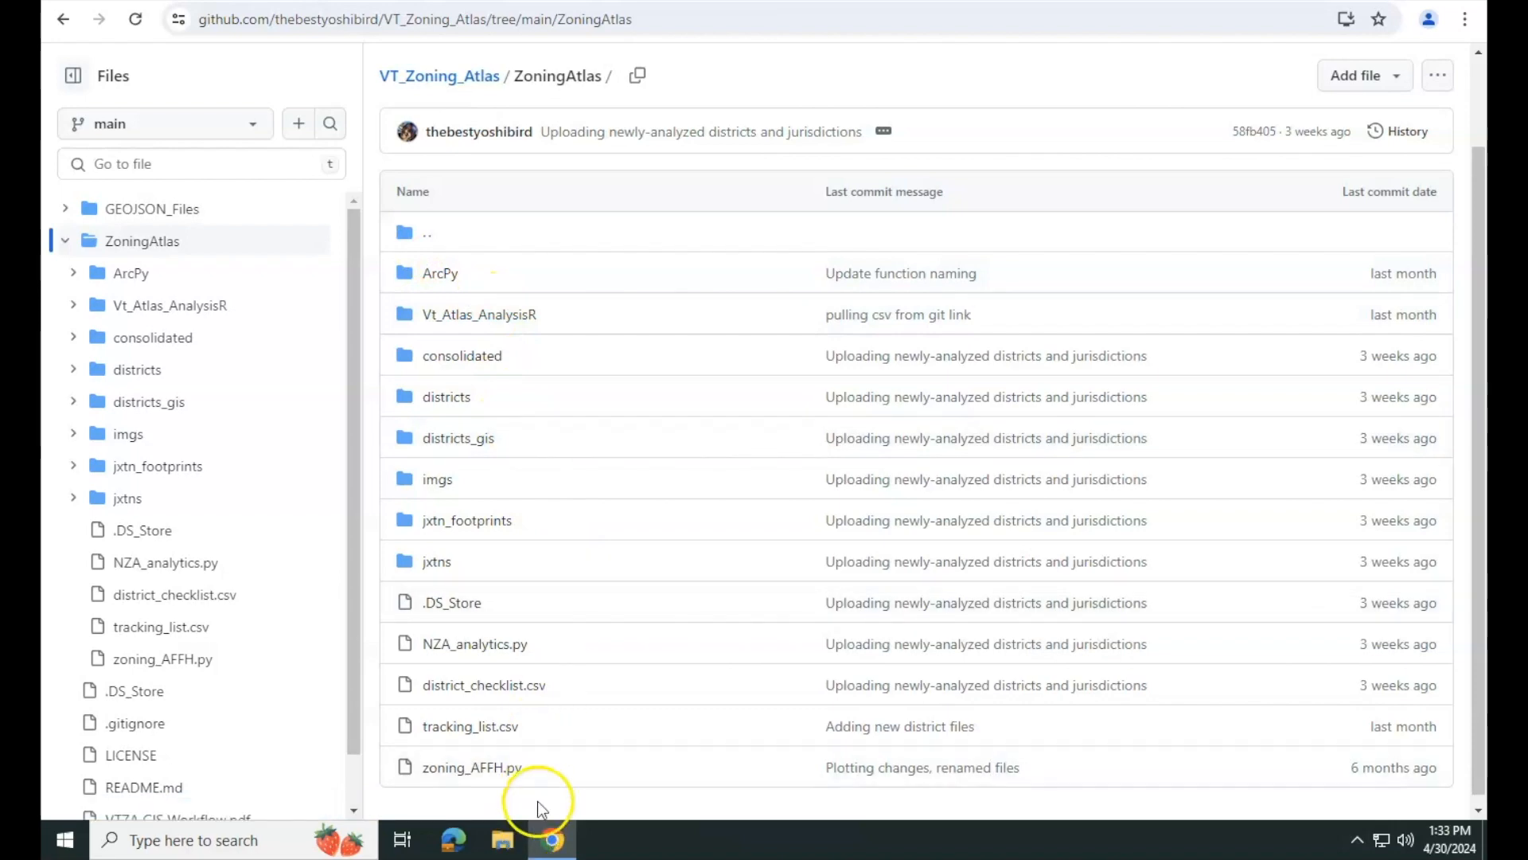
# - Switch to the National Zoning Atlas Editor and open the Rupert jurisdiction in Bennington County from the jurisdictions list
pyautogui.hotkey('ctrl', 'Tab')
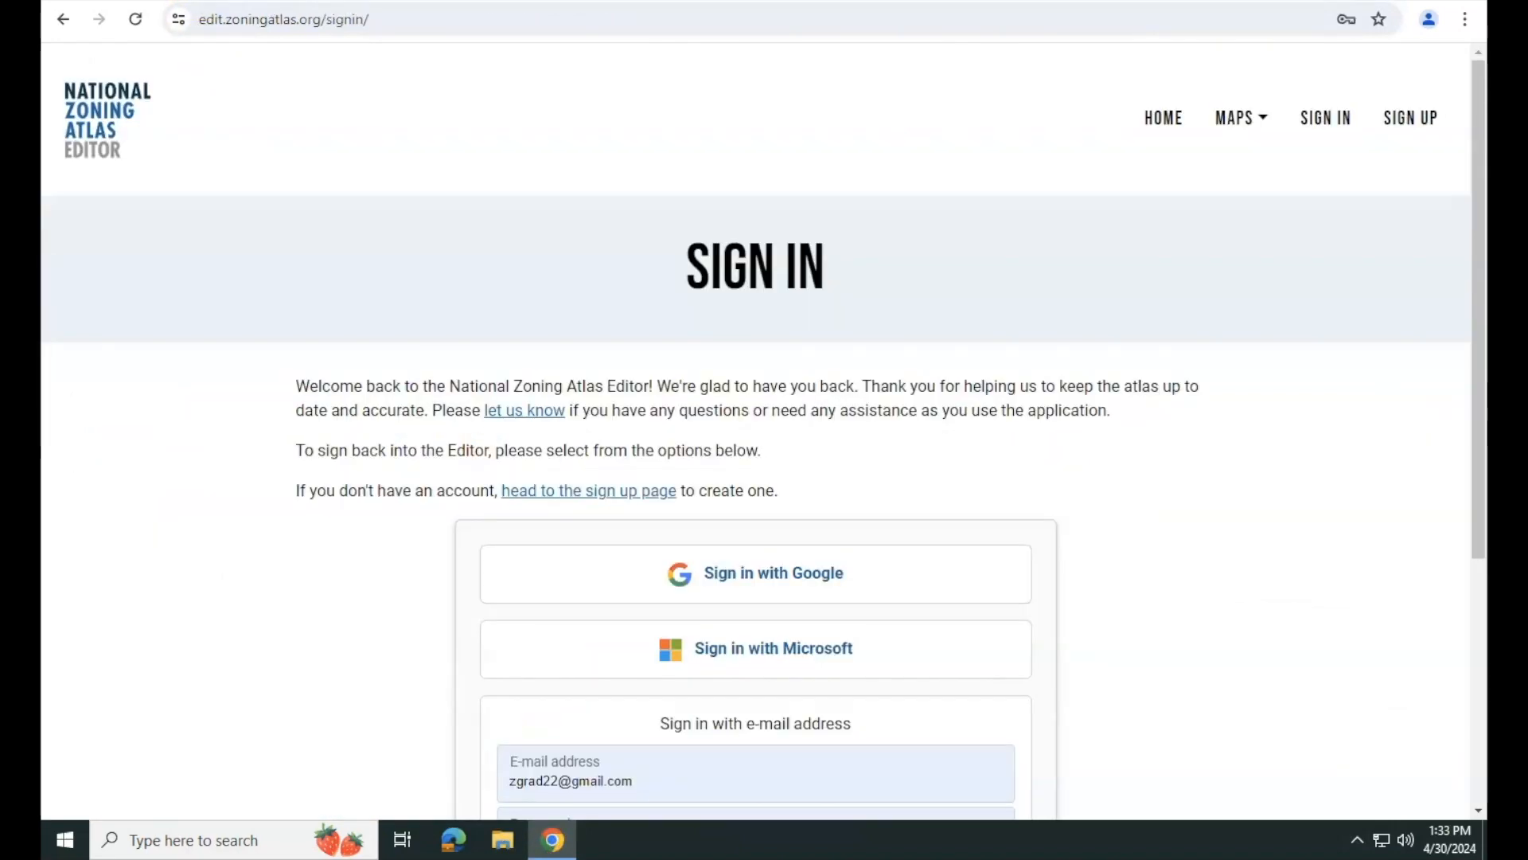
pyautogui.scroll(-4, 752, 624)
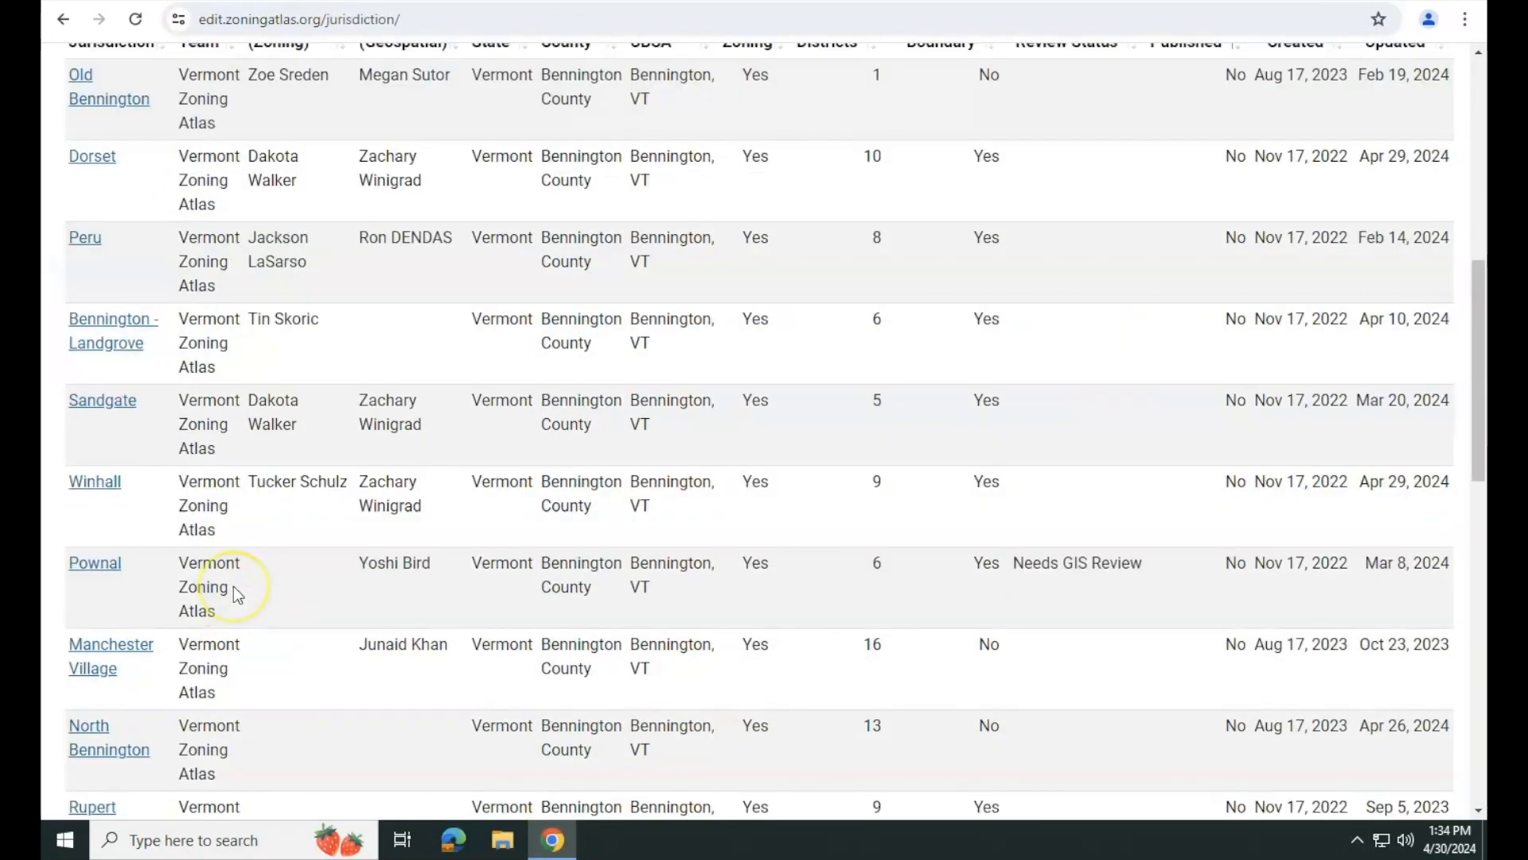
pyautogui.scroll(-3, 177, 430)
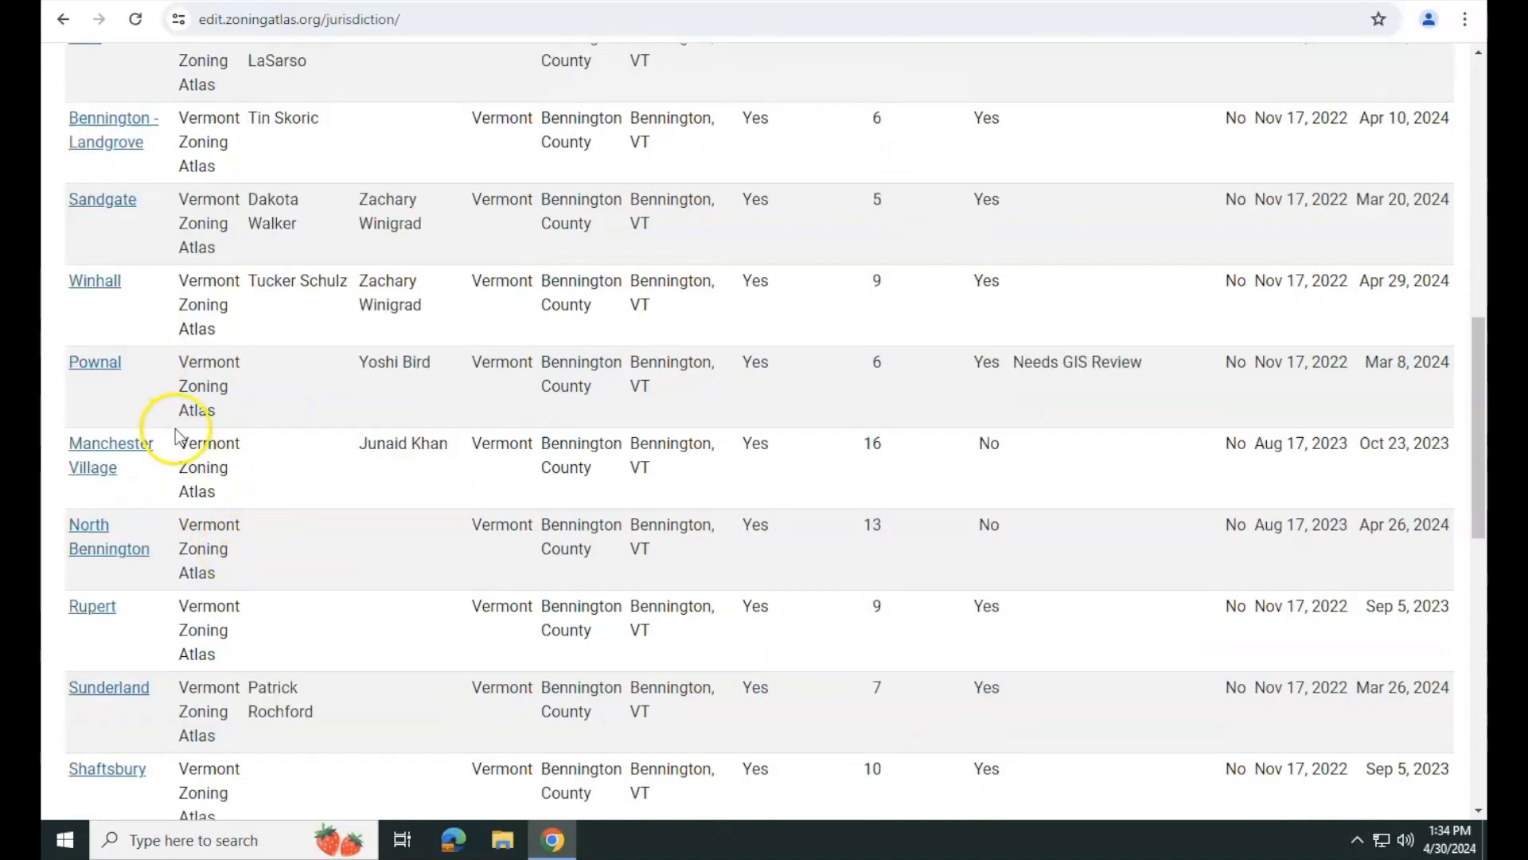
pyautogui.click(92, 506)
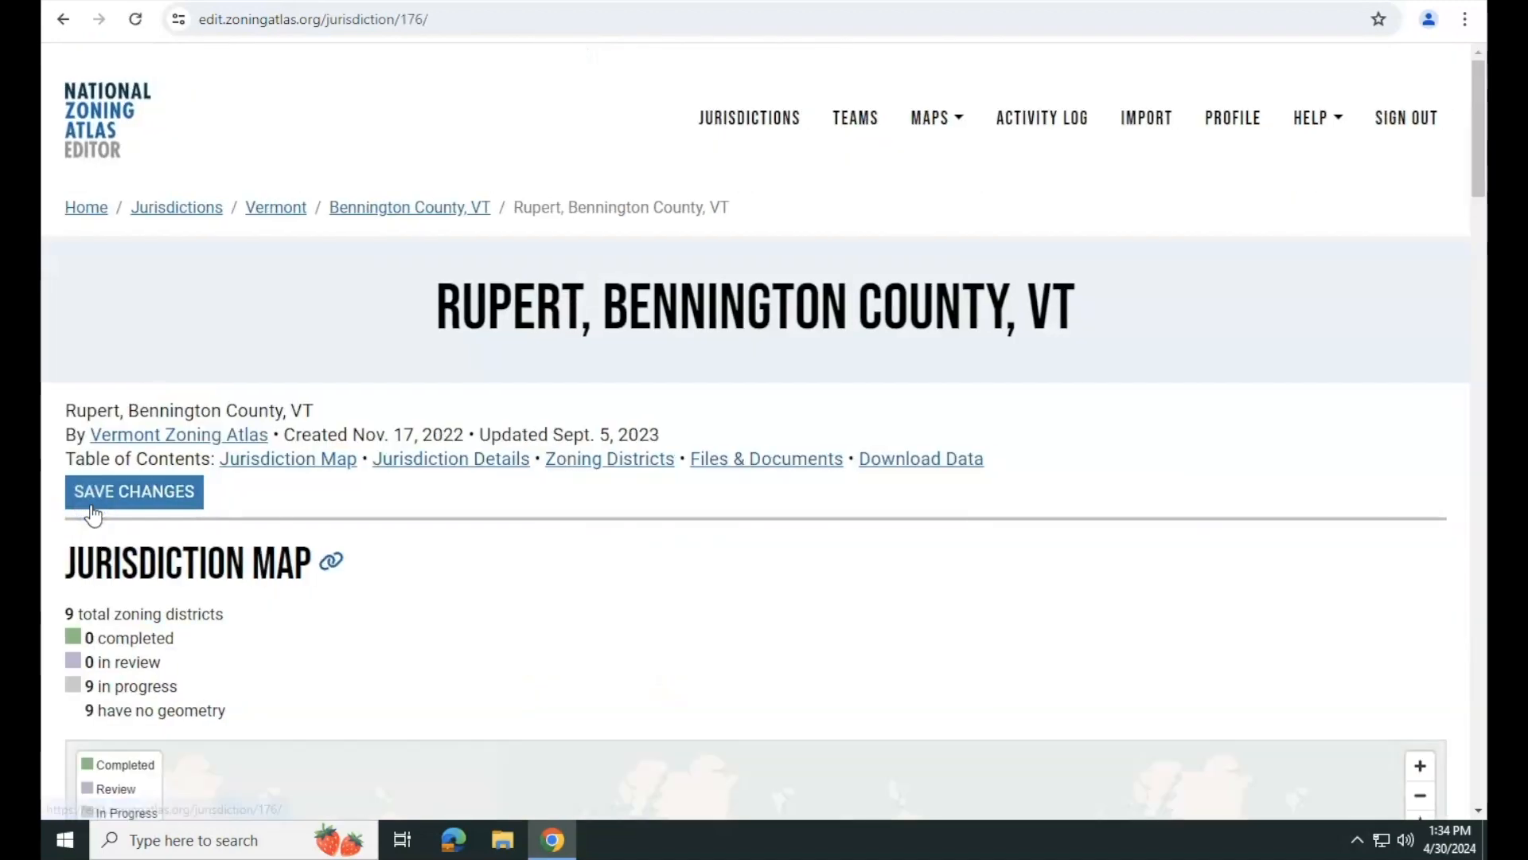
# - Examine Rupert's boundary on the jurisdiction map and the page's files, documents and data download options
pyautogui.scroll(-5, 187, 460)
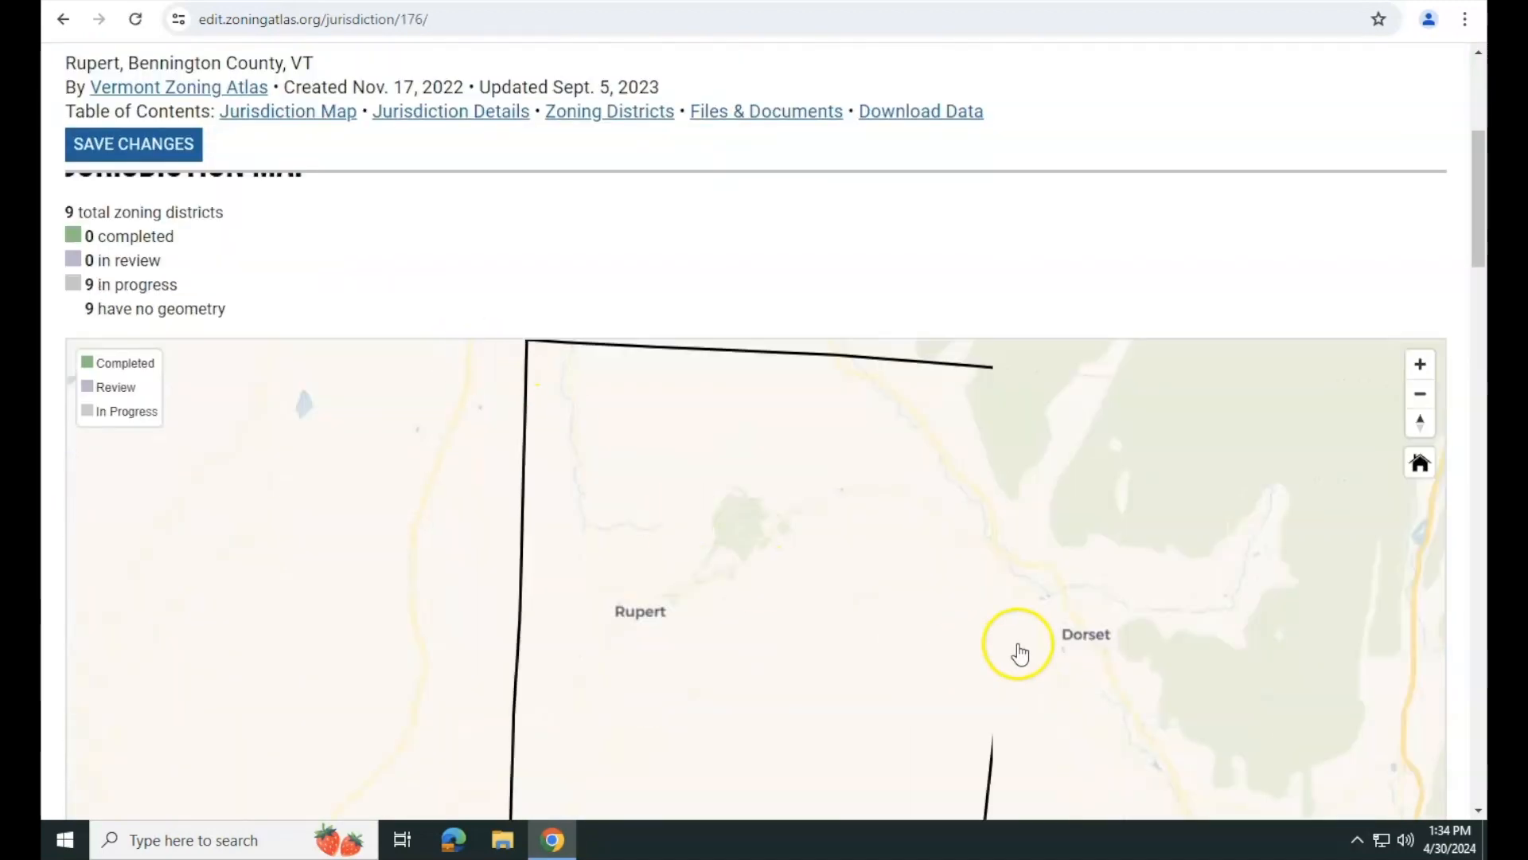
pyautogui.moveTo(1126, 658); pyautogui.dragTo(1053, 629)
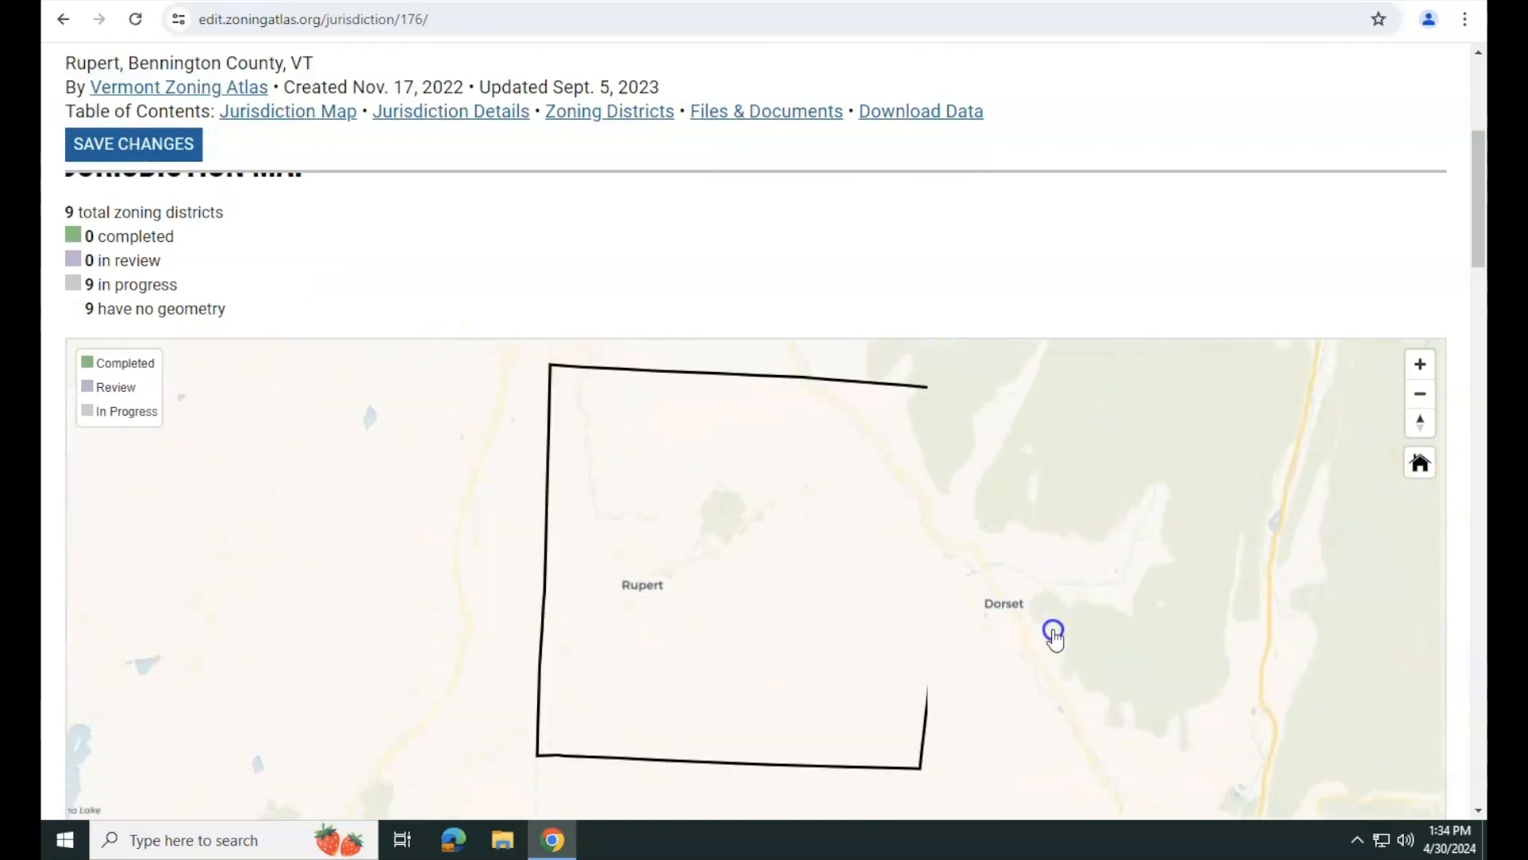
pyautogui.scroll(-2, 1482, 425)
pyautogui.scroll(1, 1483, 426)
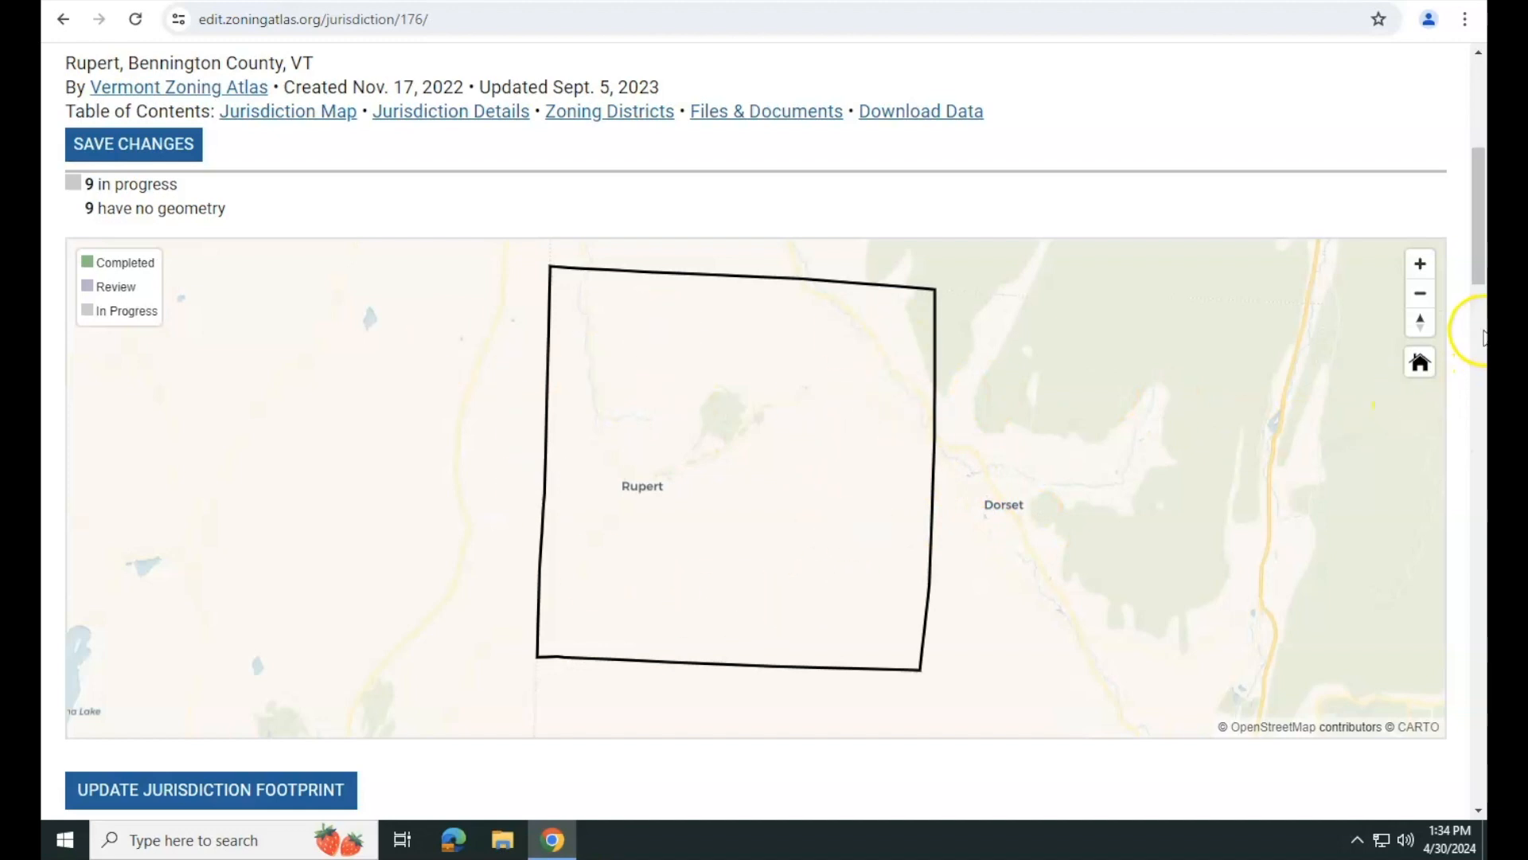
pyautogui.scroll(1, 49, 237)
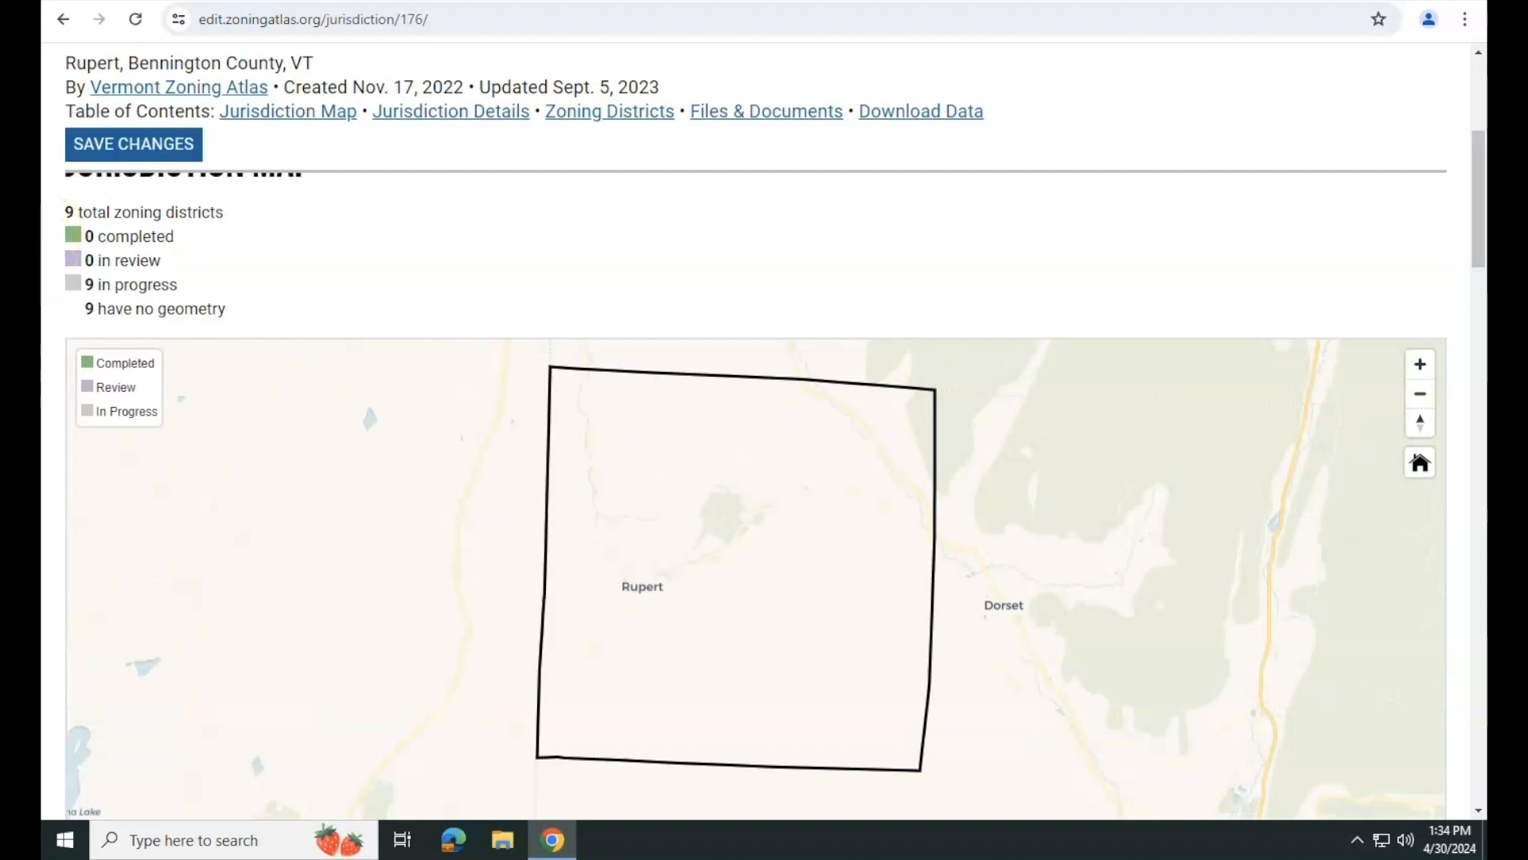
pyautogui.scroll(-20, 543, 744)
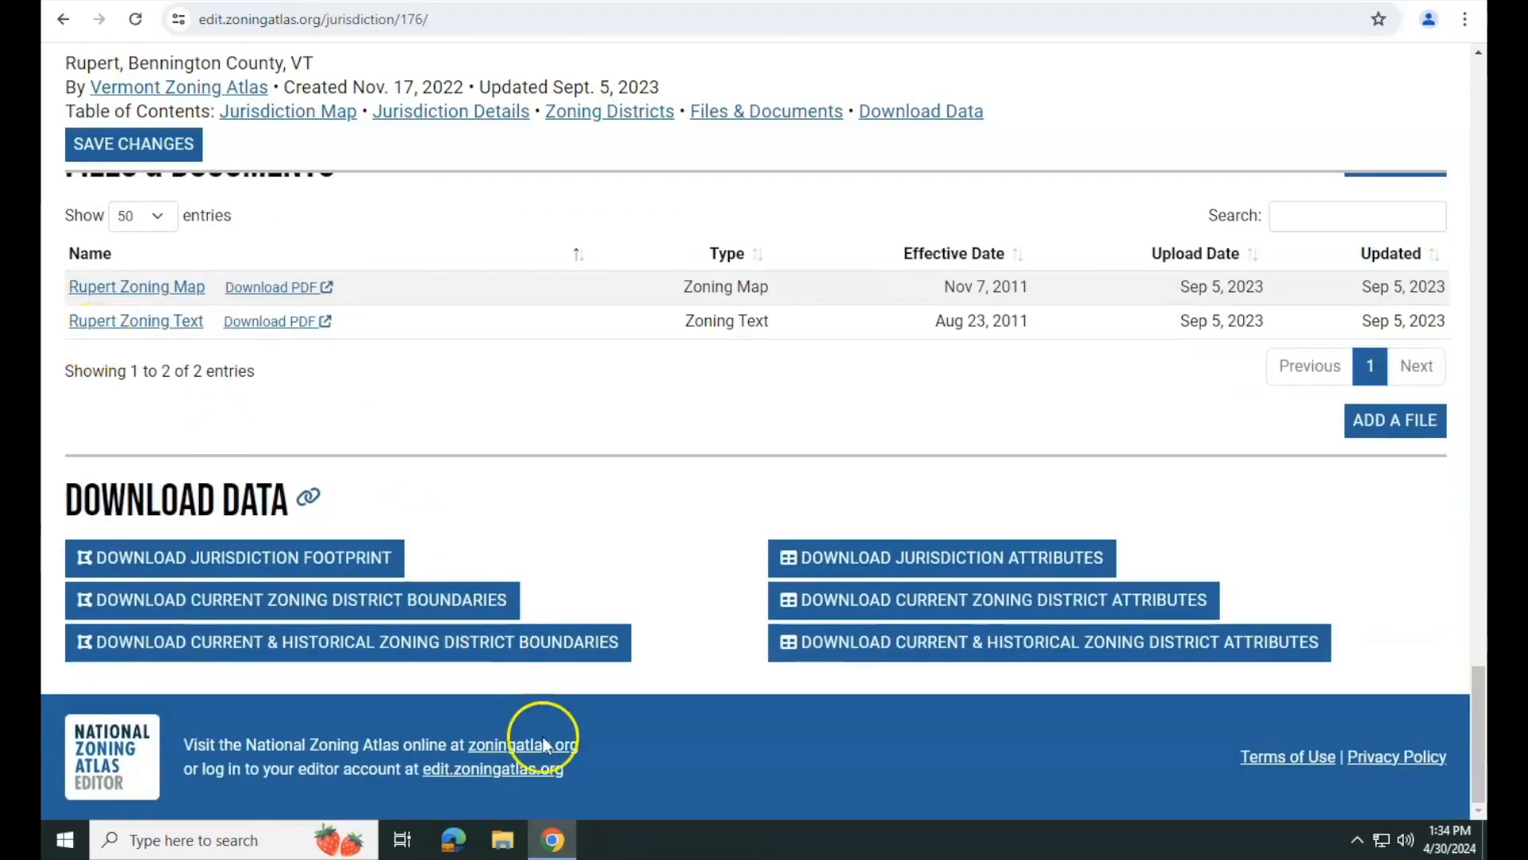
# - Launch ArcGIS Pro and sign in through the University of Vermont login with the account username and password
pyautogui.click(553, 840)
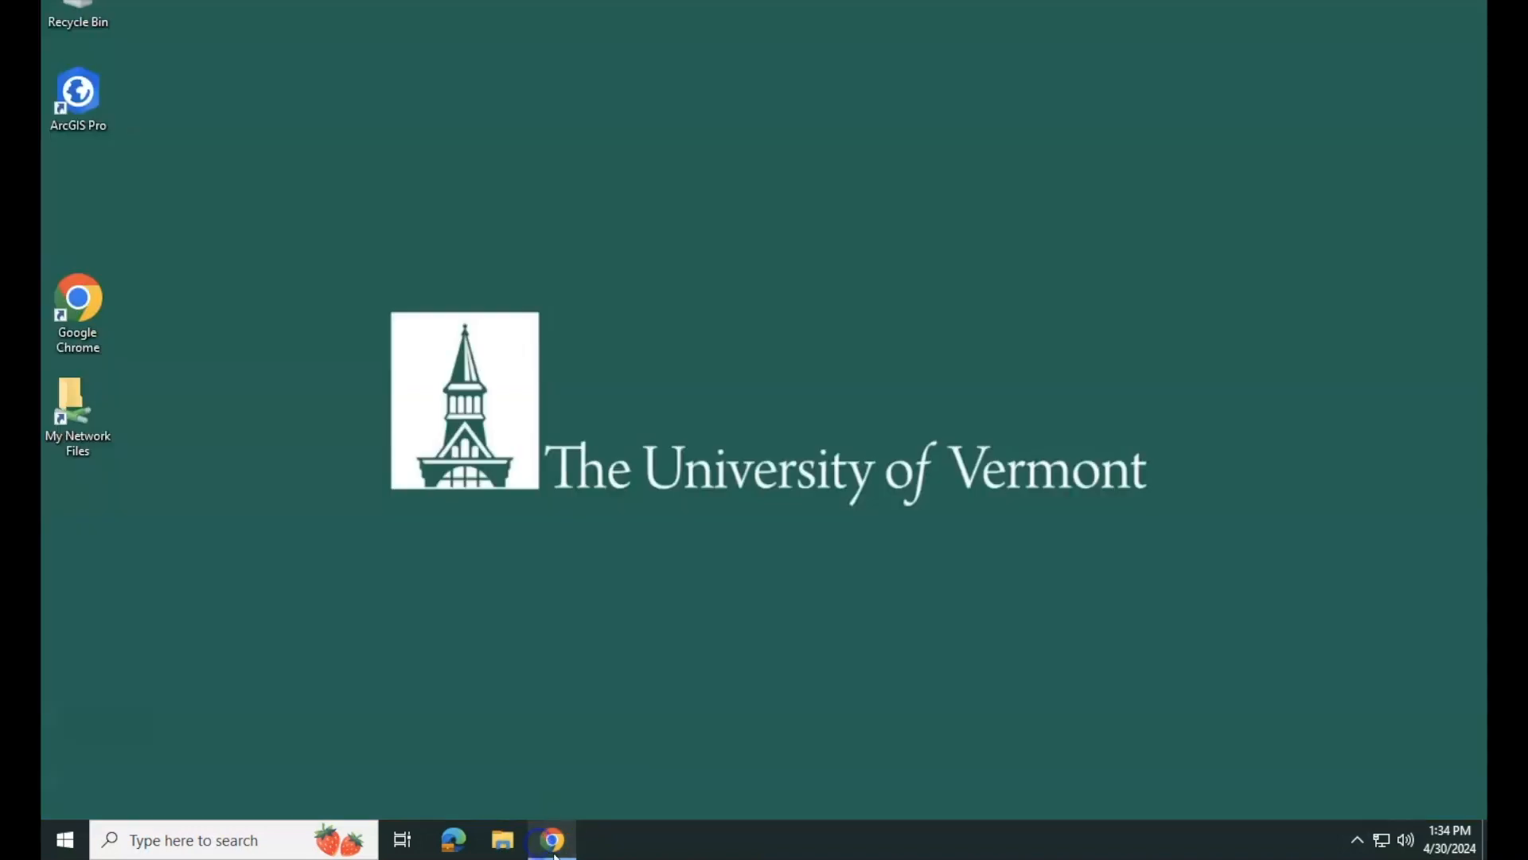
pyautogui.doubleClick(92, 87)
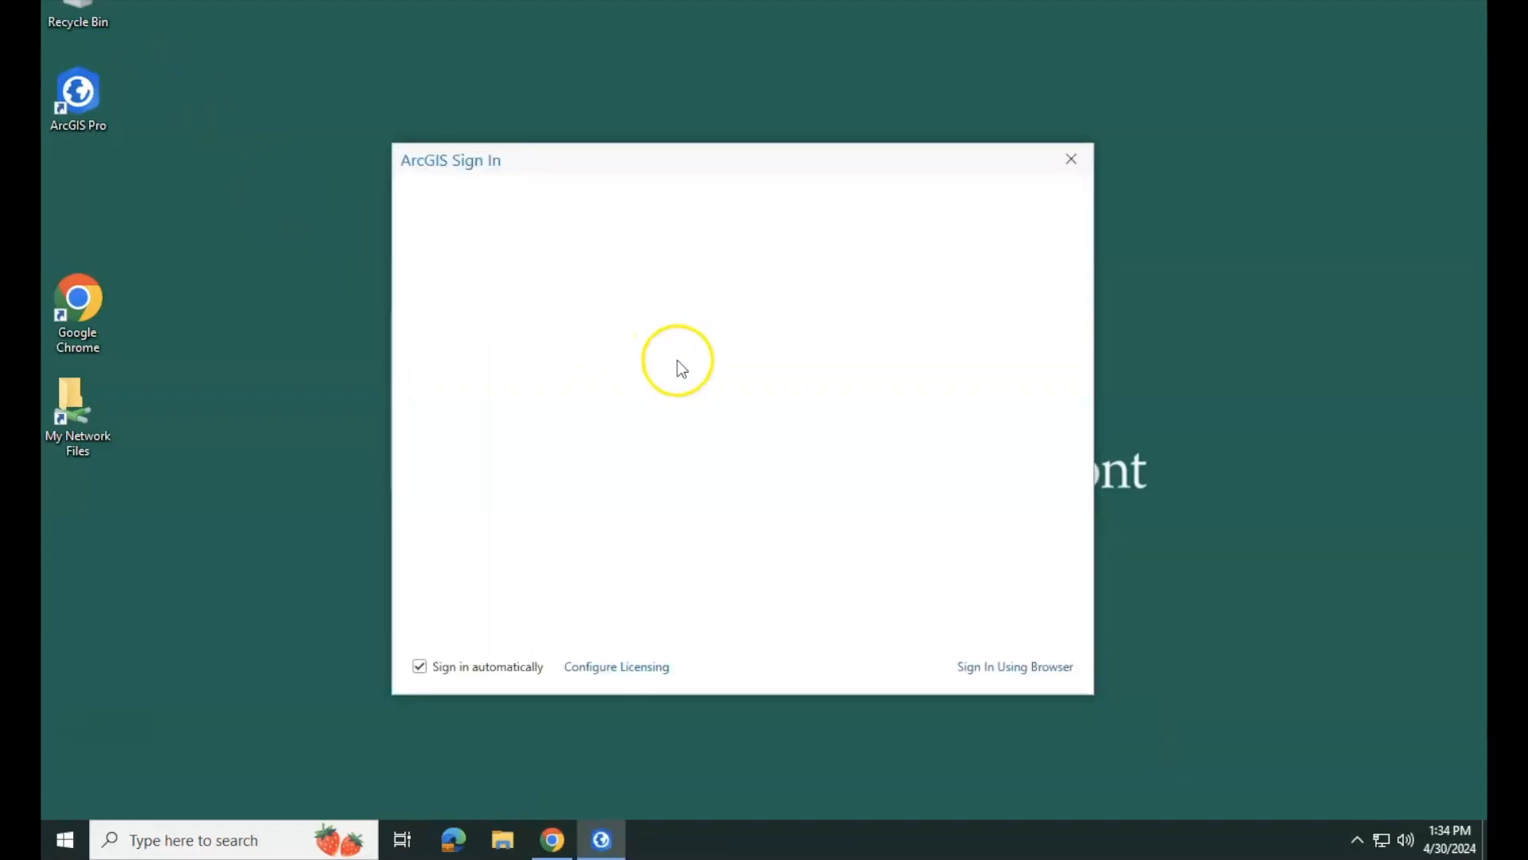
pyautogui.click(715, 413)
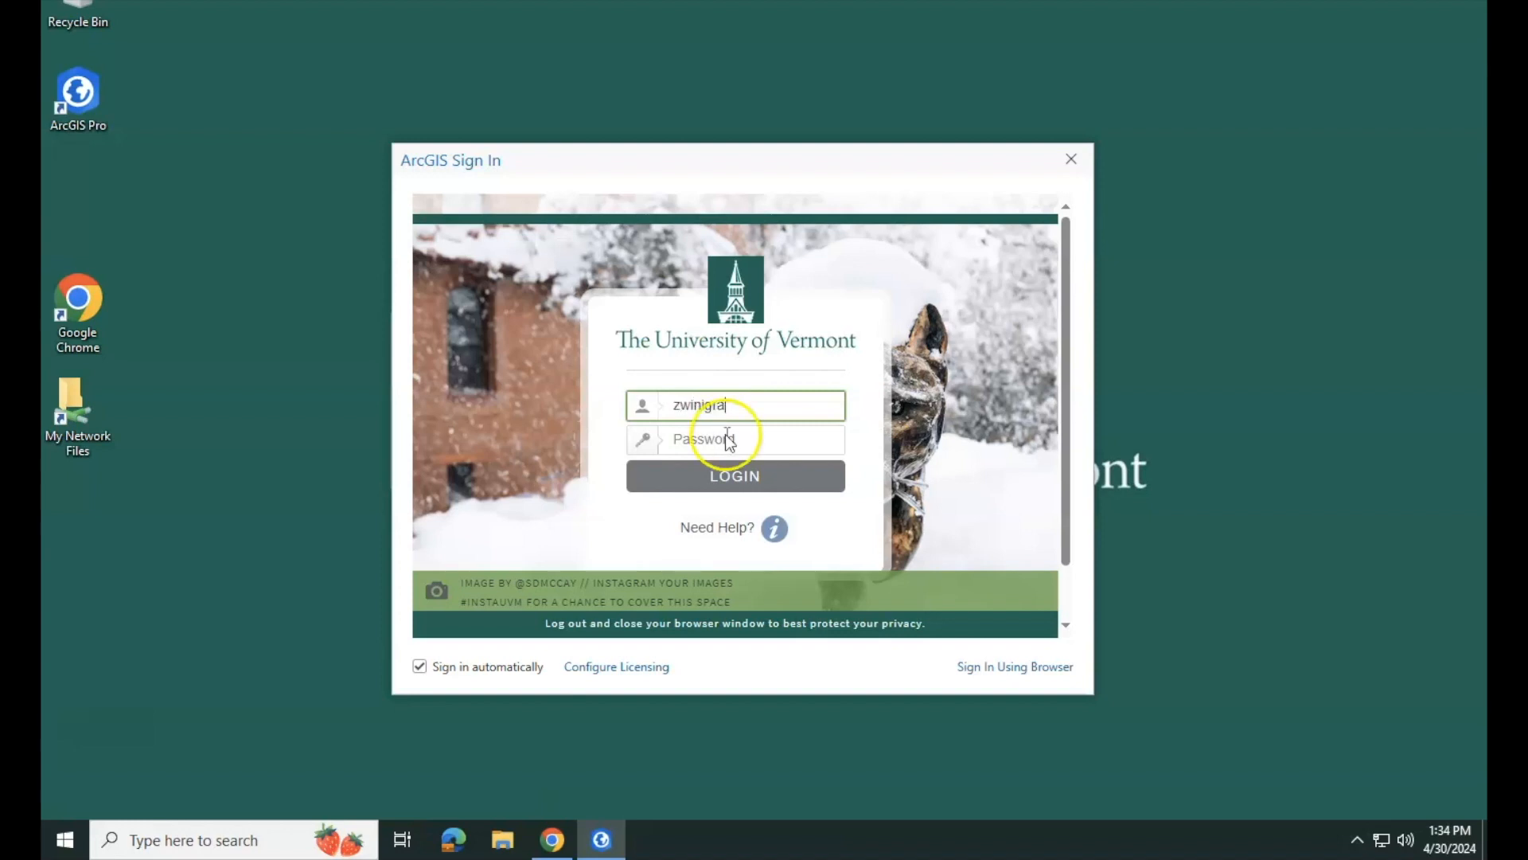
pyautogui.click(726, 440)
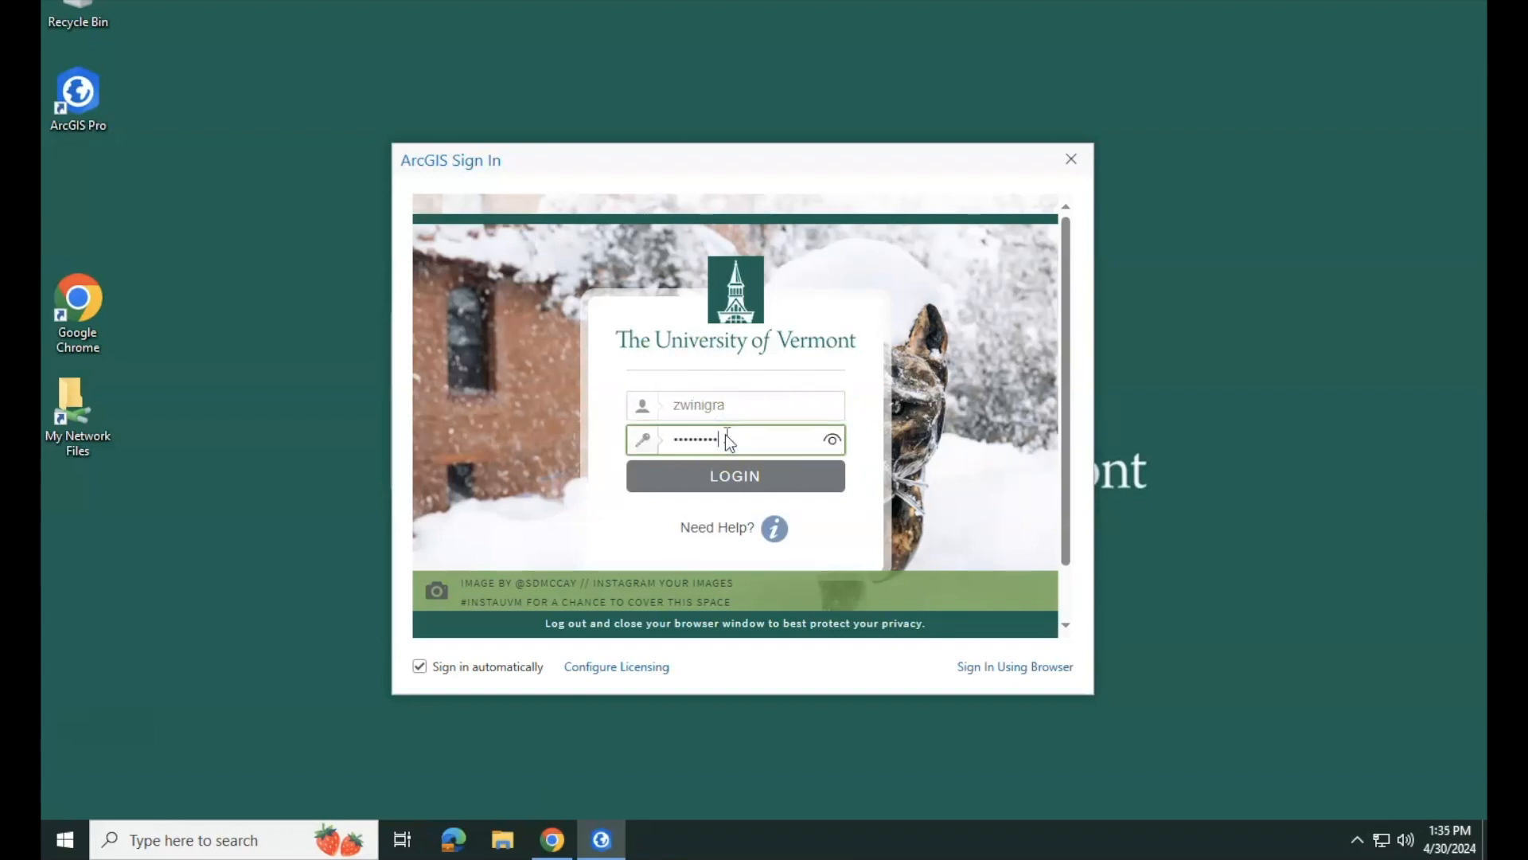
pyautogui.click(754, 468)
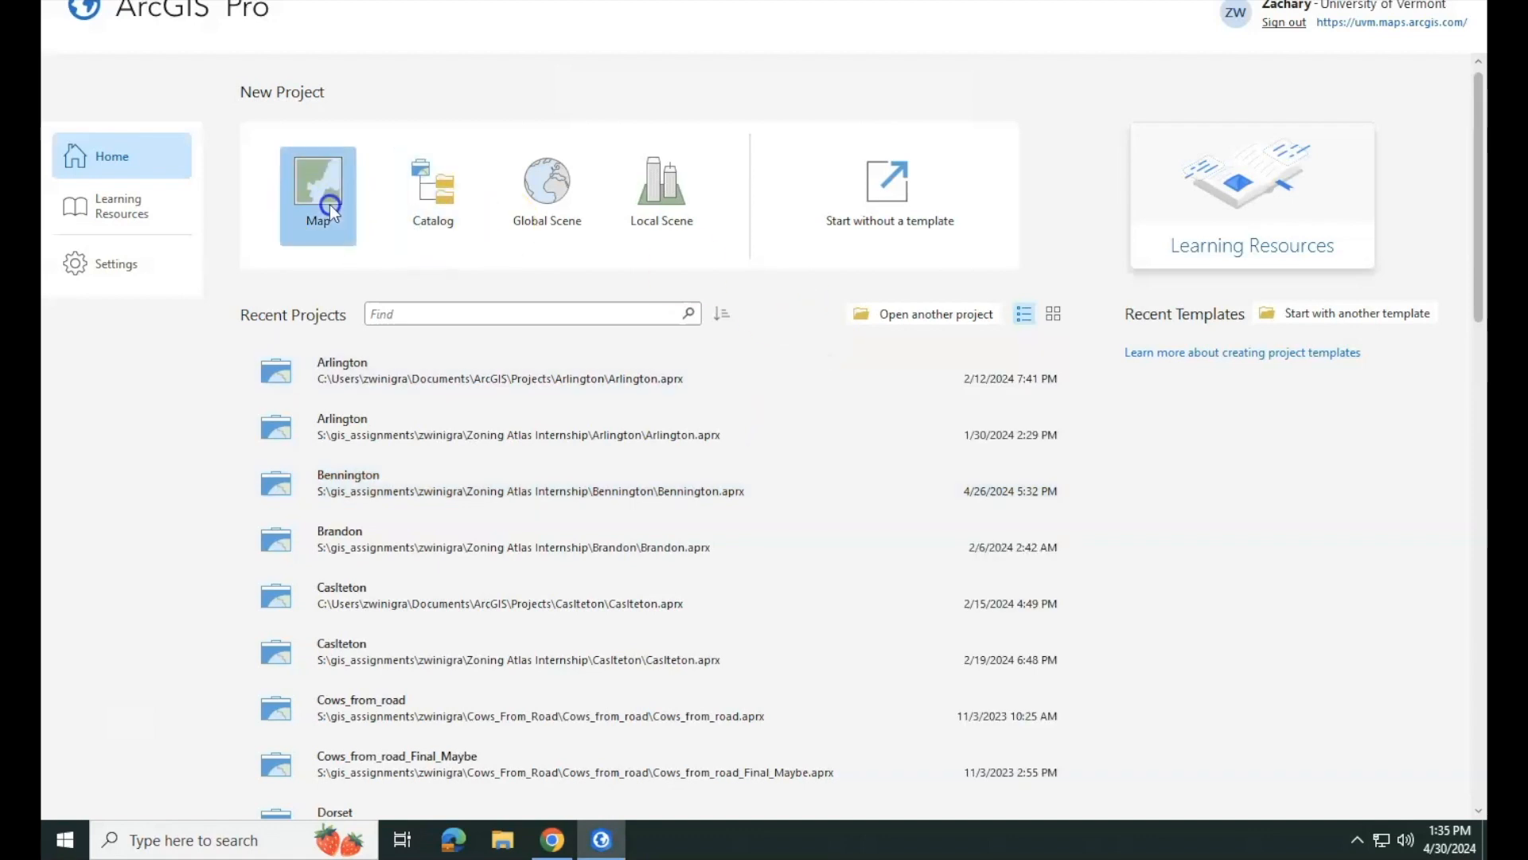
# - Set up a new map project named Rupert, located in the Zoning Atlas Internship folder on the S: drive
pyautogui.click(329, 203)
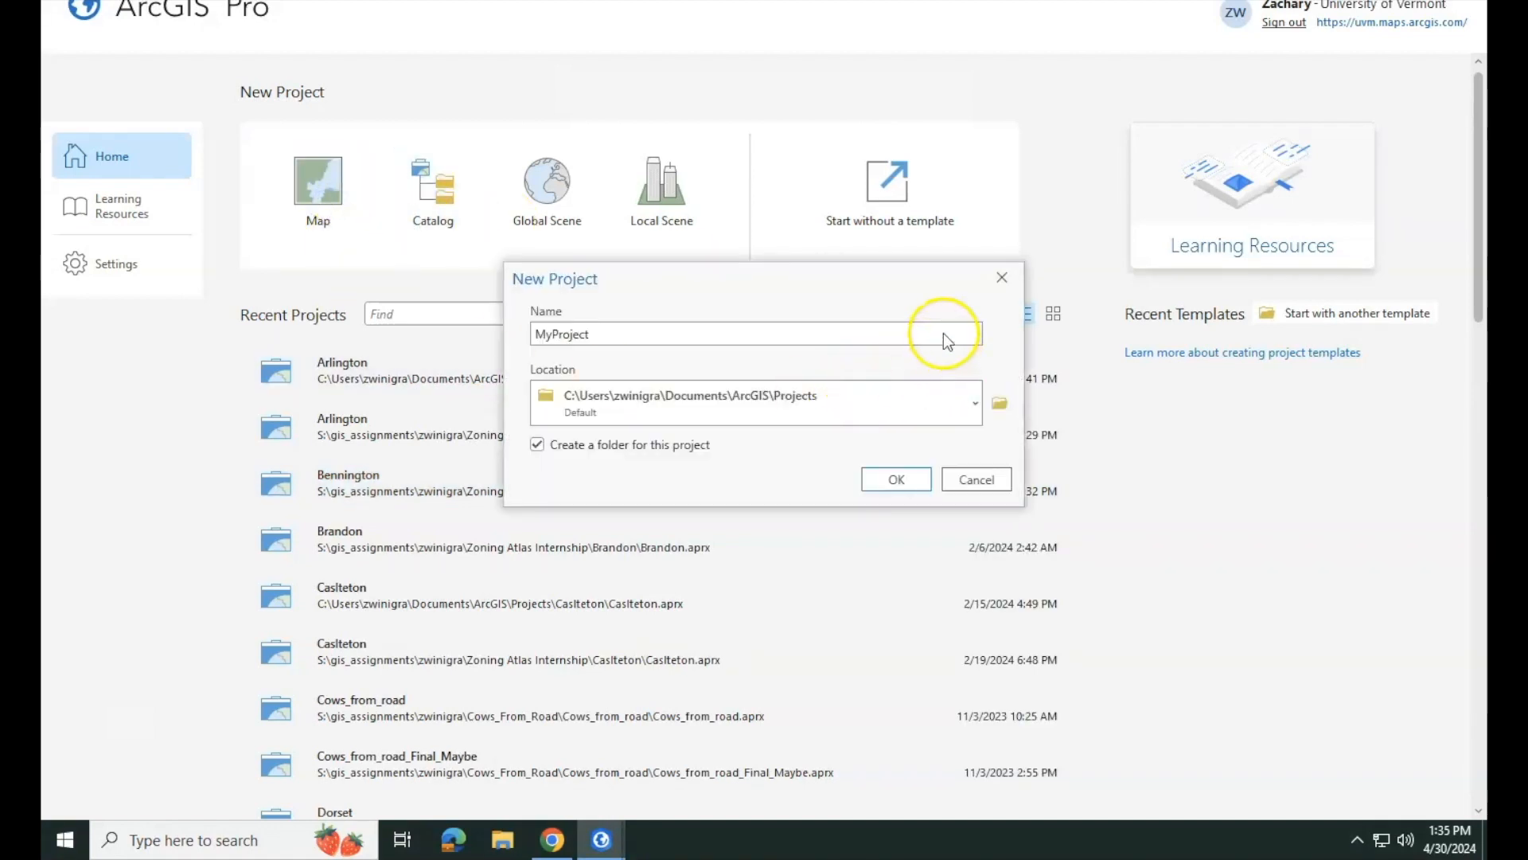
pyautogui.doubleClick(943, 332)
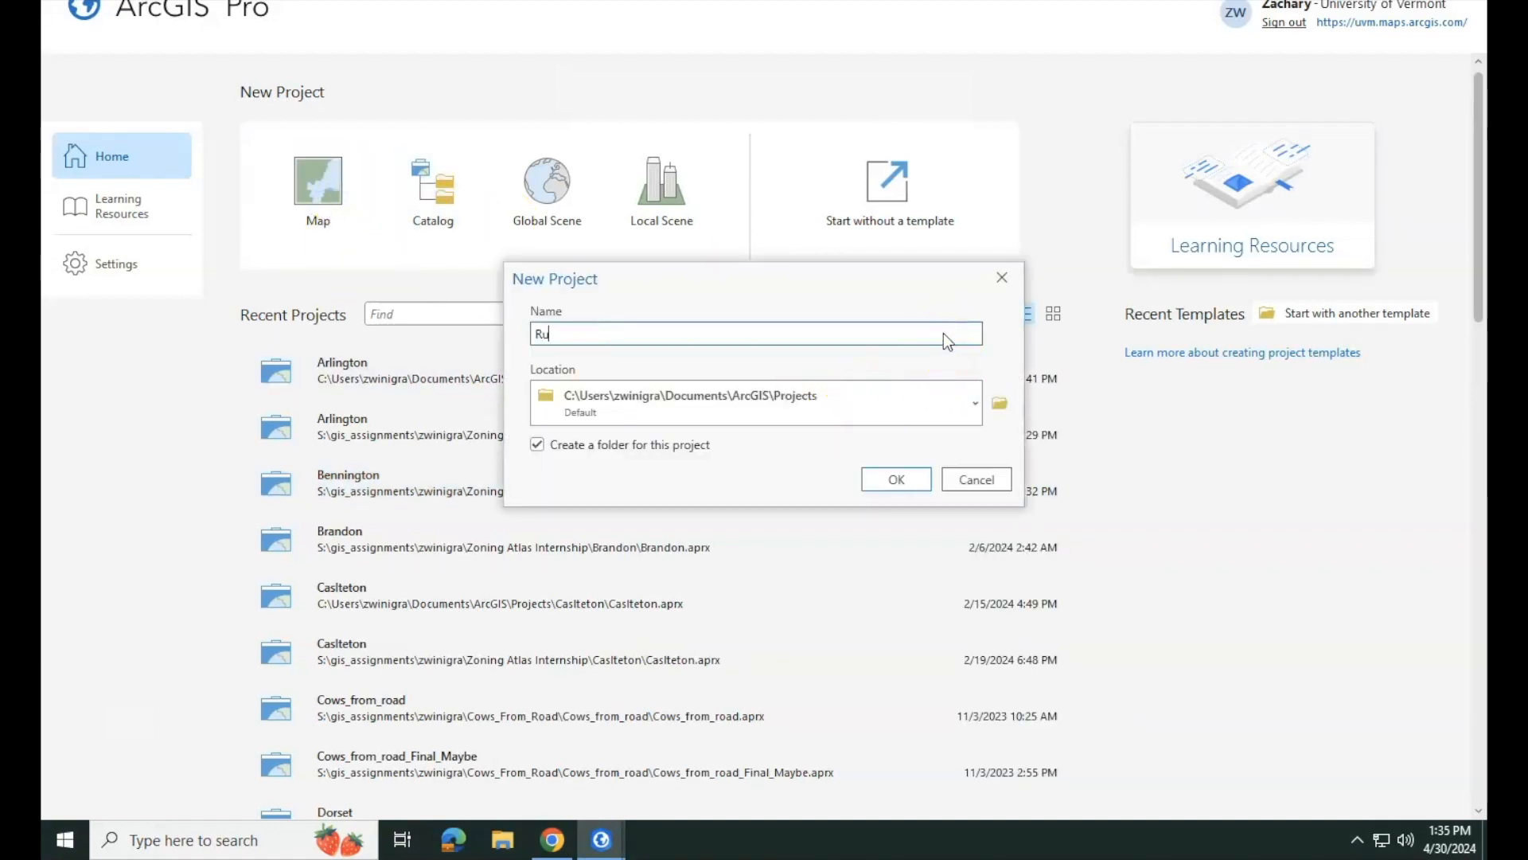
pyautogui.write('Rupert')
pyautogui.click(1008, 404)
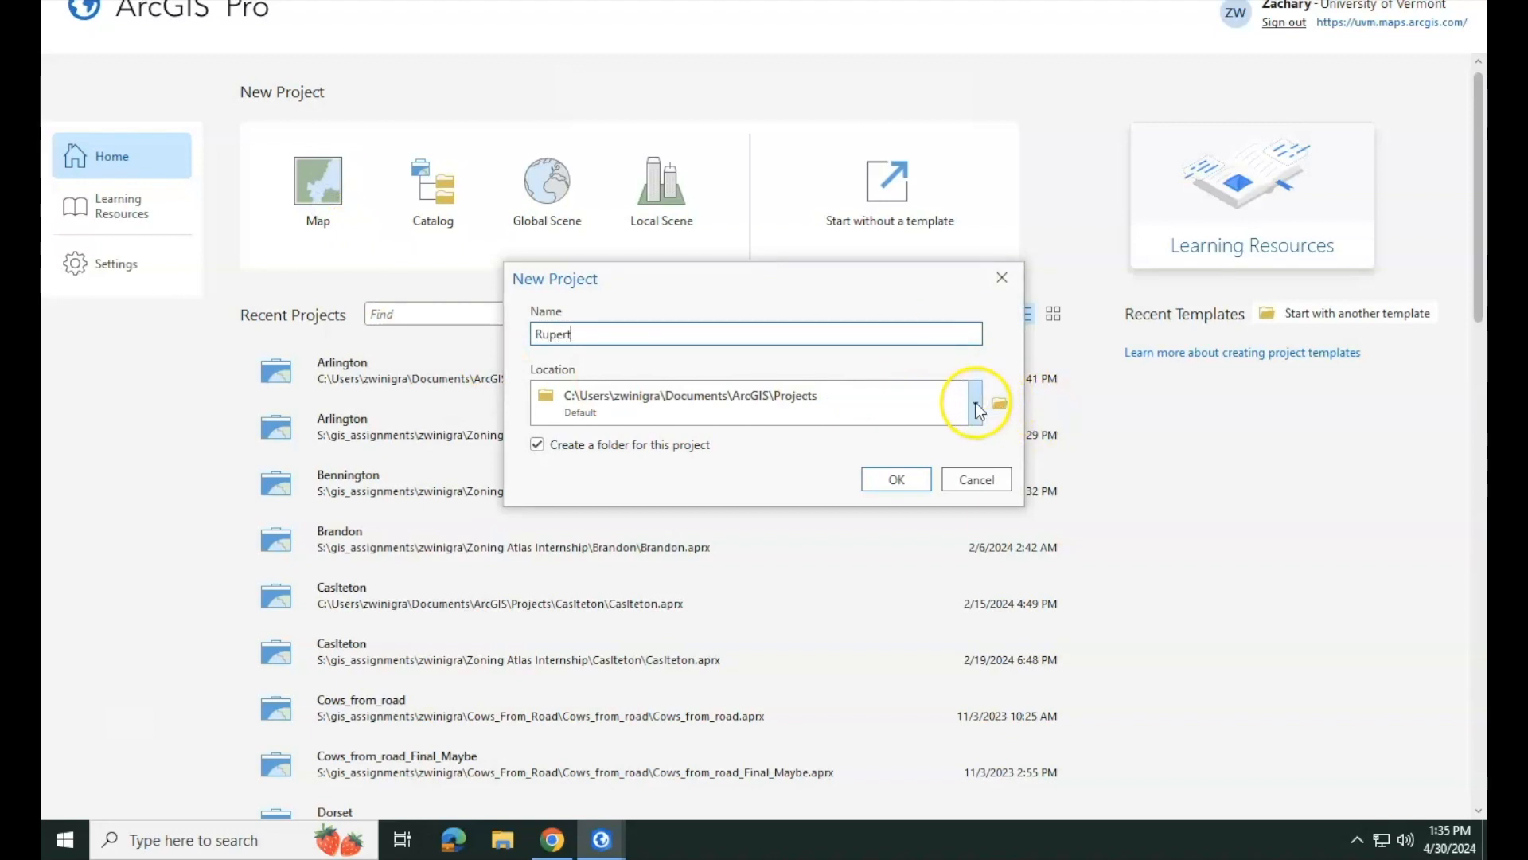
pyautogui.click(627, 513)
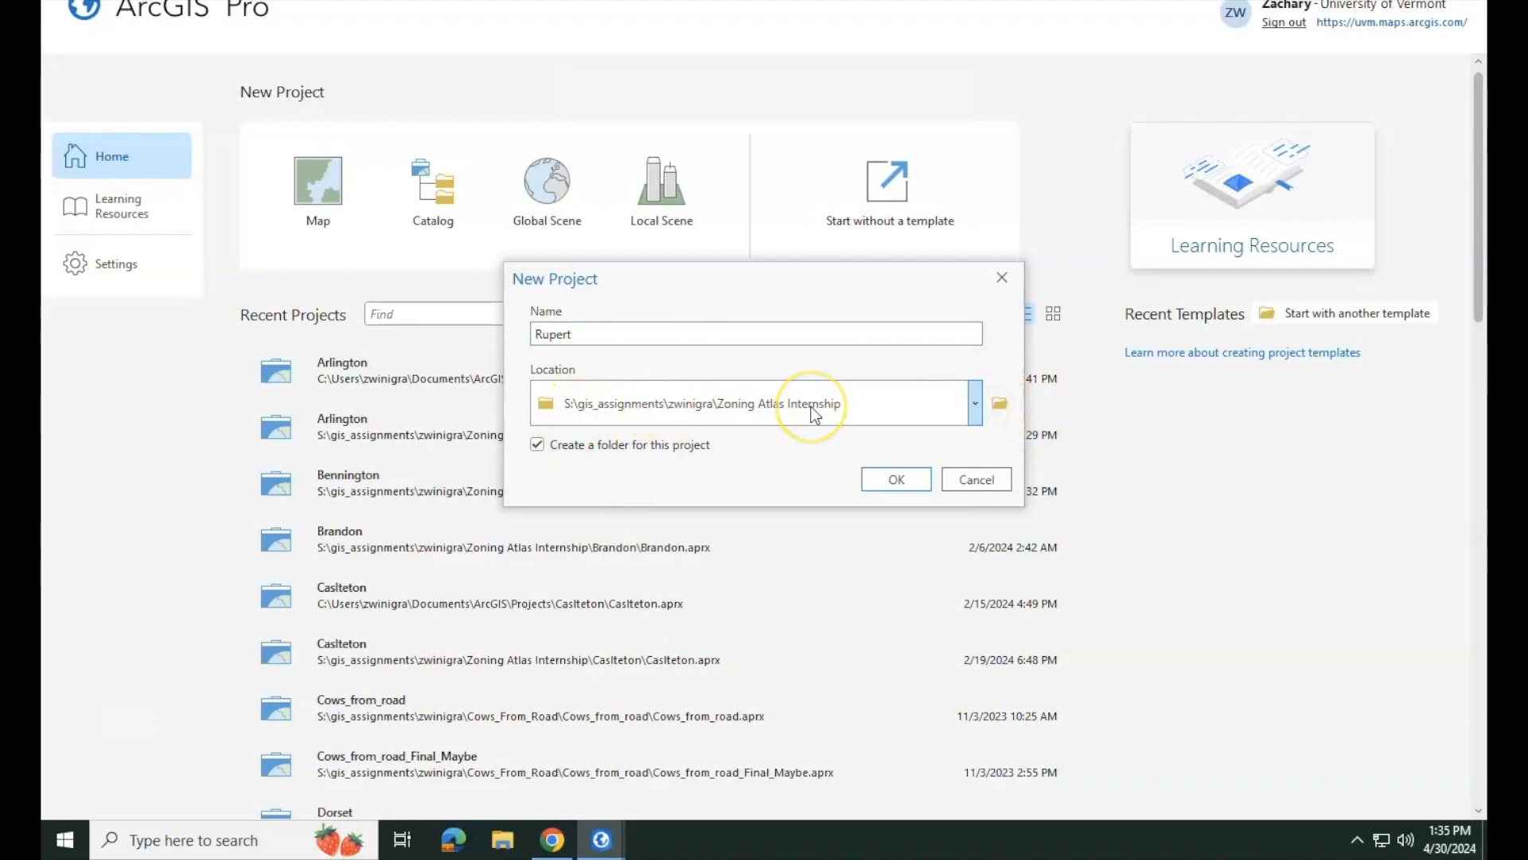
# - Look through the town project folders in Zoning Atlas Internship on the shared drive in File Explorer
pyautogui.click(503, 840)
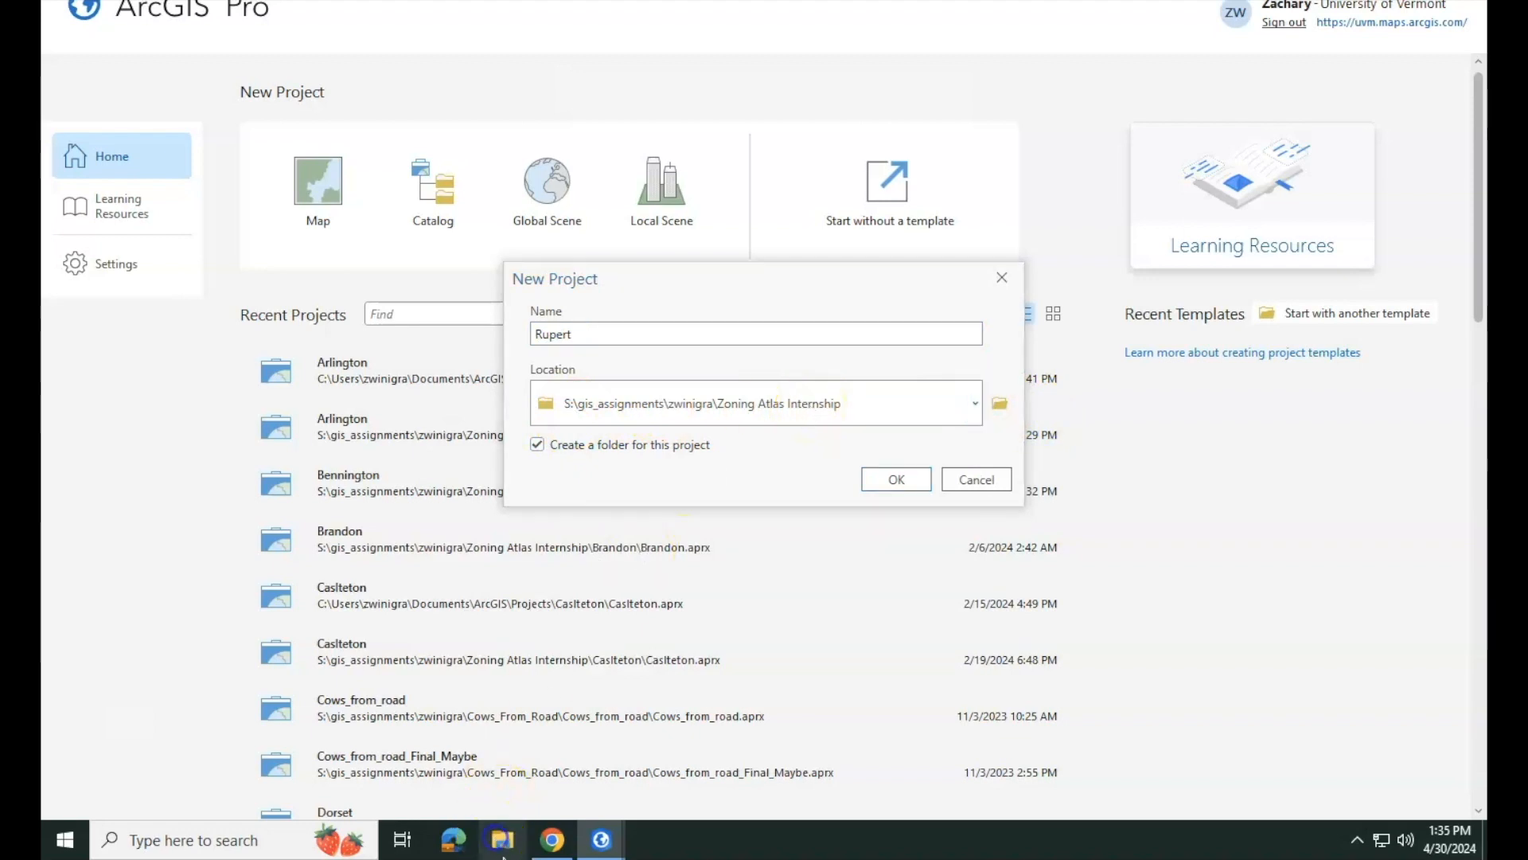
pyautogui.moveTo(716, 145); pyautogui.dragTo(613, 192)
pyautogui.scroll(-3, 191, 608)
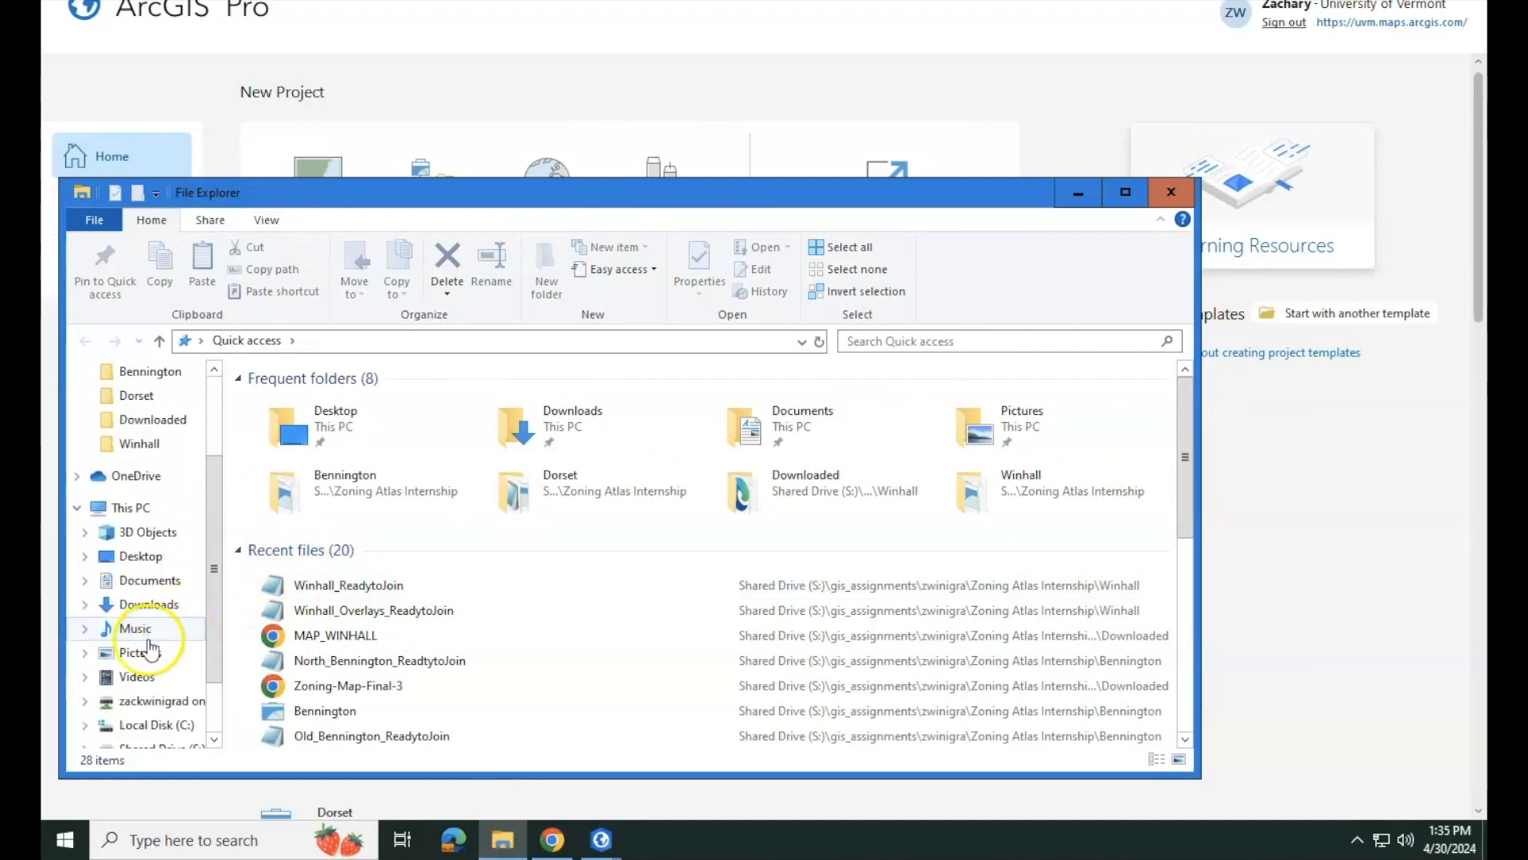
pyautogui.click(151, 700)
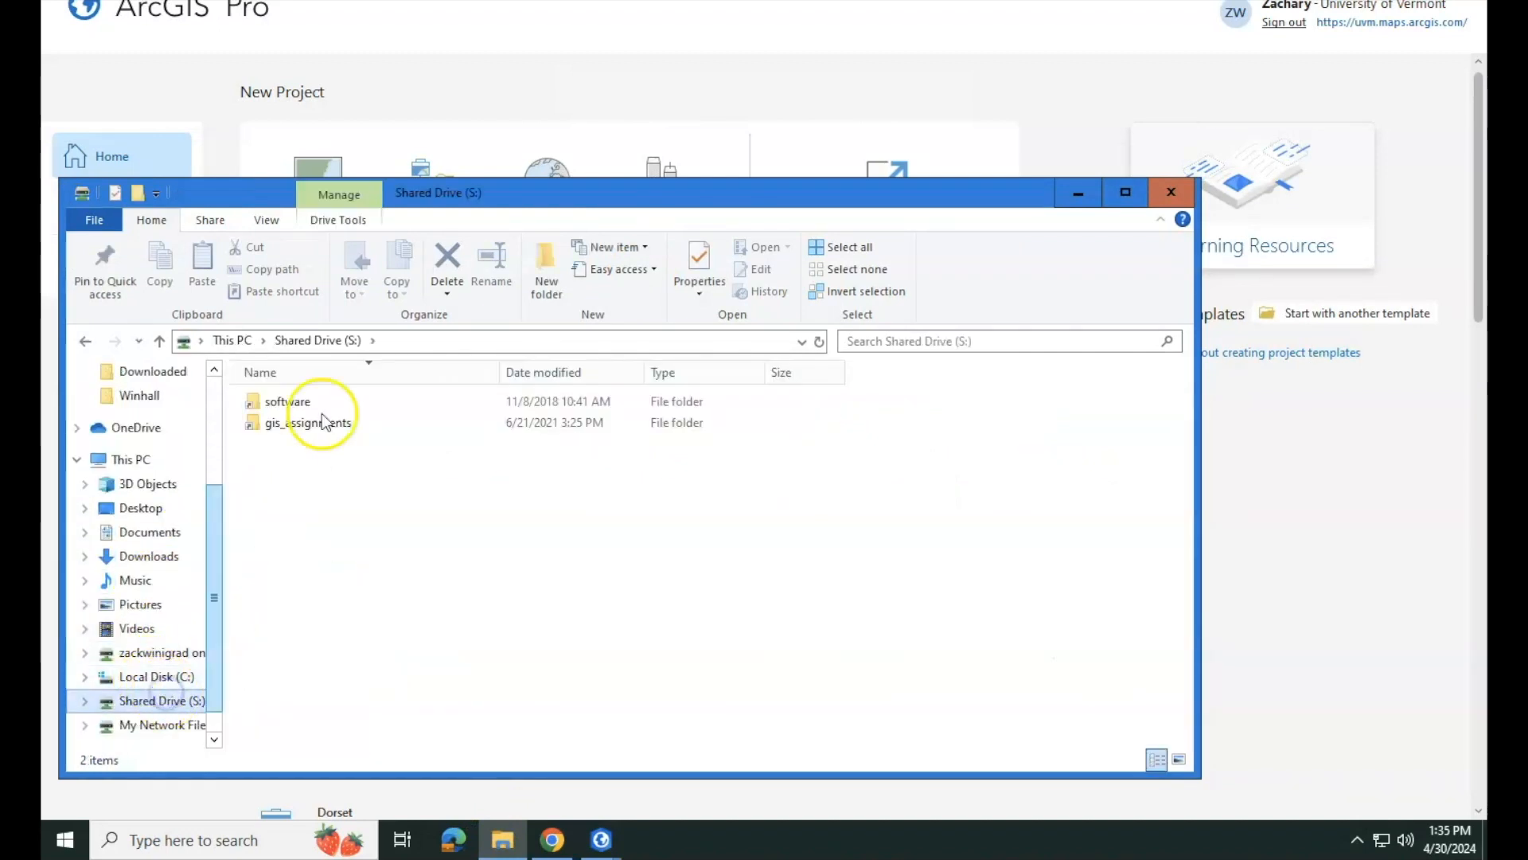
pyautogui.doubleClick(337, 427)
pyautogui.doubleClick(334, 400)
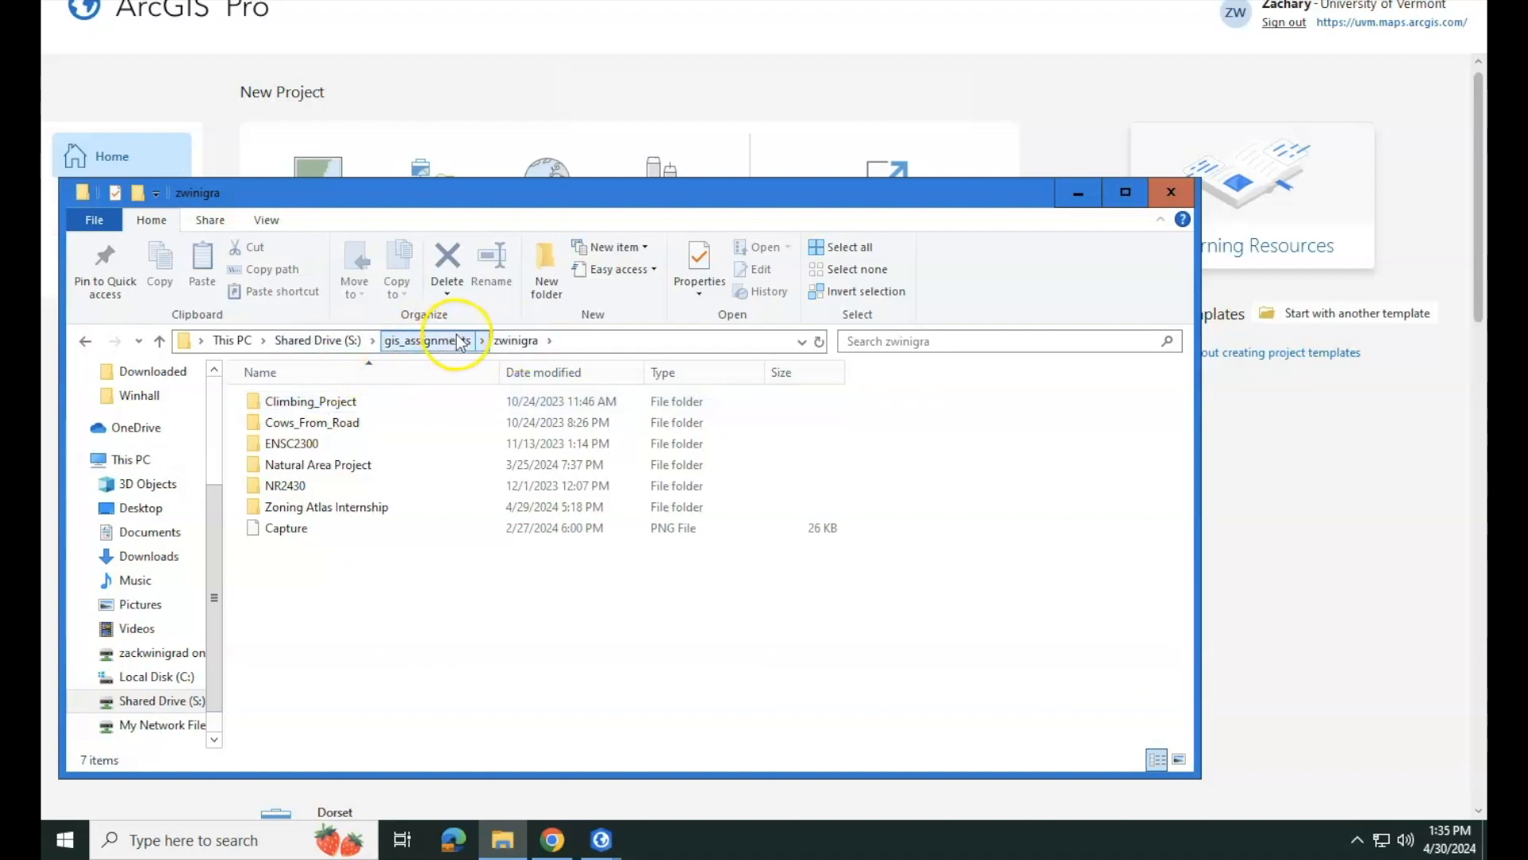
pyautogui.doubleClick(363, 508)
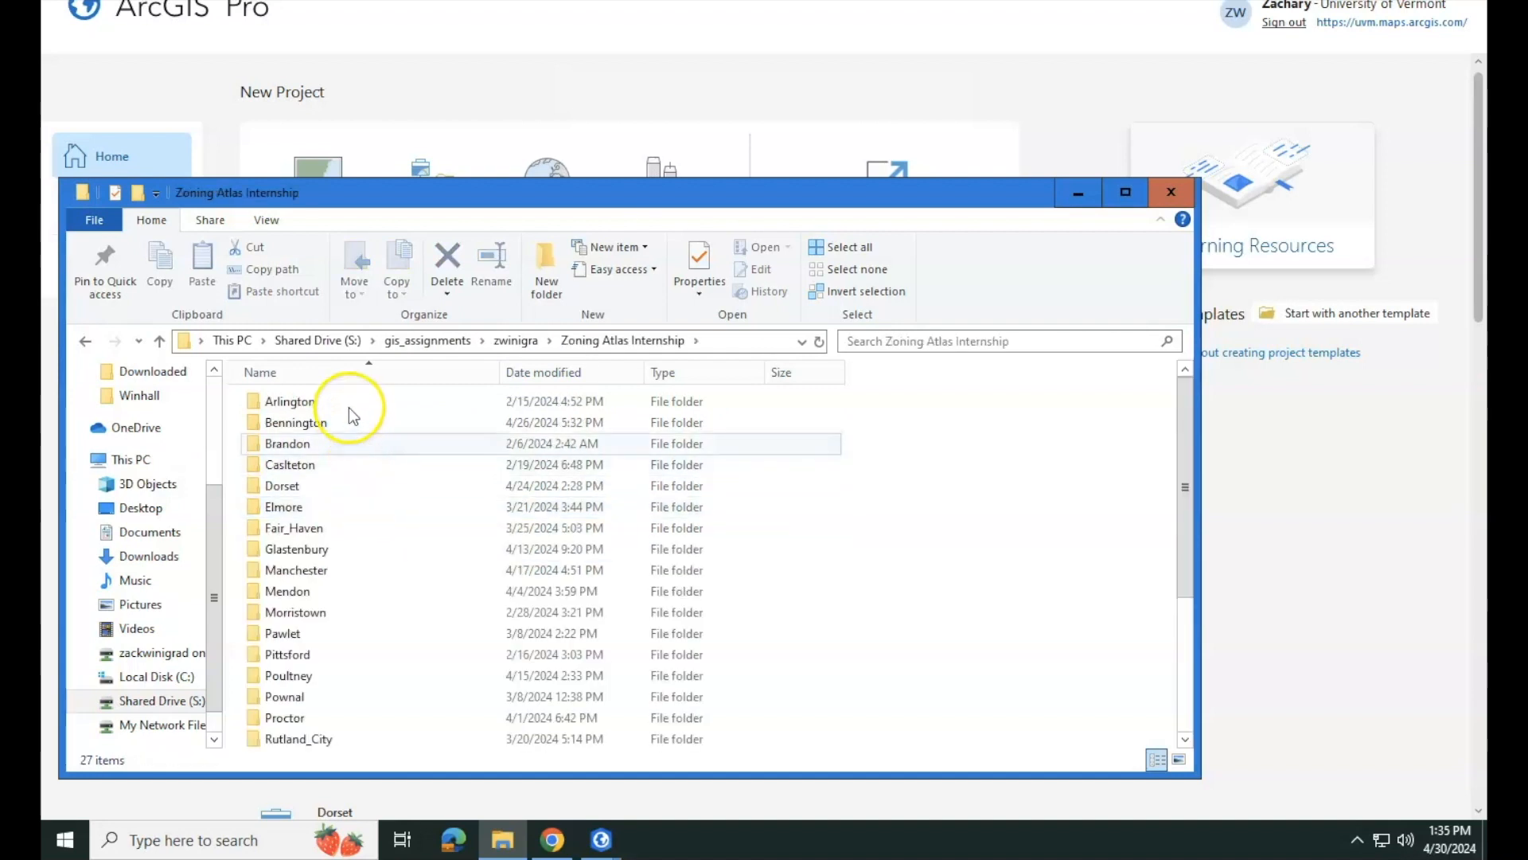
pyautogui.scroll(-4, 337, 605)
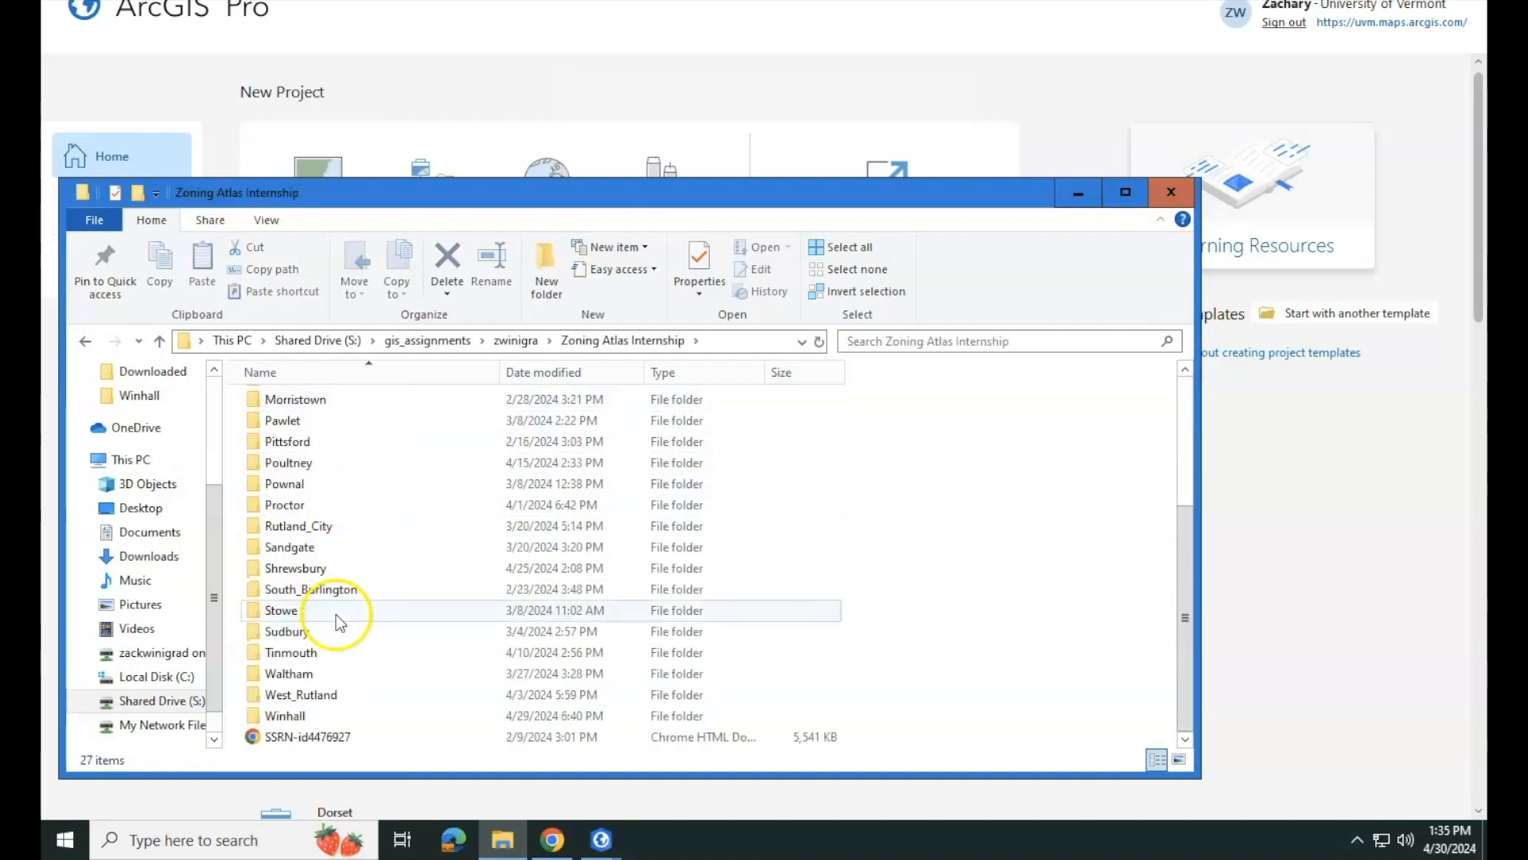
pyautogui.click(1171, 192)
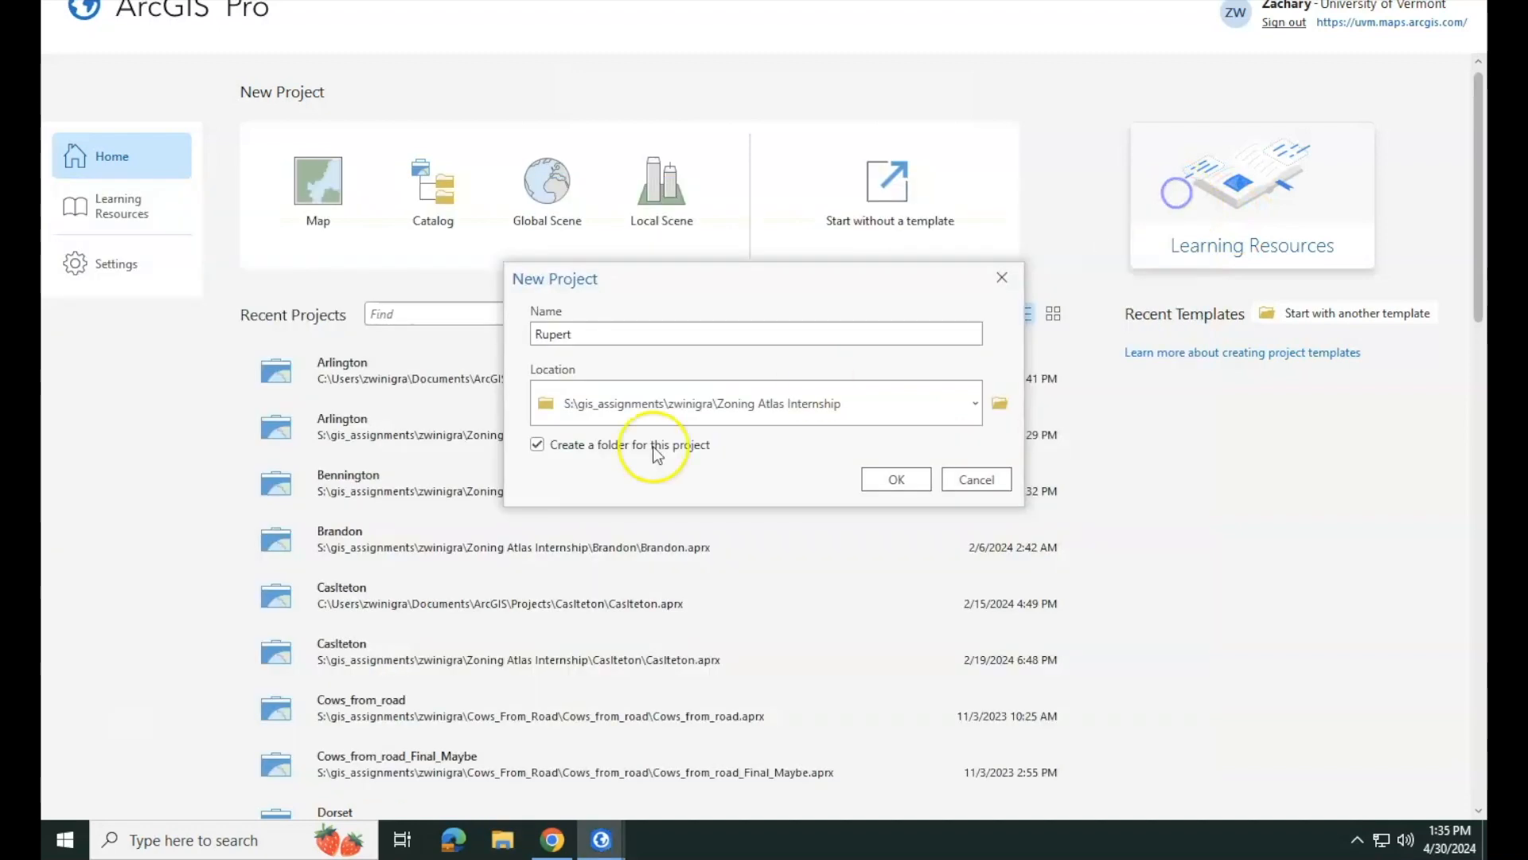
# - Create the Rupert project, and open its folder inside Zoning Atlas Internship in File Explorer
pyautogui.click(869, 474)
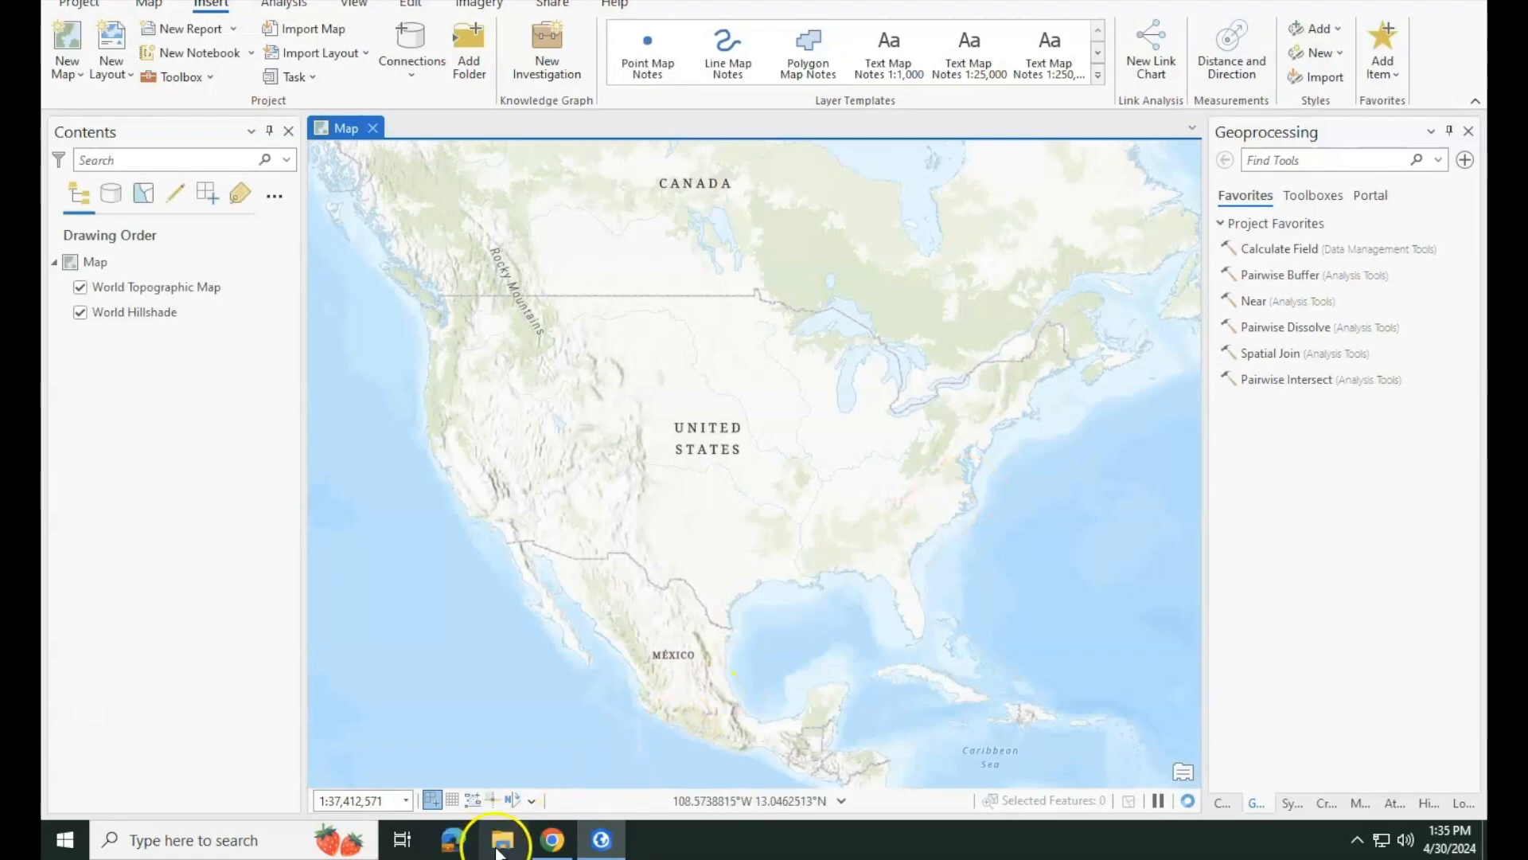
pyautogui.click(501, 842)
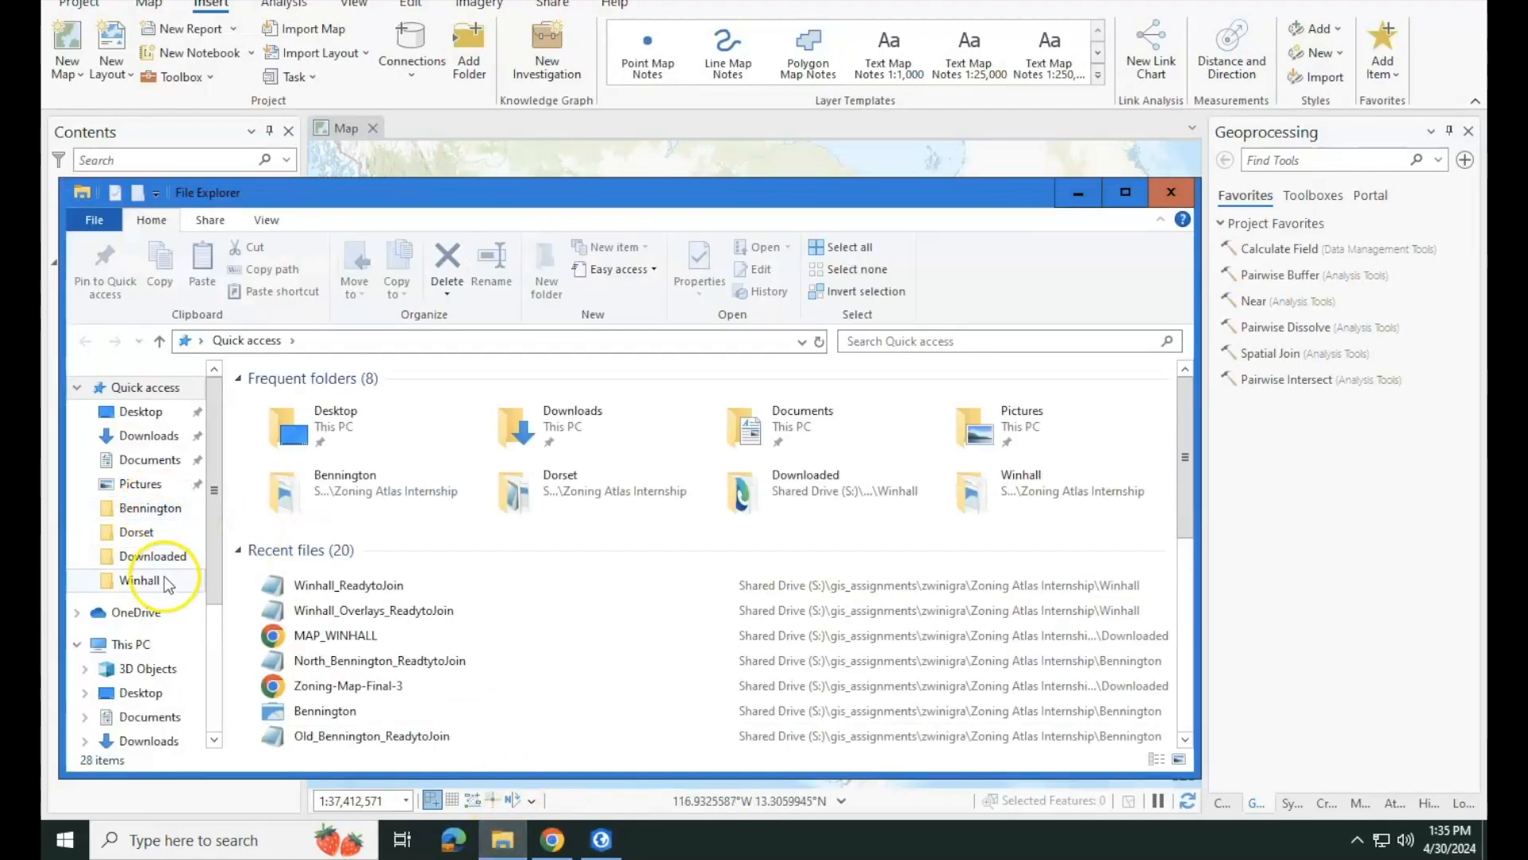
pyautogui.click(154, 557)
pyautogui.click(406, 338)
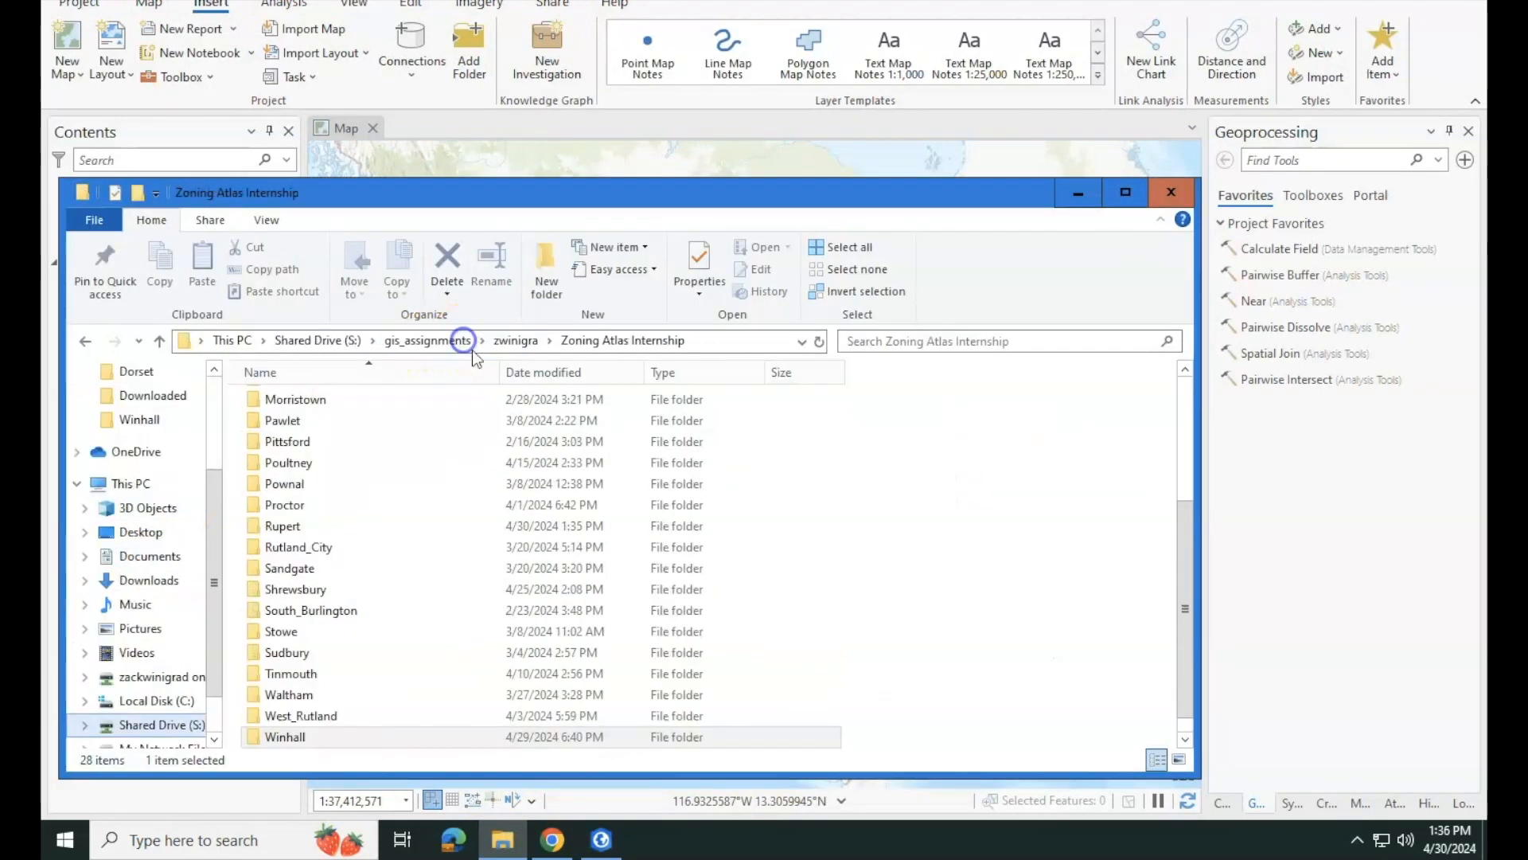
pyautogui.click(326, 503)
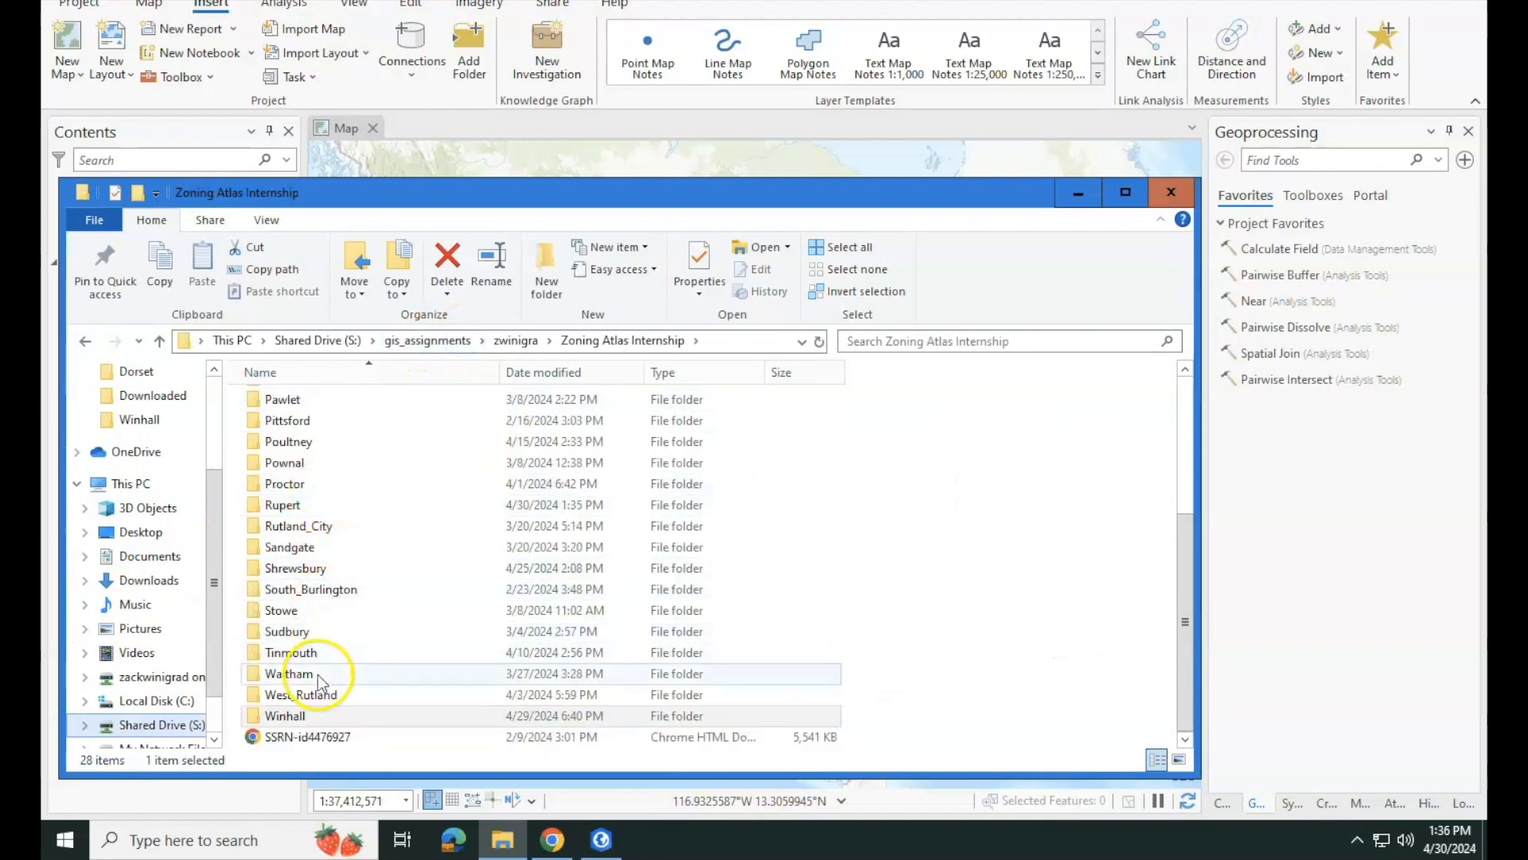
pyautogui.scroll(3, 318, 675)
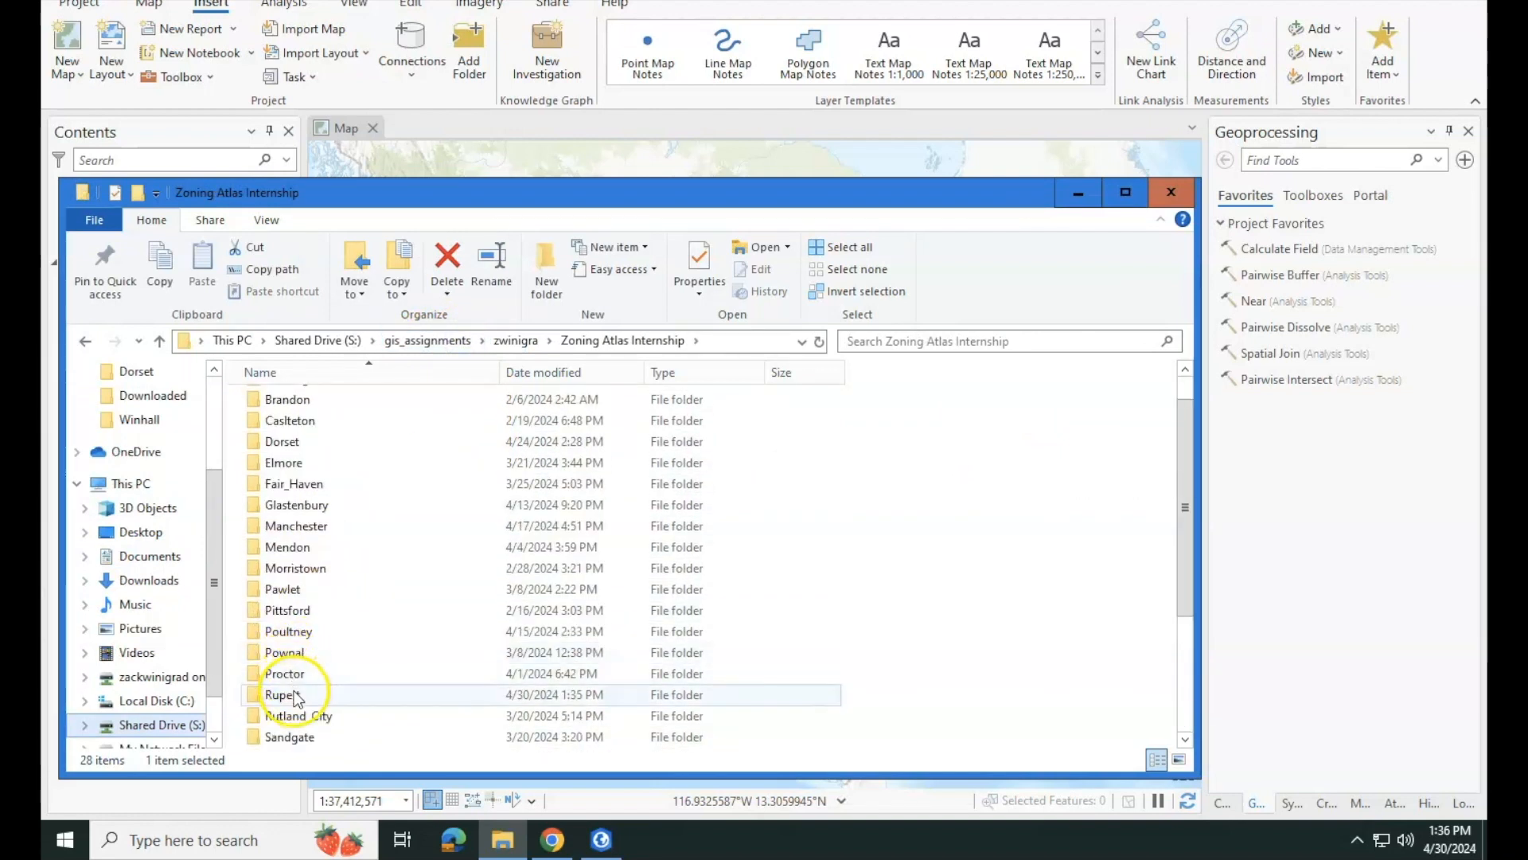
pyautogui.click(294, 694)
pyautogui.doubleClick(294, 694)
# - Add a subfolder named DOwnloaded to the Rupert project folder and open it
pyautogui.rightClick(325, 535)
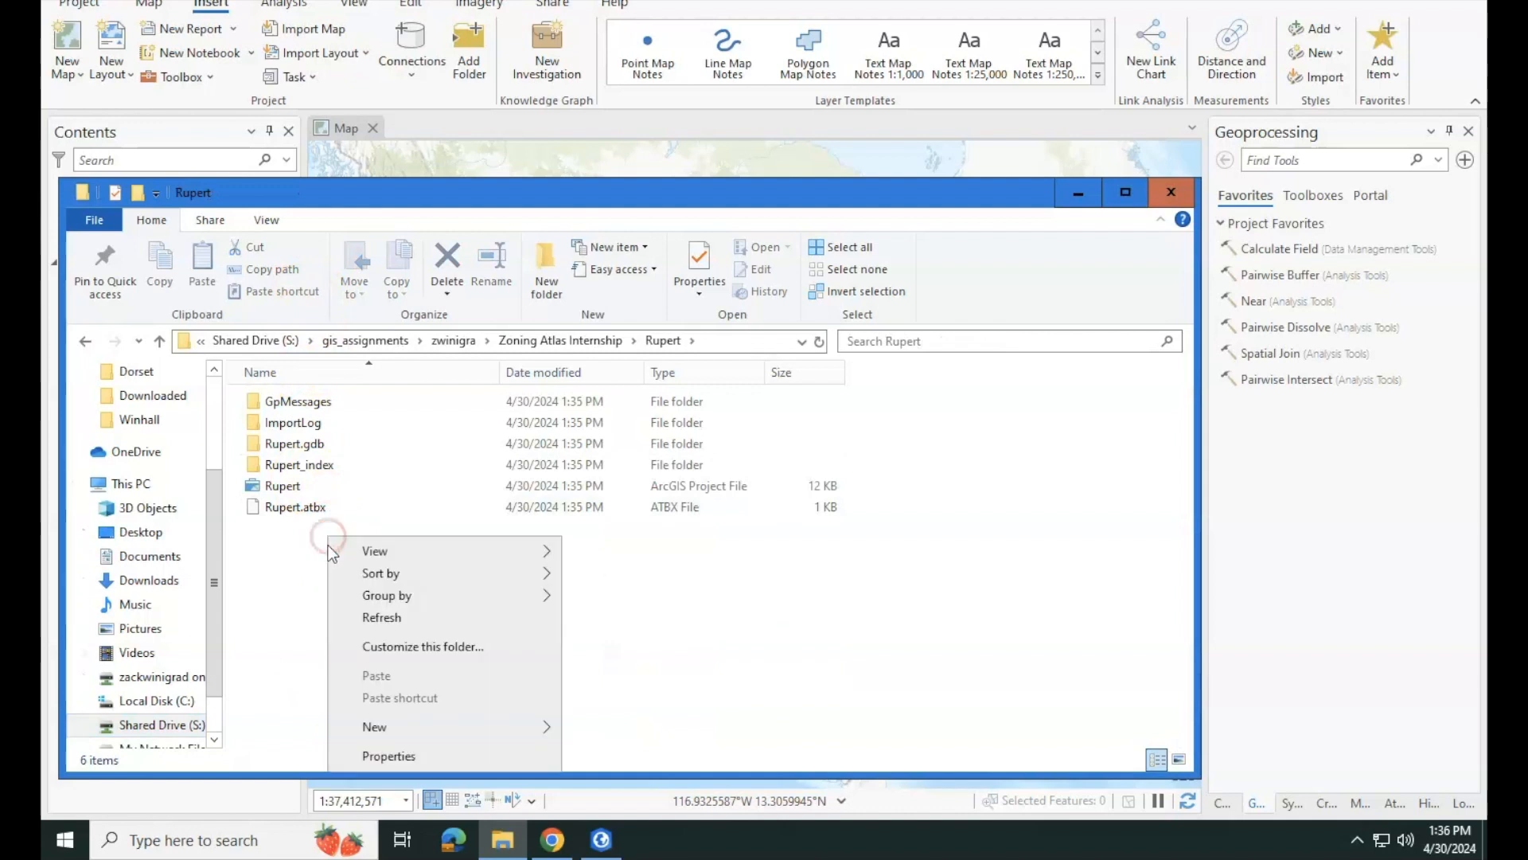
pyautogui.click(393, 725)
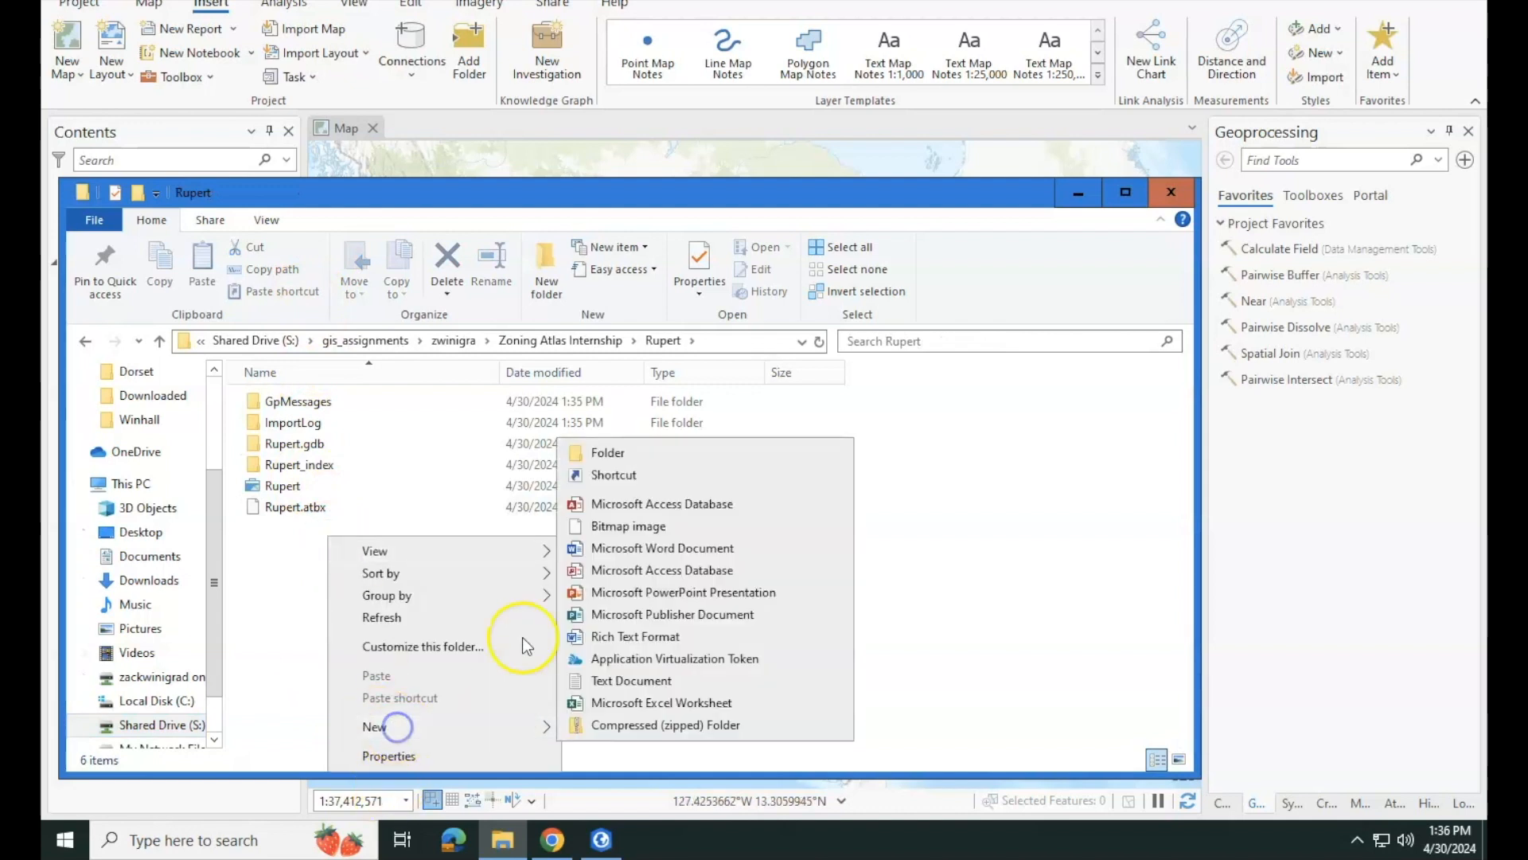
pyautogui.click(575, 460)
pyautogui.write('DOwnl')
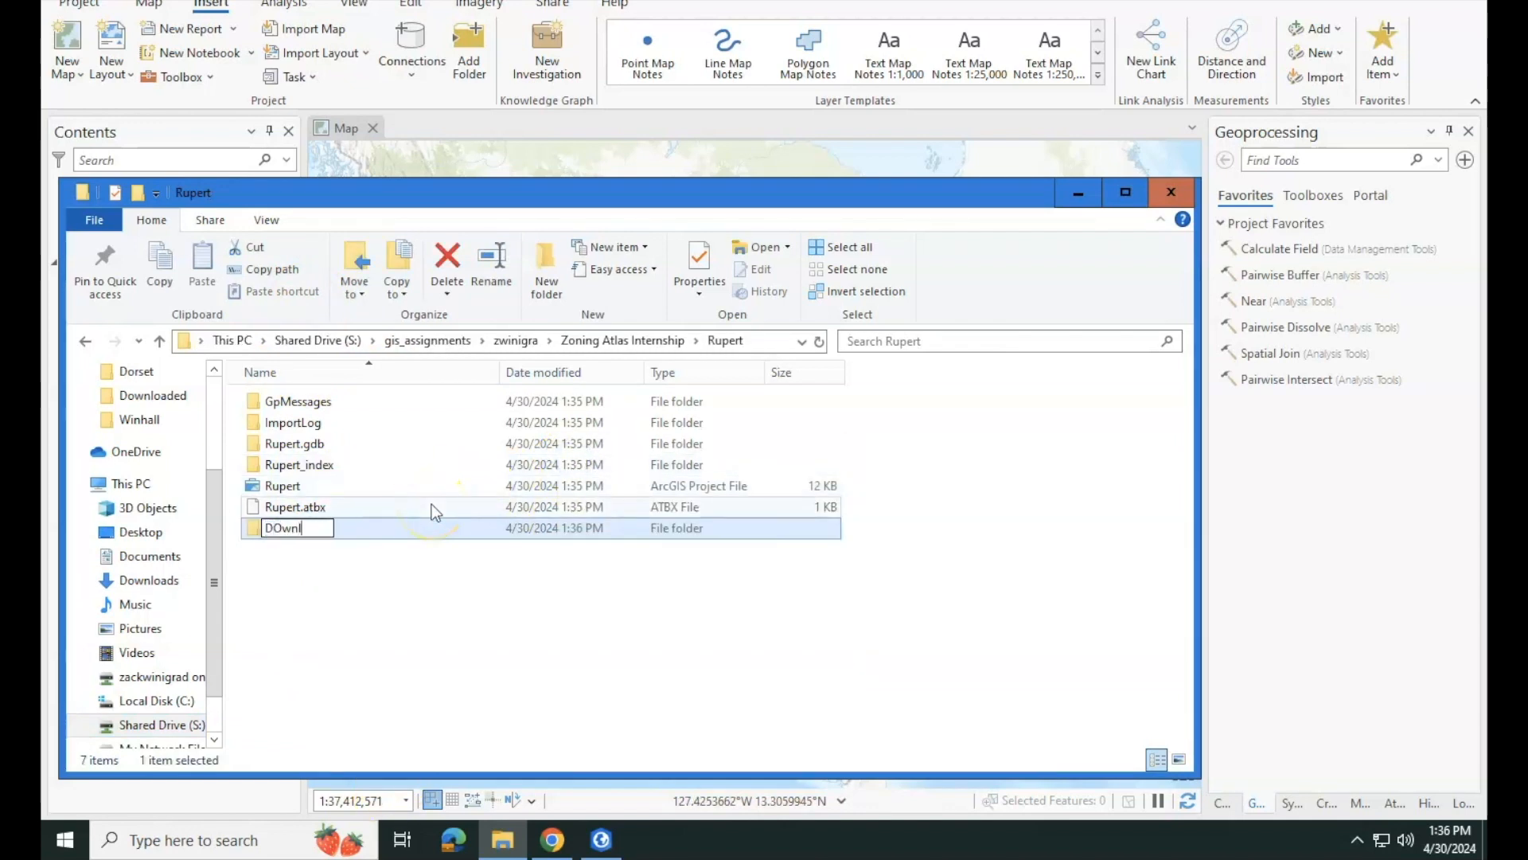
pyautogui.write('oaded')
pyautogui.press('Return')
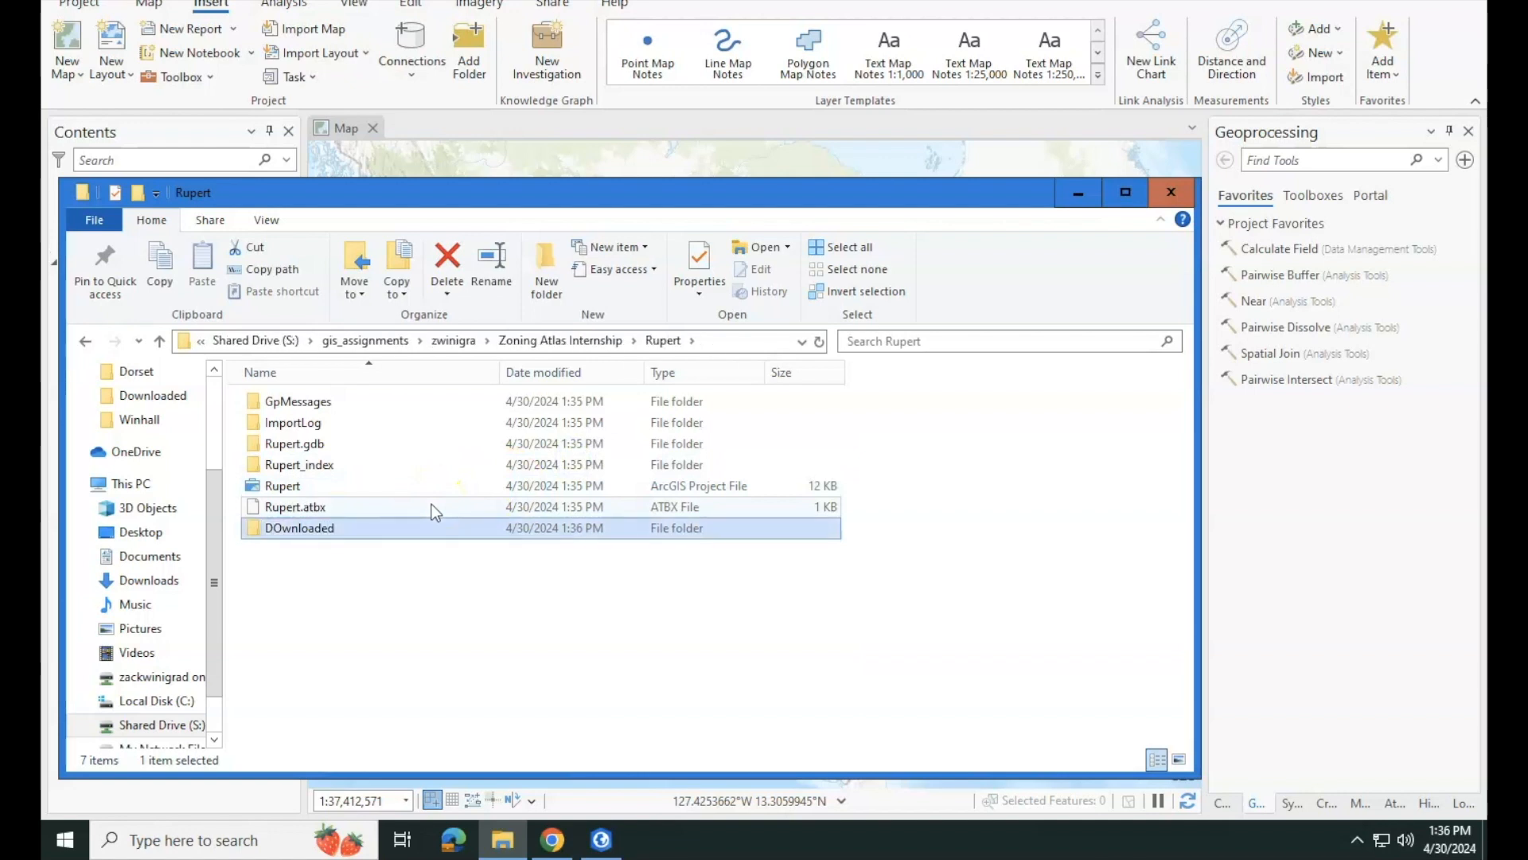
pyautogui.doubleClick(364, 531)
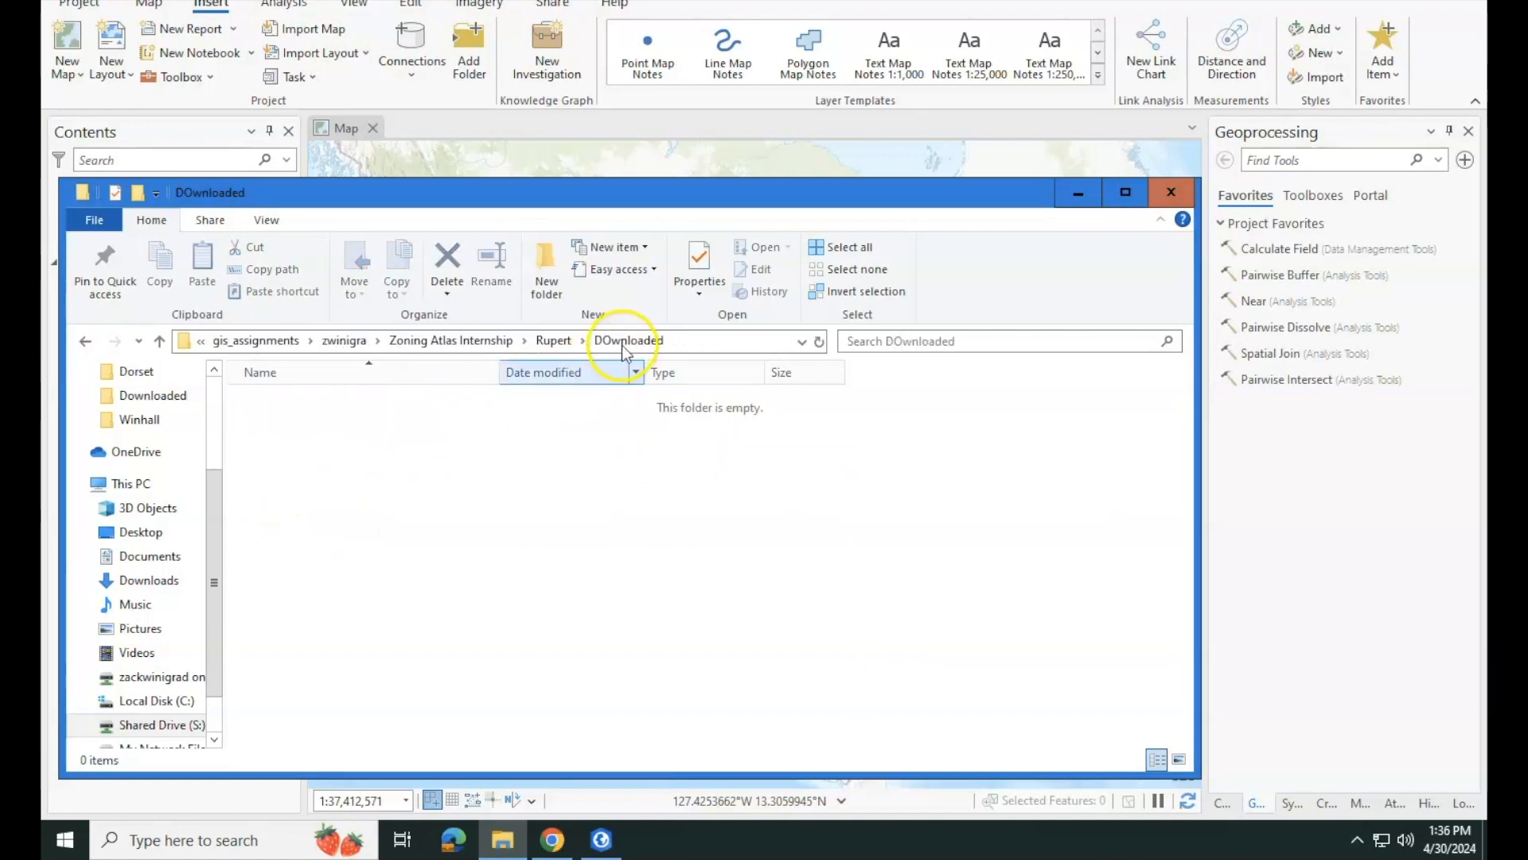
# - Rename the DOwnloaded subfolder of the Rupert project as Downloaded and close File Explorer
pyautogui.click(550, 340)
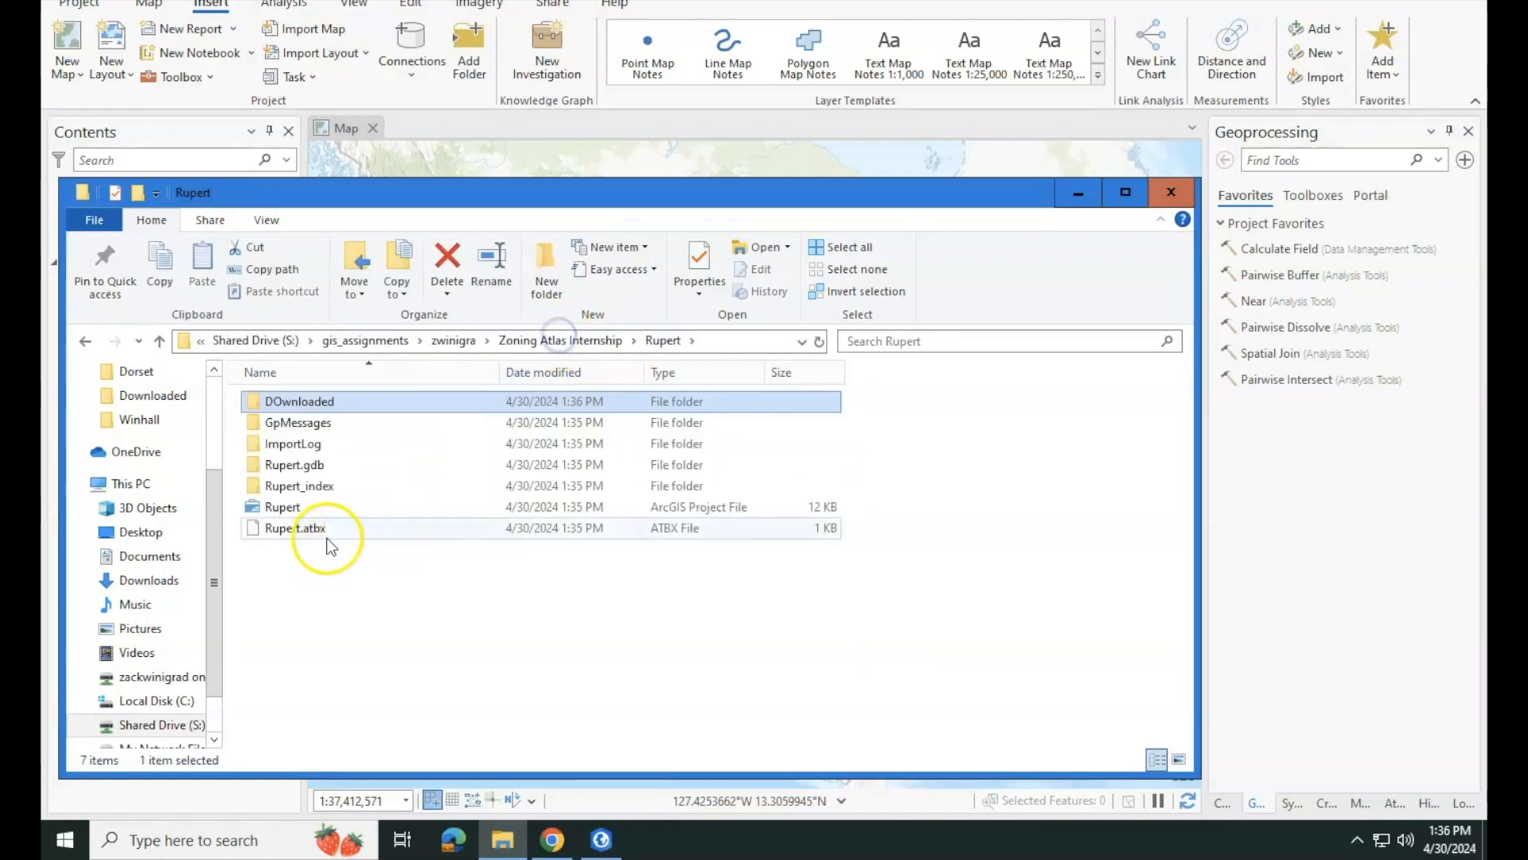
pyautogui.rightClick(307, 402)
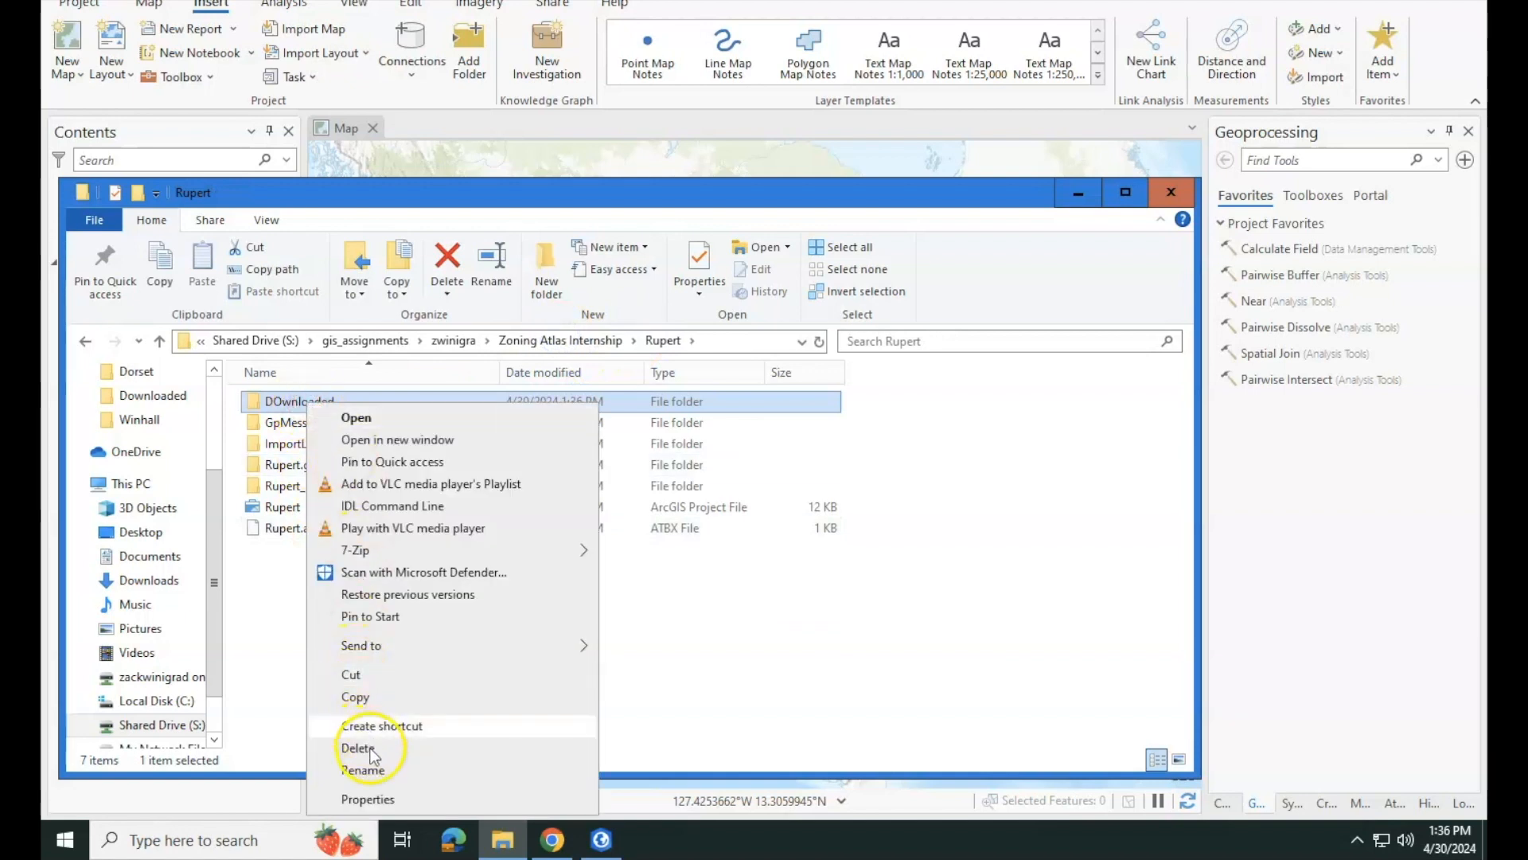
pyautogui.click(371, 769)
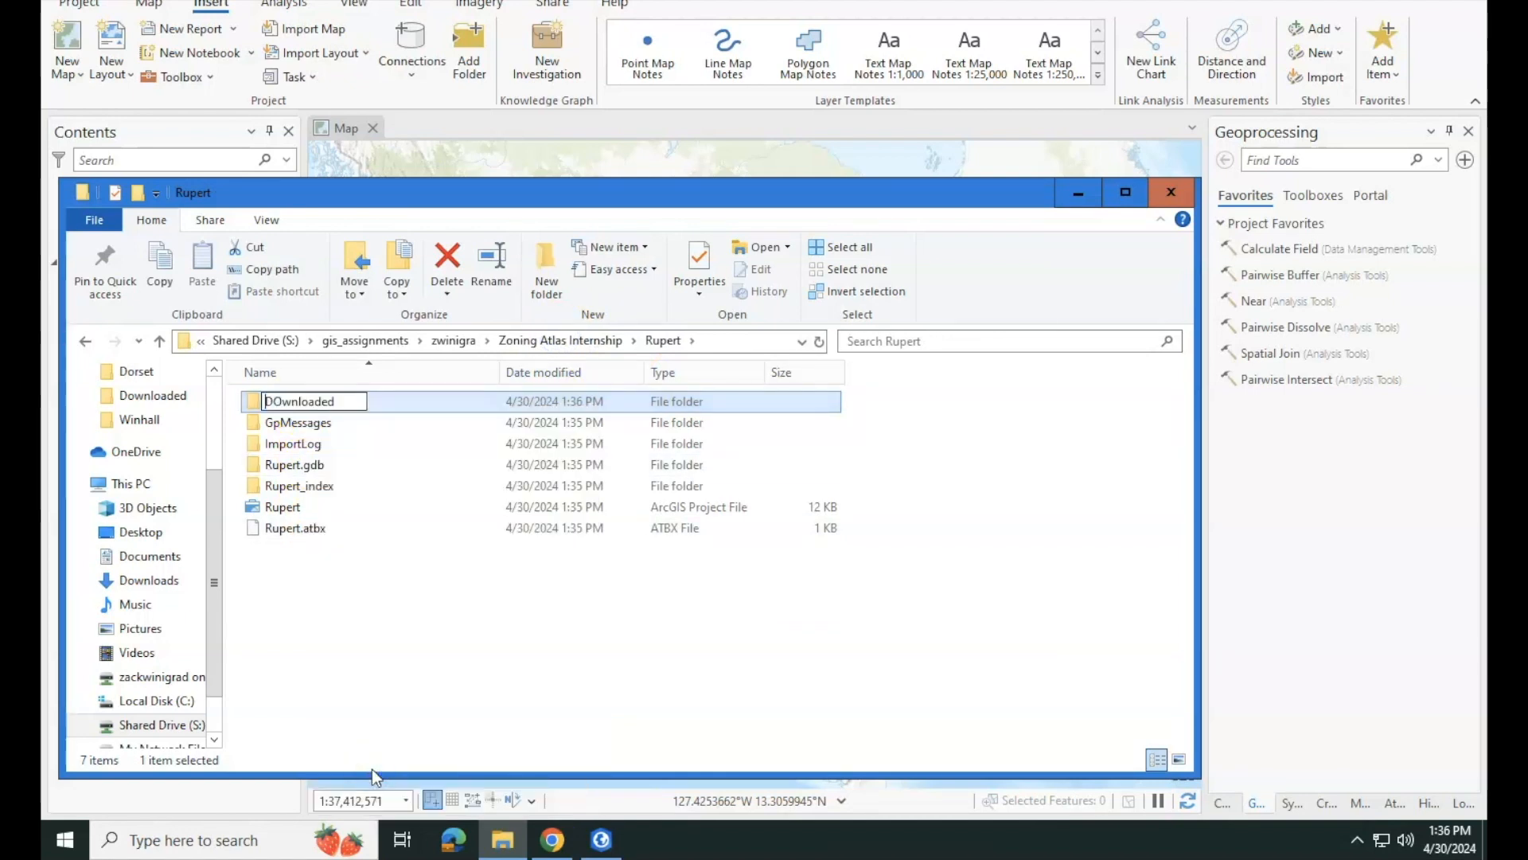
pyautogui.write('o')
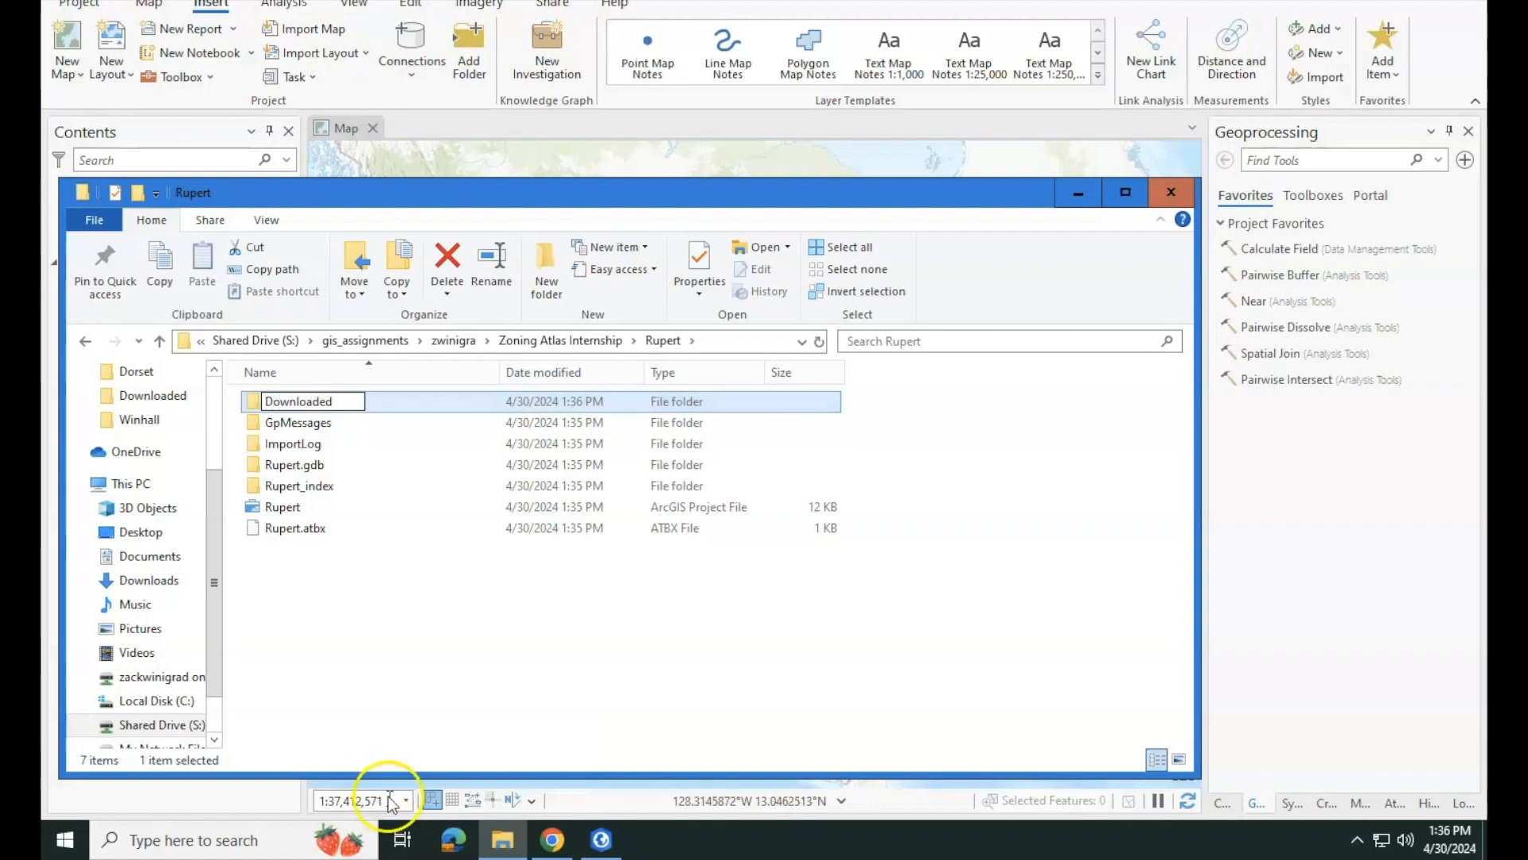
pyautogui.click(371, 646)
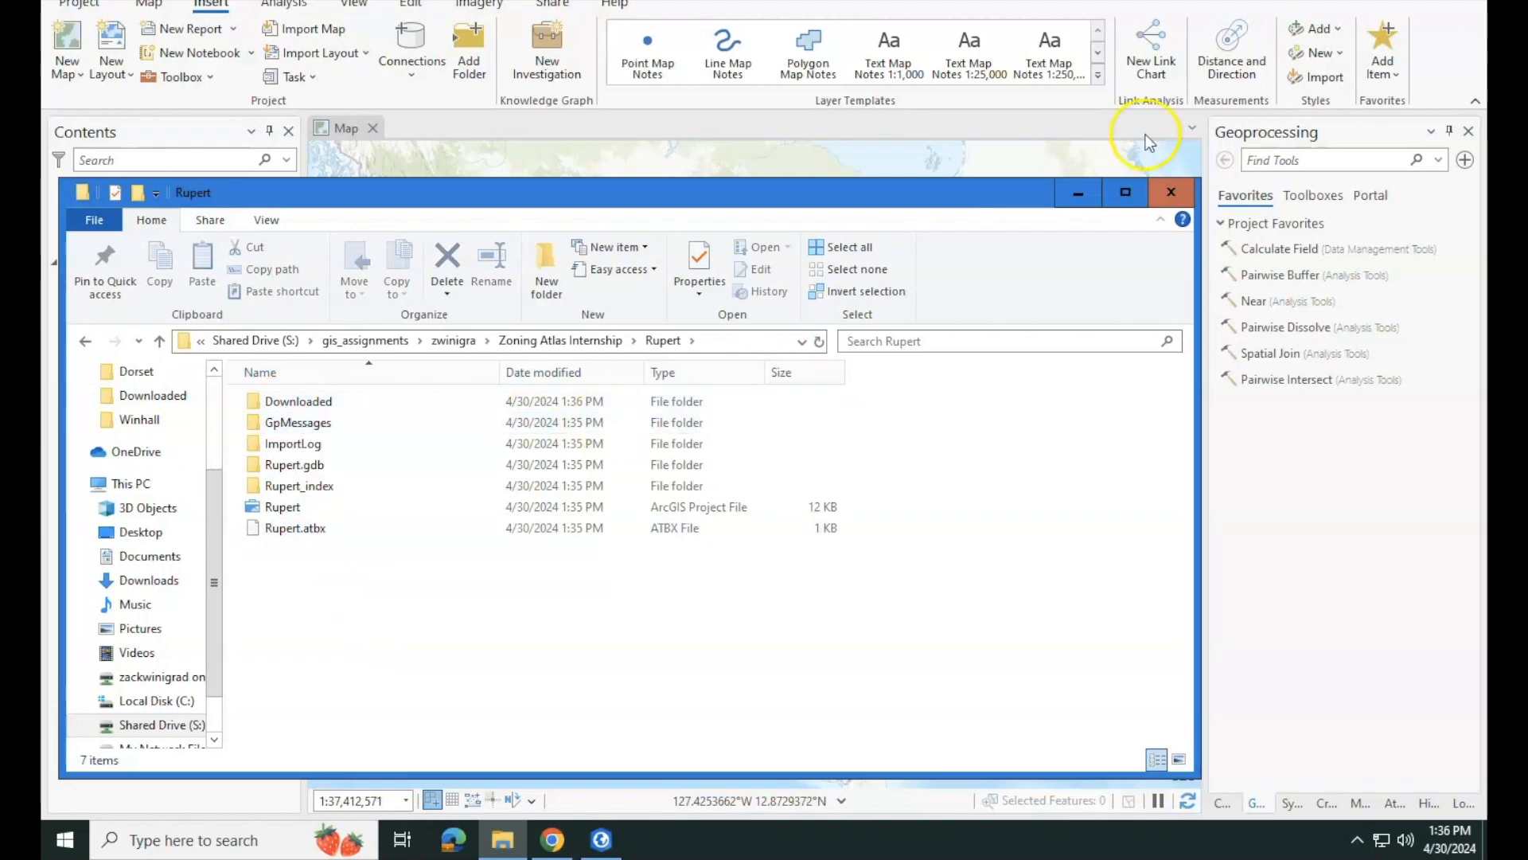
pyautogui.click(1169, 192)
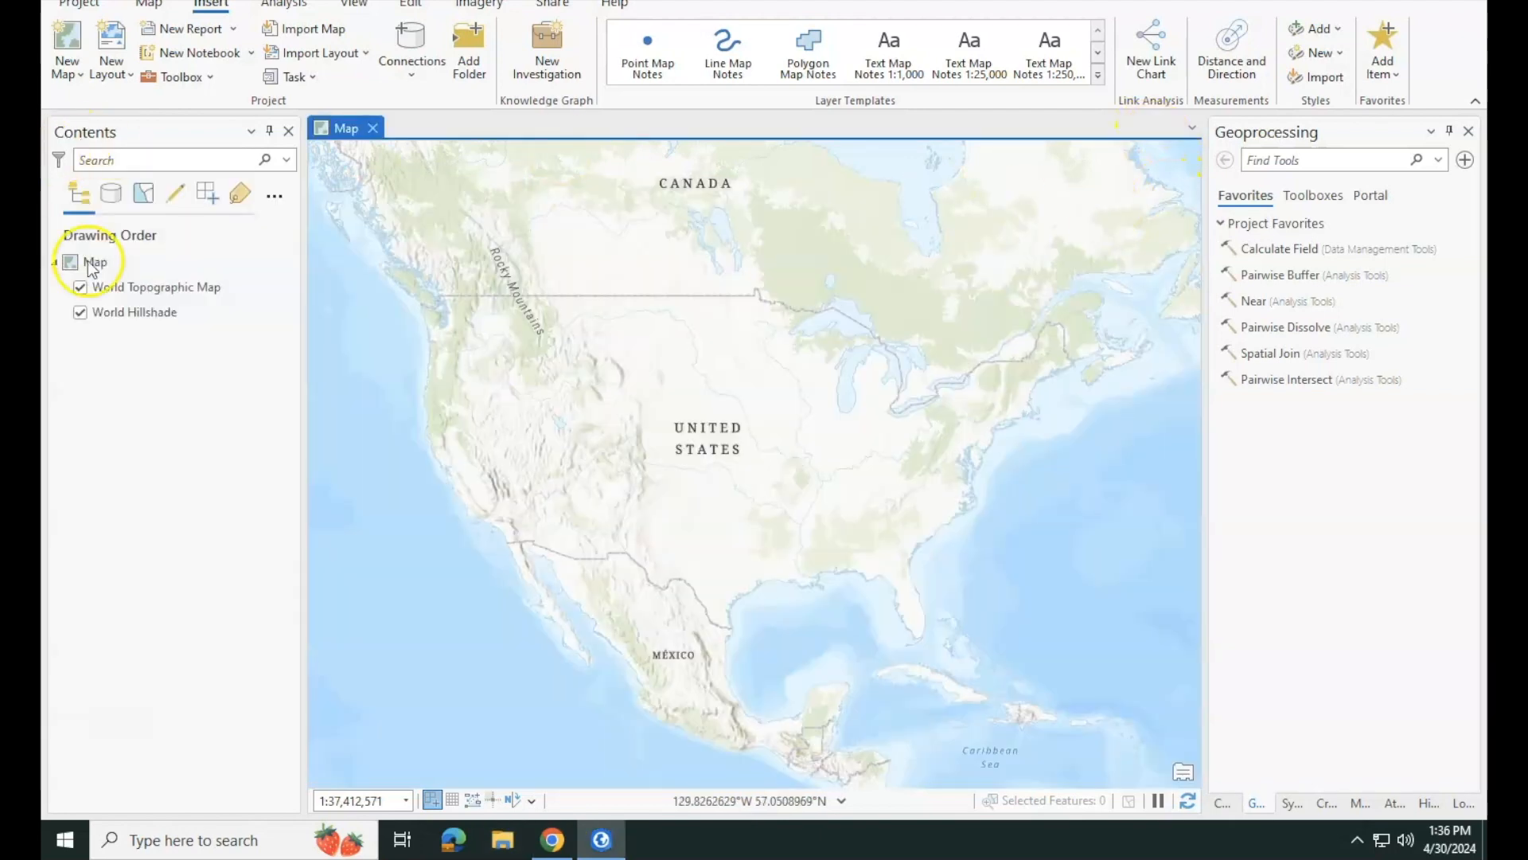
# - Search for coordinate system 32145 and set the map's XY coordinate system to NAD 1983 StatePlane Vermont FIPS 4400 (Meters)
pyautogui.click(117, 264)
pyautogui.rightClick(118, 264)
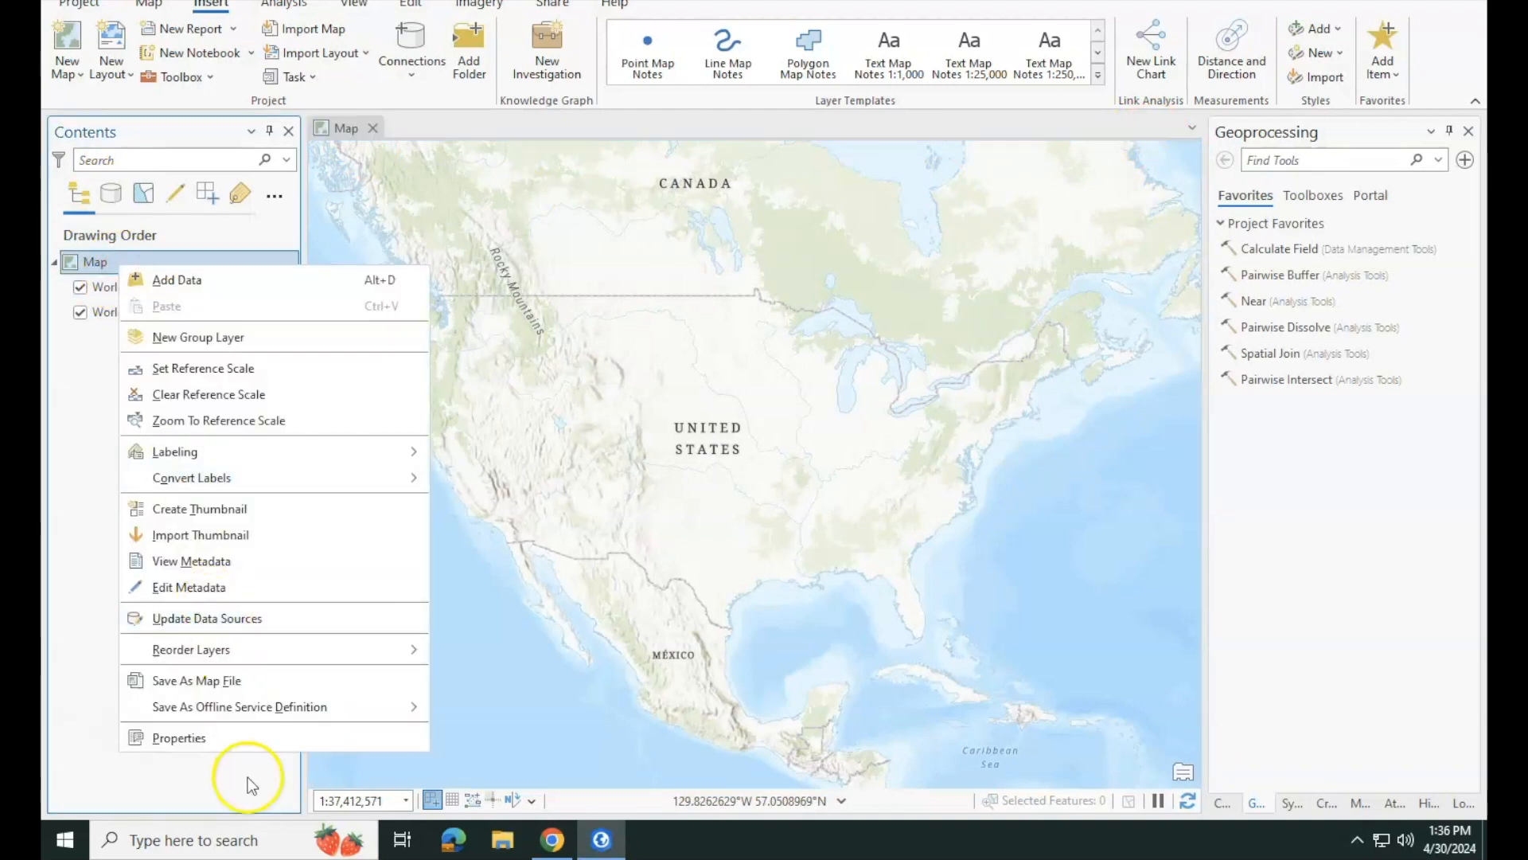
pyautogui.click(232, 735)
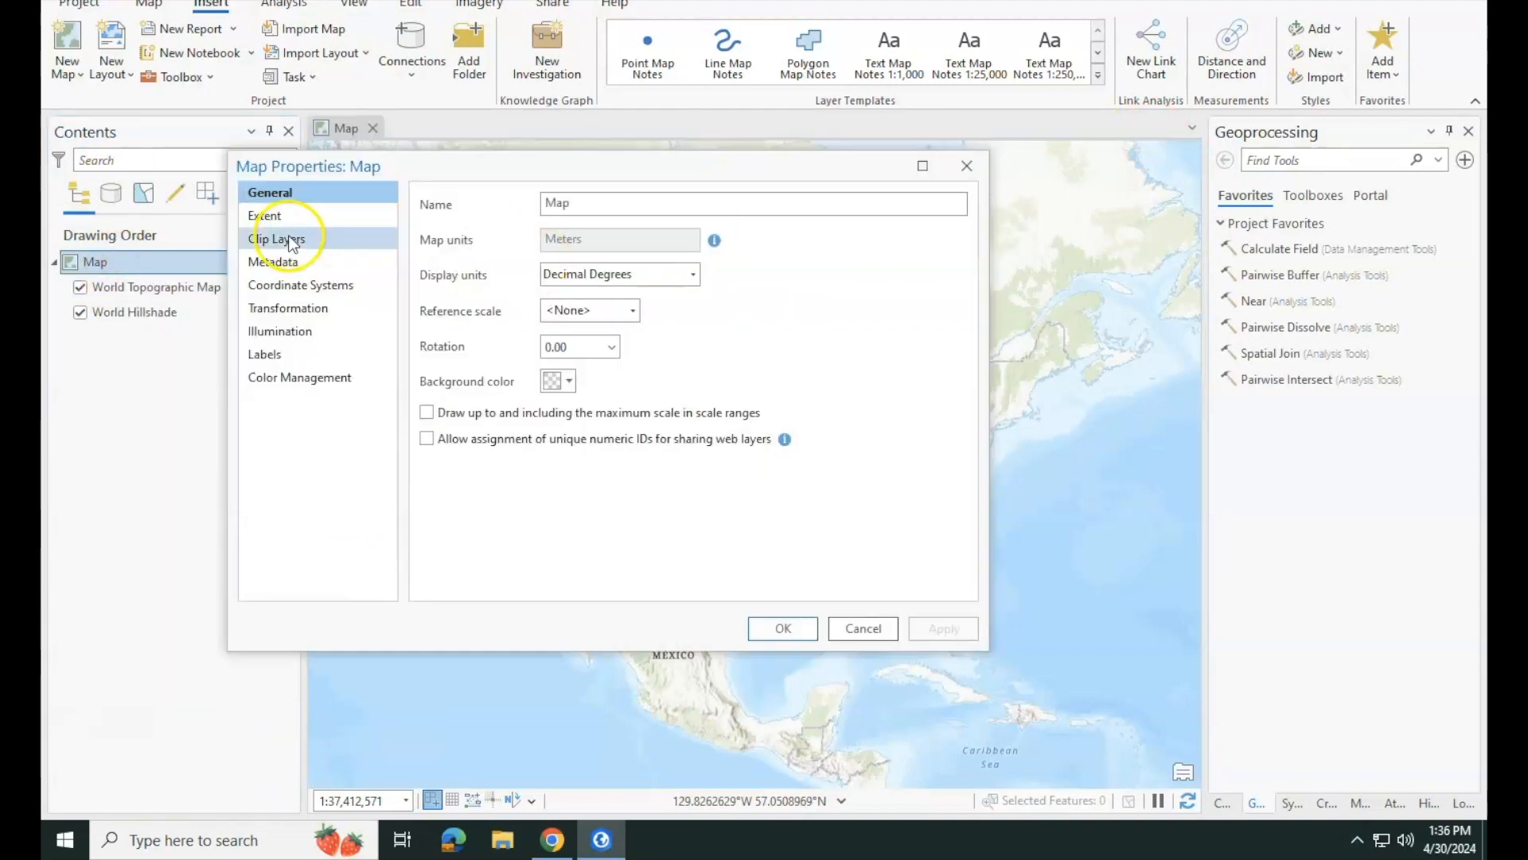
pyautogui.click(306, 285)
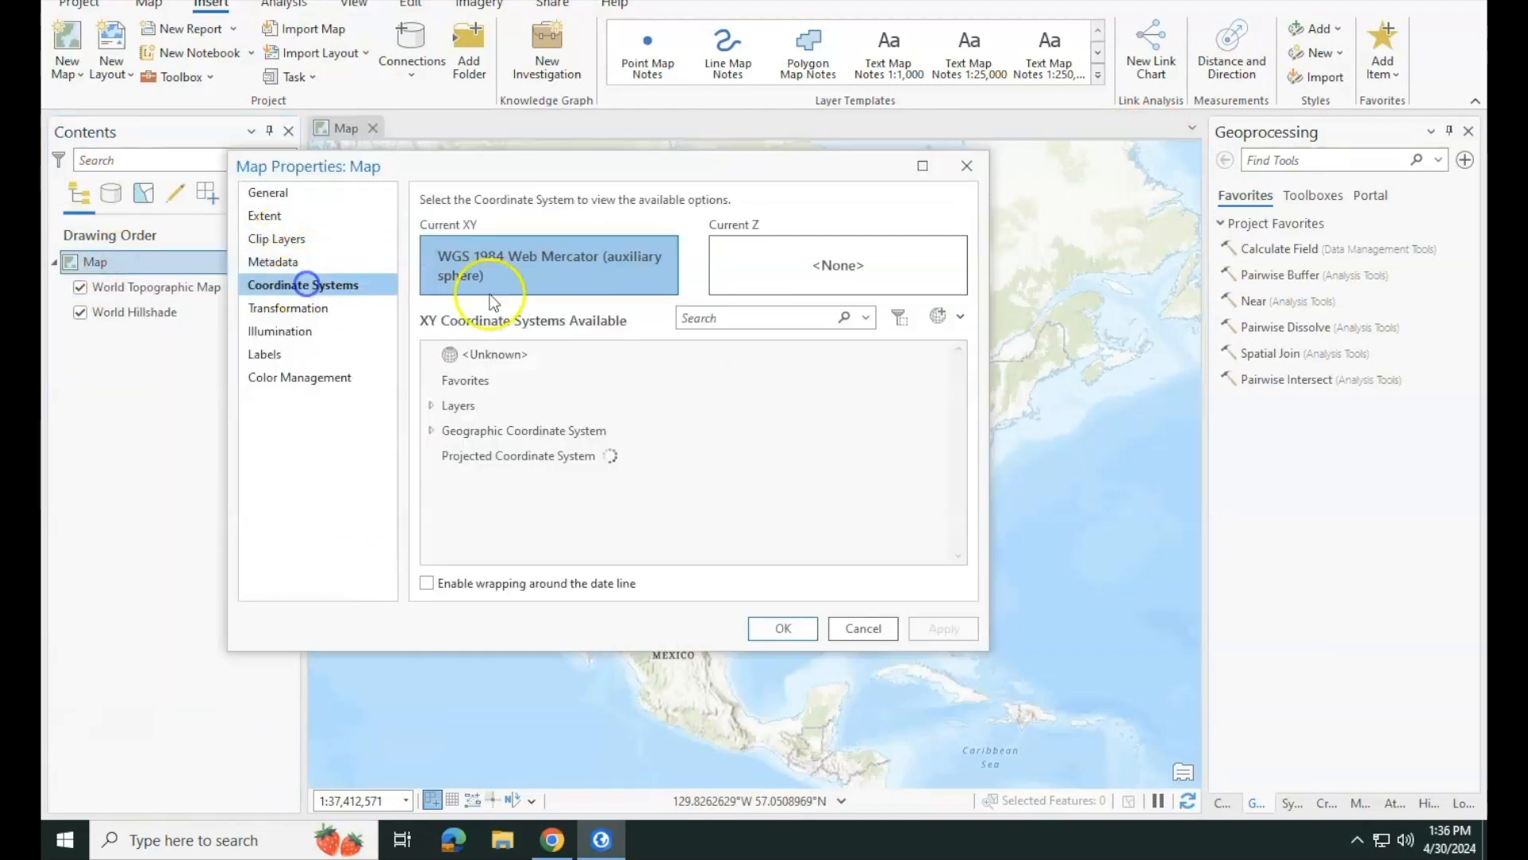
pyautogui.click(684, 318)
pyautogui.write('N')
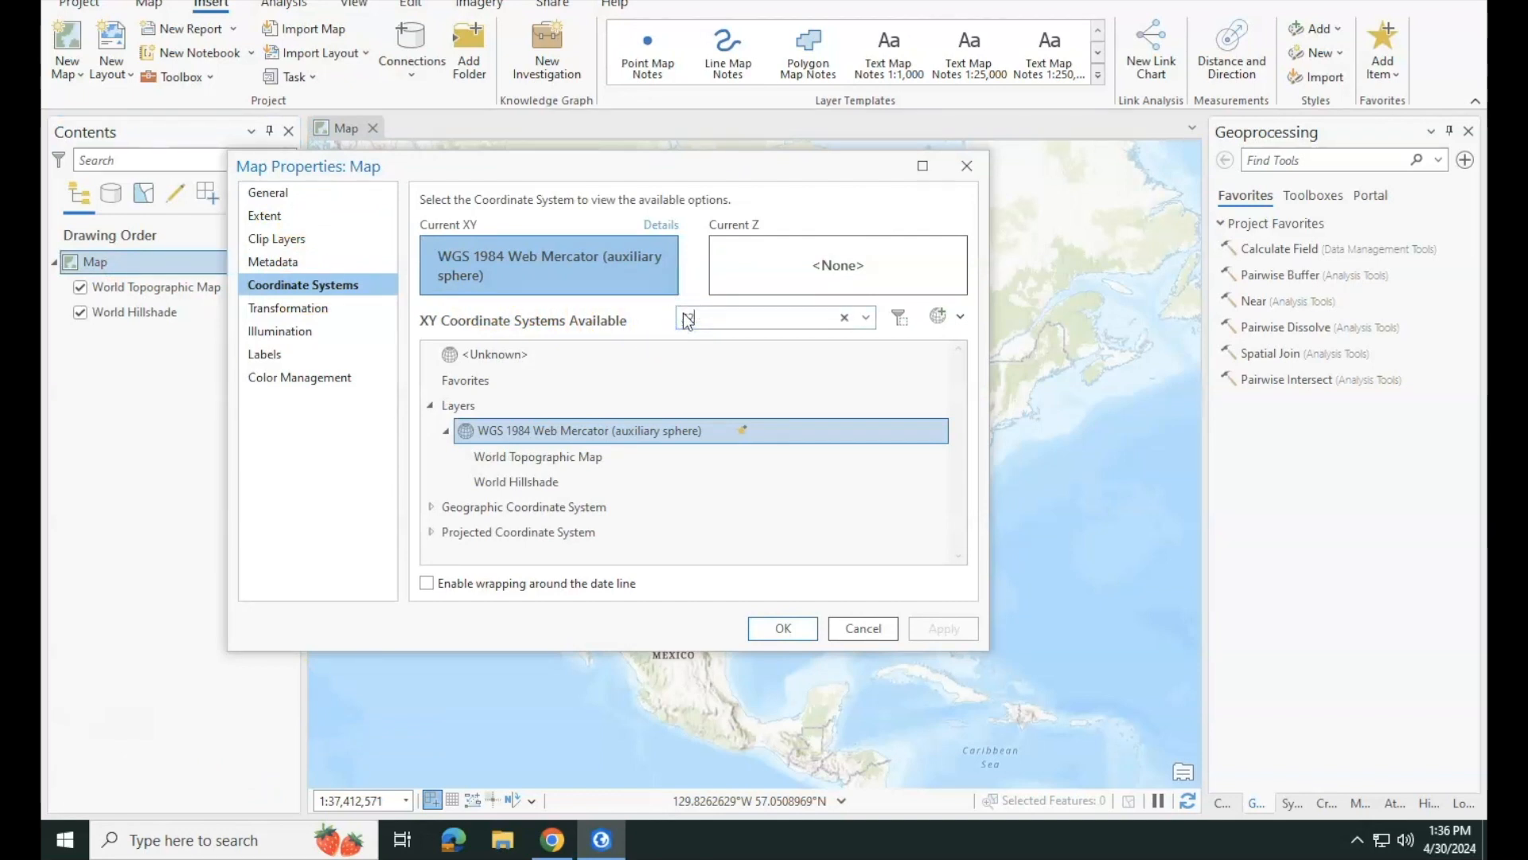
pyautogui.write('2145')
pyautogui.press('Return')
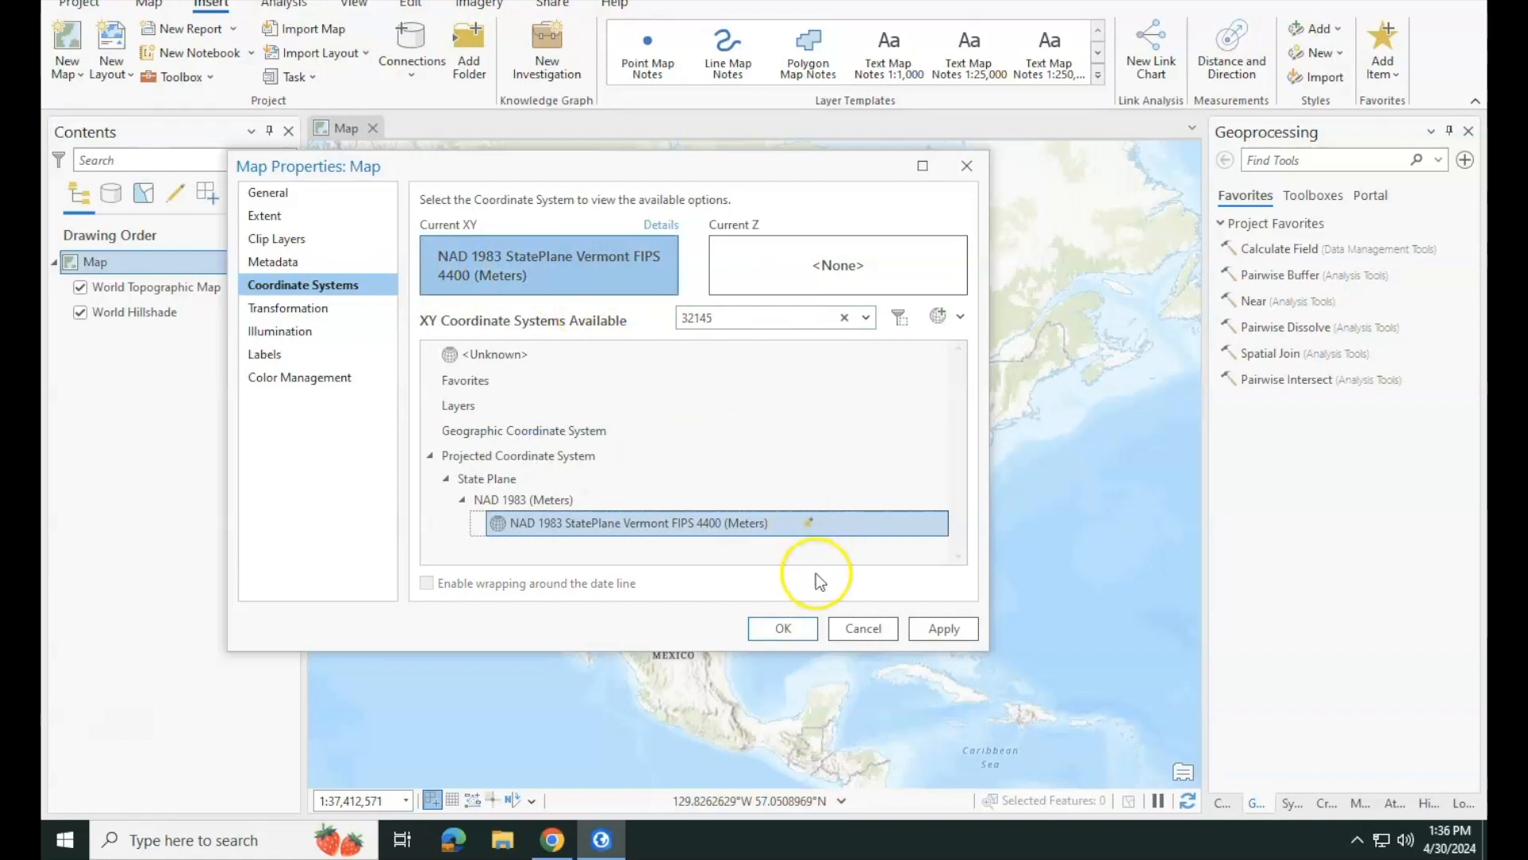
pyautogui.click(784, 629)
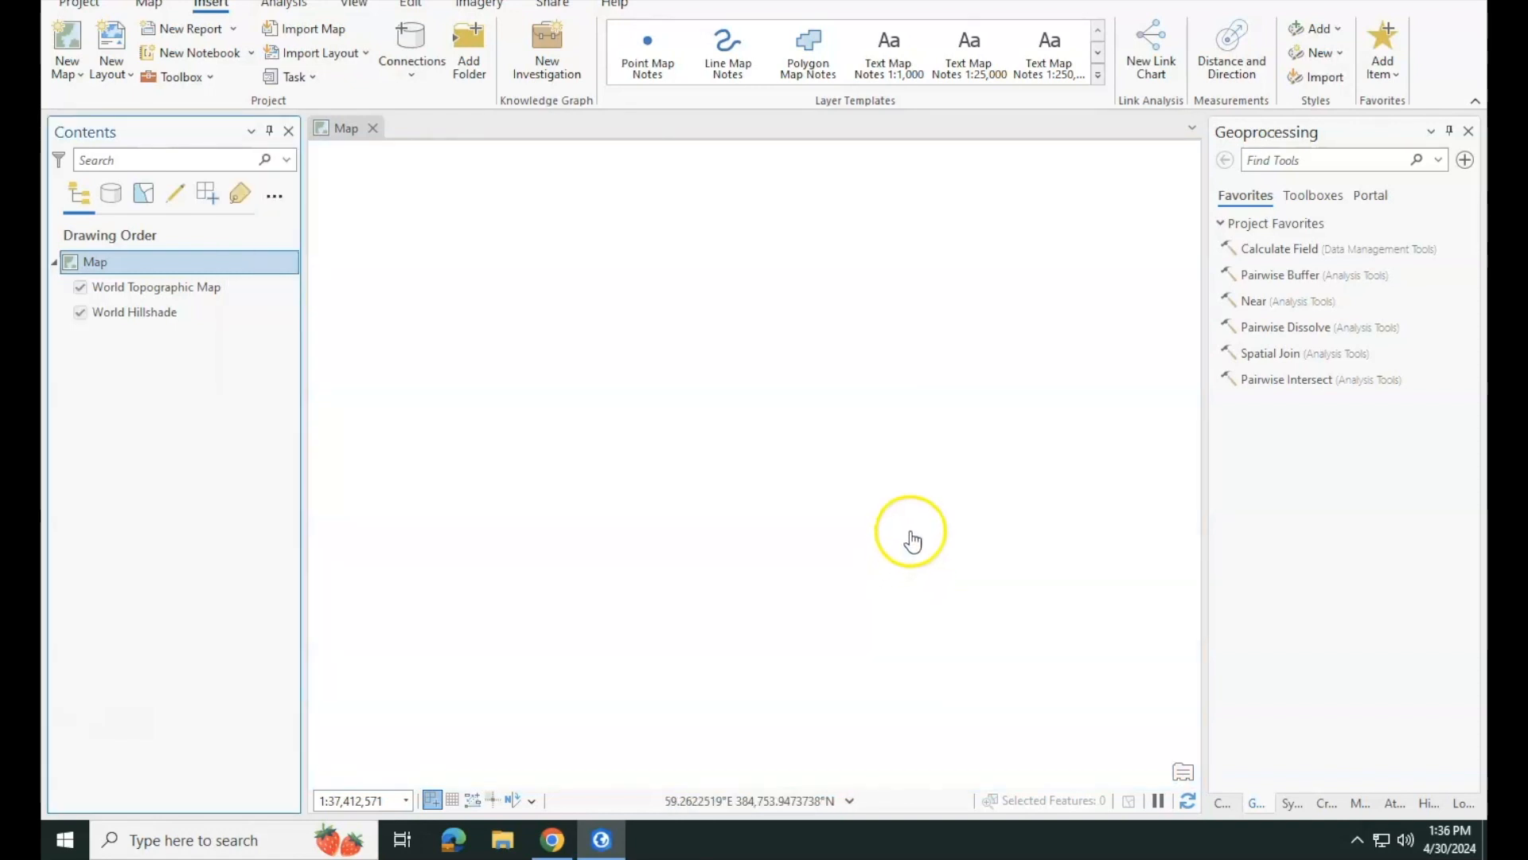
# - Examine the reprojected basemap, from the whole world extent down to the northeastern United States
pyautogui.scroll(4, 978, 461)
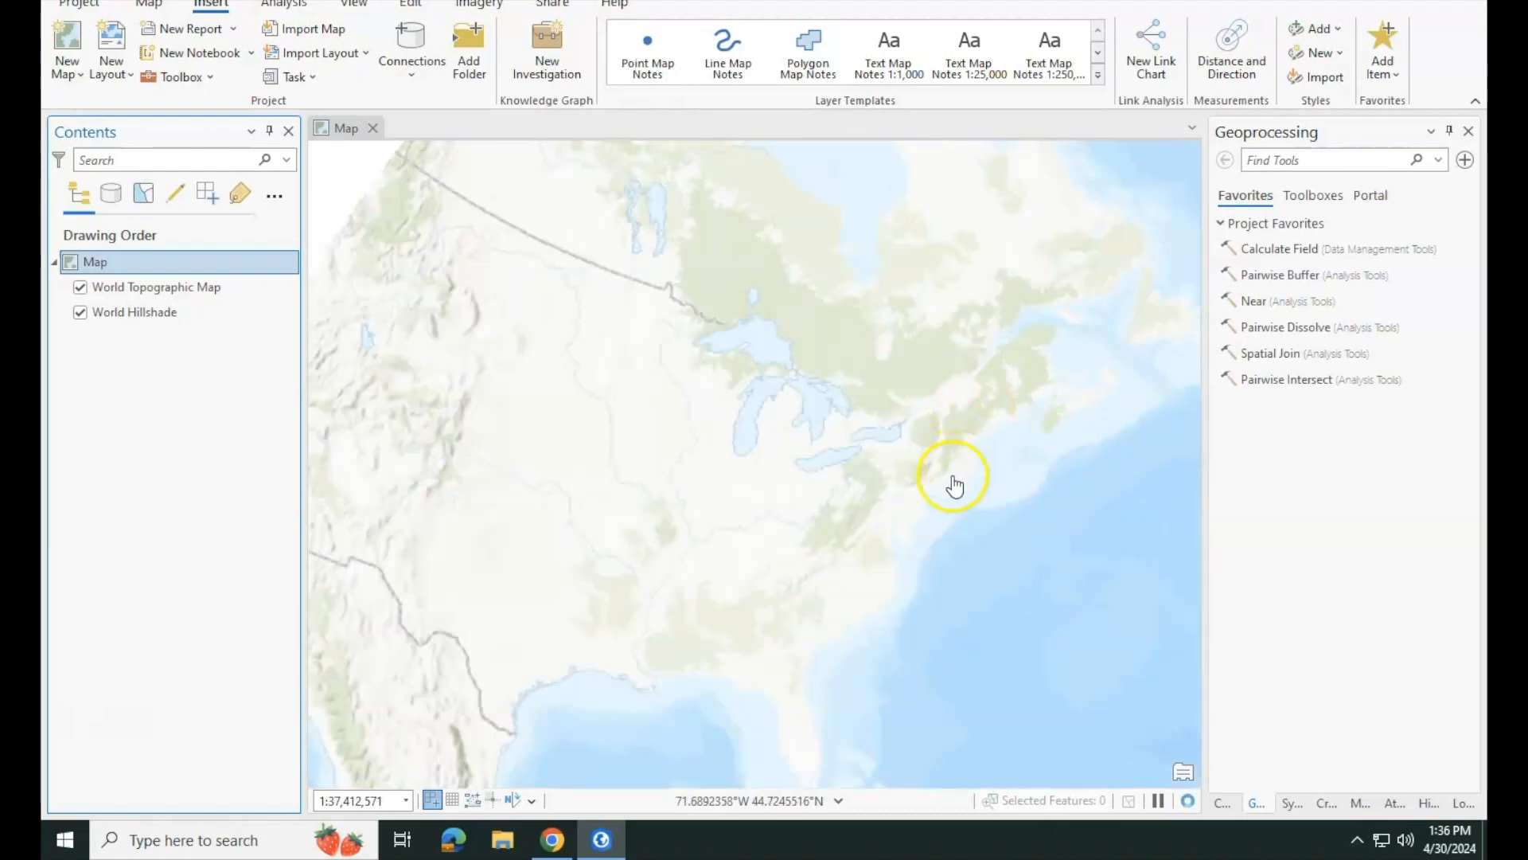
pyautogui.moveTo(951, 478); pyautogui.dragTo(863, 404)
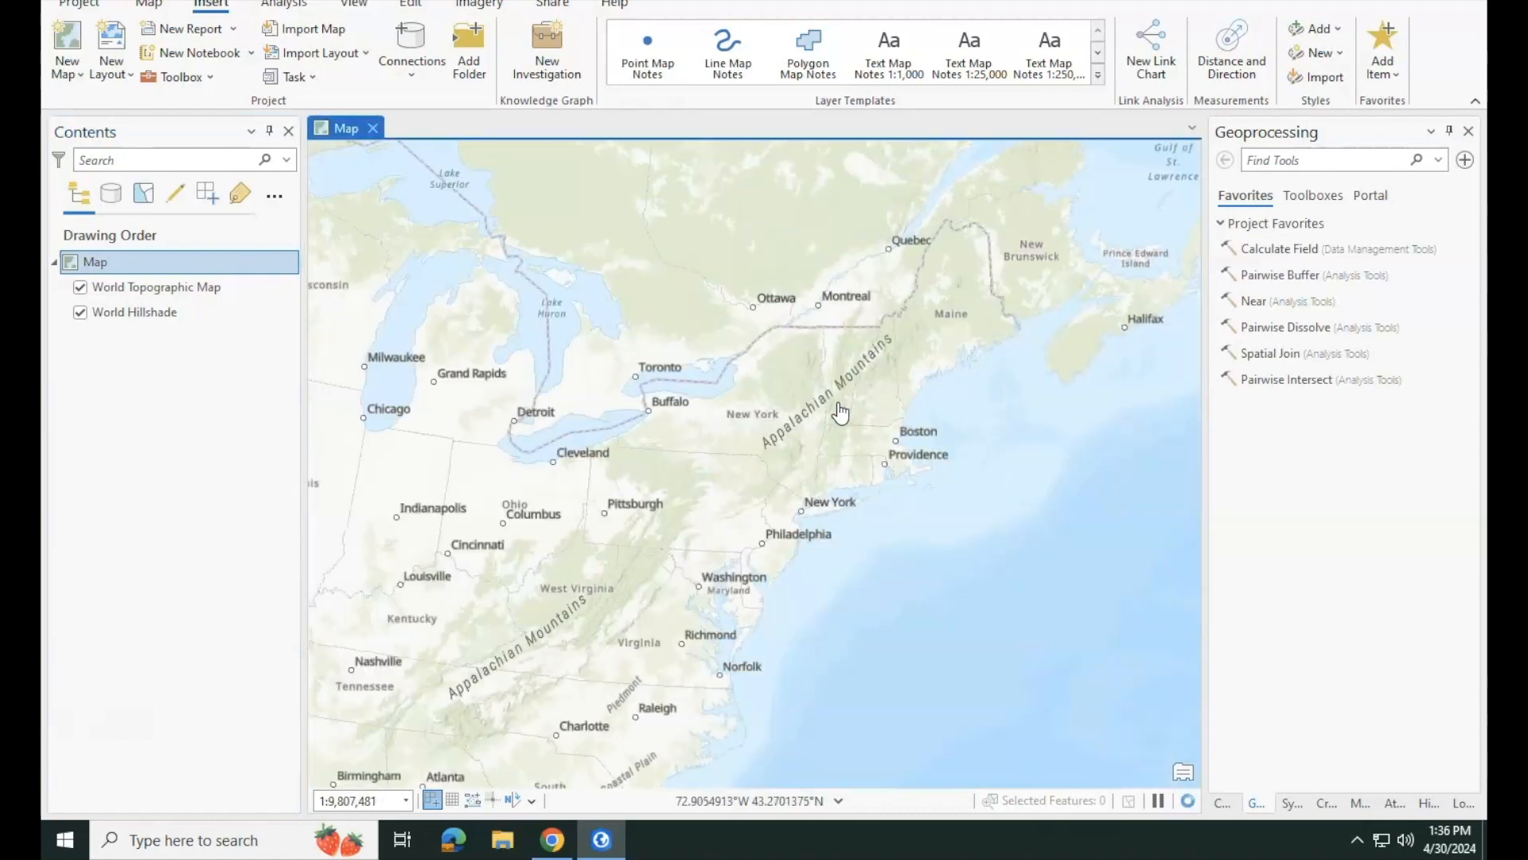
pyautogui.scroll(-5, 839, 406)
pyautogui.scroll(-5, 839, 406)
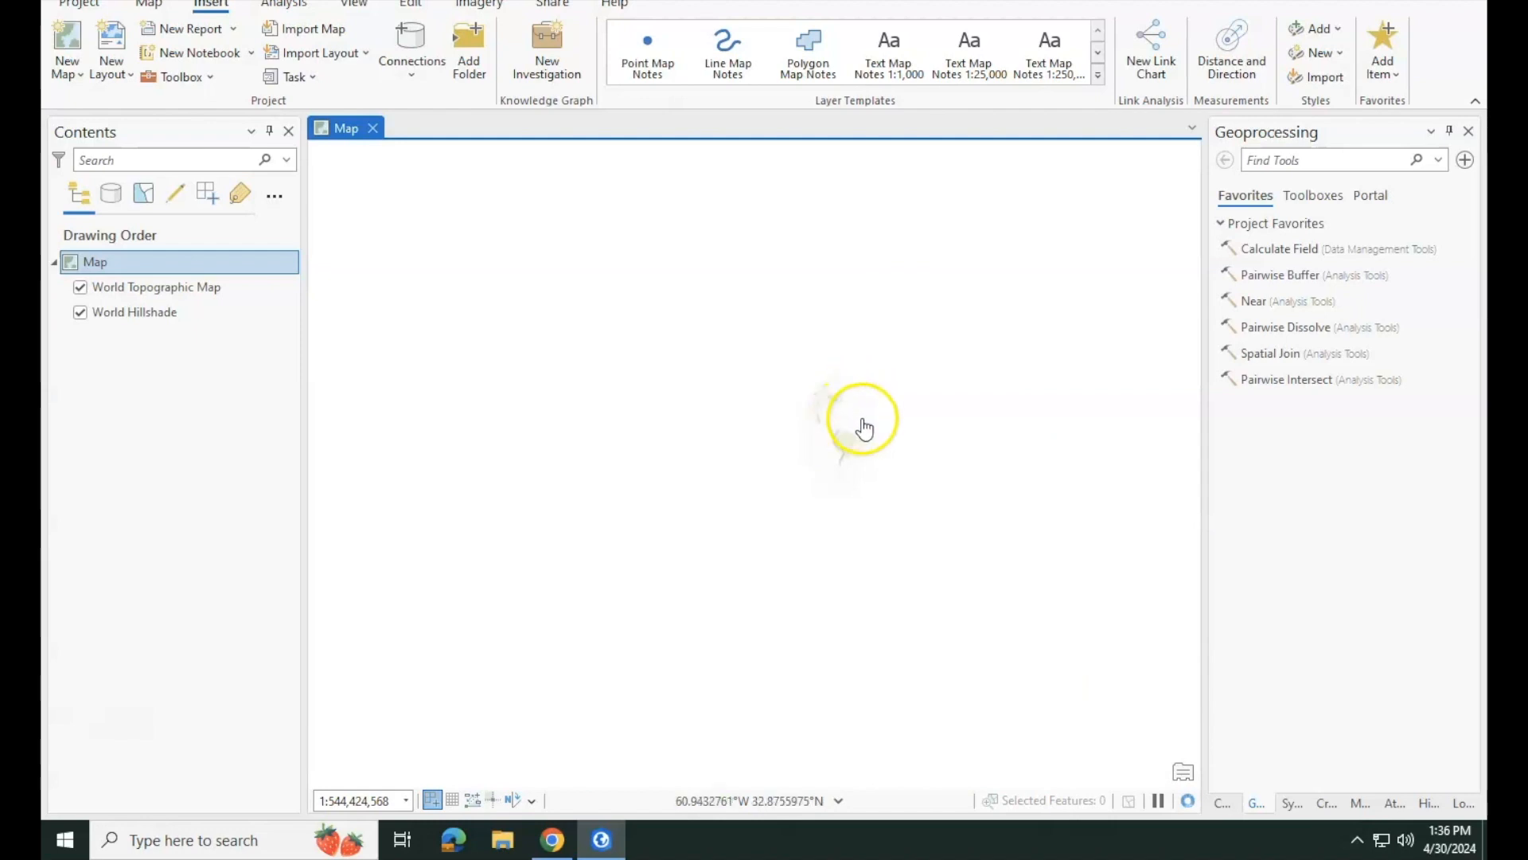
pyautogui.scroll(2, 795, 294)
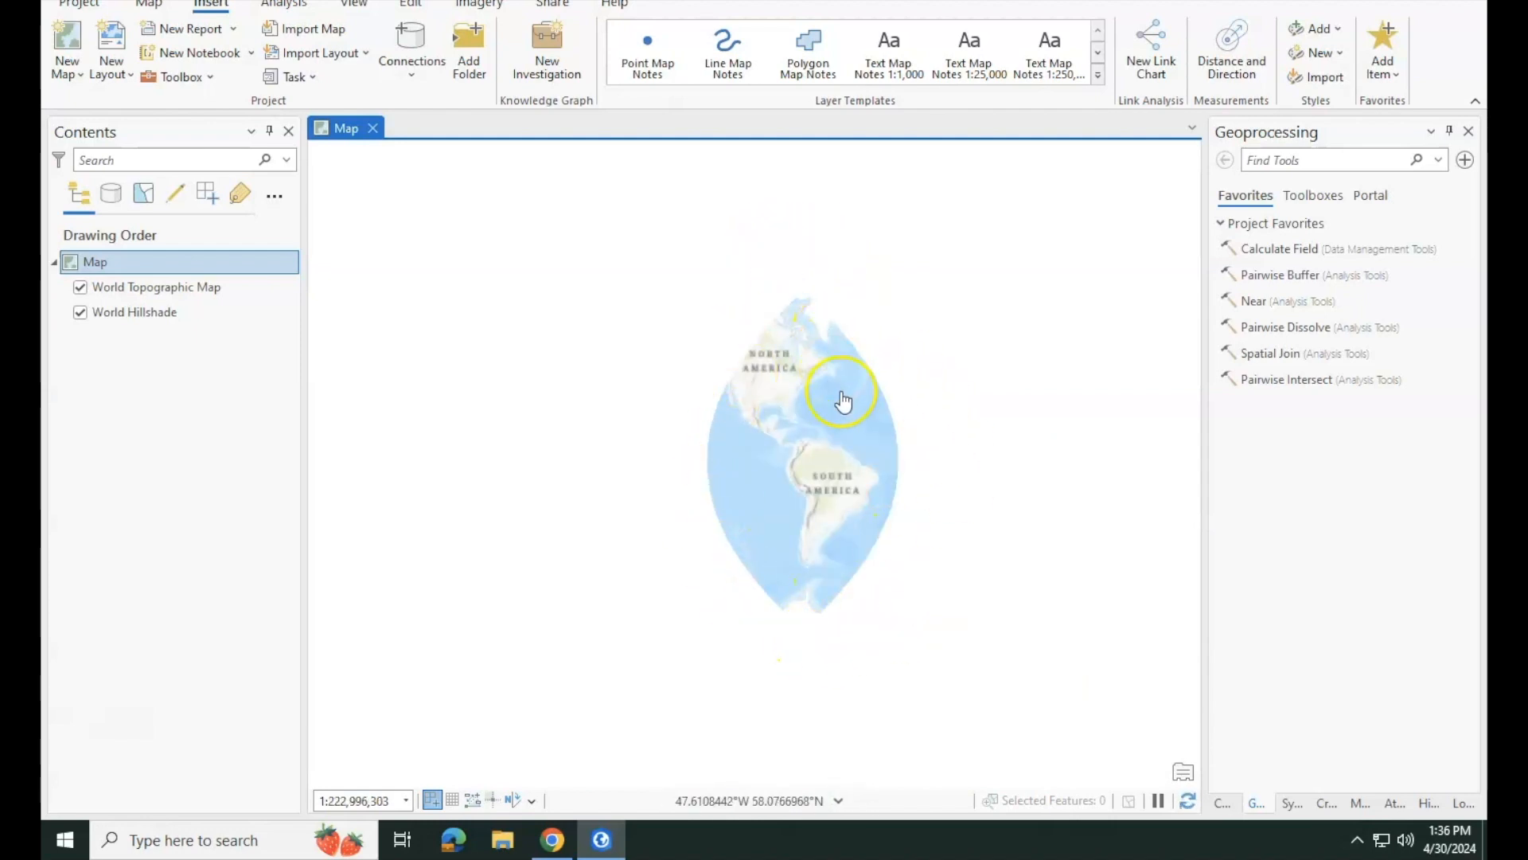
pyautogui.scroll(1, 838, 394)
pyautogui.scroll(3, 782, 390)
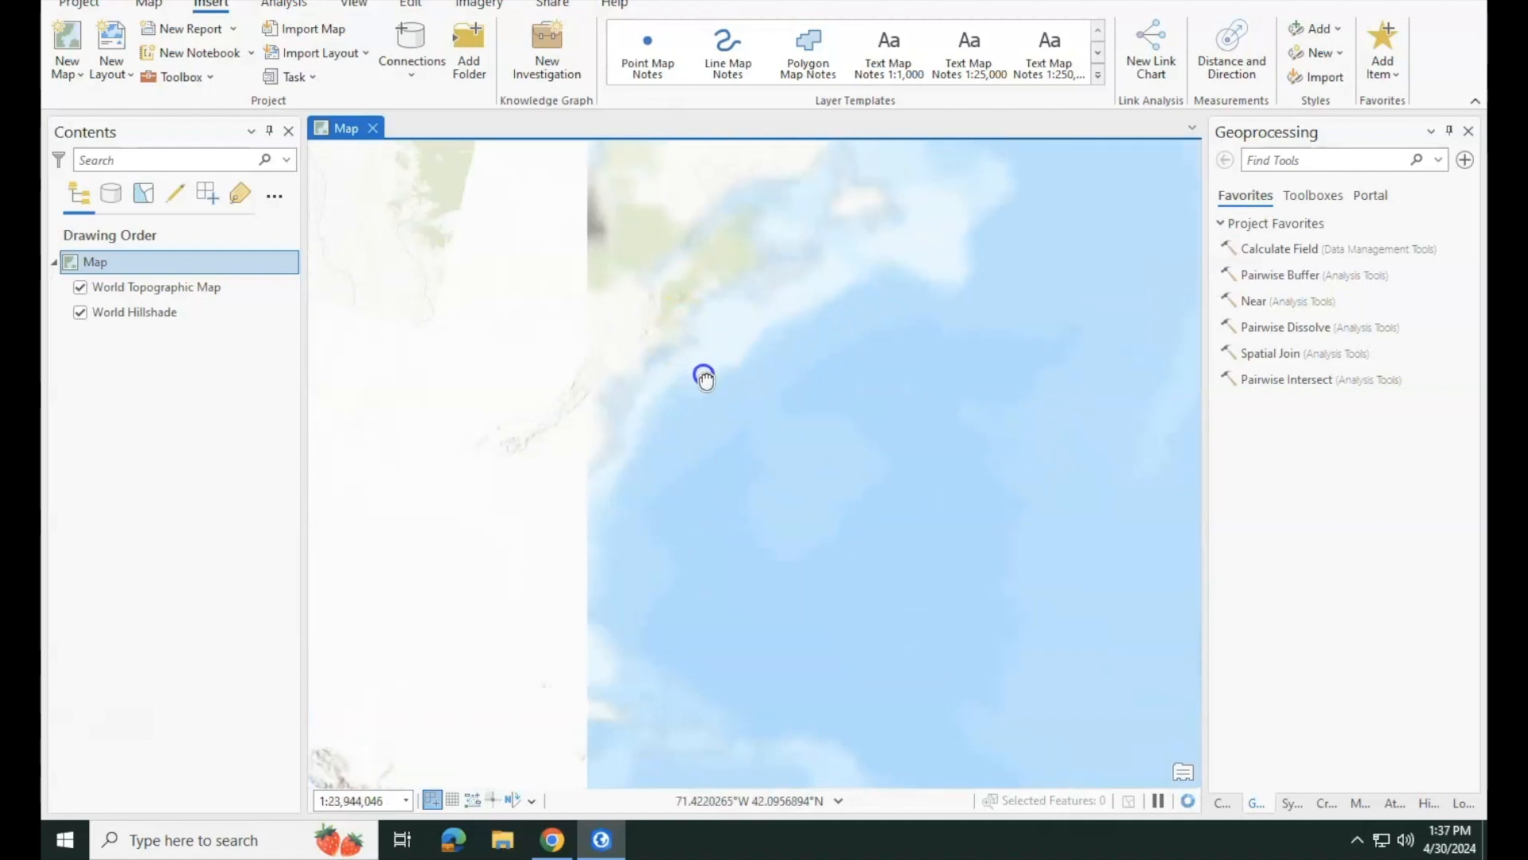
pyautogui.scroll(2, 691, 390)
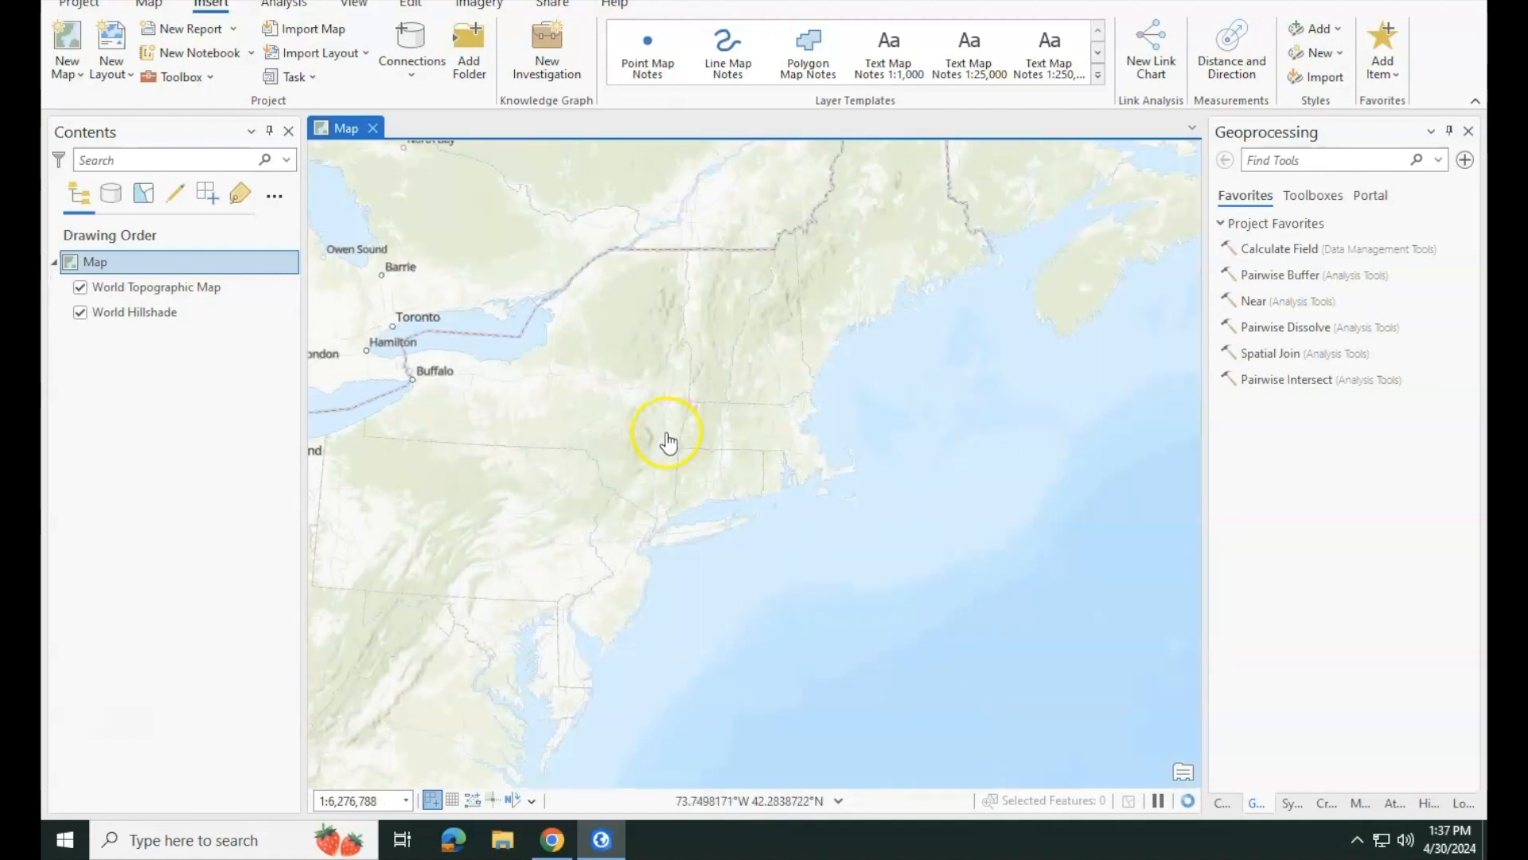
# - Switch to Chrome and download the jurisdiction footprint from the Rupert page of the Zoning Atlas editor
pyautogui.click(555, 841)
pyautogui.scroll(3, 390, 335)
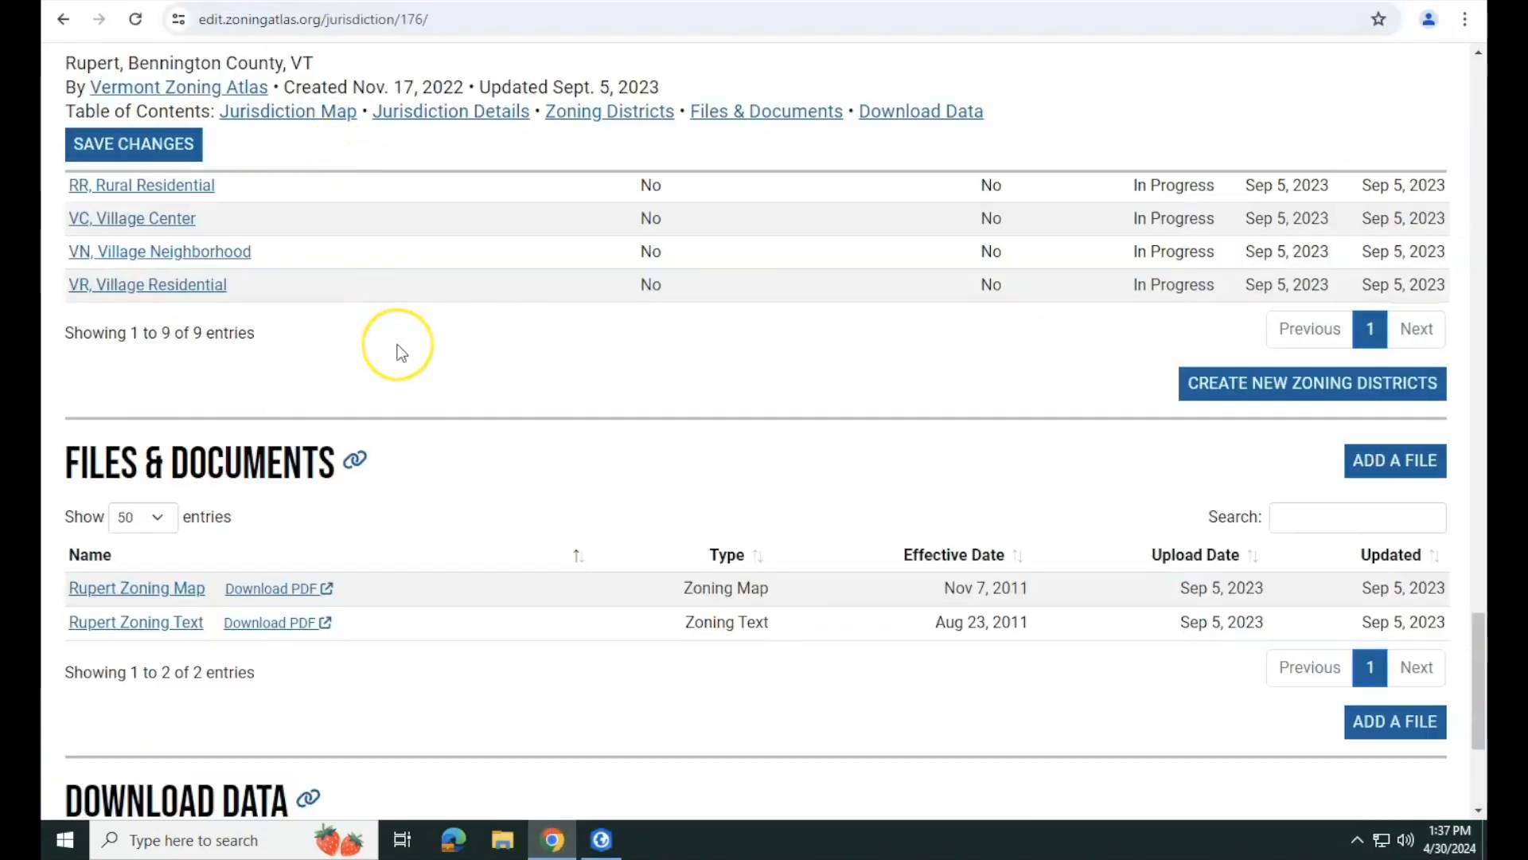
pyautogui.scroll(1, 400, 353)
pyautogui.scroll(-3, 398, 344)
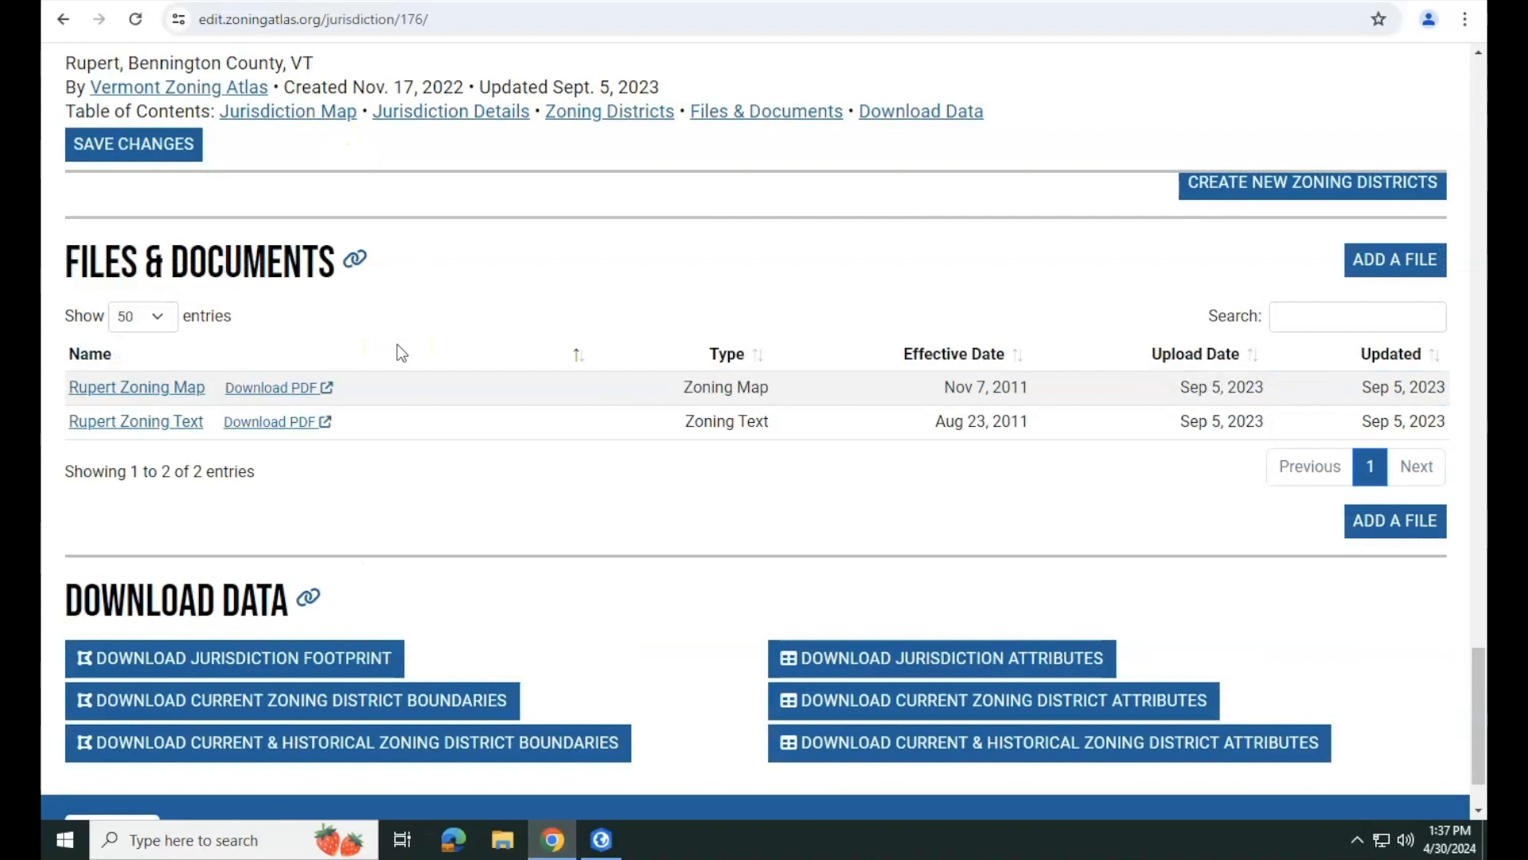
pyautogui.scroll(-1, 398, 344)
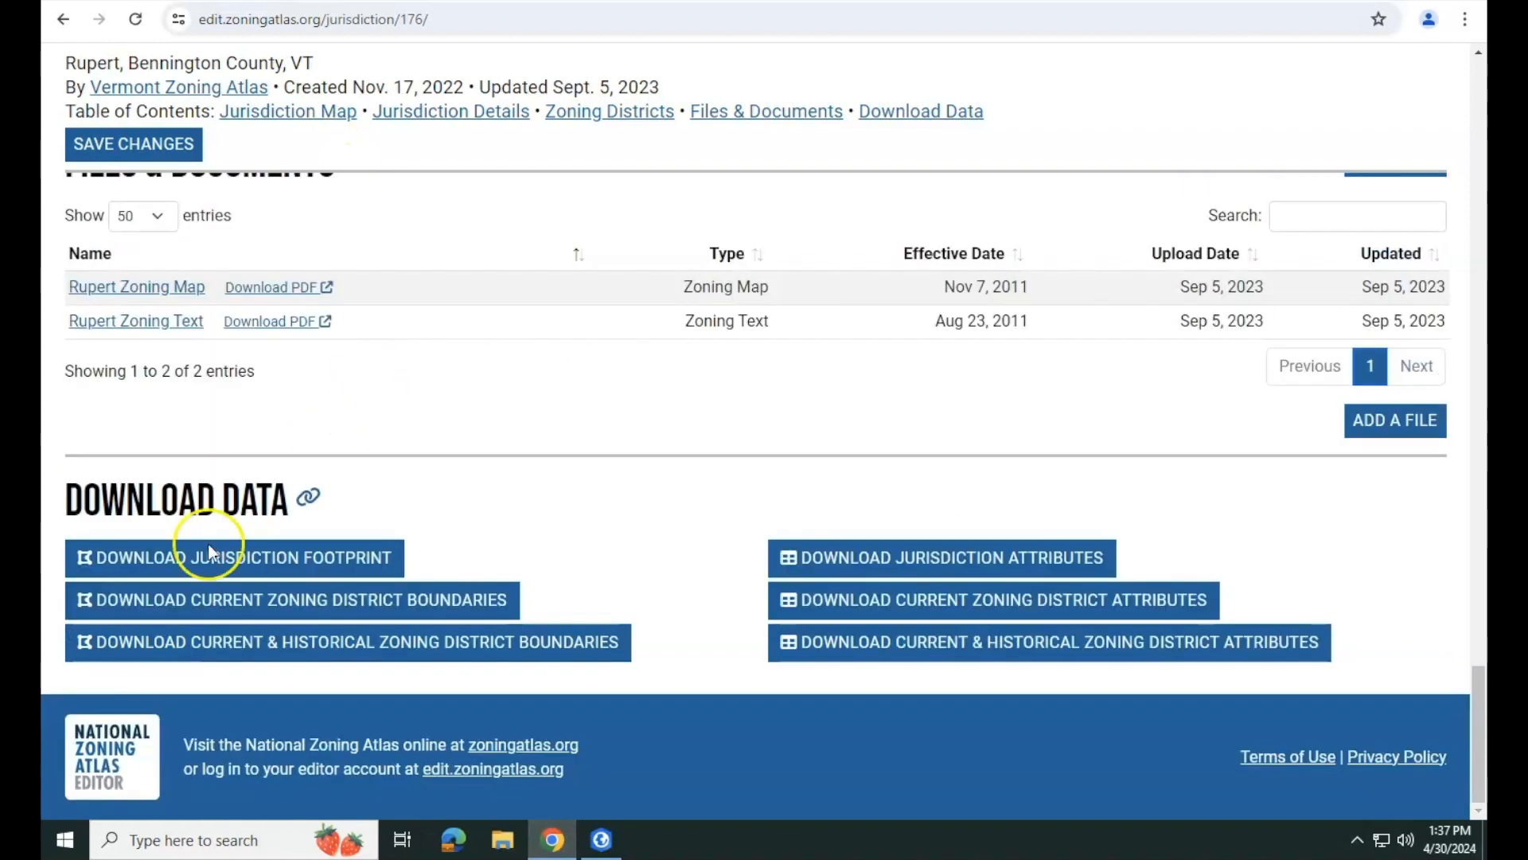
pyautogui.click(265, 557)
pyautogui.moveTo(1343, 97)
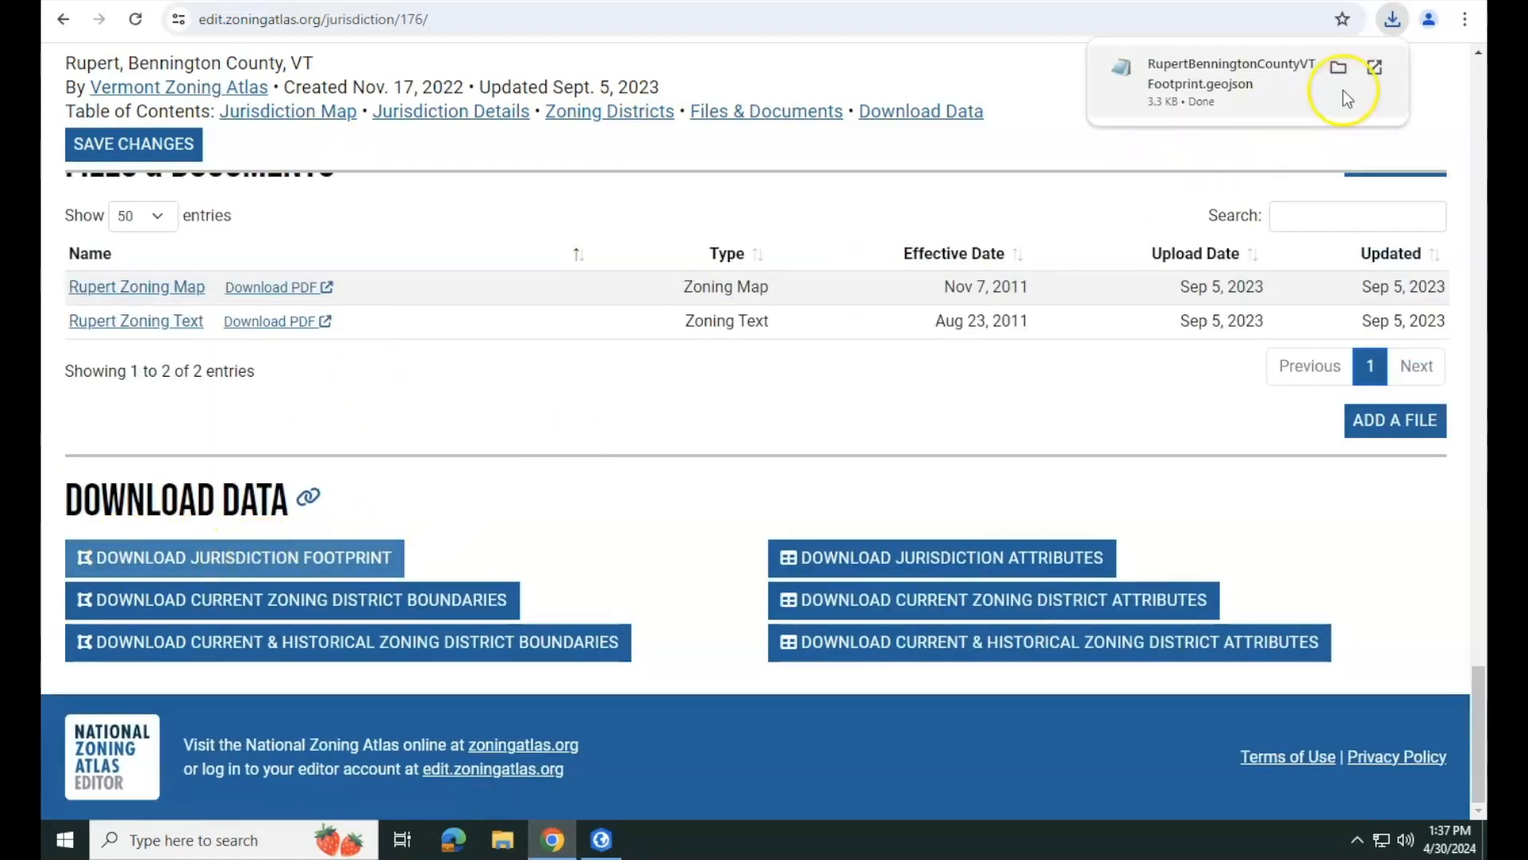
# - Move the RupertBenningtonCountyVT-Footprint file from Downloads to the Downloaded folder of the Rupert project on the shared drive, using File Explorer
pyautogui.click(1338, 67)
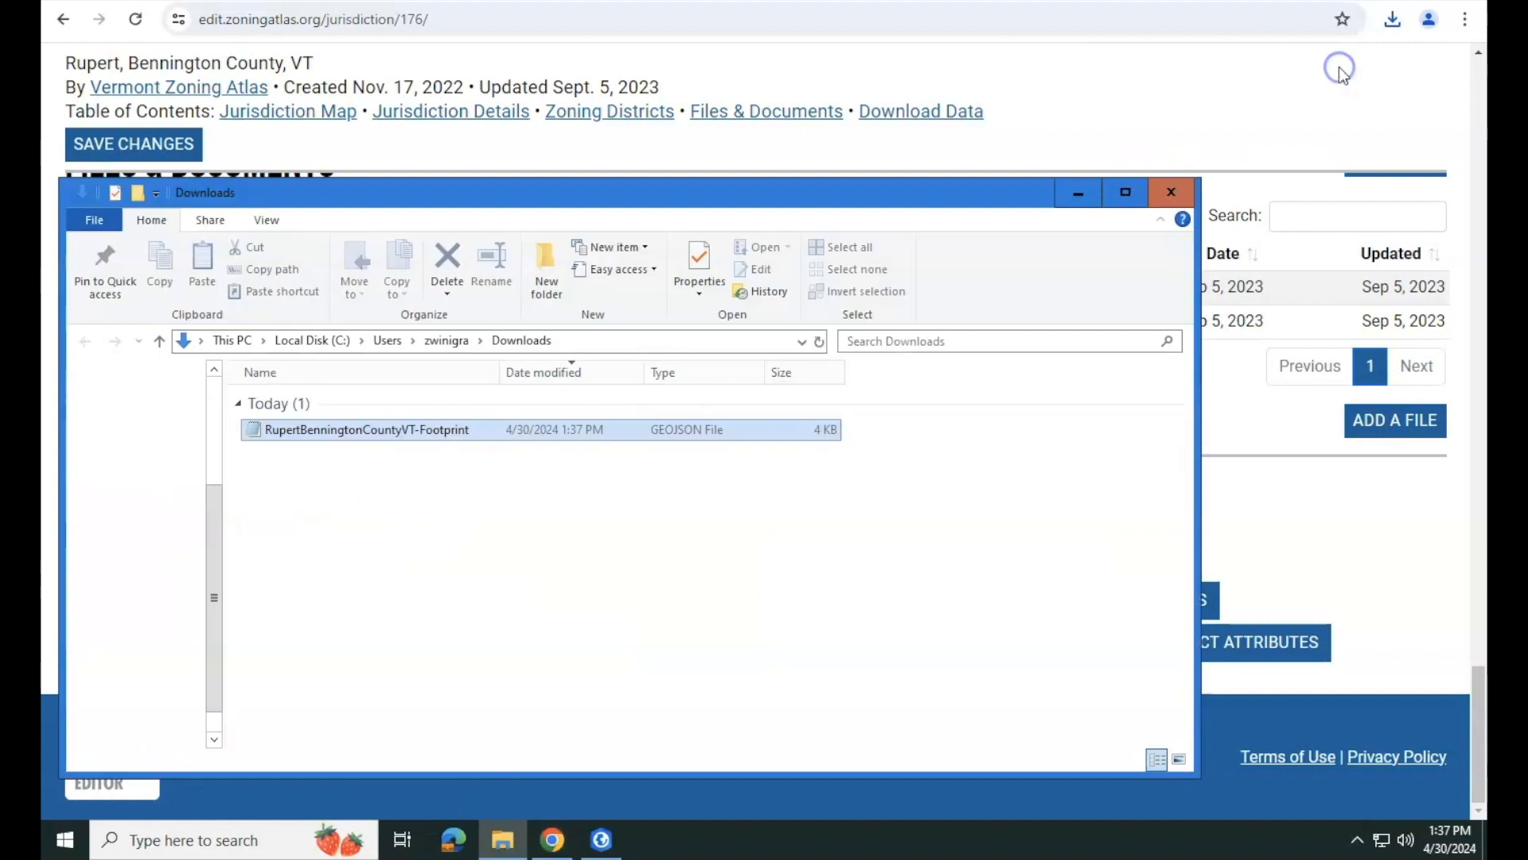
pyautogui.rightClick(436, 433)
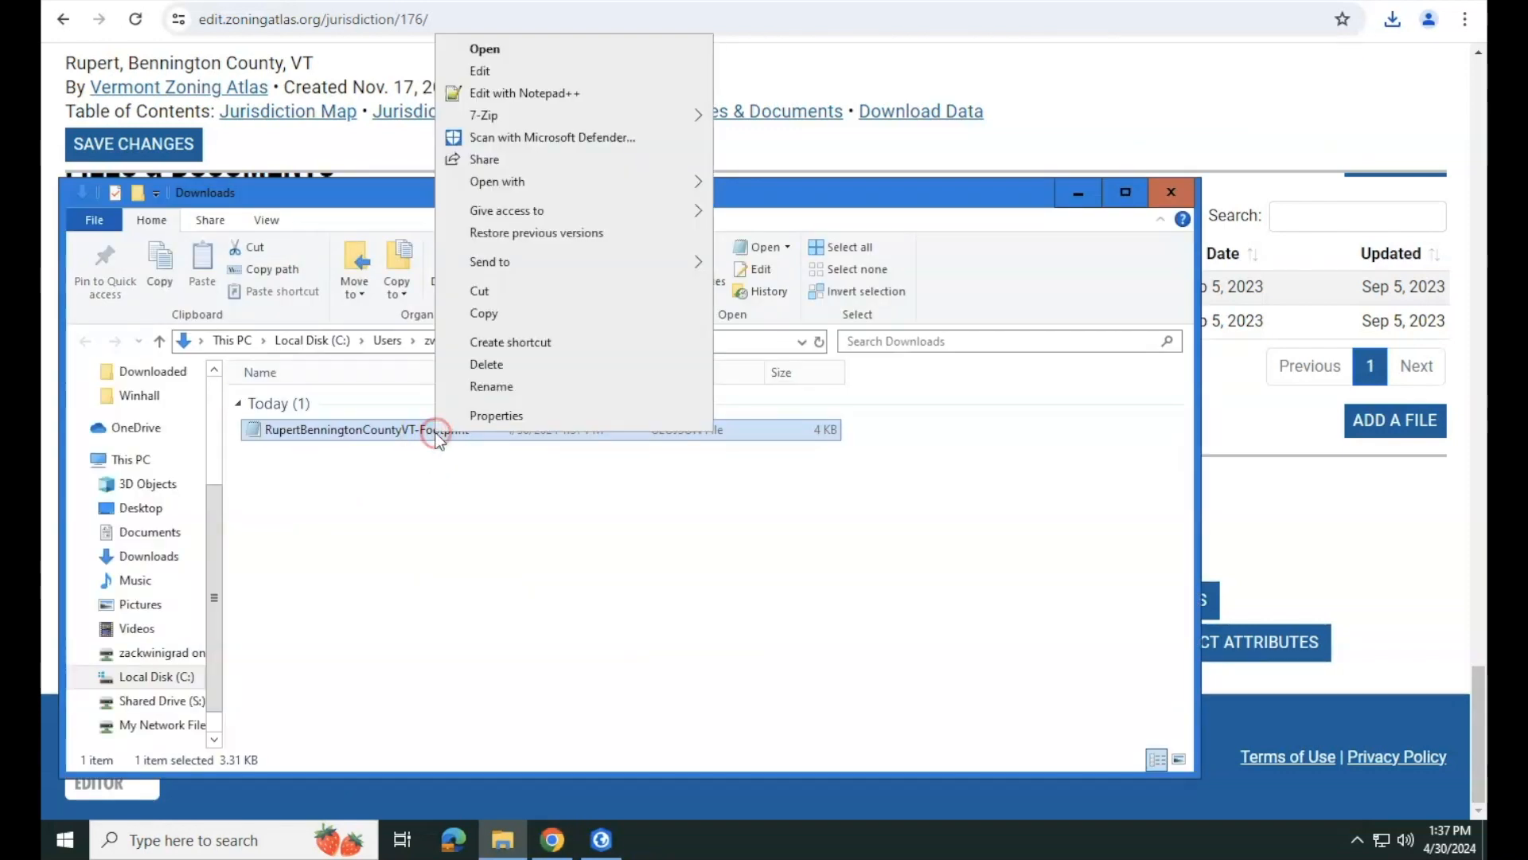
pyautogui.click(505, 293)
pyautogui.scroll(-2, 128, 605)
pyautogui.click(151, 652)
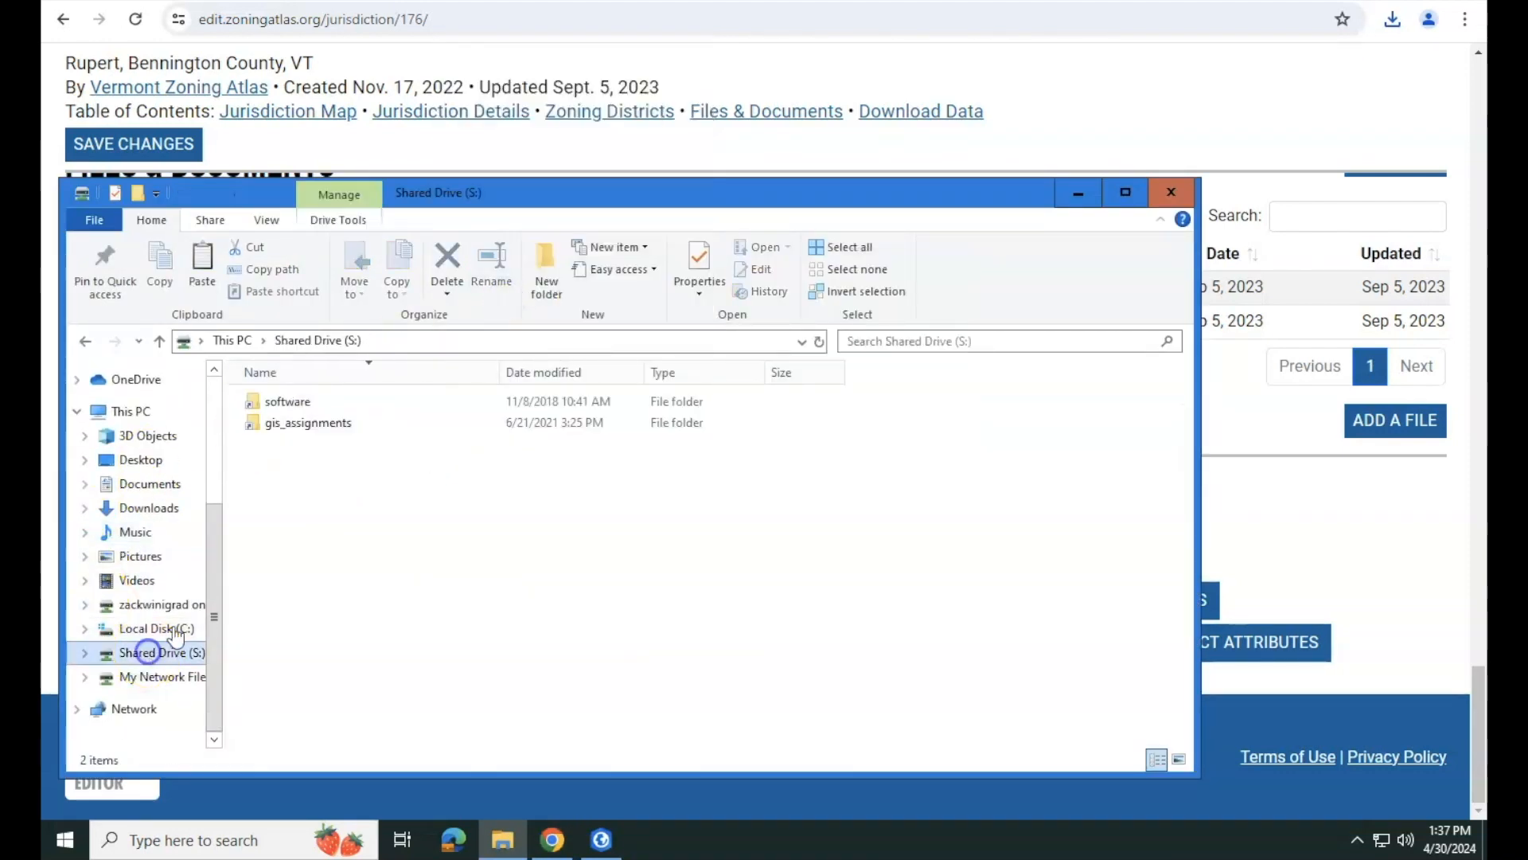
pyautogui.doubleClick(377, 422)
pyautogui.doubleClick(345, 402)
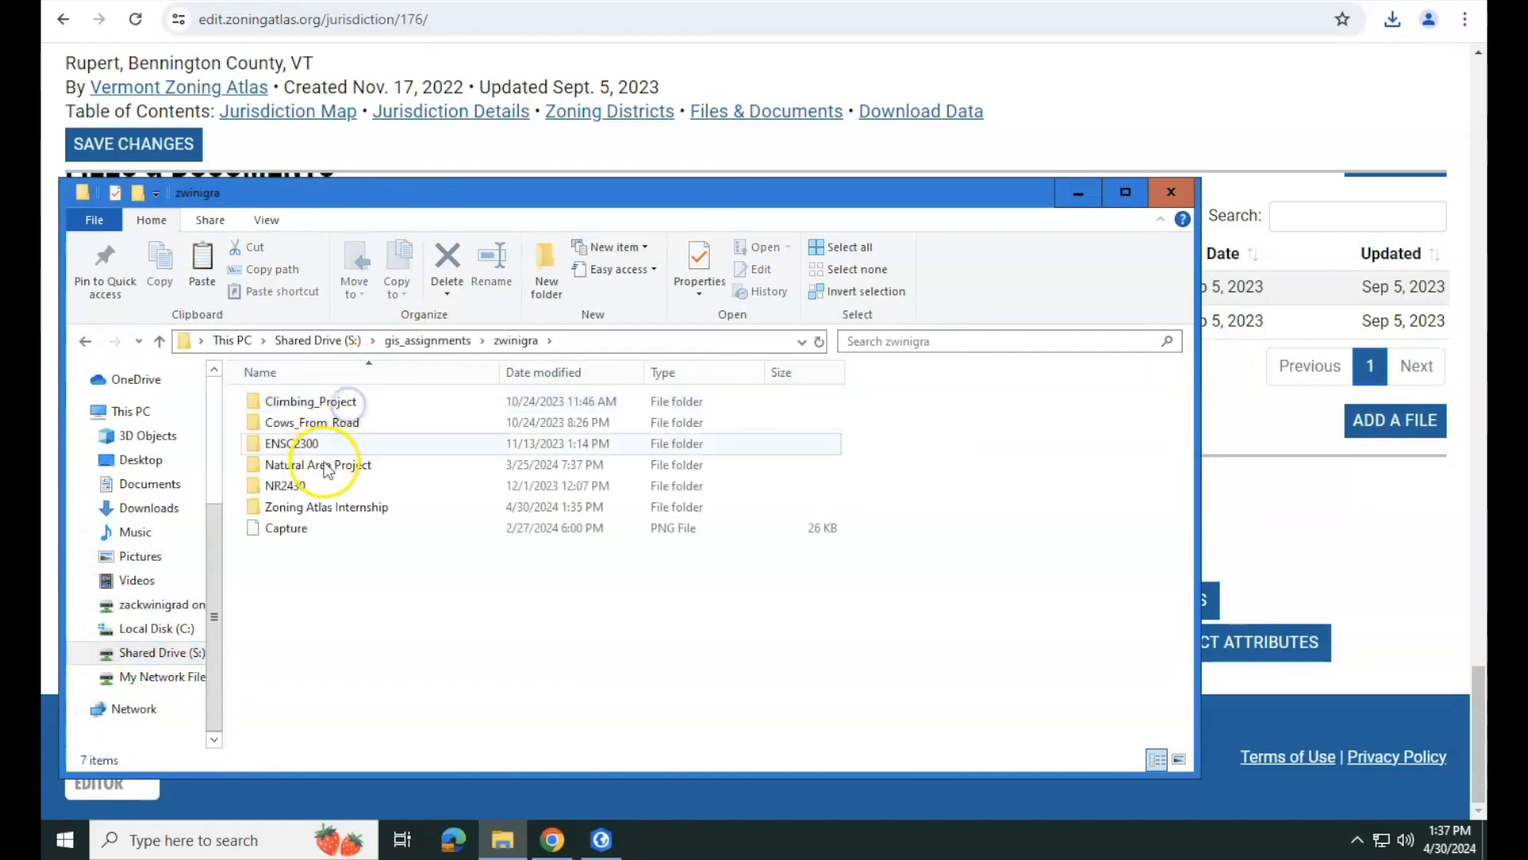
pyautogui.doubleClick(312, 510)
pyautogui.scroll(-3, 307, 525)
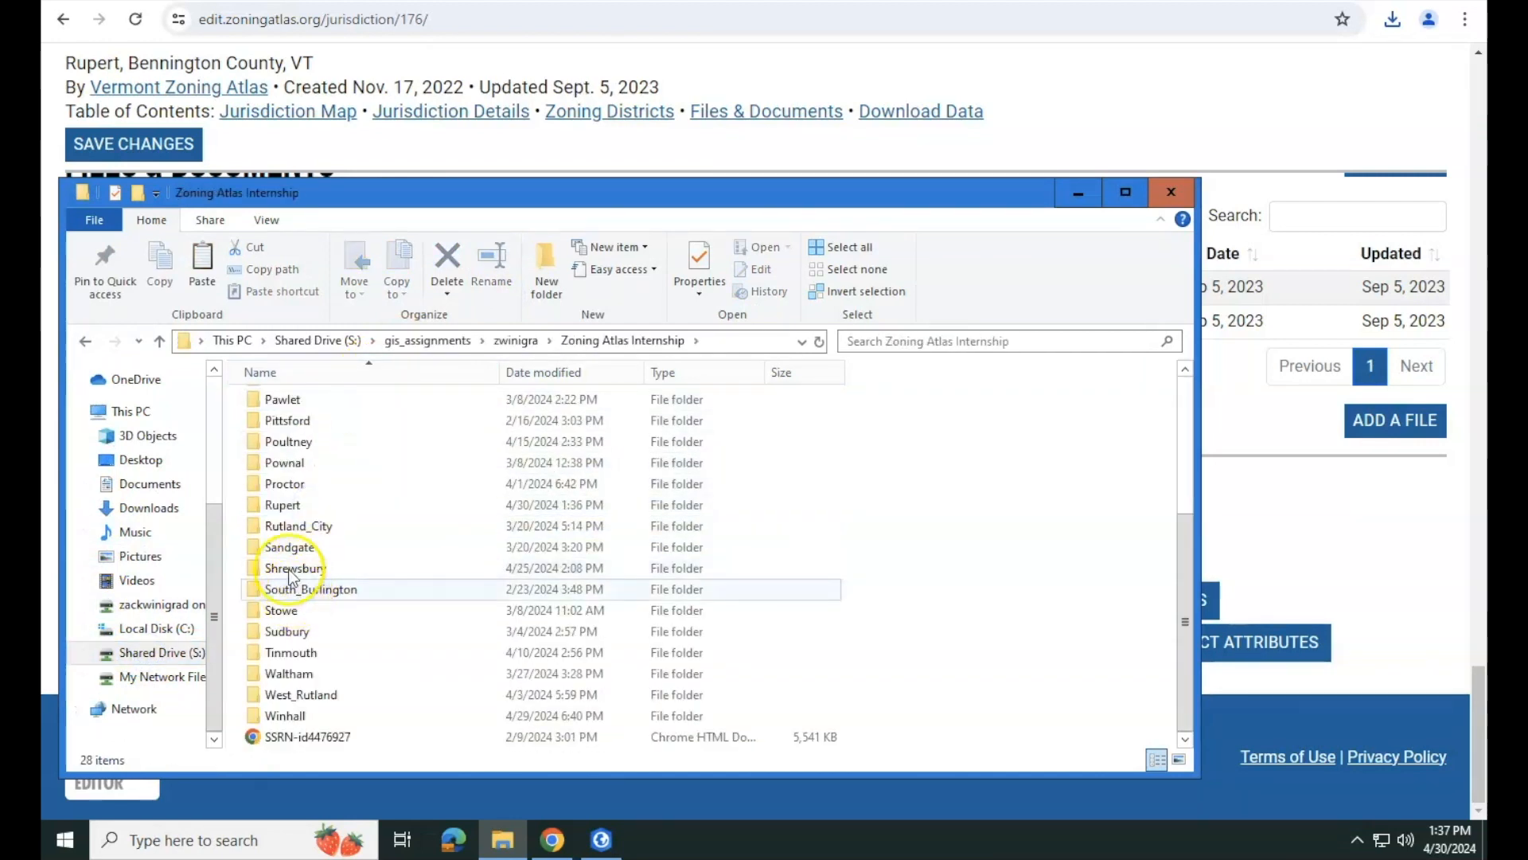
pyautogui.doubleClick(278, 503)
pyautogui.doubleClick(280, 400)
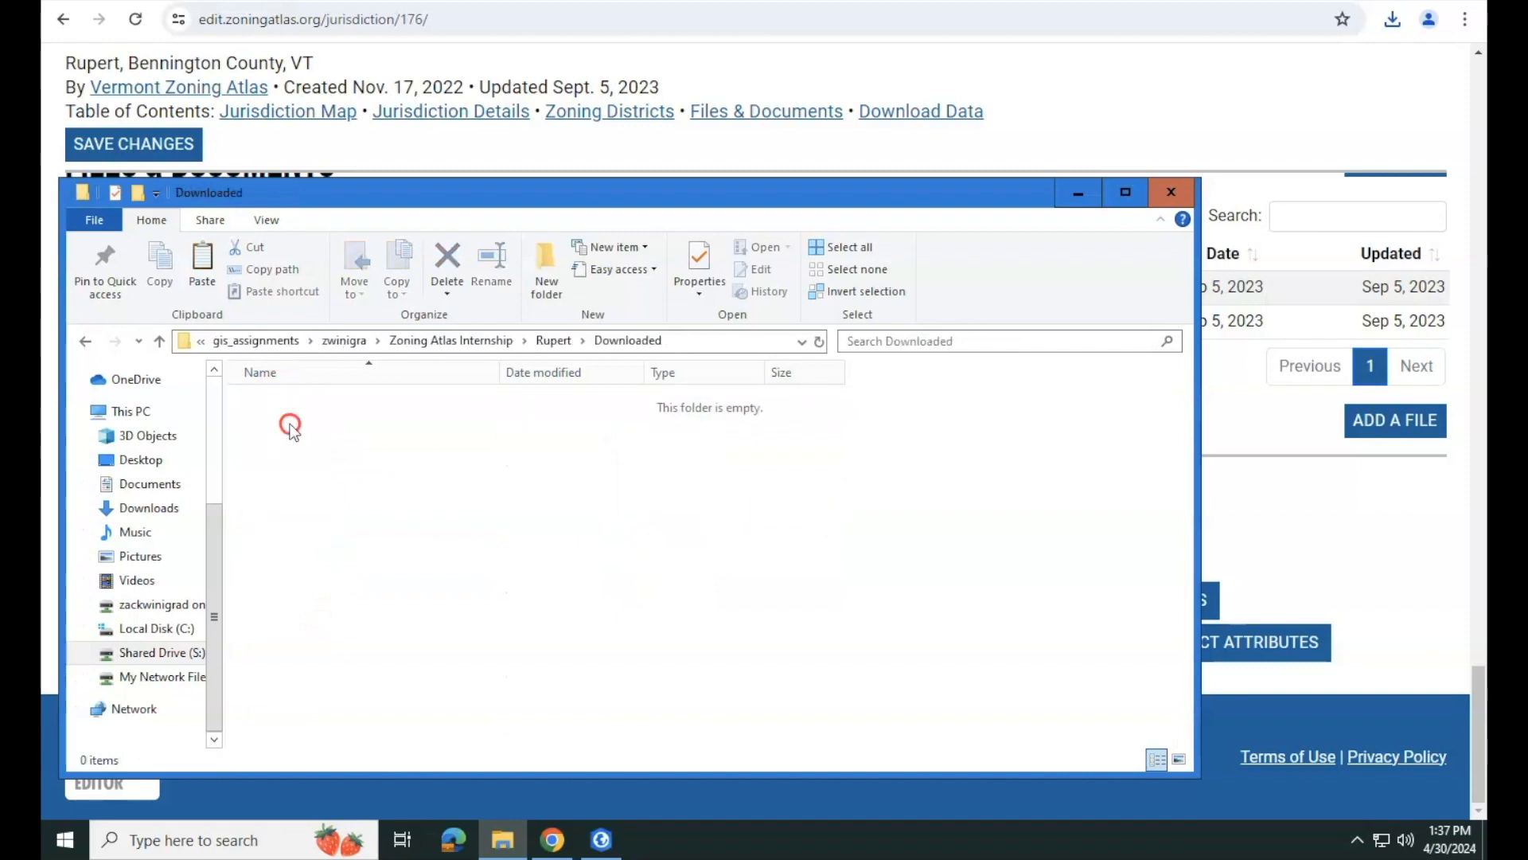
pyautogui.rightClick(289, 422)
pyautogui.click(341, 563)
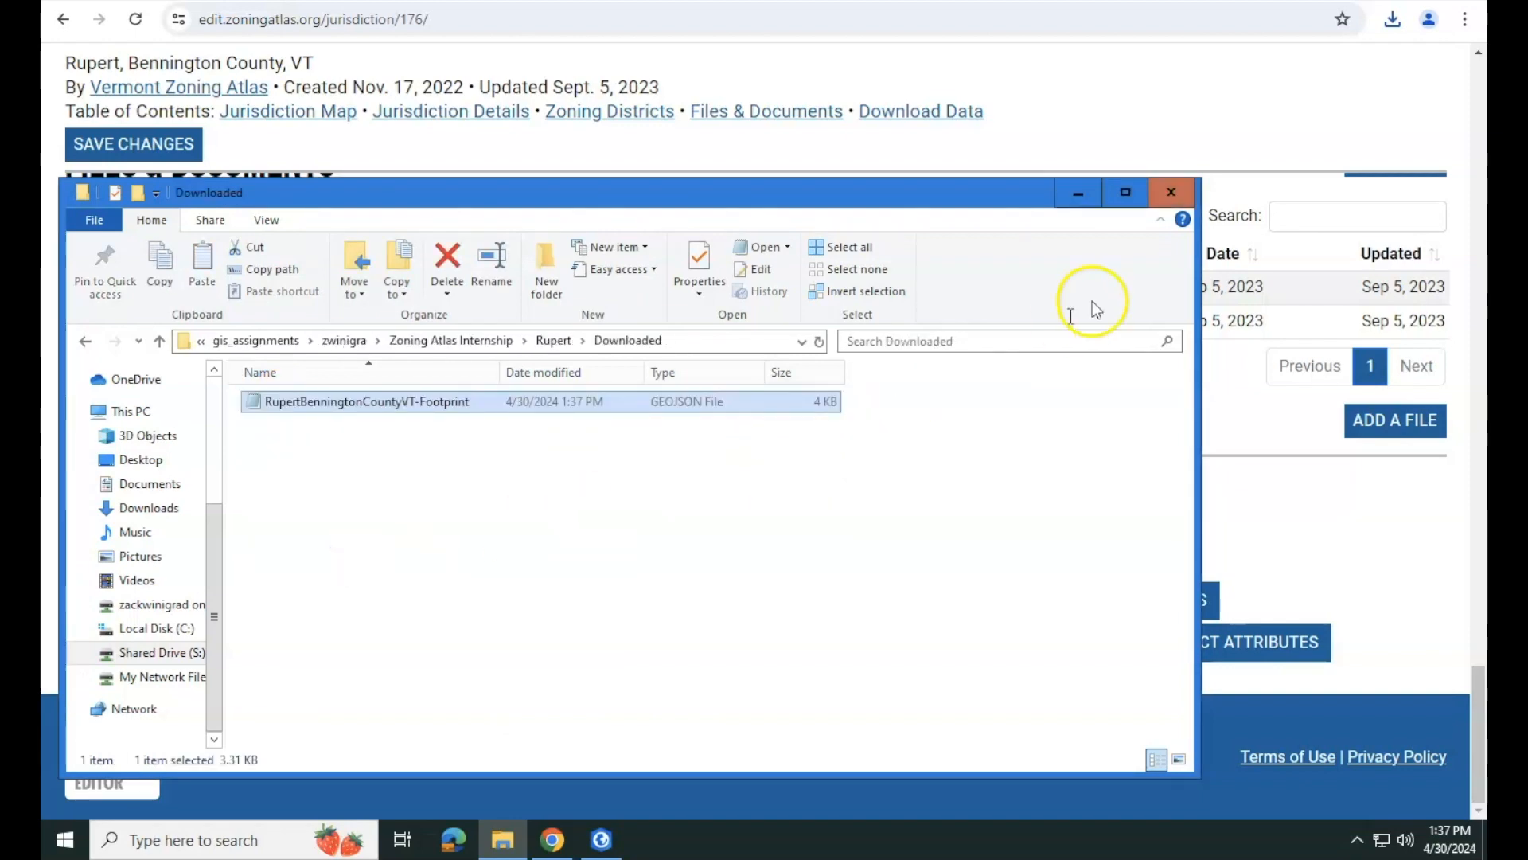
pyautogui.click(1172, 193)
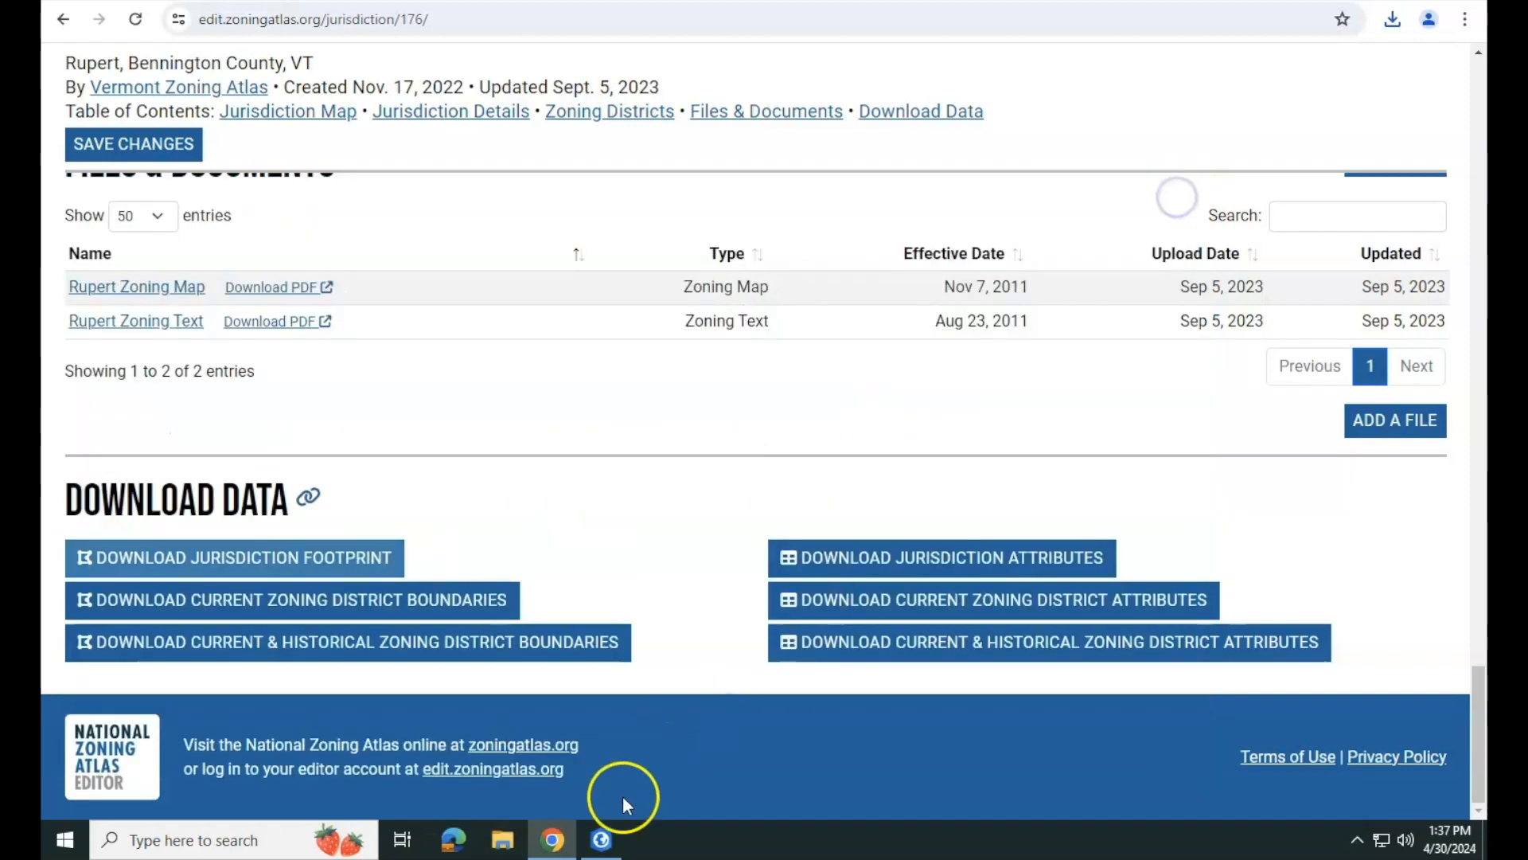
# - Switch back to ArcGIS Pro, find the JSON To Features geoprocessing tool and open it
pyautogui.click(601, 840)
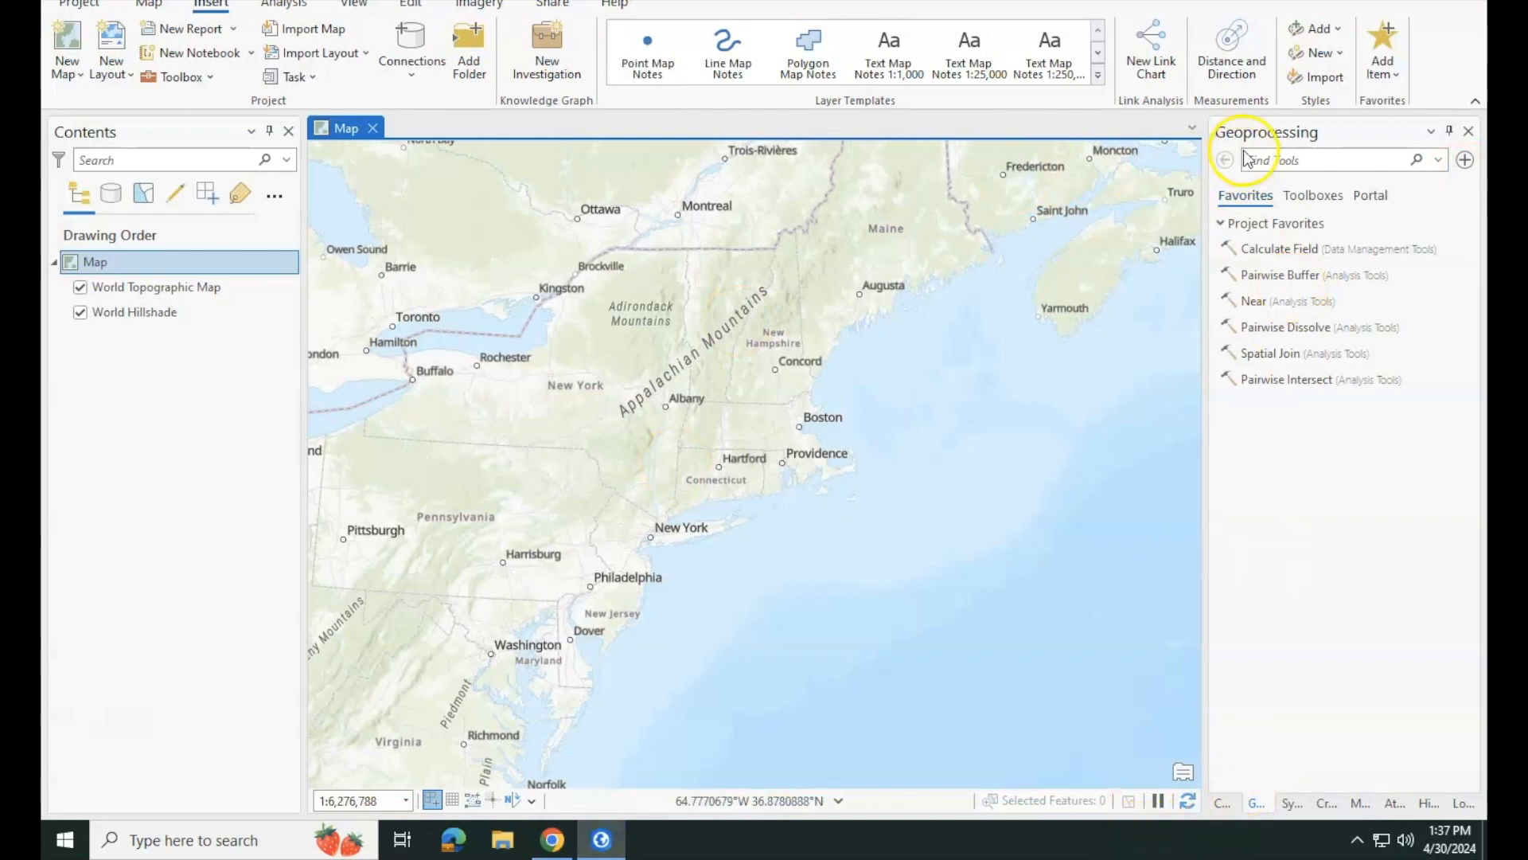
pyautogui.click(1268, 159)
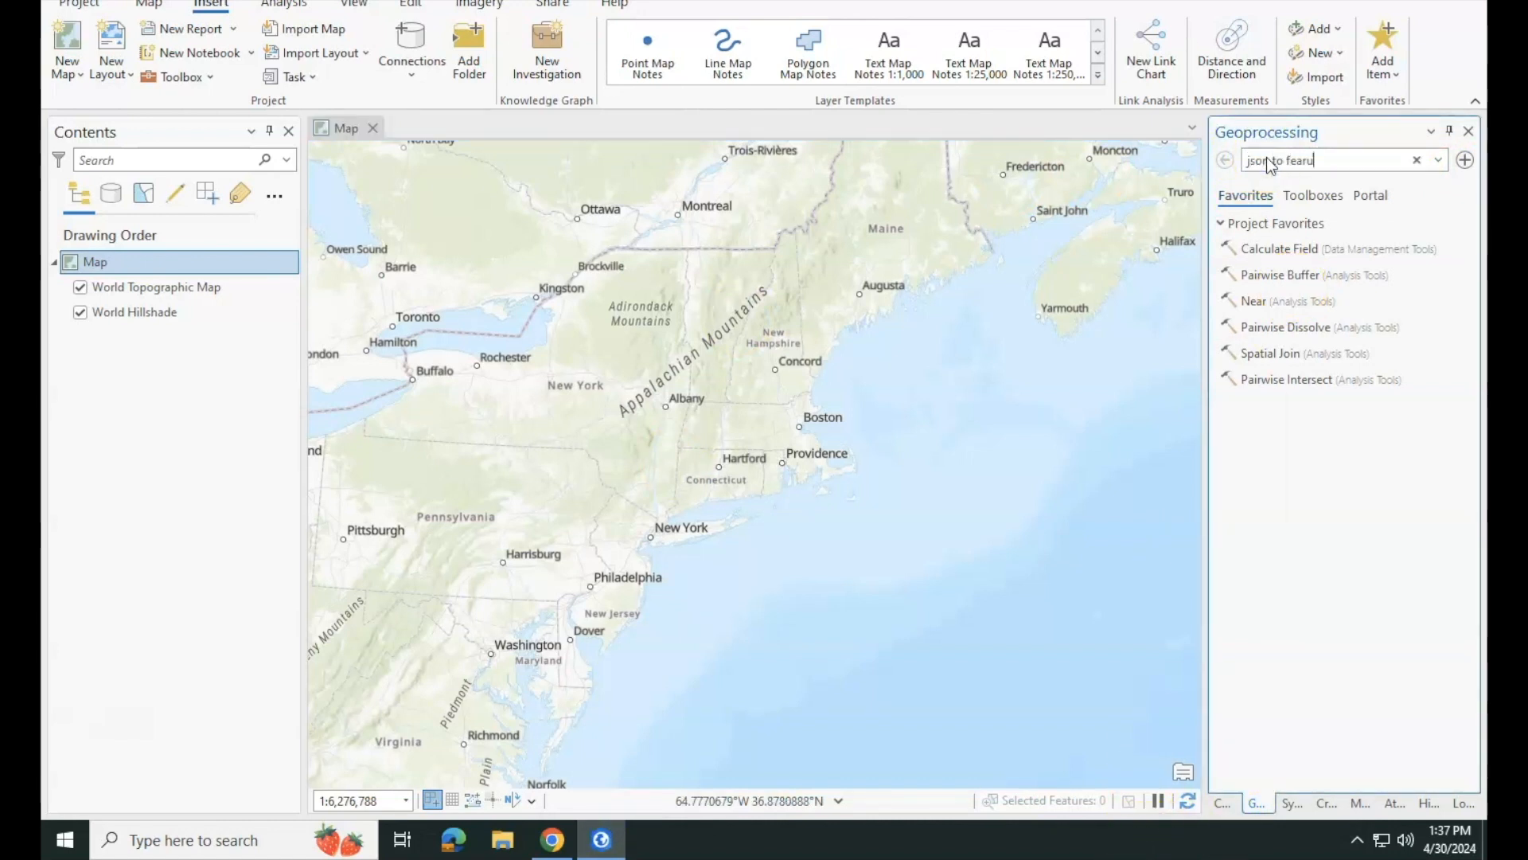
pyautogui.press('BackSpace')
pyautogui.press('BackSpace')
pyautogui.click(1312, 205)
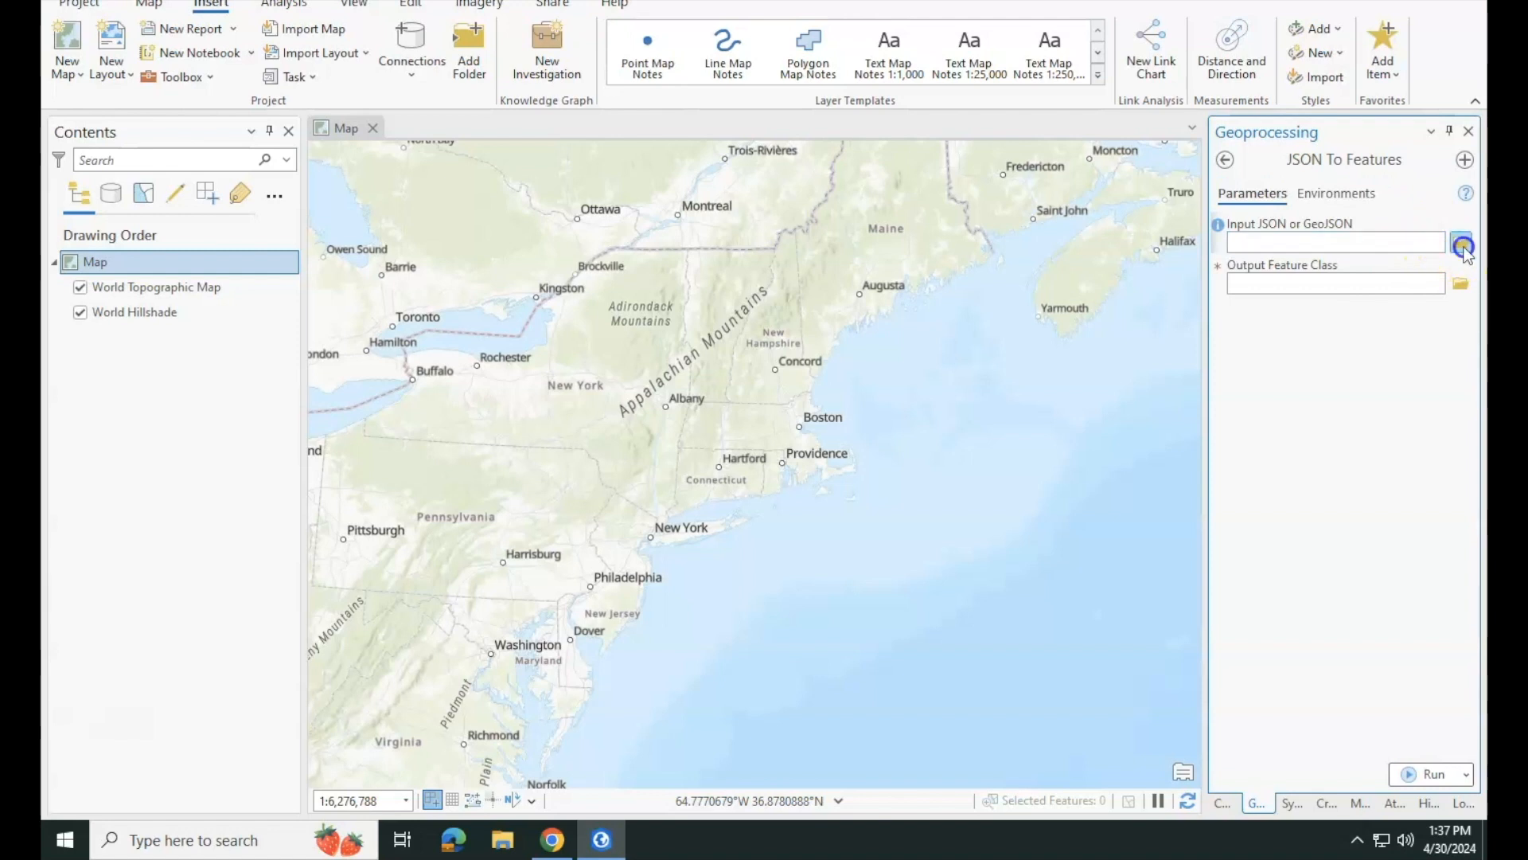
# - Load the RupertBenningtonCountyVT-Footprint GeoJSON file from the project's Downloaded folder as the tool's input
pyautogui.click(1461, 242)
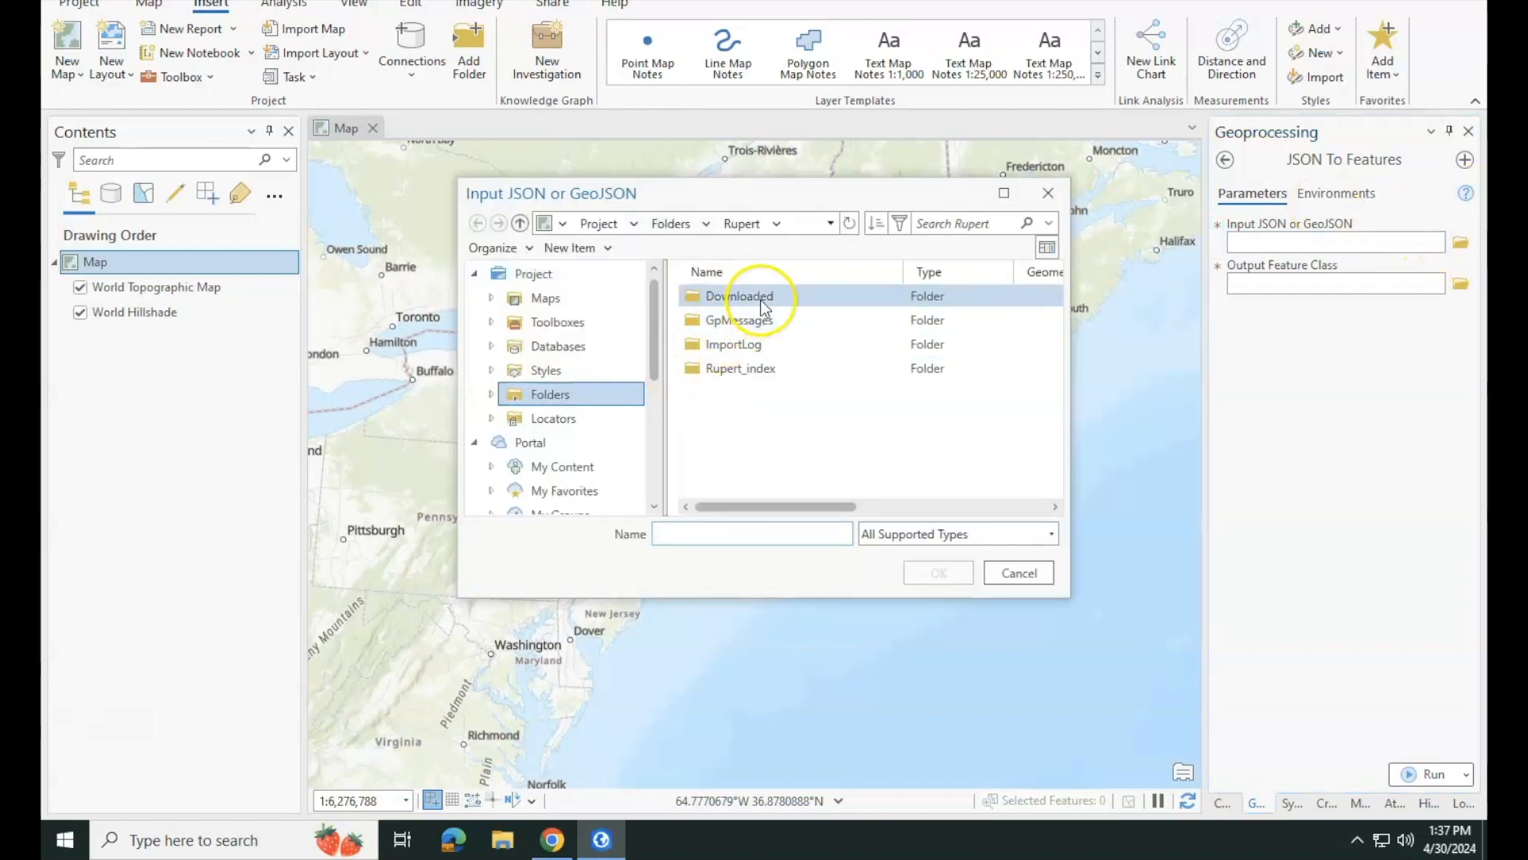
pyautogui.doubleClick(761, 299)
pyautogui.click(760, 299)
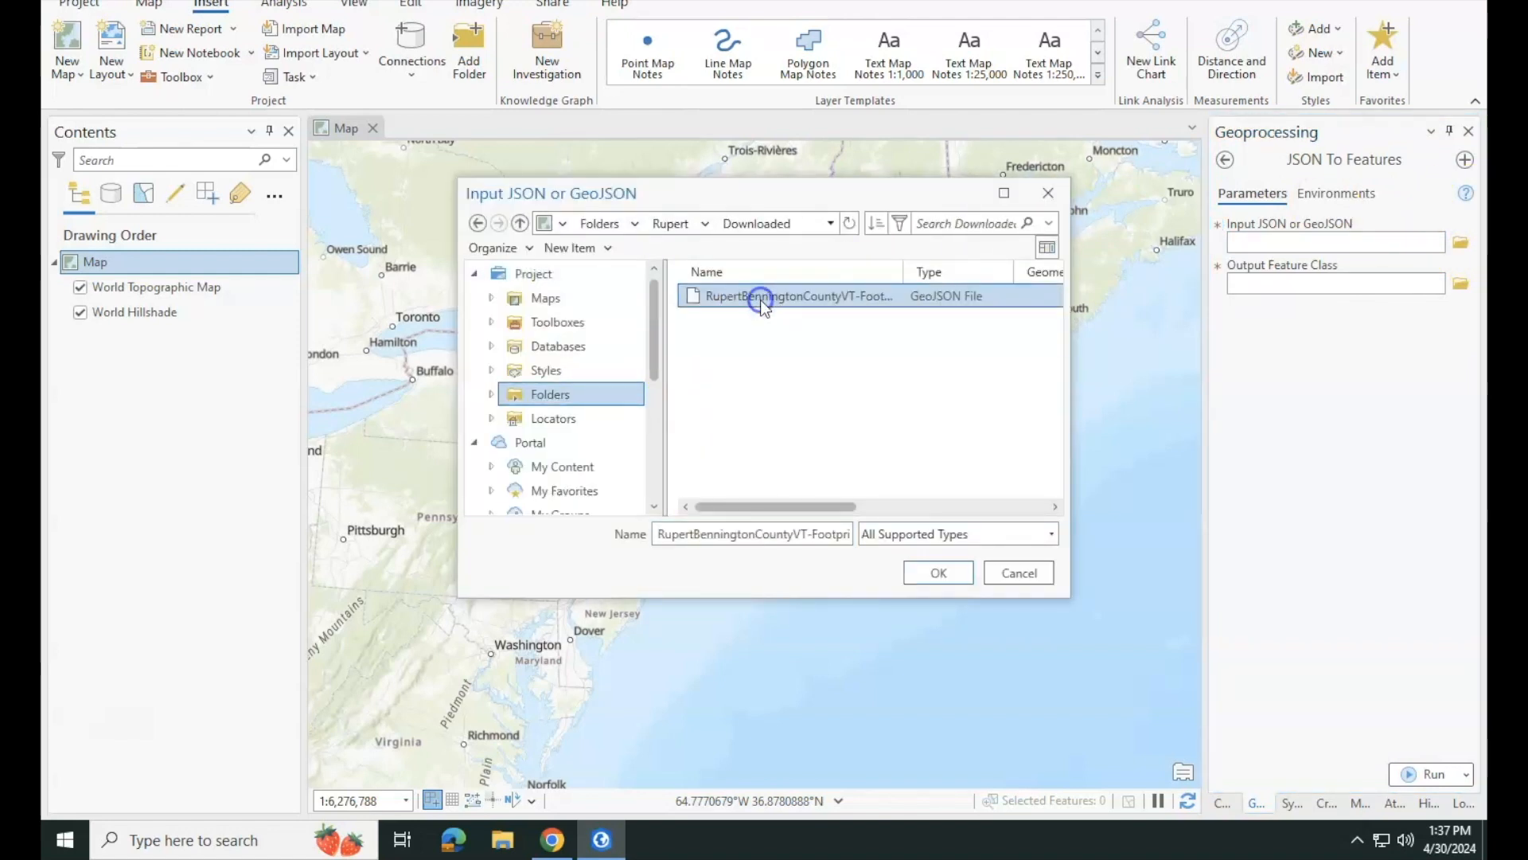
pyautogui.click(942, 573)
pyautogui.scroll(-2, 947, 574)
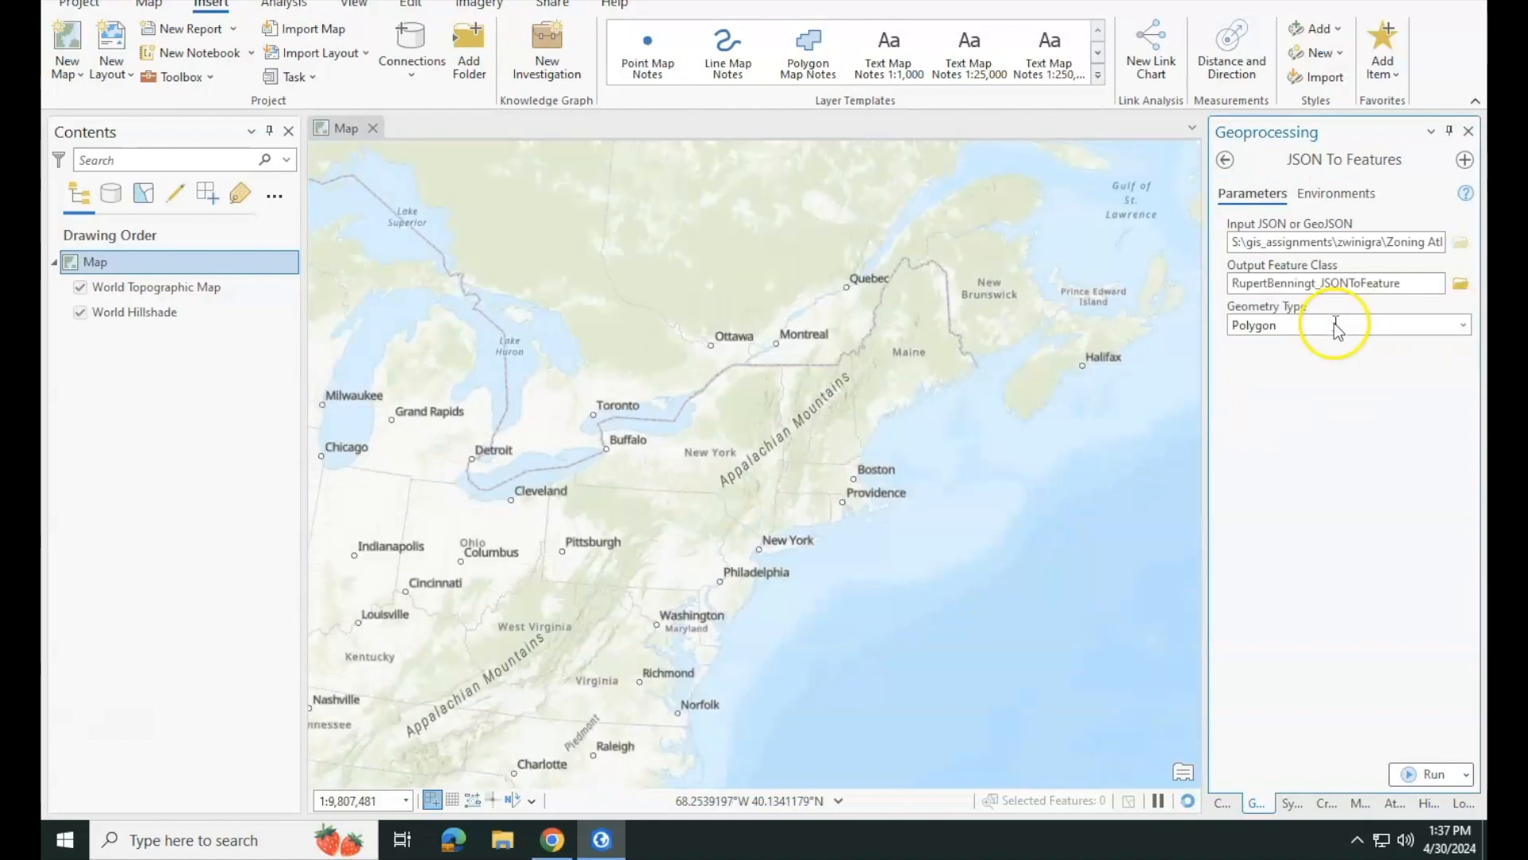
# - Name the output feature class TIGER, with Polygon geometry, and run JSON To Features
pyautogui.click(1399, 281)
pyautogui.press('BackSpace')
pyautogui.press('BackSpace')
pyautogui.press('BackSpace')
pyautogui.press('BackSpace')
pyautogui.press('BackSpace')
pyautogui.press('BackSpace')
pyautogui.press('BackSpace')
pyautogui.press('BackSpace')
pyautogui.press('BackSpace')
pyautogui.press('BackSpace')
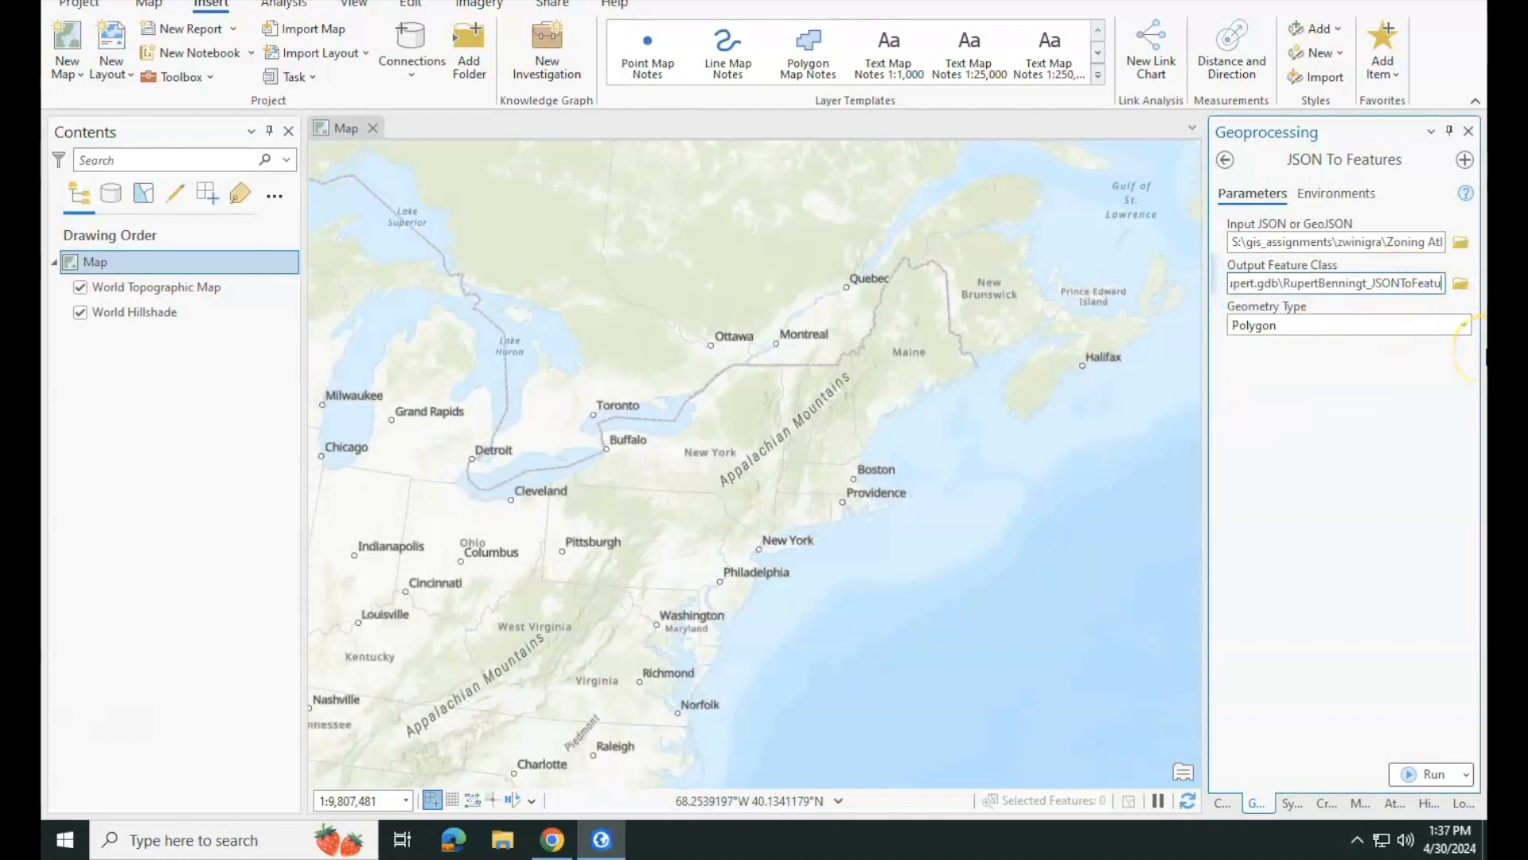
pyautogui.press('BackSpace')
pyautogui.press('BackSpace')
pyautogui.press('BackSpace')
pyautogui.press('BackSpace')
pyautogui.press('BackSpace')
pyautogui.press('BackSpace')
pyautogui.press('BackSpace')
pyautogui.press('BackSpace')
pyautogui.press('BackSpace')
pyautogui.press('BackSpace')
pyautogui.press('BackSpace')
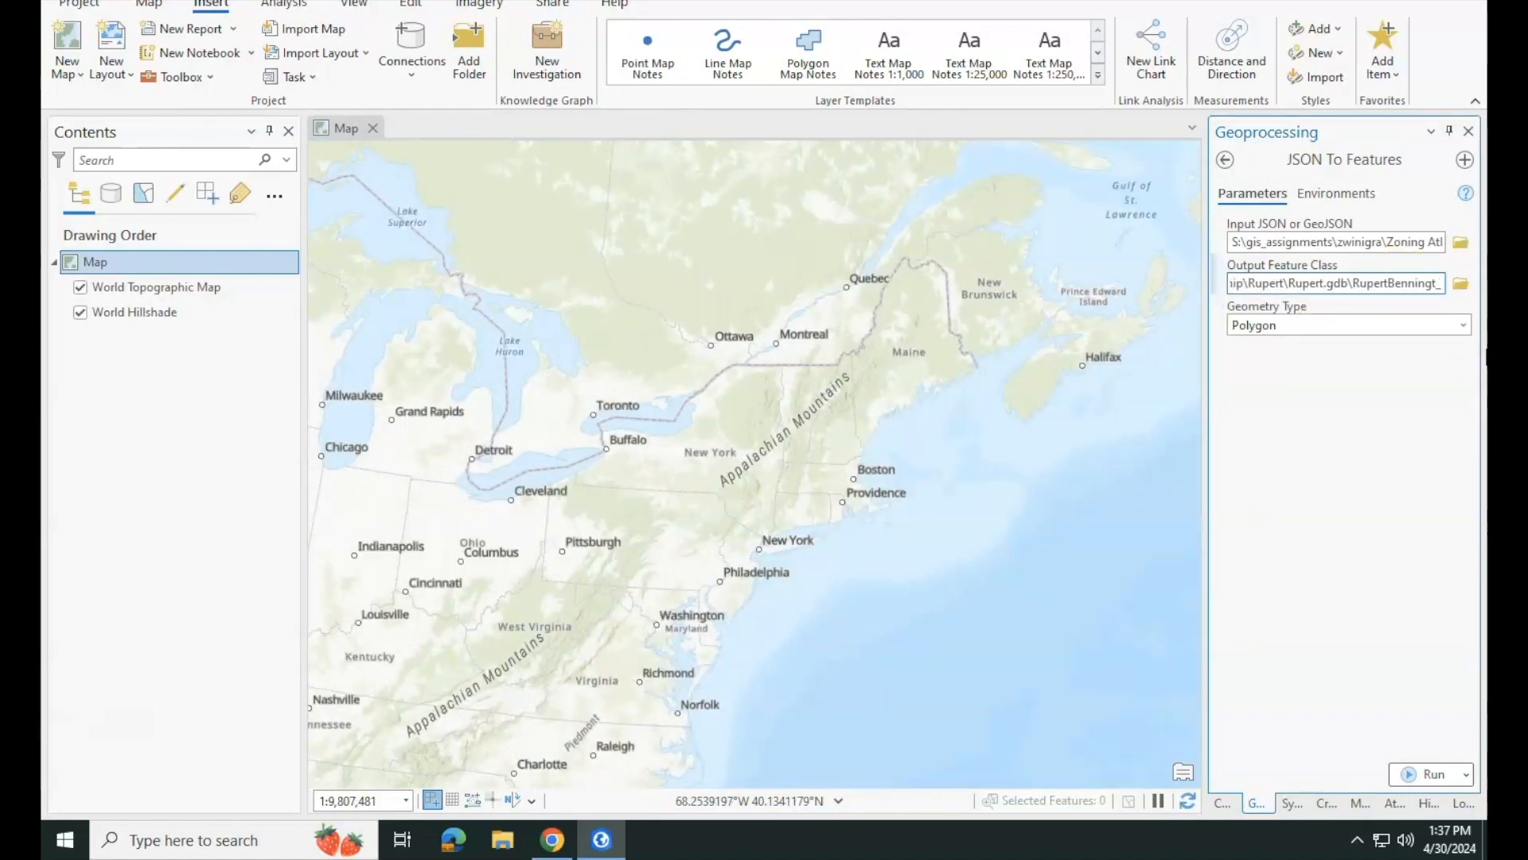
pyautogui.press('BackSpace')
pyautogui.press('BackSpace')
pyautogui.press('BackSpace')
pyautogui.press('BackSpace')
pyautogui.press('BackSpace')
pyautogui.press('BackSpace')
pyautogui.press('BackSpace')
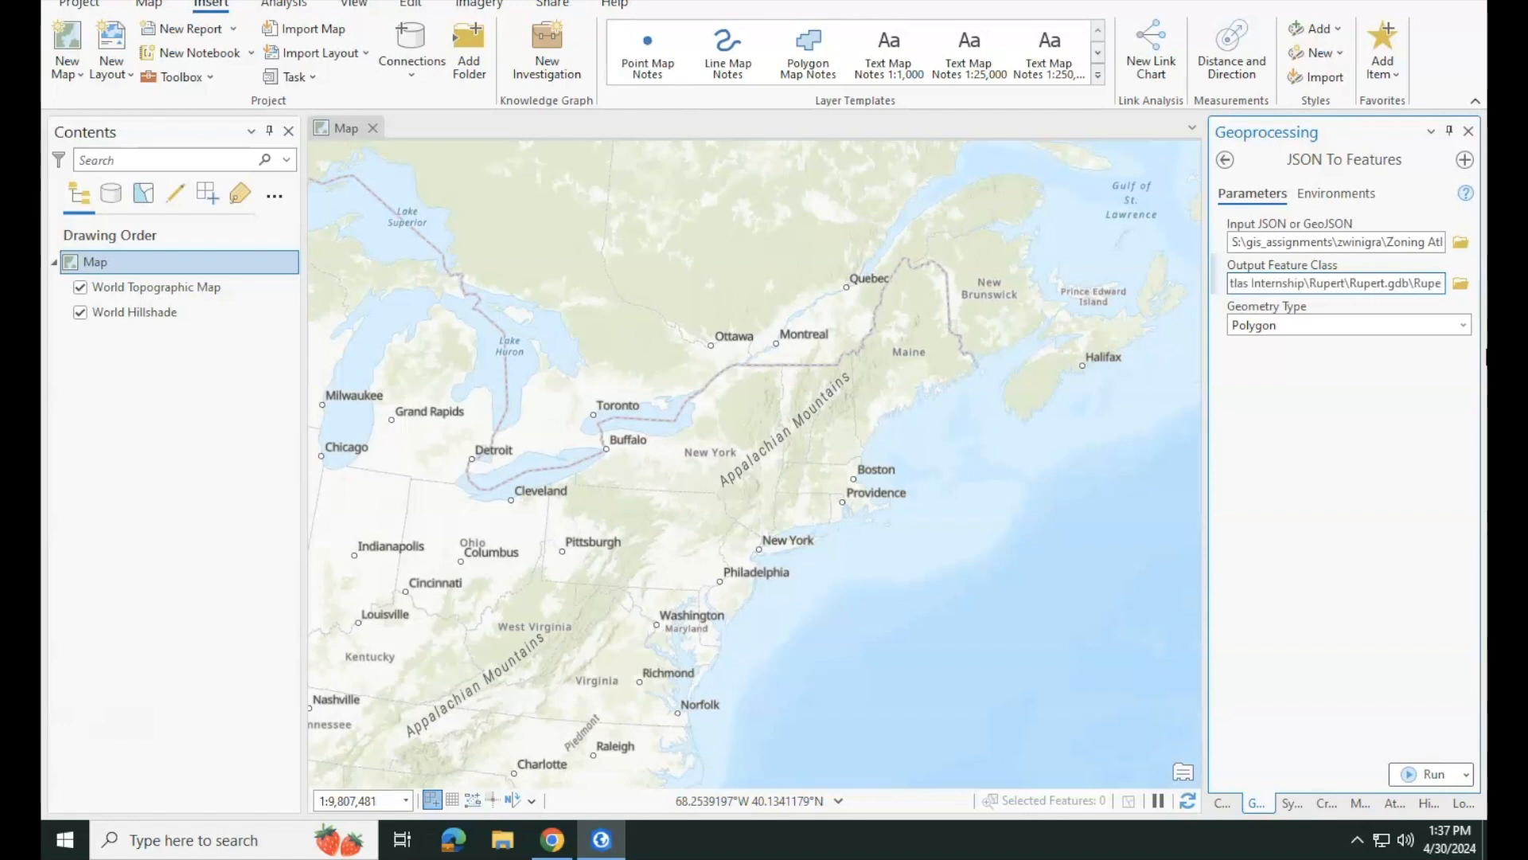
pyautogui.write('TIGER')
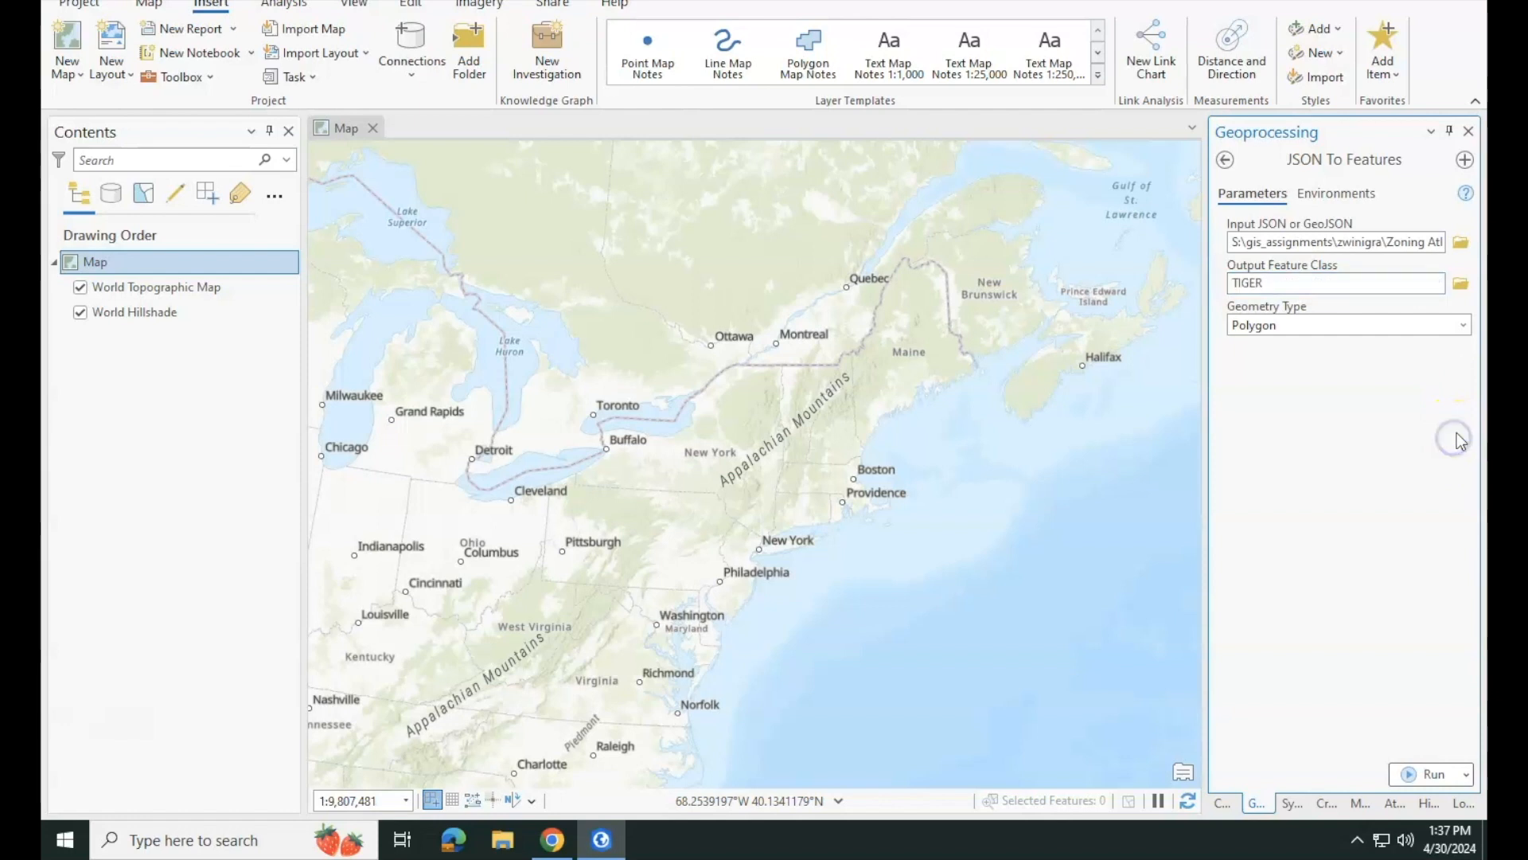
pyautogui.click(1413, 774)
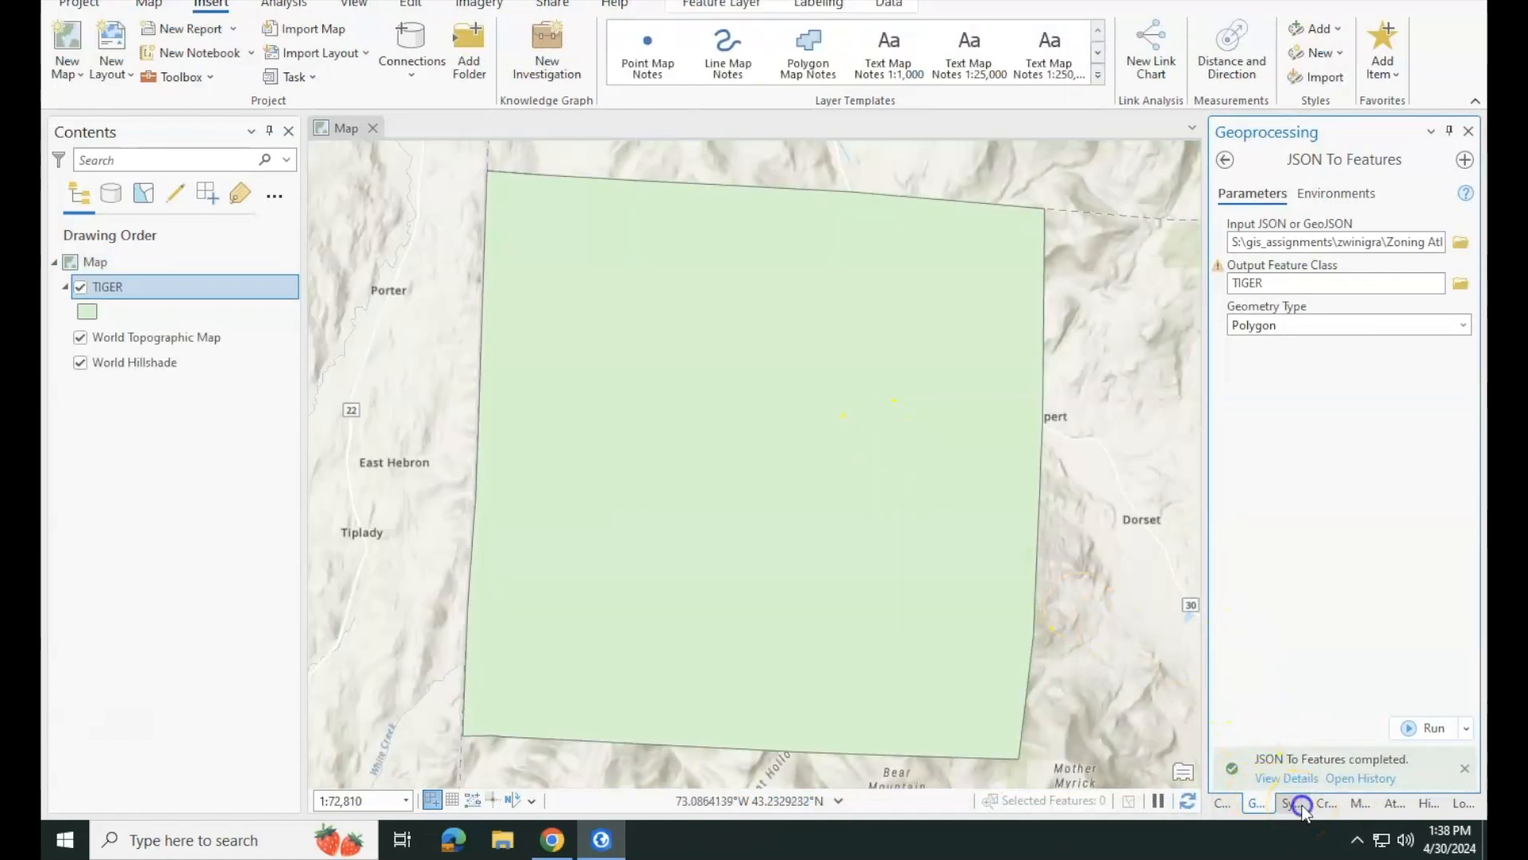
# - Open the Project geoprocessing tool and choose the TIGER layer as its input dataset
pyautogui.click(1292, 803)
pyautogui.click(1257, 803)
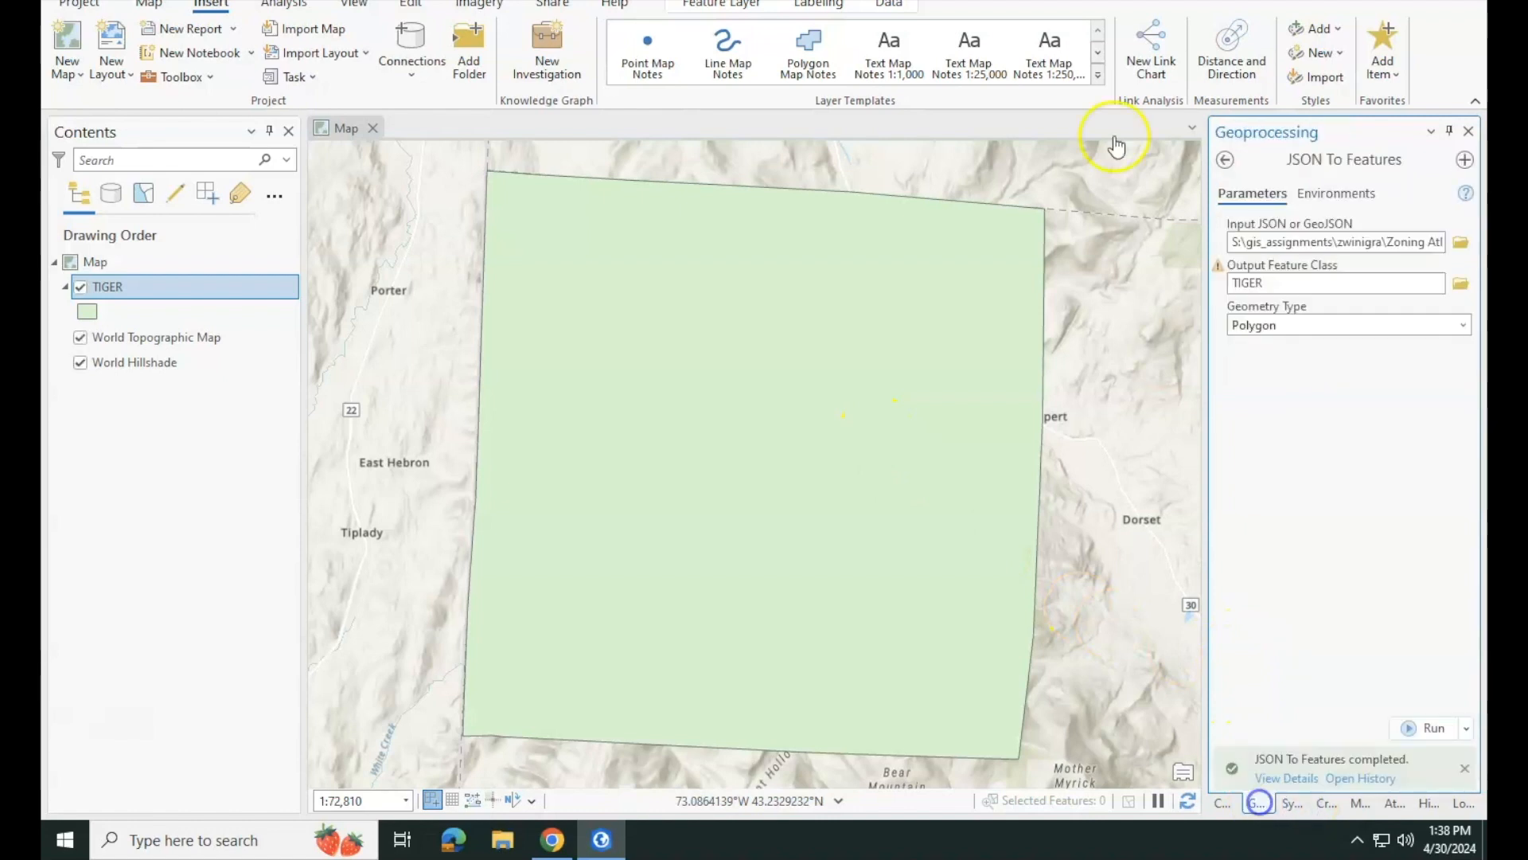
pyautogui.click(1224, 160)
pyautogui.click(1357, 167)
pyautogui.tripleClick(1357, 168)
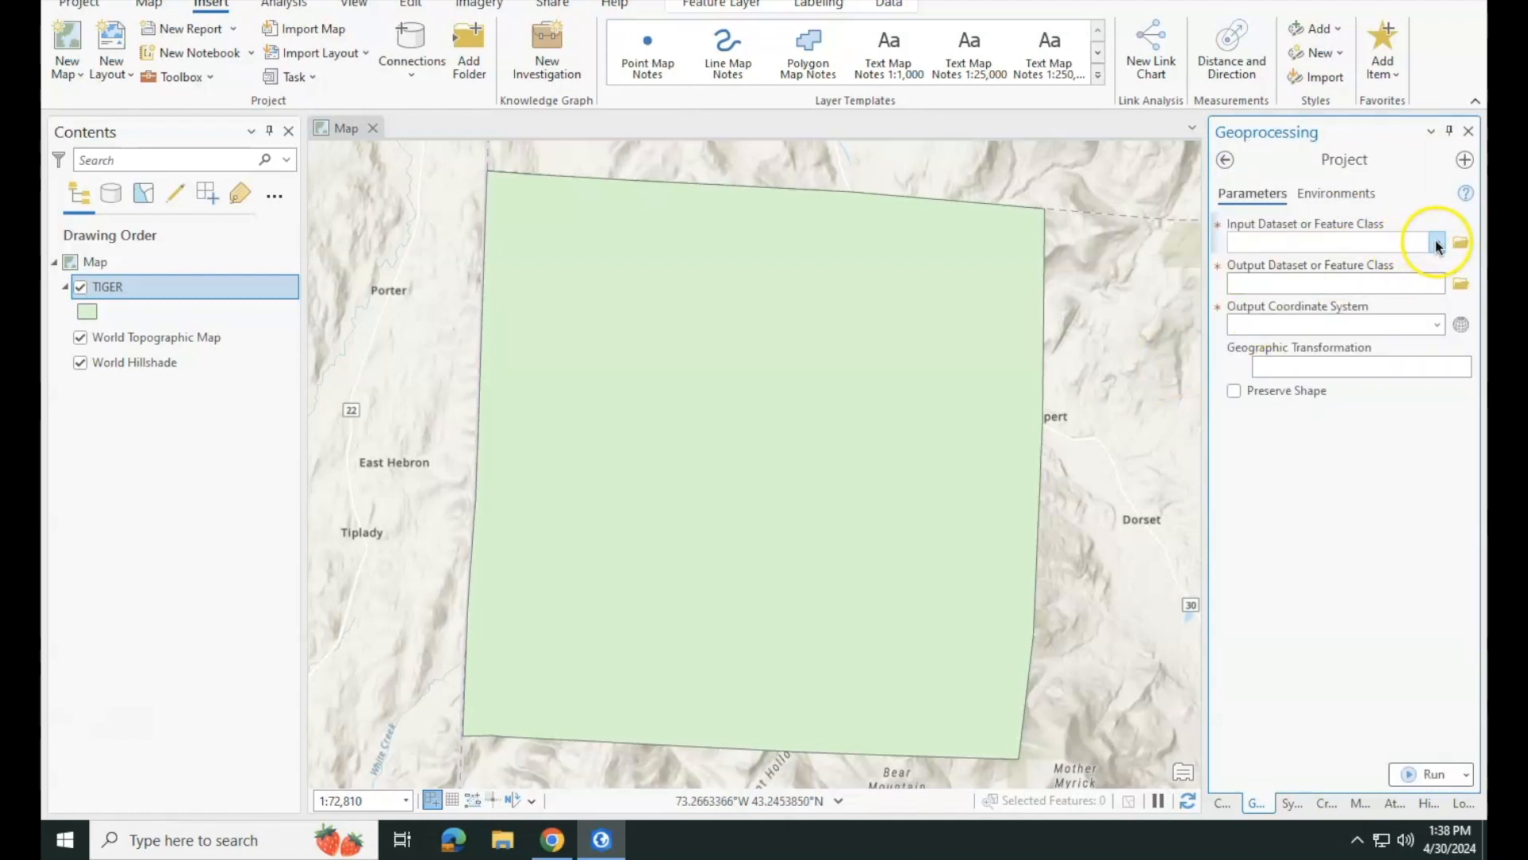
pyautogui.click(1437, 242)
pyautogui.click(1330, 266)
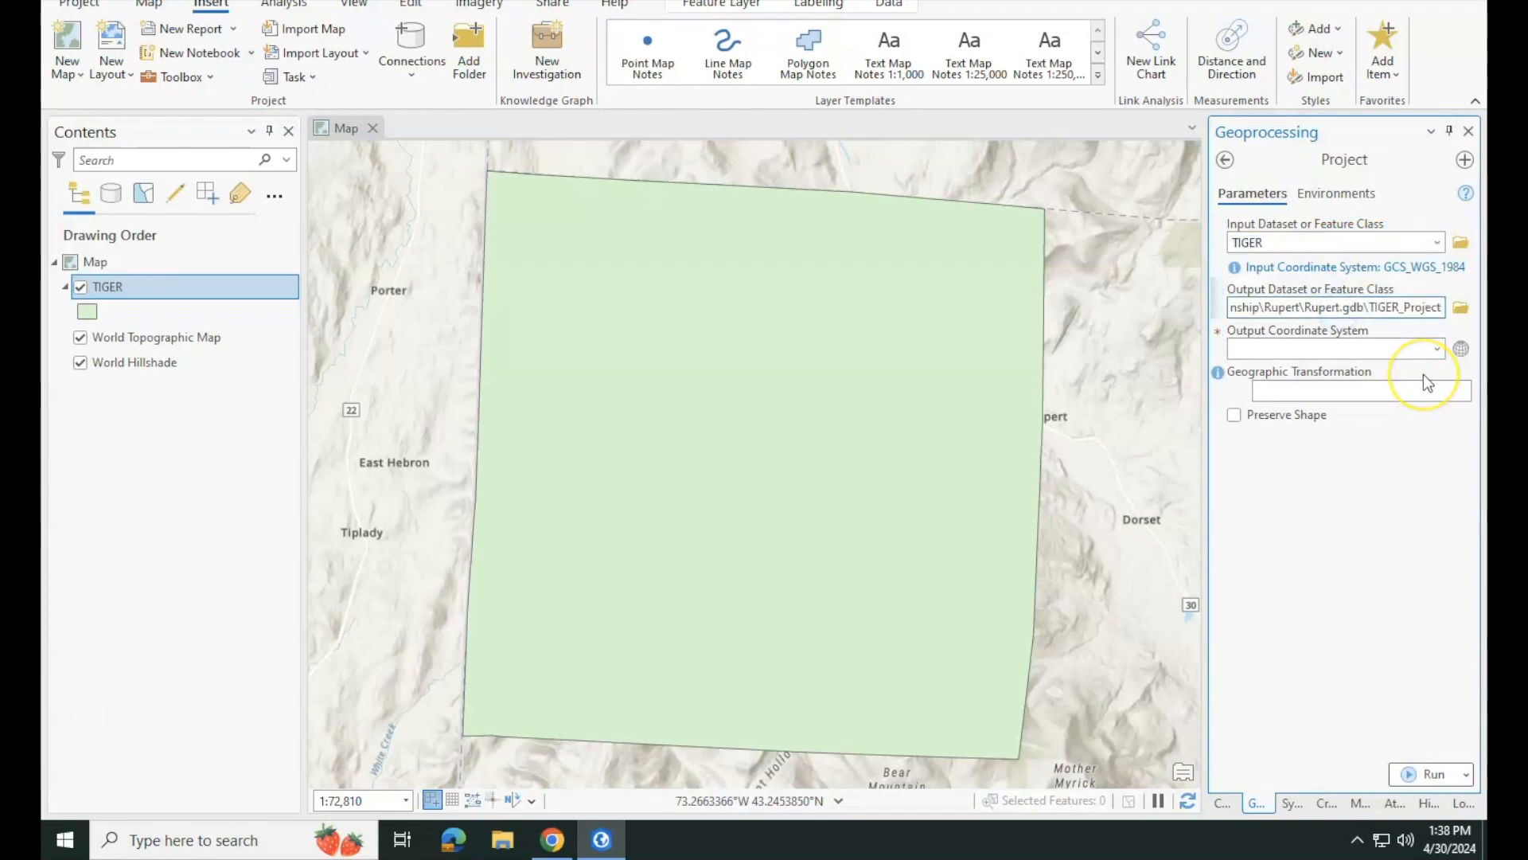
# - Name the projected output TIGER_32145, use the current map's coordinate system for it, and run the Project tool
pyautogui.press('BackSpace')
pyautogui.press('BackSpace')
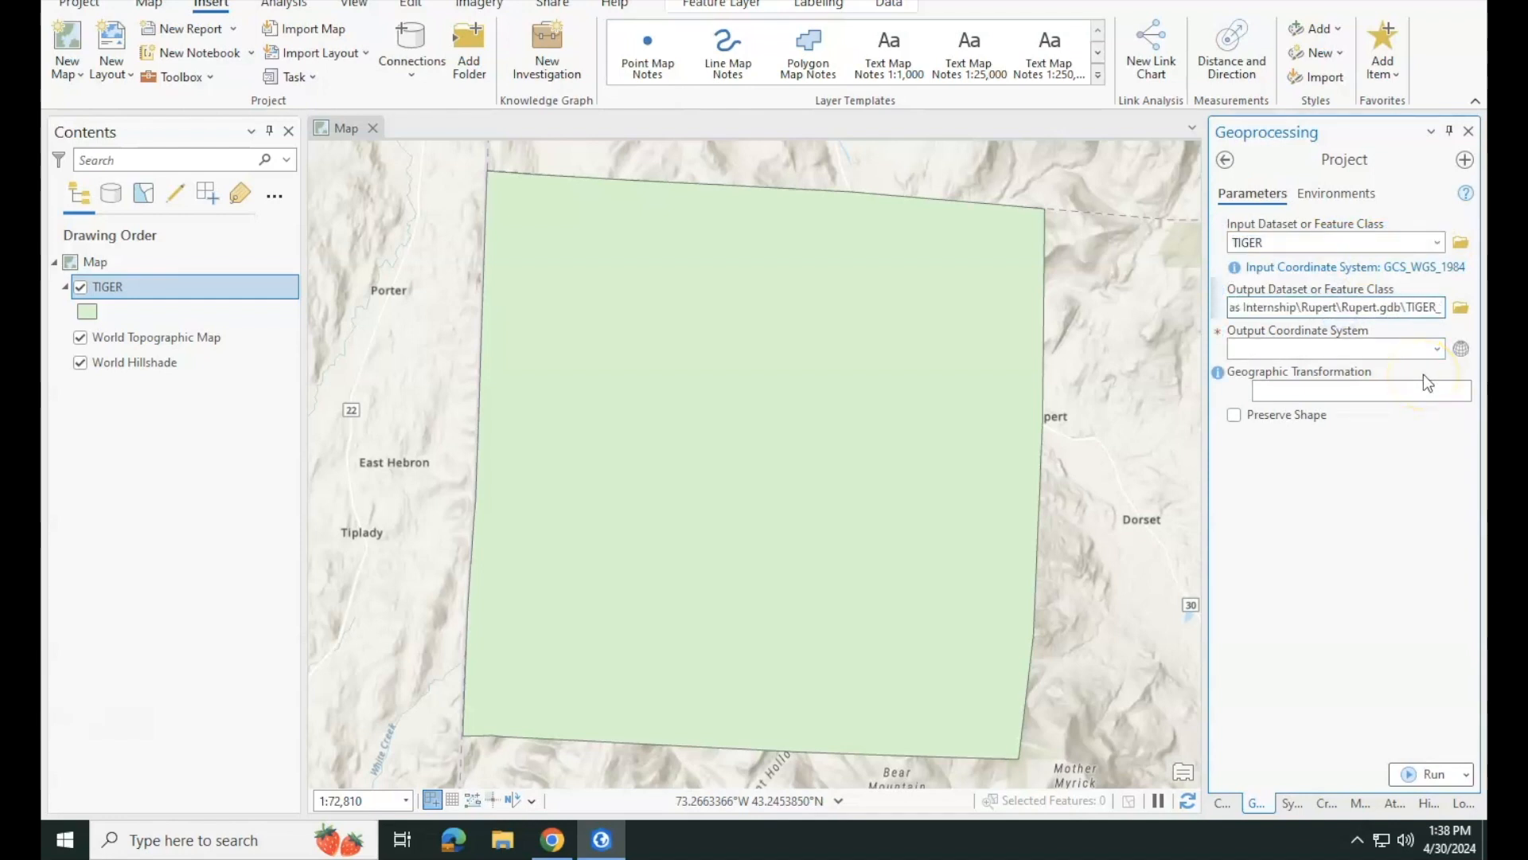
pyautogui.write('32145')
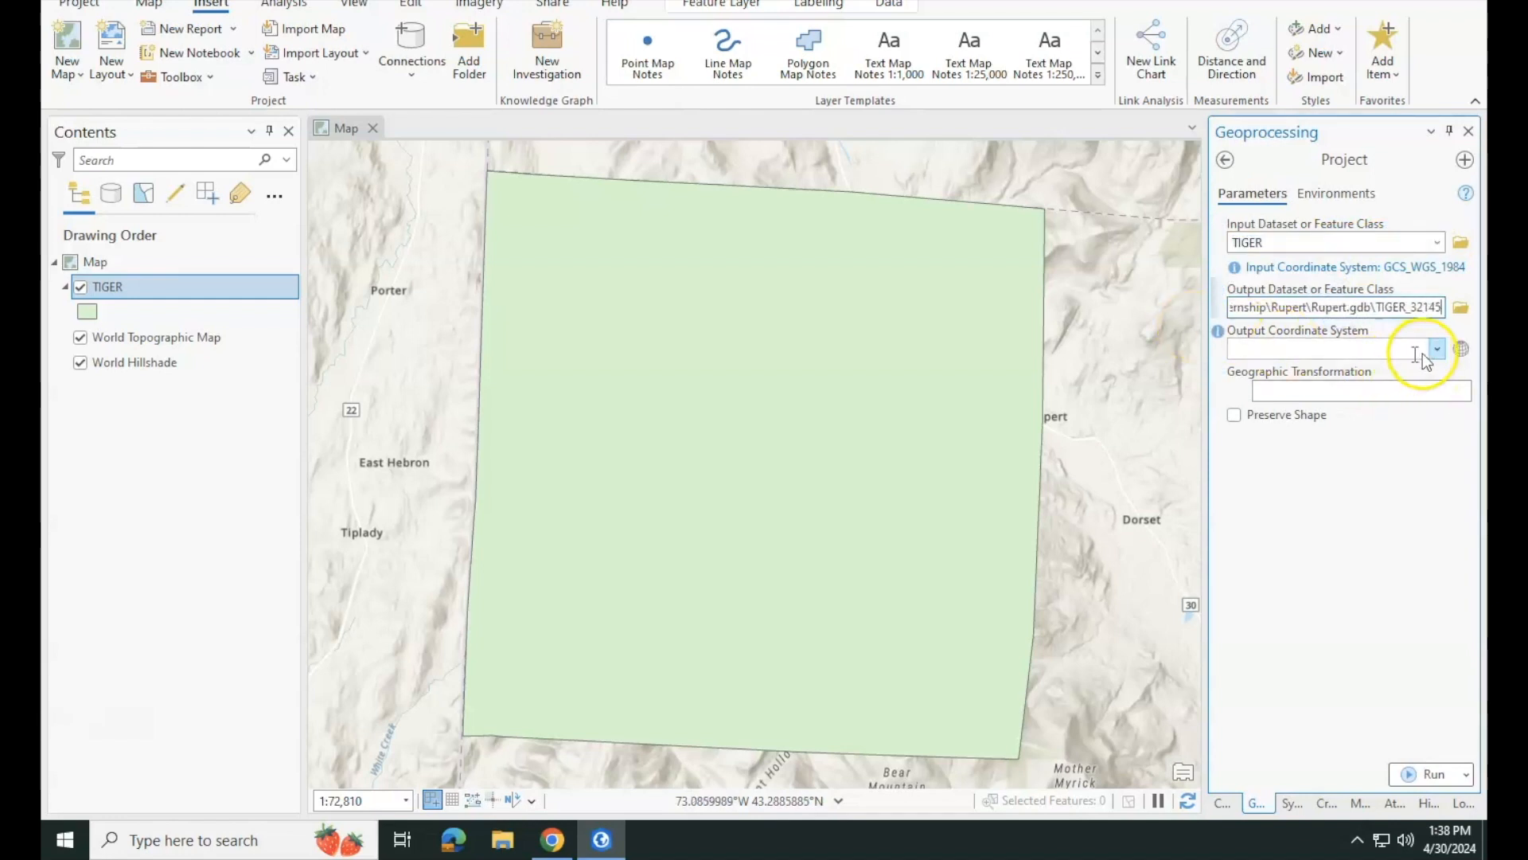
pyautogui.click(1436, 350)
pyautogui.click(1301, 372)
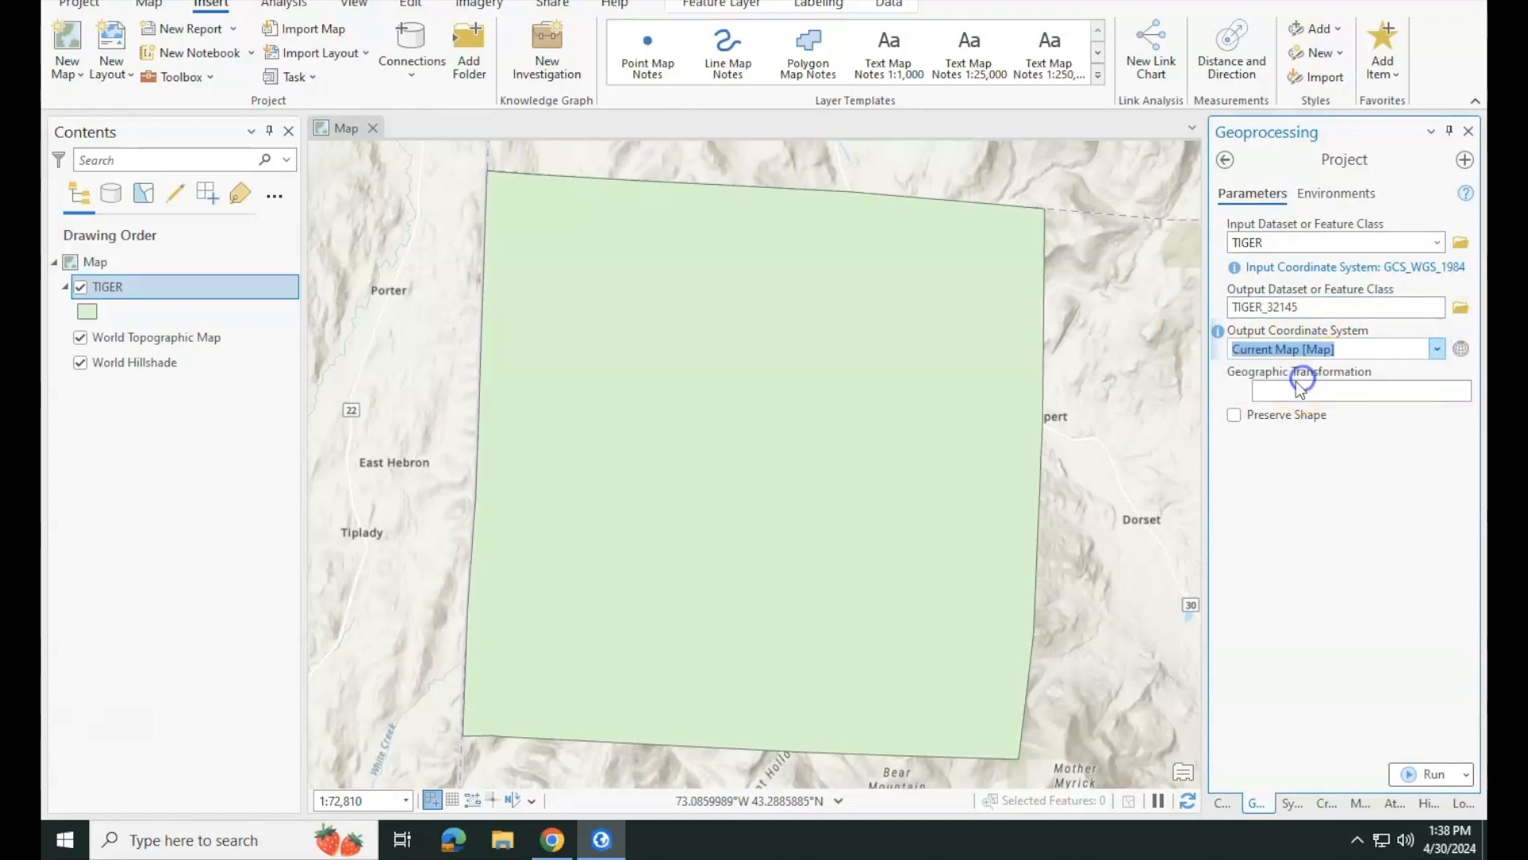
pyautogui.click(1406, 769)
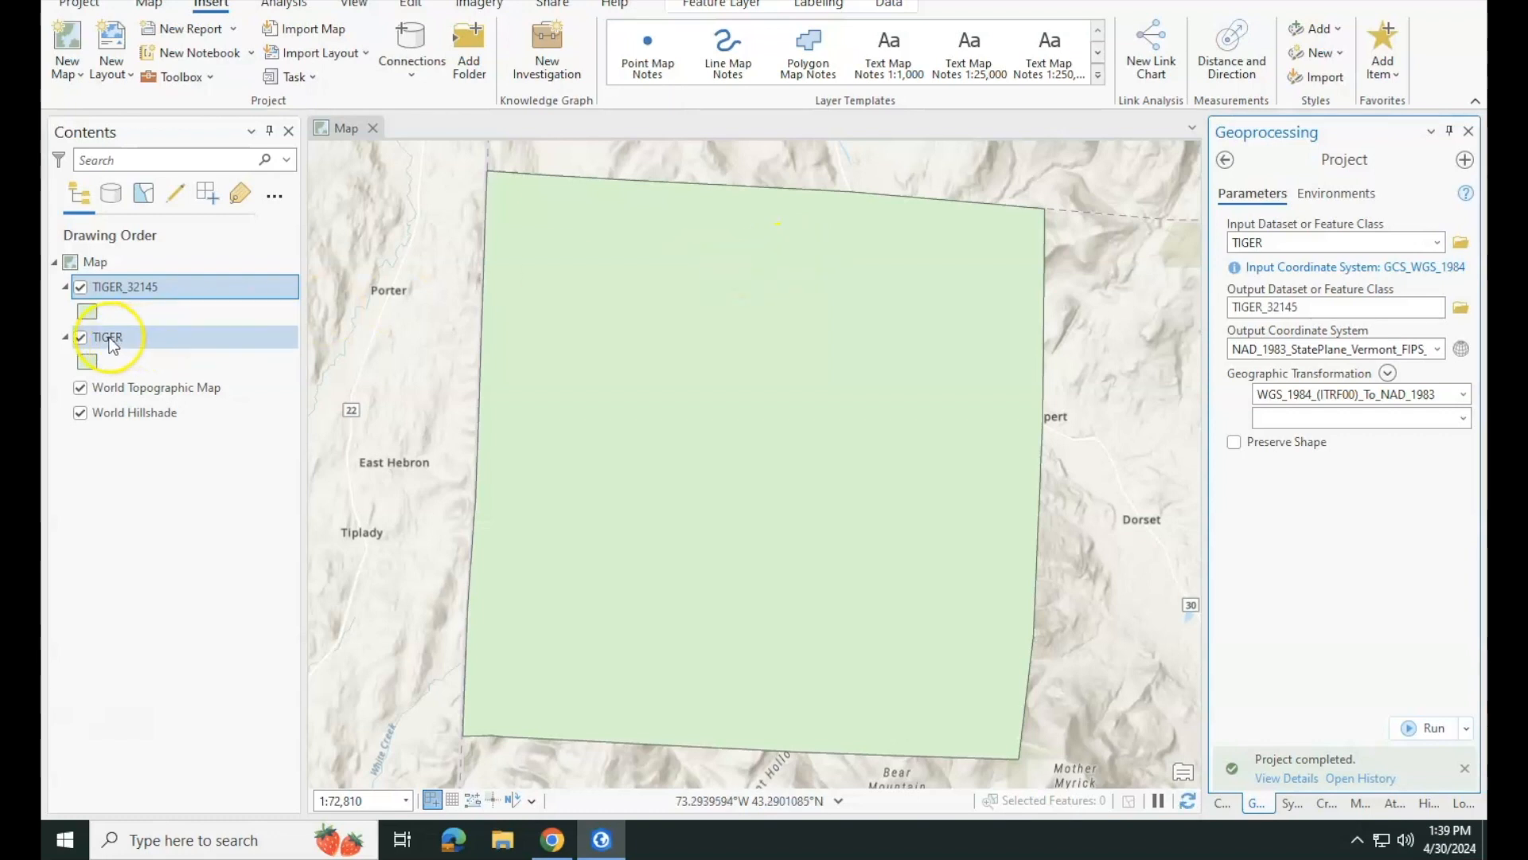
# - Remove the unprojected TIGER layer from the map
pyautogui.click(109, 338)
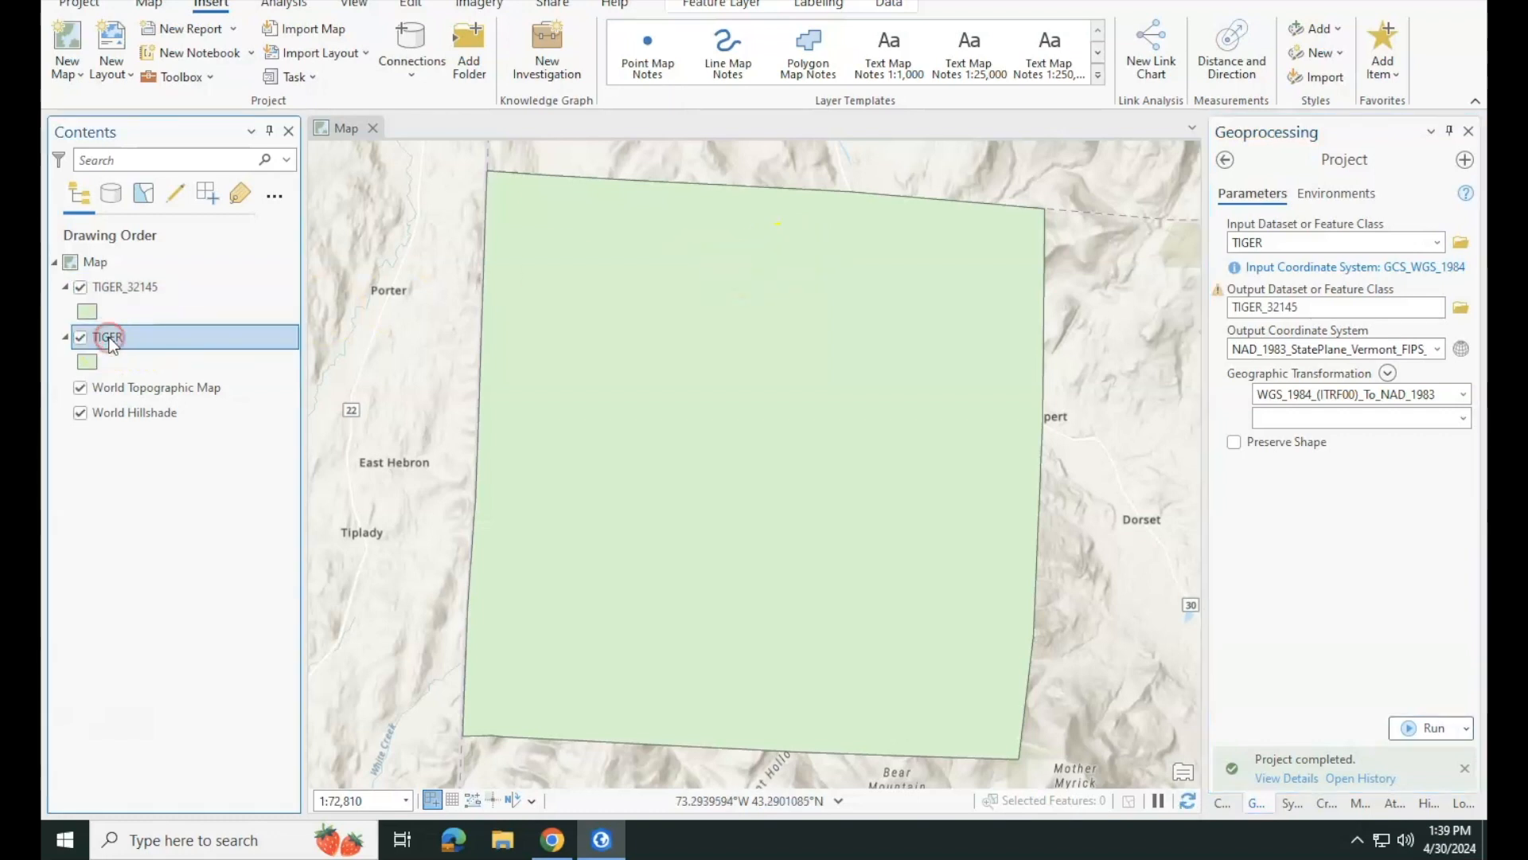
pyautogui.rightClick(109, 339)
pyautogui.click(148, 157)
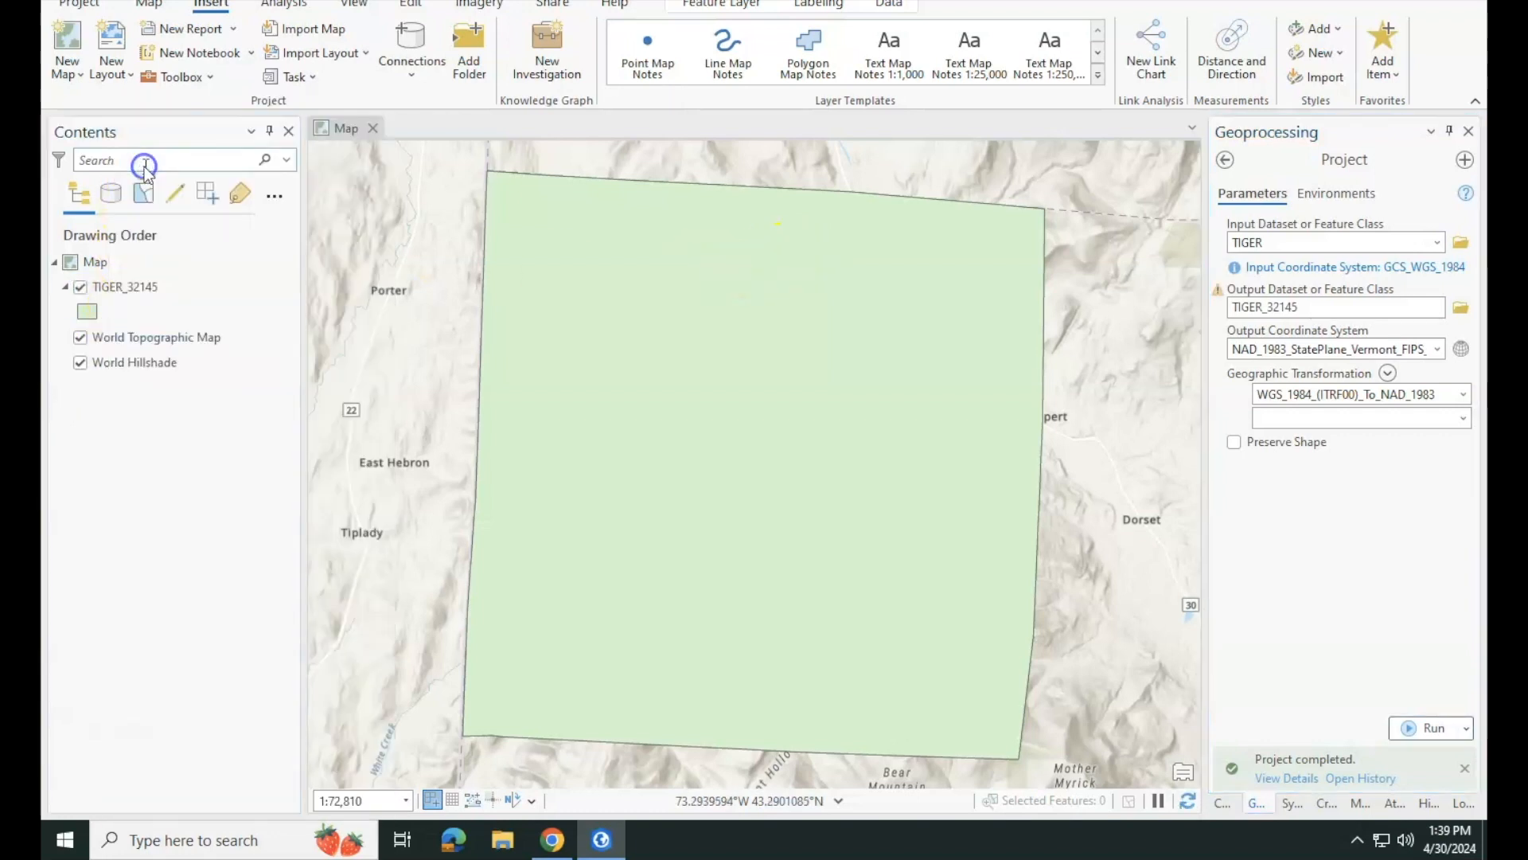
# - Symbolize the TIGER_32145 layer with the thicker unfilled black outline symbol from the ArcGIS 2D style
pyautogui.click(191, 288)
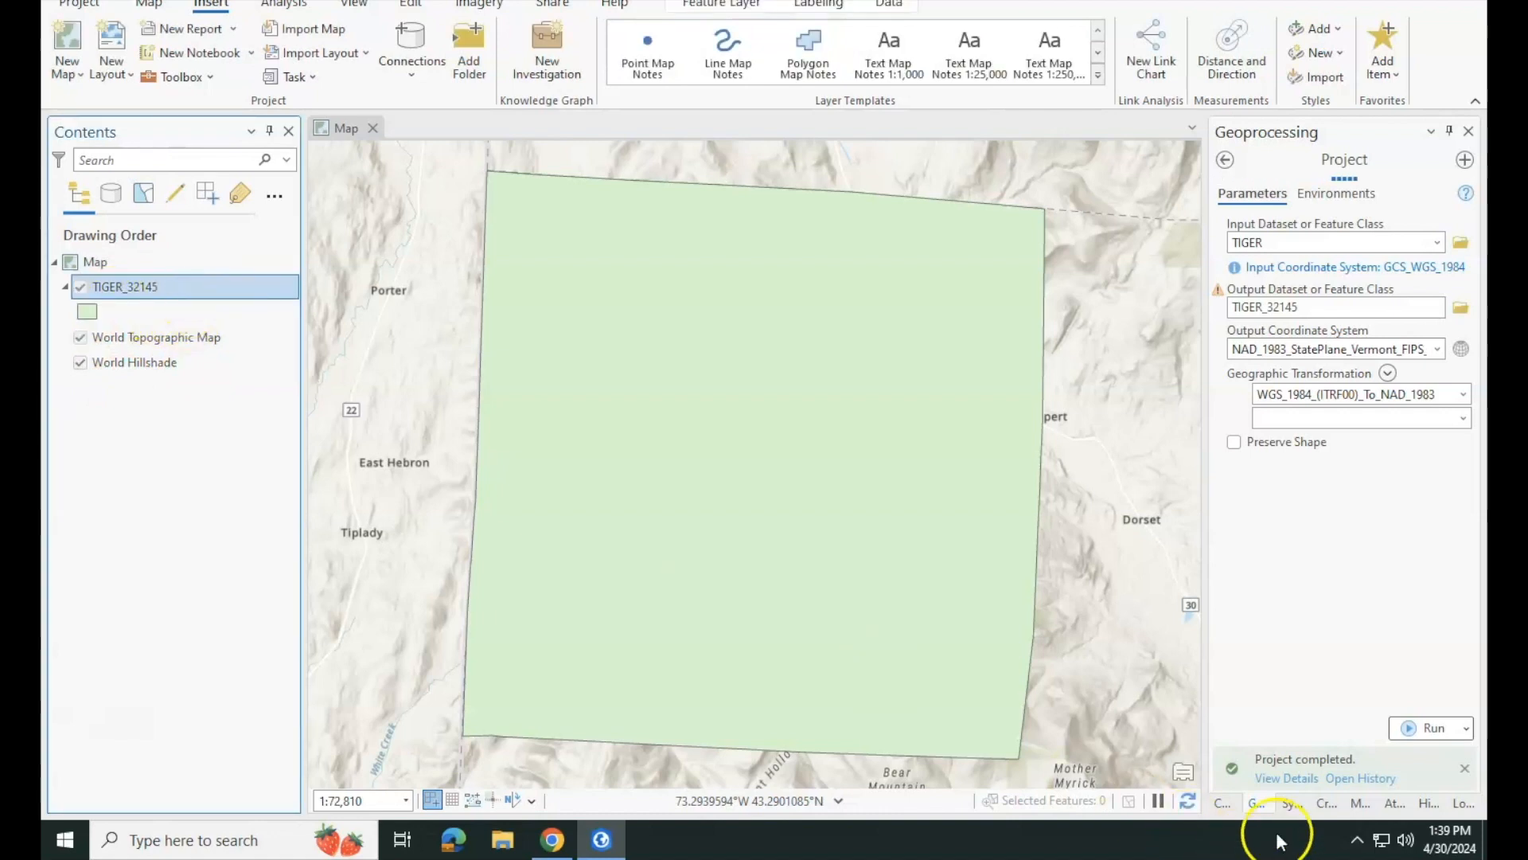
pyautogui.click(1288, 804)
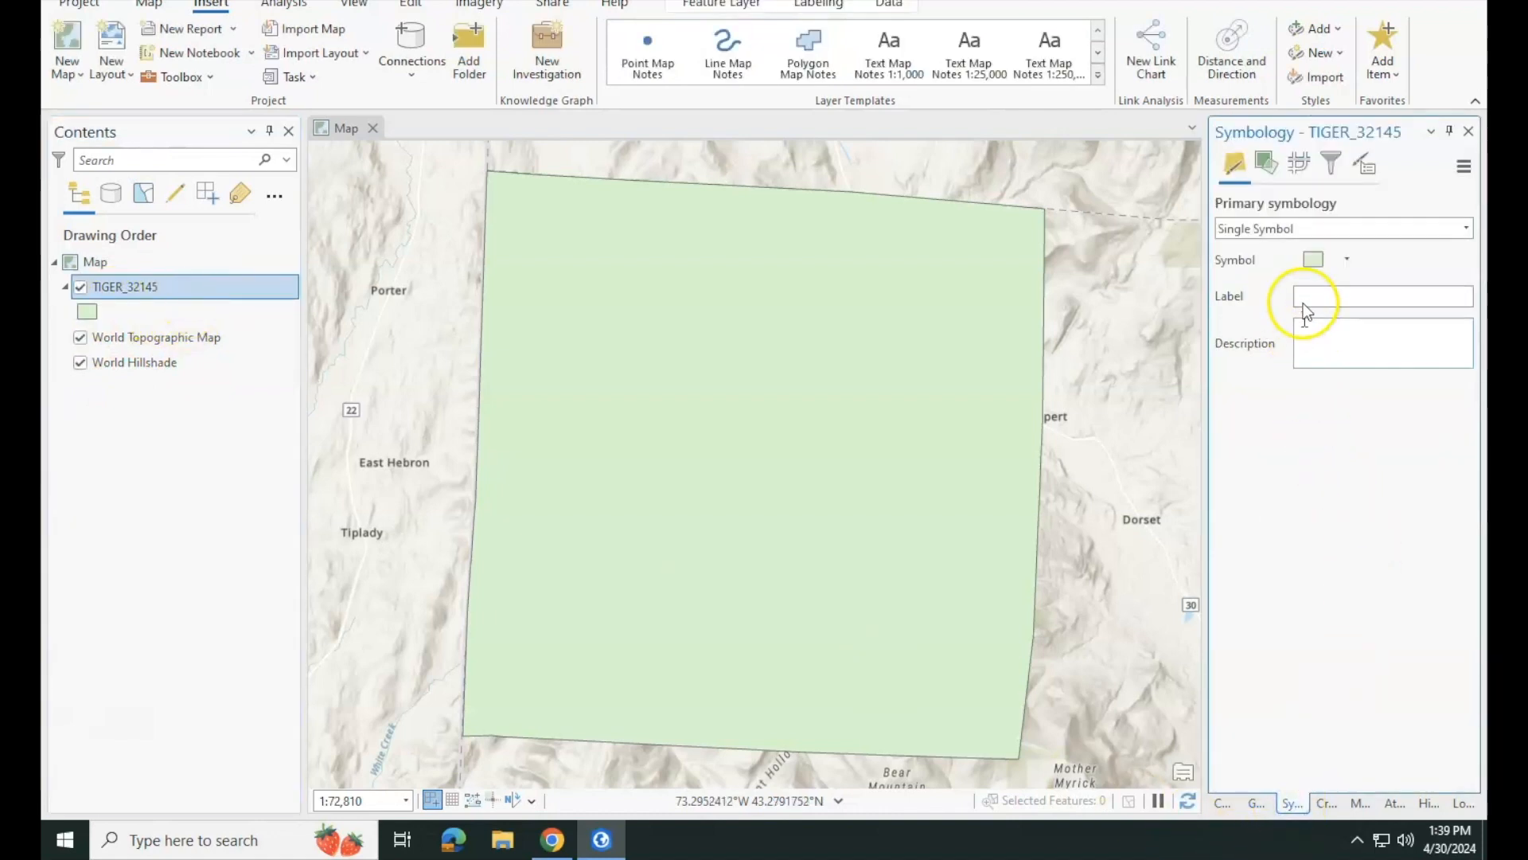
pyautogui.click(1312, 263)
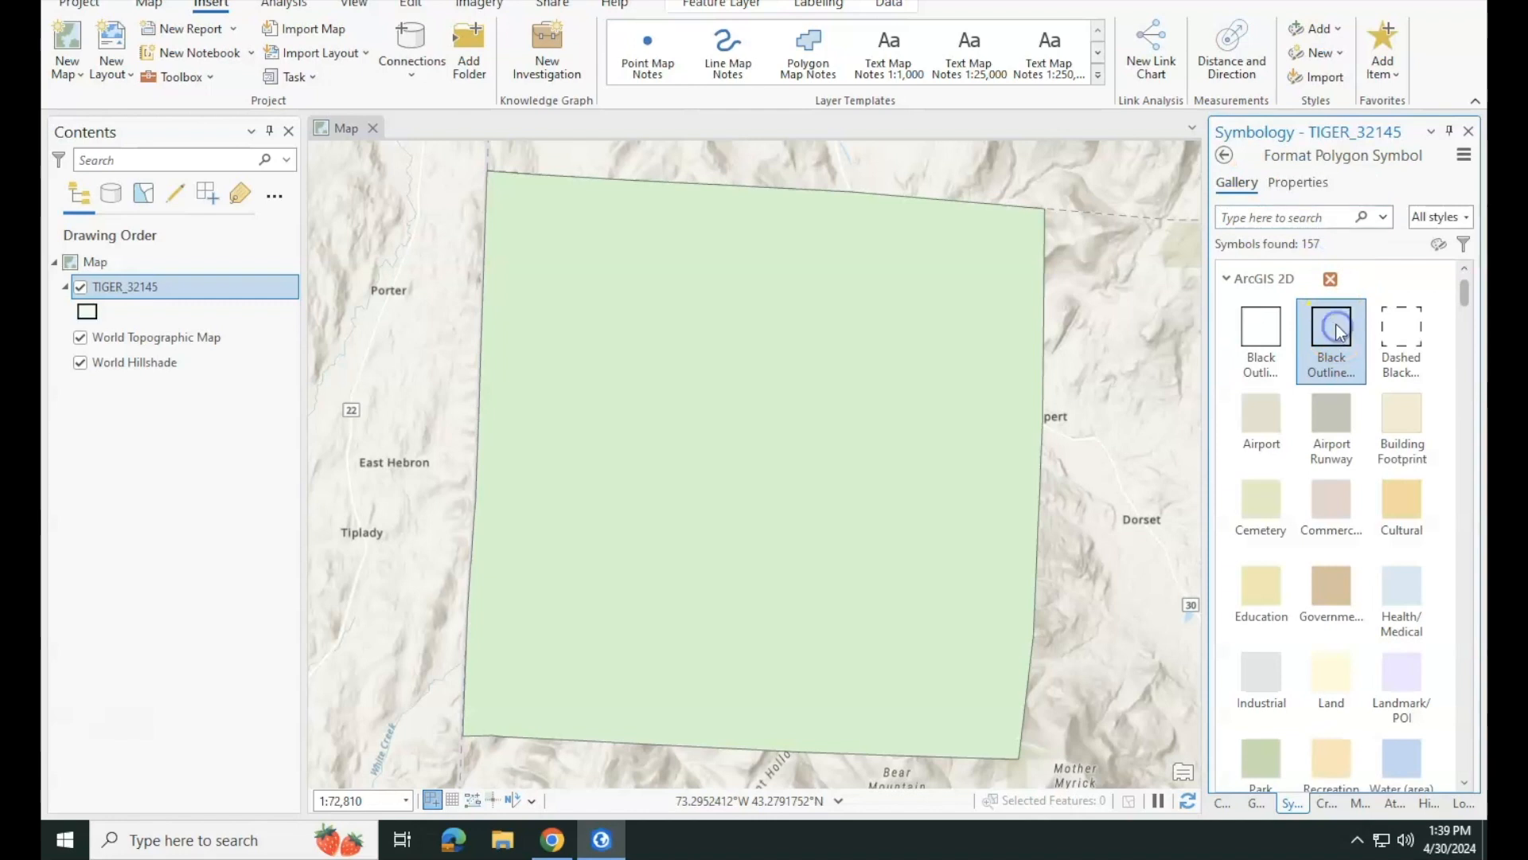
pyautogui.click(1336, 329)
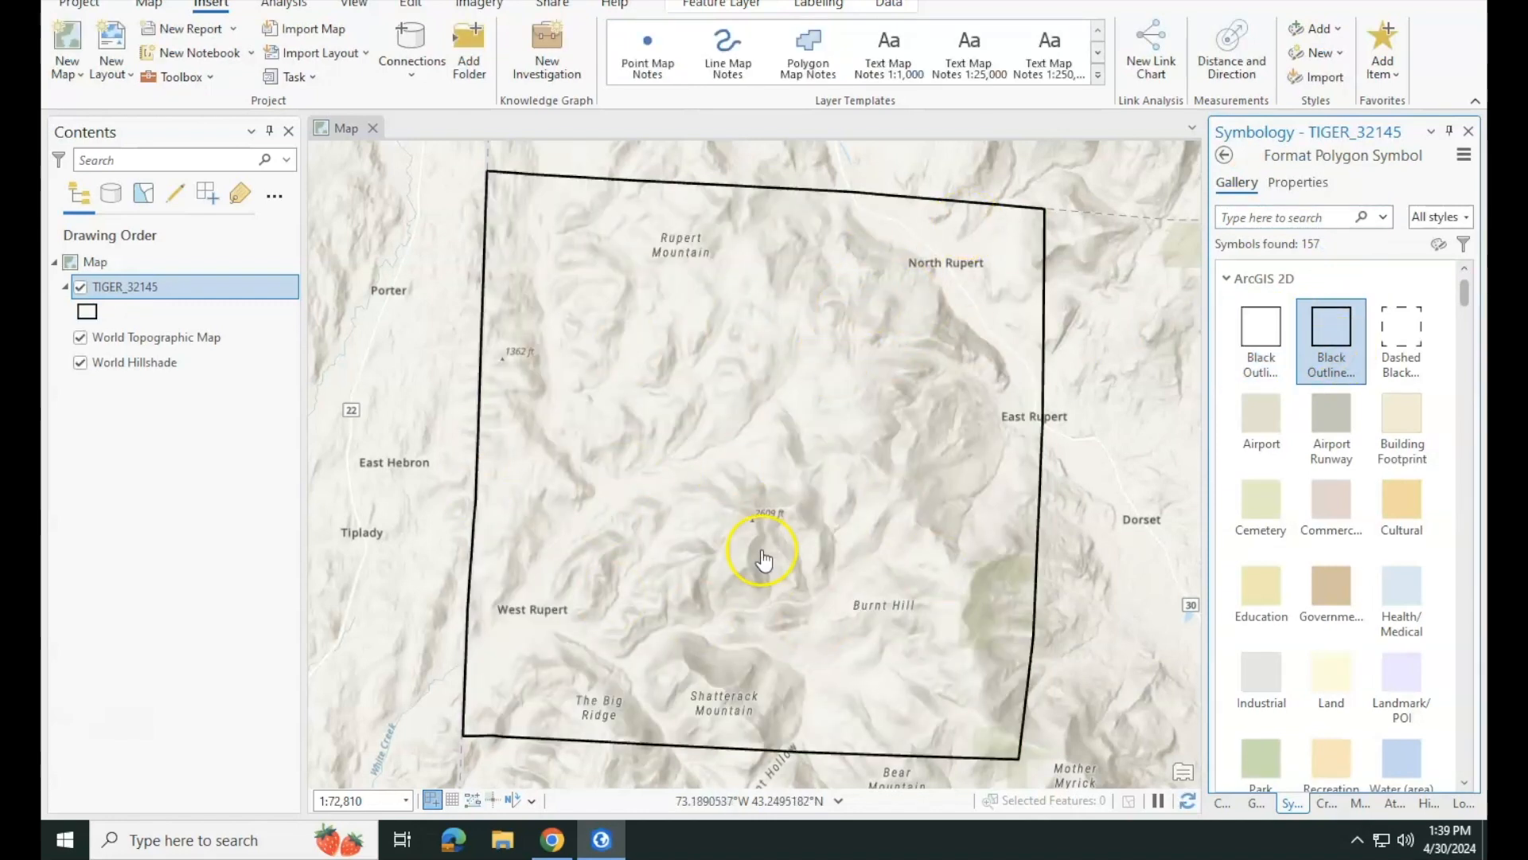
# - Switch to Chrome, search the web for "vcgi open dat portal" in a new tab, and open the Vermont Open Geodata Portal
pyautogui.click(555, 846)
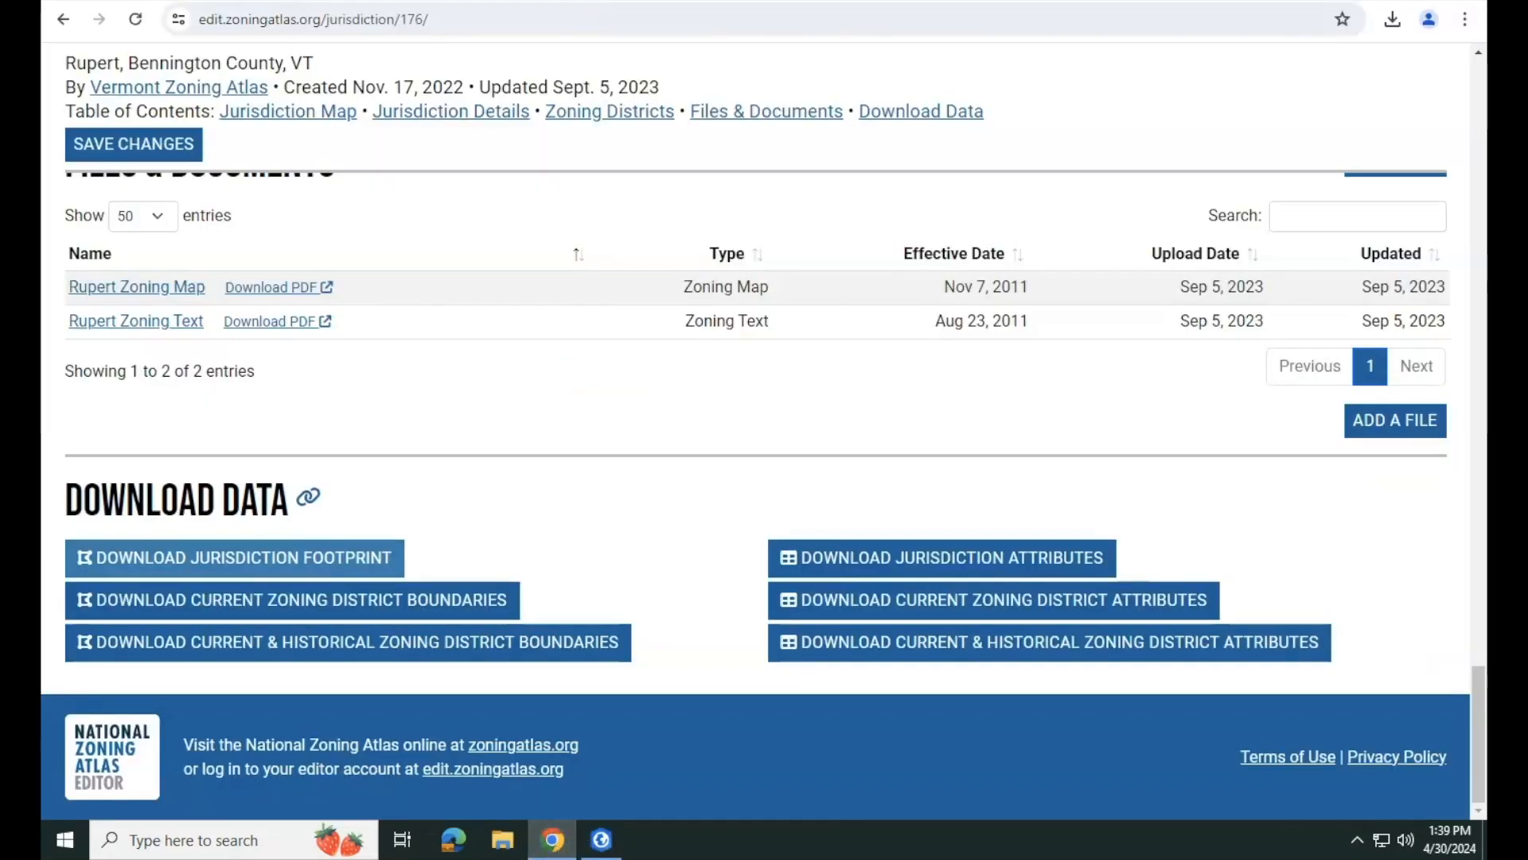
pyautogui.hotkey('ctrl', 't')
pyautogui.click(820, 14)
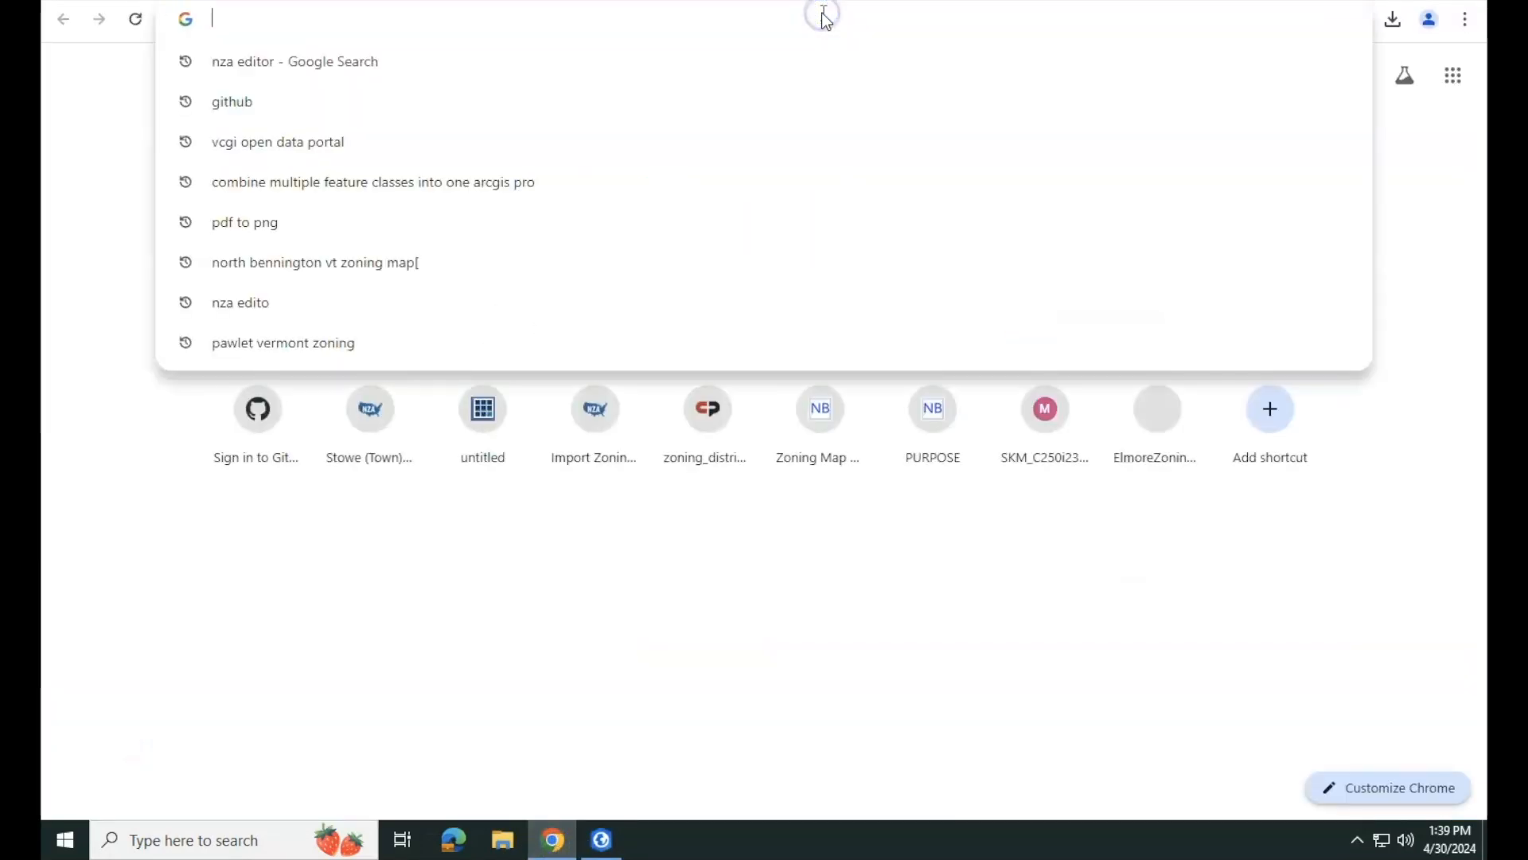
pyautogui.write('ver')
pyautogui.press('BackSpace')
pyautogui.press('BackSpace')
pyautogui.write('cg')
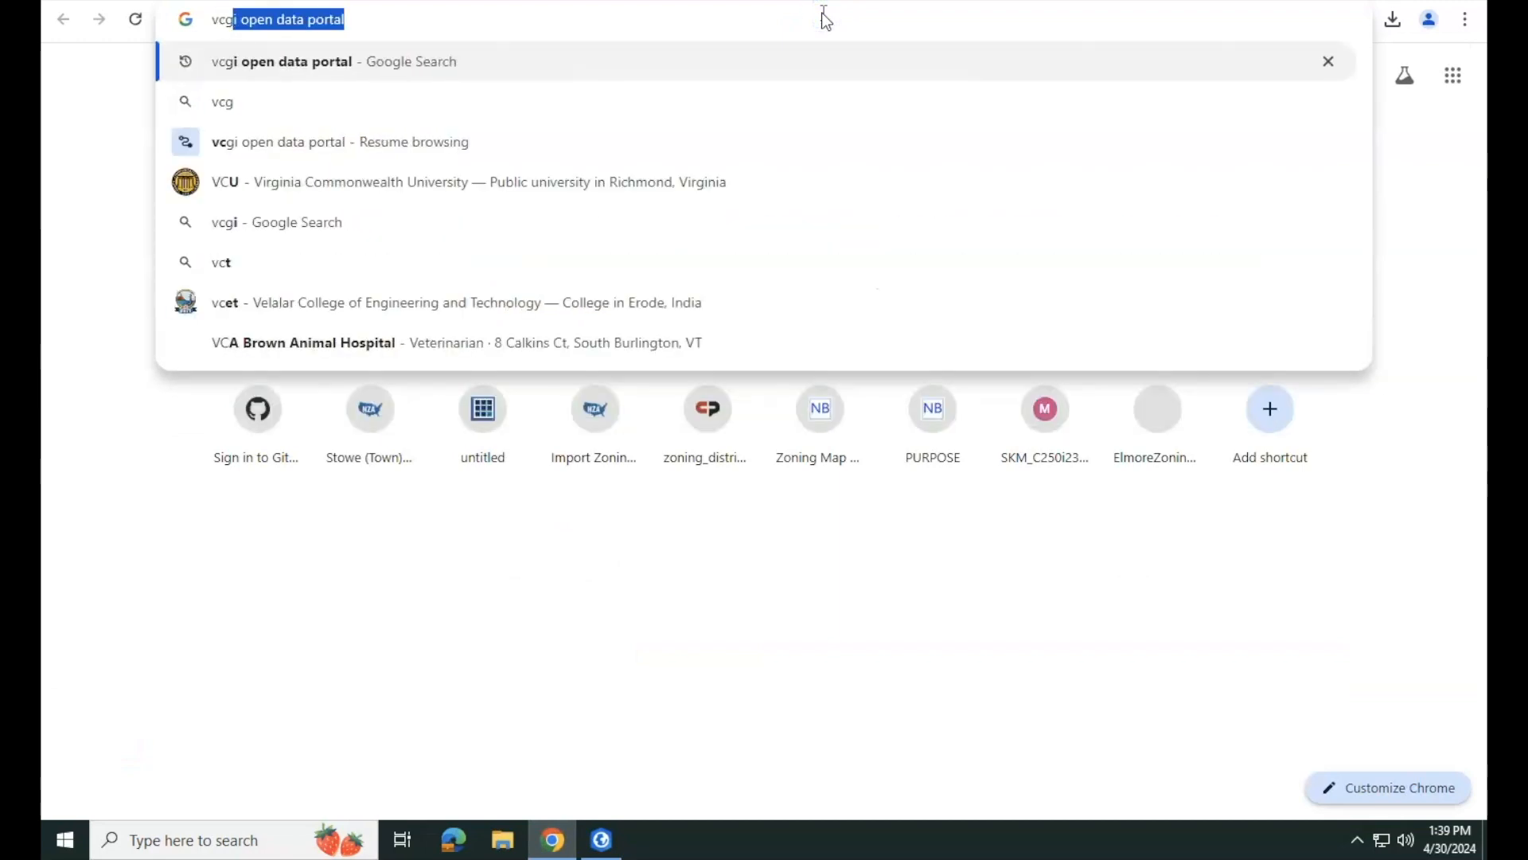
pyautogui.write('i open dat portal')
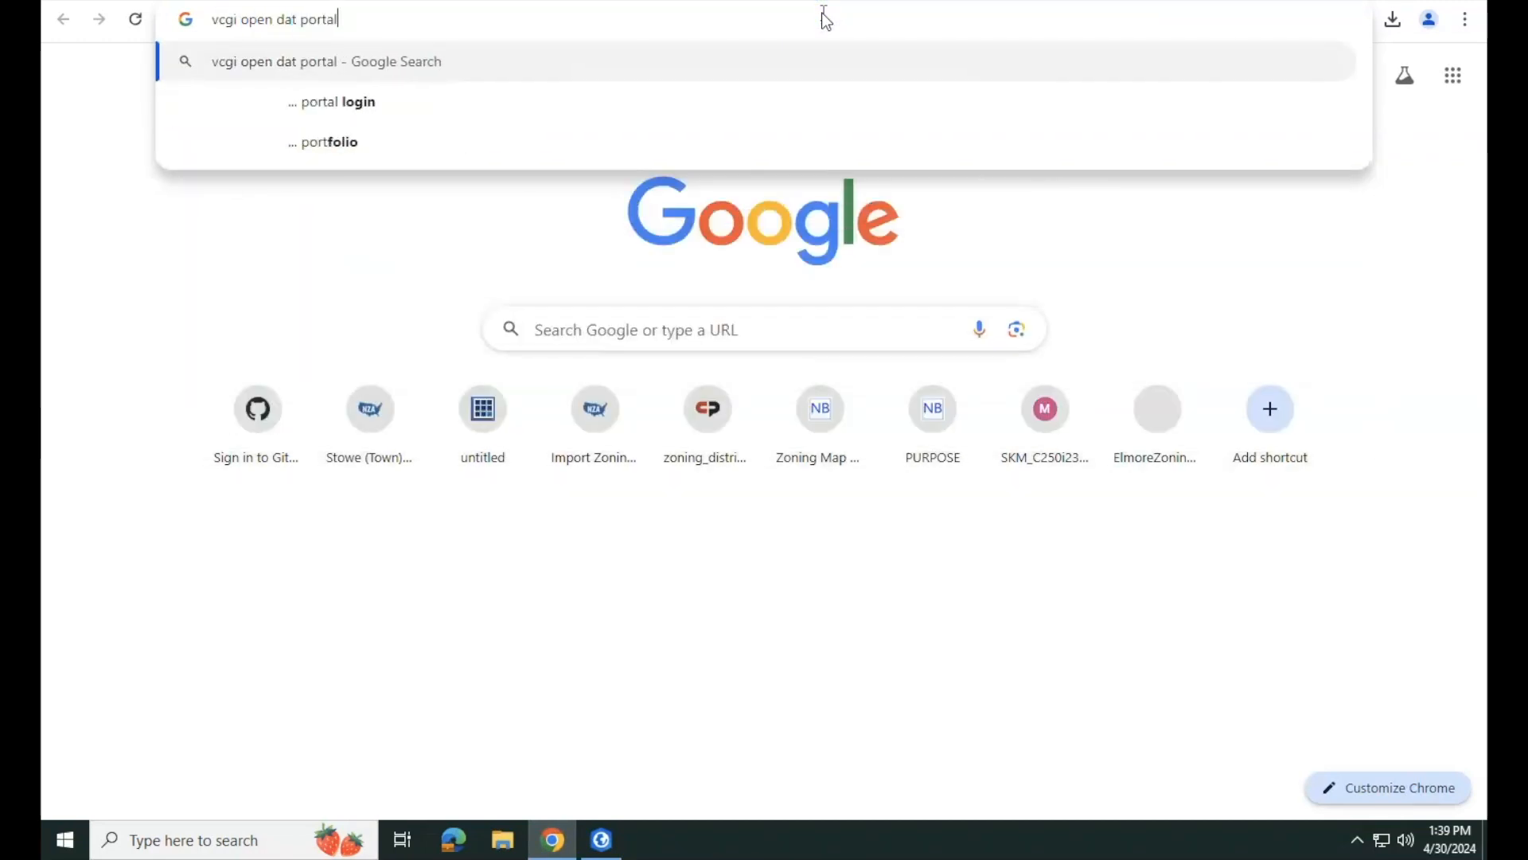
pyautogui.press('Return')
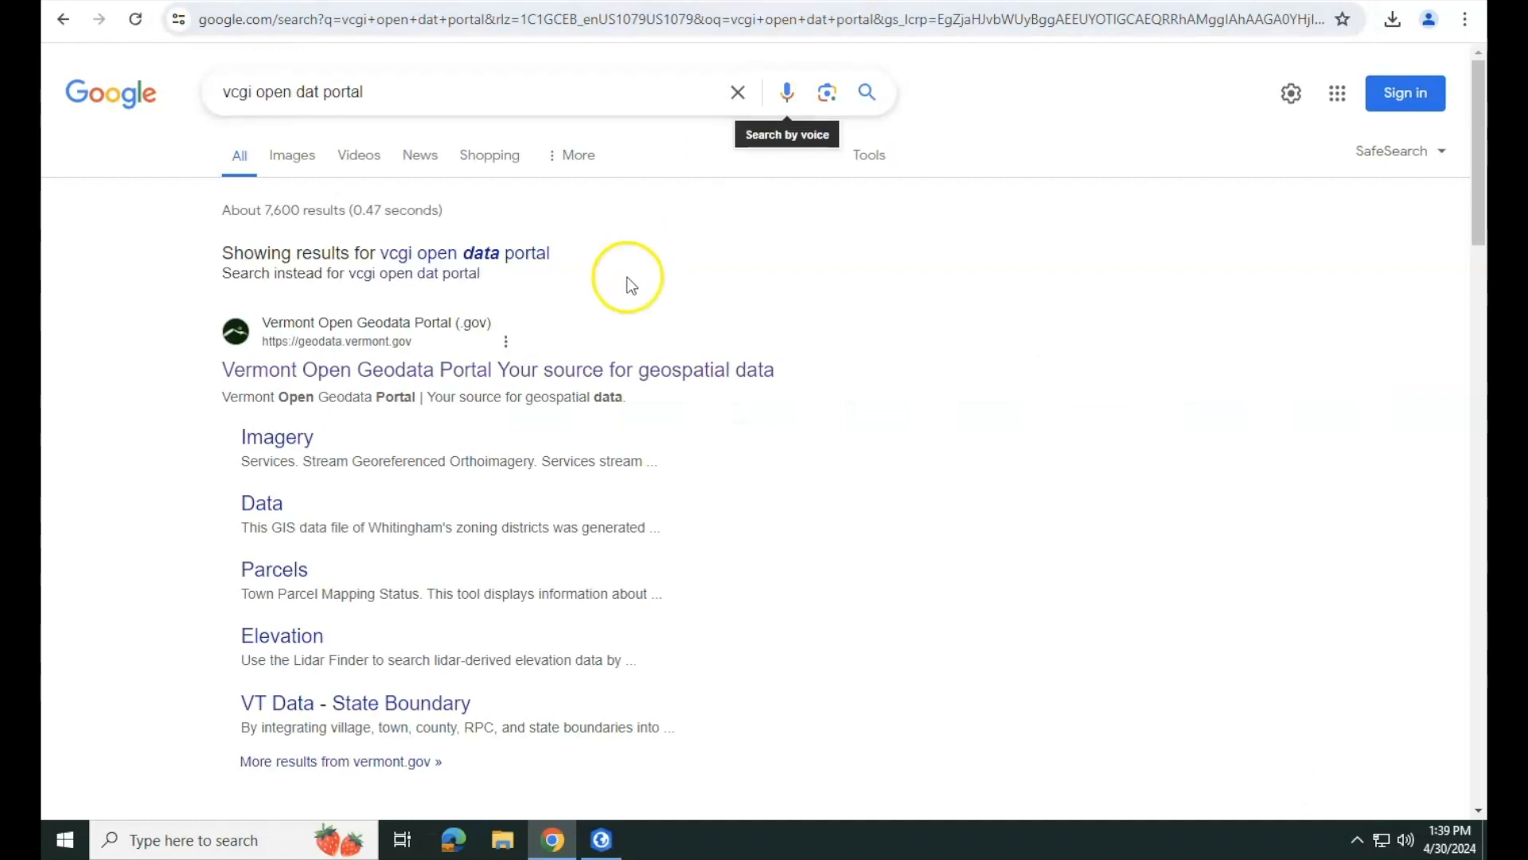
pyautogui.click(585, 362)
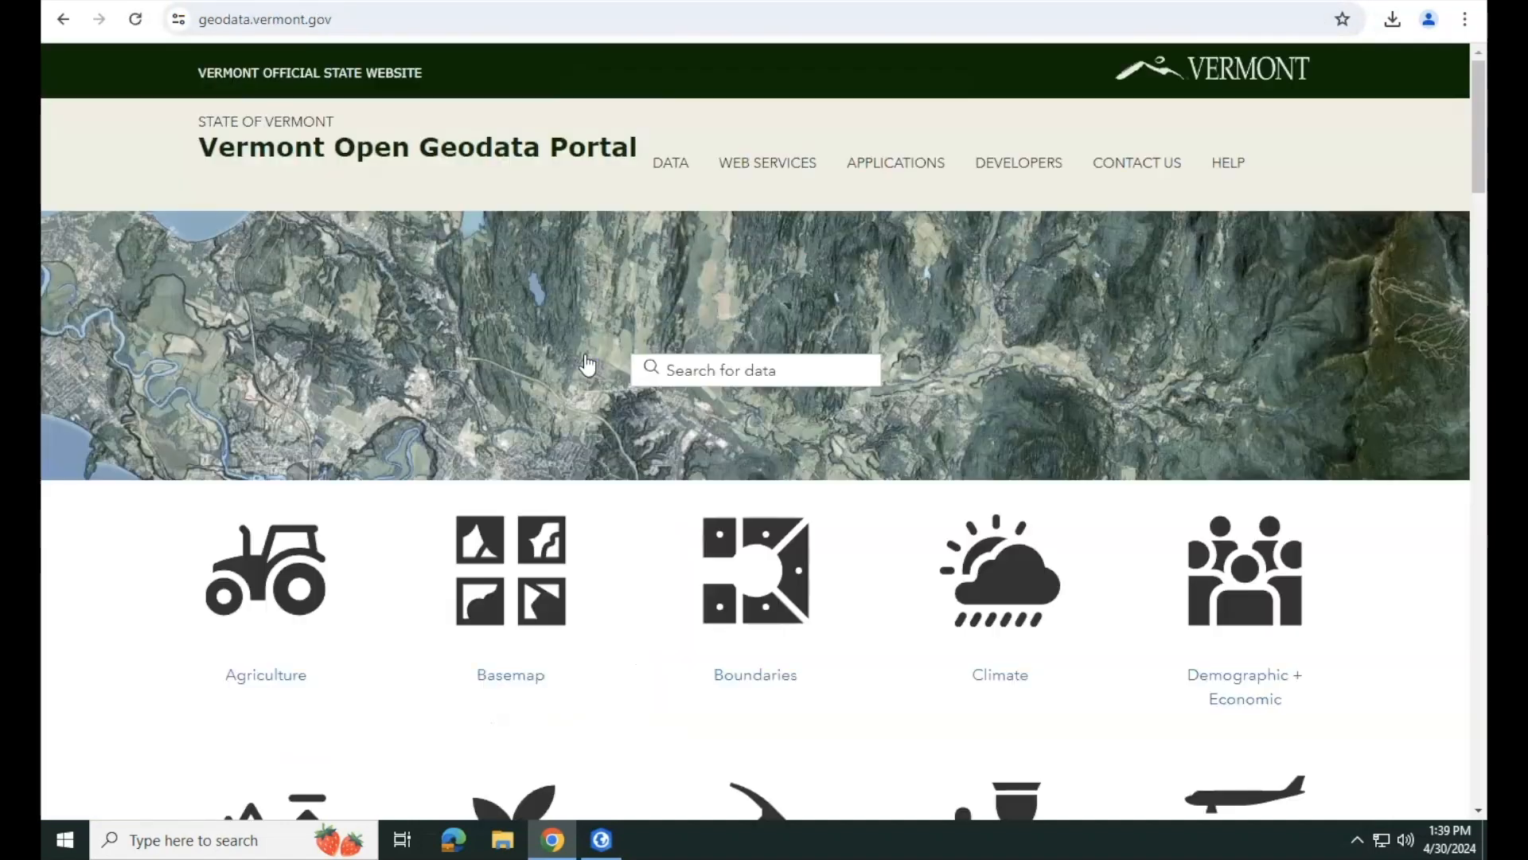
# - Search the geodata portal for "rupert" and look through the matching zoning datasets
pyautogui.click(681, 368)
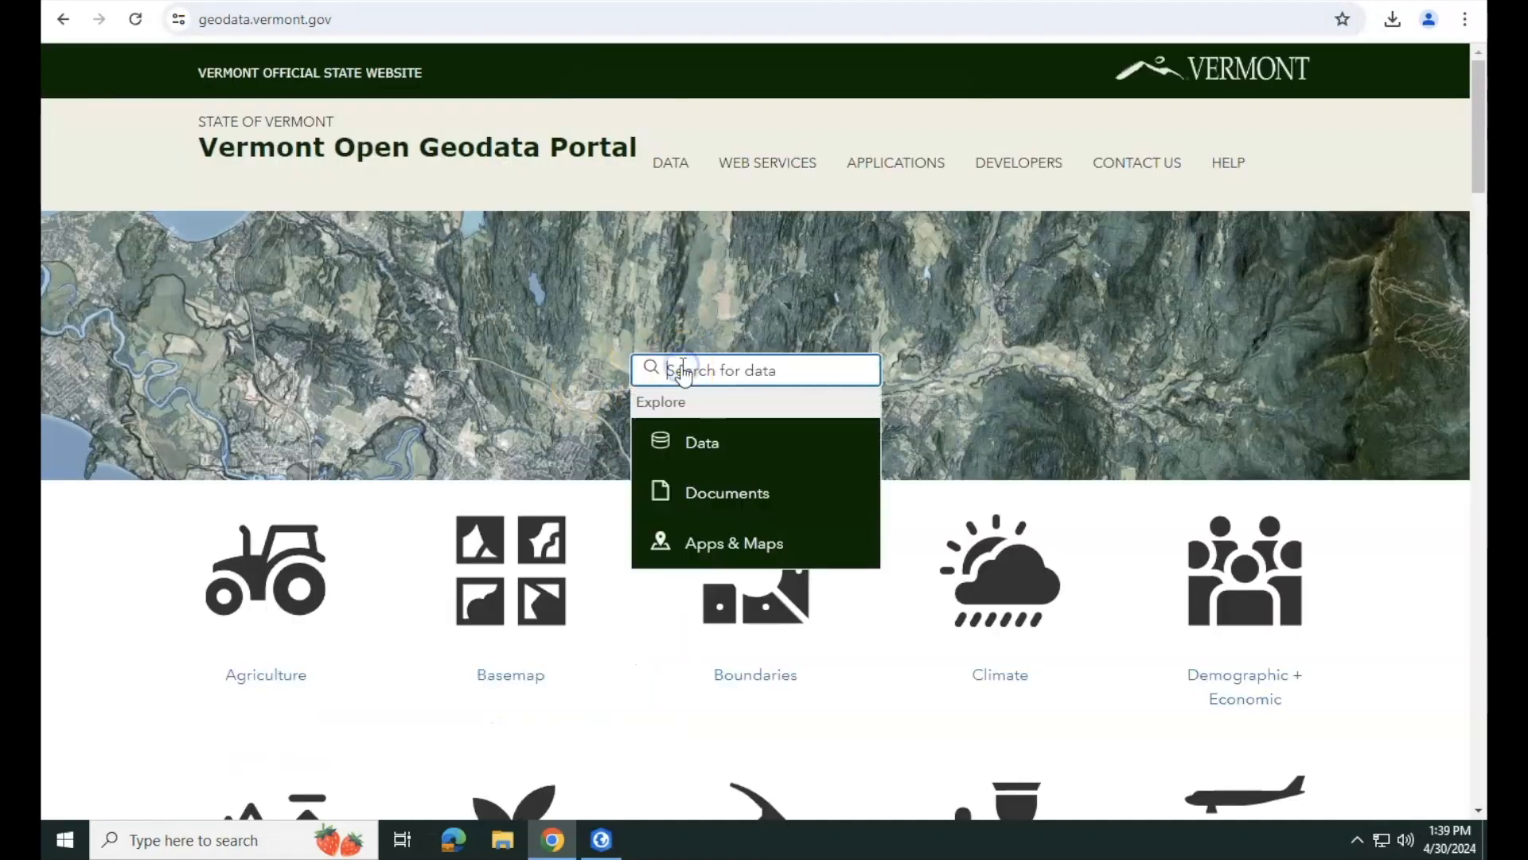
pyautogui.write('rupert')
pyautogui.click(764, 414)
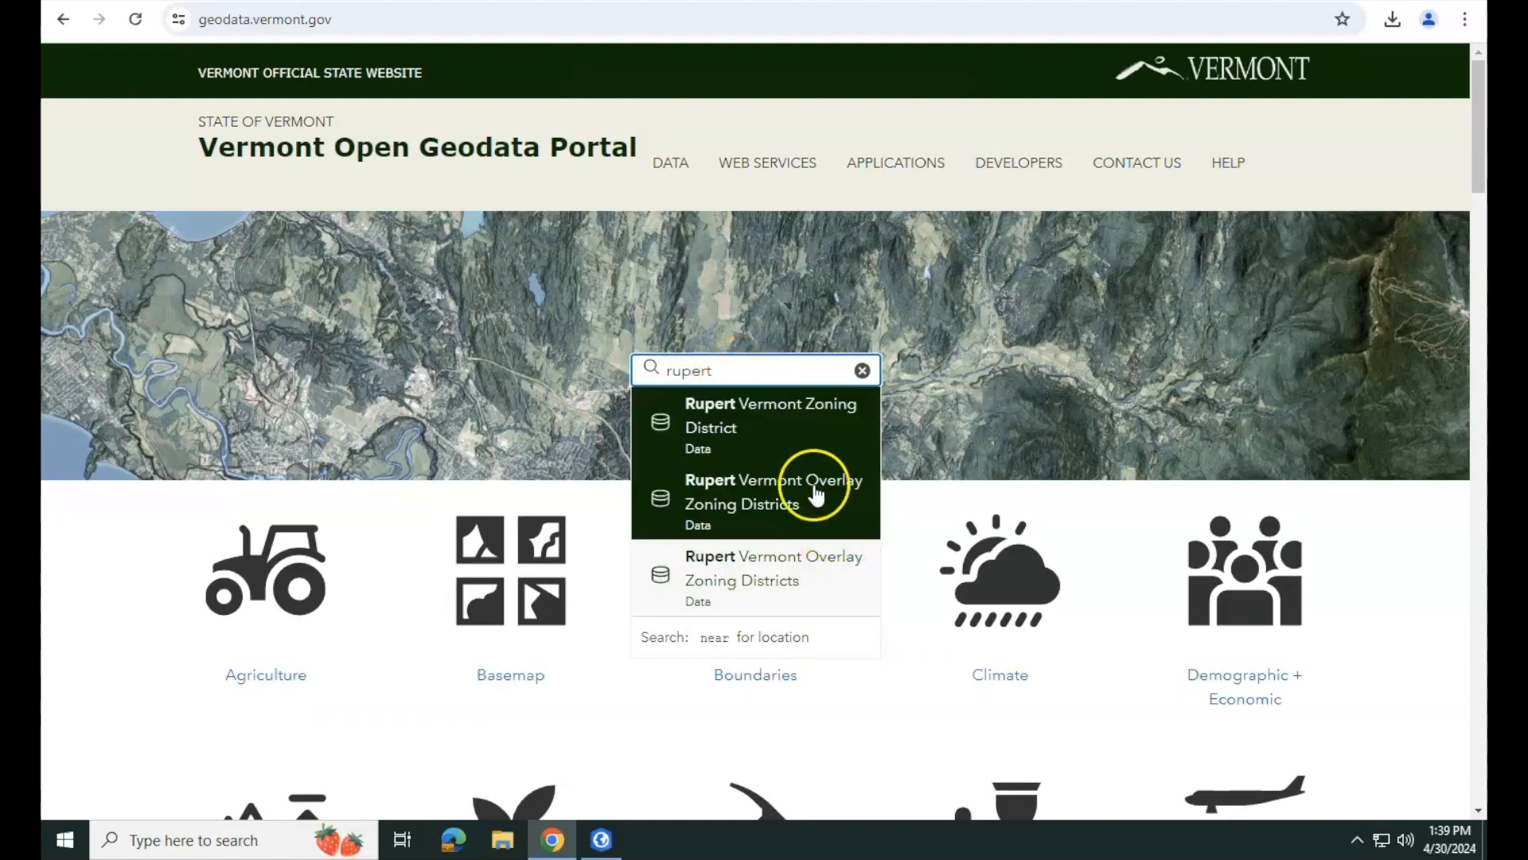
pyautogui.press('Return')
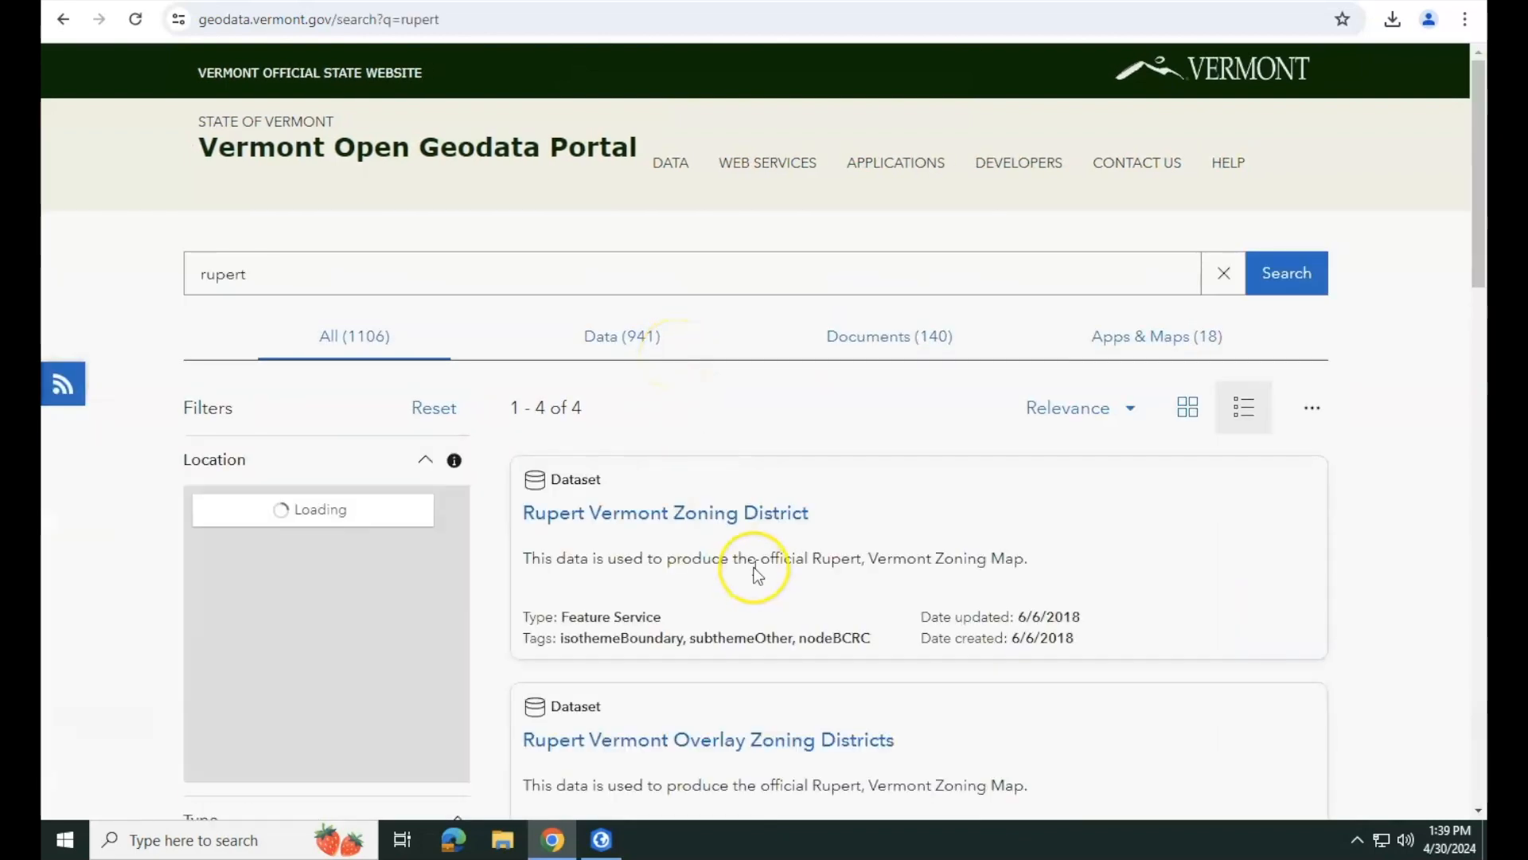
pyautogui.scroll(-5, 743, 566)
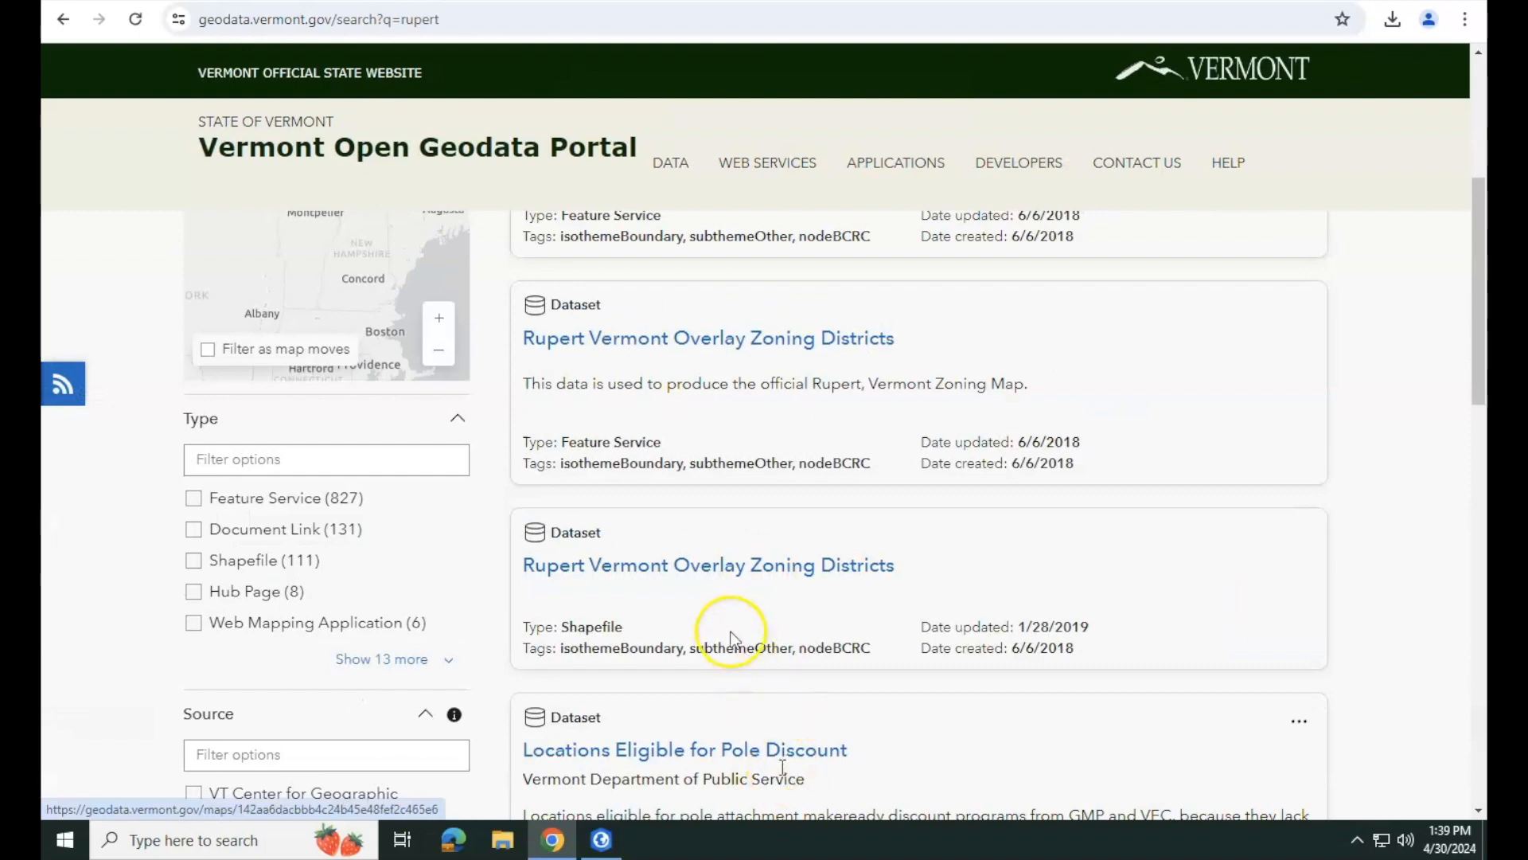
pyautogui.scroll(3, 727, 628)
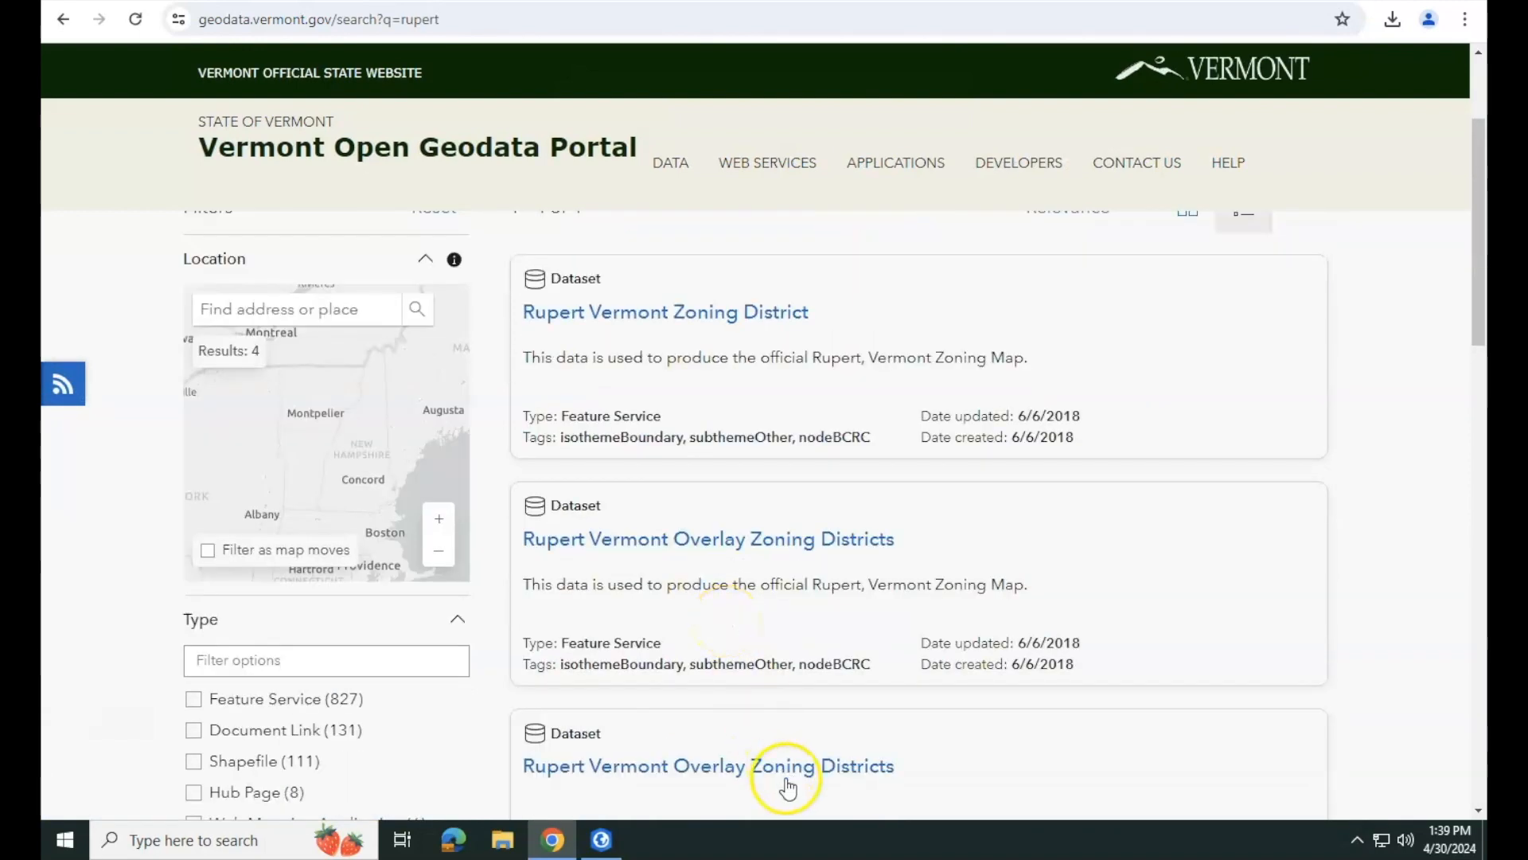
# - Open the Rupert Vermont Zoning District dataset in a new browser tab and switch to it
pyautogui.rightClick(746, 312)
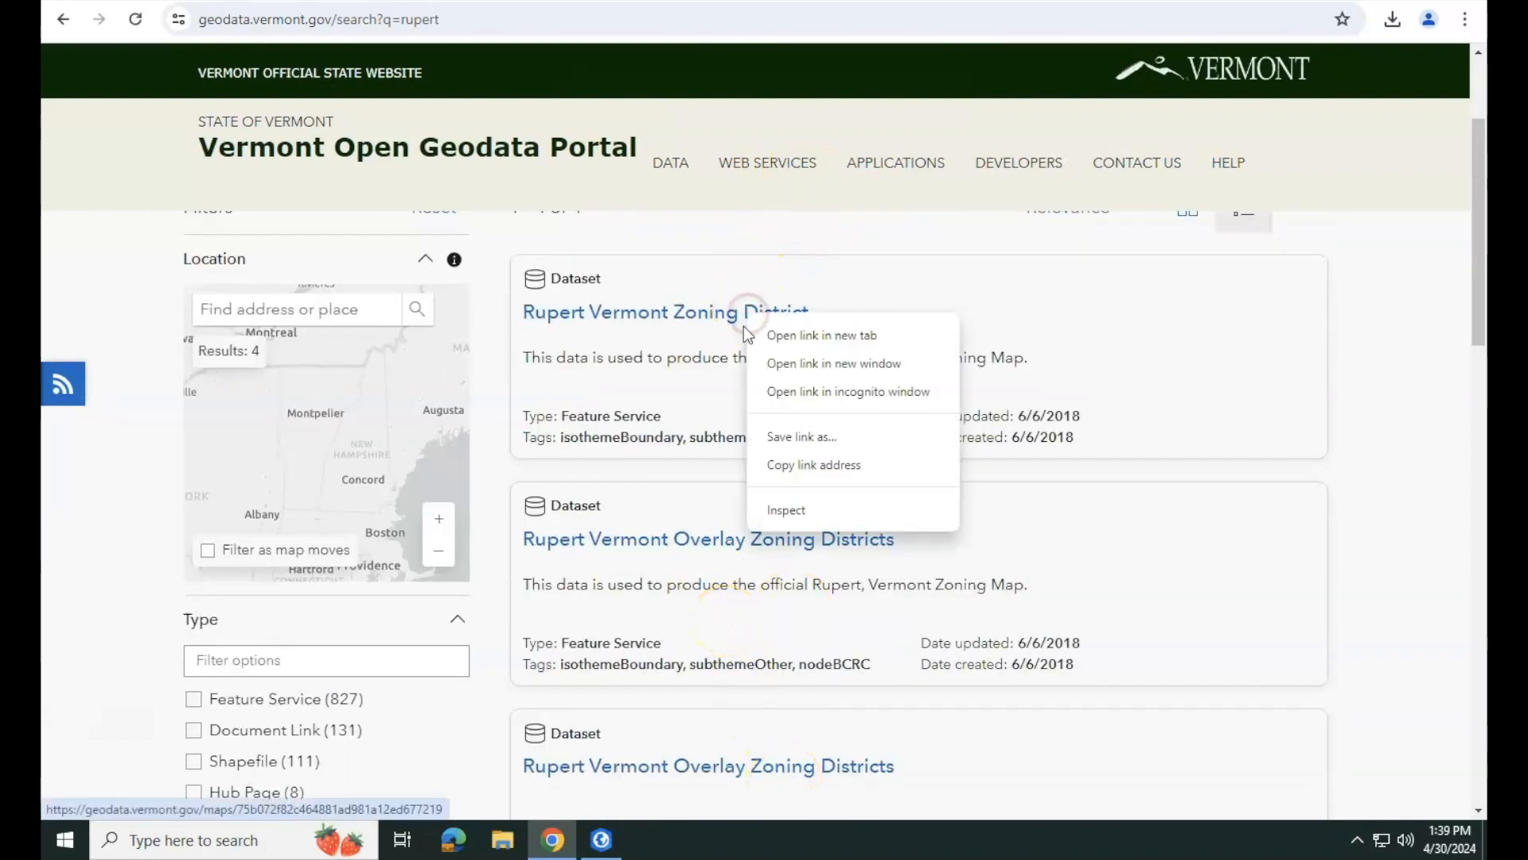
pyautogui.click(762, 335)
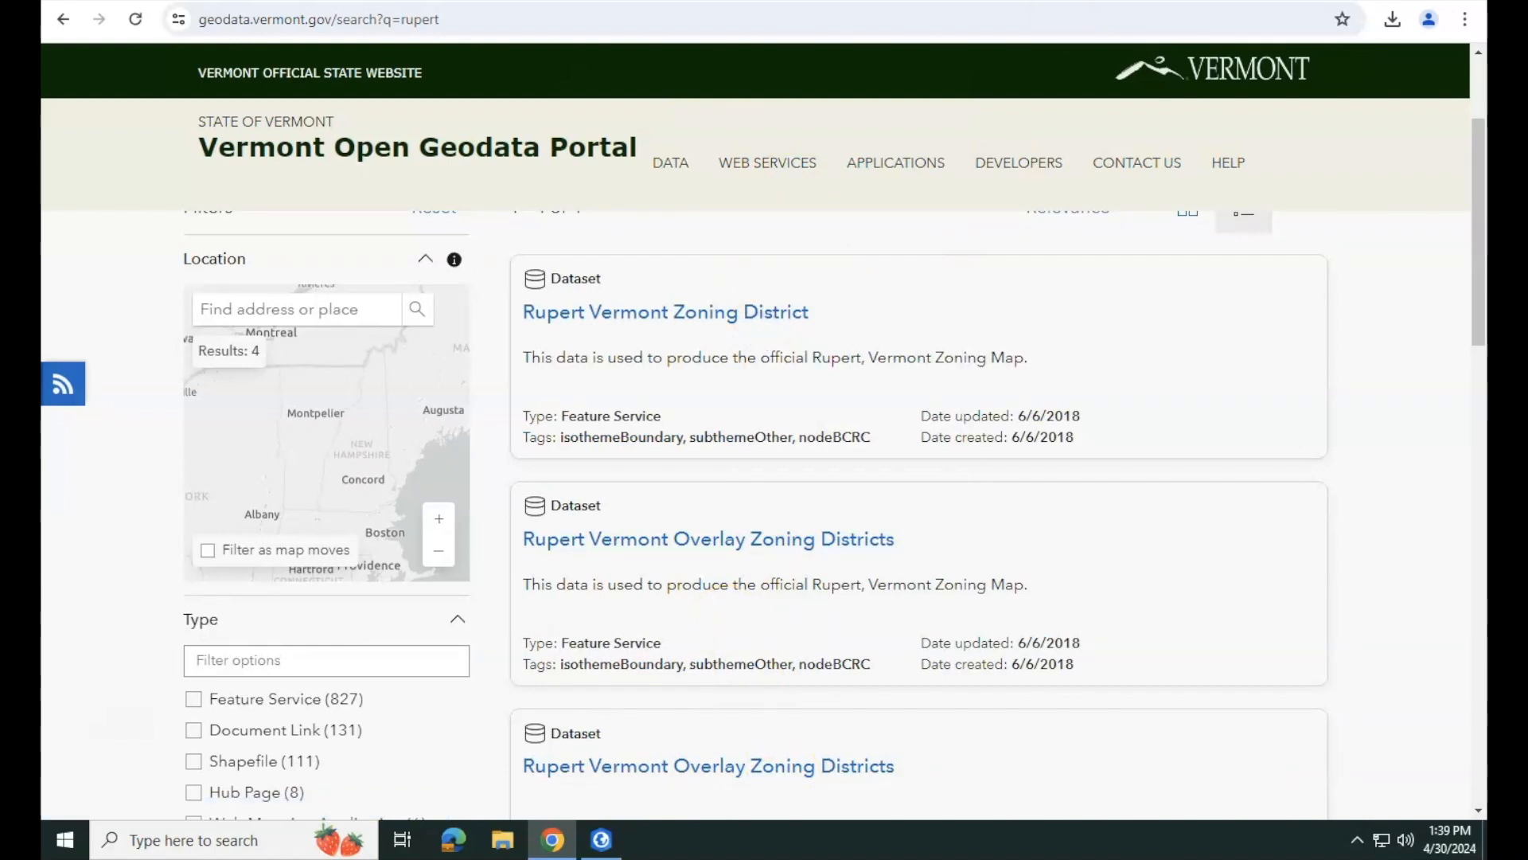
pyautogui.hotkey('ctrl', 'Tab')
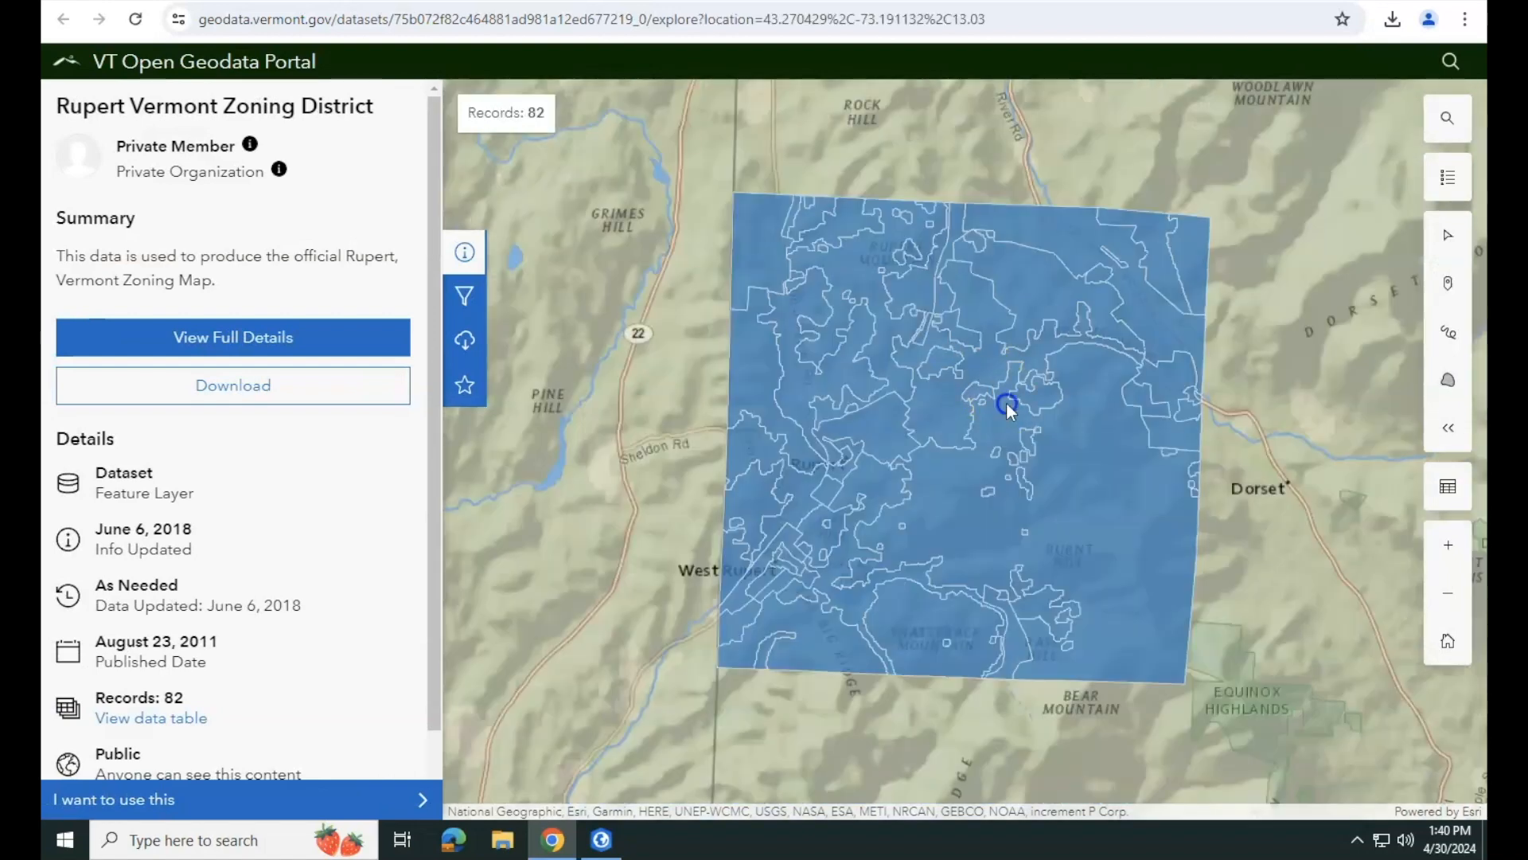
# - Return to the "rupert" search results and open the Rupert Vermont Overlay Zoning Districts dataset in its own browser tab
pyautogui.moveTo(1007, 403); pyautogui.dragTo(890, 358)
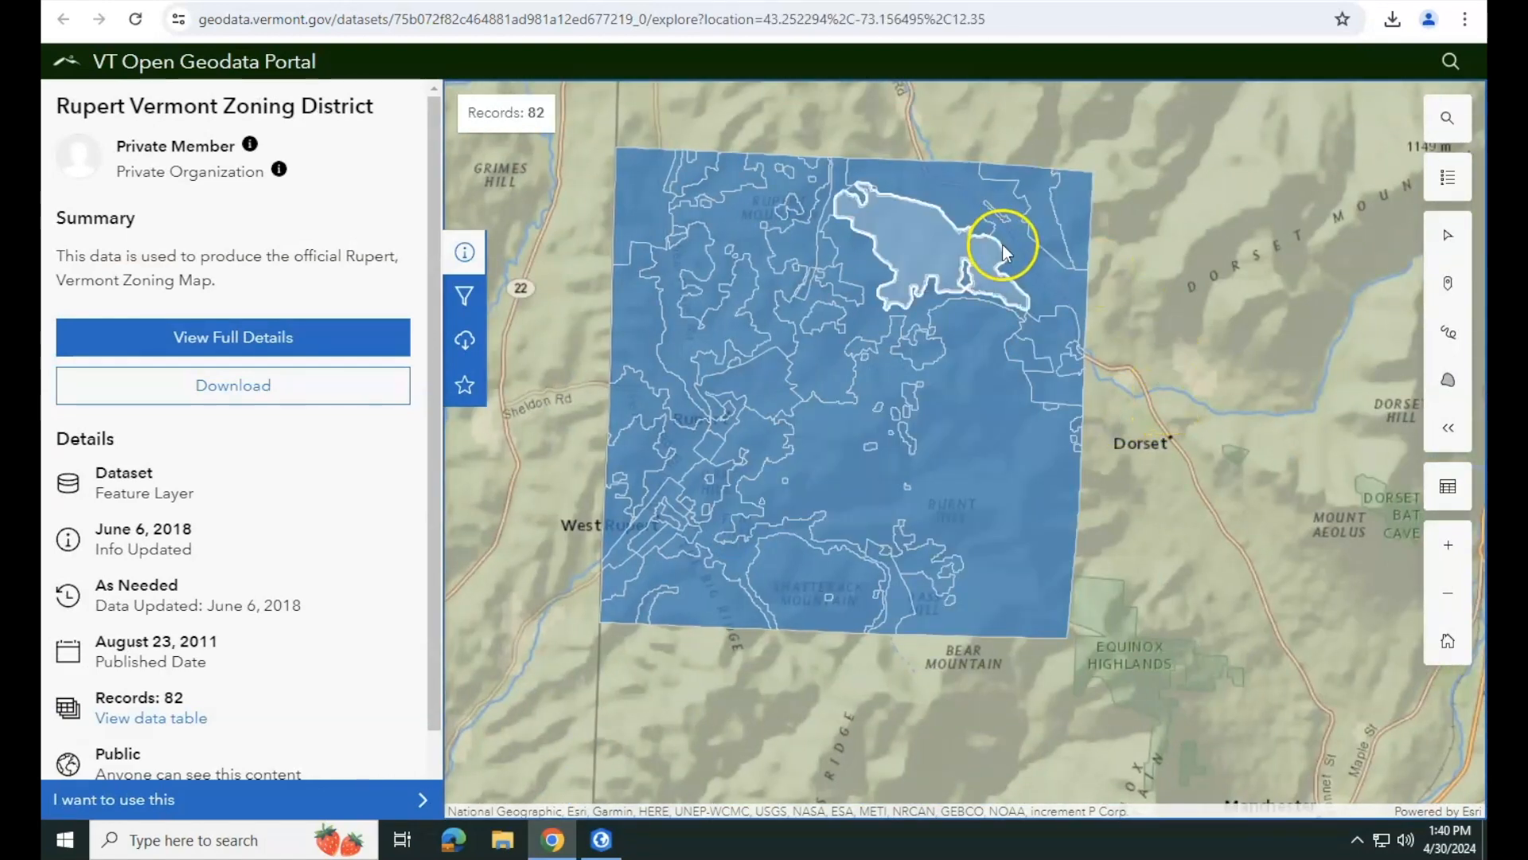
pyautogui.click(929, 1)
pyautogui.scroll(-3, 865, 519)
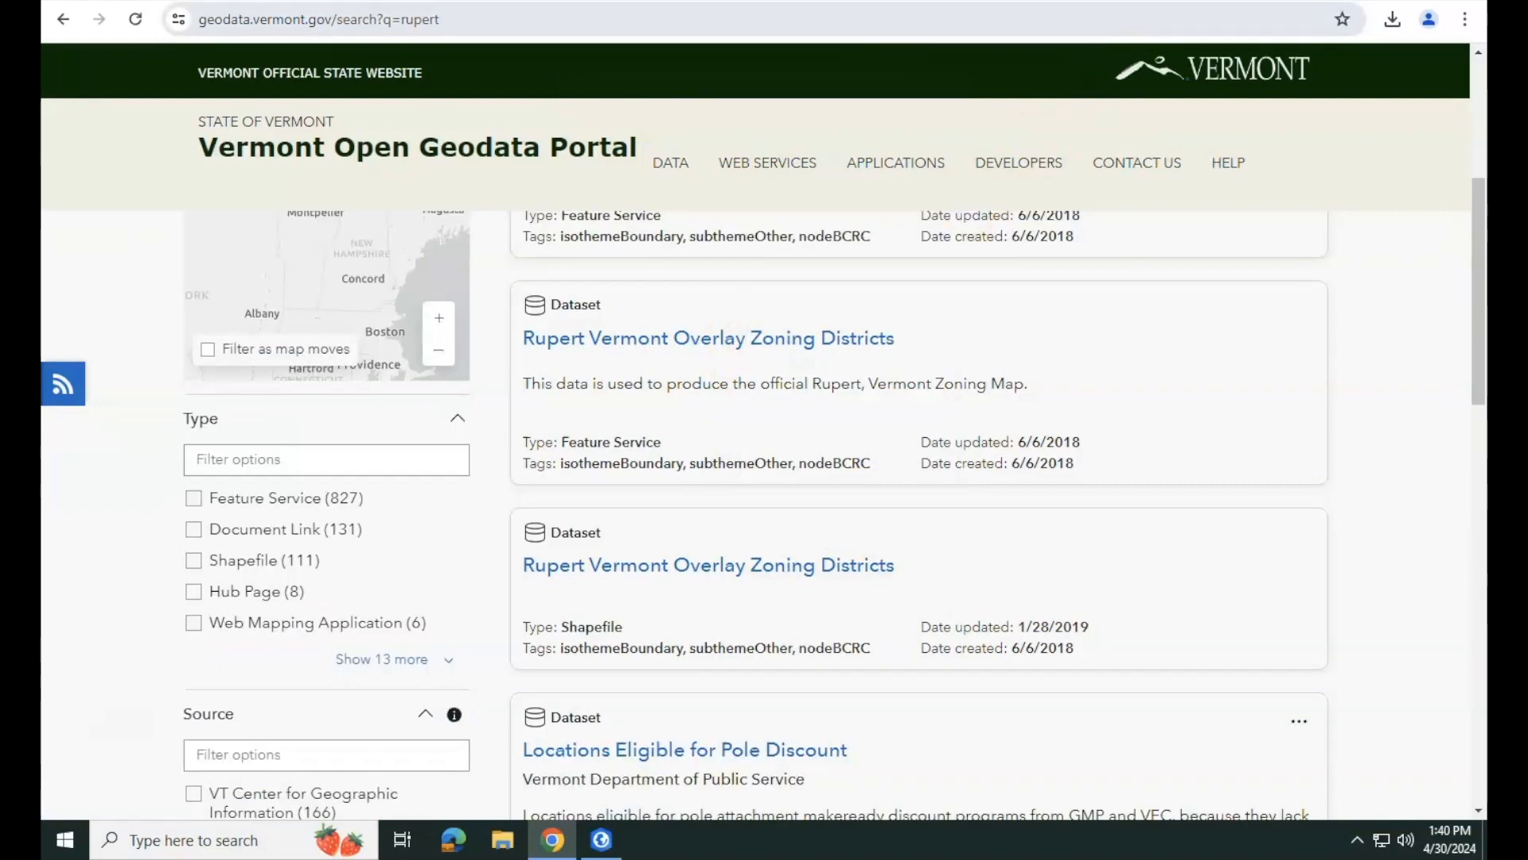
pyautogui.click(865, 561)
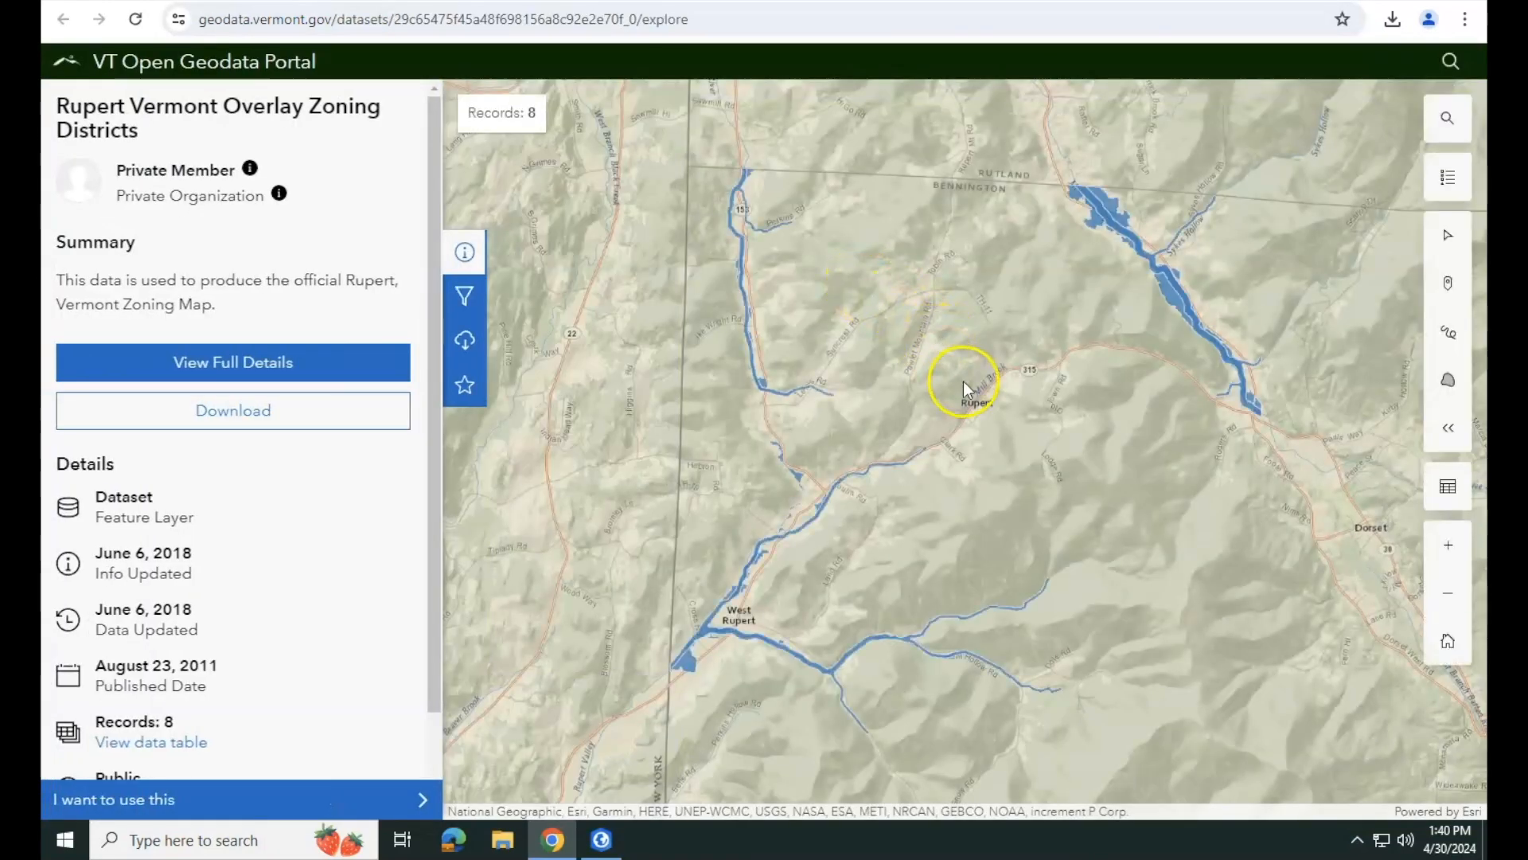
# - Examine the overlay districts on the map and in the dataset's attribute table, and close the table
pyautogui.moveTo(963, 380)
pyautogui.mouseDown()
pyautogui.moveTo(996, 392)
pyautogui.moveTo(928, 297)
pyautogui.moveTo(960, 379)
pyautogui.mouseUp()
pyautogui.scroll(1, 1484, 428)
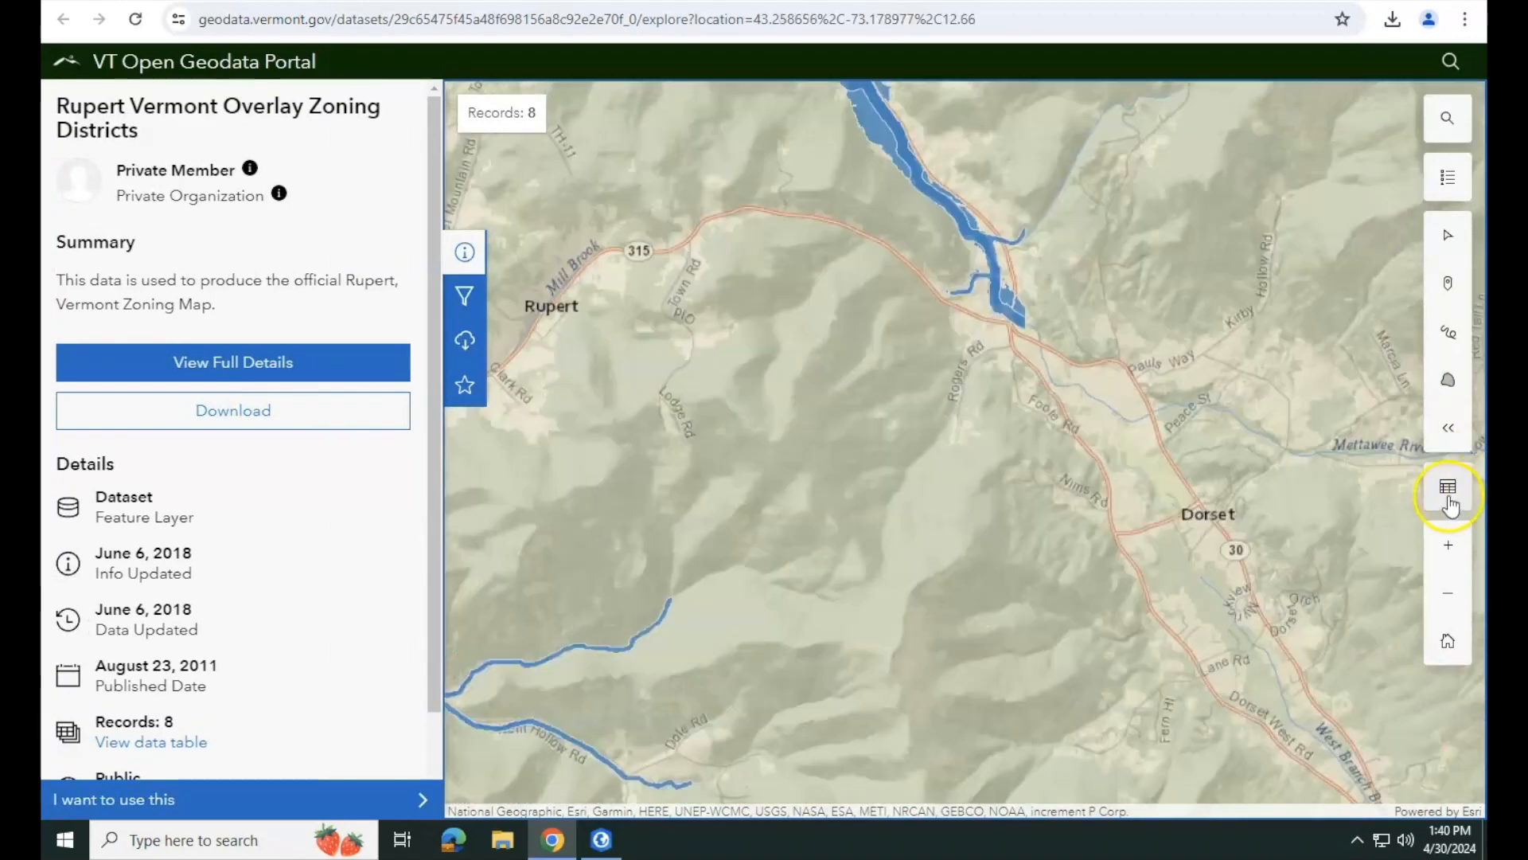
pyautogui.scroll(-1, 944, 429)
pyautogui.moveTo(1091, 471); pyautogui.dragTo(1144, 484)
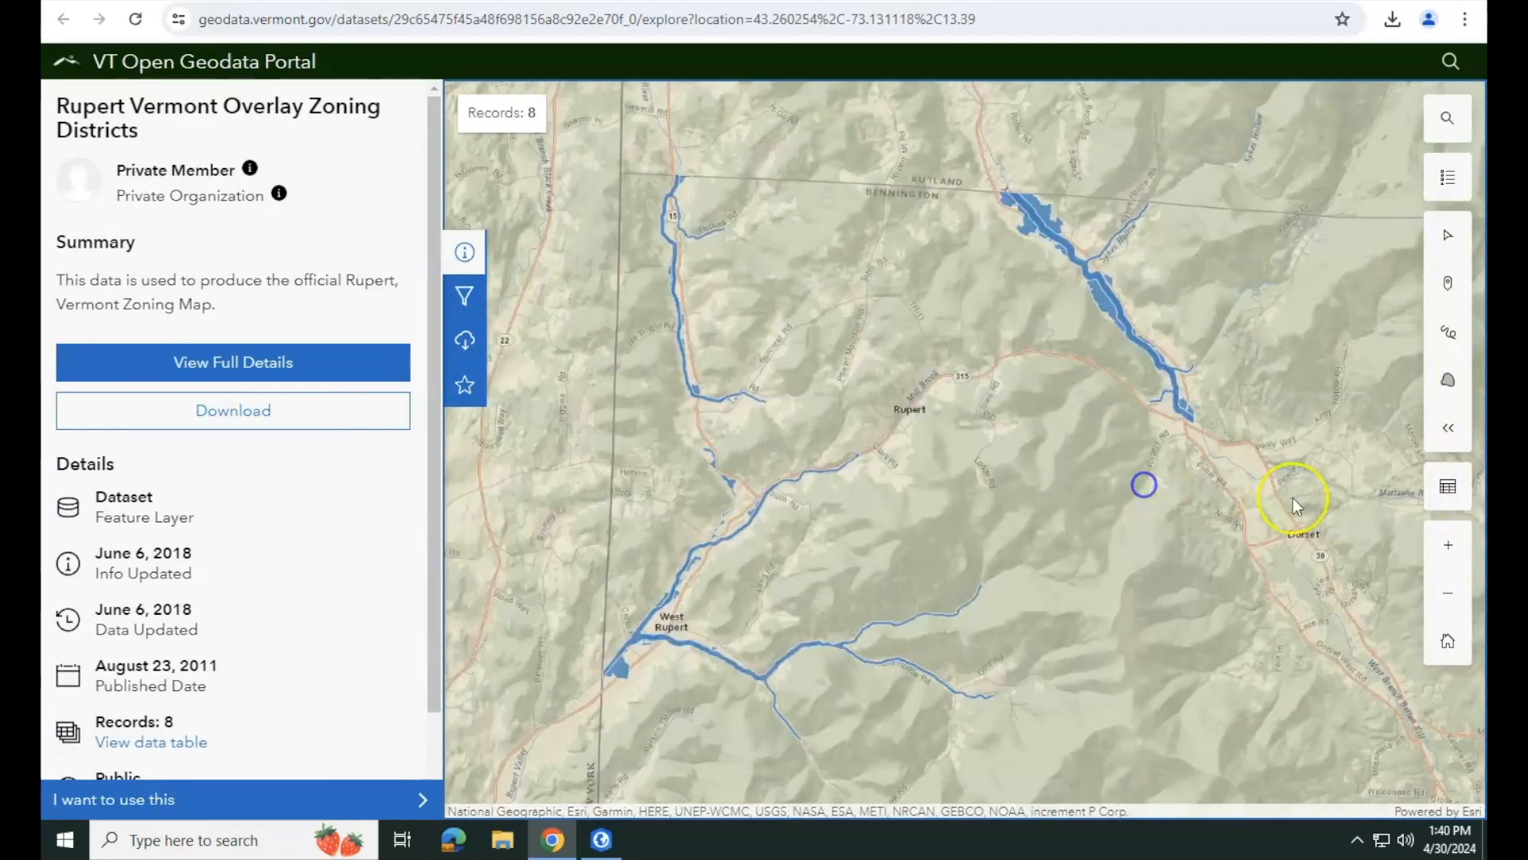
pyautogui.click(1436, 497)
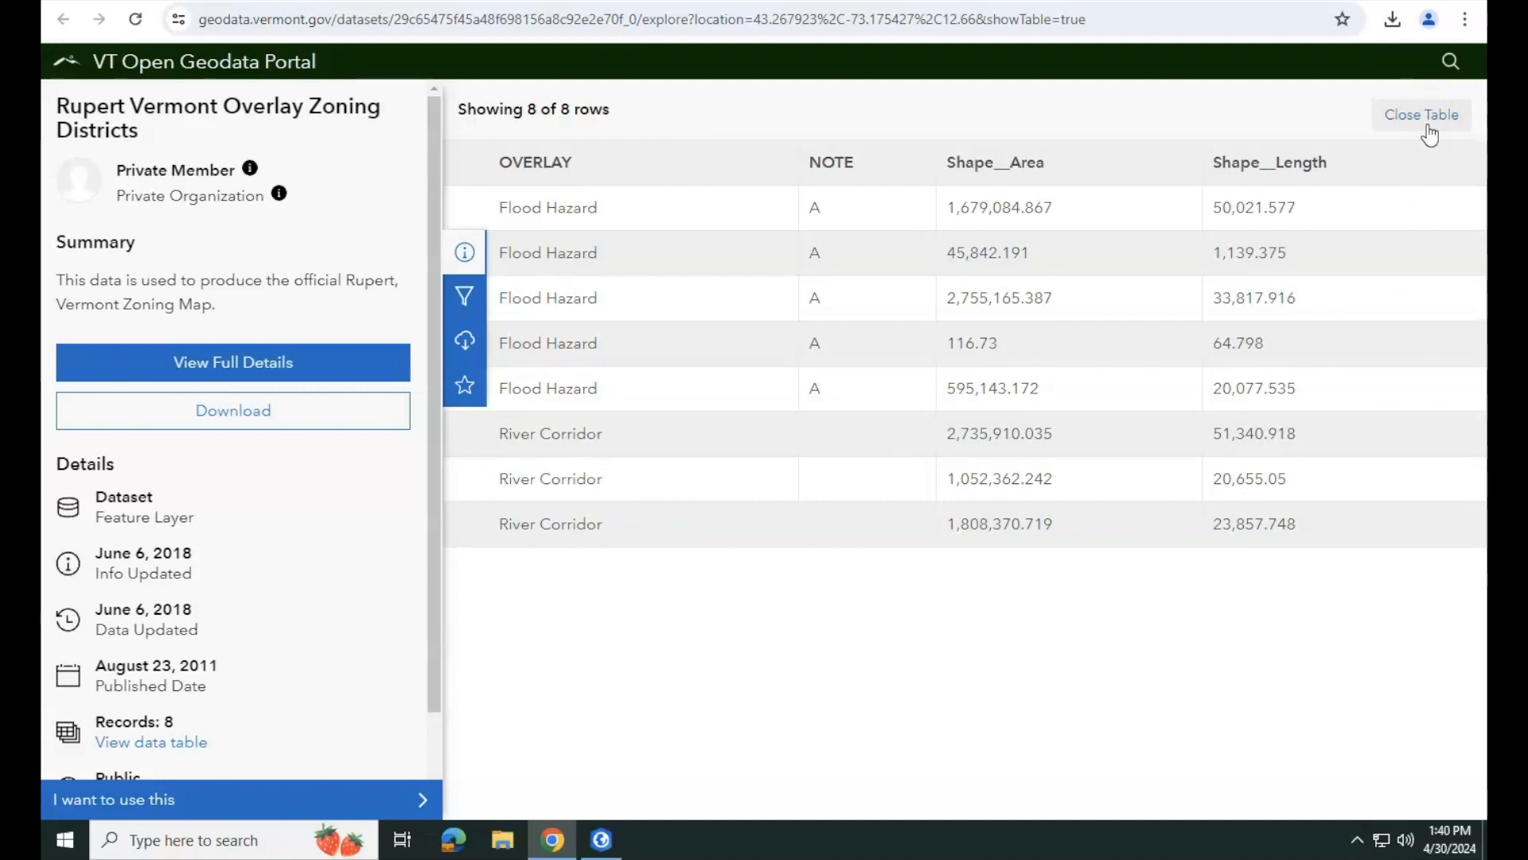
pyautogui.click(1427, 128)
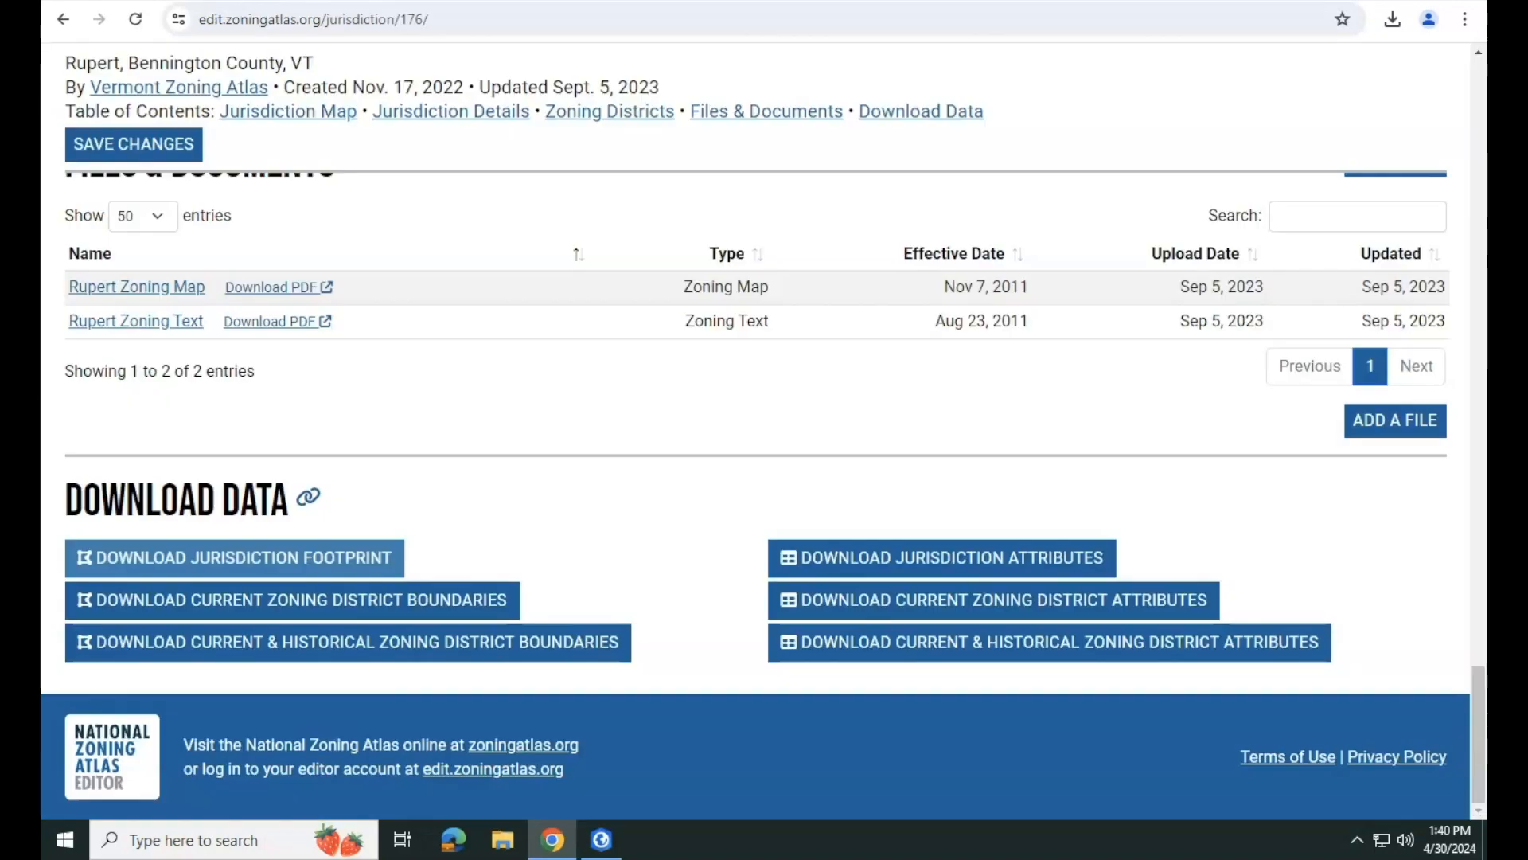
# - Switch to the Zoning Atlas editor tab and review Rupert's list of current zoning districts against the portal datasets
pyautogui.click(480, 441)
pyautogui.scroll(8, 479, 441)
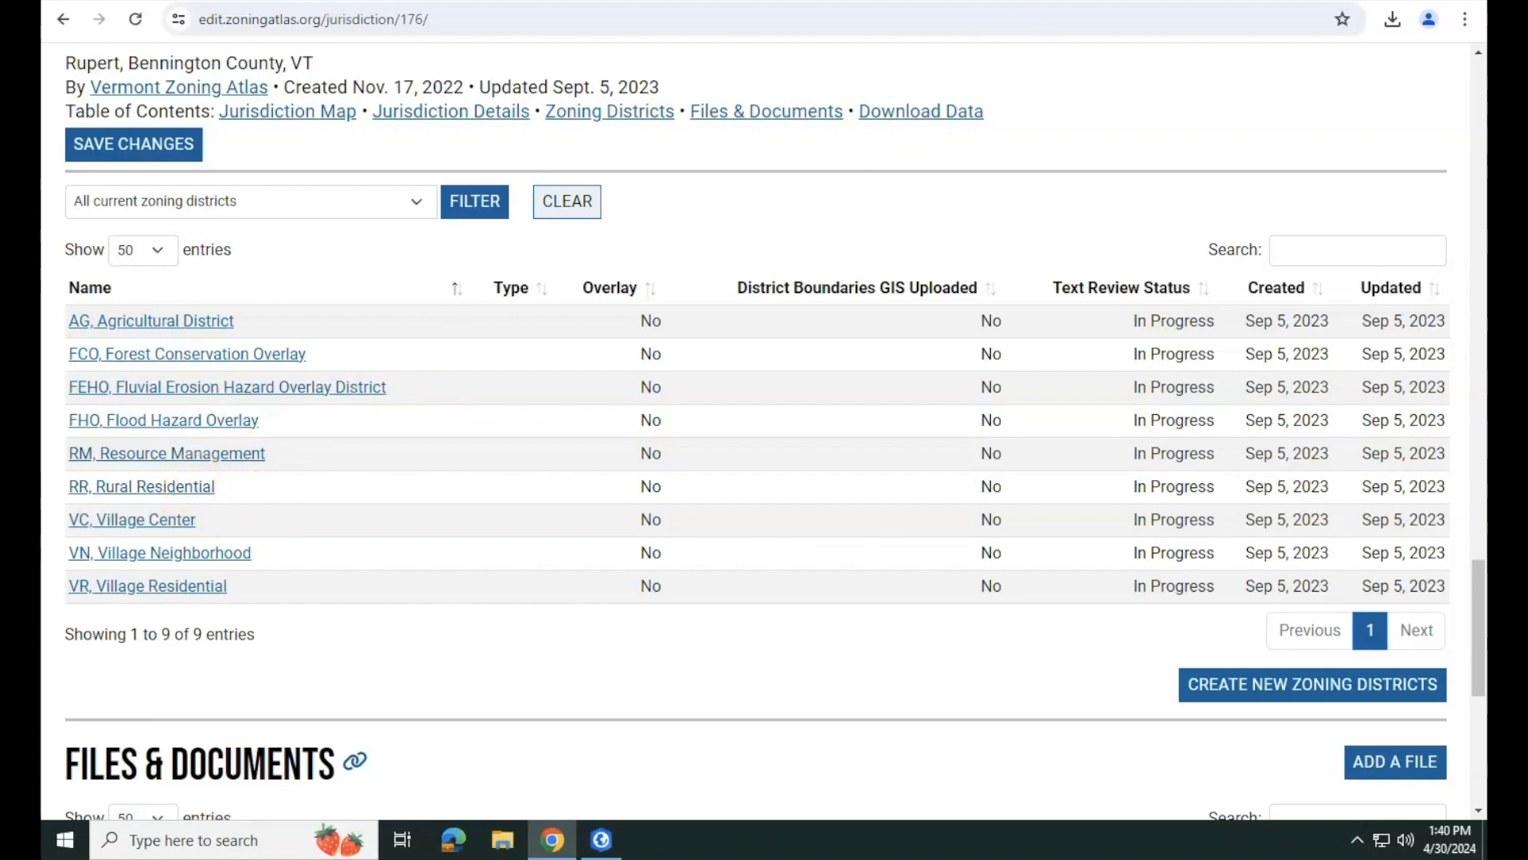
pyautogui.hotkey('ctrl', 'Tab')
pyautogui.hotkey('ctrl', 'Tab')
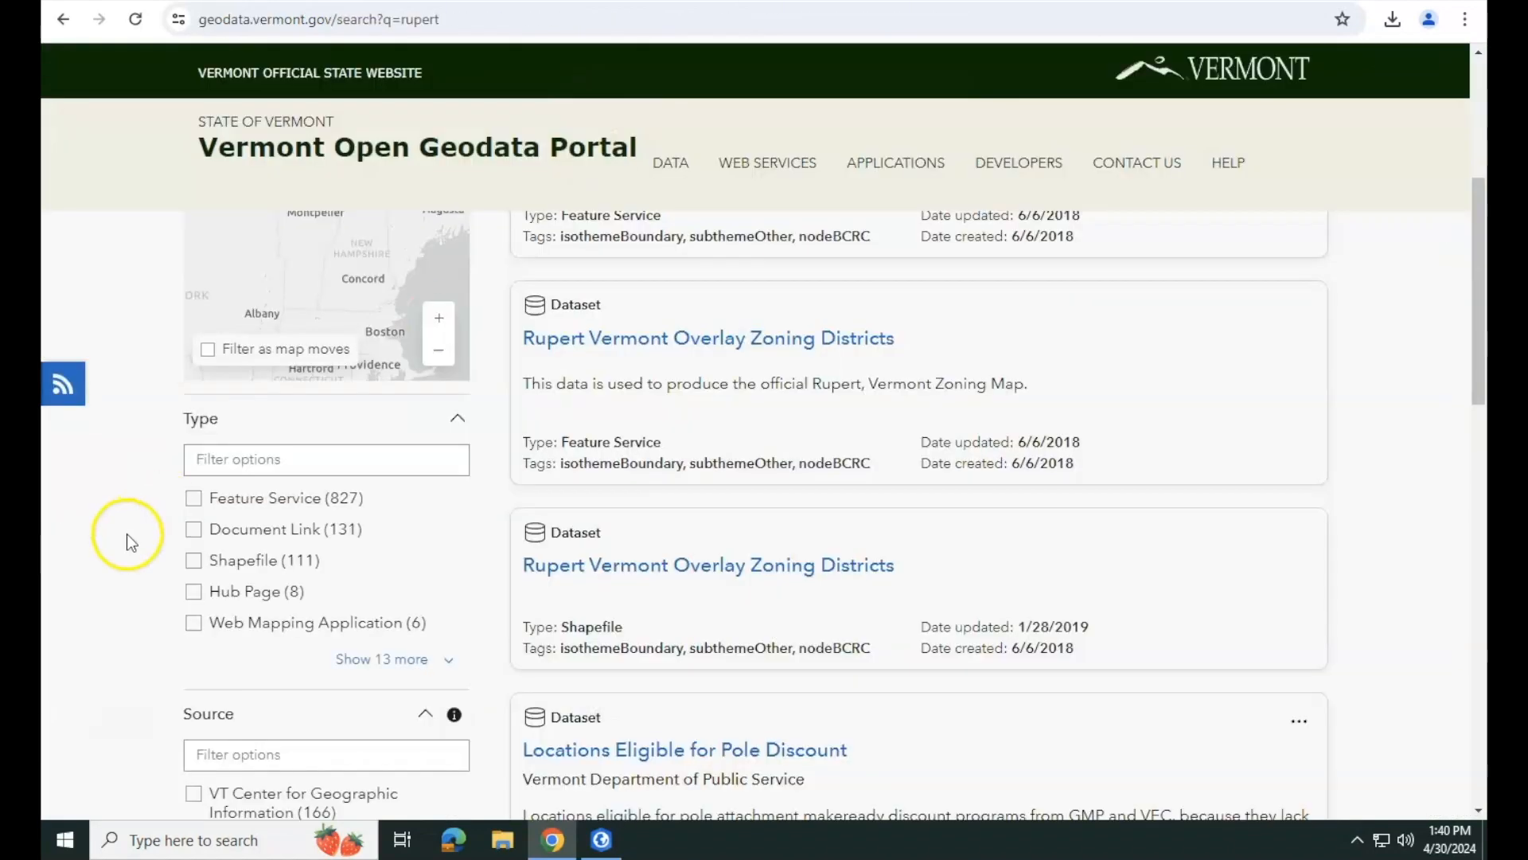
pyautogui.hotkey('ctrl', 'Tab')
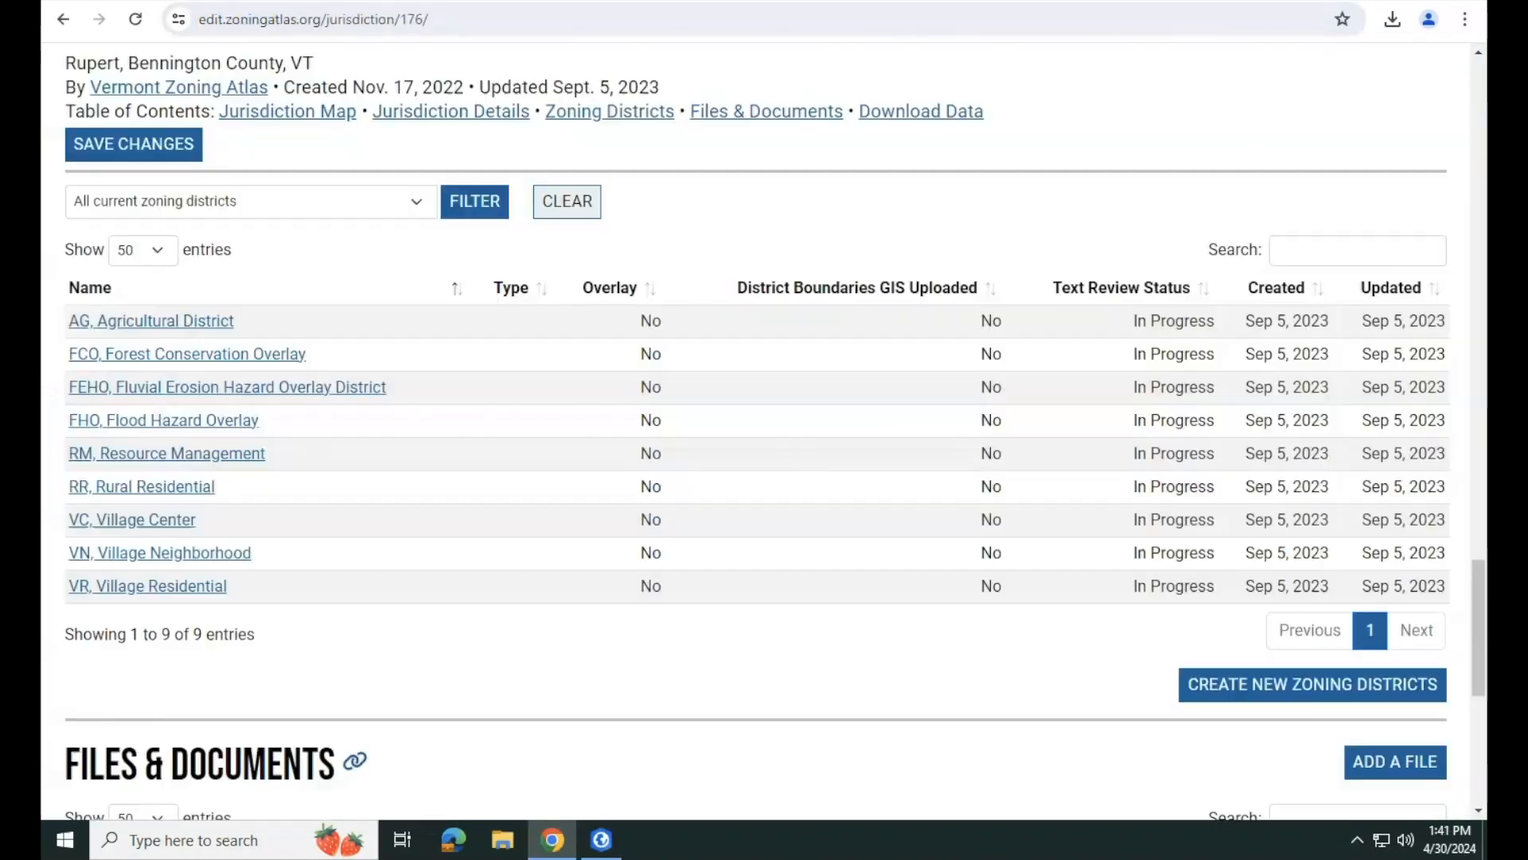
# - Copy the URL in the Link to Zoning Map field of Rupert's jurisdiction details
pyautogui.scroll(-5, 192, 437)
pyautogui.scroll(15, 193, 436)
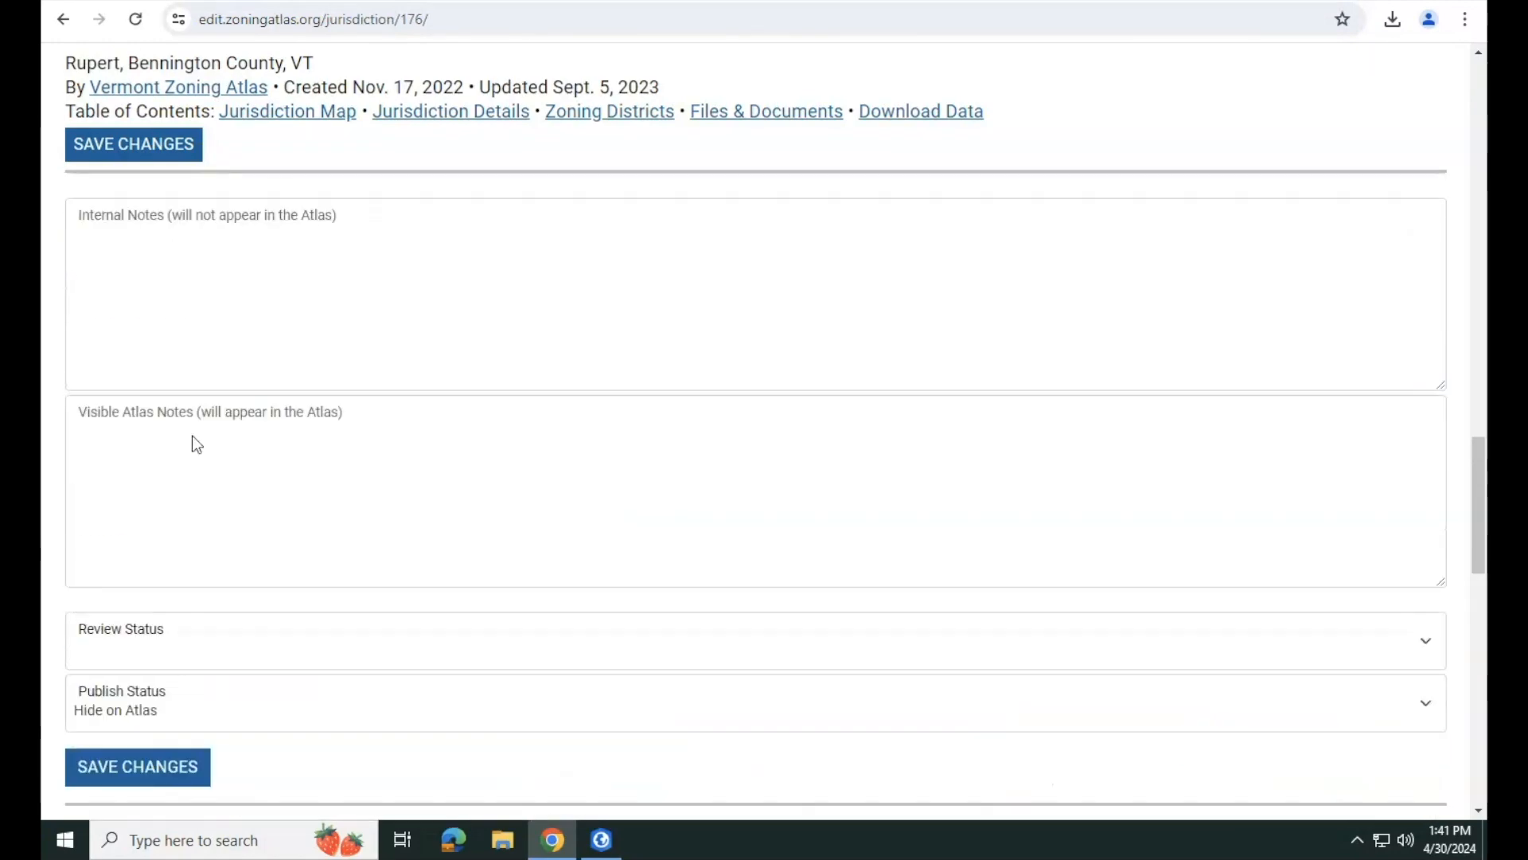
pyautogui.scroll(3, 192, 436)
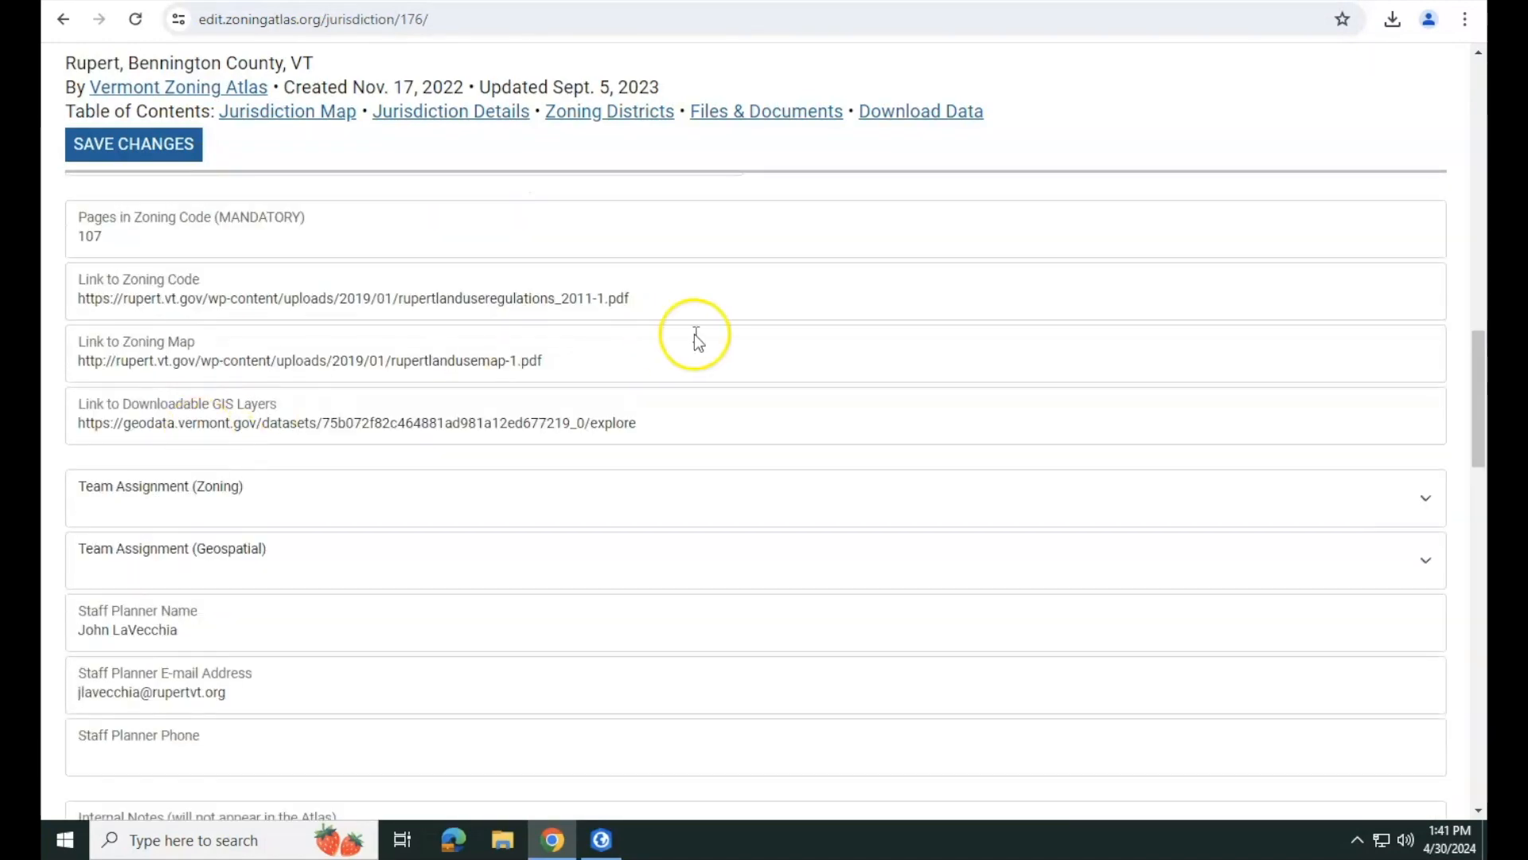
pyautogui.click(400, 360)
pyautogui.hotkey('ctrl', 'a')
pyautogui.hotkey('ctrl', 'c')
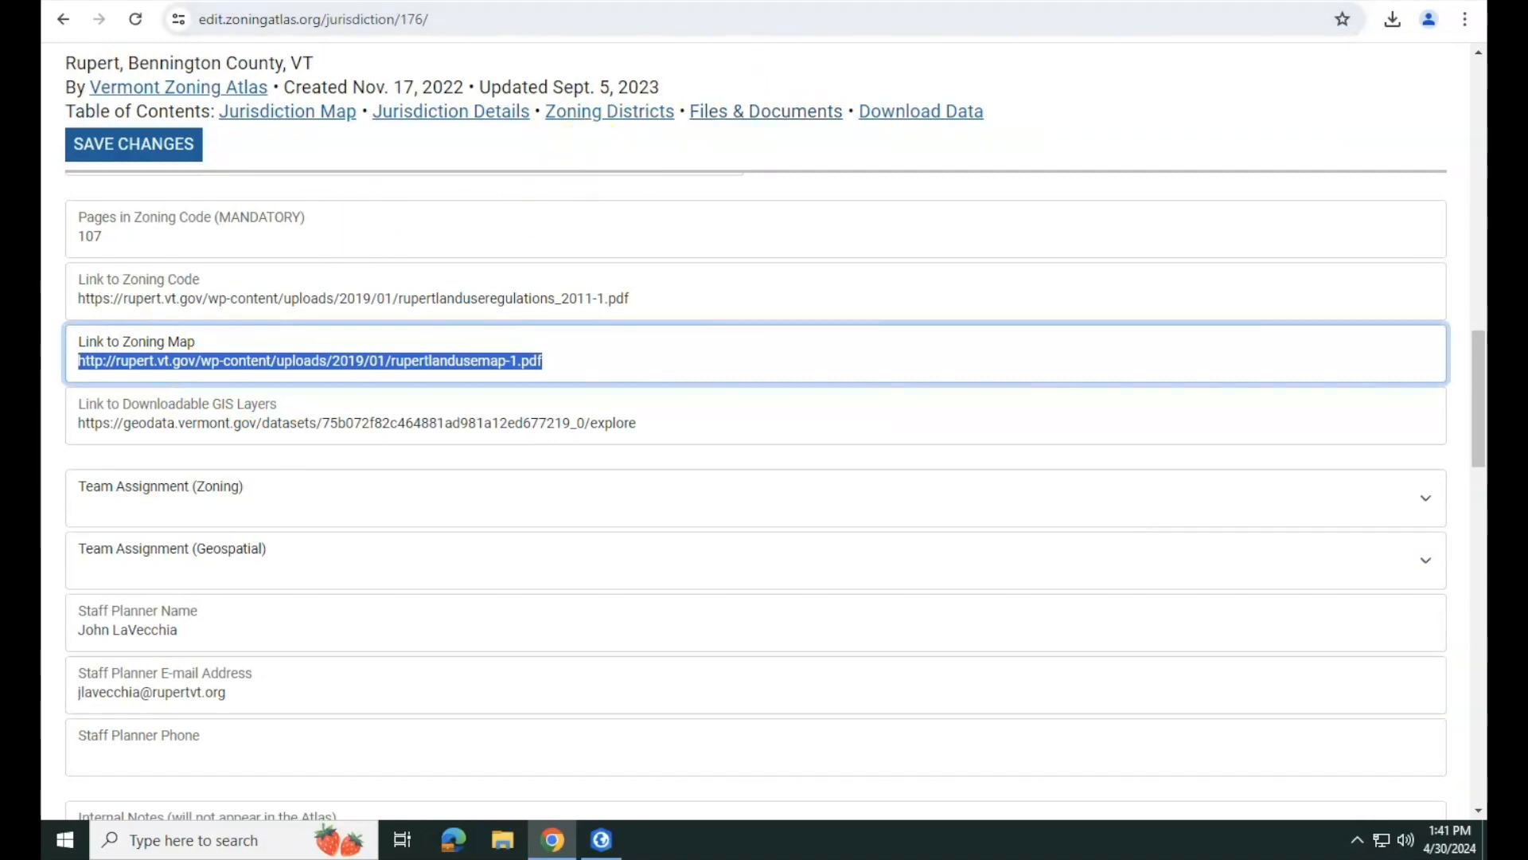
# - Open the copied zoning map link in a new browser tab and look over the Town of Rupert Land Use Plan
pyautogui.hotkey('ctrl', 't')
pyautogui.click(1233, 14)
pyautogui.hotkey('ctrl', 'v')
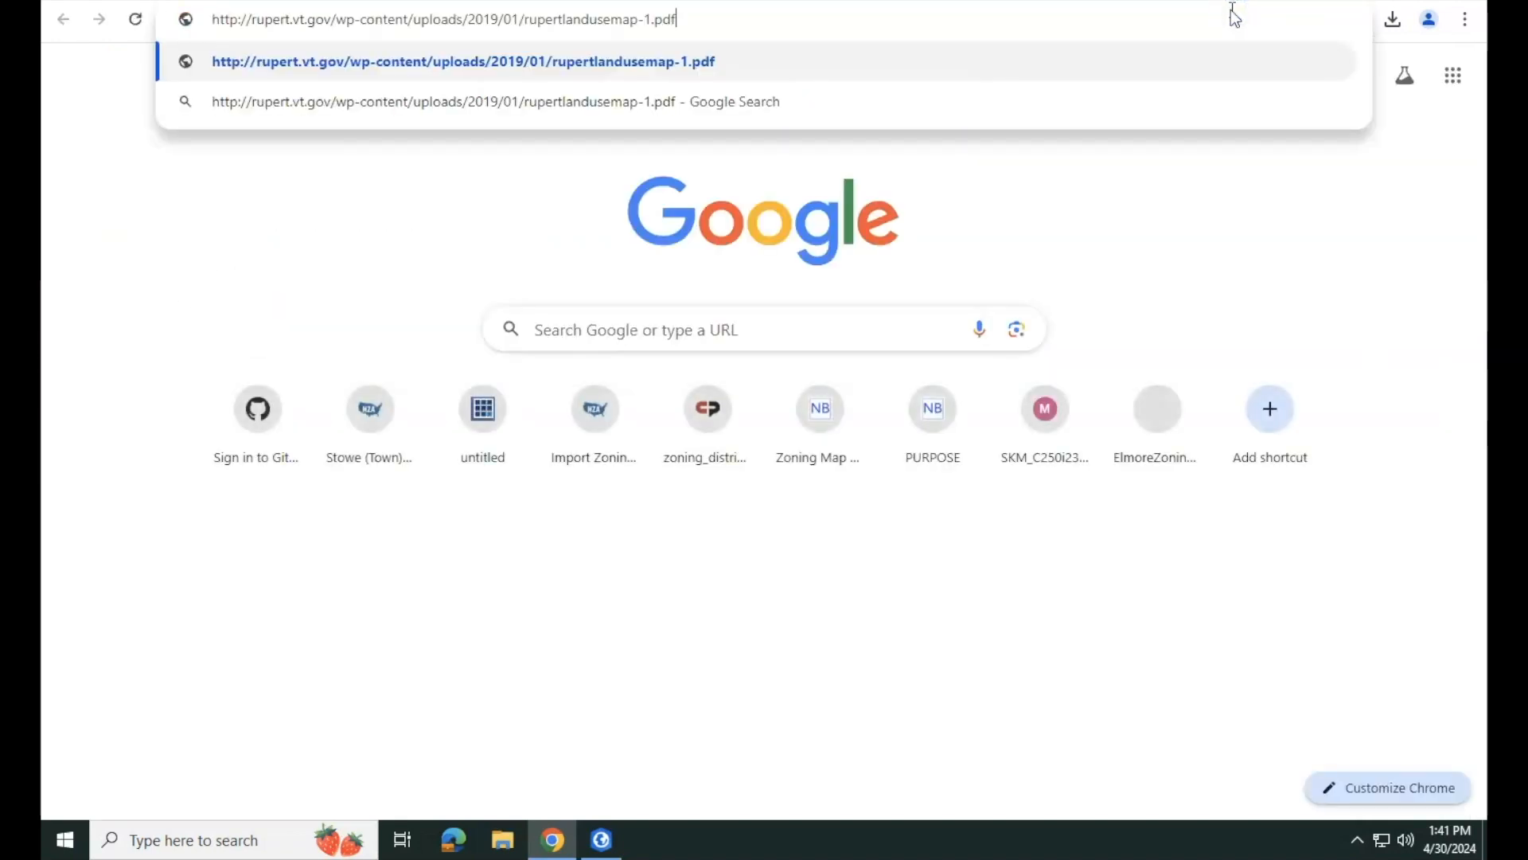
pyautogui.press('Return')
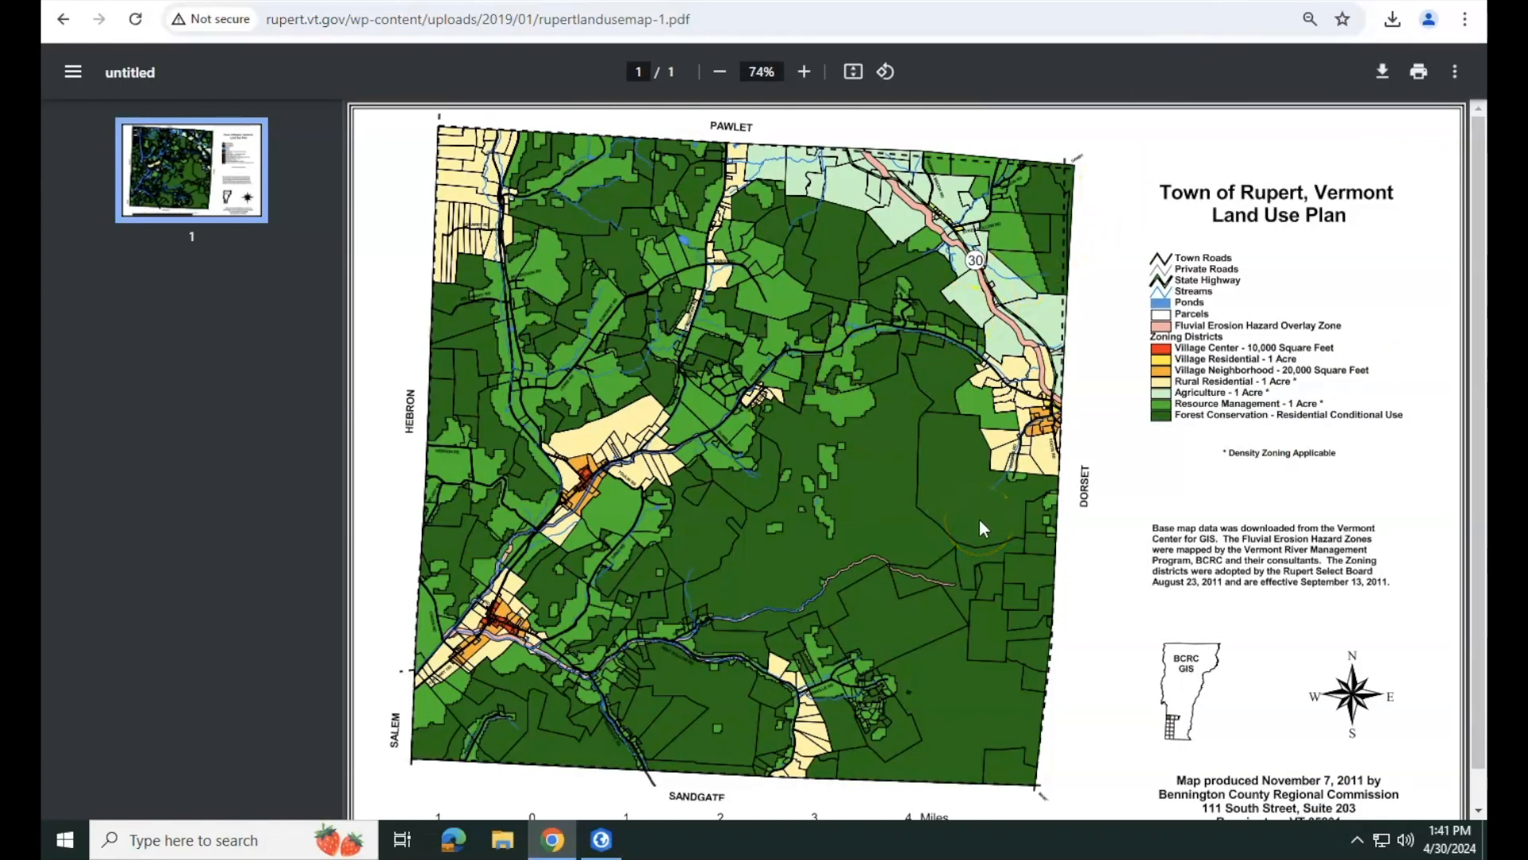
pyautogui.scroll(-1, 798, 546)
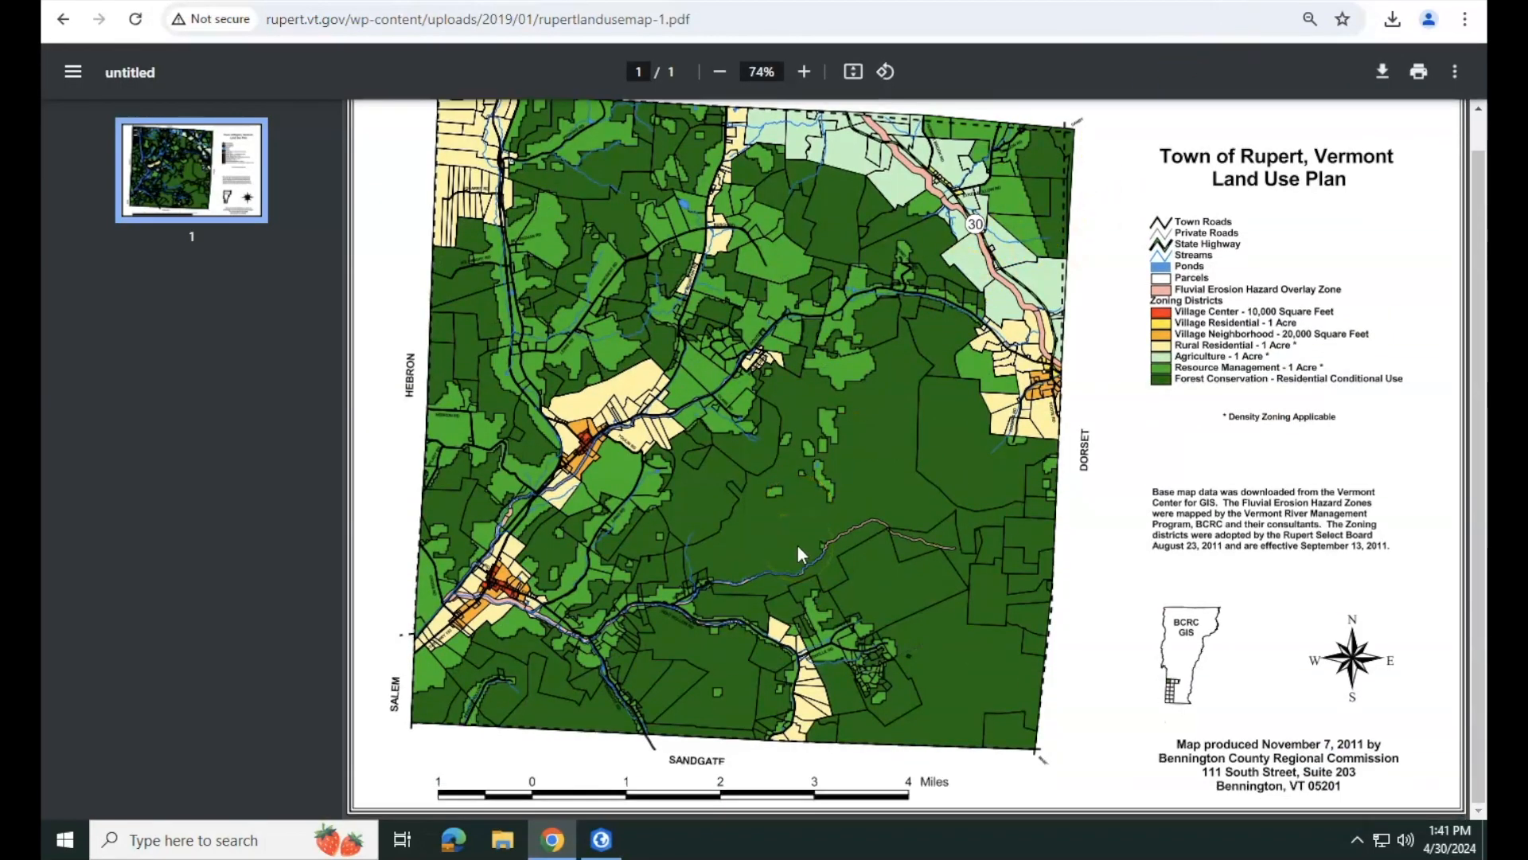
pyautogui.scroll(1, 801, 551)
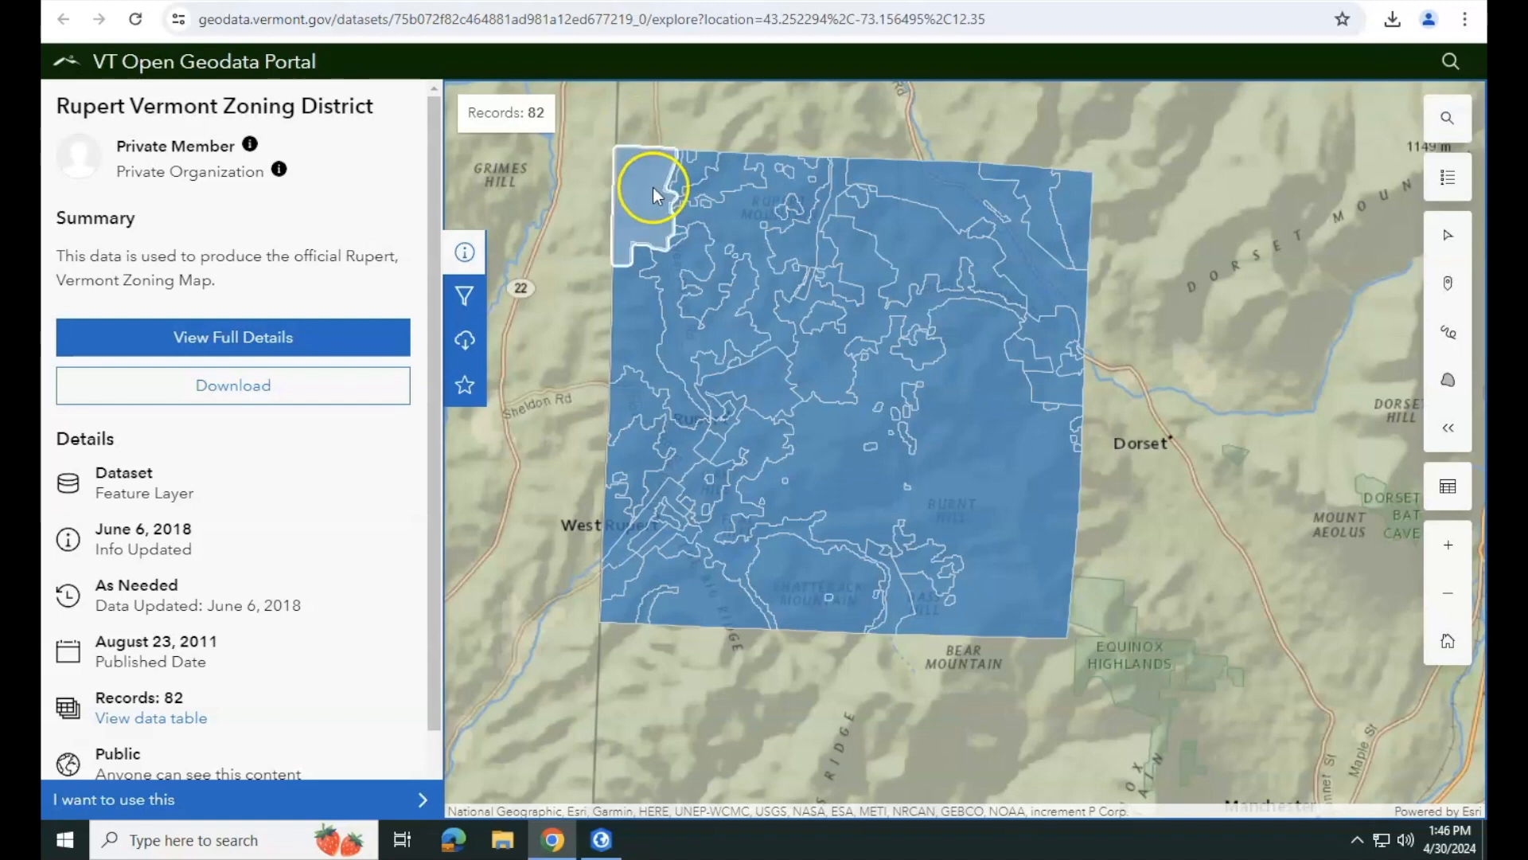
# - Compare the northwestern district polygons of the Rupert Vermont Zoning District dataset, including their attributes, with the official land use map
pyautogui.scroll(1, 652, 191)
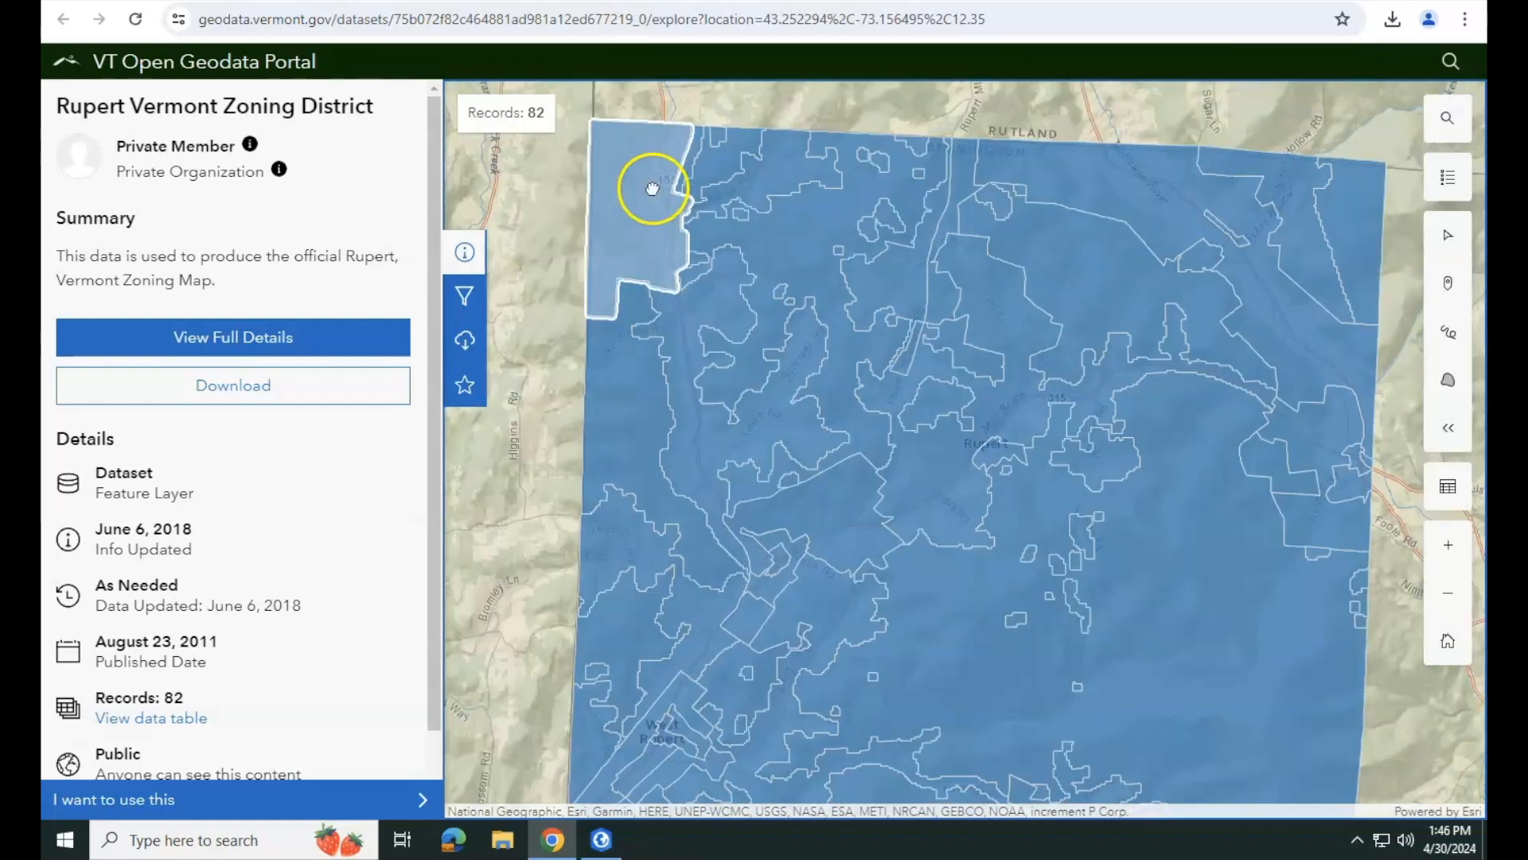
pyautogui.click(673, 315)
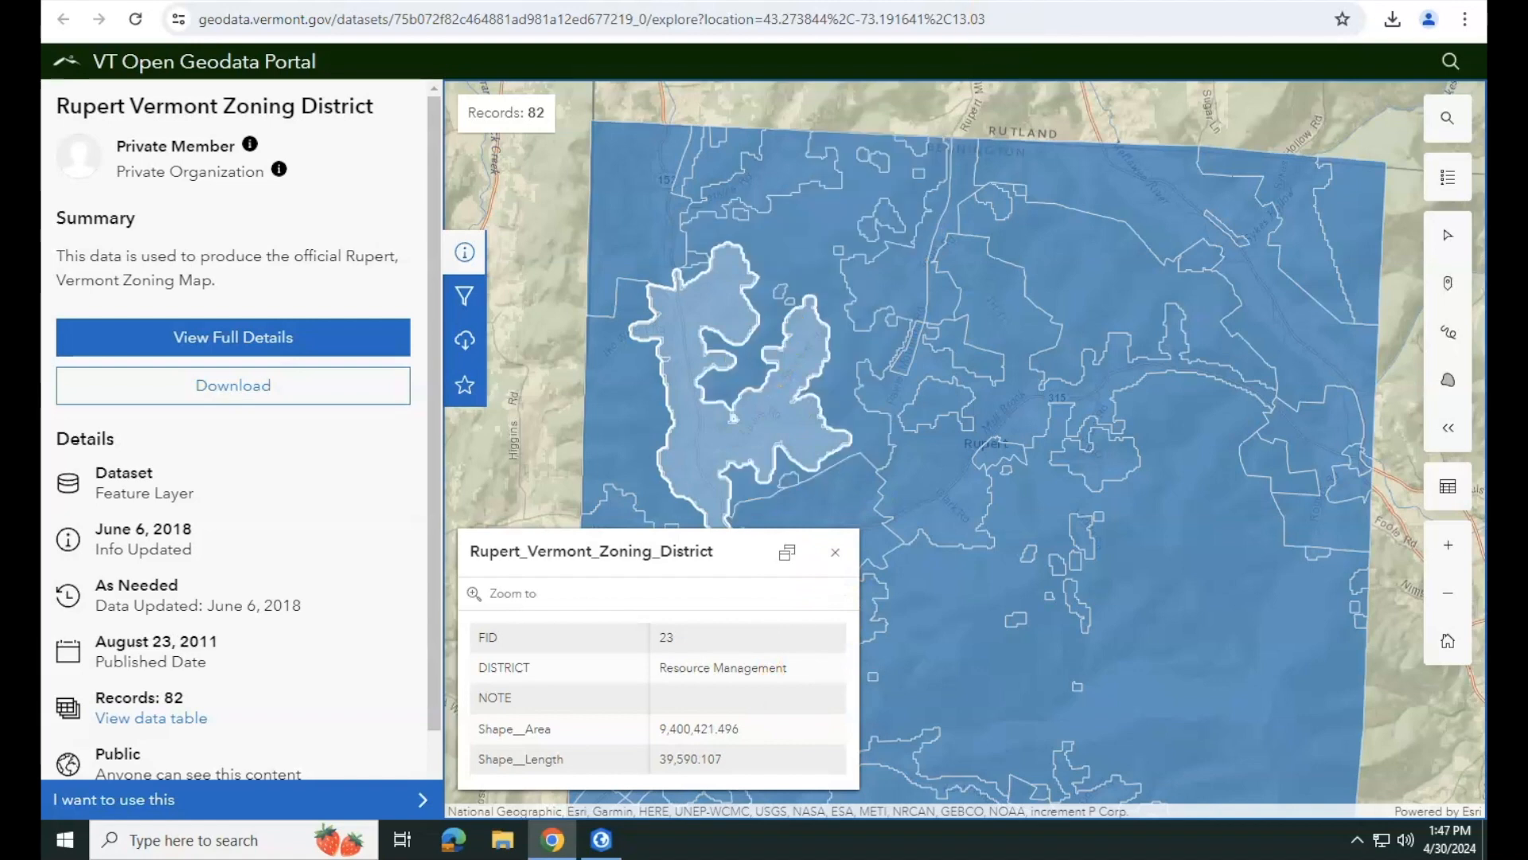
pyautogui.hotkey('ctrl', 'Tab')
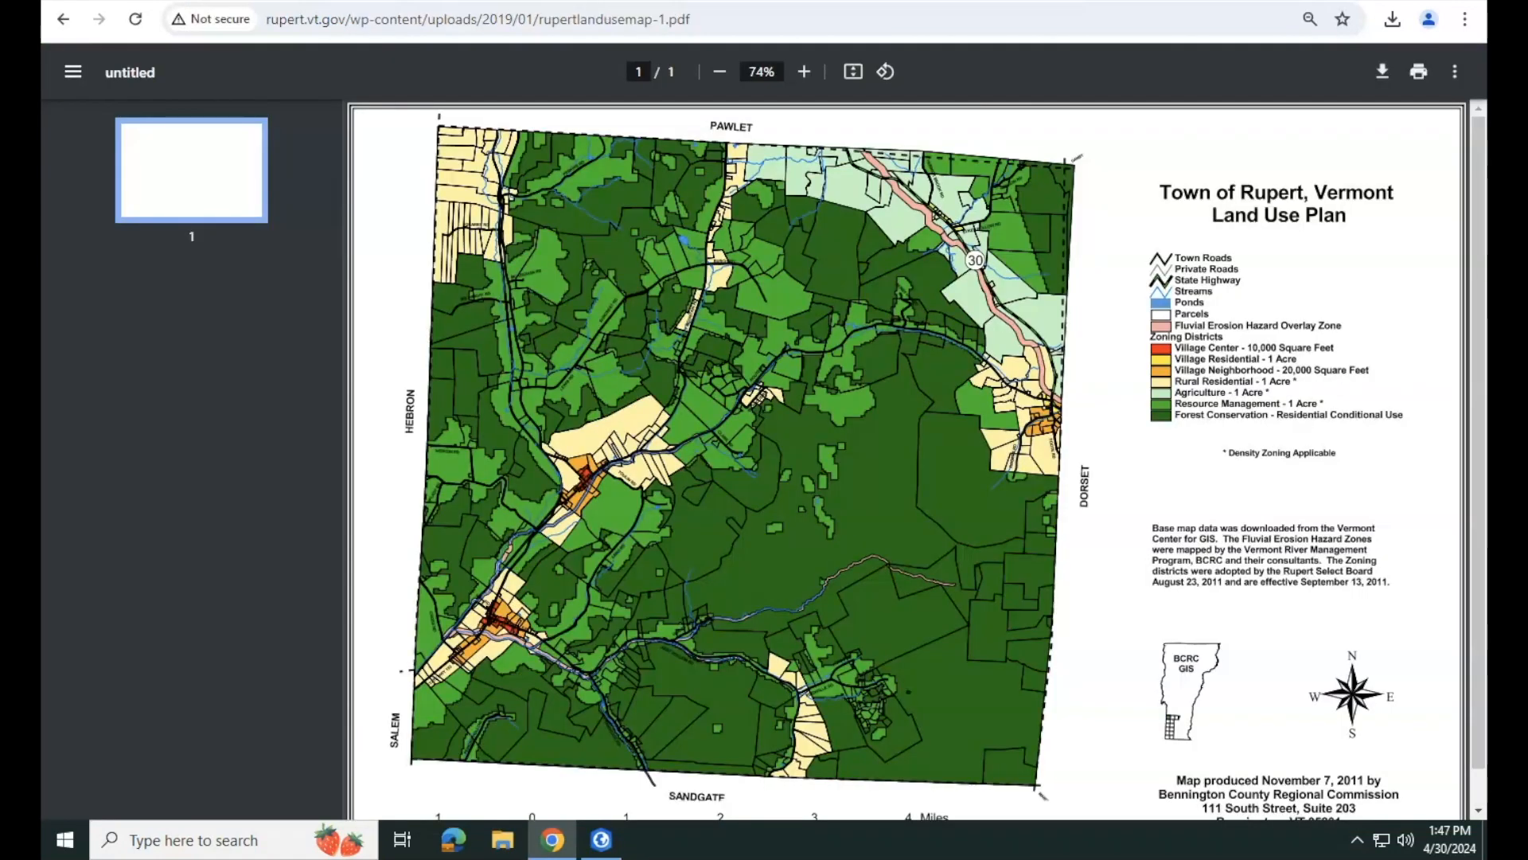
pyautogui.hotkey('ctrl', 'shift', 'Tab')
pyautogui.scroll(3, 668, 294)
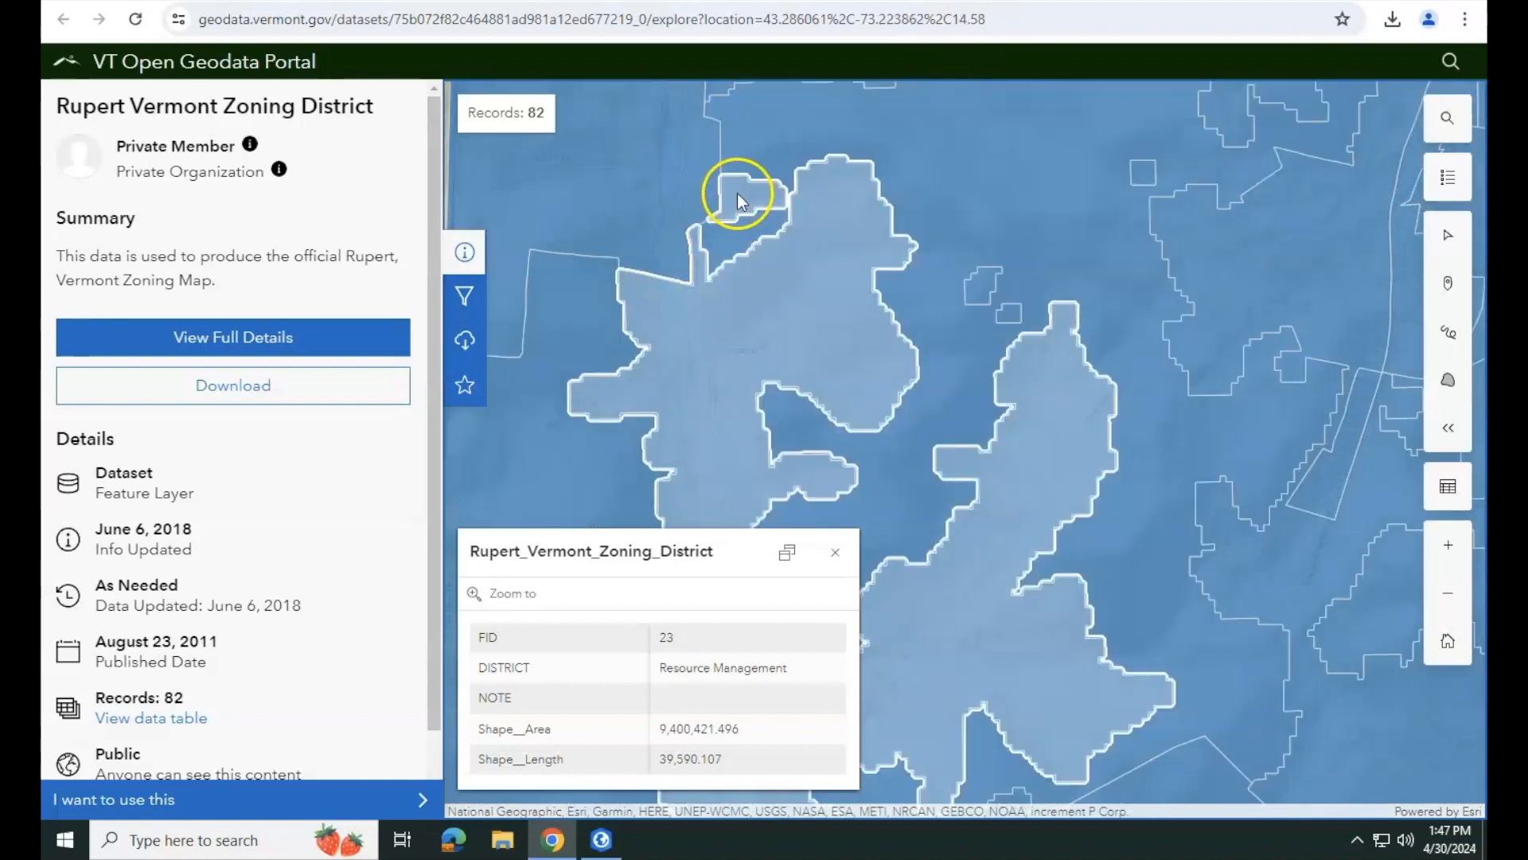
pyautogui.scroll(-1, 778, 287)
pyautogui.click(835, 551)
pyautogui.scroll(-2, 834, 546)
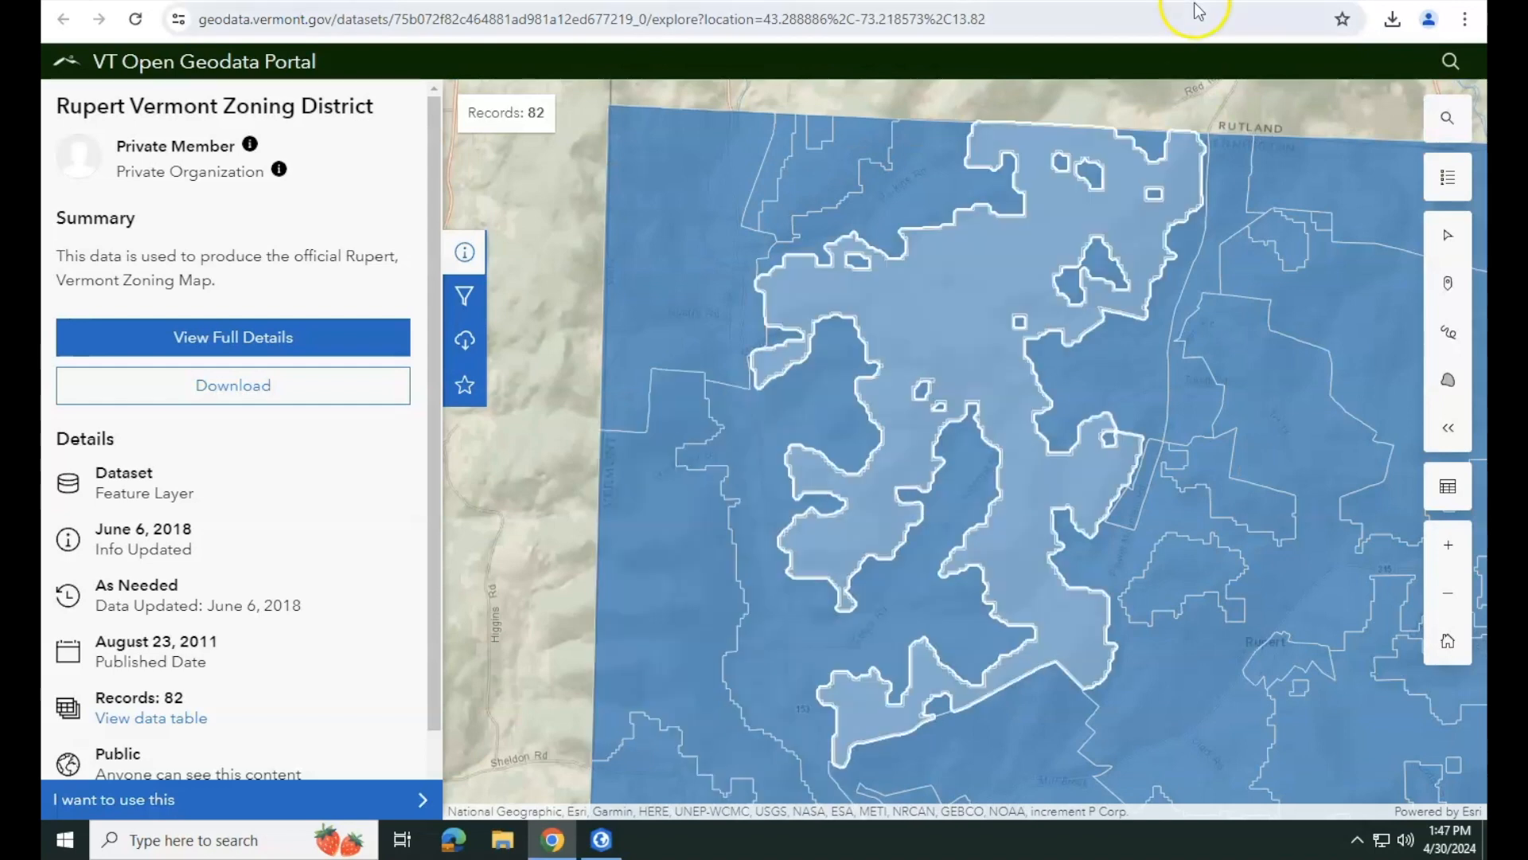
pyautogui.hotkey('ctrl', 'Tab')
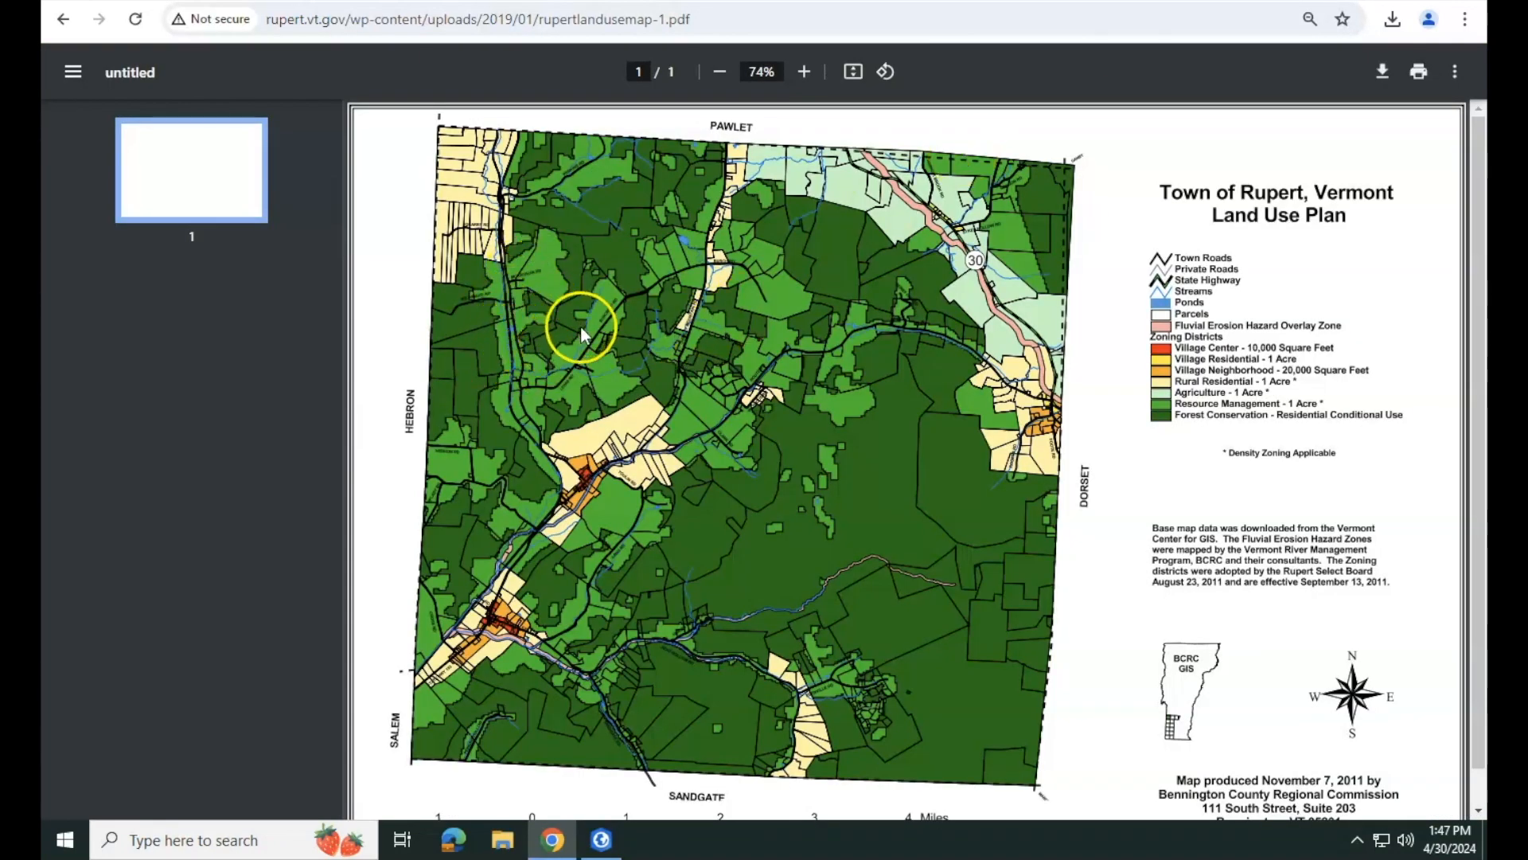
# - Inspect the district attributes of polygons along Rupert's northern and eastern edges in the zoning dataset to check them against the official map
pyautogui.click(937, 2)
pyautogui.moveTo(1138, 369); pyautogui.dragTo(519, 402)
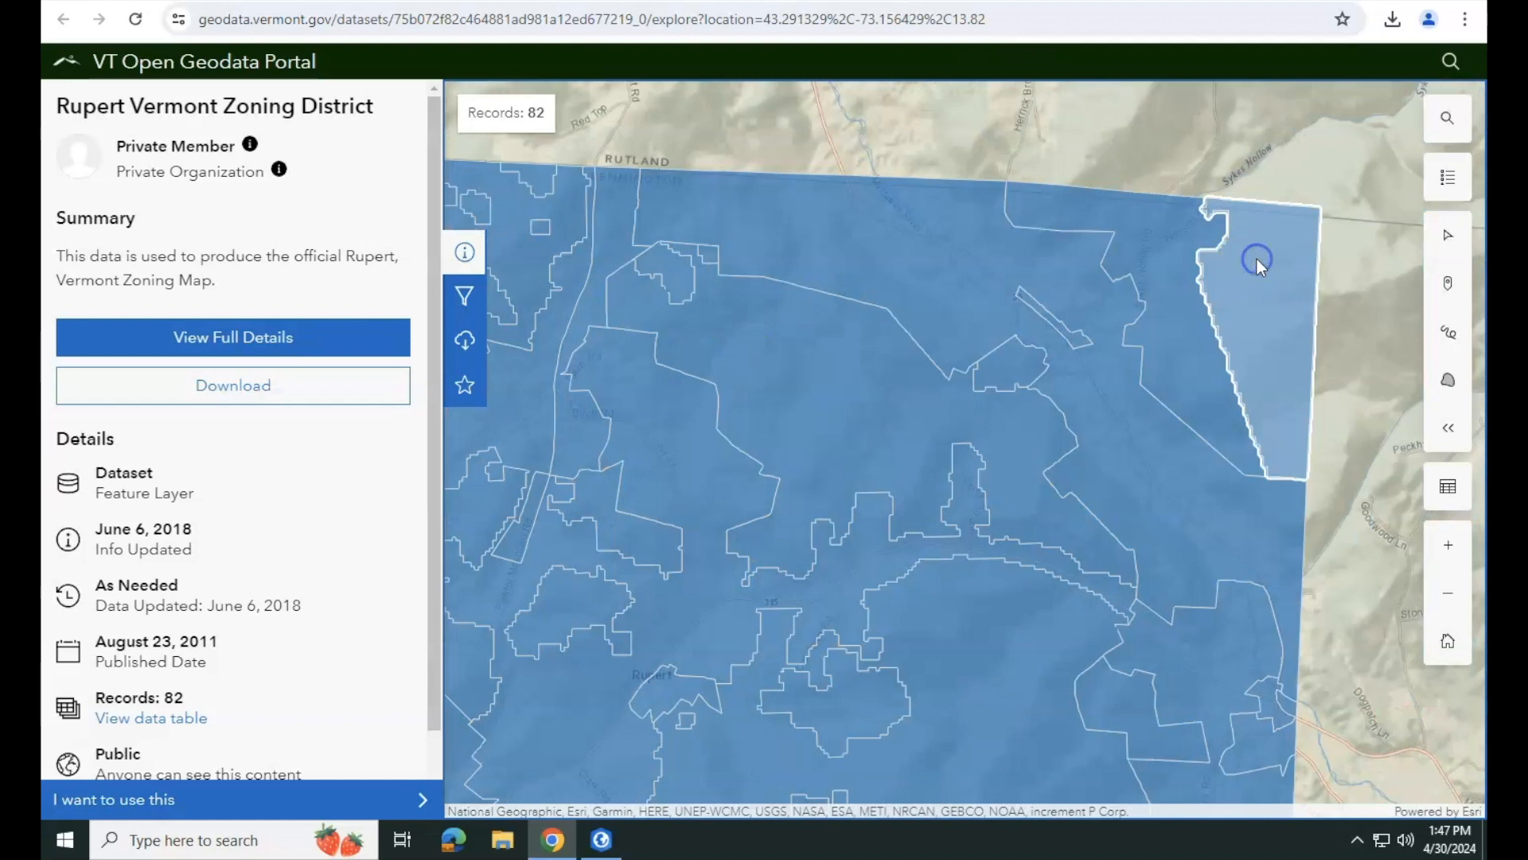
pyautogui.click(1257, 259)
pyautogui.click(1145, 251)
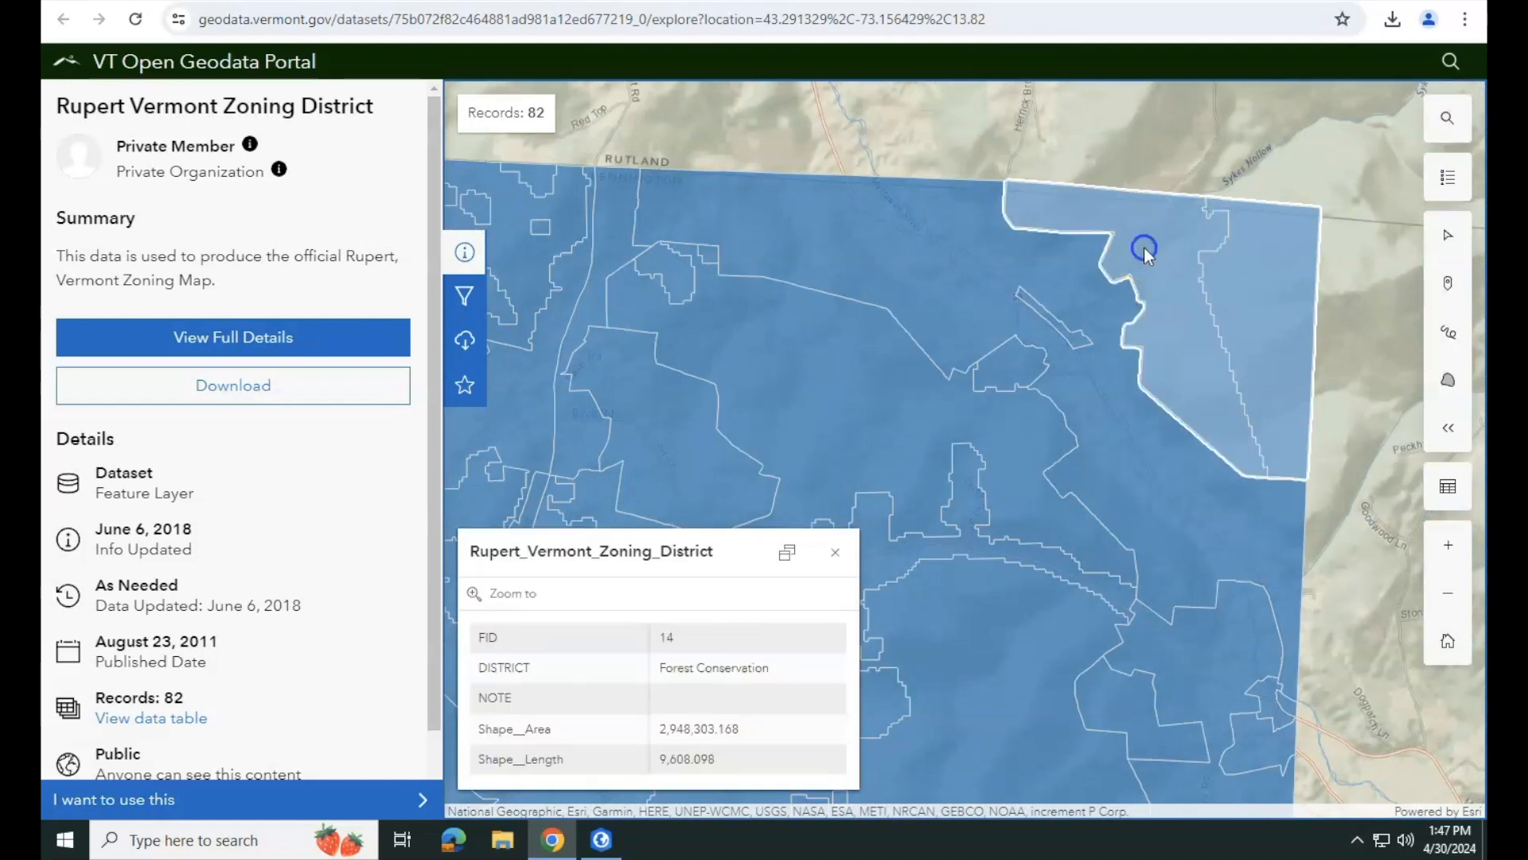
pyautogui.click(962, 275)
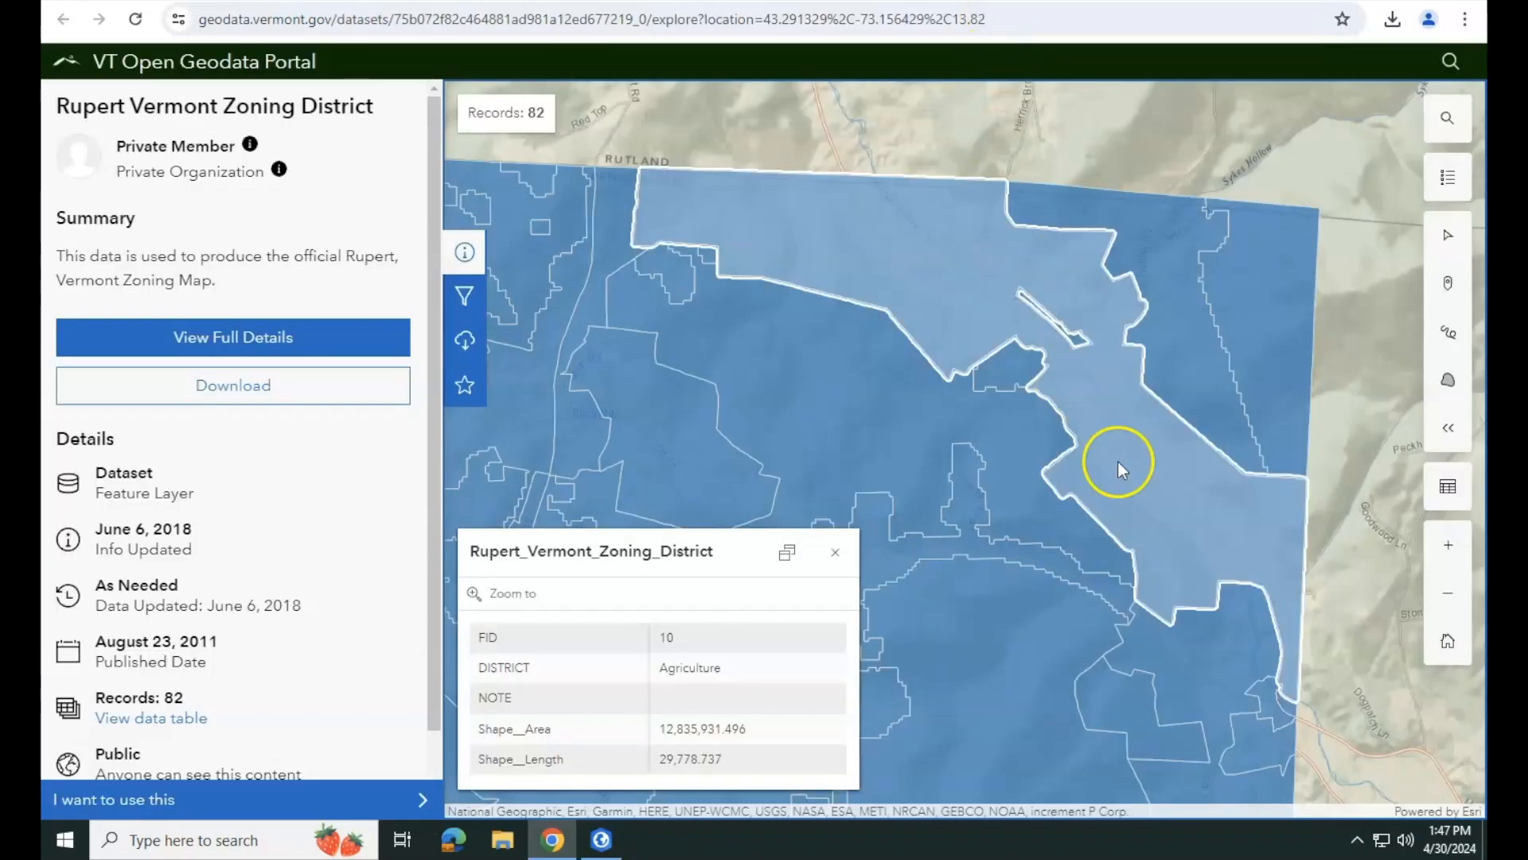
pyautogui.doubleClick(1074, 221)
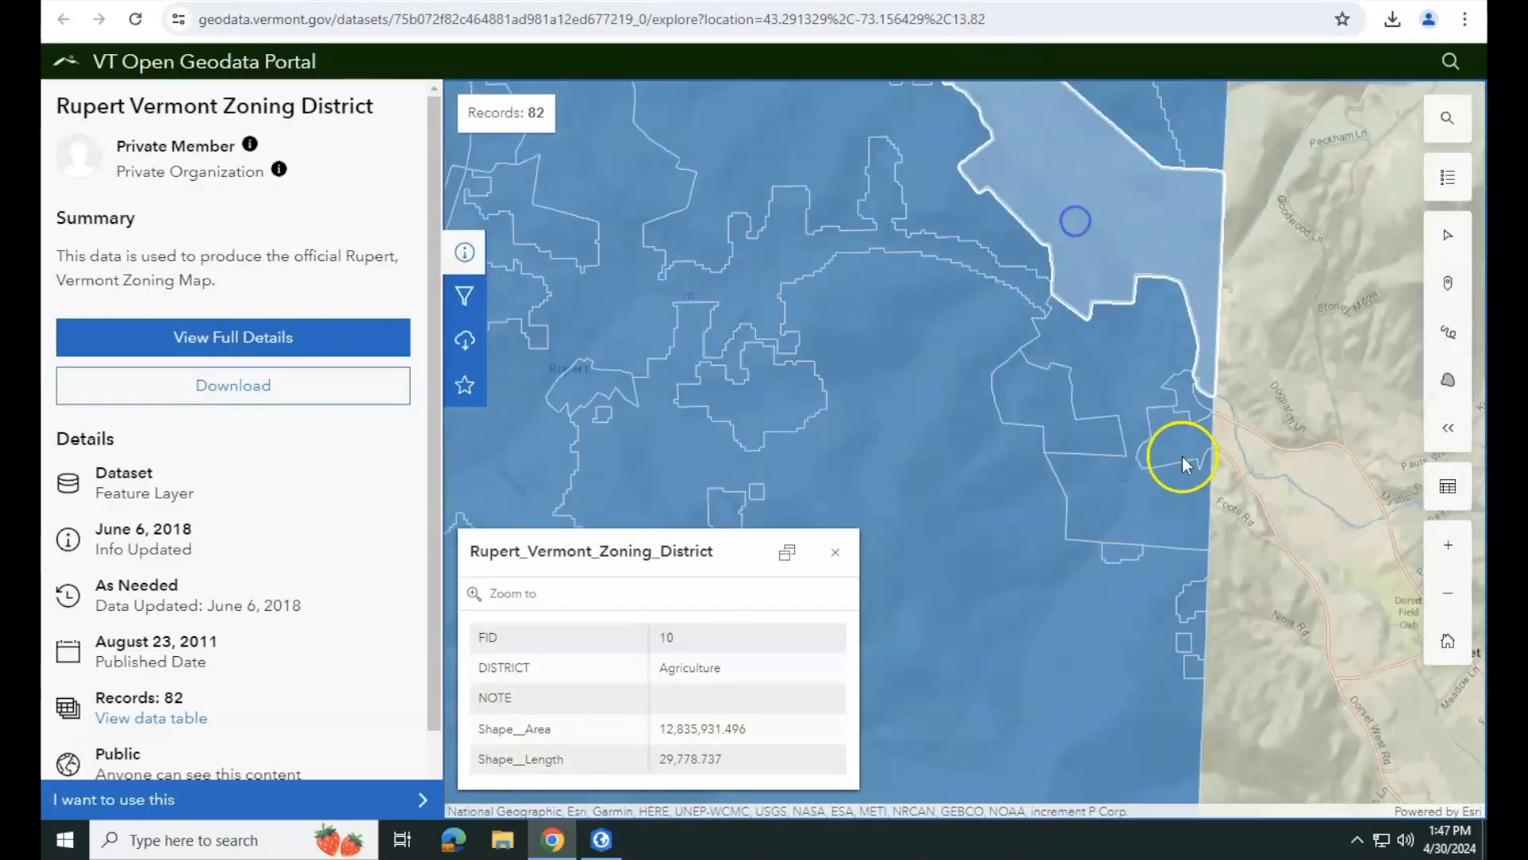
pyautogui.click(1188, 451)
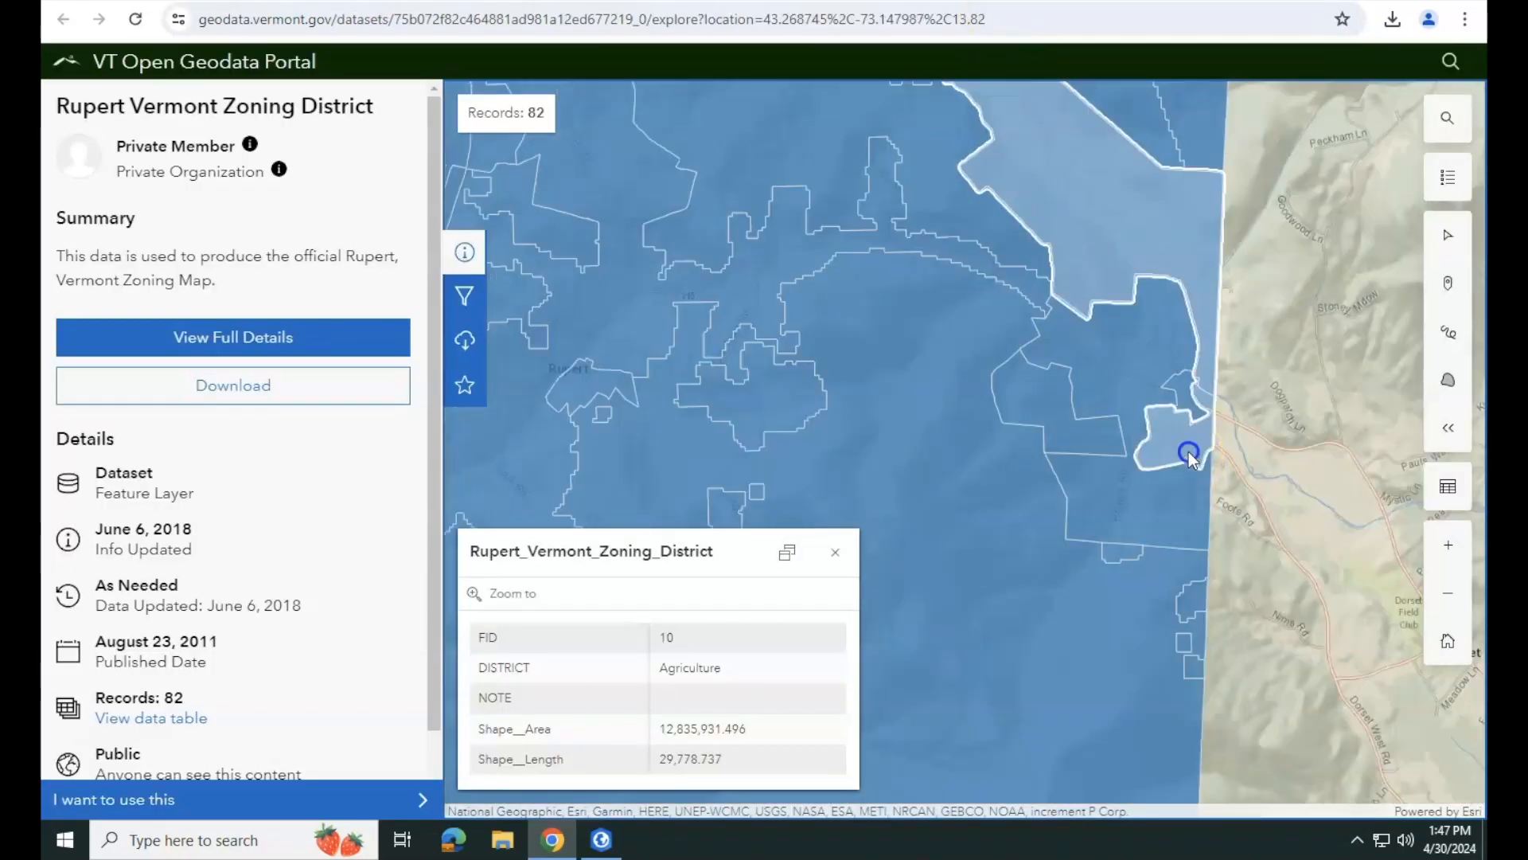
pyautogui.click(1181, 388)
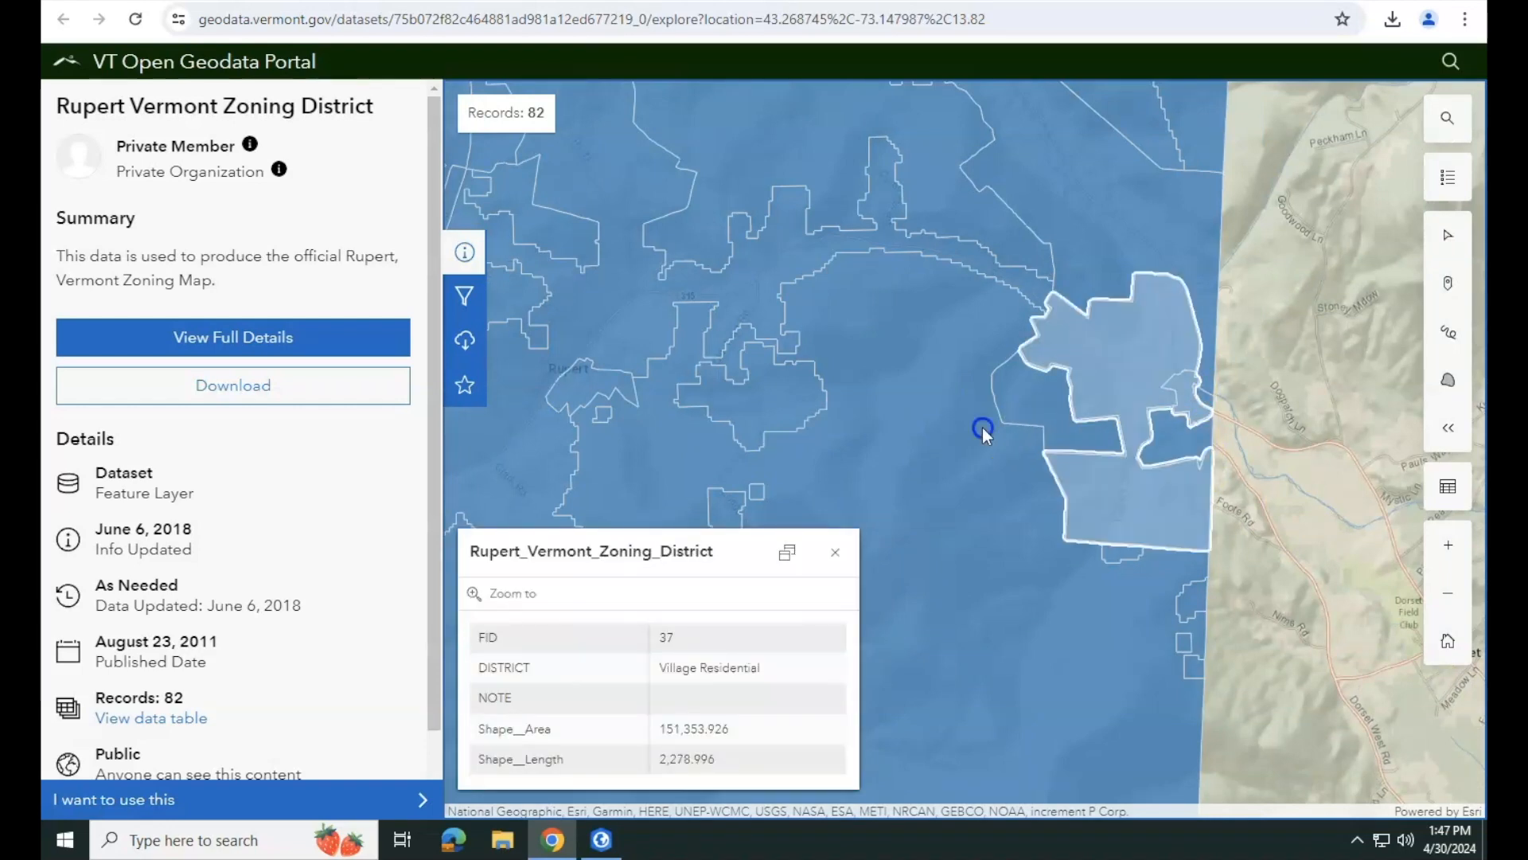
pyautogui.moveTo(983, 428); pyautogui.dragTo(1173, 318)
pyautogui.moveTo(755, 396); pyautogui.dragTo(1078, 311)
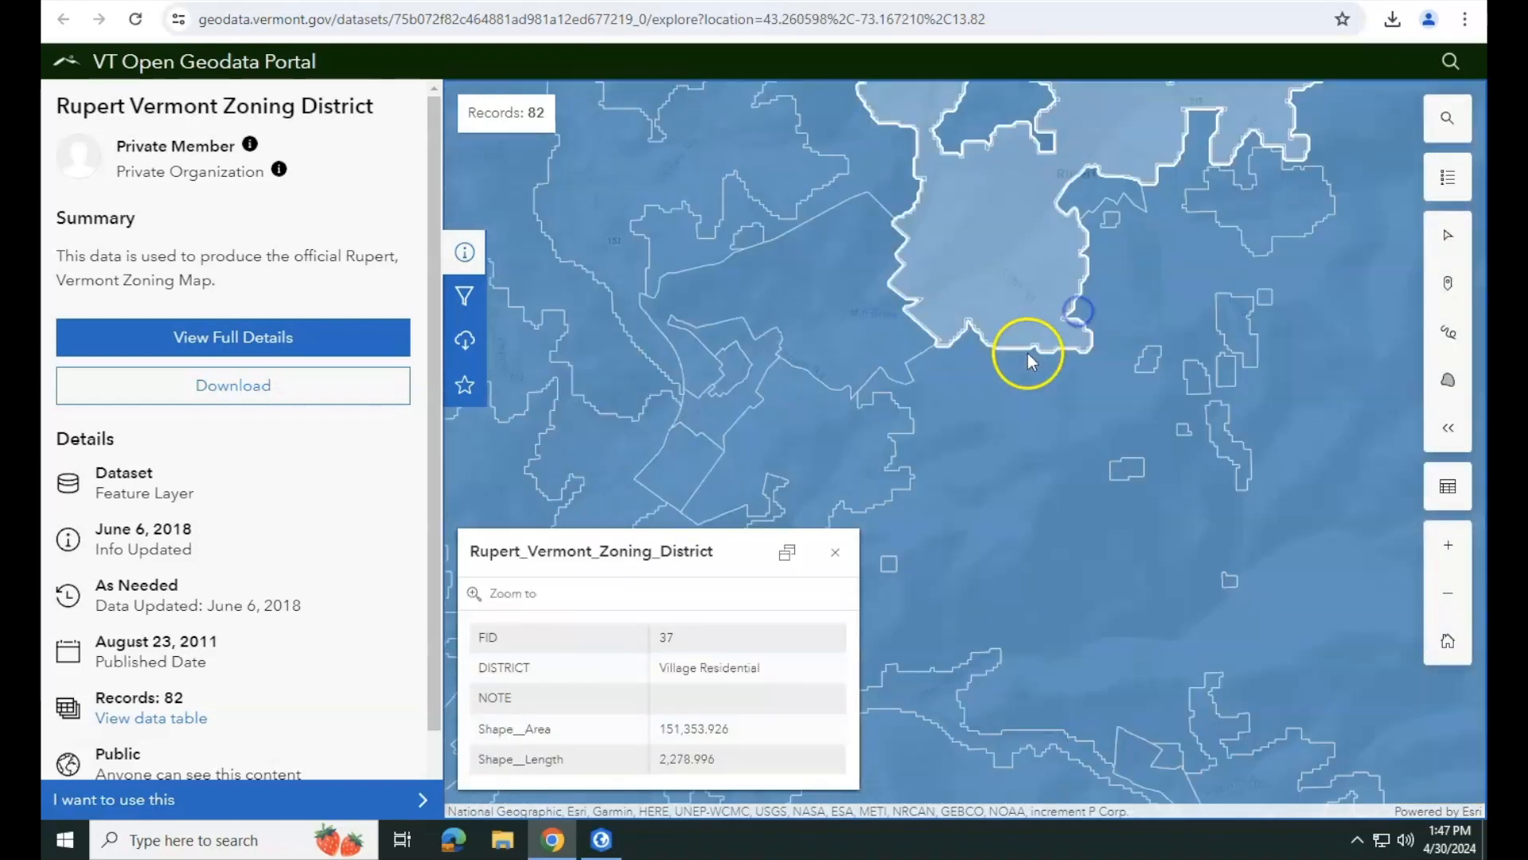
# - Download the Rupert Vermont Zoning District dataset as a shapefile
pyautogui.click(290, 386)
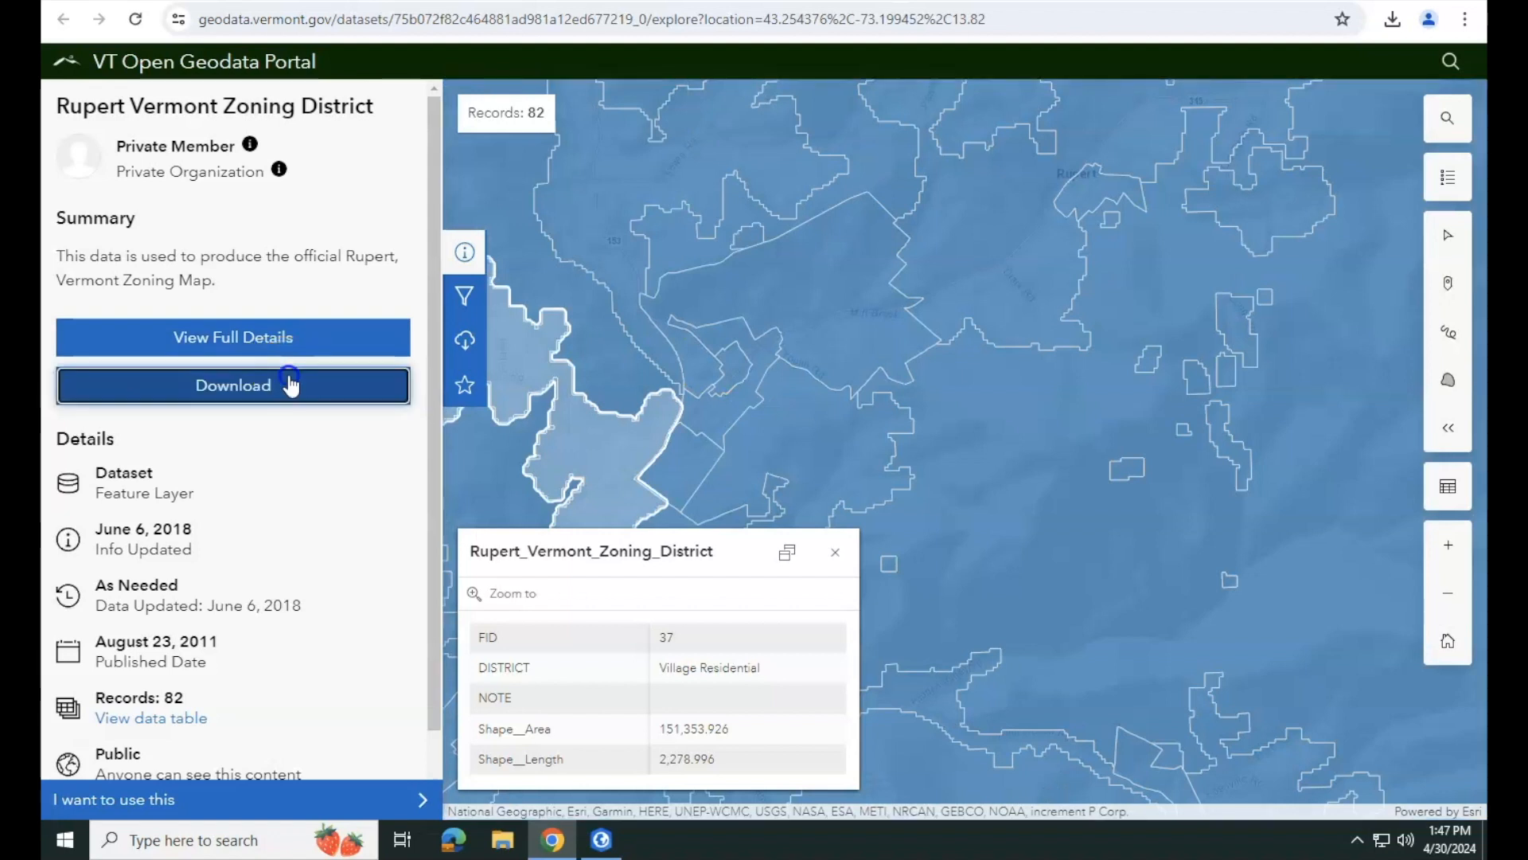
pyautogui.scroll(-3, 222, 509)
pyautogui.click(234, 581)
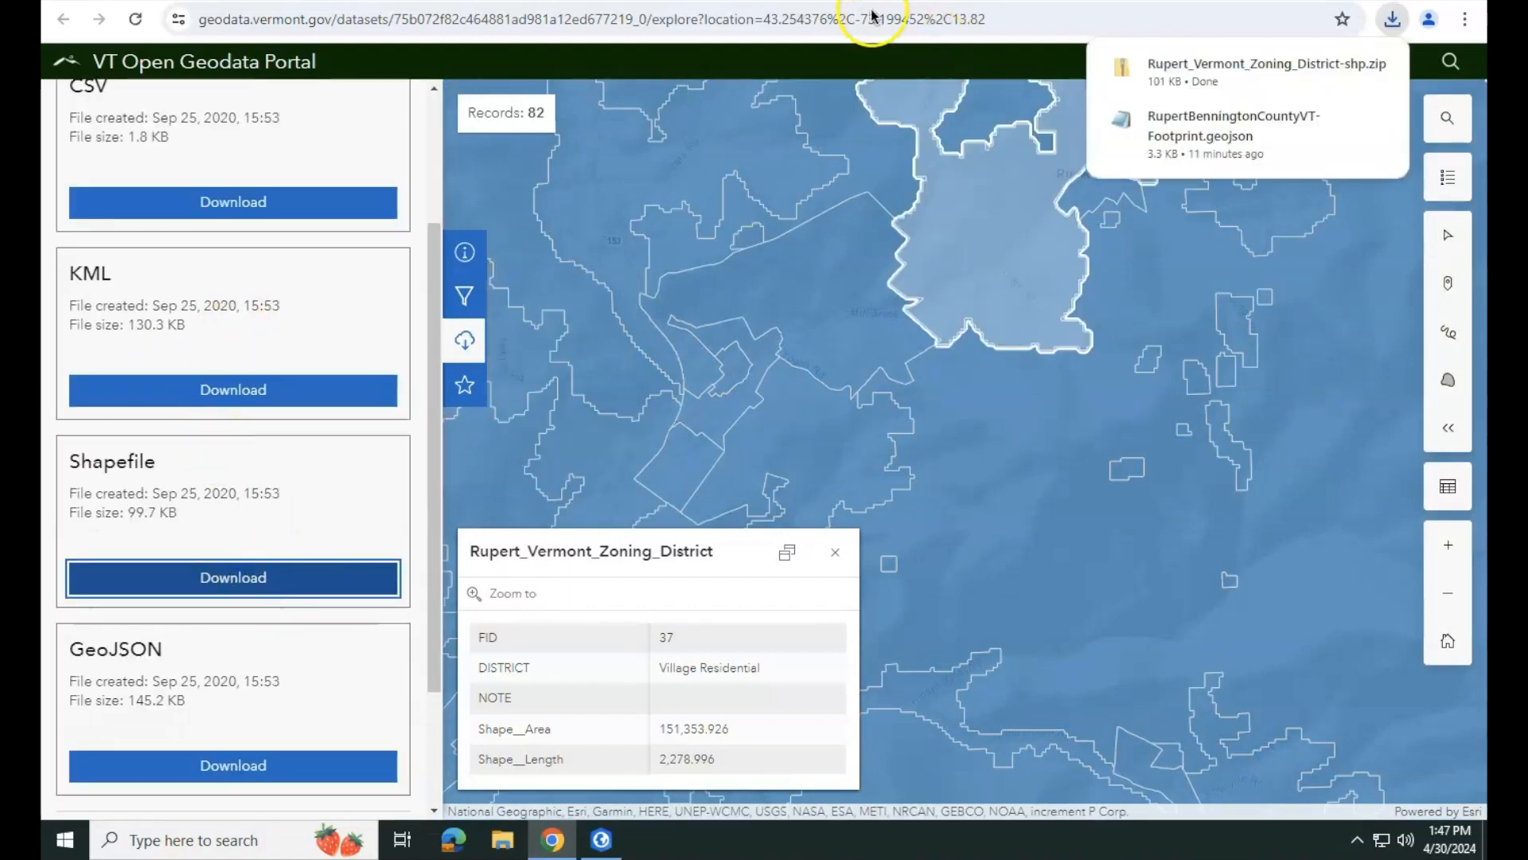
# - Download the Rupert Vermont Overlay Zoning Districts dataset as a shapefile and show the zip file in the Downloads folder
pyautogui.click(275, 1)
pyautogui.click(180, 427)
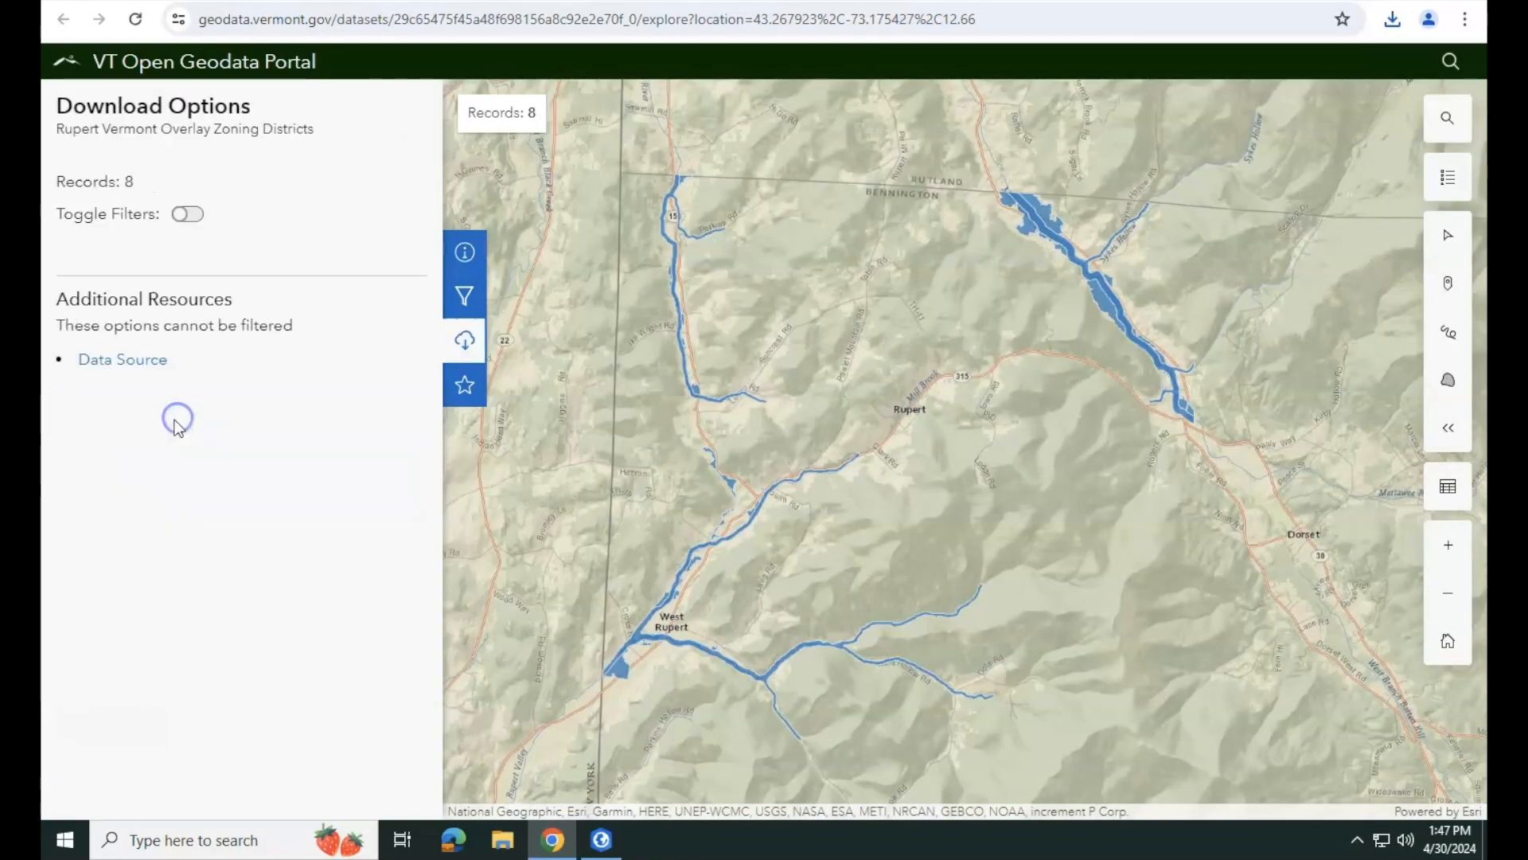
pyautogui.scroll(-4, 132, 549)
pyautogui.click(205, 468)
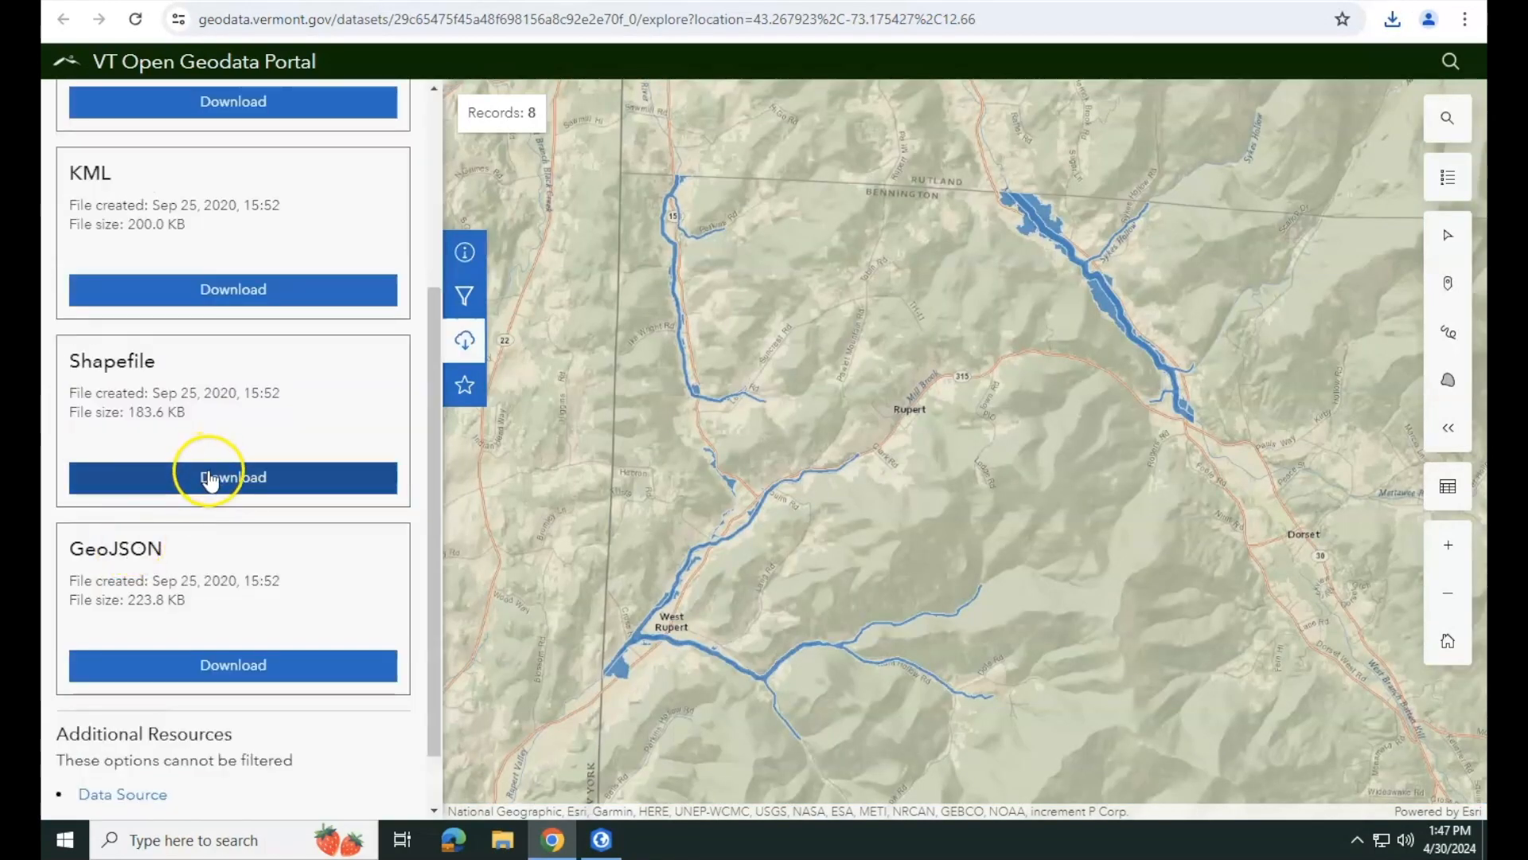
pyautogui.click(1406, 14)
pyautogui.click(1317, 111)
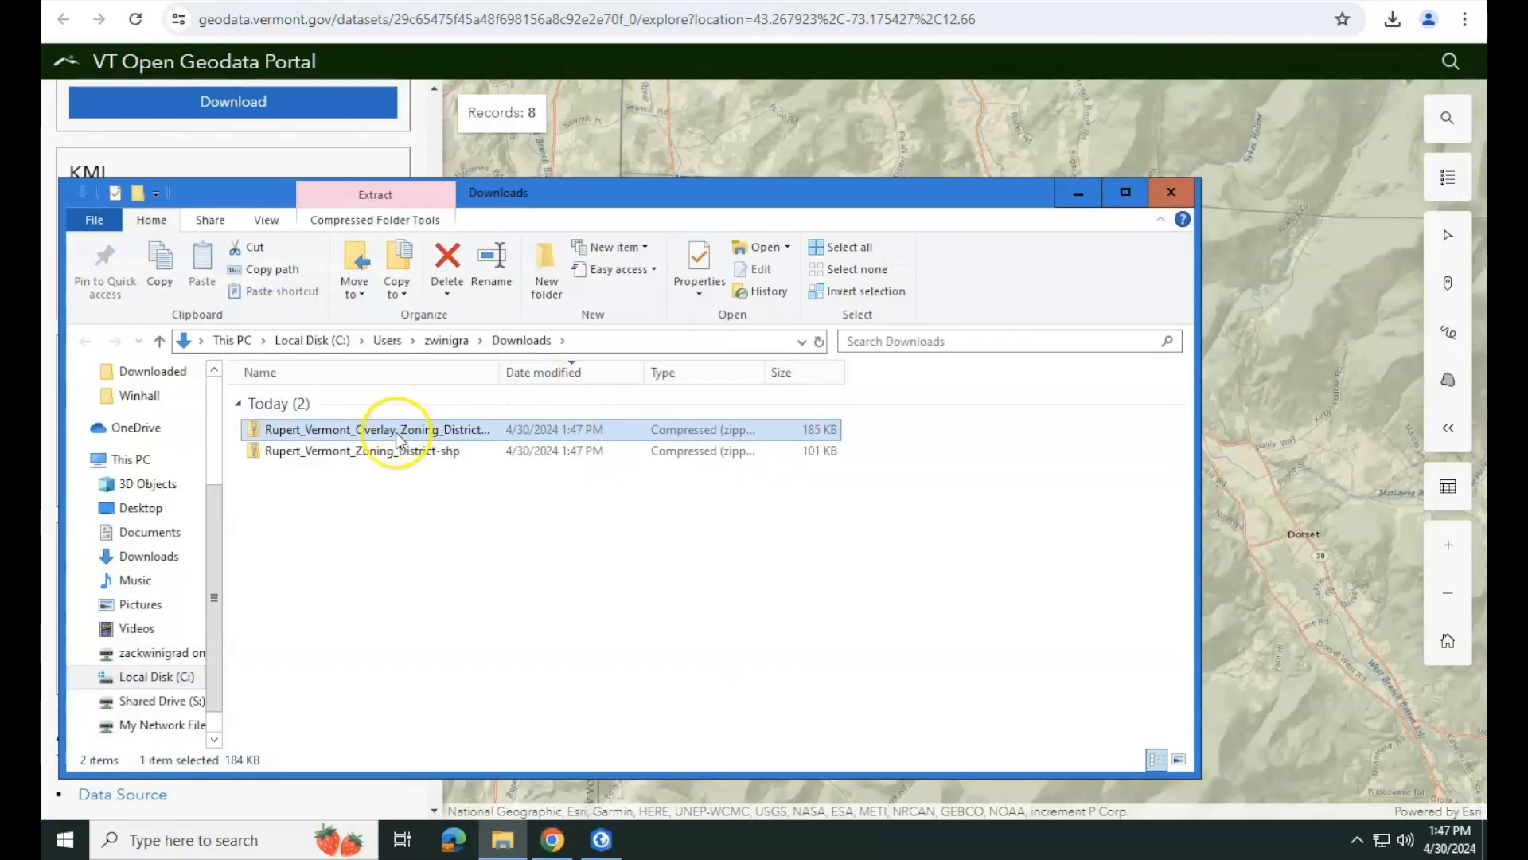
# - Copy the Rupert overlay and zoning district zip files from Downloads into the Downloaded folder of Zoning Atlas Internship's Rupert project
pyautogui.keyDown('shift'); pyautogui.click(390, 451); pyautogui.keyUp('shift')
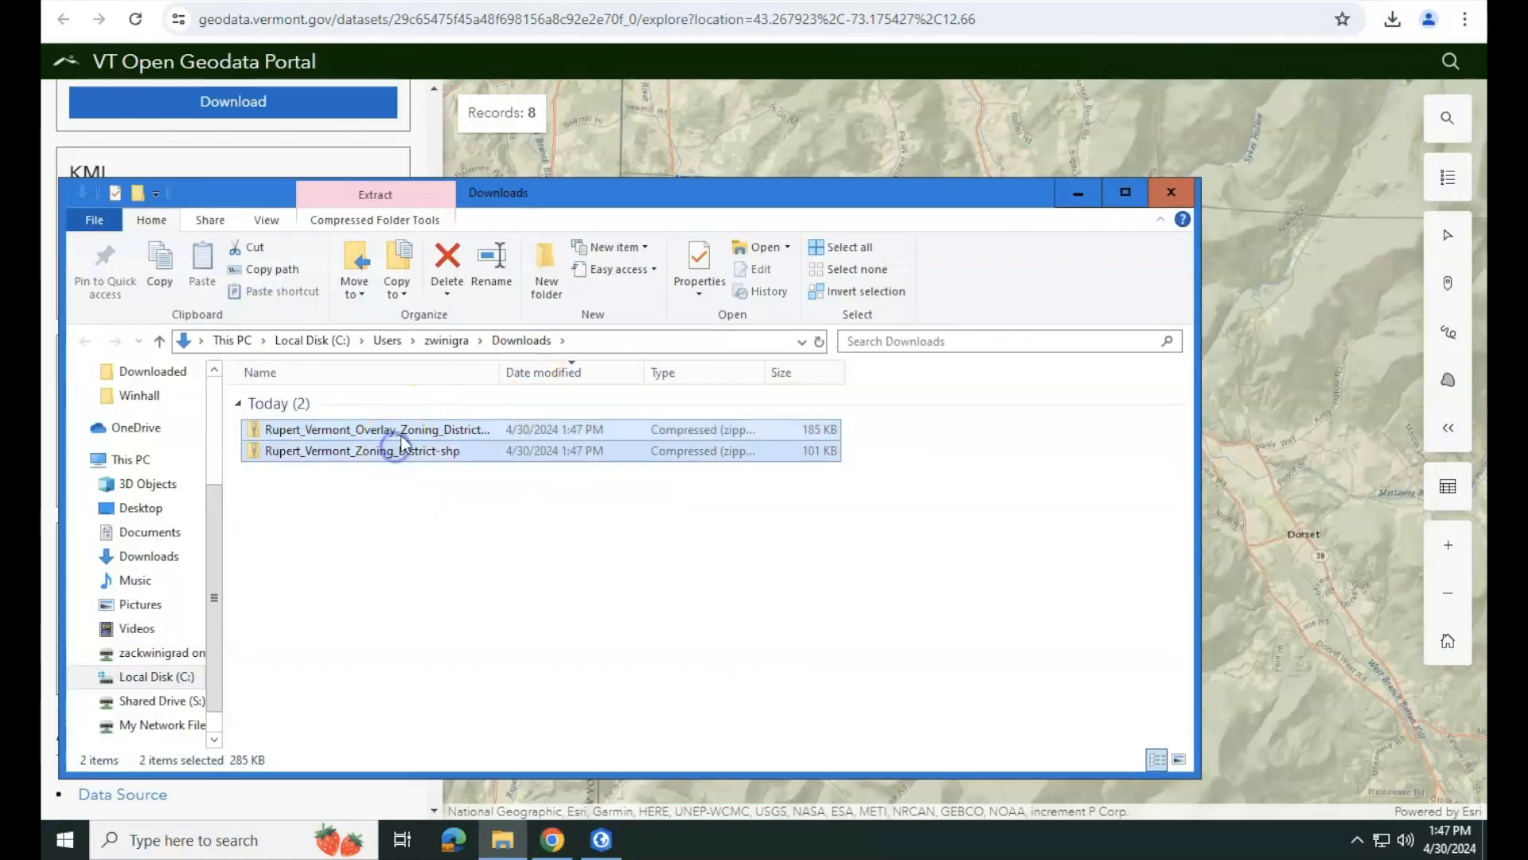
pyautogui.rightClick(402, 430)
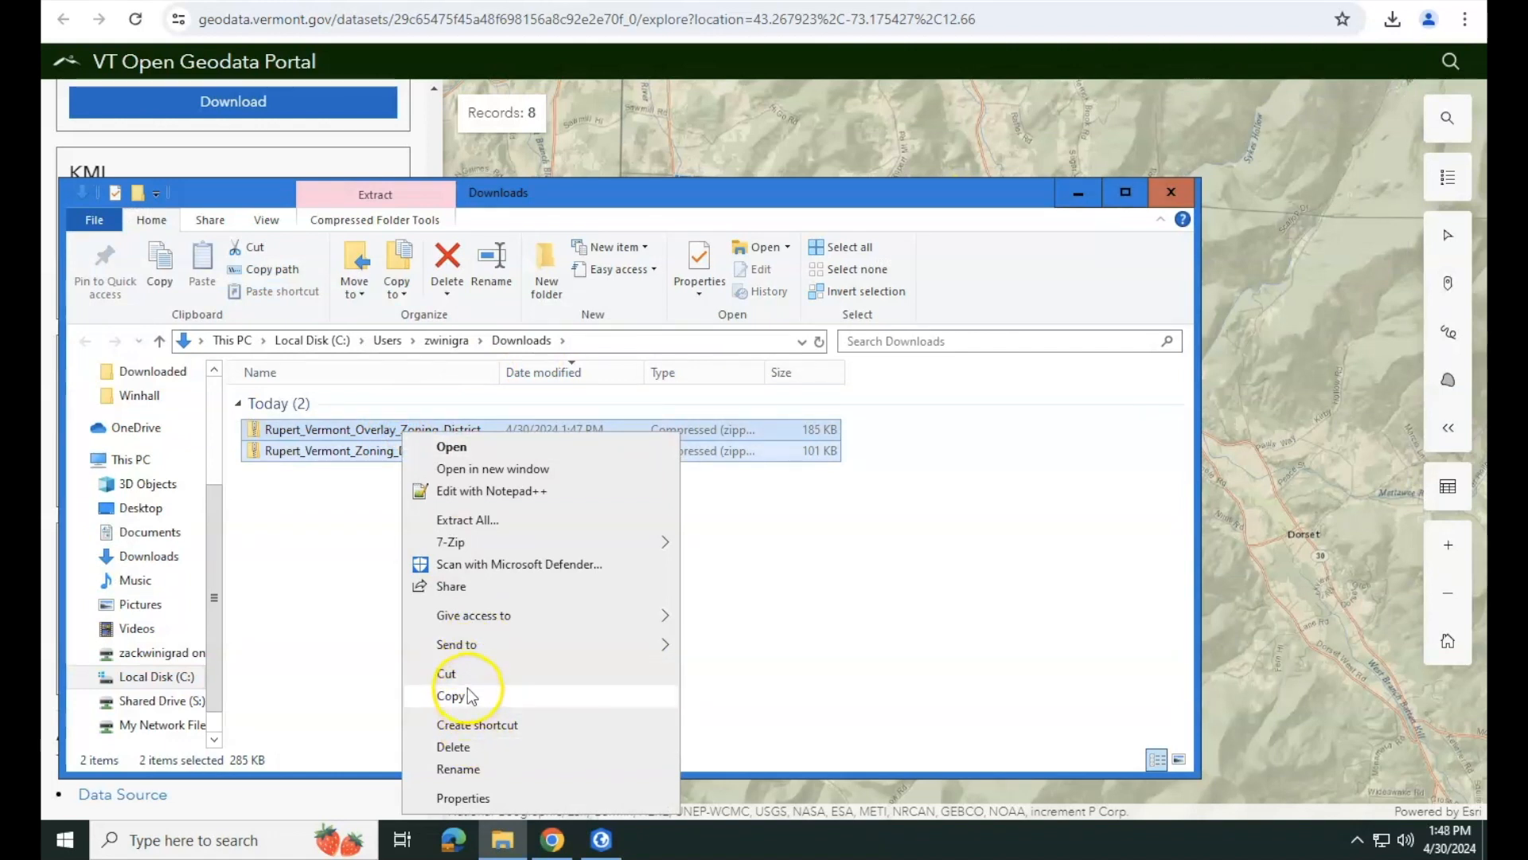
pyautogui.click(465, 689)
pyautogui.scroll(-1, 135, 621)
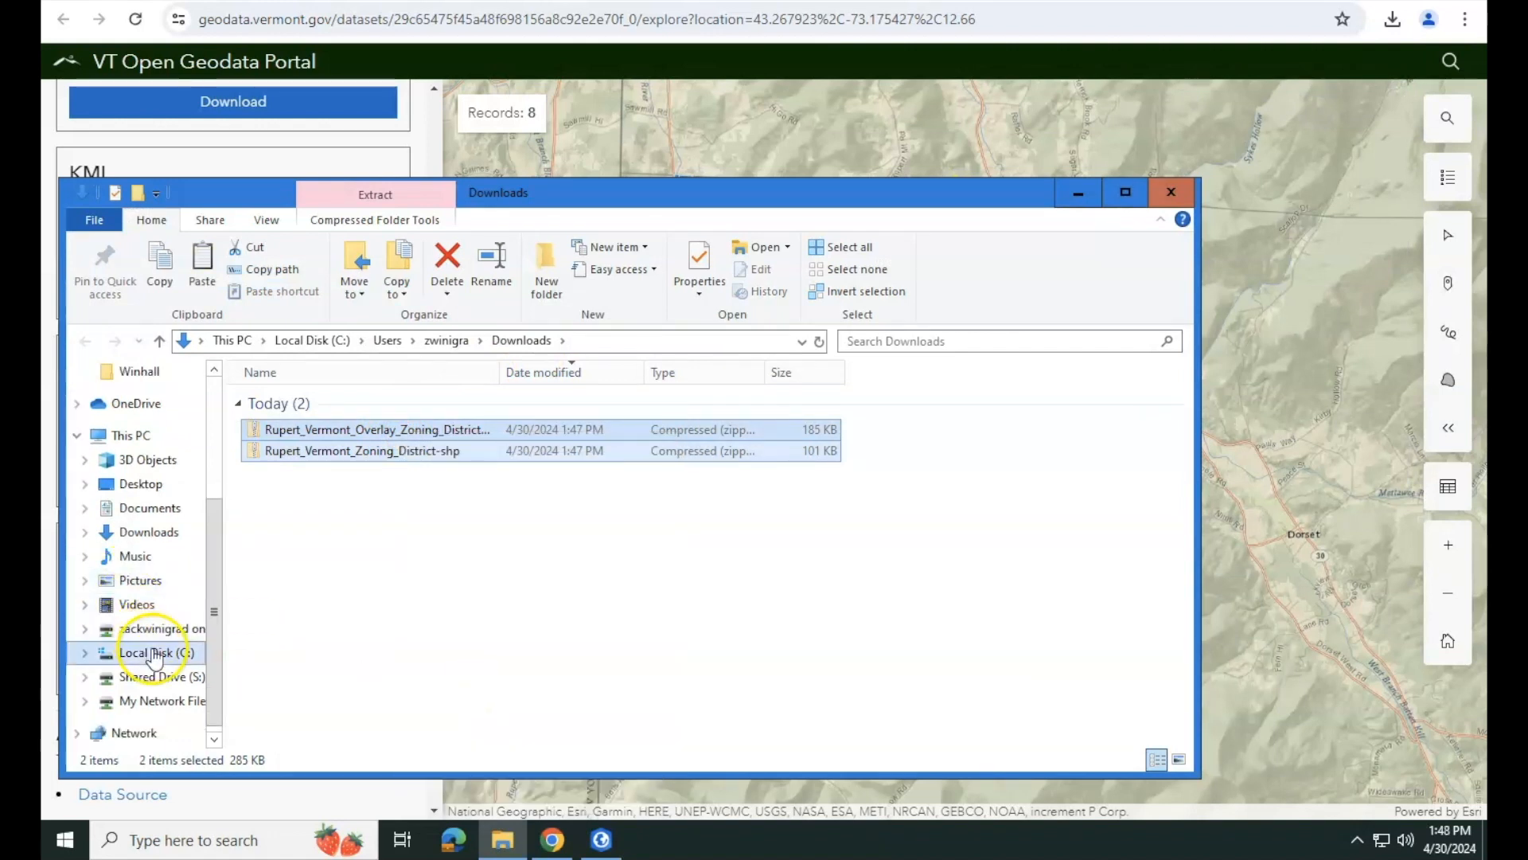
pyautogui.click(159, 675)
pyautogui.doubleClick(331, 423)
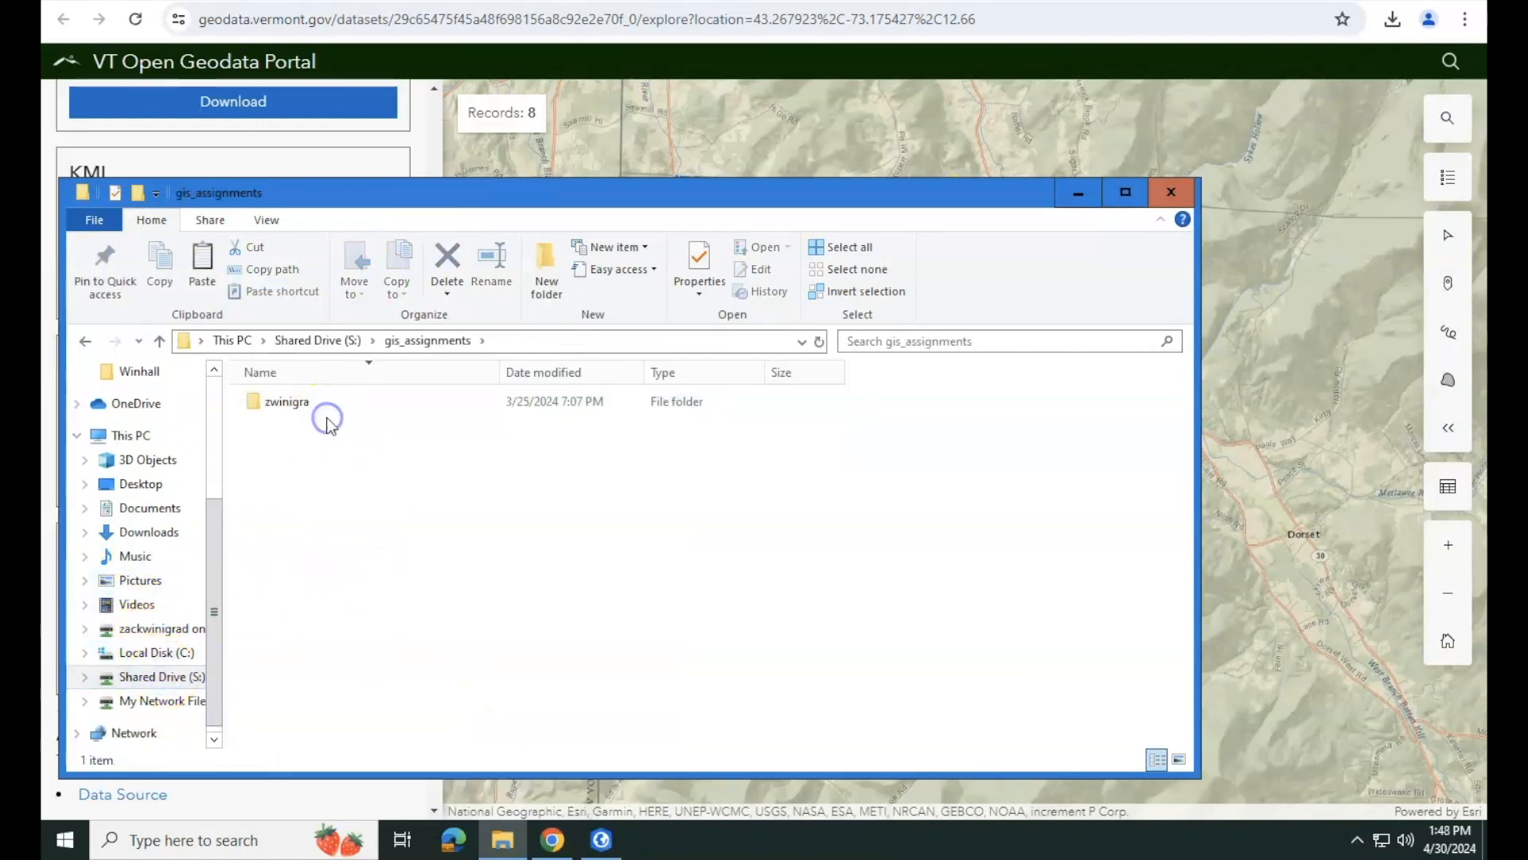
pyautogui.doubleClick(327, 410)
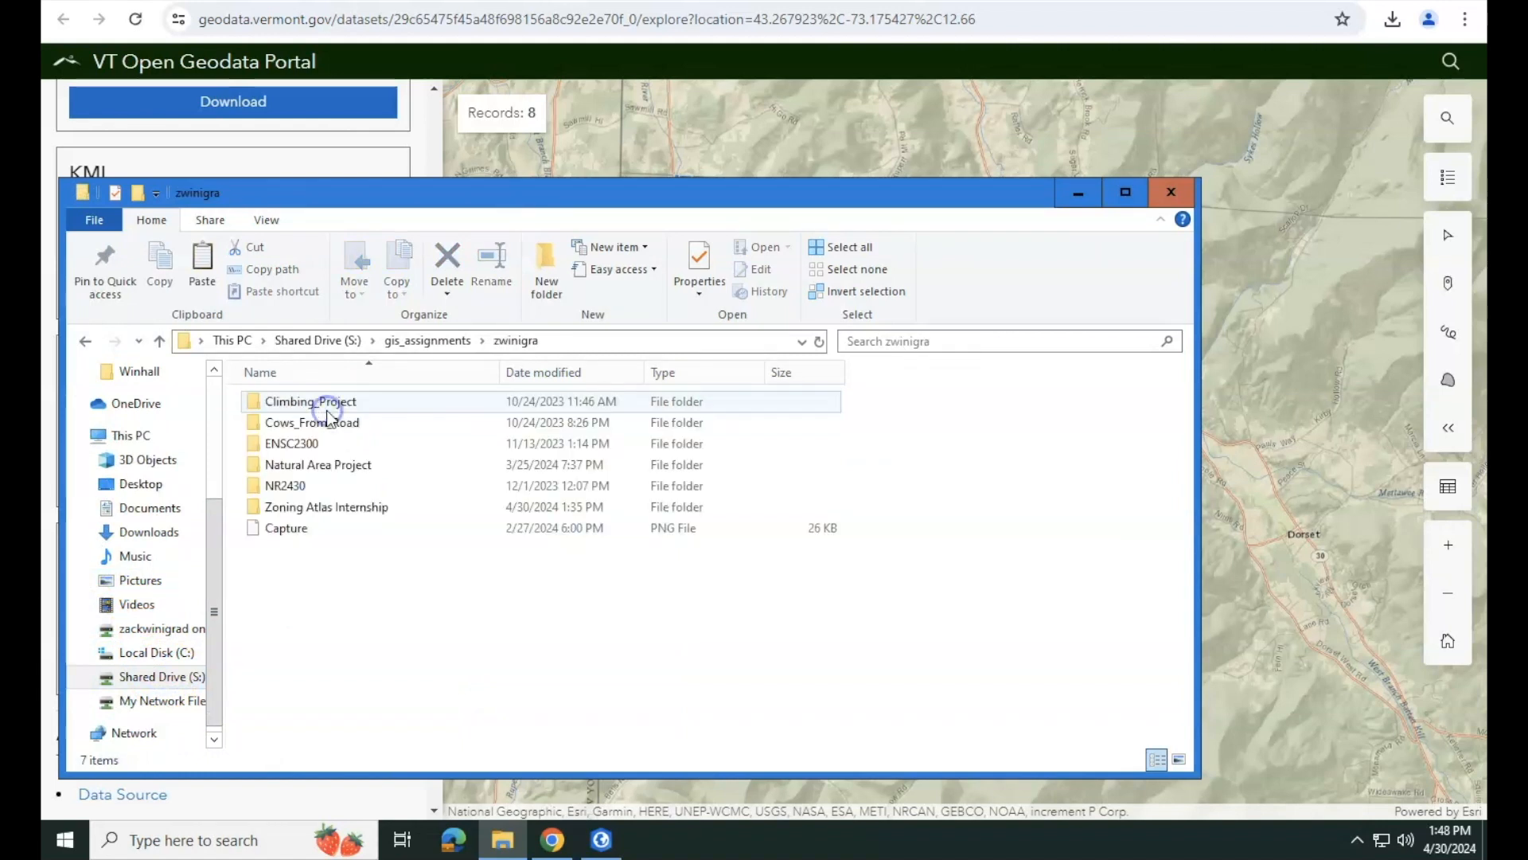
pyautogui.doubleClick(326, 509)
pyautogui.scroll(-3, 326, 501)
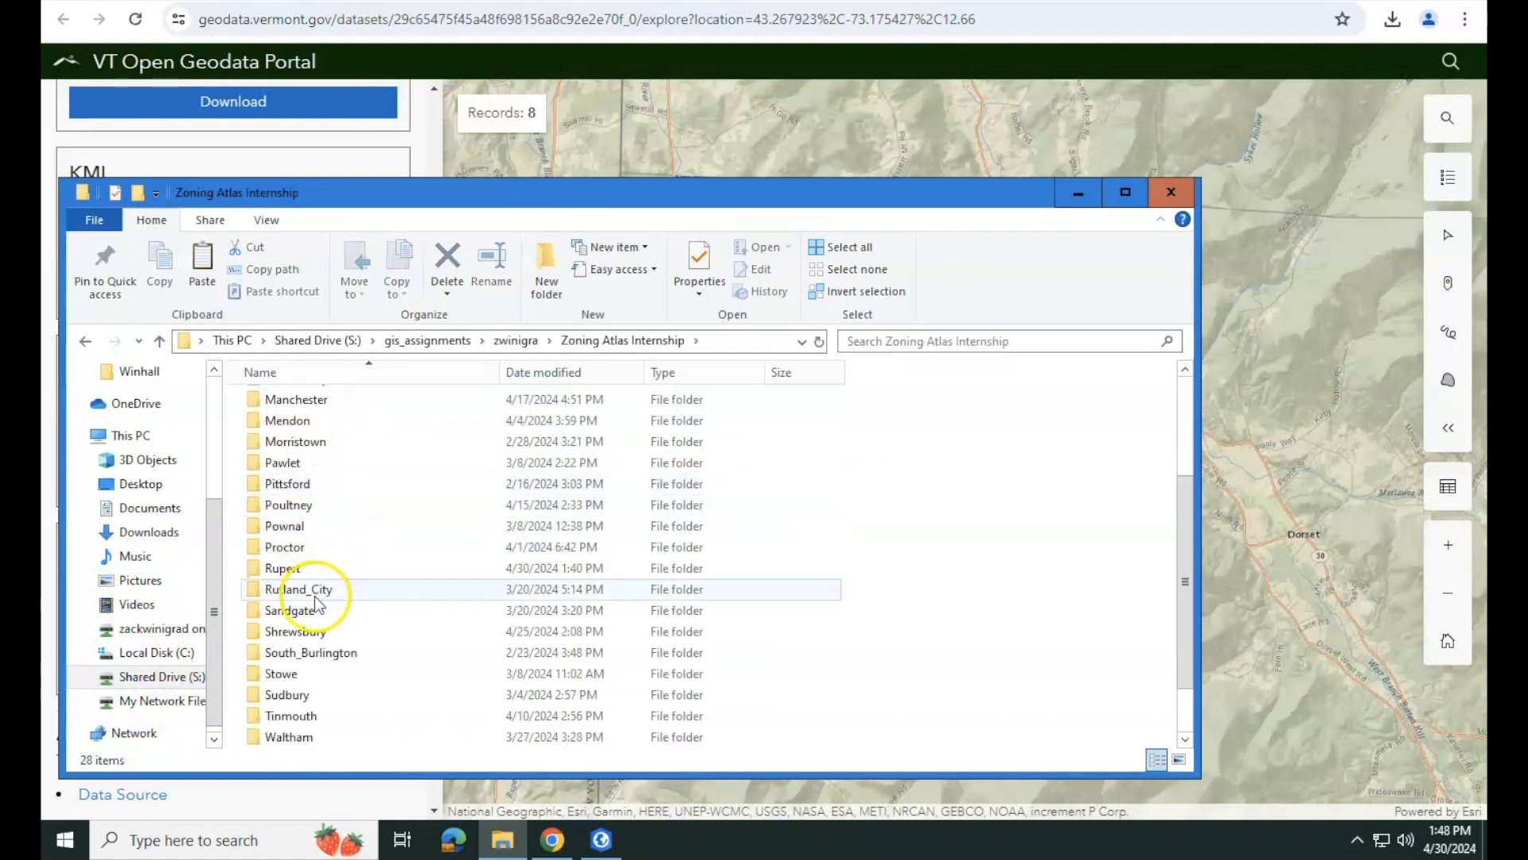
pyautogui.doubleClick(296, 567)
pyautogui.doubleClick(298, 423)
pyautogui.rightClick(294, 479)
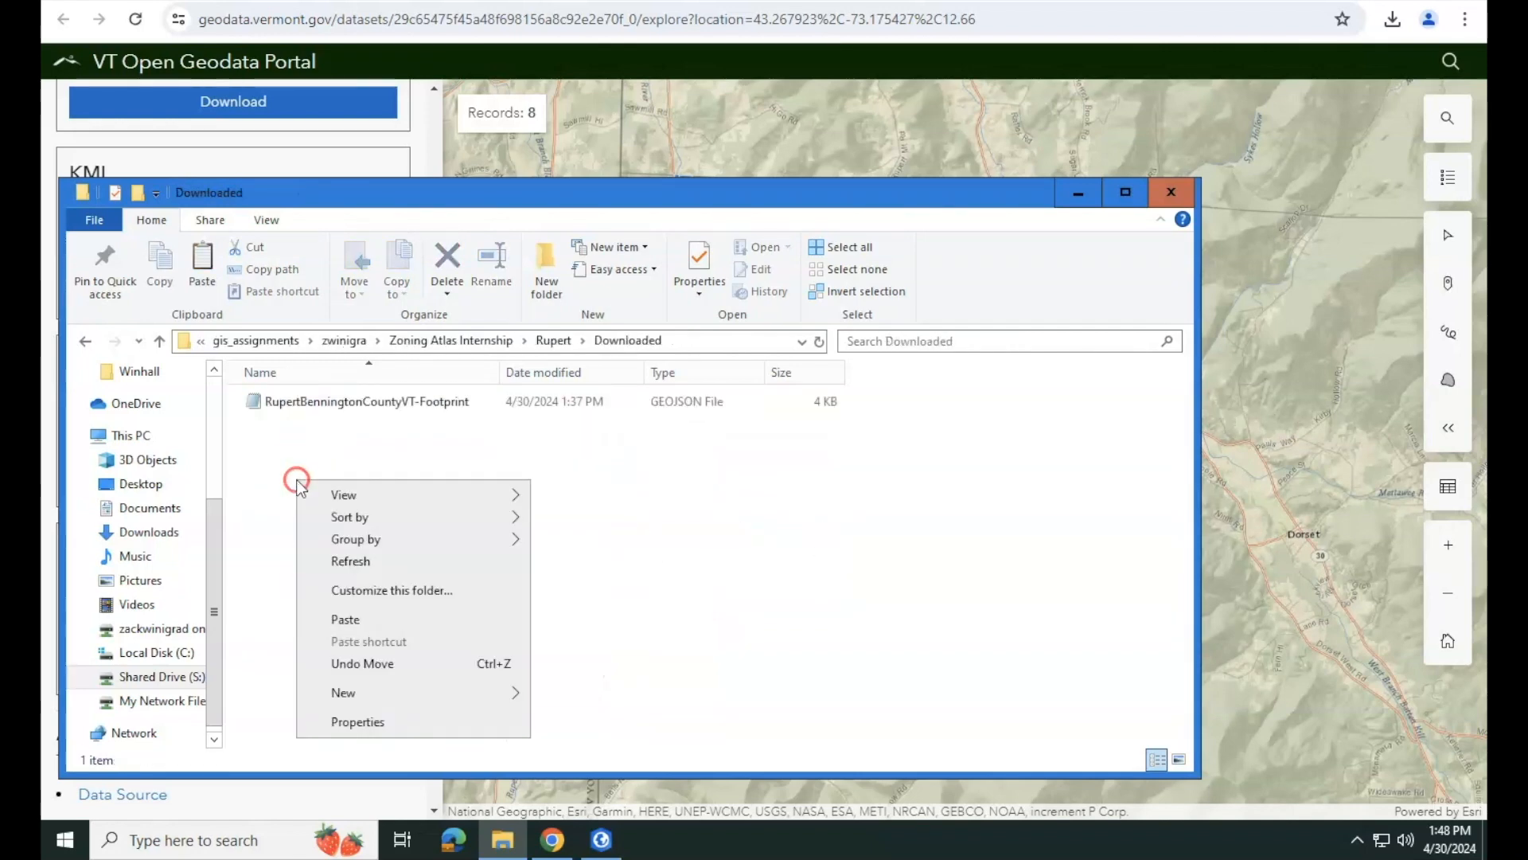
pyautogui.click(350, 620)
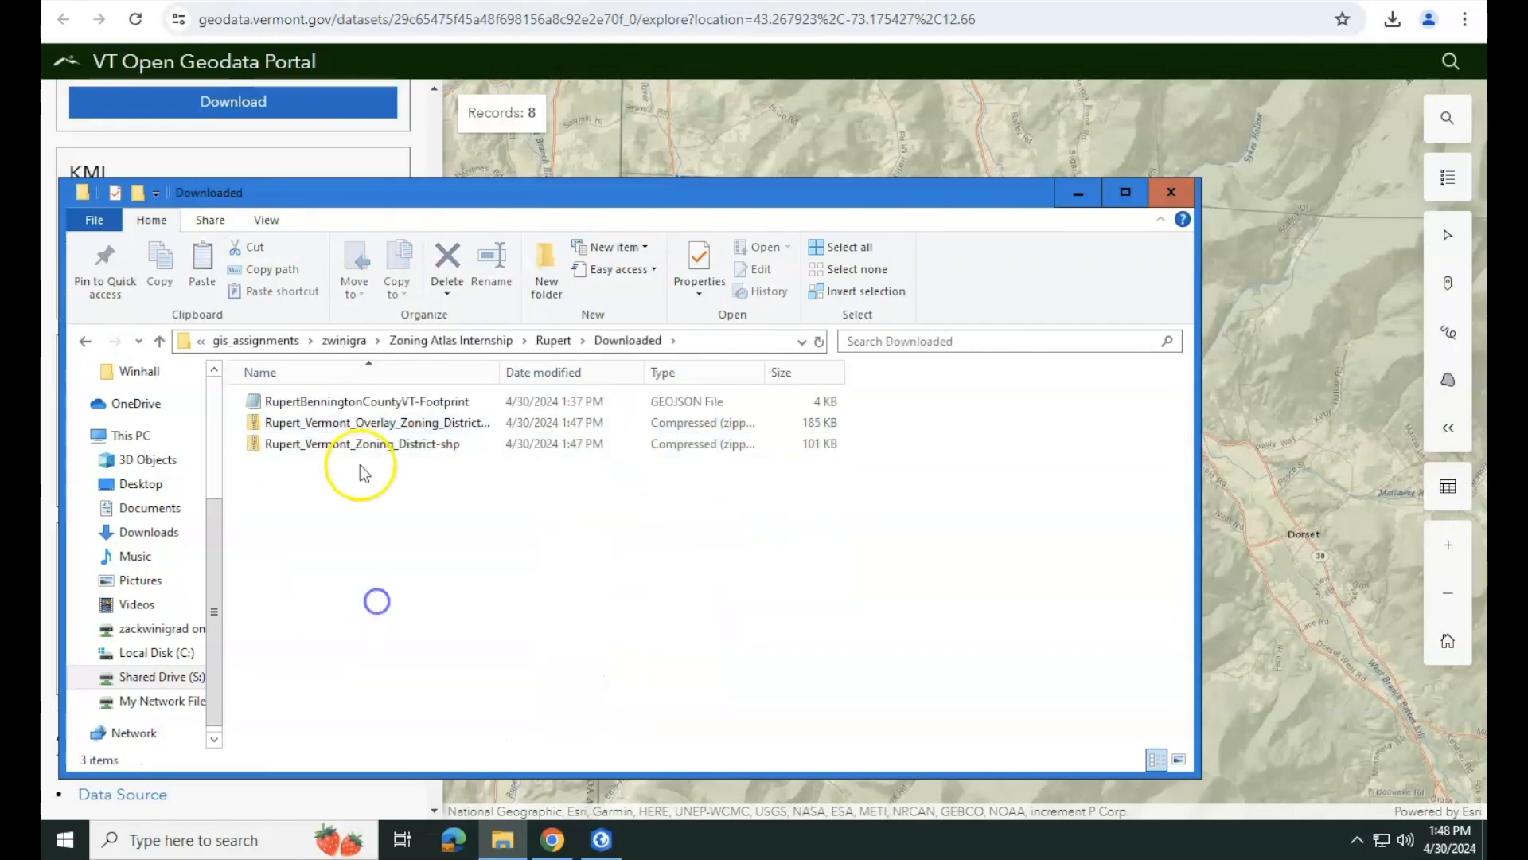
# - Extract the Rupert Vermont Overlay Zoning Districts zip file in the project's Downloaded folder
pyautogui.click(358, 427)
pyautogui.click(384, 224)
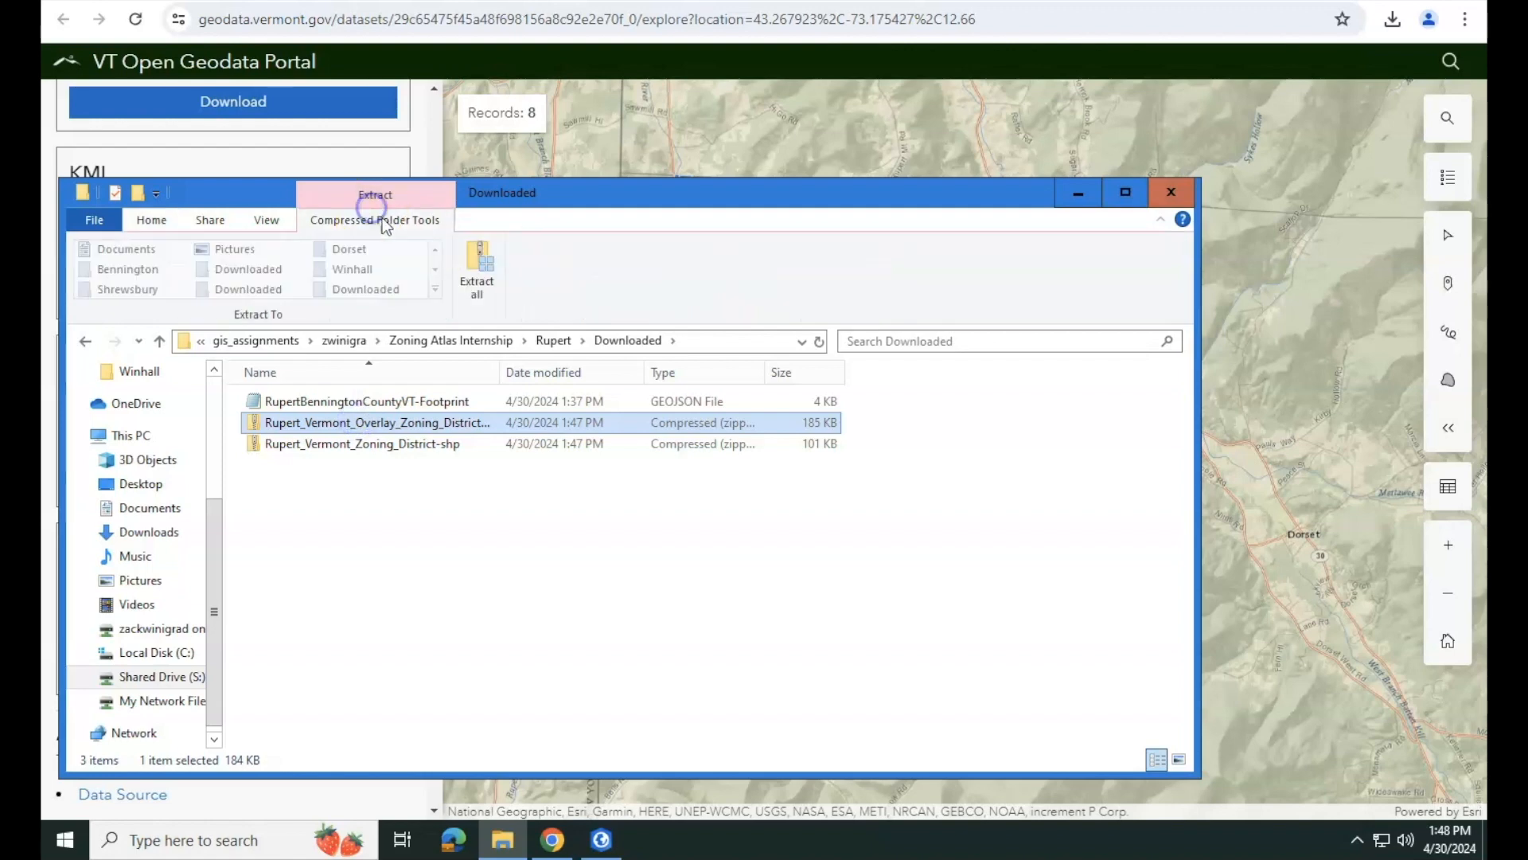
pyautogui.click(460, 259)
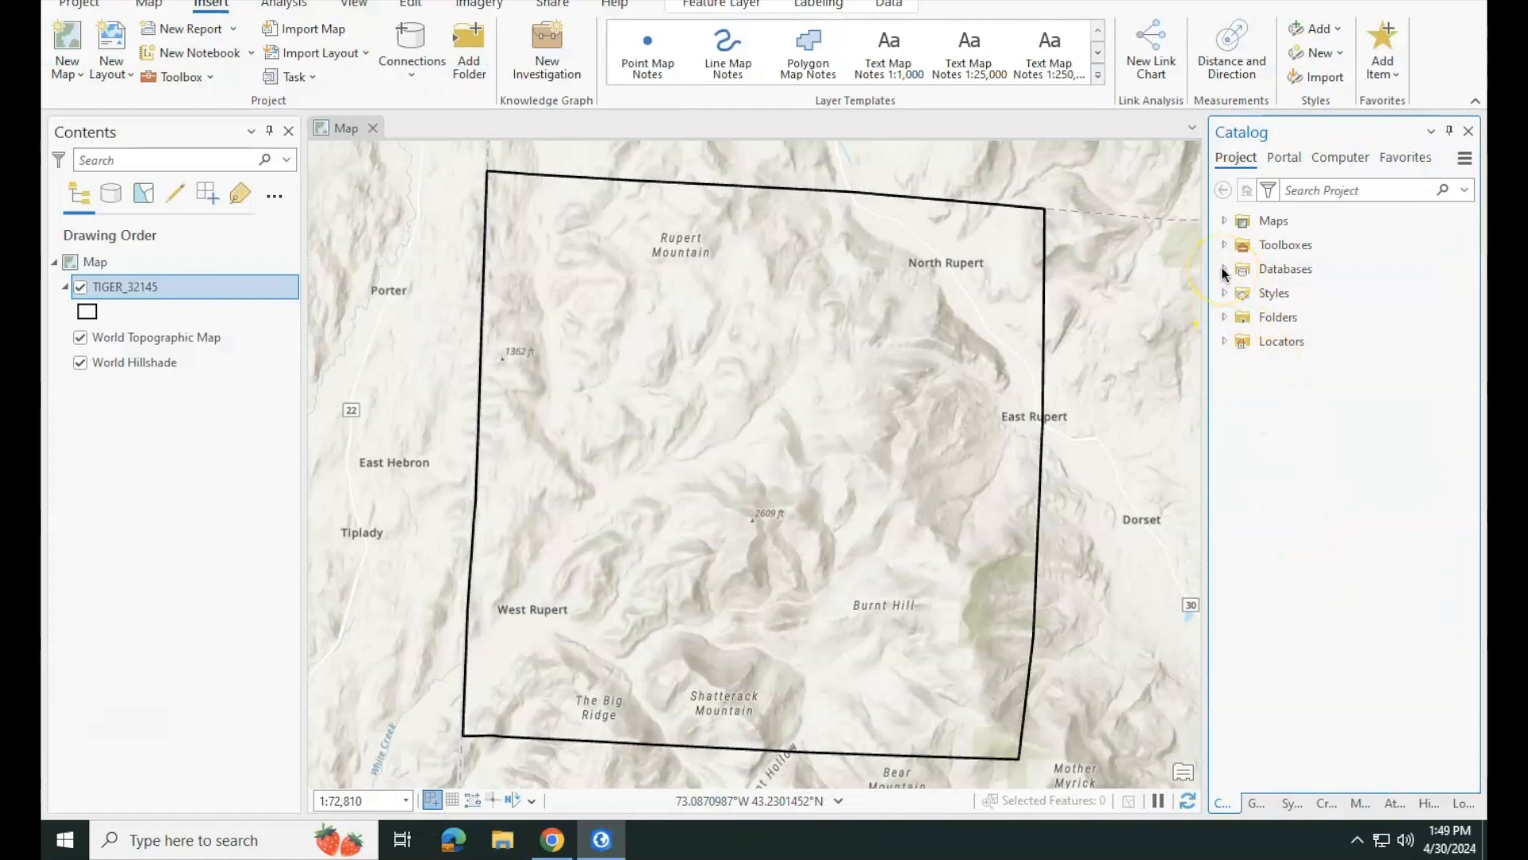
# - Set up a feature class import into Rupert.gdb with the Rupert_Vermont_Overlay_Zoning_Districts shapefile from the Downloaded folder as input
pyautogui.click(1227, 270)
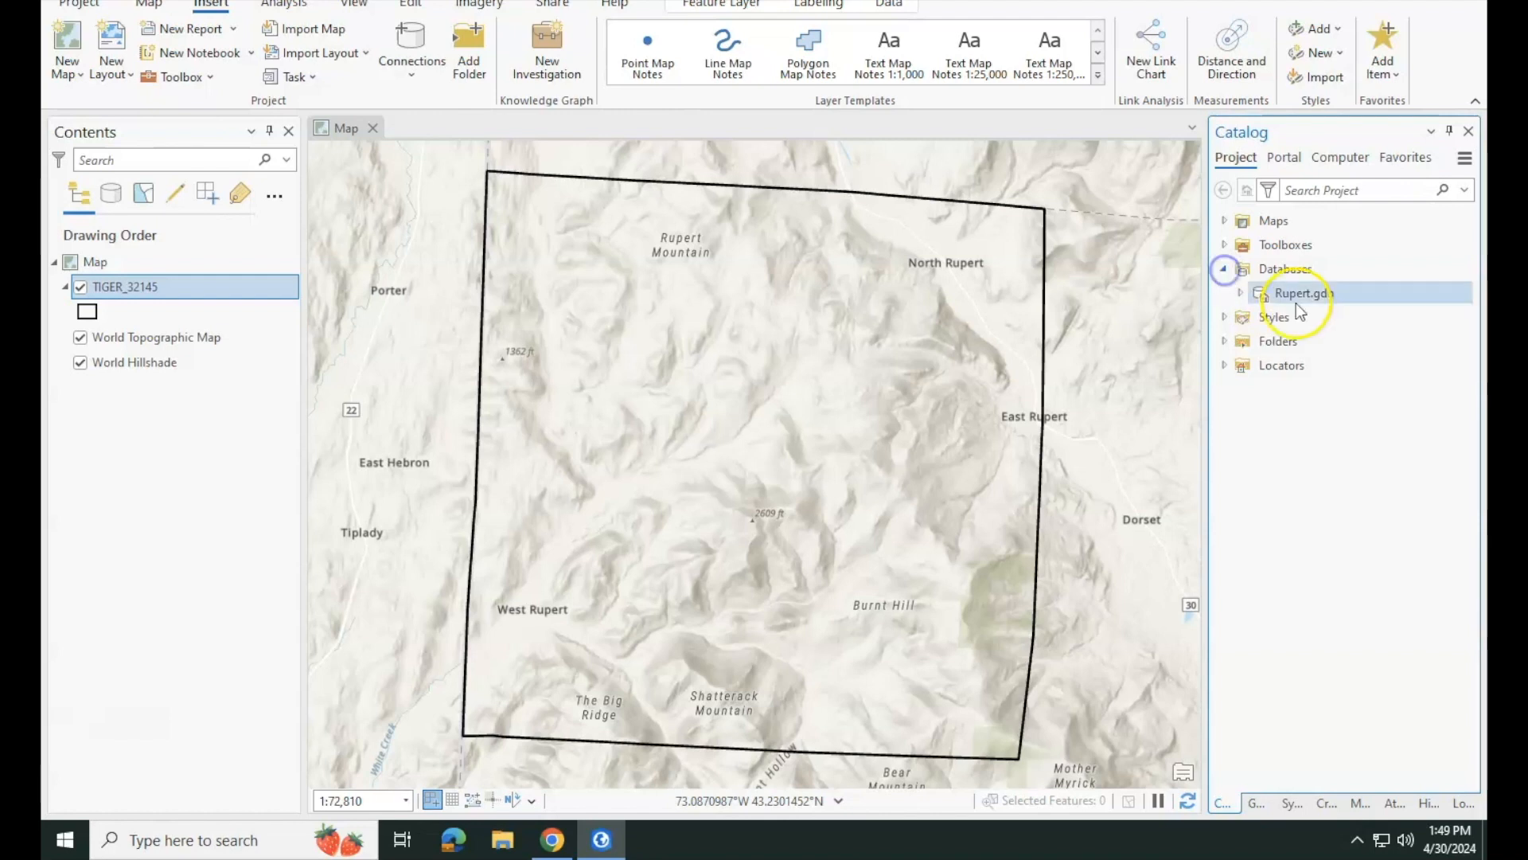
pyautogui.click(1296, 293)
pyautogui.rightClick(1298, 294)
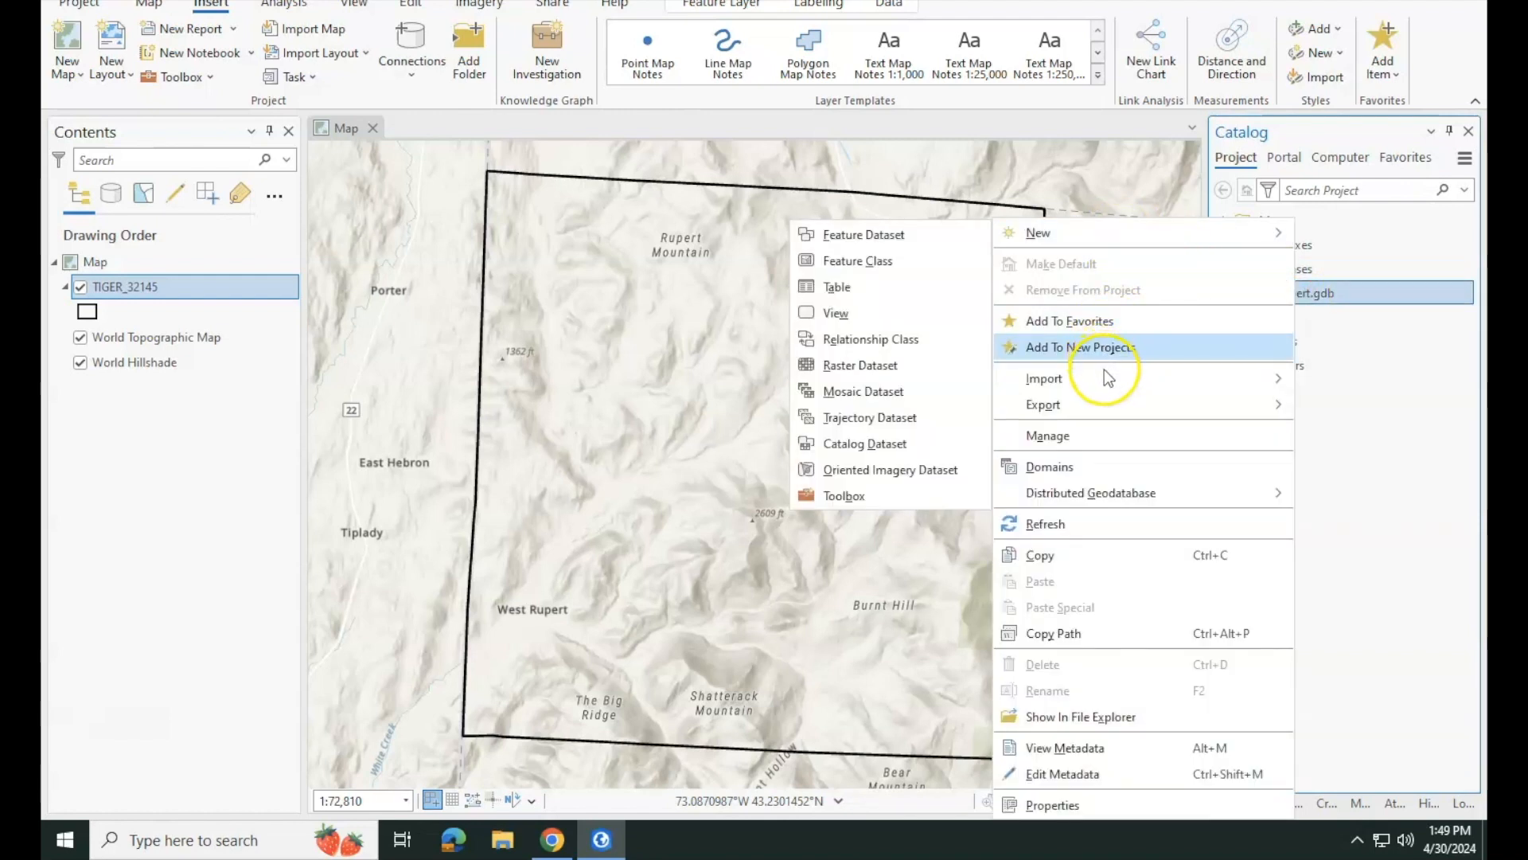
pyautogui.moveTo(1230, 380)
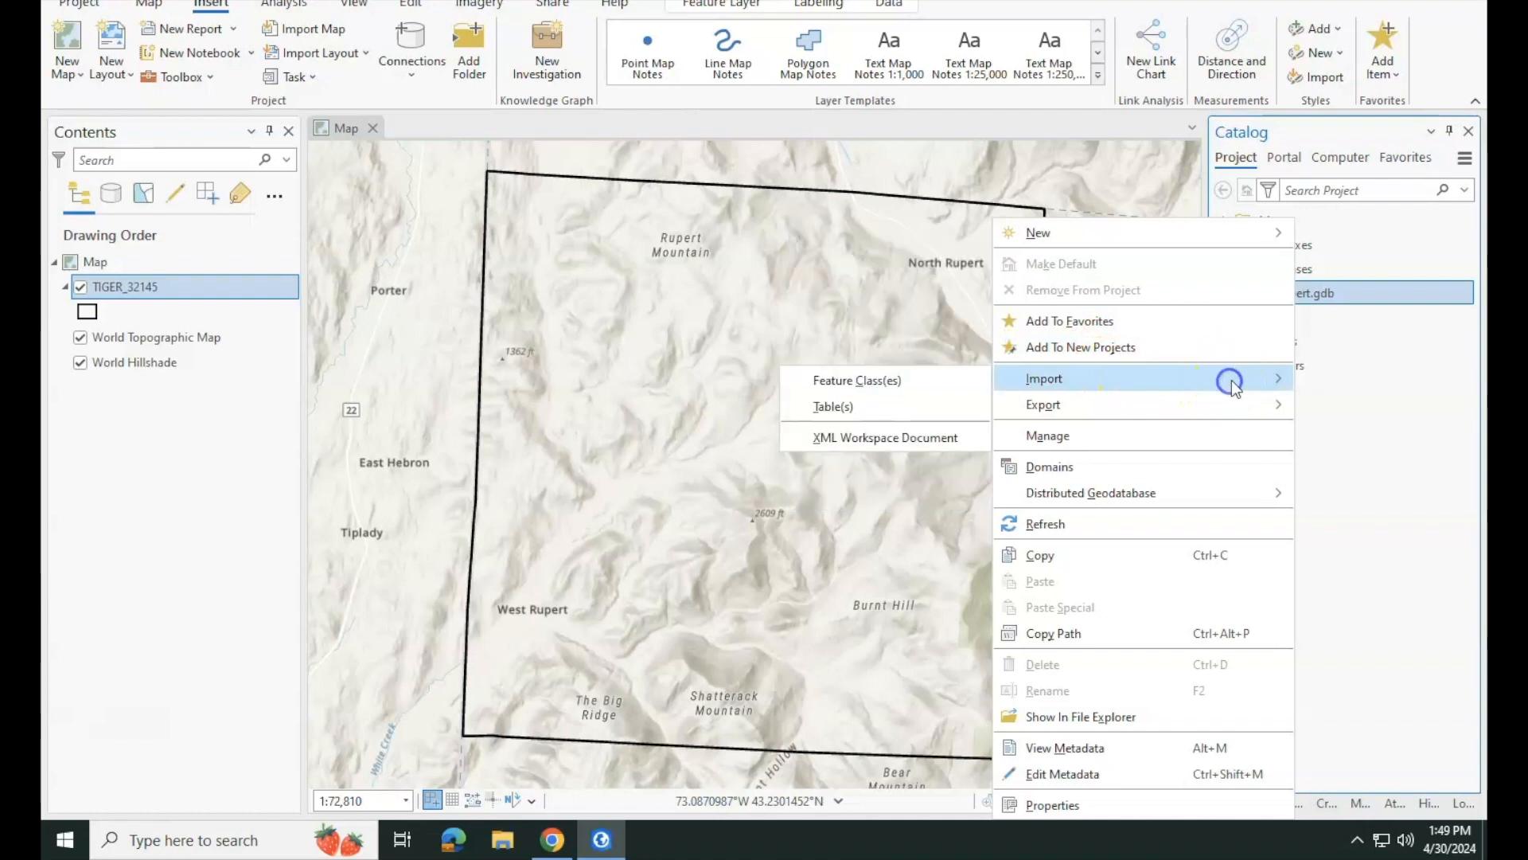
pyautogui.click(869, 384)
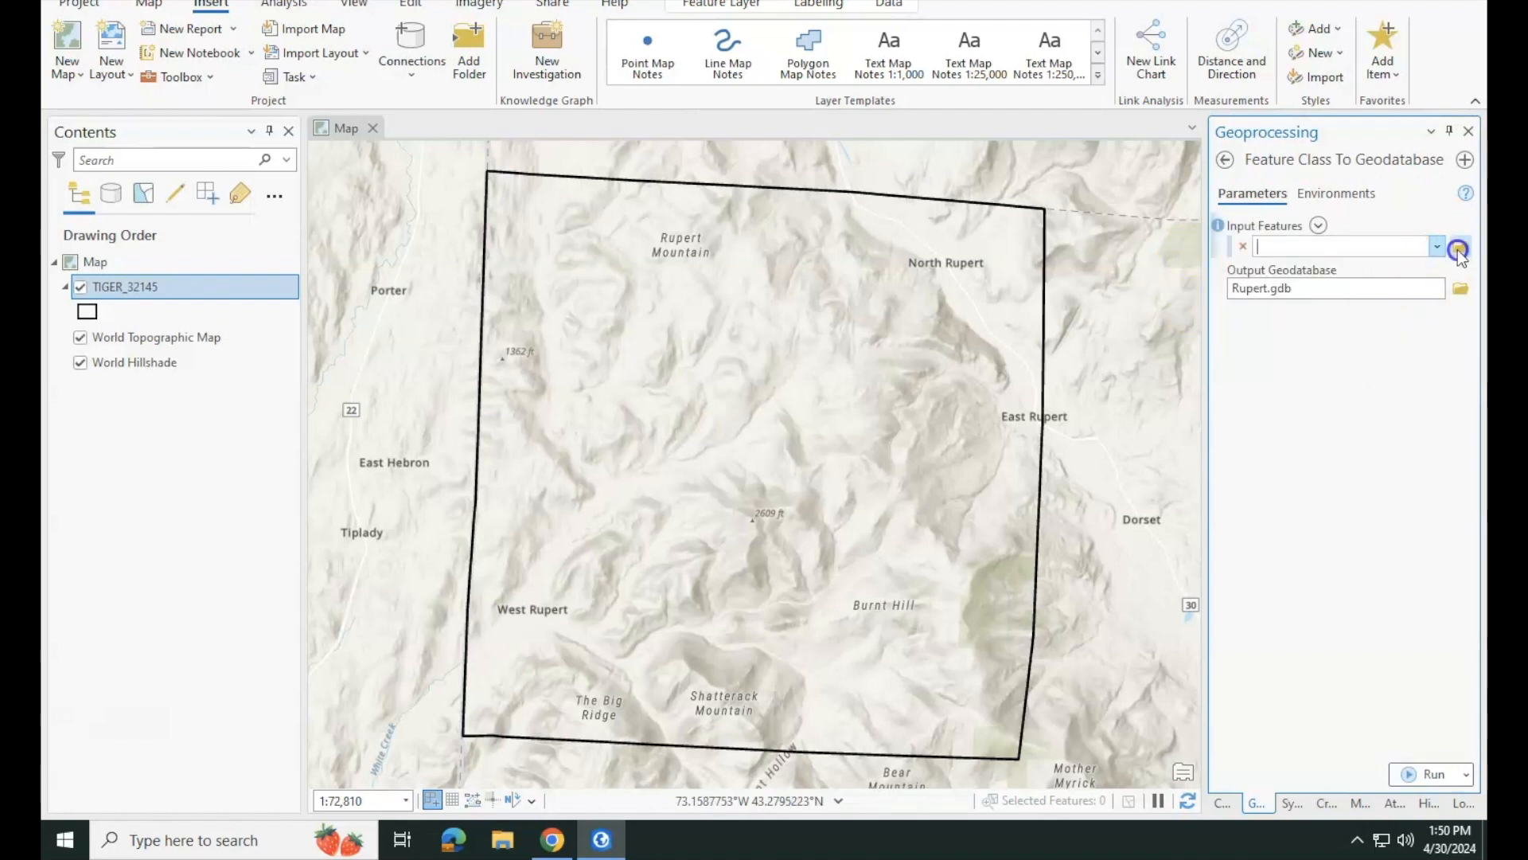
pyautogui.click(1460, 248)
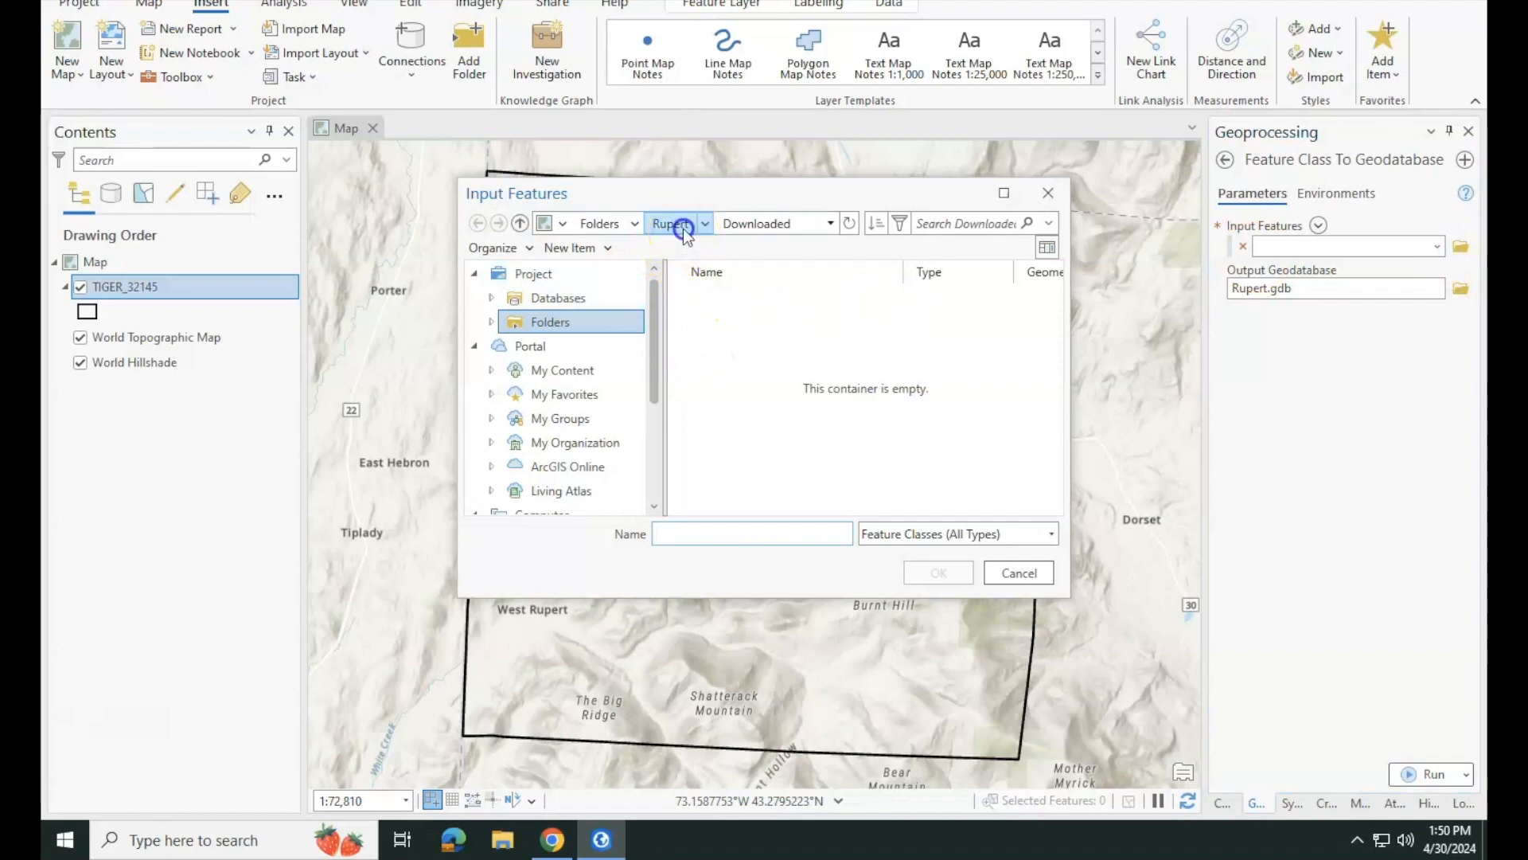
pyautogui.doubleClick(743, 296)
pyautogui.click(748, 296)
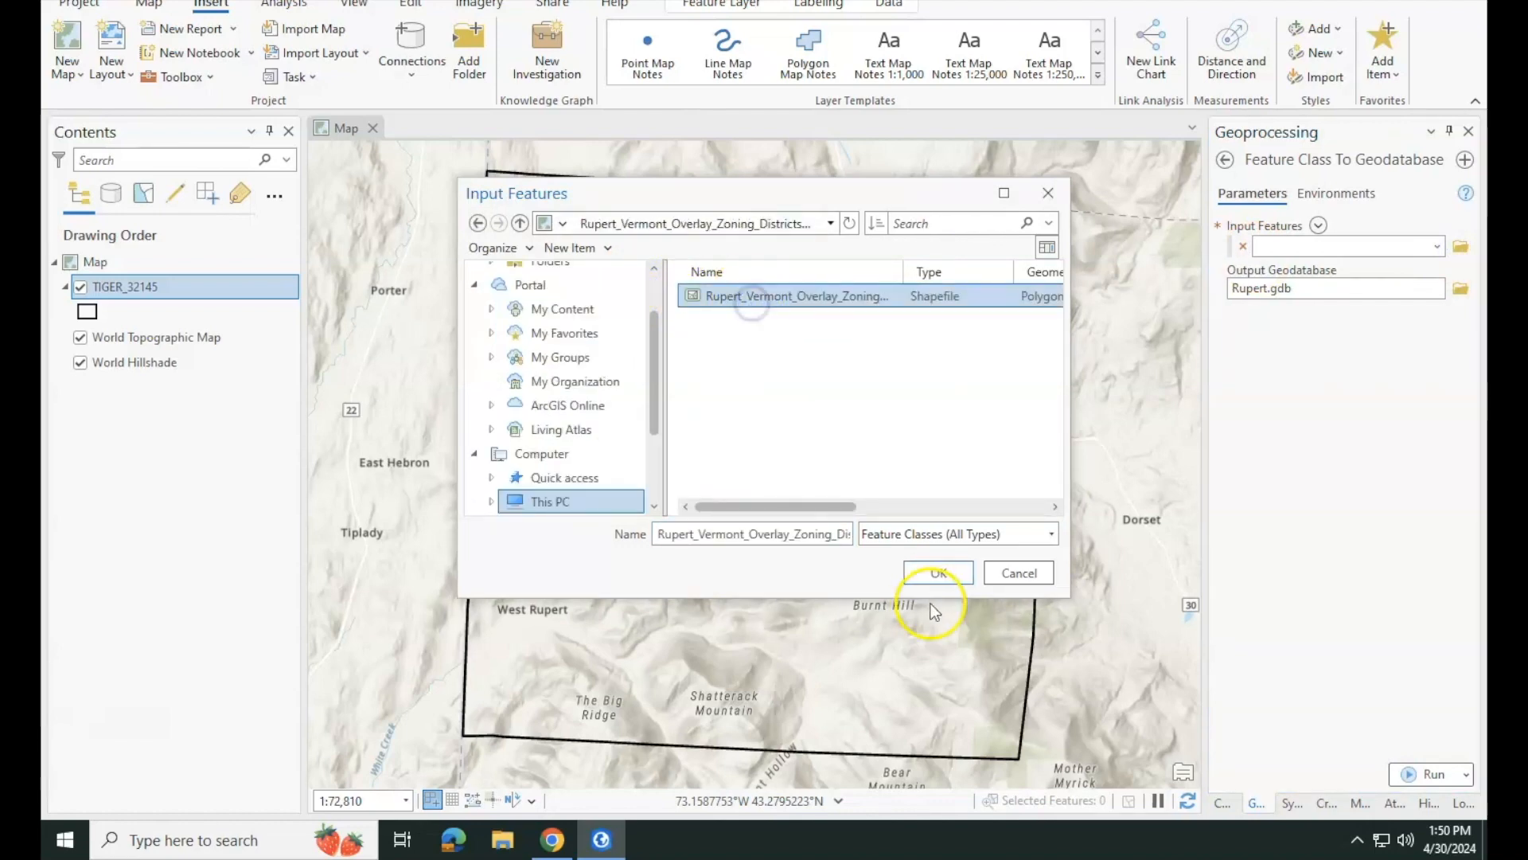
pyautogui.click(938, 573)
# - Add the Rupert_Vermont_Zoning_District shapefile as the second input feature and run Feature Class To Geodatabase
pyautogui.click(1463, 270)
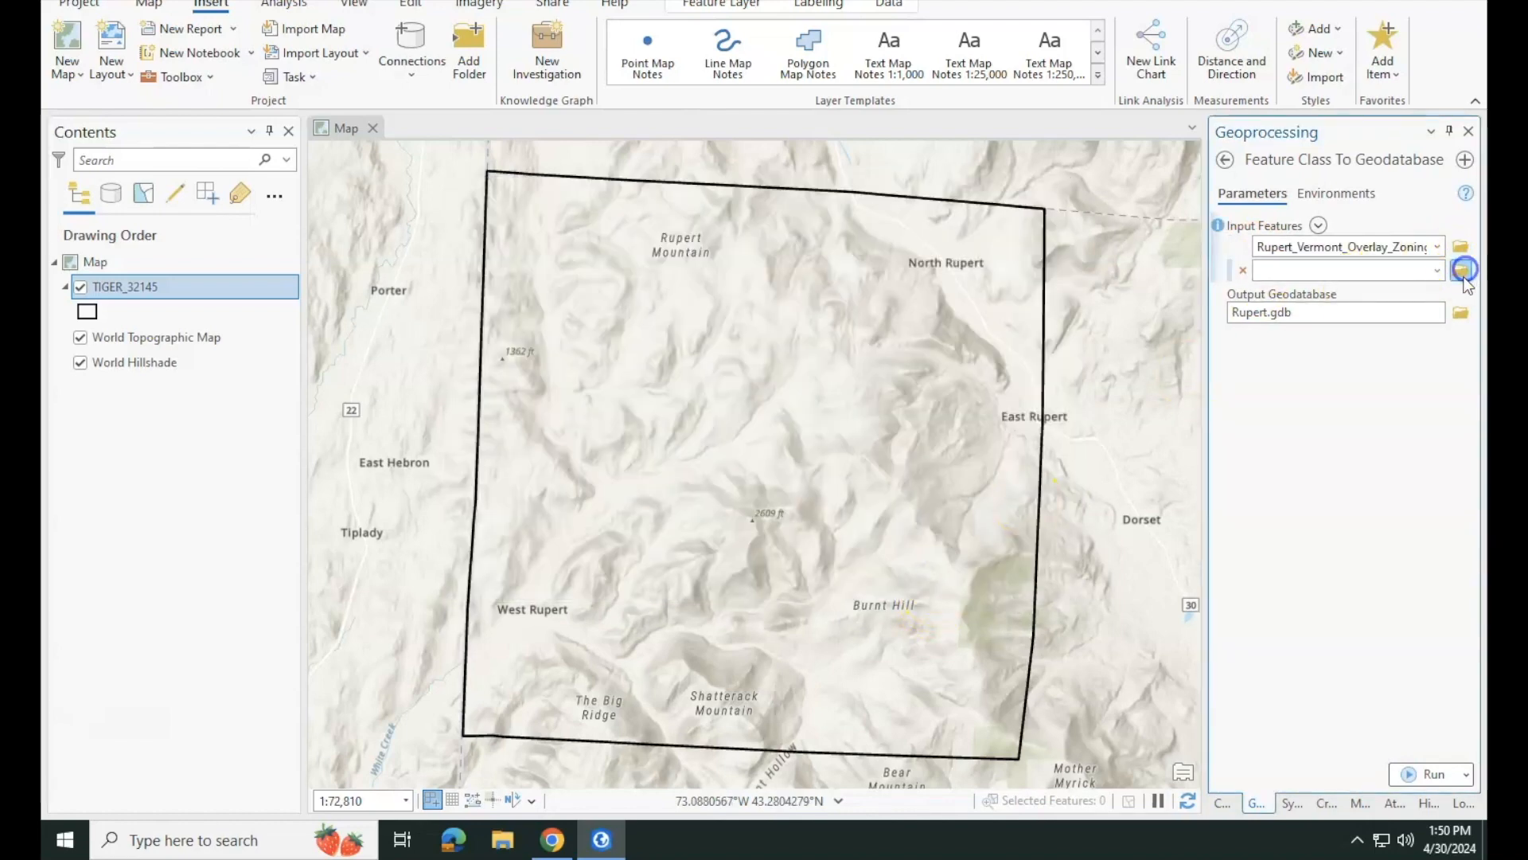
pyautogui.click(559, 228)
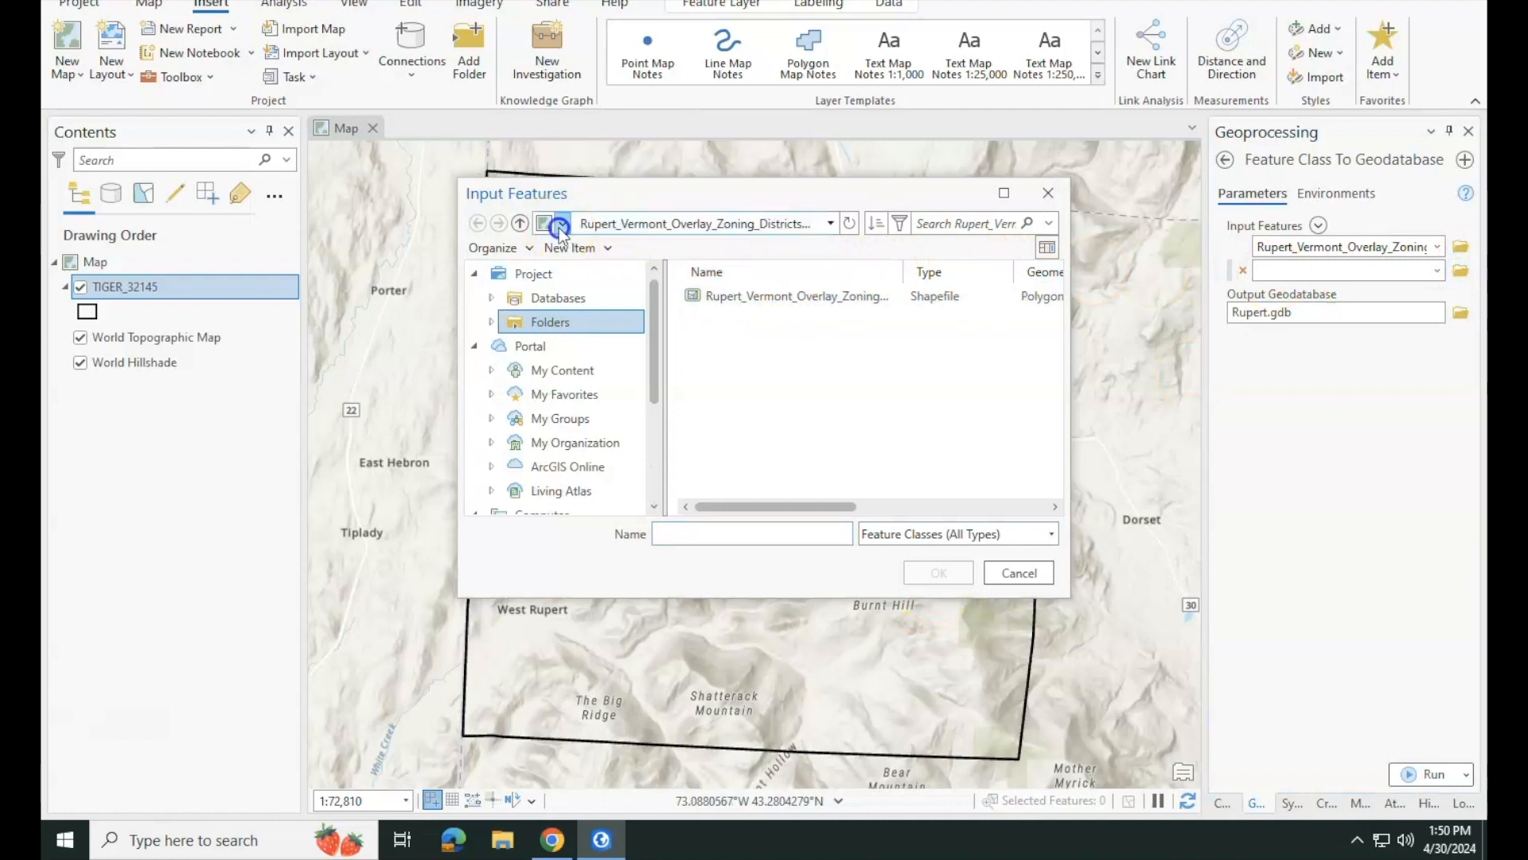
pyautogui.click(613, 249)
pyautogui.click(784, 319)
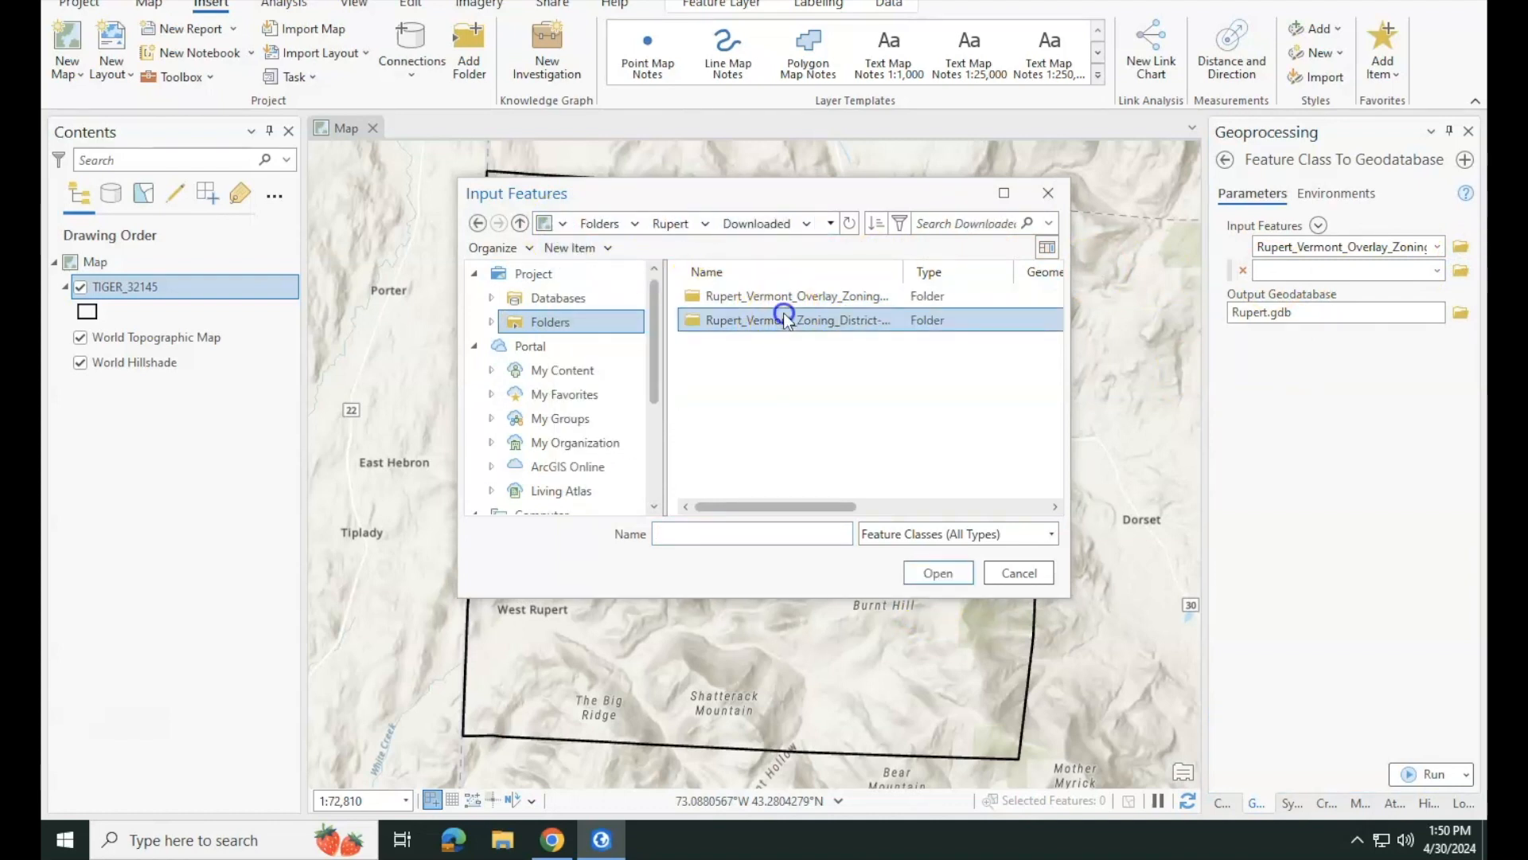
pyautogui.doubleClick(784, 319)
pyautogui.click(781, 298)
pyautogui.click(936, 573)
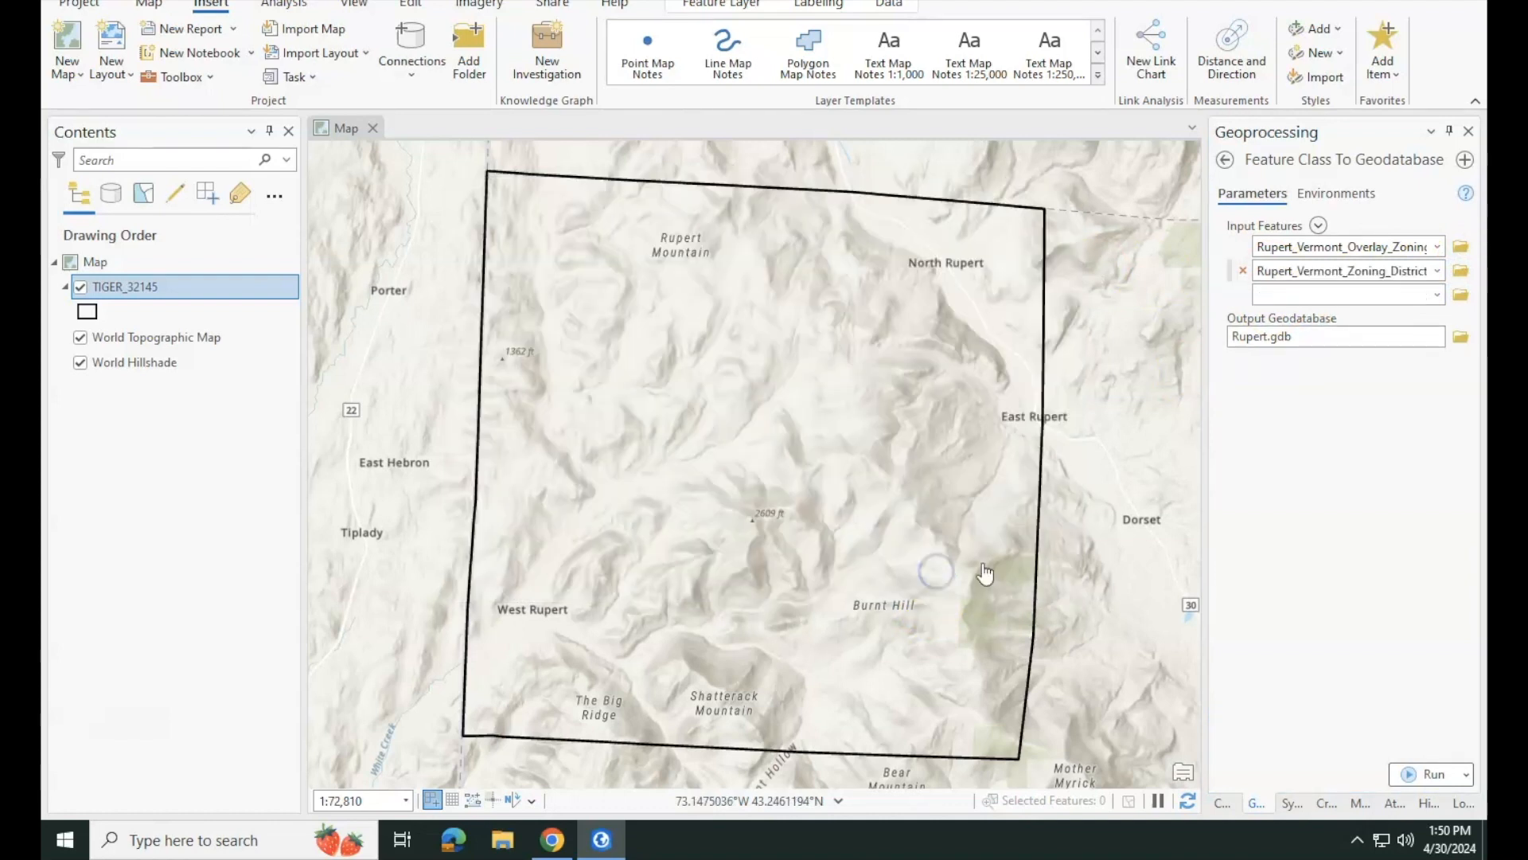
pyautogui.click(1424, 779)
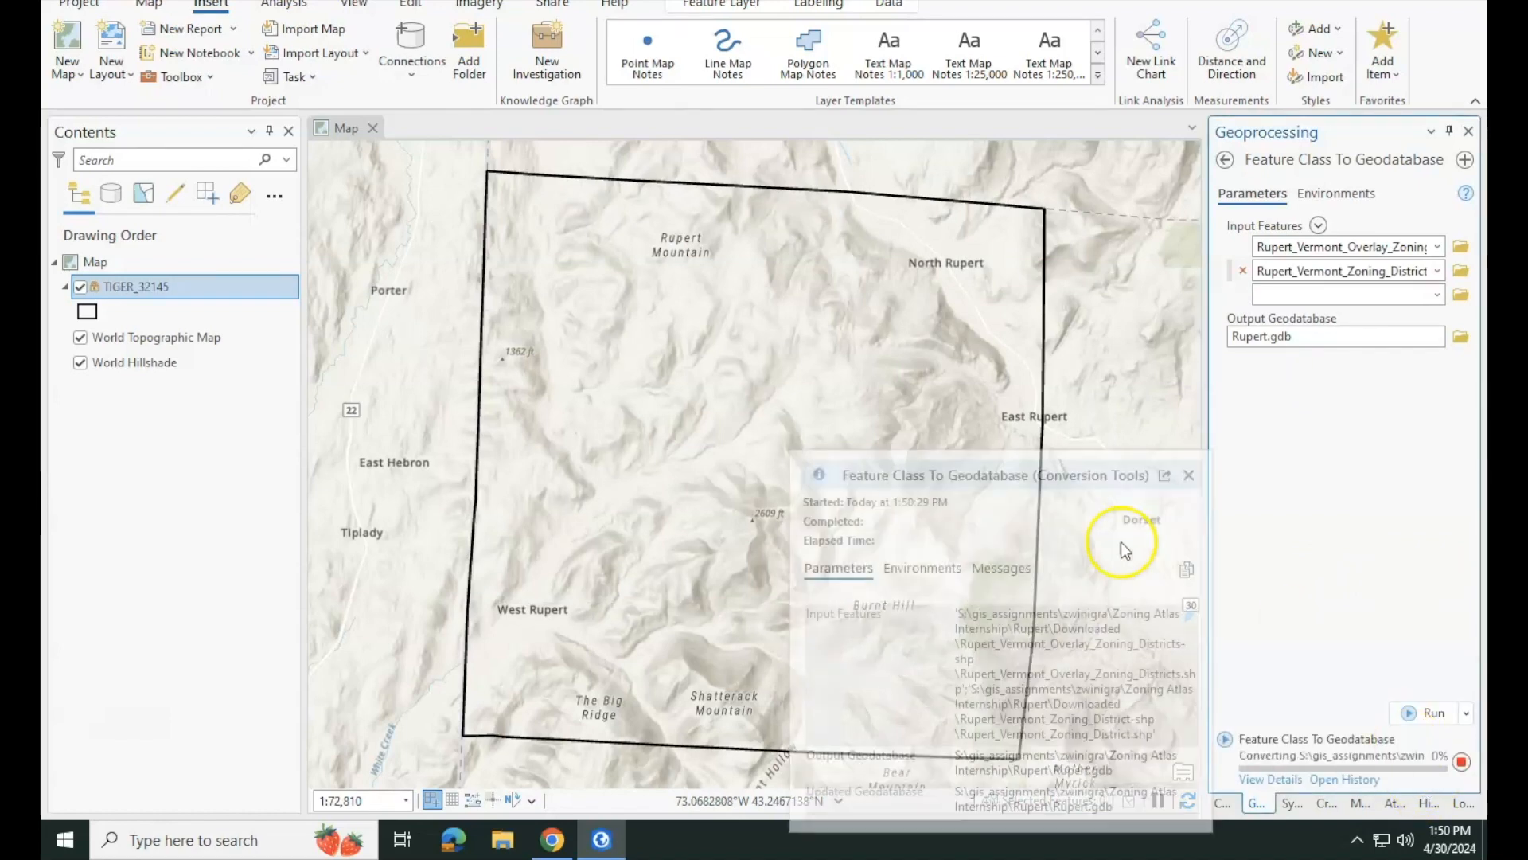
pyautogui.click(1252, 780)
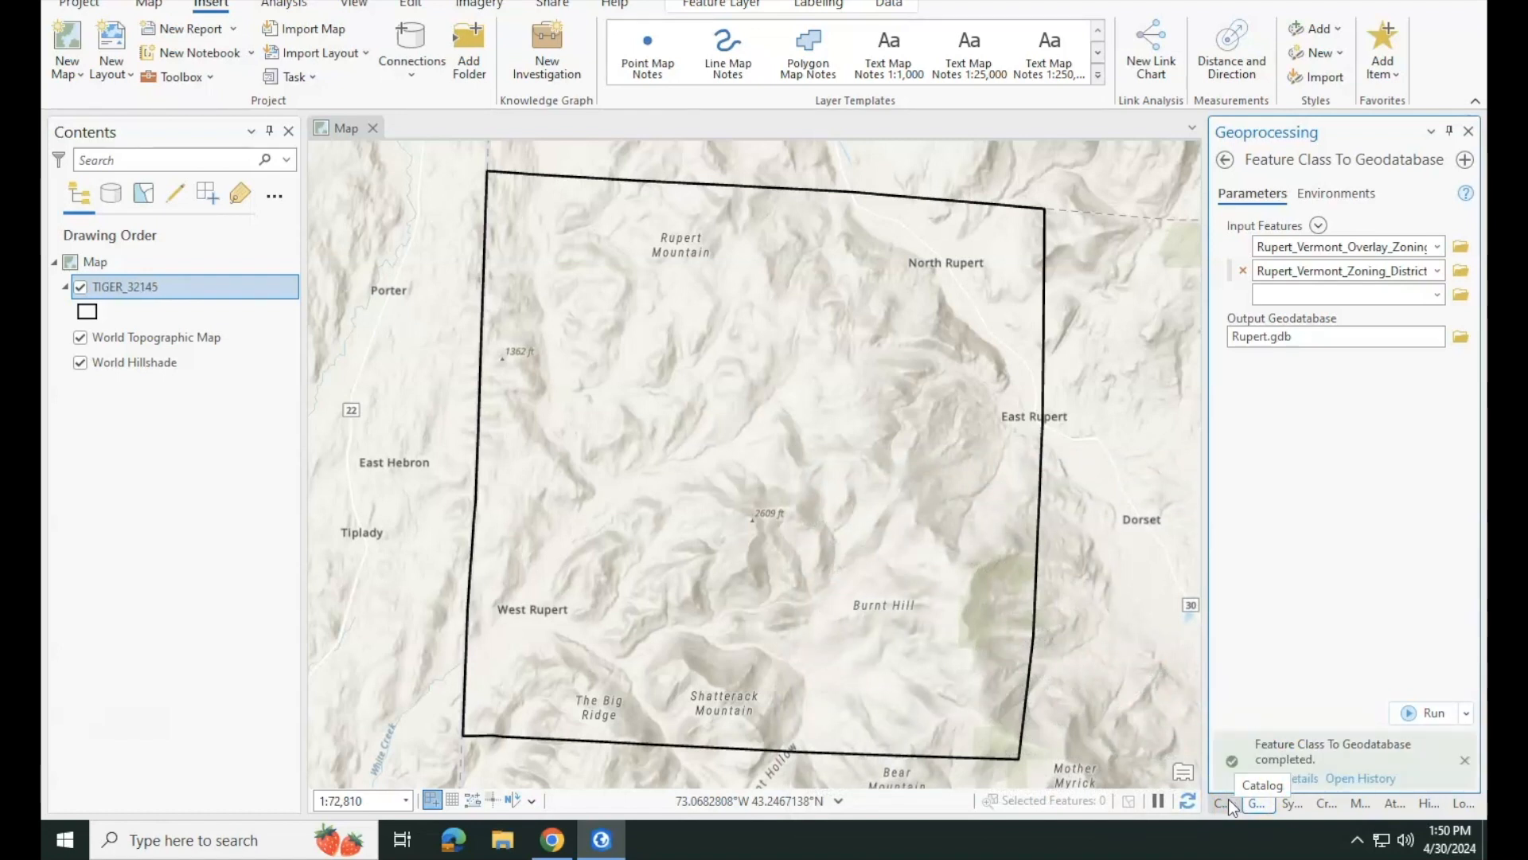
# - Add the overlay zoning districts and zoning district feature classes from Rupert.gdb to the current map
pyautogui.click(1226, 804)
pyautogui.click(1258, 294)
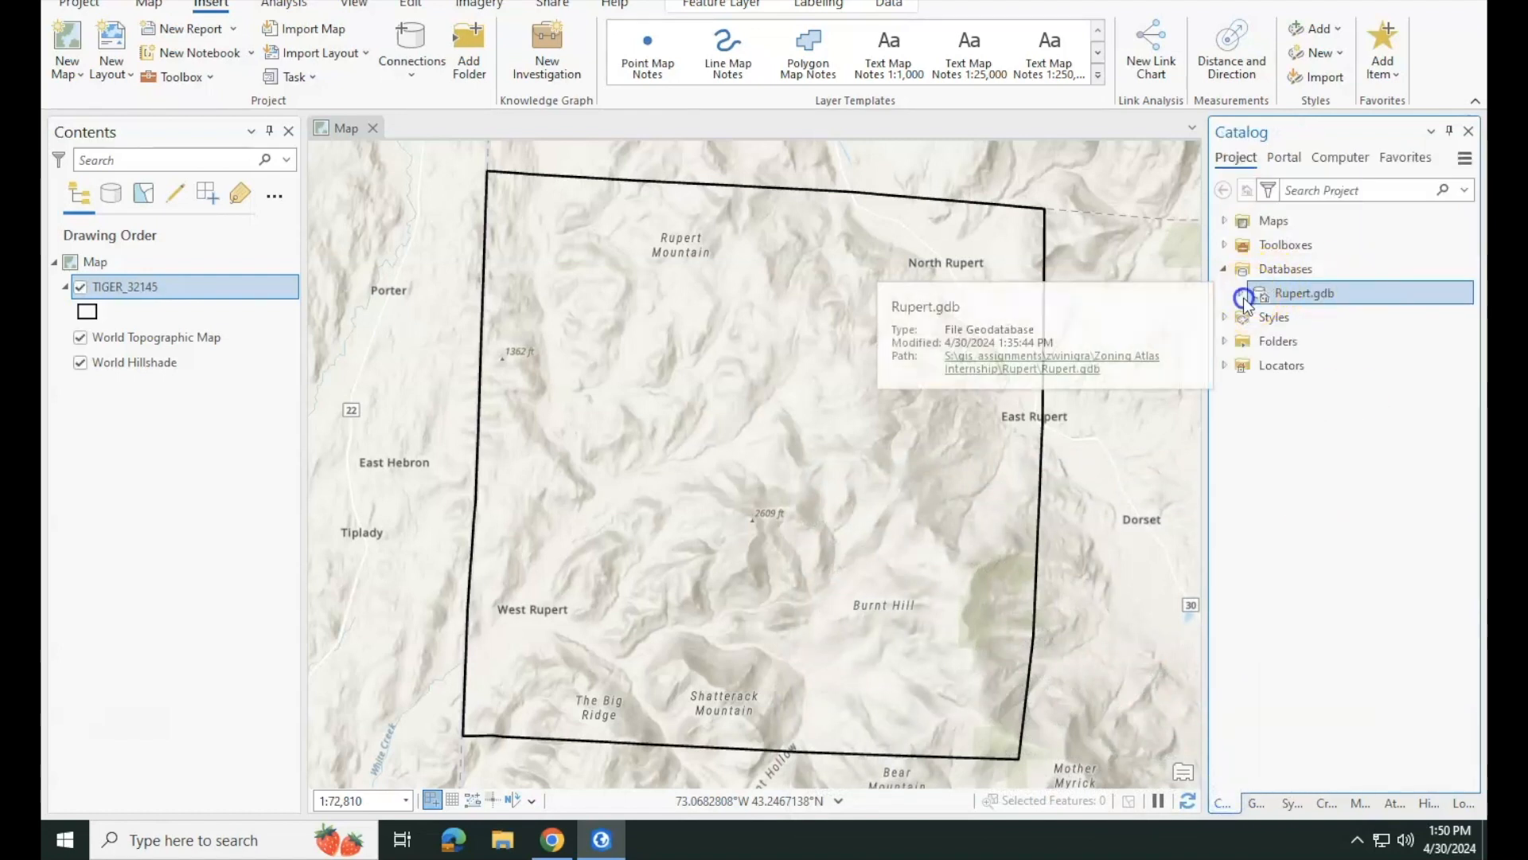
pyautogui.click(1239, 293)
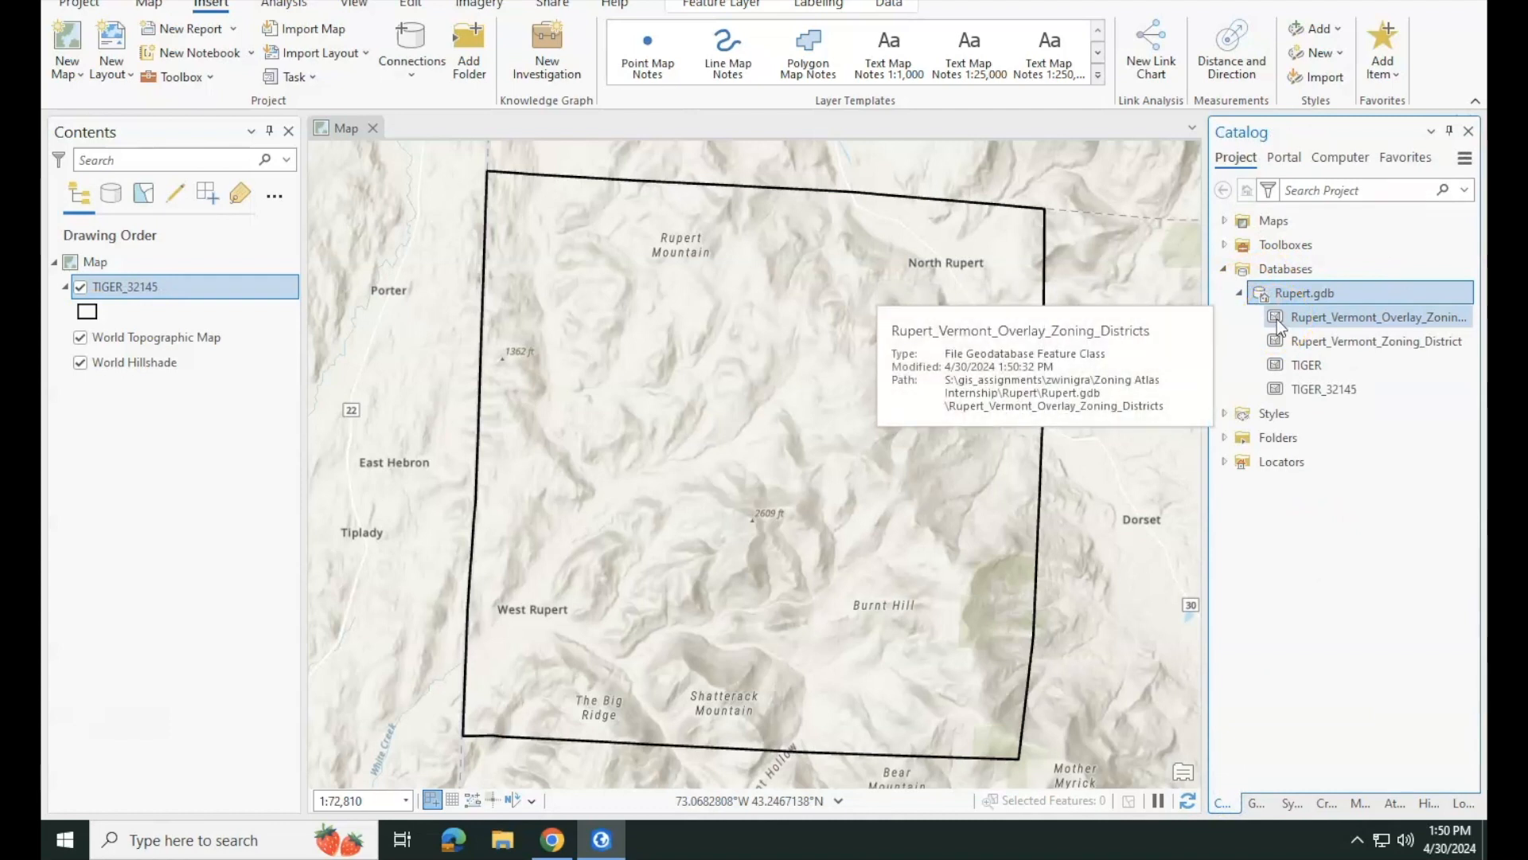
pyautogui.click(1276, 320)
pyautogui.click(1318, 344)
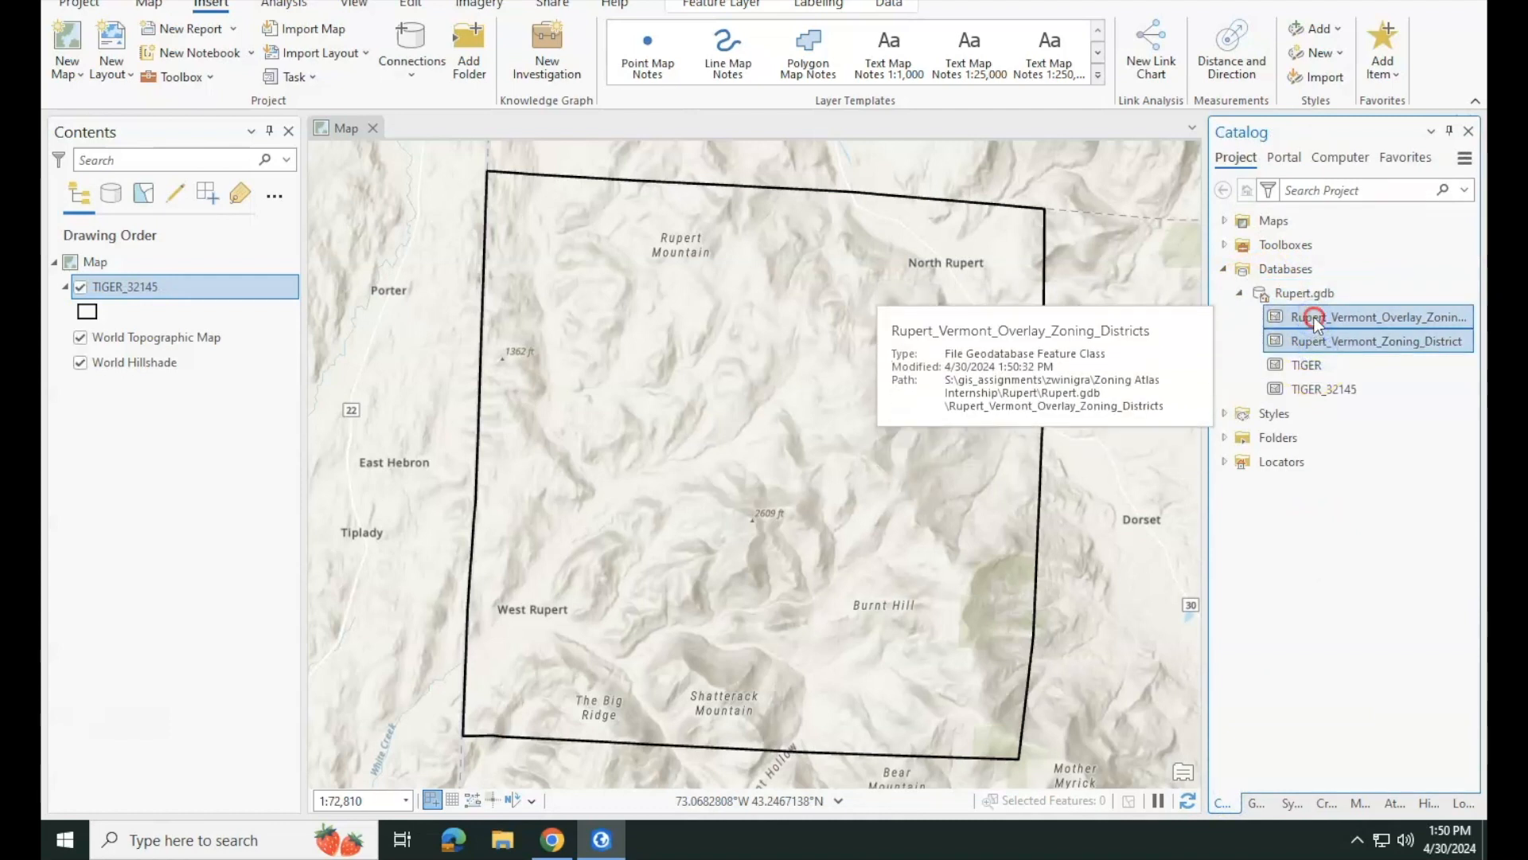
pyautogui.rightClick(1315, 321)
pyautogui.click(1114, 331)
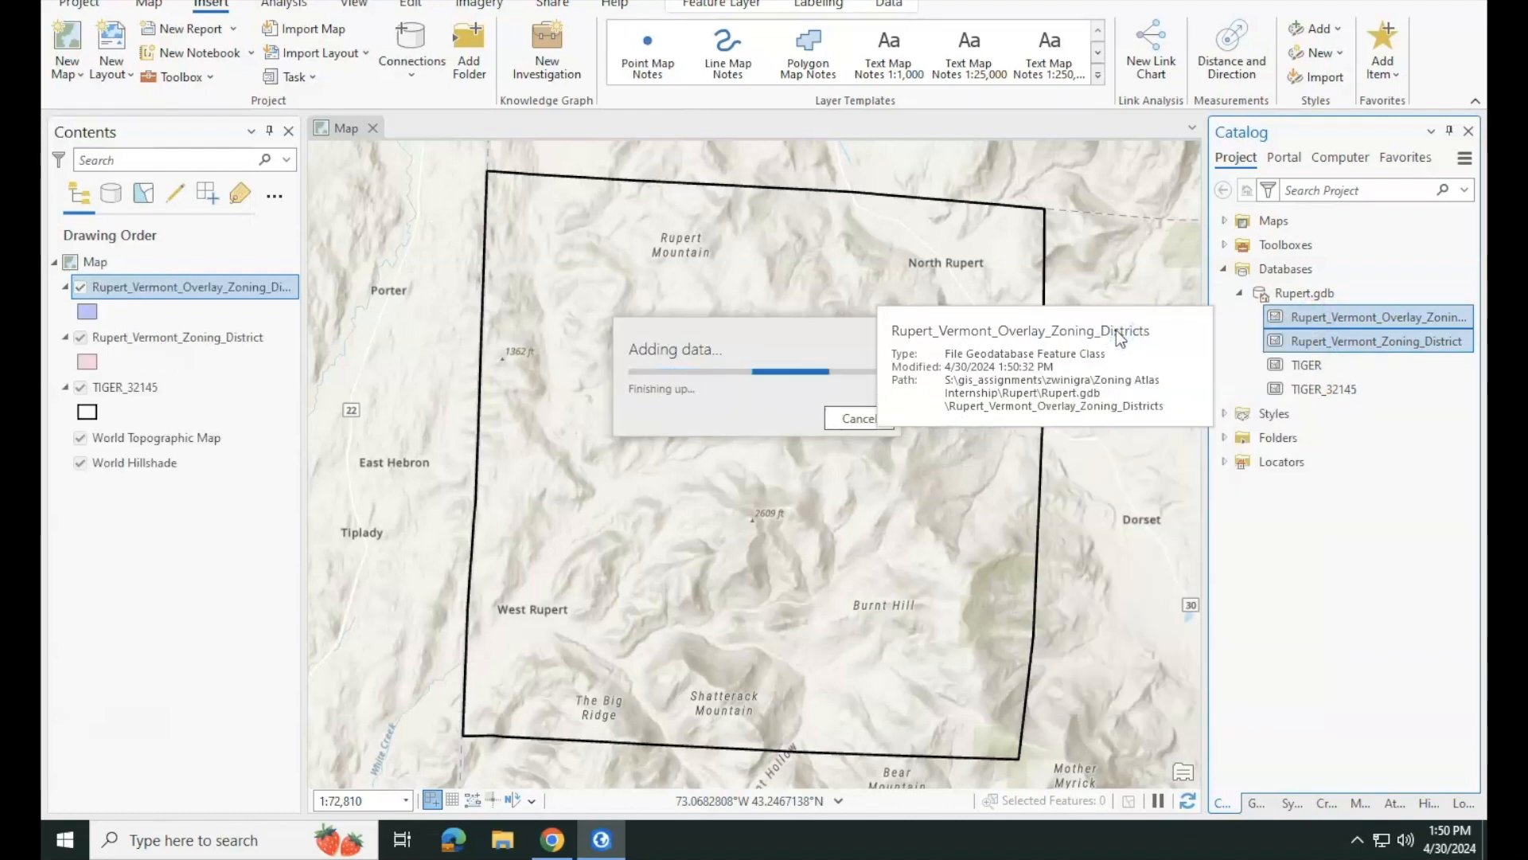
pyautogui.click(1103, 334)
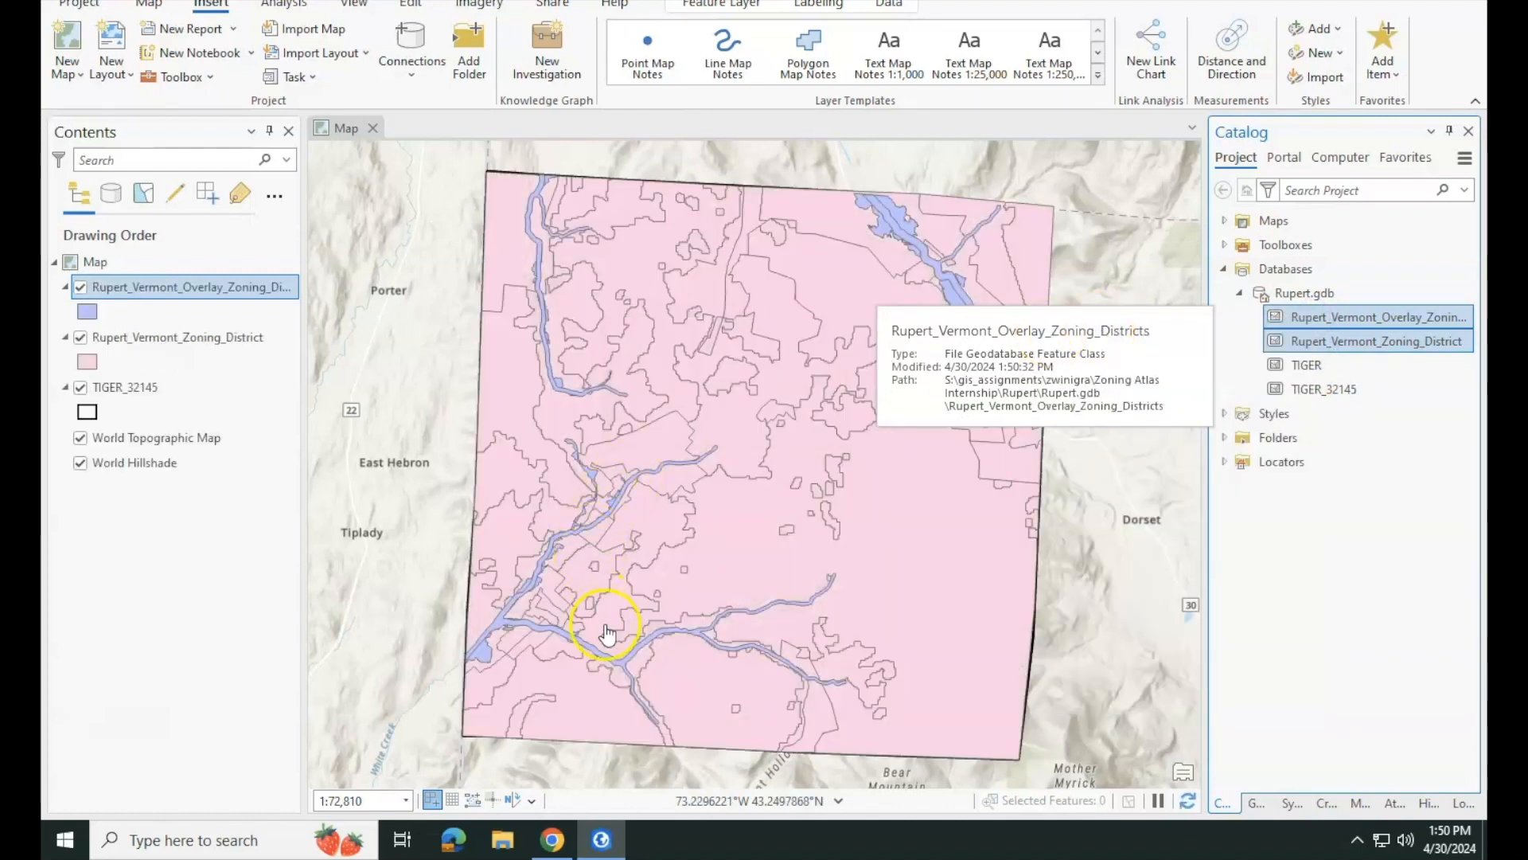
# - Inspect the zoning and overlay polygons along Rupert's northern and western edges against the TIGER town boundary
pyautogui.moveTo(716, 529); pyautogui.dragTo(566, 478)
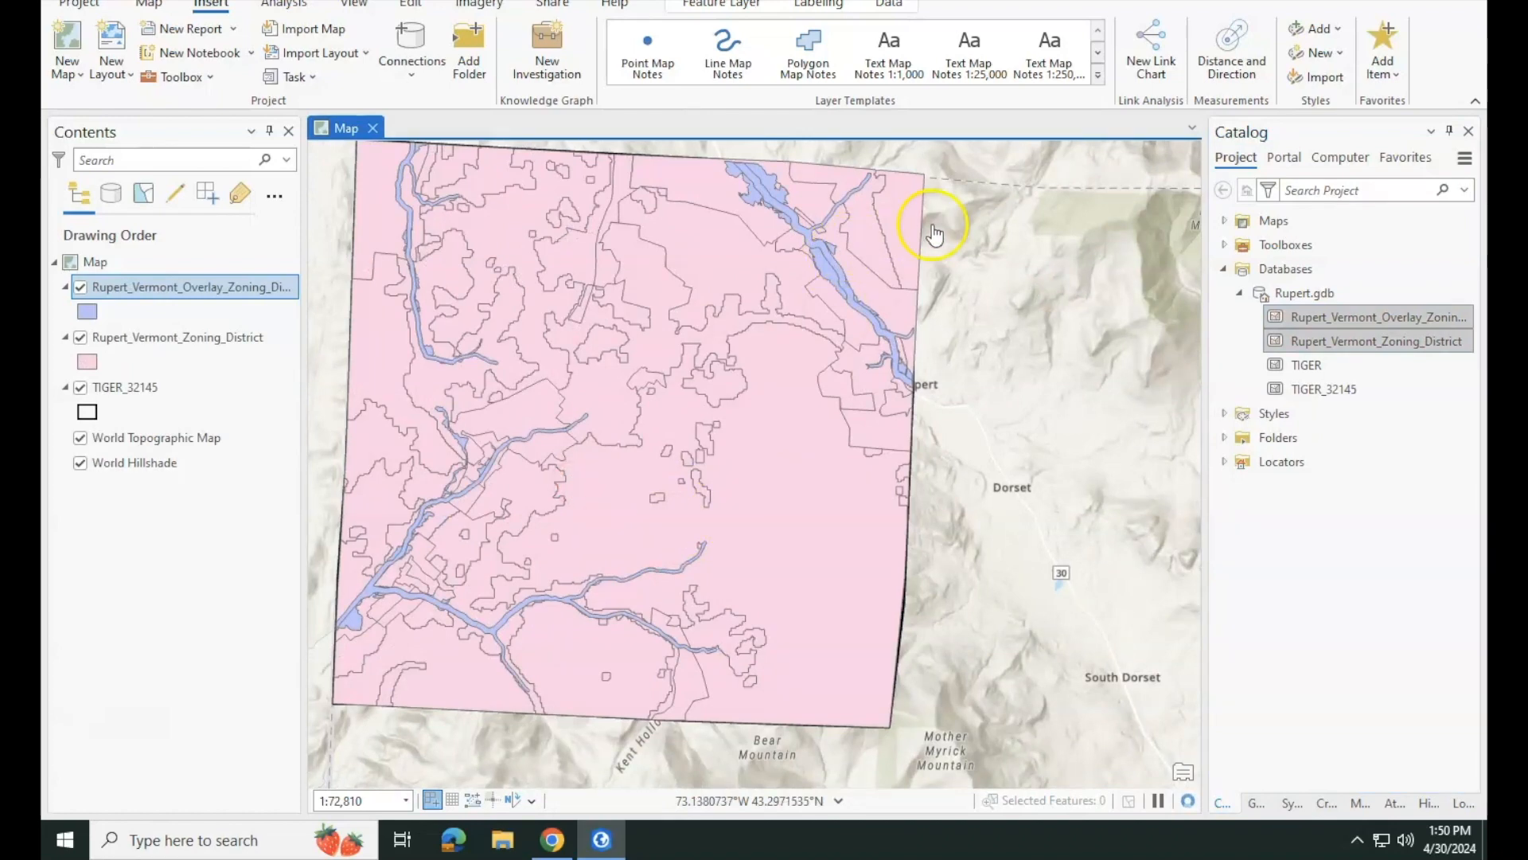
pyautogui.scroll(5, 934, 234)
pyautogui.moveTo(915, 232); pyautogui.dragTo(908, 634)
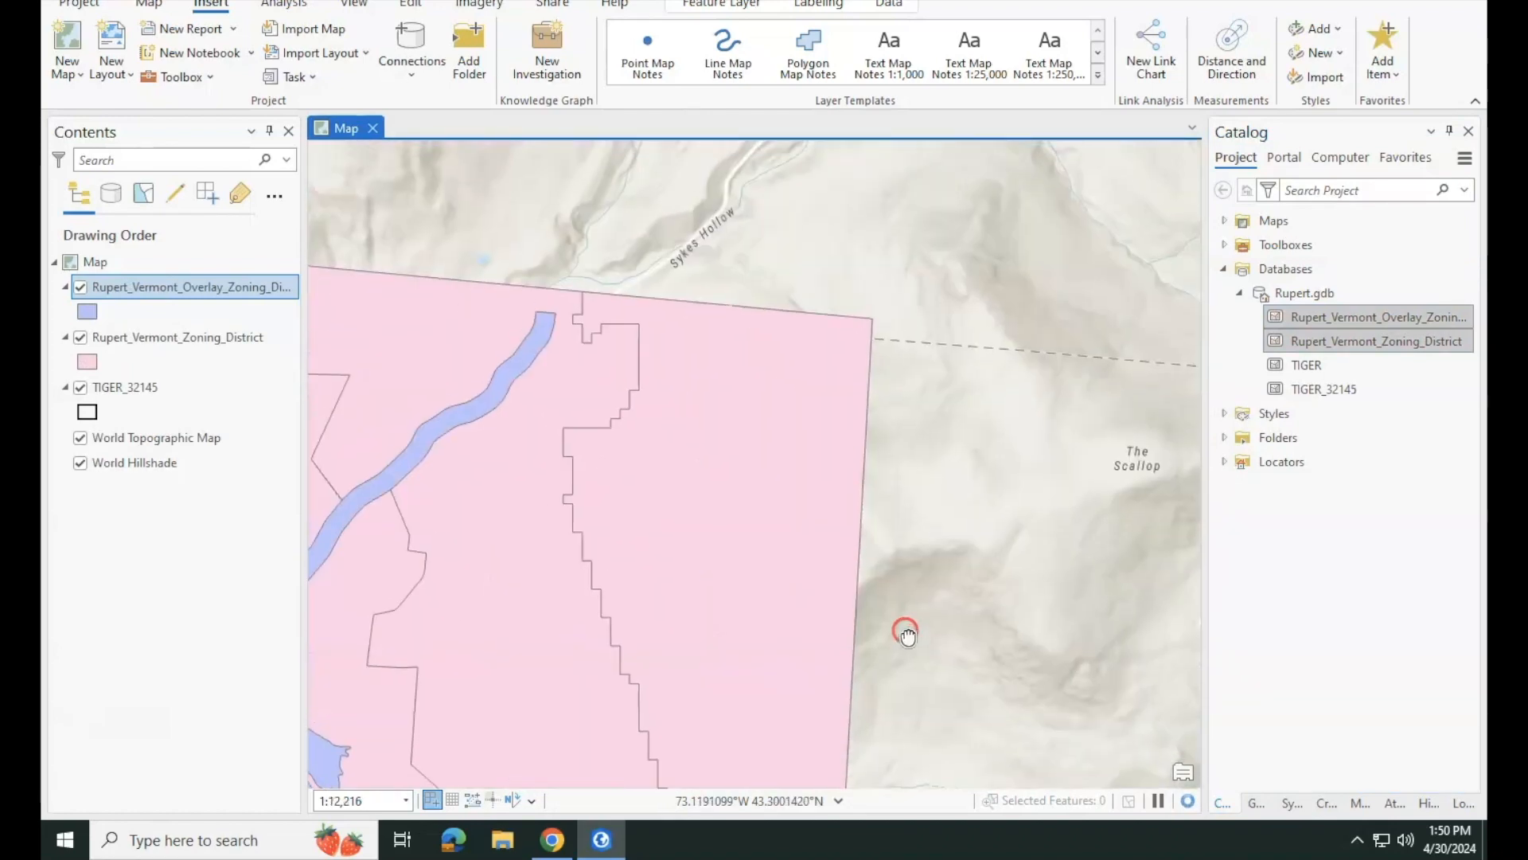
pyautogui.moveTo(753, 520); pyautogui.dragTo(1091, 454)
pyautogui.scroll(1, 1035, 439)
pyautogui.scroll(-2, 844, 440)
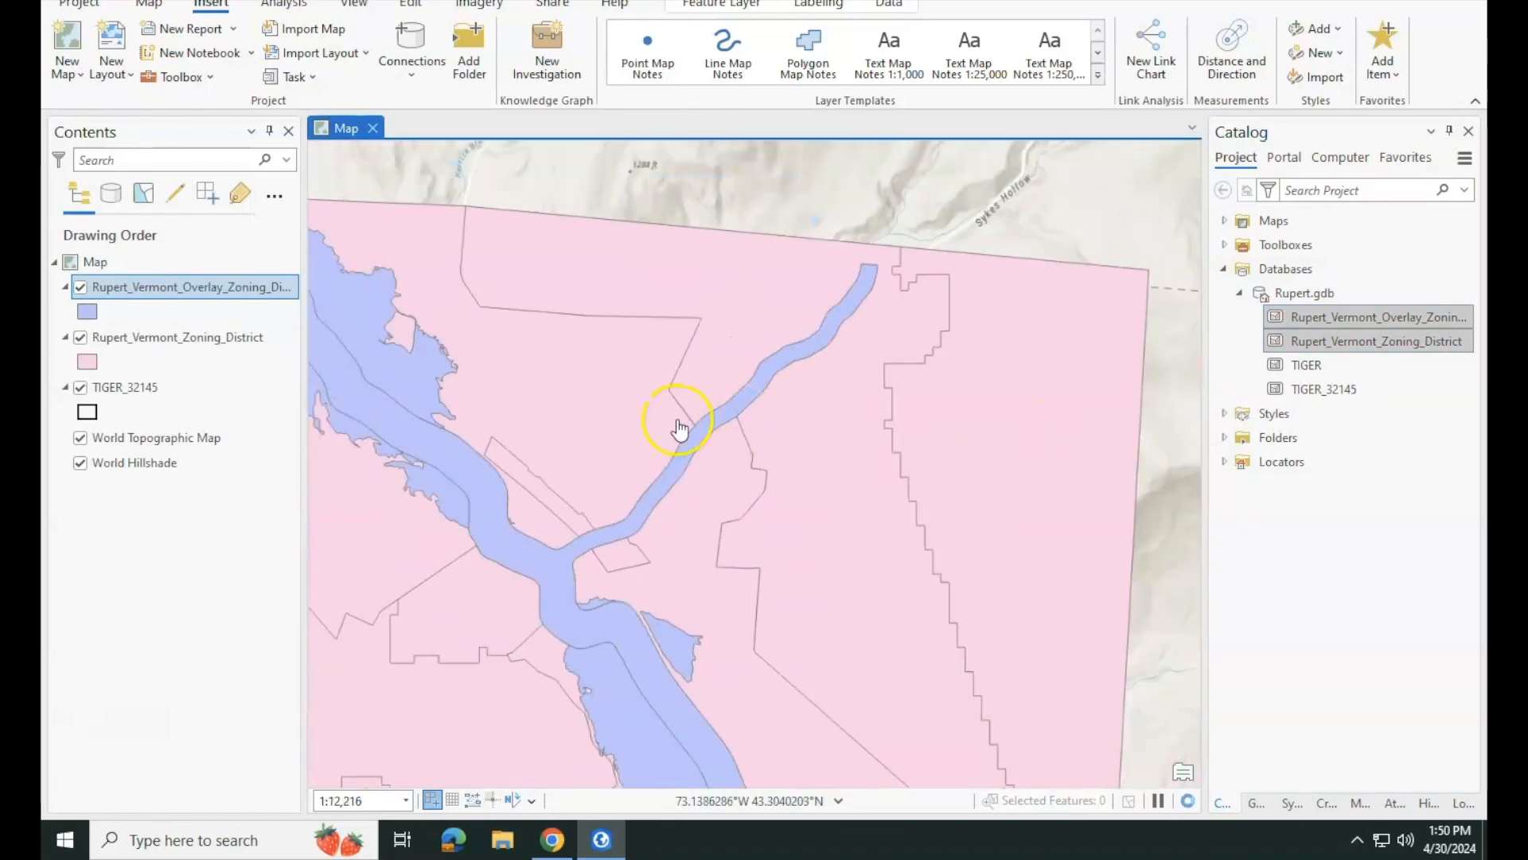
pyautogui.scroll(-2, 678, 422)
pyautogui.moveTo(565, 439); pyautogui.dragTo(958, 494)
pyautogui.moveTo(549, 461); pyautogui.dragTo(931, 466)
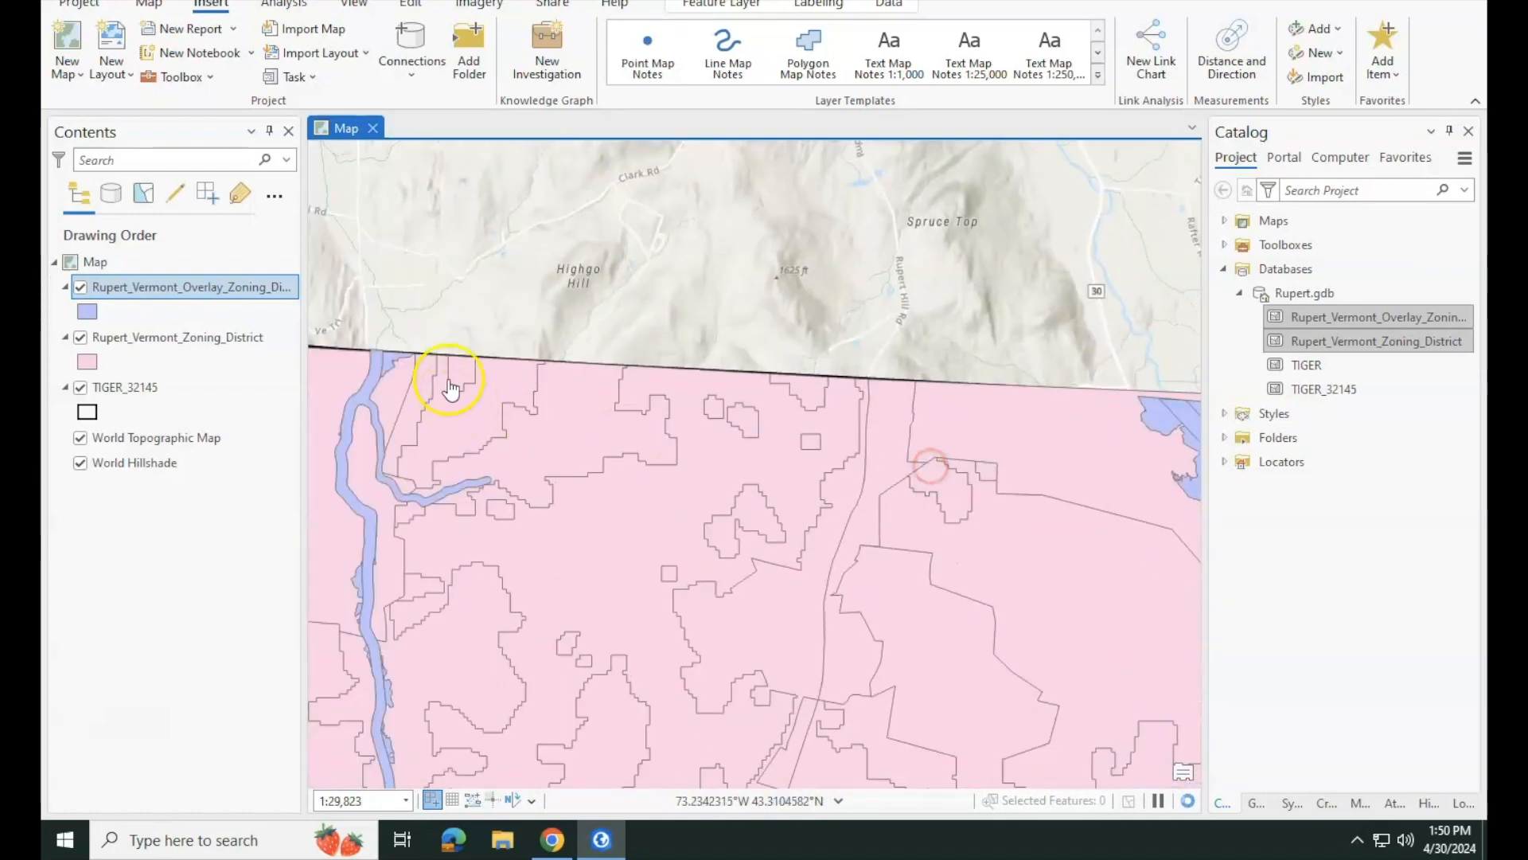
pyautogui.moveTo(449, 388); pyautogui.dragTo(1019, 408)
pyautogui.moveTo(928, 475); pyautogui.dragTo(749, 194)
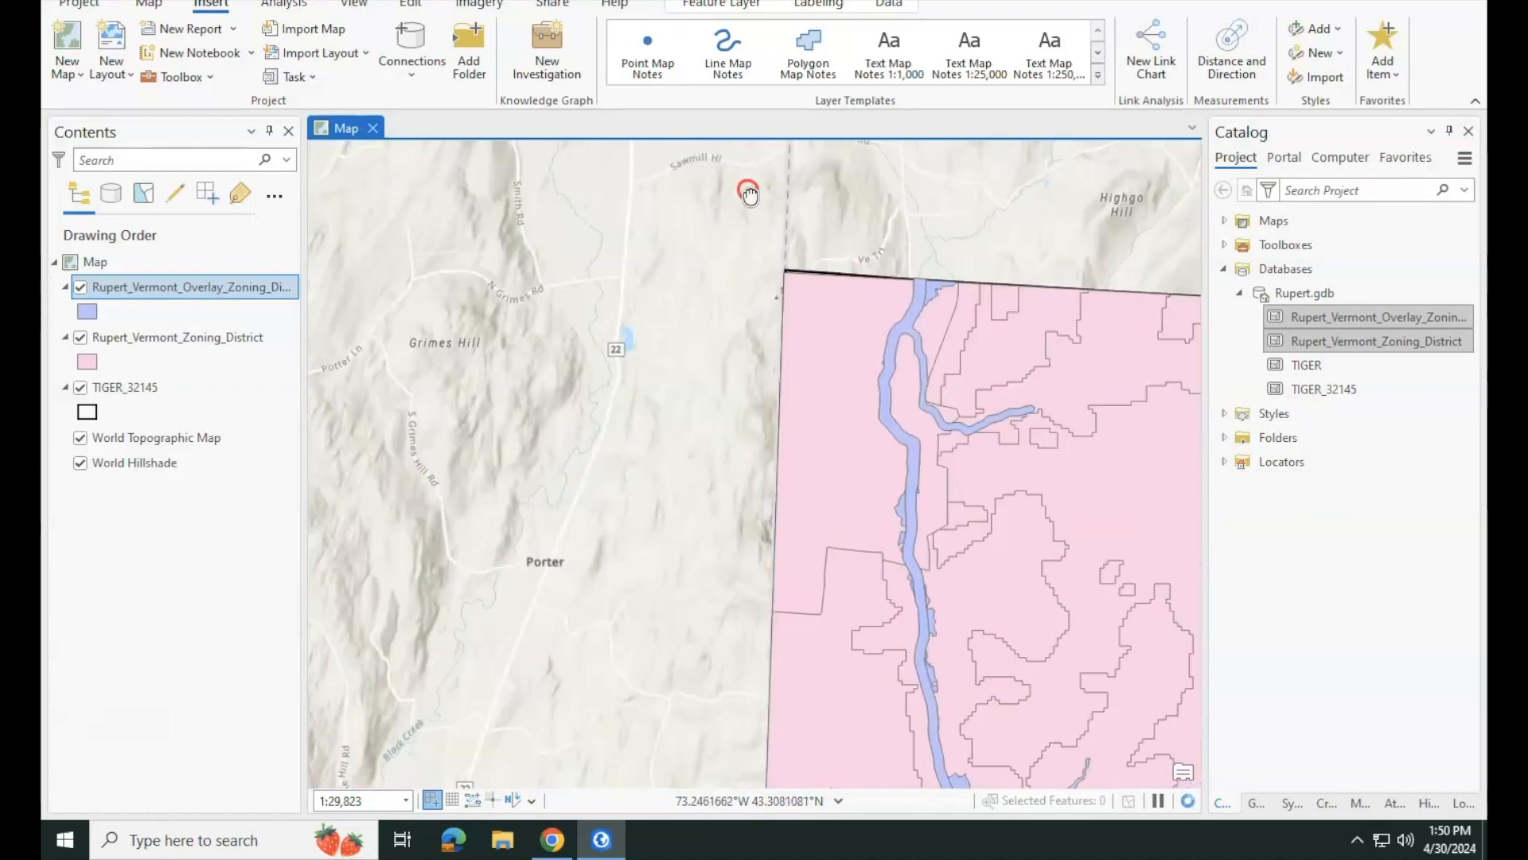
pyautogui.scroll(-2, 819, 489)
pyautogui.moveTo(828, 518); pyautogui.dragTo(651, 319)
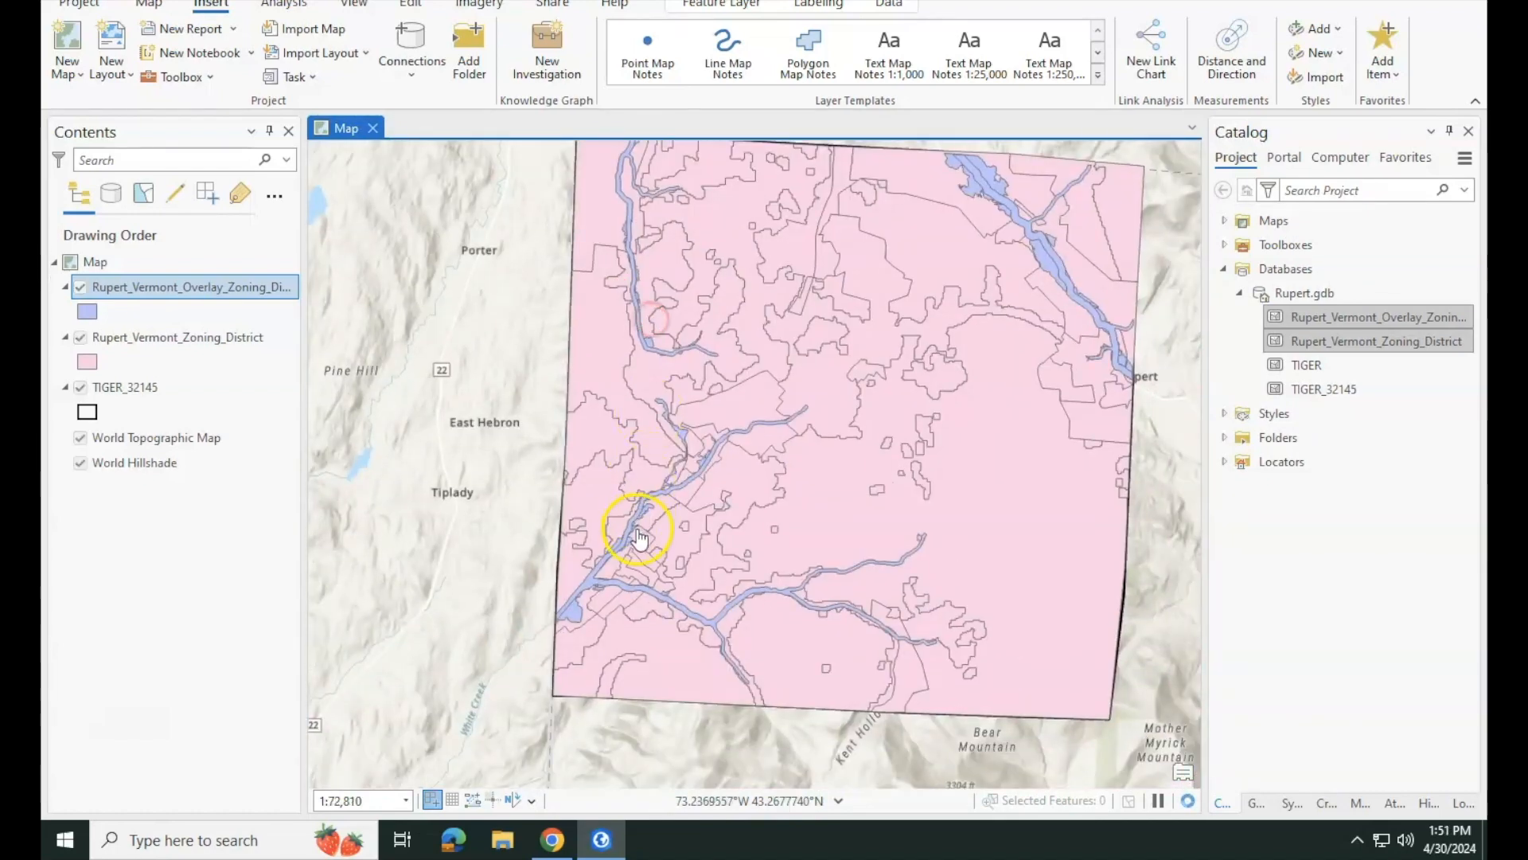
pyautogui.moveTo(639, 538); pyautogui.dragTo(580, 324)
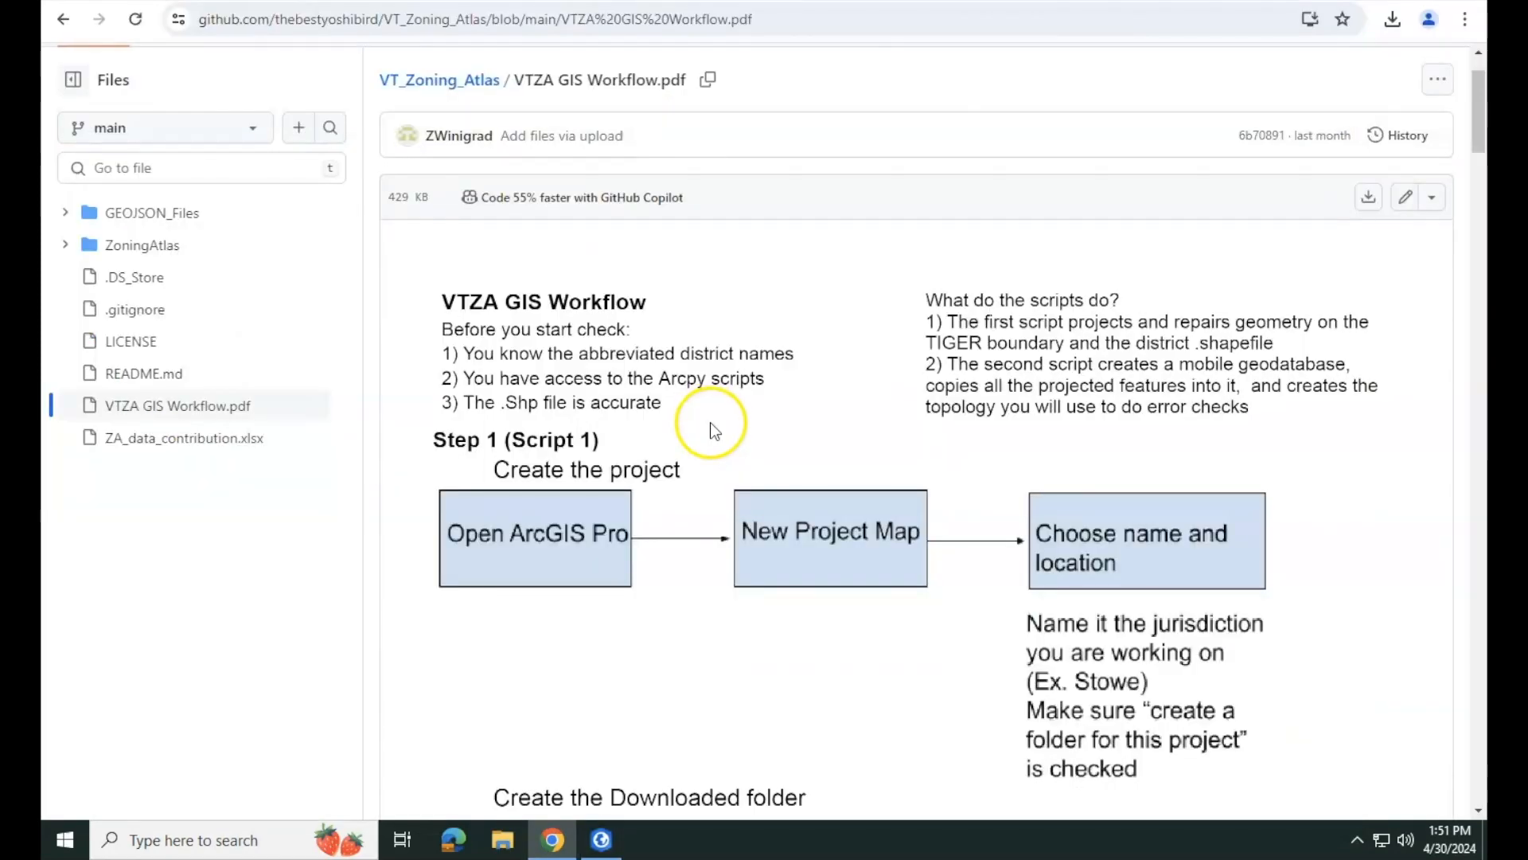
# - Review the project creation, Downloaded folder and district shapefile steps in VTZA GIS Workflow.pdf
pyautogui.scroll(-5, 712, 430)
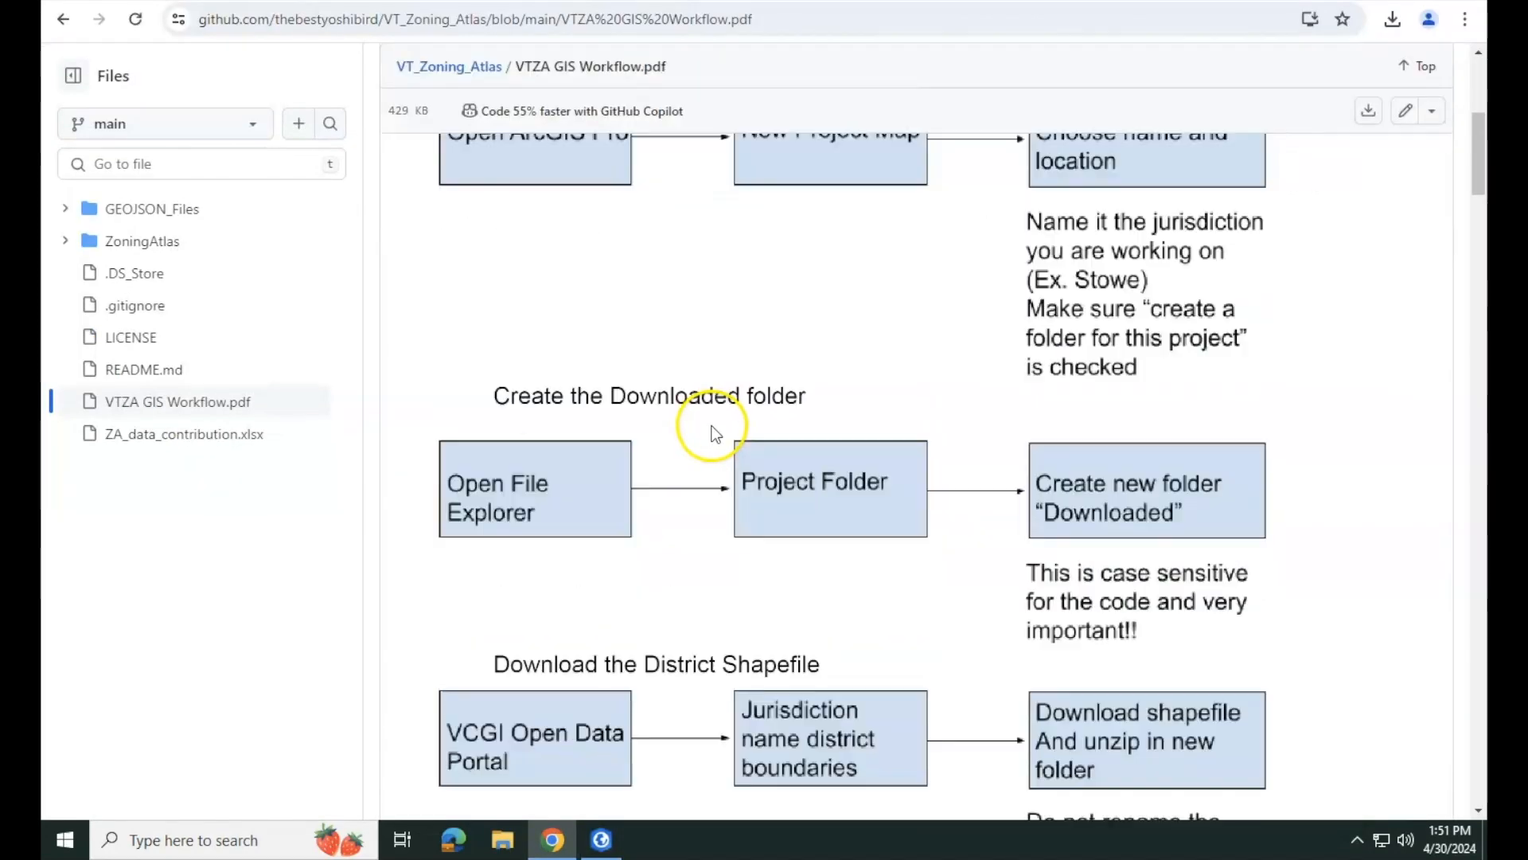
pyautogui.scroll(-6, 713, 433)
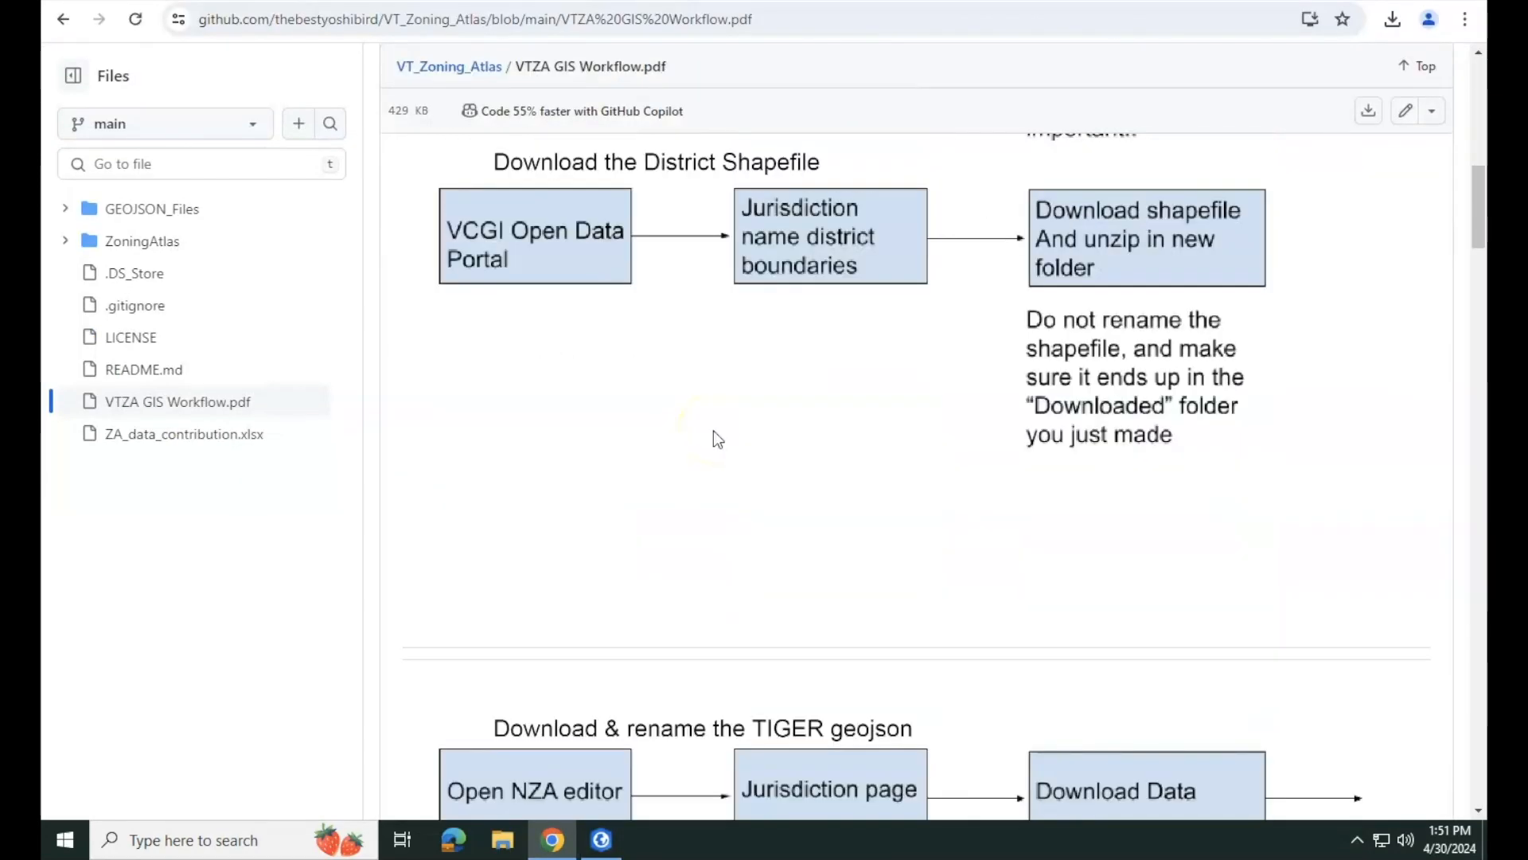
pyautogui.scroll(-11, 713, 432)
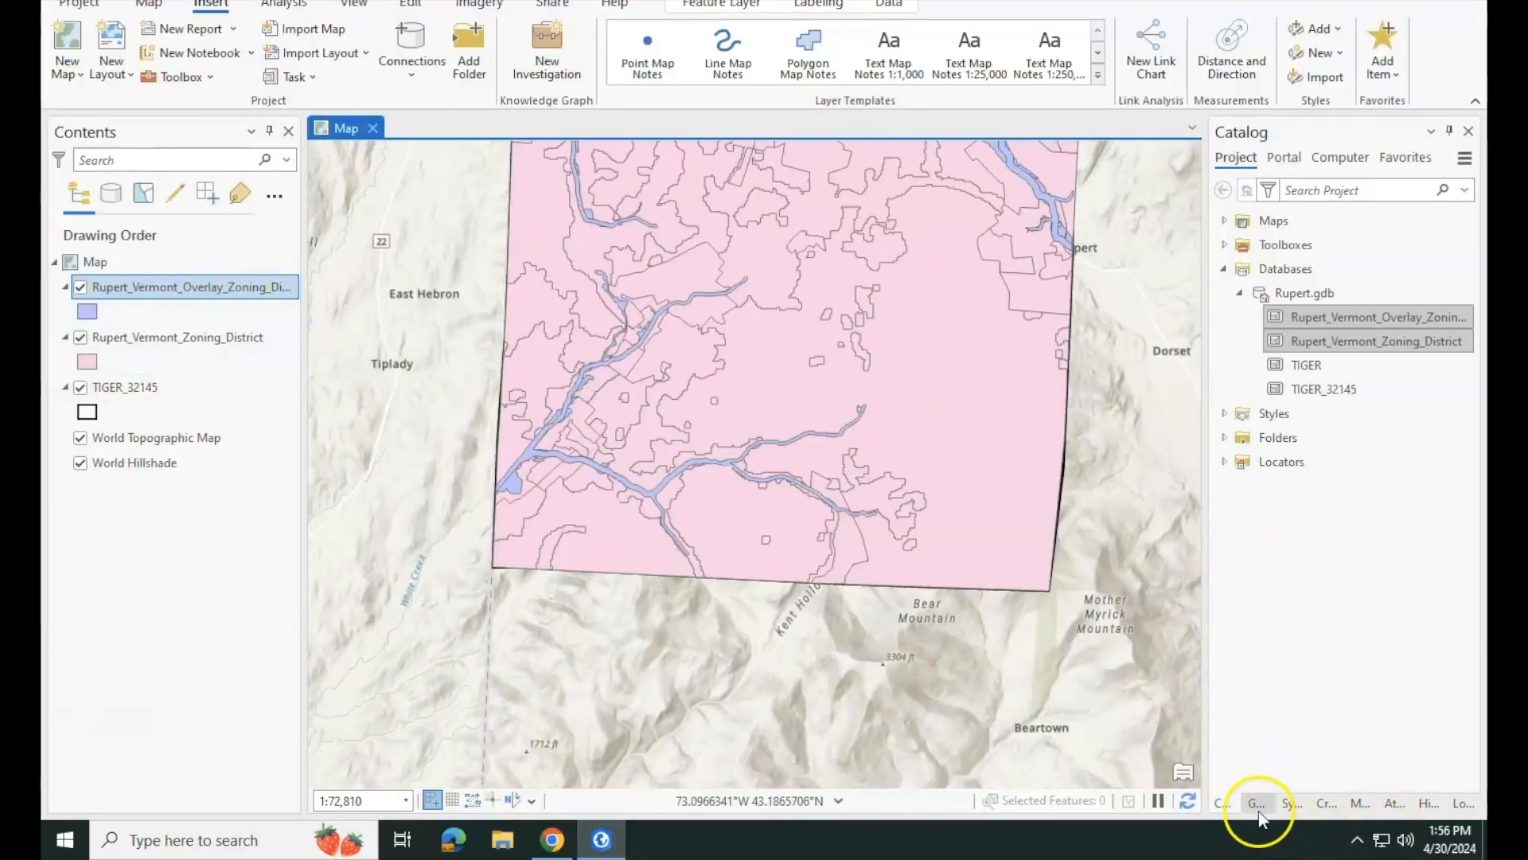
# - Project Rupert_Vermont_Overlay_Zoning_Districts to NAD_1983_StatePlane_Vermont_FIPS_4400, saving the output in Rupert.gdb as Overlay_32145
pyautogui.click(1258, 805)
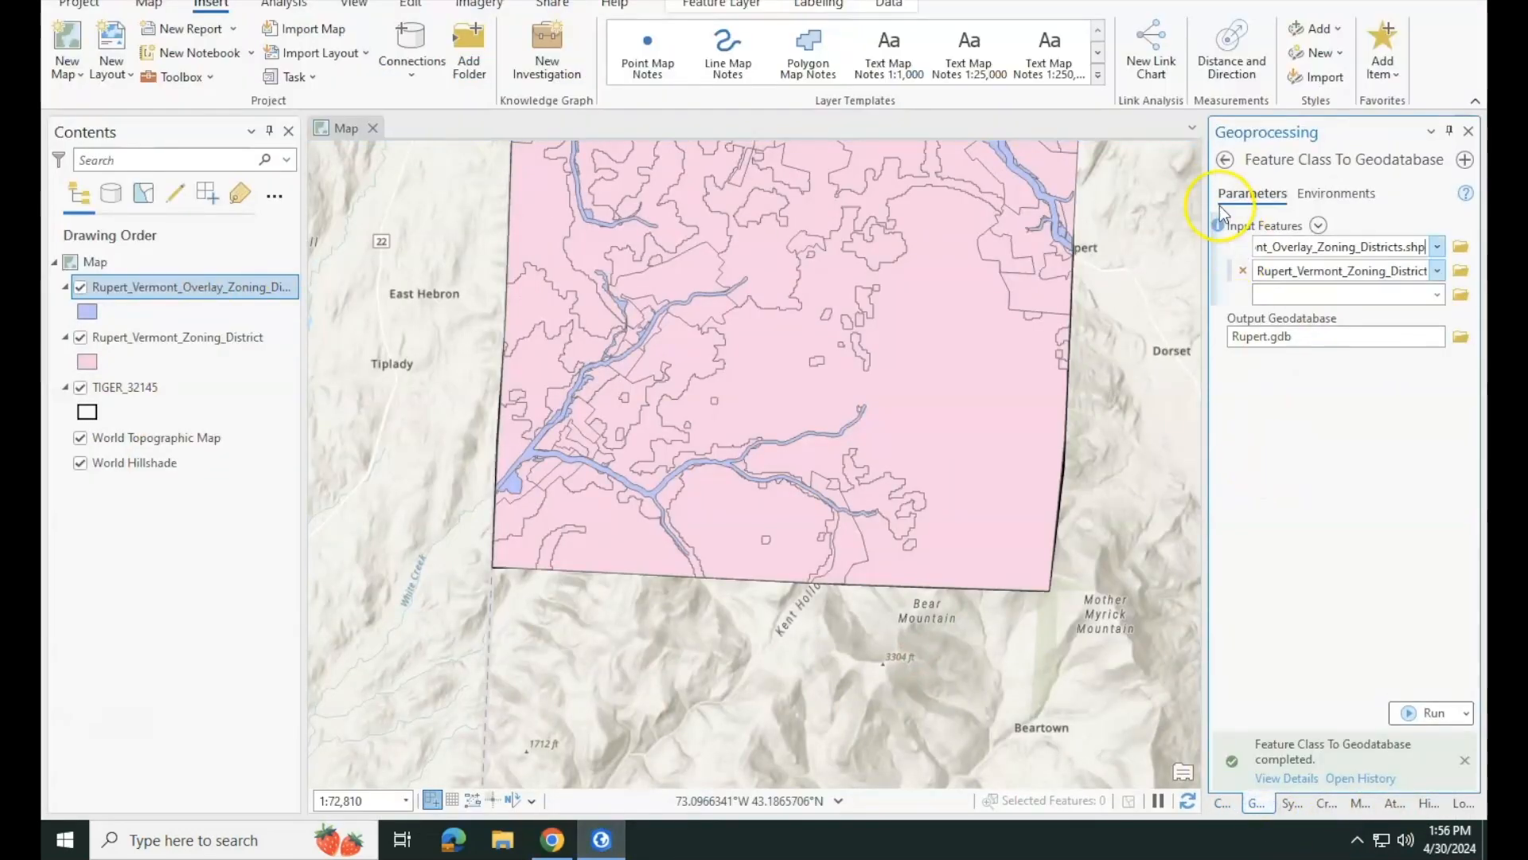
pyautogui.click(1222, 804)
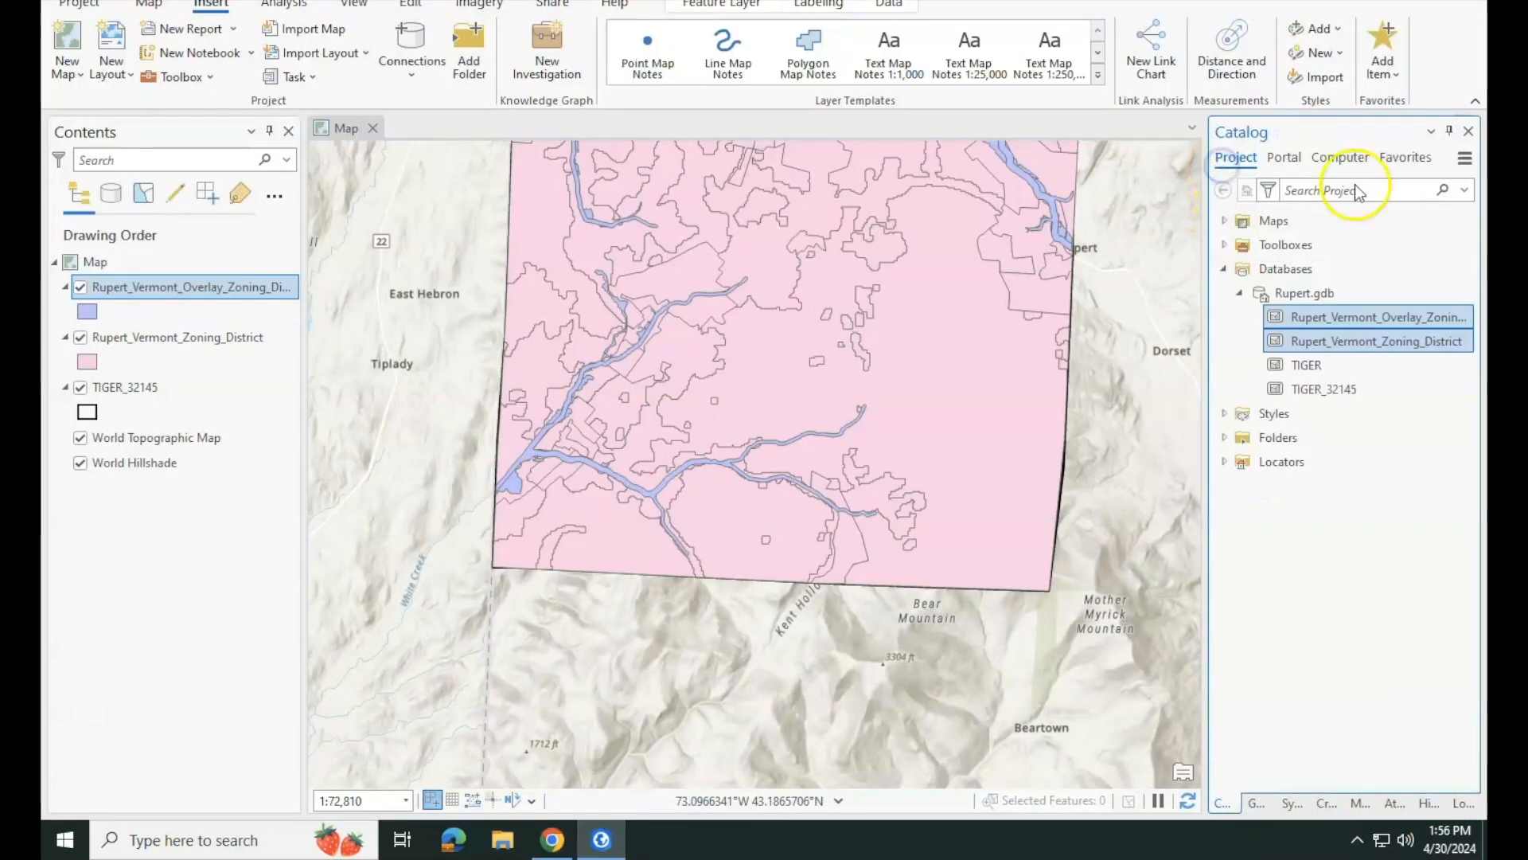
pyautogui.click(1254, 804)
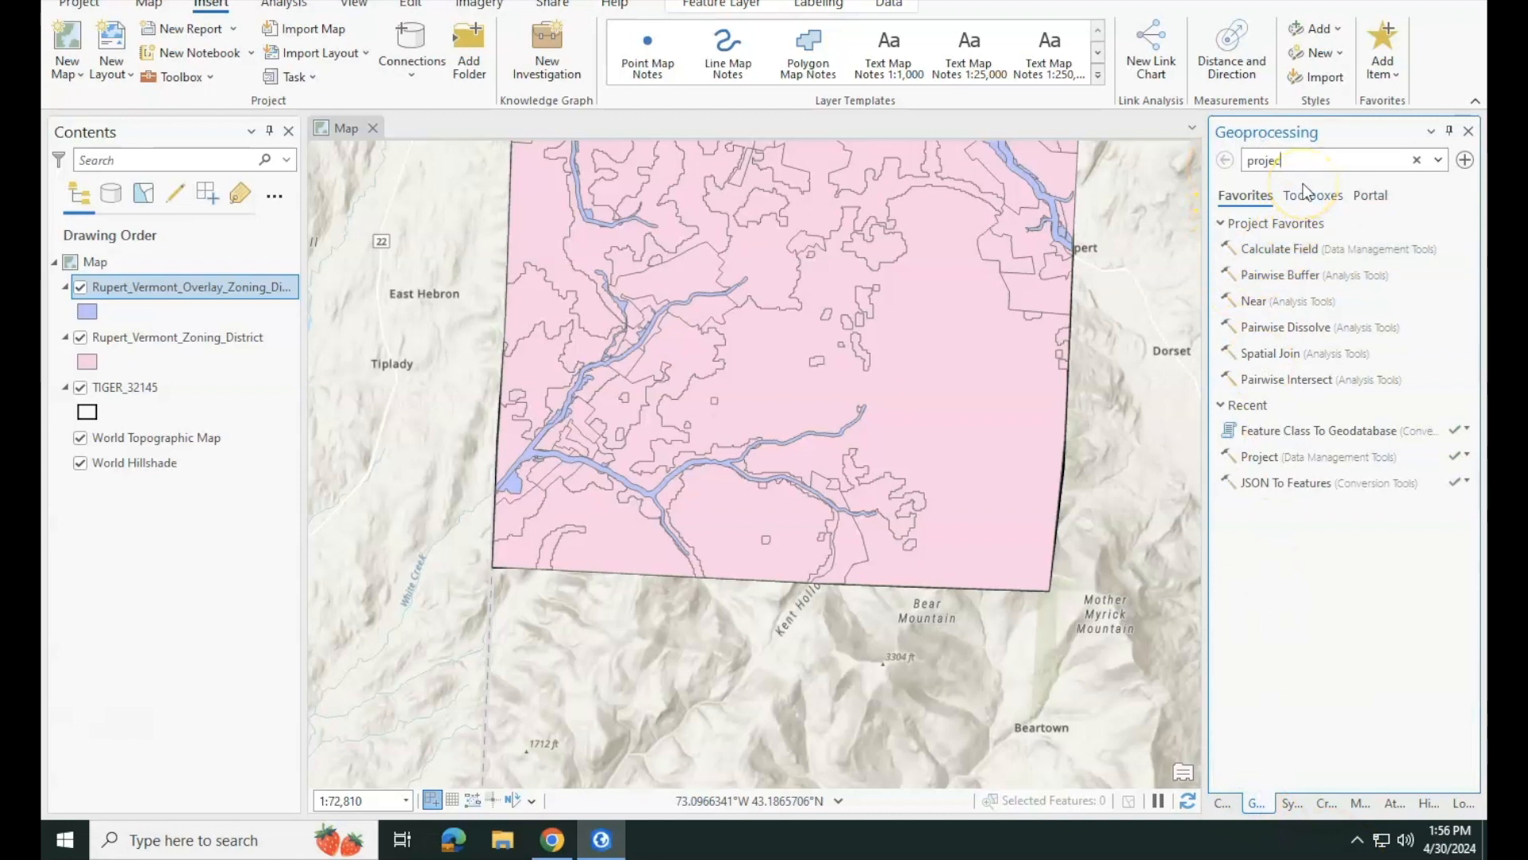
pyautogui.click(1313, 232)
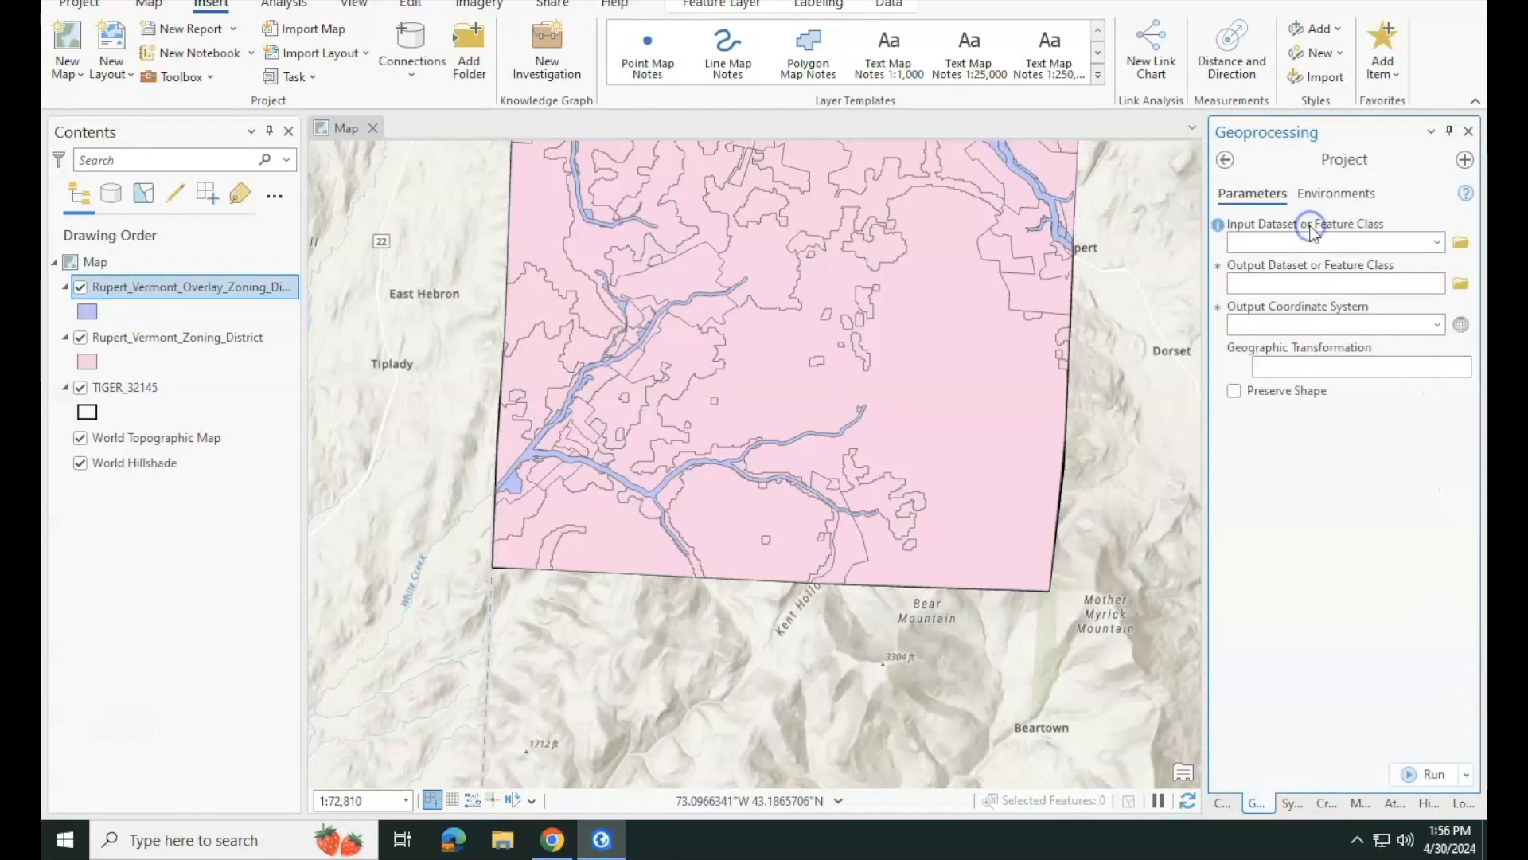
pyautogui.click(1437, 242)
pyautogui.click(1353, 266)
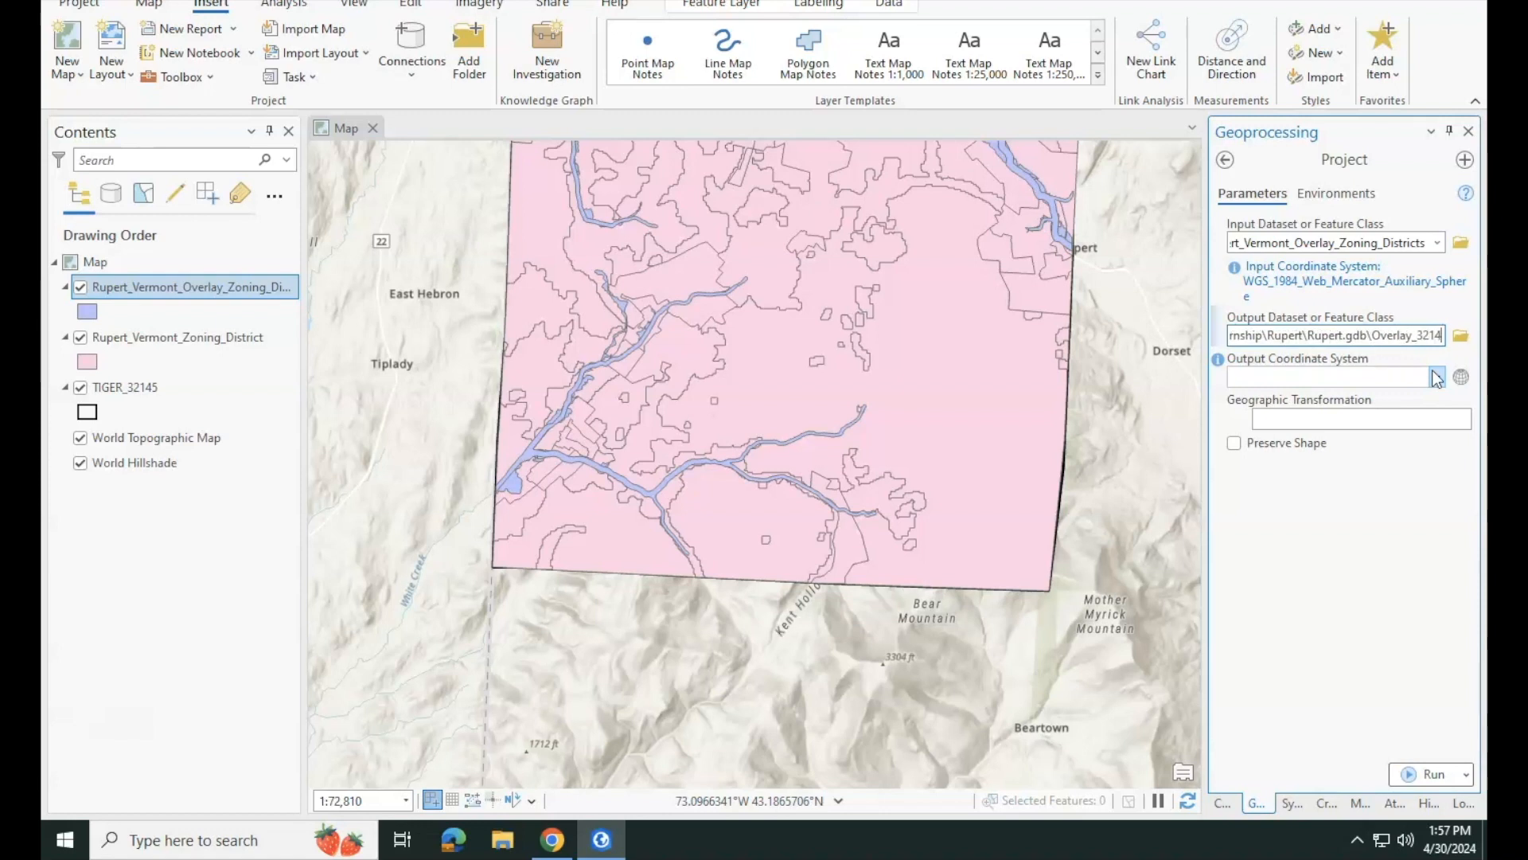
pyautogui.click(1437, 378)
pyautogui.click(1394, 396)
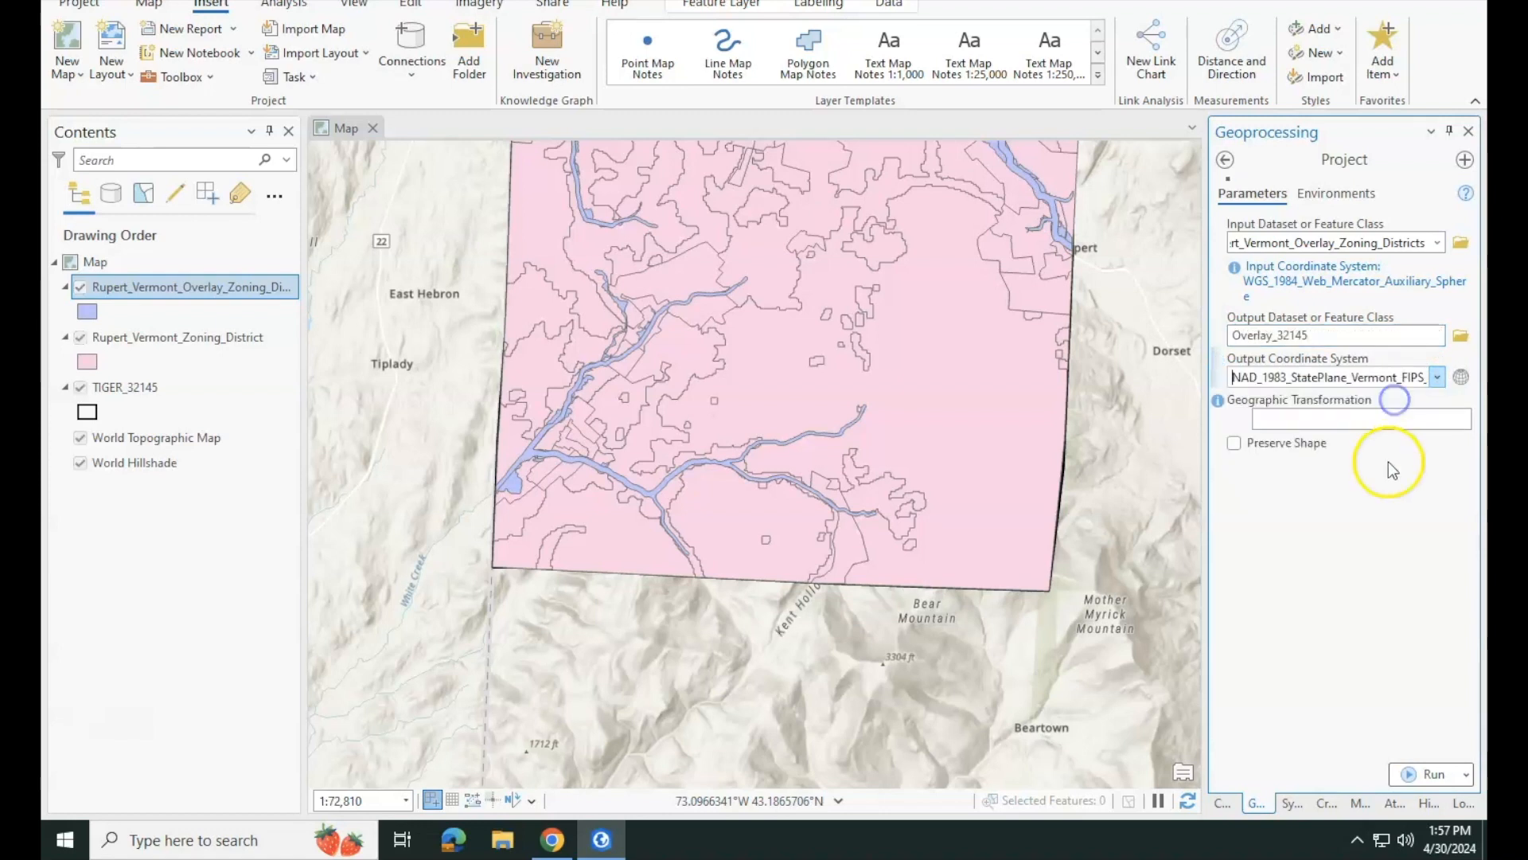
pyautogui.click(1430, 776)
pyautogui.moveTo(1428, 779)
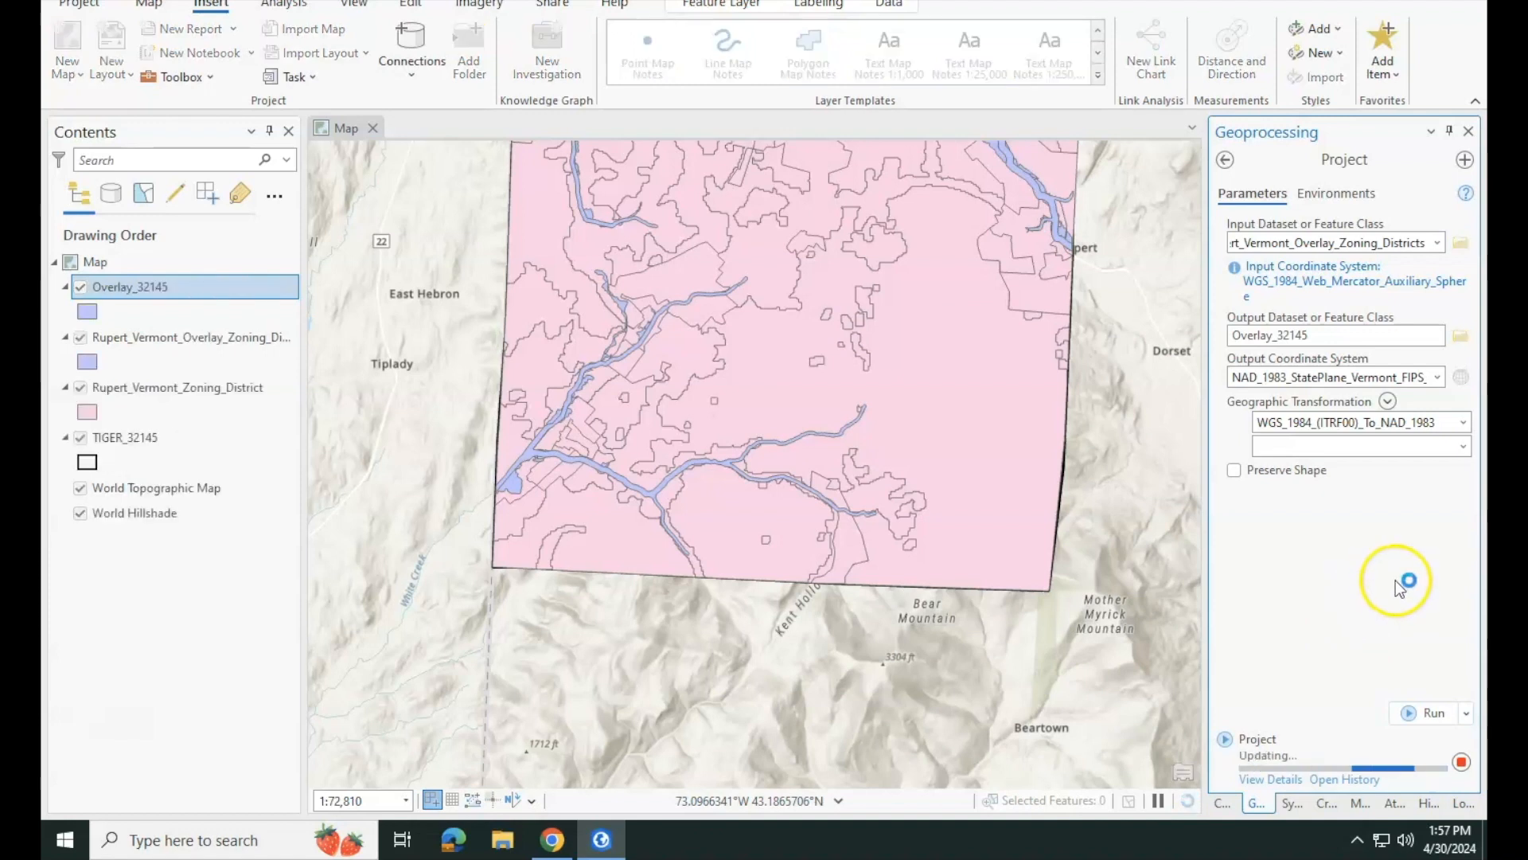
# - Project Rupert_Vermont_Zoning_District to the same Vermont State Plane coordinate system, with Rupert_32145 as the output feature class
pyautogui.click(1436, 242)
pyautogui.click(1315, 307)
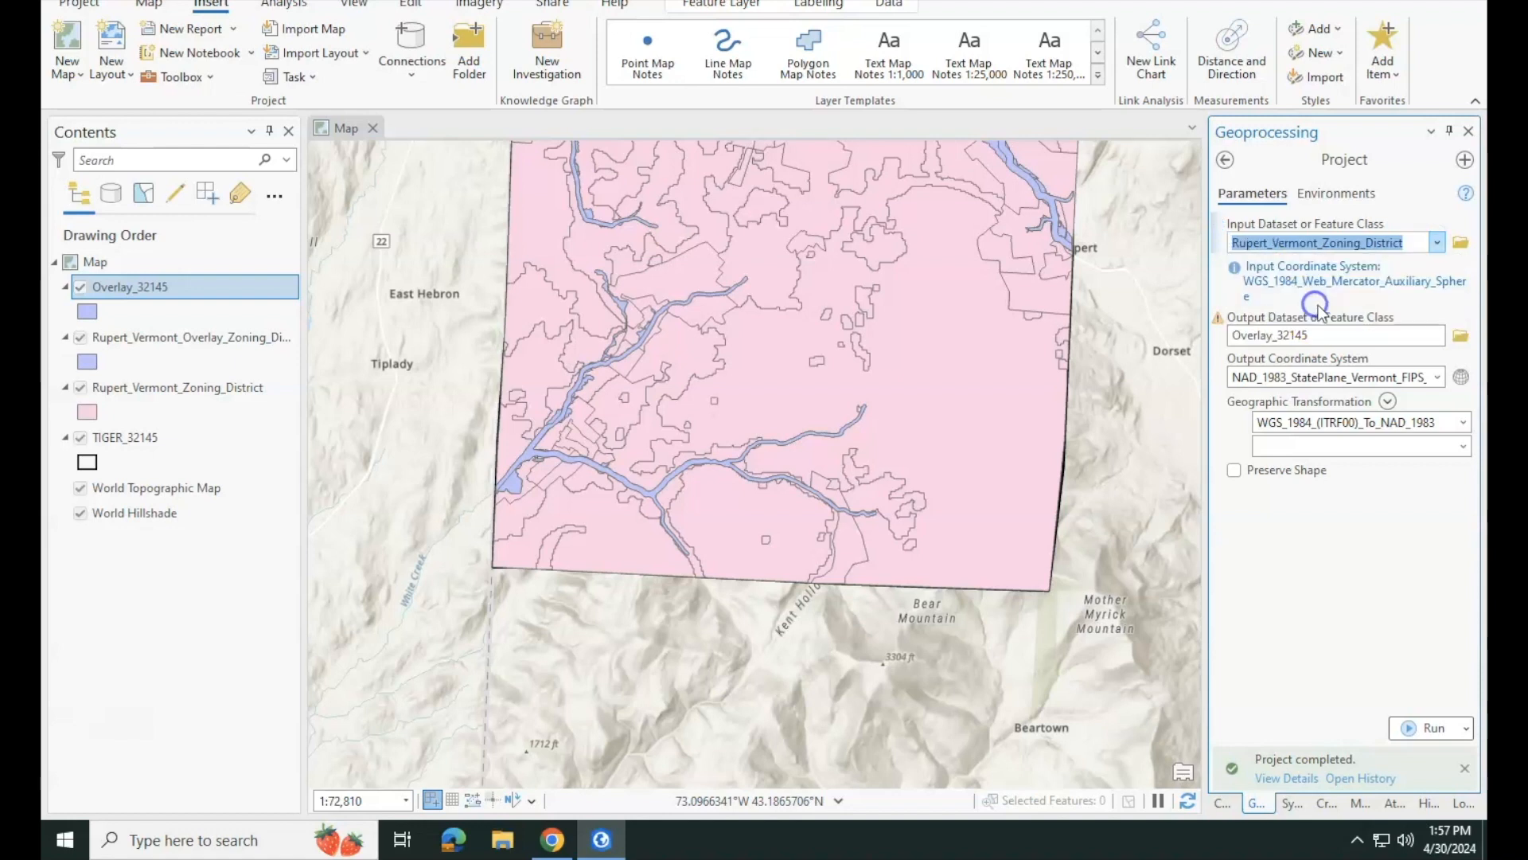
pyautogui.click(1277, 338)
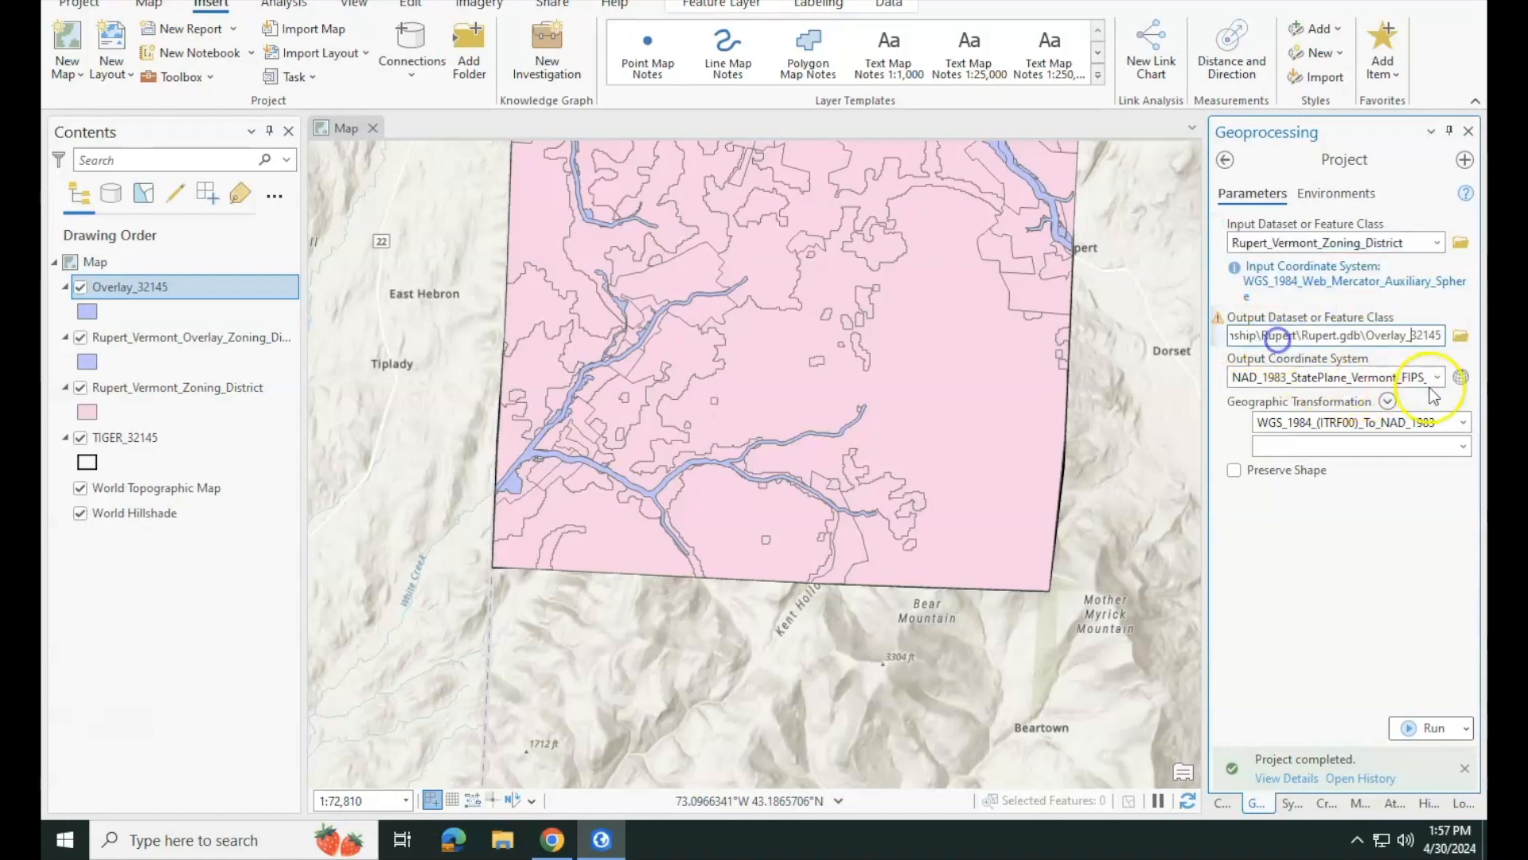
pyautogui.press('BackSpace')
pyautogui.press('BackSpace')
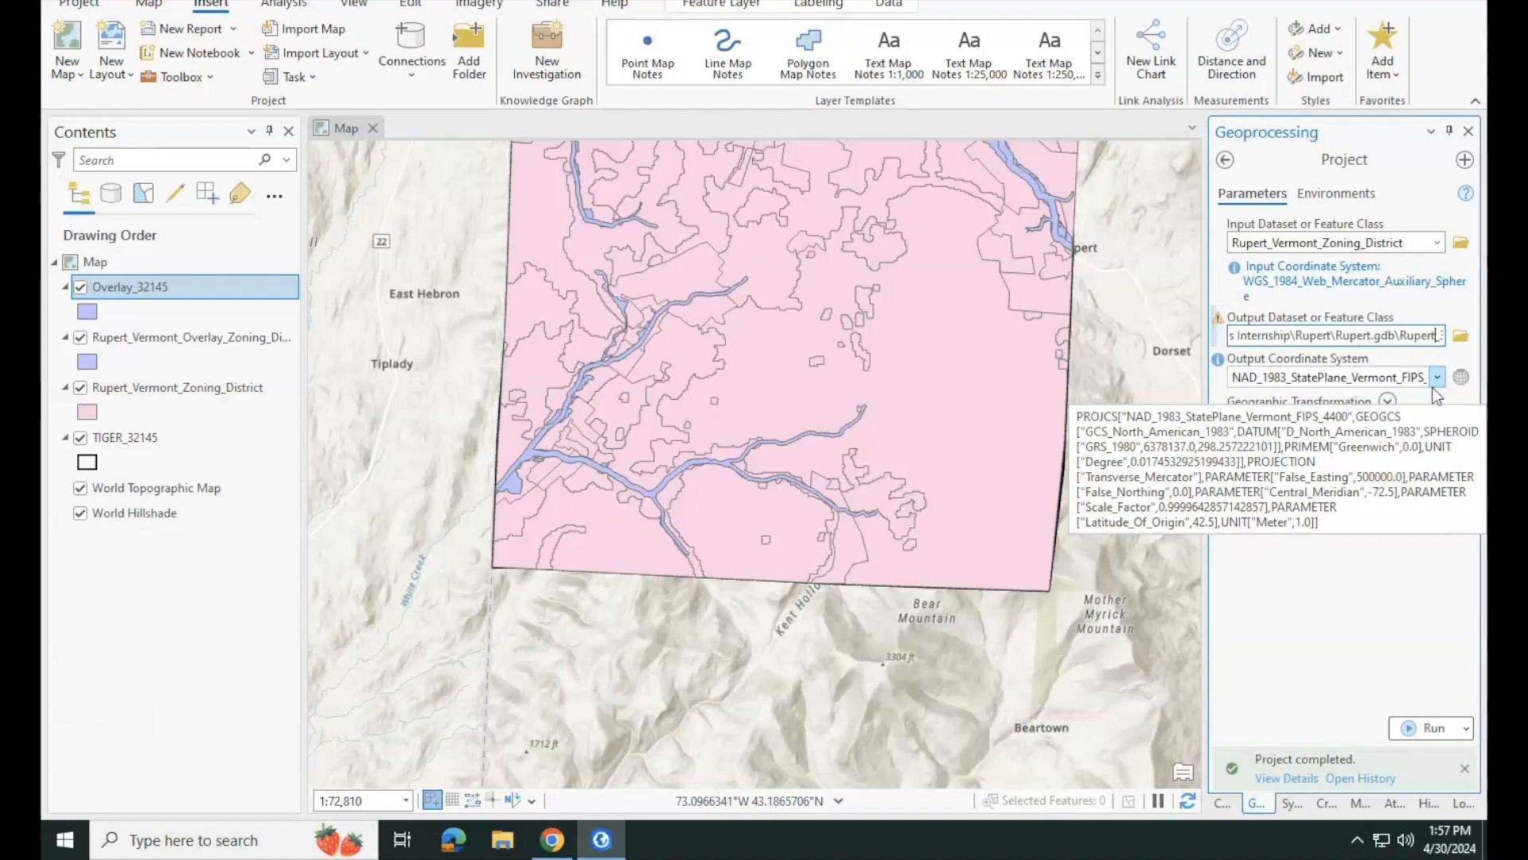
pyautogui.click(1374, 563)
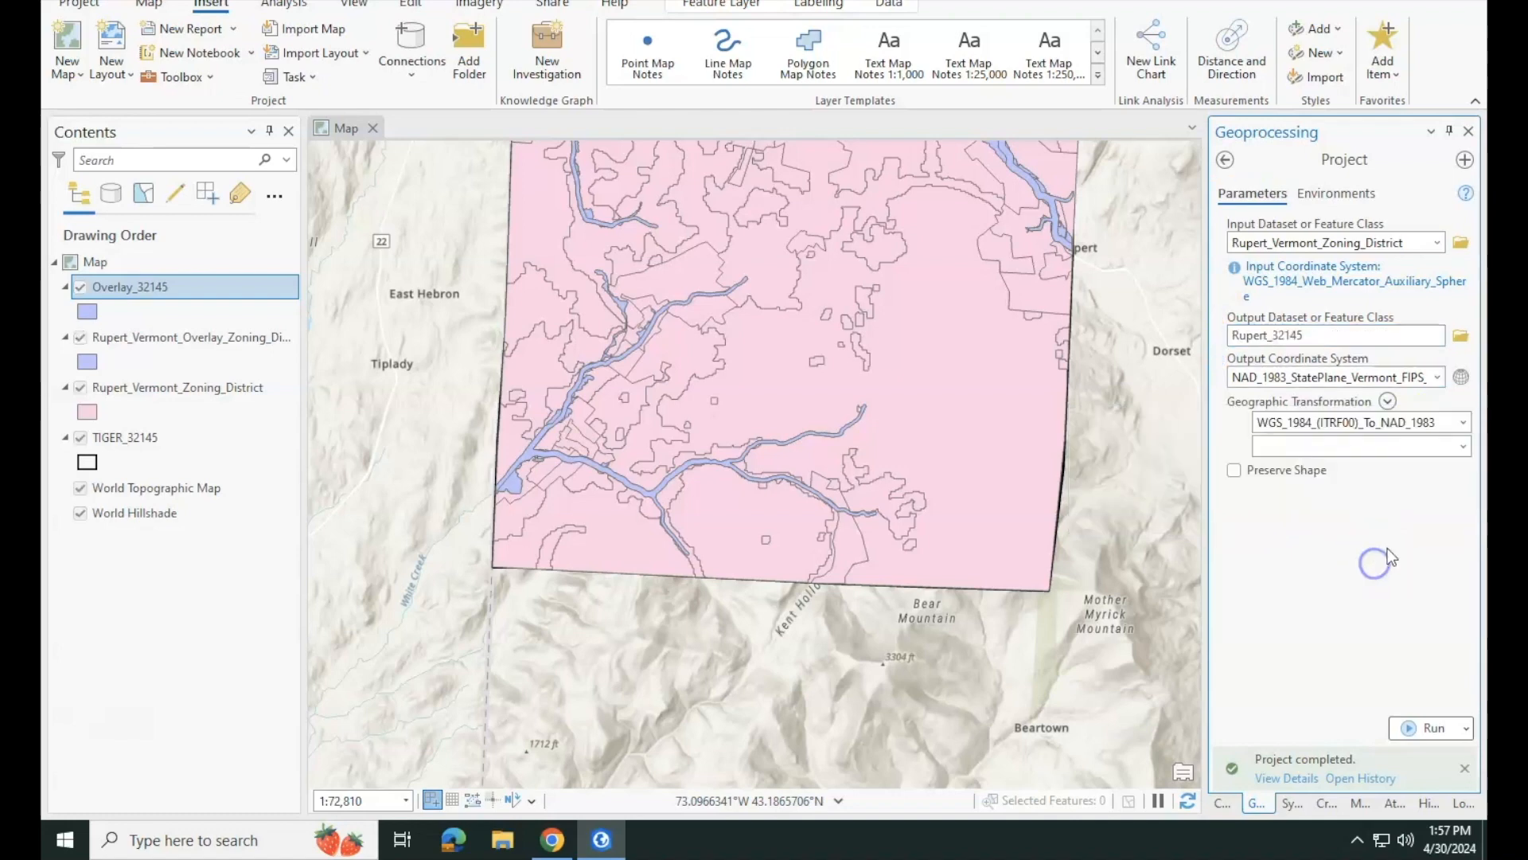
pyautogui.click(1417, 738)
pyautogui.moveTo(1421, 740)
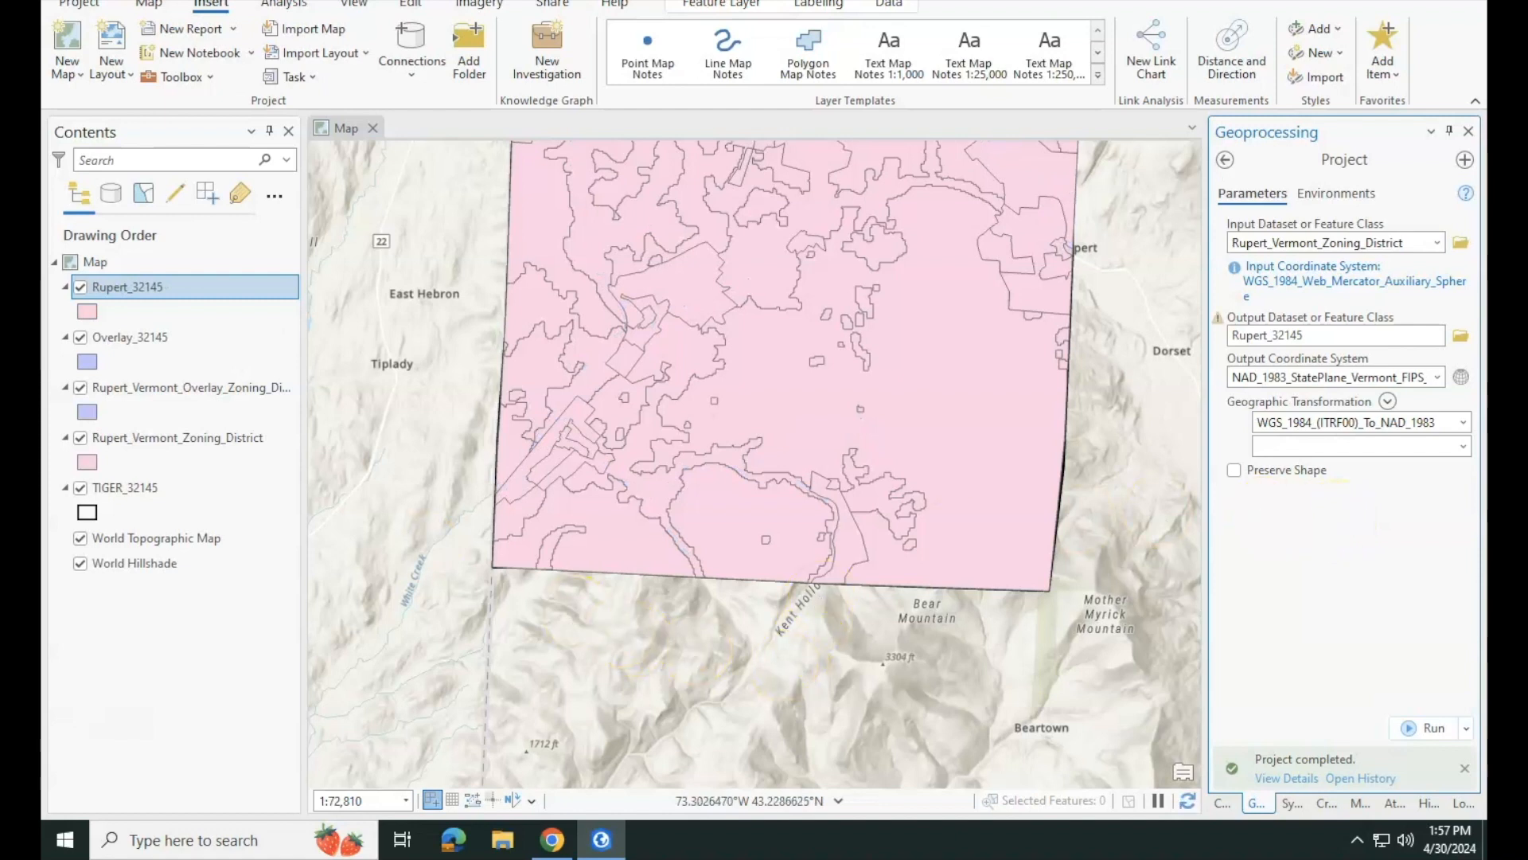
# - Remove the unprojected Rupert_Vermont_Overlay_Zoning_Districts and Rupert_Vermont_Zoning_District layers from the map
pyautogui.rightClick(100, 390)
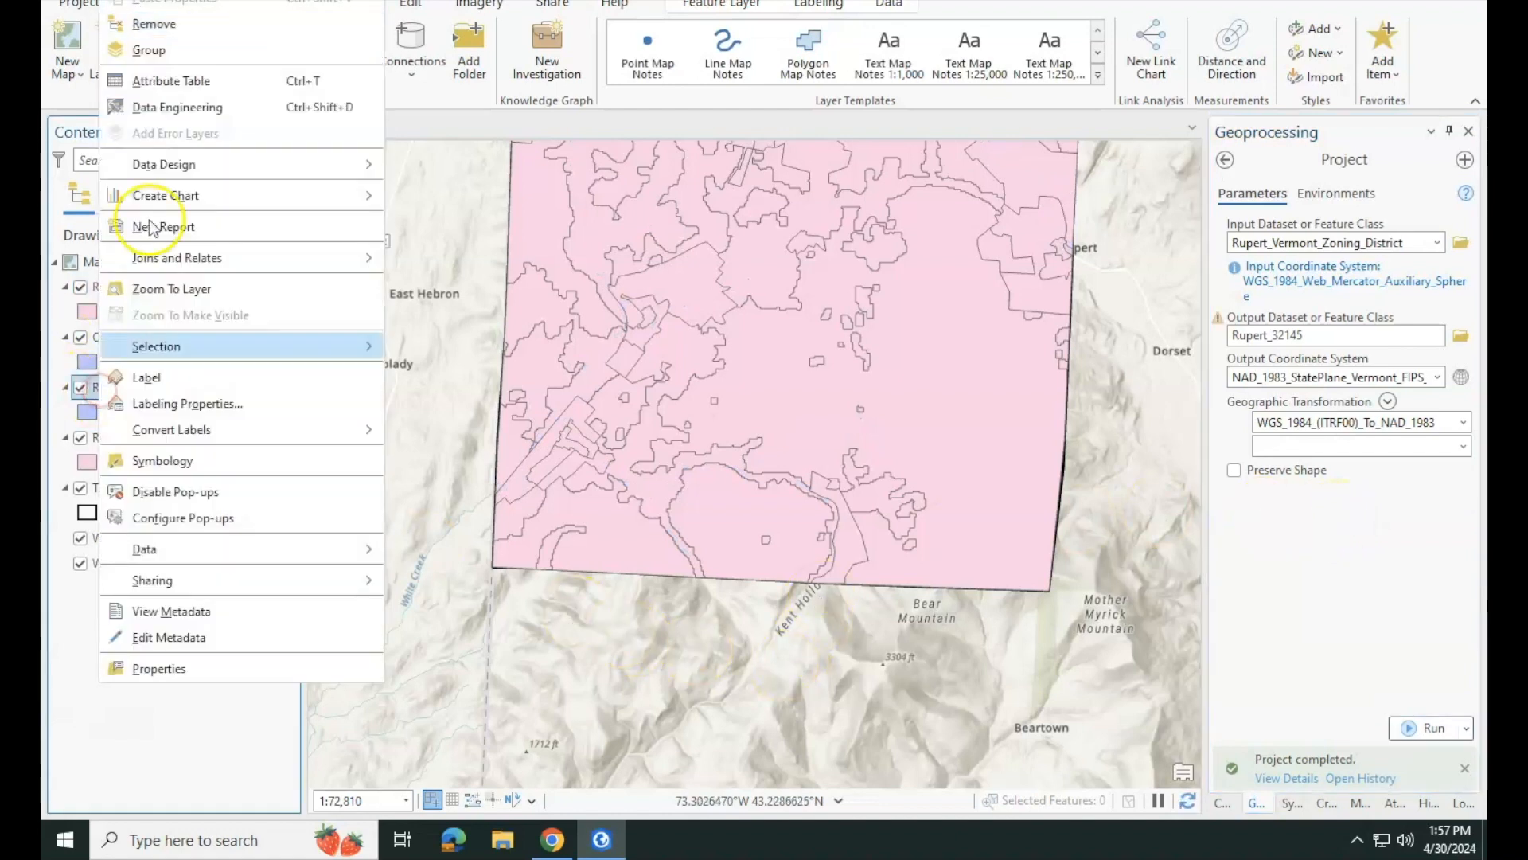
pyautogui.click(157, 18)
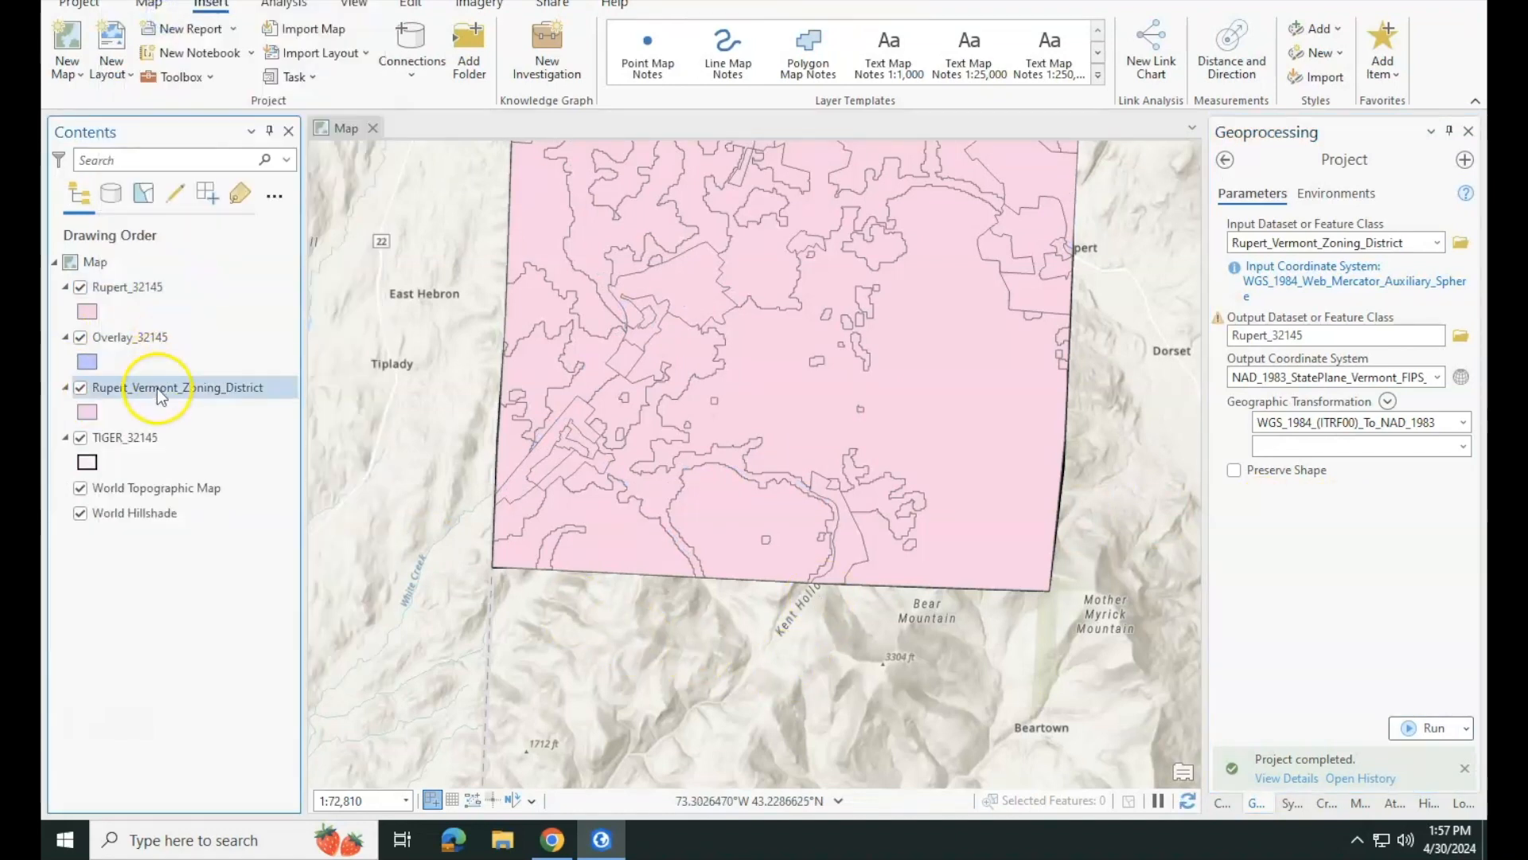
pyautogui.rightClick(156, 388)
pyautogui.click(221, 162)
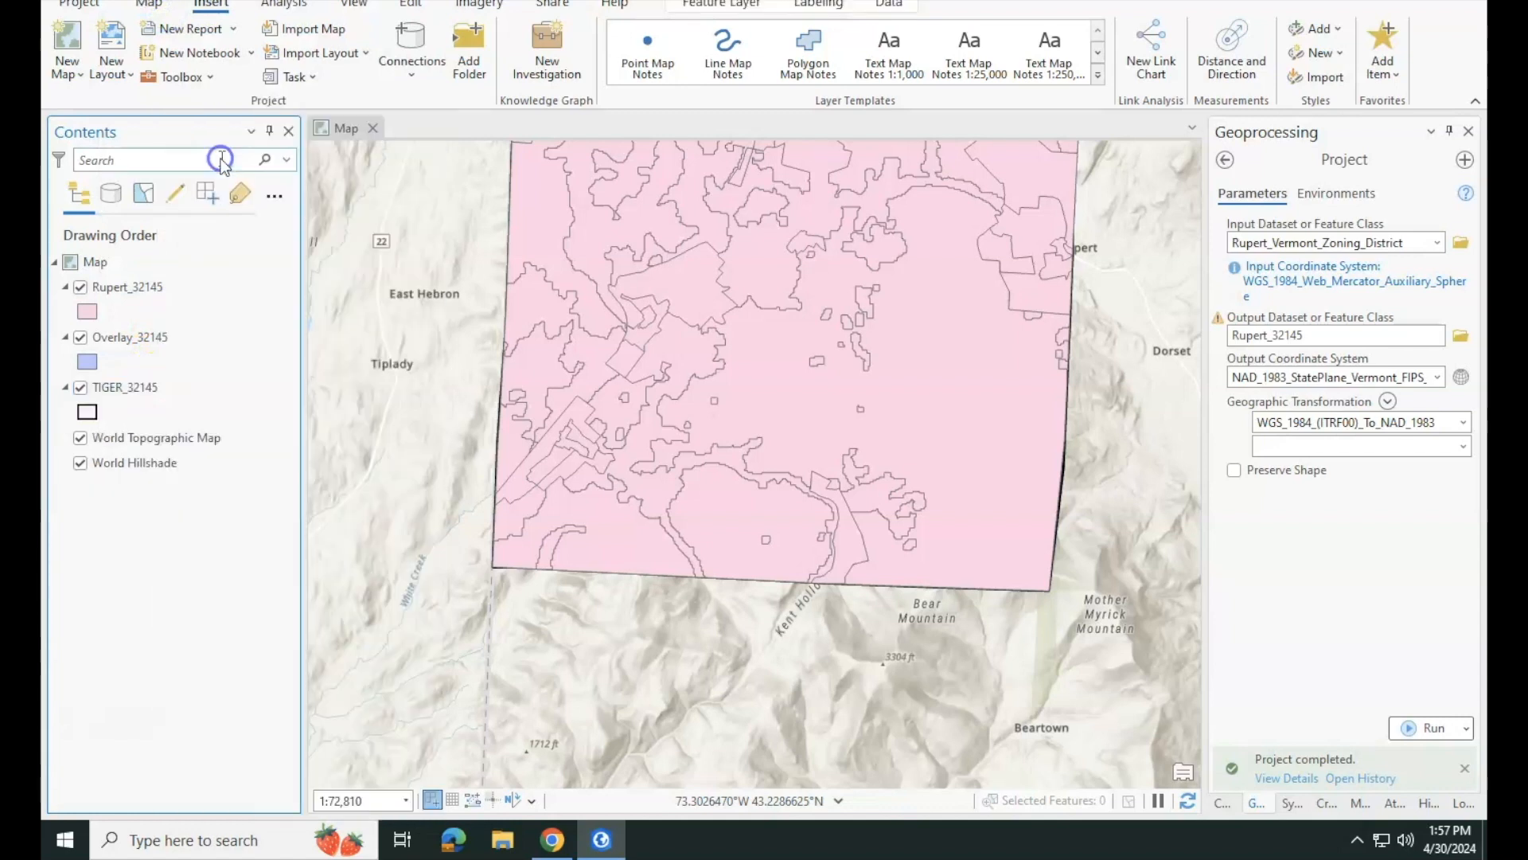
# - Hide the Rupert_32145 layer and open the attribute table of Overlay_32145
pyautogui.click(1353, 804)
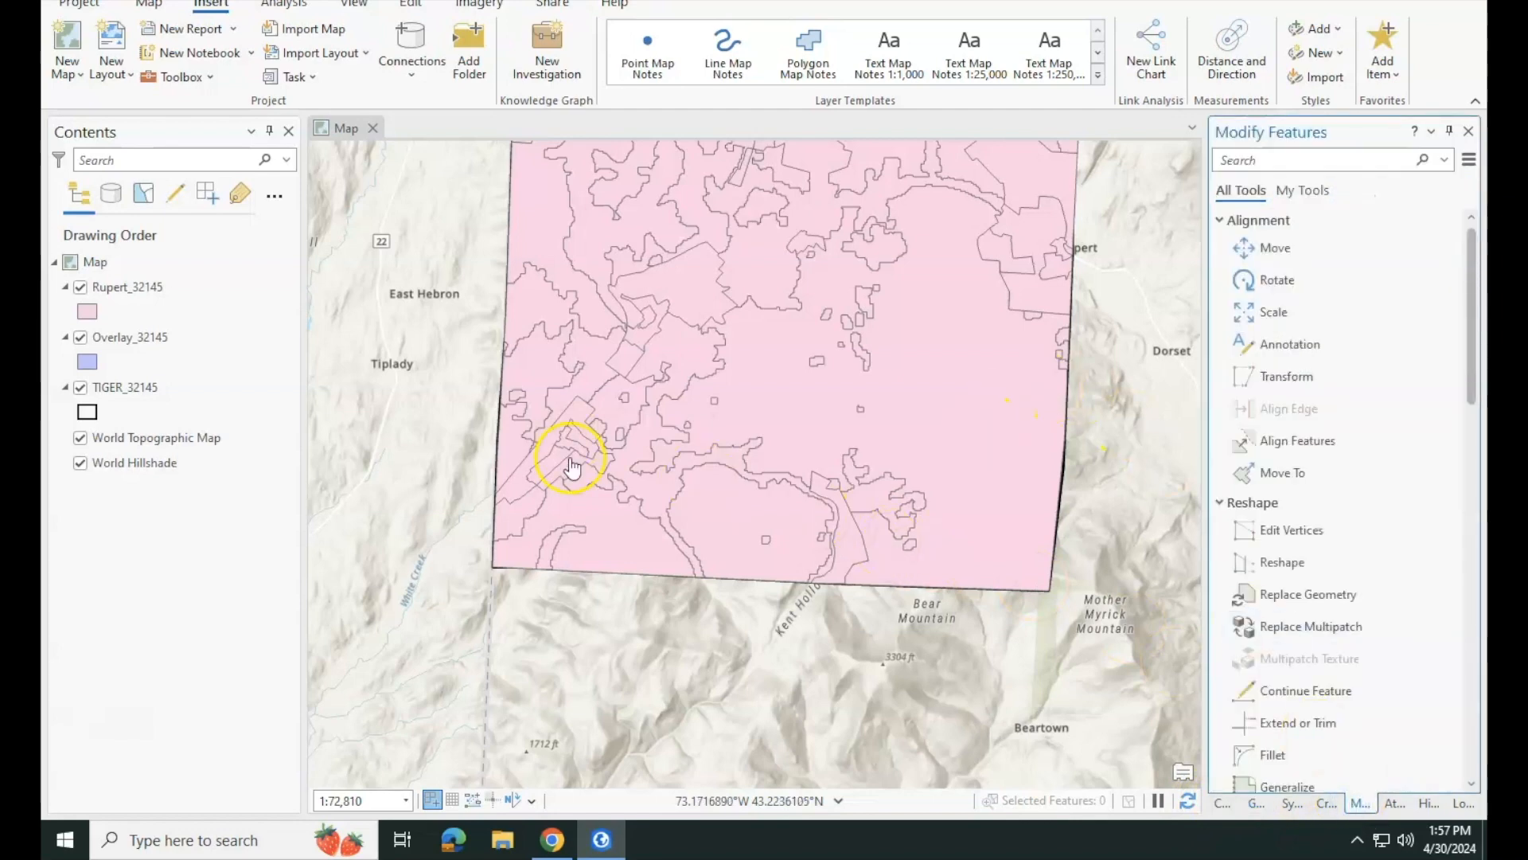
pyautogui.click(74, 336)
pyautogui.click(81, 288)
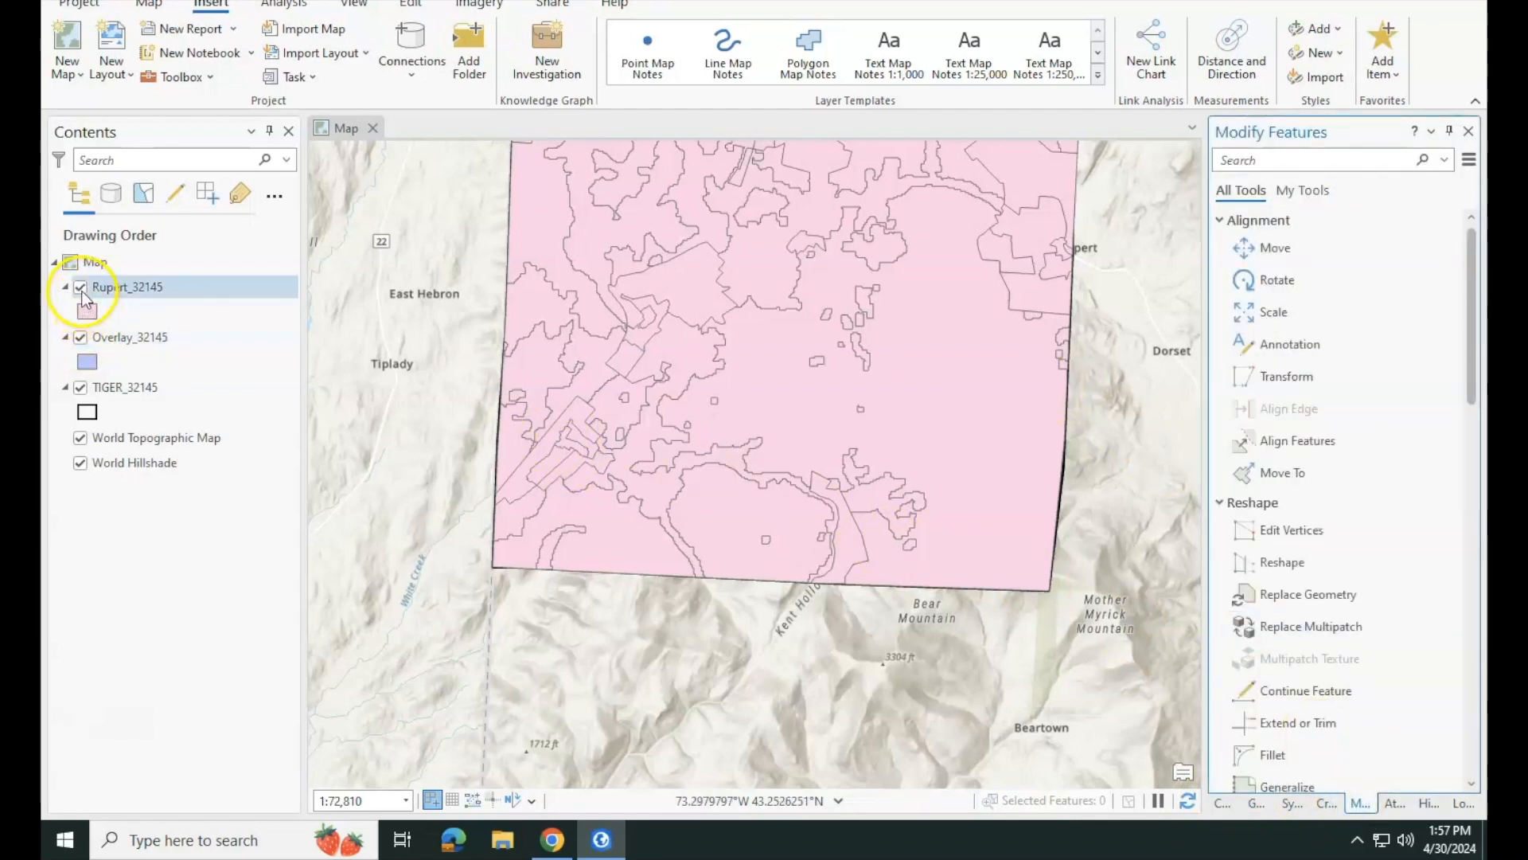
pyautogui.click(690, 390)
pyautogui.moveTo(881, 231); pyautogui.dragTo(828, 418)
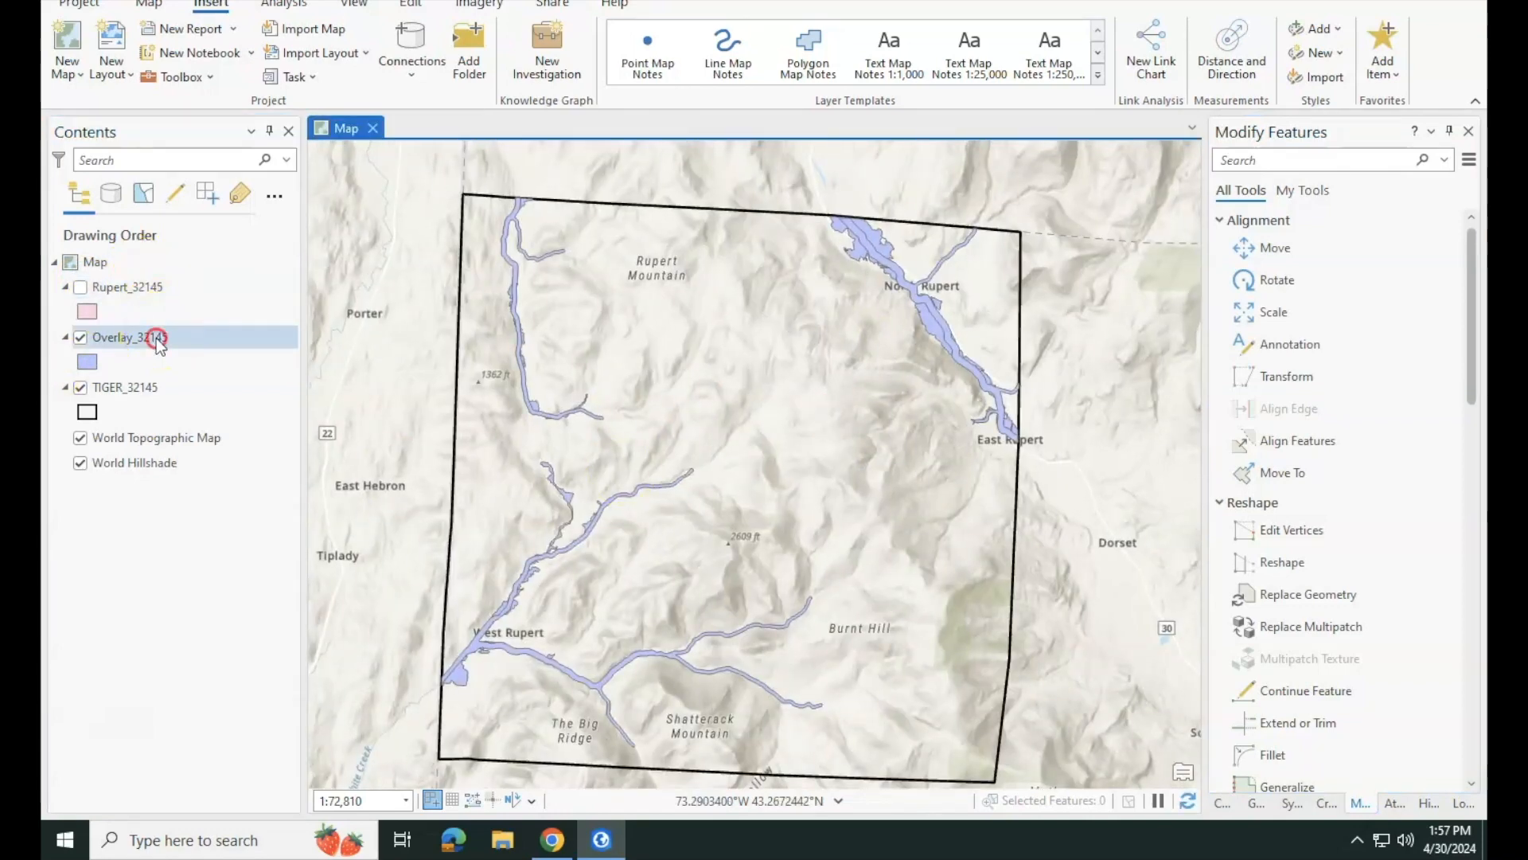
pyautogui.rightClick(156, 337)
pyautogui.click(210, 218)
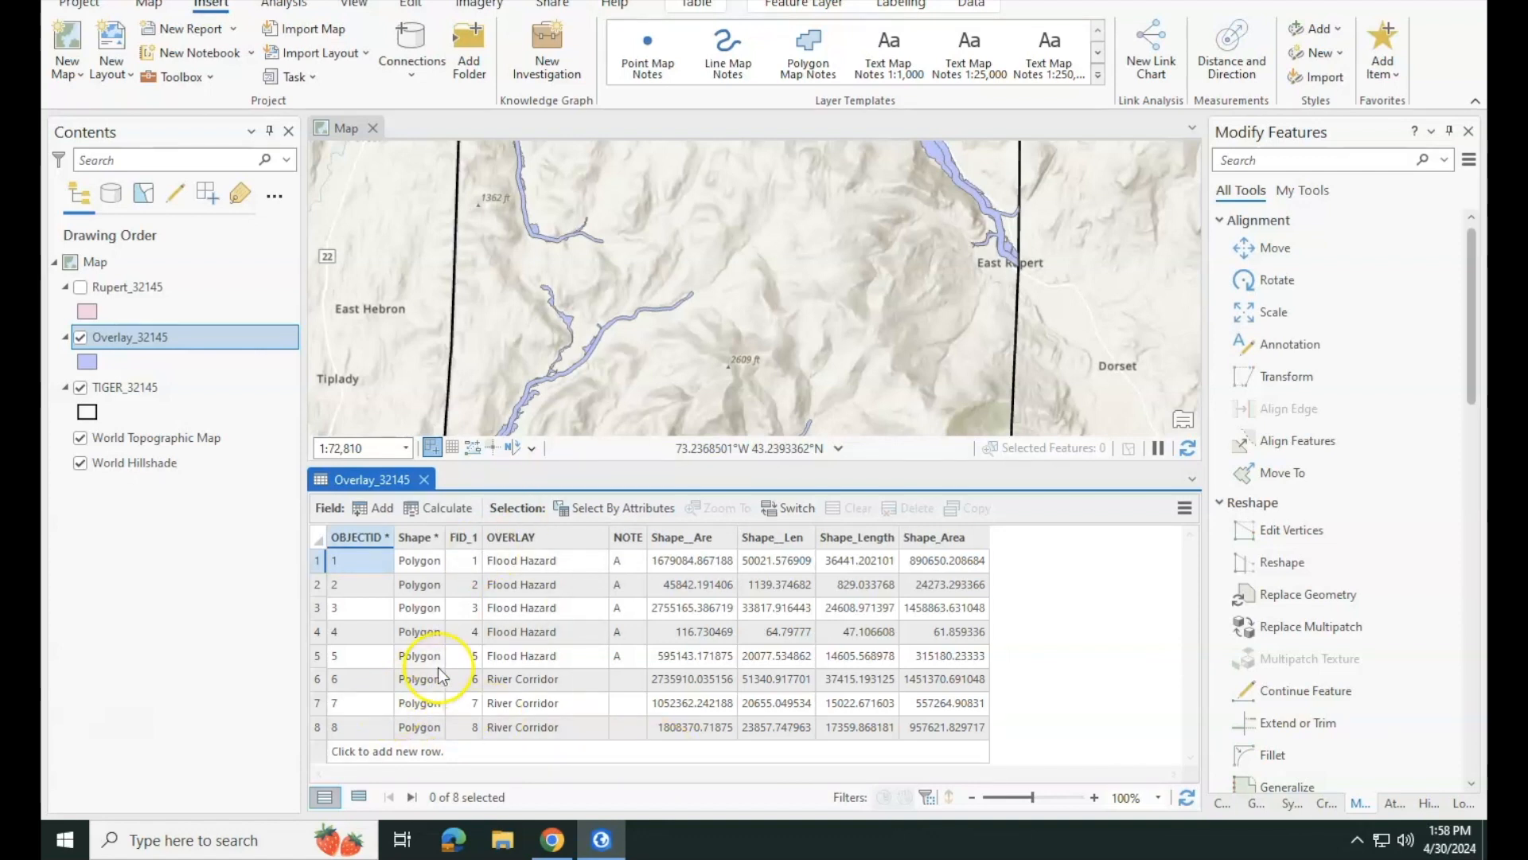
# - Delete the three River Corridor records, rows 6 to 8, from Overlay_32145 and close its attribute table
pyautogui.click(318, 679)
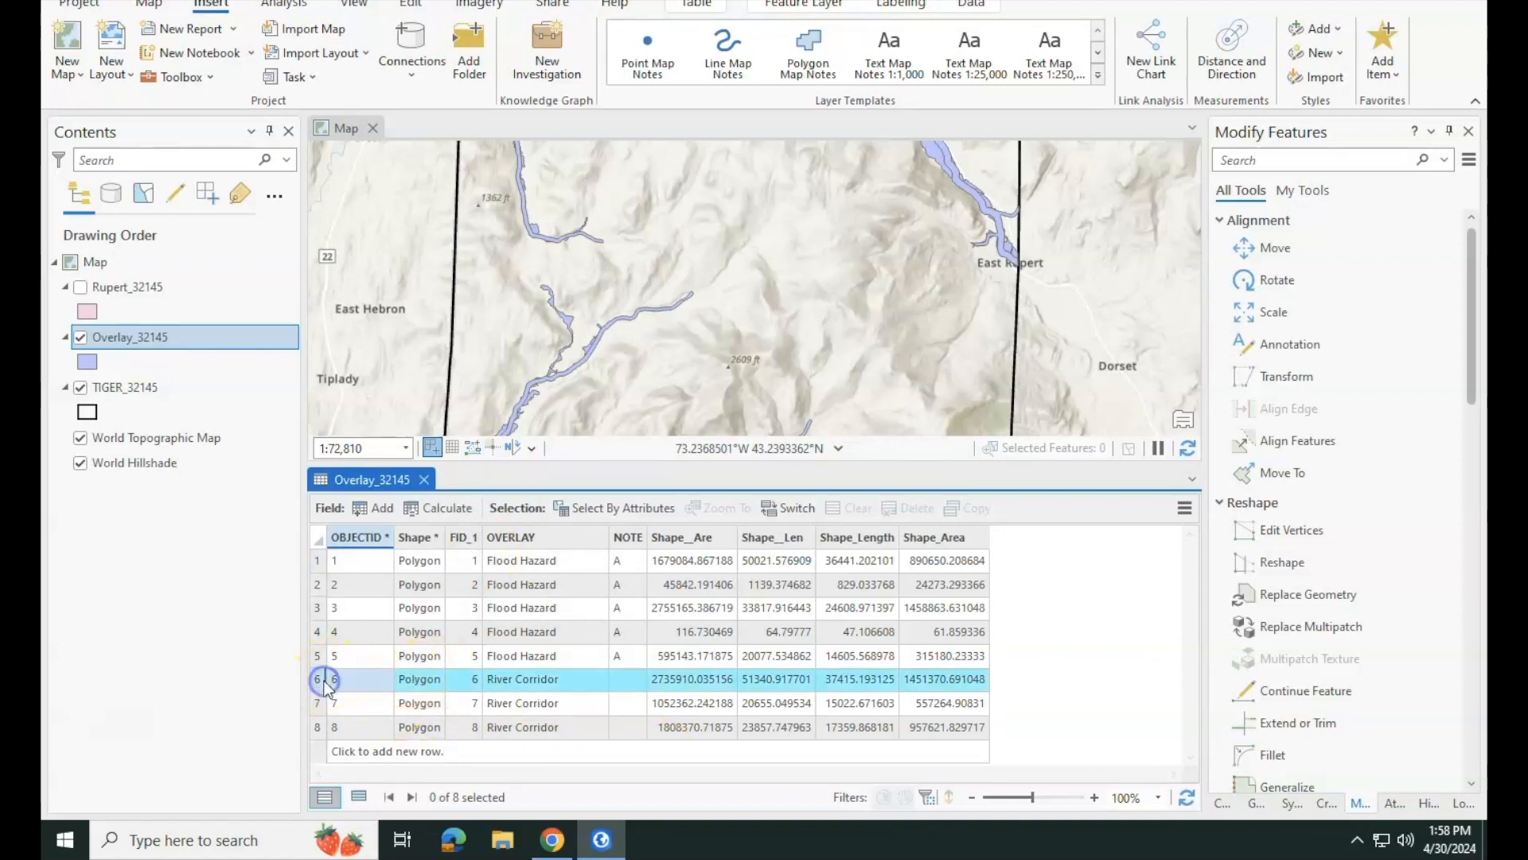
pyautogui.keyDown('shift'); pyautogui.click(325, 726); pyautogui.keyUp('shift')
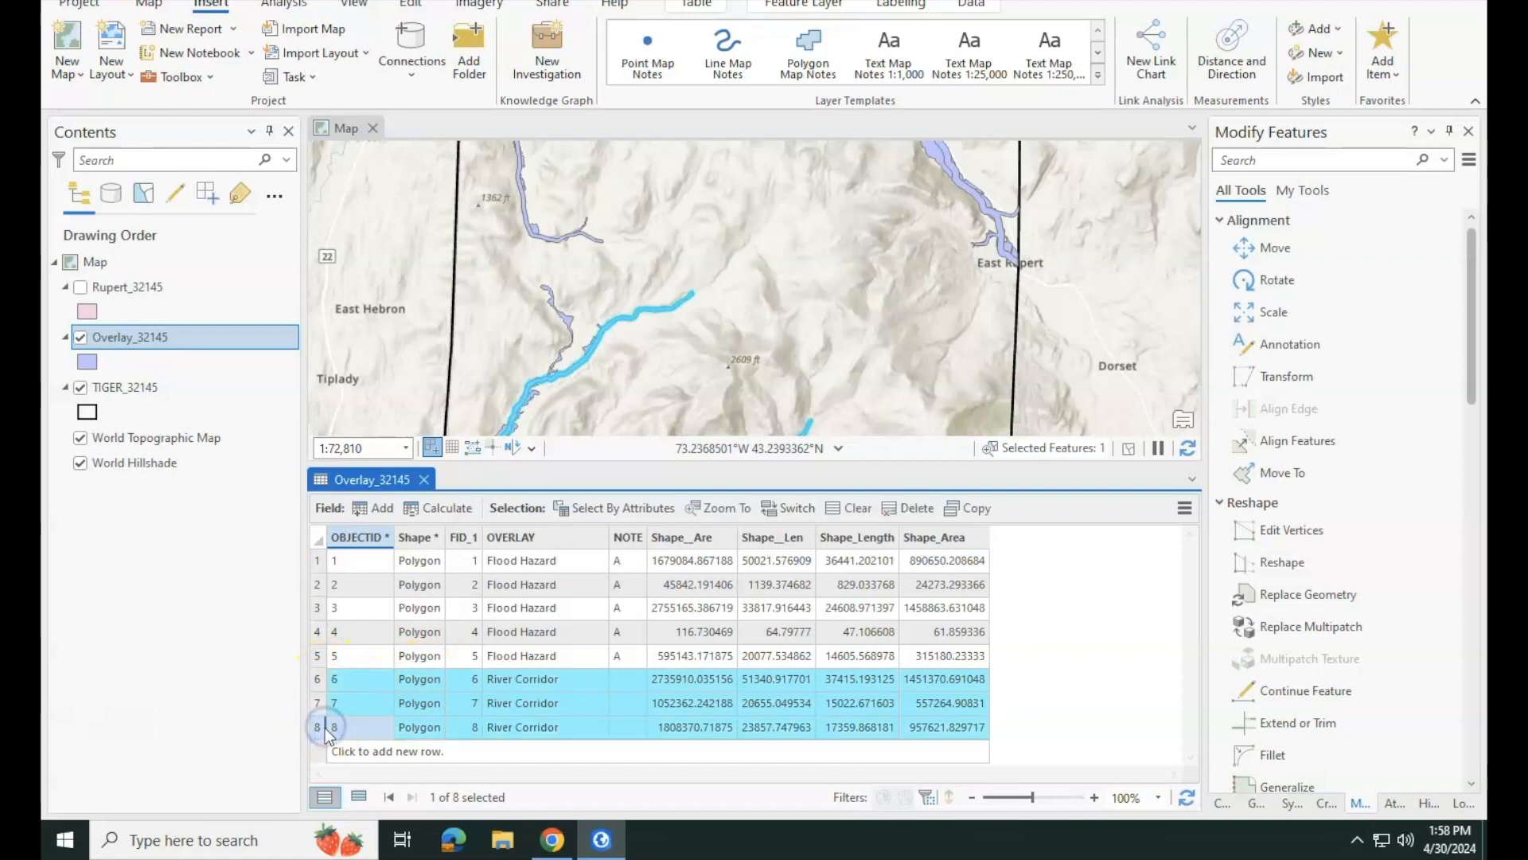
pyautogui.click(413, 7)
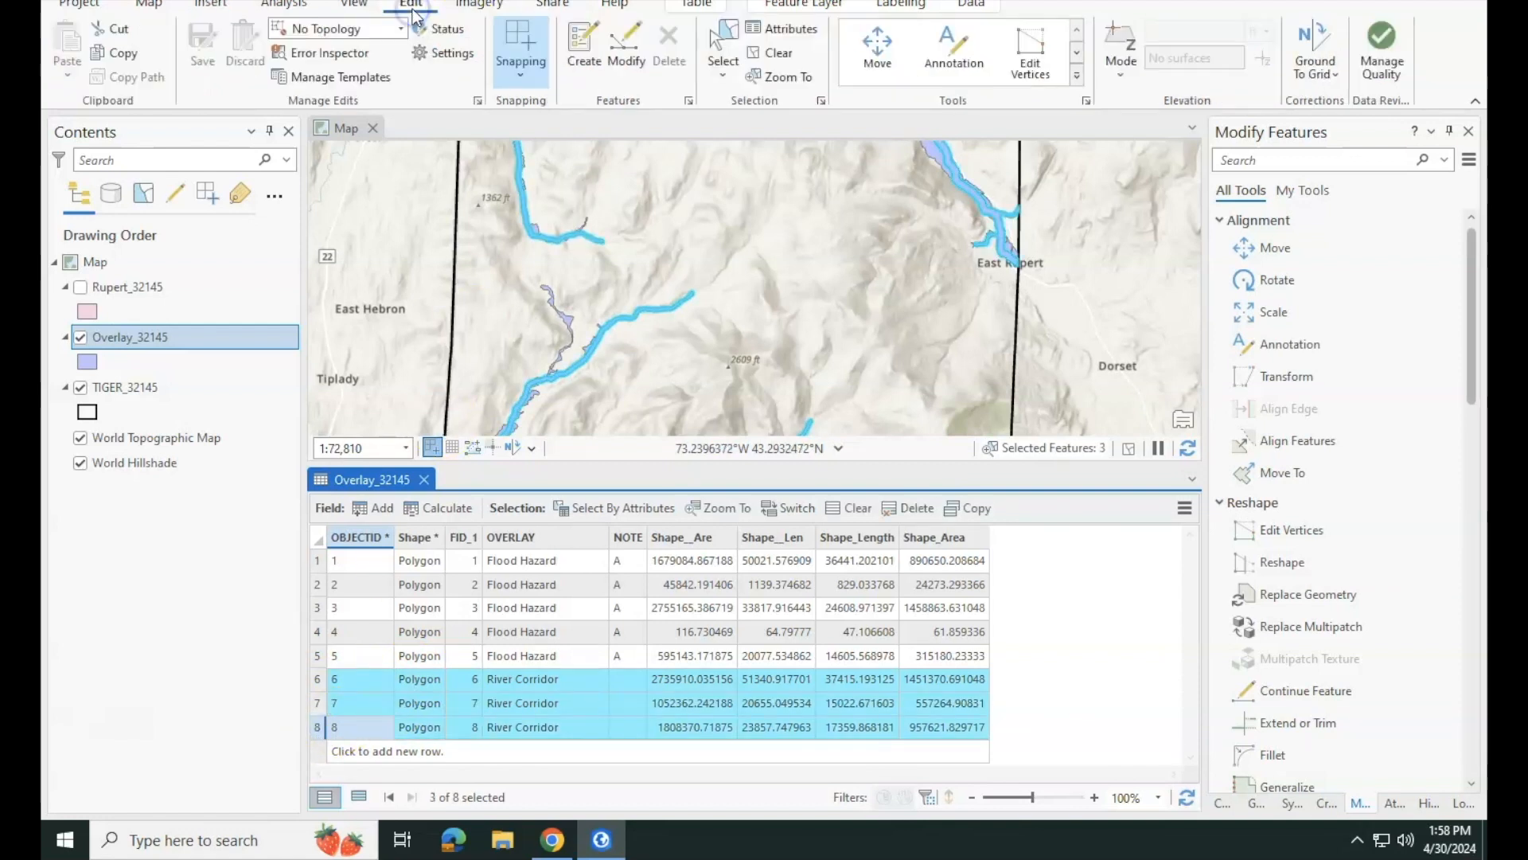
pyautogui.click(658, 70)
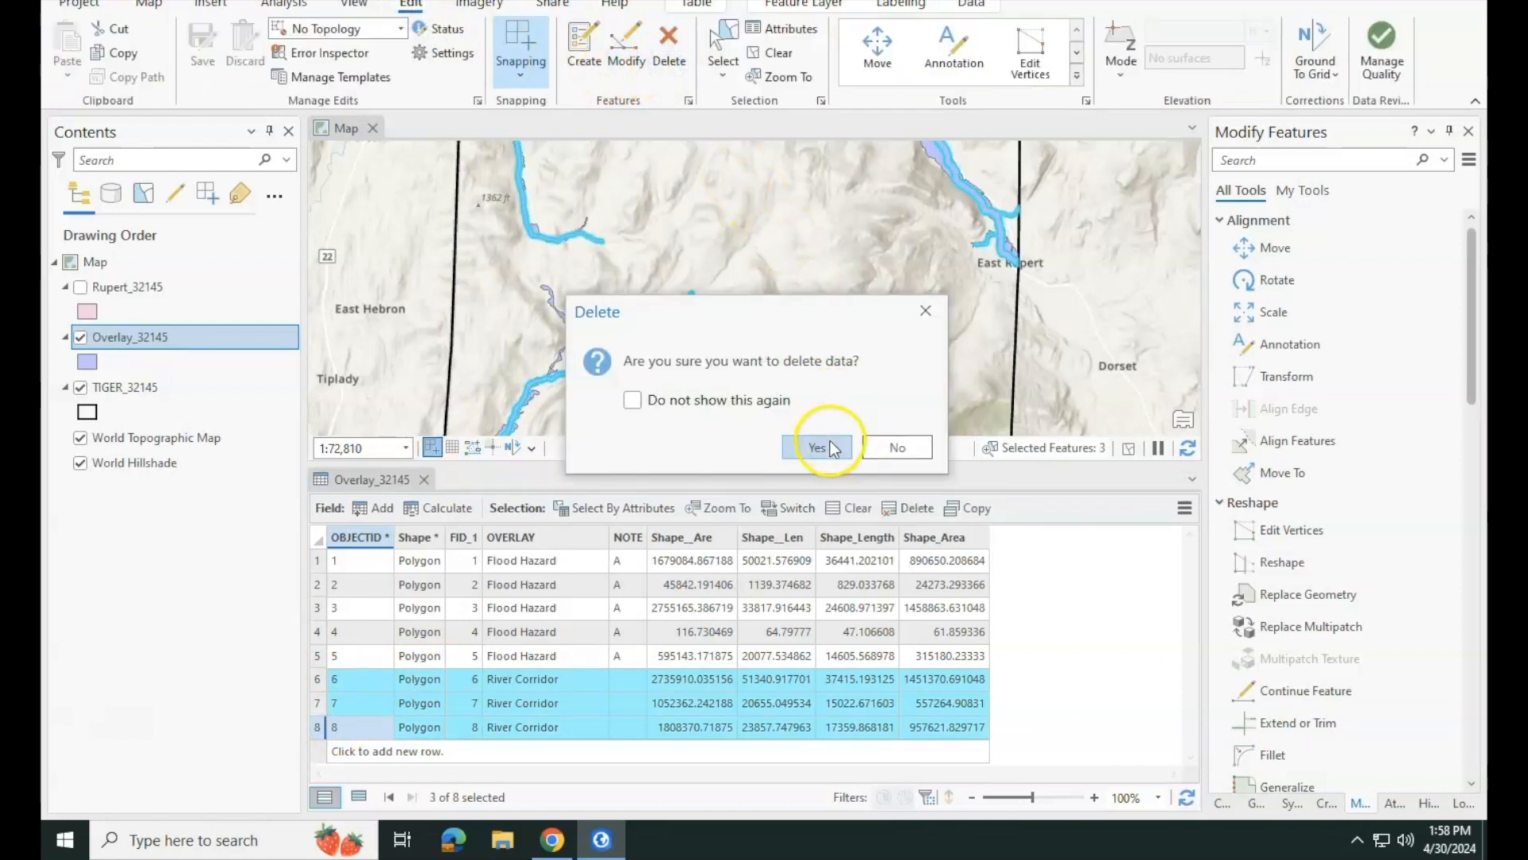
pyautogui.click(818, 447)
pyautogui.click(838, 448)
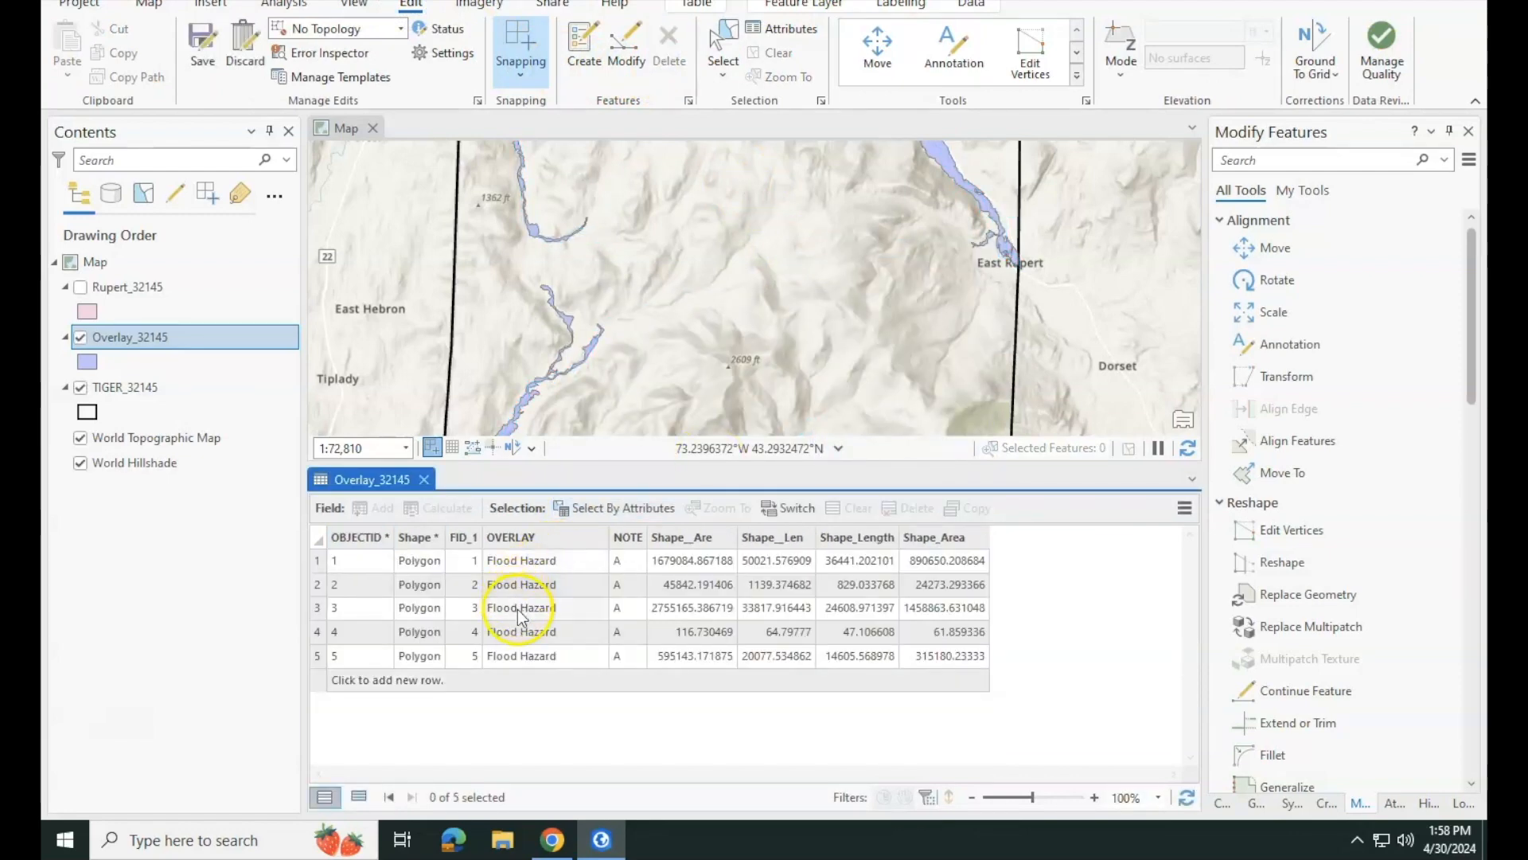
pyautogui.click(425, 478)
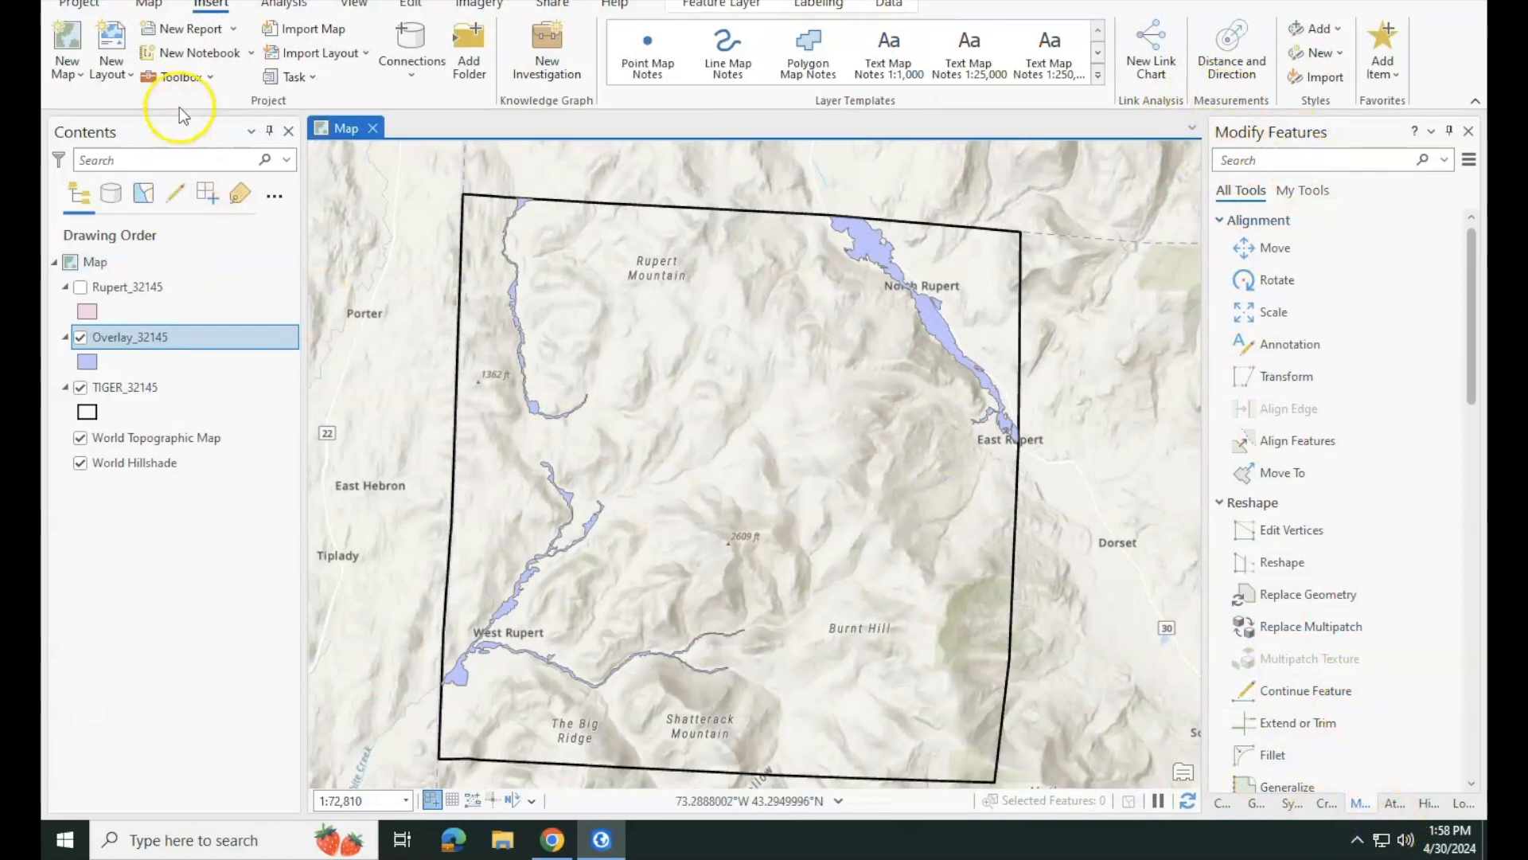
# - Start Edit Vertices on the Flood Hazard feature of Overlay_32145 that meets the town's east boundary near East Rupert
pyautogui.click(423, 9)
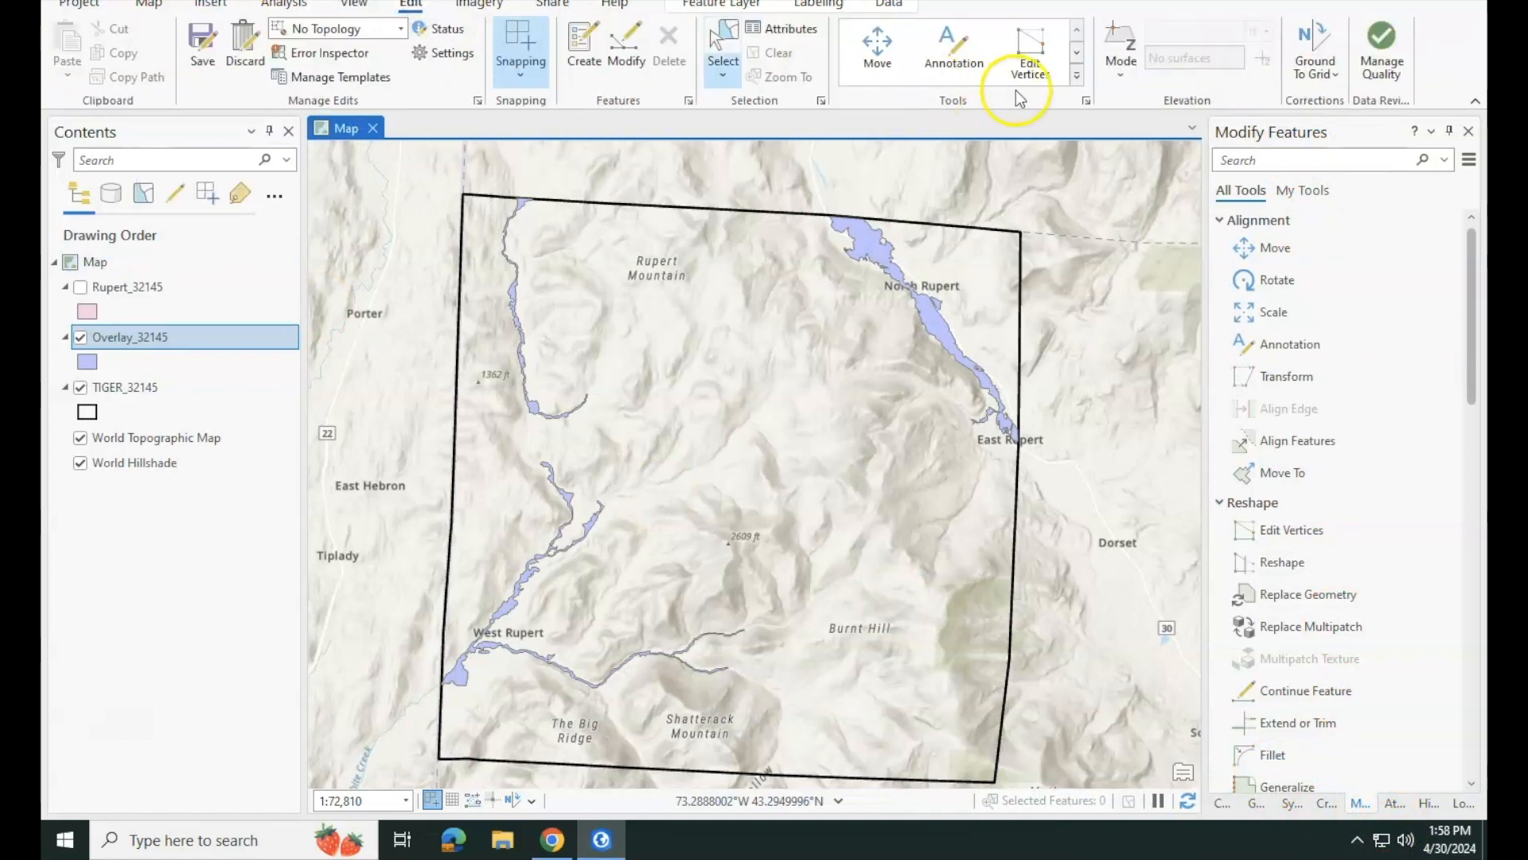
pyautogui.click(1045, 75)
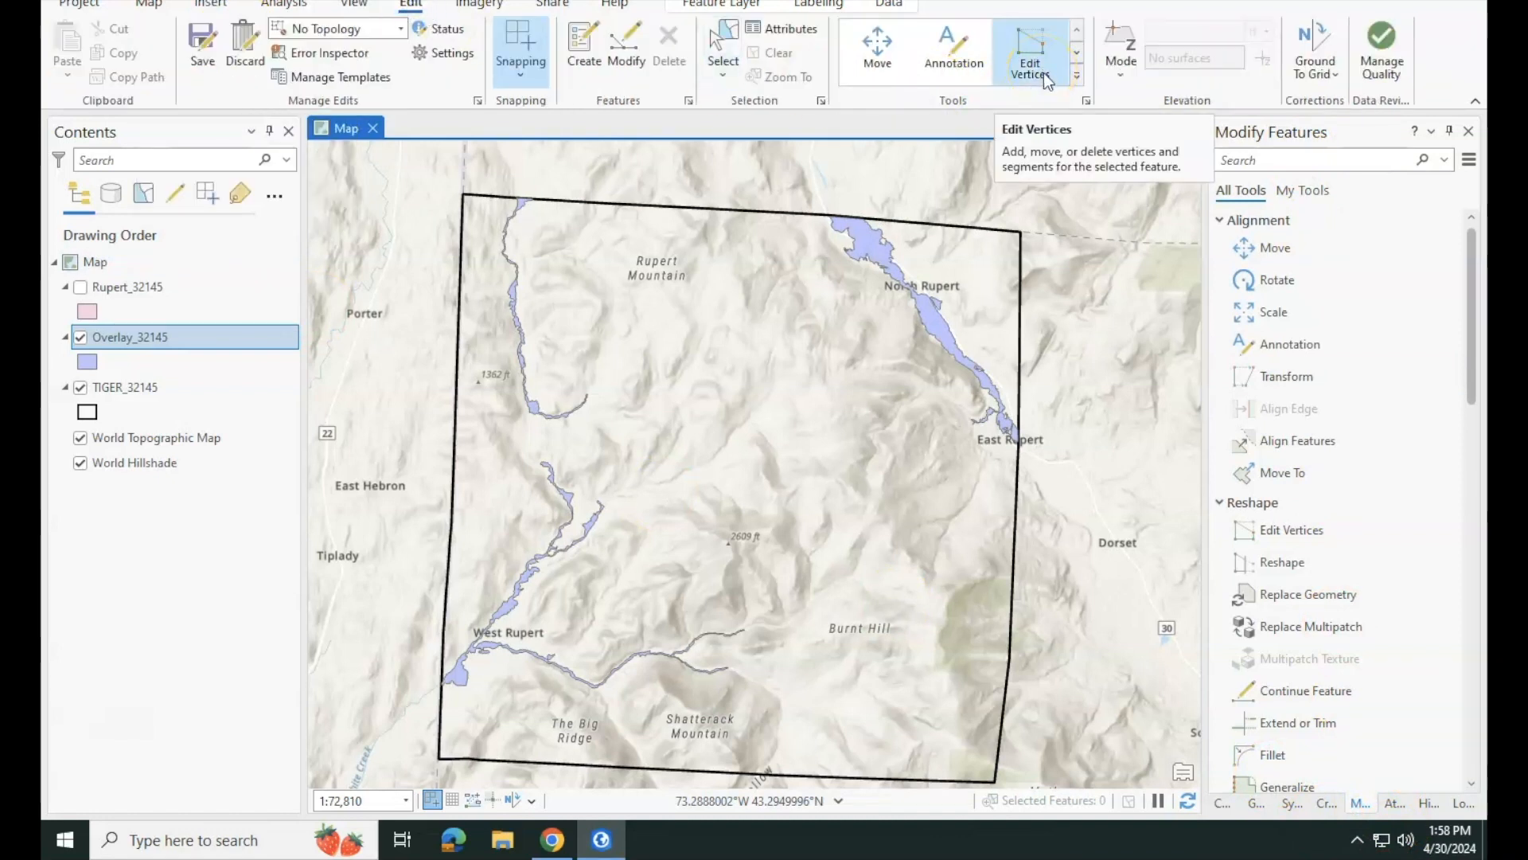
pyautogui.scroll(-1, 1345, 740)
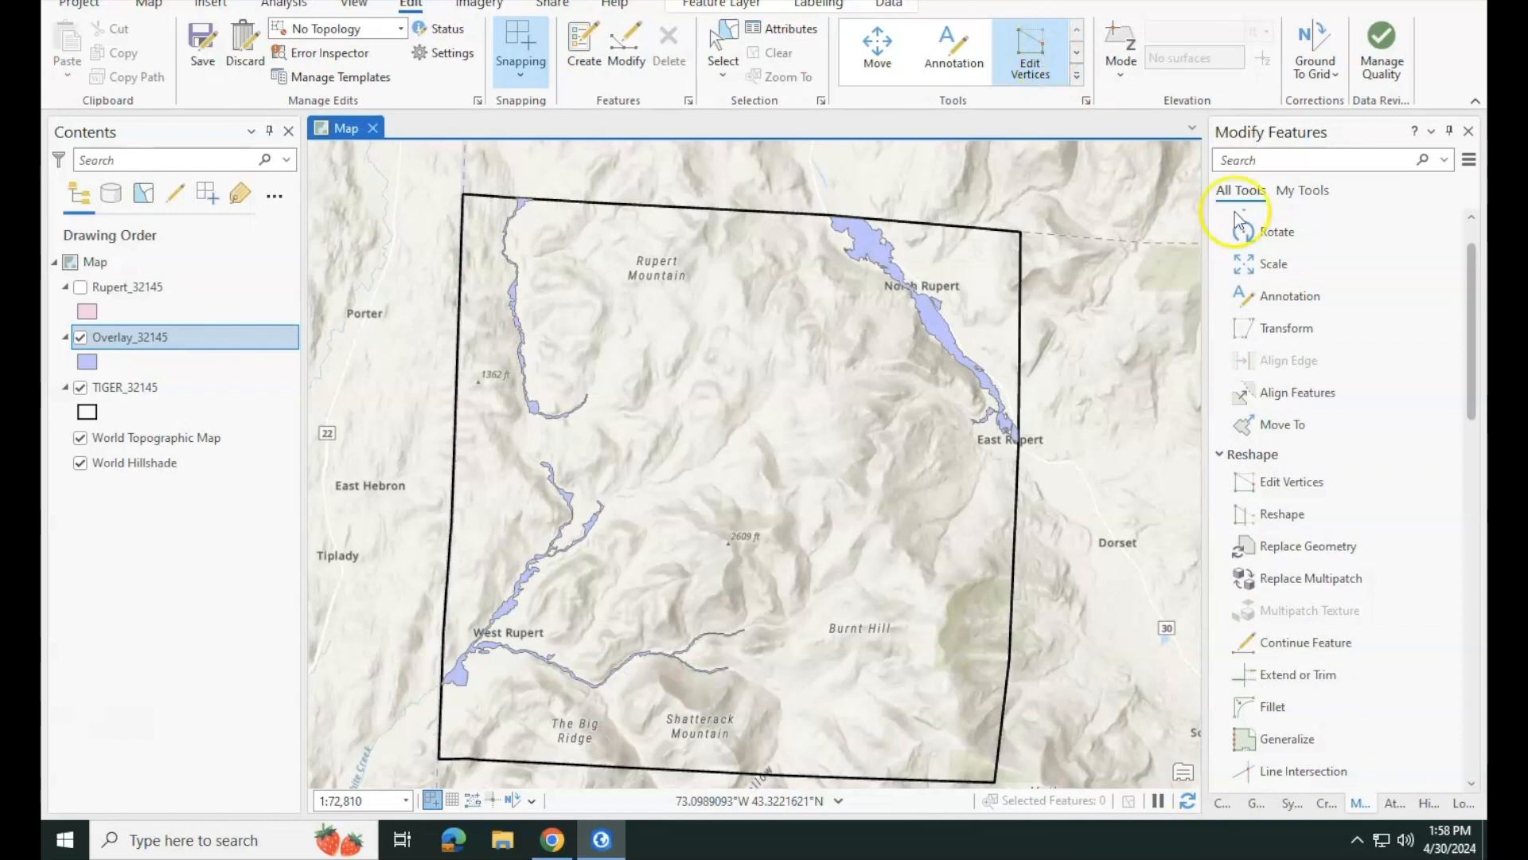
pyautogui.scroll(1, 1378, 456)
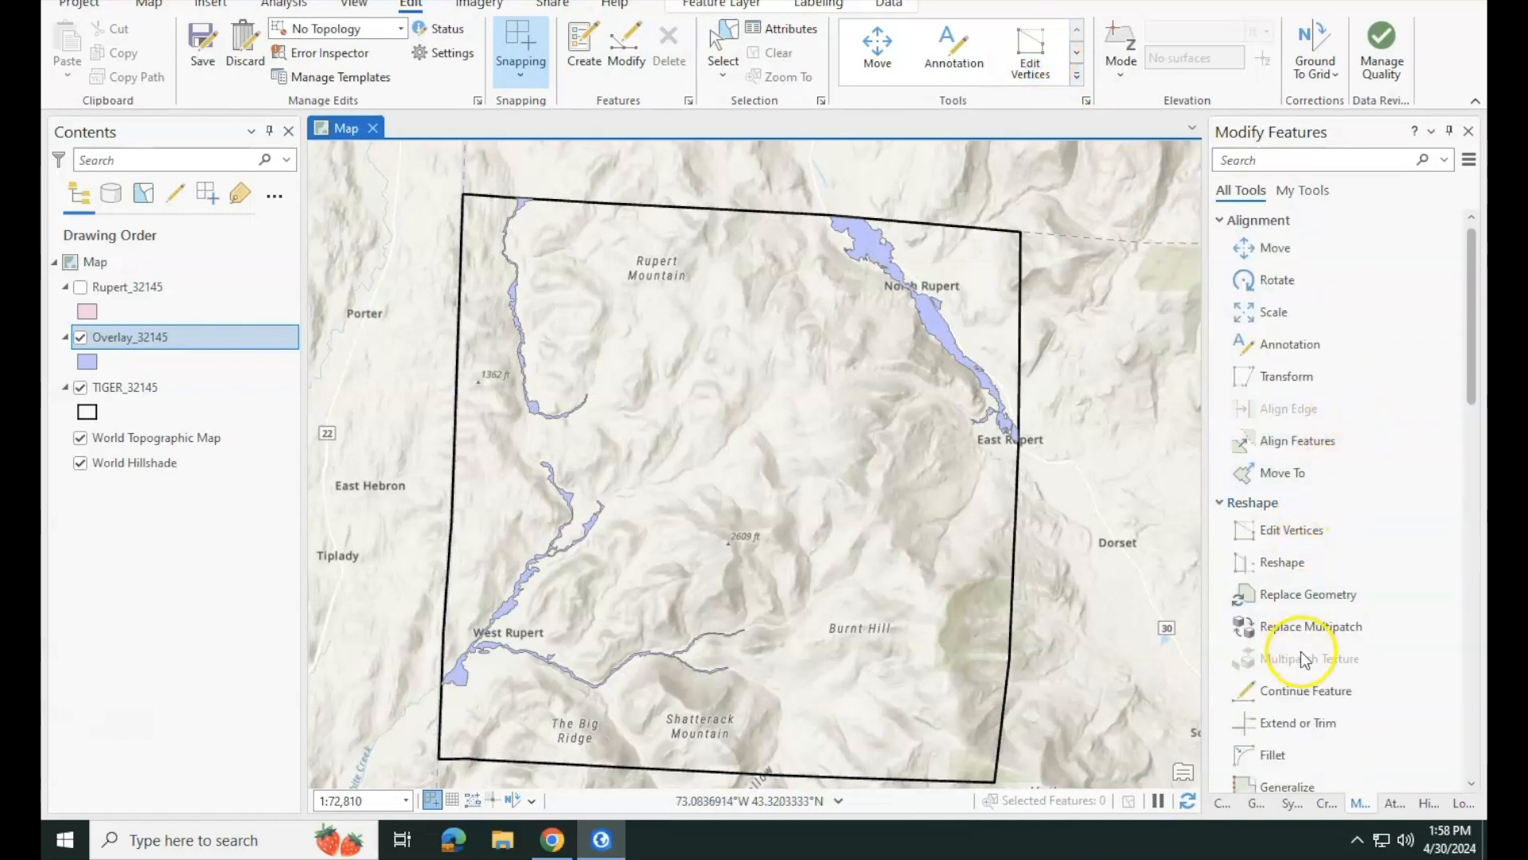
pyautogui.click(1272, 531)
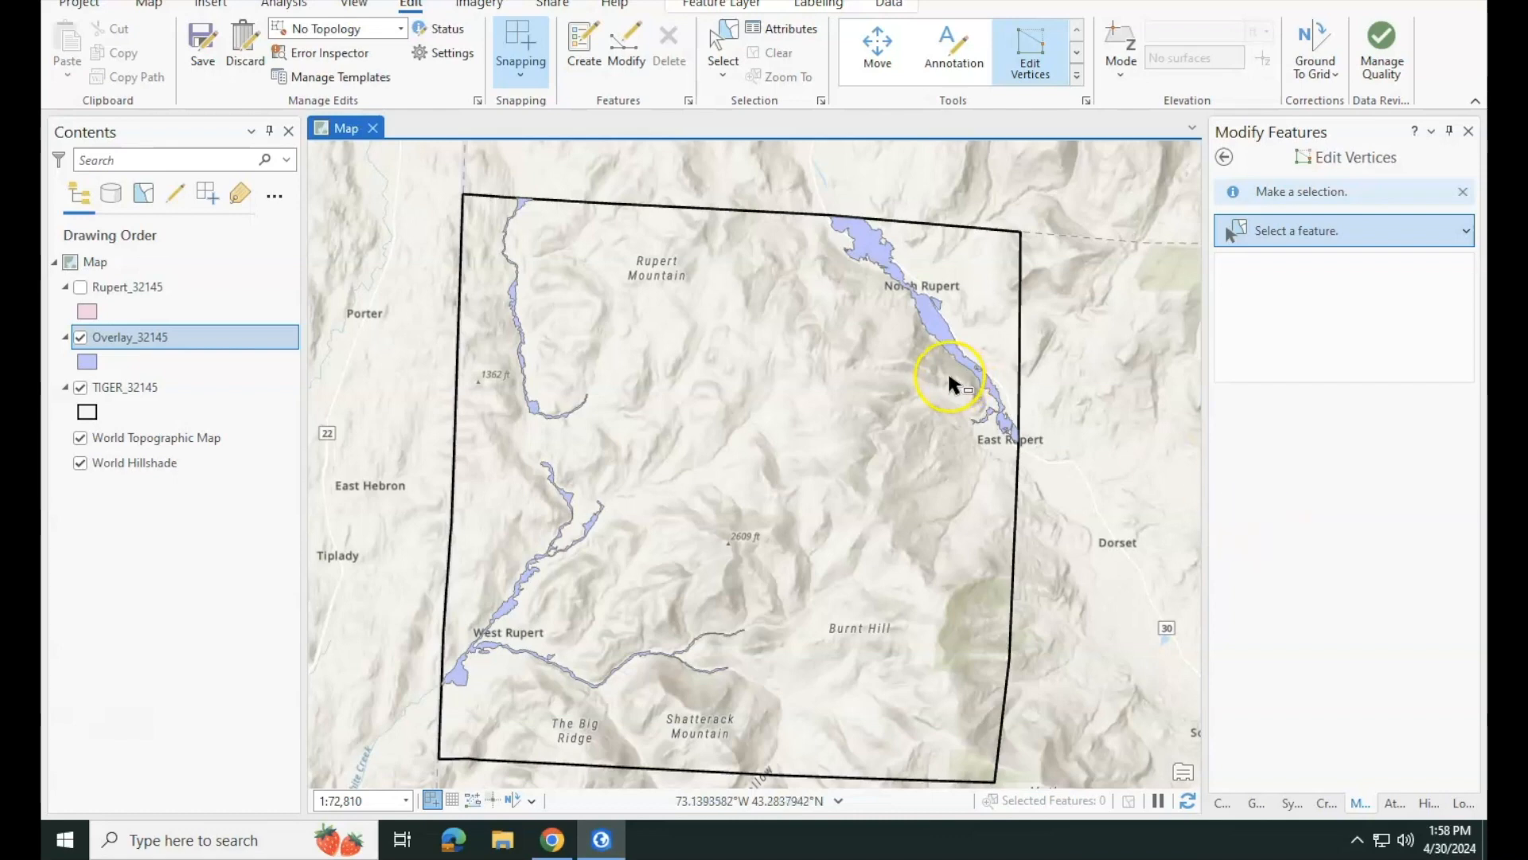
pyautogui.scroll(4, 1017, 442)
pyautogui.scroll(9, 896, 478)
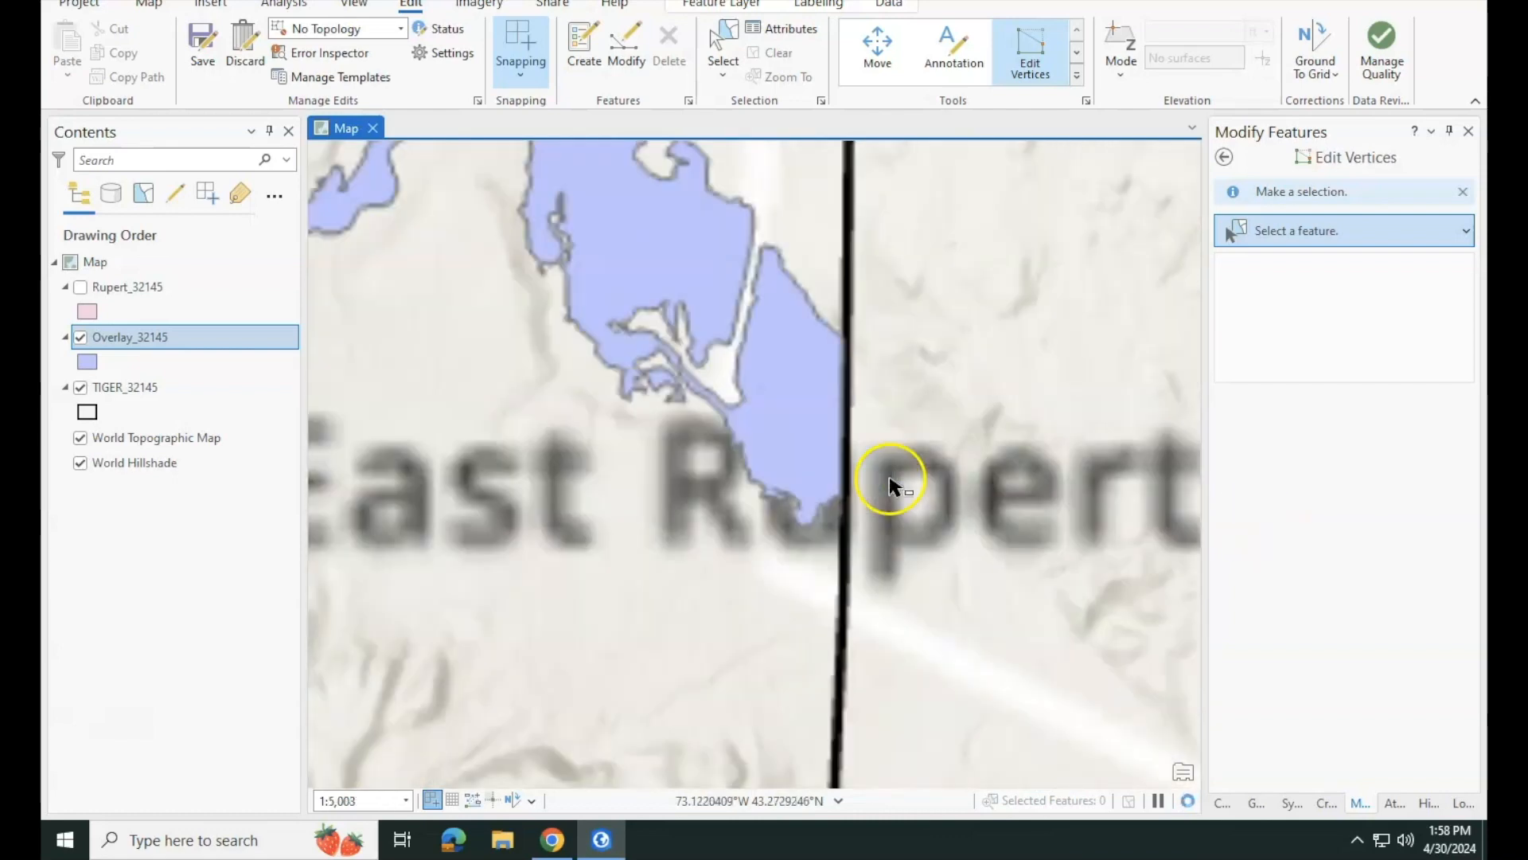
pyautogui.moveTo(811, 458); pyautogui.dragTo(1004, 460)
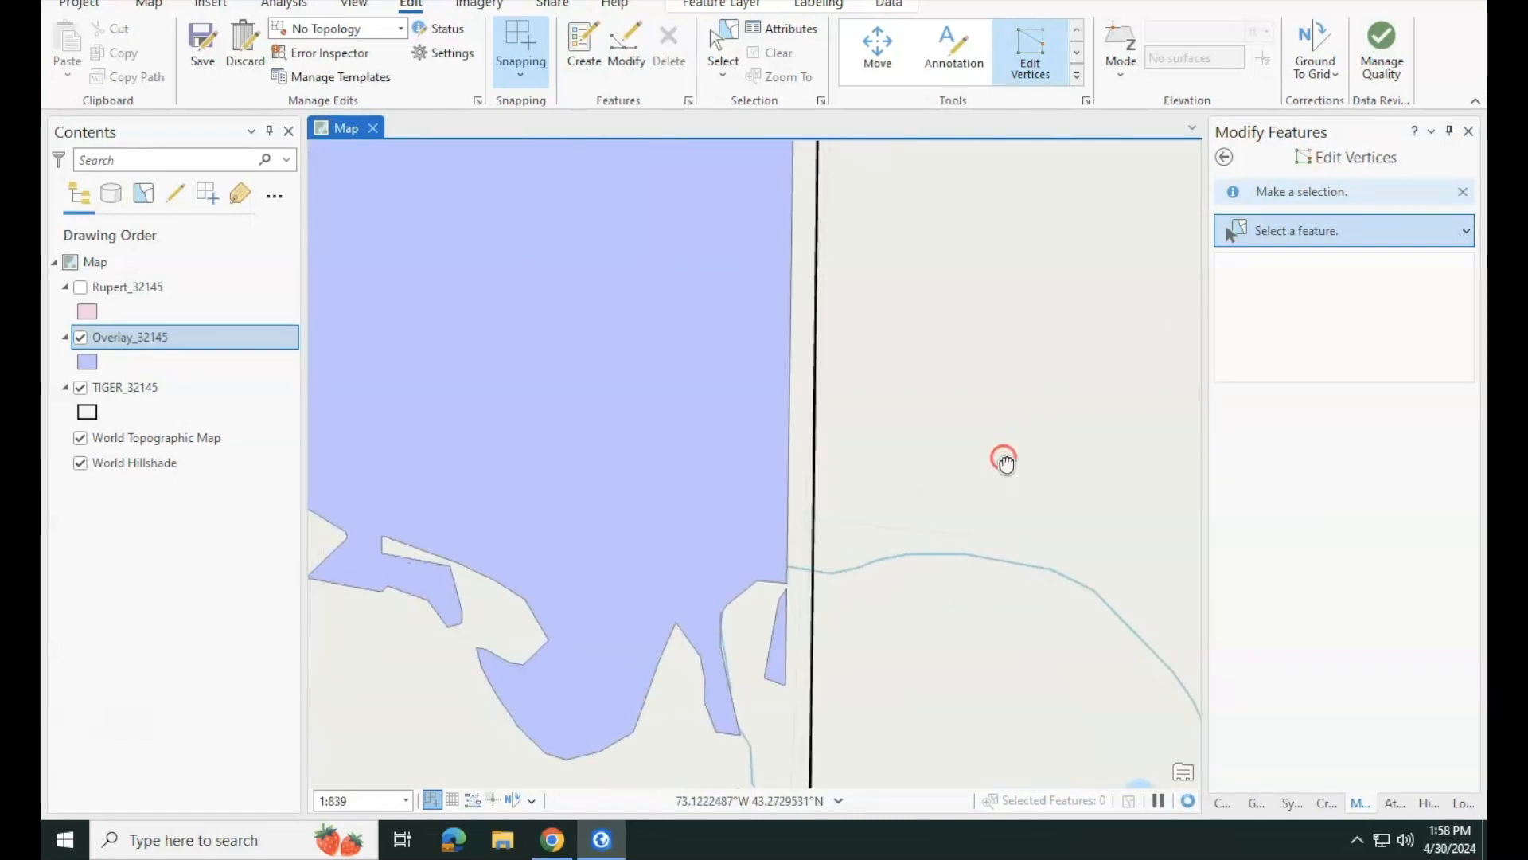
pyautogui.click(802, 544)
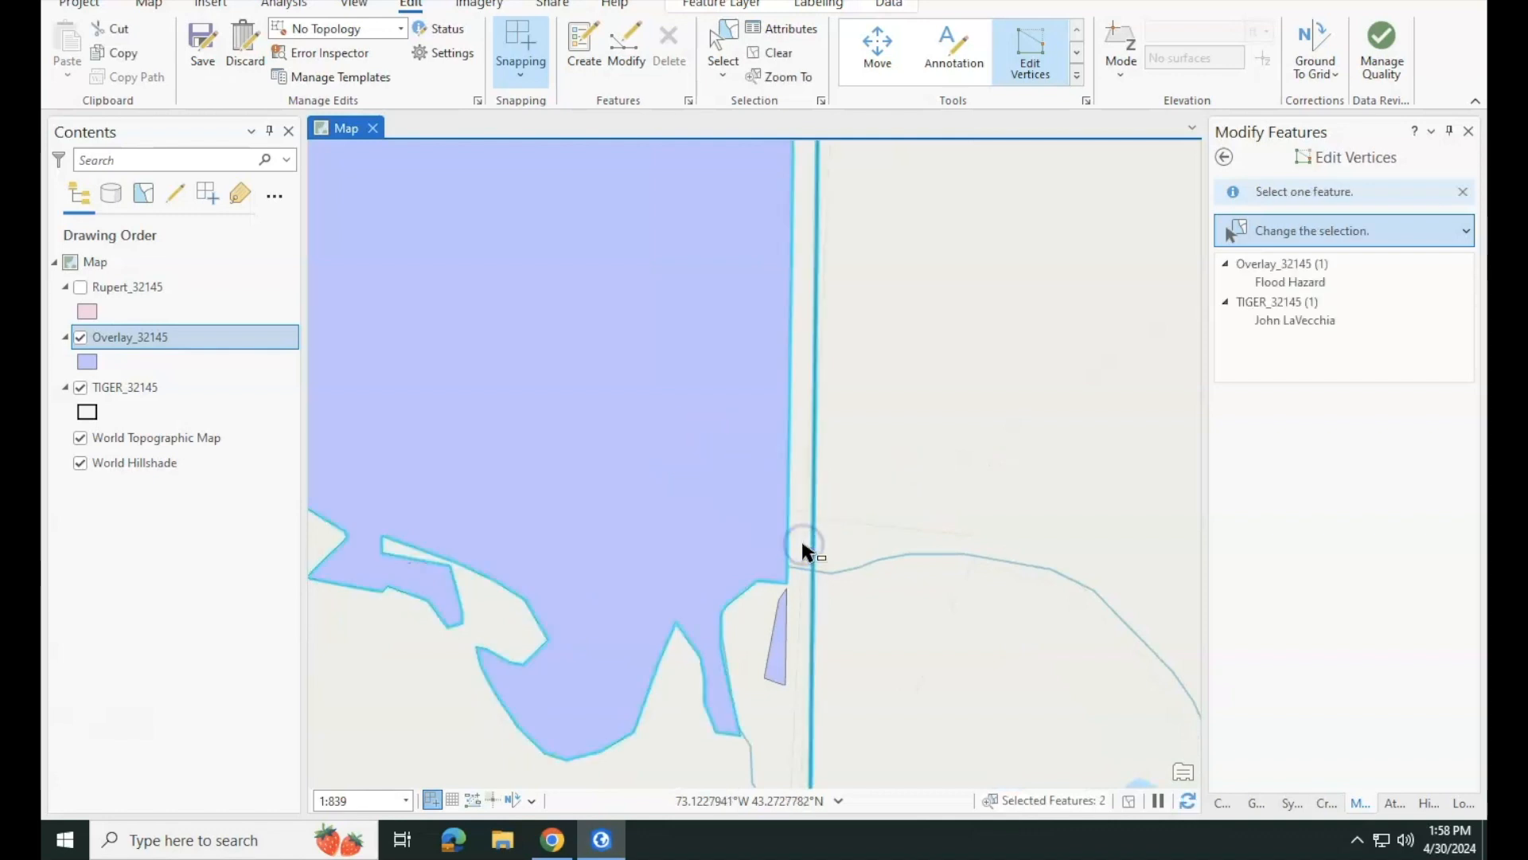
pyautogui.click(1317, 282)
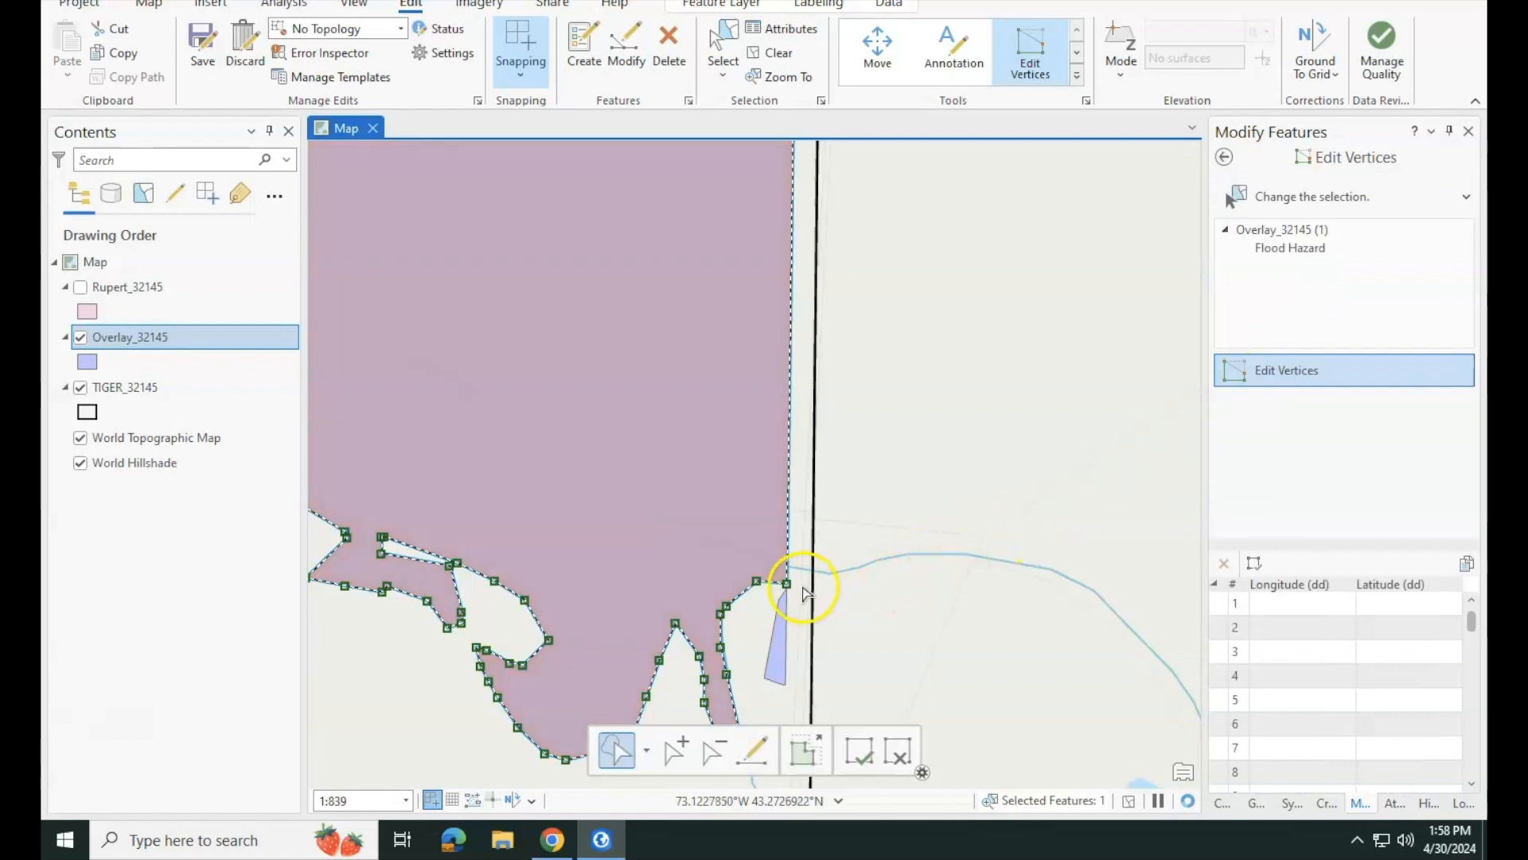
# - Check the snapping options and snap the southern vertex of the Flood Hazard polygon's east edge onto the TIGER_32145 boundary
pyautogui.moveTo(807, 588); pyautogui.dragTo(783, 575)
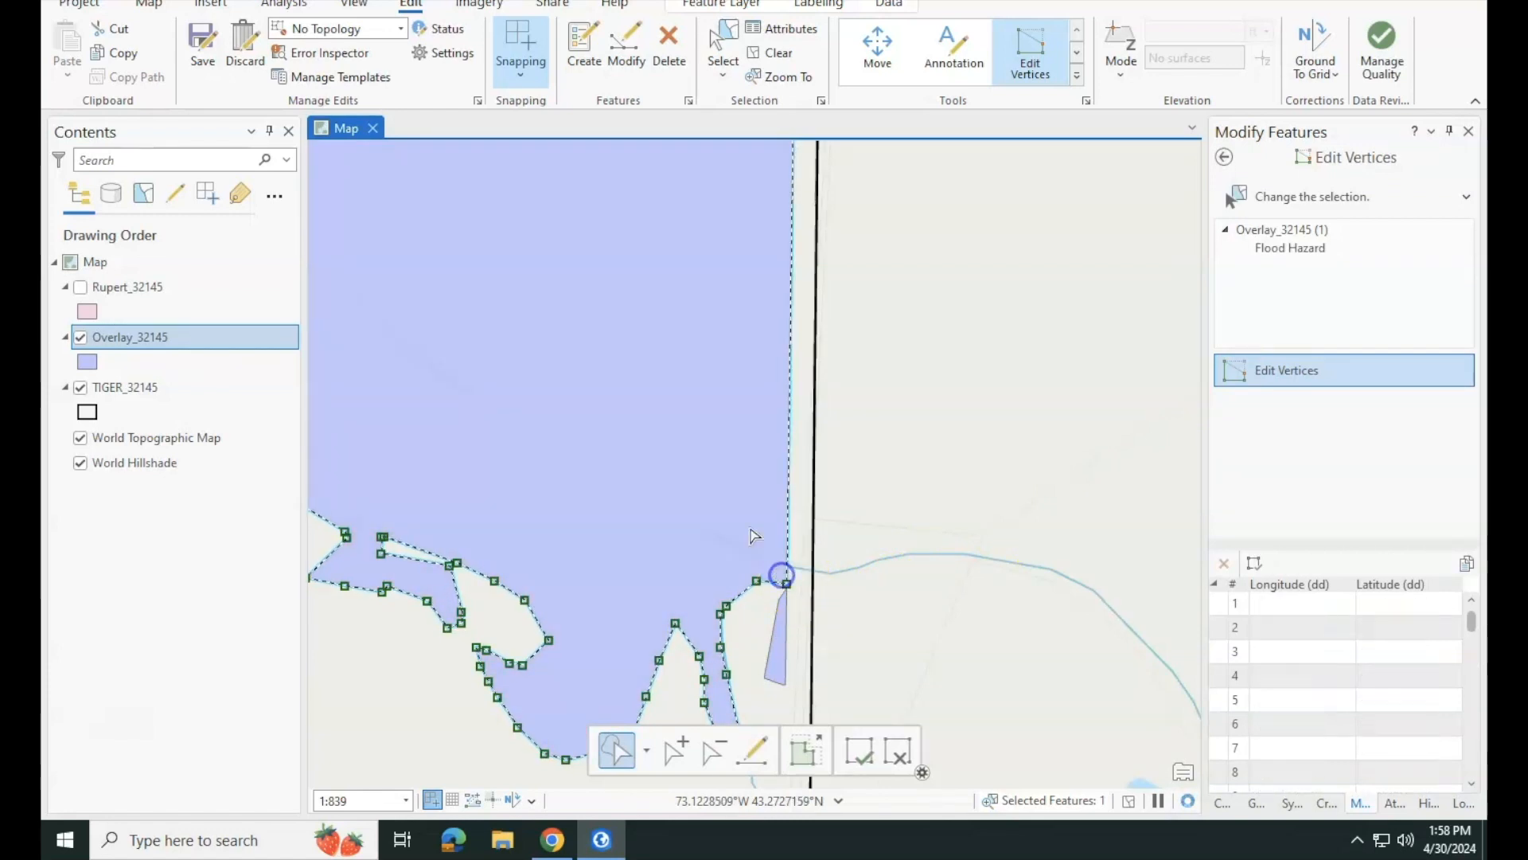
pyautogui.click(521, 73)
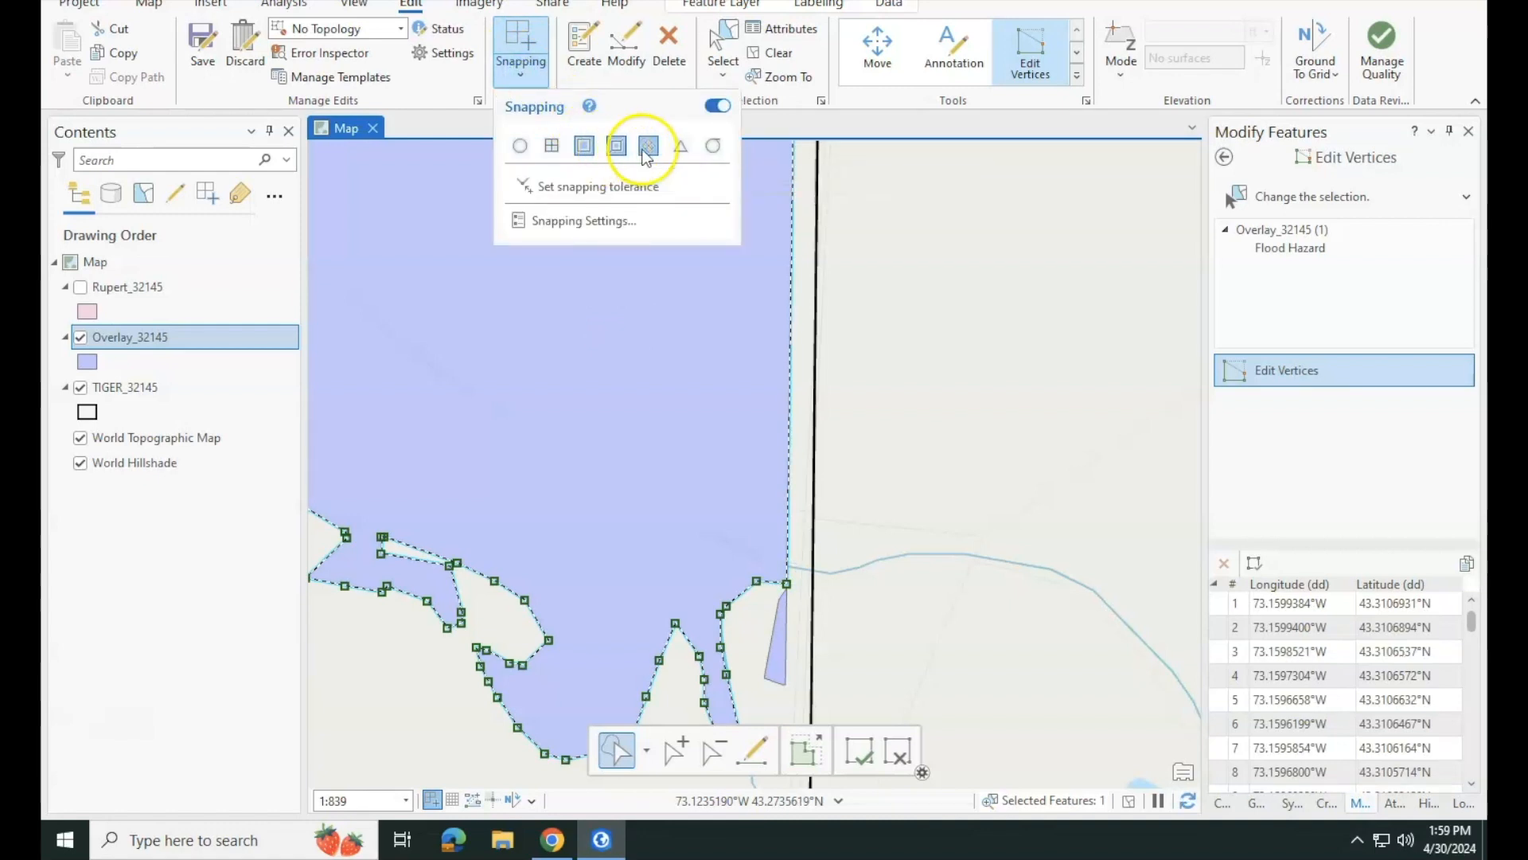
pyautogui.click(921, 496)
pyautogui.moveTo(910, 607); pyautogui.dragTo(846, 416)
pyautogui.scroll(3, 846, 416)
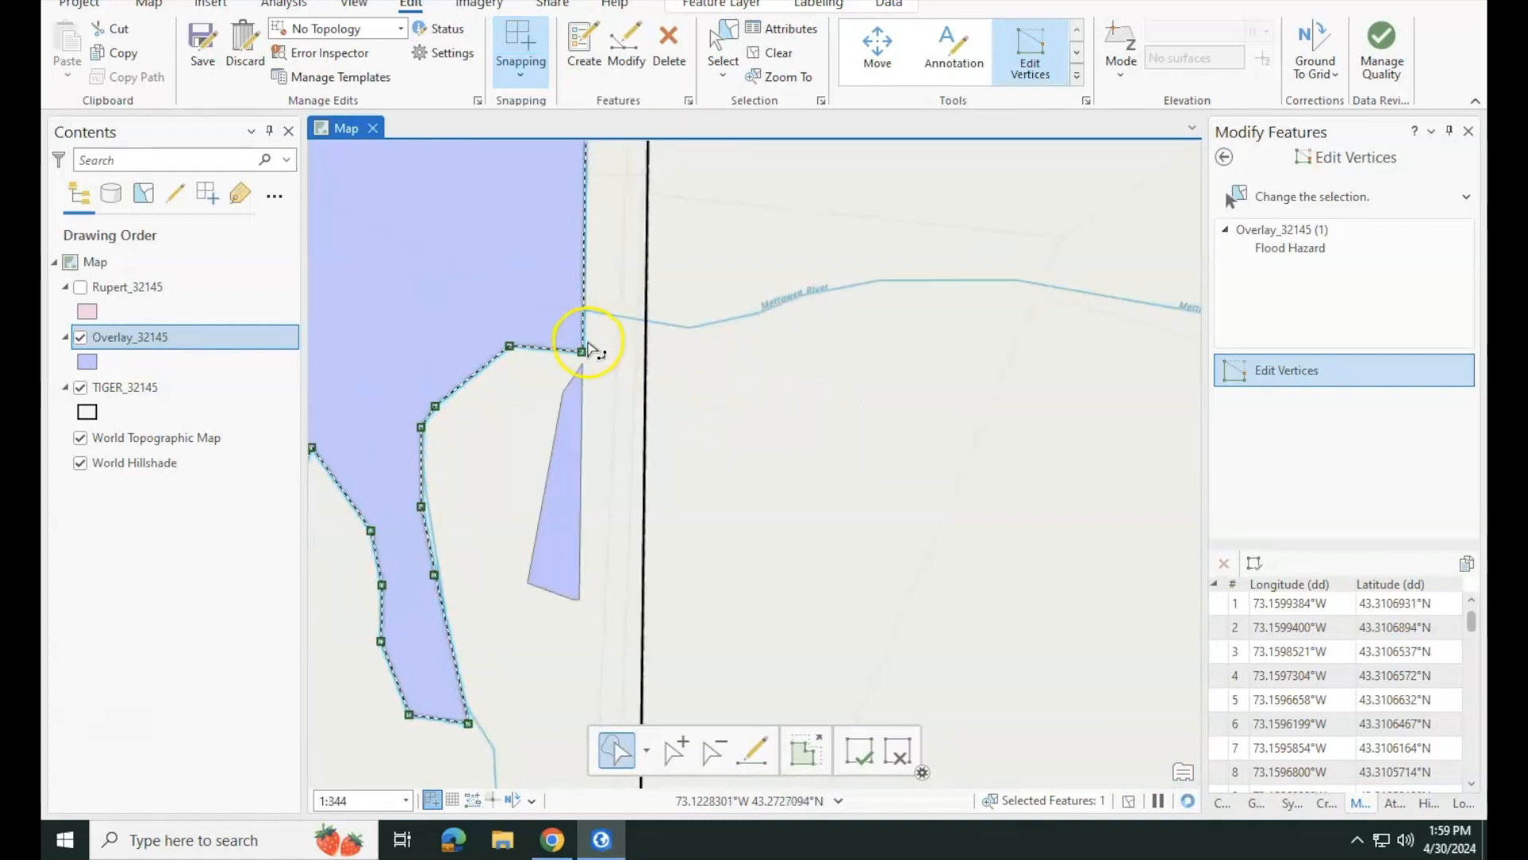
pyautogui.moveTo(616, 353); pyautogui.dragTo(733, 583)
# - Snap the northern vertex of the Flood Hazard polygon's east edge onto the TIGER_32145 boundary and check the aligned edge
pyautogui.scroll(-8, 686, 335)
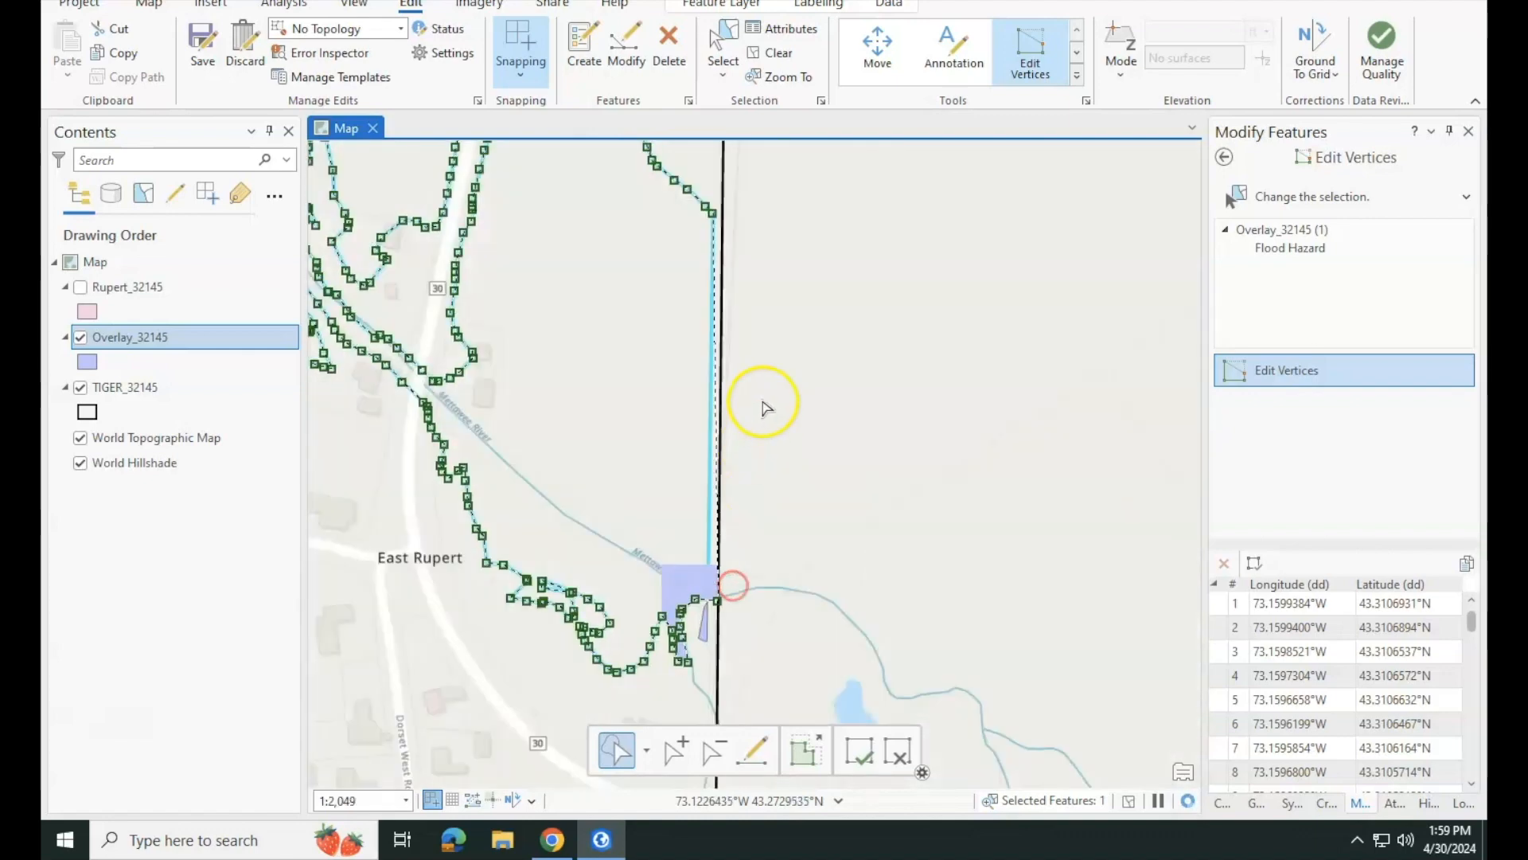
pyautogui.moveTo(765, 409); pyautogui.dragTo(766, 464)
pyautogui.scroll(10, 729, 275)
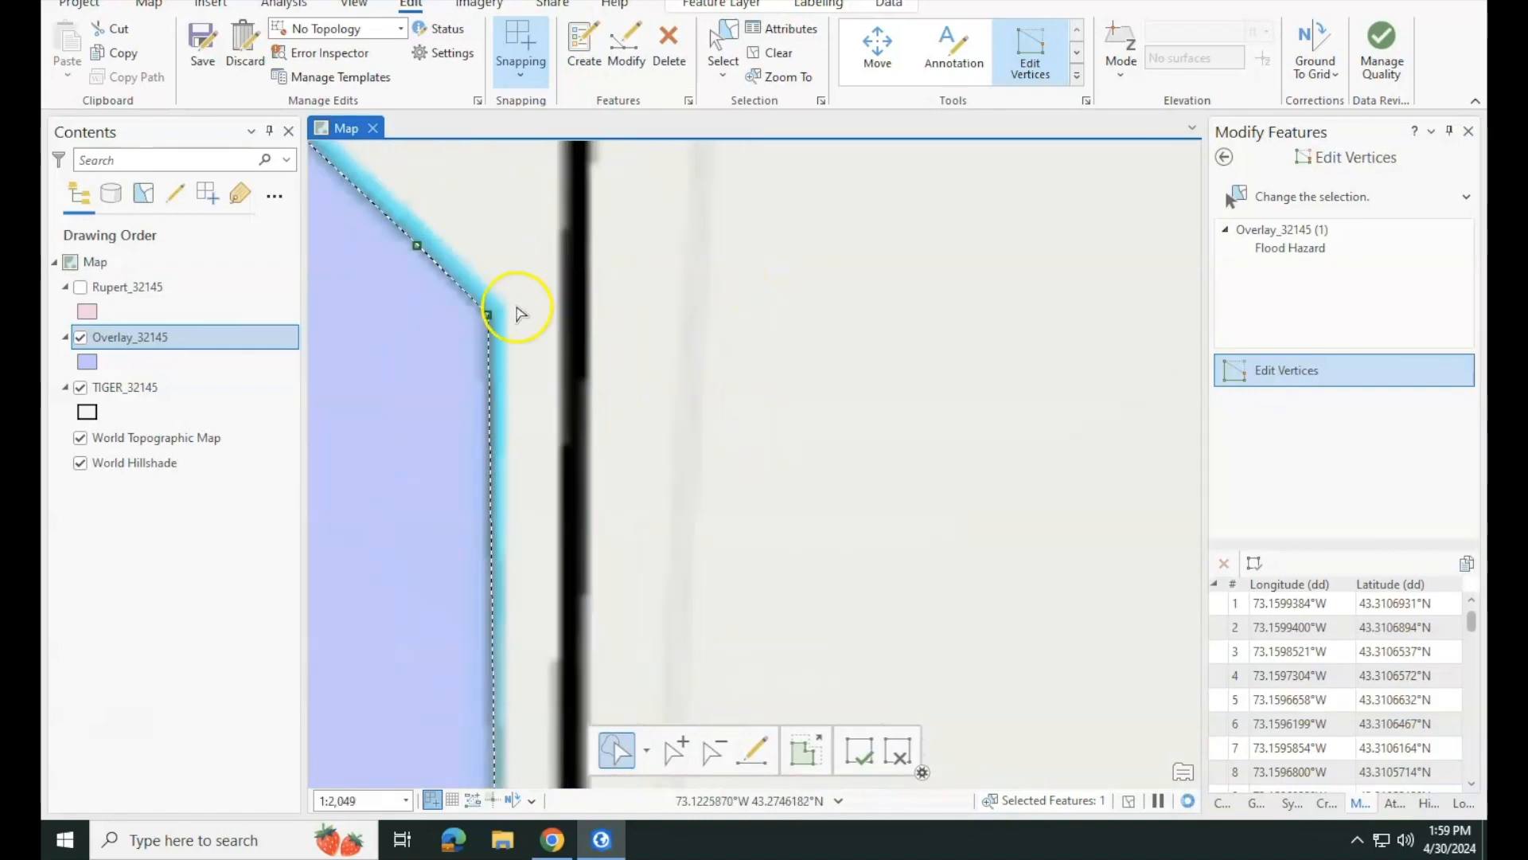
pyautogui.moveTo(485, 315); pyautogui.dragTo(575, 396)
pyautogui.scroll(-12, 575, 397)
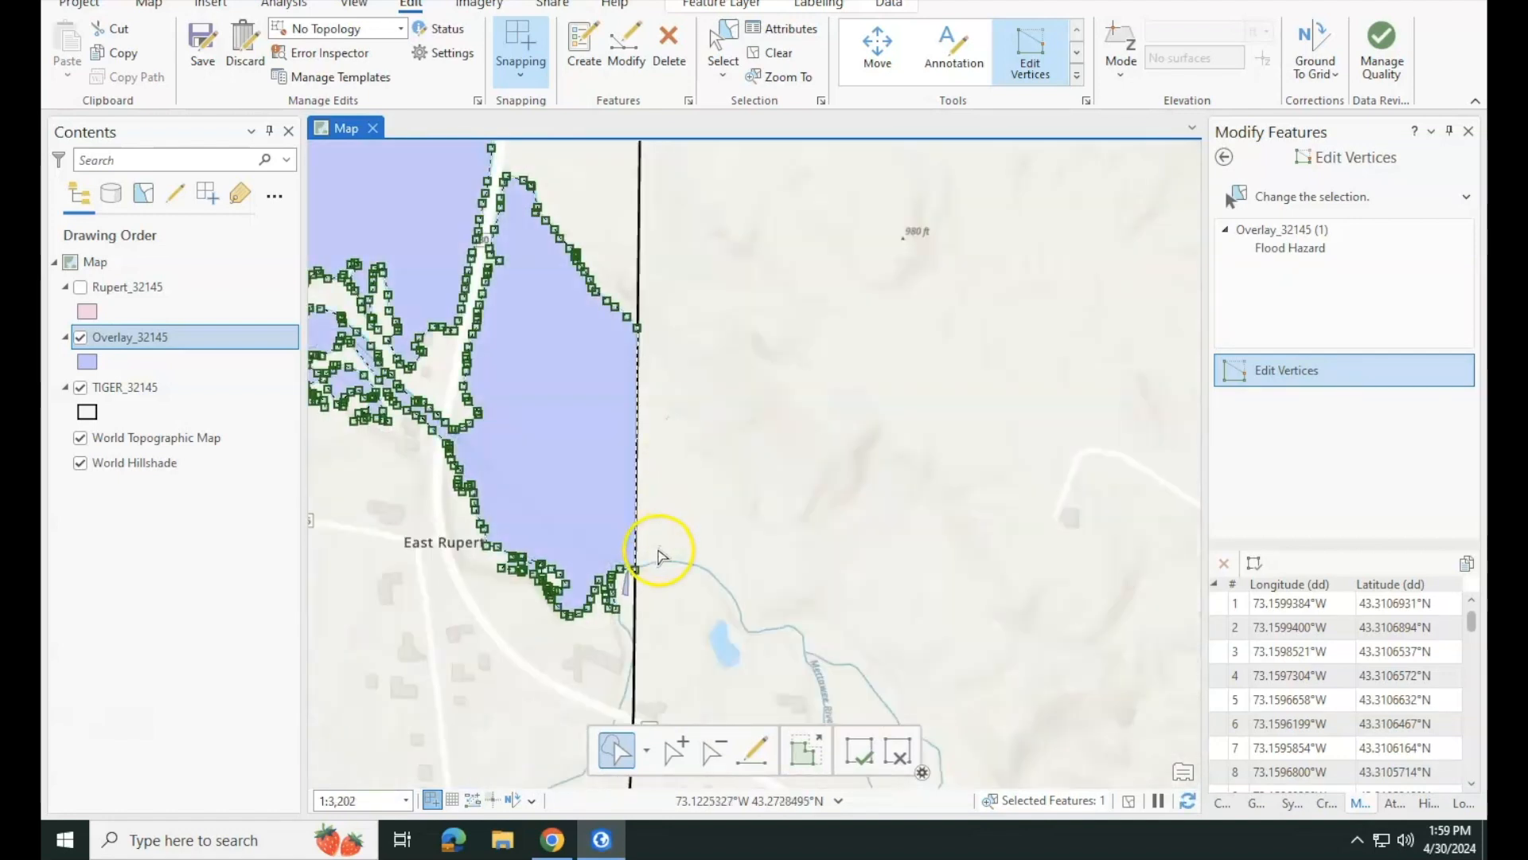
pyautogui.scroll(-2, 657, 555)
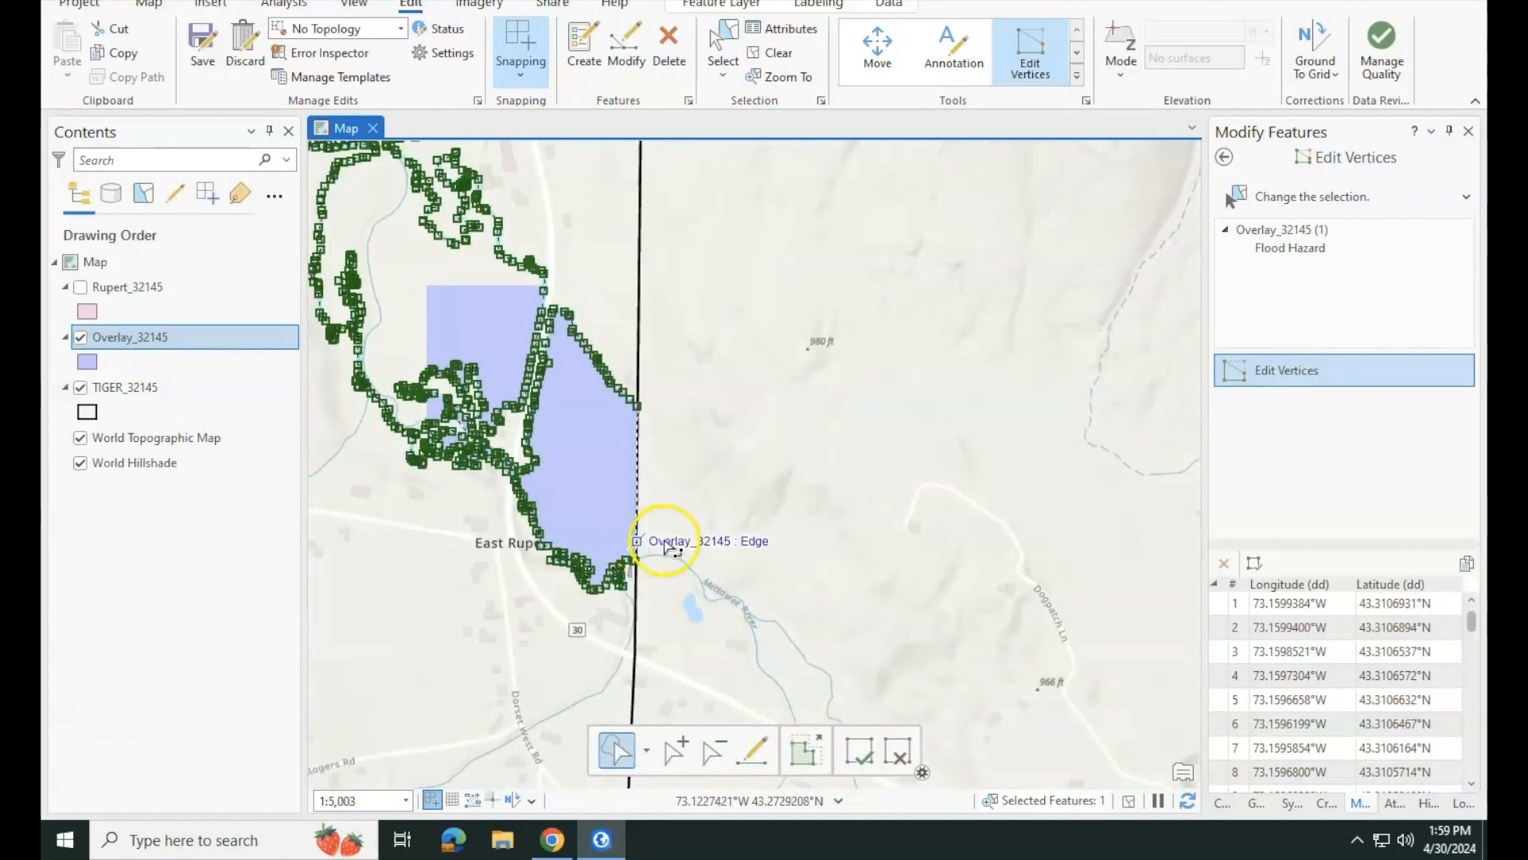
pyautogui.scroll(6, 710, 518)
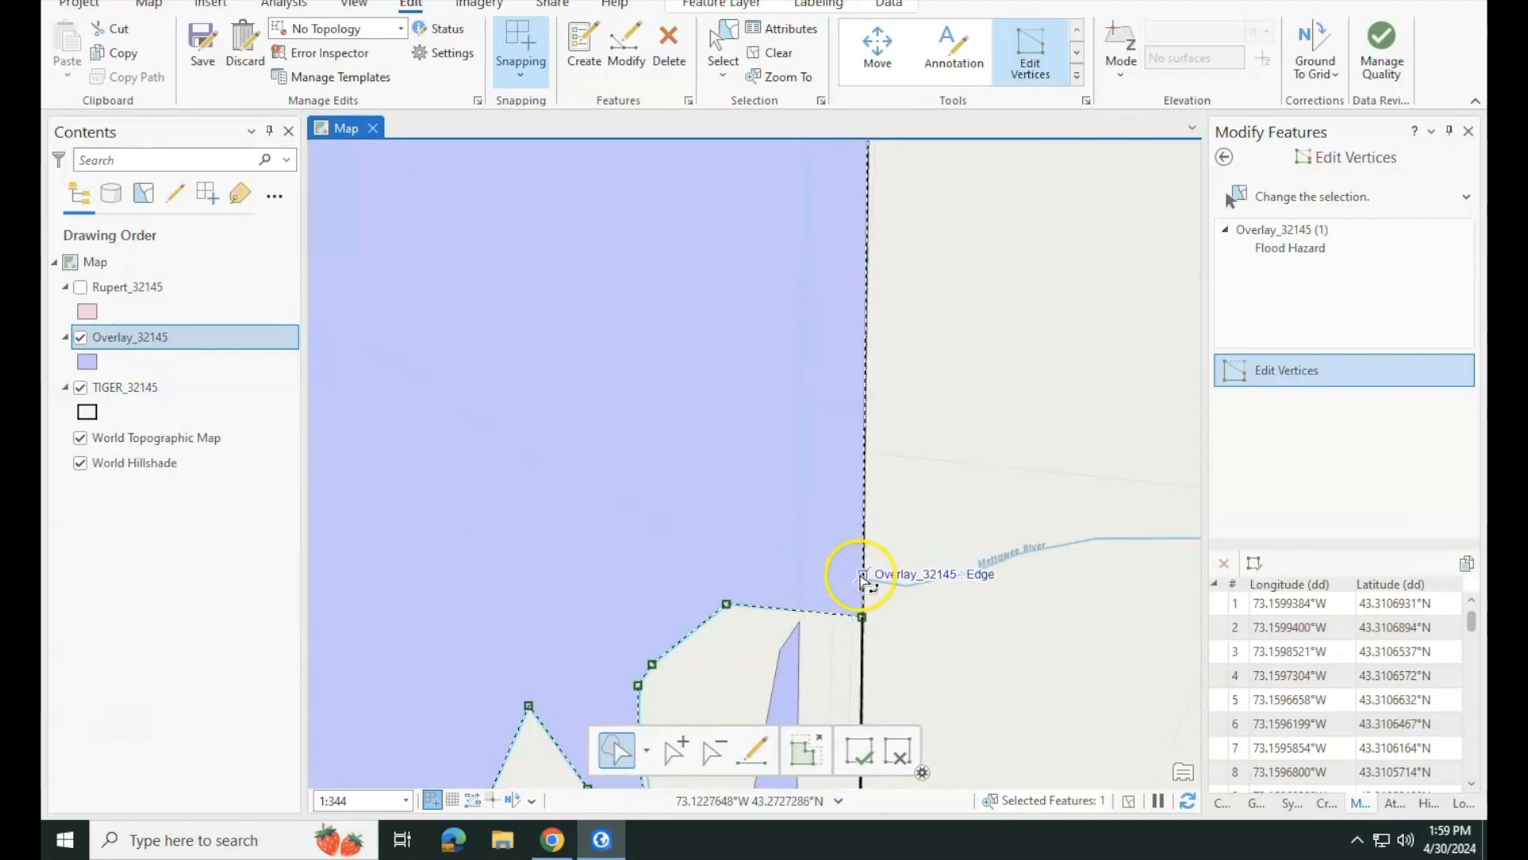
pyautogui.scroll(-3, 863, 577)
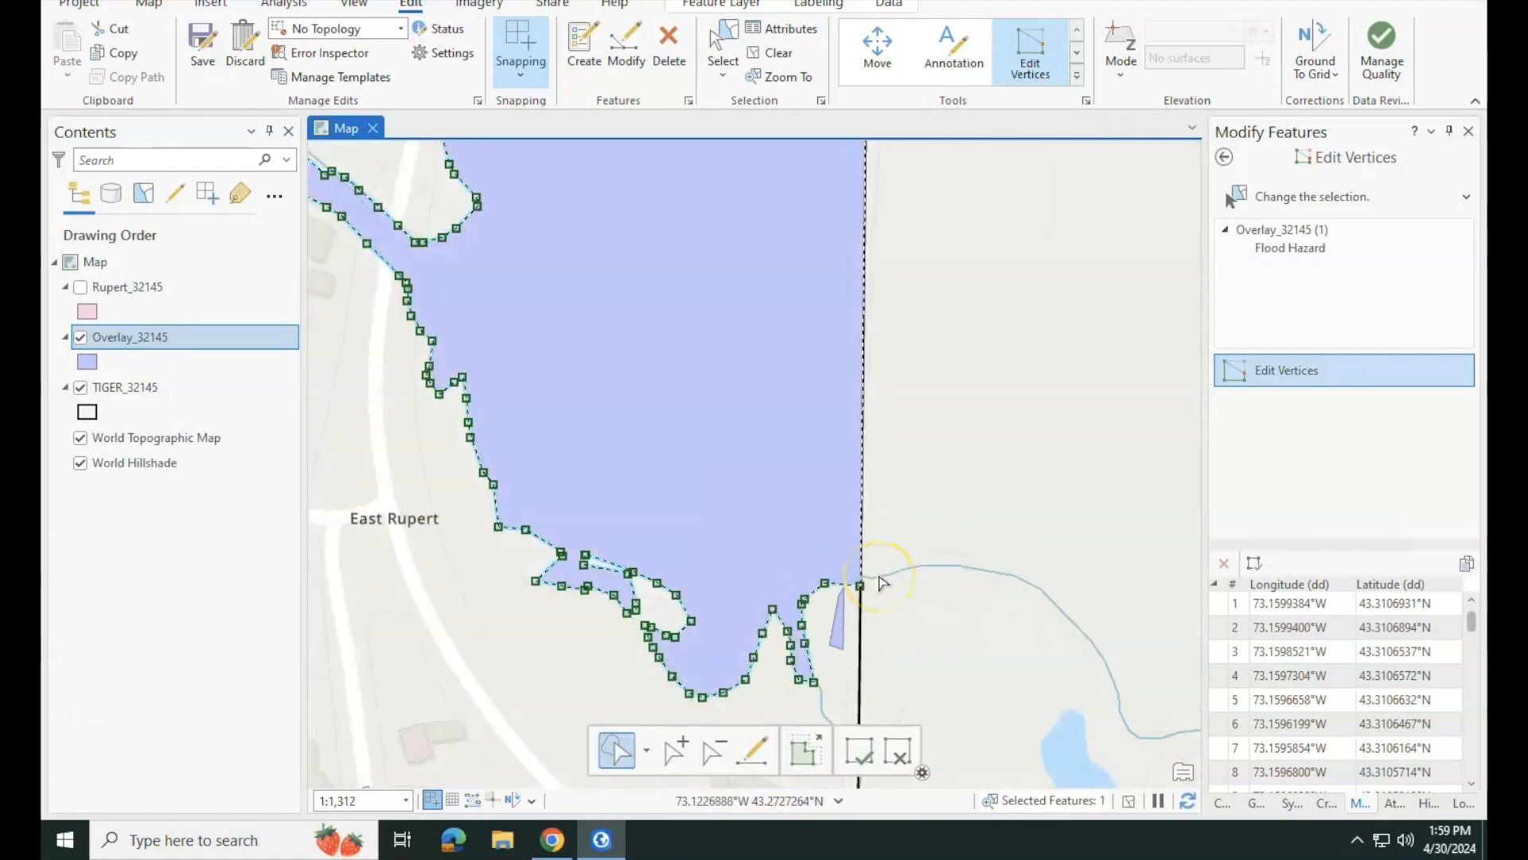
pyautogui.scroll(-5, 897, 374)
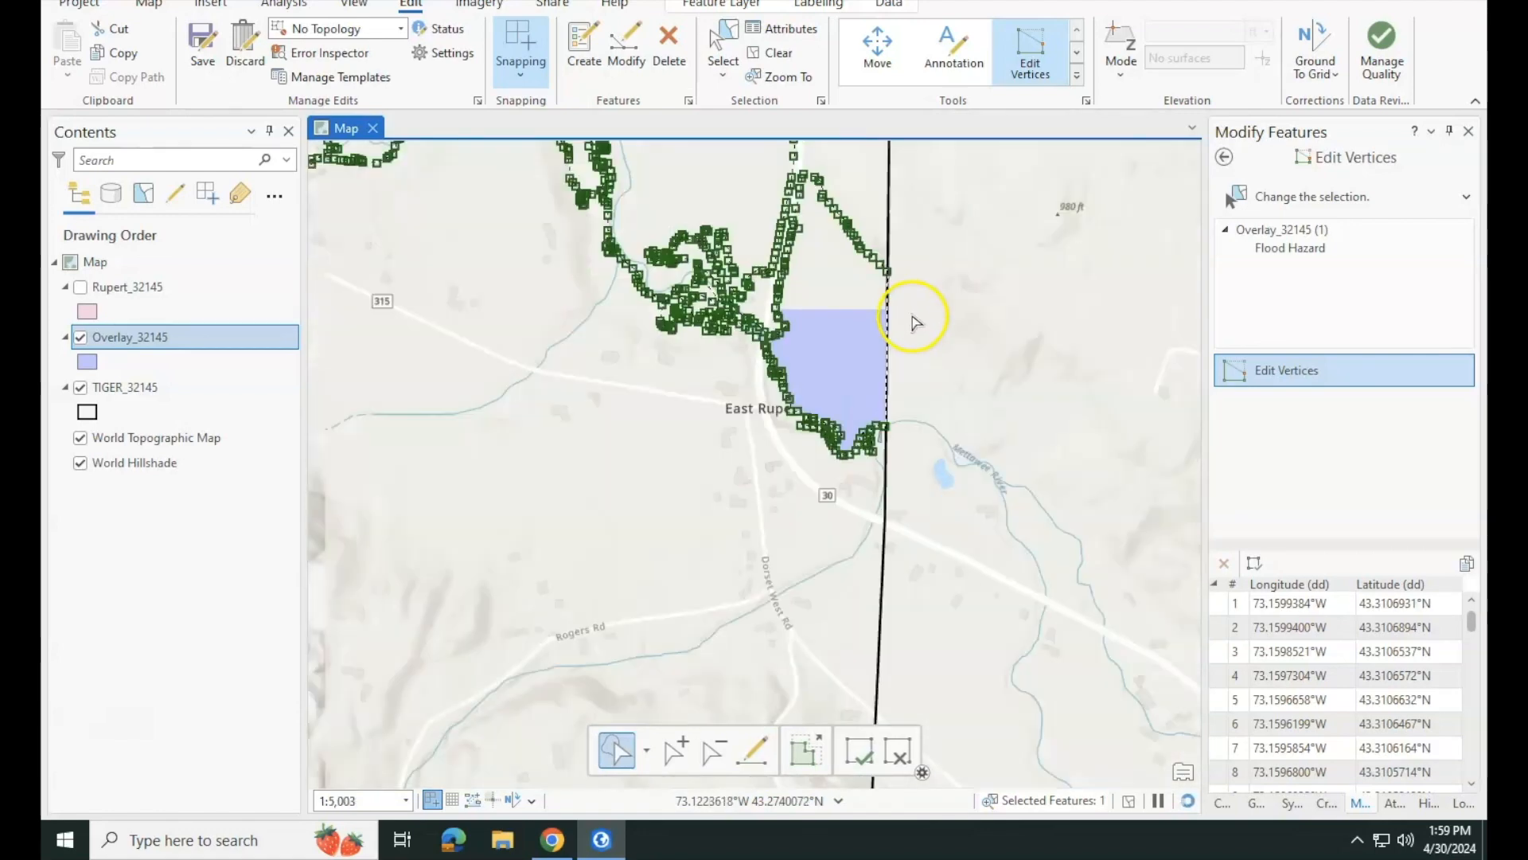
# - Move the vertices of the Flood Hazard polygon's north edge near North Rupert onto the TIGER_32145 boundary
pyautogui.moveTo(954, 460); pyautogui.dragTo(951, 549)
pyautogui.scroll(-2, 952, 533)
pyautogui.scroll(6, 635, 217)
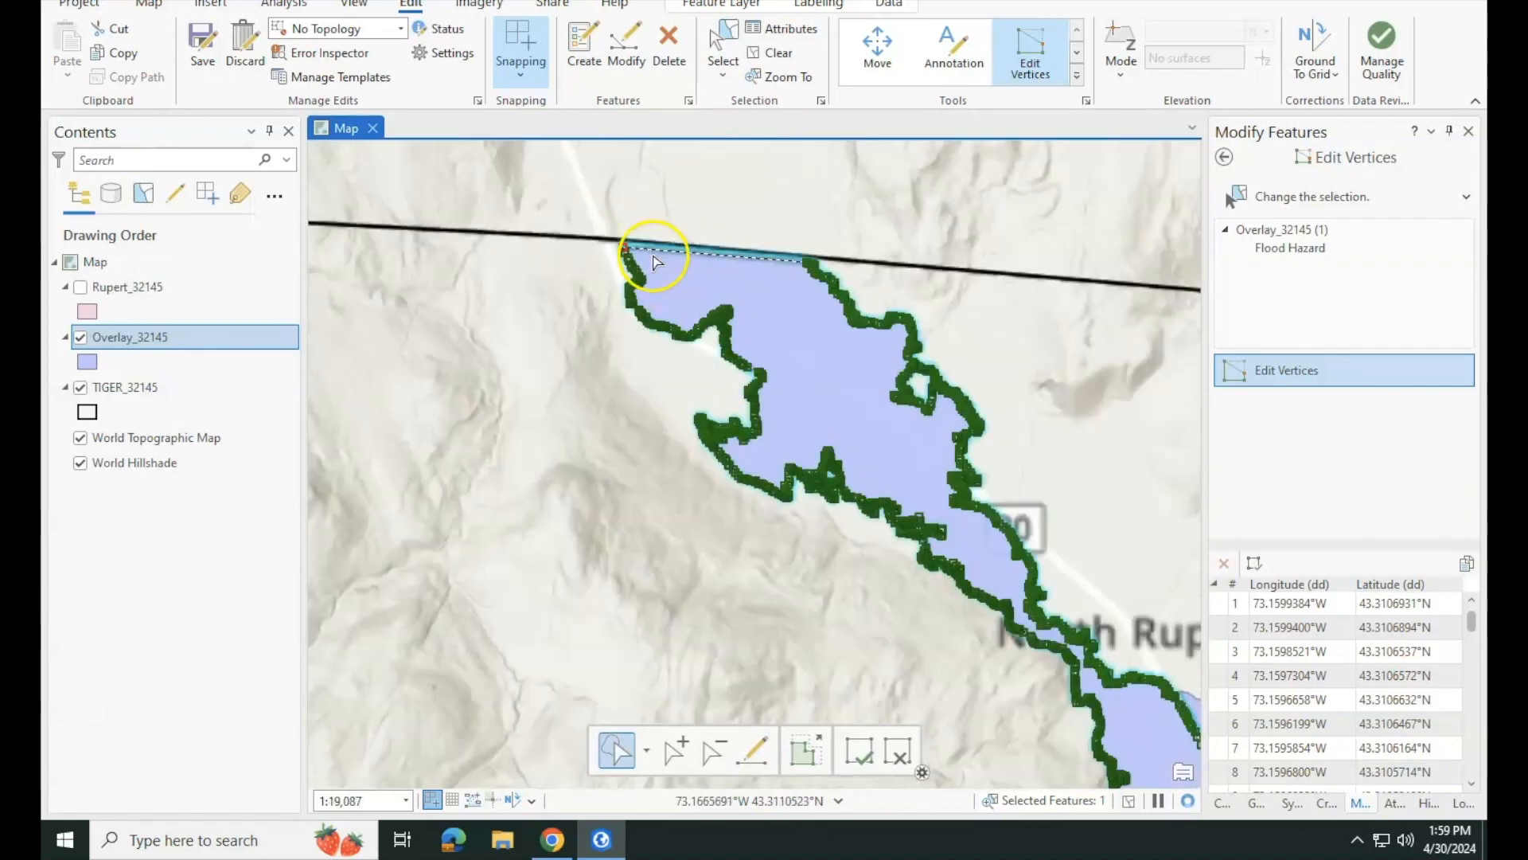
pyautogui.moveTo(620, 181); pyautogui.dragTo(632, 273)
pyautogui.moveTo(734, 275); pyautogui.dragTo(337, 248)
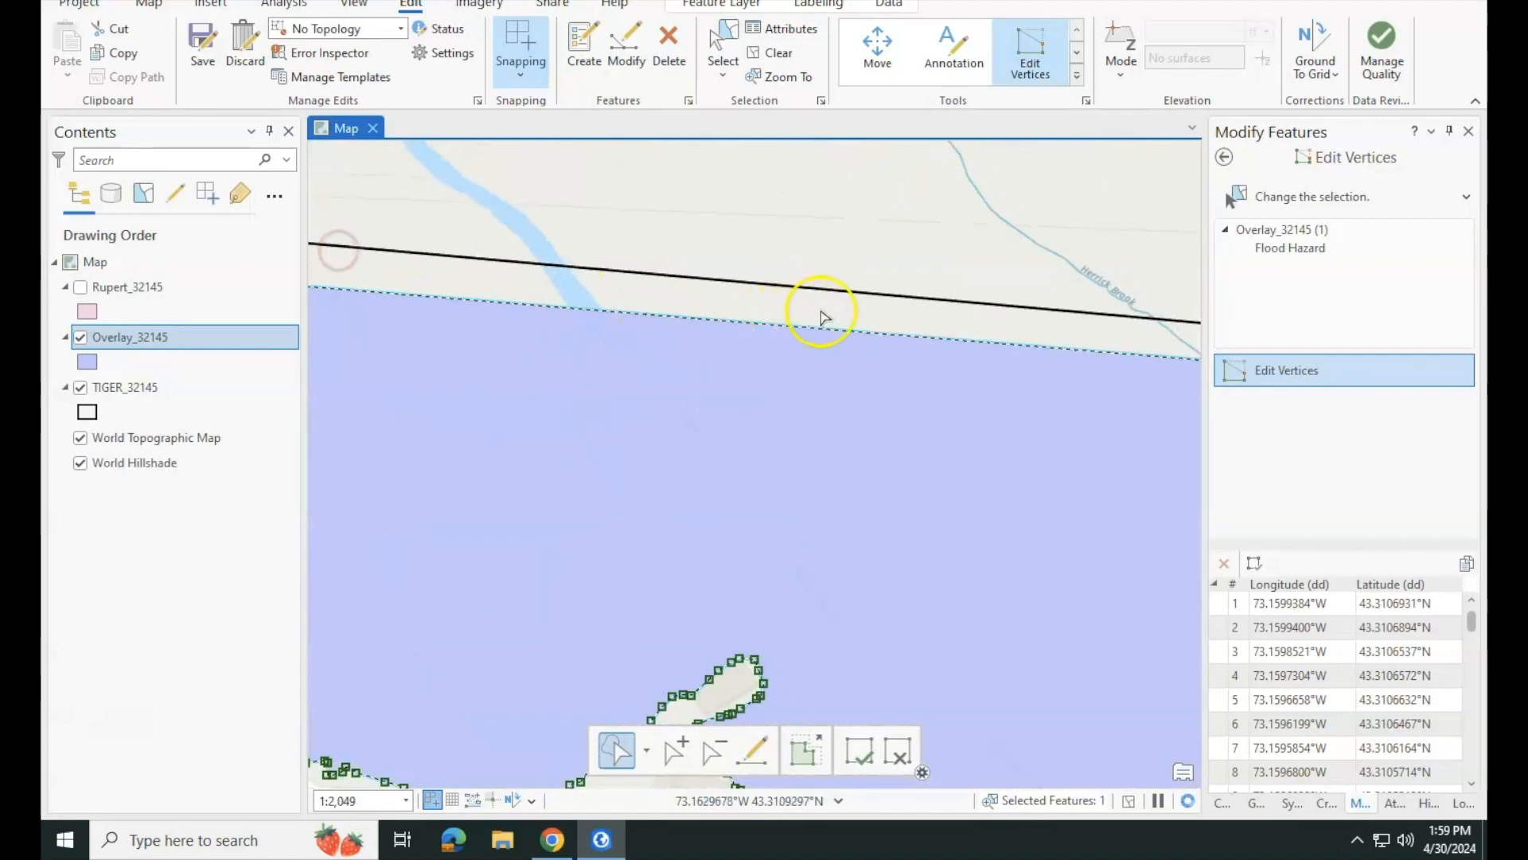
pyautogui.moveTo(819, 313); pyautogui.dragTo(511, 280)
pyautogui.moveTo(876, 320); pyautogui.dragTo(835, 286)
# - Examine how the overlay polygon near the town's northwest corner lines up with the northern TIGER_32145 boundary
pyautogui.scroll(-5, 713, 341)
pyautogui.scroll(-3, 713, 340)
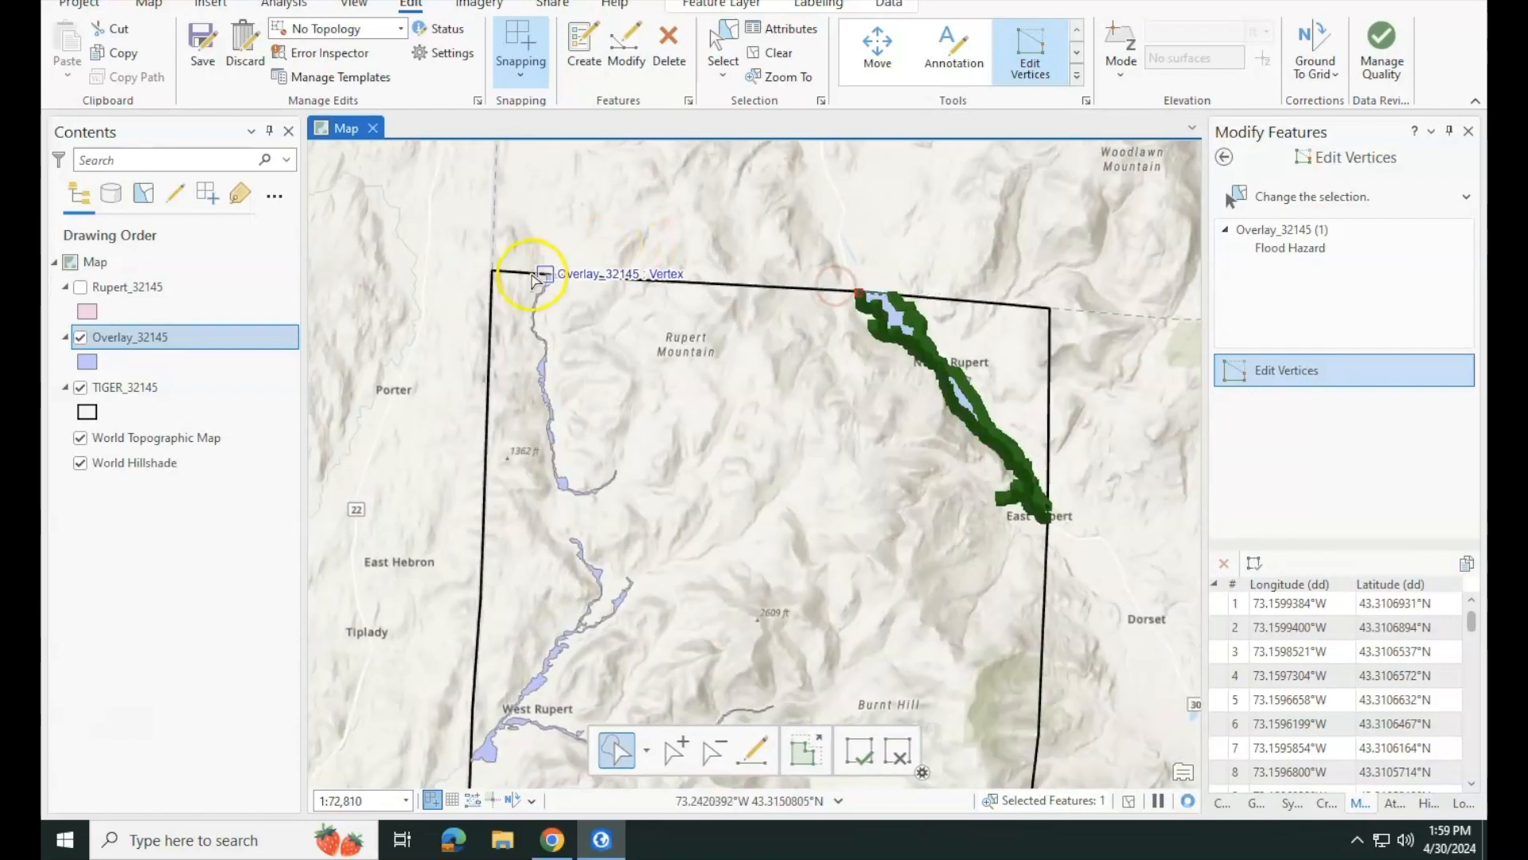
pyautogui.scroll(2, 541, 281)
pyautogui.scroll(6, 581, 280)
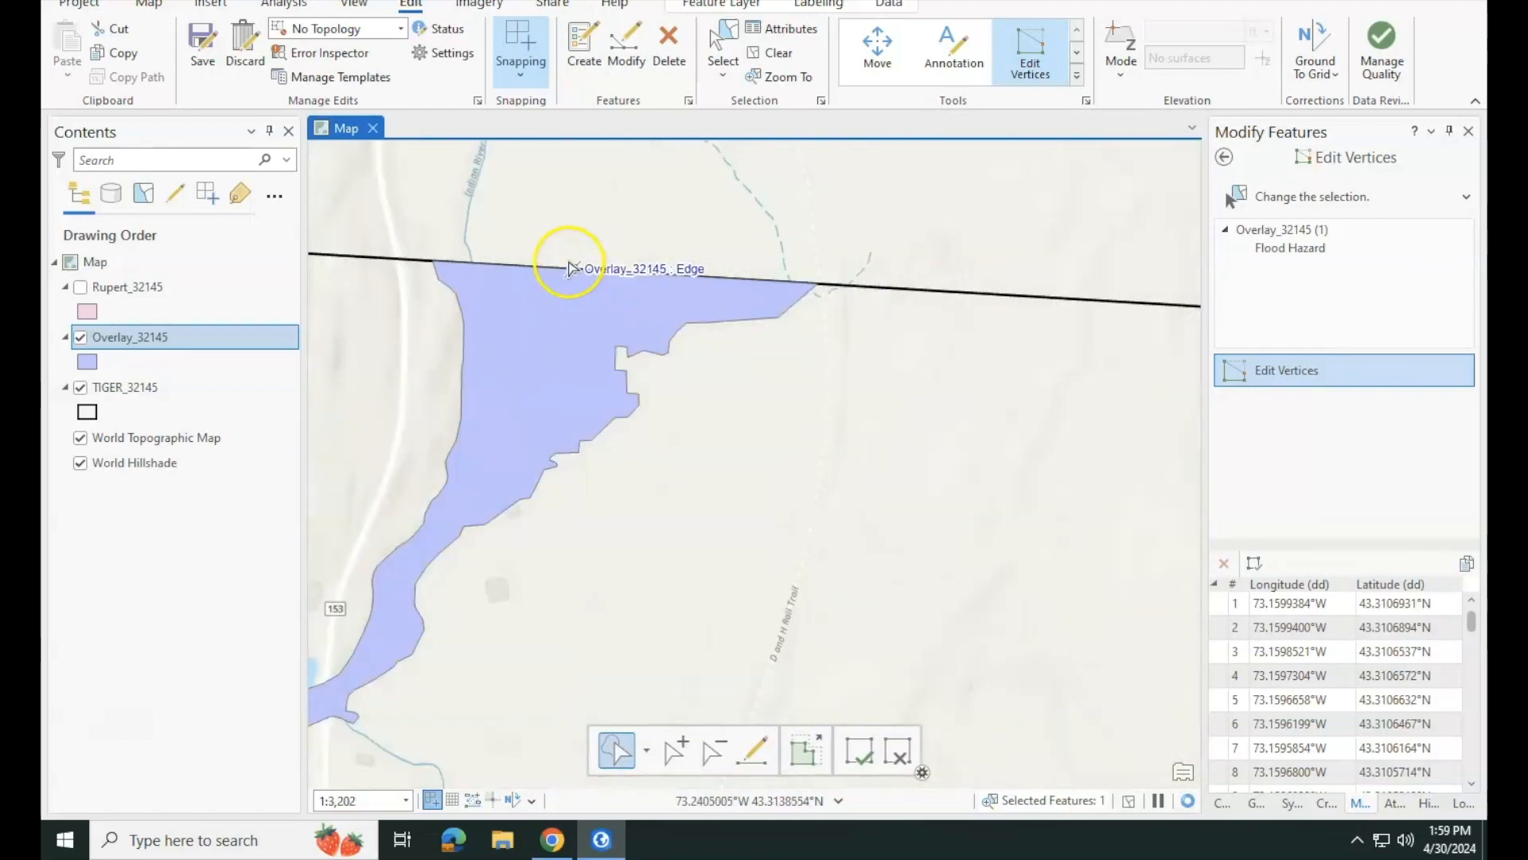
pyautogui.scroll(5, 569, 268)
pyautogui.scroll(4, 598, 331)
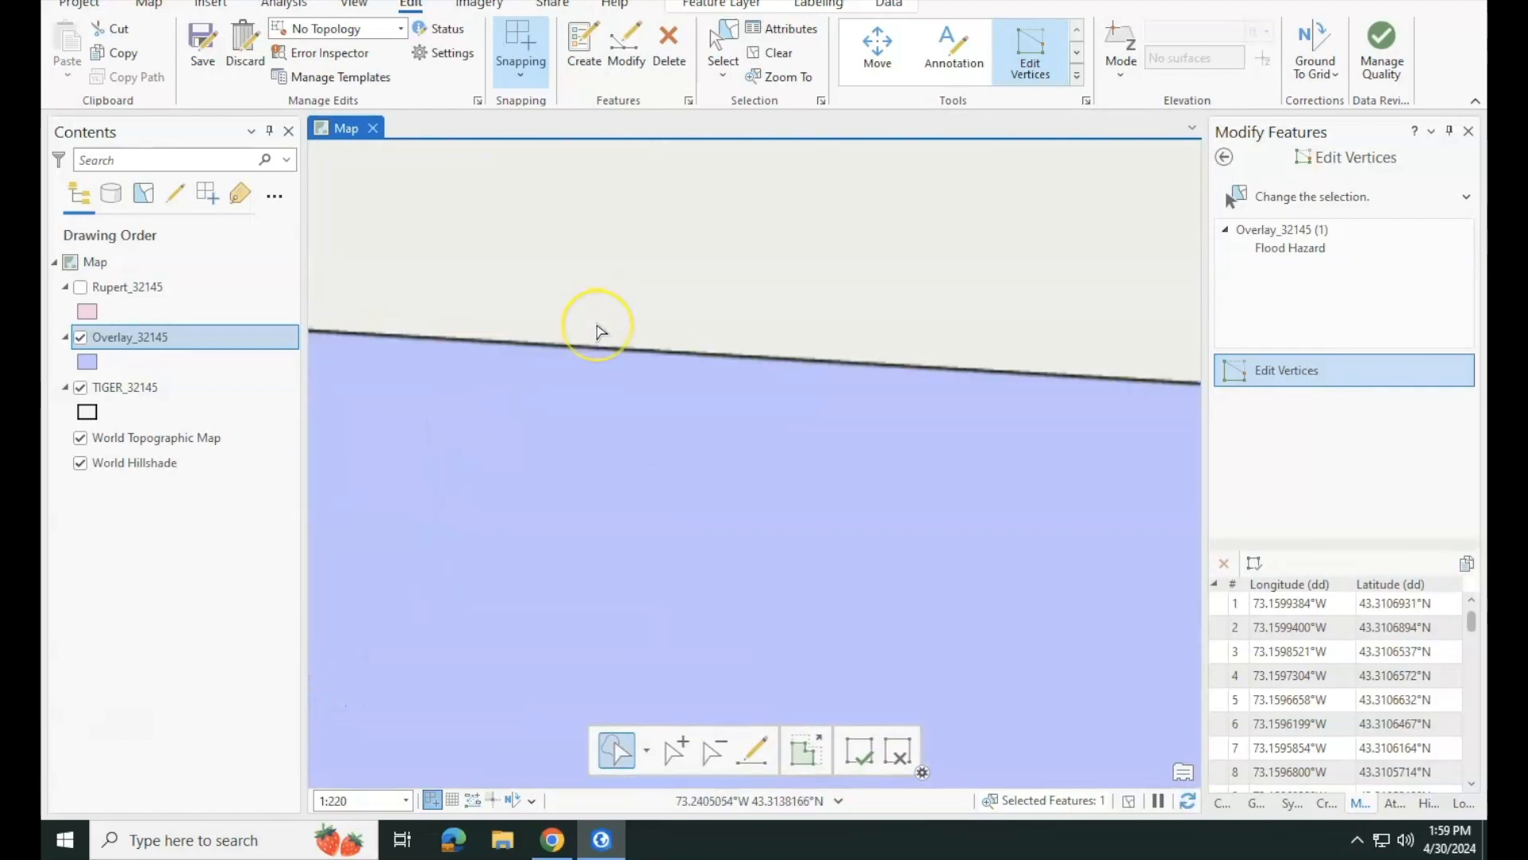
pyautogui.scroll(-10, 613, 364)
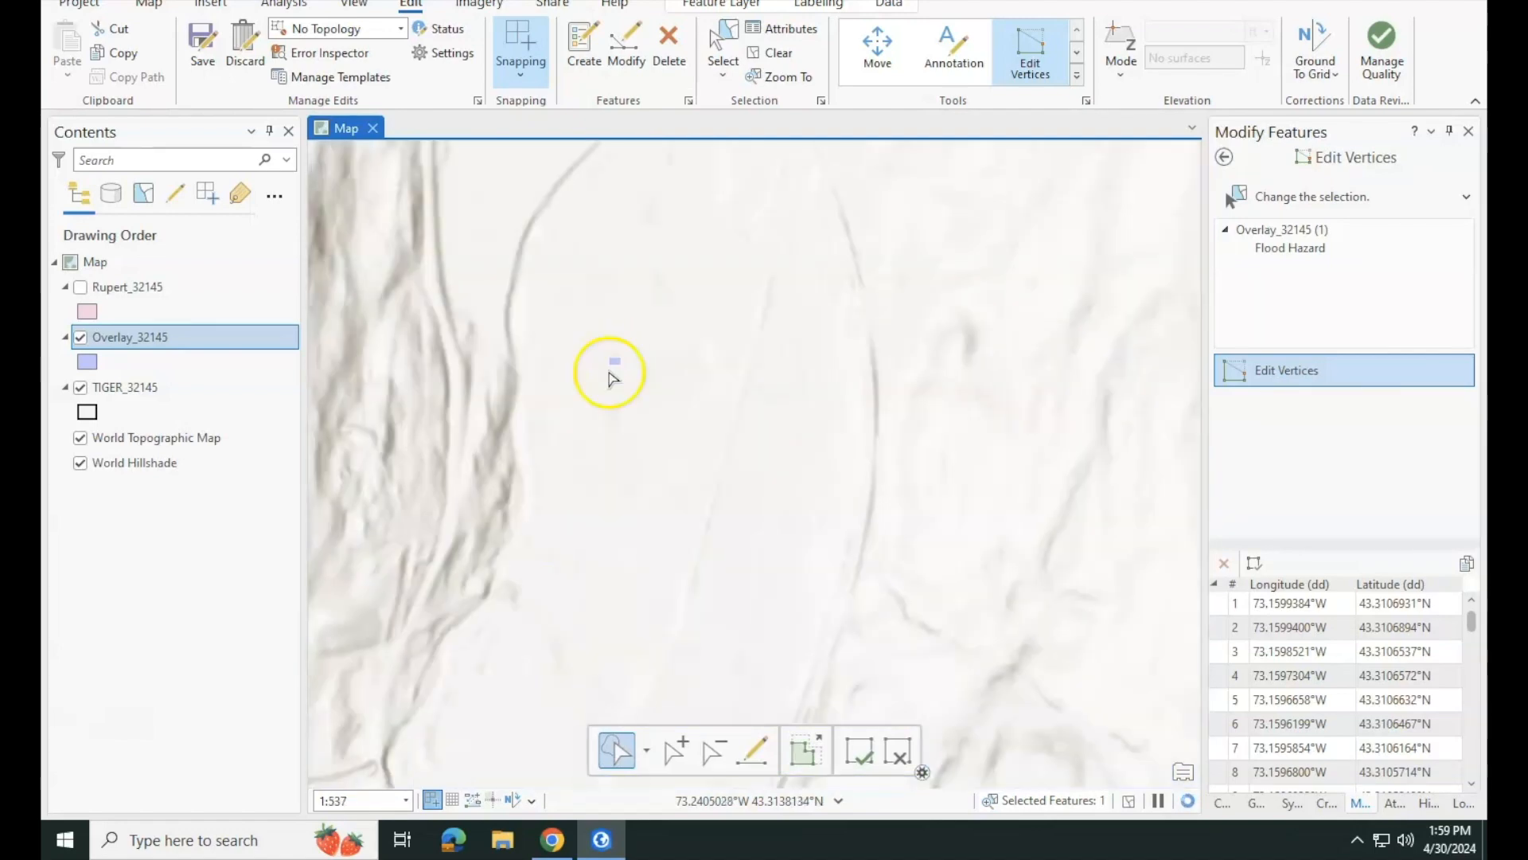
pyautogui.scroll(-5, 682, 412)
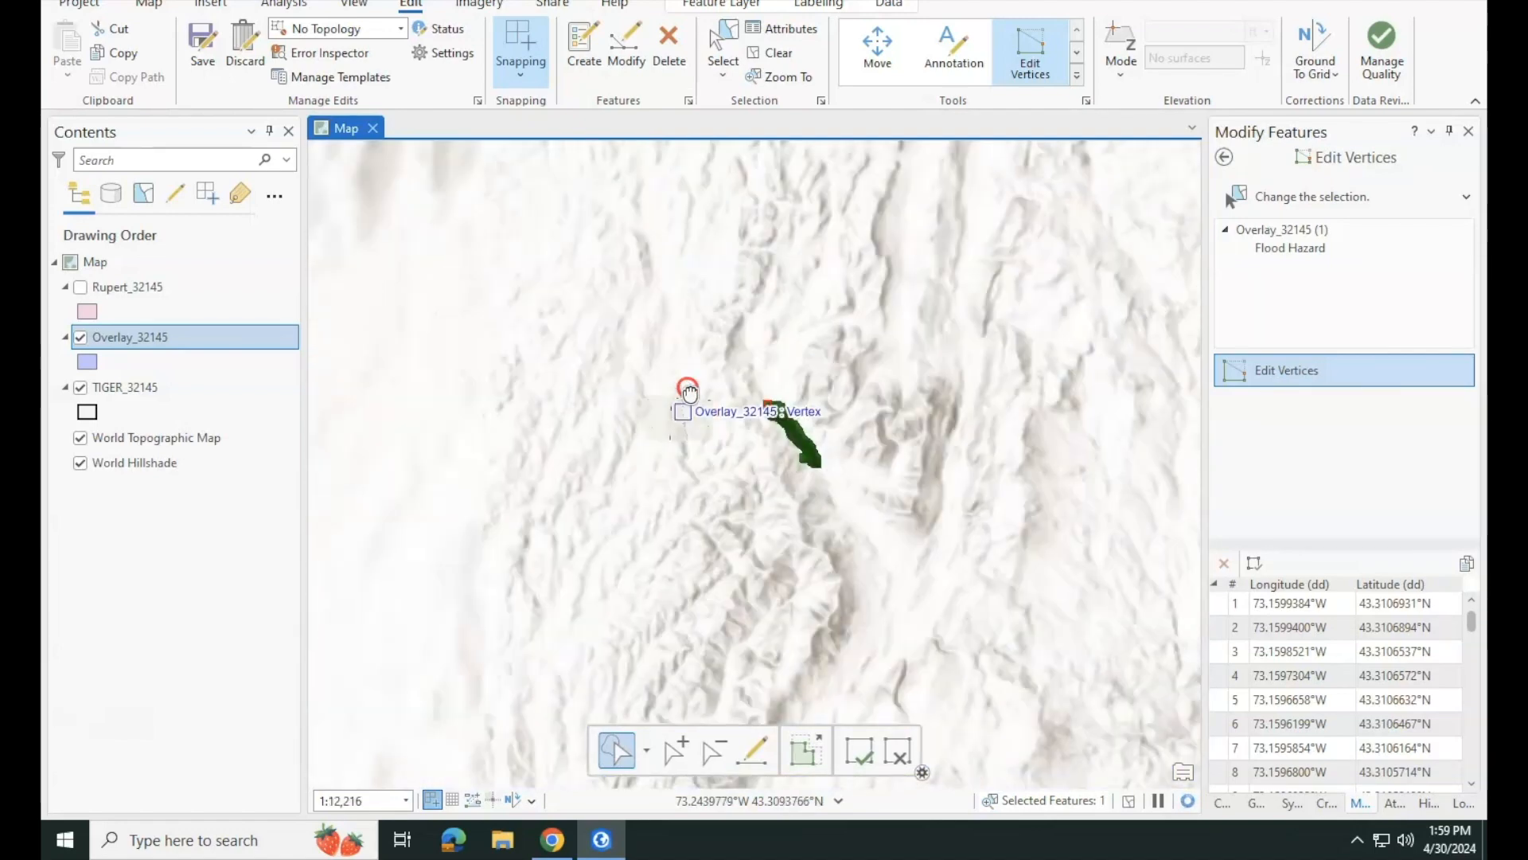
# - Examine how the overlay polygon southwest of West Rupert lines up with the western TIGER_32145 boundary
pyautogui.scroll(4, 667, 447)
pyautogui.scroll(10, 695, 465)
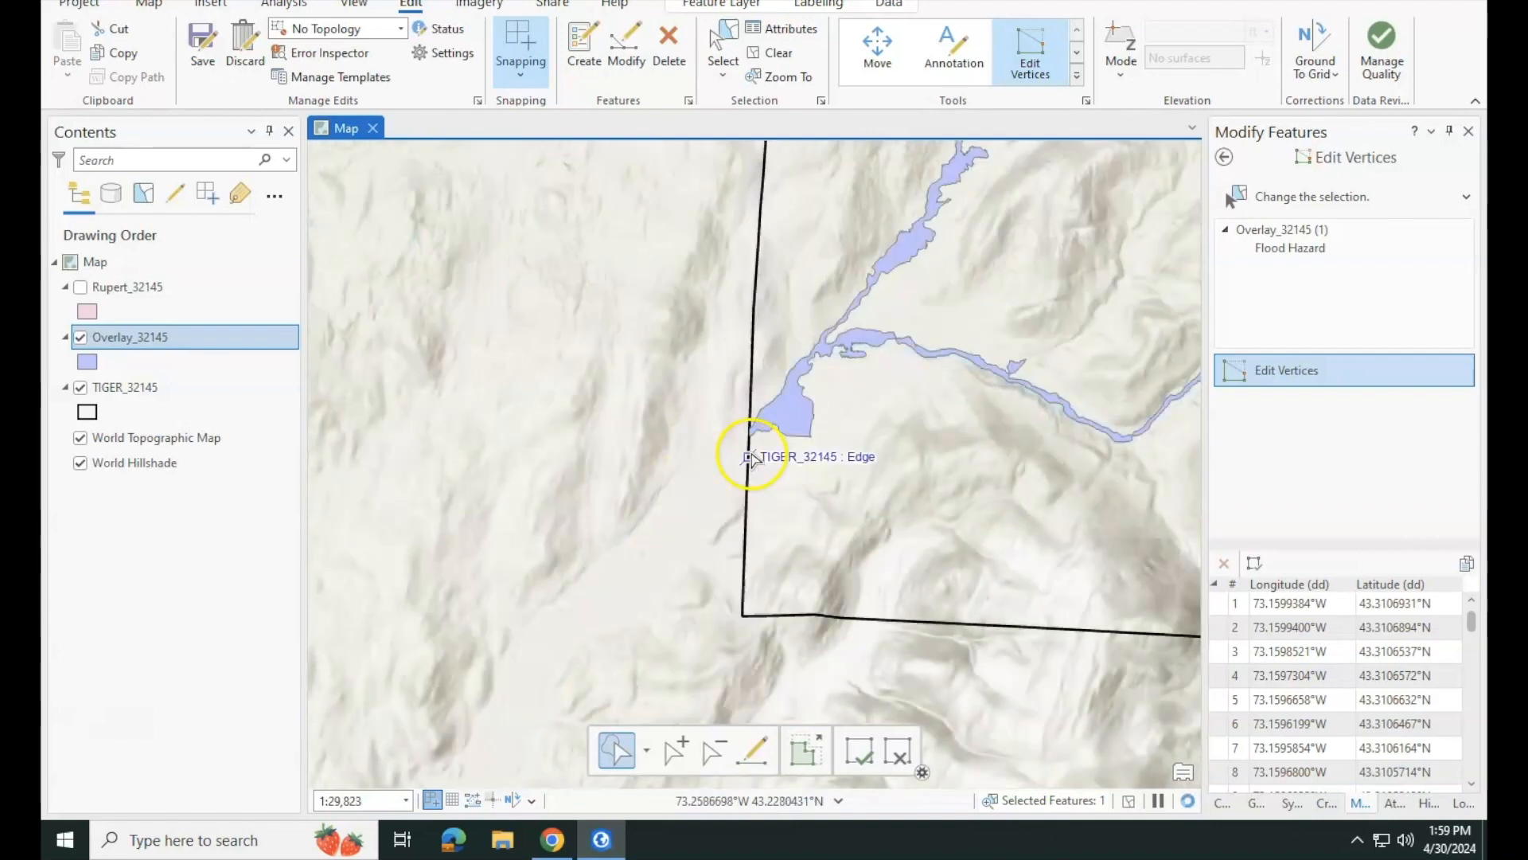
pyautogui.scroll(1, 730, 549)
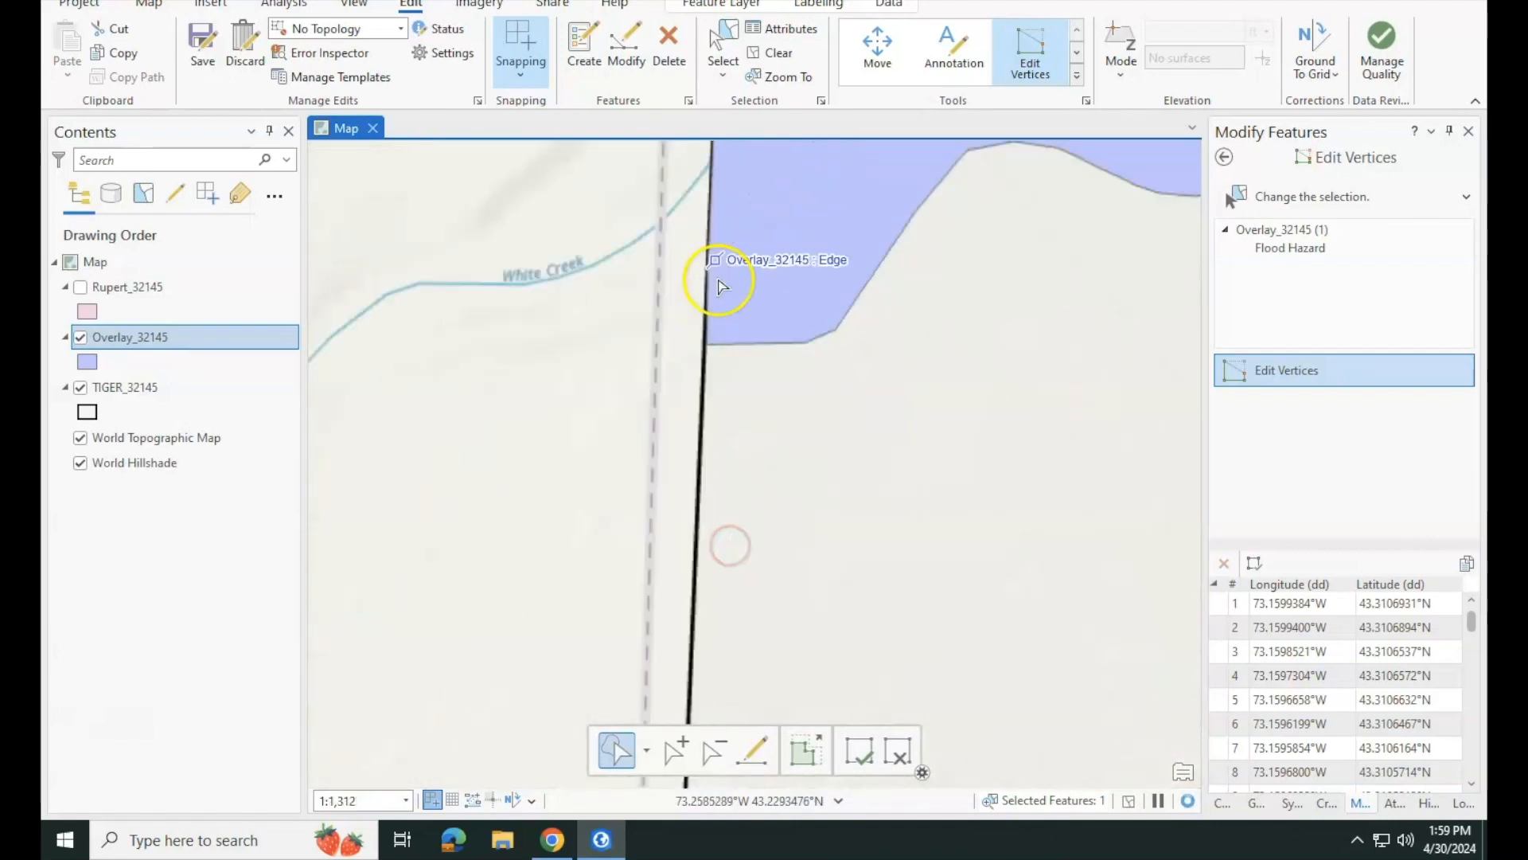
pyautogui.scroll(2, 723, 280)
pyautogui.moveTo(716, 263); pyautogui.dragTo(713, 546)
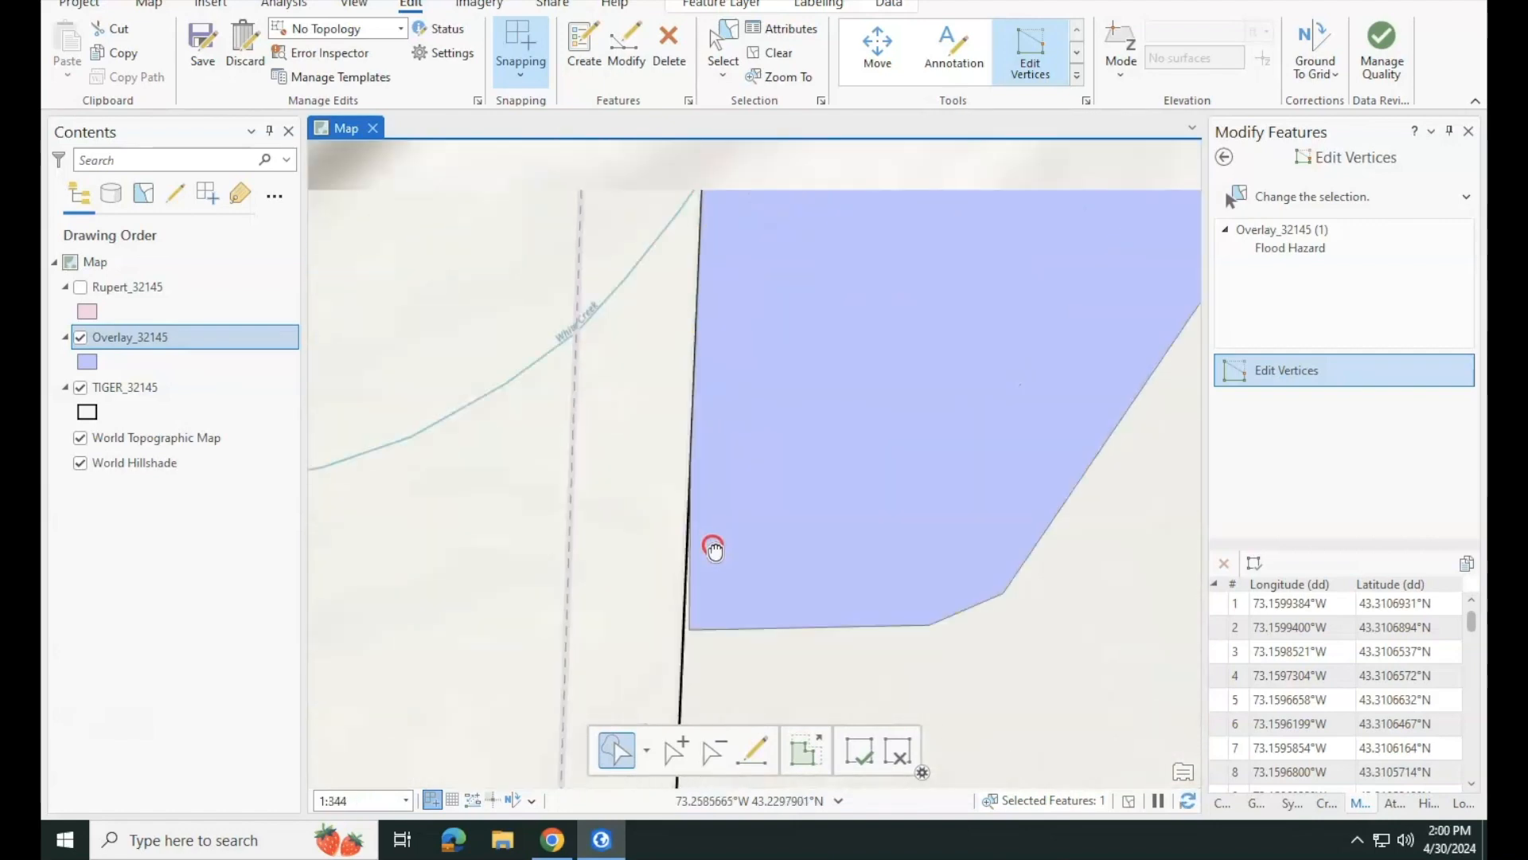
pyautogui.moveTo(743, 307); pyautogui.dragTo(740, 553)
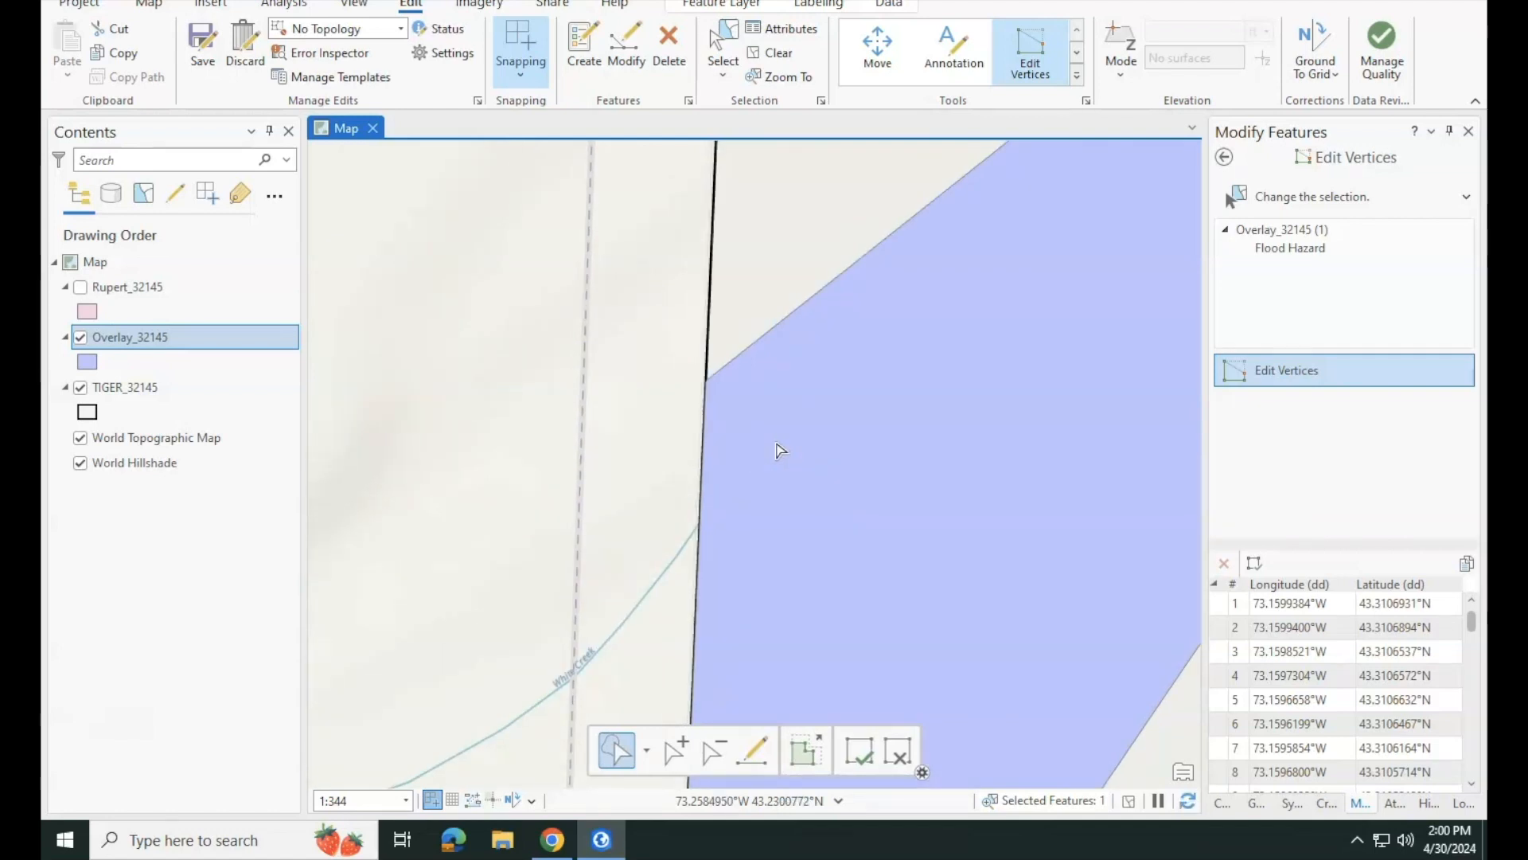
pyautogui.scroll(-10, 772, 422)
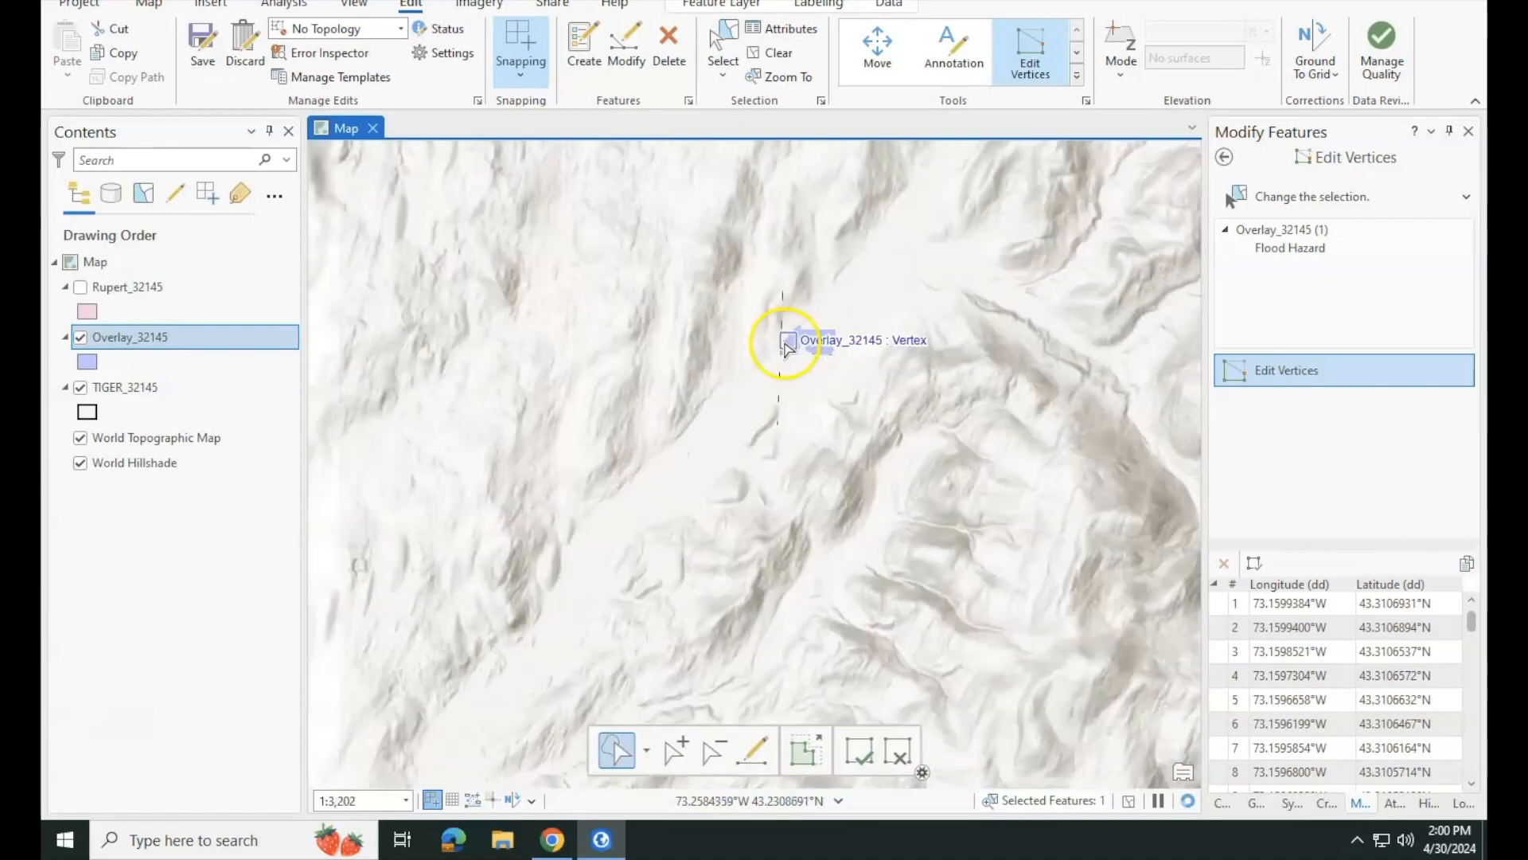
pyautogui.scroll(-1, 782, 350)
pyautogui.moveTo(778, 349); pyautogui.dragTo(783, 540)
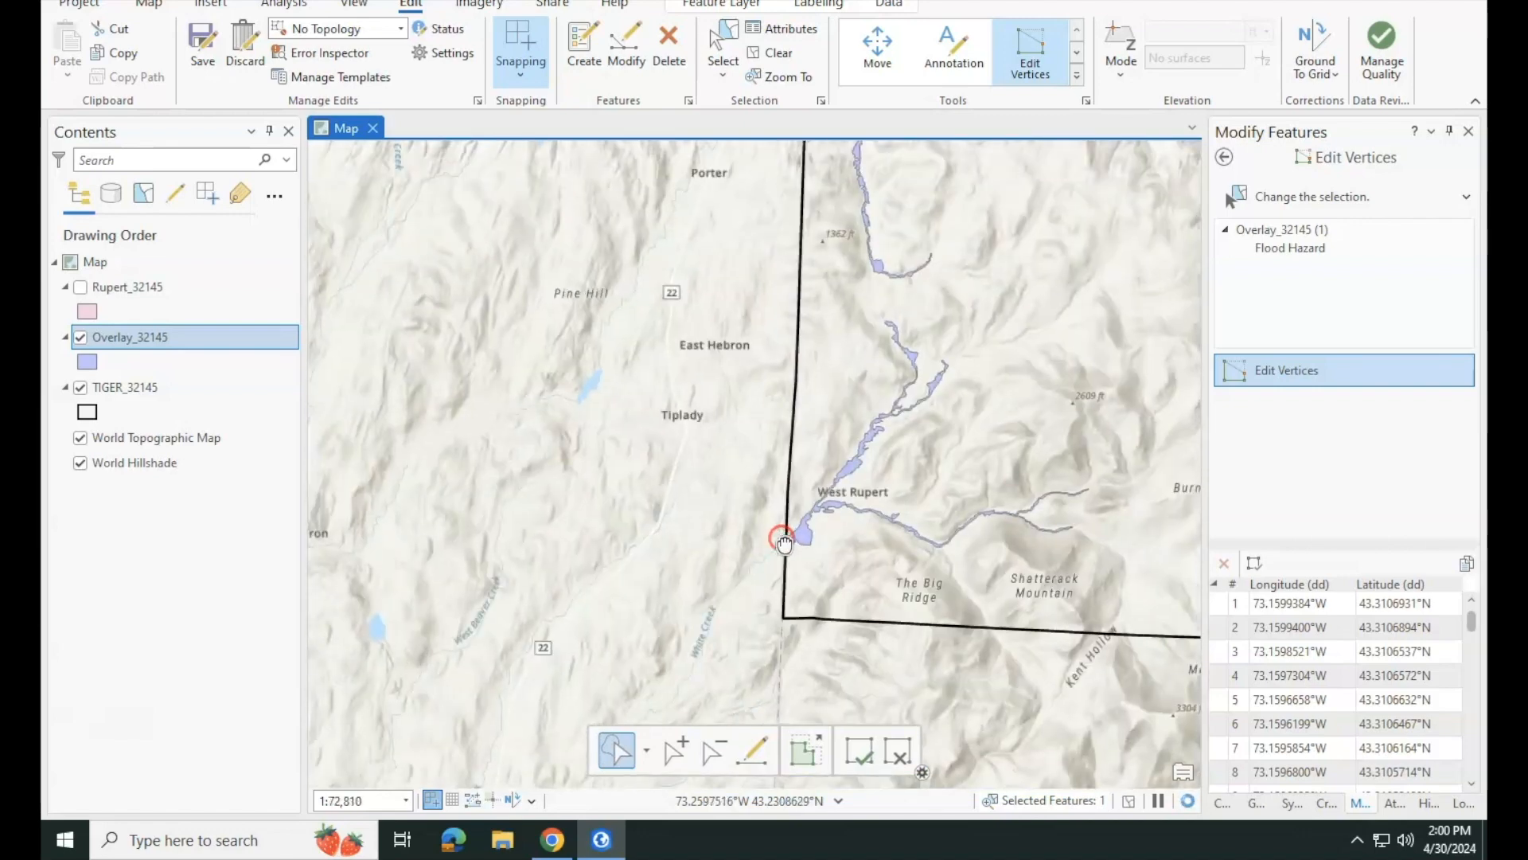
pyautogui.scroll(-2, 640, 473)
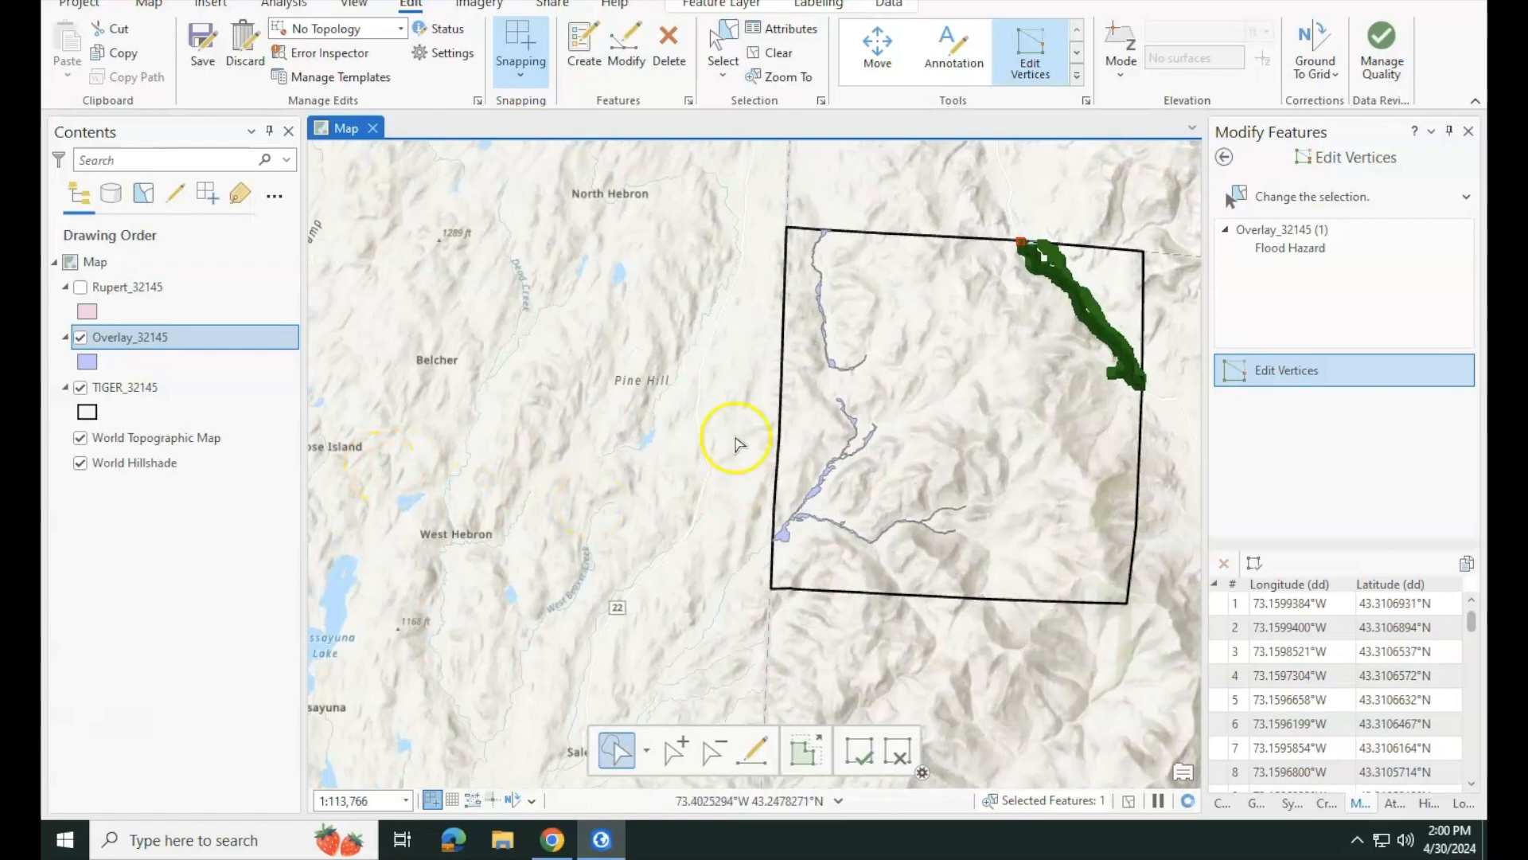
pyautogui.moveTo(664, 367); pyautogui.dragTo(522, 467)
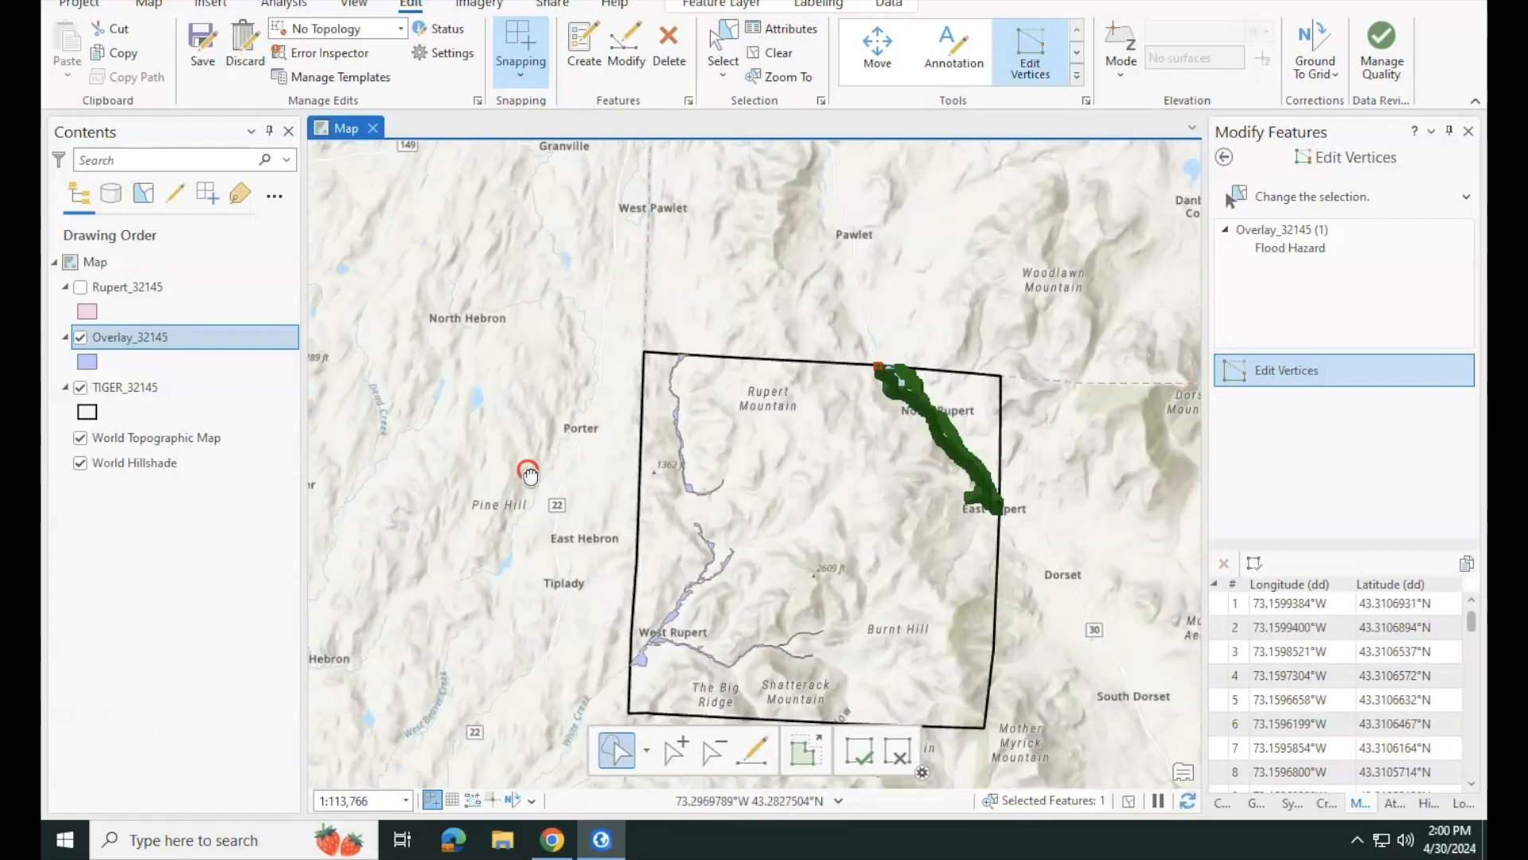
pyautogui.moveTo(631, 444); pyautogui.dragTo(488, 484)
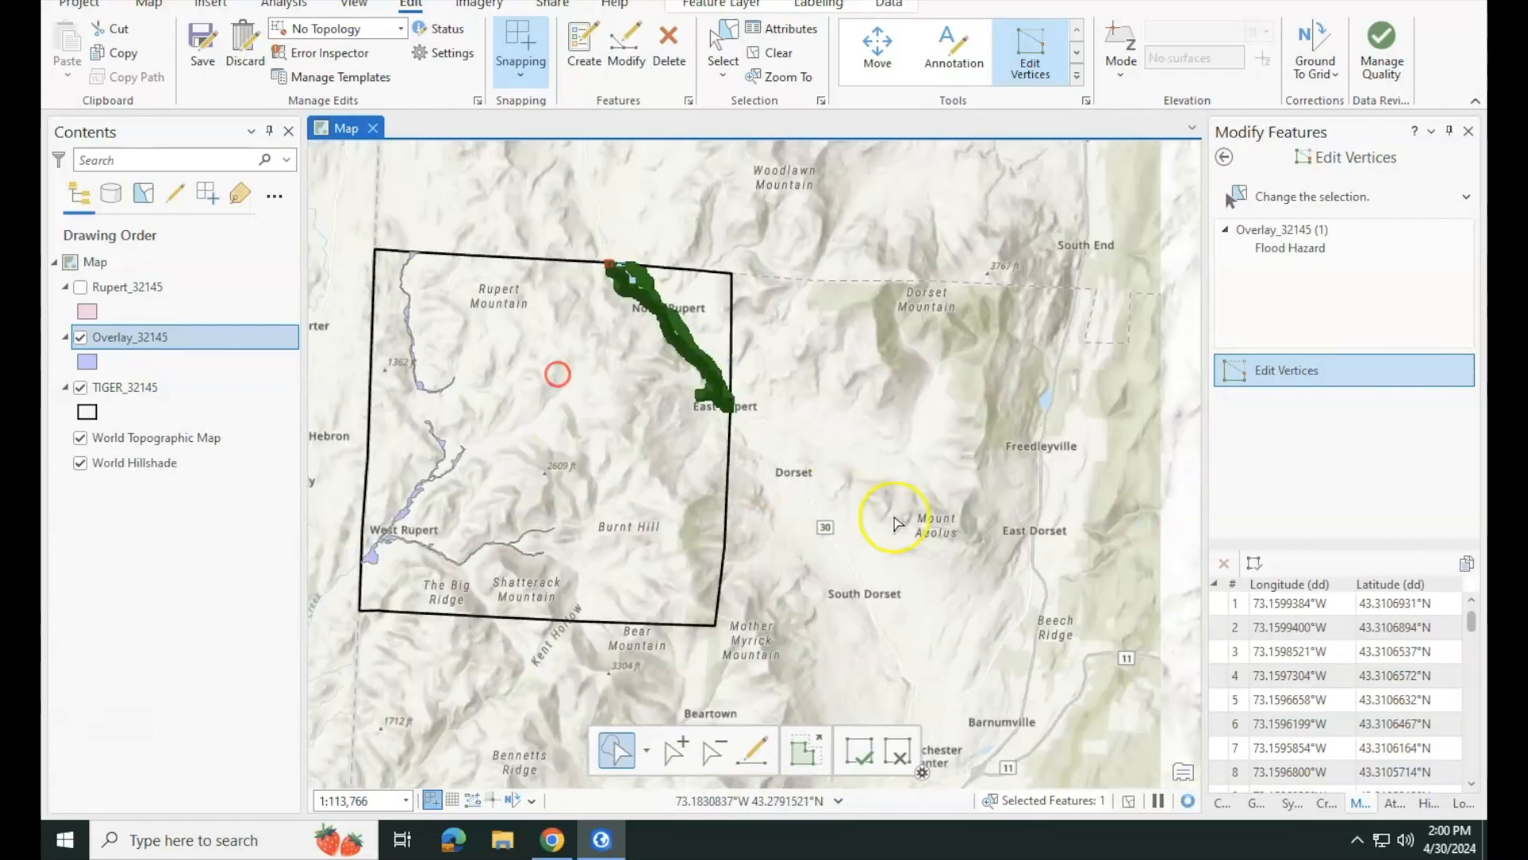
# - Snap the western vertex of the Flood Hazard polygon's north edge near North Rupert onto the TIGER_32145 boundary
pyautogui.scroll(1, 665, 402)
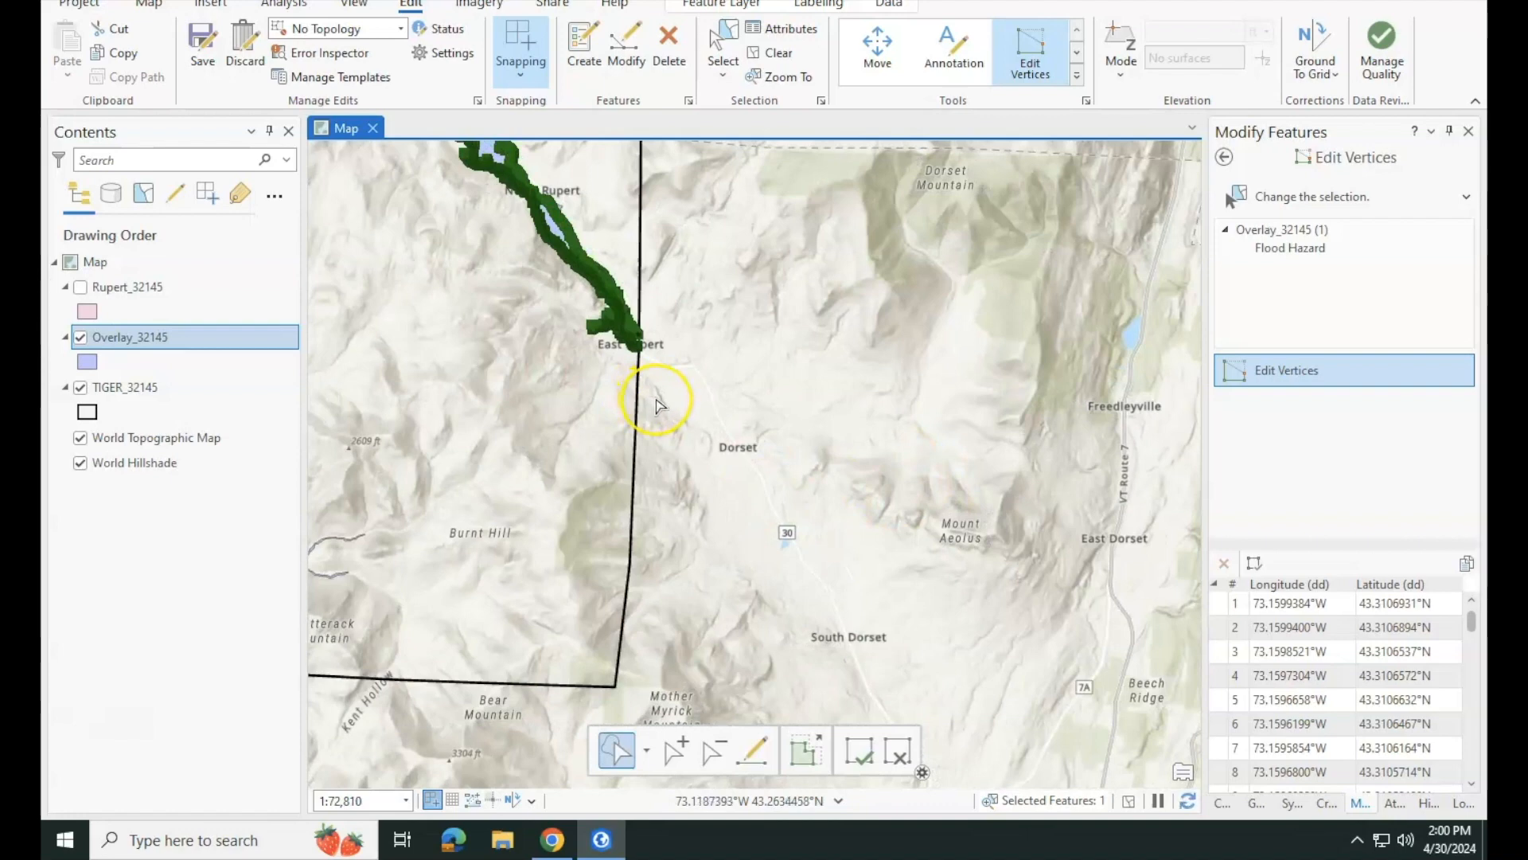
pyautogui.scroll(6, 635, 358)
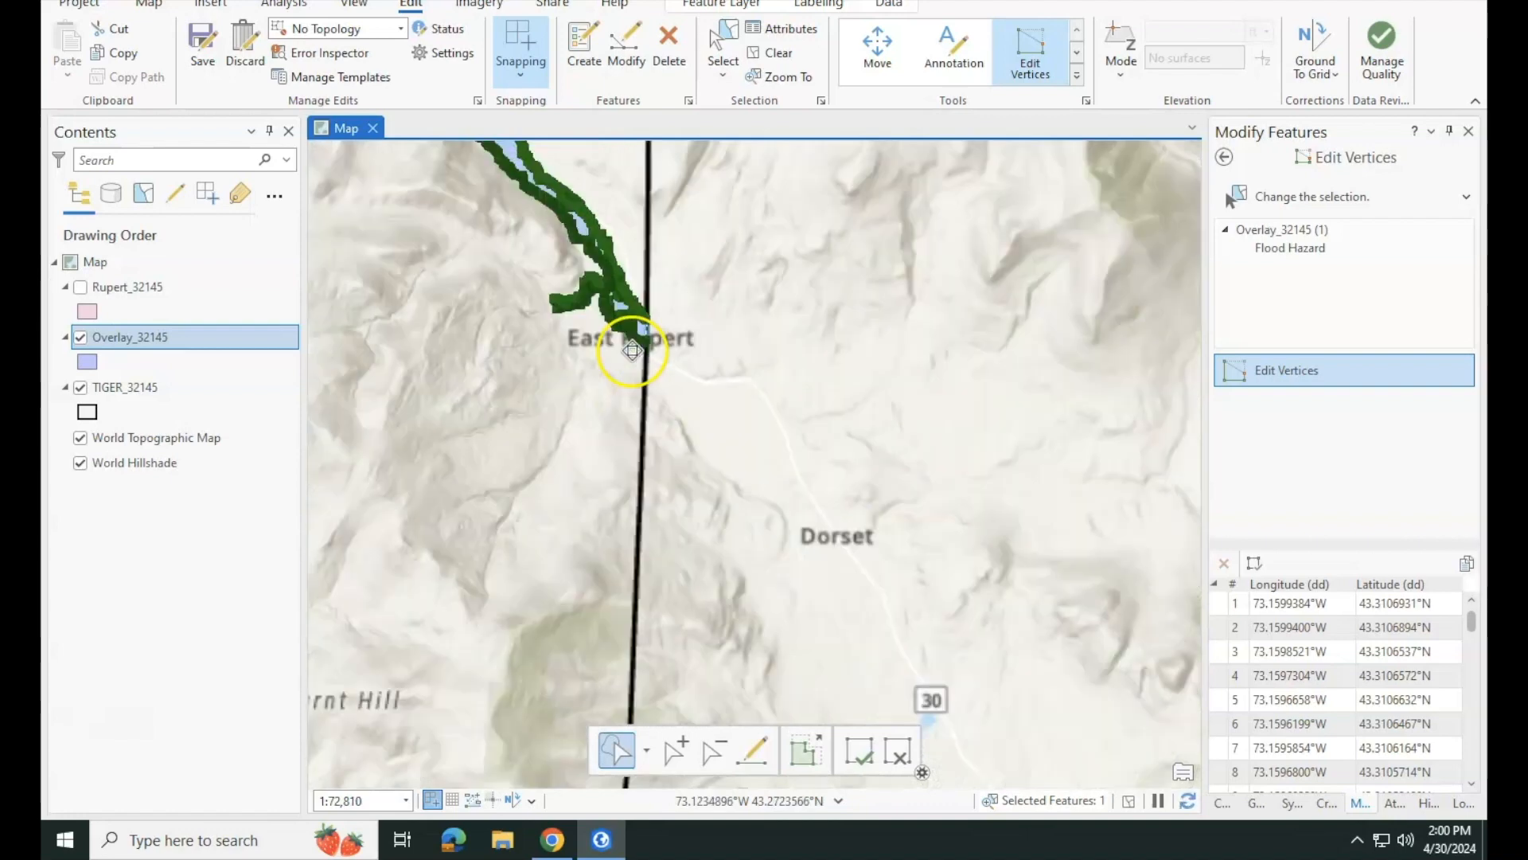
pyautogui.moveTo(557, 284); pyautogui.dragTo(743, 573)
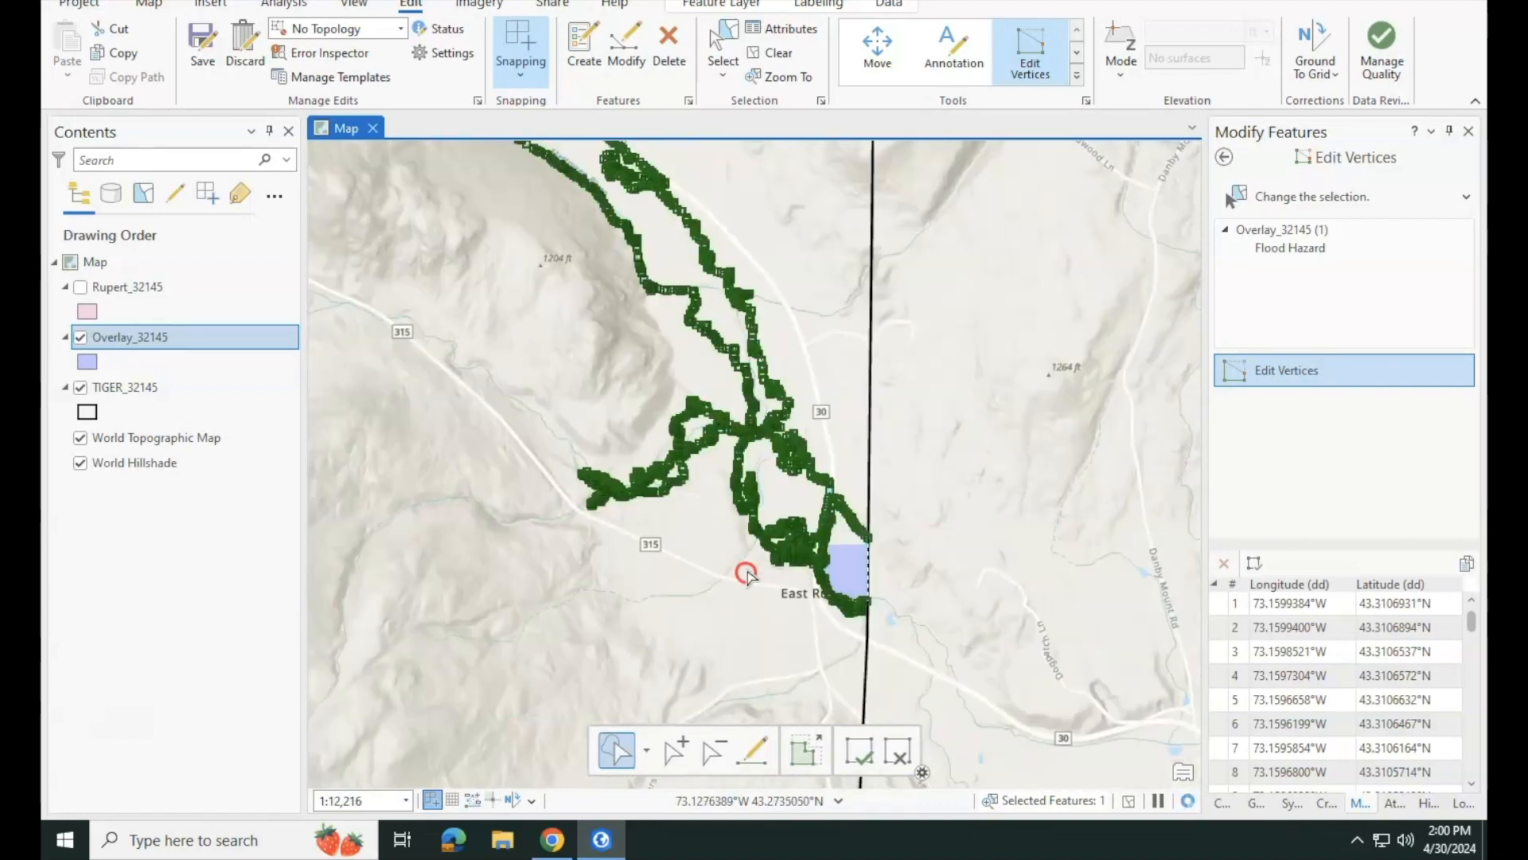
pyautogui.scroll(-2, 746, 573)
pyautogui.moveTo(652, 317); pyautogui.dragTo(726, 546)
pyautogui.moveTo(470, 265); pyautogui.dragTo(663, 504)
pyautogui.moveTo(422, 255); pyautogui.dragTo(497, 376)
pyautogui.scroll(3, 497, 376)
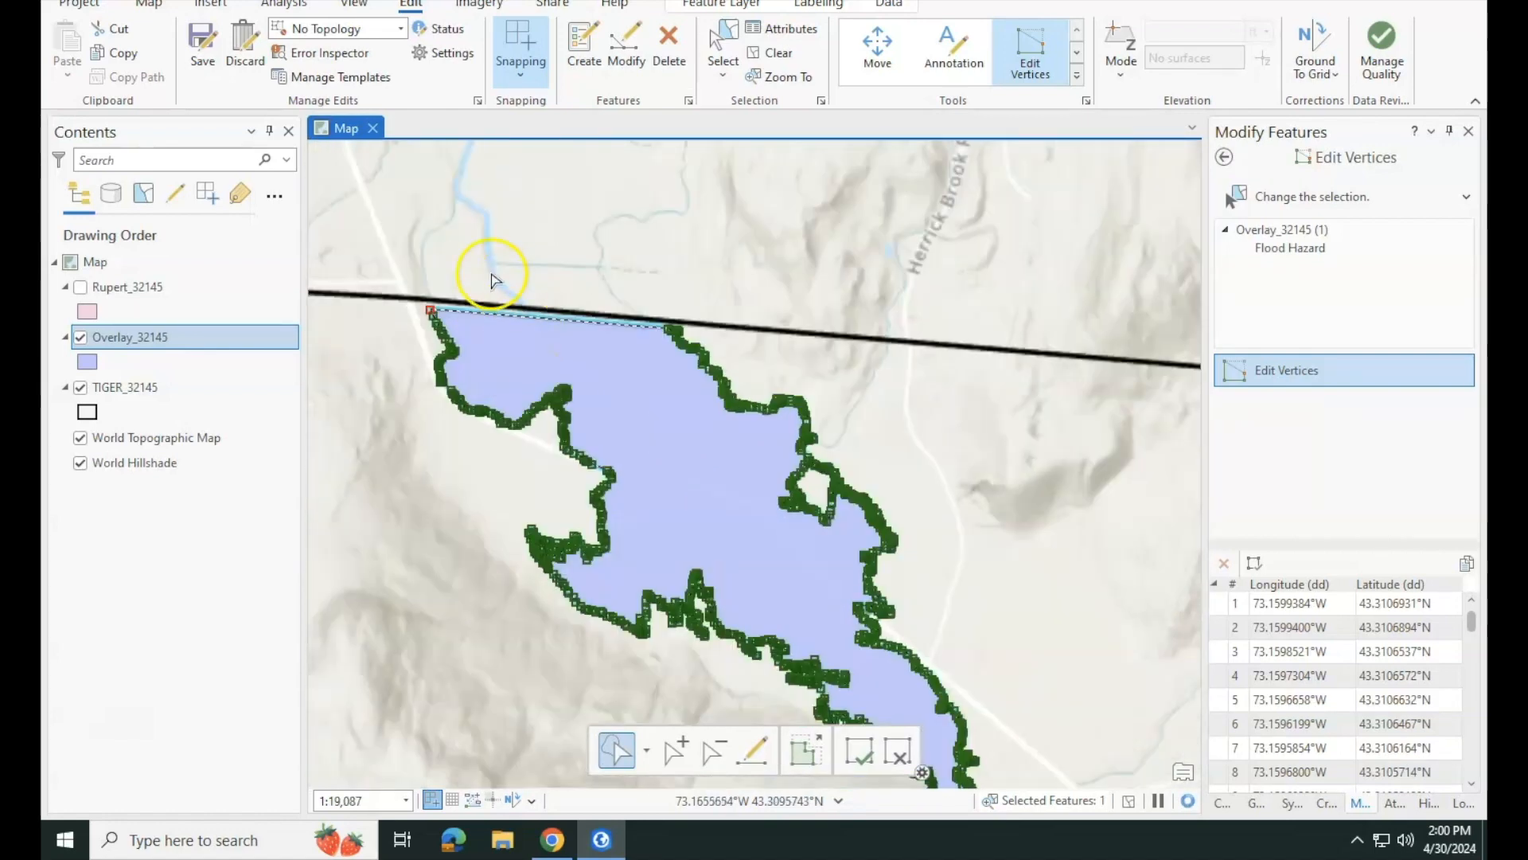
pyautogui.moveTo(552, 302); pyautogui.dragTo(738, 369)
pyautogui.scroll(3, 676, 339)
pyautogui.scroll(4, 501, 362)
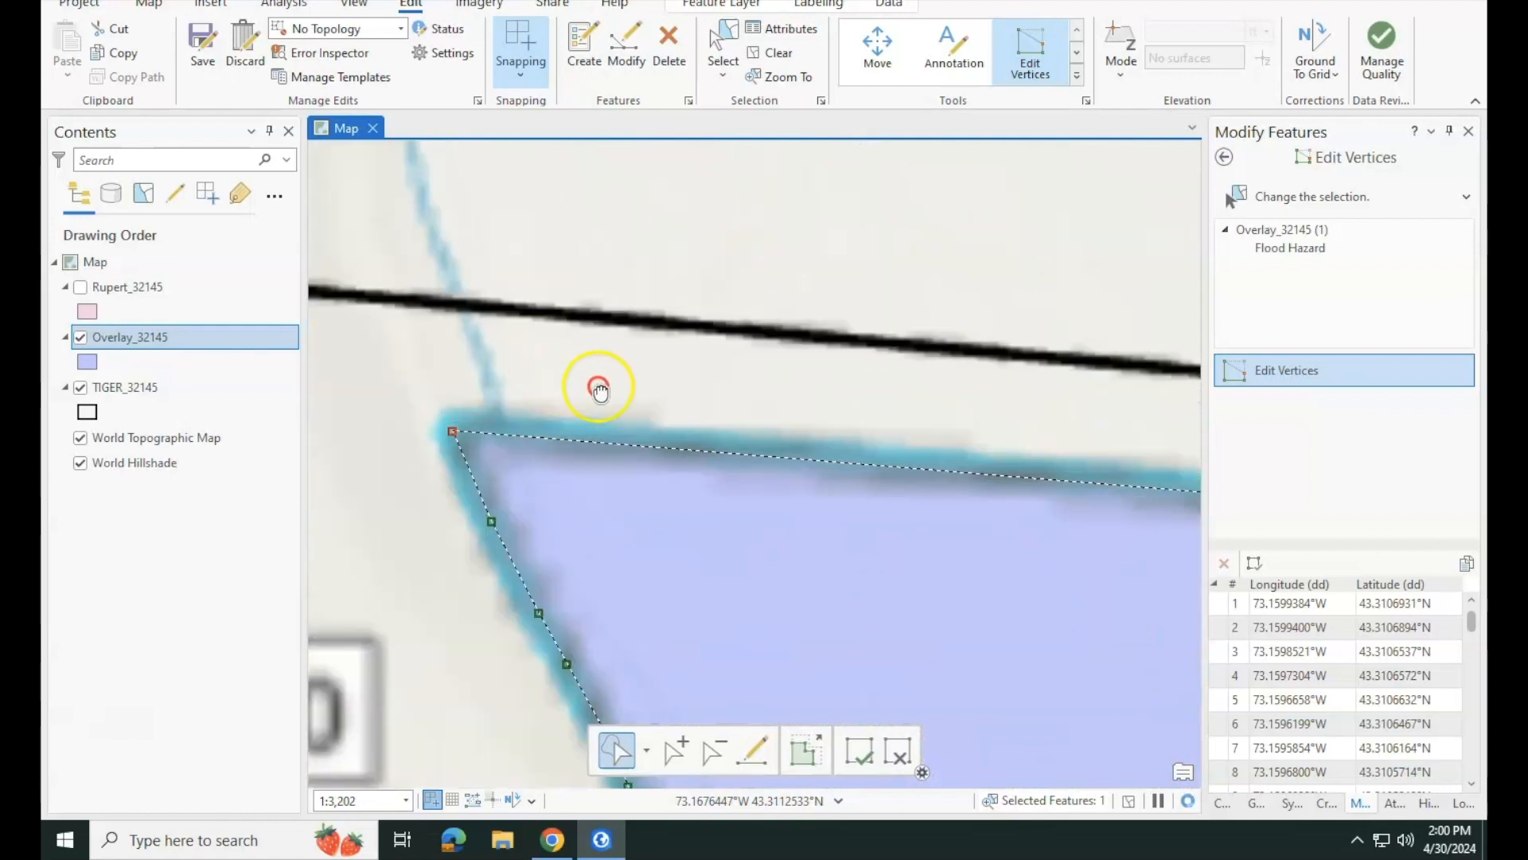
pyautogui.moveTo(621, 561); pyautogui.dragTo(542, 288)
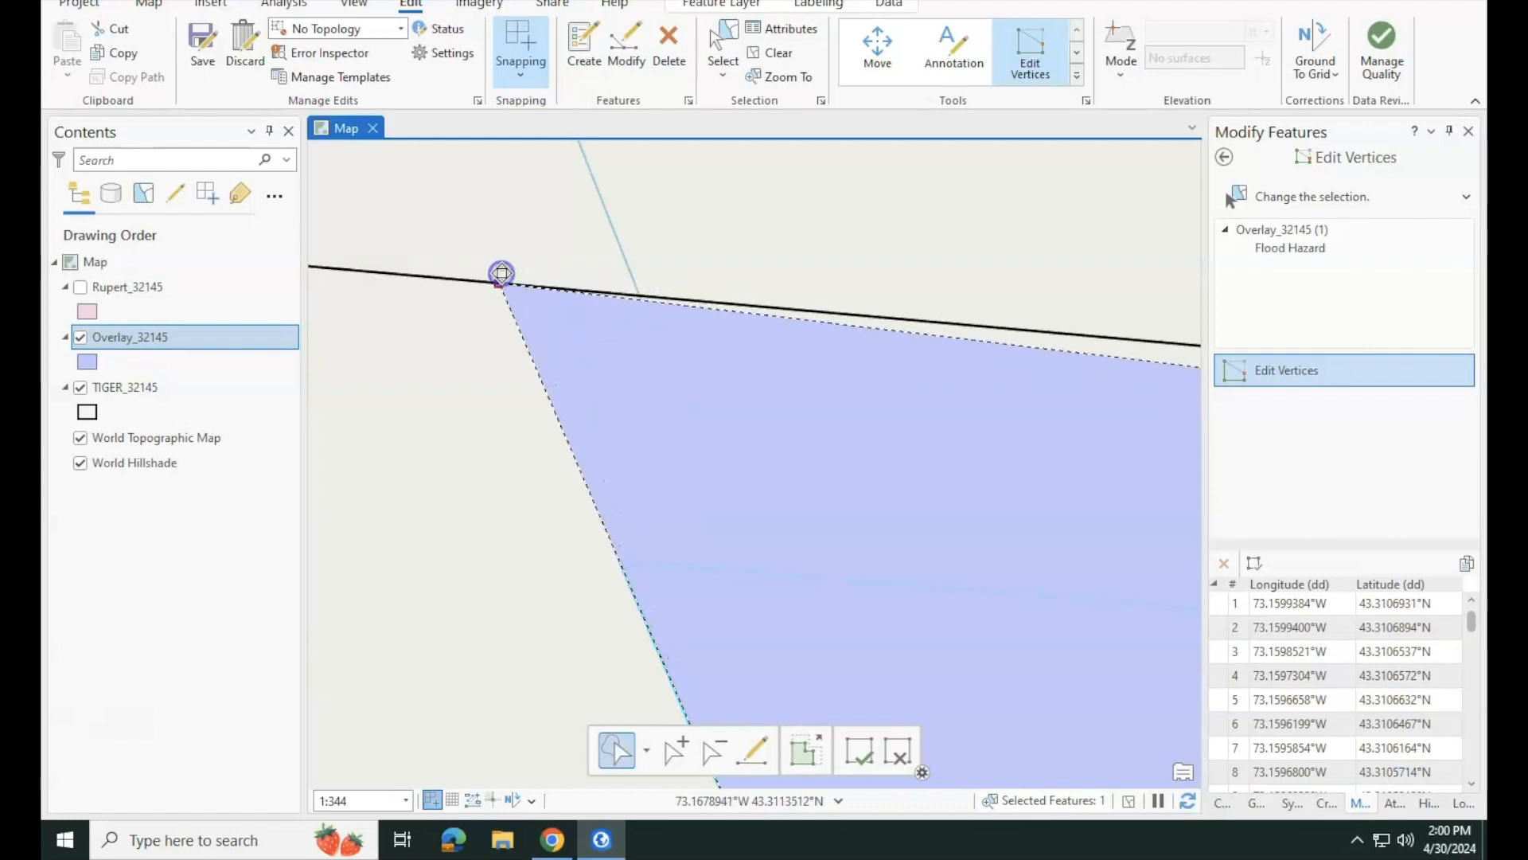
# - Snap the eastern vertex of the Flood Hazard polygon's north edge near Herrick Brook onto the TIGER_32145 boundary
pyautogui.scroll(-6, 613, 360)
pyautogui.moveTo(799, 419); pyautogui.dragTo(549, 402)
pyautogui.scroll(-2, 549, 402)
pyautogui.moveTo(1071, 463); pyautogui.dragTo(686, 415)
pyautogui.moveTo(1000, 462); pyautogui.dragTo(614, 431)
pyautogui.scroll(7, 842, 442)
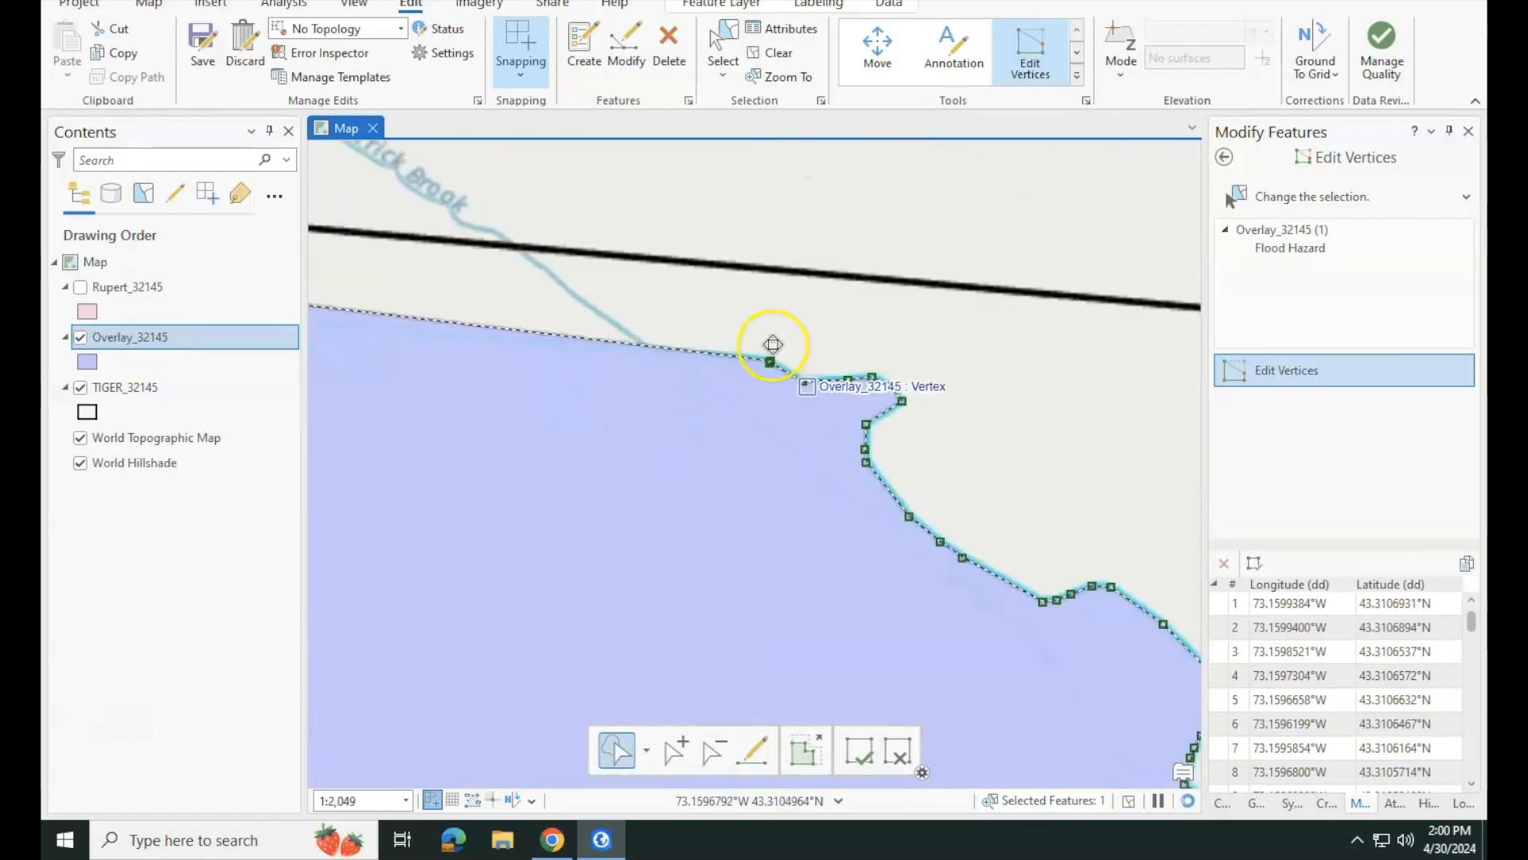
pyautogui.moveTo(771, 348); pyautogui.dragTo(1010, 709)
pyautogui.scroll(-1, 686, 398)
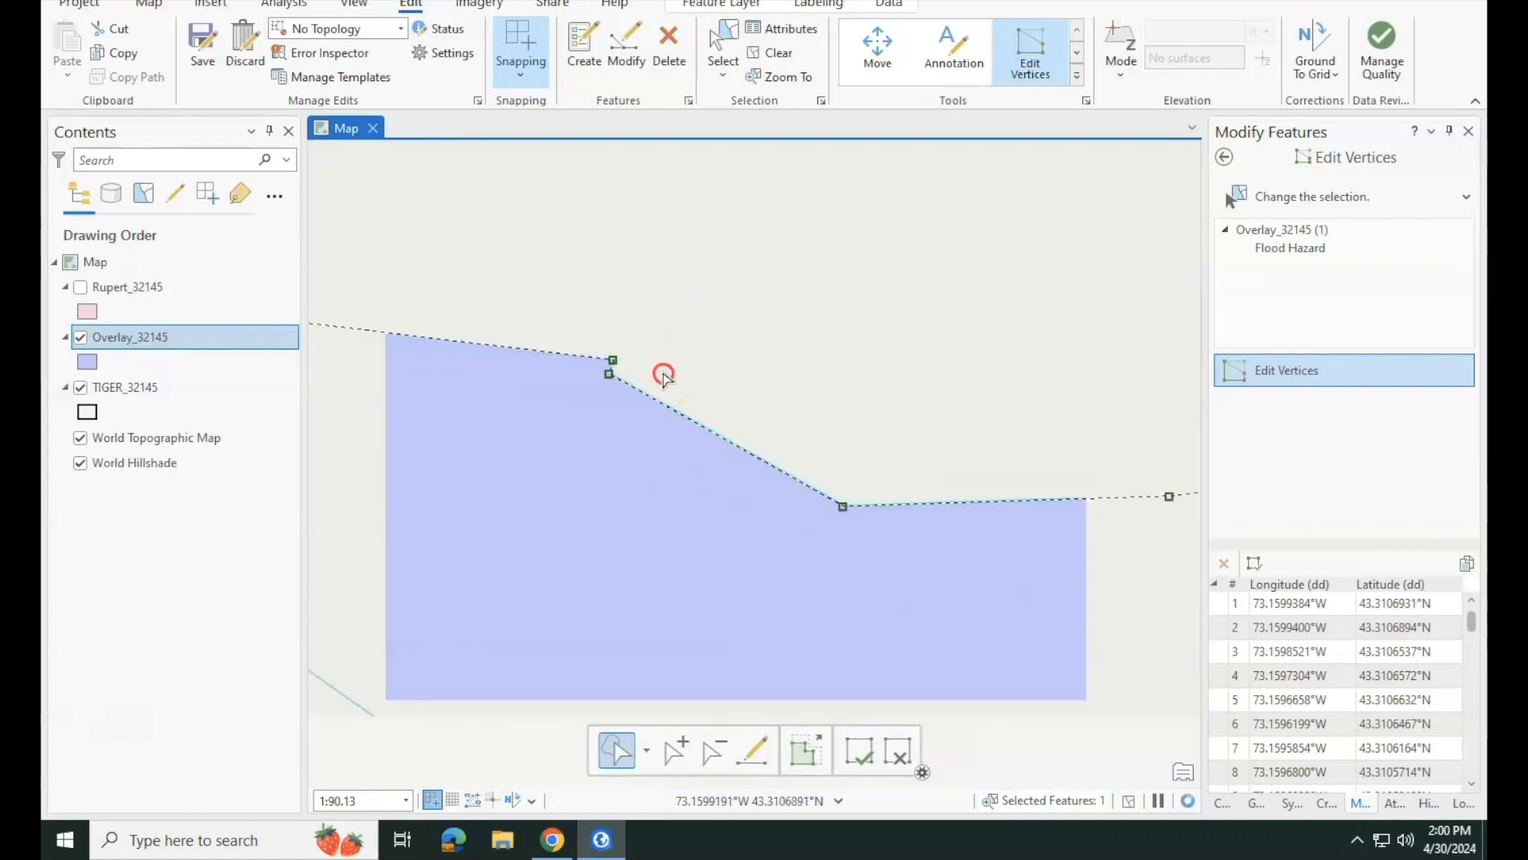
pyautogui.moveTo(665, 375); pyautogui.dragTo(614, 279)
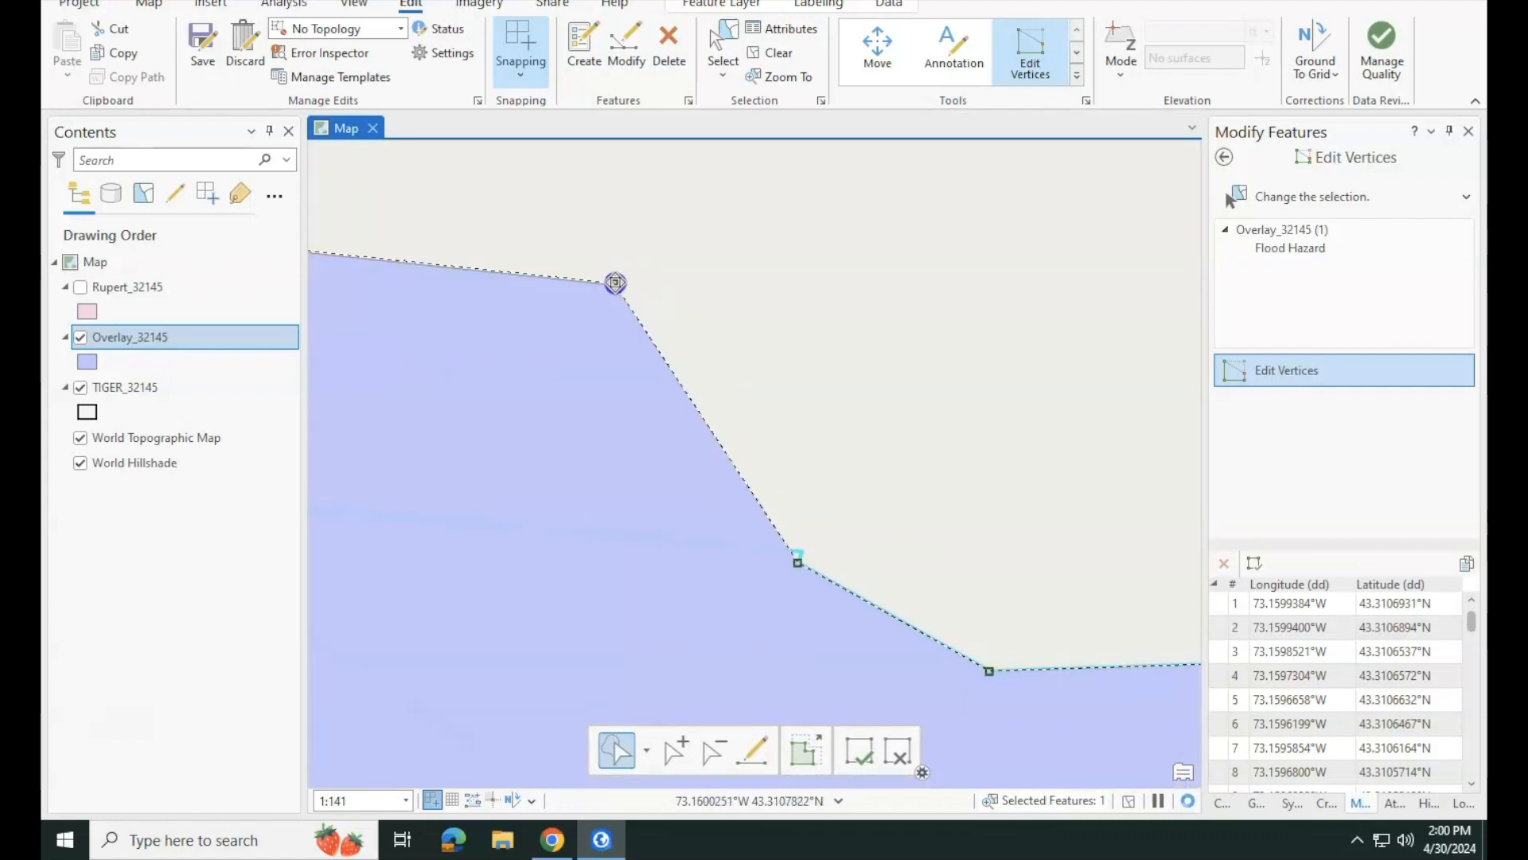
pyautogui.scroll(-2, 615, 287)
pyautogui.moveTo(673, 432); pyautogui.dragTo(673, 432)
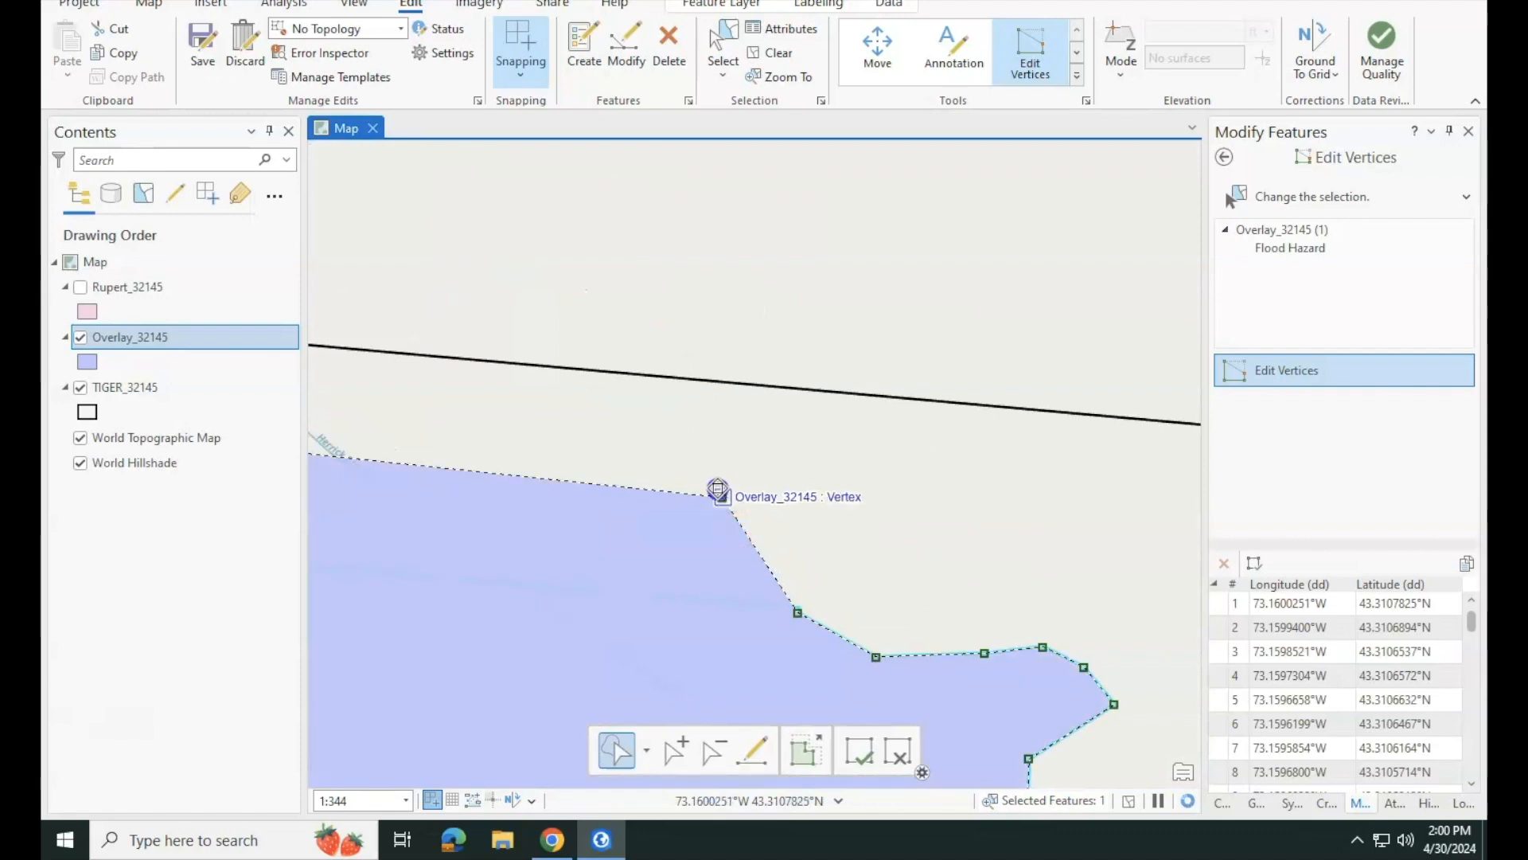
pyautogui.moveTo(720, 497); pyautogui.dragTo(702, 381)
# - Complete the Flood Hazard polygon's vertex edit and select the TIGER_32145 boundary along its north edge instead
pyautogui.scroll(-4, 702, 381)
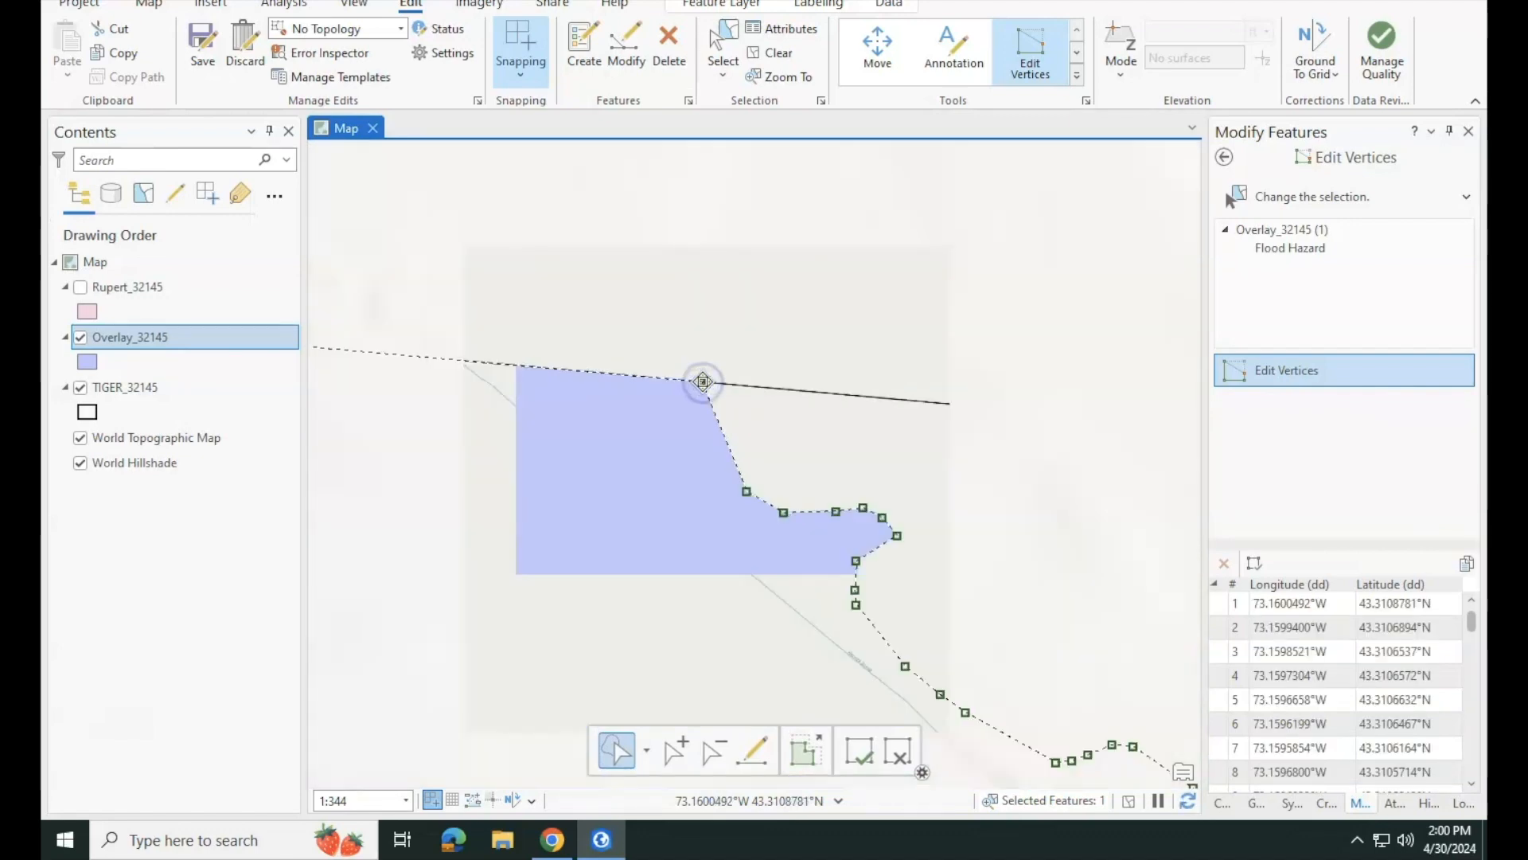
pyautogui.scroll(-3, 812, 421)
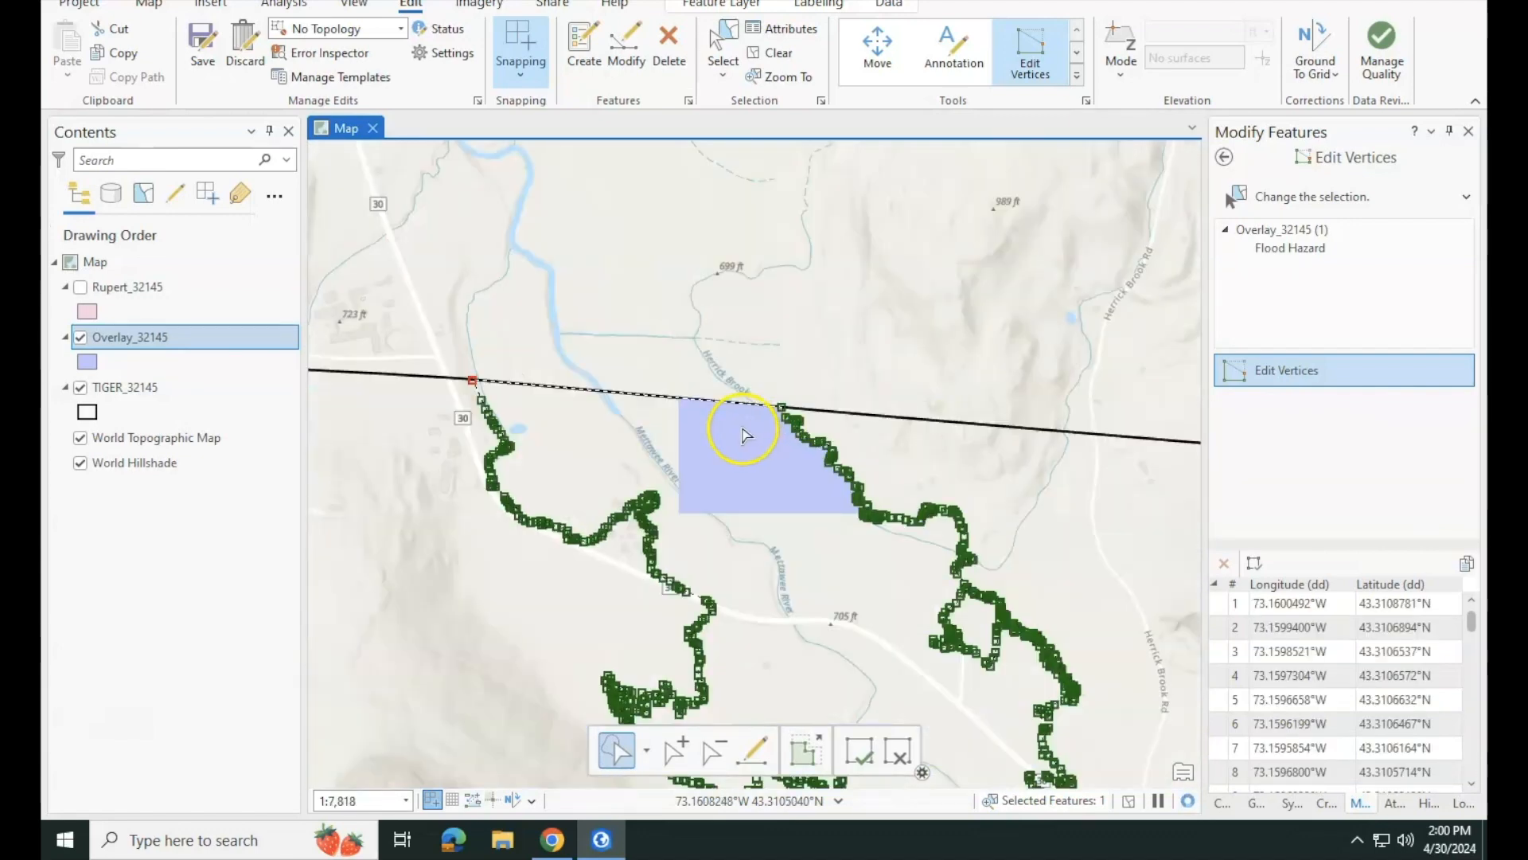
pyautogui.click(1285, 195)
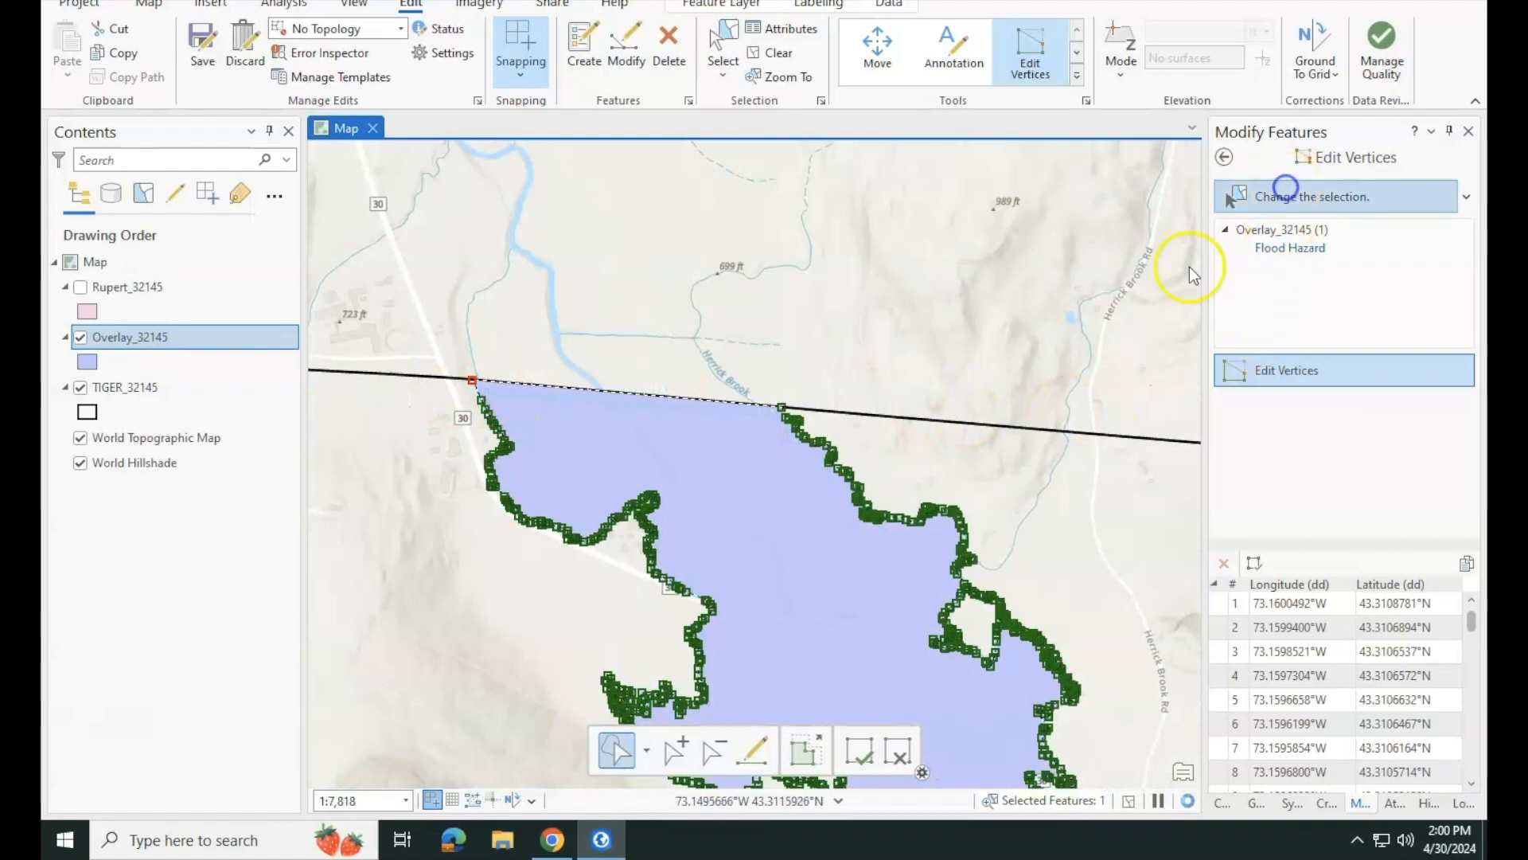
pyautogui.click(677, 383)
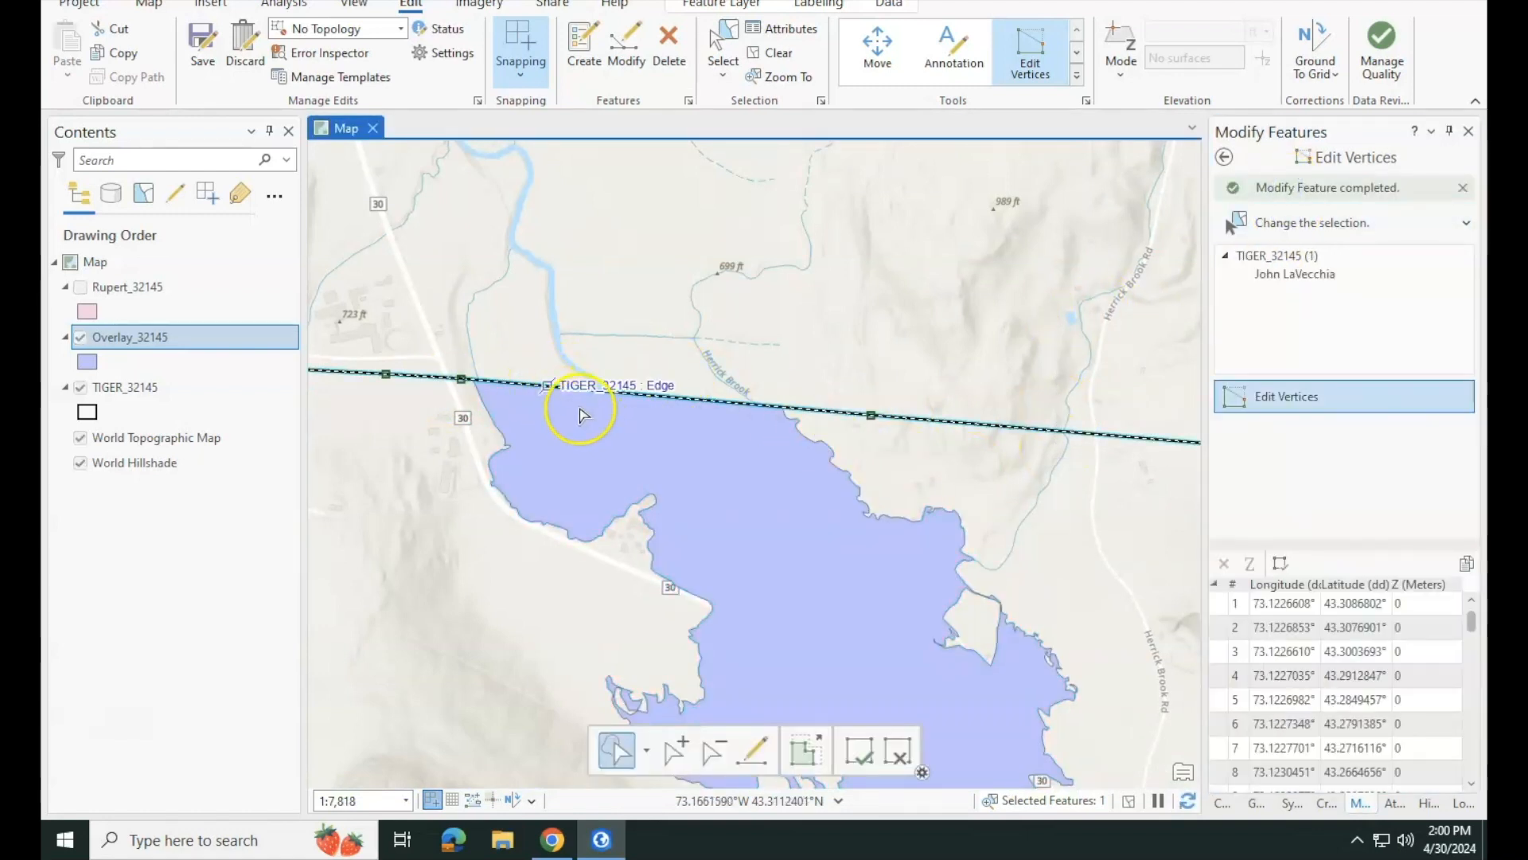
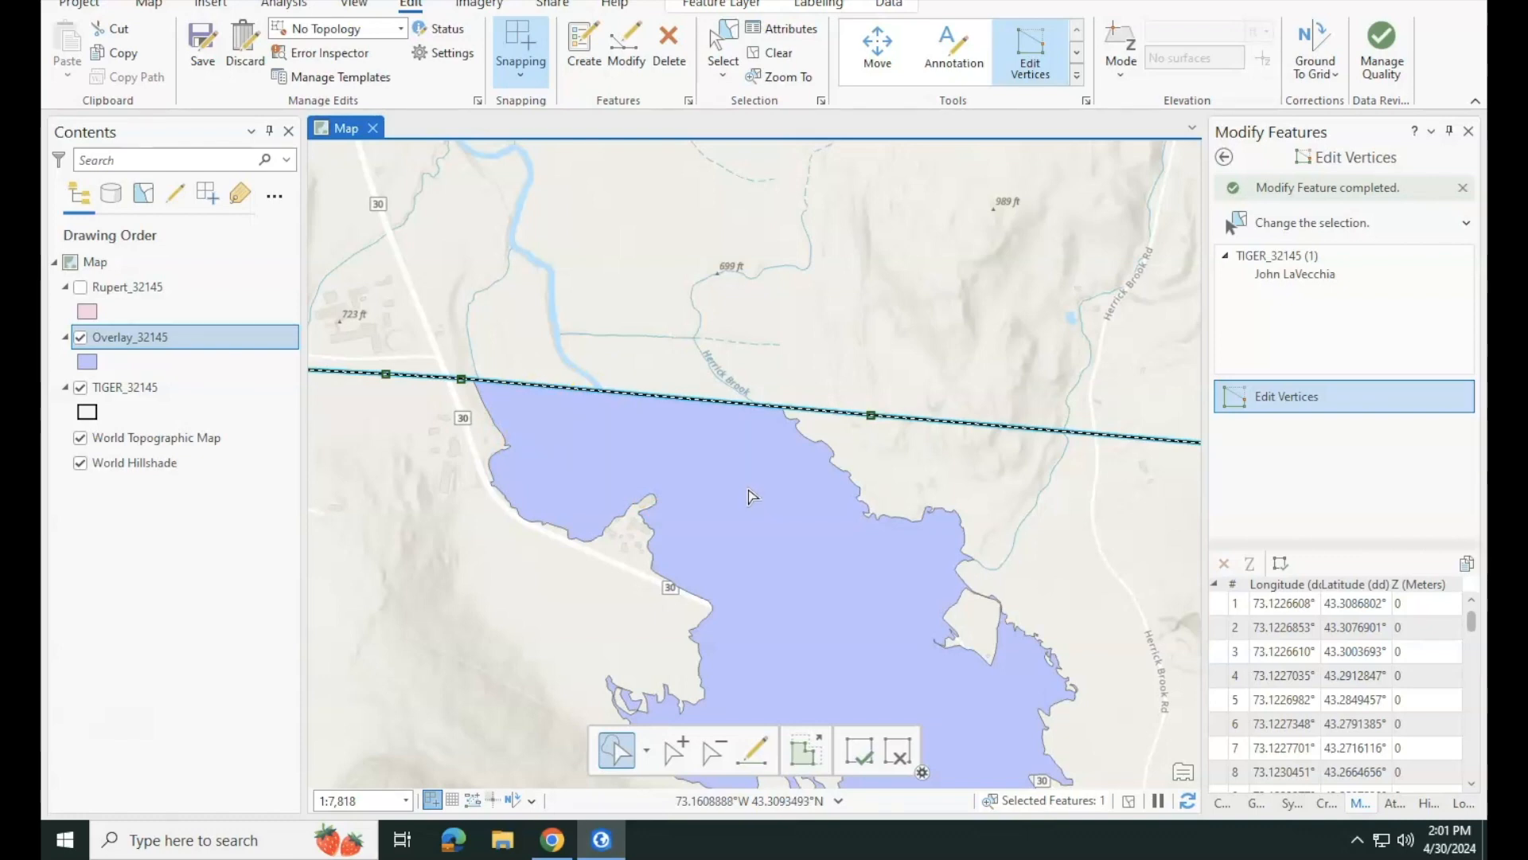
# - Examine how the Flood Hazard polygon's edge at East Rupert lines up with the eastern TIGER_32145 boundary
pyautogui.scroll(-6, 748, 496)
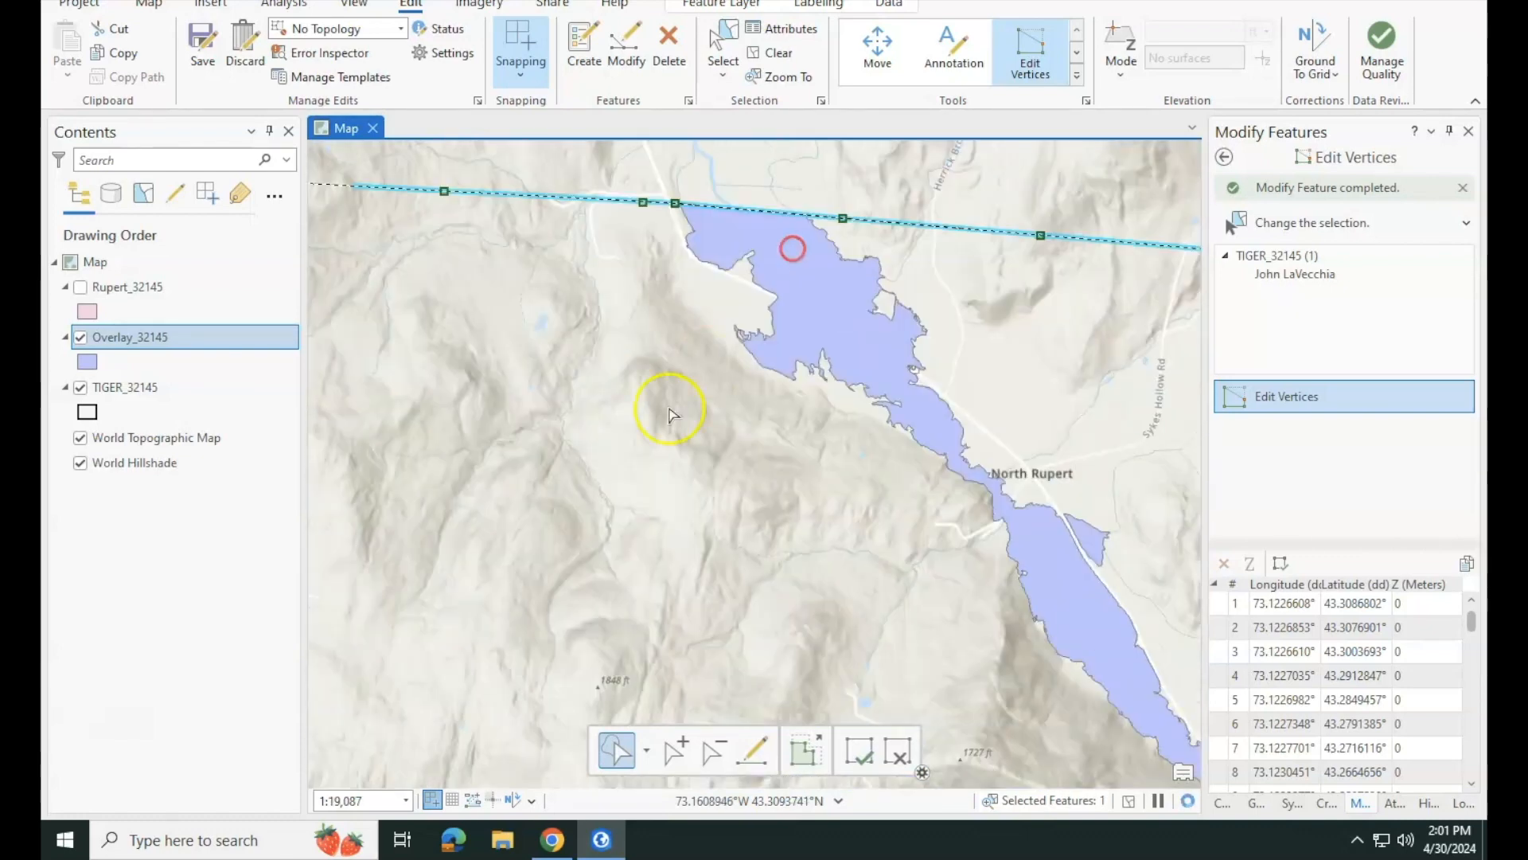
pyautogui.moveTo(837, 531); pyautogui.dragTo(702, 409)
pyautogui.scroll(5, 1017, 615)
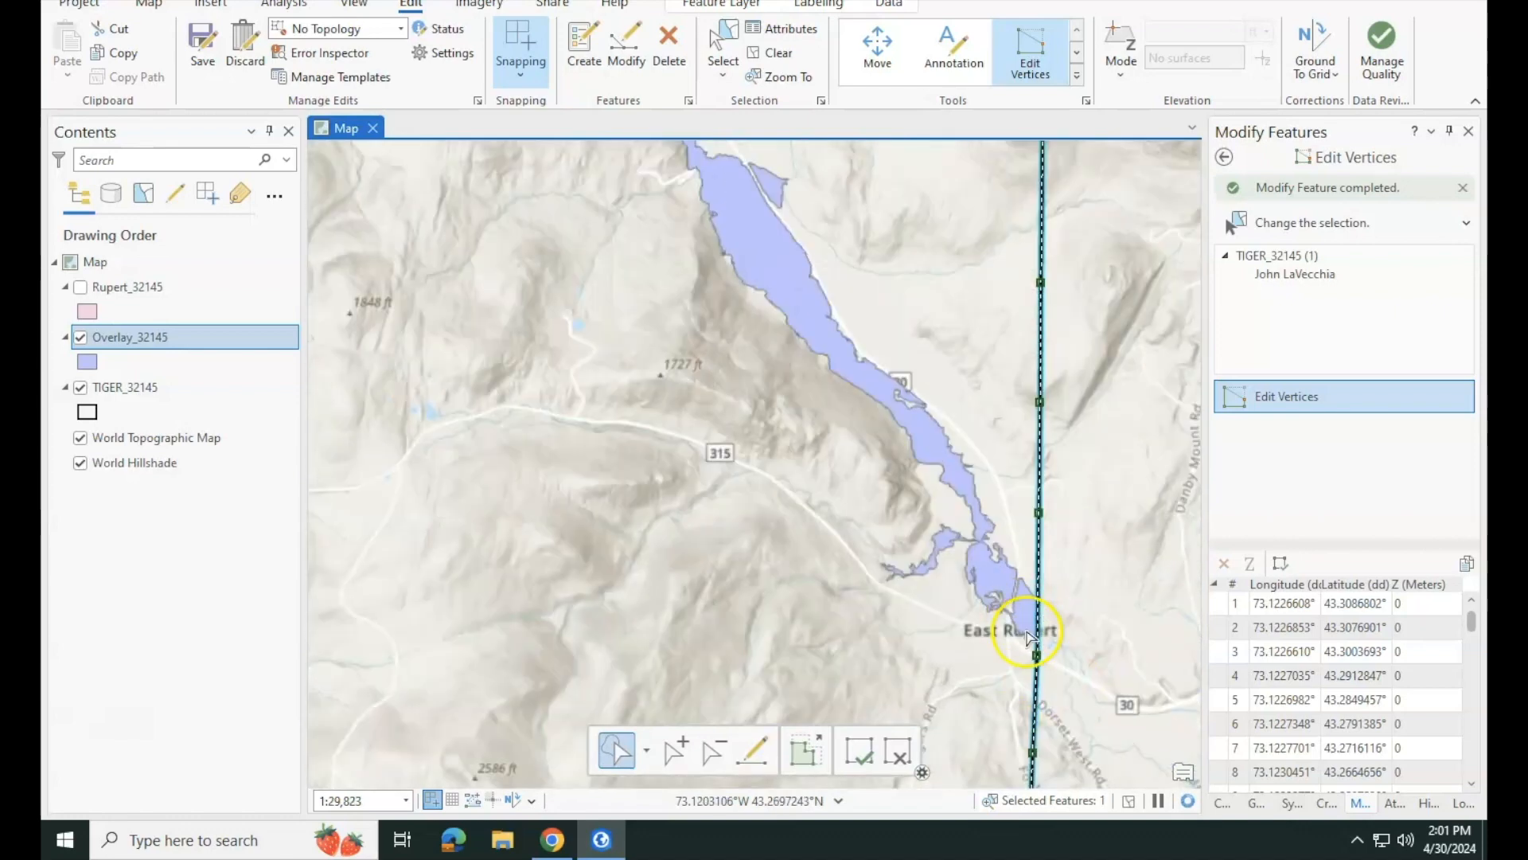
pyautogui.scroll(8, 1055, 496)
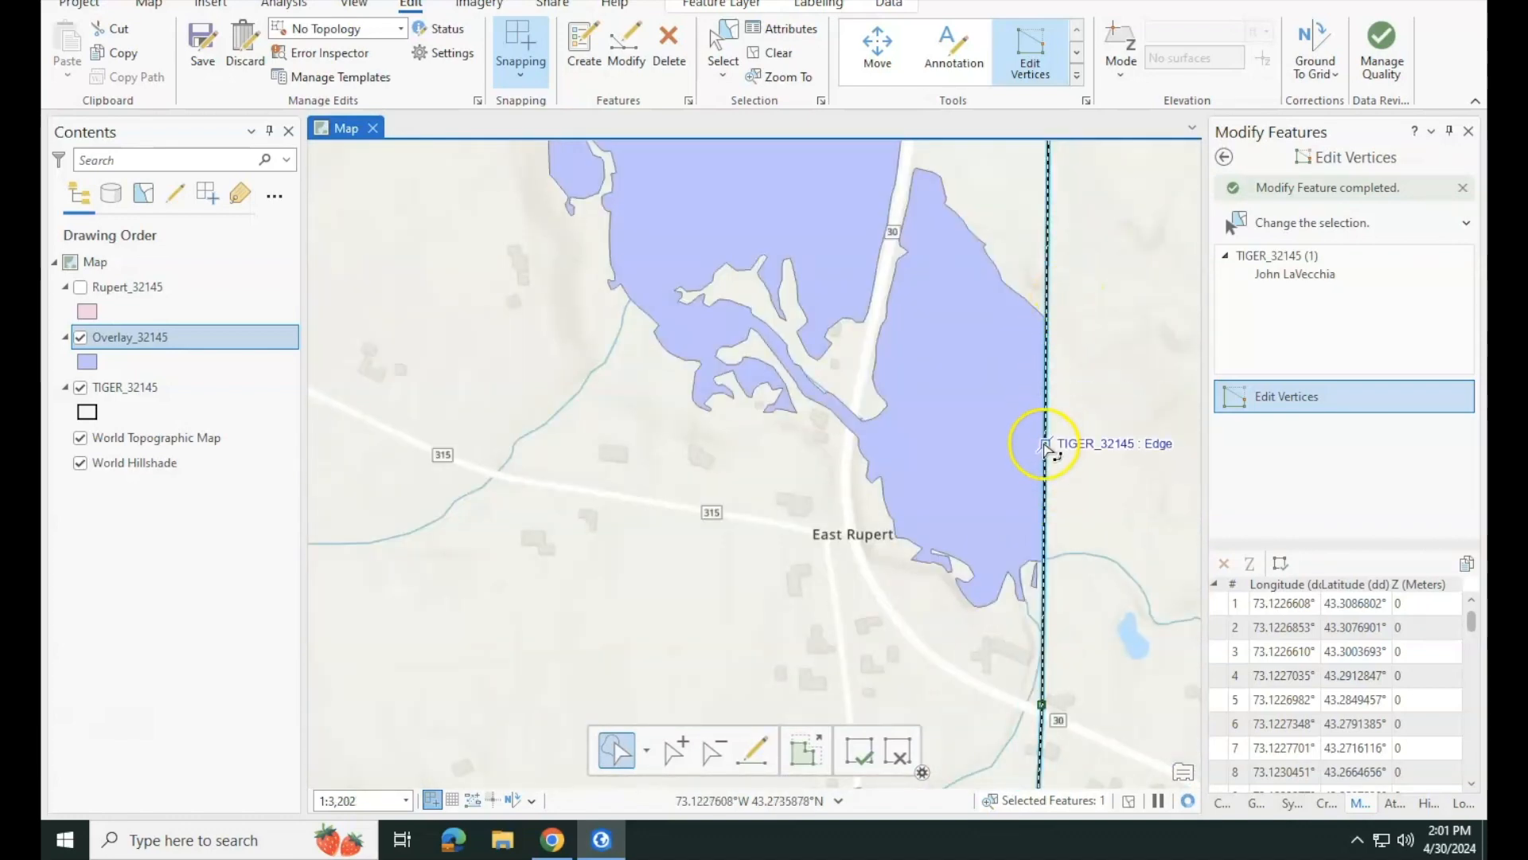
pyautogui.scroll(-3, 1042, 449)
pyautogui.moveTo(823, 468); pyautogui.dragTo(1100, 437)
pyautogui.scroll(-1, 1101, 441)
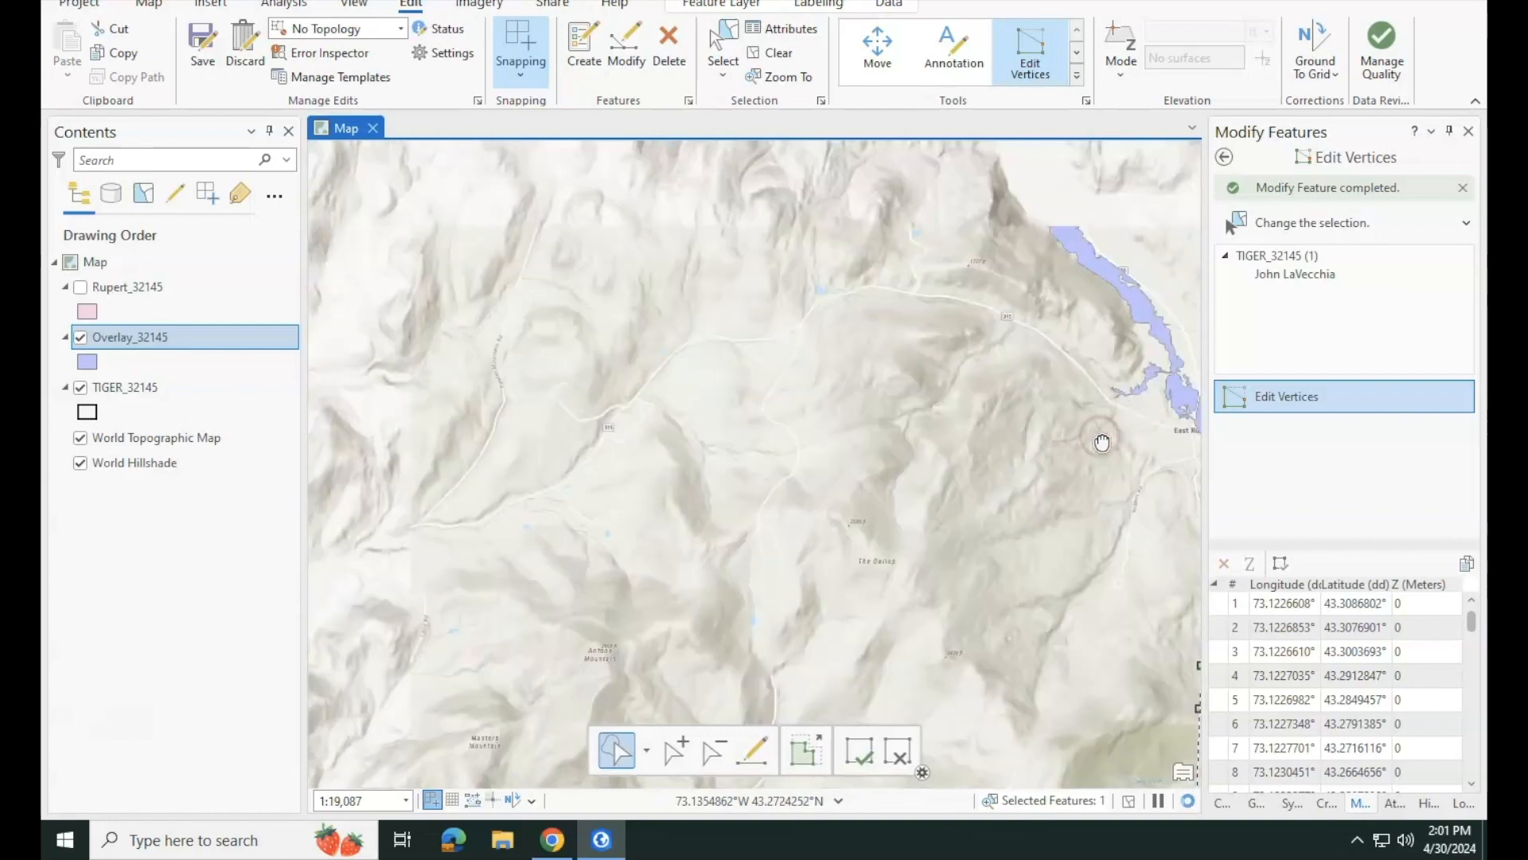
# - Select only the Flood Hazard polygon near the town's northwest corner for vertex editing, at the northern TIGER_32145 boundary
pyautogui.scroll(-2, 1102, 441)
pyautogui.moveTo(730, 428); pyautogui.dragTo(827, 450)
pyautogui.moveTo(822, 351); pyautogui.dragTo(812, 550)
pyautogui.scroll(10, 803, 342)
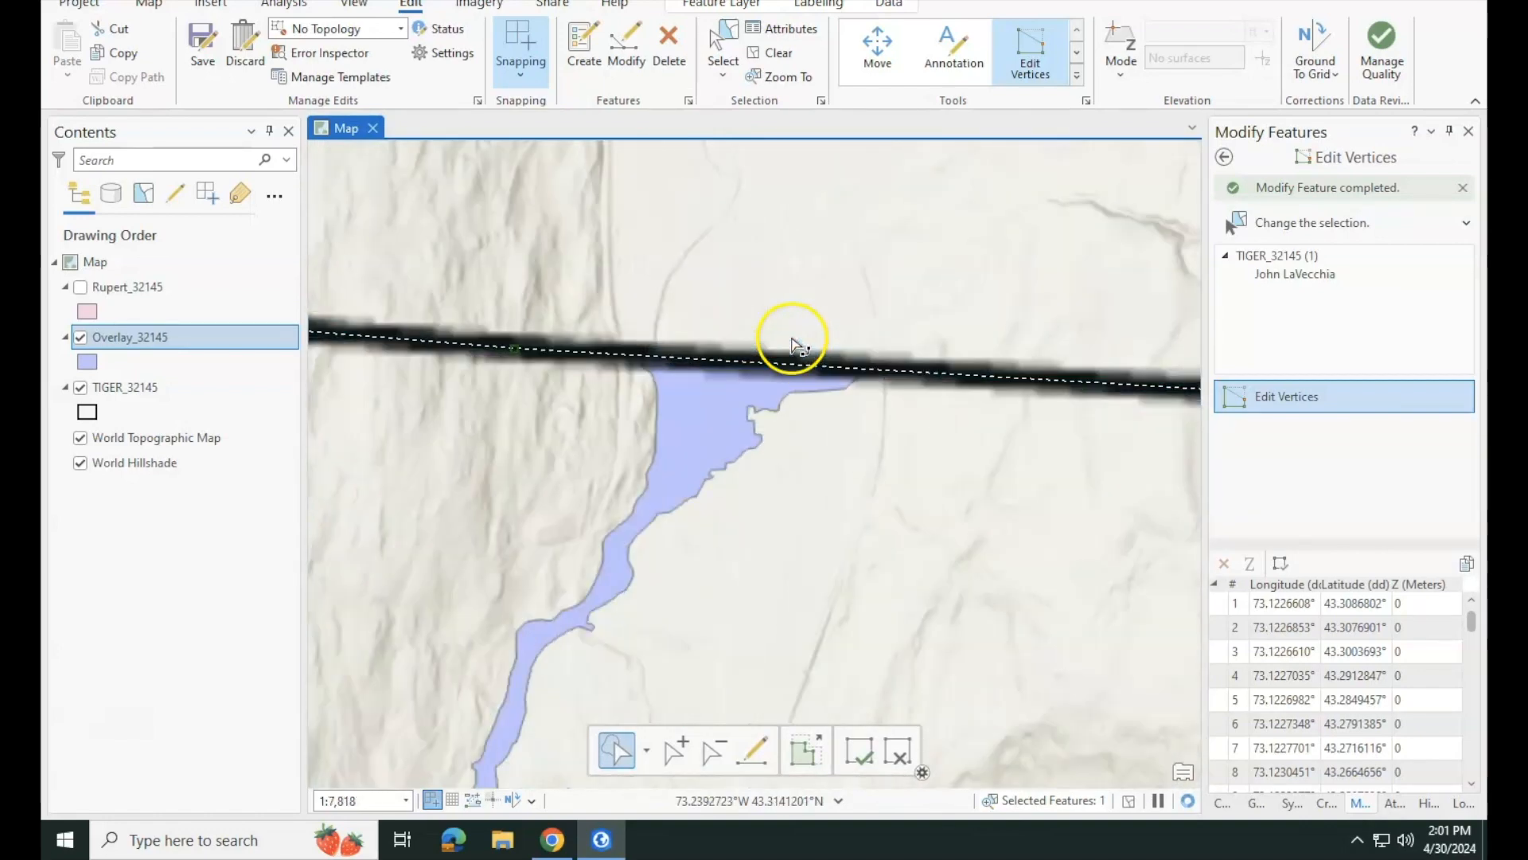
pyautogui.click(1236, 227)
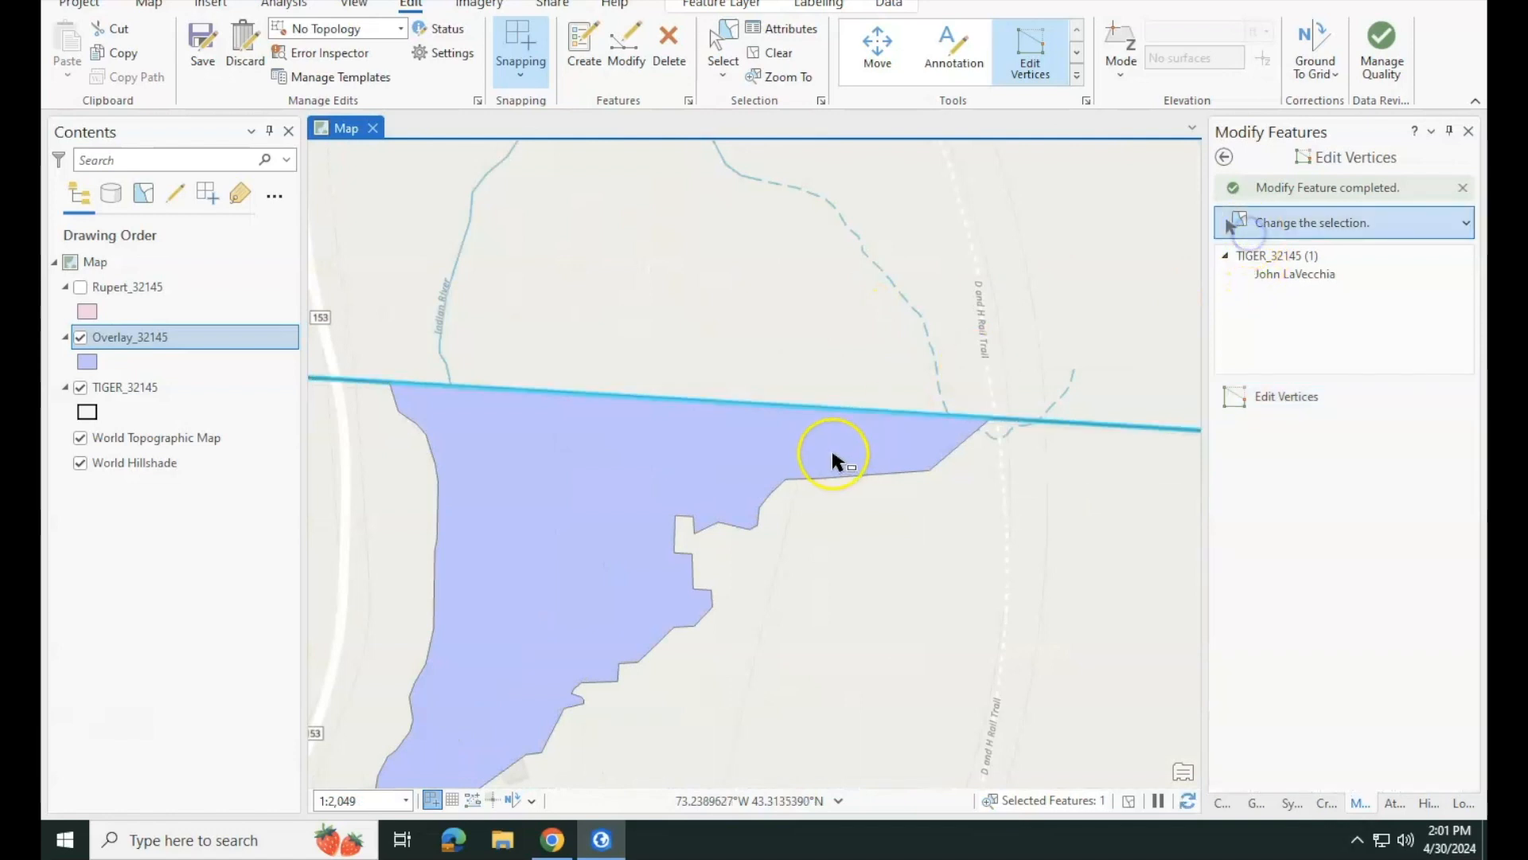
pyautogui.click(979, 437)
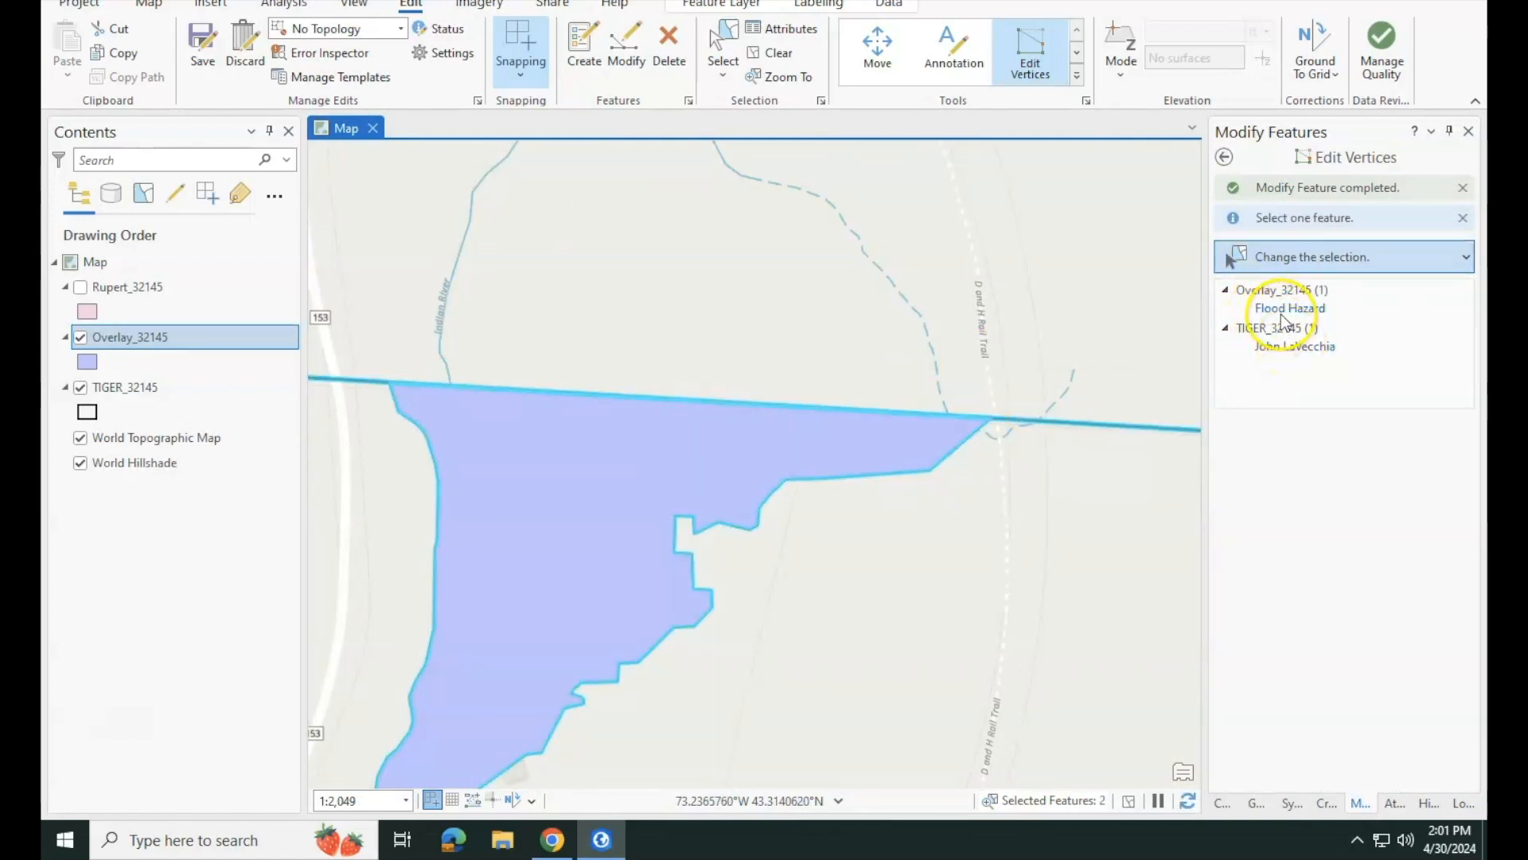
pyautogui.click(1284, 310)
# - Snap the eastern vertex of the northwestern Flood Hazard polygon's north edge onto the TIGER_32145 boundary
pyautogui.scroll(5, 982, 418)
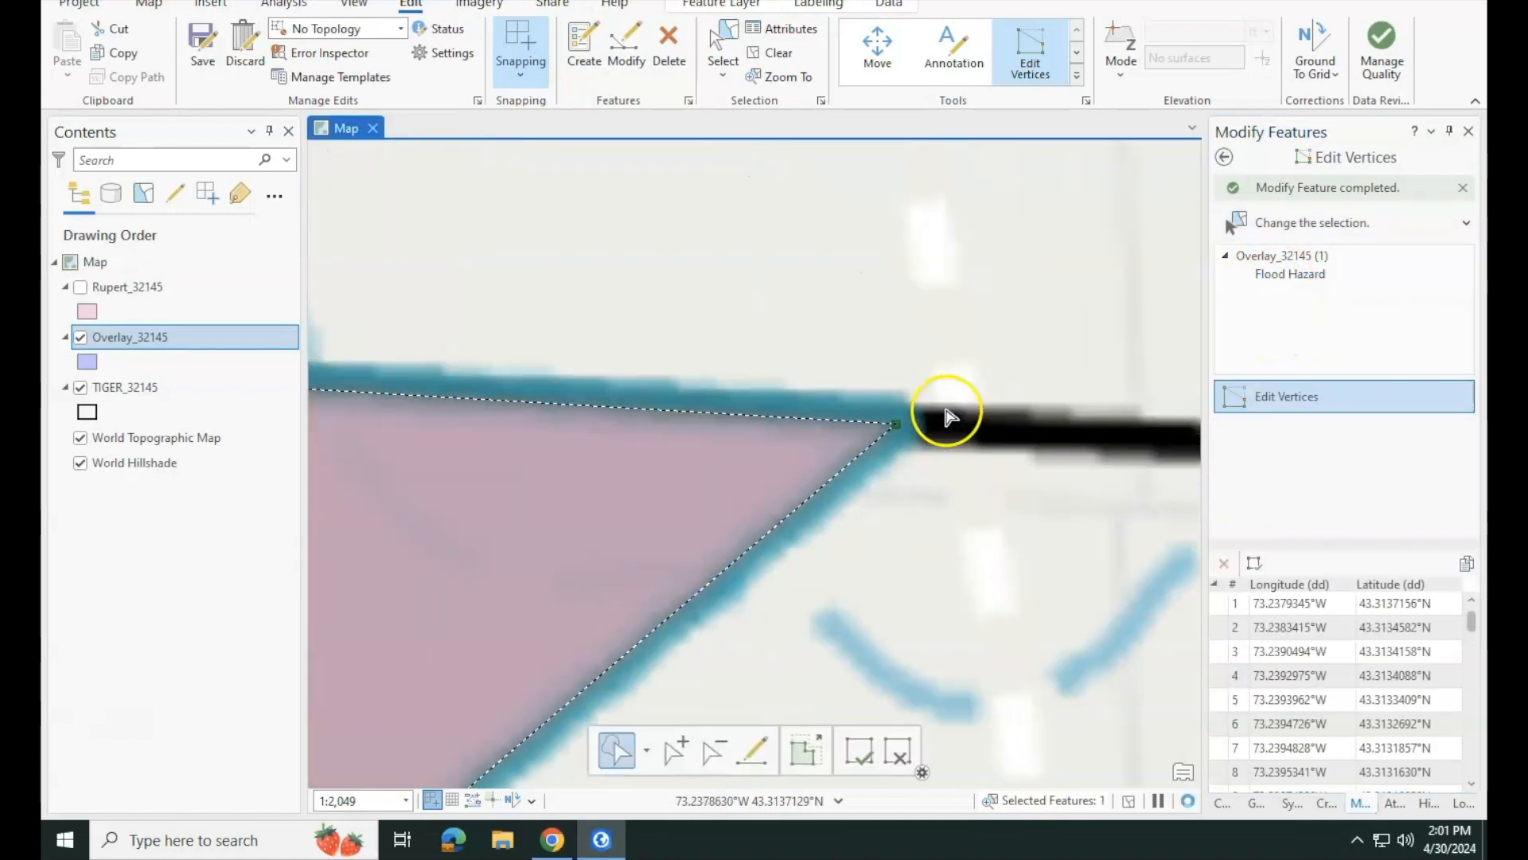
pyautogui.scroll(8, 945, 417)
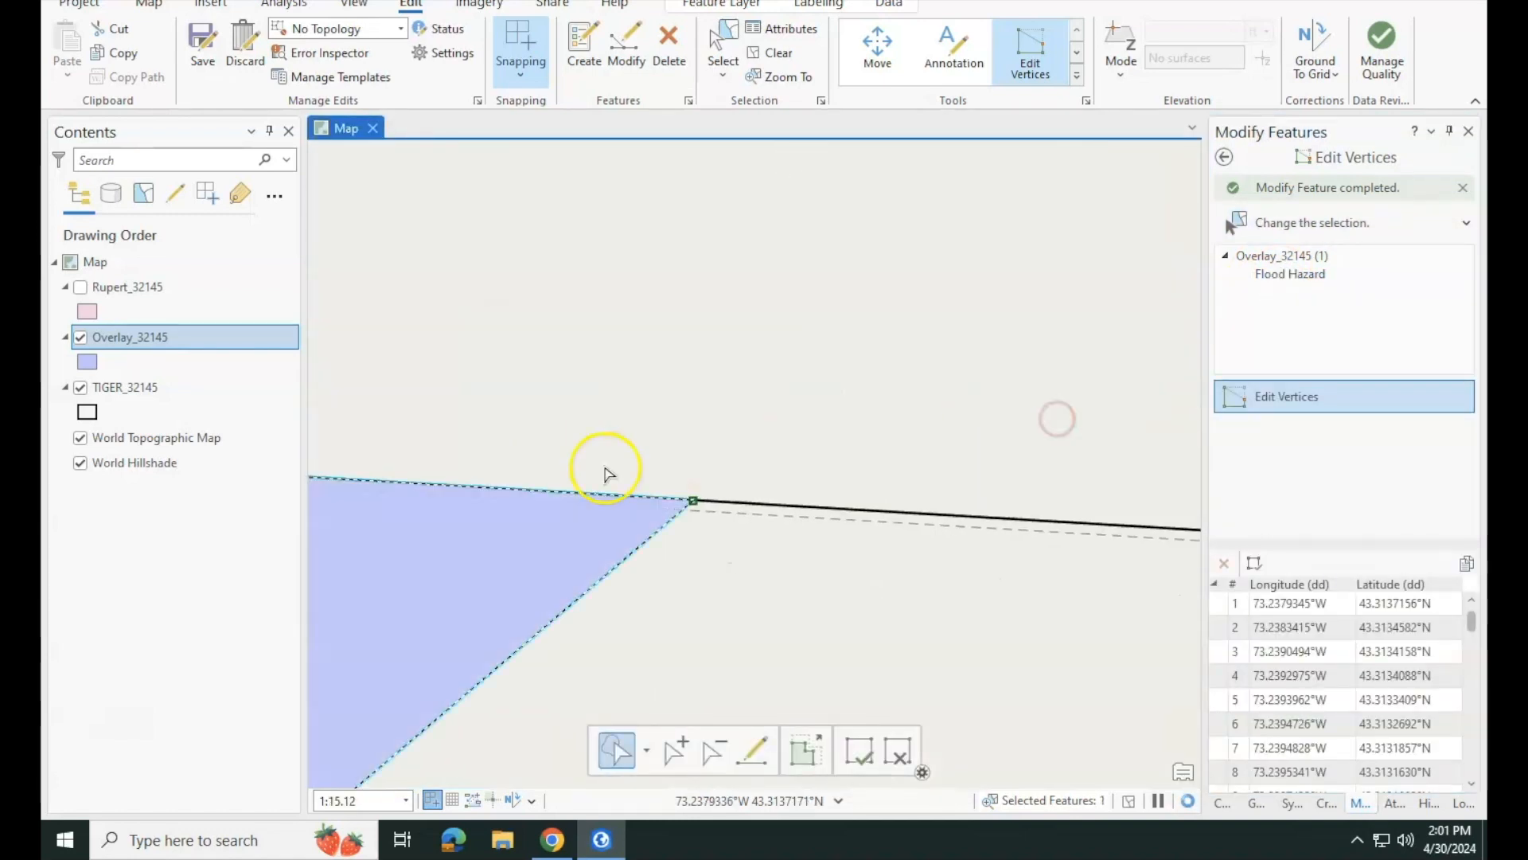
pyautogui.scroll(5, 698, 503)
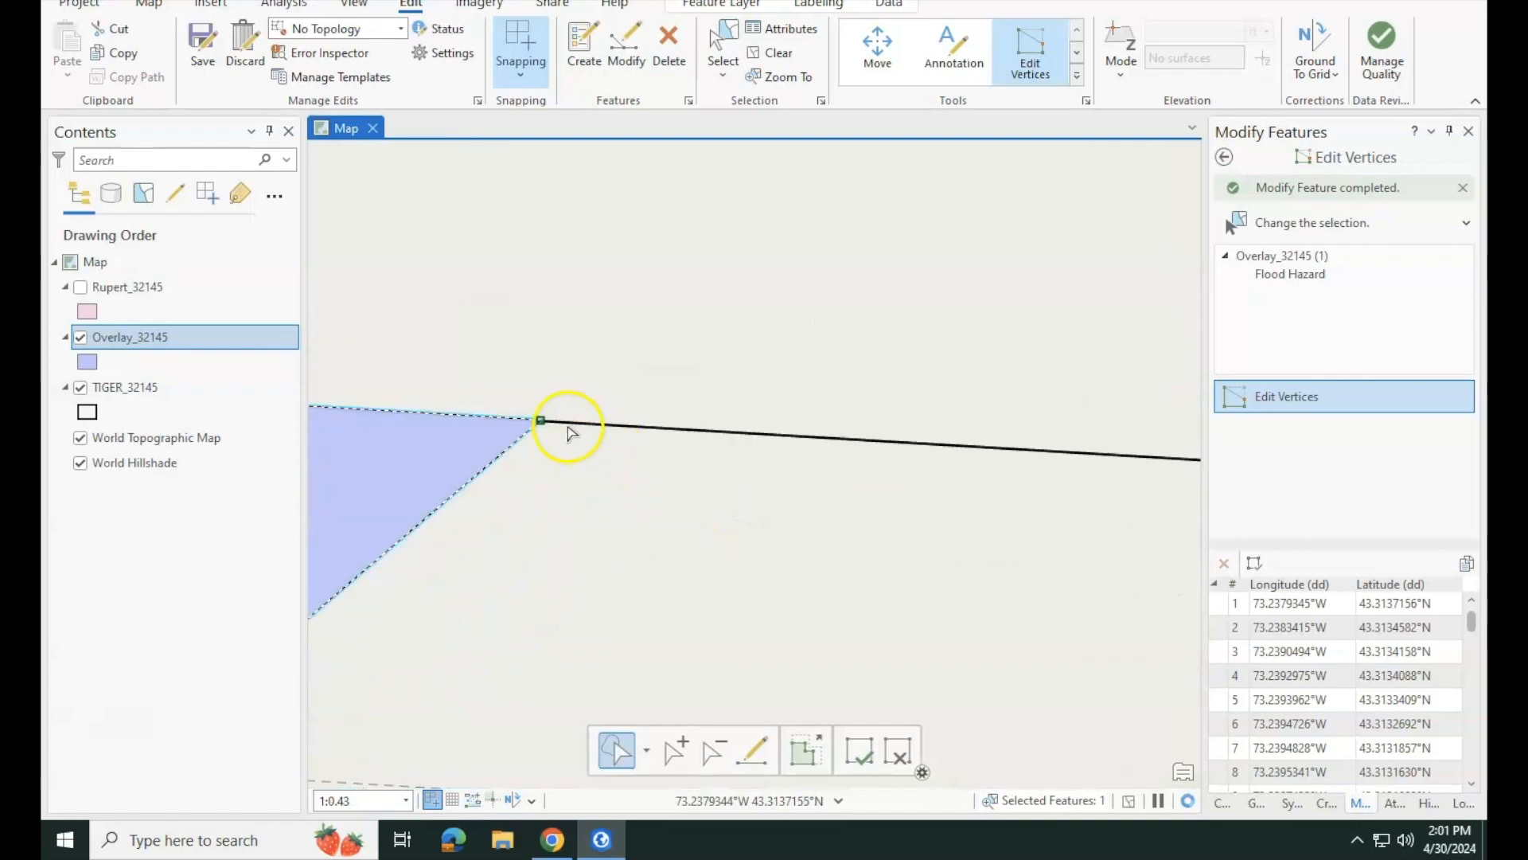
pyautogui.scroll(5, 535, 419)
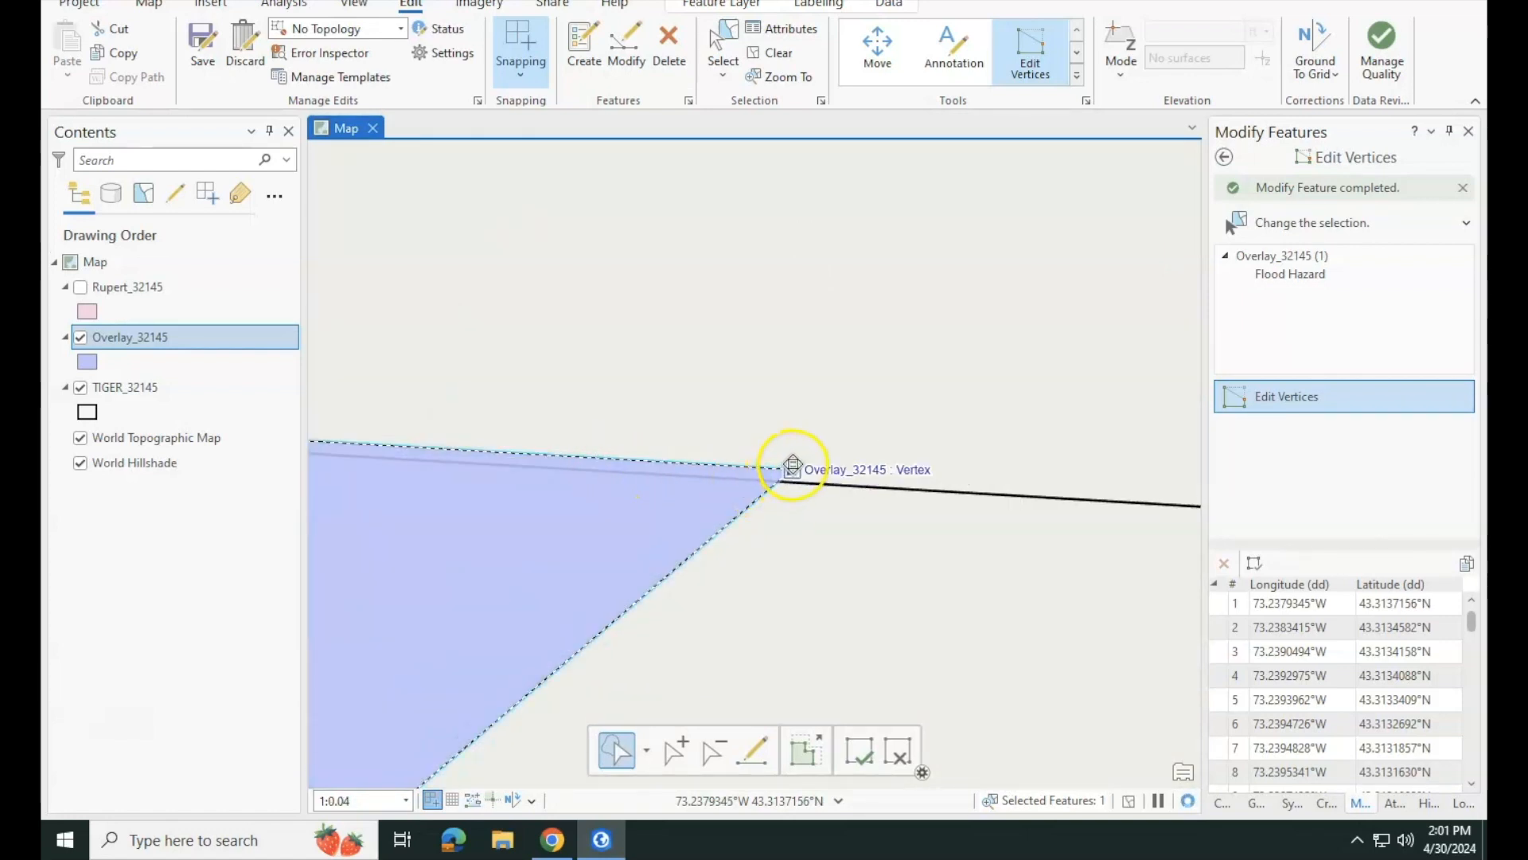
pyautogui.scroll(-5, 780, 478)
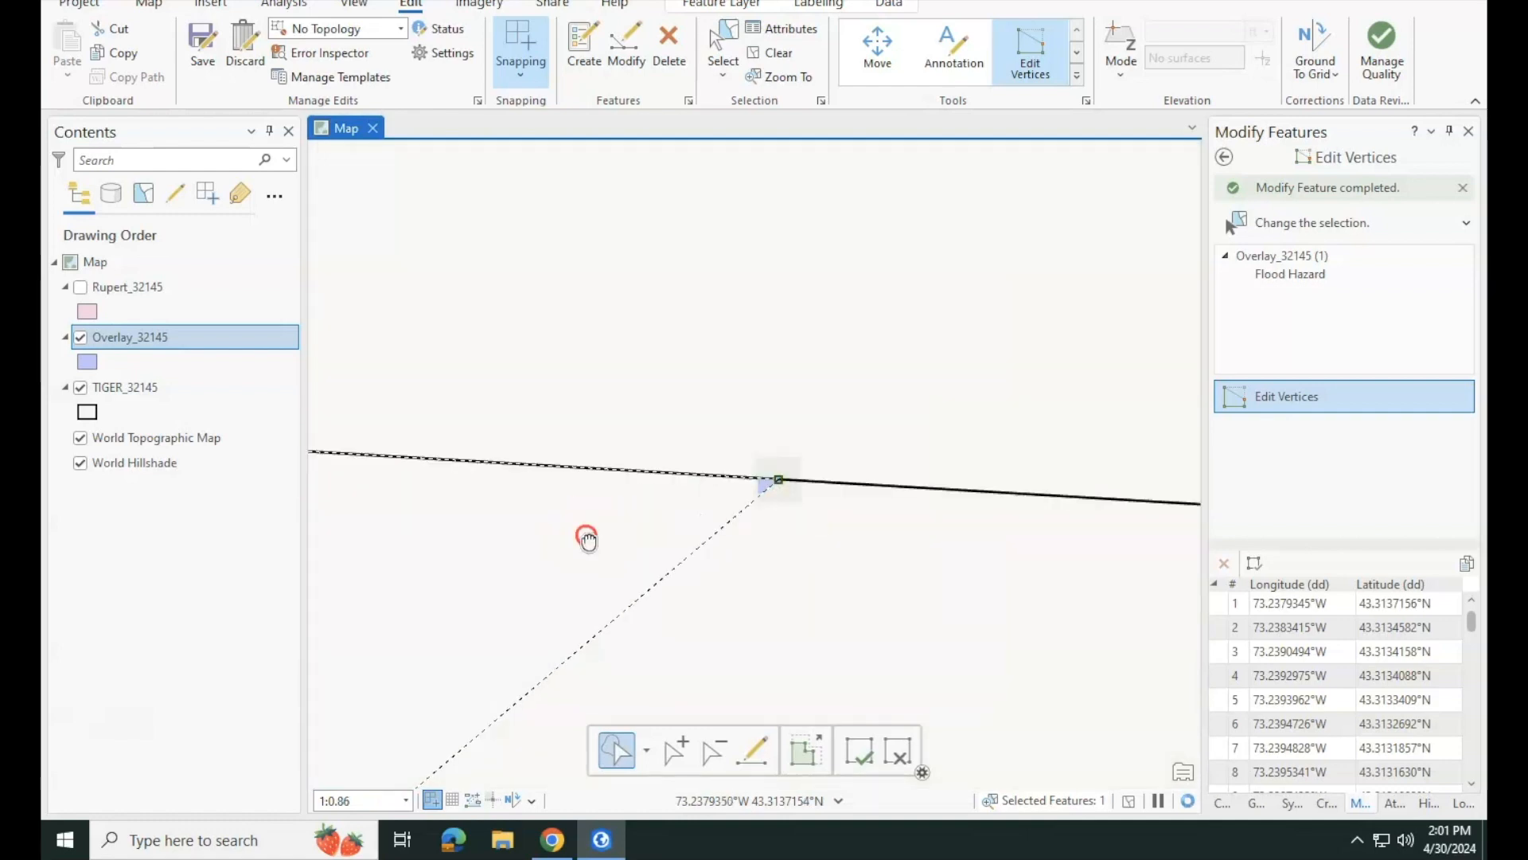
# - Snap the western vertex of the northwestern Flood Hazard polygon's north edge, west of Indian River, onto the TIGER_32145 boundary
pyautogui.scroll(-6, 1114, 605)
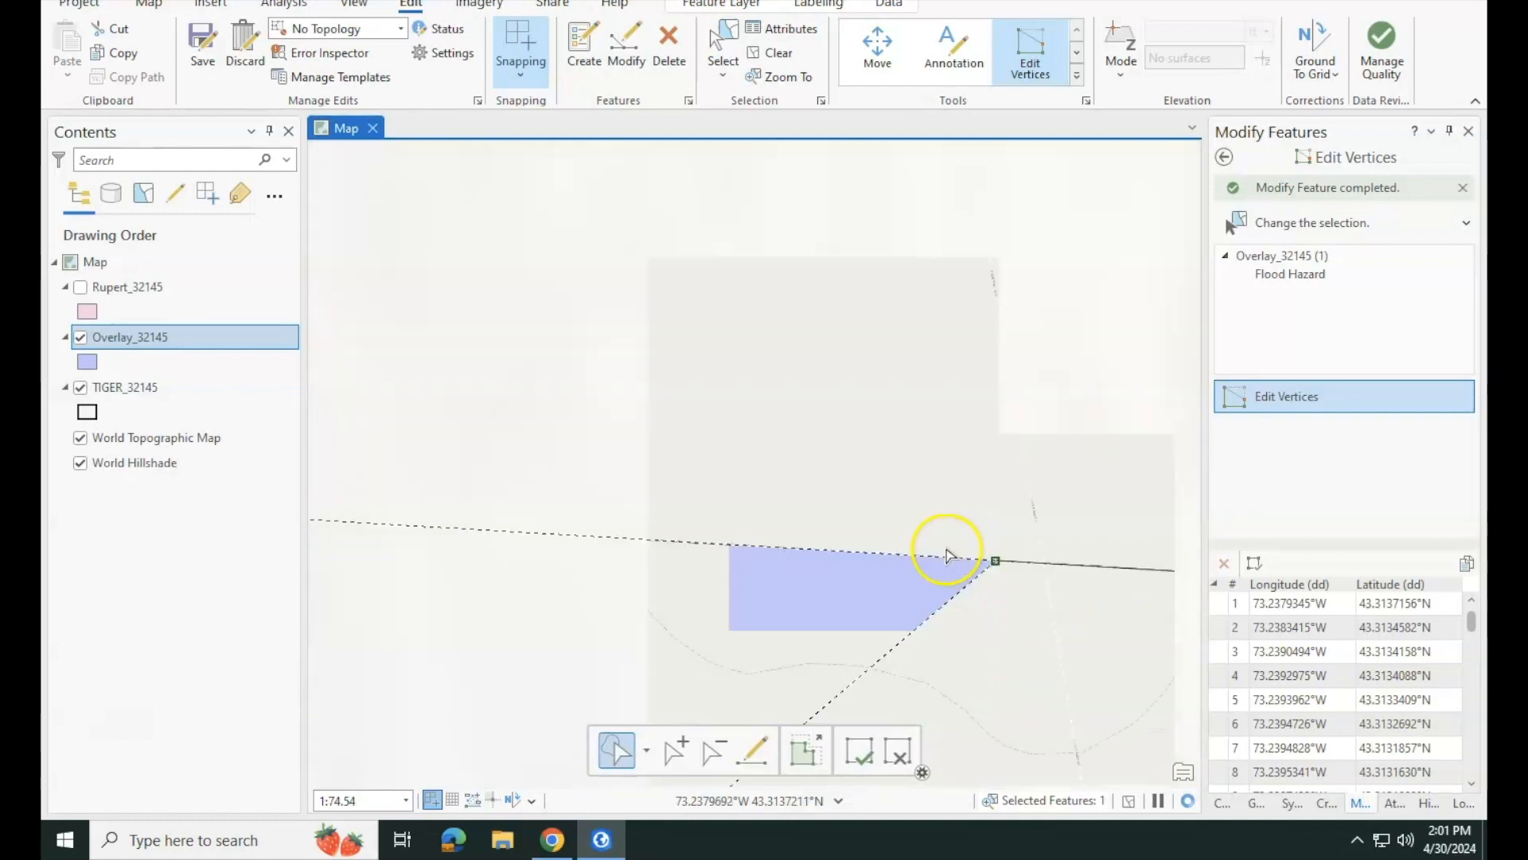
pyautogui.scroll(-6, 947, 555)
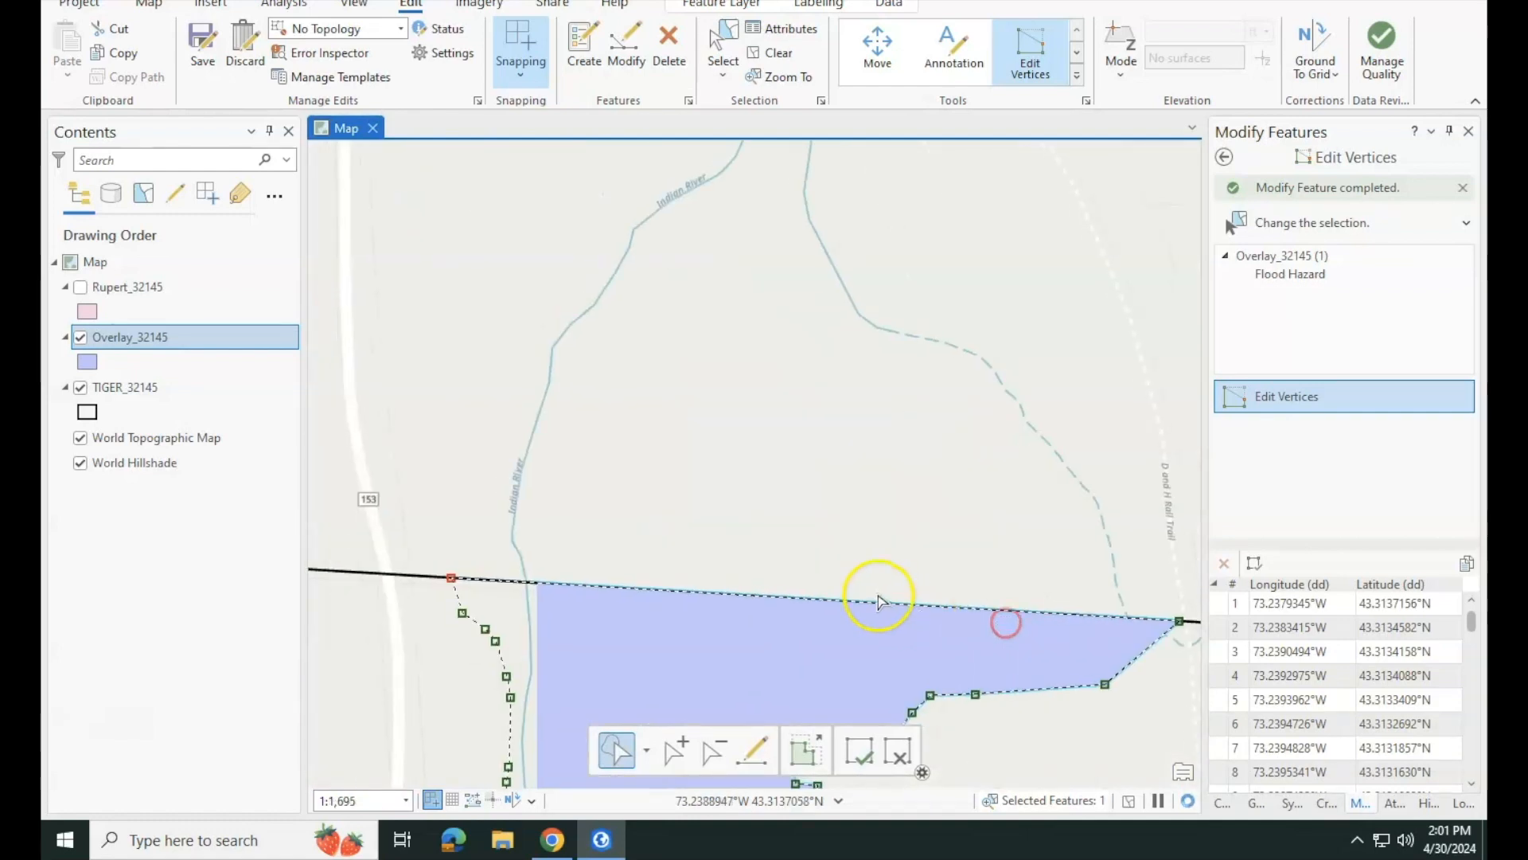
pyautogui.scroll(-1, 750, 597)
pyautogui.scroll(4, 692, 585)
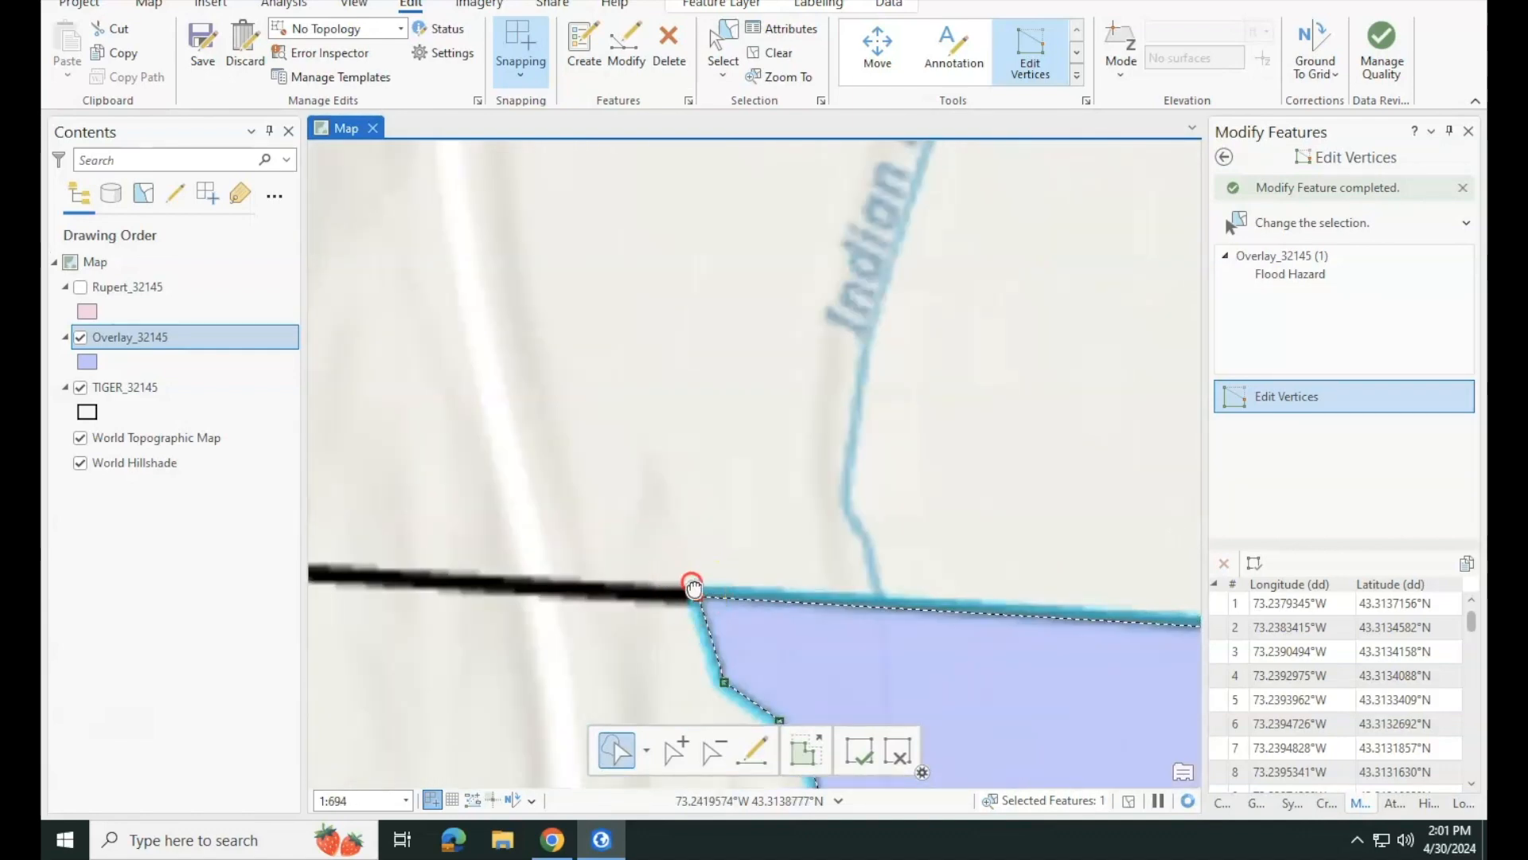
pyautogui.scroll(5, 684, 461)
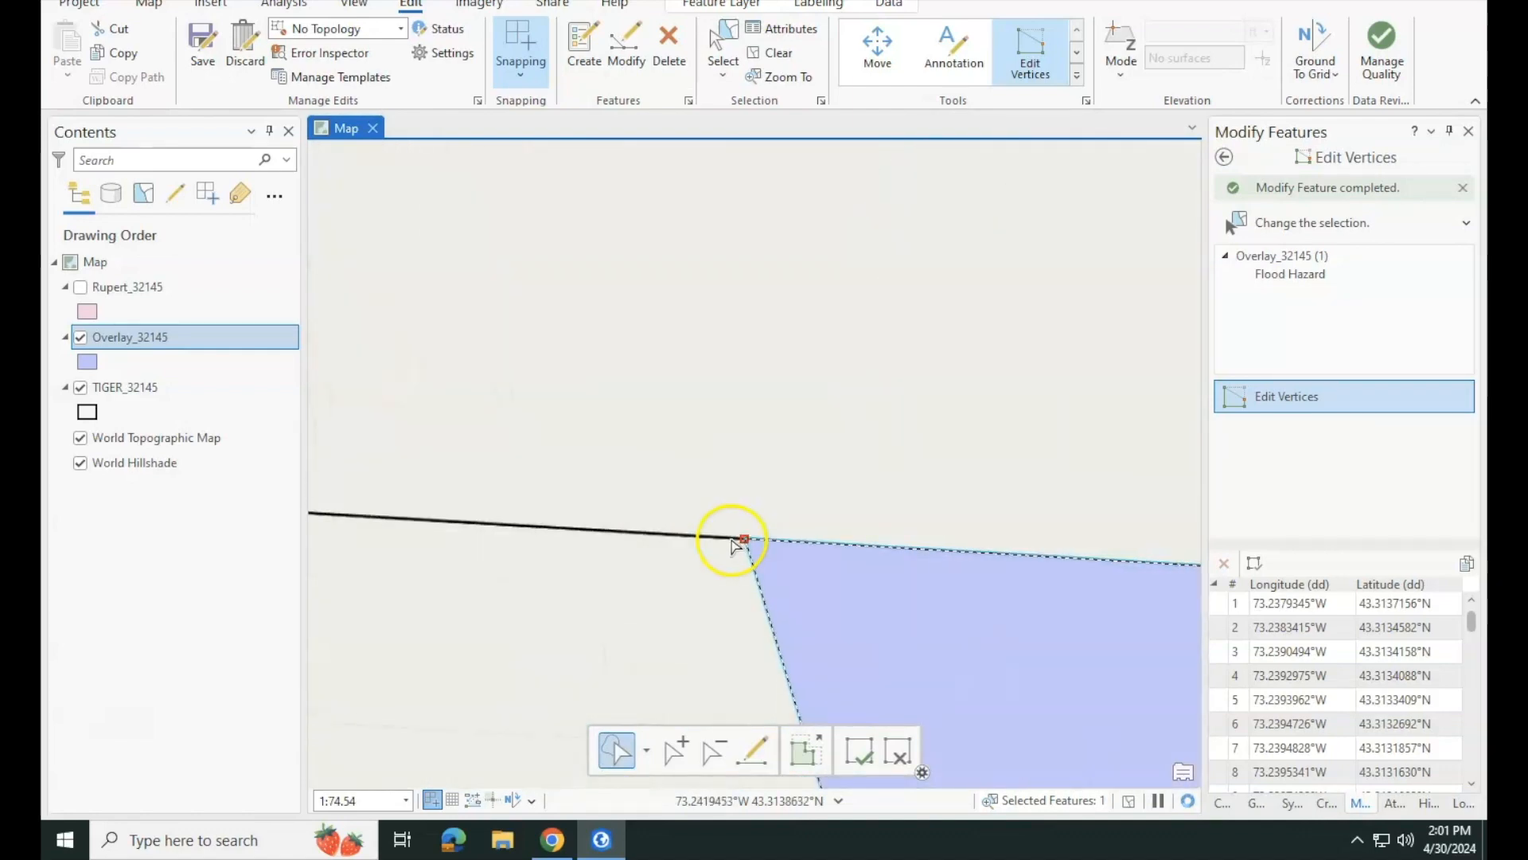
pyautogui.scroll(5, 733, 543)
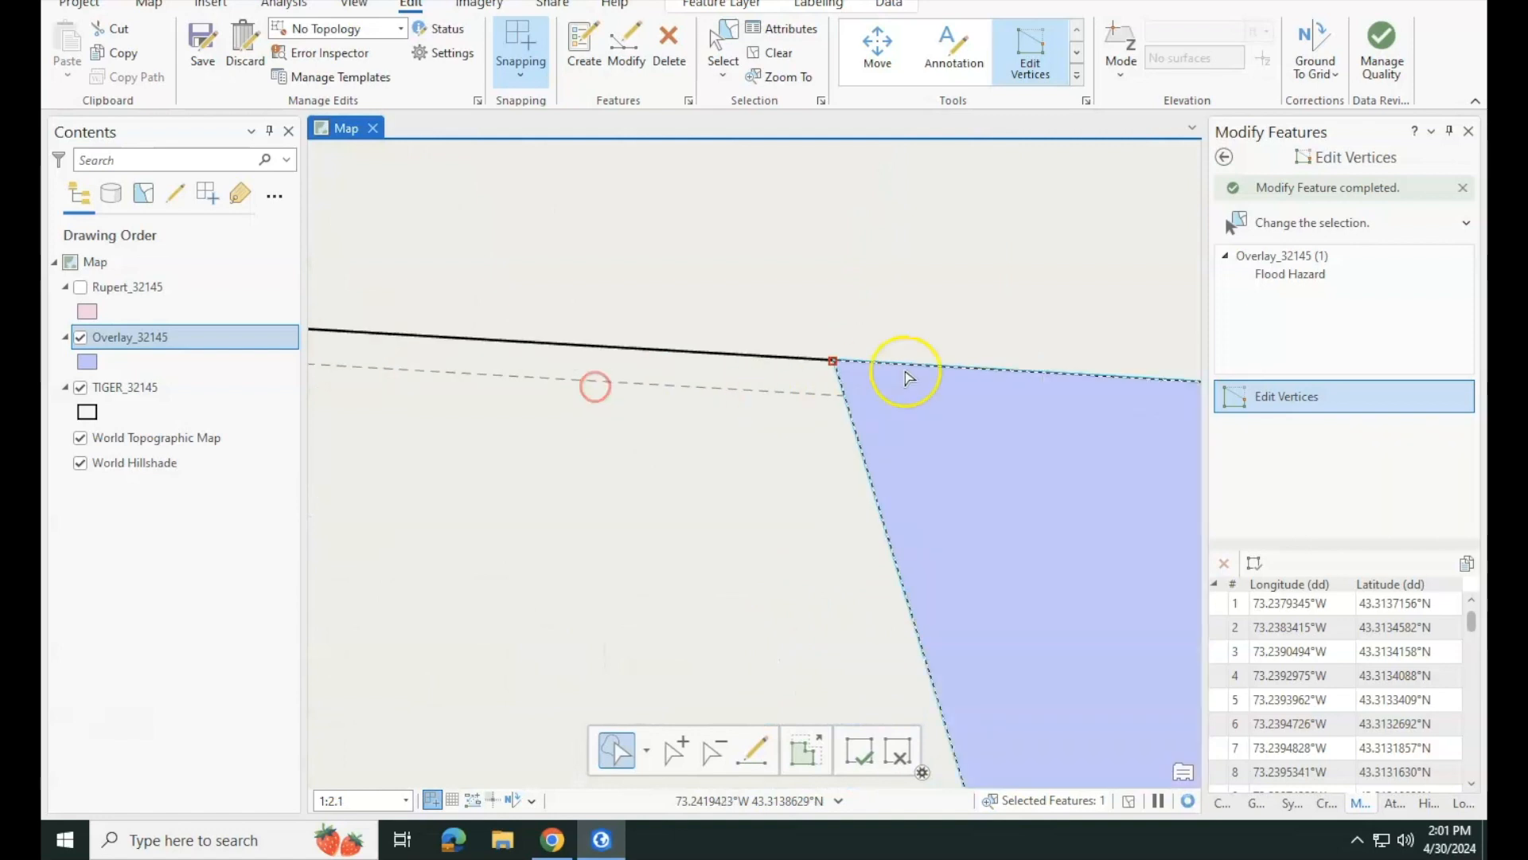
pyautogui.scroll(6, 757, 369)
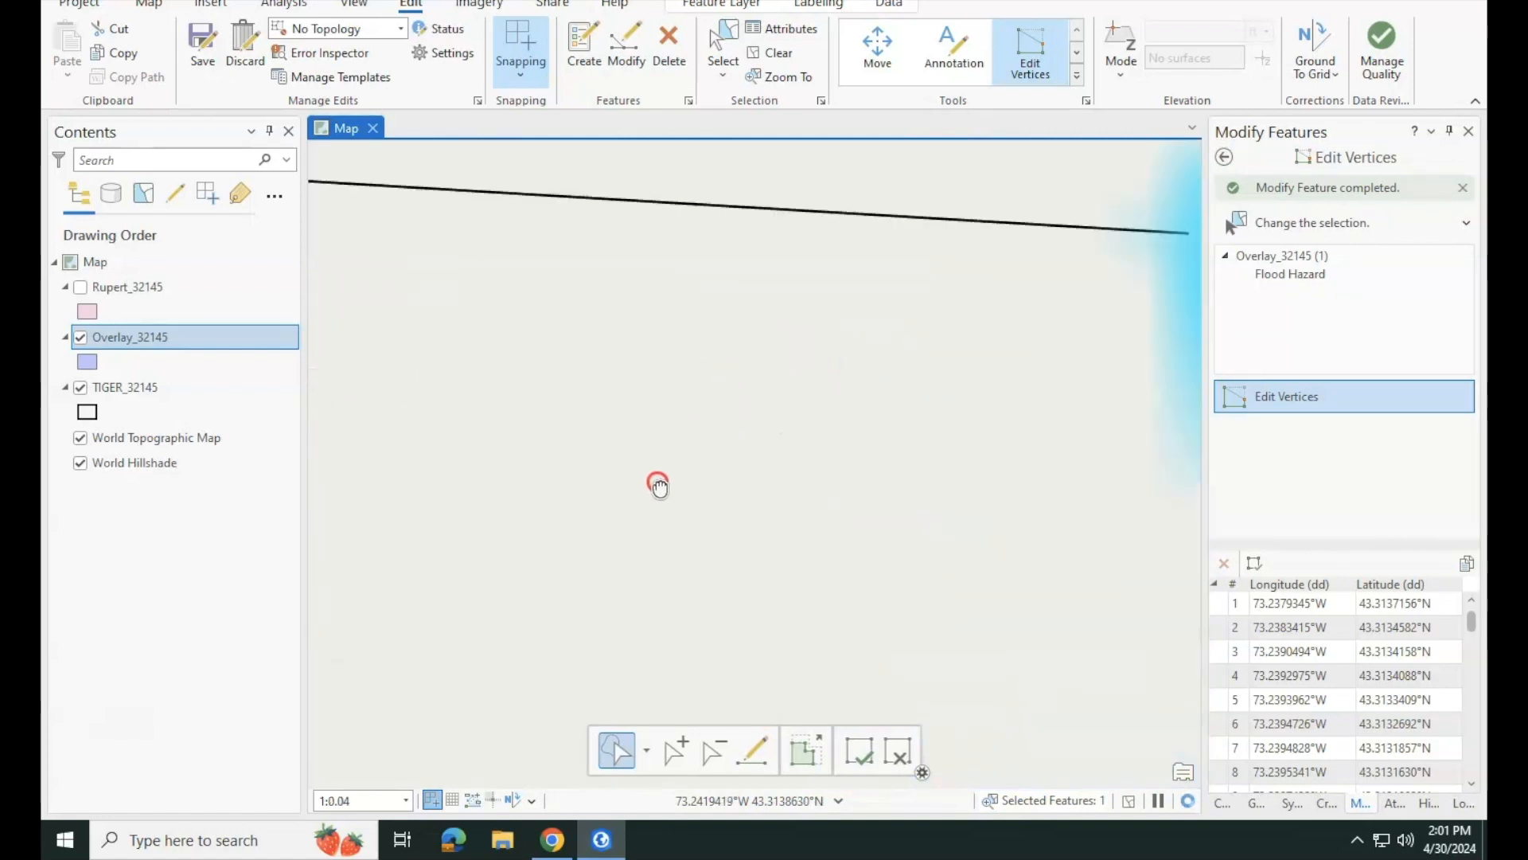
pyautogui.moveTo(659, 483); pyautogui.dragTo(657, 482)
pyautogui.moveTo(1033, 345); pyautogui.dragTo(535, 375)
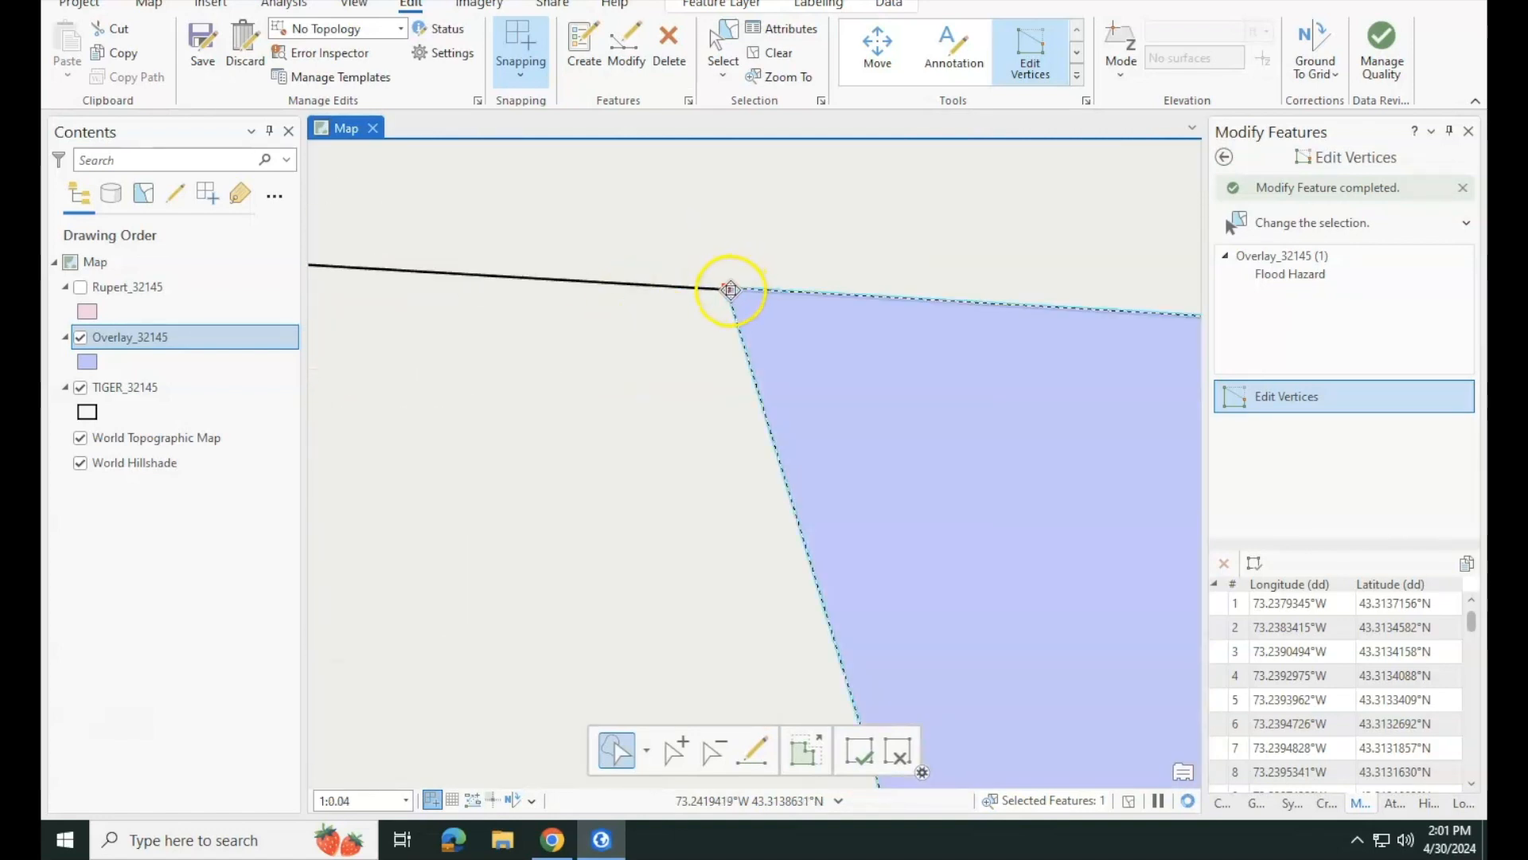
pyautogui.moveTo(727, 293); pyautogui.dragTo(730, 301)
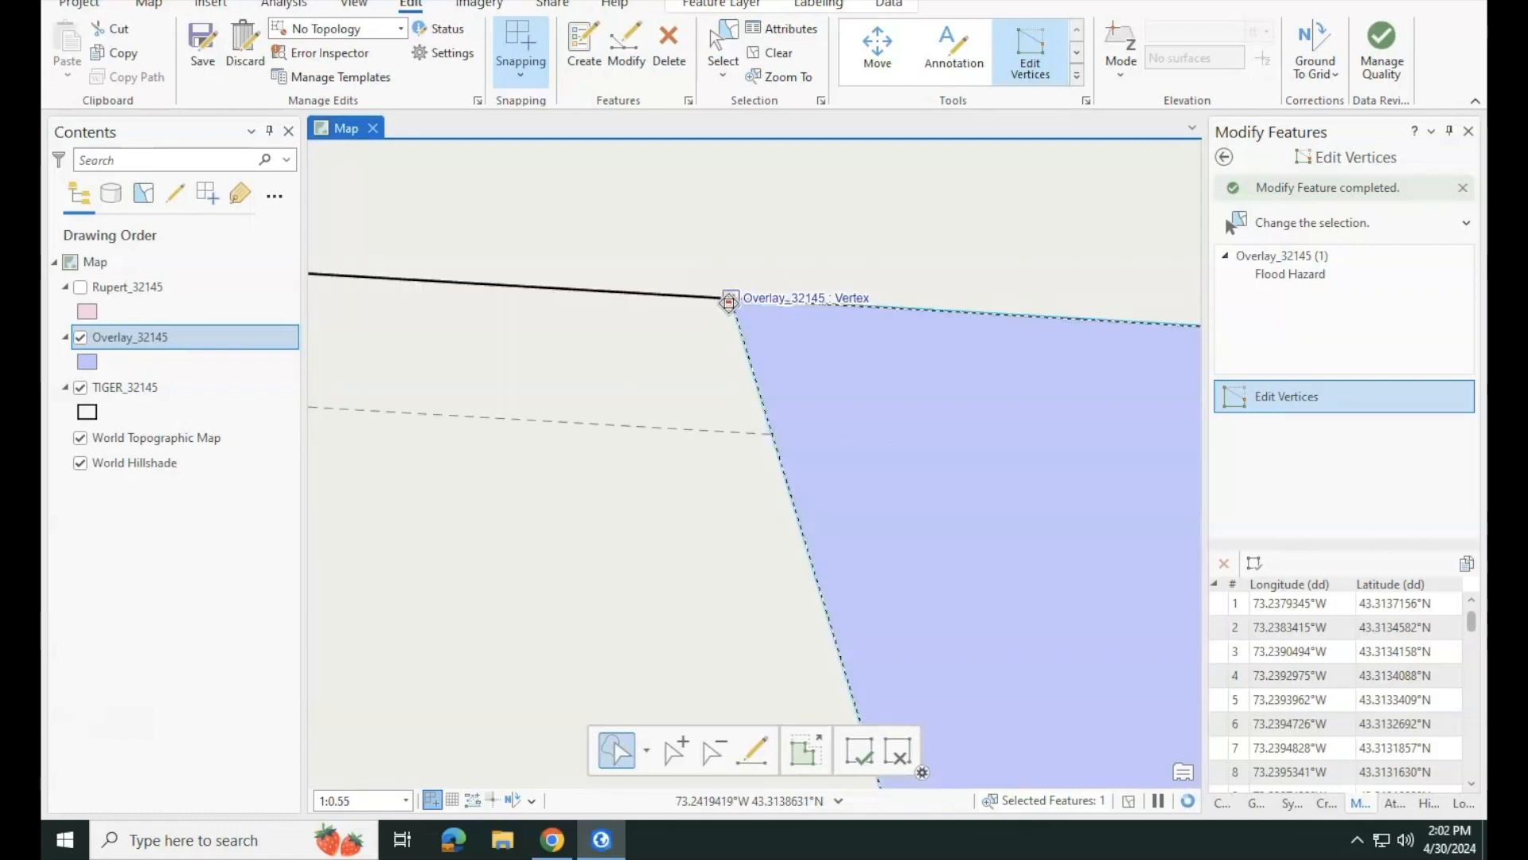
pyautogui.scroll(-3, 729, 303)
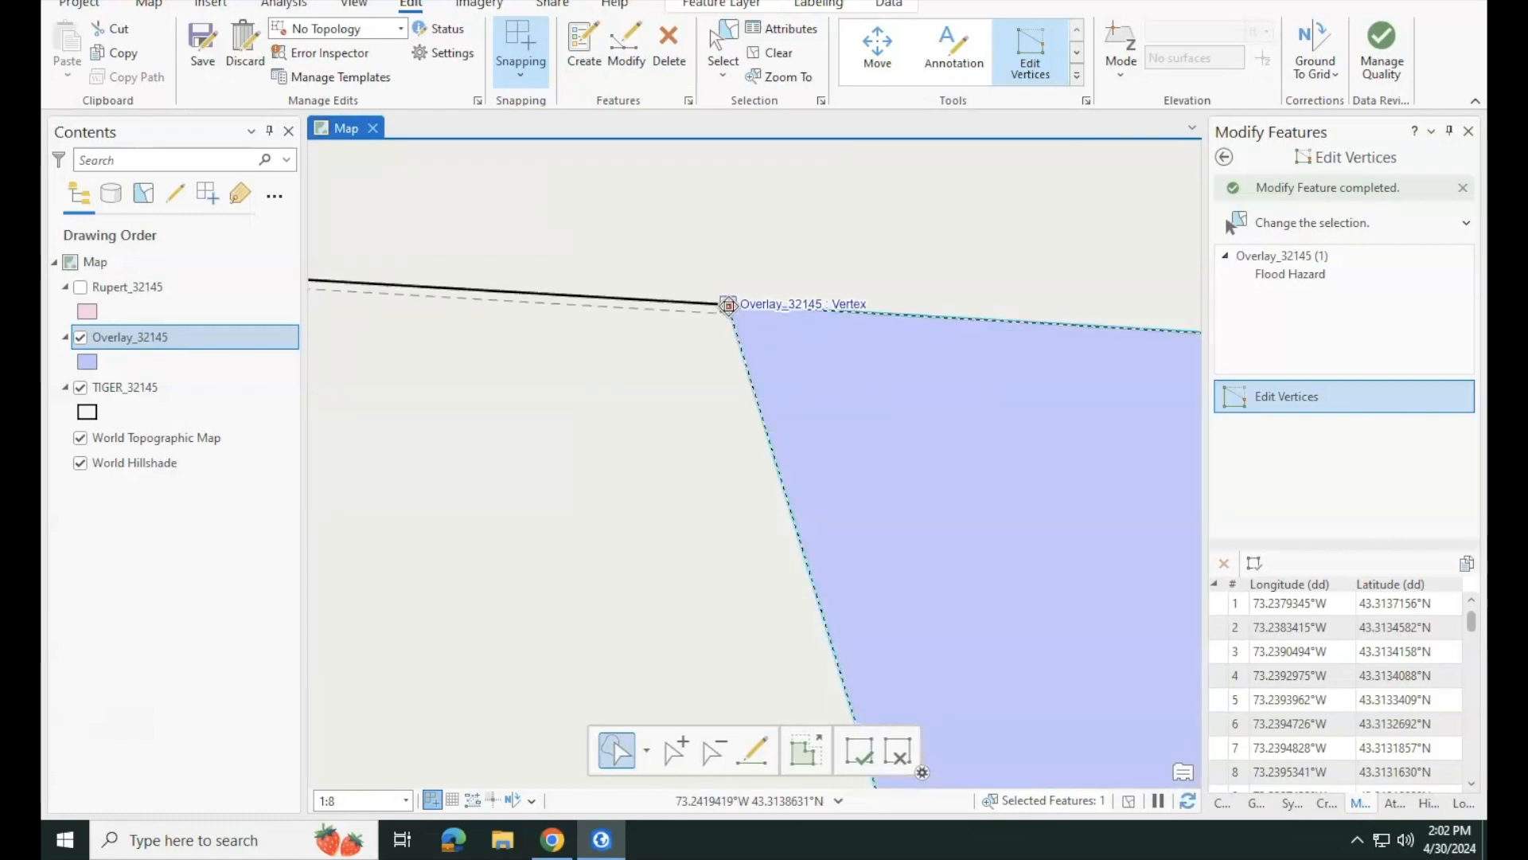
# - Inspect the flood hazard polygons along the town's northern and western boundary, and save all edits
pyautogui.scroll(-2, 729, 305)
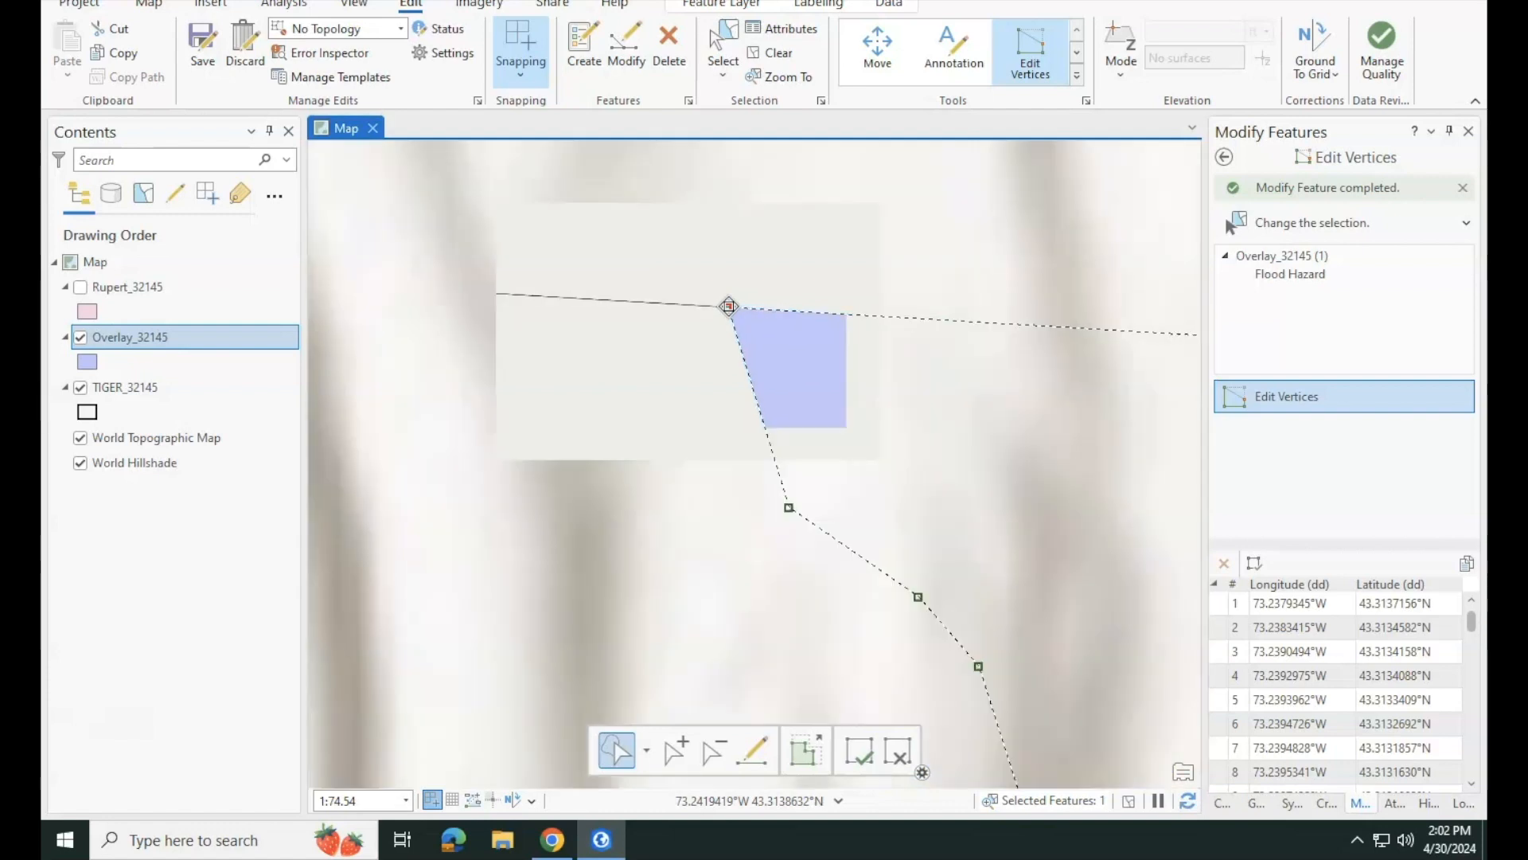
pyautogui.scroll(-4, 729, 306)
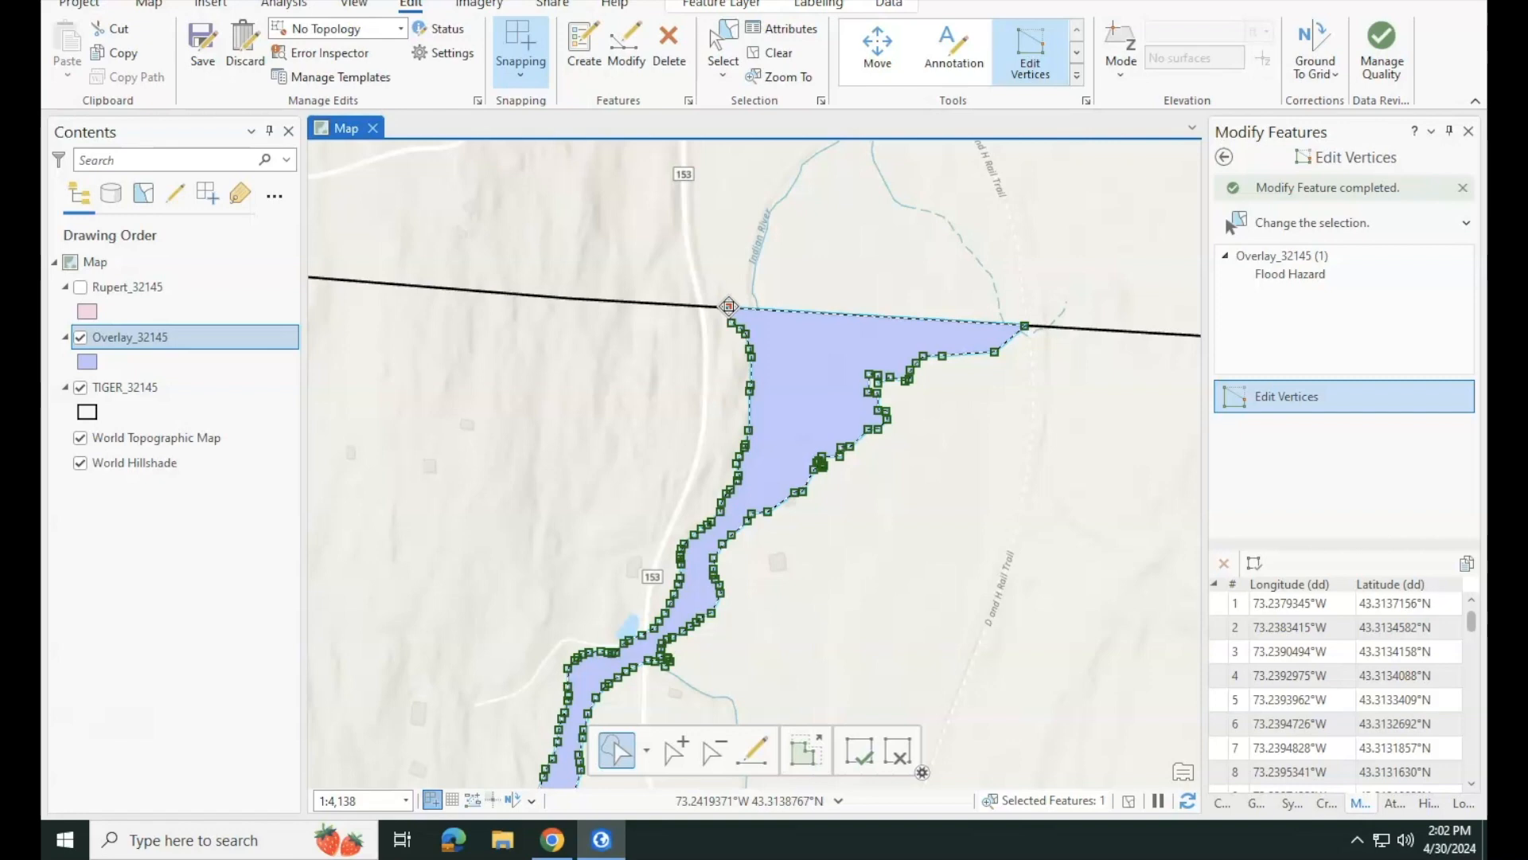
pyautogui.scroll(-3, 729, 306)
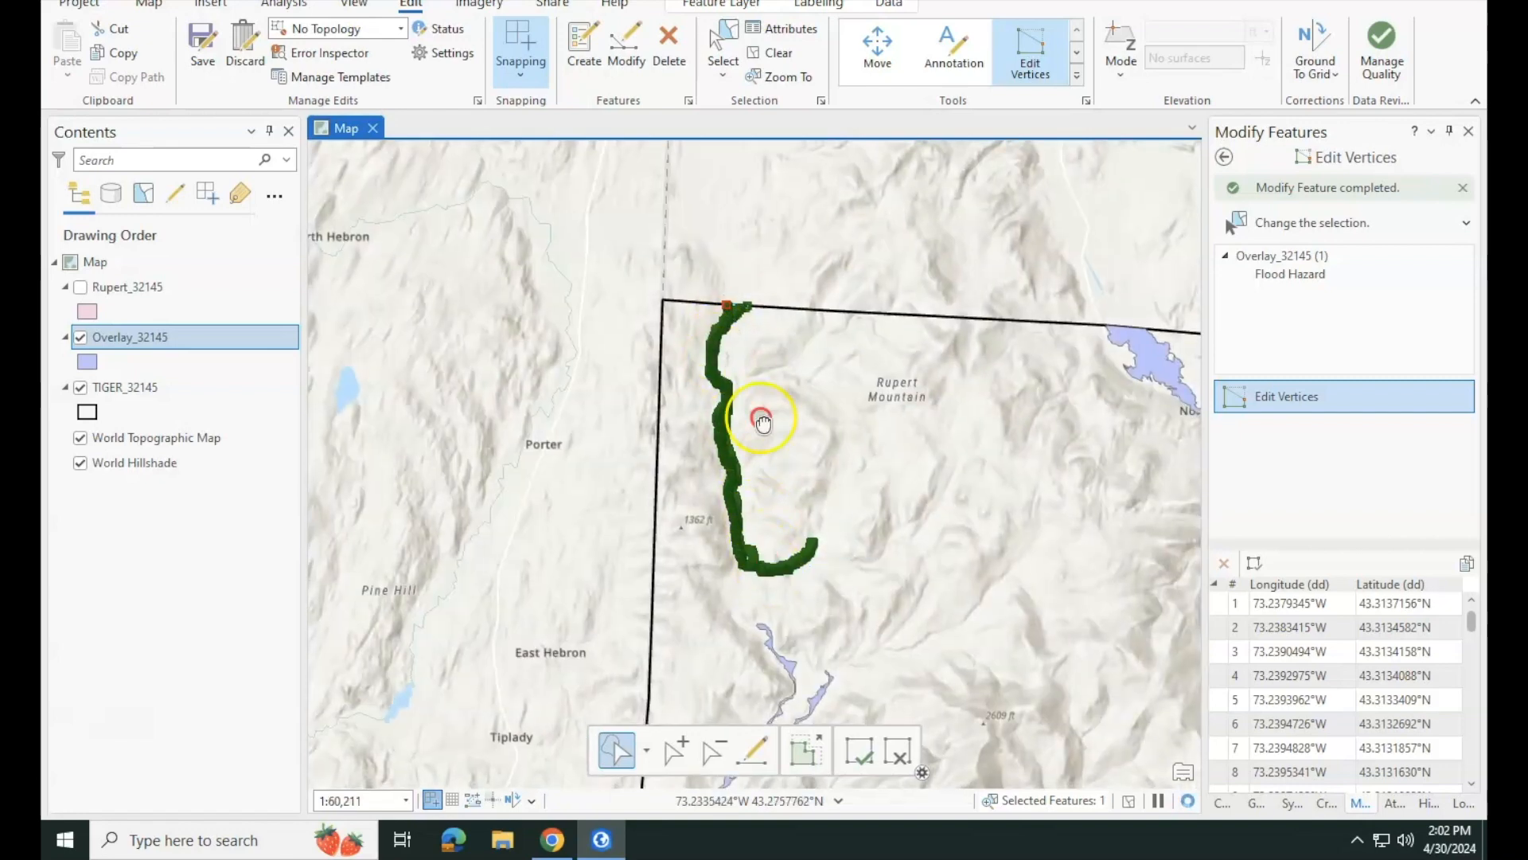
pyautogui.scroll(3, 648, 614)
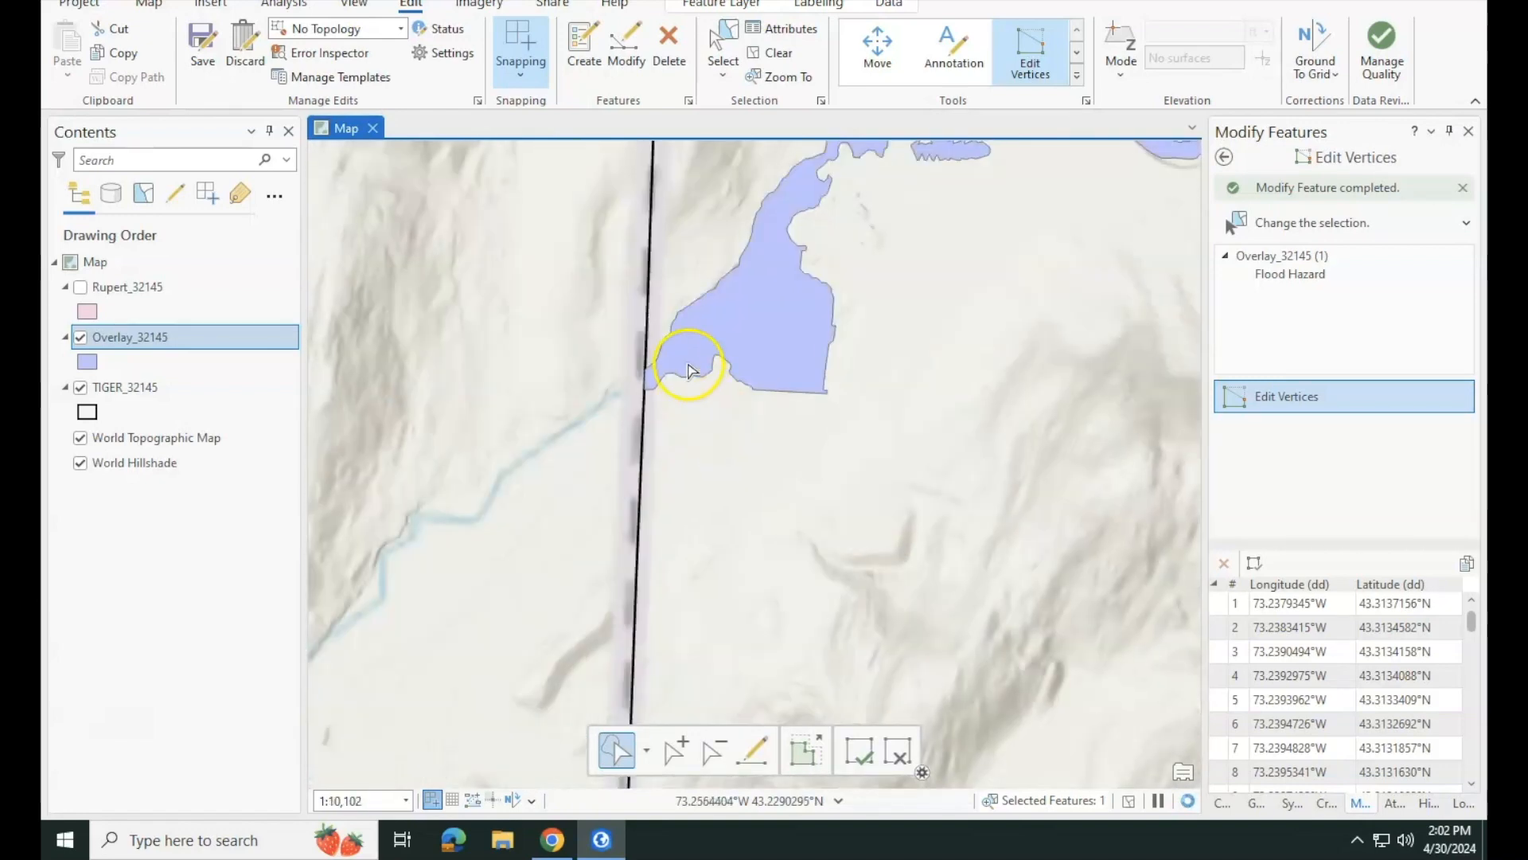
pyautogui.scroll(4, 689, 370)
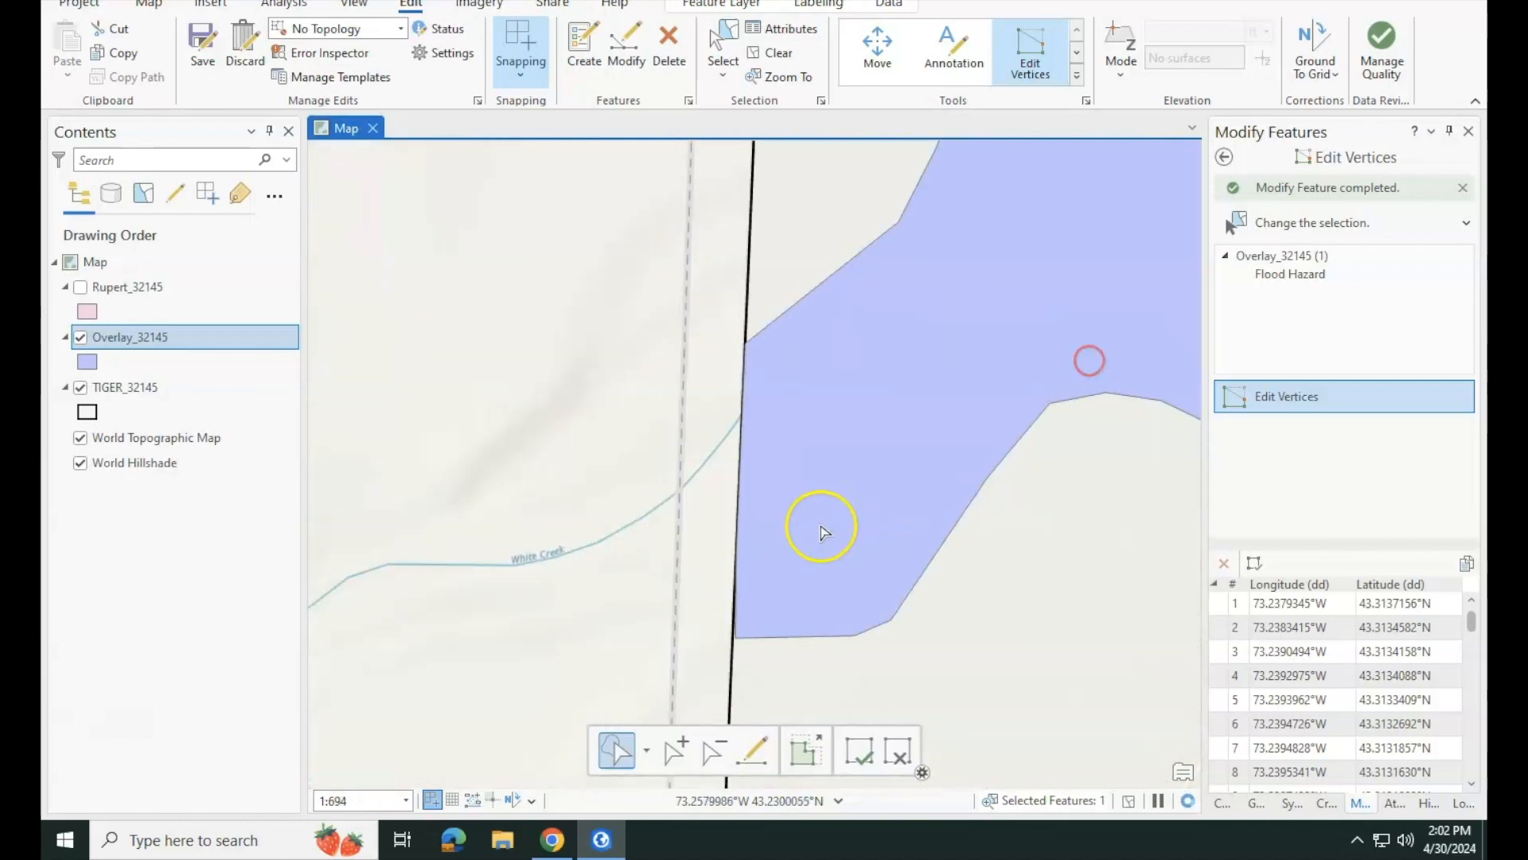
pyautogui.scroll(-6, 780, 611)
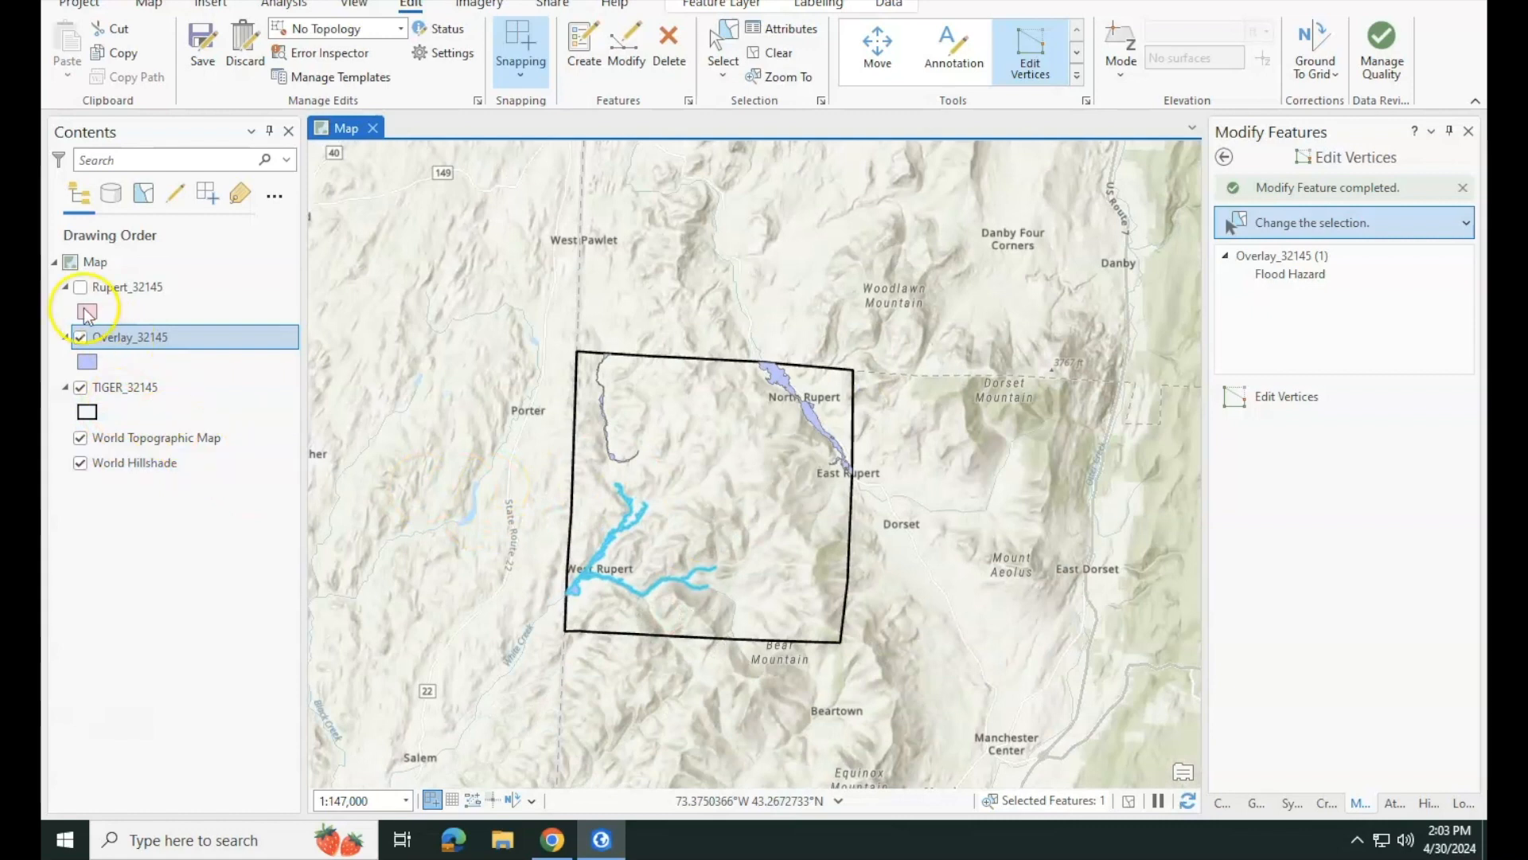
pyautogui.click(215, 57)
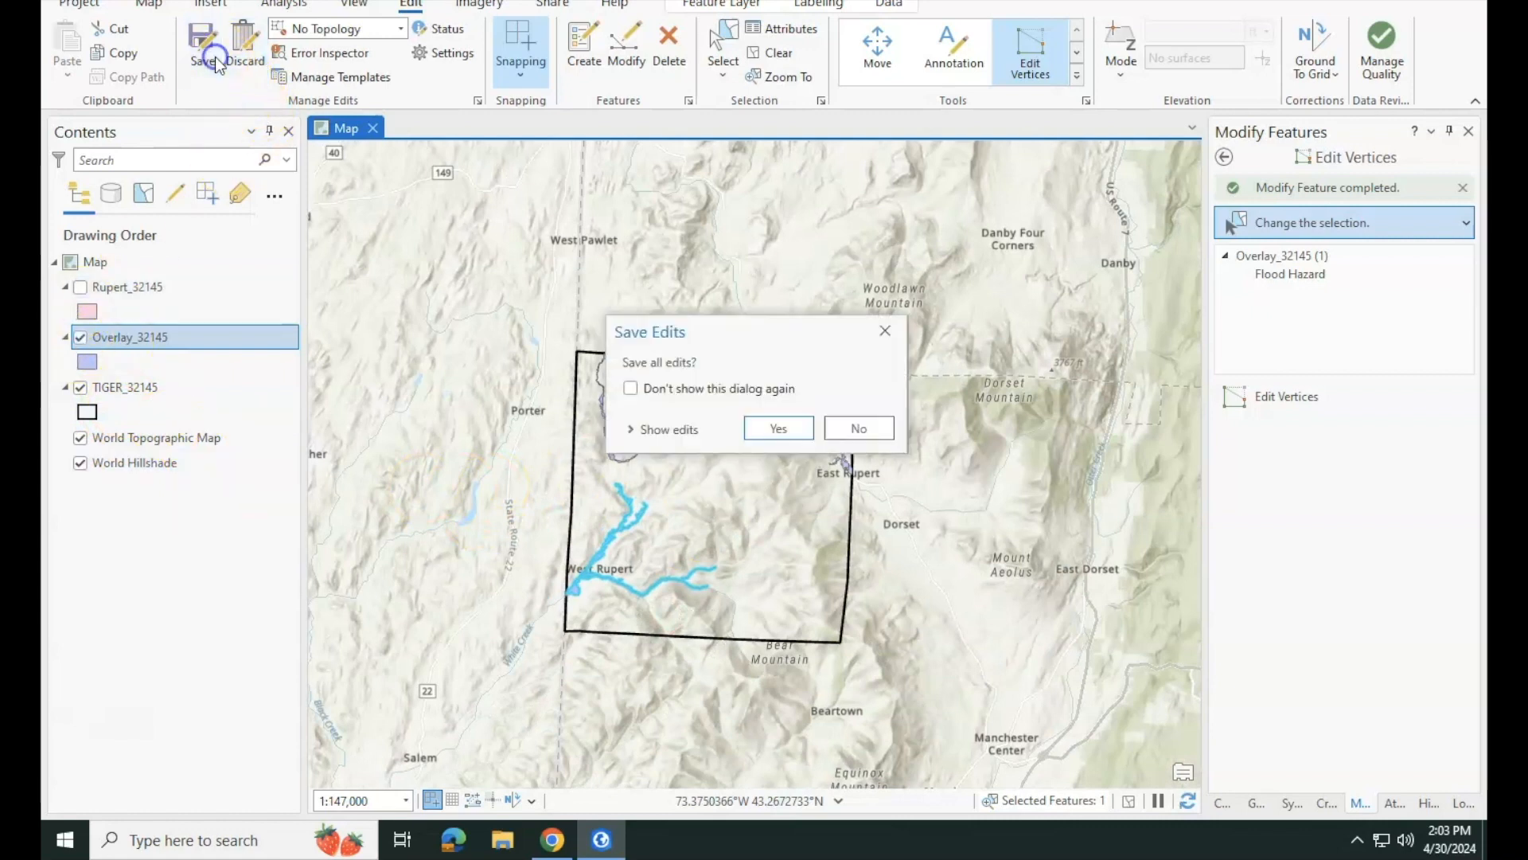
pyautogui.click(753, 427)
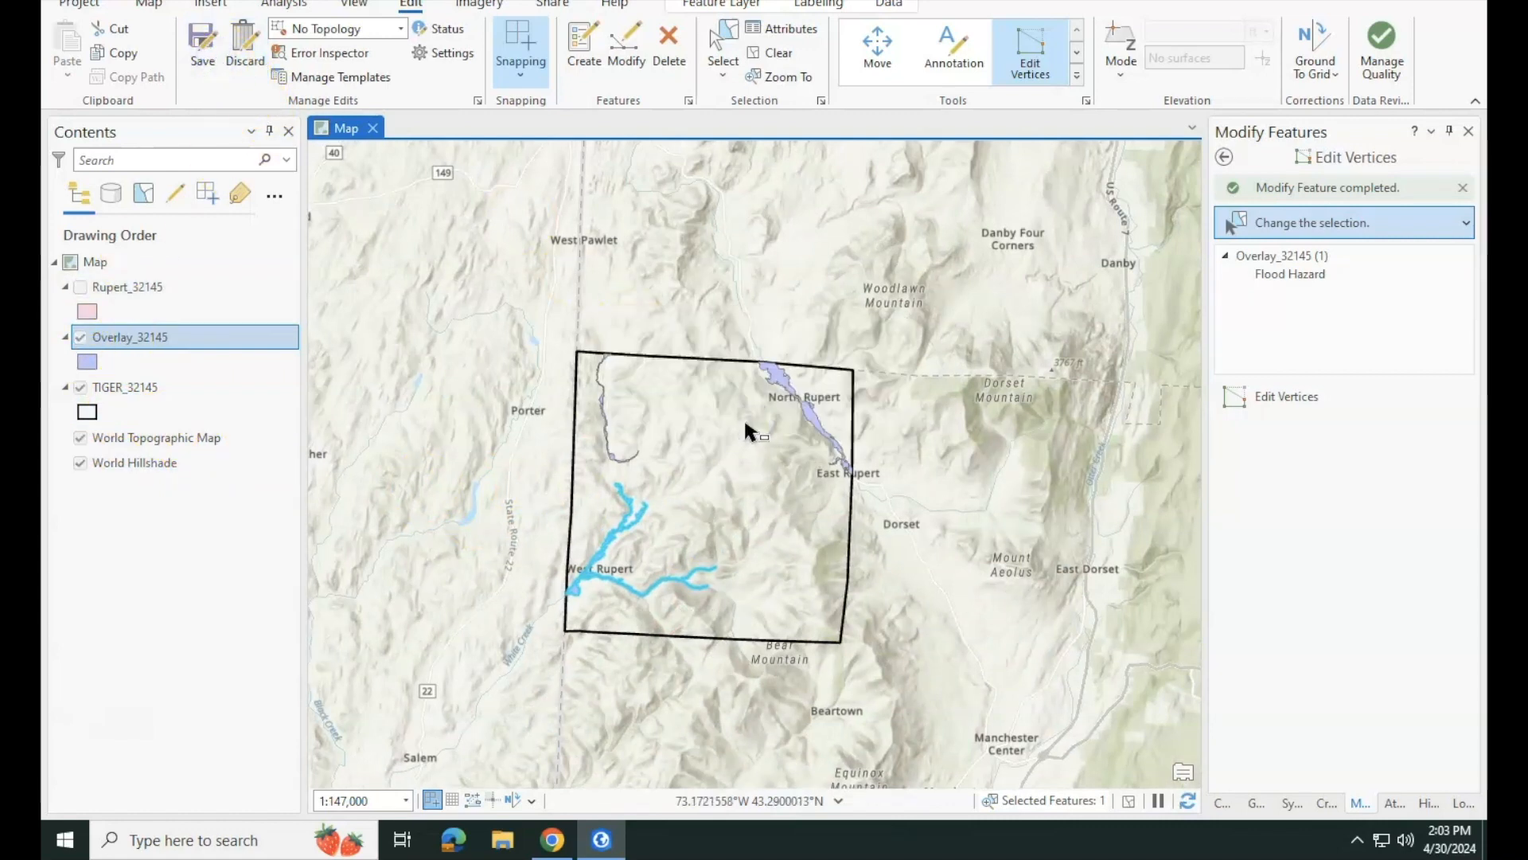
# - Make the Rupert_32145 layer visible and hide the Overlay_32145 layer
pyautogui.click(81, 288)
pyautogui.click(80, 338)
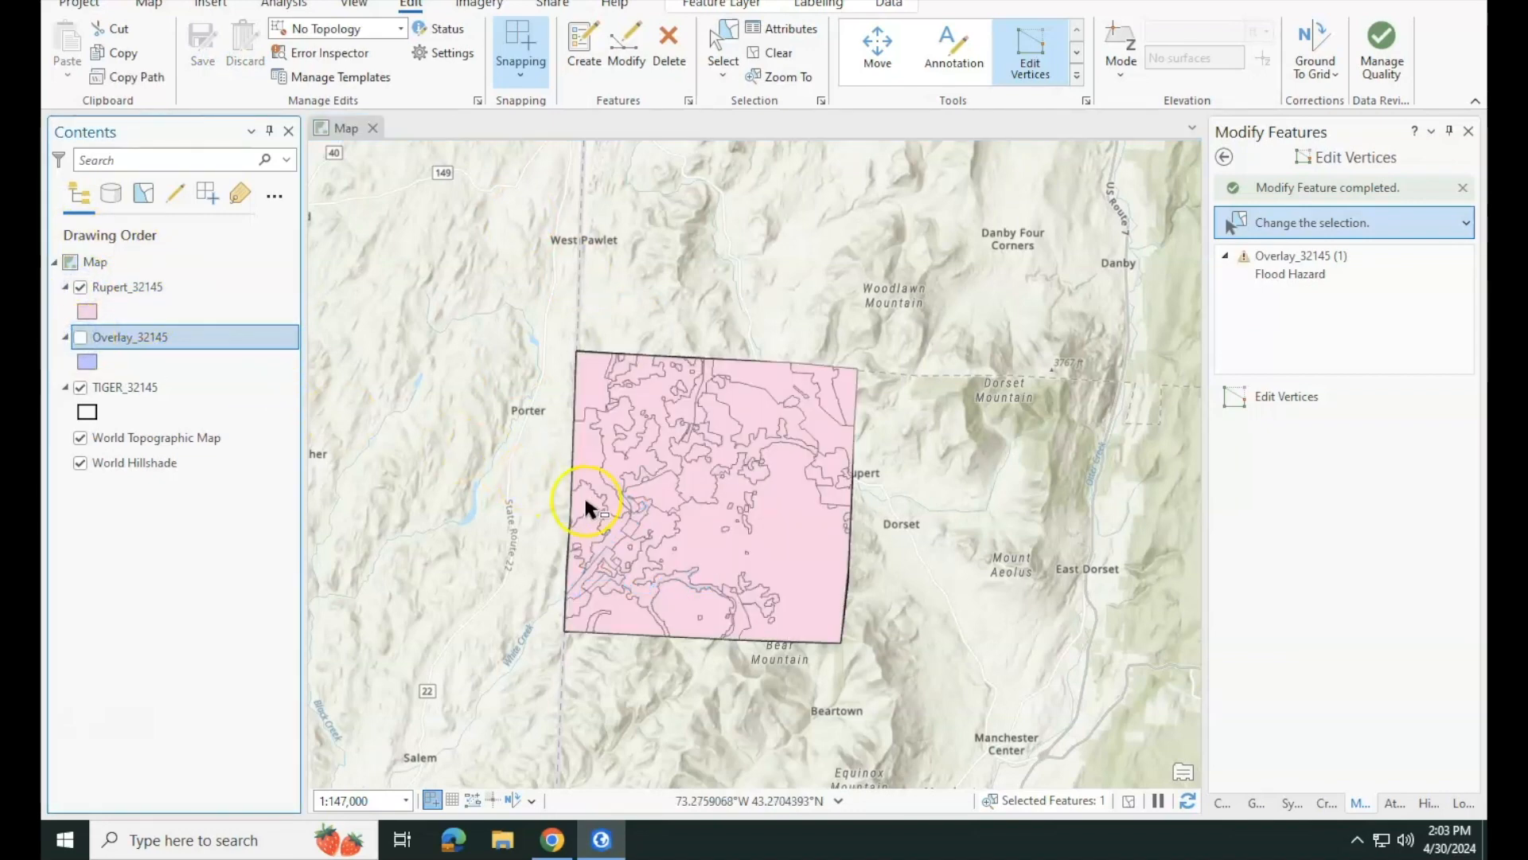
pyautogui.scroll(3, 664, 536)
pyautogui.scroll(-1, 664, 537)
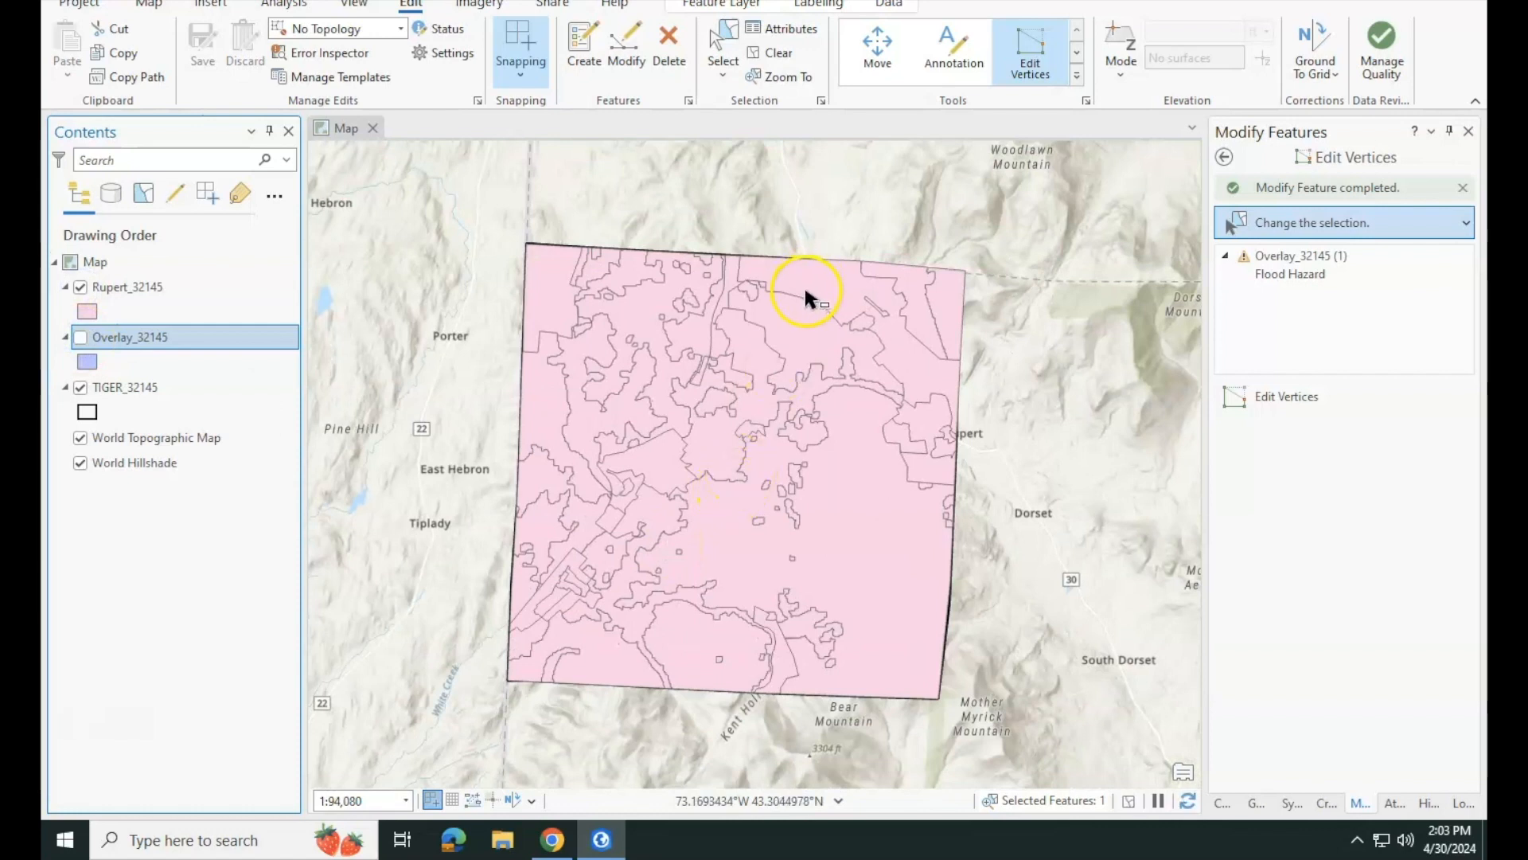
# - Select the TIGER_32145 town boundary for vertex editing and examine its vertices around the town's outline
pyautogui.click(1301, 223)
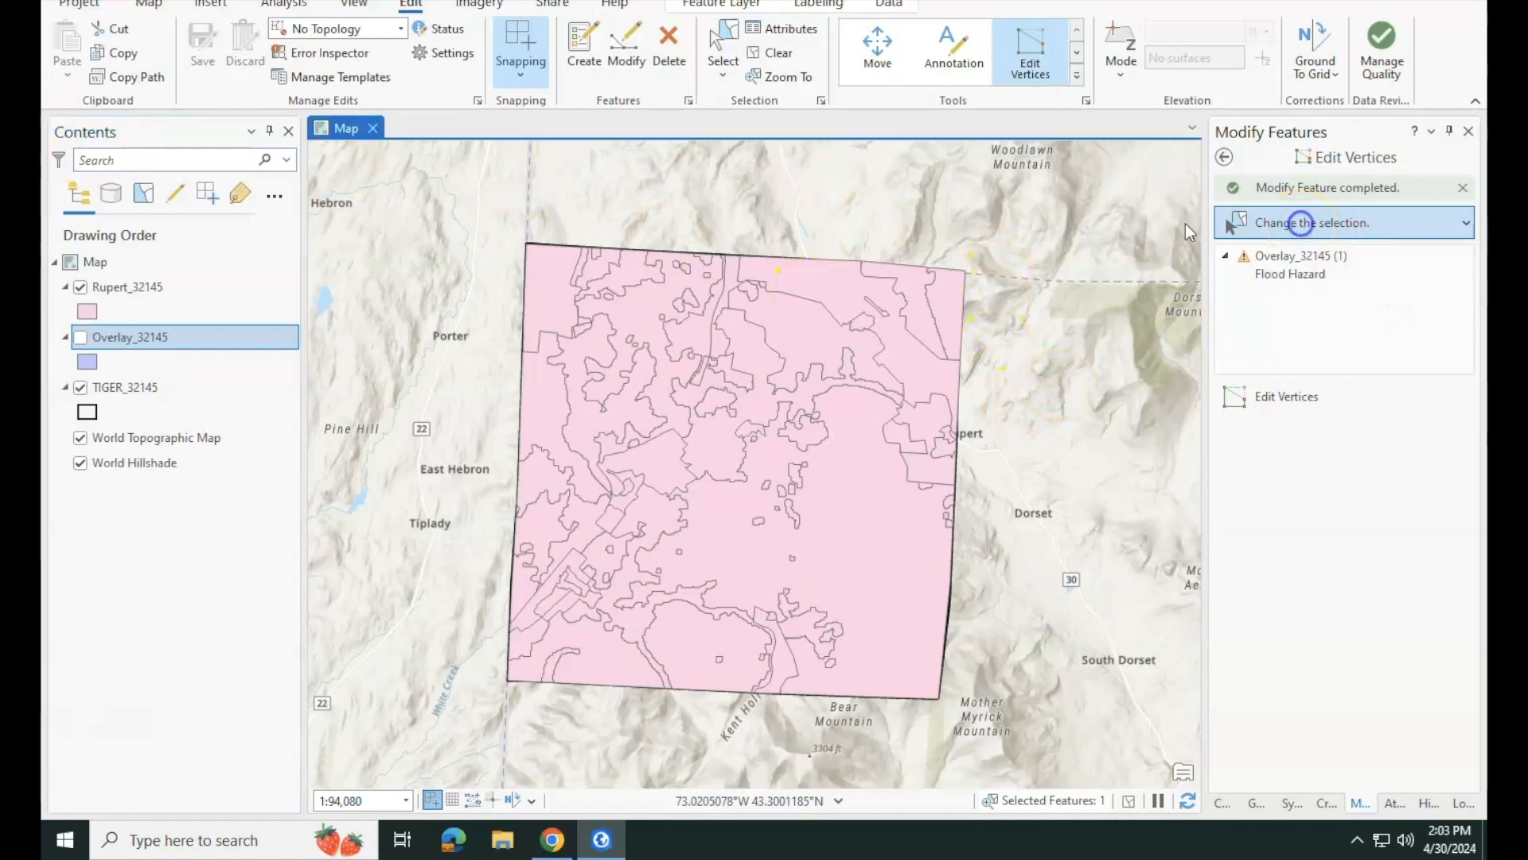
pyautogui.click(876, 269)
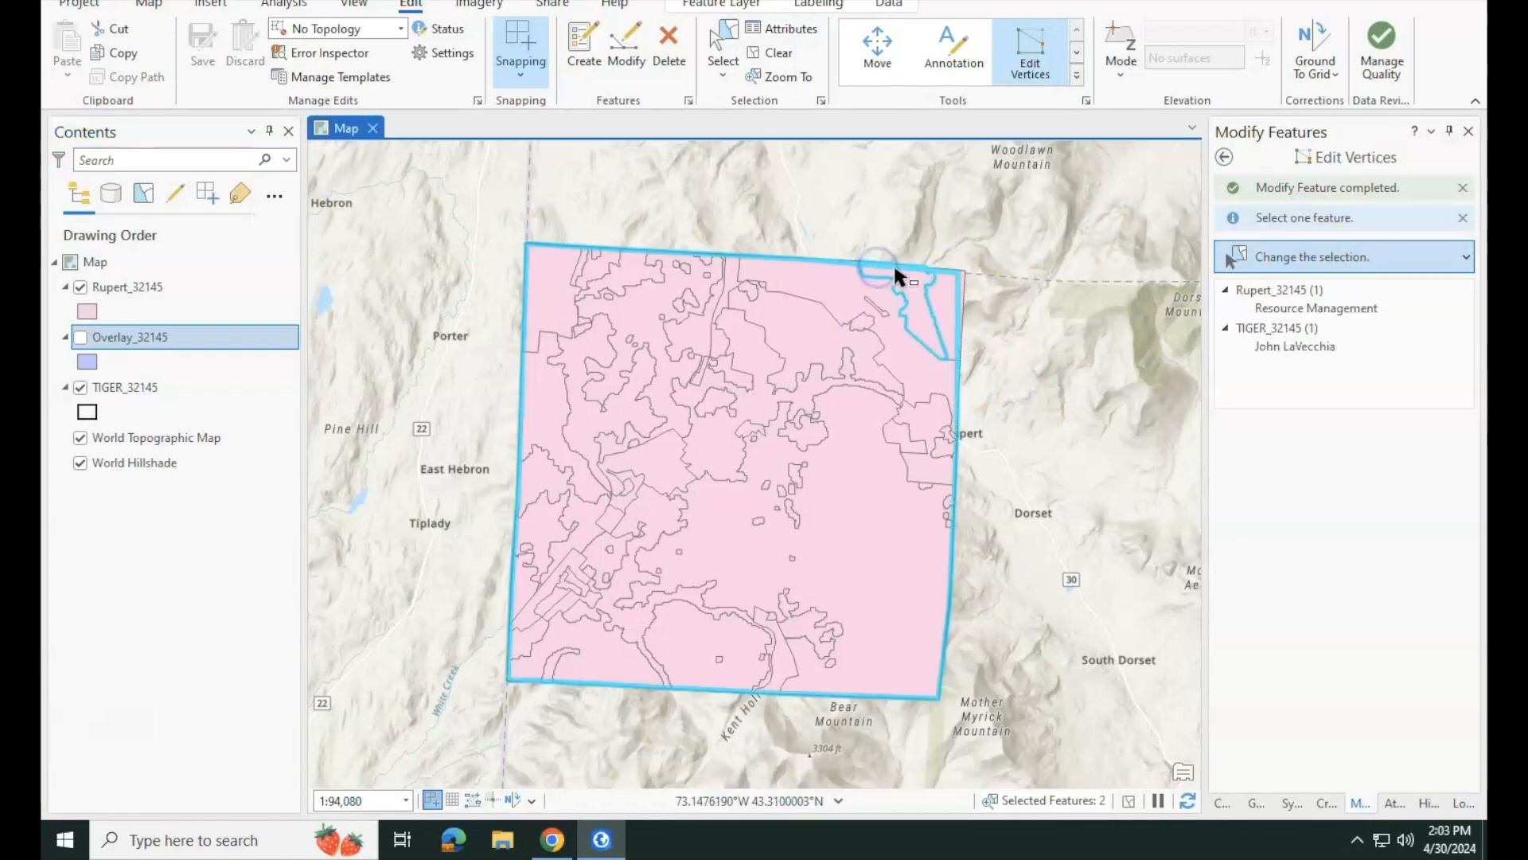
pyautogui.click(1291, 351)
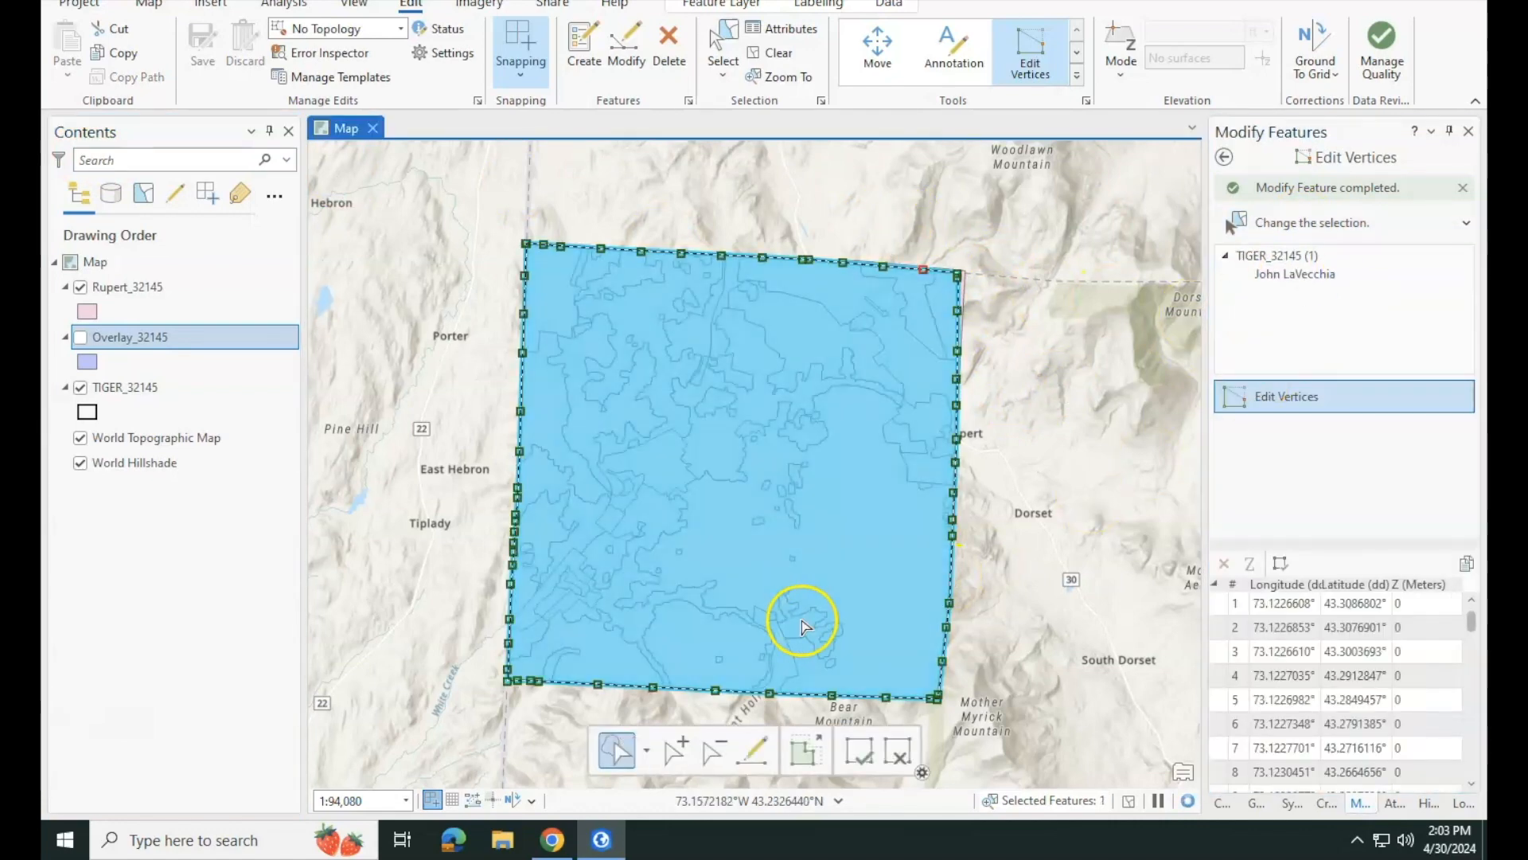
pyautogui.scroll(1, 760, 494)
pyautogui.scroll(1, 726, 556)
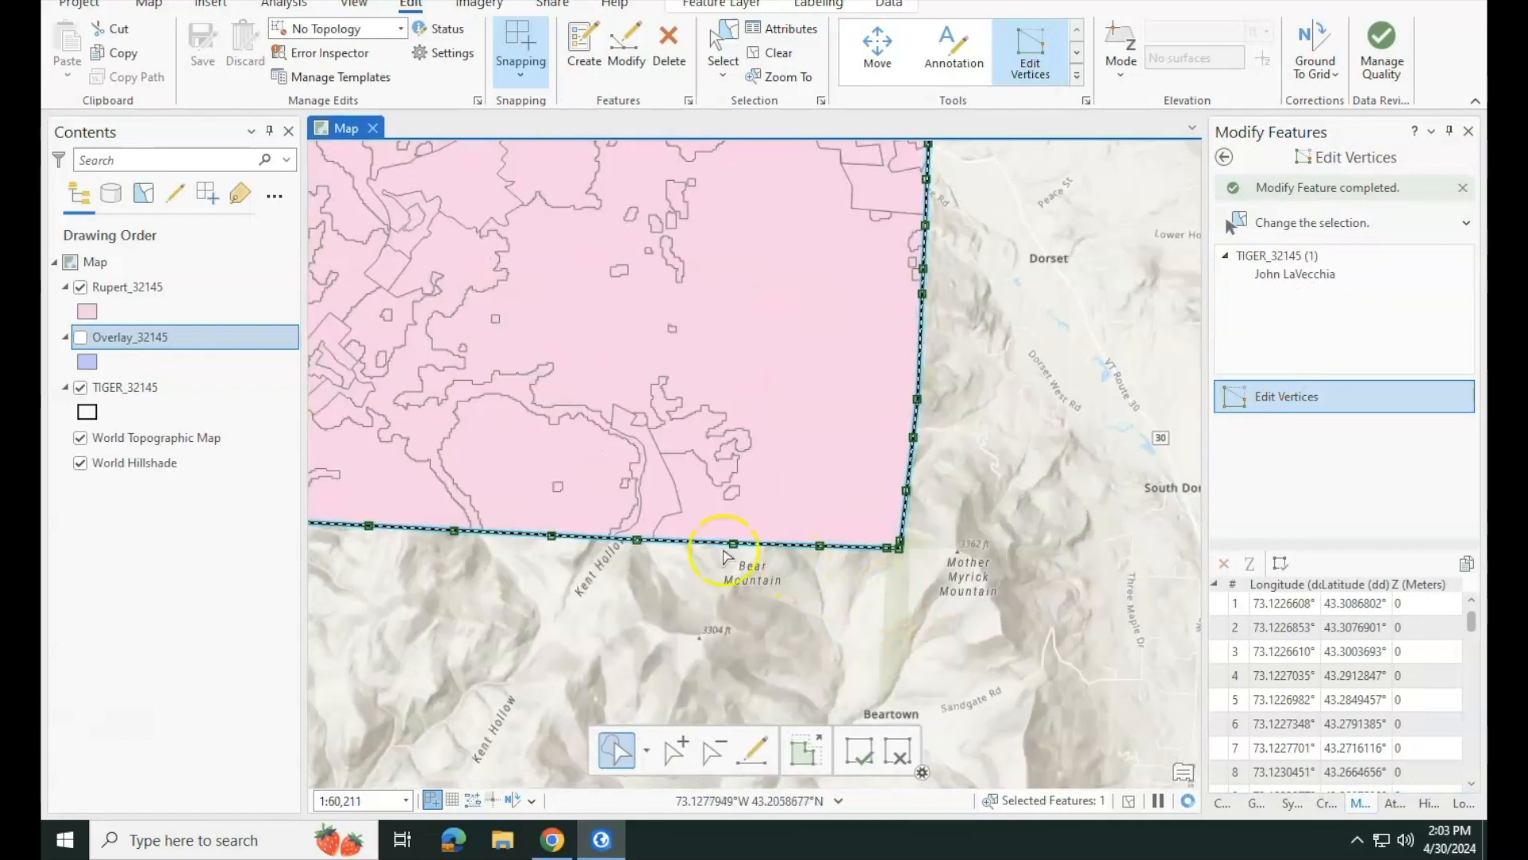
pyautogui.moveTo(660, 550); pyautogui.dragTo(809, 549)
pyautogui.scroll(-6, 809, 549)
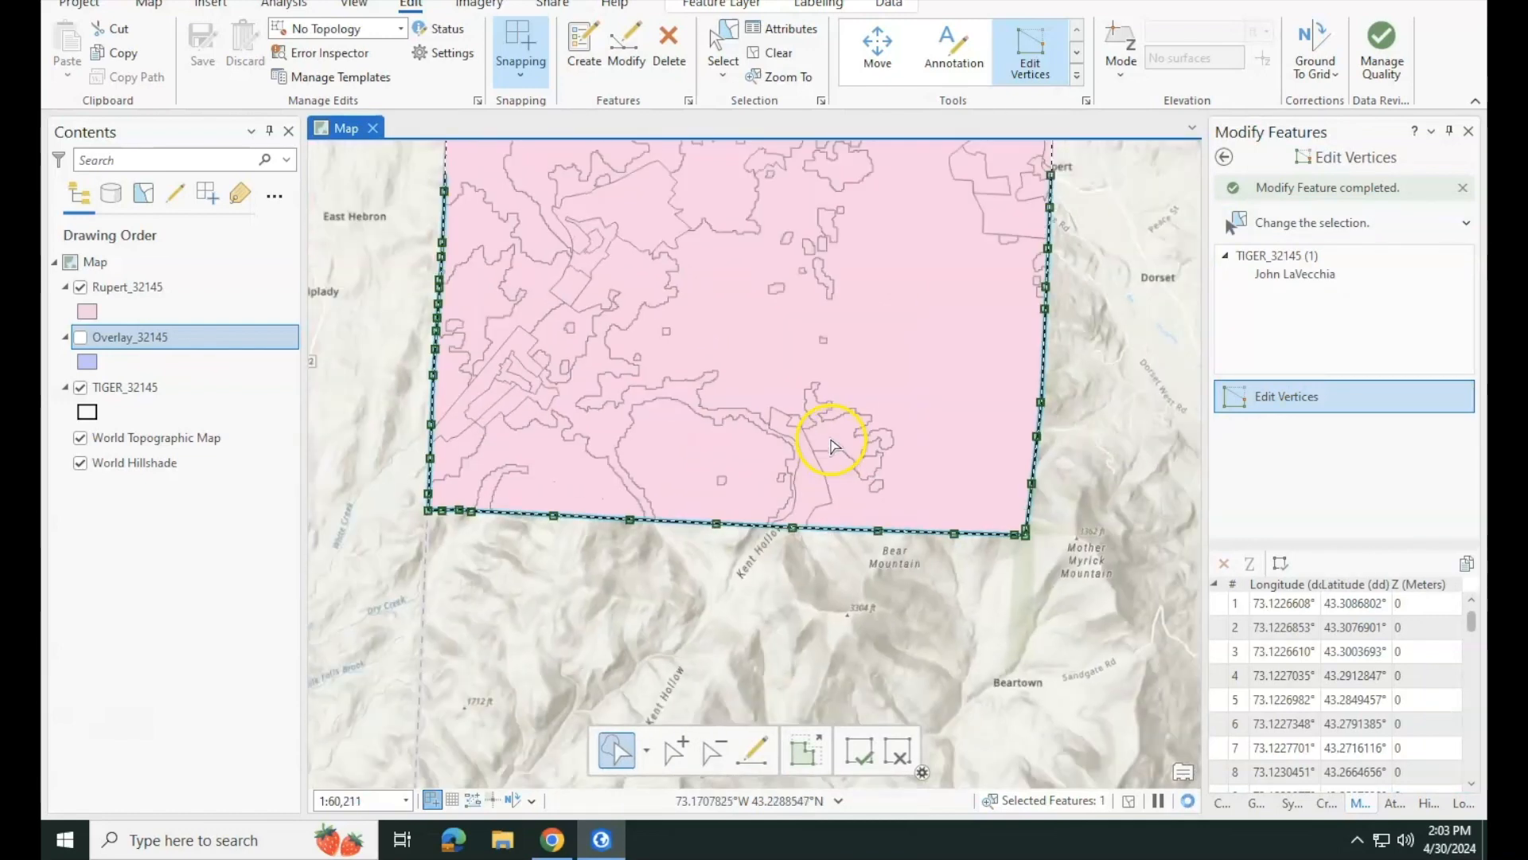
pyautogui.scroll(4, 828, 499)
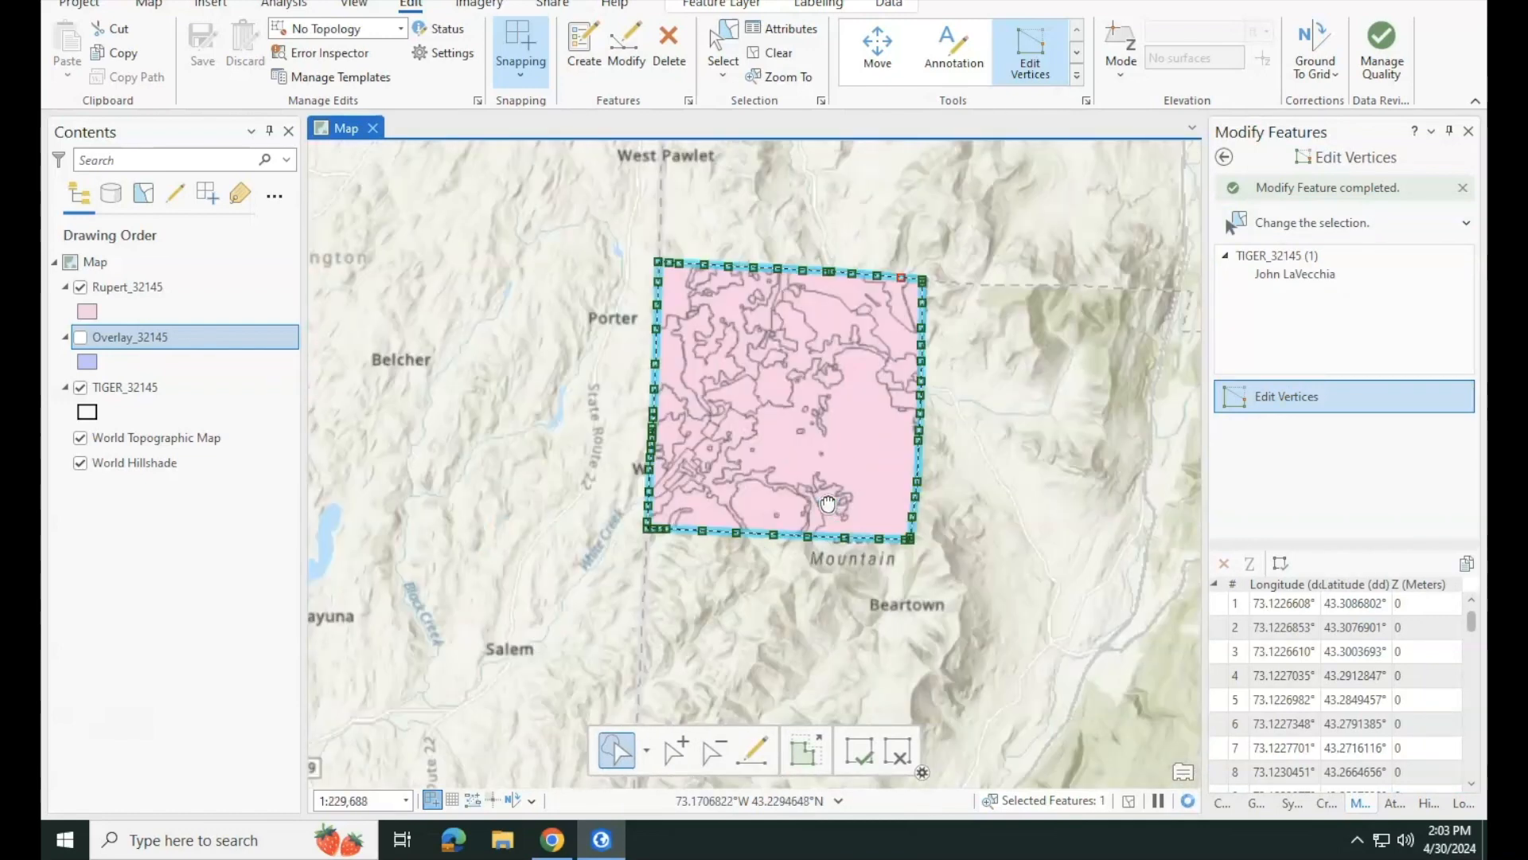
pyautogui.click(635, 237)
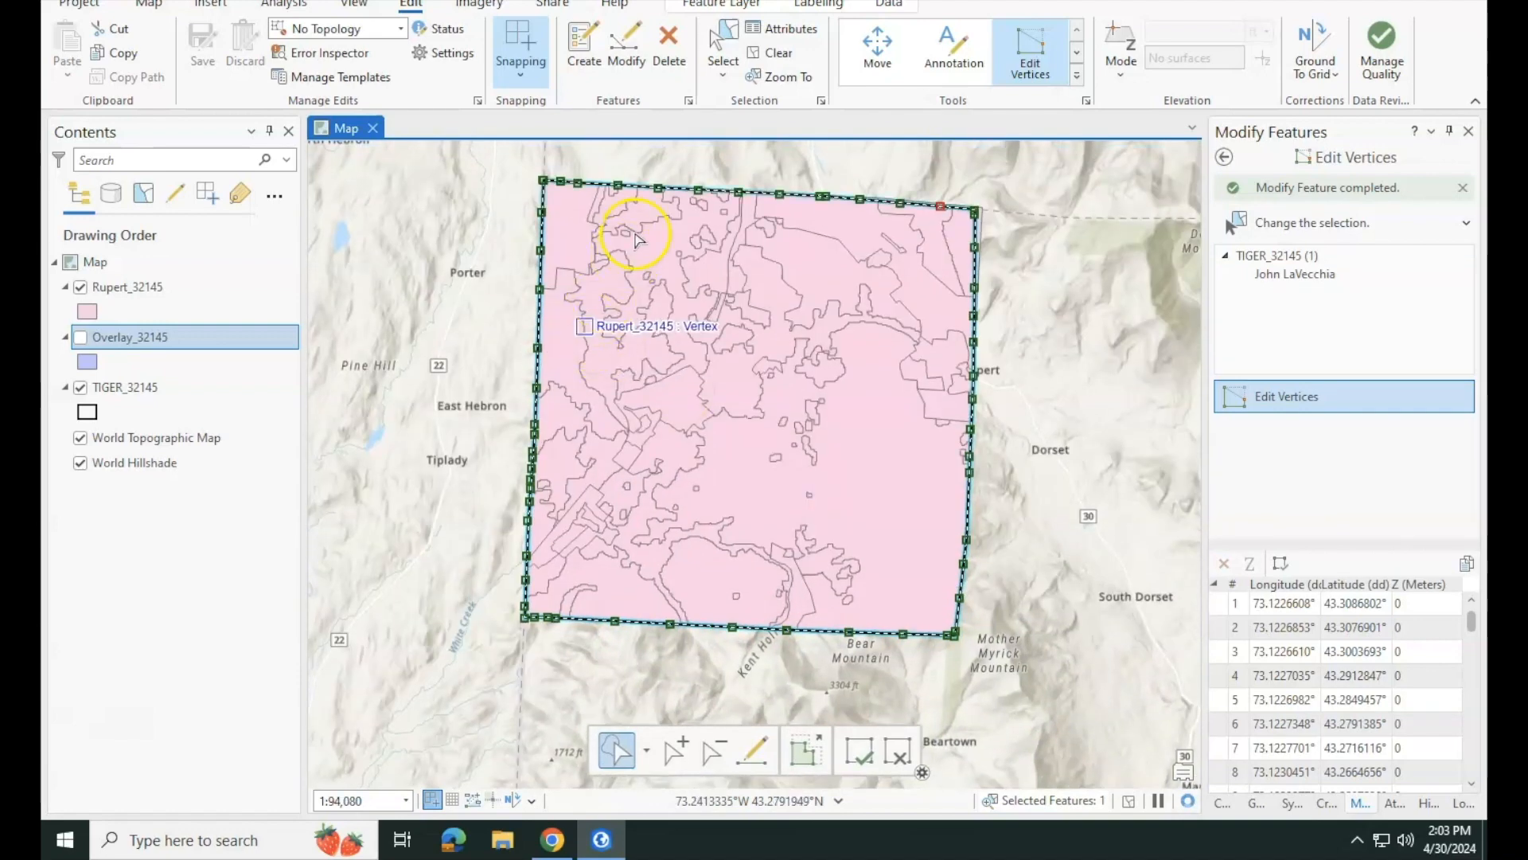
pyautogui.scroll(4, 635, 237)
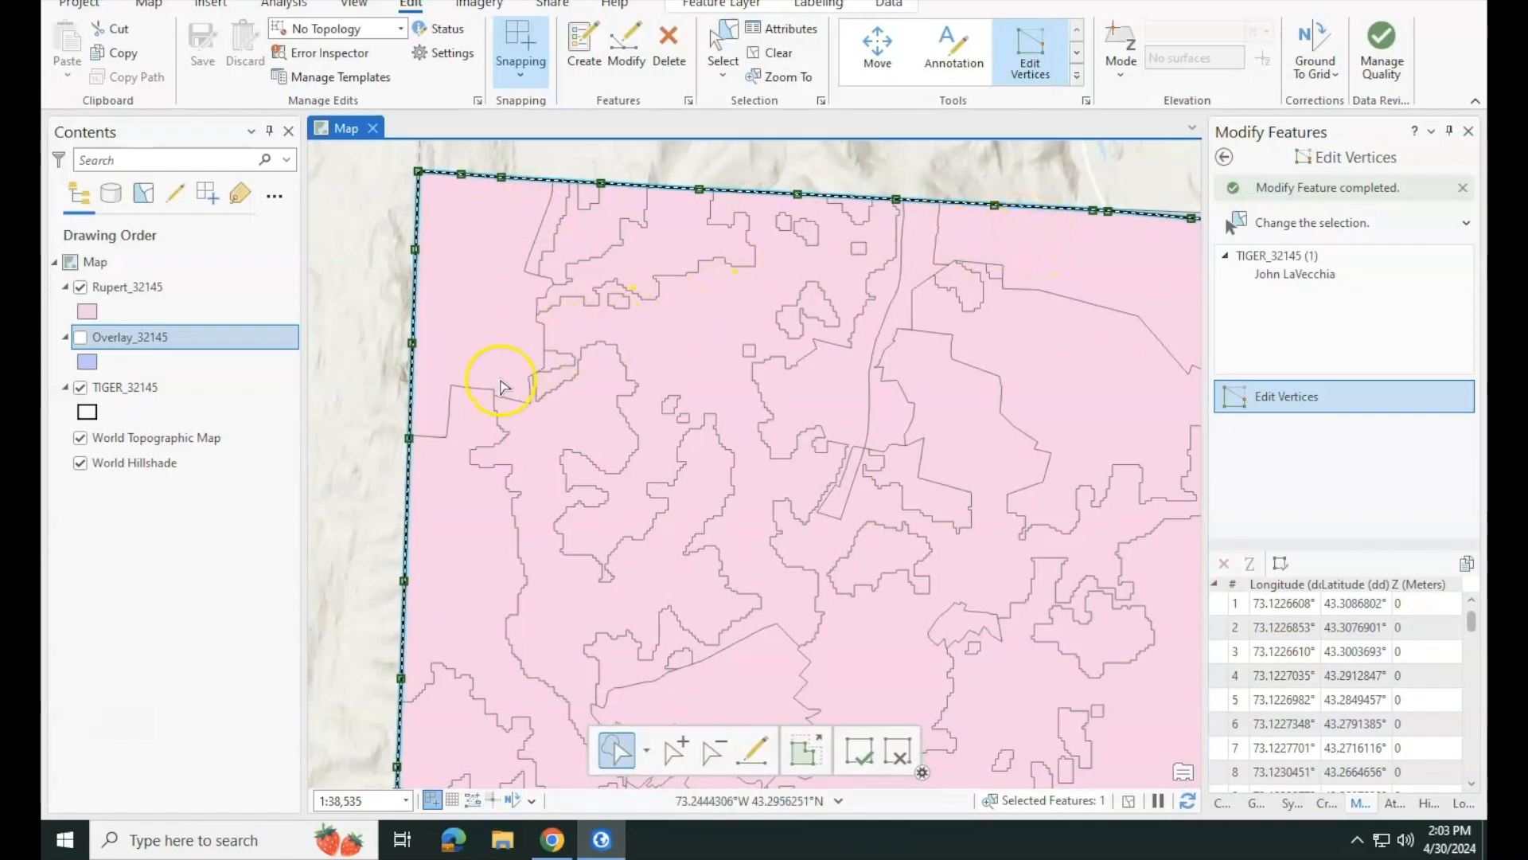
pyautogui.moveTo(501, 387); pyautogui.dragTo(636, 456)
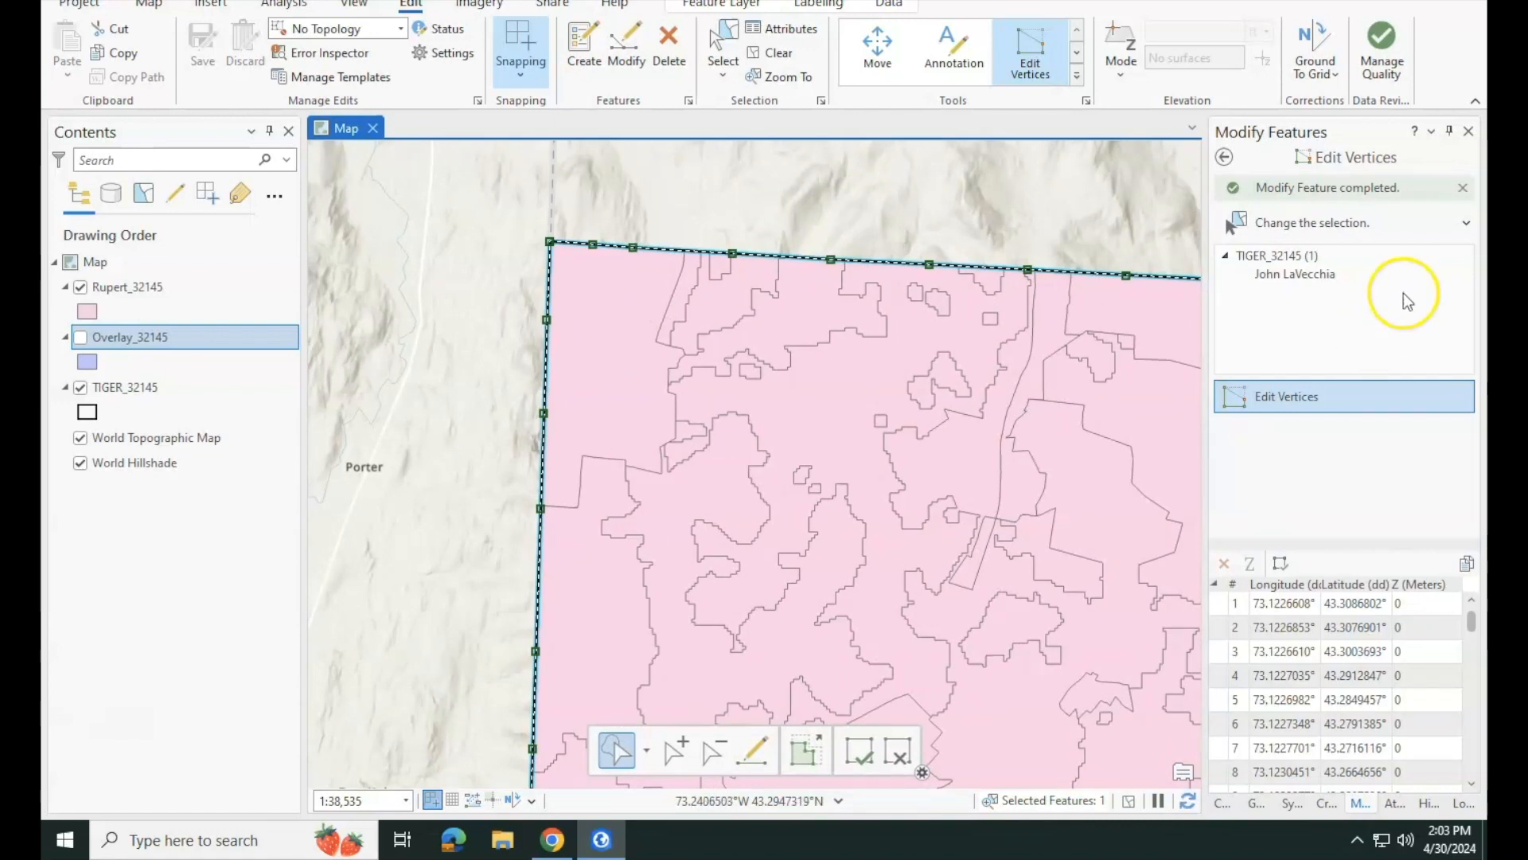
# - Select the northwestern Rural polygon in Rupert_32145, add a vertex where its southern edge crosses the TIGER_32145 boundary, and delete its outer southwest corner vertex
pyautogui.click(1353, 222)
pyautogui.click(618, 412)
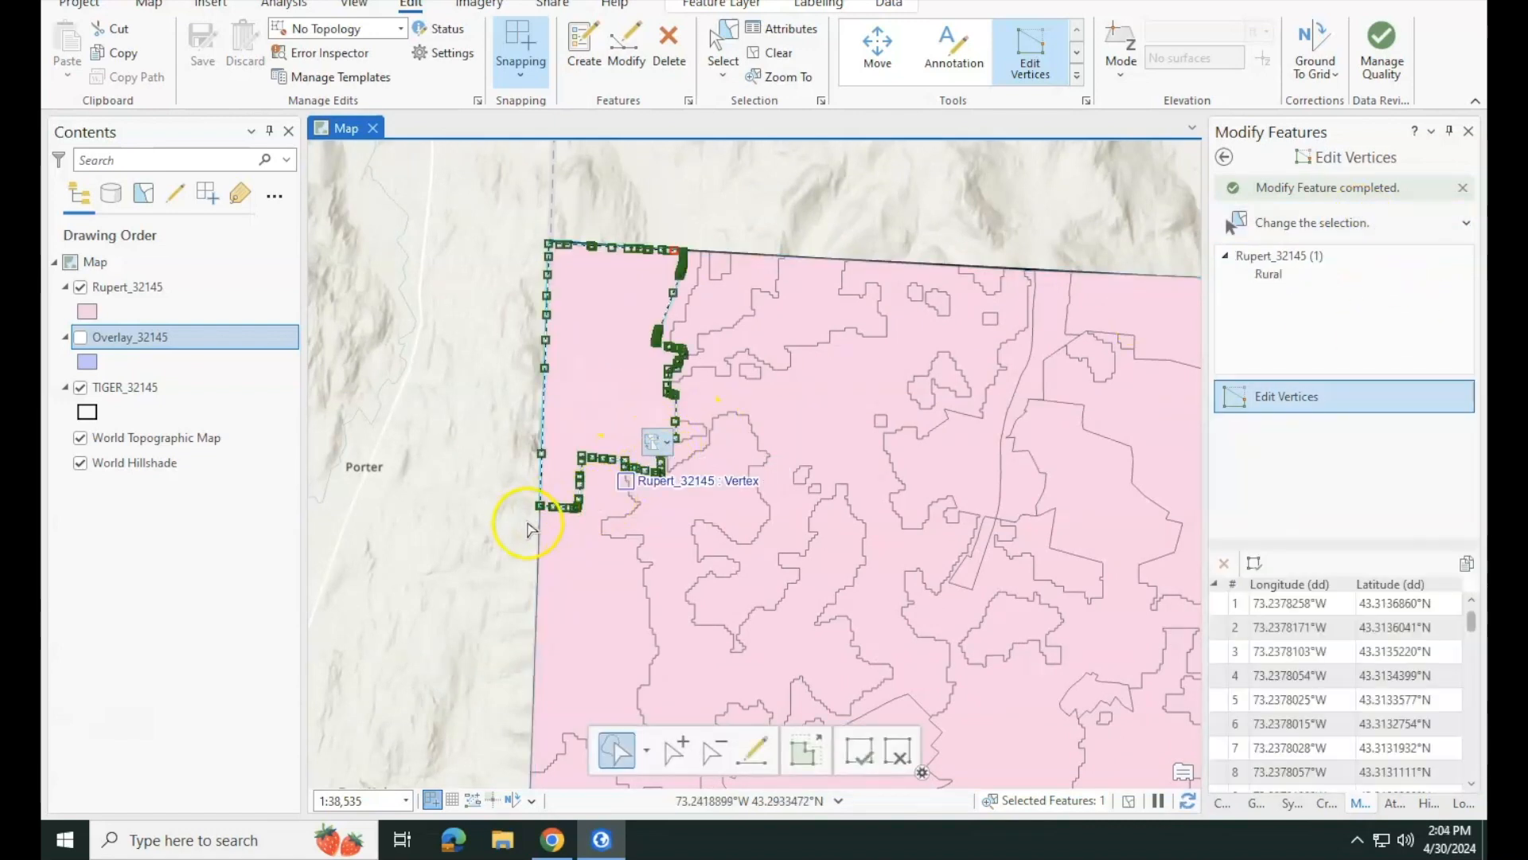
pyautogui.scroll(6, 529, 528)
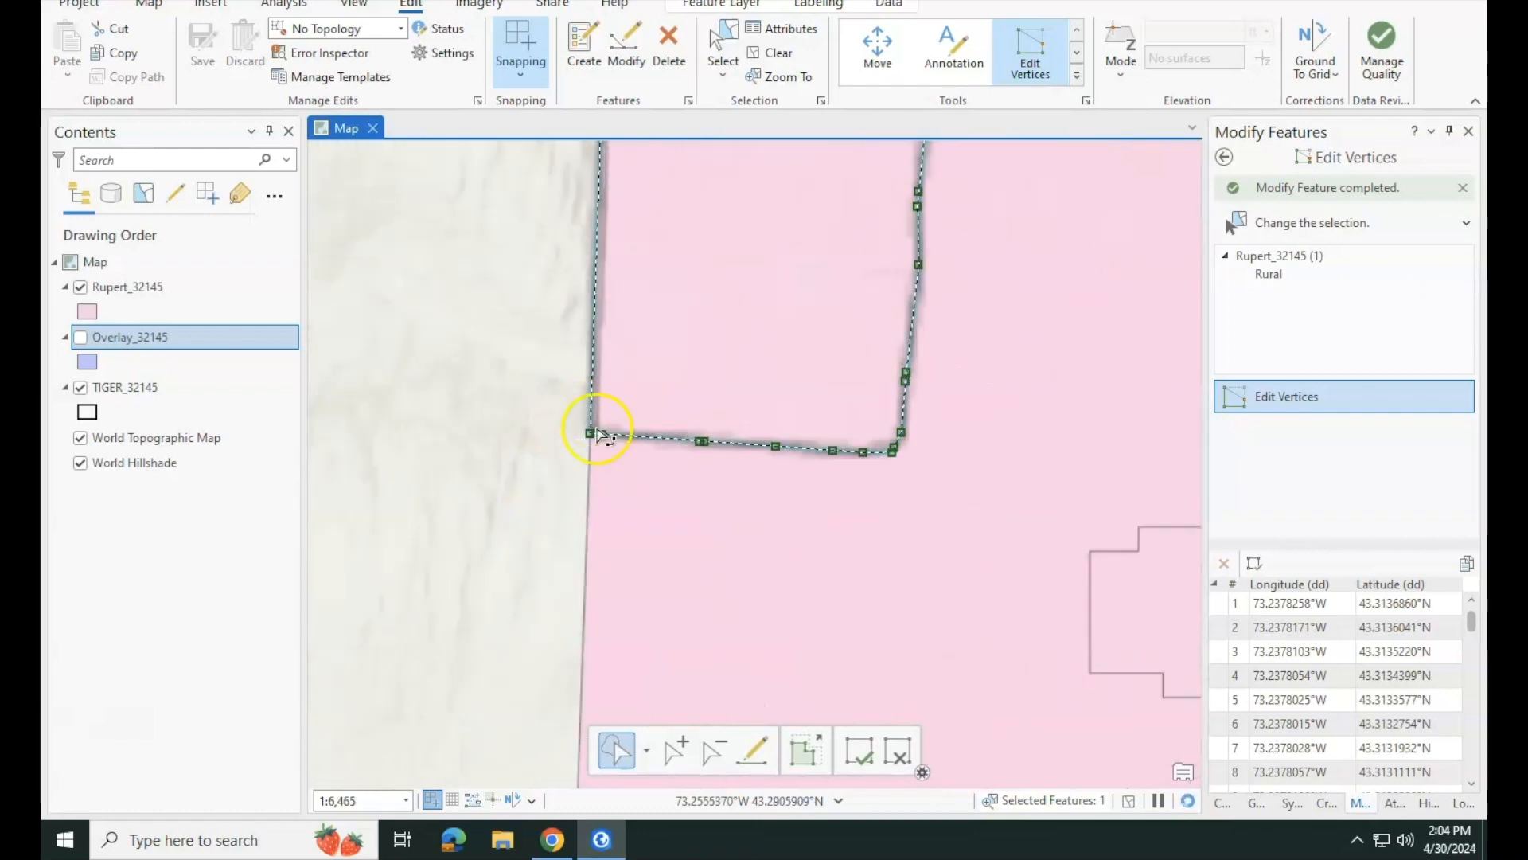
pyautogui.scroll(5, 605, 436)
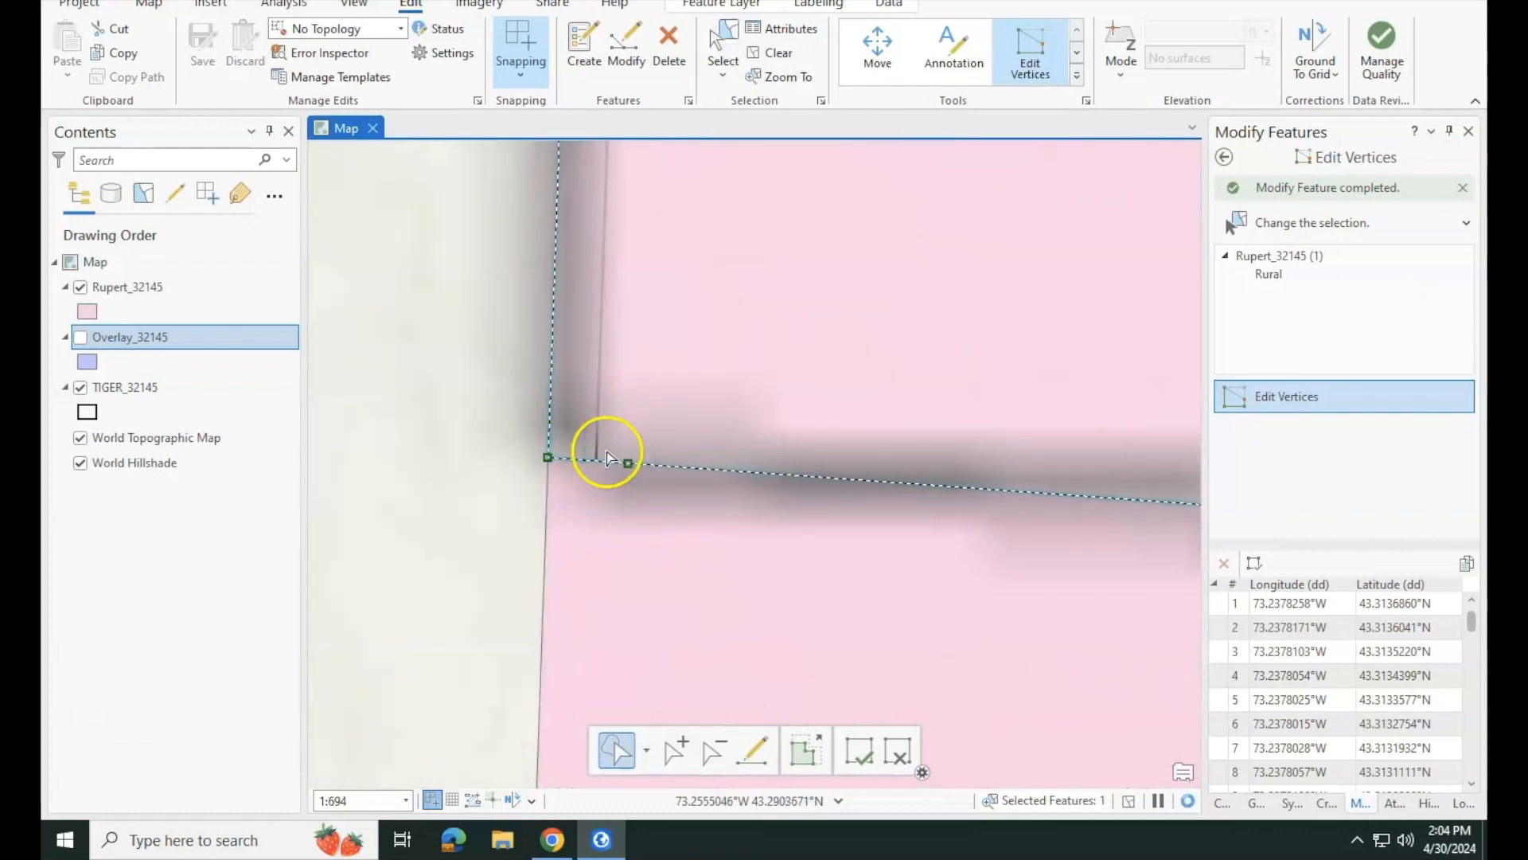
pyautogui.scroll(3, 607, 458)
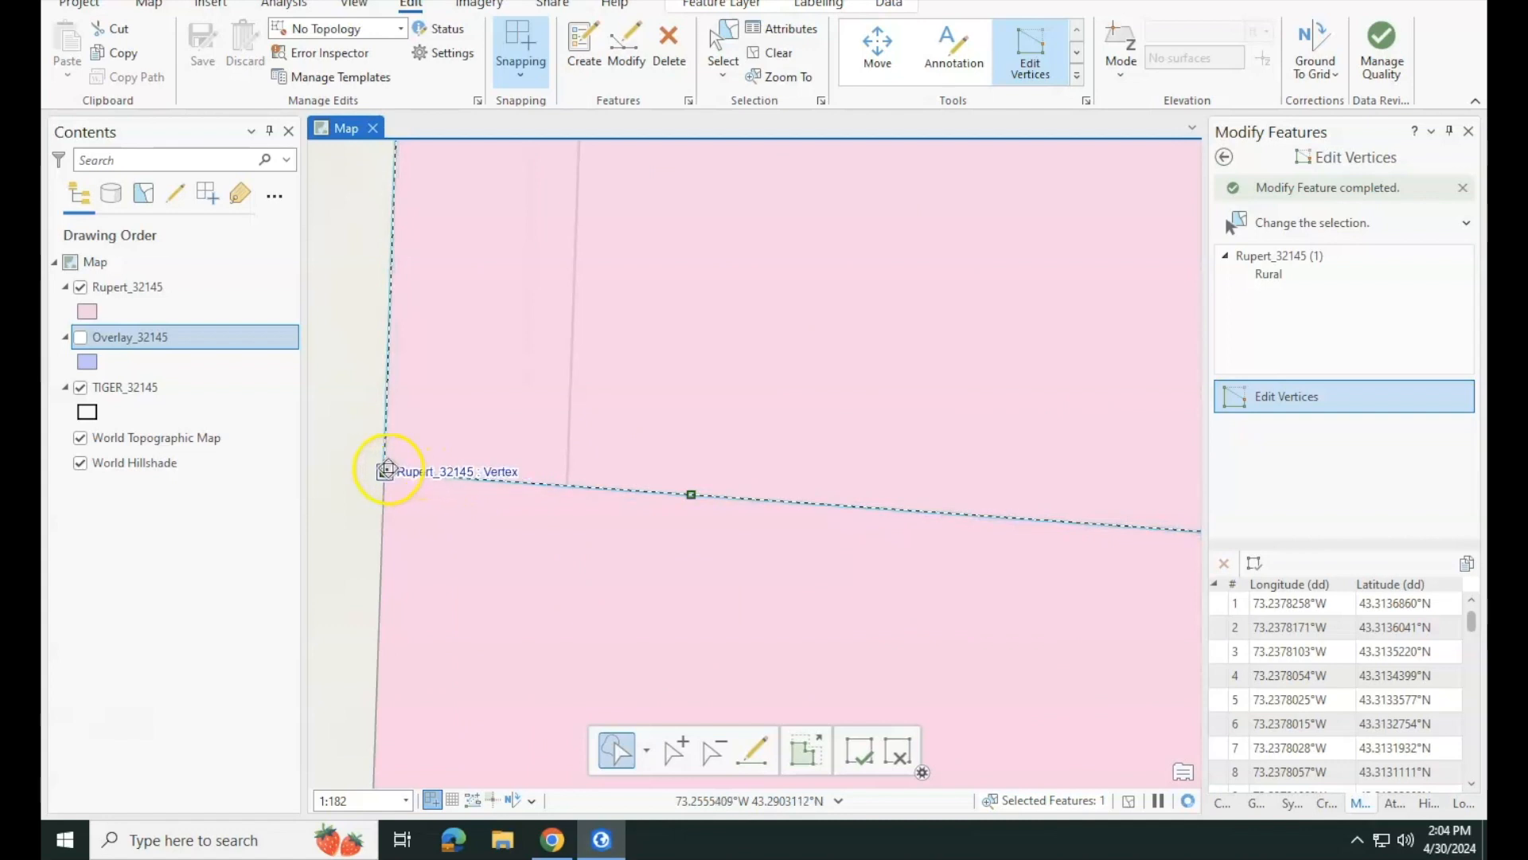
pyautogui.moveTo(388, 469); pyautogui.dragTo(573, 500)
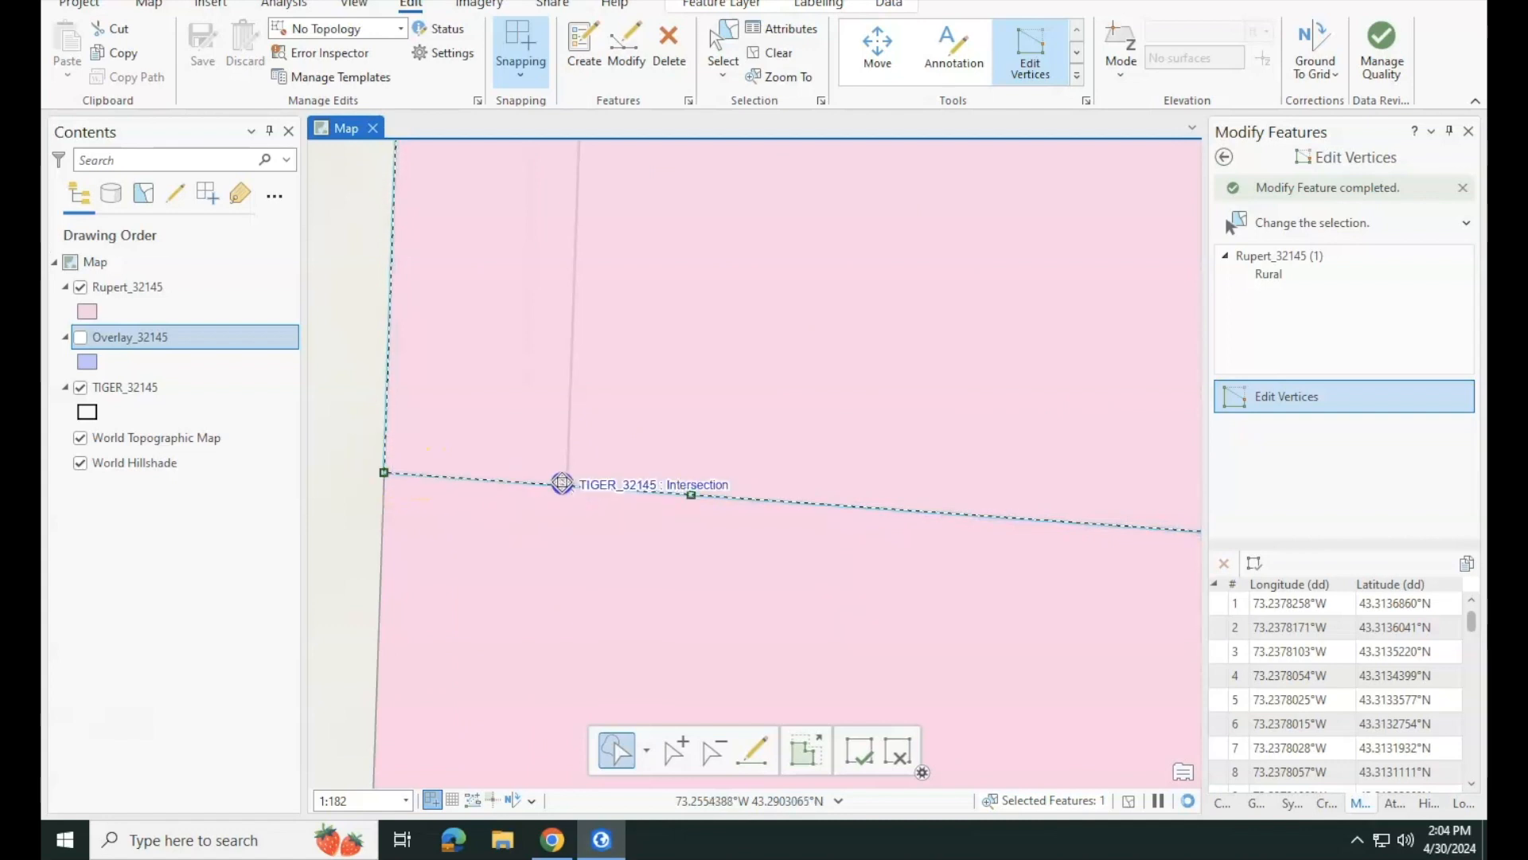
pyautogui.rightClick(385, 471)
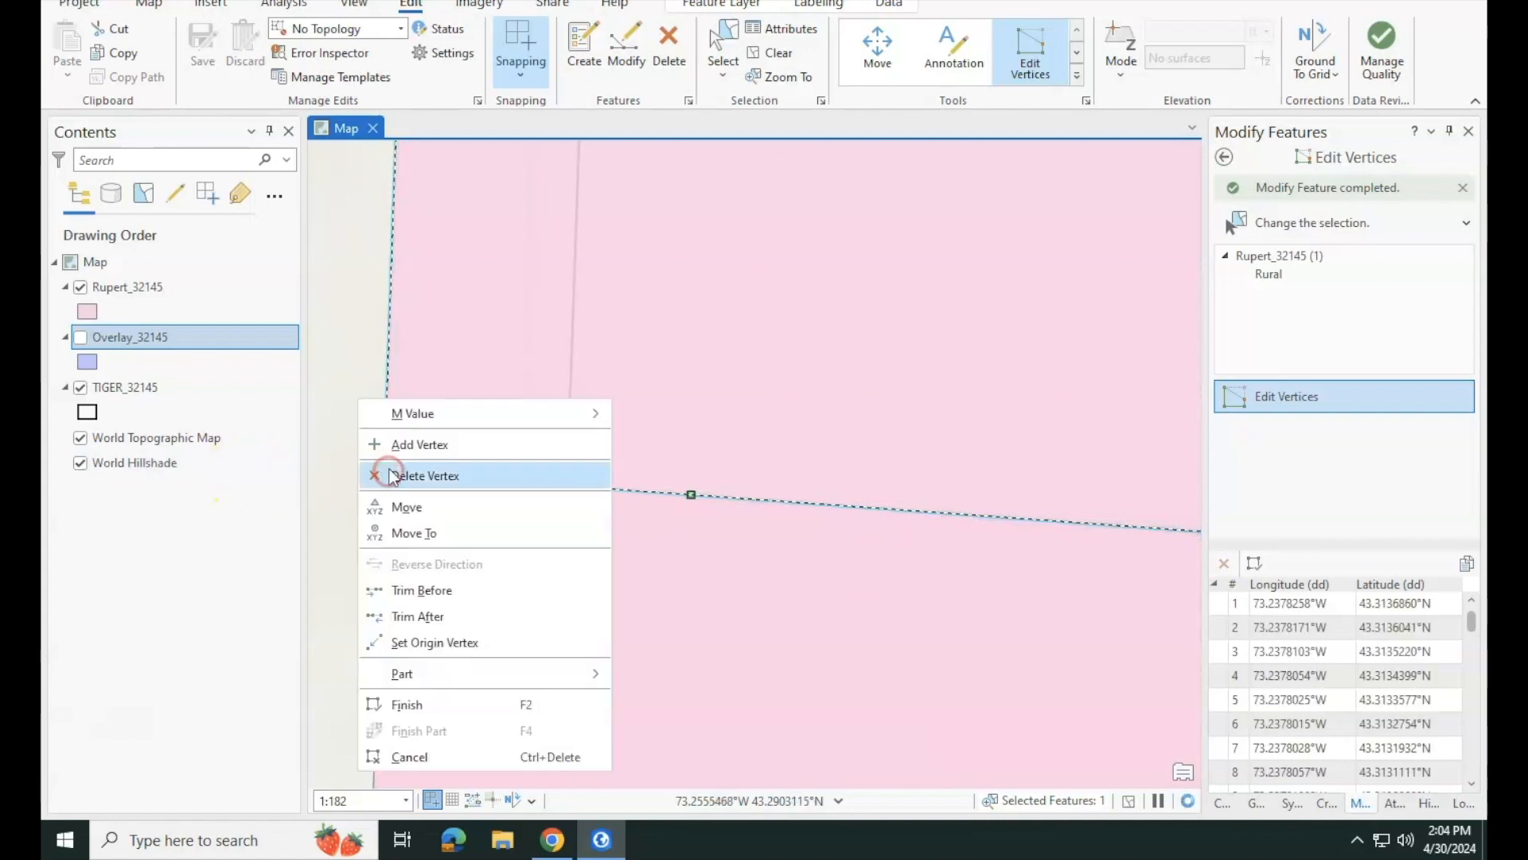
pyautogui.click(390, 475)
# - Move the Rural polygon's northwest corner vertex onto the northwest corner of the TIGER_32145 boundary
pyautogui.scroll(-2, 458, 360)
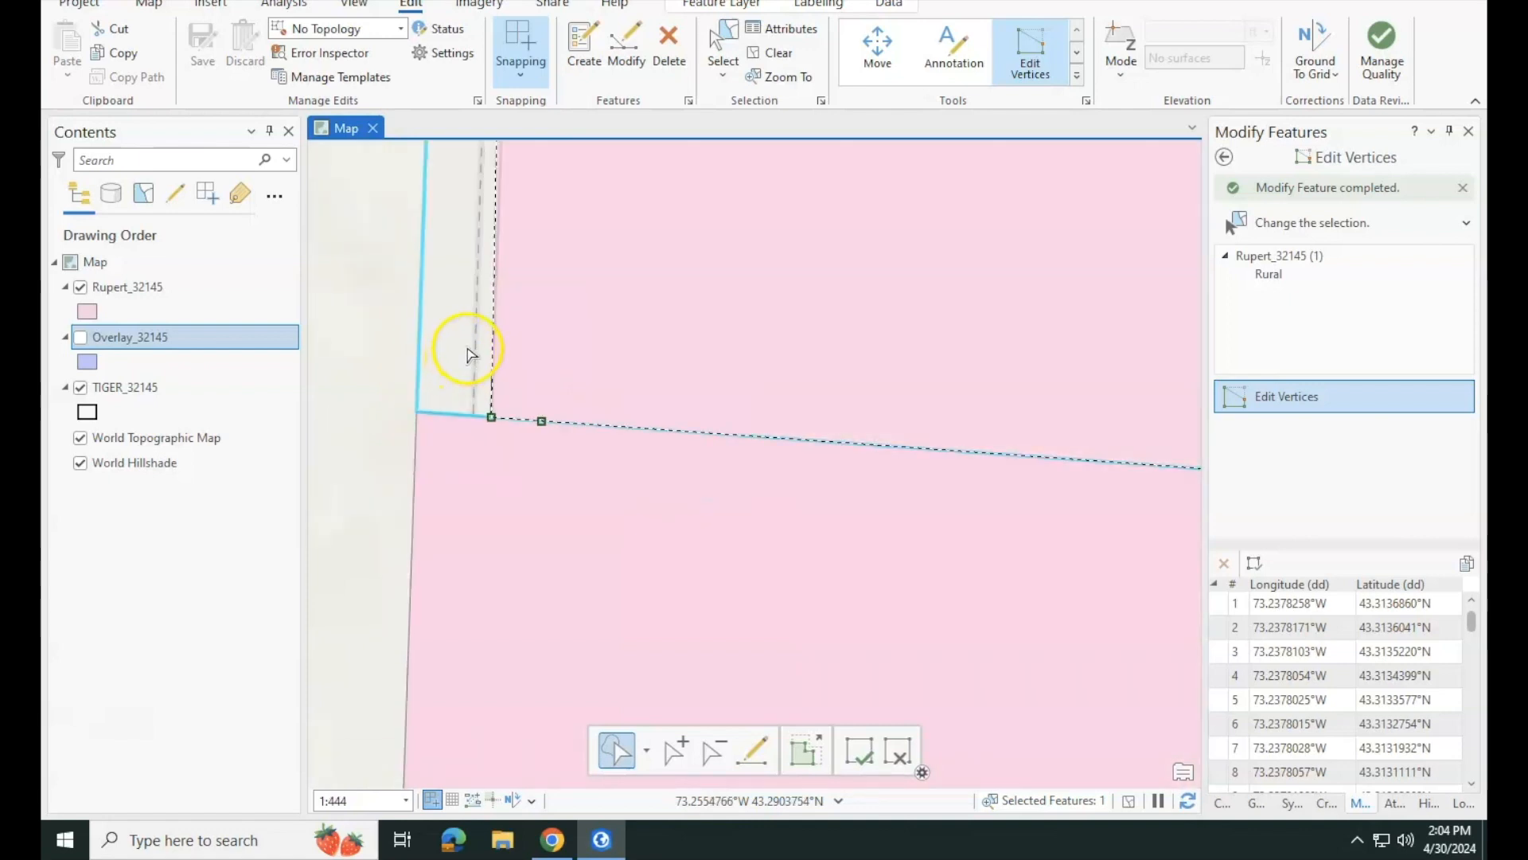
pyautogui.scroll(-4, 611, 187)
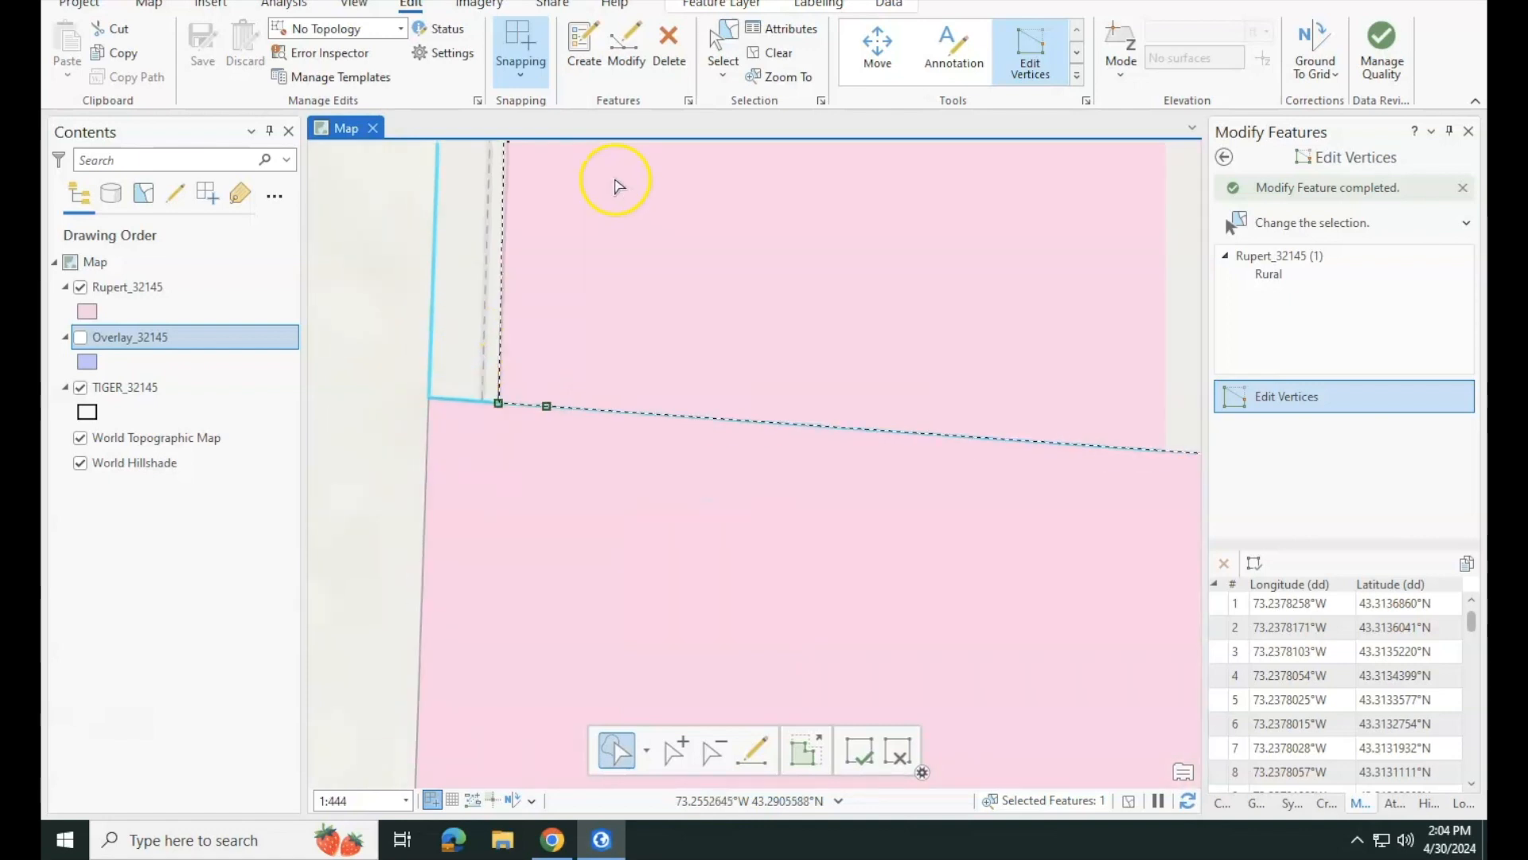
pyautogui.scroll(-3, 696, 481)
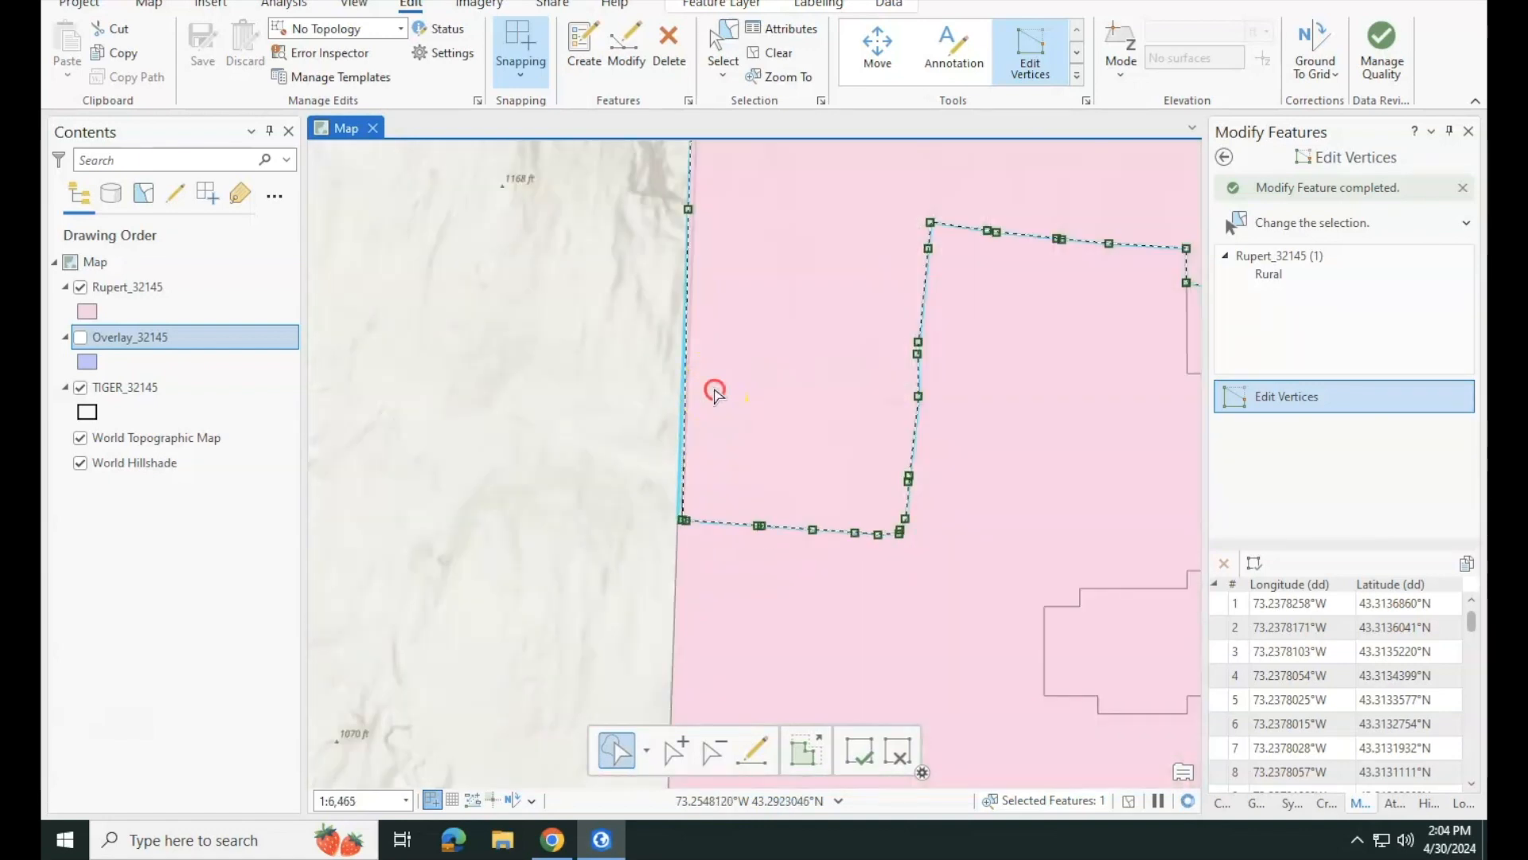
pyautogui.scroll(-3, 682, 473)
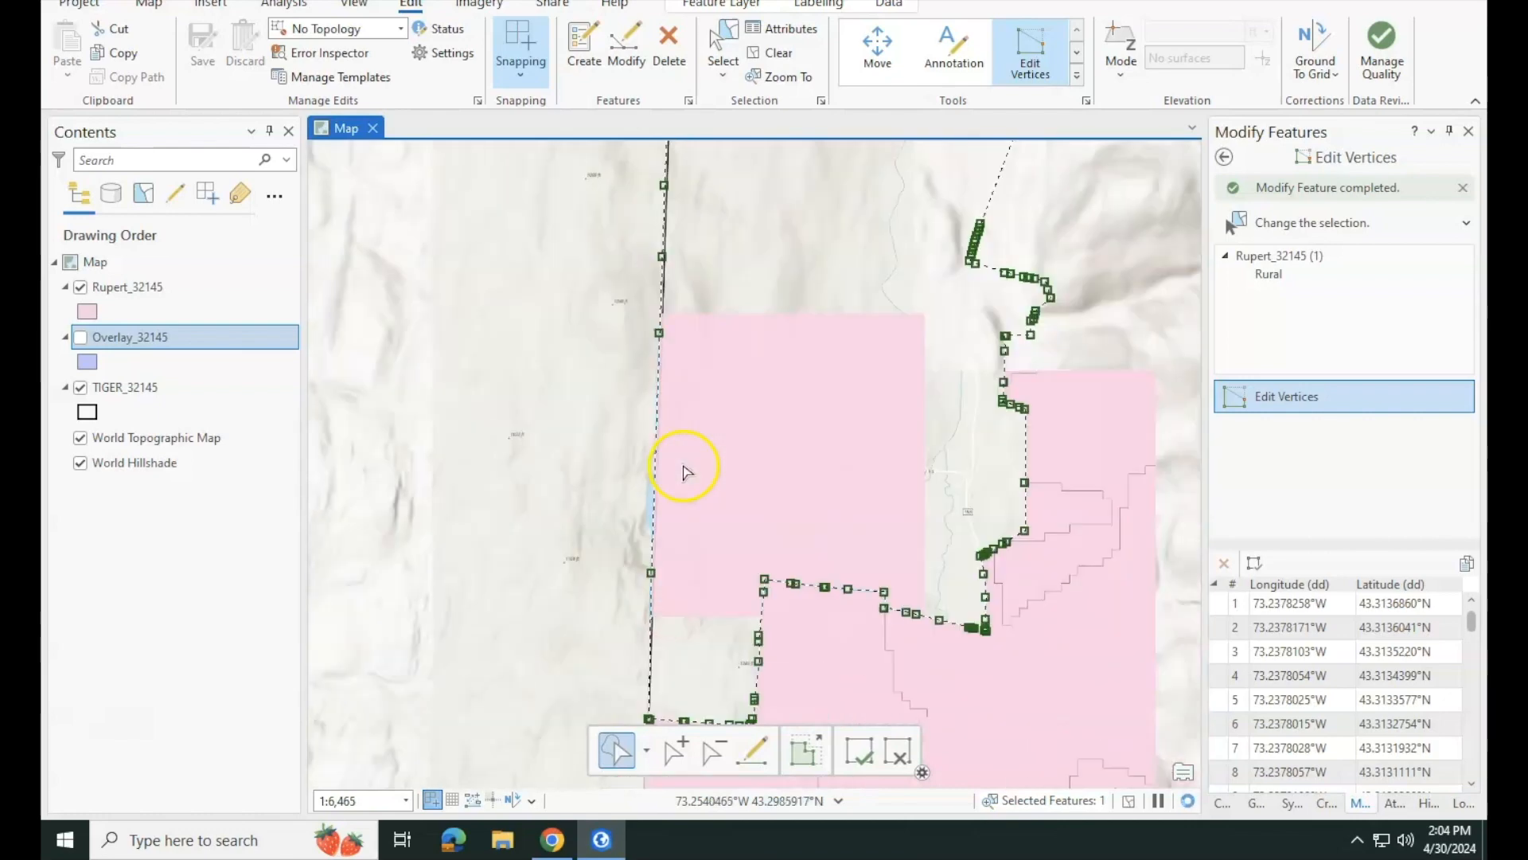
pyautogui.scroll(-3, 684, 478)
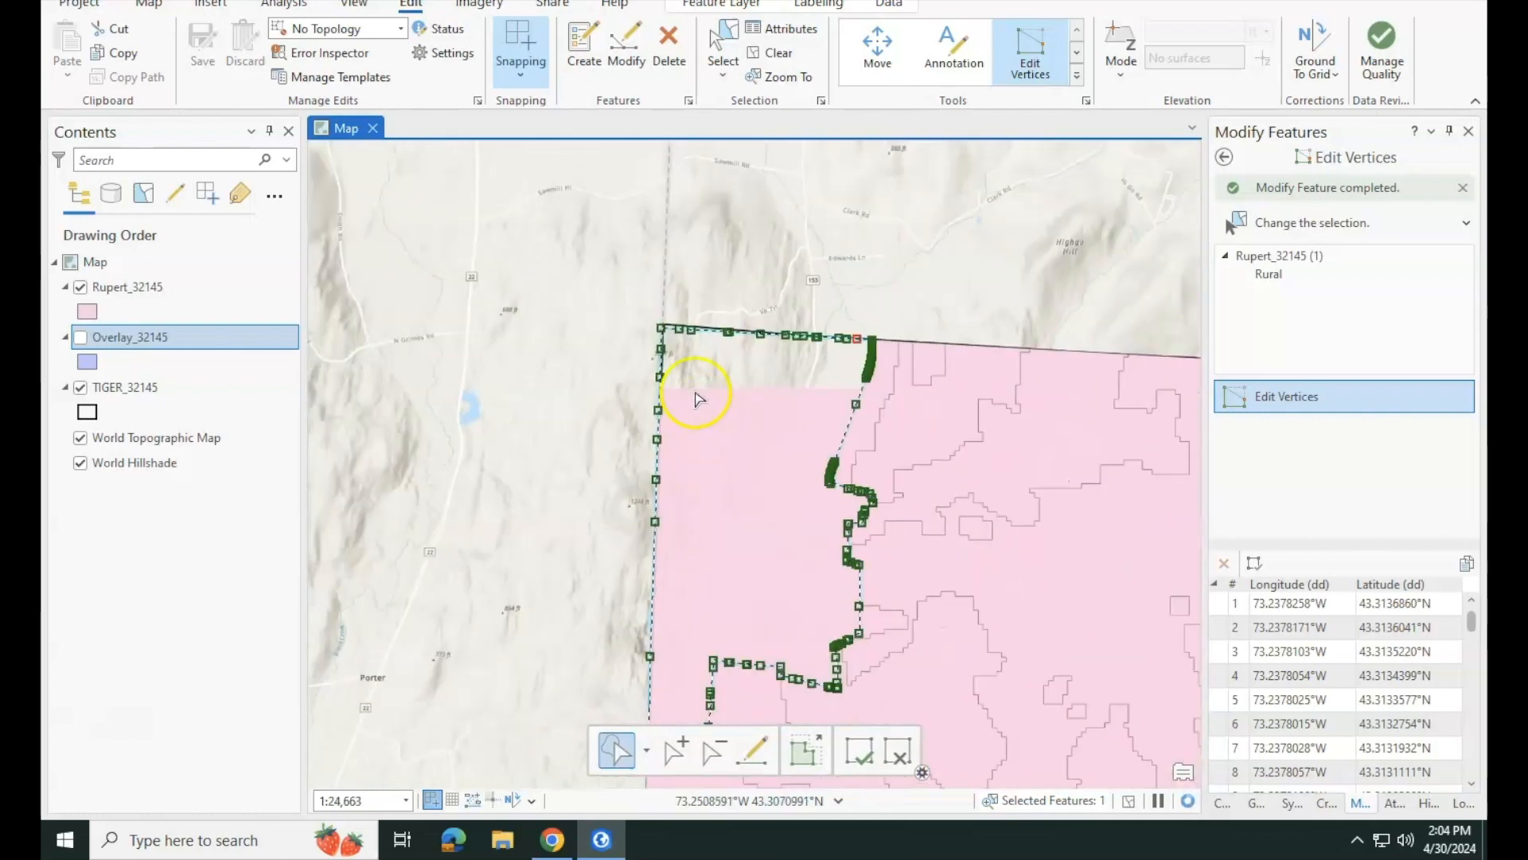
pyautogui.scroll(5, 677, 328)
pyautogui.scroll(6, 711, 348)
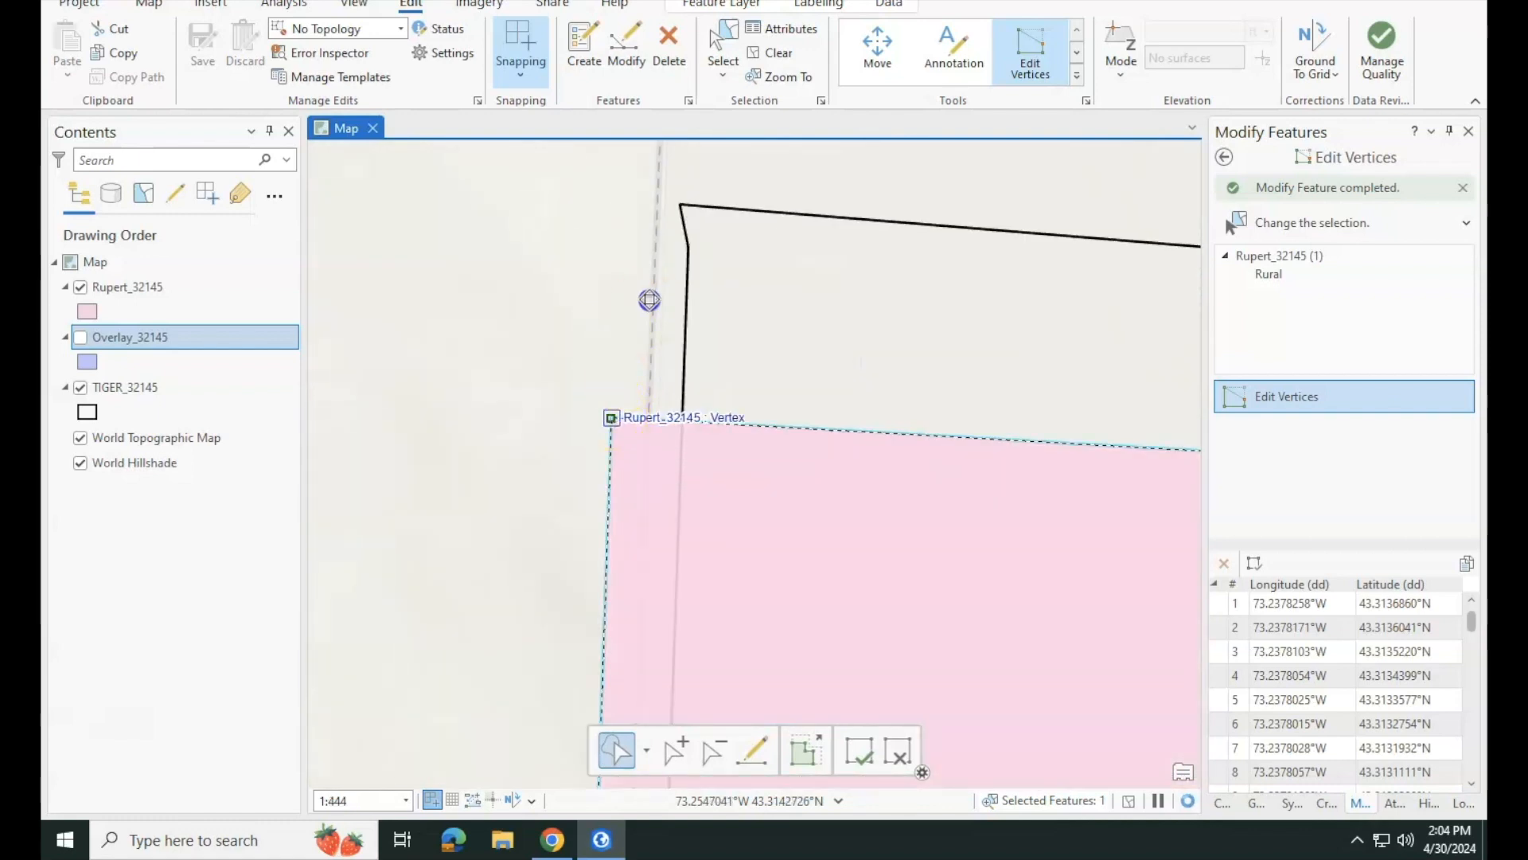
pyautogui.moveTo(649, 300); pyautogui.dragTo(679, 204)
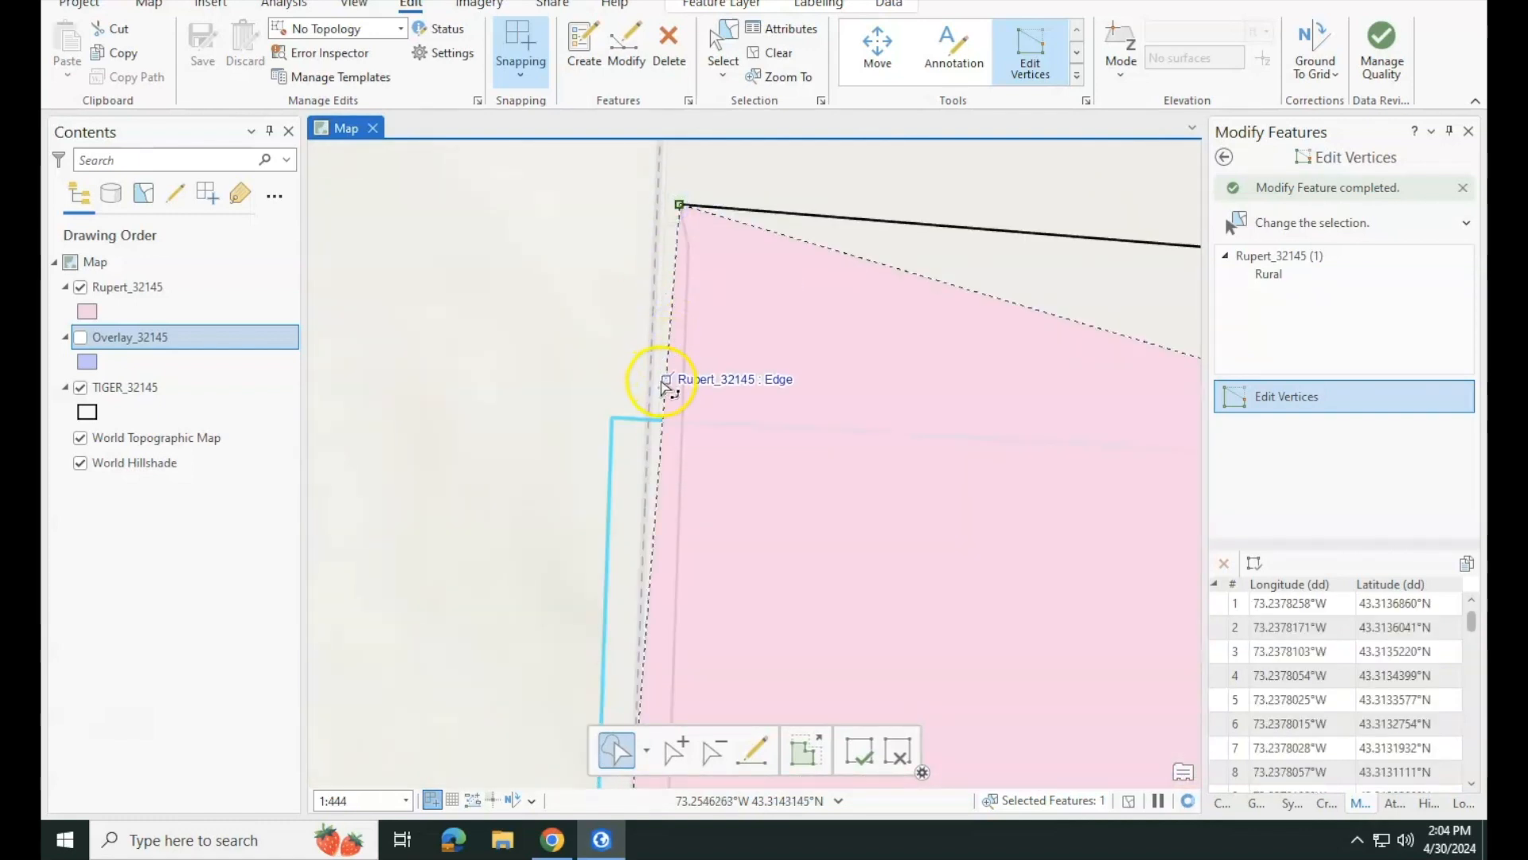
# - Add a vertex on the Rural polygon's western edge and snap it to the TIGER_32145 vertex just below the northwest corner
pyautogui.rightClick(666, 386)
pyautogui.click(700, 426)
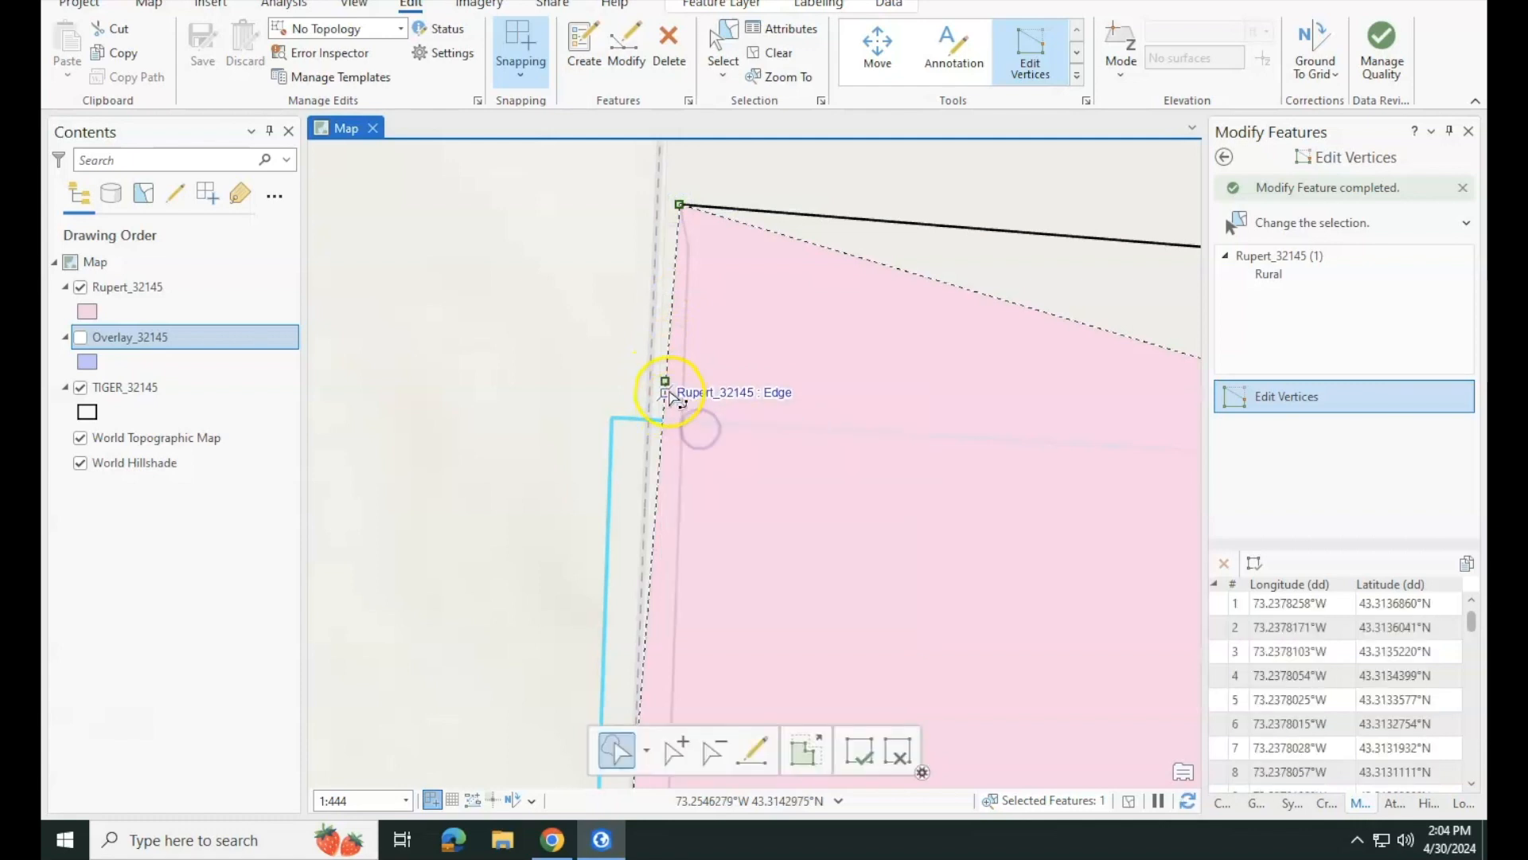
pyautogui.moveTo(671, 363); pyautogui.dragTo(685, 270)
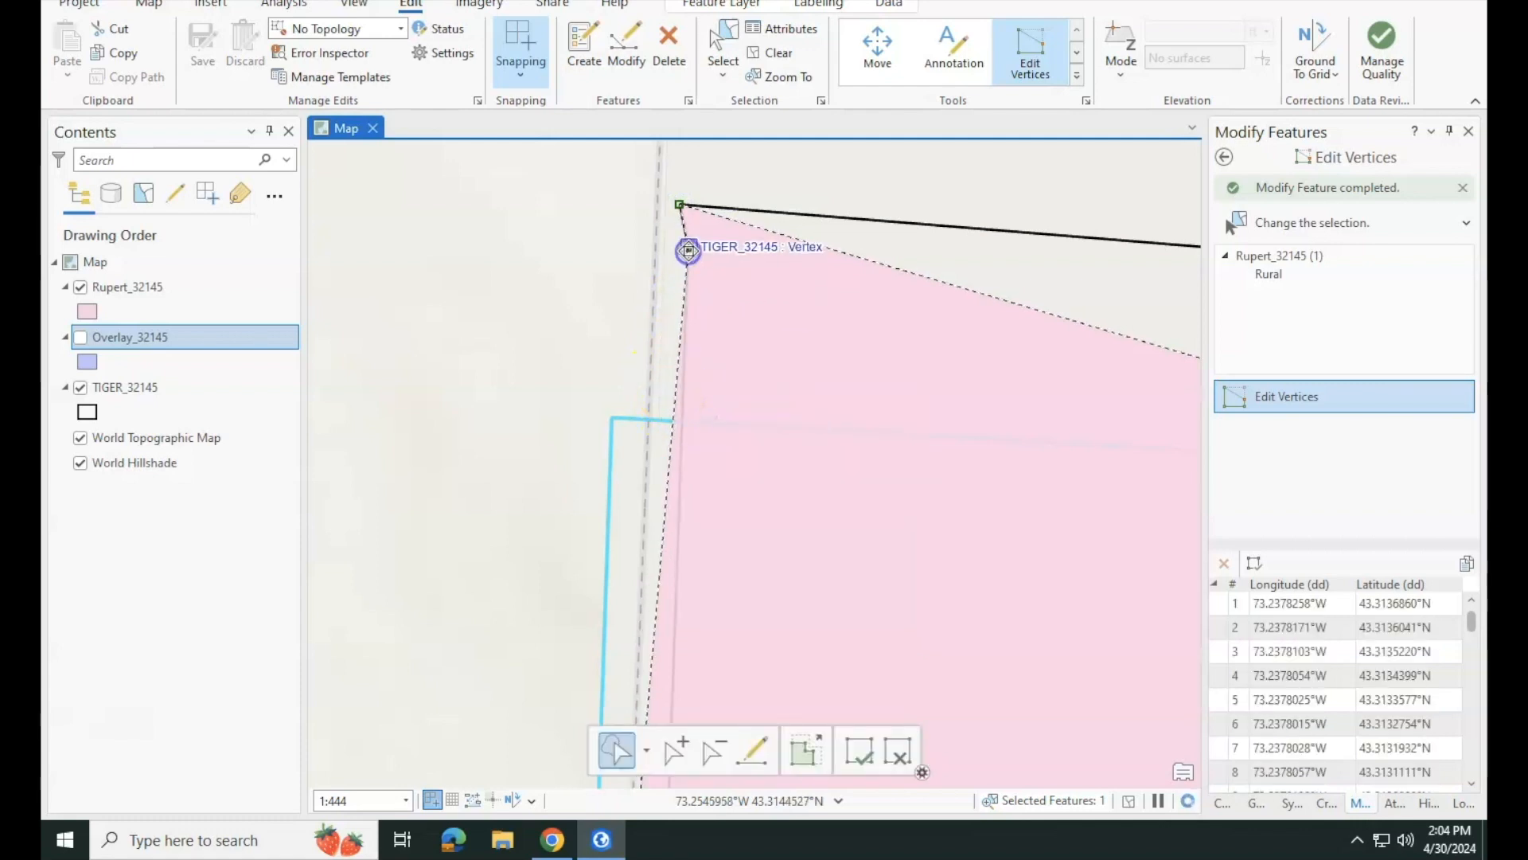
pyautogui.scroll(-3, 702, 259)
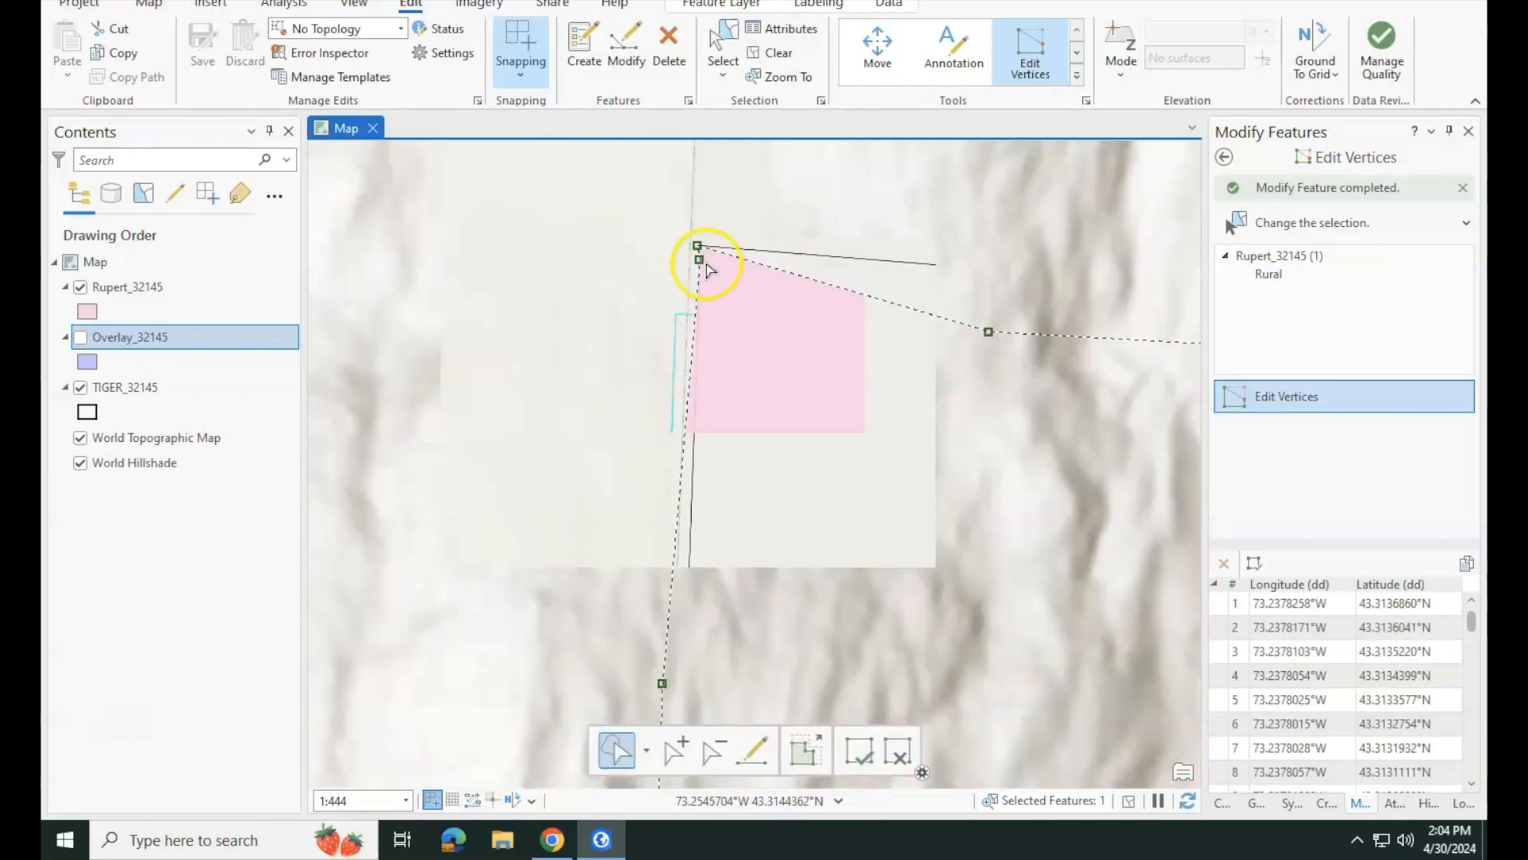
# - Select the Forest Conservation polygon in the middle of Rupert_32145 and look over the whole town outline
pyautogui.scroll(-4, 832, 458)
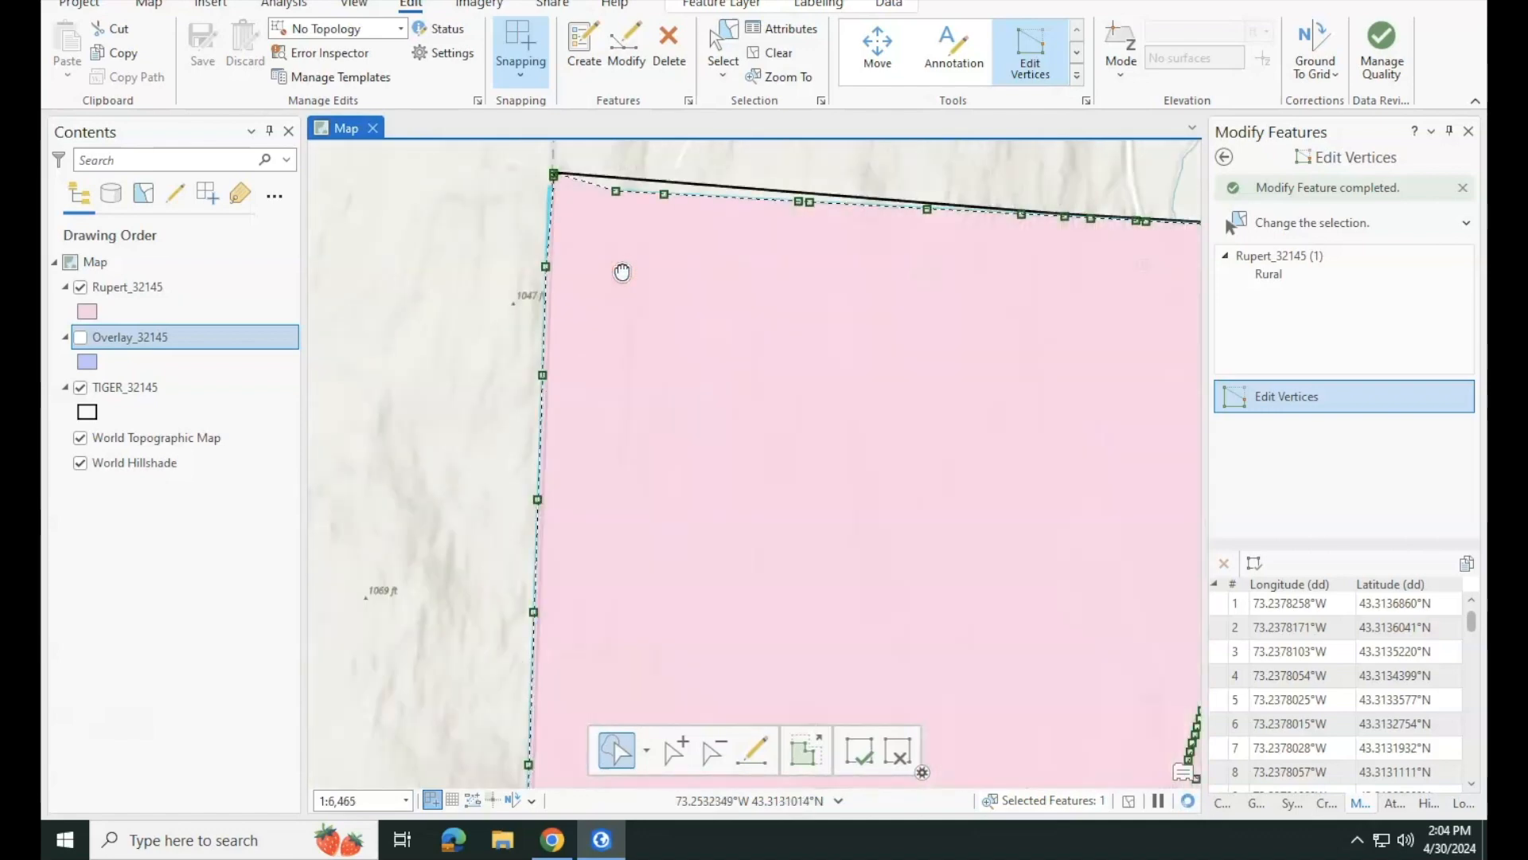
pyautogui.moveTo(843, 429); pyautogui.dragTo(587, 278)
pyautogui.scroll(-2, 587, 278)
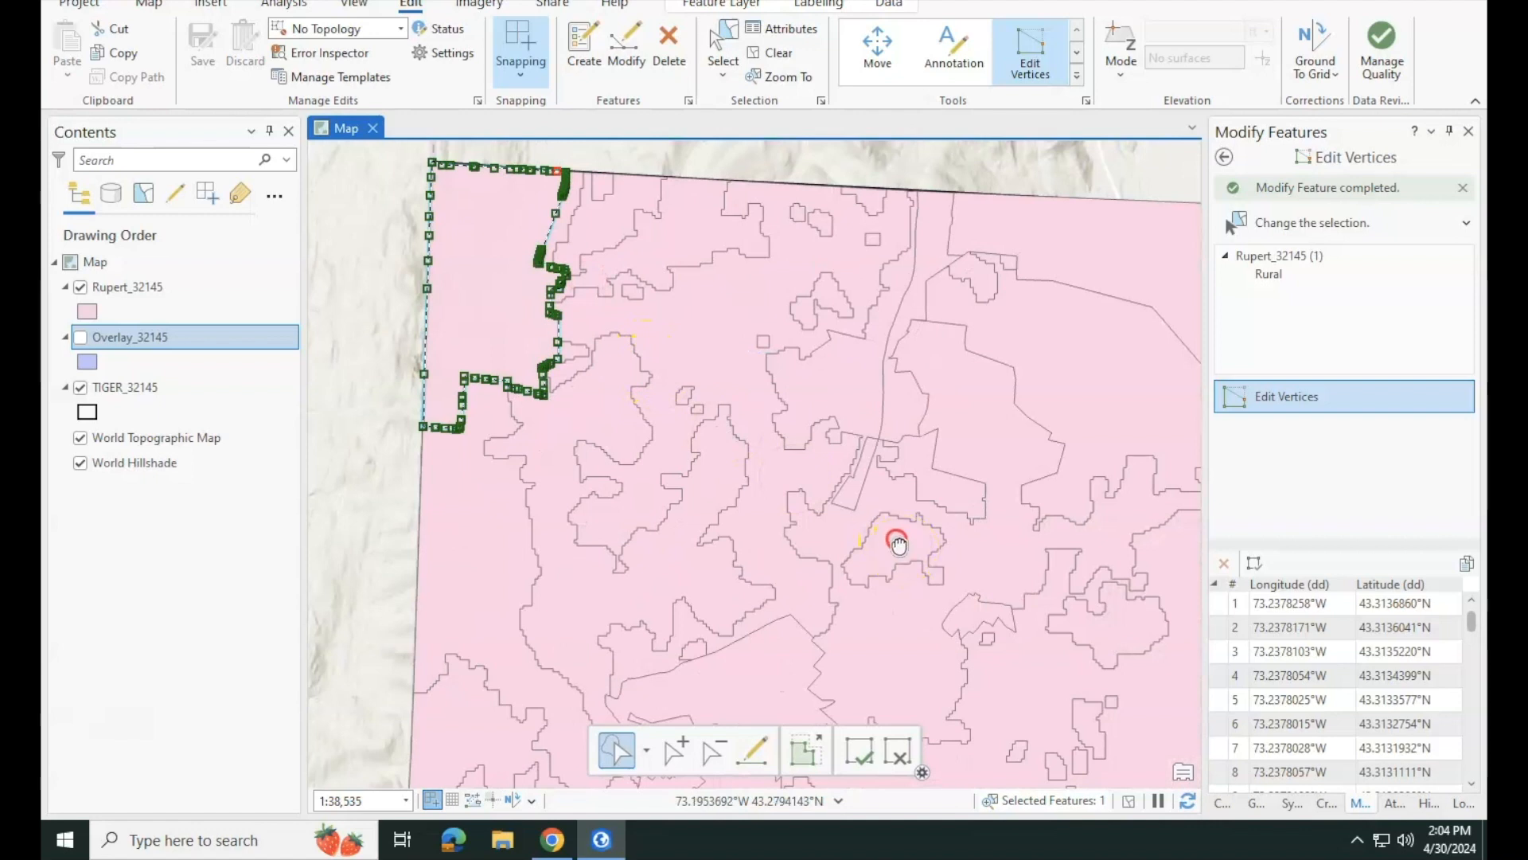
pyautogui.moveTo(898, 544); pyautogui.dragTo(825, 434)
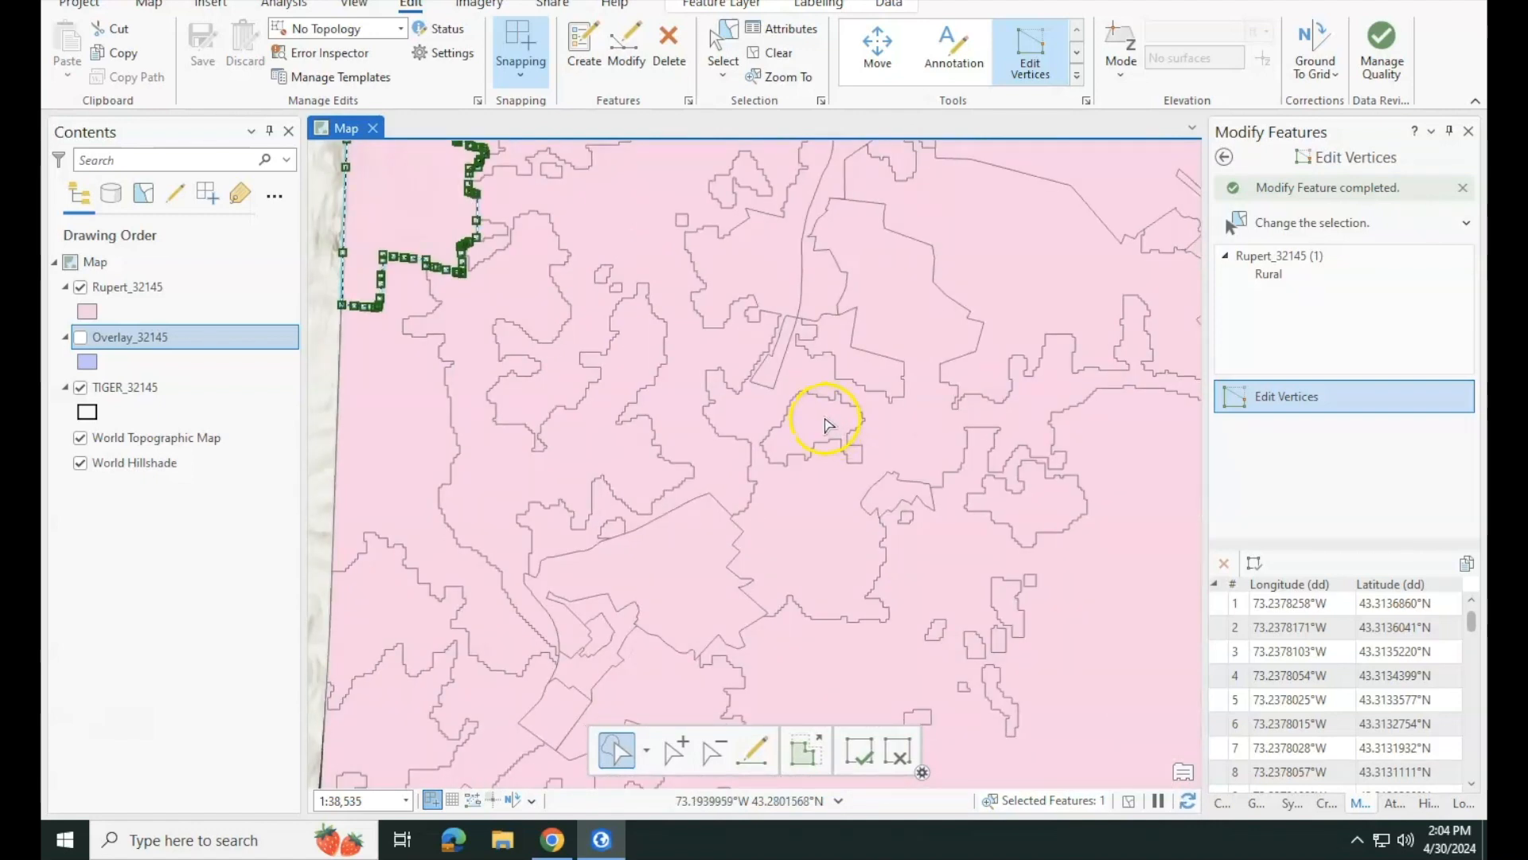
pyautogui.click(822, 427)
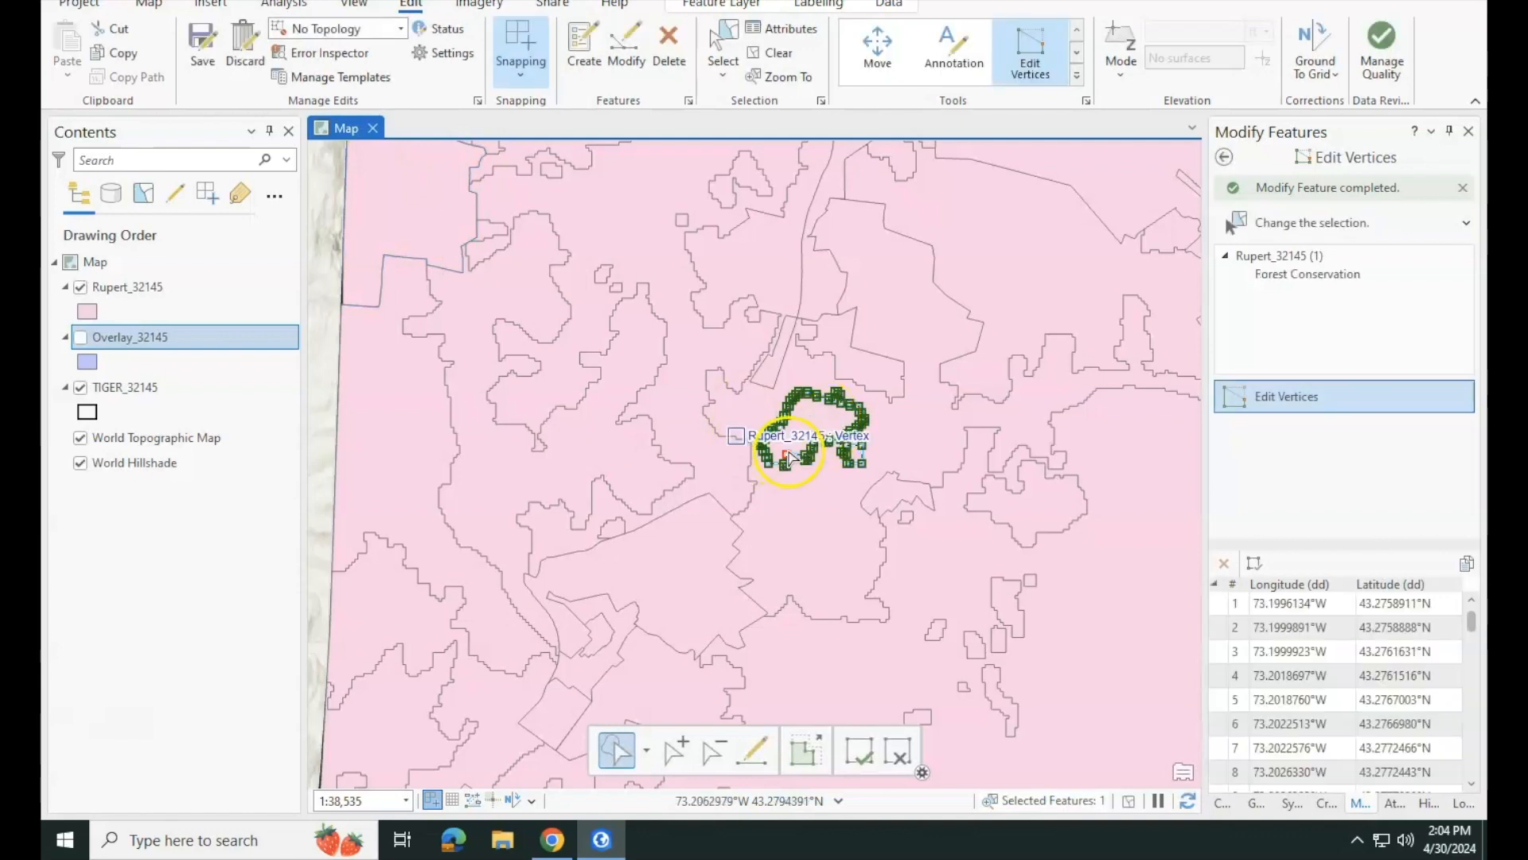
pyautogui.moveTo(905, 499); pyautogui.dragTo(802, 434)
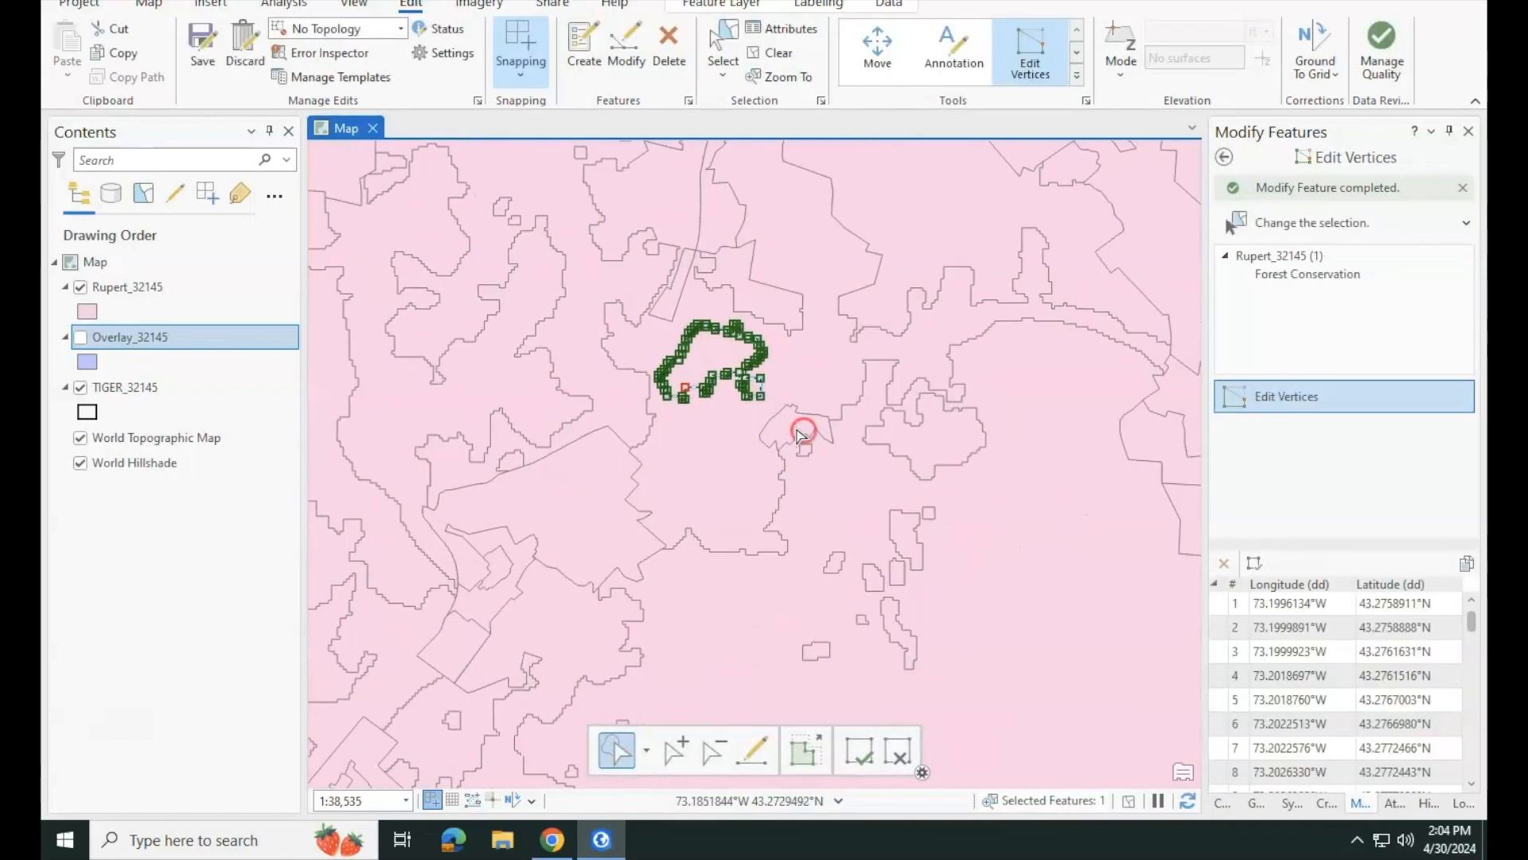
pyautogui.scroll(-5, 699, 442)
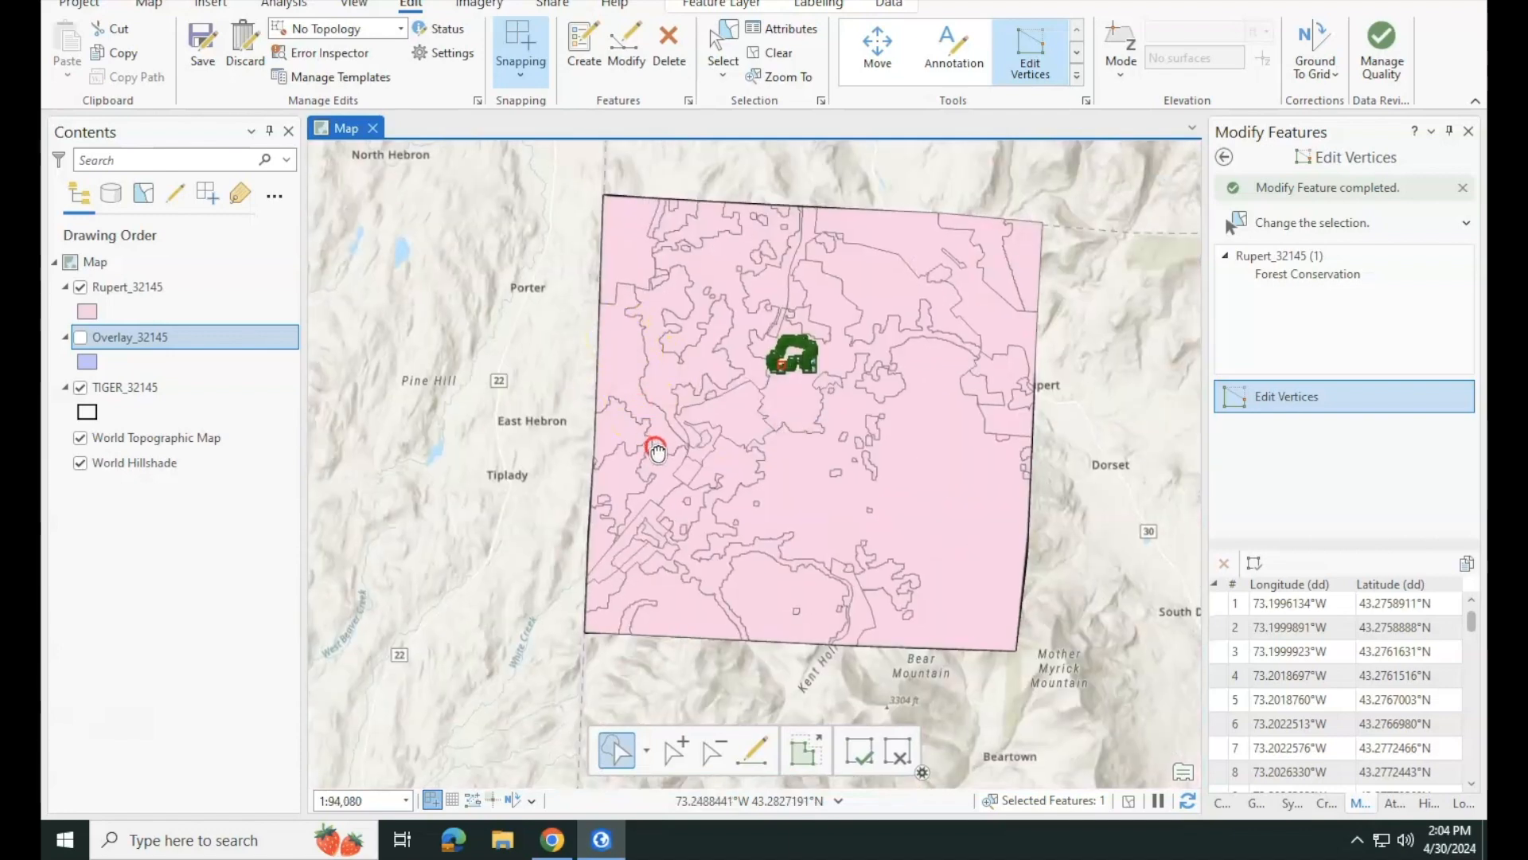
# - Reselect the northwestern Rural polygon for vertex editing and examine the vertices around its outline
pyautogui.scroll(7, 633, 334)
pyautogui.scroll(8, 655, 361)
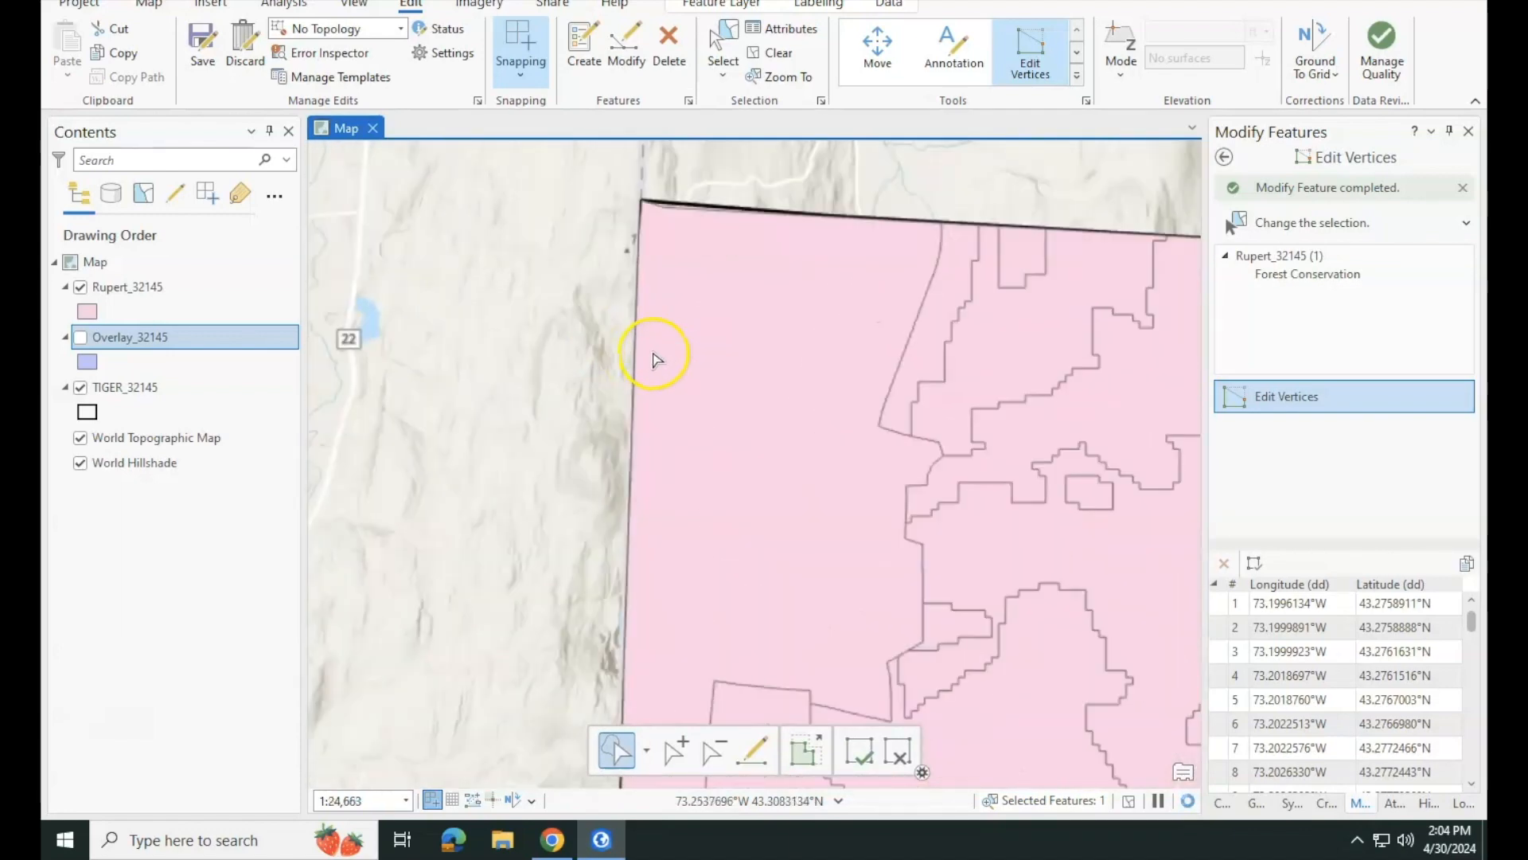
pyautogui.click(1384, 238)
pyautogui.click(668, 436)
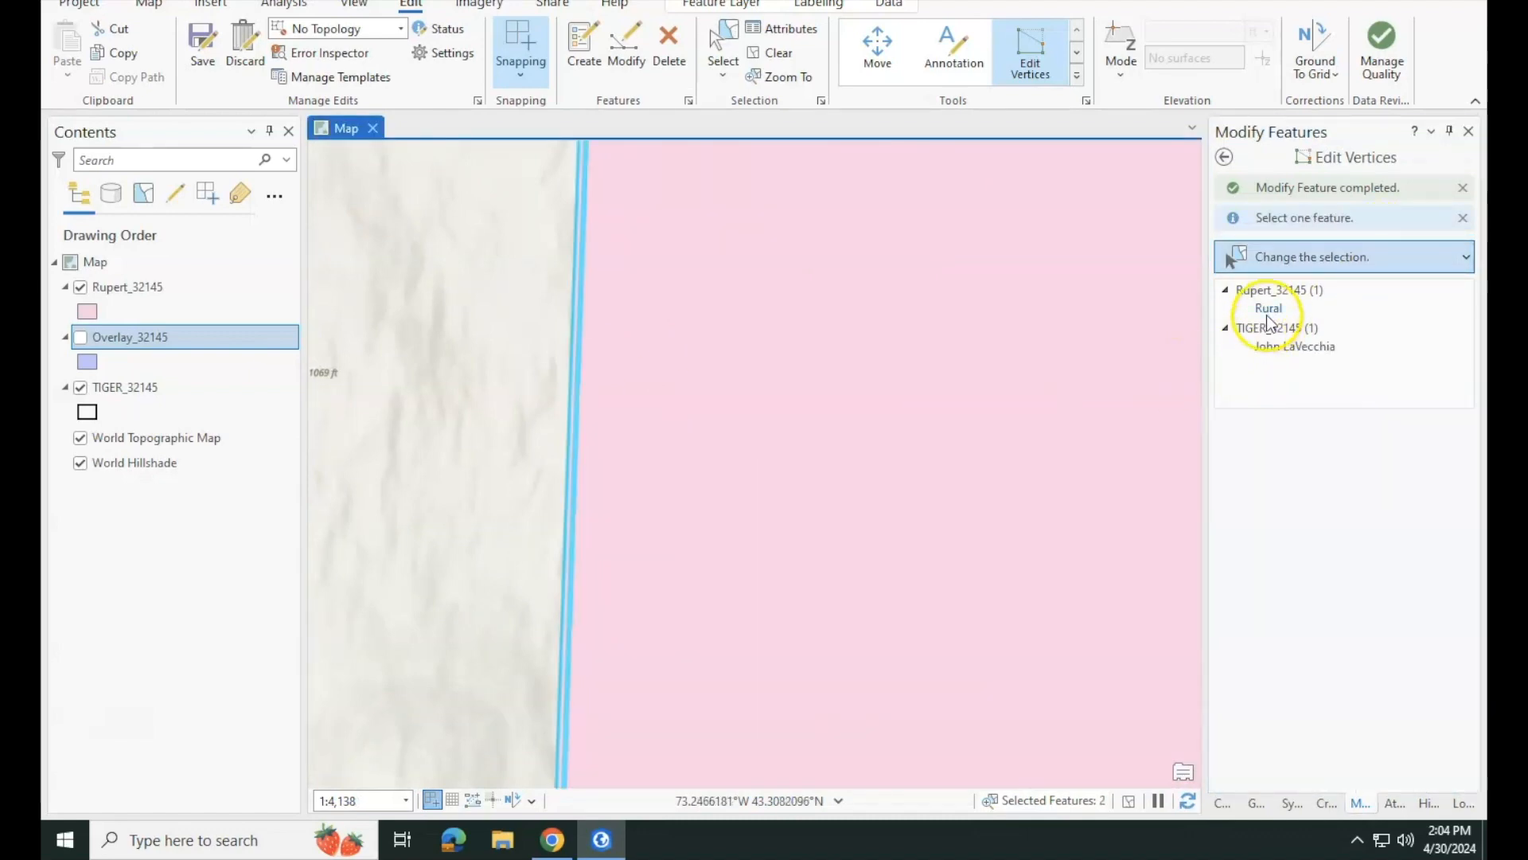
pyautogui.click(1267, 319)
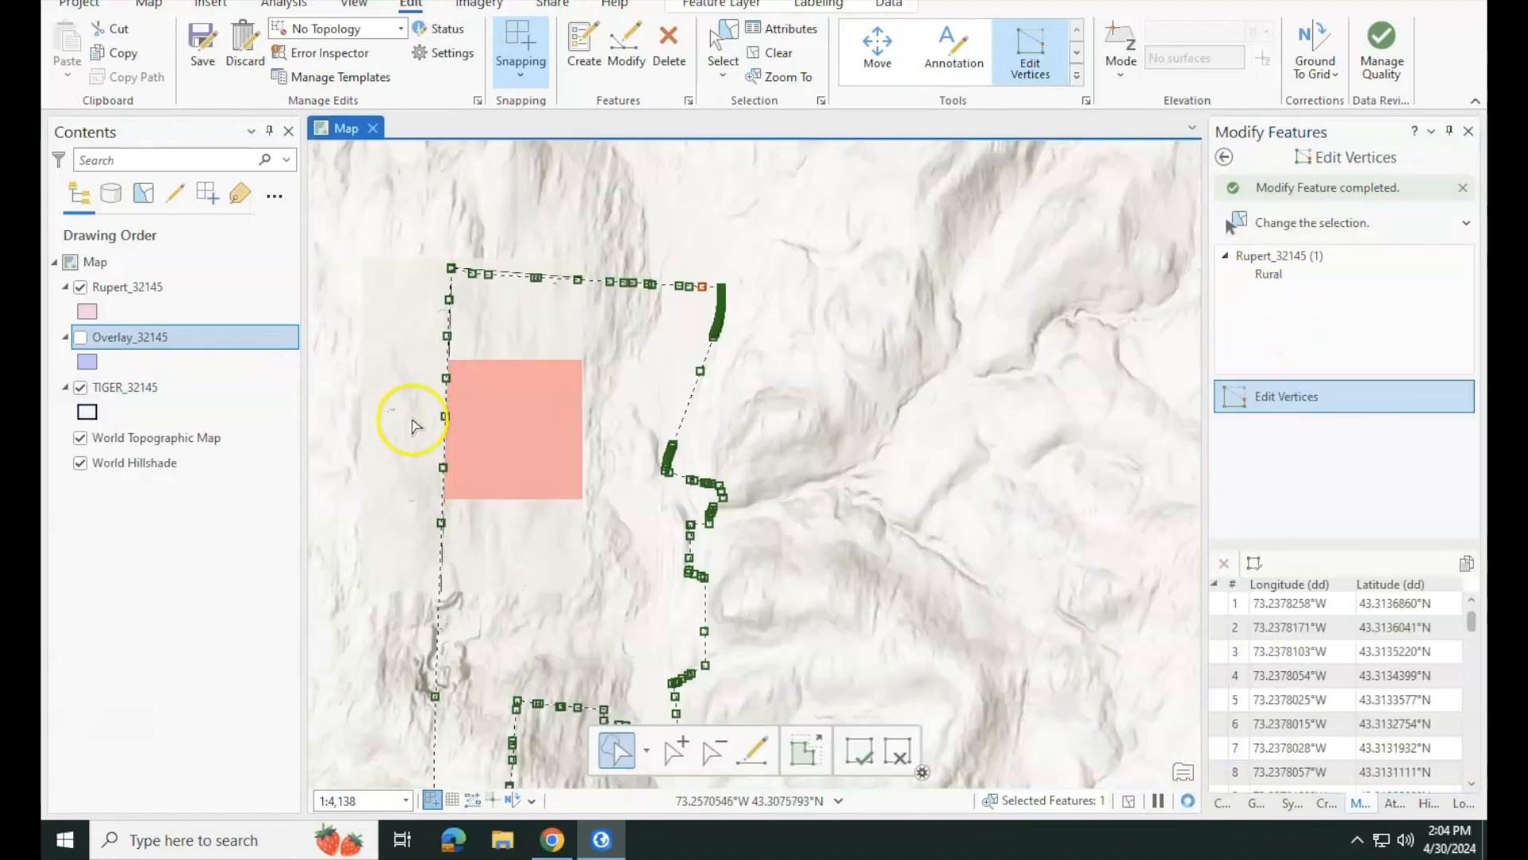
pyautogui.scroll(-8, 413, 425)
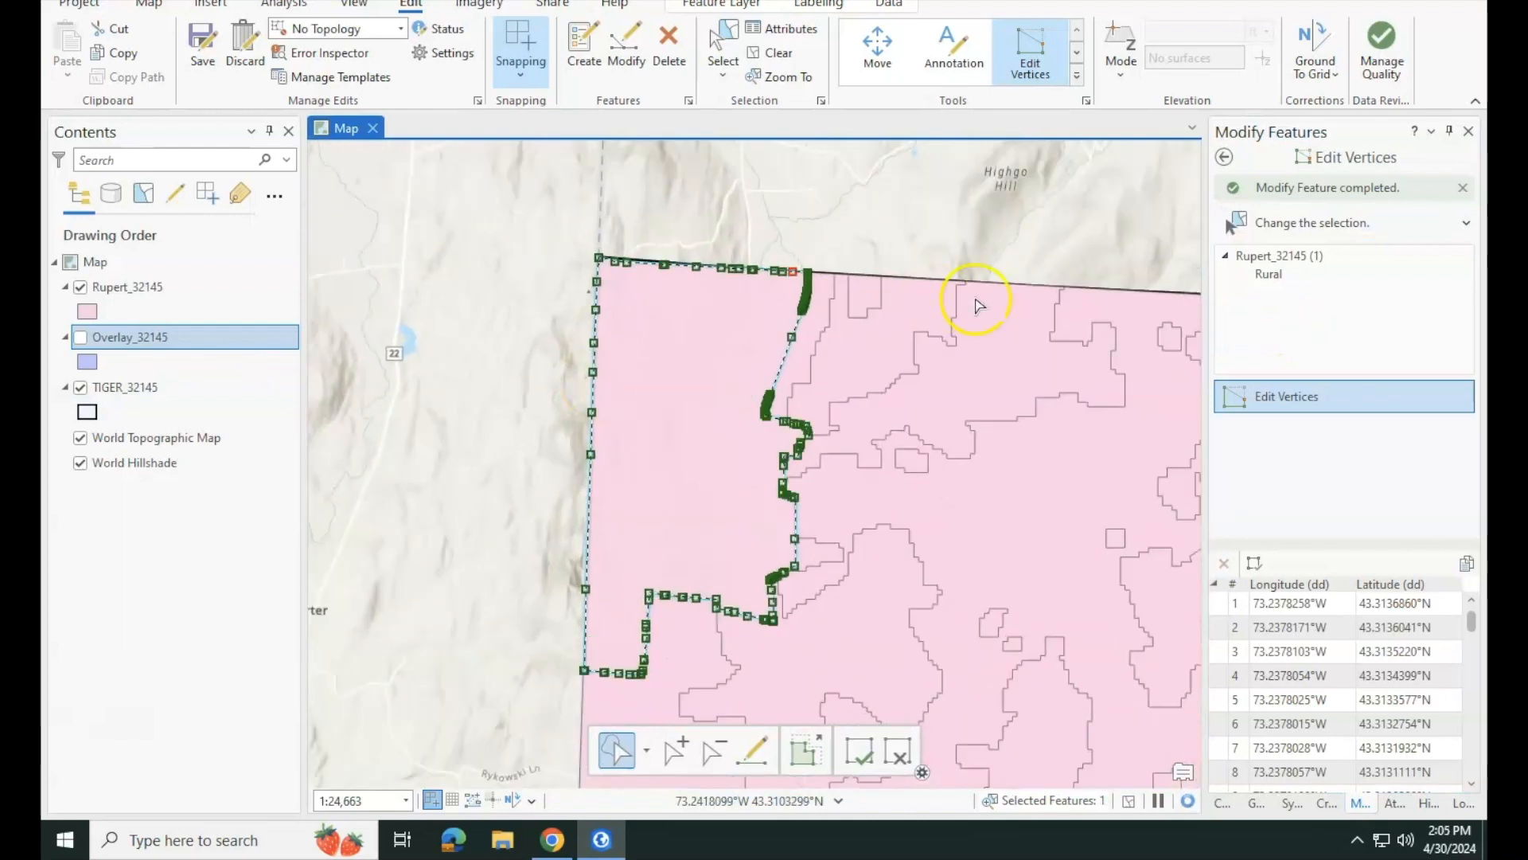
# - Switch the vertex editing to the TIGER_32145 boundary and examine its vertex spacing near the northwest corner
pyautogui.click(1234, 224)
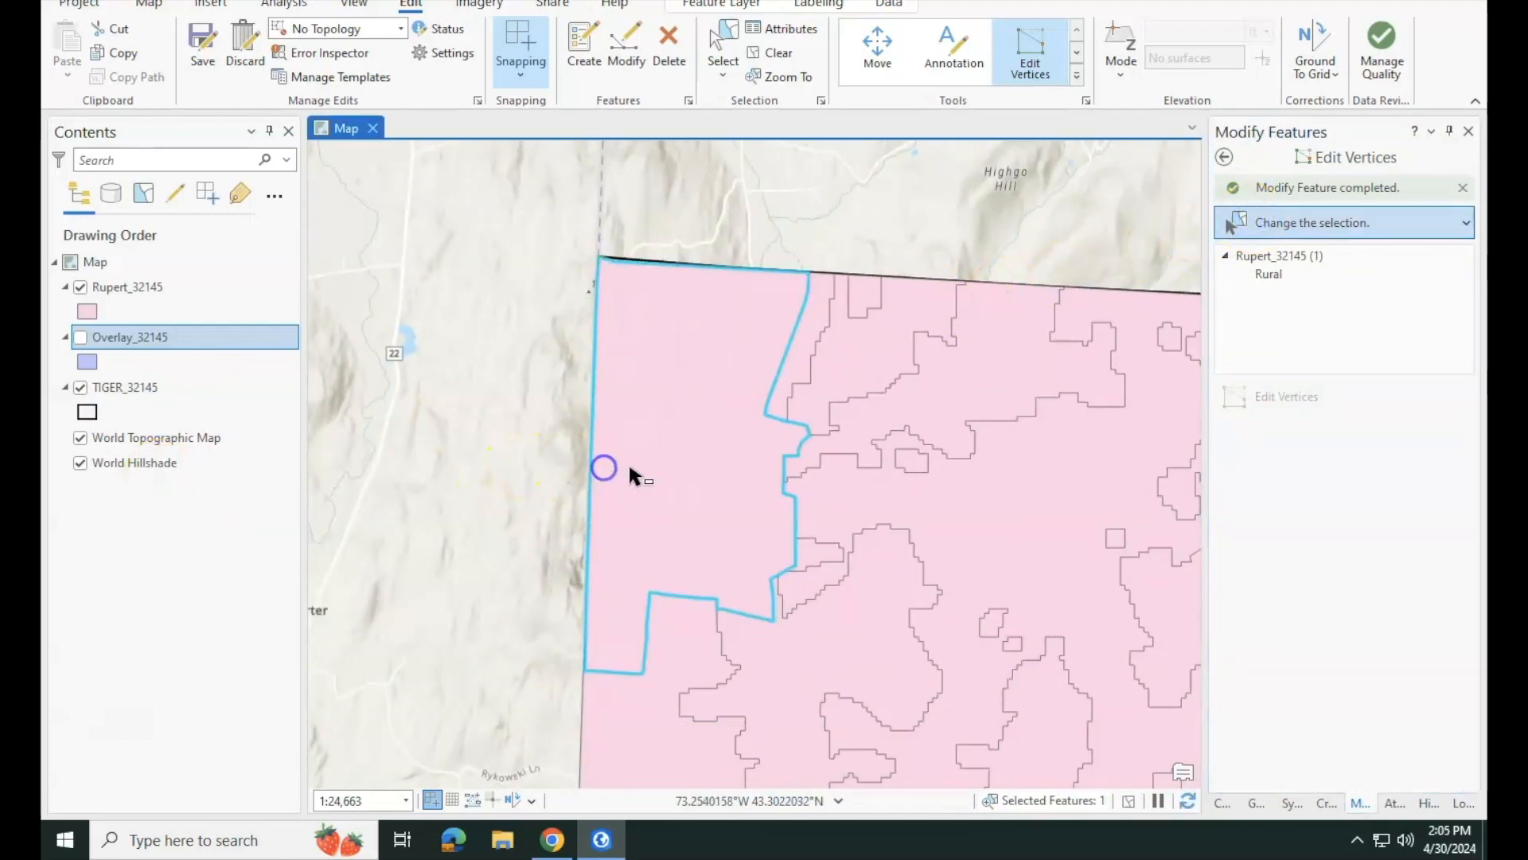
pyautogui.click(1337, 344)
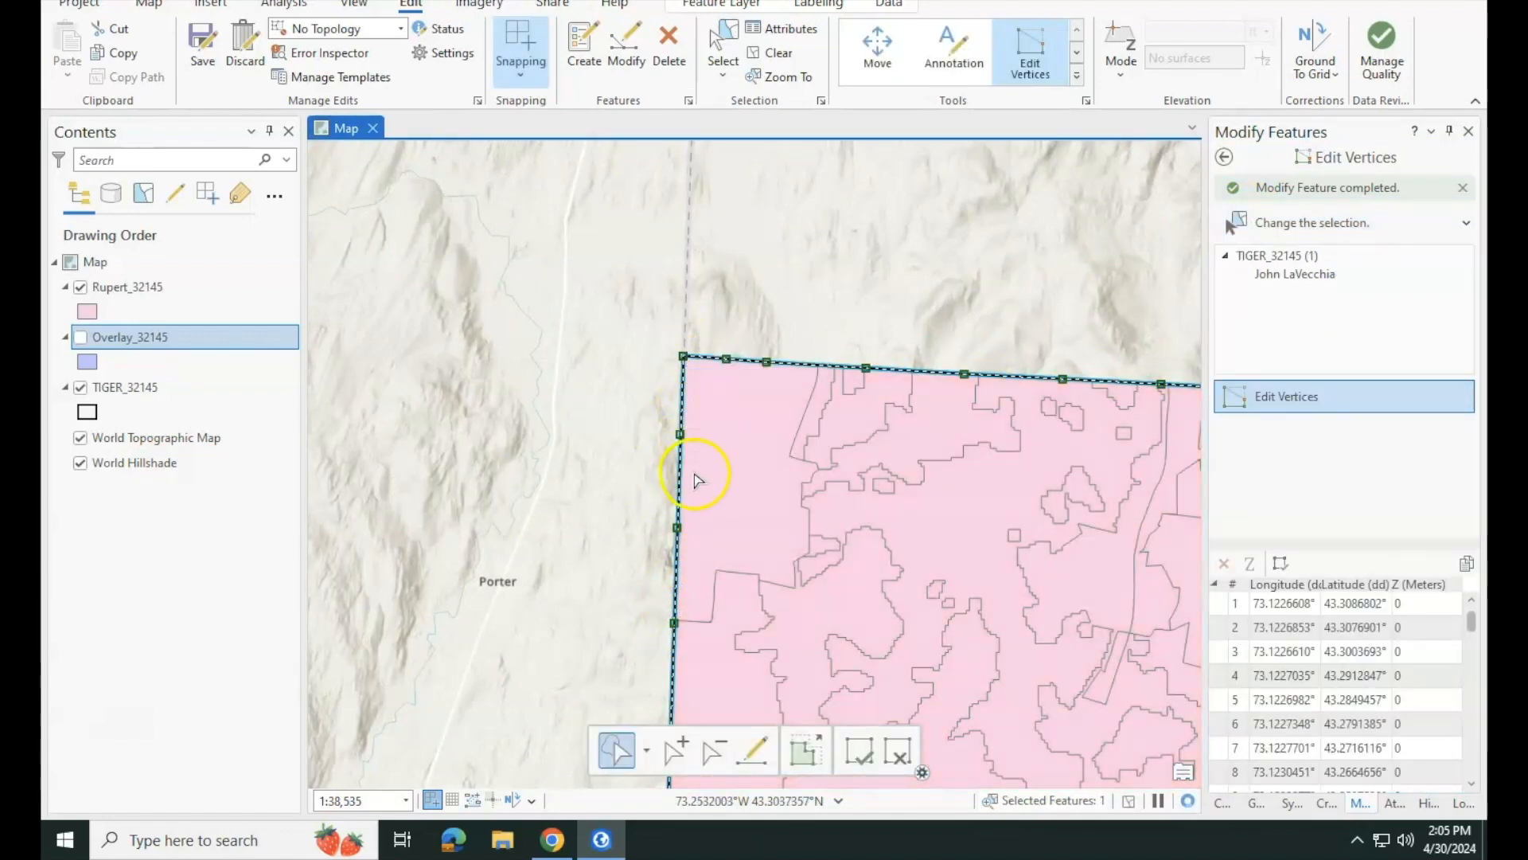
pyautogui.scroll(2, 695, 480)
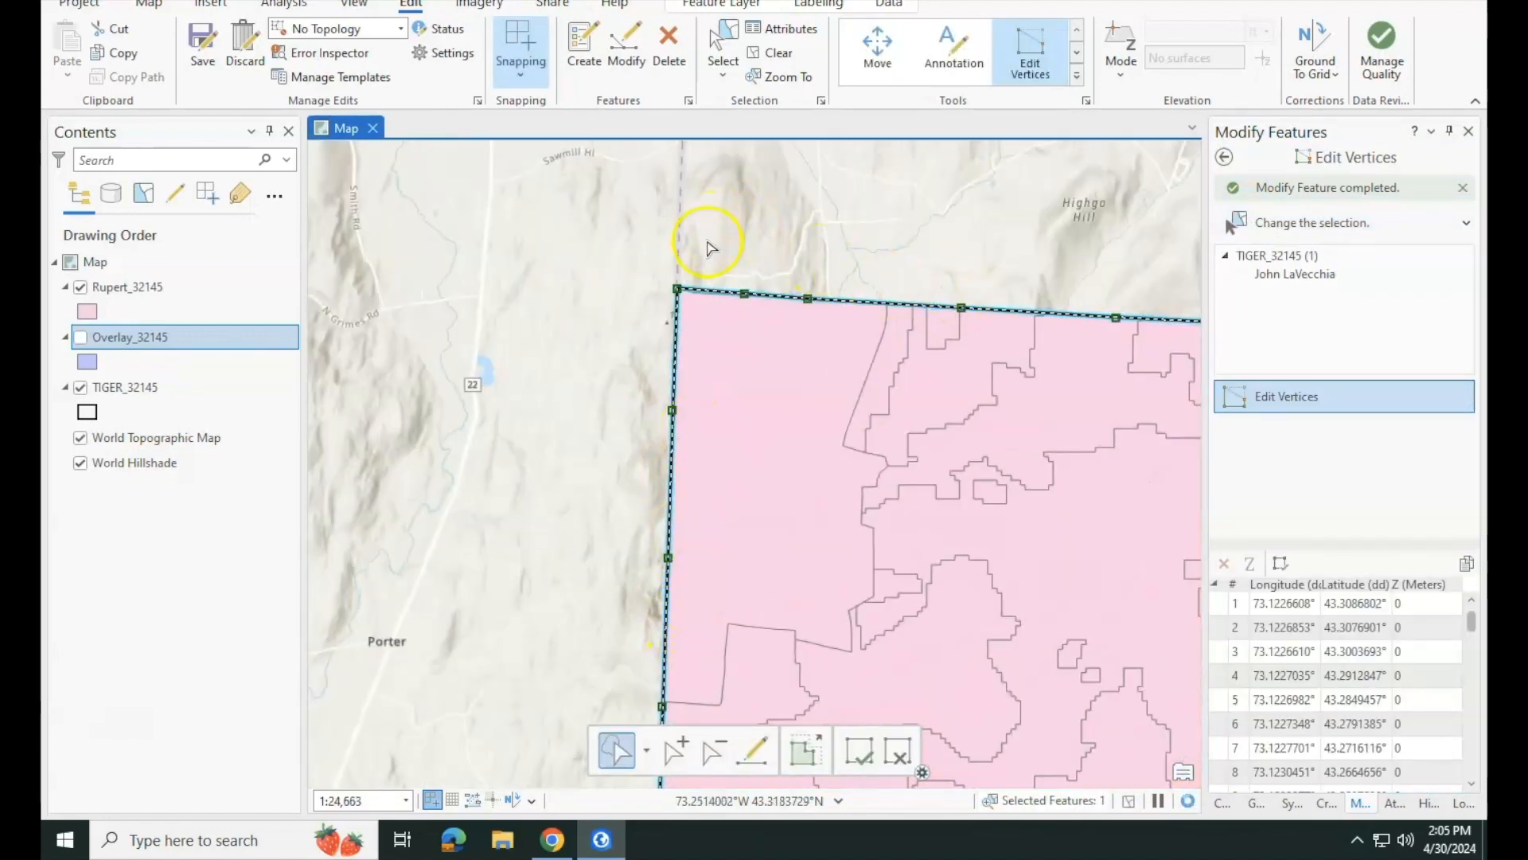
# - Switch back to the northwestern Rural polygon and delete the surplus vertices along its western edge, keeping two between the corners
pyautogui.click(1257, 225)
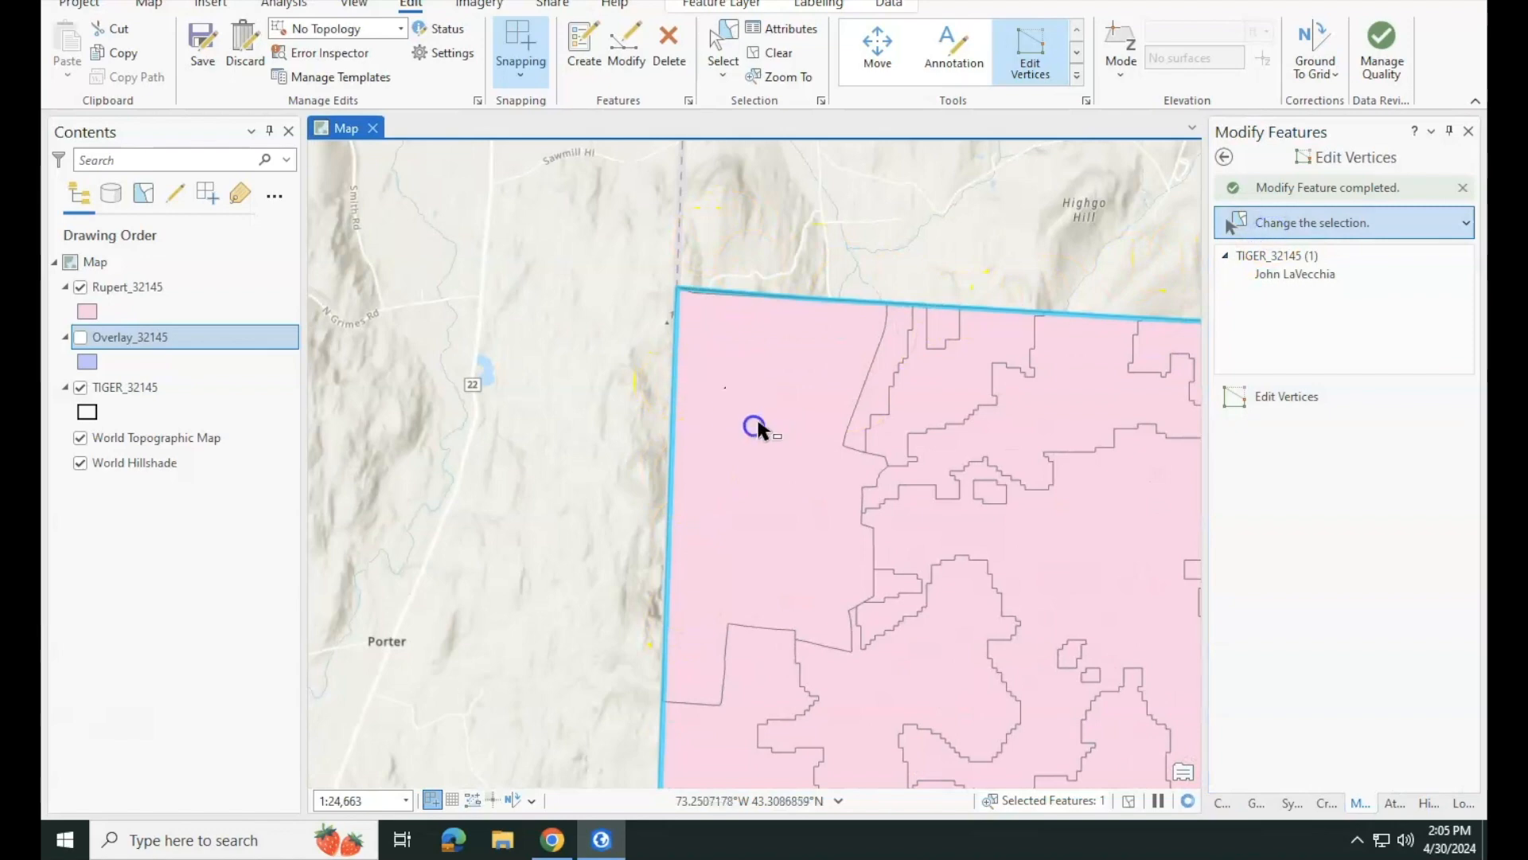
pyautogui.click(1244, 300)
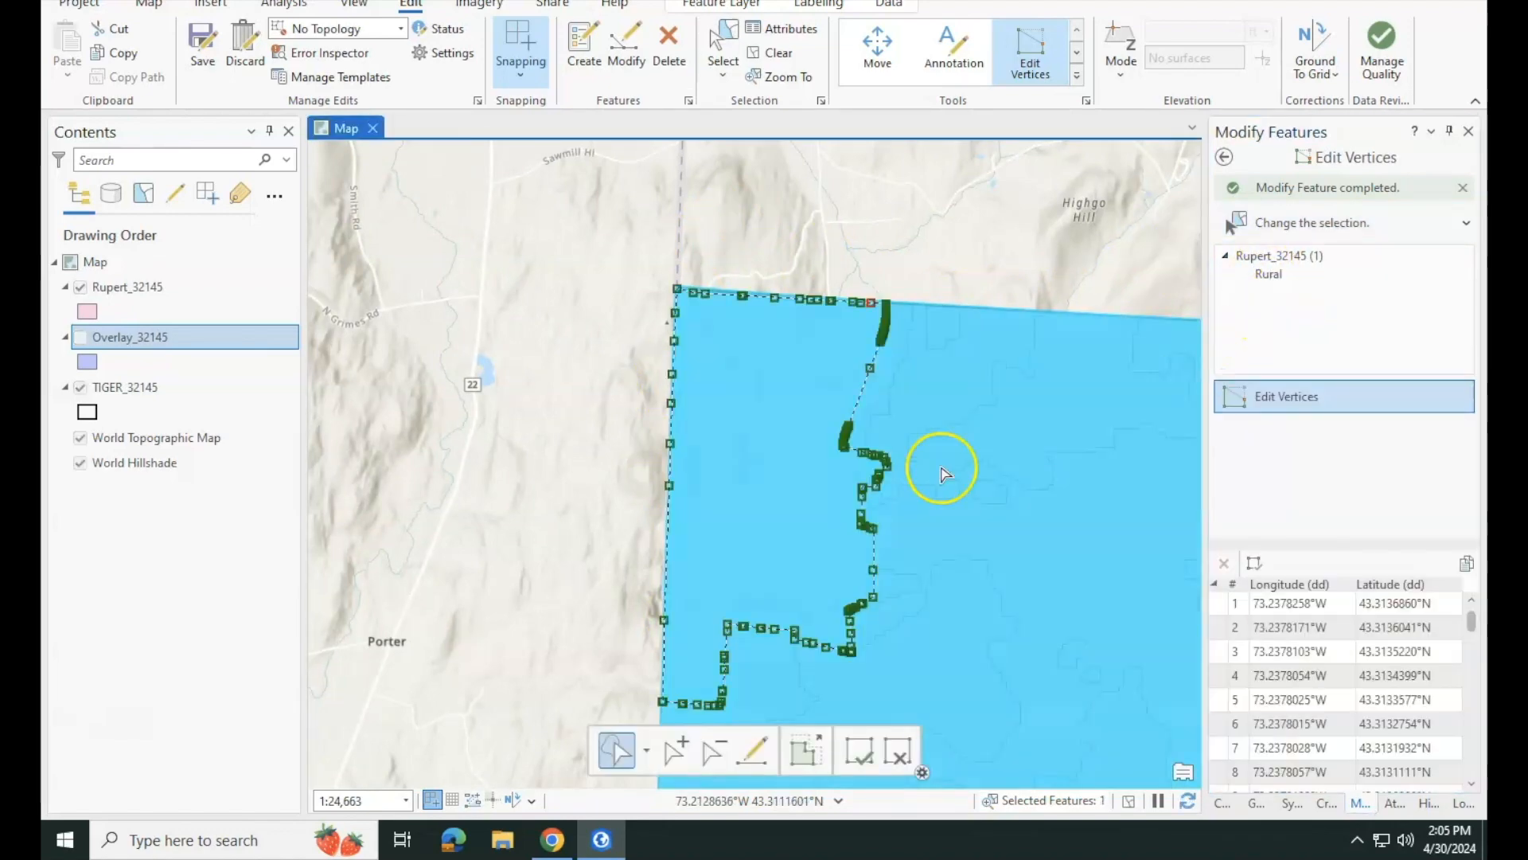
pyautogui.scroll(-2, 869, 511)
pyautogui.scroll(4, 746, 548)
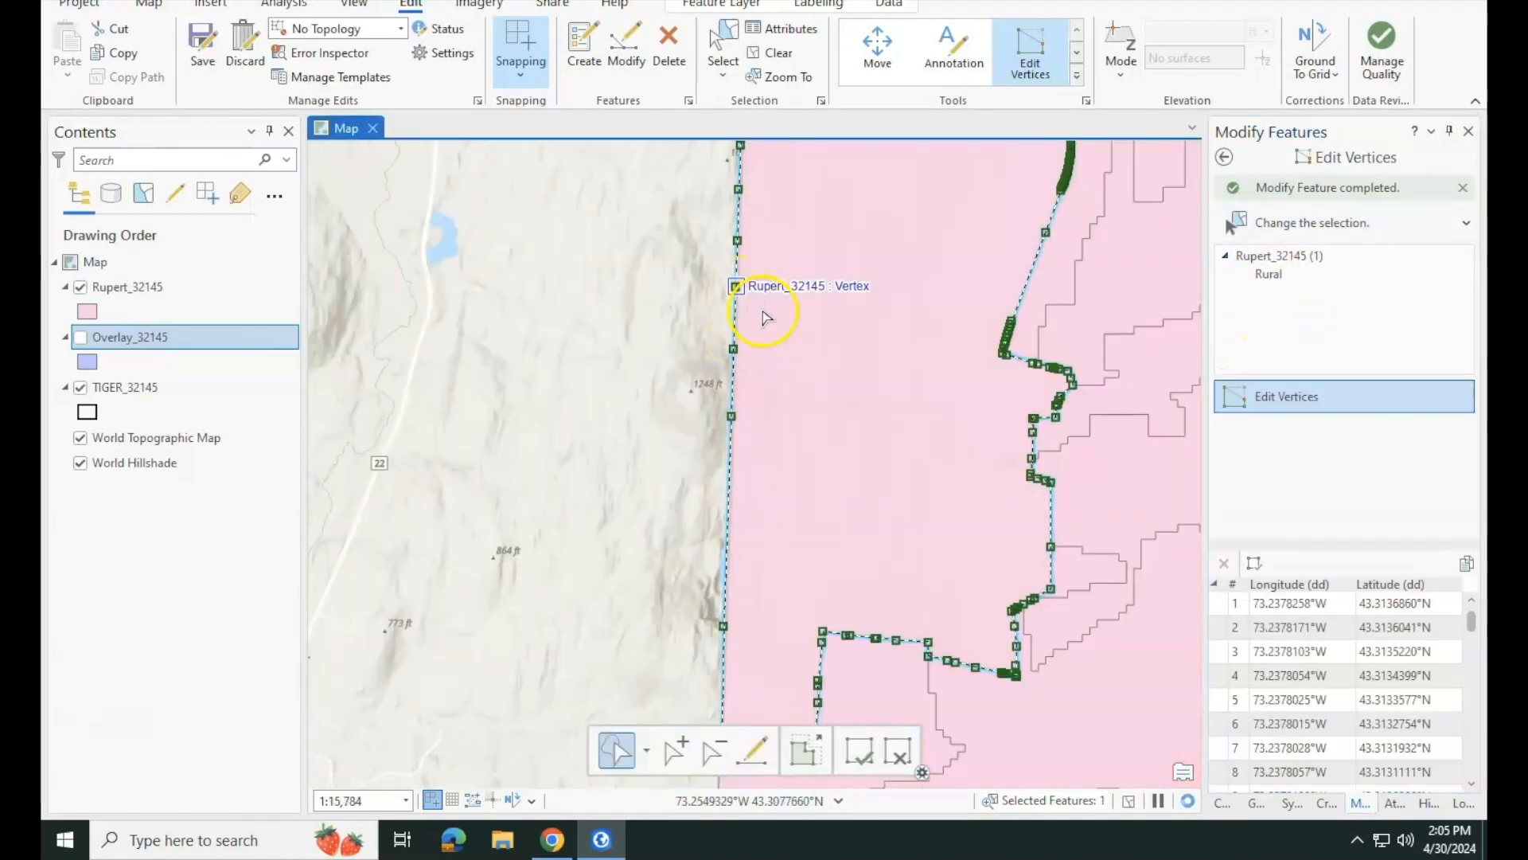
pyautogui.moveTo(762, 311); pyautogui.dragTo(759, 478)
pyautogui.moveTo(682, 333)
pyautogui.mouseDown()
pyautogui.moveTo(725, 295)
pyautogui.moveTo(764, 323)
pyautogui.mouseUp()
pyautogui.rightClick(729, 506)
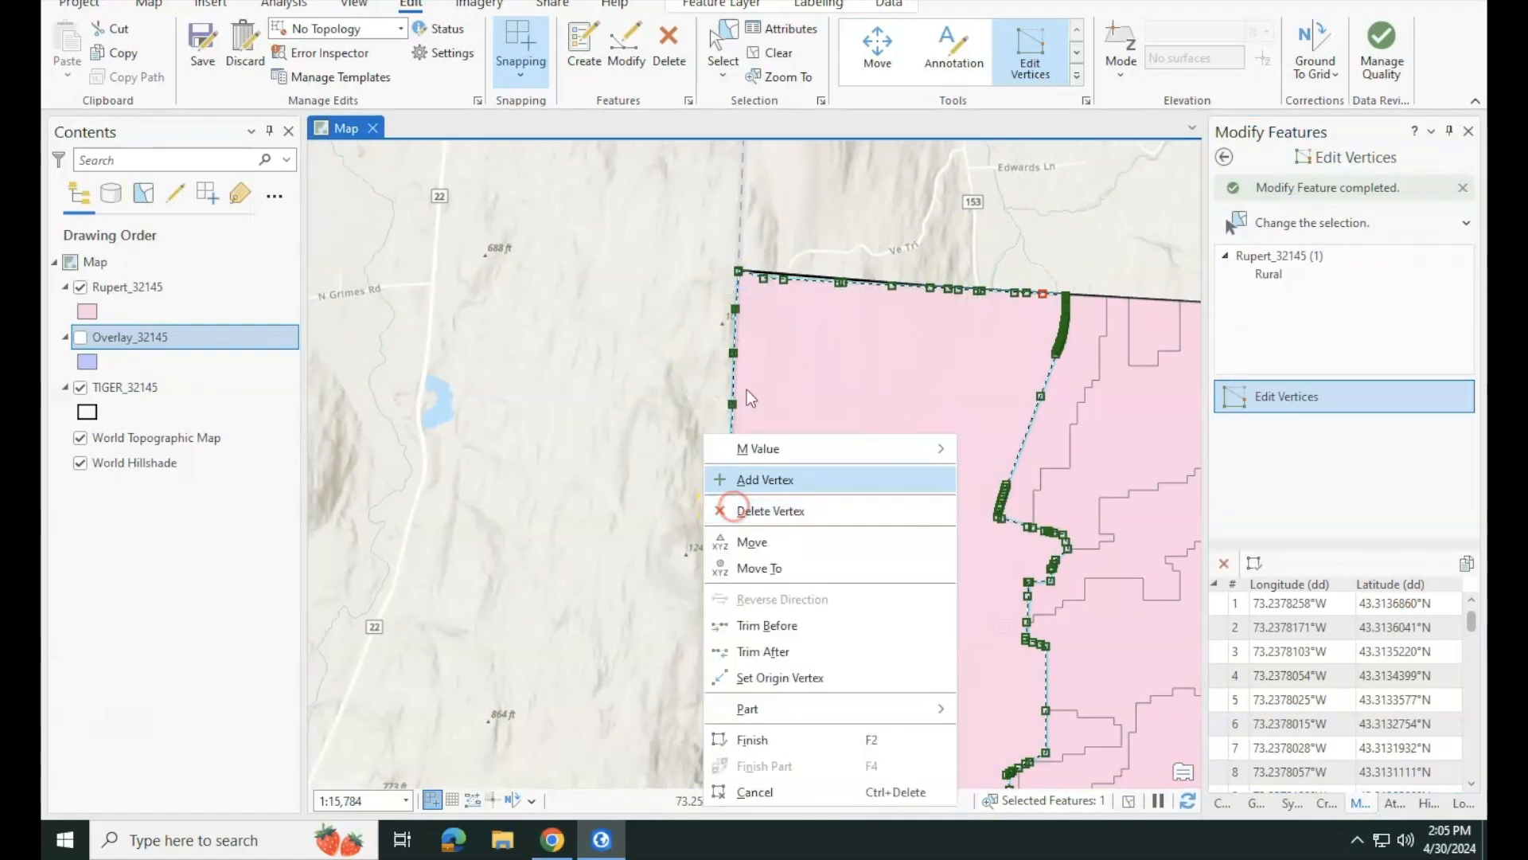
pyautogui.click(773, 512)
pyautogui.moveTo(764, 522); pyautogui.dragTo(722, 333)
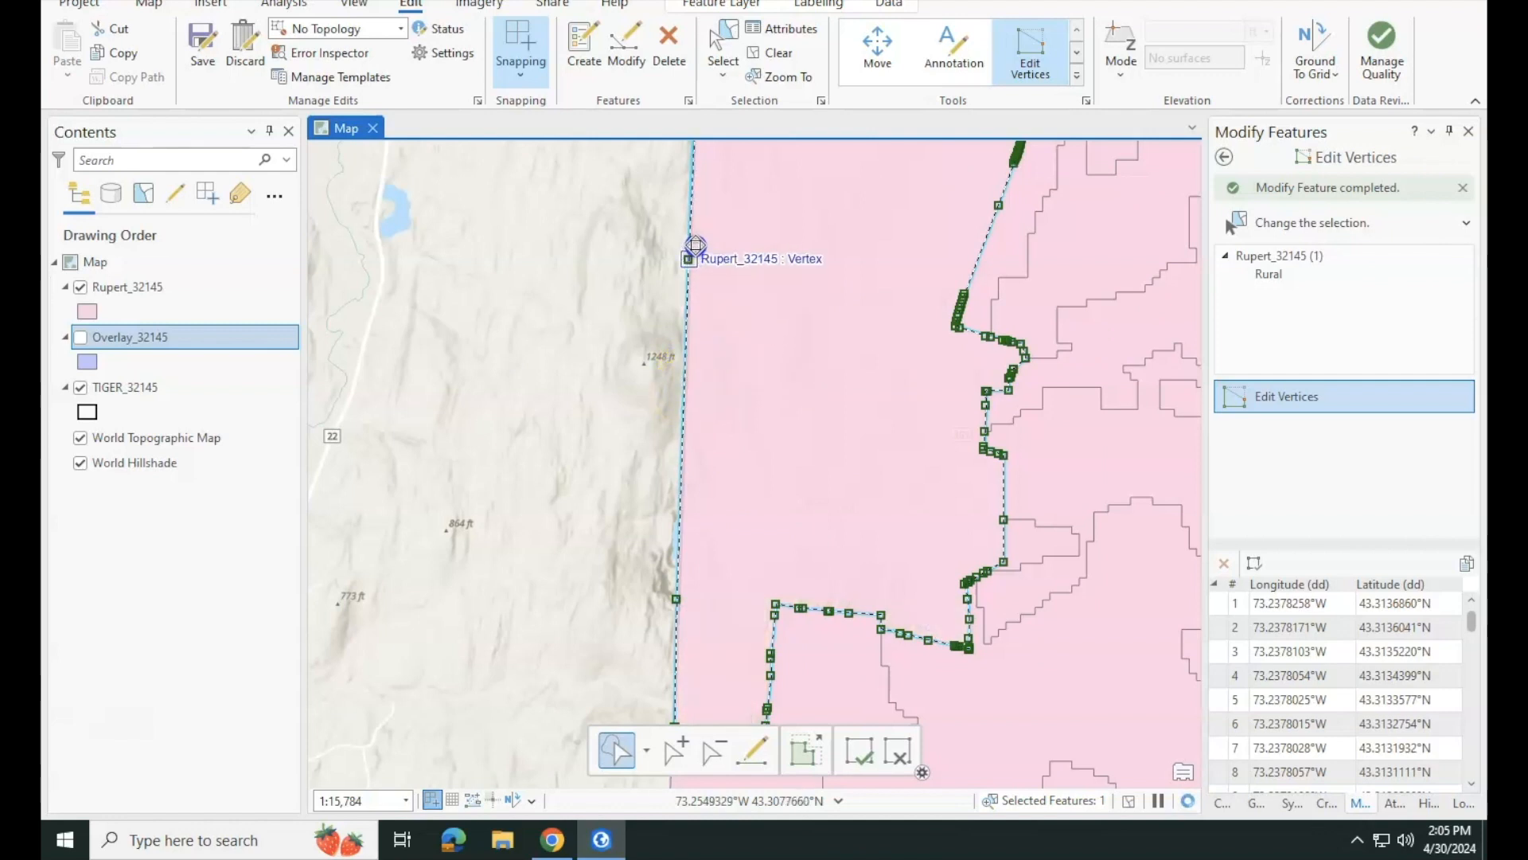
# - Move the two remaining western-edge vertices of the Rural polygon outward, west of the TIGER_32145 boundary, and finish the edit
pyautogui.moveTo(695, 215); pyautogui.dragTo(675, 229)
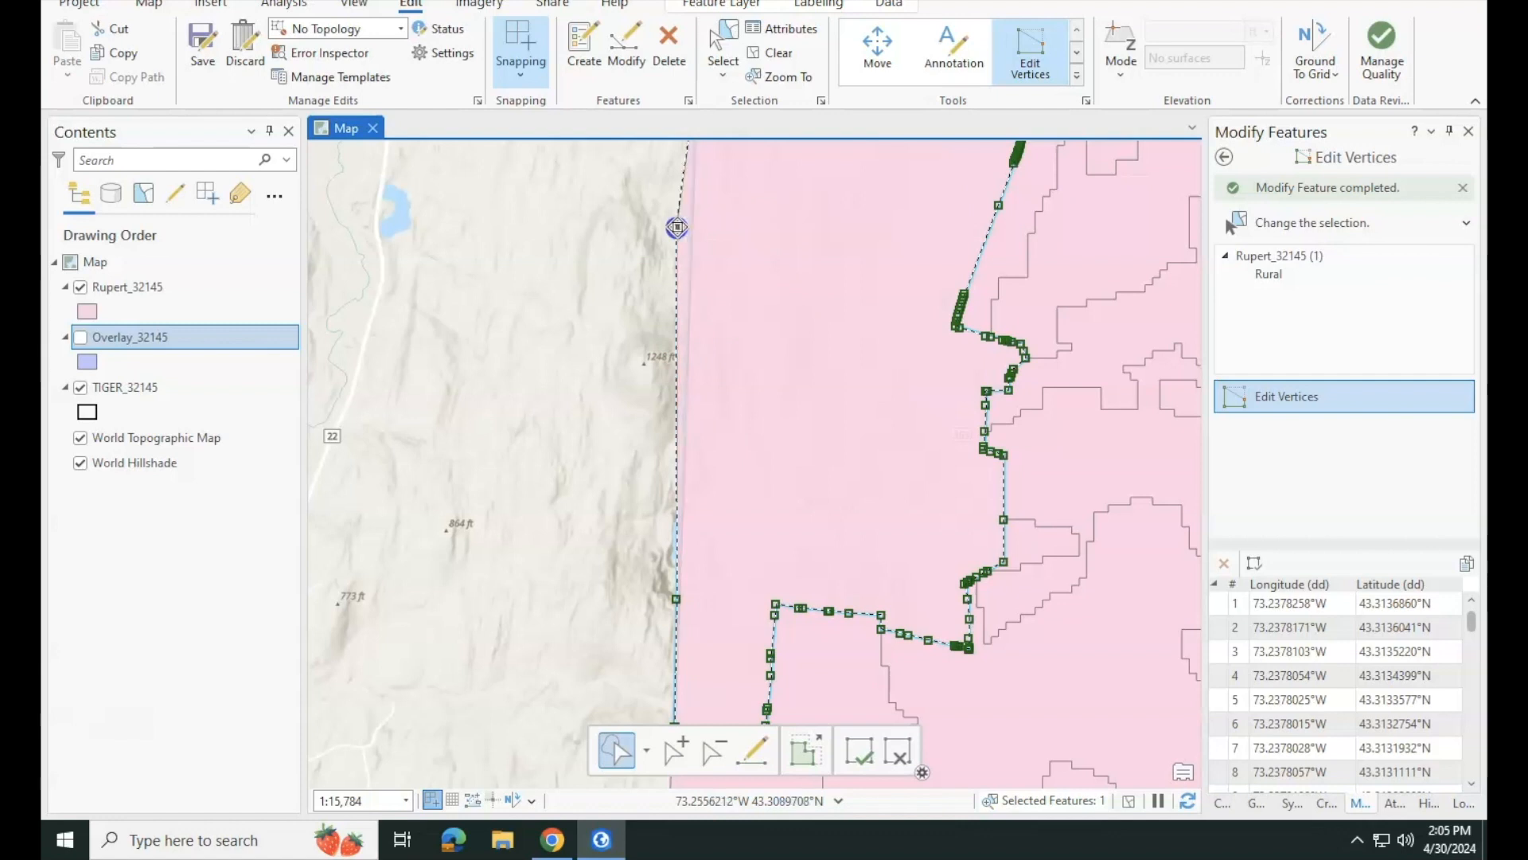
pyautogui.moveTo(817, 246); pyautogui.dragTo(818, 355)
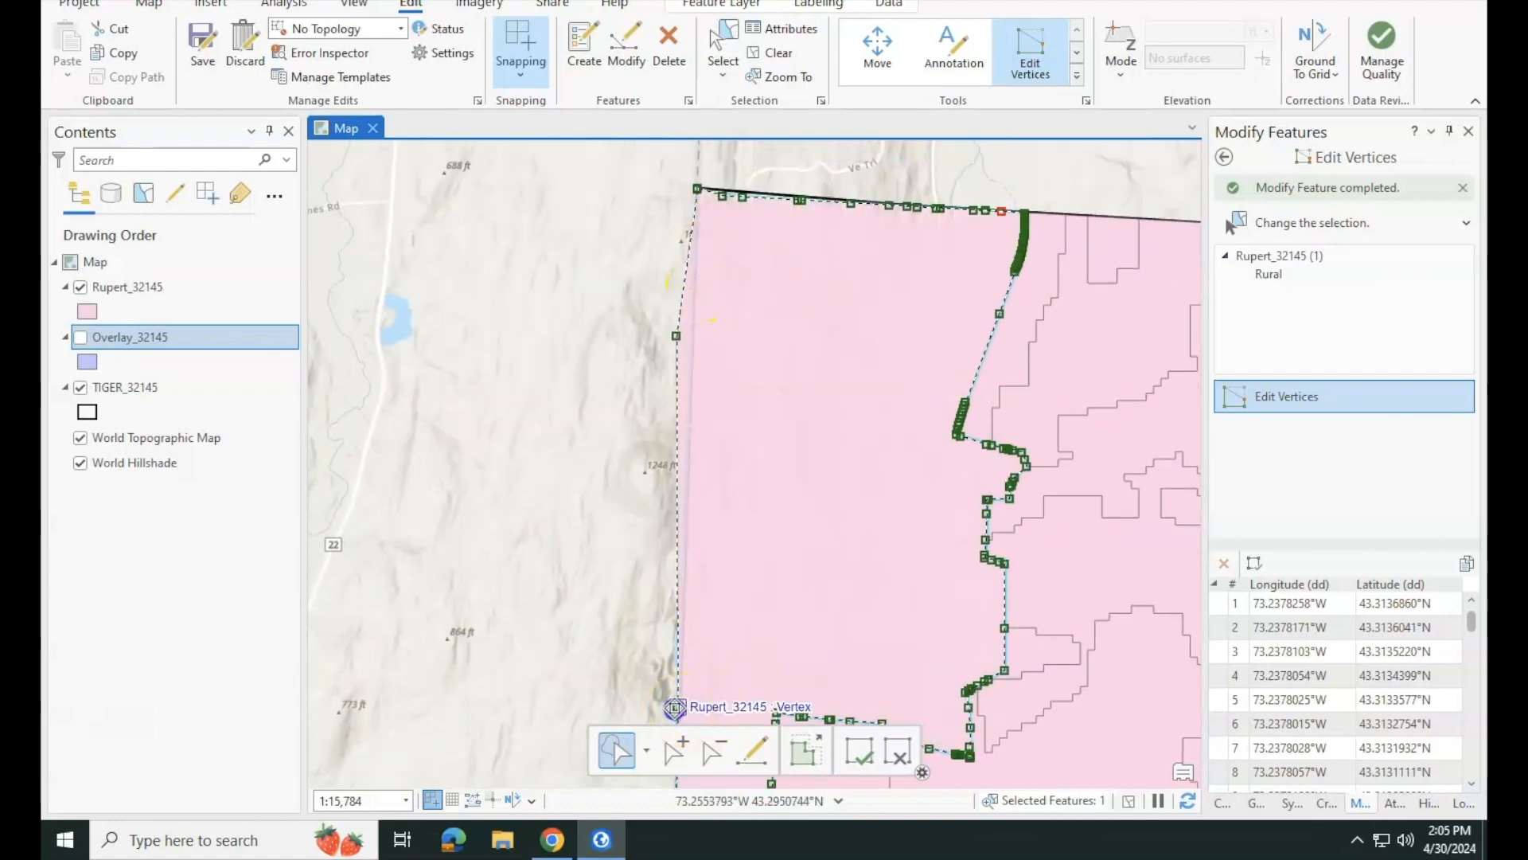
pyautogui.moveTo(676, 706); pyautogui.dragTo(634, 690)
pyautogui.press('F2')
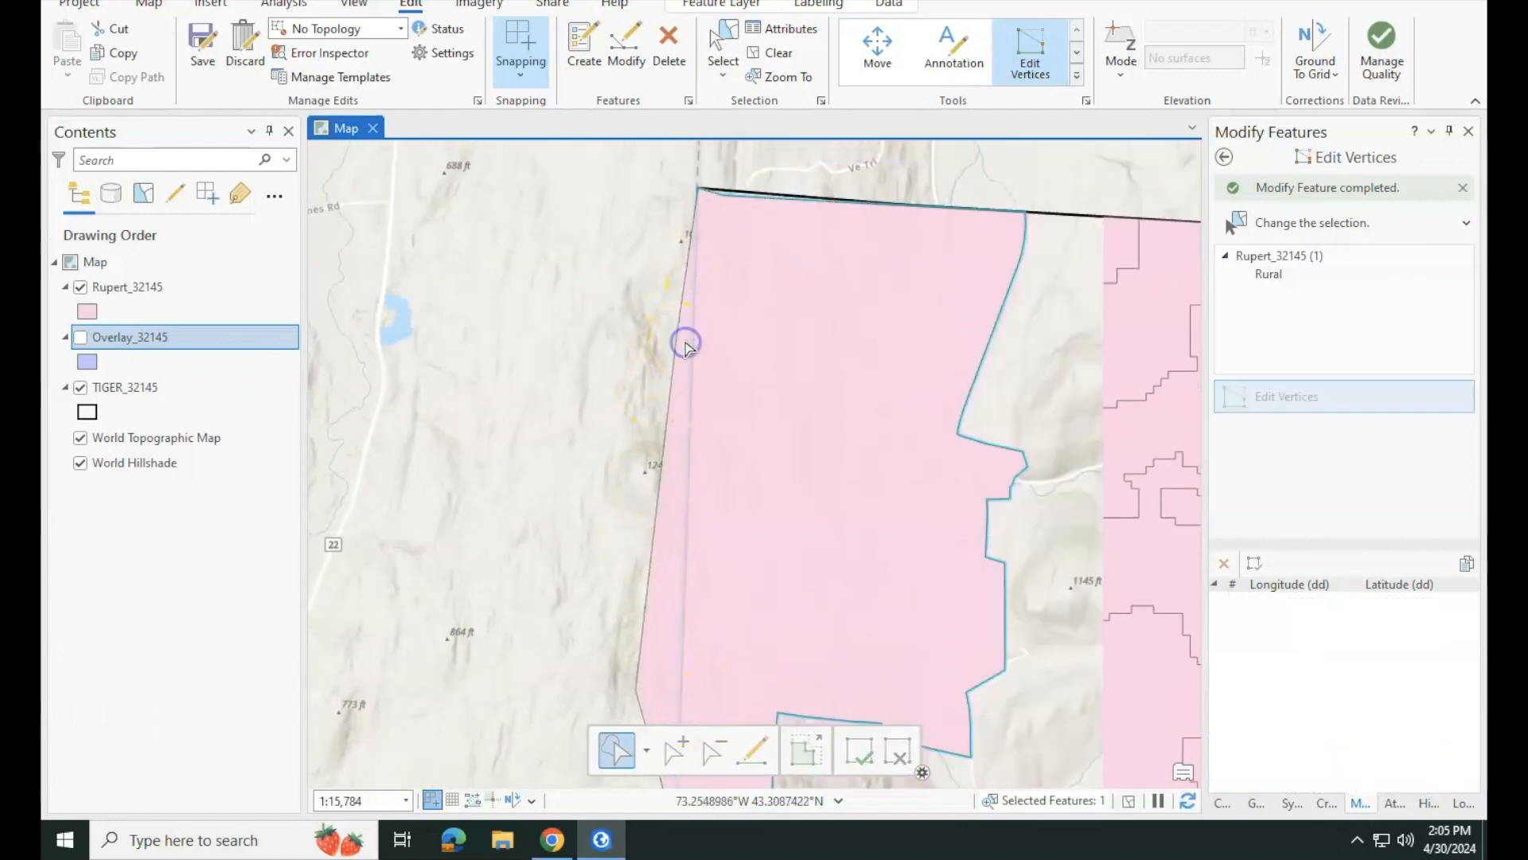
pyautogui.moveTo(651, 334); pyautogui.dragTo(630, 324)
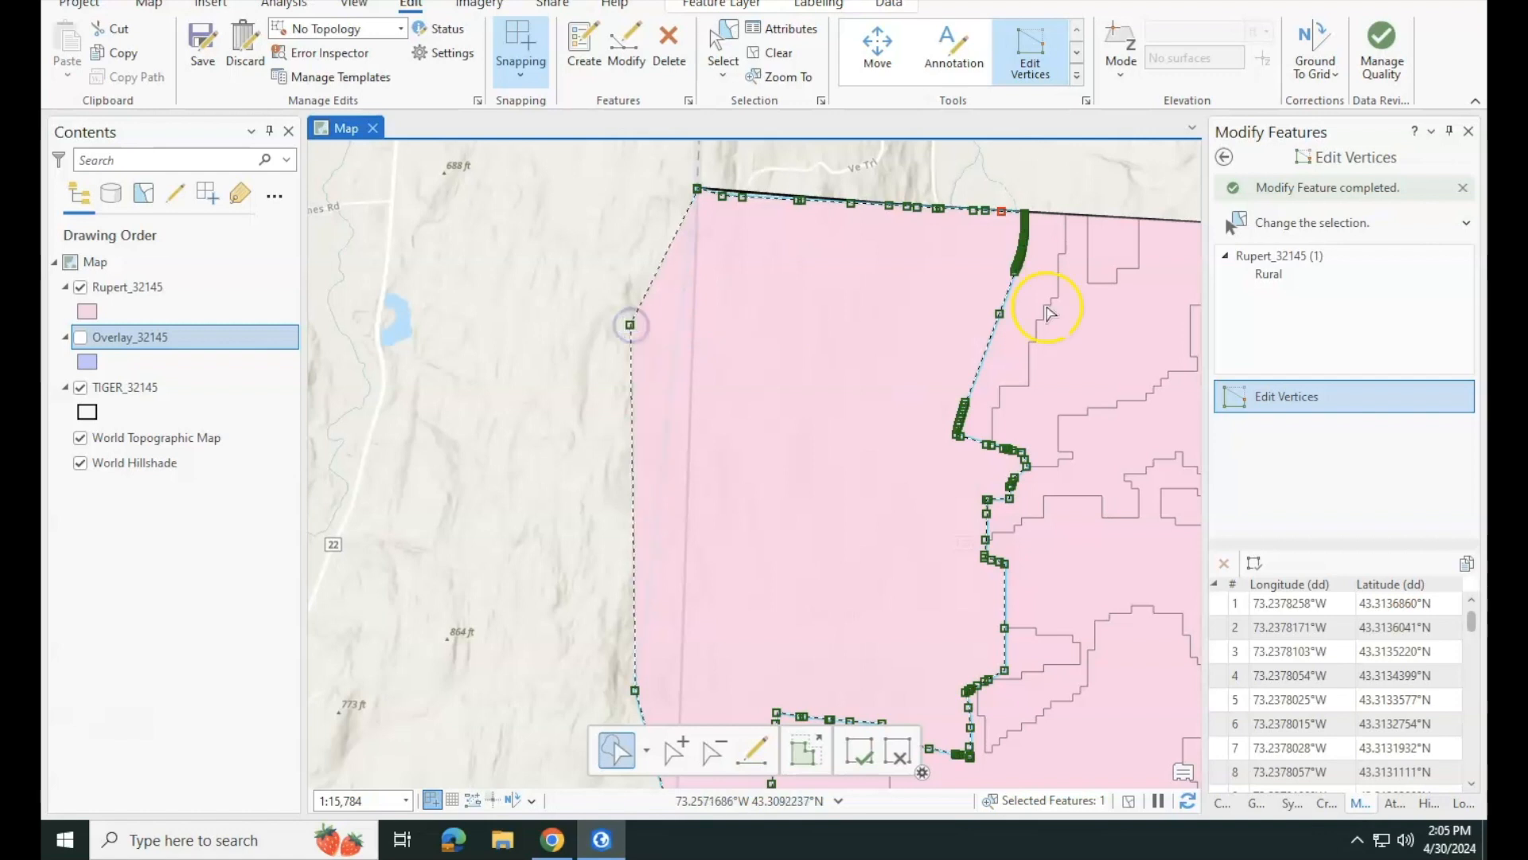
pyautogui.click(860, 750)
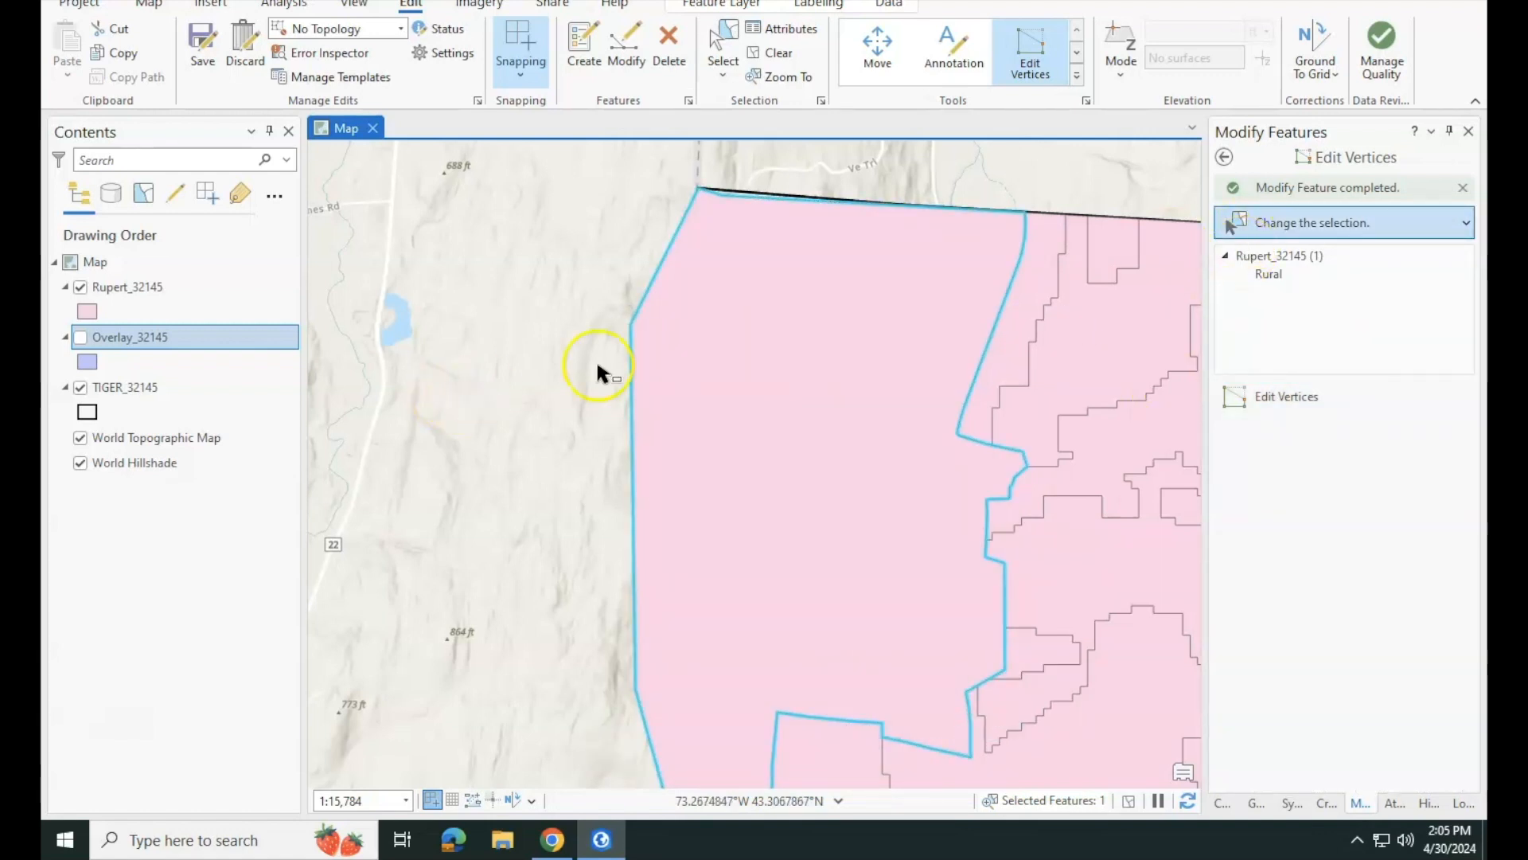
# - Reopen the Rural polygon's vertices and snap its upper western-edge vertex to the first TIGER_32145 vertex south of the northwest corner
pyautogui.click(629, 406)
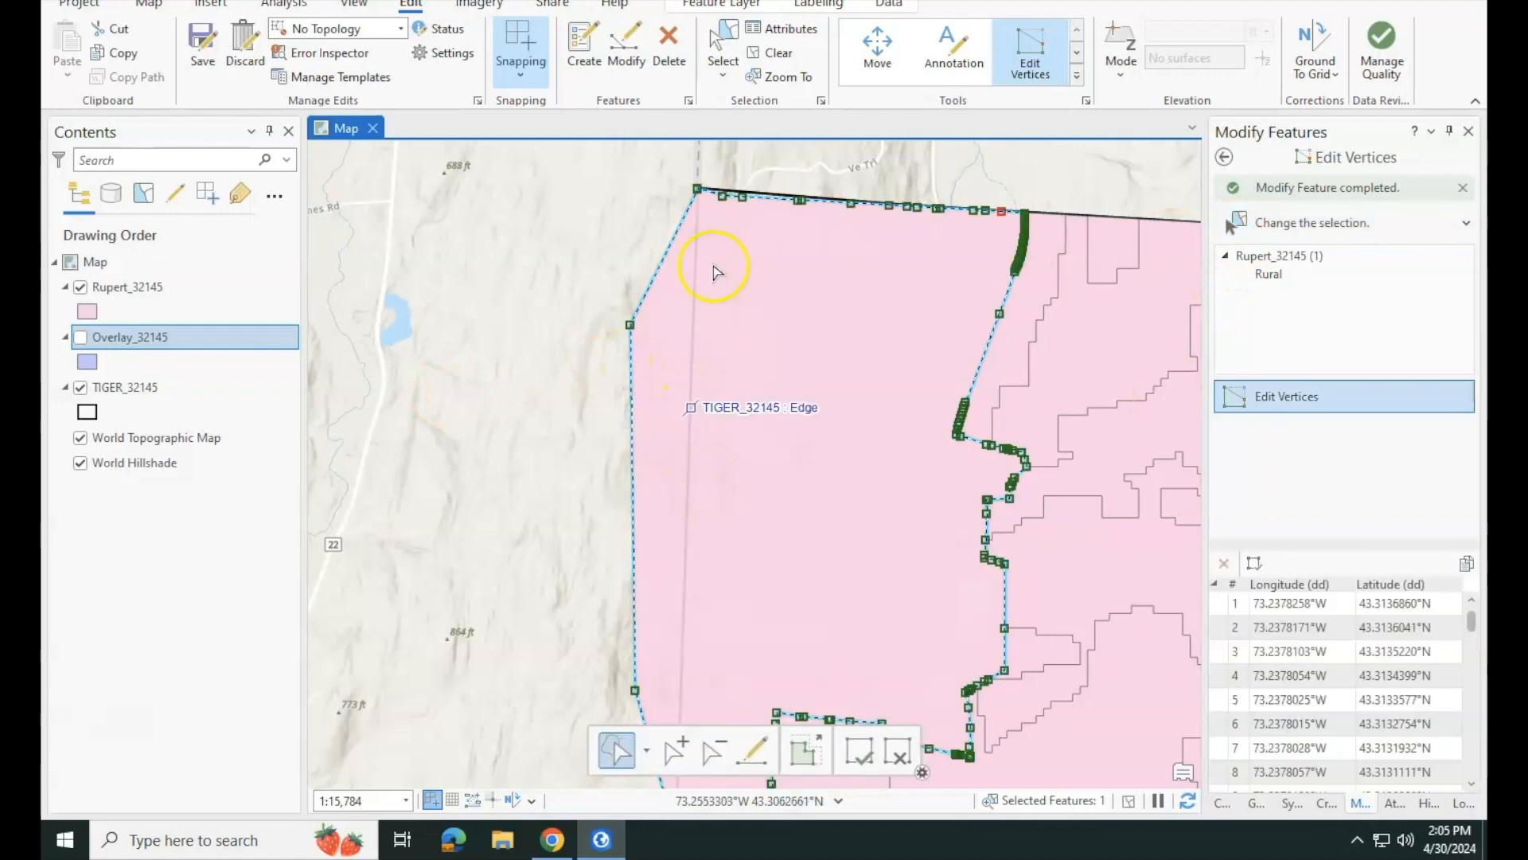
pyautogui.scroll(1, 707, 368)
pyautogui.moveTo(708, 368); pyautogui.dragTo(679, 369)
pyautogui.scroll(-1, 680, 368)
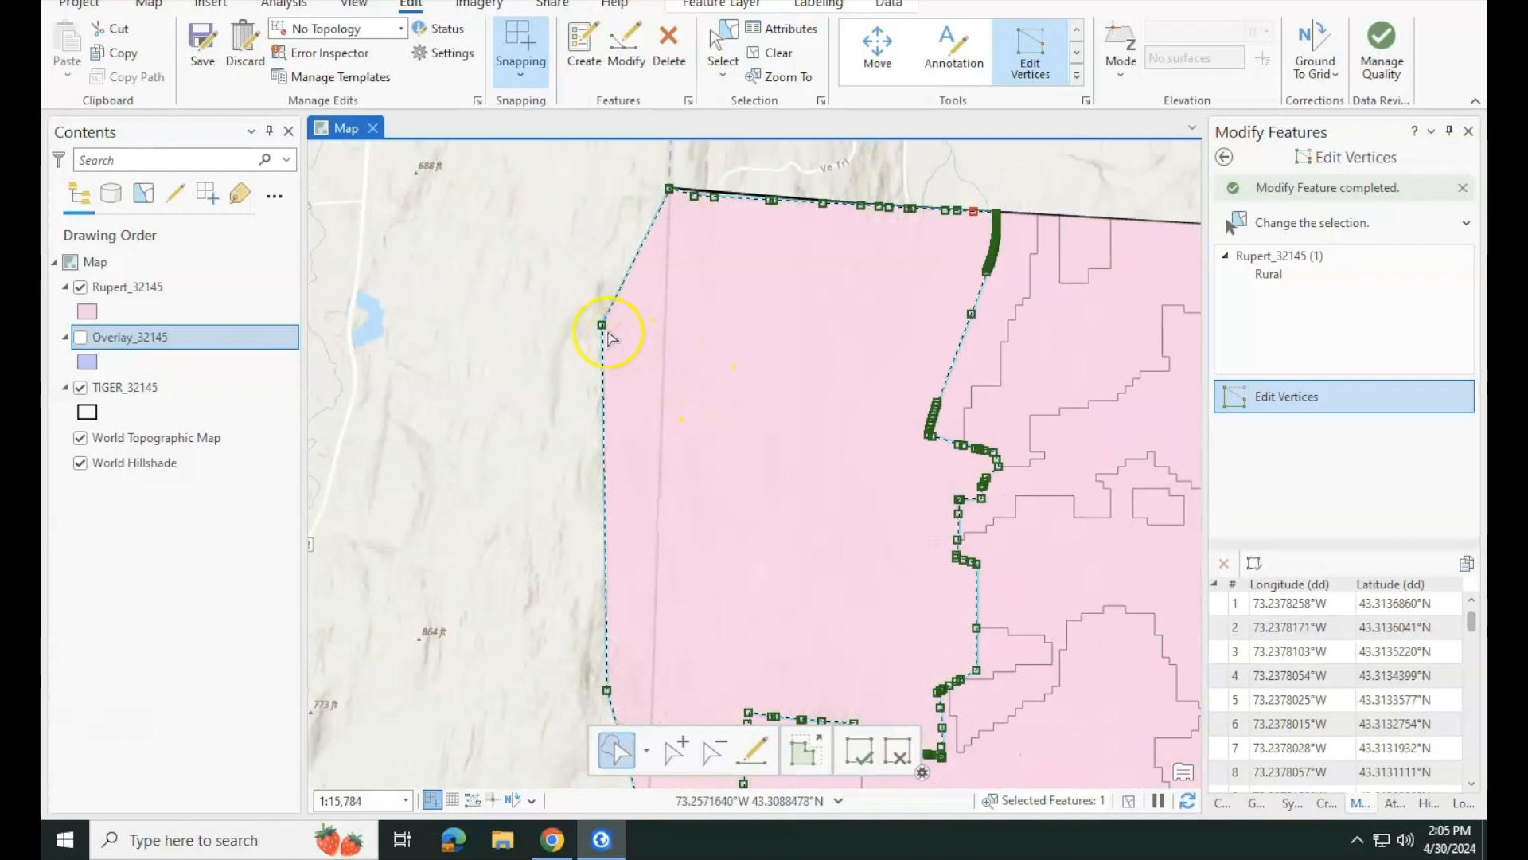
pyautogui.moveTo(606, 328)
pyautogui.mouseDown()
pyautogui.moveTo(704, 338)
pyautogui.moveTo(606, 328)
pyautogui.mouseUp()
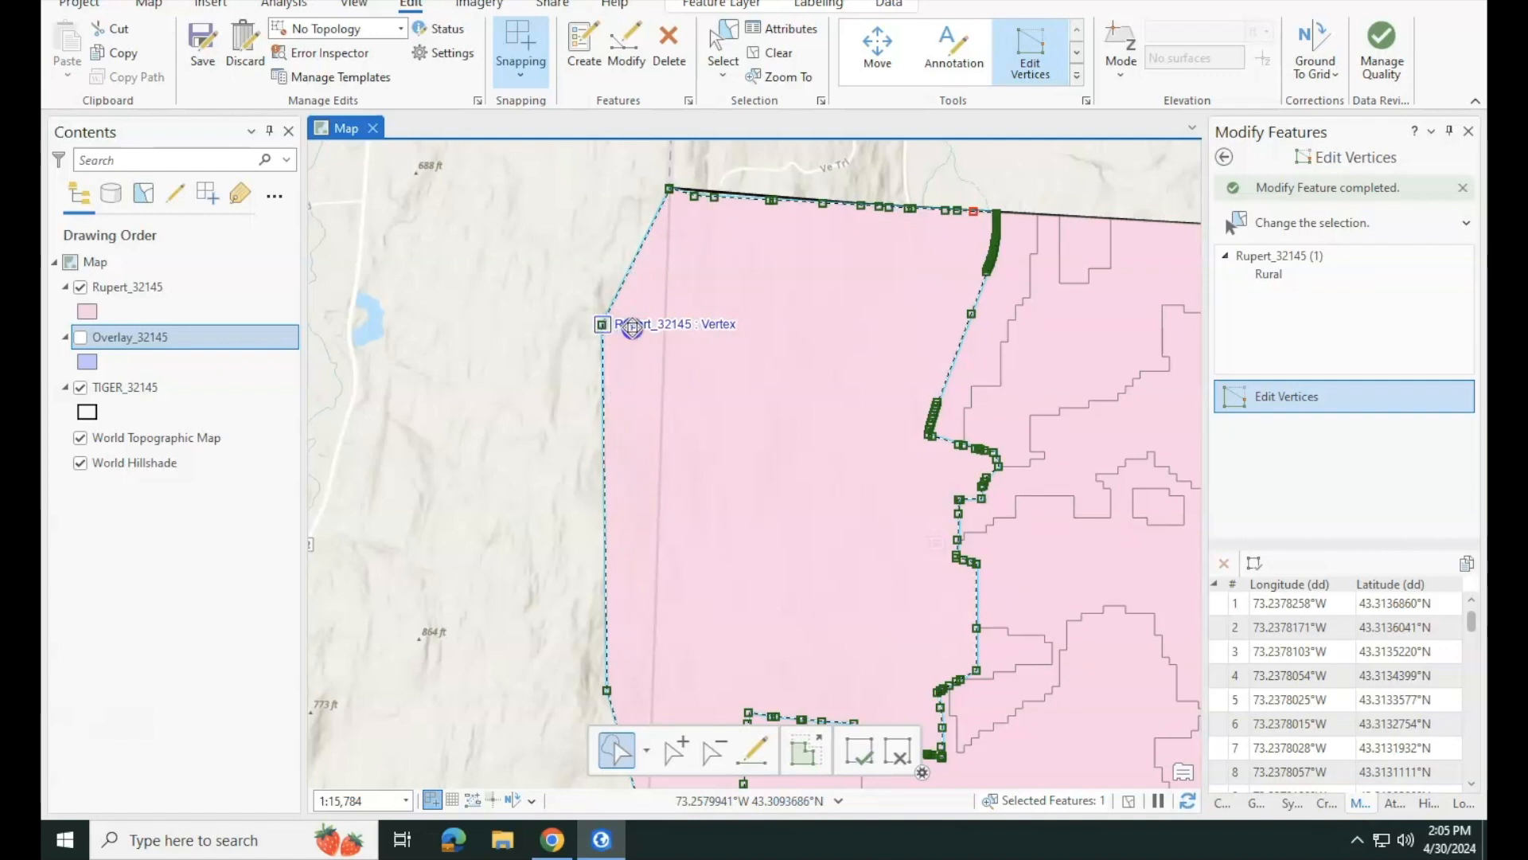
pyautogui.moveTo(632, 328); pyautogui.dragTo(662, 378)
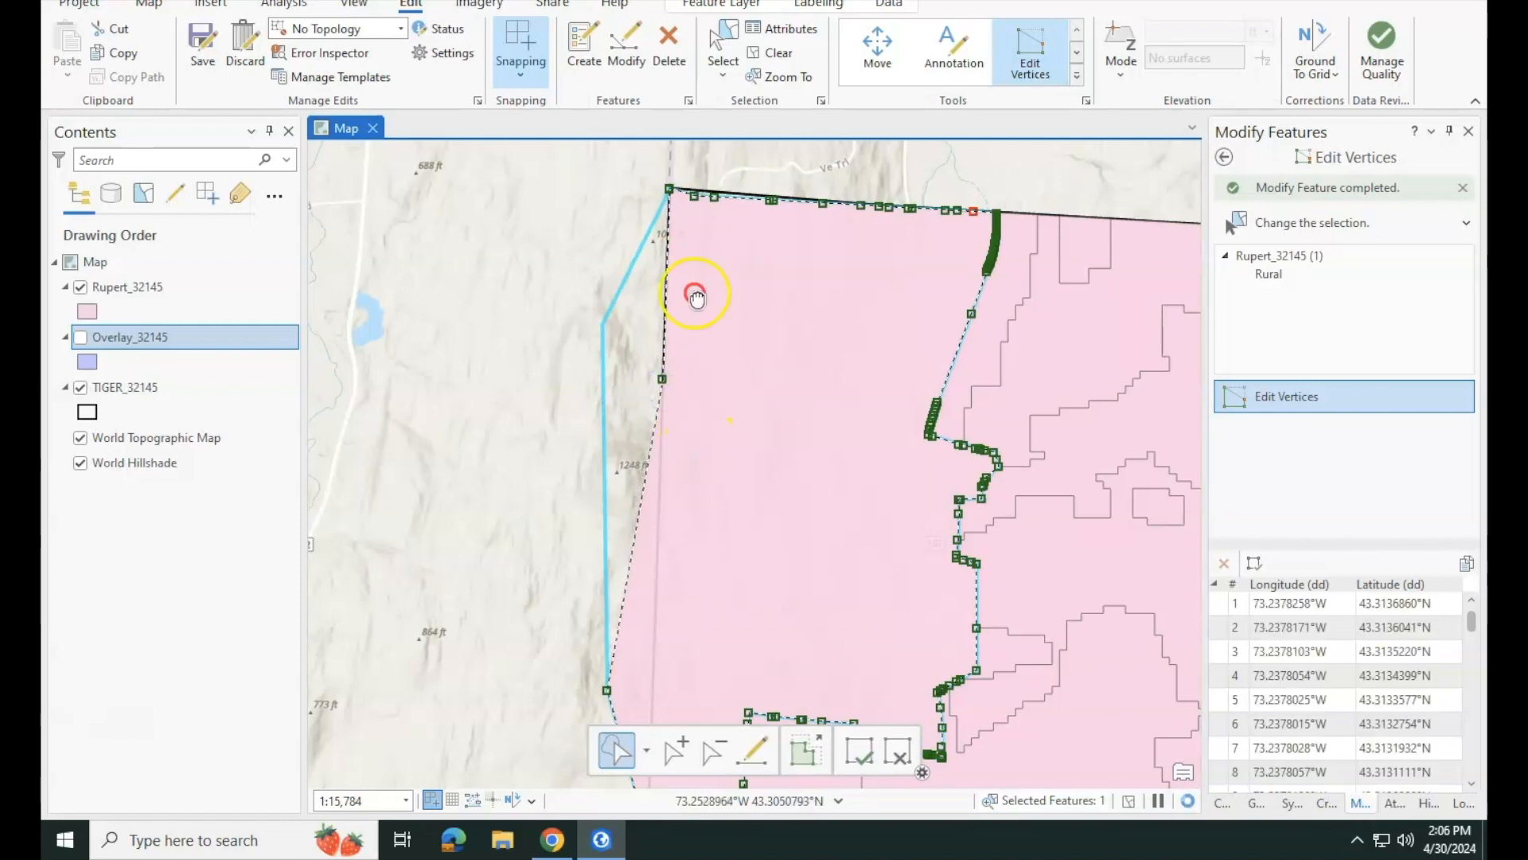
# - Snap a northern-edge vertex of the Rural polygon to the nearby TIGER_32145 vertex and delete the extra vertices west of it
pyautogui.moveTo(702, 442); pyautogui.dragTo(695, 288)
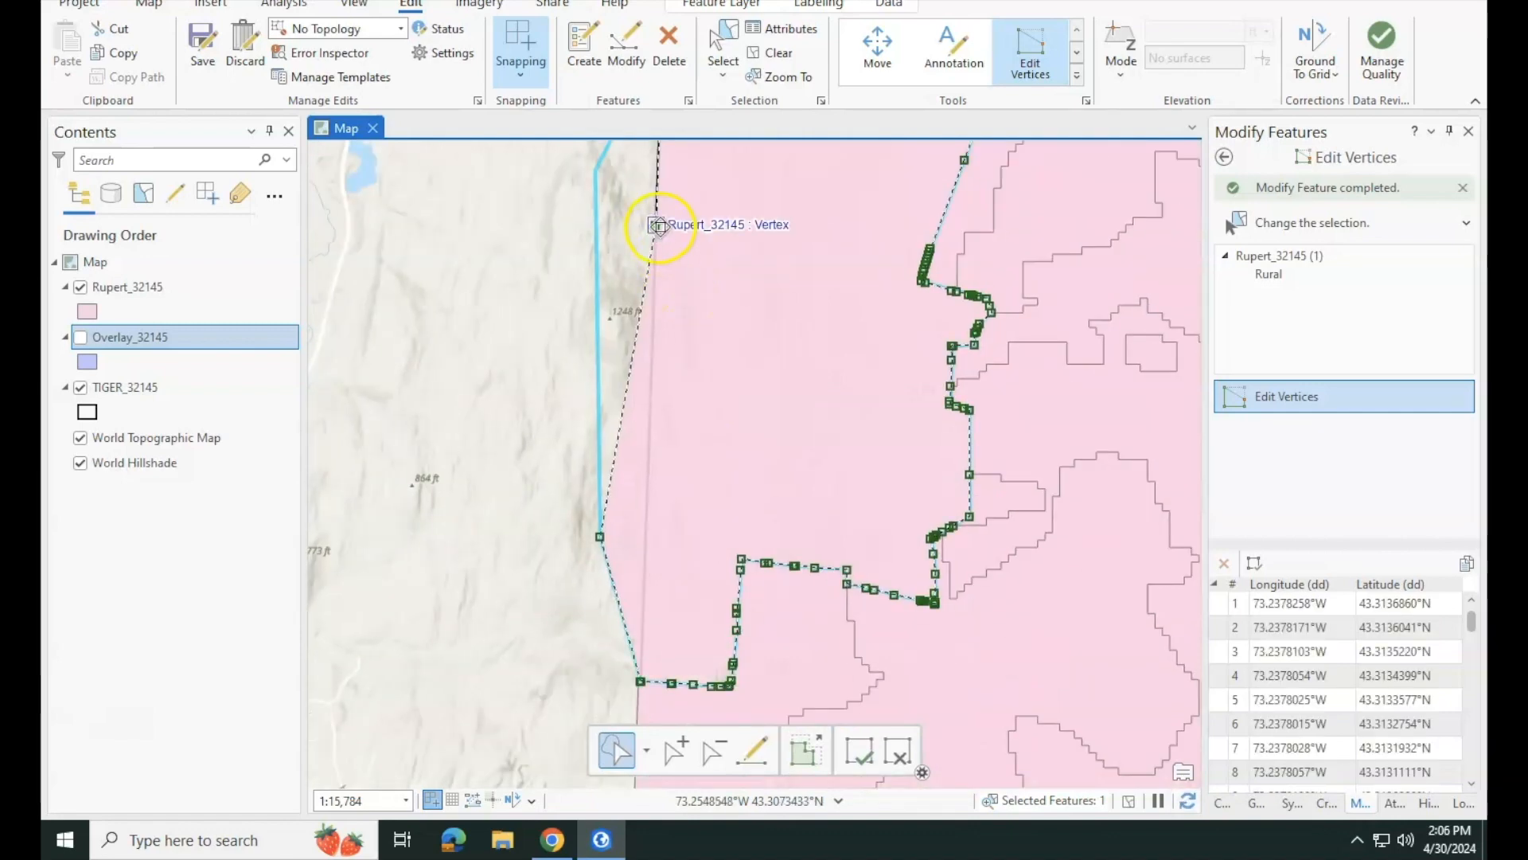
pyautogui.moveTo(663, 226); pyautogui.dragTo(665, 413)
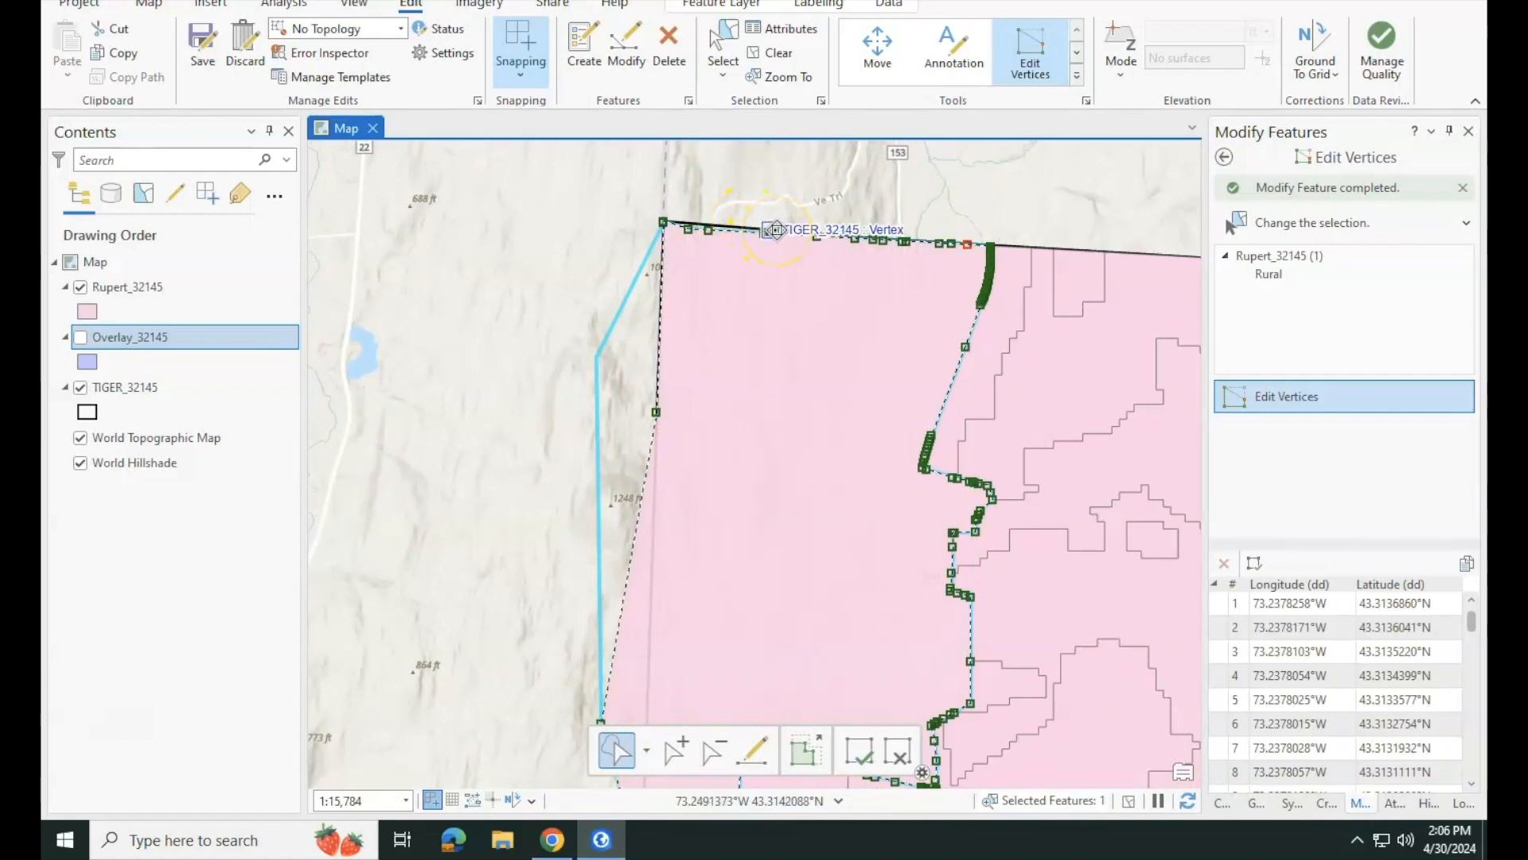
pyautogui.scroll(3, 776, 229)
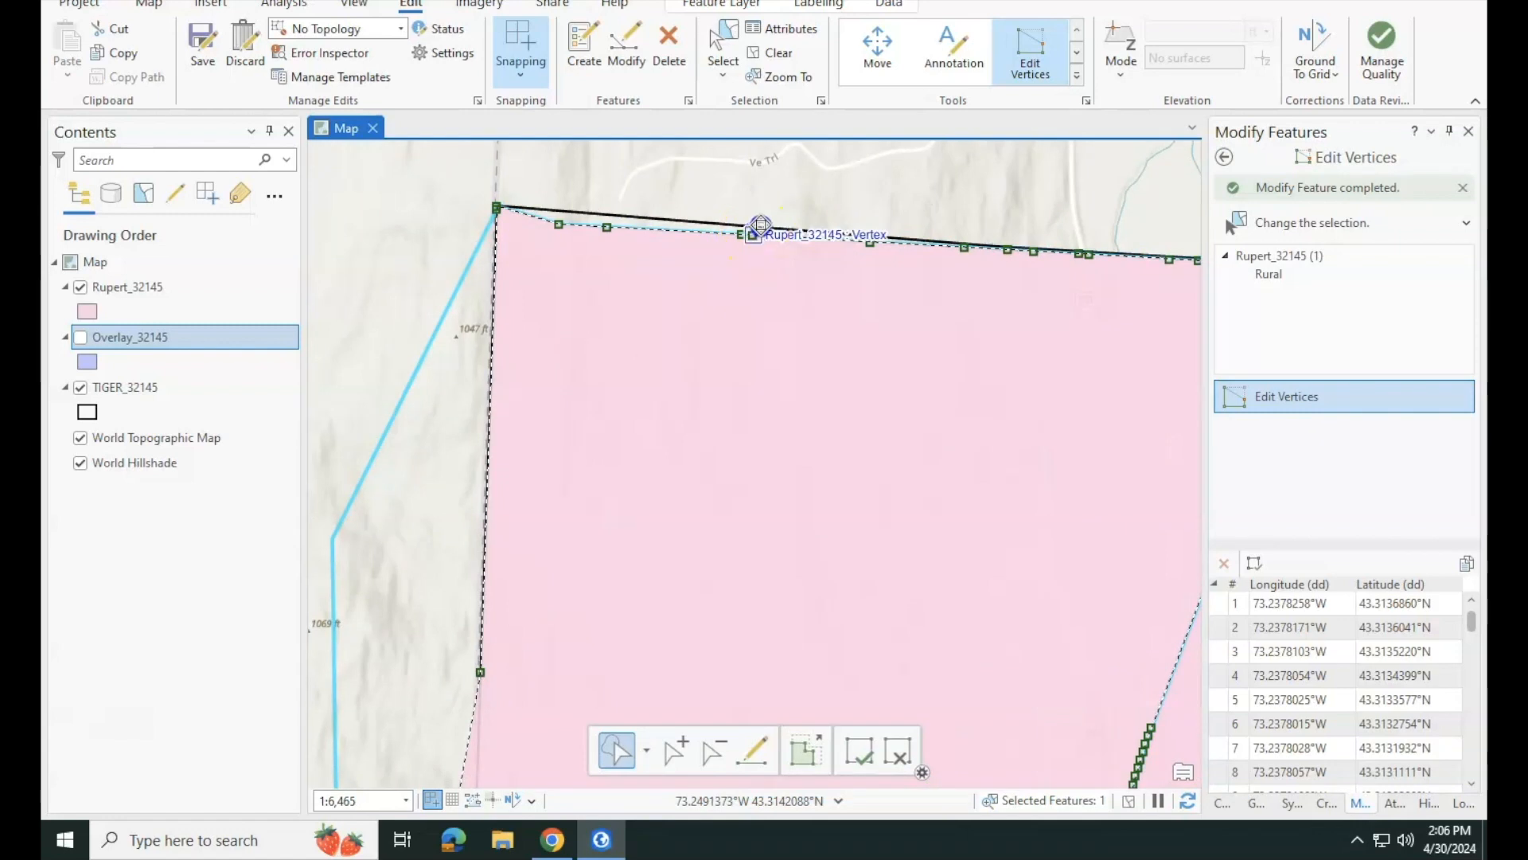
pyautogui.rightClick(760, 226)
pyautogui.click(740, 236)
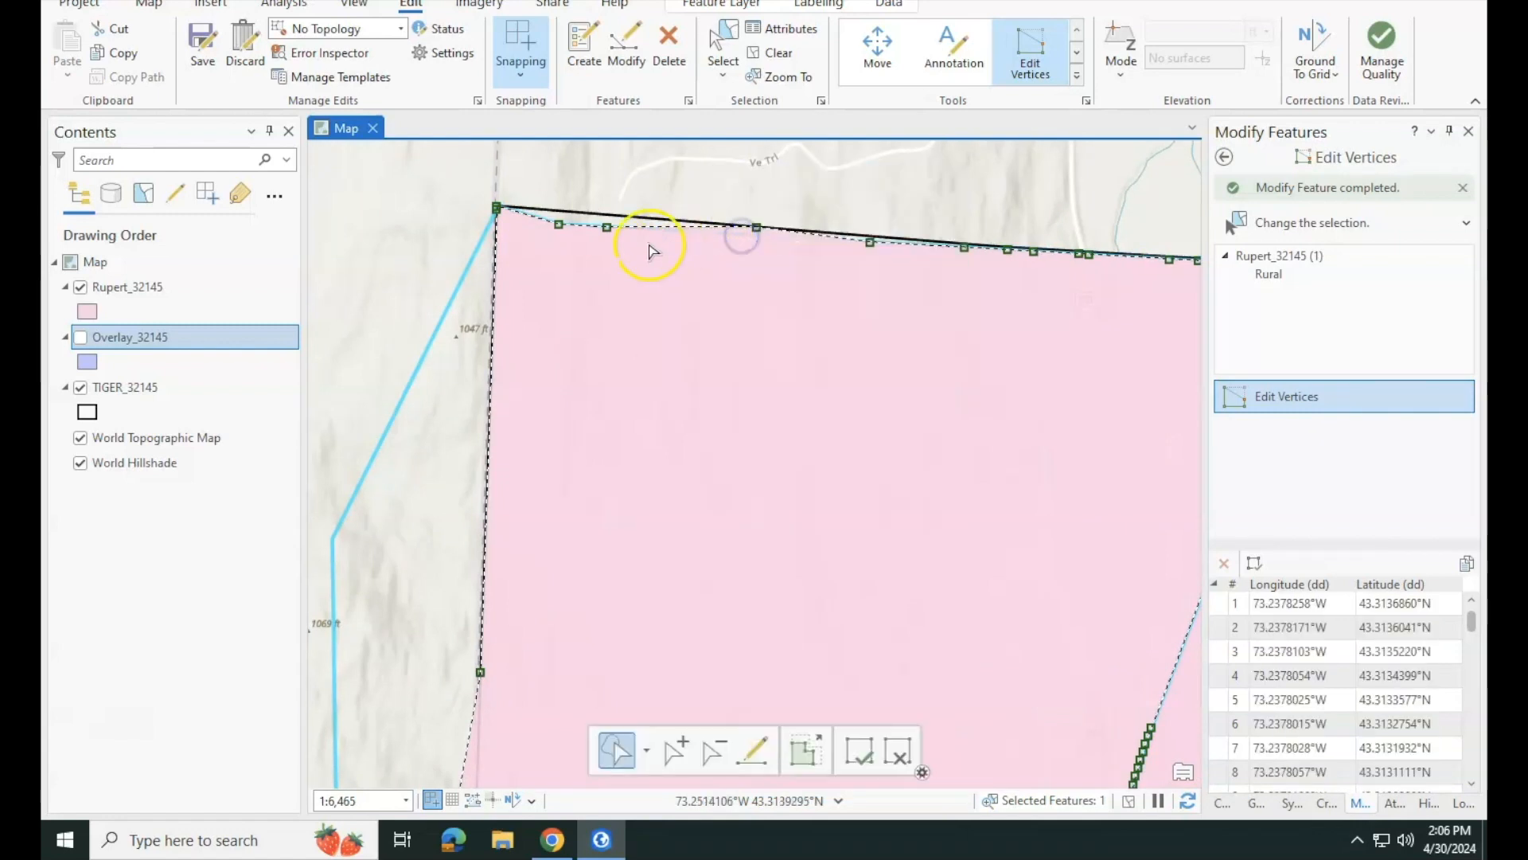
pyautogui.rightClick(545, 248)
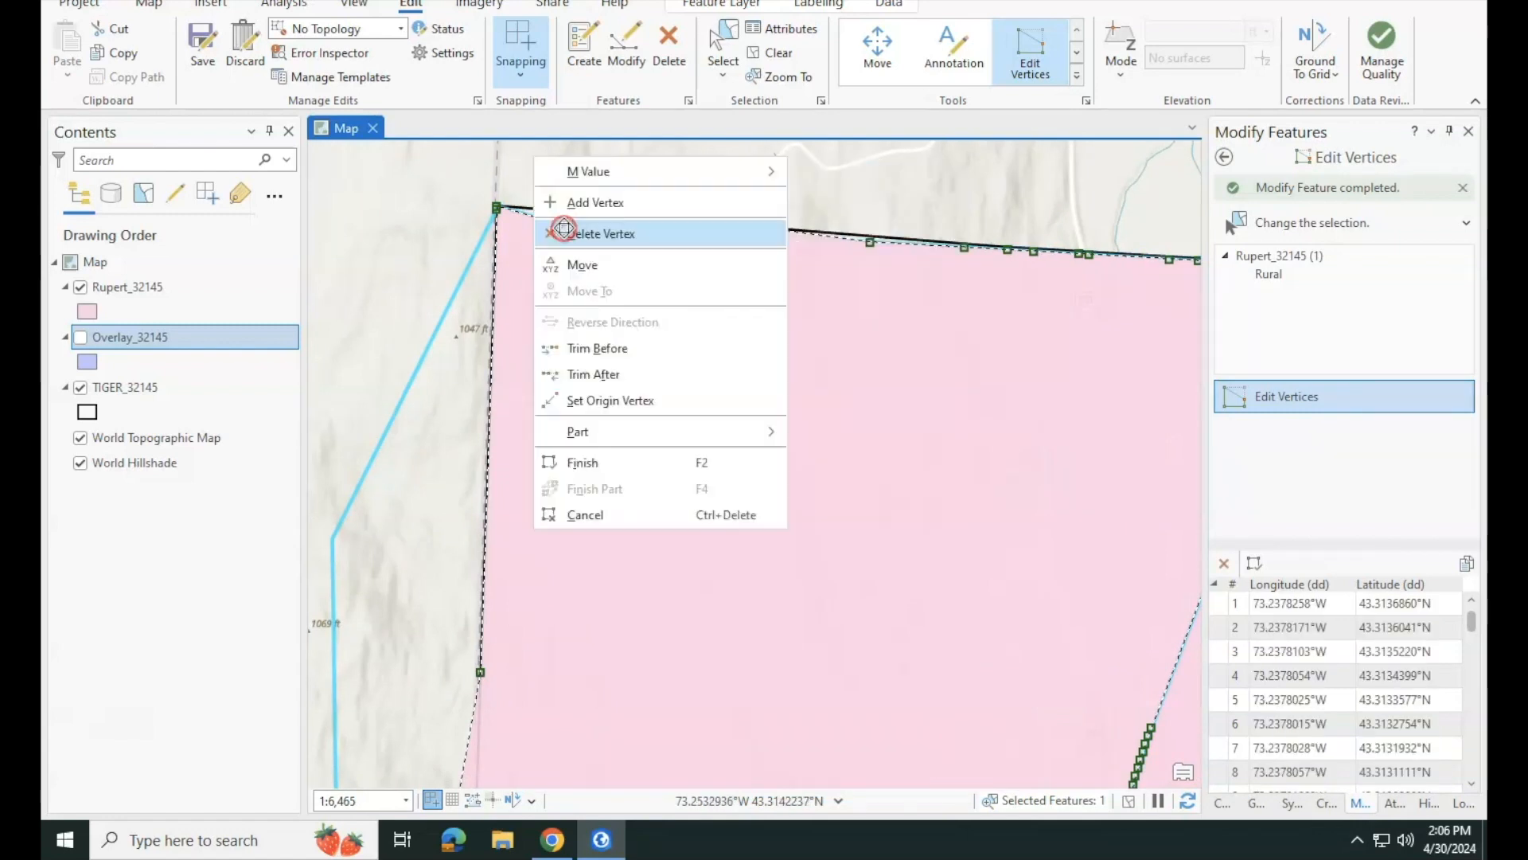
pyautogui.click(570, 234)
# - Snap the Rural polygon's lower western-edge vertex onto the TIGER_32145 boundary, above the polygon's southwest corner
pyautogui.scroll(-2, 570, 235)
pyautogui.moveTo(689, 435); pyautogui.dragTo(711, 349)
pyautogui.moveTo(672, 513); pyautogui.dragTo(753, 270)
pyautogui.moveTo(666, 581); pyautogui.dragTo(716, 406)
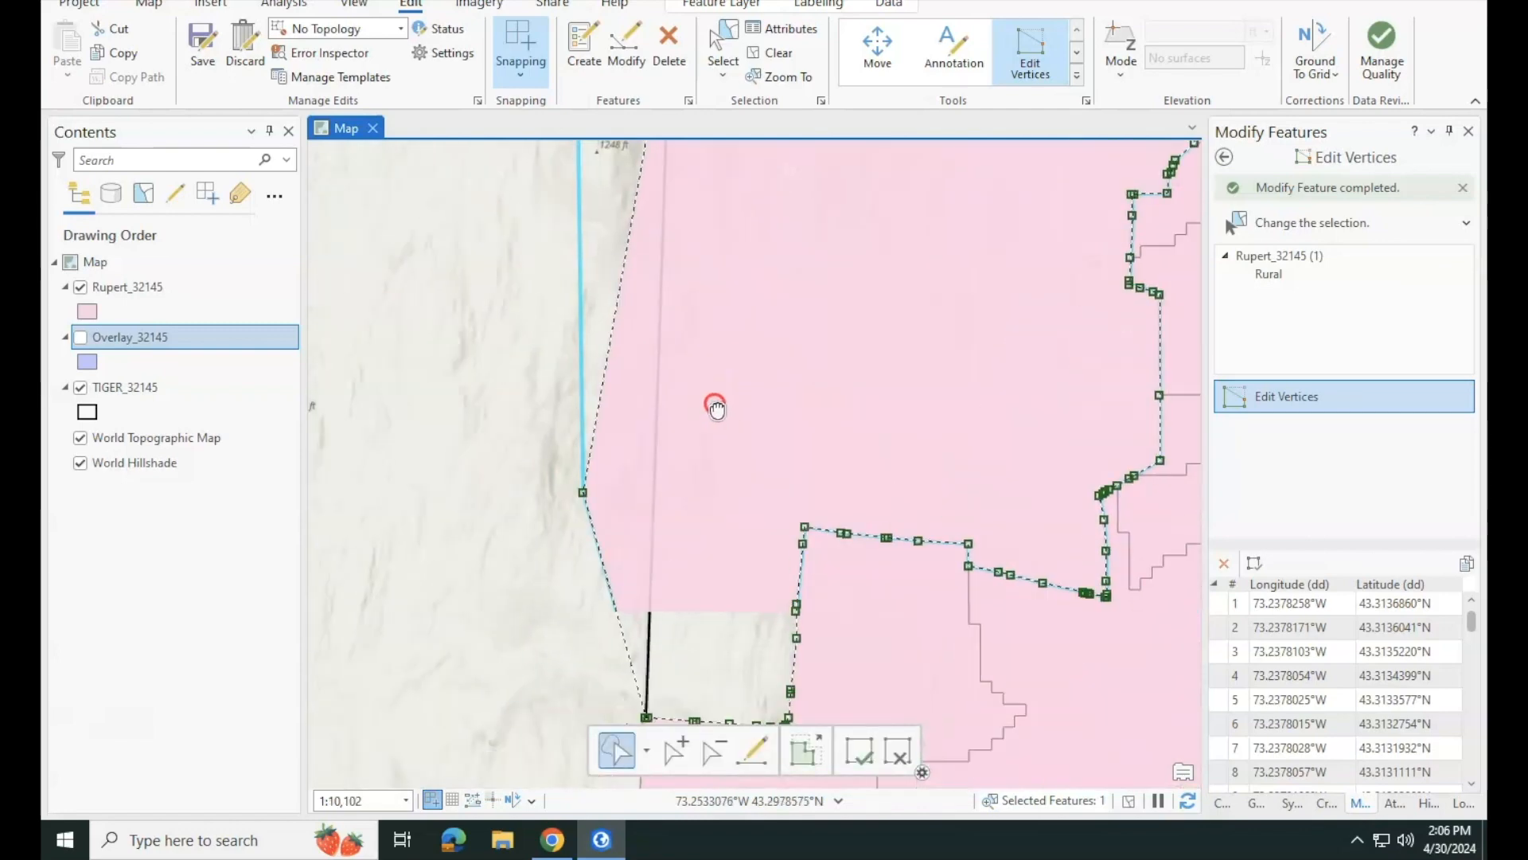
pyautogui.scroll(-2, 635, 527)
pyautogui.moveTo(588, 501); pyautogui.dragTo(650, 416)
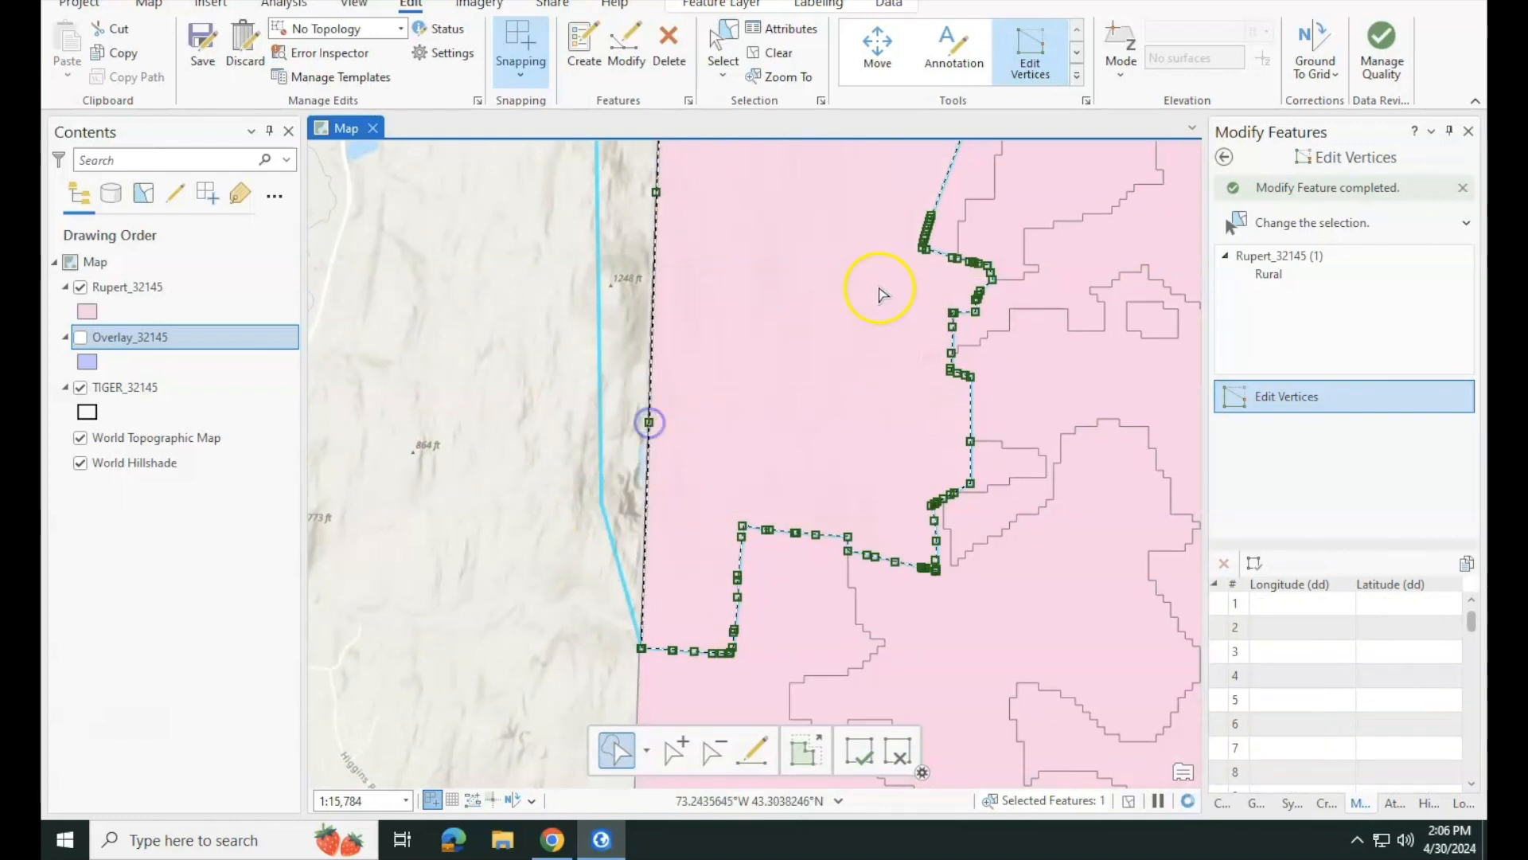
# - Delete the Rural polygon's northern-edge vertex that sags below the TIGER_32145 boundary, just east of the snapped one
pyautogui.moveTo(880, 290); pyautogui.dragTo(788, 565)
pyautogui.scroll(5, 746, 366)
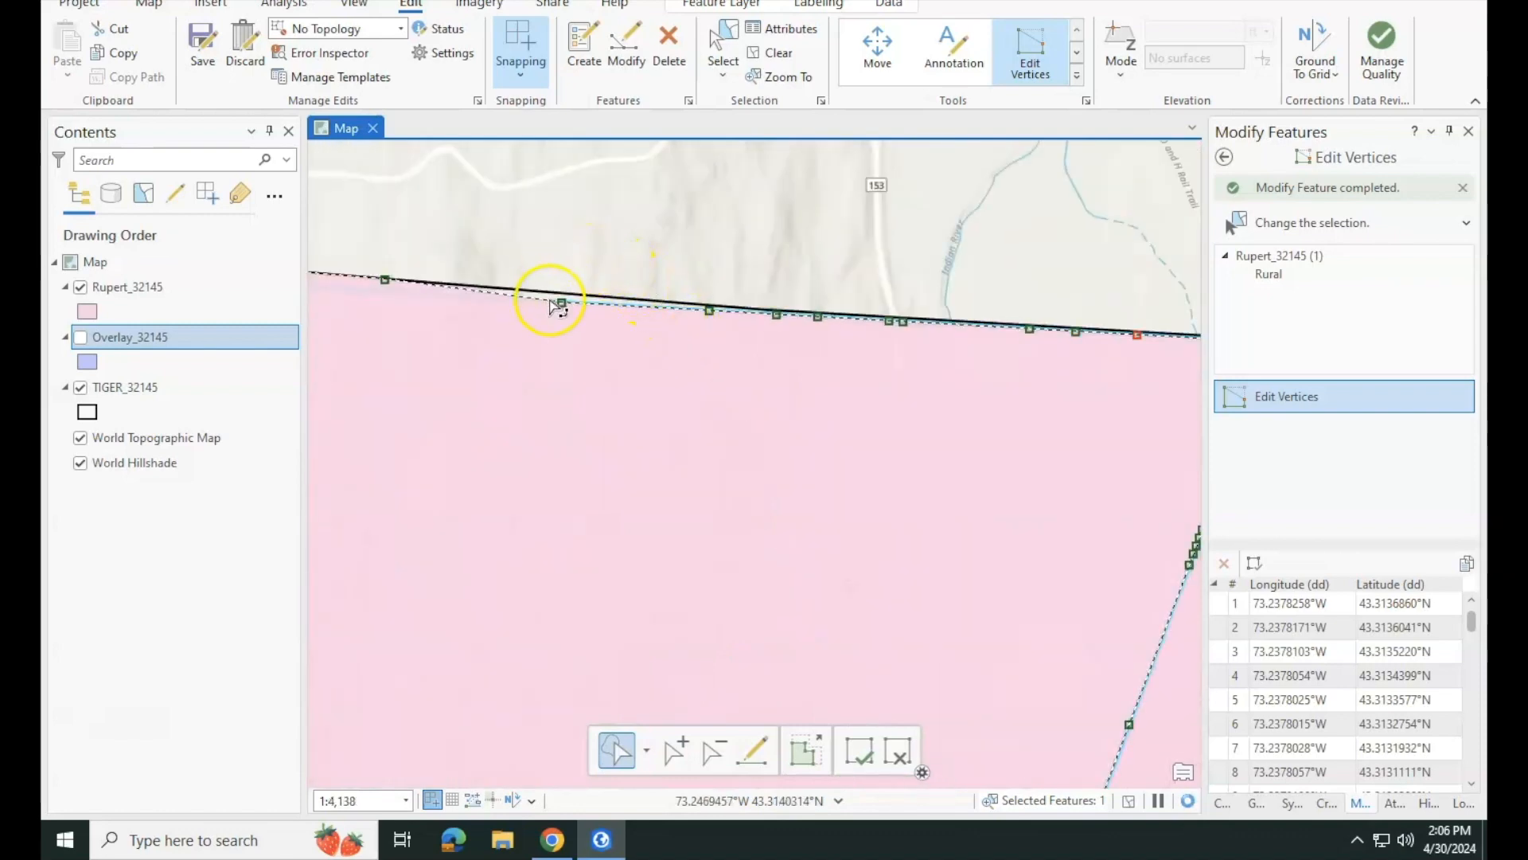
pyautogui.rightClick(559, 304)
pyautogui.click(562, 309)
# - Snap the Rural polygon's northeast corner vertex up onto the TIGER_32145 boundary line
pyautogui.moveTo(1011, 427); pyautogui.dragTo(888, 503)
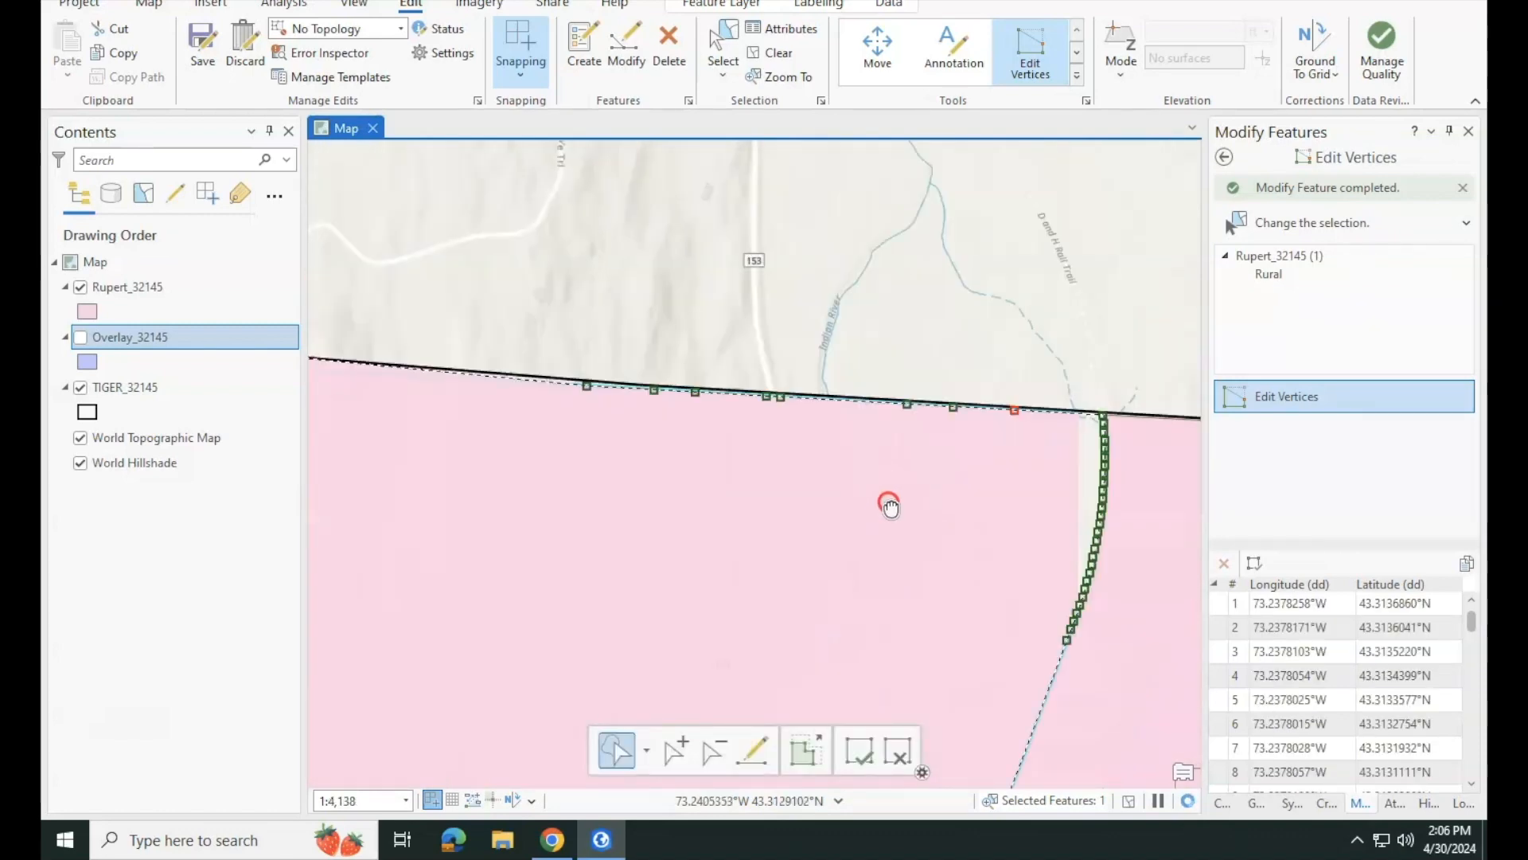
pyautogui.scroll(-3, 891, 521)
pyautogui.scroll(3, 972, 470)
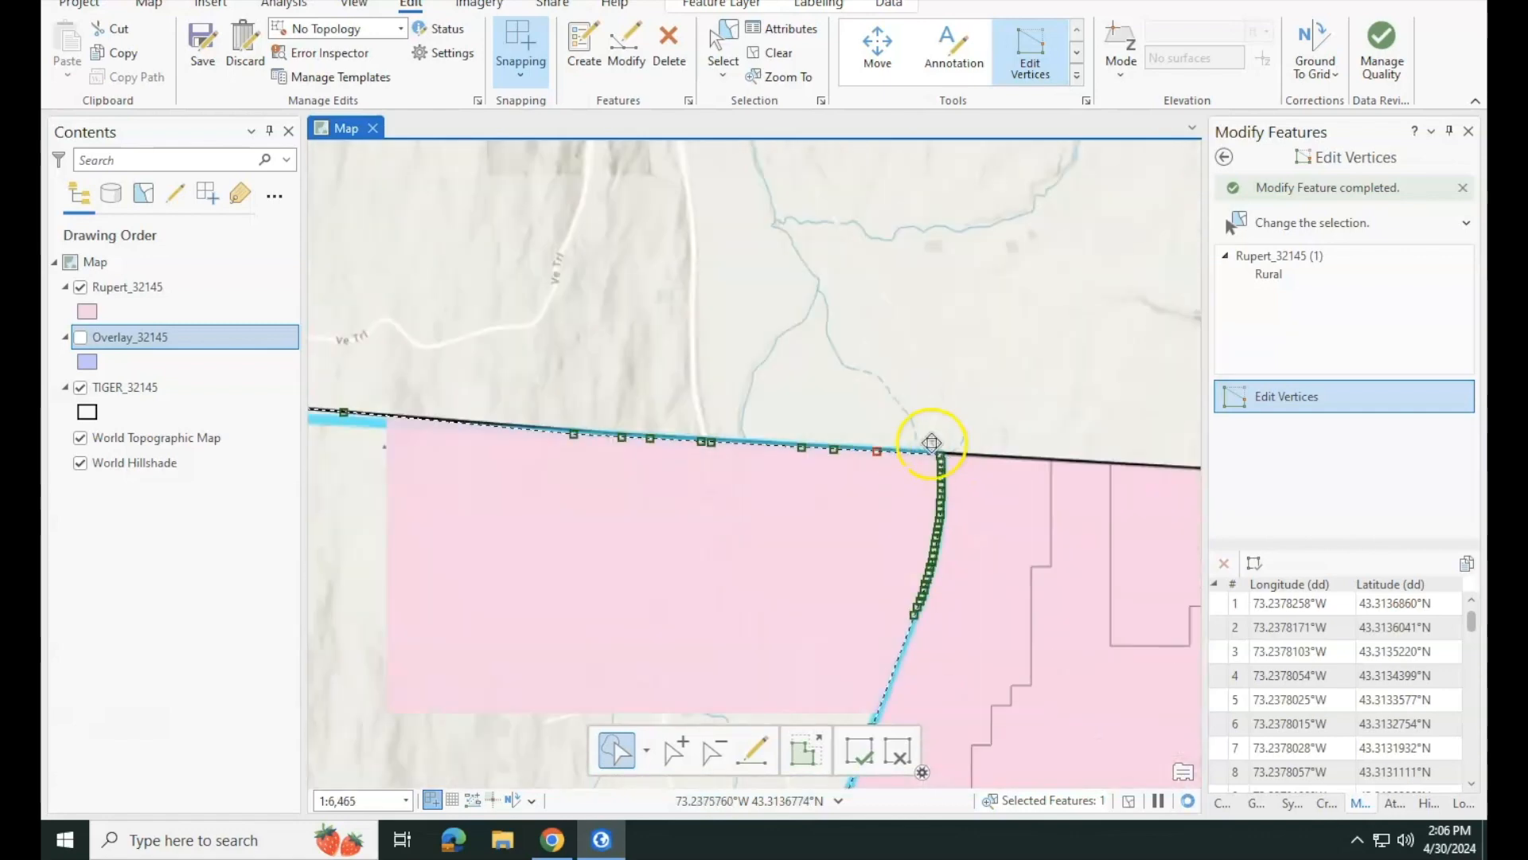
pyautogui.scroll(10, 932, 442)
pyautogui.moveTo(859, 425); pyautogui.dragTo(748, 378)
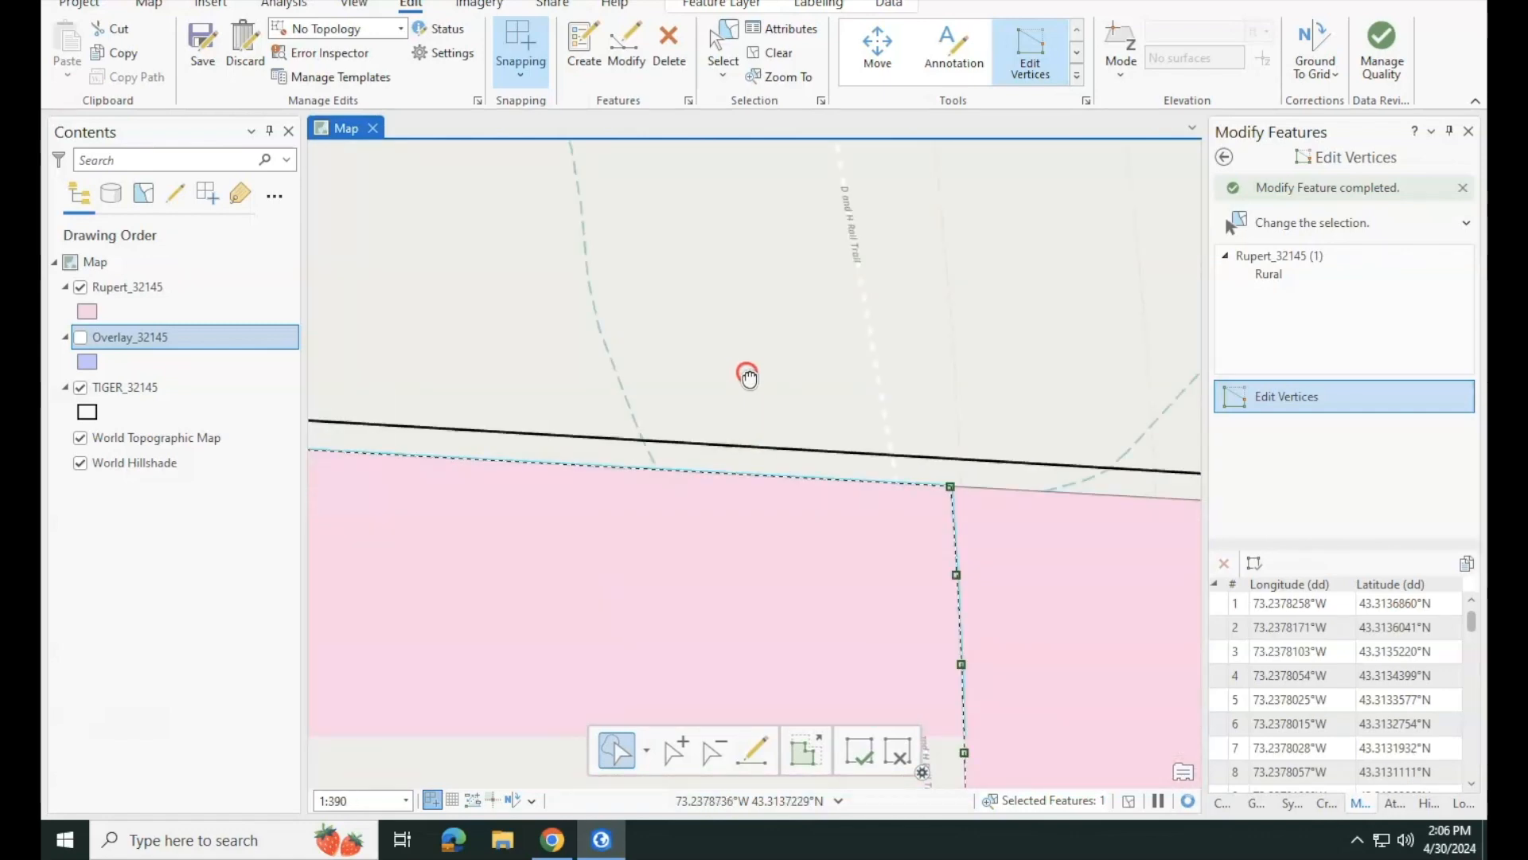
pyautogui.scroll(2, 745, 372)
pyautogui.click(525, 64)
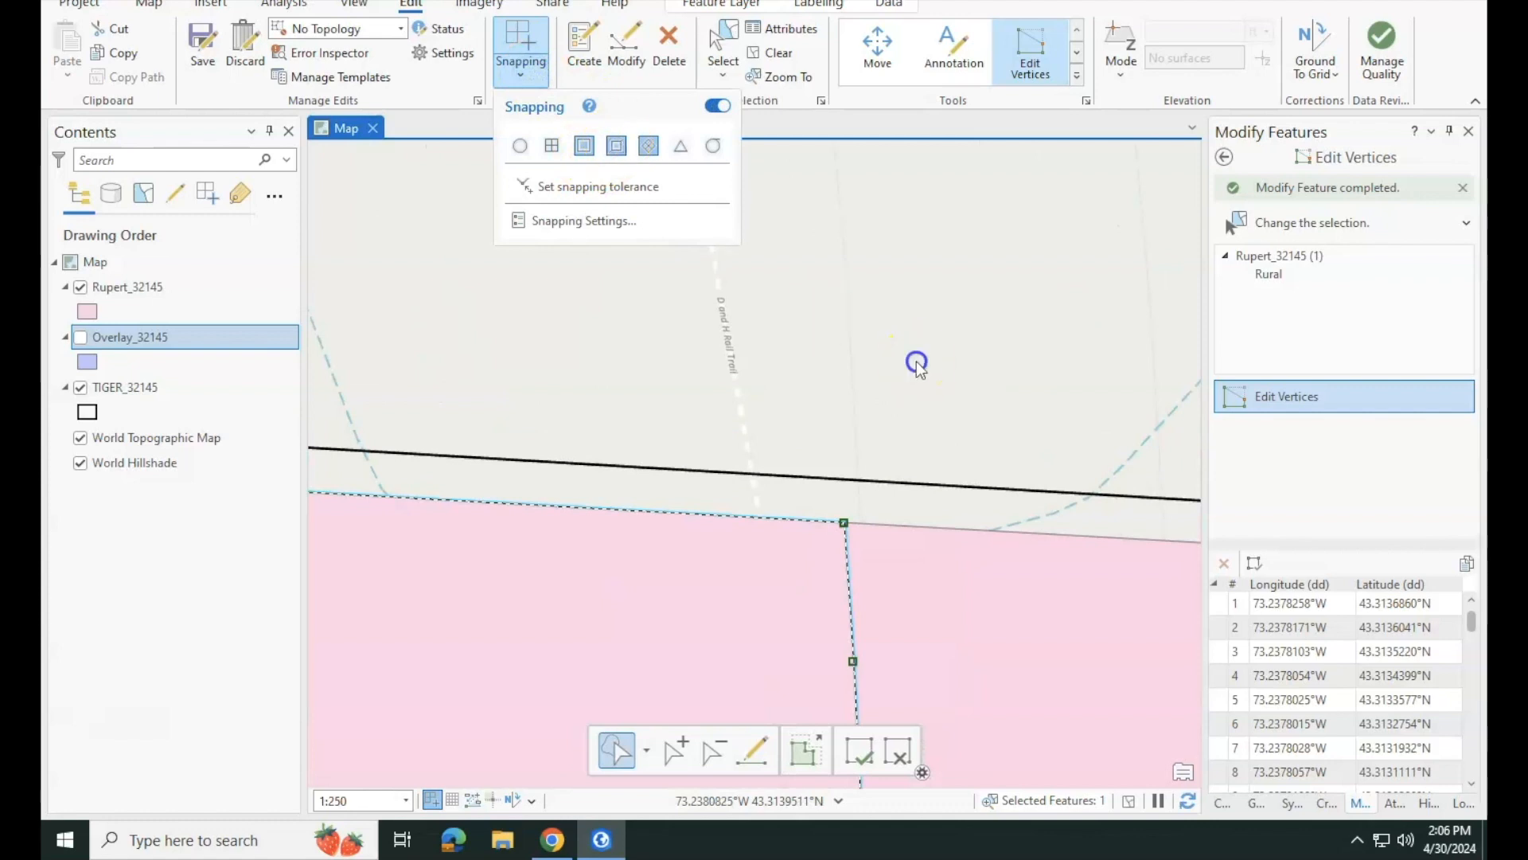
pyautogui.click(844, 517)
pyautogui.moveTo(843, 519); pyautogui.dragTo(840, 482)
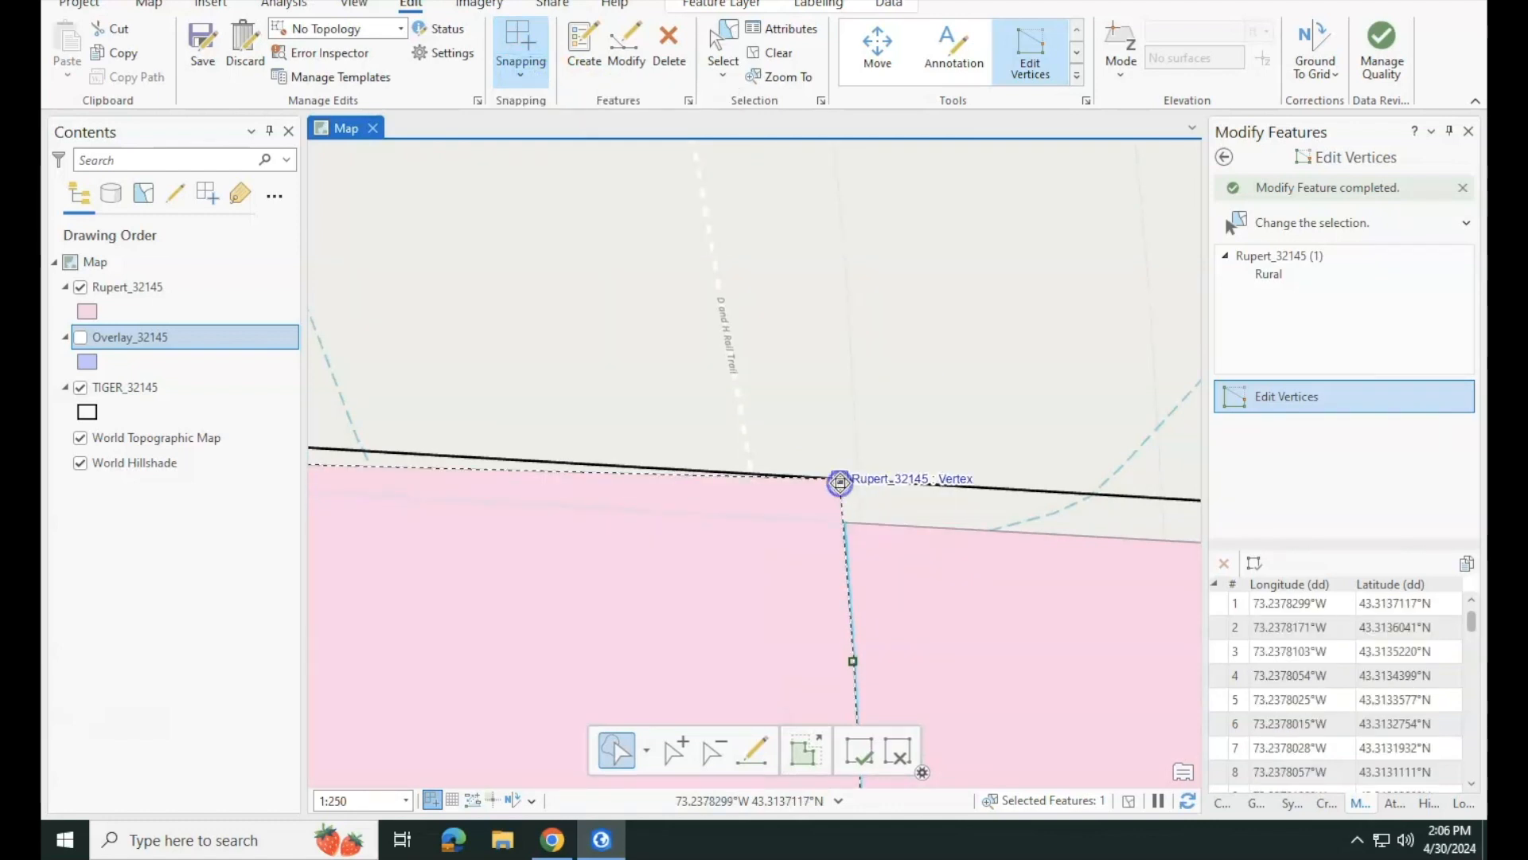
# - Delete the surplus northern-edge vertices of the Rural polygon west of its northeast corner, keeping one vertex midway along the edge
pyautogui.scroll(-3, 839, 483)
pyautogui.moveTo(669, 485); pyautogui.dragTo(1047, 433)
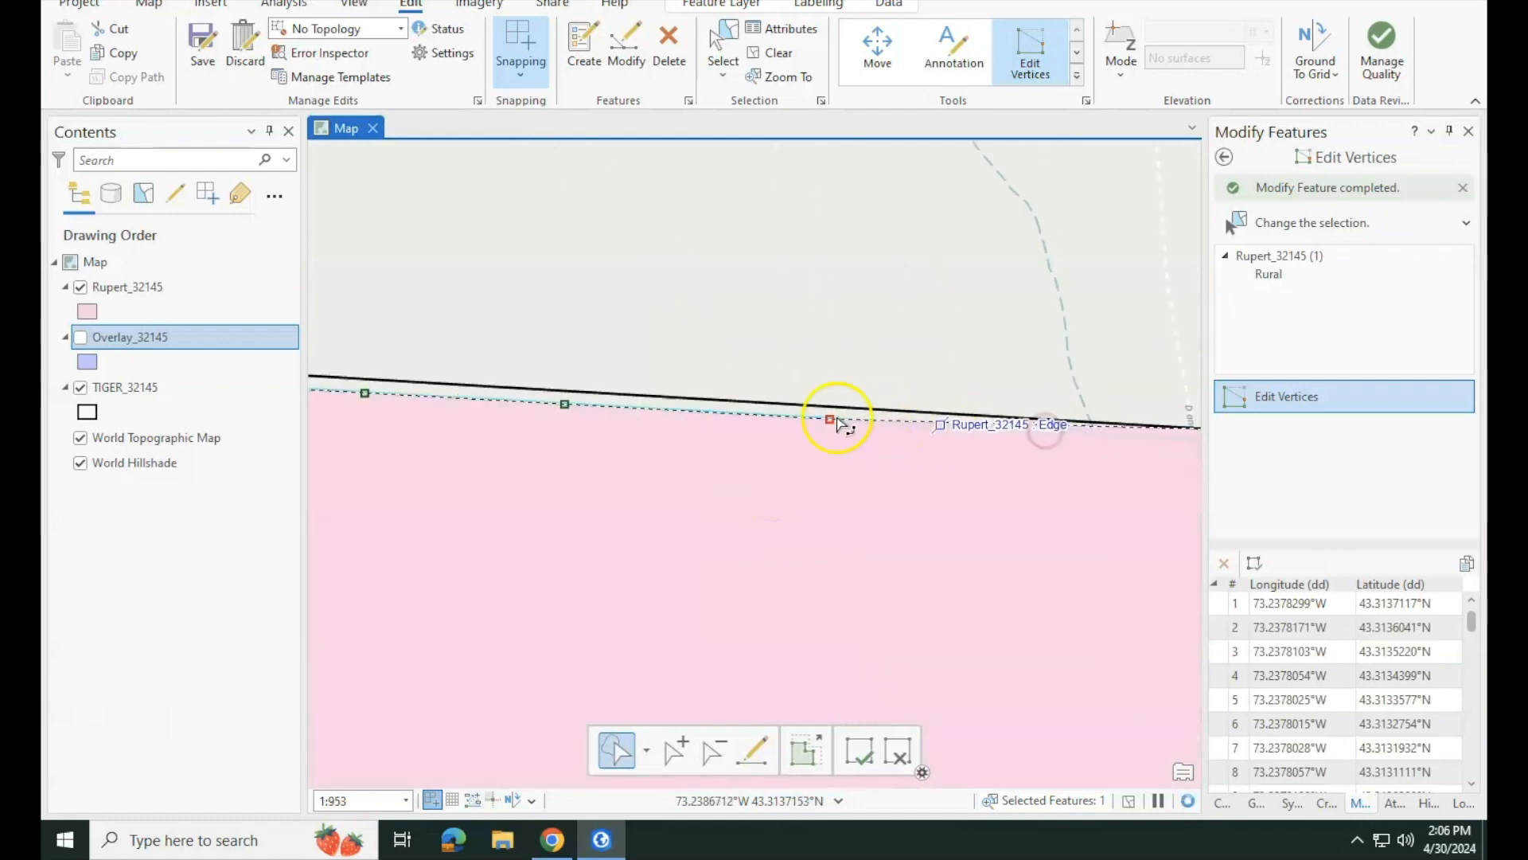
pyautogui.scroll(-2, 834, 423)
pyautogui.scroll(-2, 836, 420)
pyautogui.scroll(-2, 673, 484)
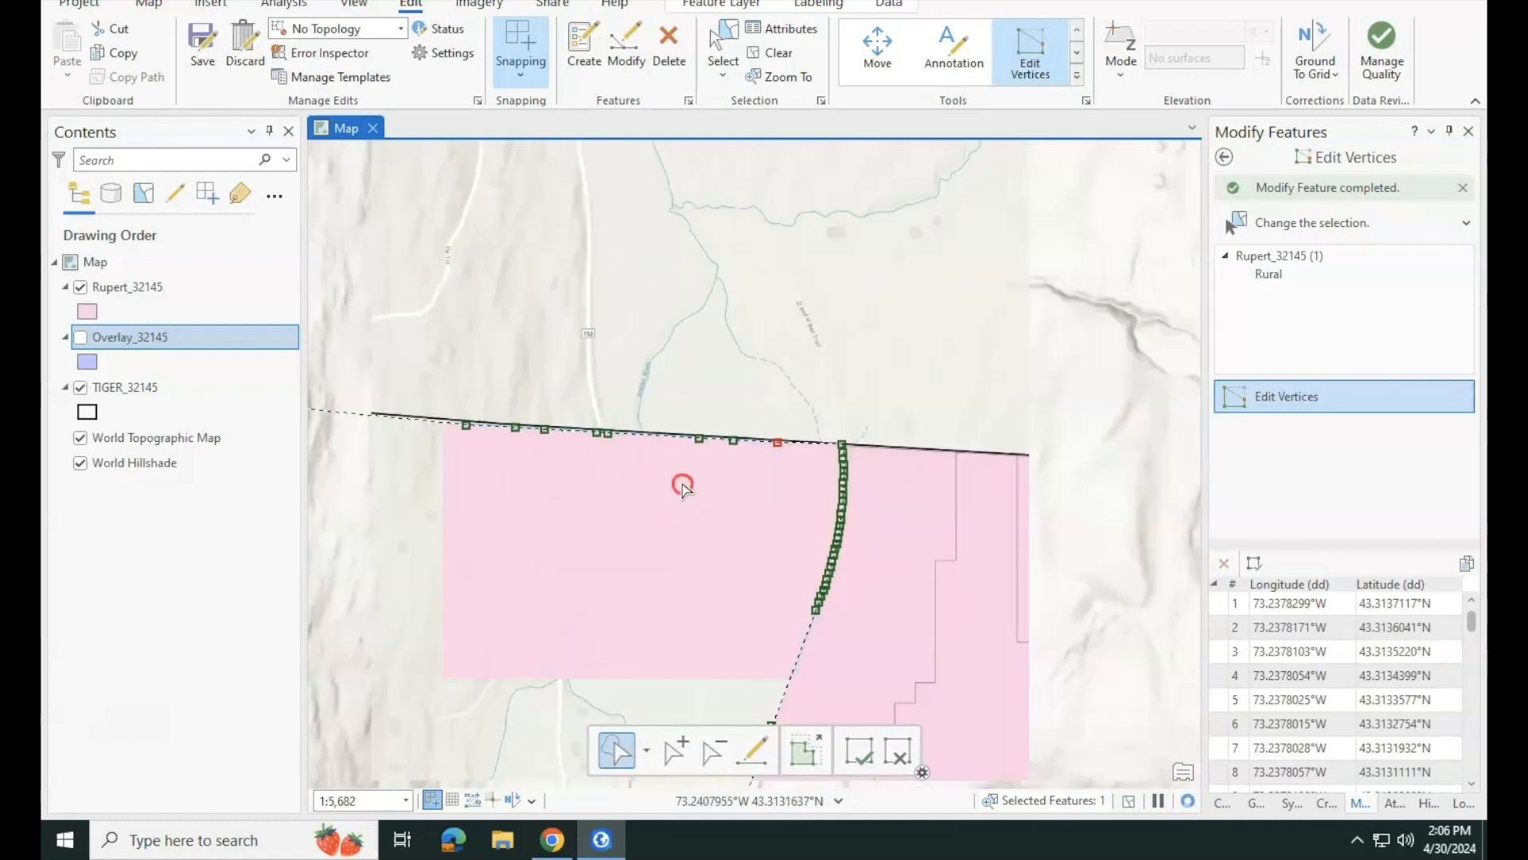
pyautogui.moveTo(668, 480); pyautogui.dragTo(716, 497)
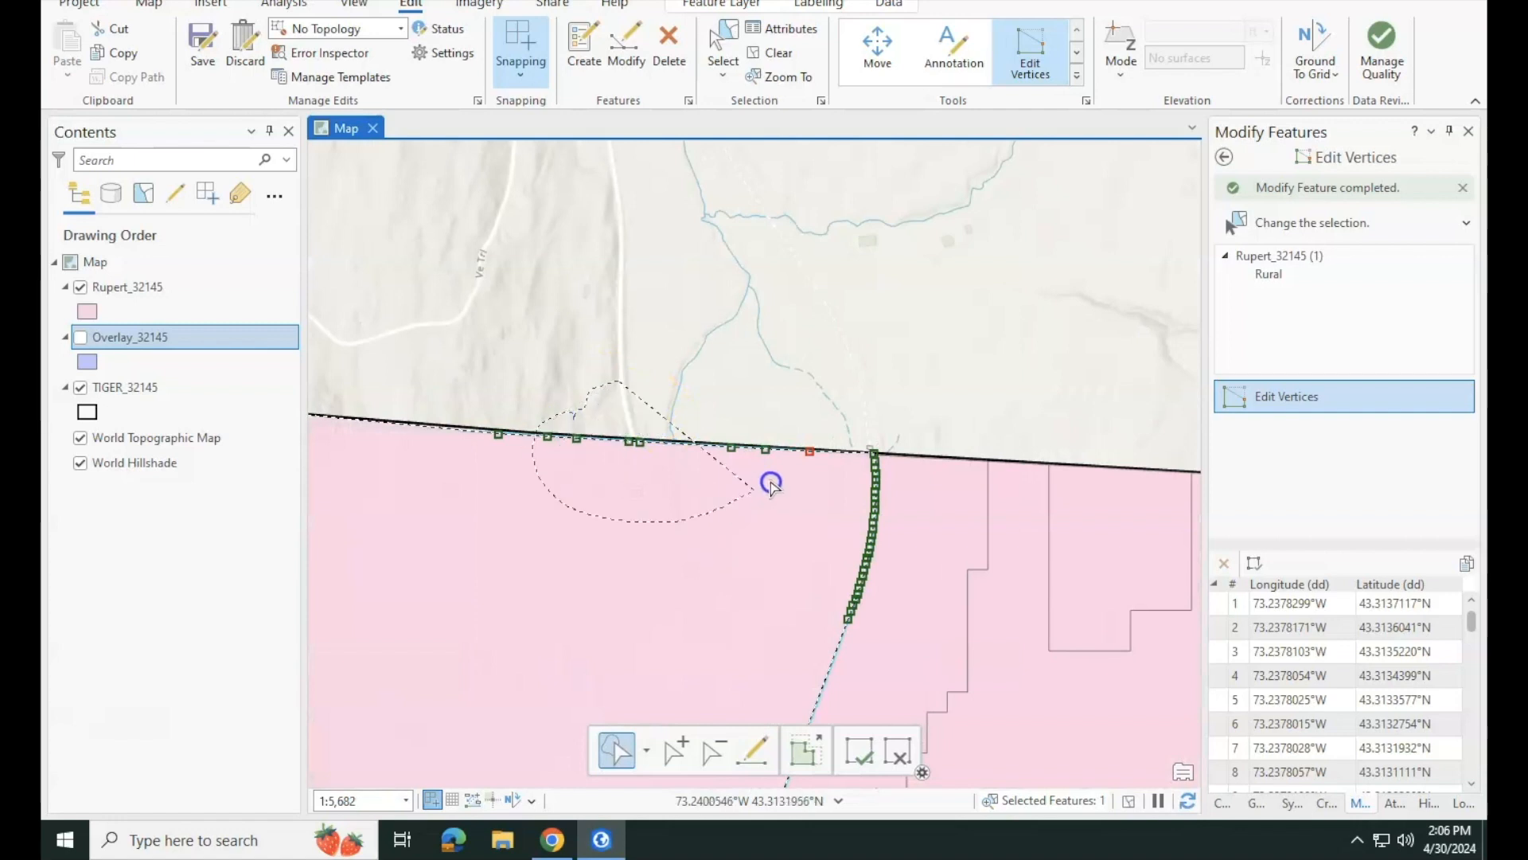
pyautogui.rightClick(809, 450)
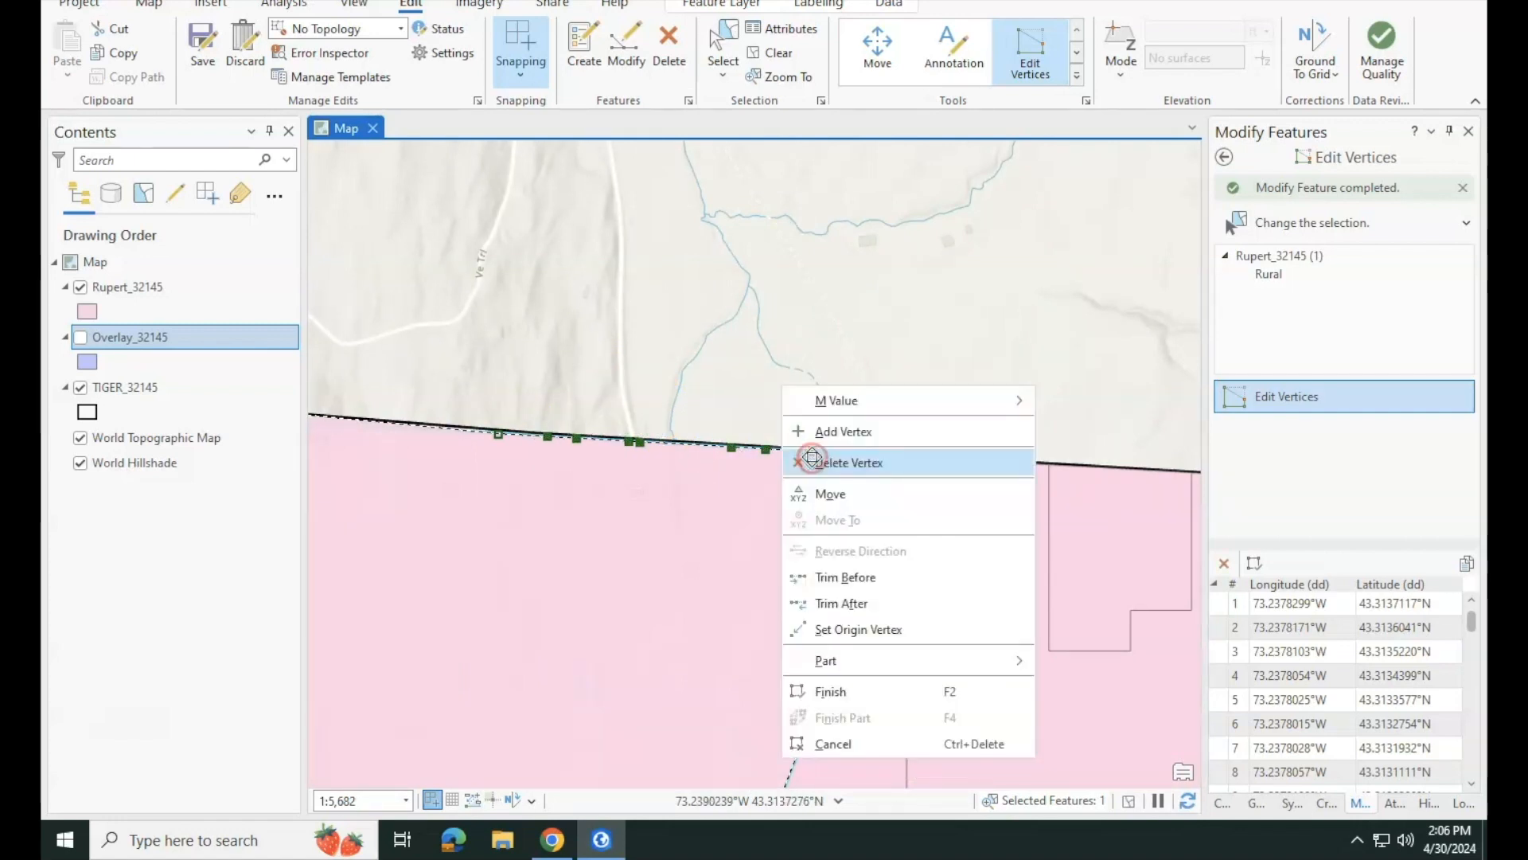
pyautogui.click(859, 457)
# - Move the remaining midway northern-edge vertex outside the town, finish the edit, and snap the vertex back onto the TIGER_32145 boundary
pyautogui.moveTo(655, 477); pyautogui.dragTo(815, 473)
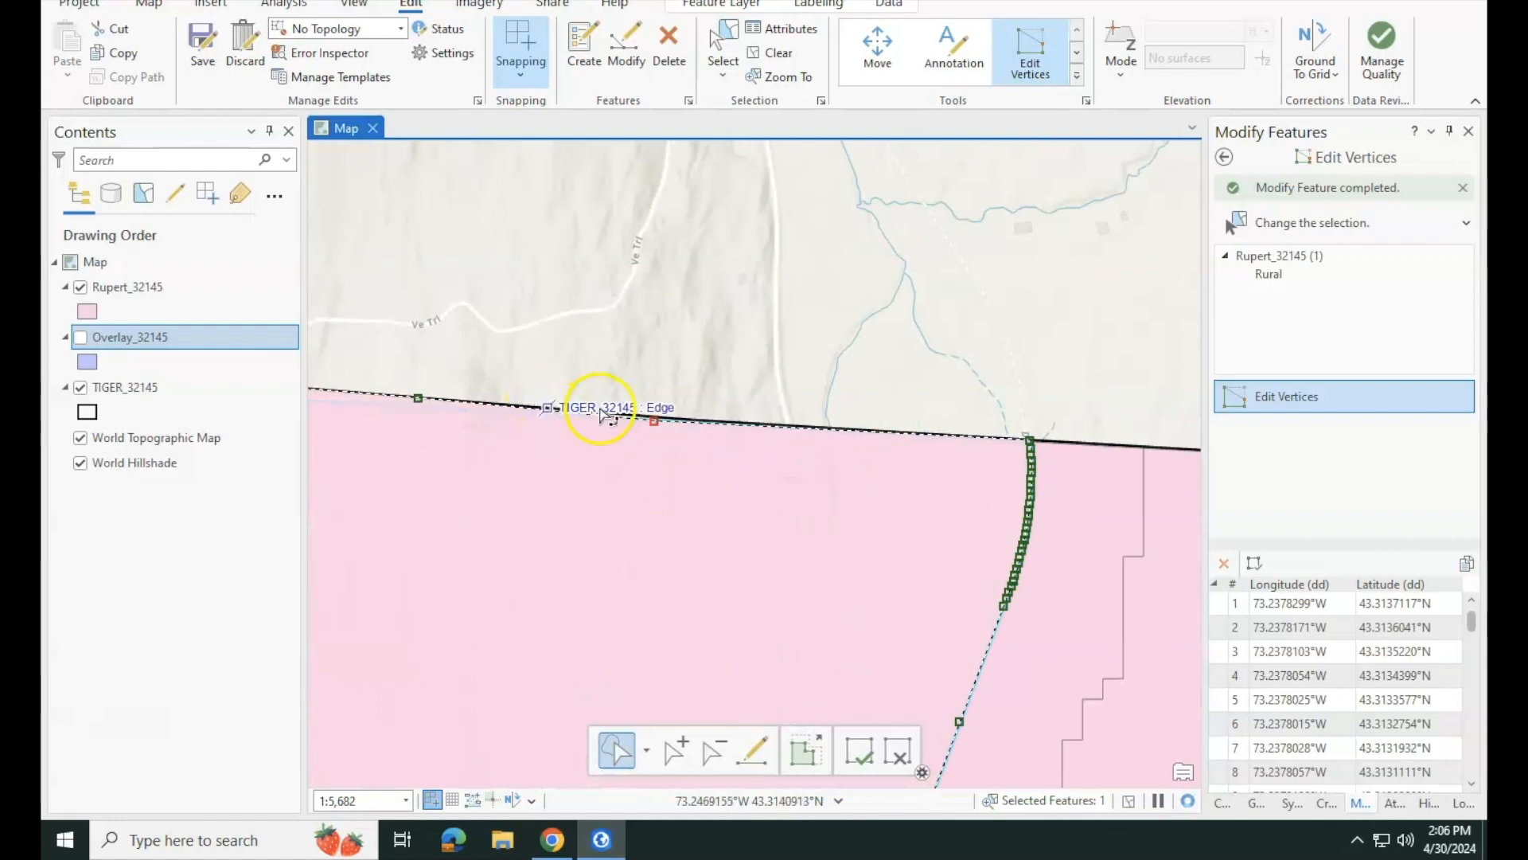
pyautogui.moveTo(651, 419); pyautogui.dragTo(689, 327)
pyautogui.click(1249, 231)
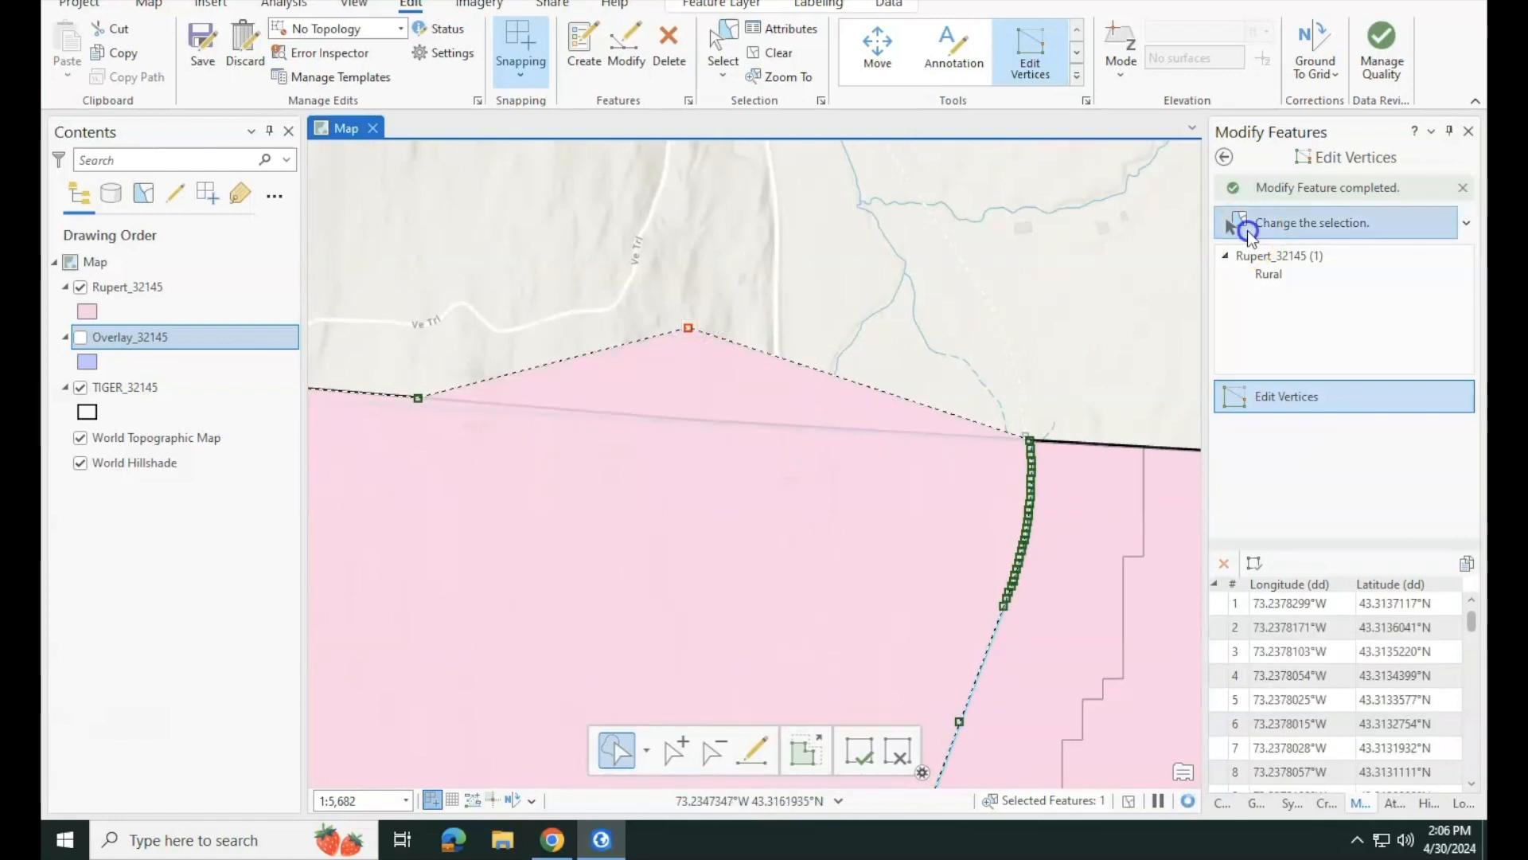
pyautogui.moveTo(858, 253)
pyautogui.mouseDown()
pyautogui.moveTo(714, 370)
pyautogui.moveTo(583, 399)
pyautogui.moveTo(693, 423)
pyautogui.mouseUp()
pyautogui.scroll(-5, 692, 425)
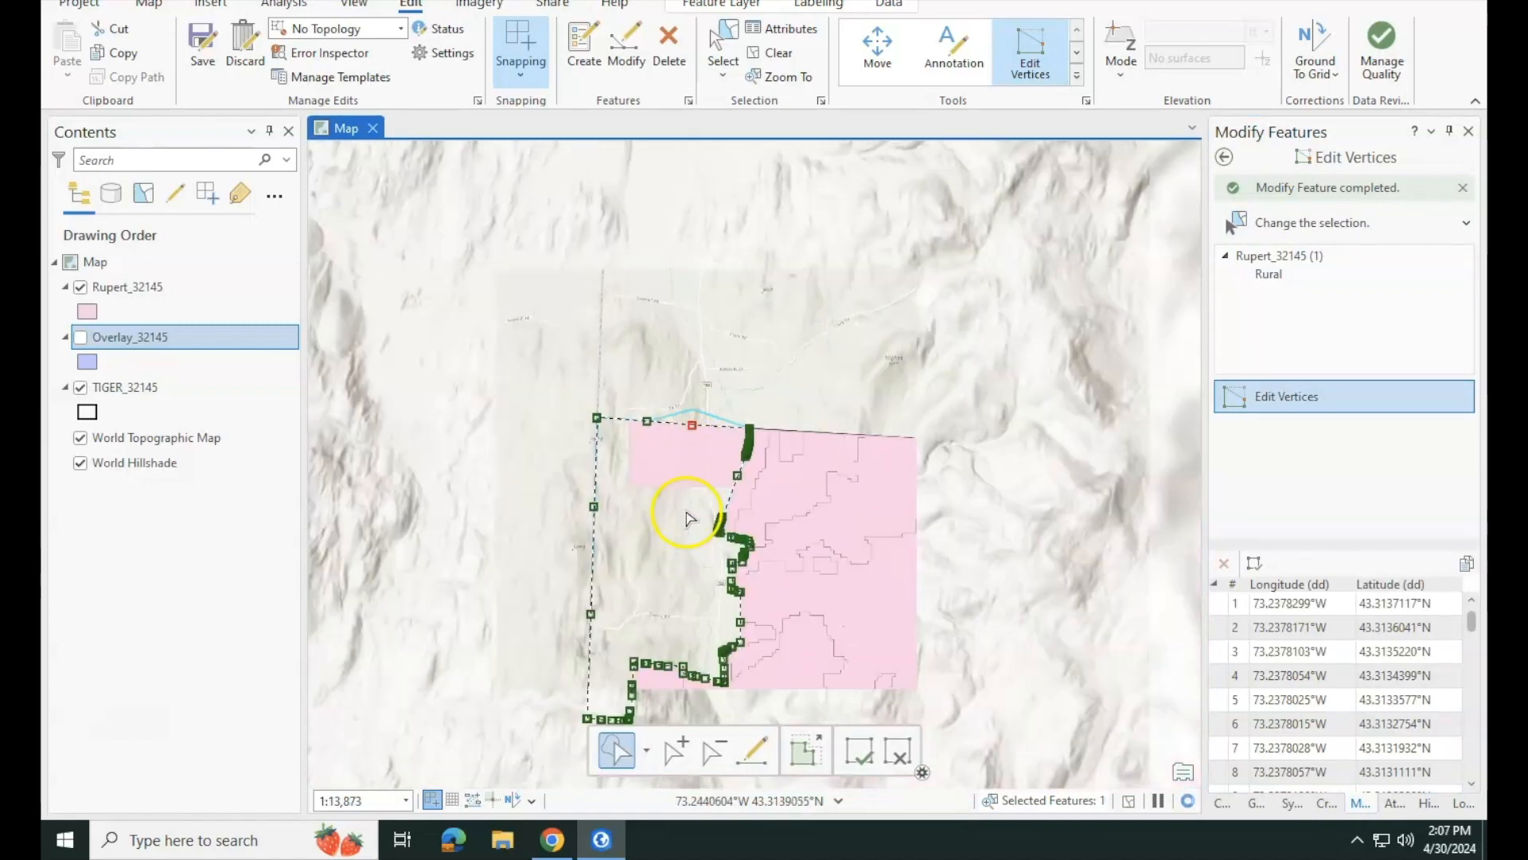
# - Check the Rupert_32145 polygons' outer edges against the TIGER_32145 boundary, closely inspecting the town's northwest corner
pyautogui.moveTo(628, 355); pyautogui.dragTo(624, 348)
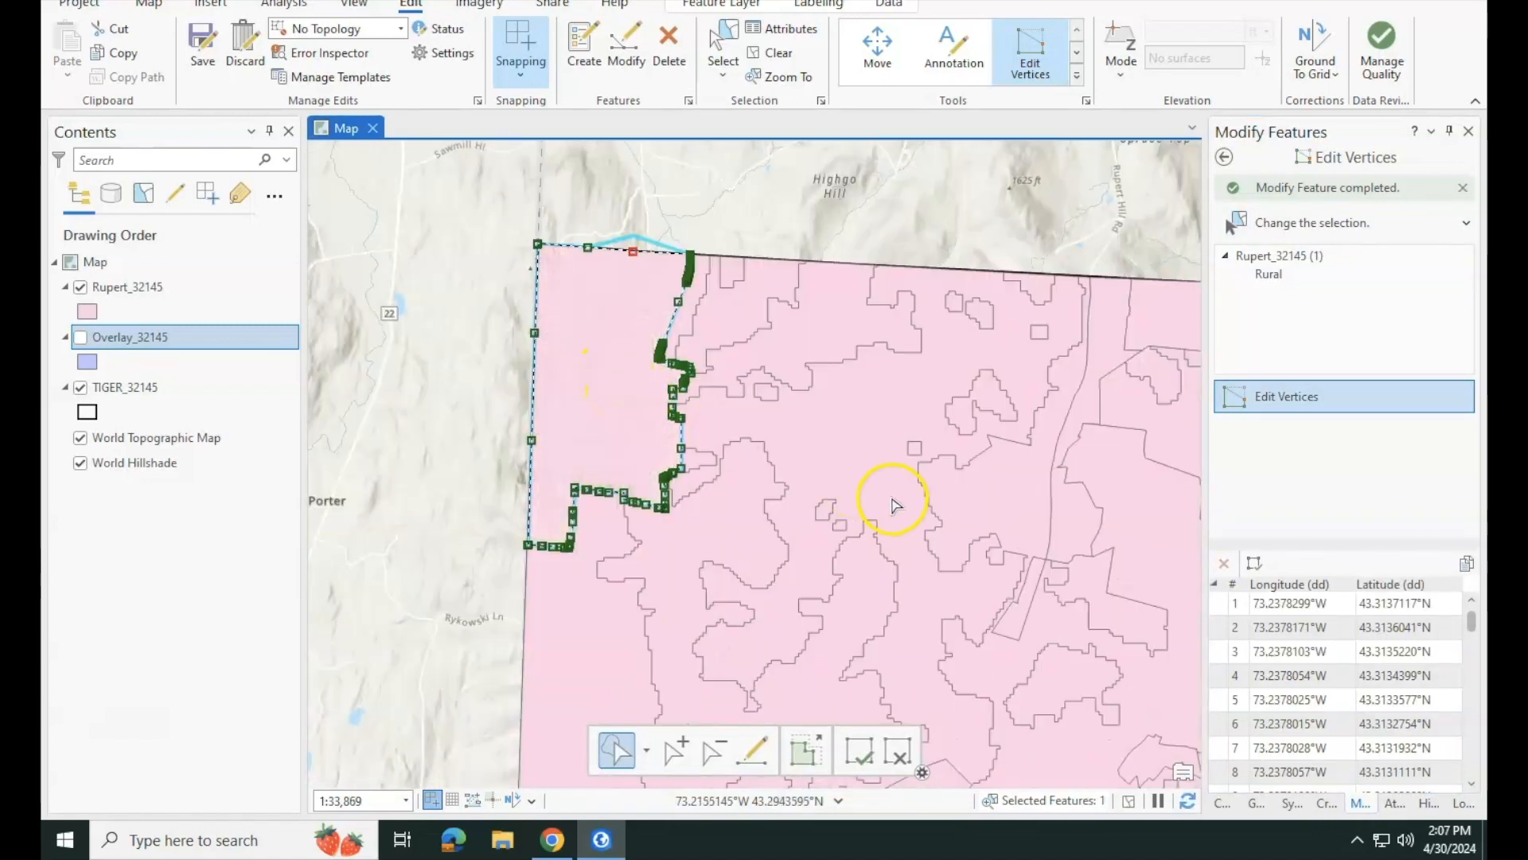
pyautogui.moveTo(892, 499); pyautogui.dragTo(624, 345)
pyautogui.scroll(-3, 618, 396)
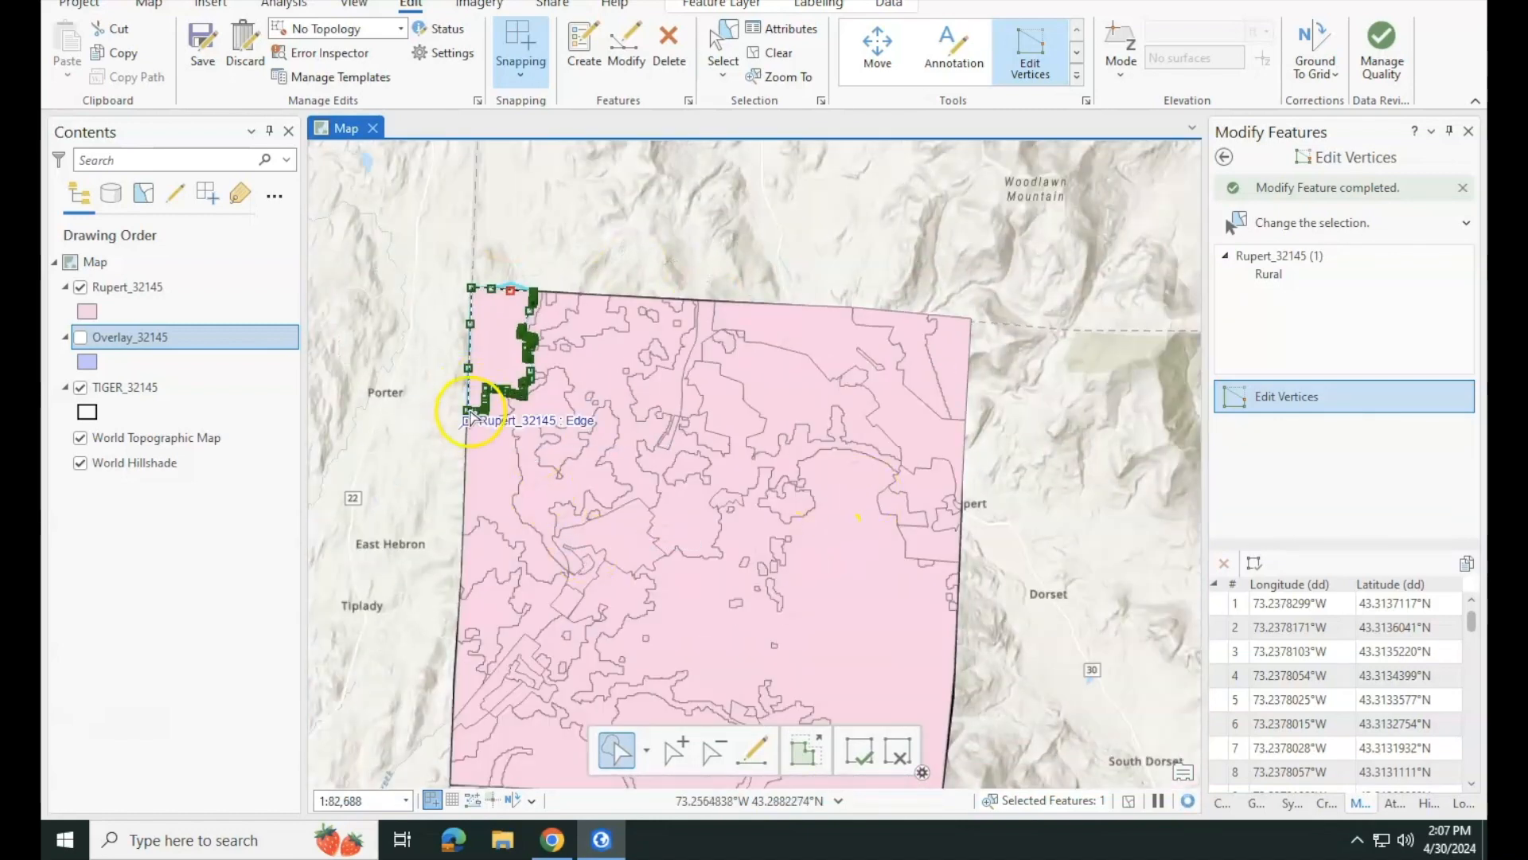
pyautogui.moveTo(505, 444); pyautogui.dragTo(503, 376)
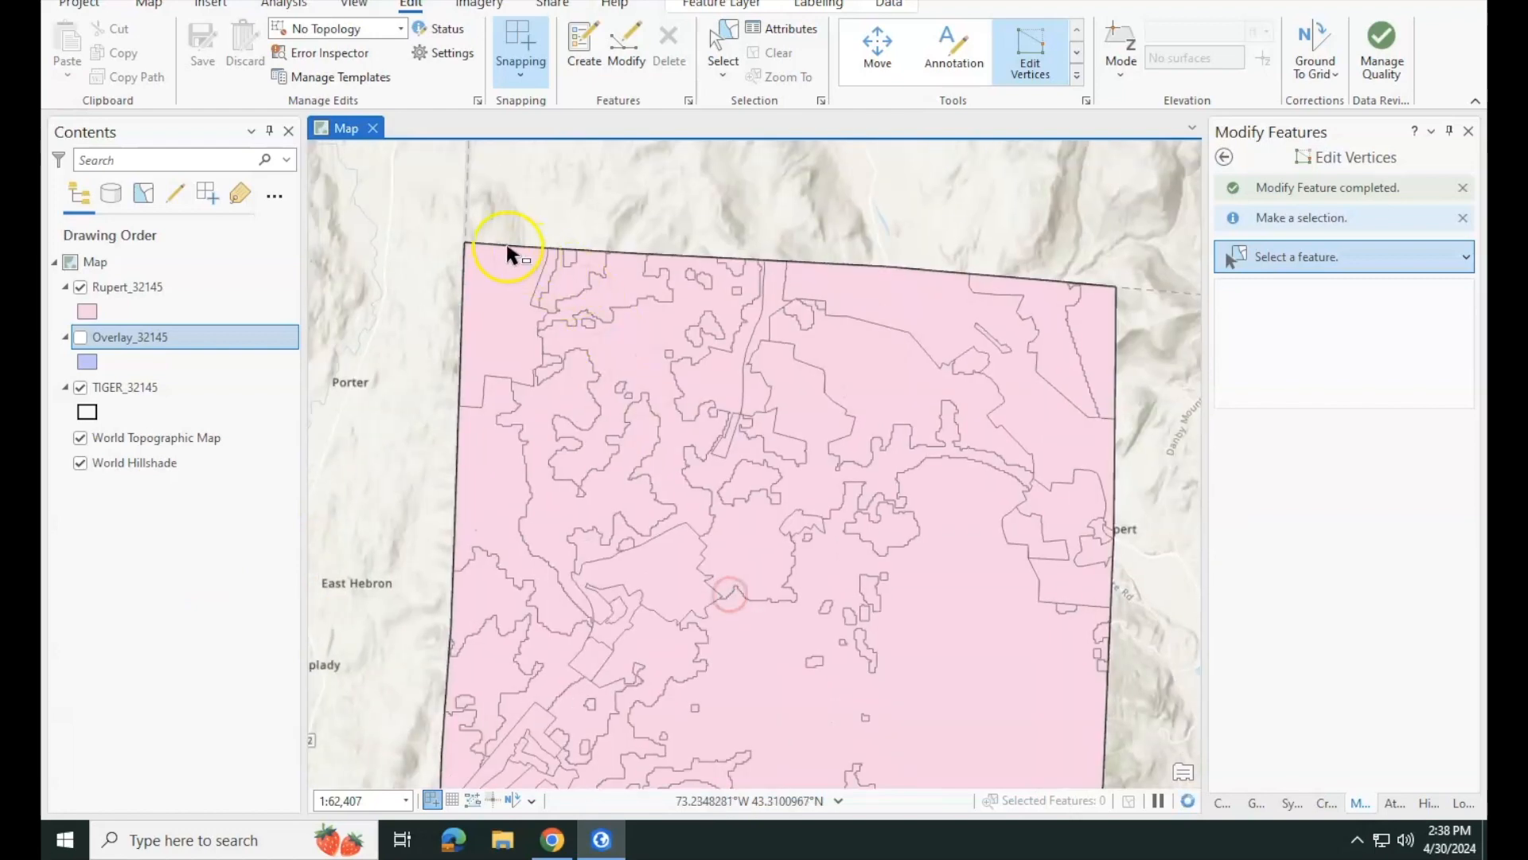
pyautogui.scroll(5, 505, 249)
pyautogui.scroll(2, 506, 249)
pyautogui.scroll(3, 637, 312)
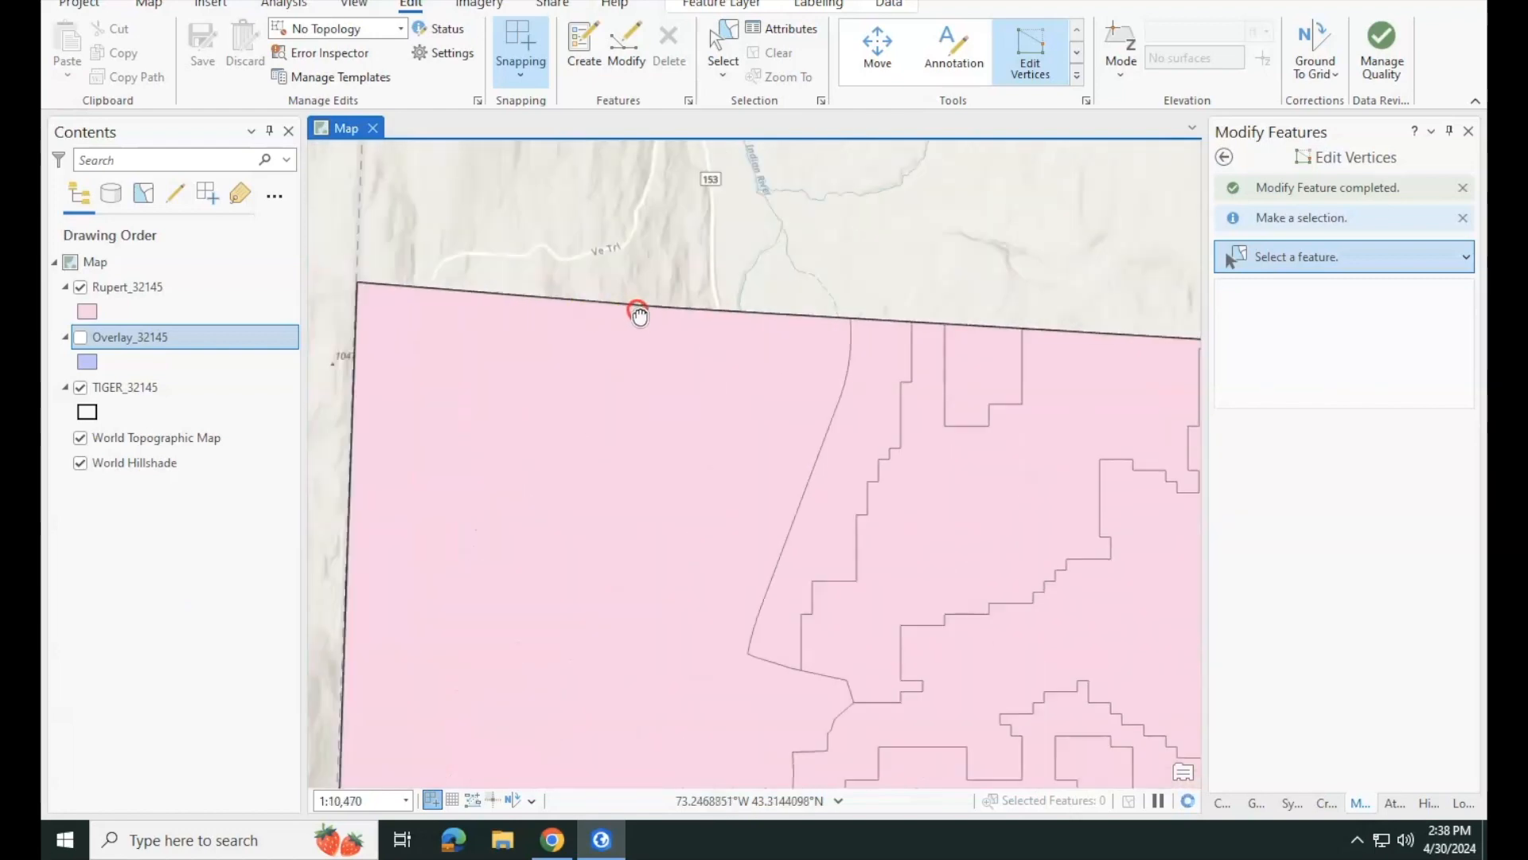
pyautogui.moveTo(570, 348); pyautogui.dragTo(858, 400)
pyautogui.moveTo(445, 549); pyautogui.dragTo(600, 369)
# - Switch to Chrome and review the snapping, script 2 and topology instructions in VTZA GIS Workflow.pdf
pyautogui.click(549, 841)
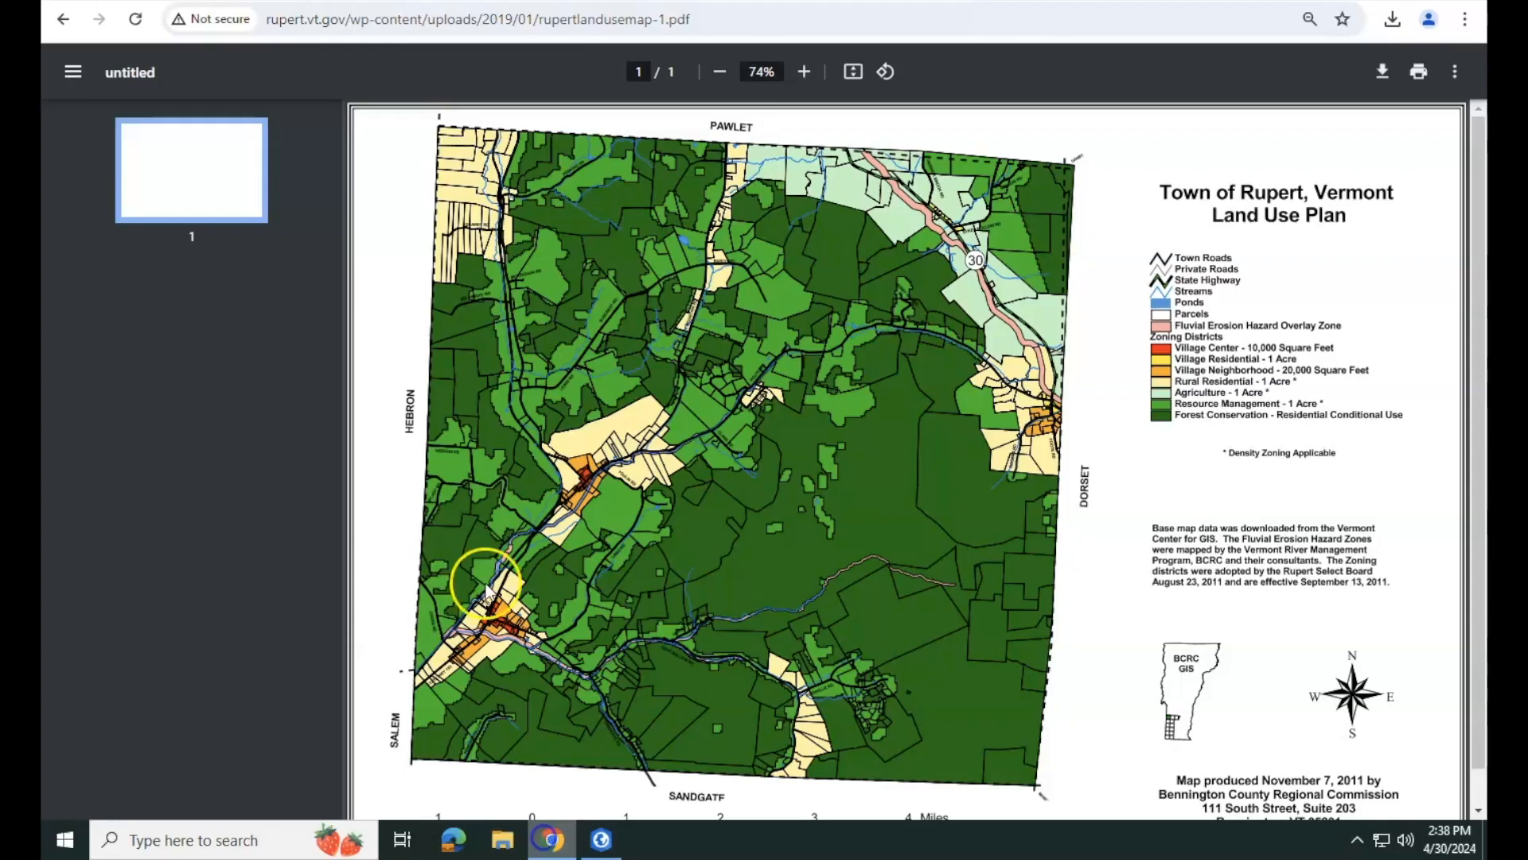
pyautogui.hotkey('ctrl', 'Tab')
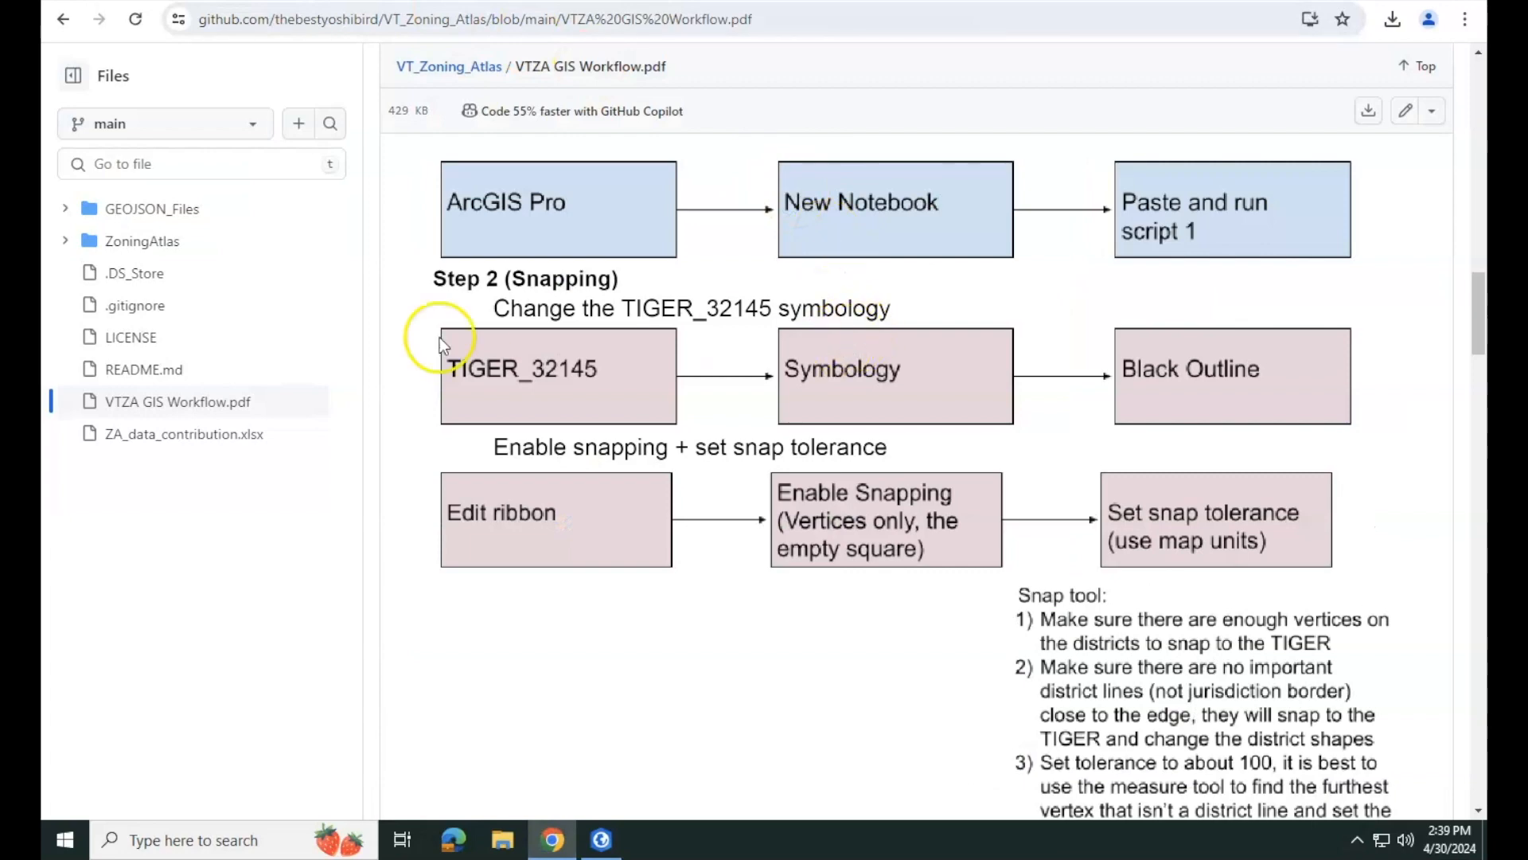
pyautogui.scroll(-4, 825, 401)
pyautogui.scroll(-5, 824, 399)
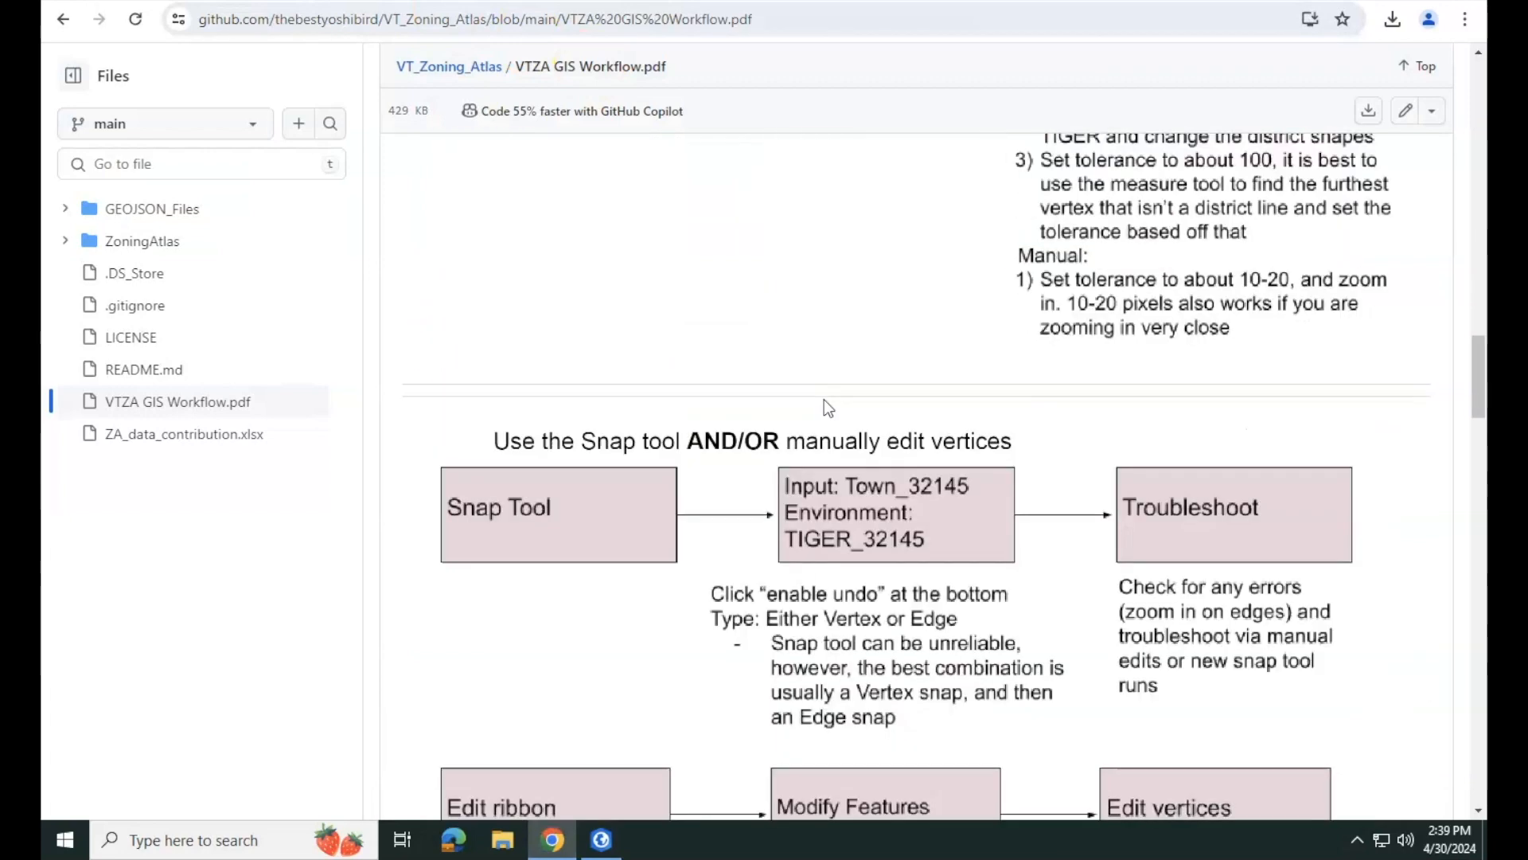
pyautogui.scroll(-3, 928, 438)
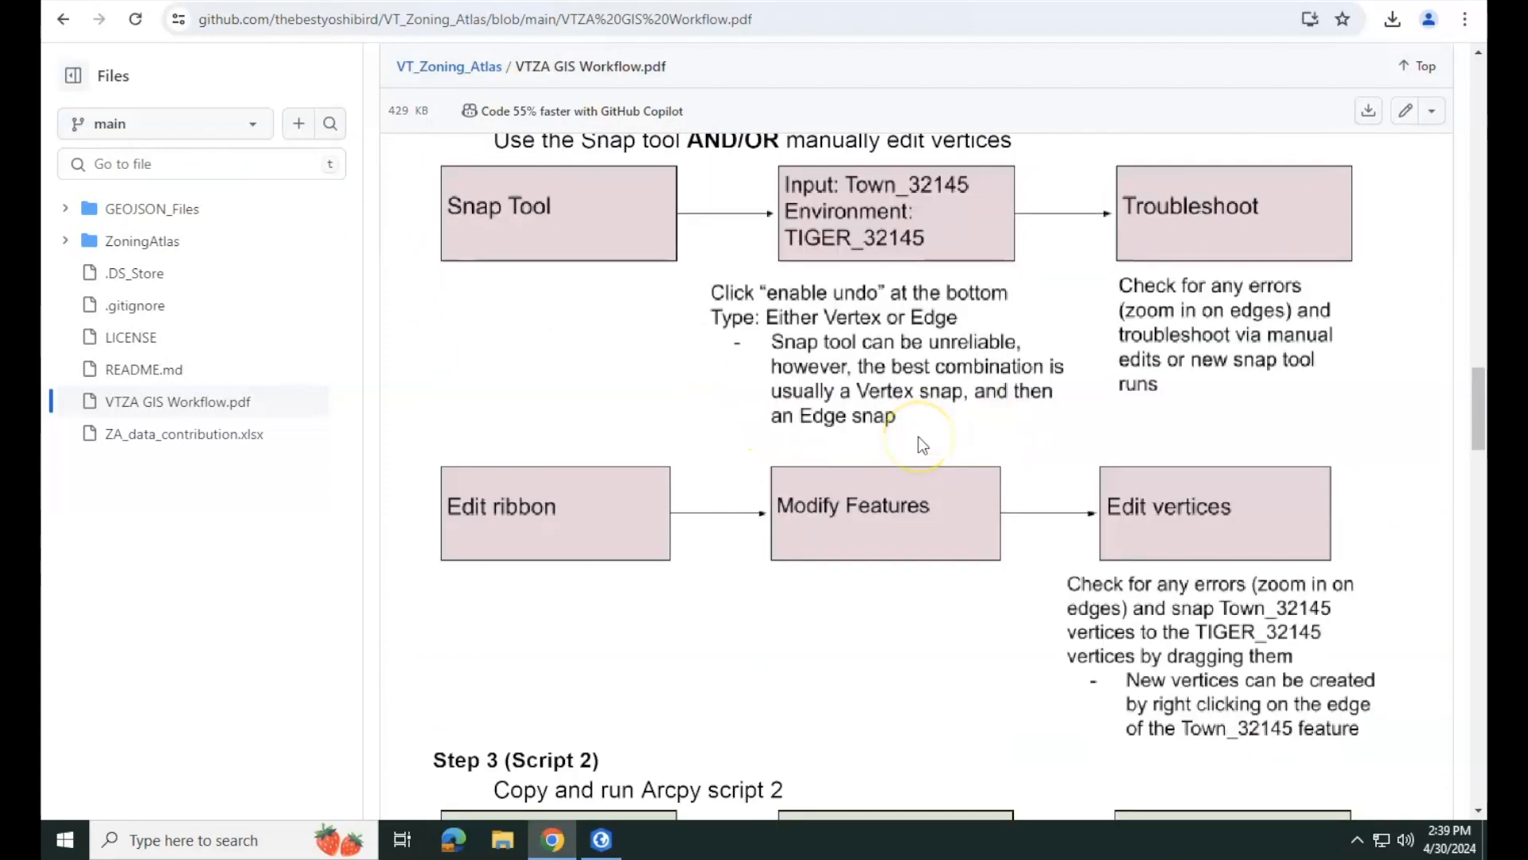
pyautogui.scroll(-6, 922, 444)
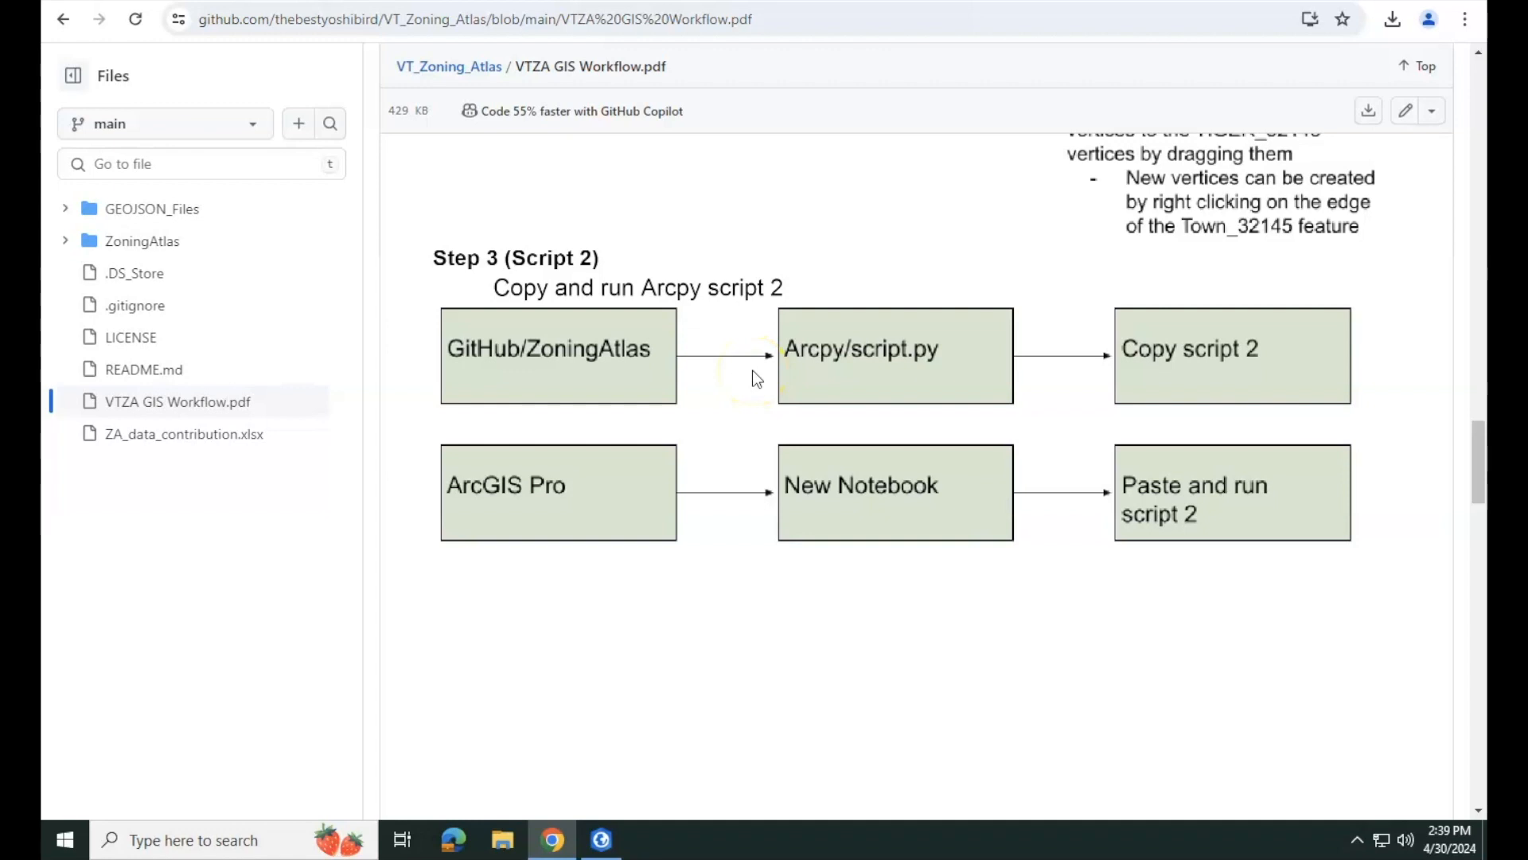
pyautogui.scroll(-1, 754, 371)
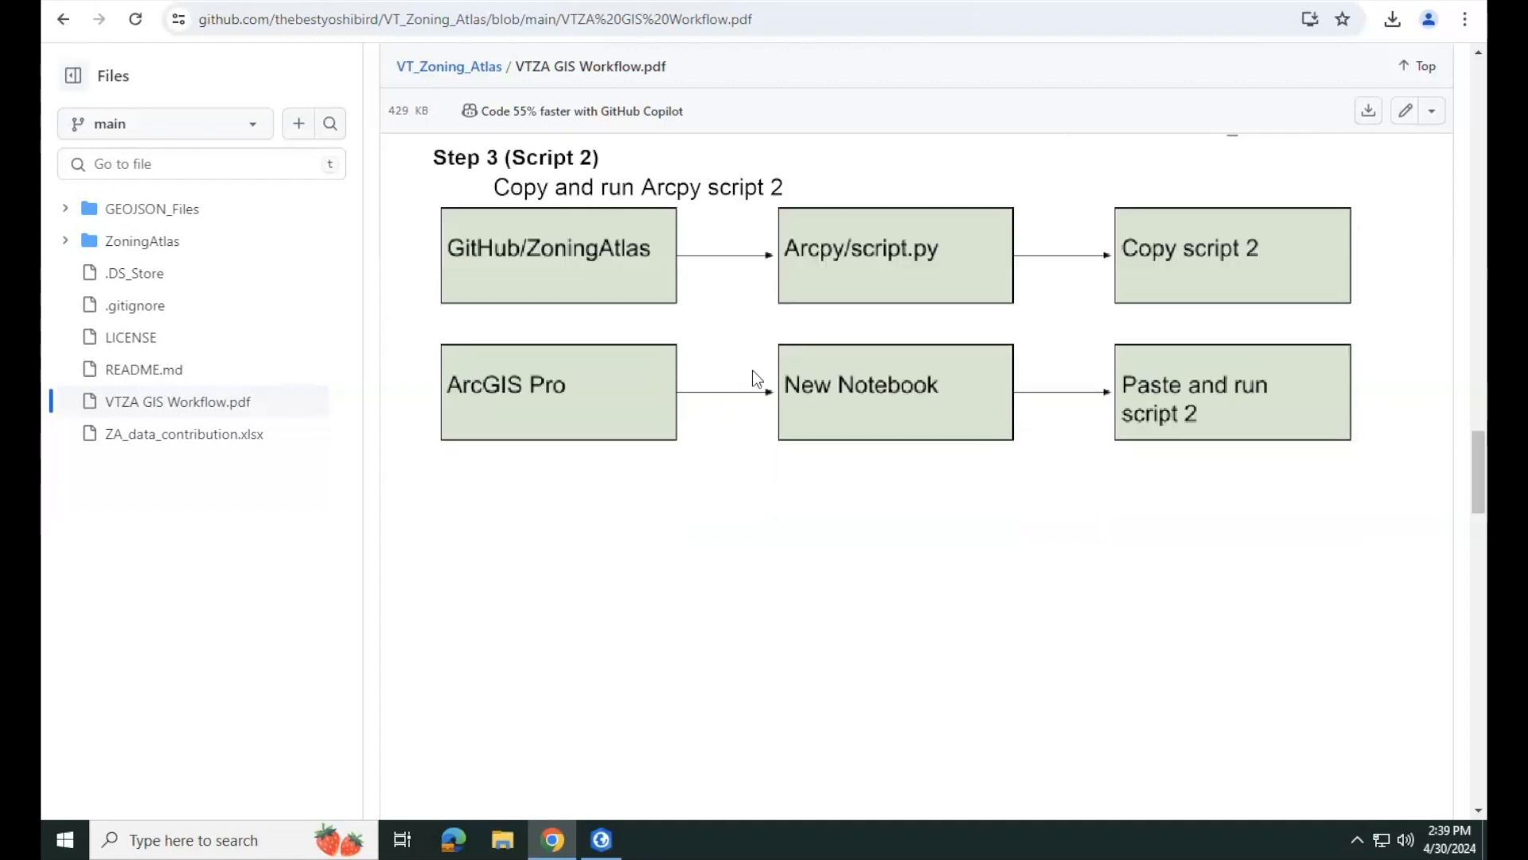
pyautogui.scroll(-4, 754, 372)
pyautogui.scroll(-1, 754, 376)
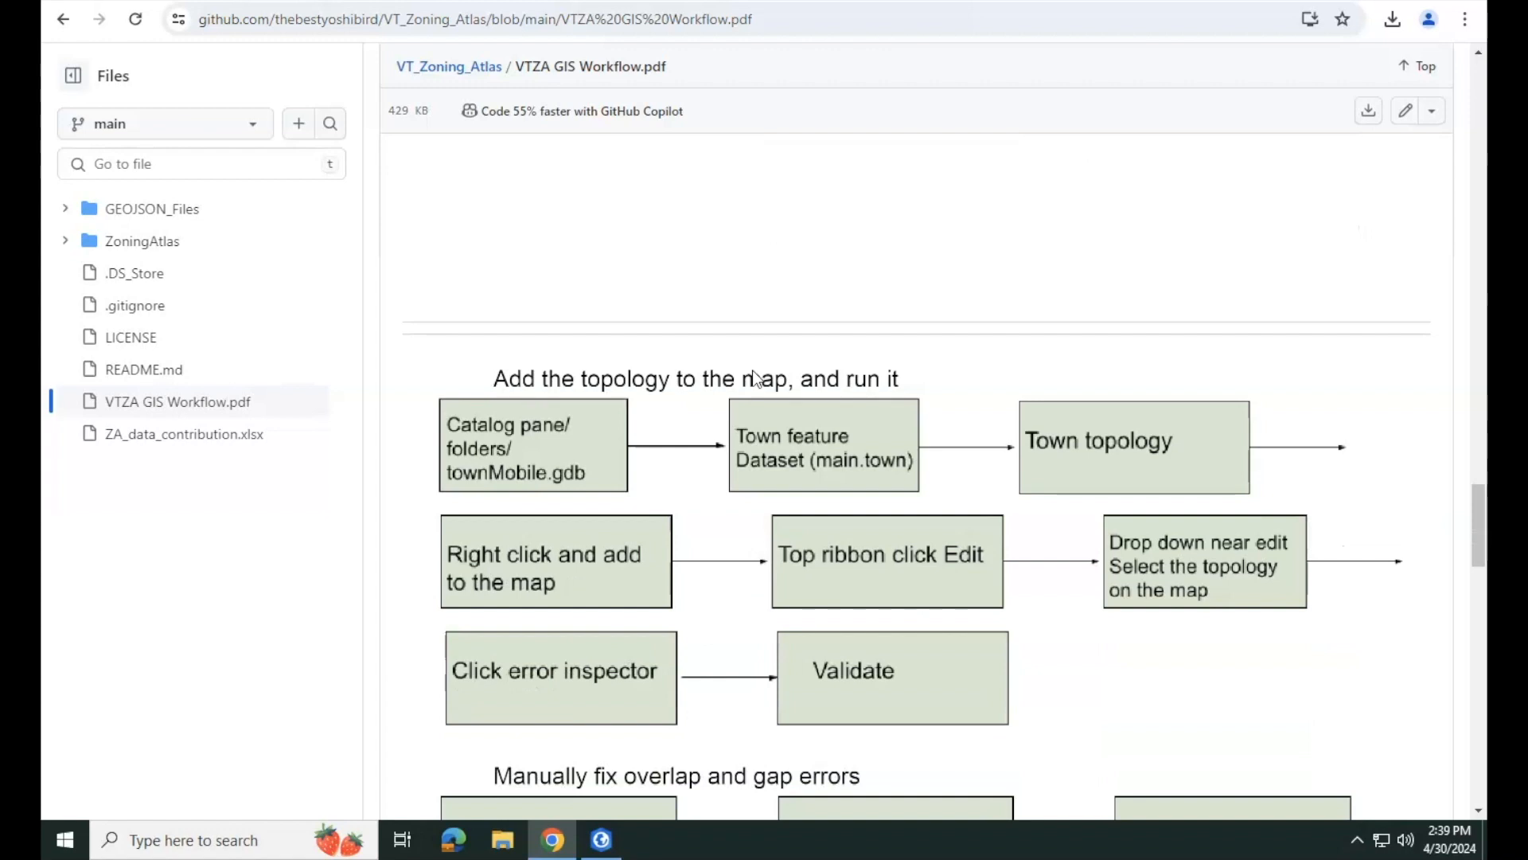
# - Return to ArcGIS Pro and examine the Rupert_32145 district polygons across the whole town
pyautogui.click(602, 839)
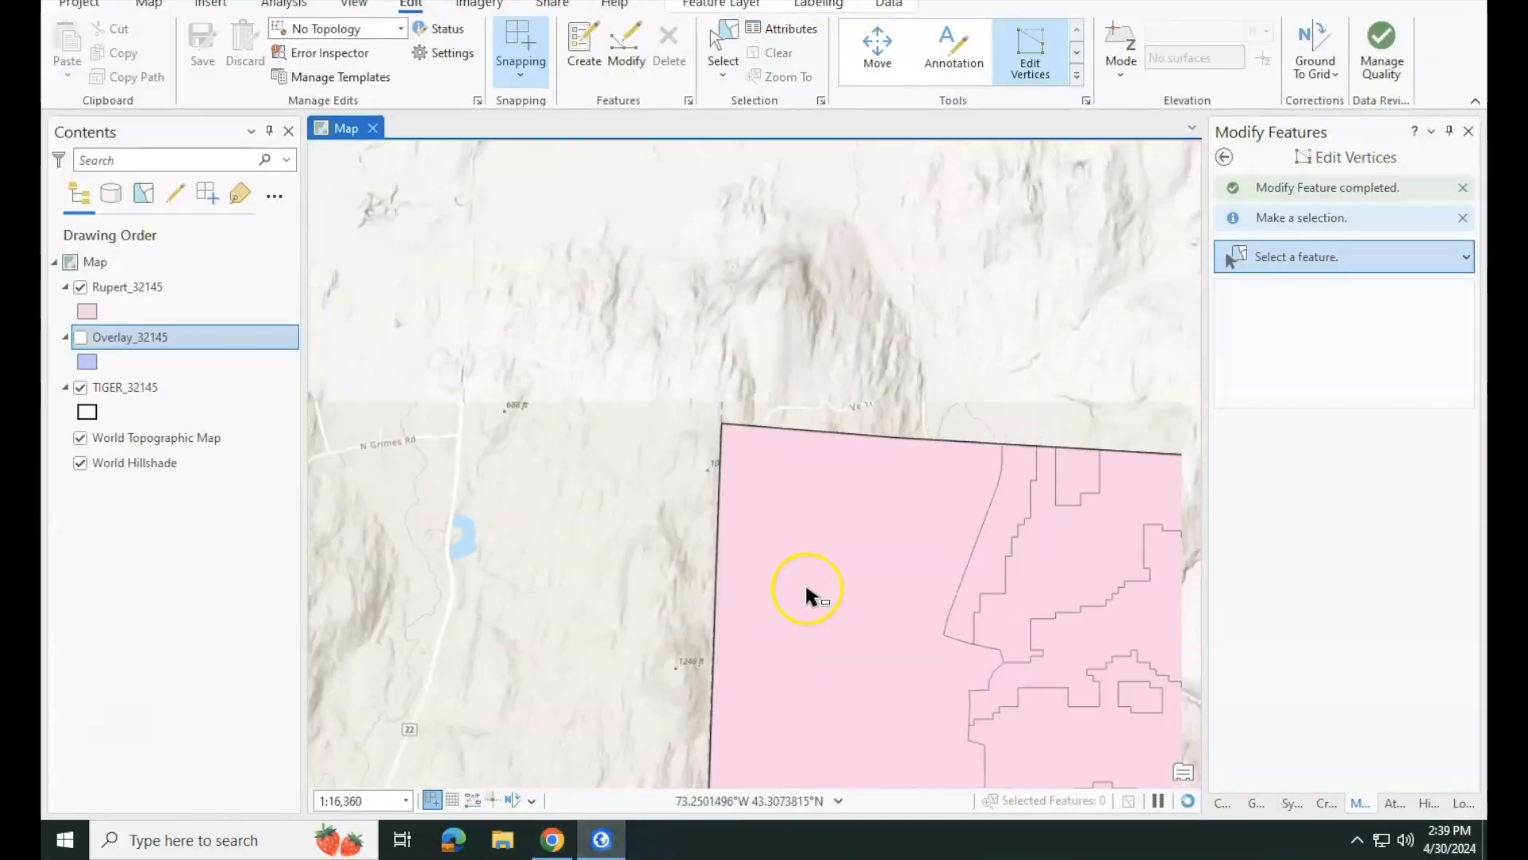
pyautogui.scroll(-1, 806, 589)
pyautogui.moveTo(807, 589); pyautogui.dragTo(468, 250)
pyautogui.scroll(-1, 570, 328)
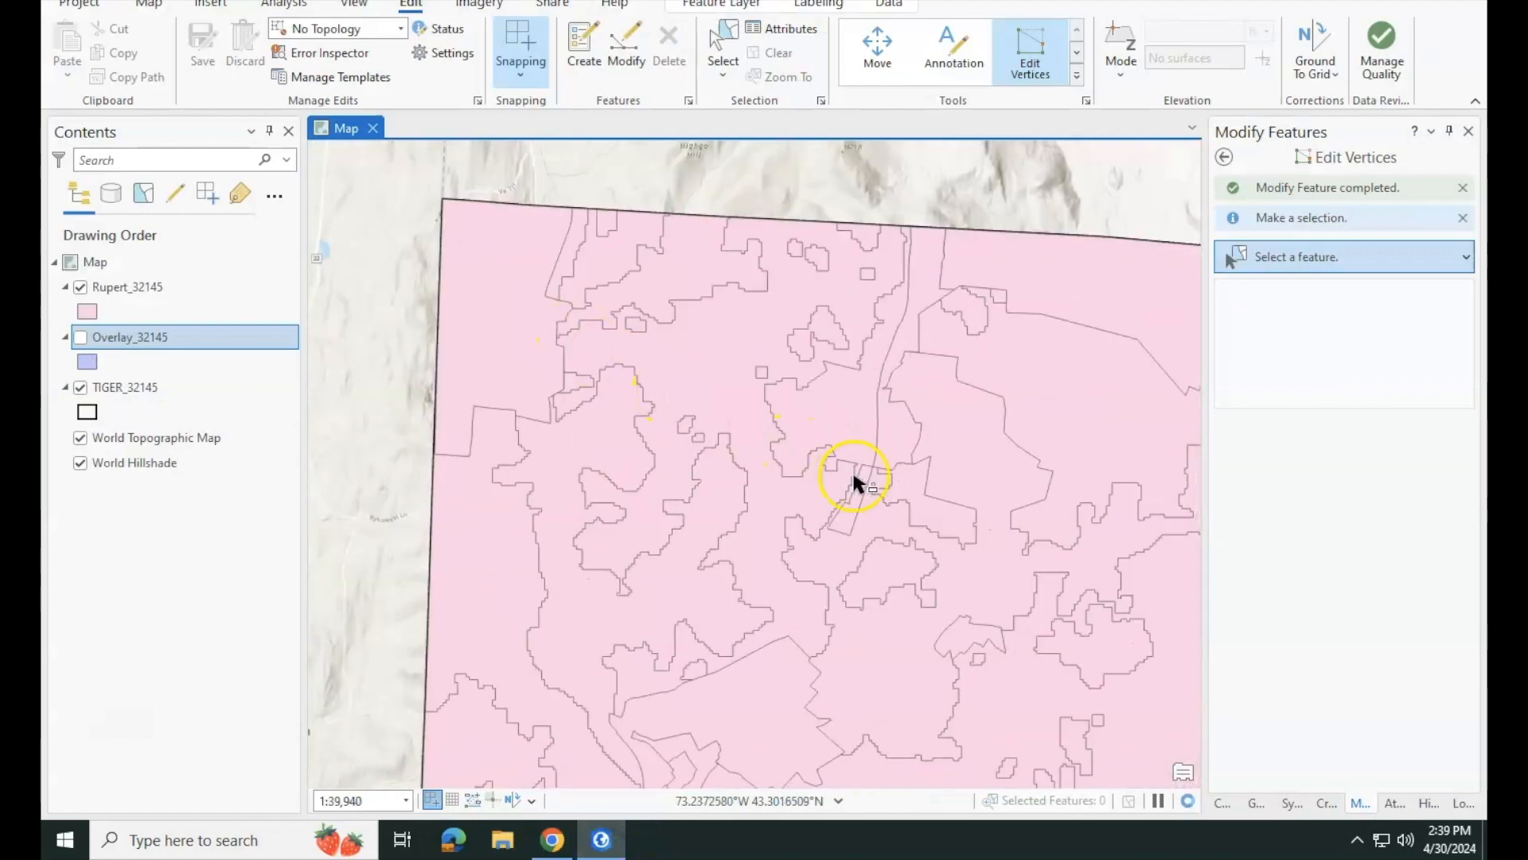
pyautogui.scroll(-1, 863, 487)
pyautogui.moveTo(867, 490); pyautogui.dragTo(752, 316)
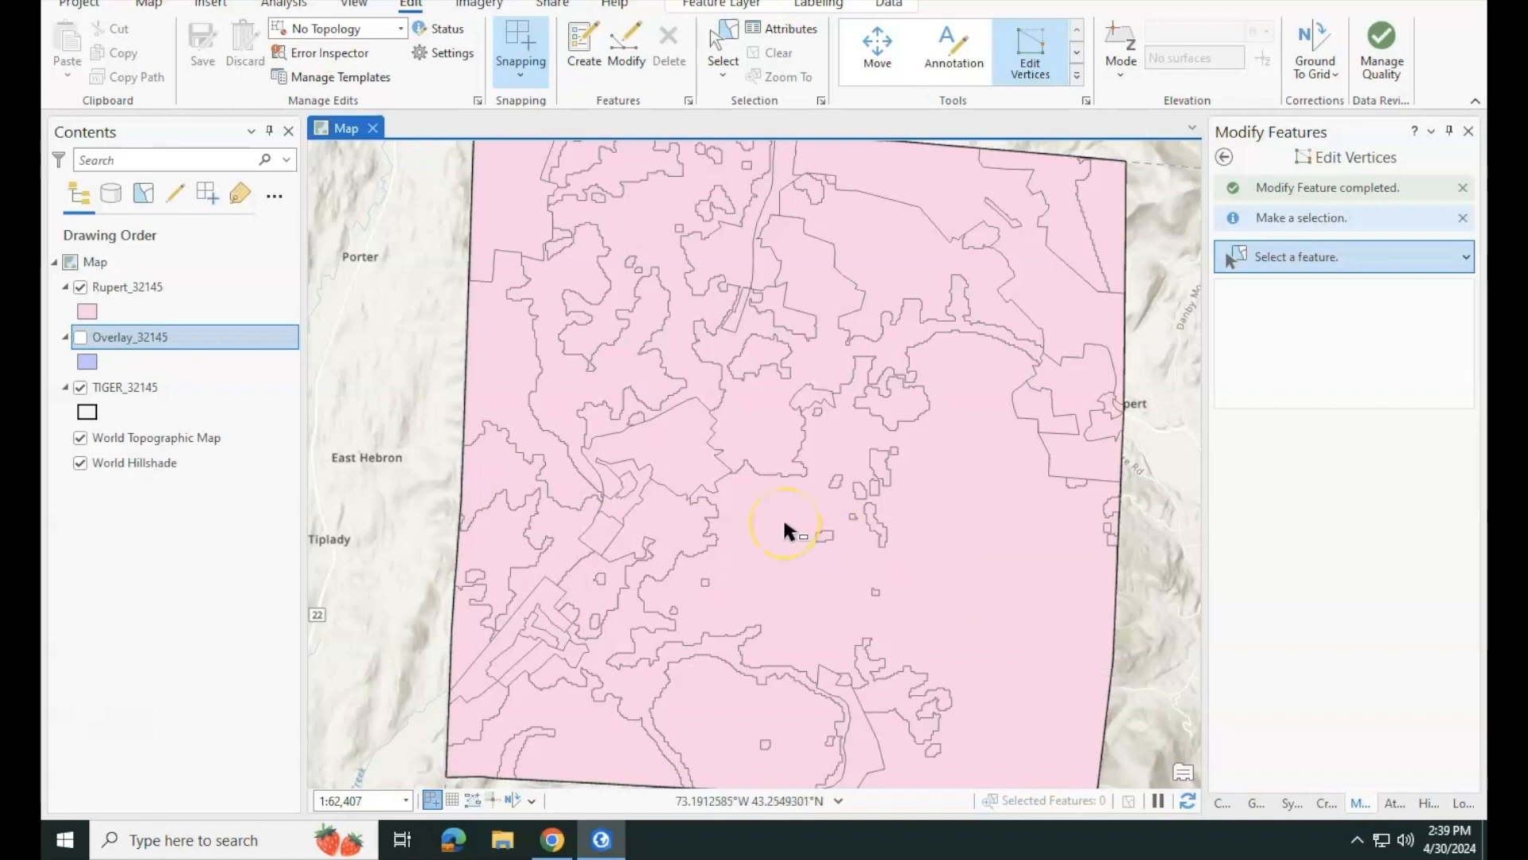
pyautogui.scroll(2, 784, 525)
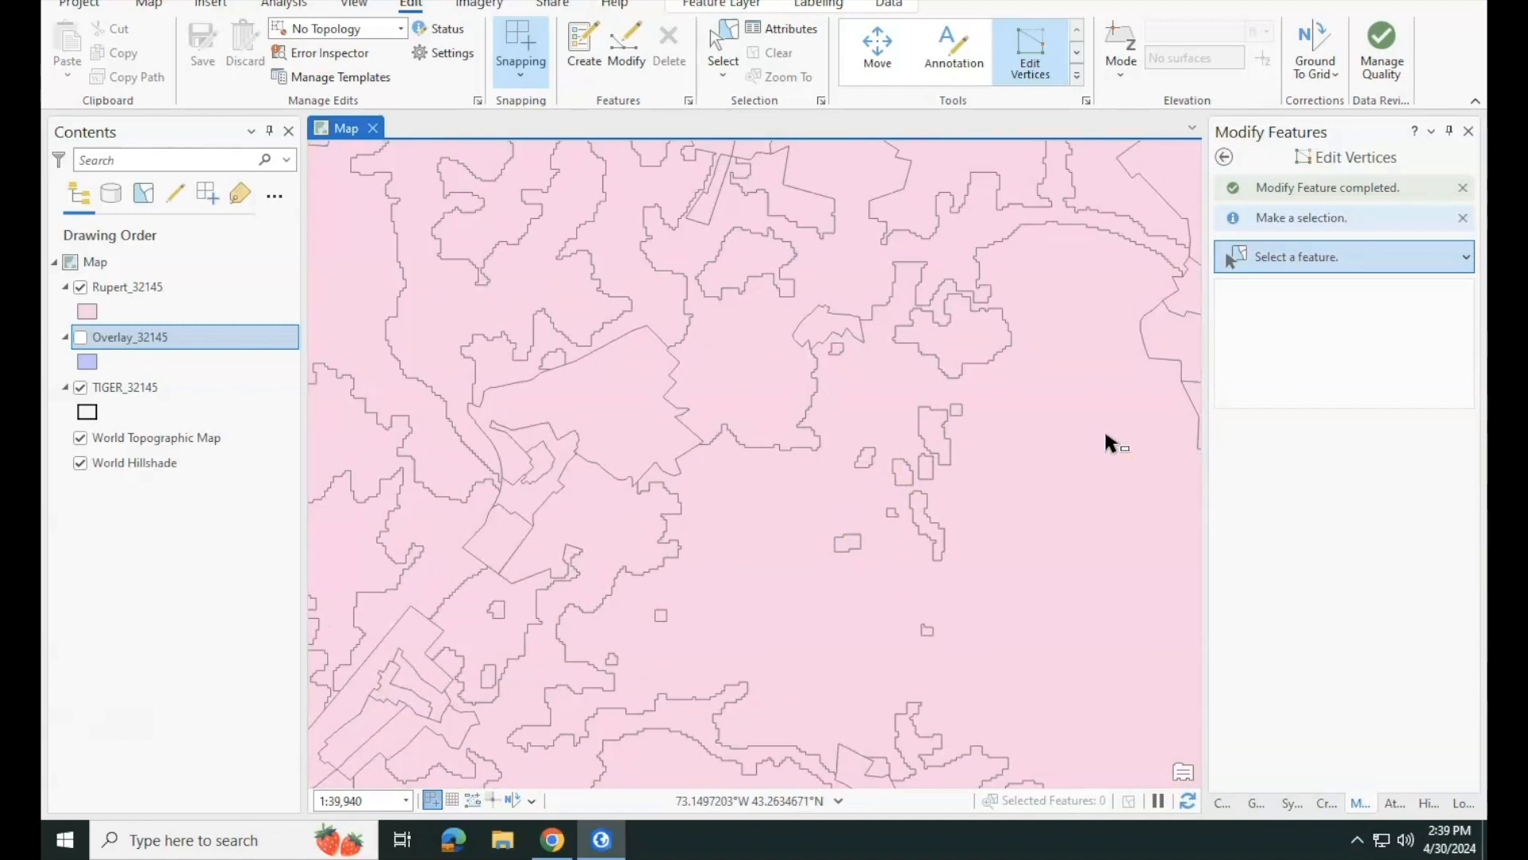
pyautogui.moveTo(1106, 442); pyautogui.dragTo(926, 503)
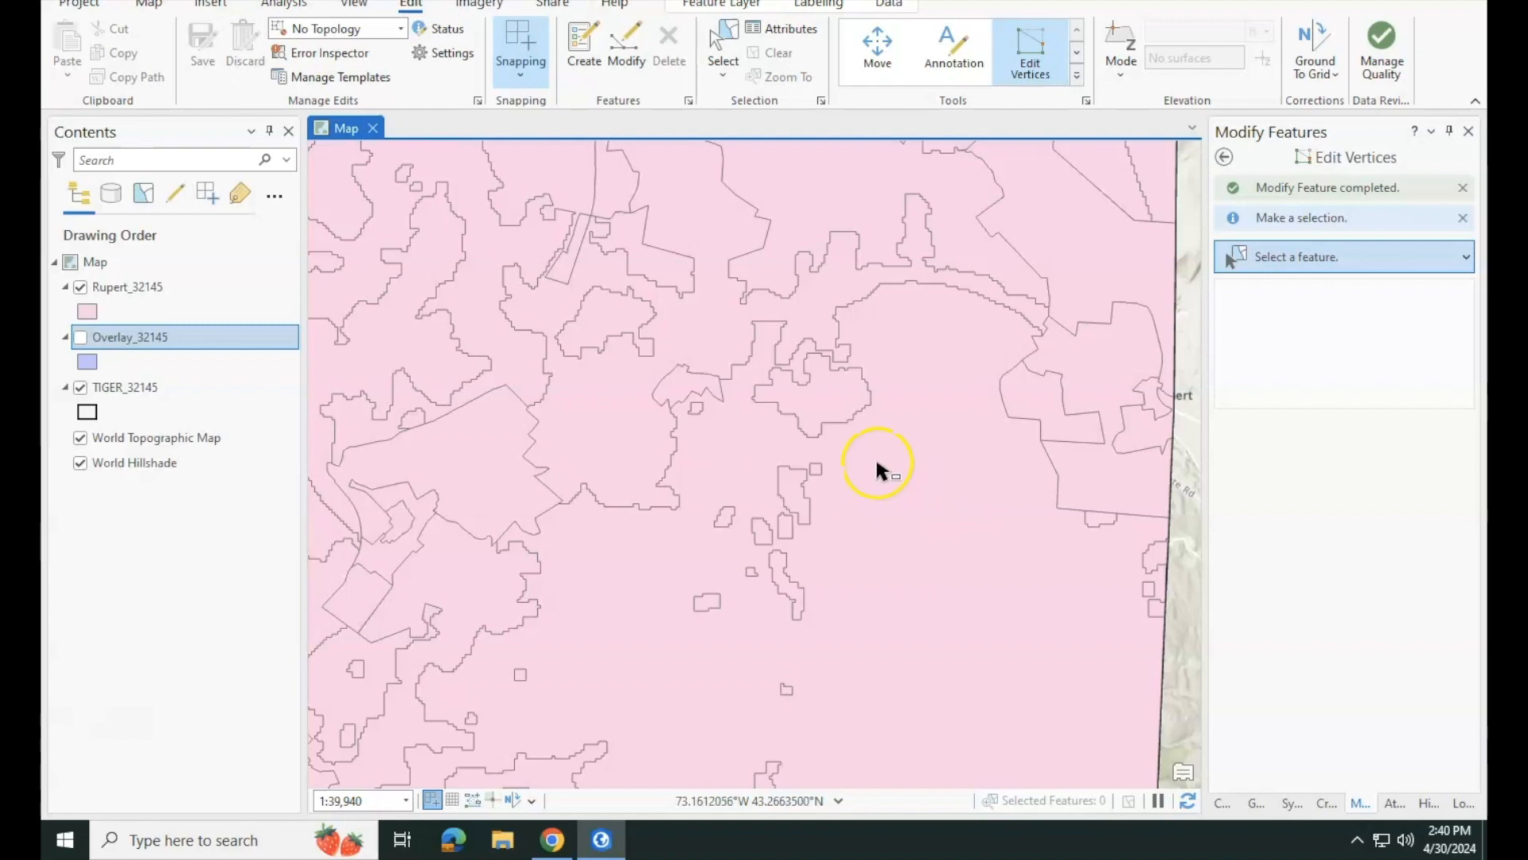
pyautogui.scroll(-3, 876, 470)
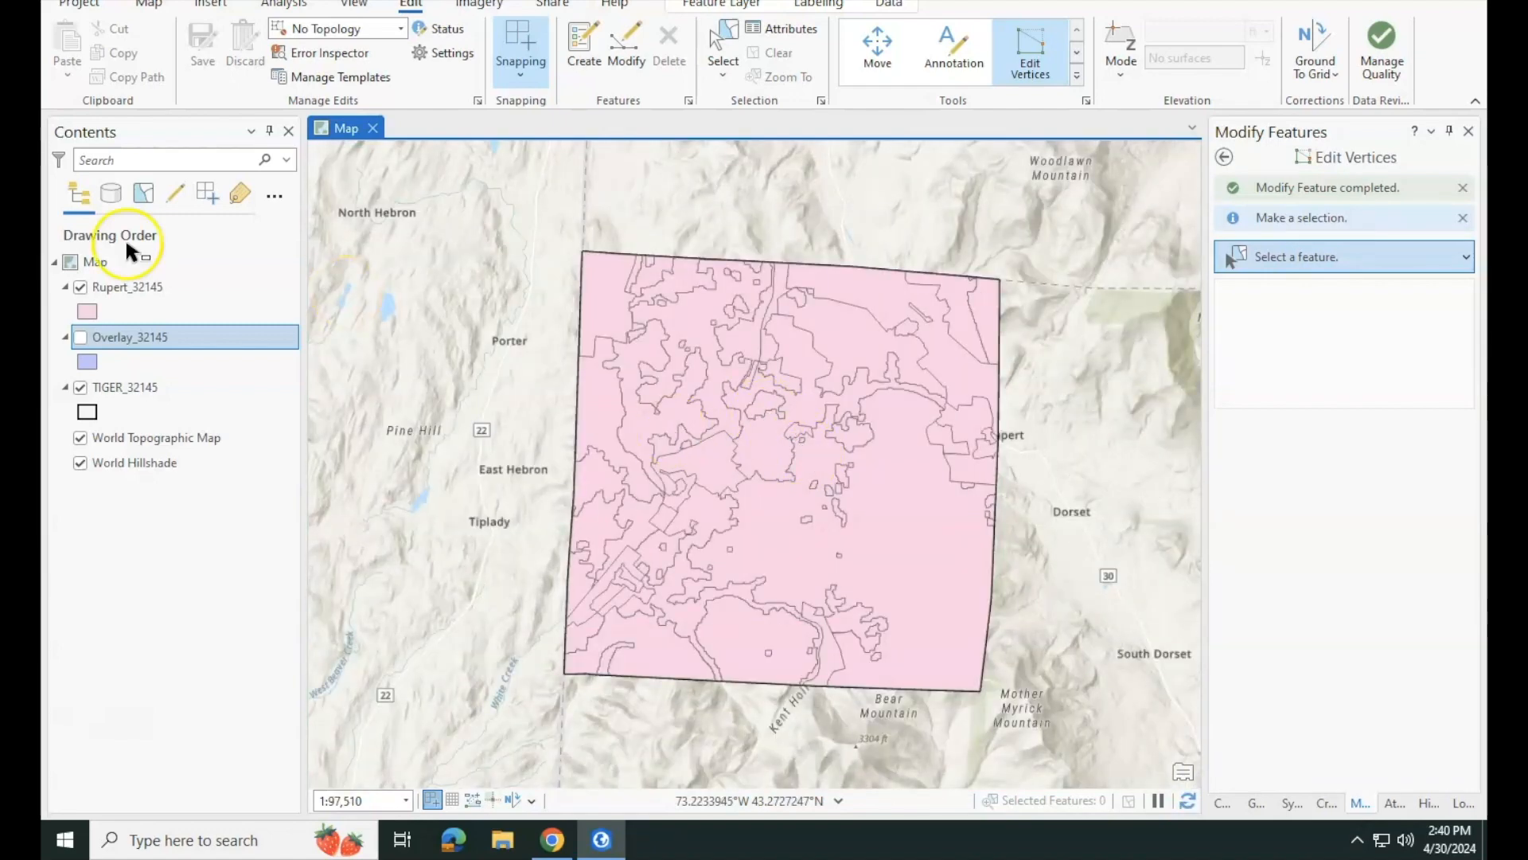
# - Review the DISTRICT values of all records in the Rupert_32145 attribute table, then close the table
pyautogui.rightClick(182, 287)
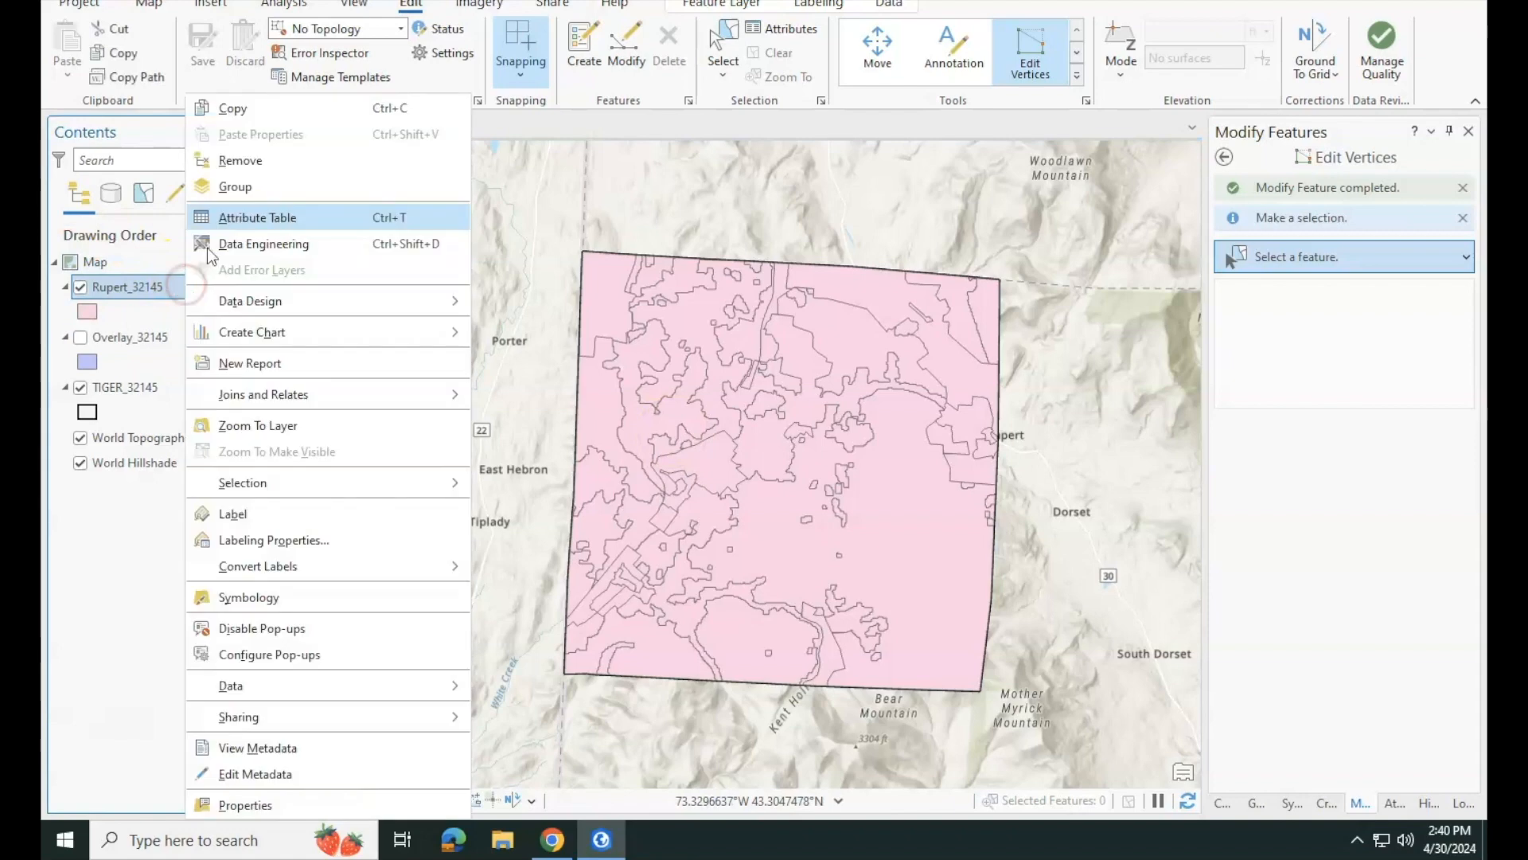
pyautogui.click(209, 217)
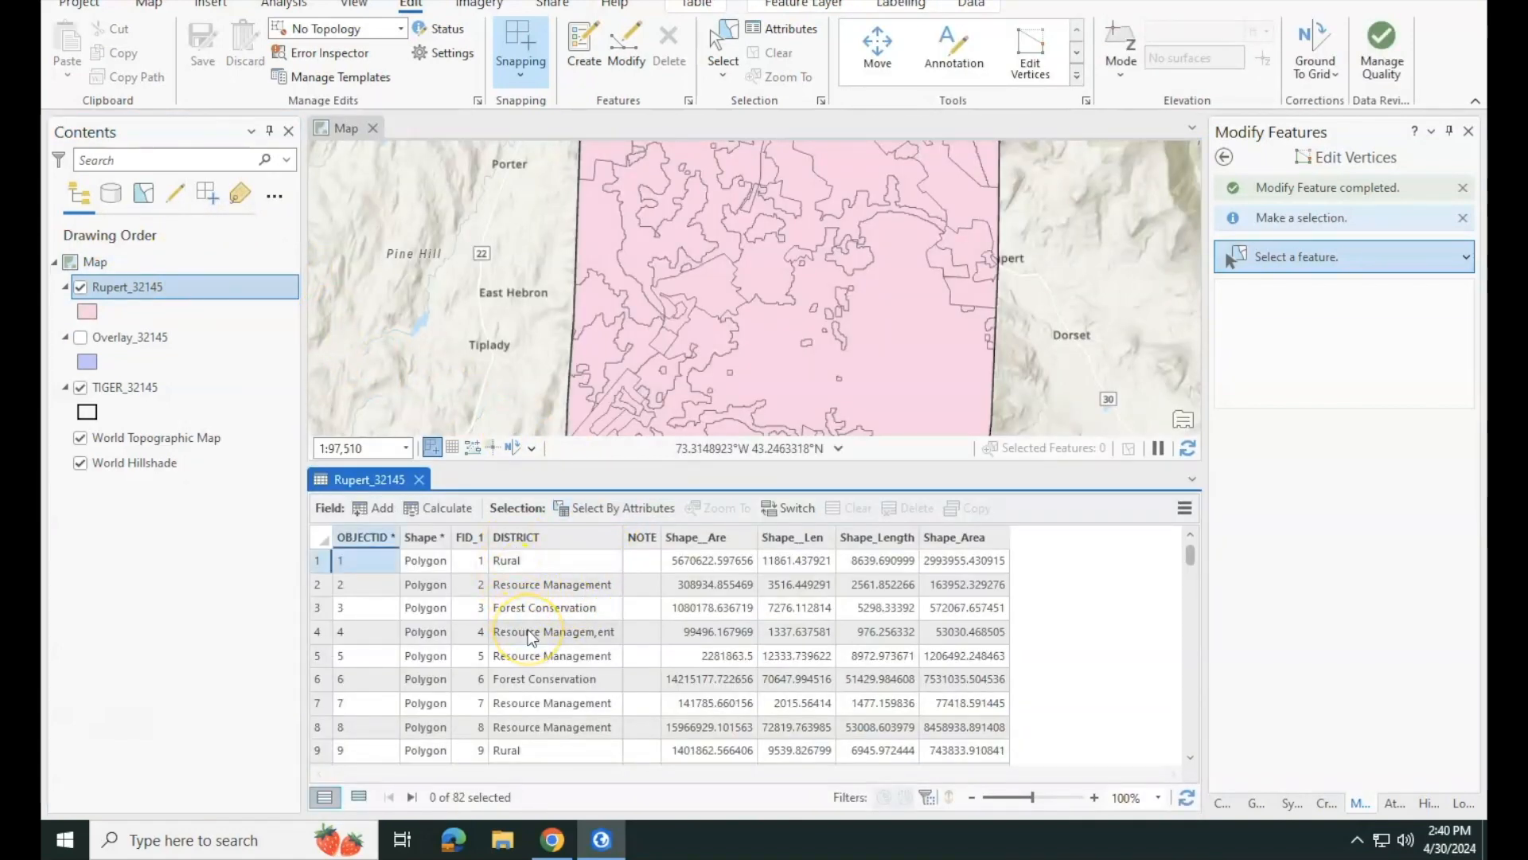
pyautogui.scroll(-5, 527, 628)
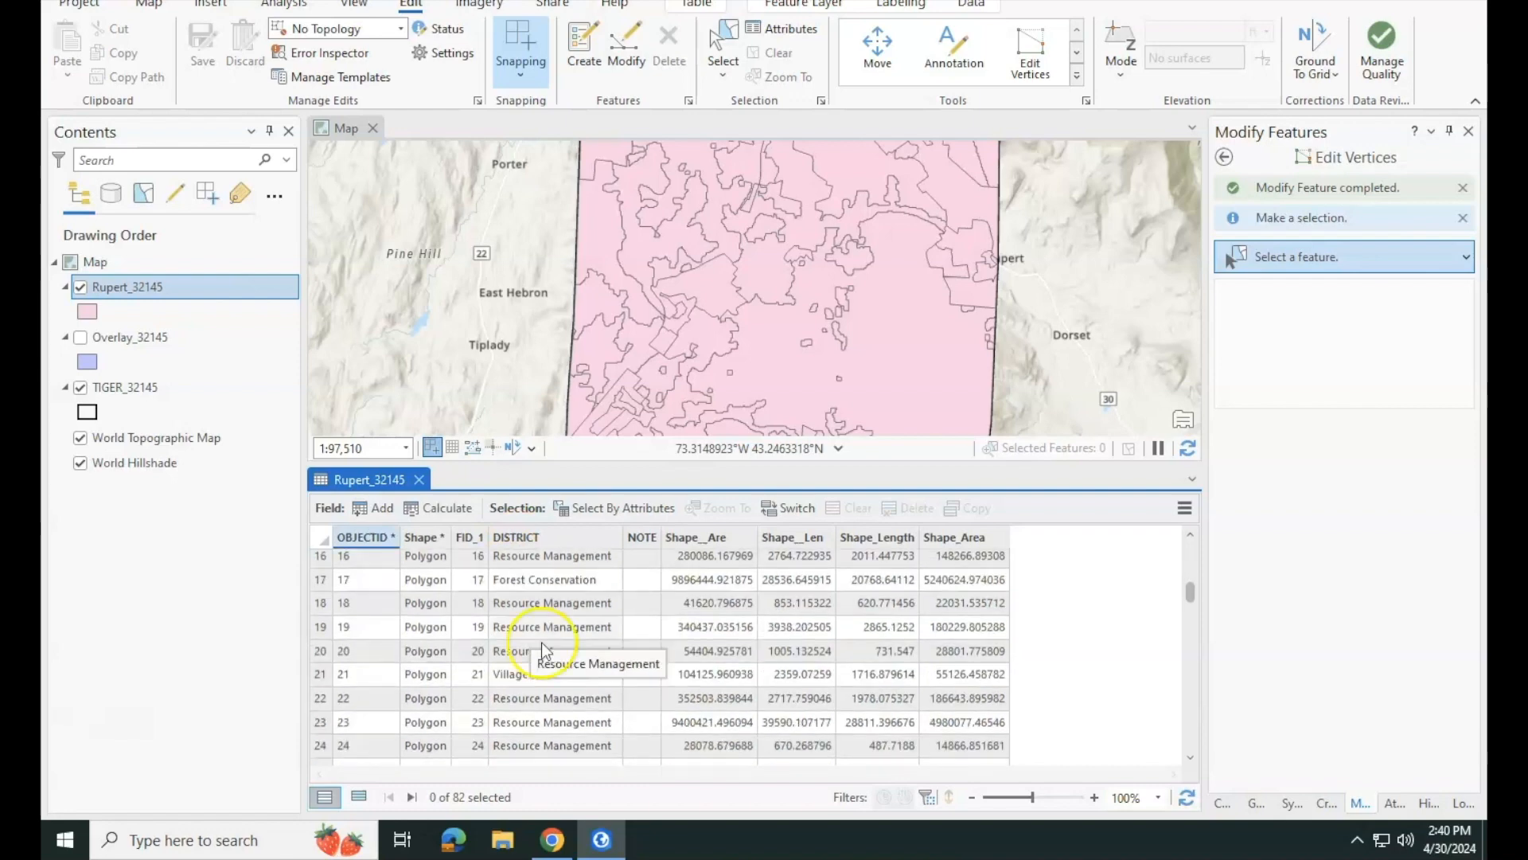
pyautogui.scroll(-5, 548, 676)
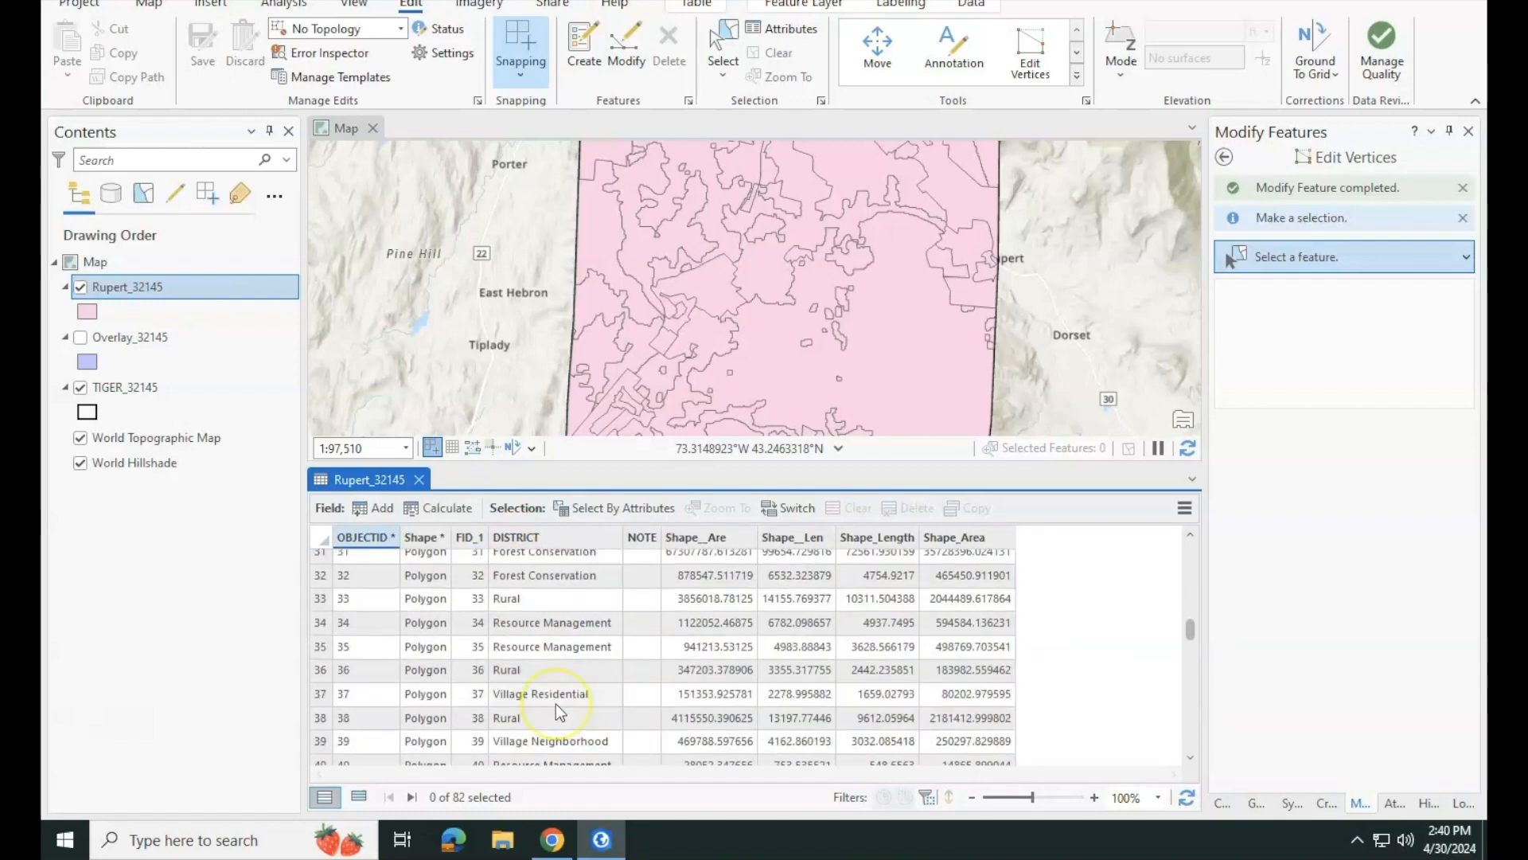
pyautogui.scroll(-7, 556, 704)
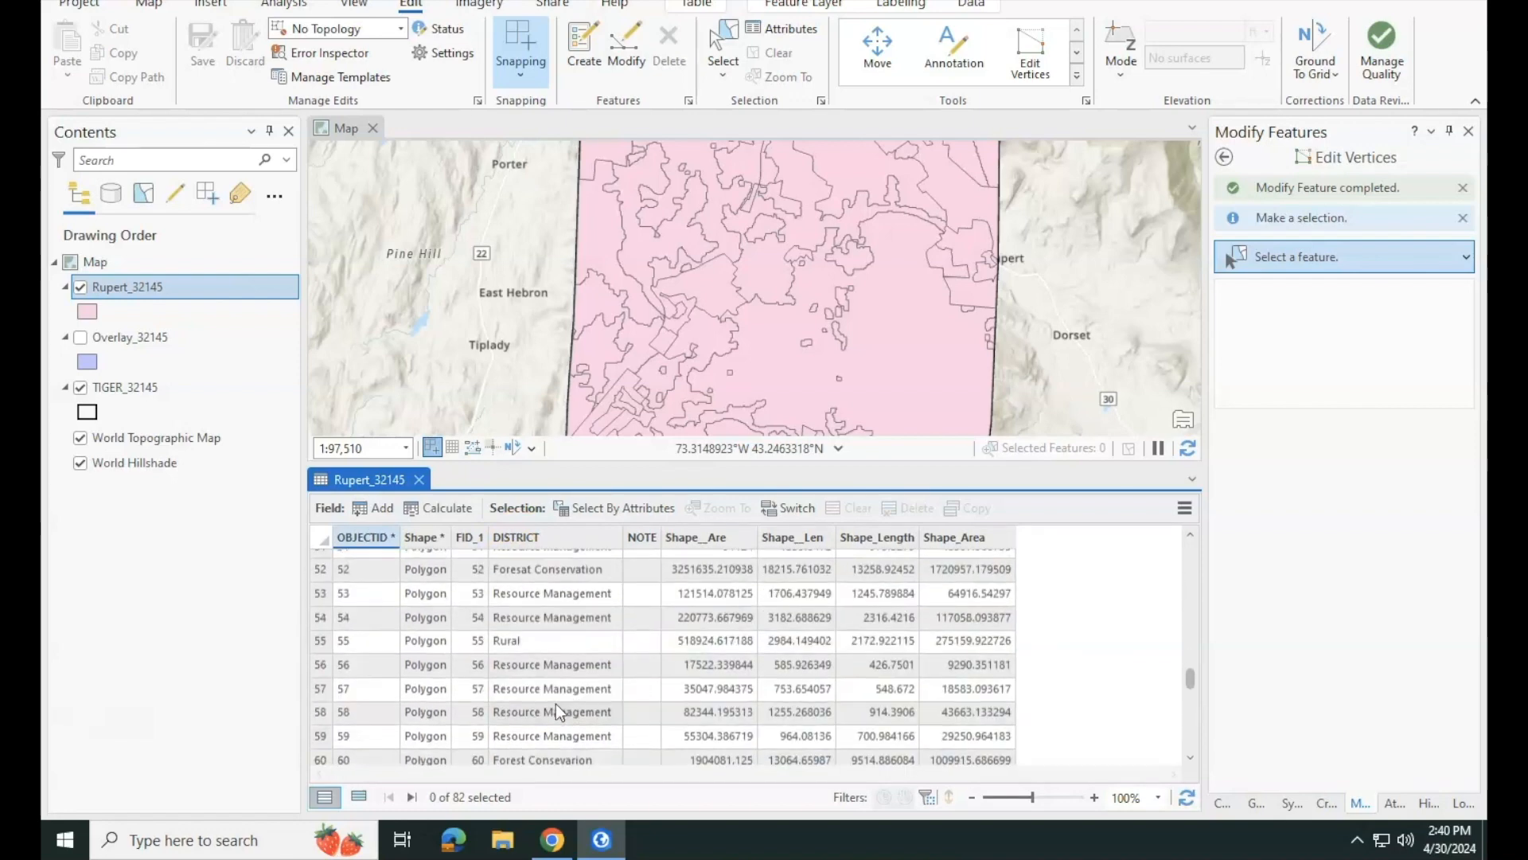
pyautogui.scroll(-5, 555, 702)
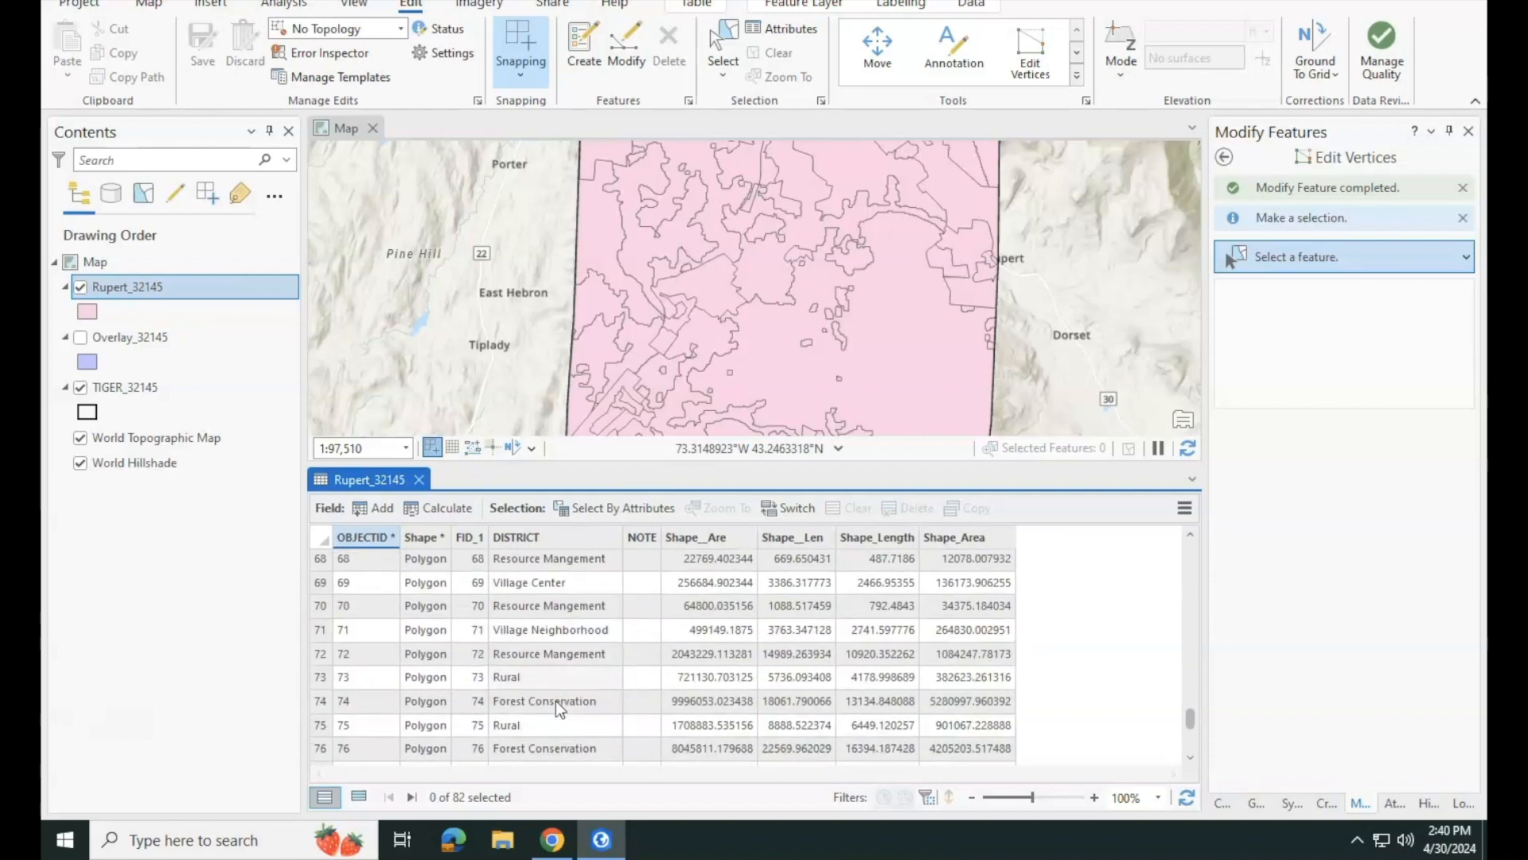
pyautogui.scroll(-3, 556, 700)
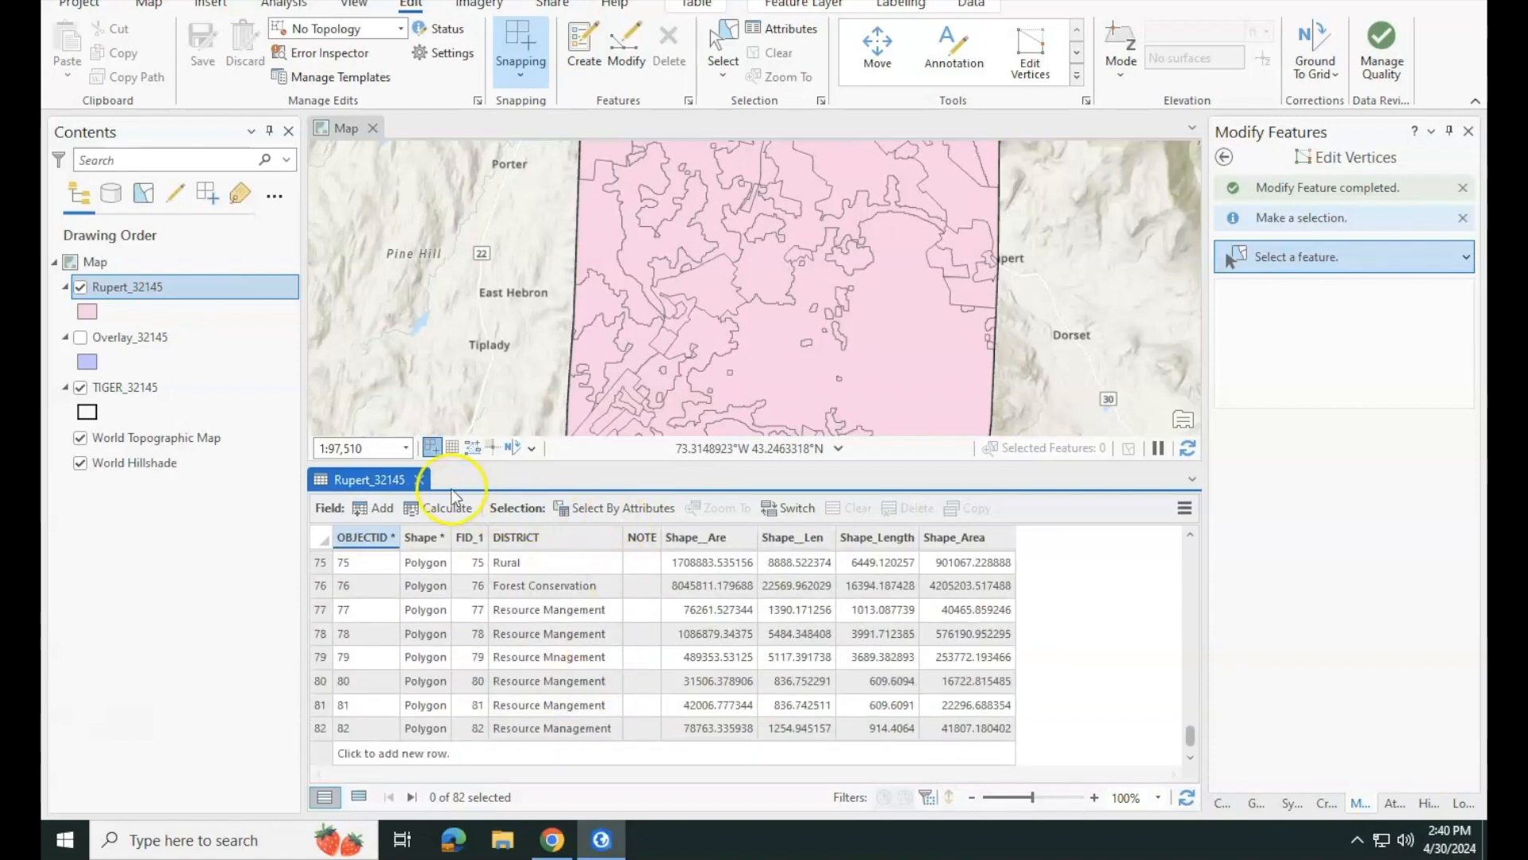
pyautogui.click(420, 479)
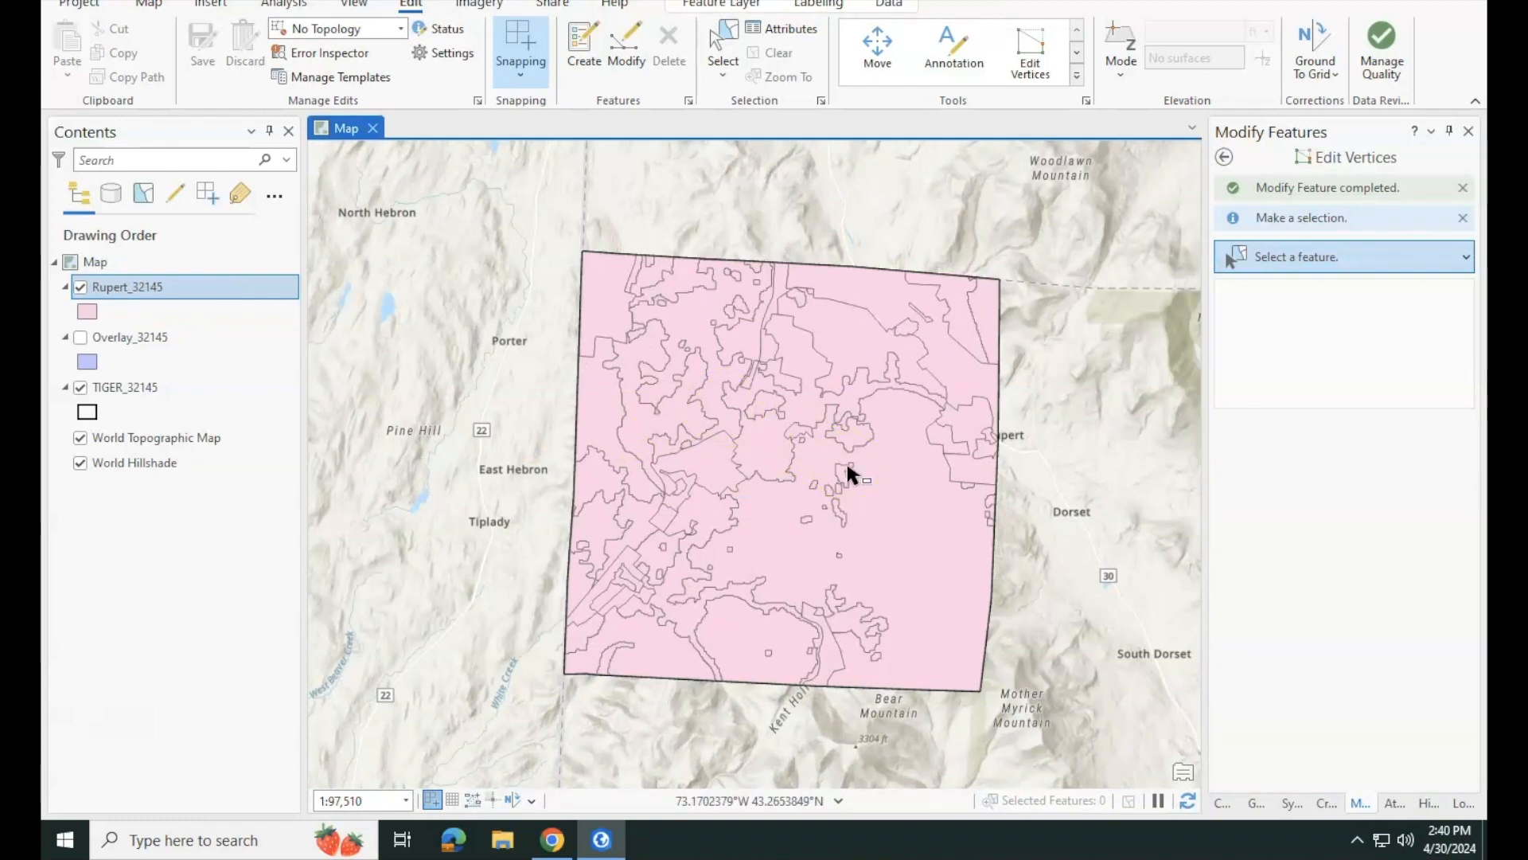
# - Show Overlay_32145 and move it above Rupert_32145 in the drawing order to view the overlay districts, then hide it again
pyautogui.click(81, 337)
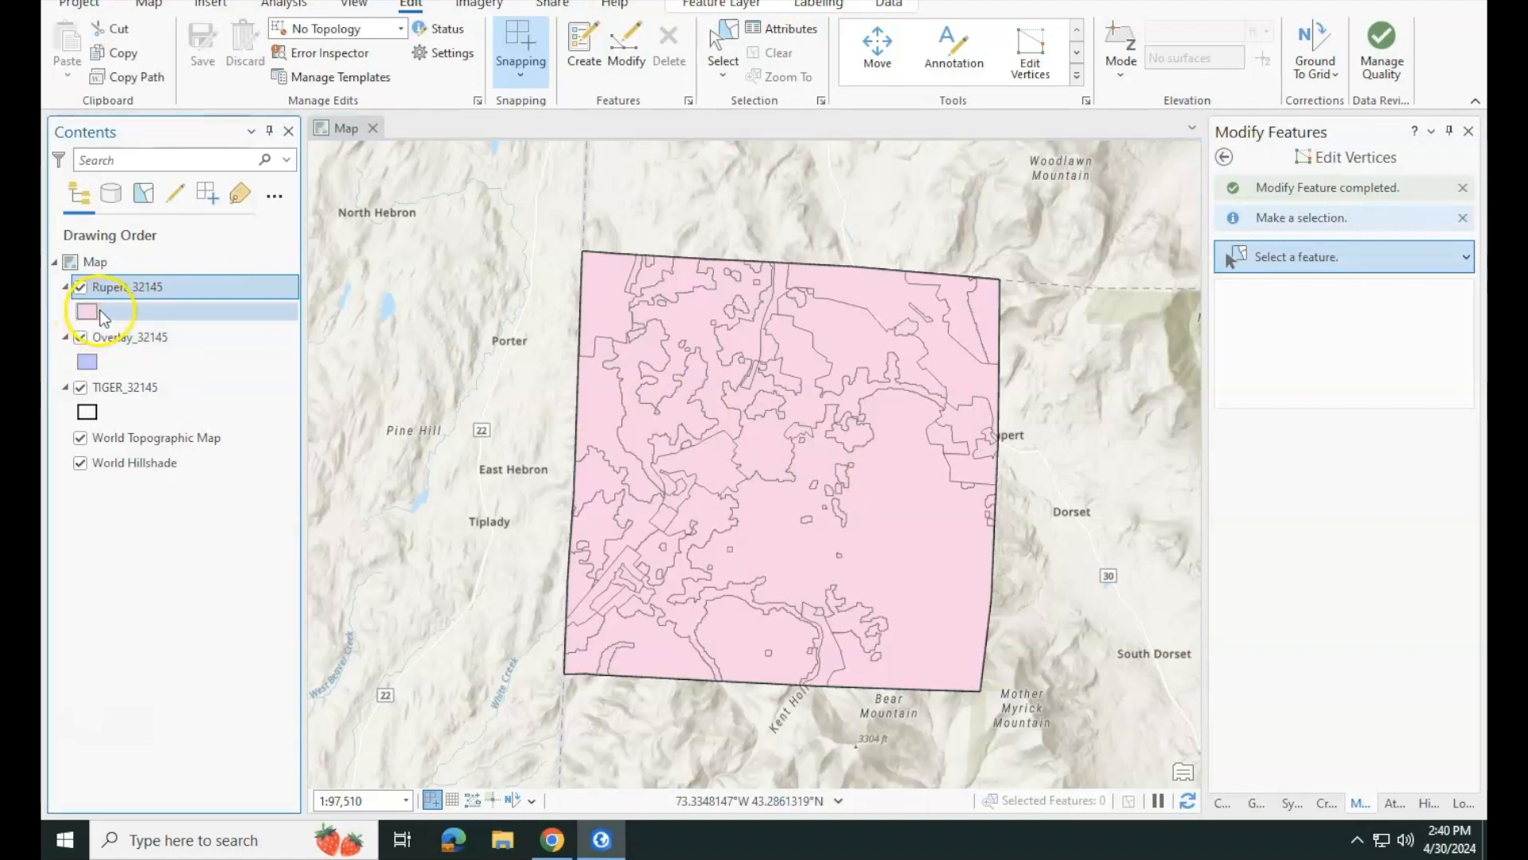
pyautogui.moveTo(111, 338); pyautogui.dragTo(113, 289)
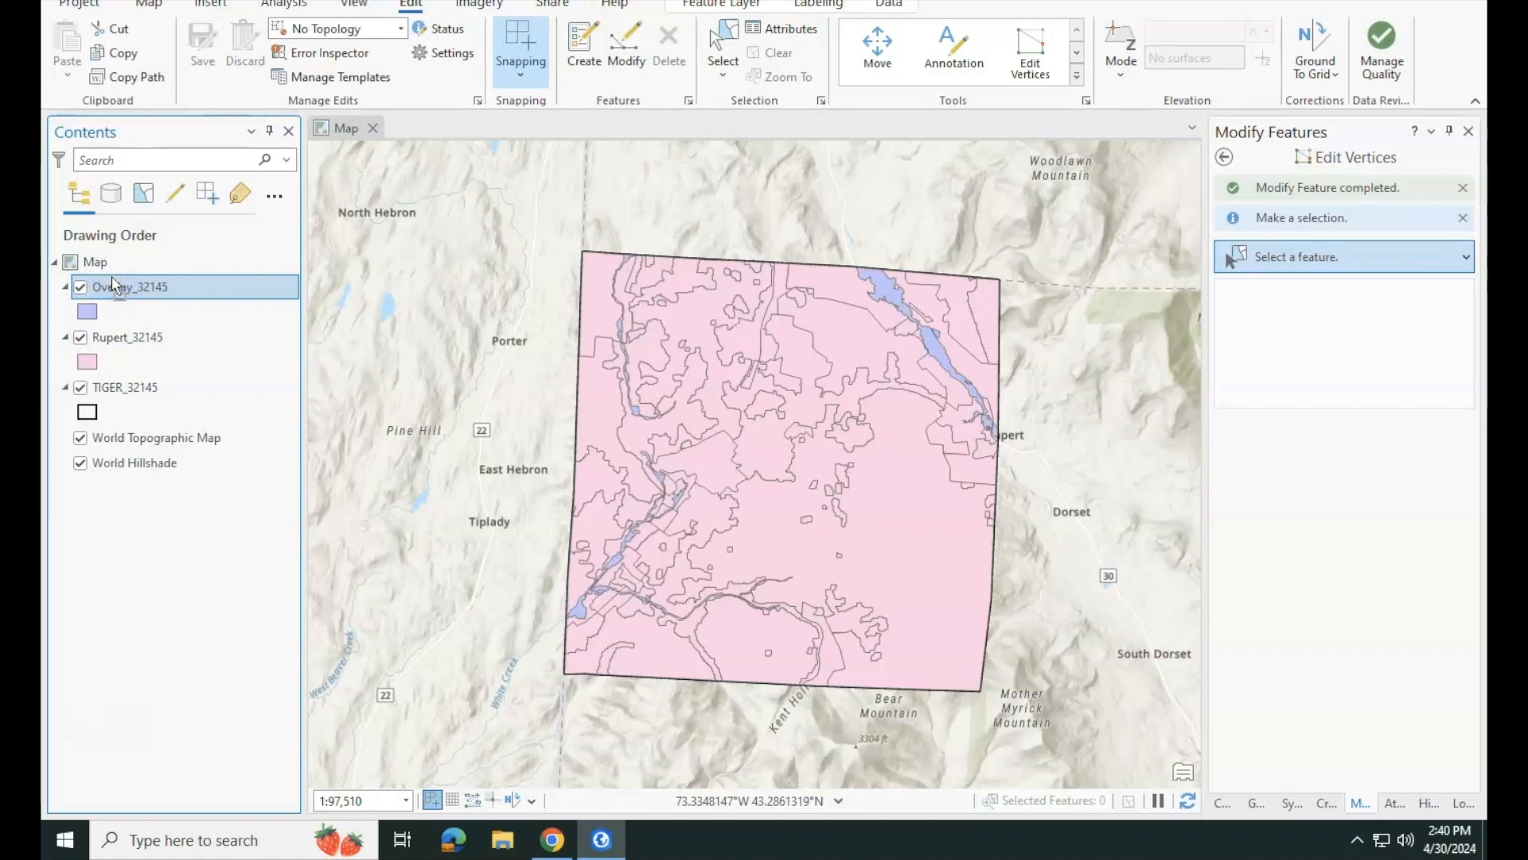
pyautogui.click(126, 334)
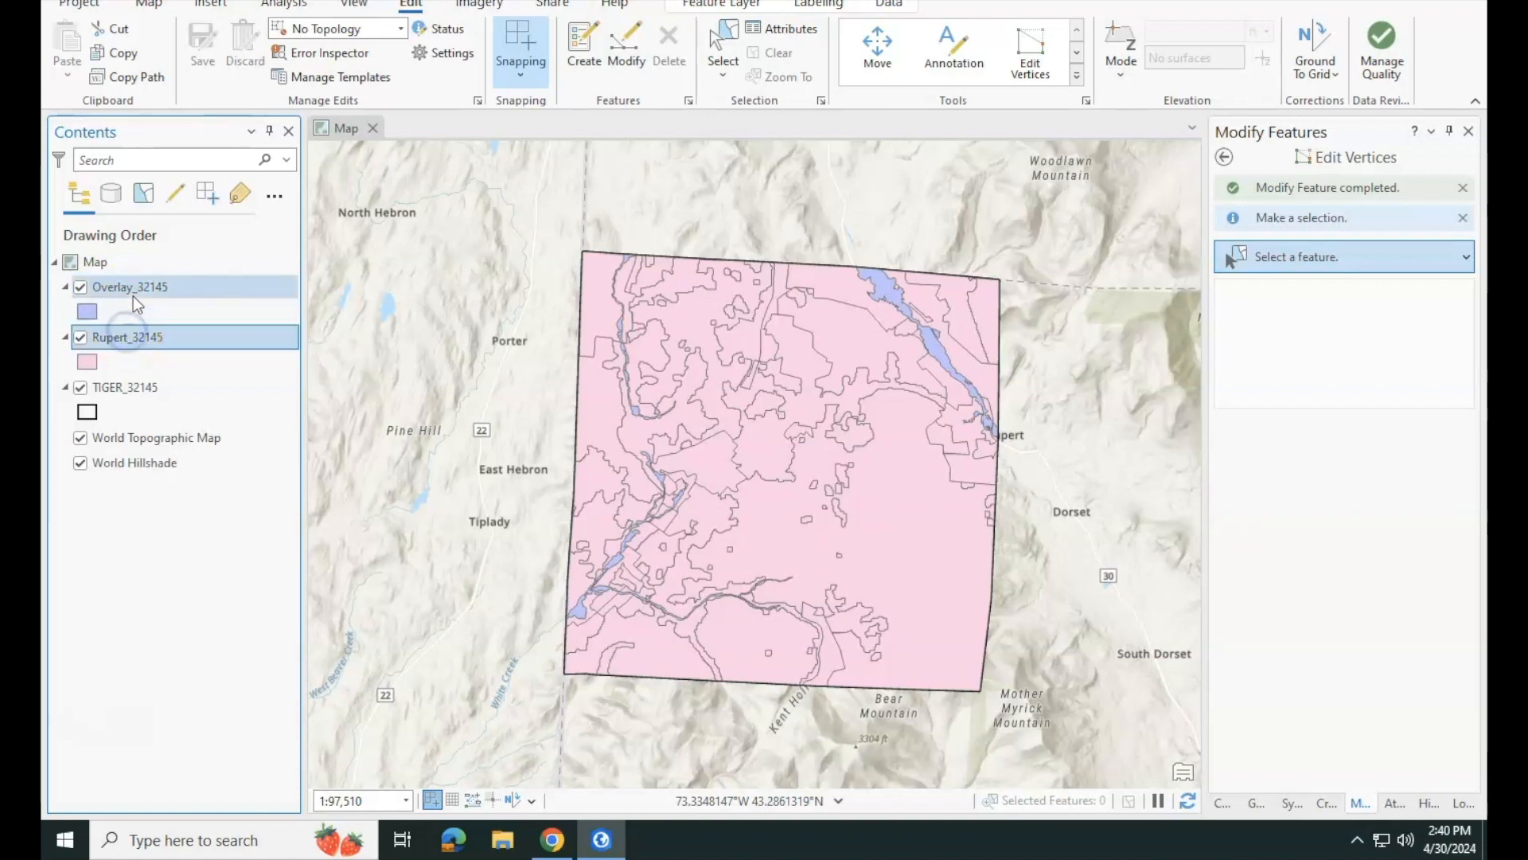
pyautogui.click(131, 293)
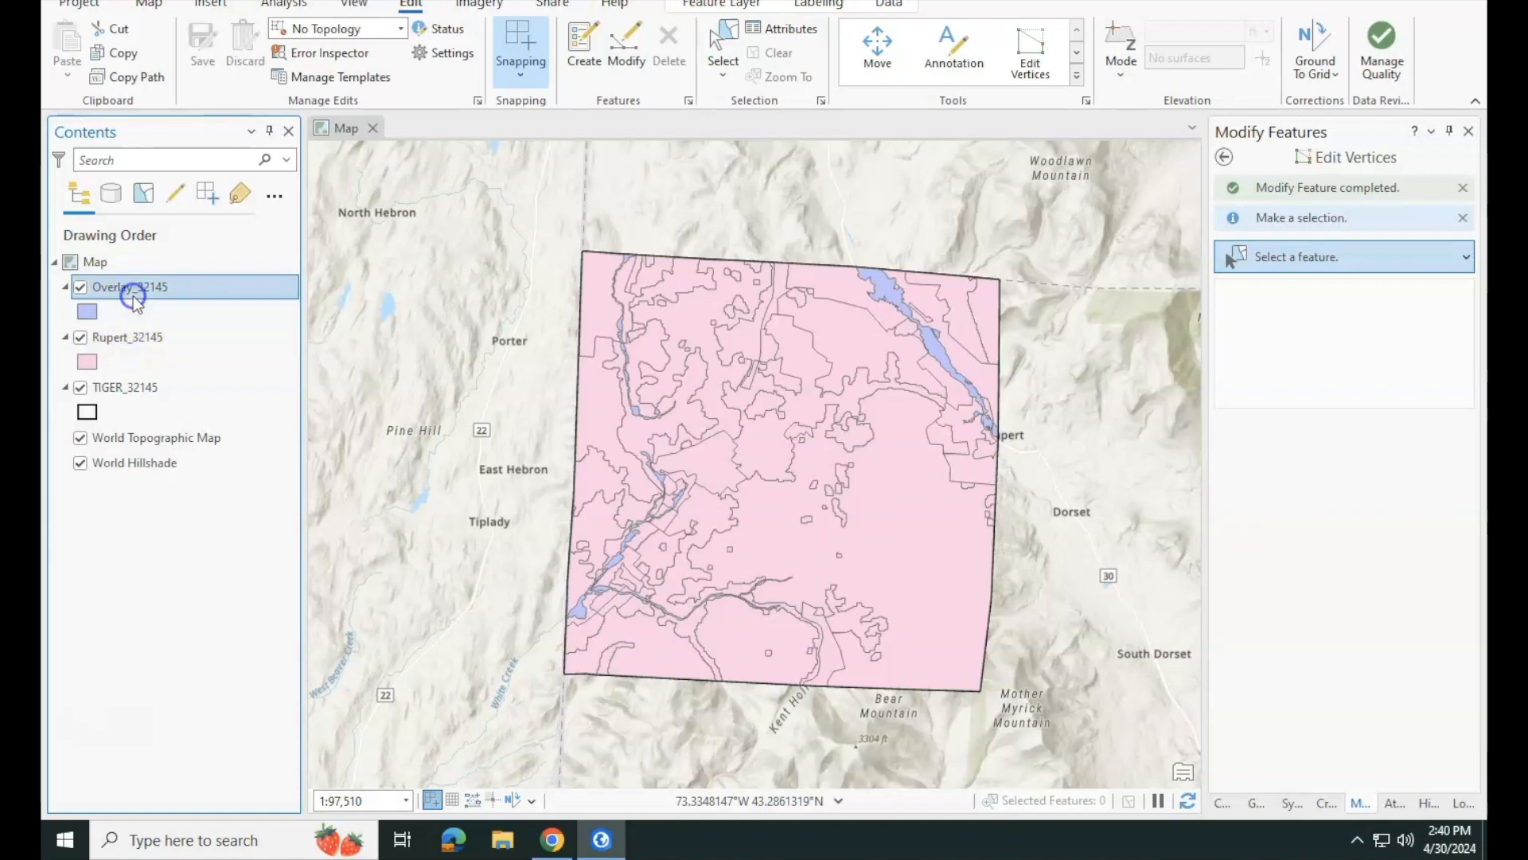
pyautogui.click(81, 287)
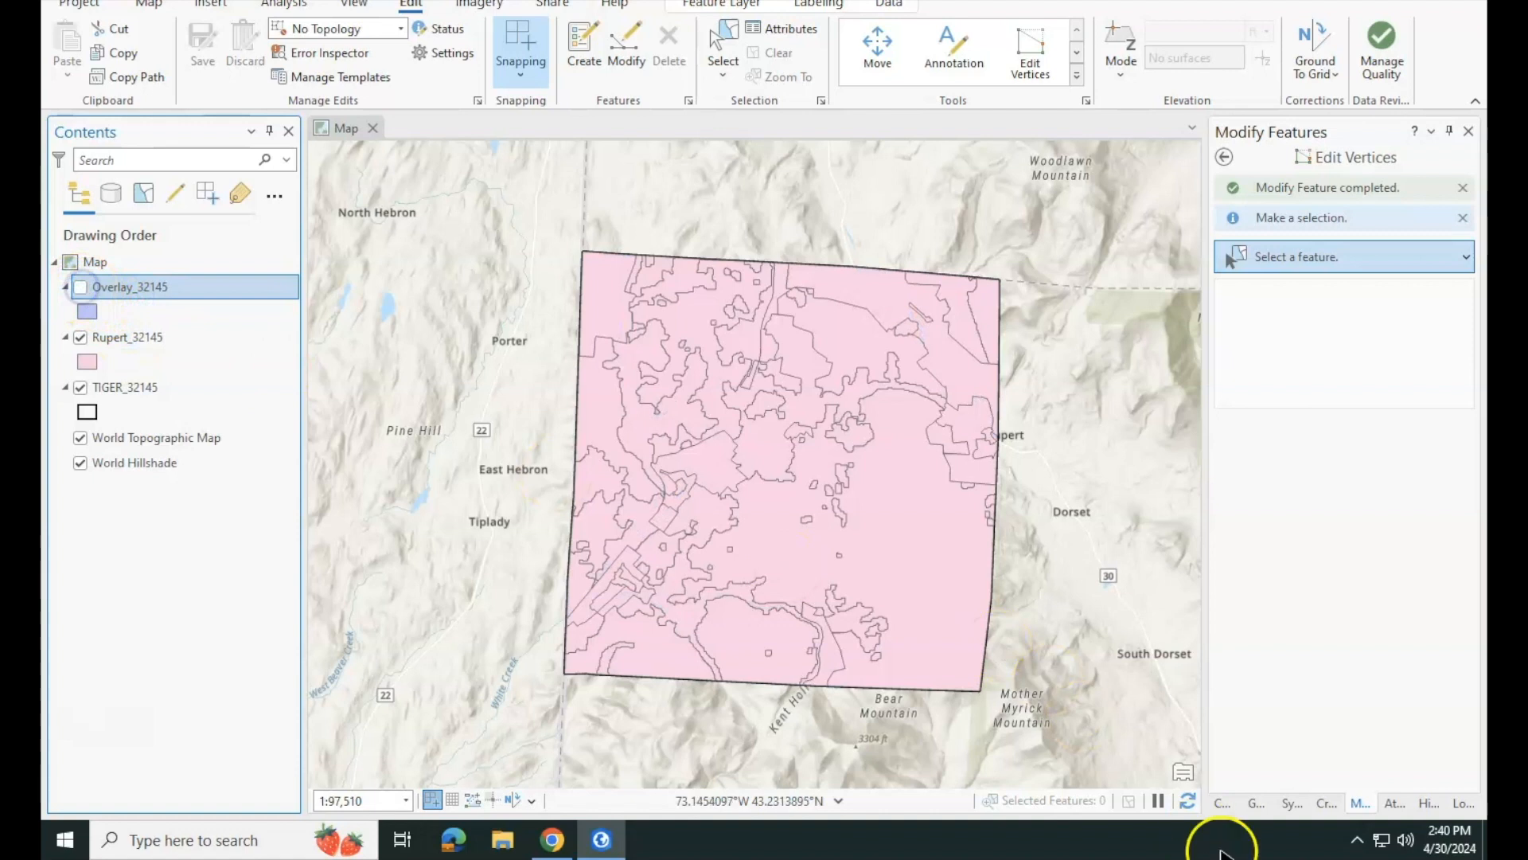
# - Create a mobile geodatabase named Rupert in the project's Rupert folder and copy the Rupert_32145 feature class from Rupert.gdb into it
pyautogui.click(1220, 803)
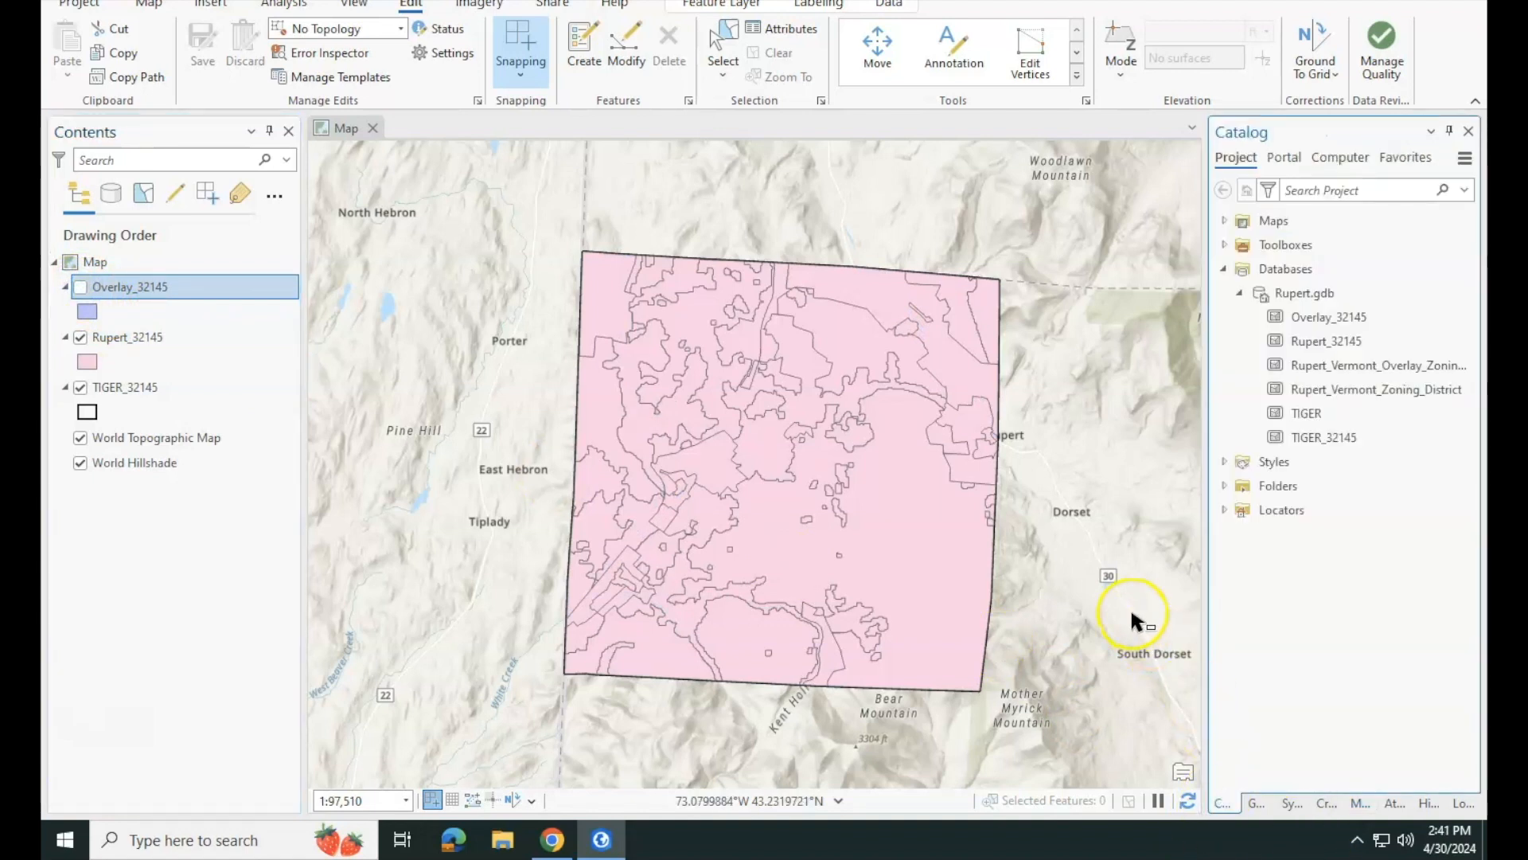
pyautogui.rightClick(1289, 291)
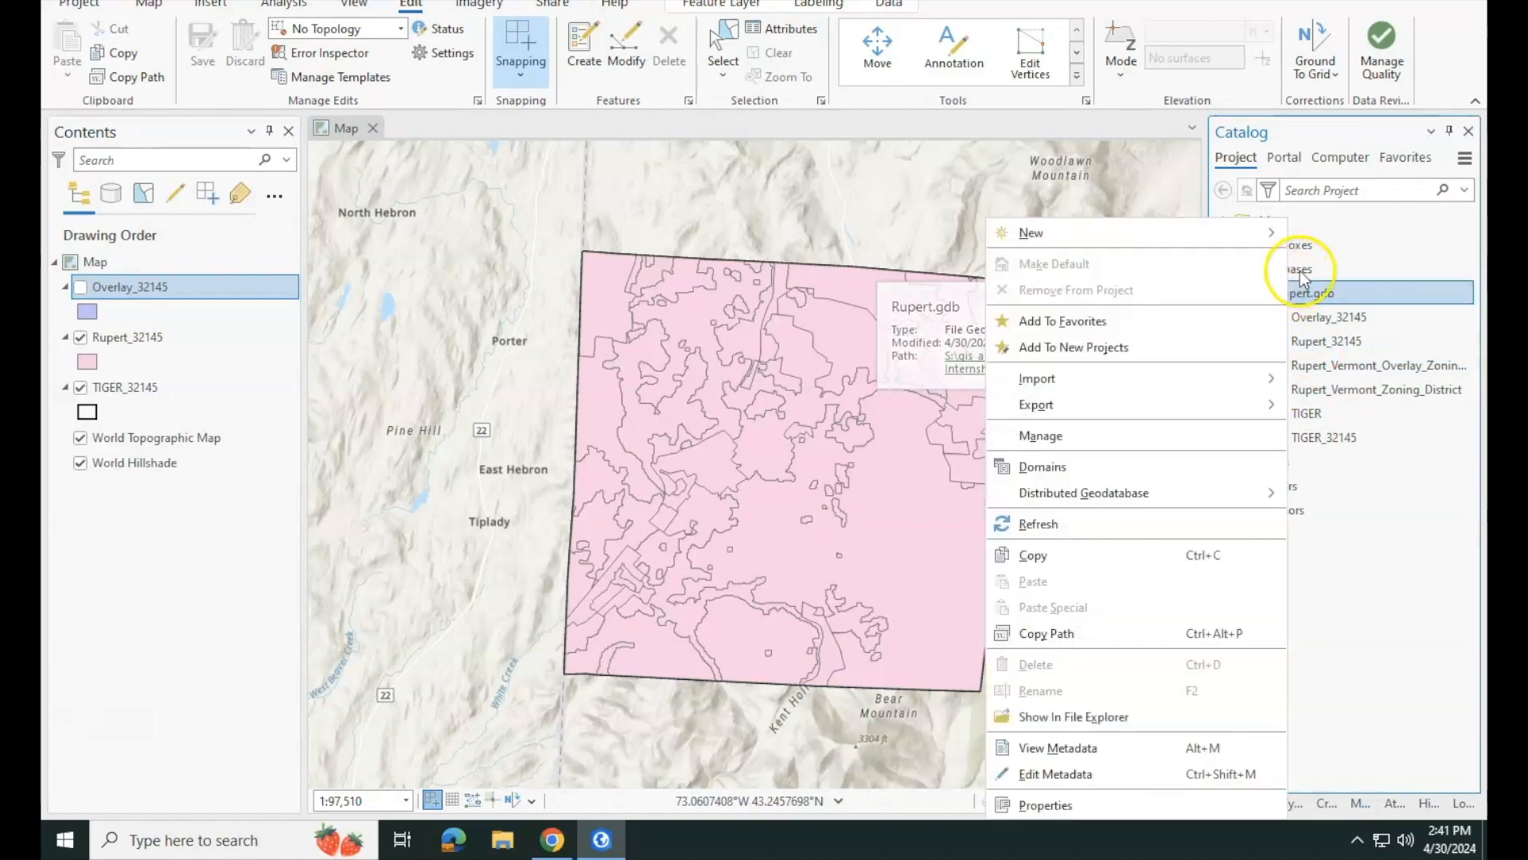
pyautogui.click(1303, 271)
pyautogui.rightClick(1303, 271)
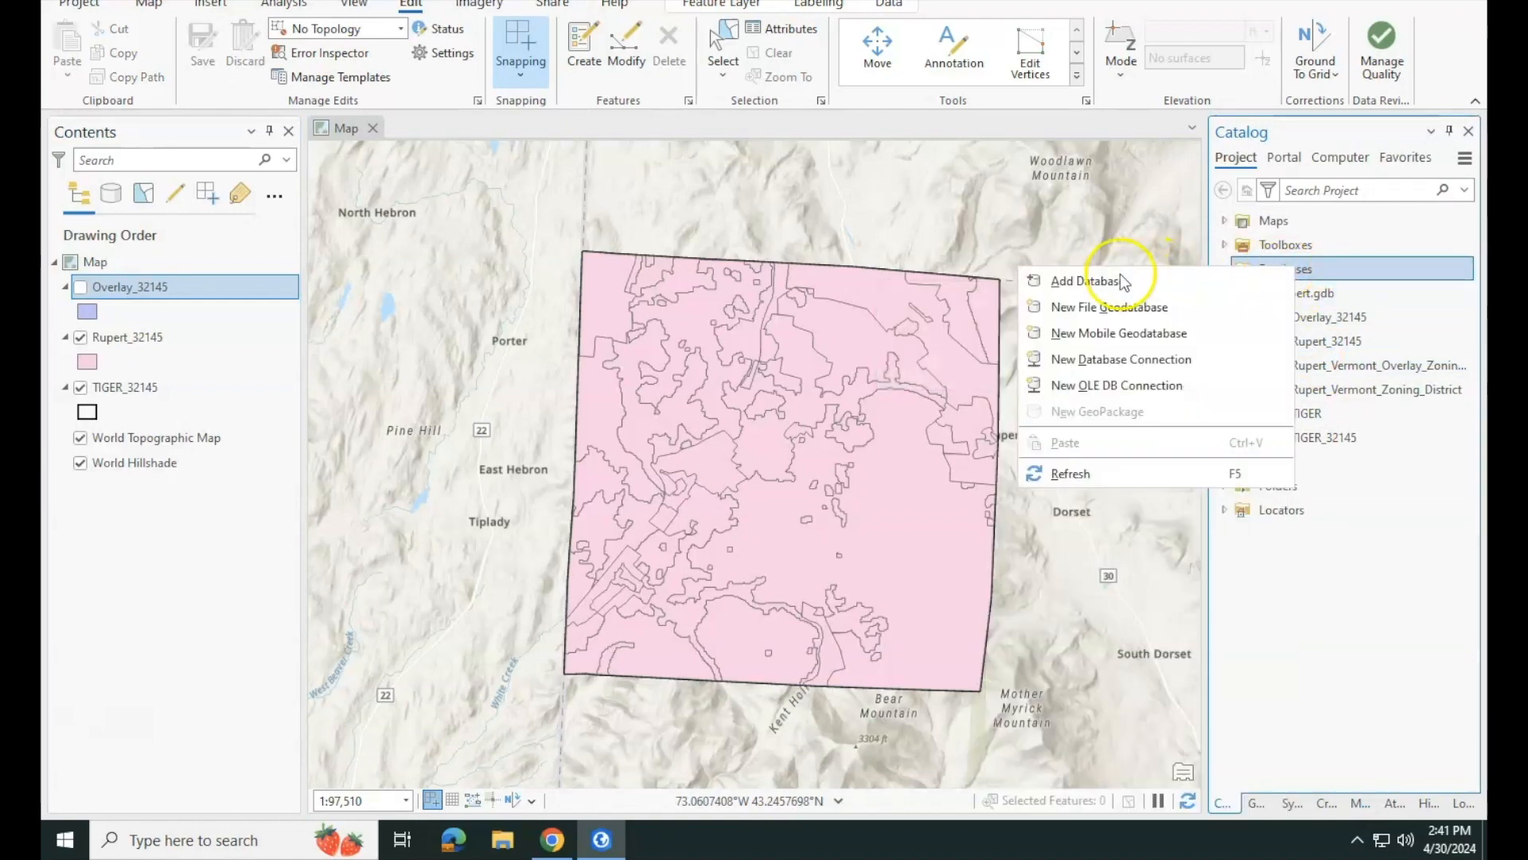
pyautogui.click(1110, 340)
pyautogui.click(1062, 382)
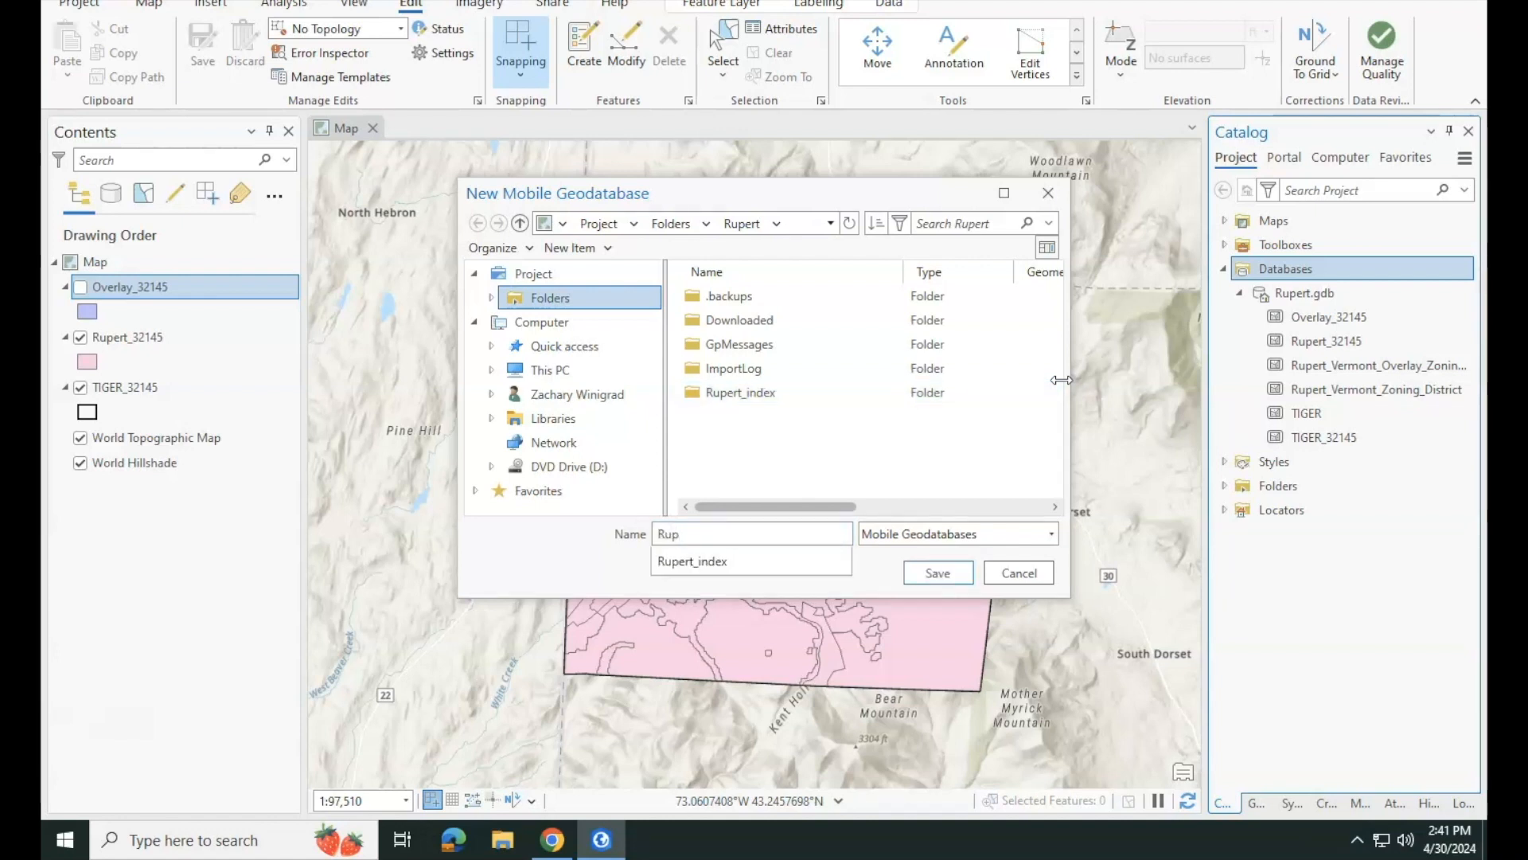
pyautogui.click(933, 573)
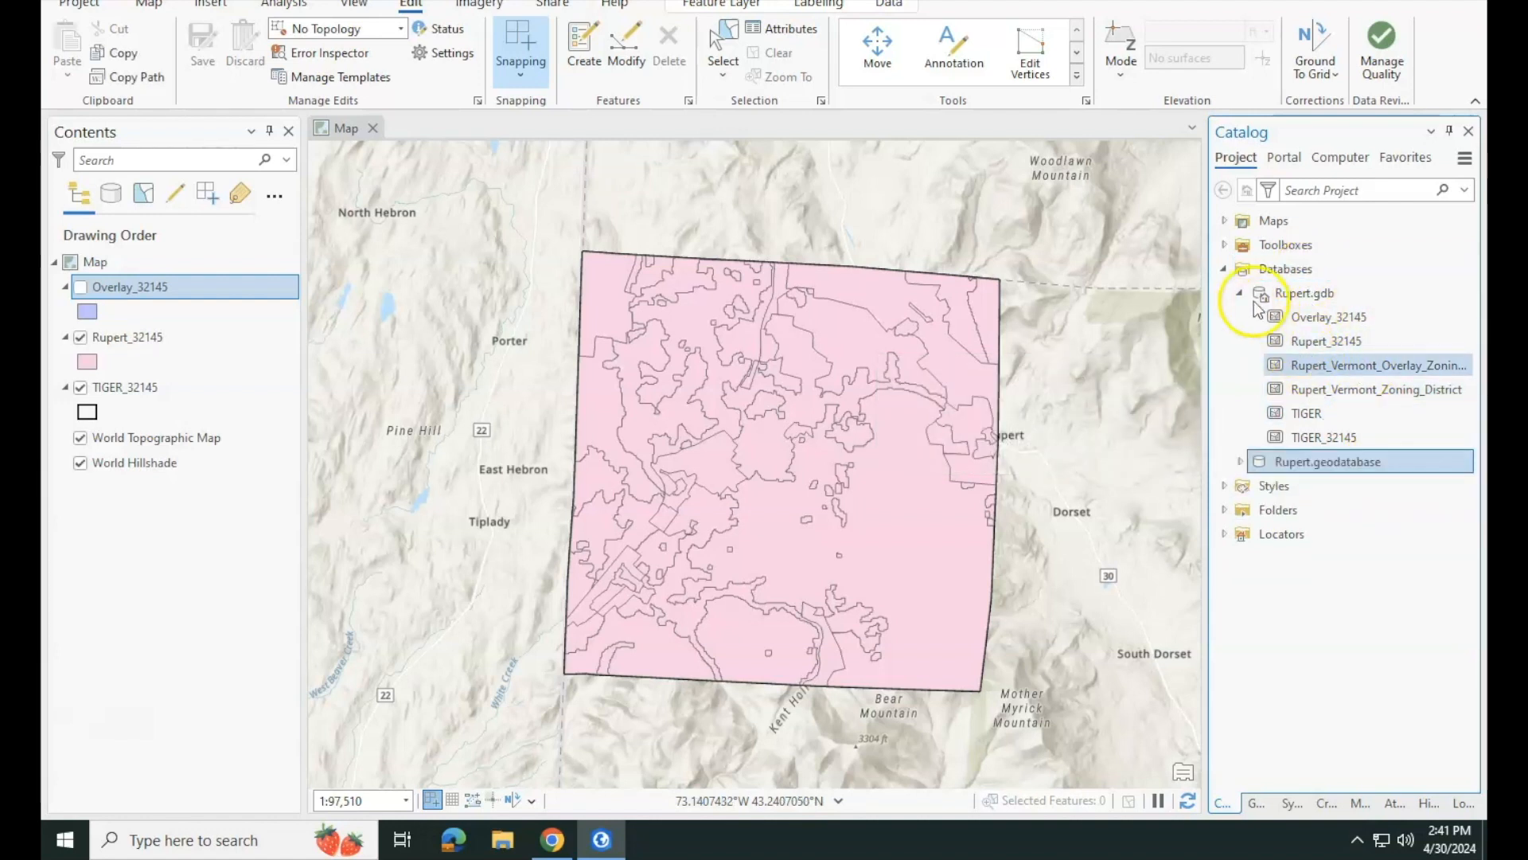
pyautogui.moveTo(1303, 344)
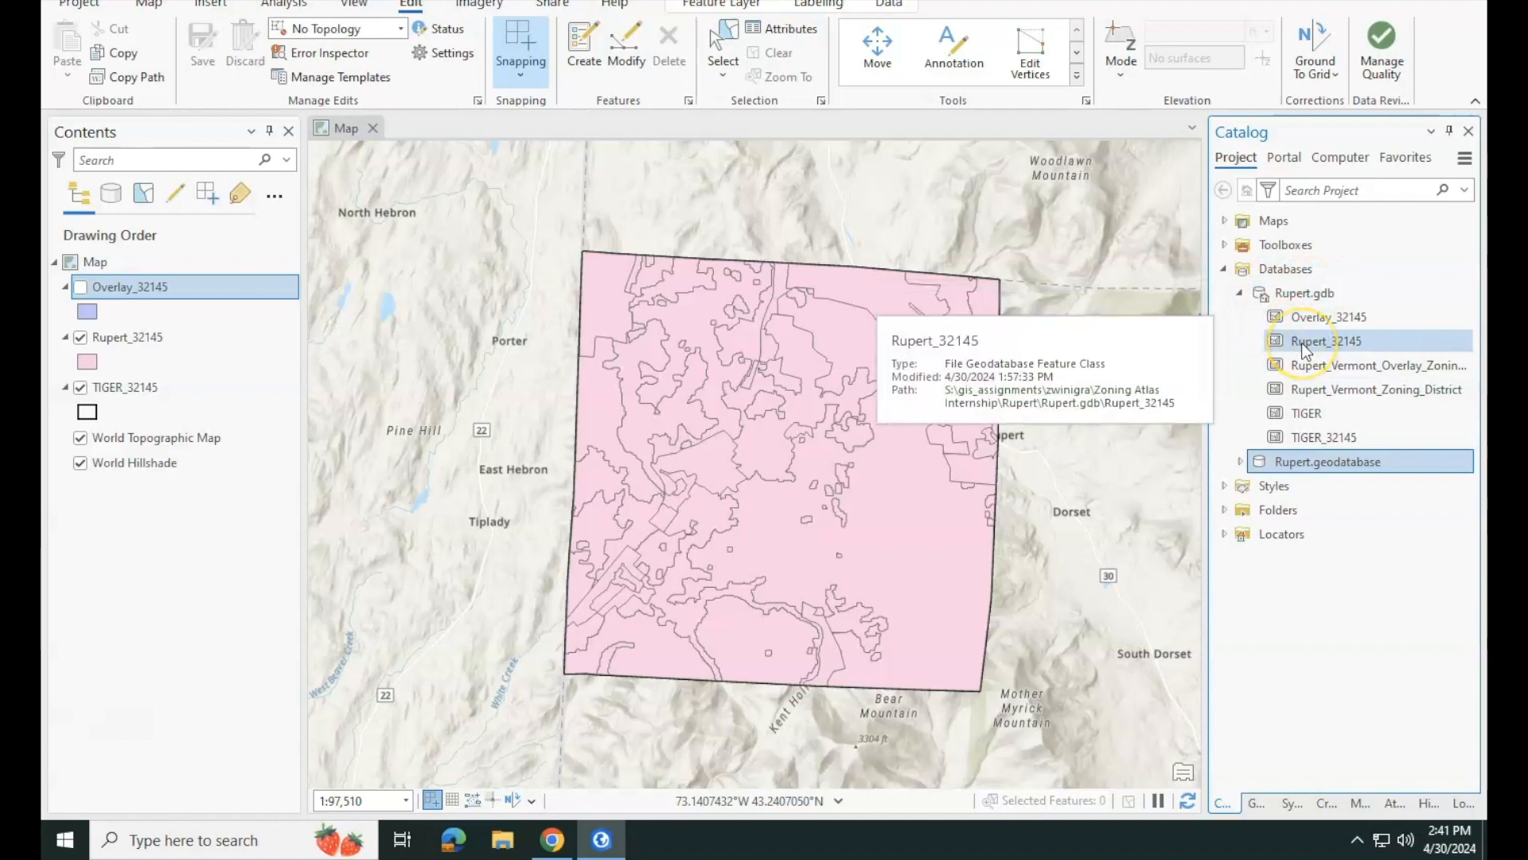
pyautogui.moveTo(1303, 344); pyautogui.dragTo(1326, 473)
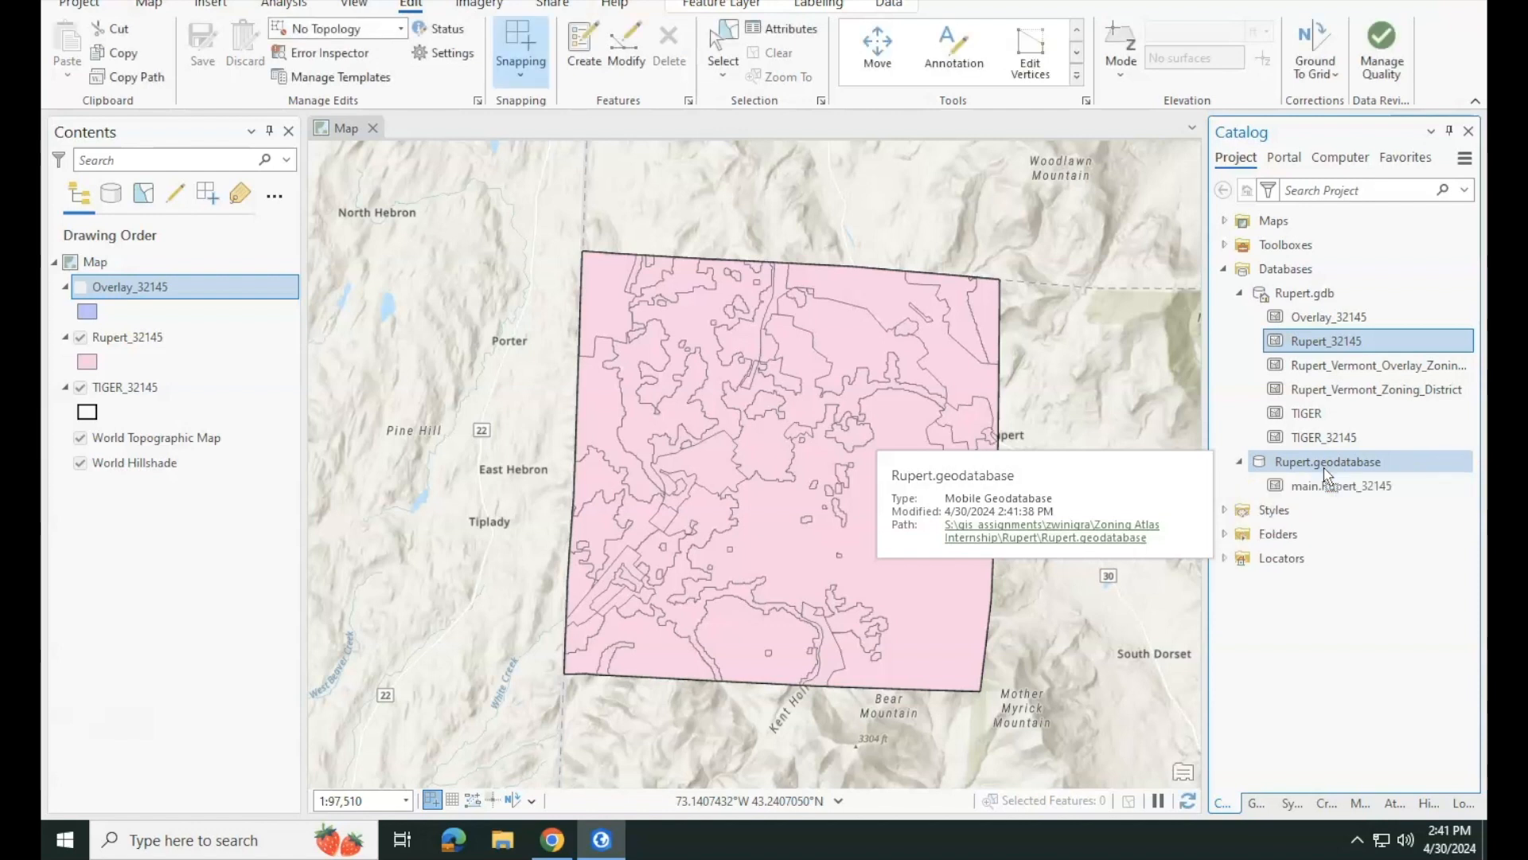
# - Create a feature dataset named Rupert in Rupert.geodatabase, using the coordinate system of Rupert_32145
pyautogui.rightClick(1335, 466)
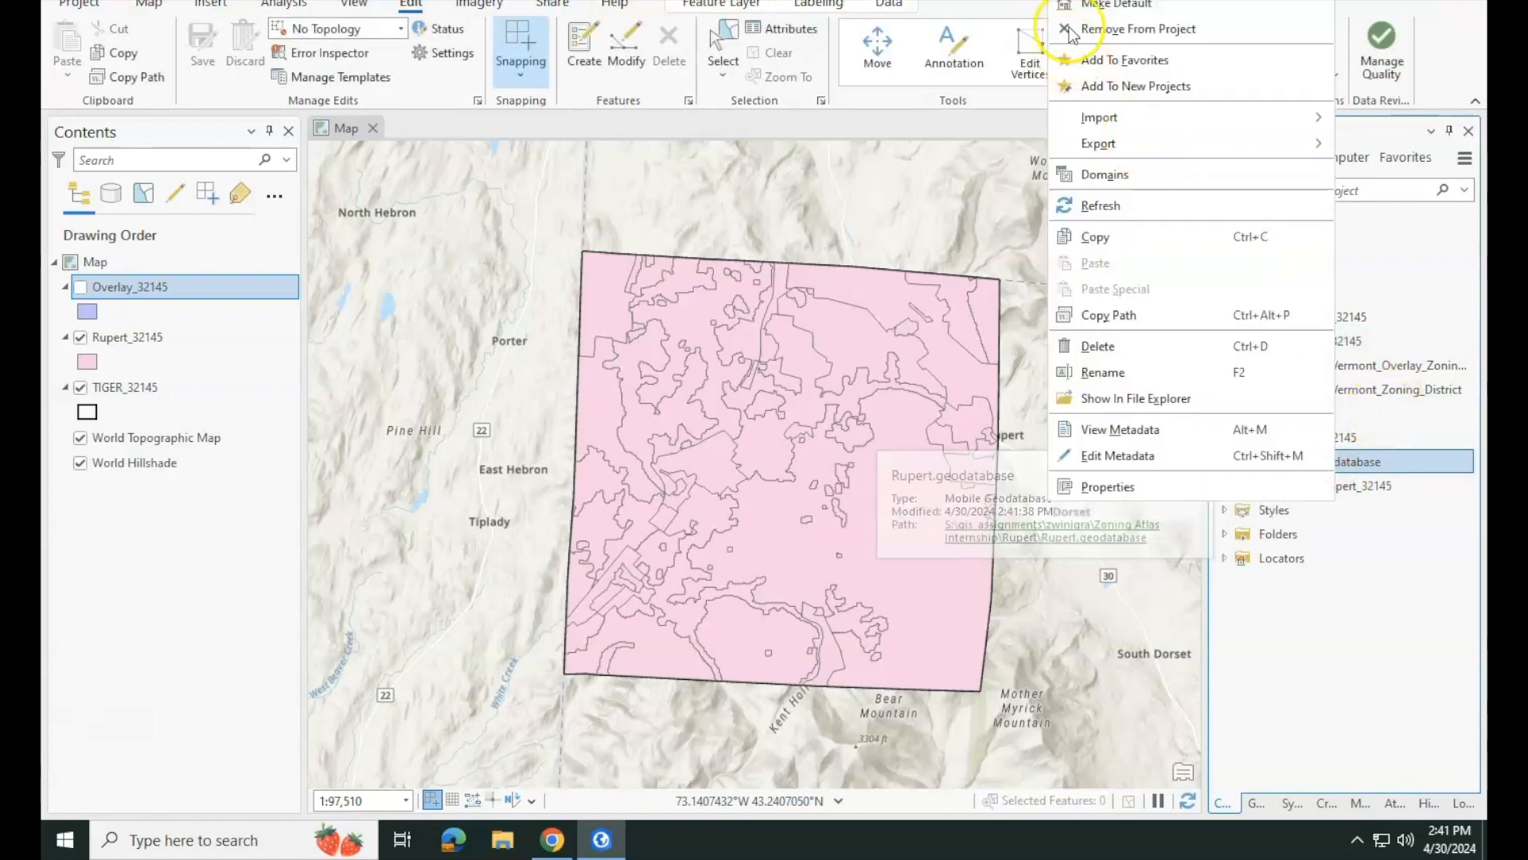
pyautogui.moveTo(1090, 0)
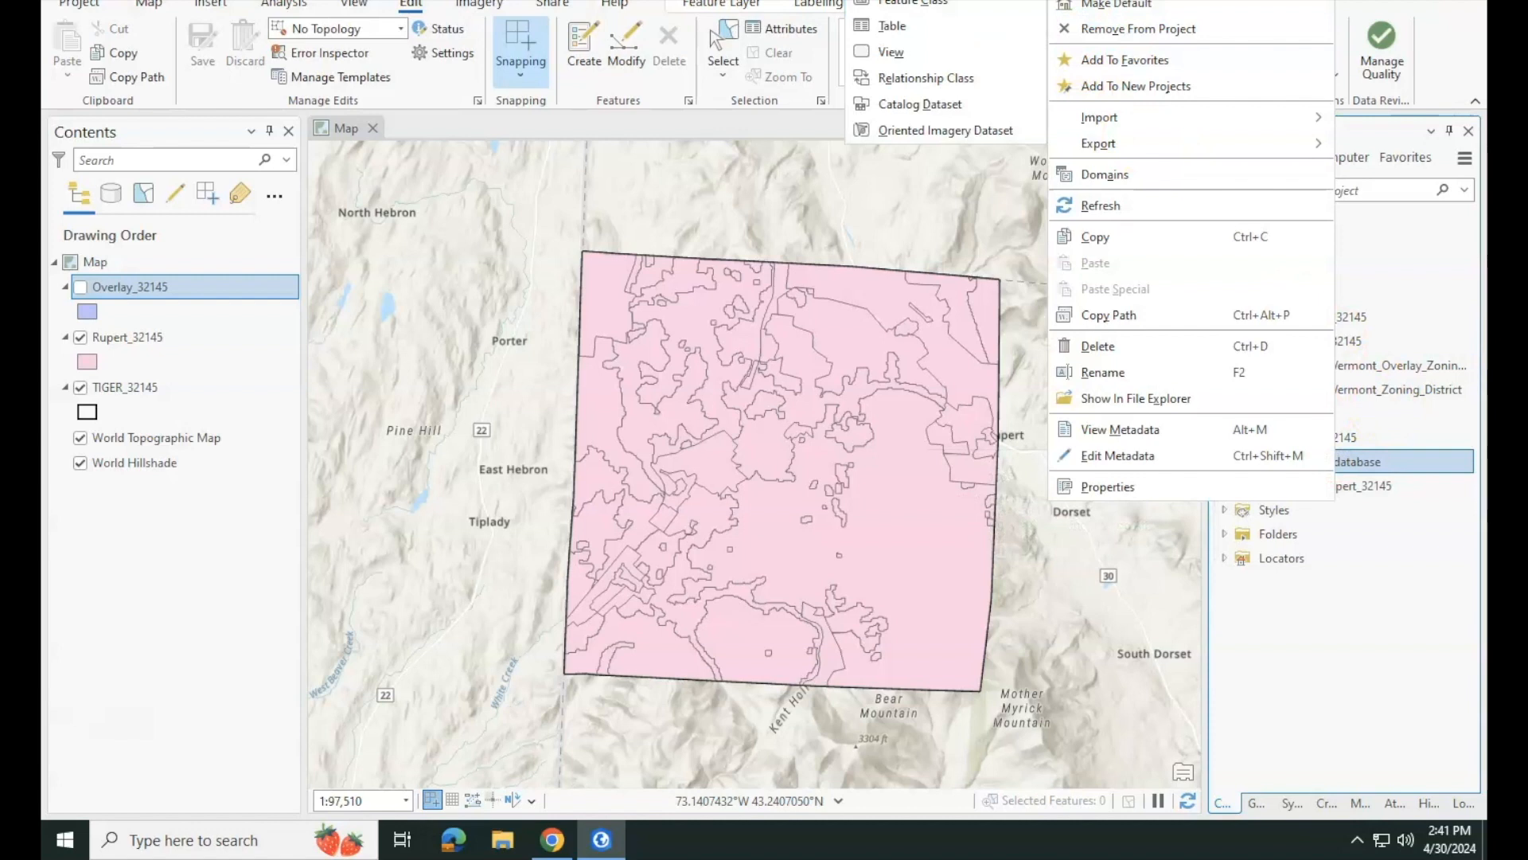
pyautogui.click(919, 0)
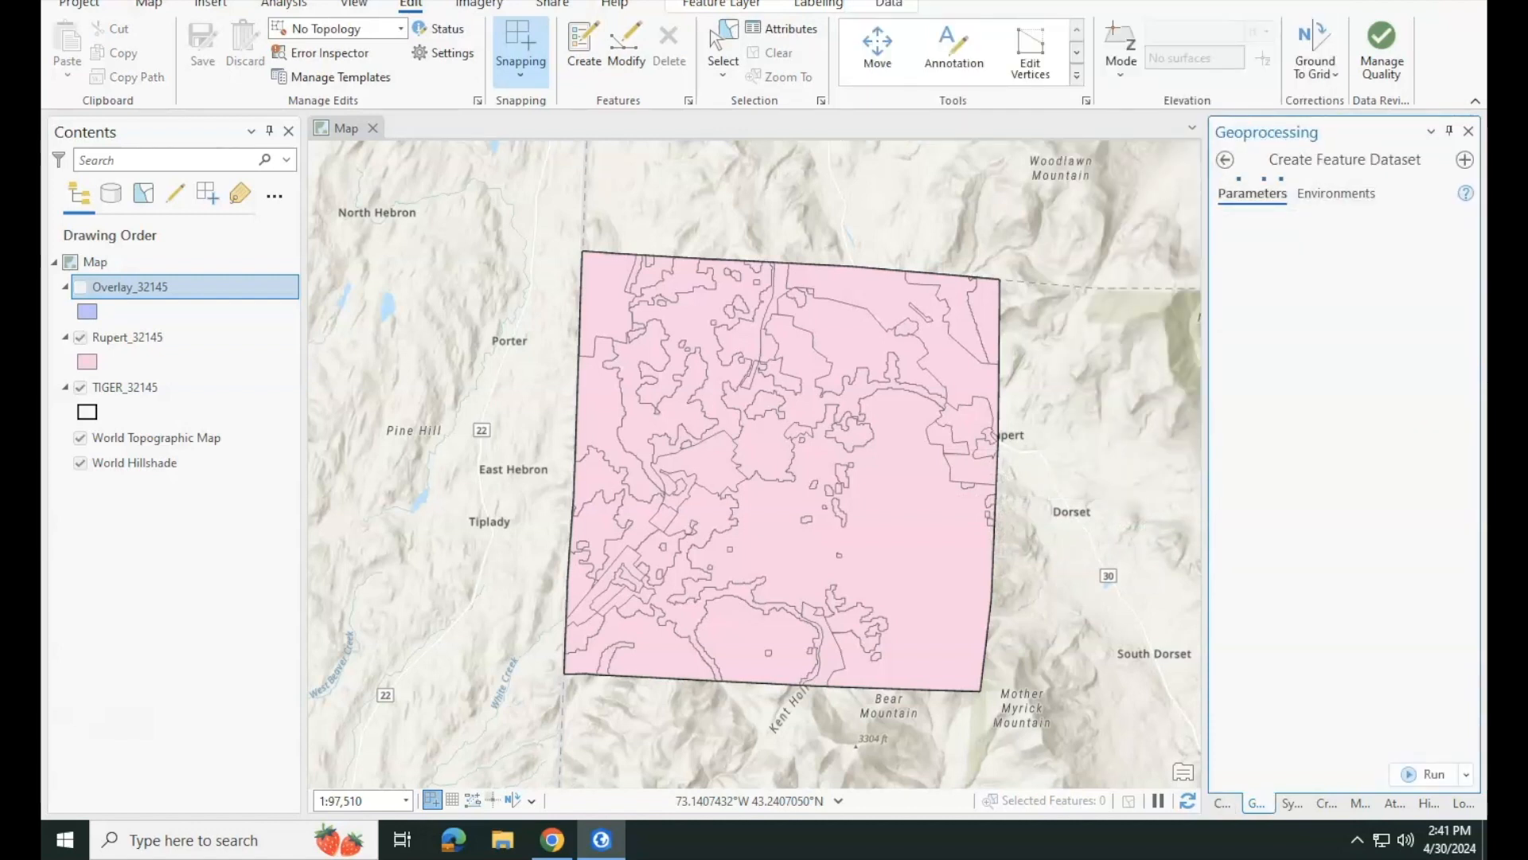
pyautogui.click(1394, 292)
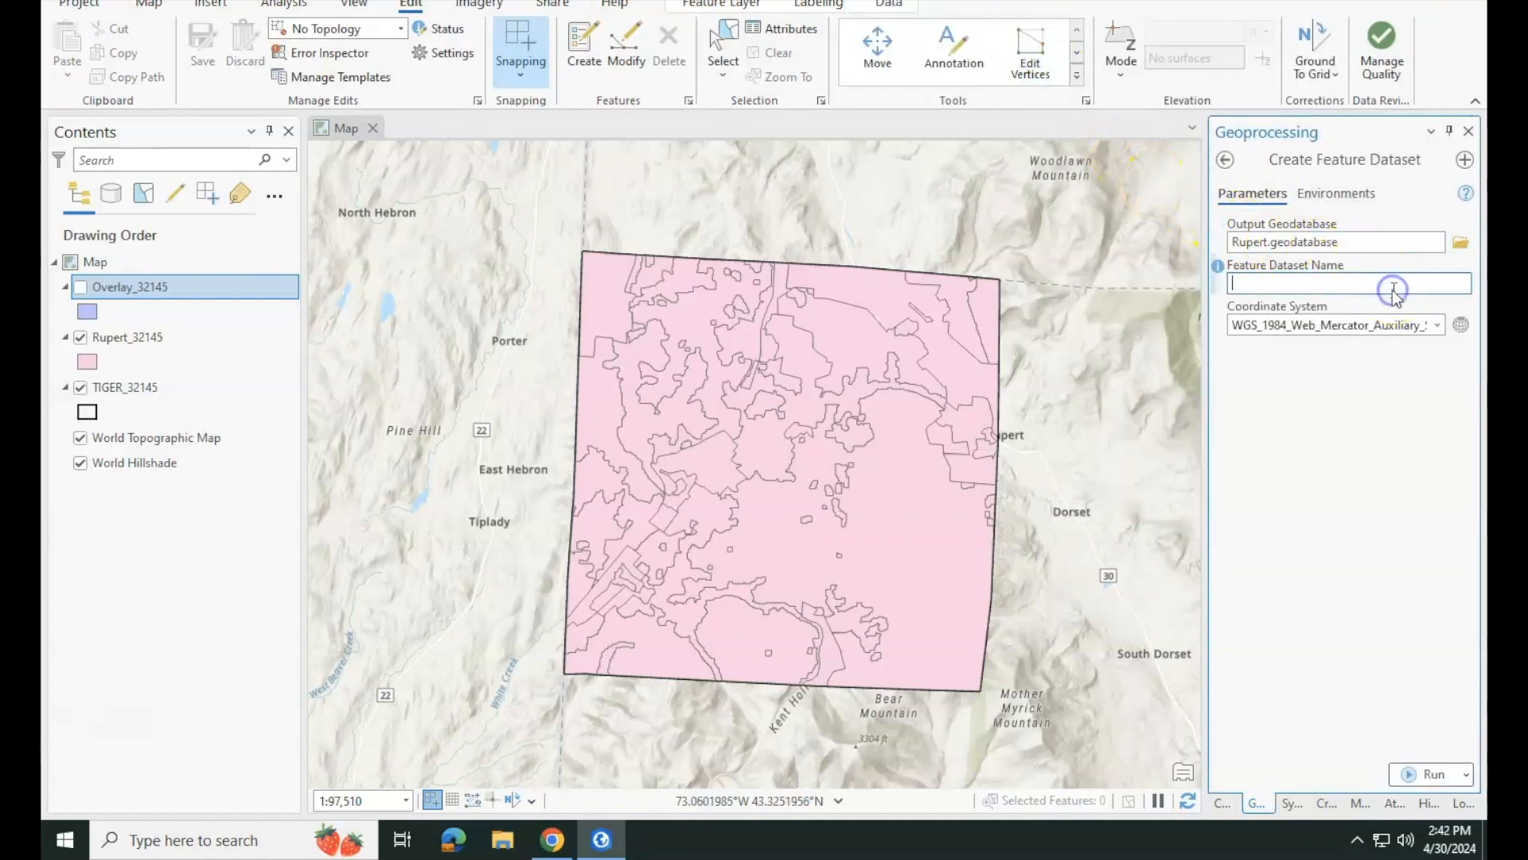
pyautogui.write('Rupert')
pyautogui.click(1467, 326)
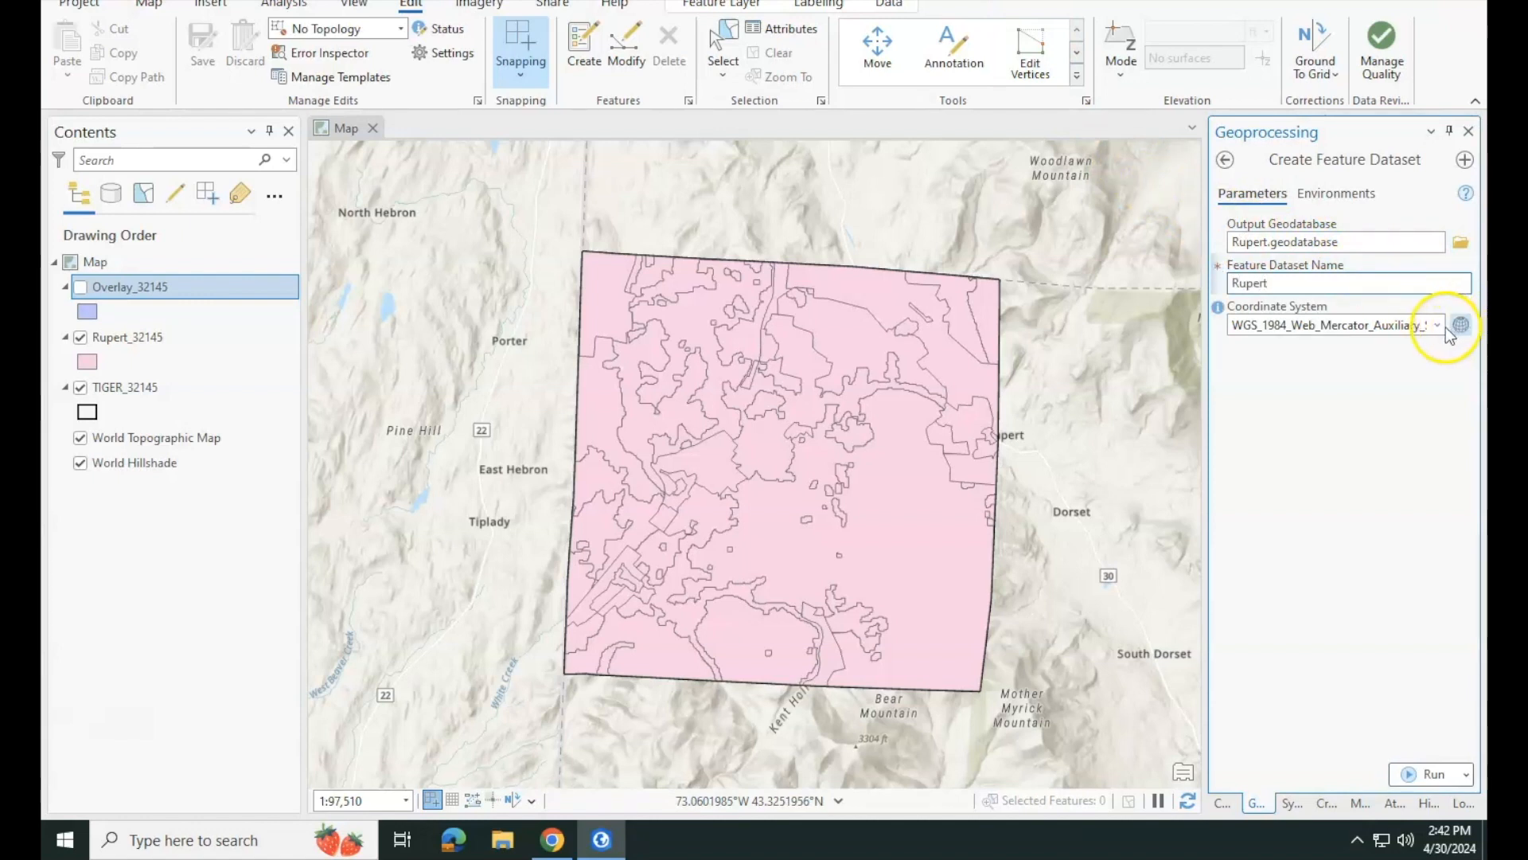
pyautogui.click(1437, 325)
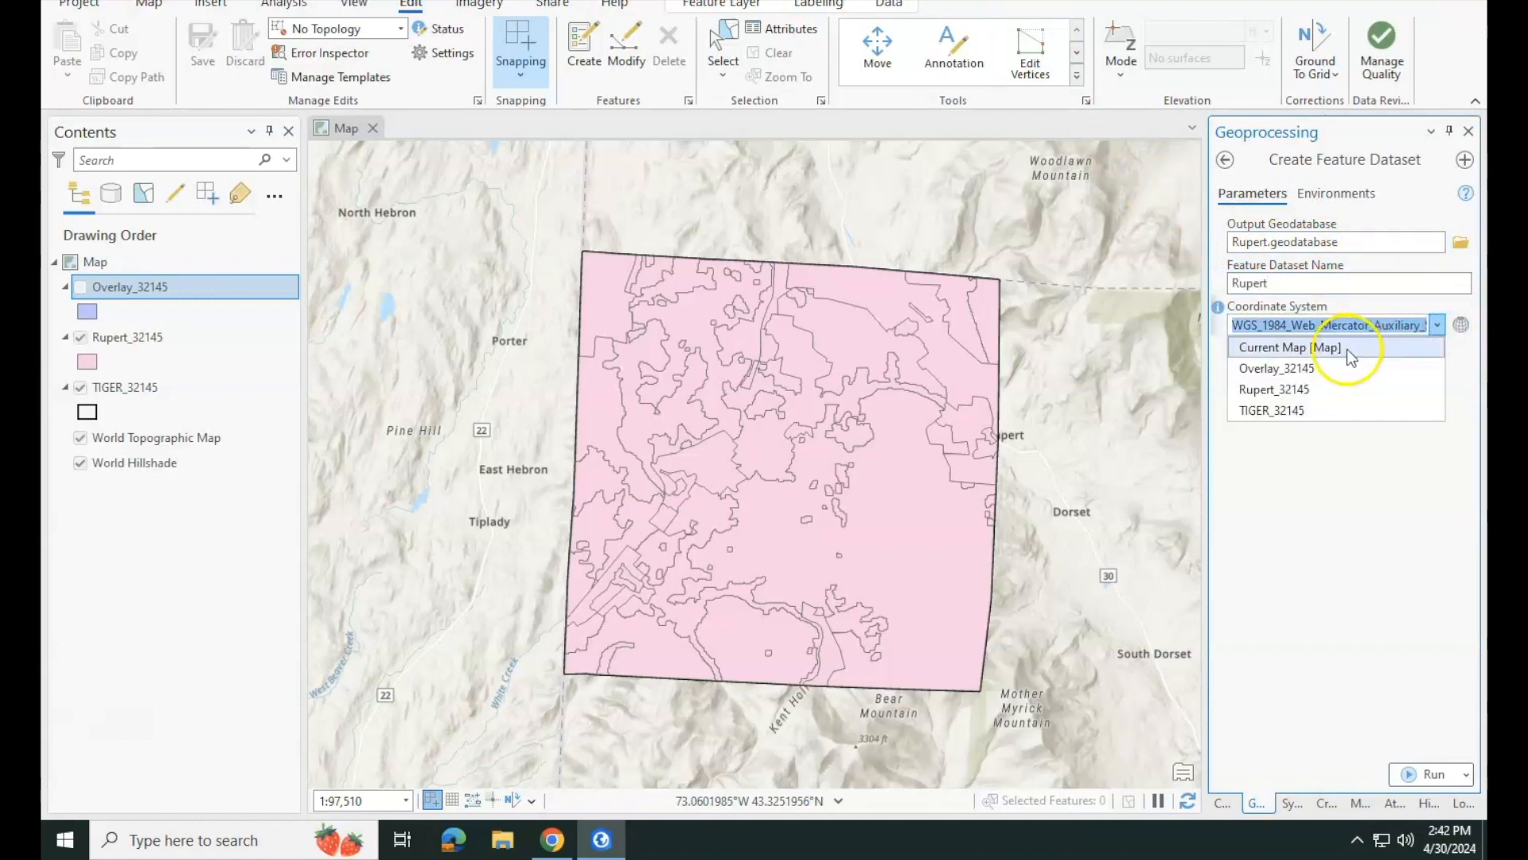
pyautogui.click(1297, 388)
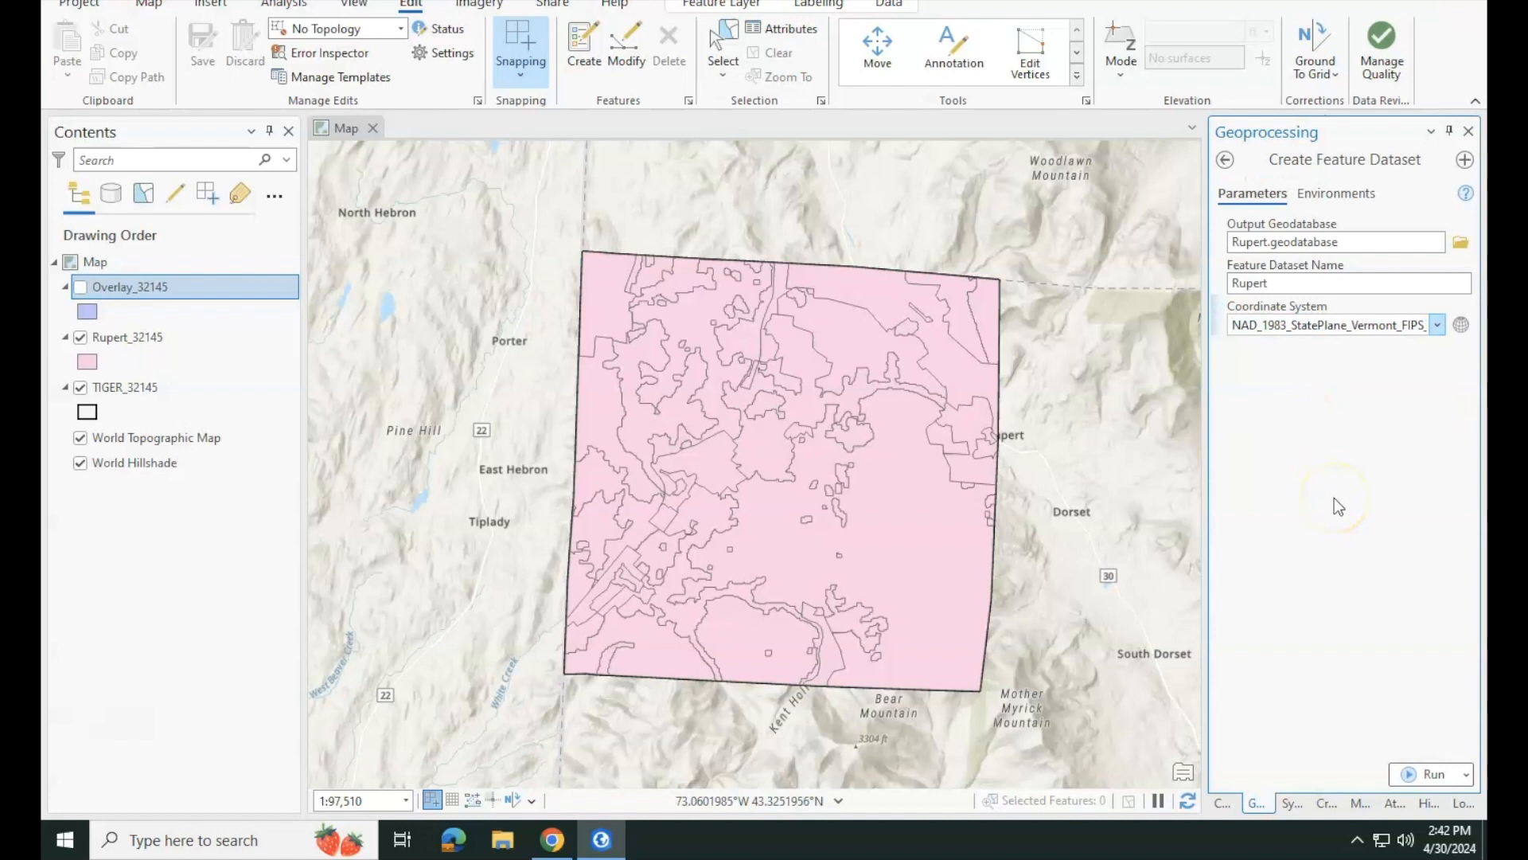
pyautogui.click(1358, 527)
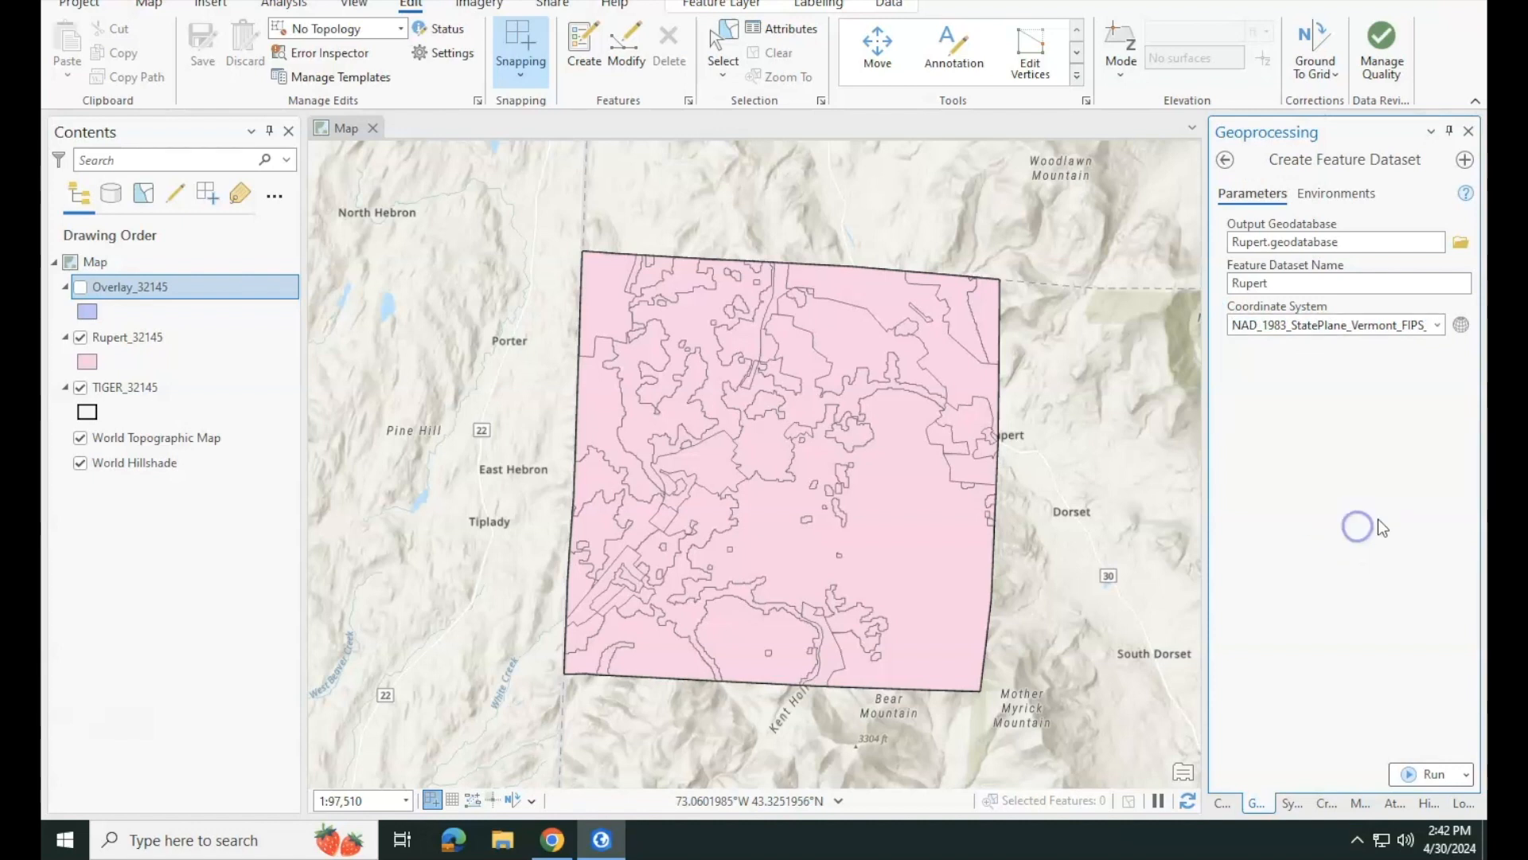
pyautogui.click(1441, 773)
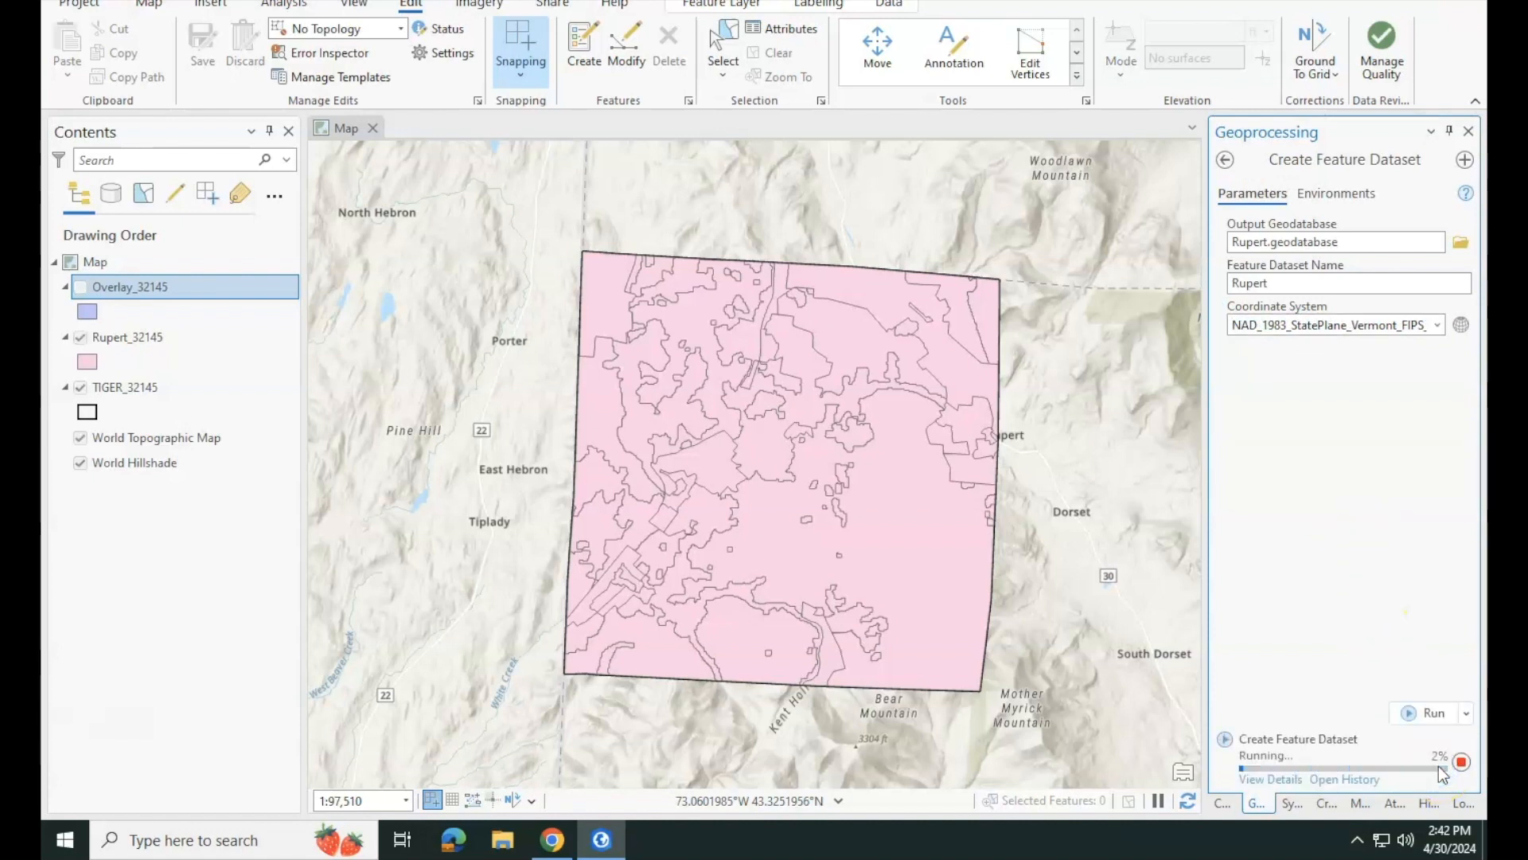
# - Move the main.Rupert_32145 feature class into the main.Rupert feature dataset
pyautogui.click(1220, 804)
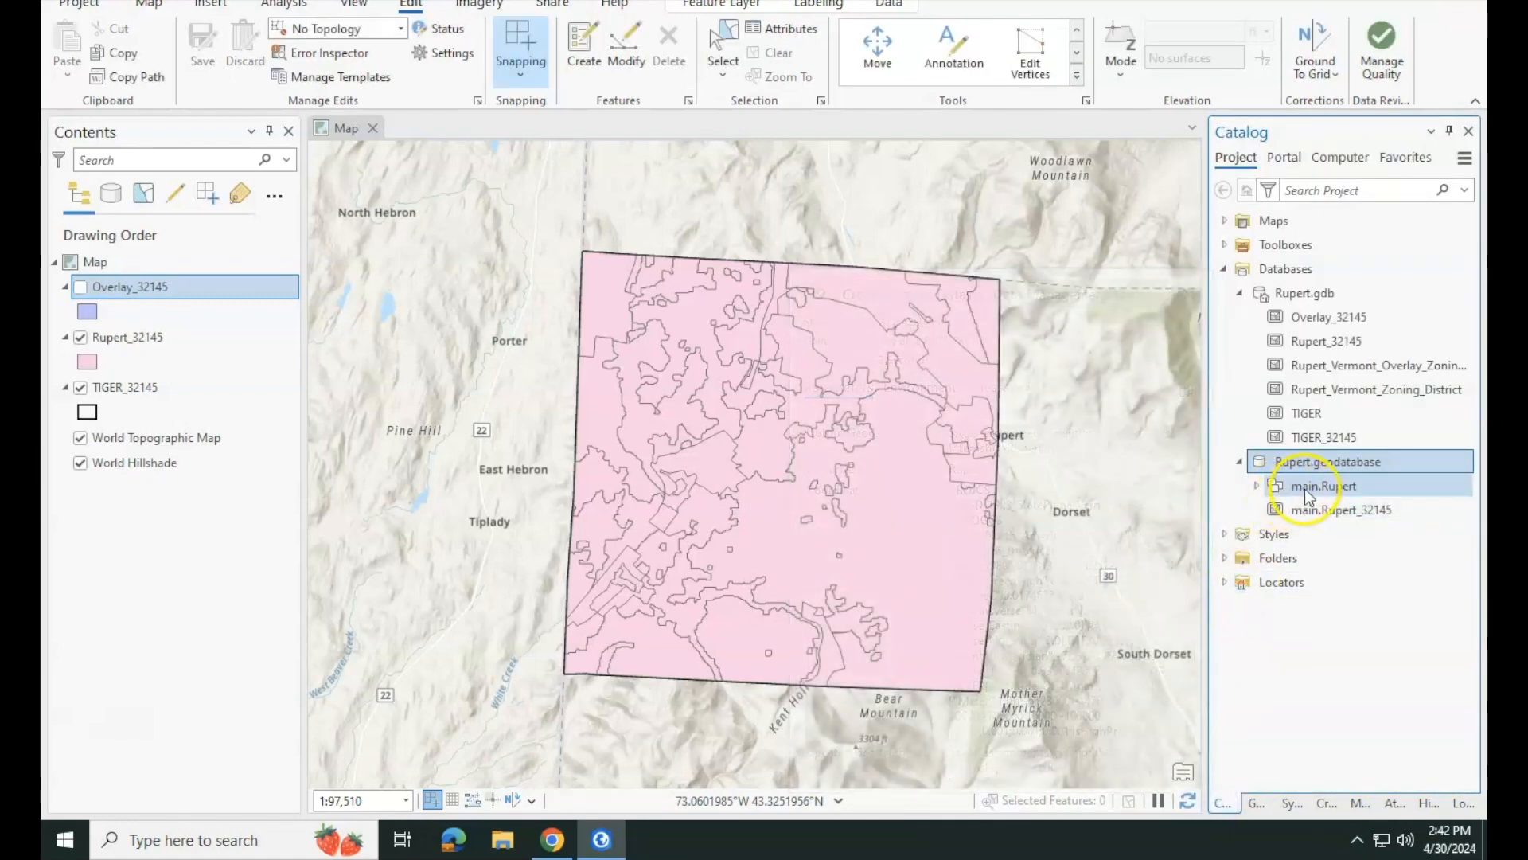
pyautogui.moveTo(1308, 484)
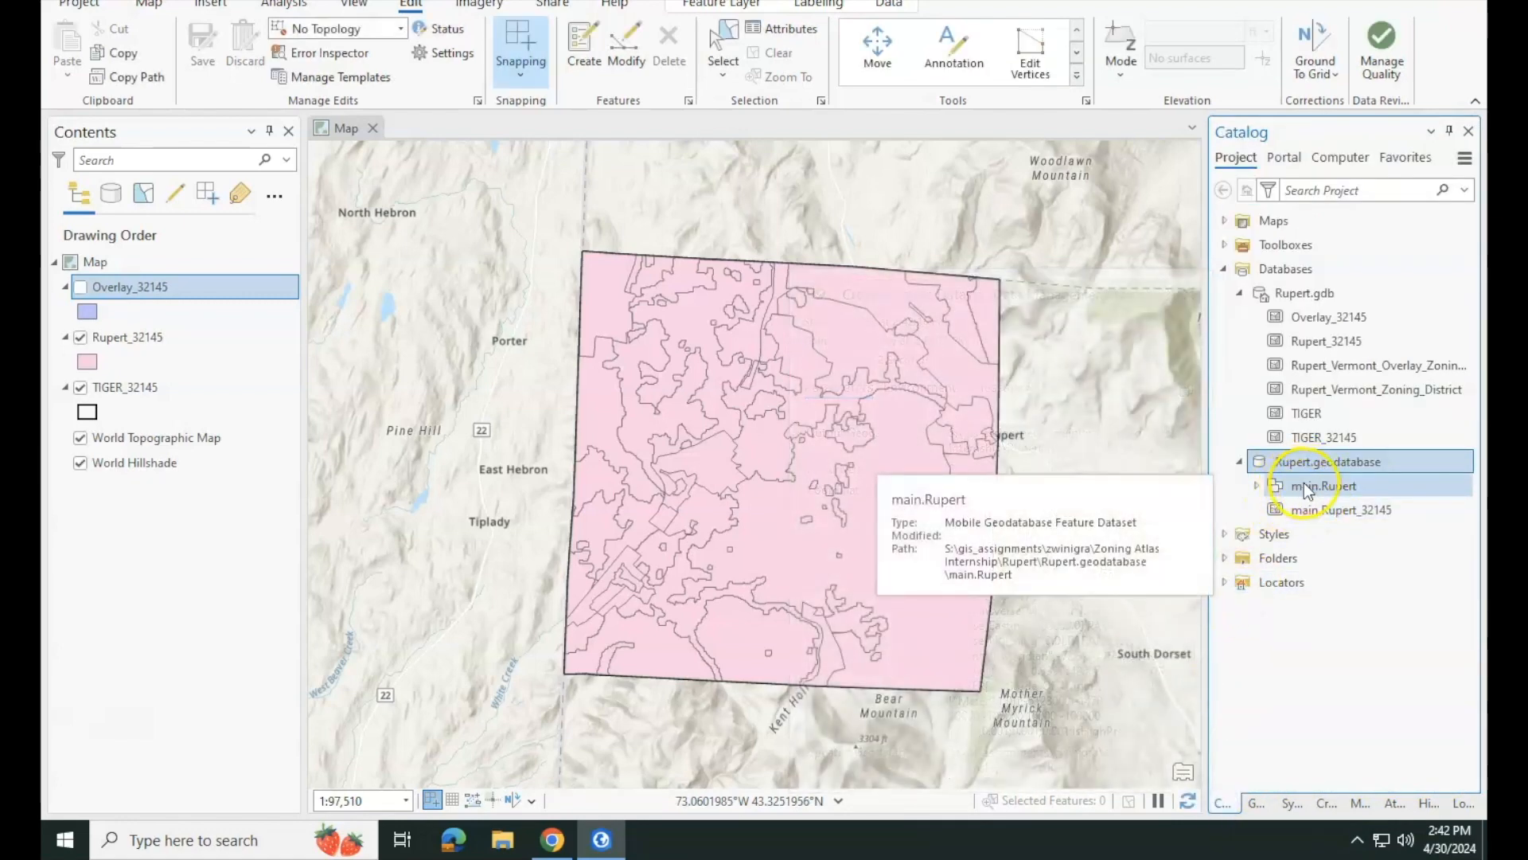
pyautogui.moveTo(1324, 503); pyautogui.dragTo(1321, 488)
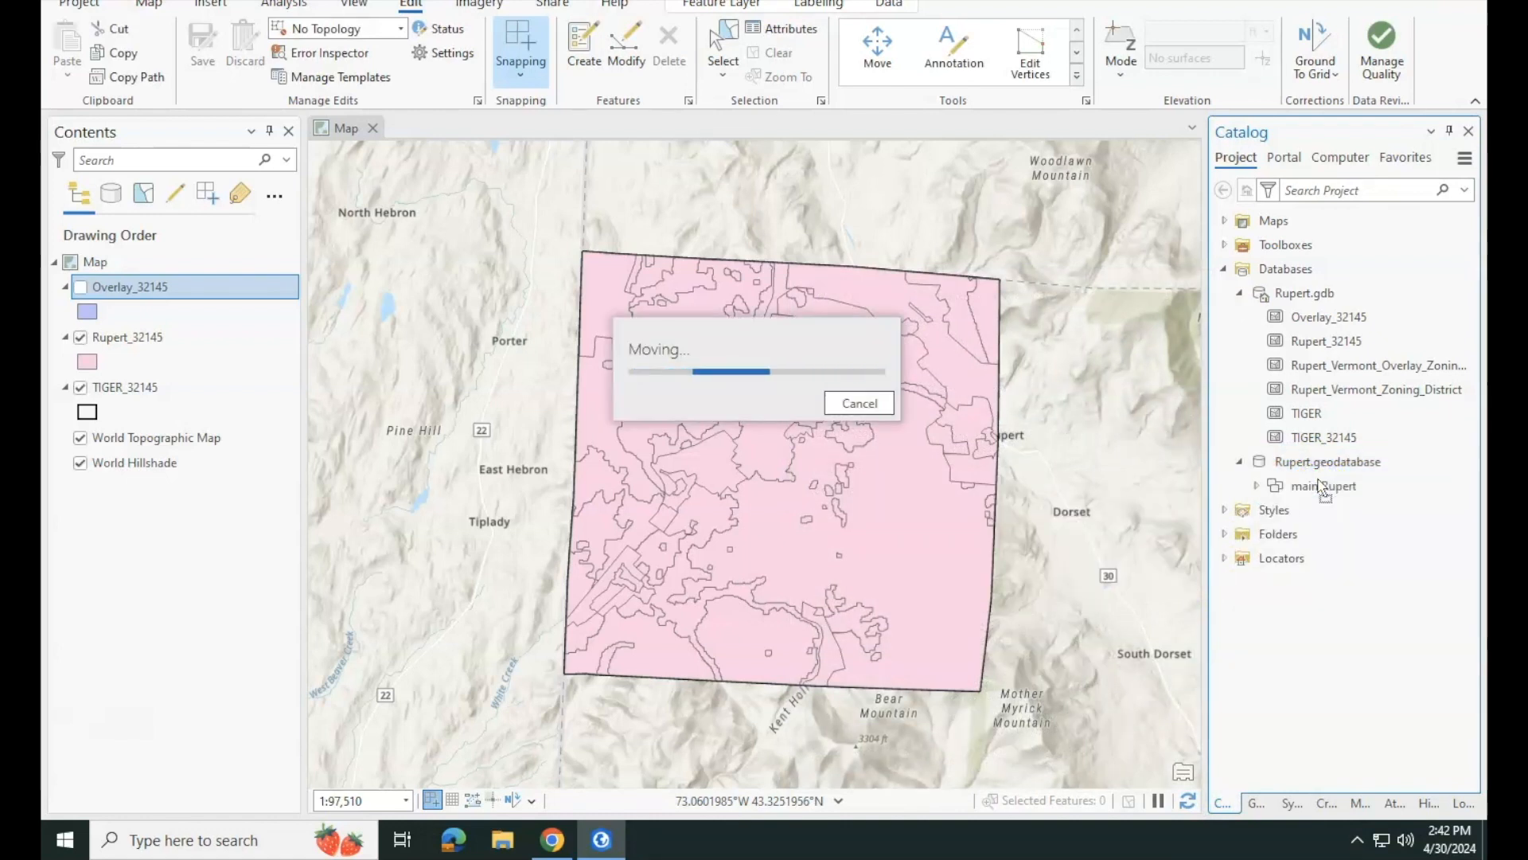
# - Start a new topology in the main.Rupert feature dataset with main.Rupert_32145 as the participating feature class
pyautogui.click(1285, 485)
pyautogui.rightClick(1284, 485)
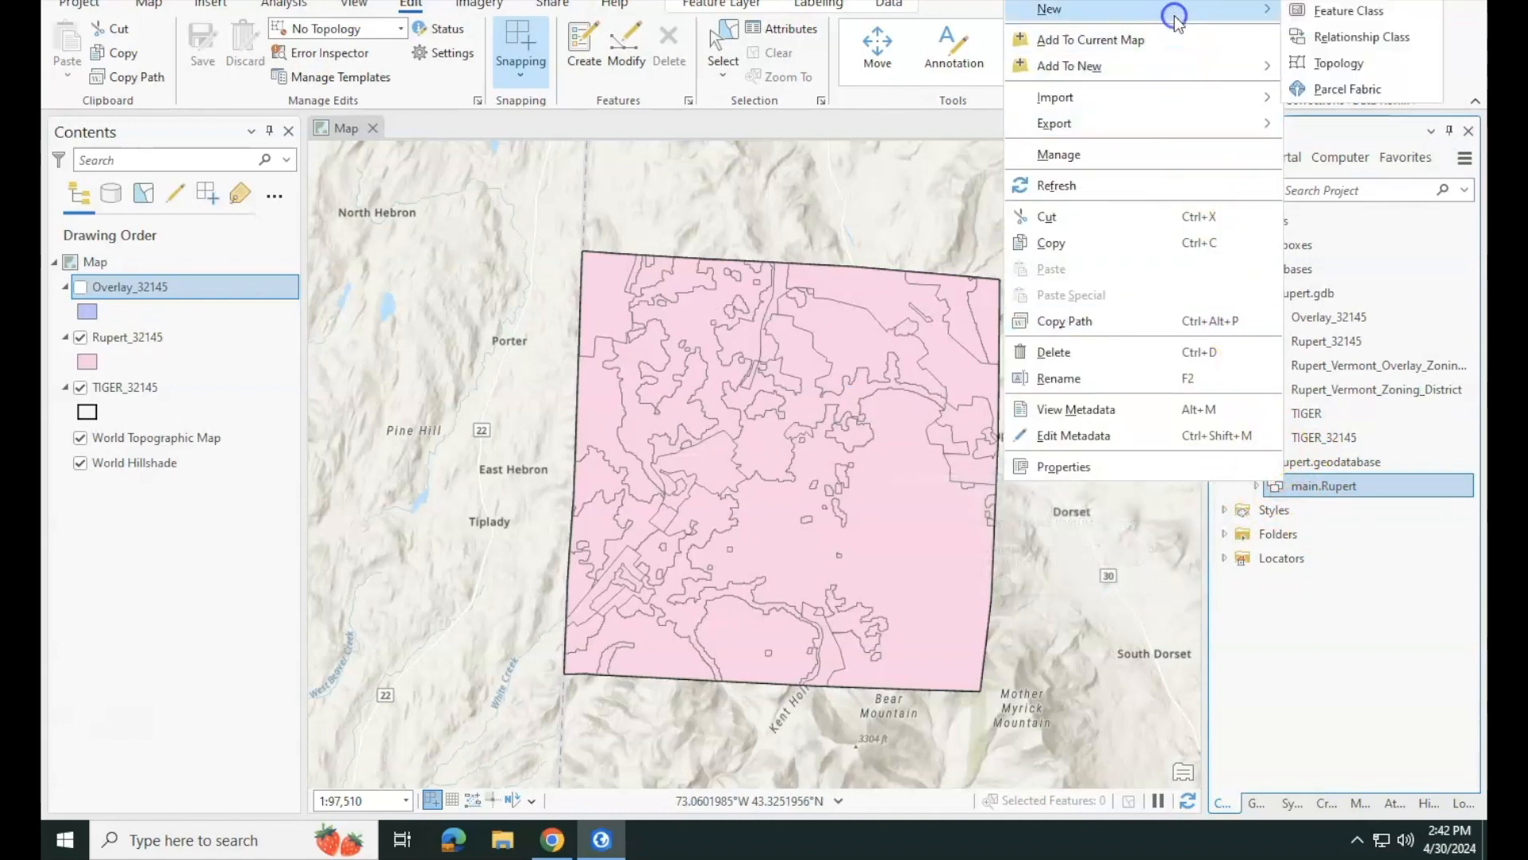
pyautogui.click(1343, 62)
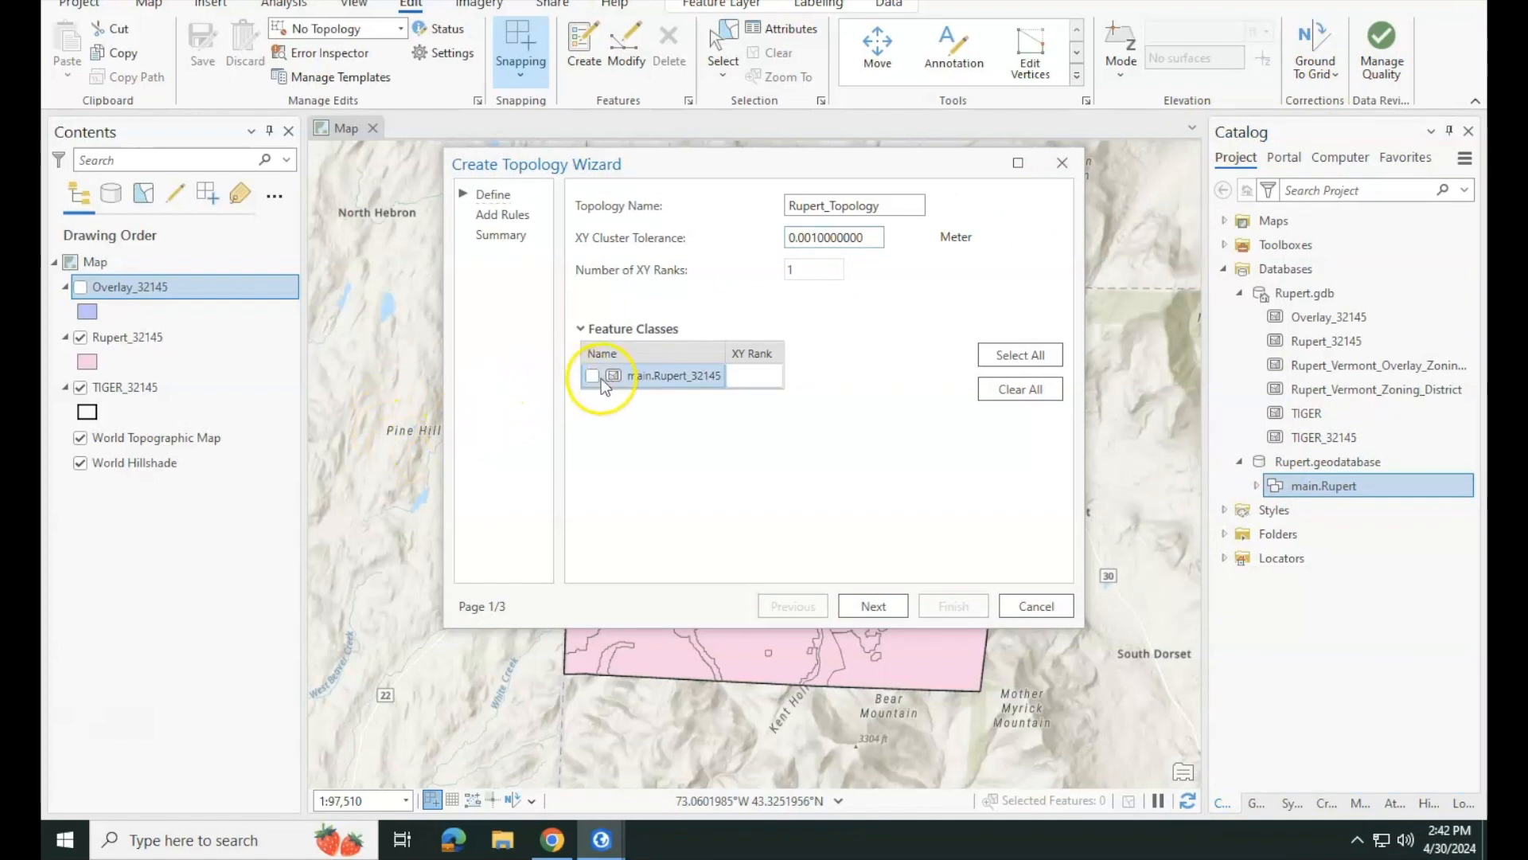
pyautogui.click(592, 376)
pyautogui.click(501, 214)
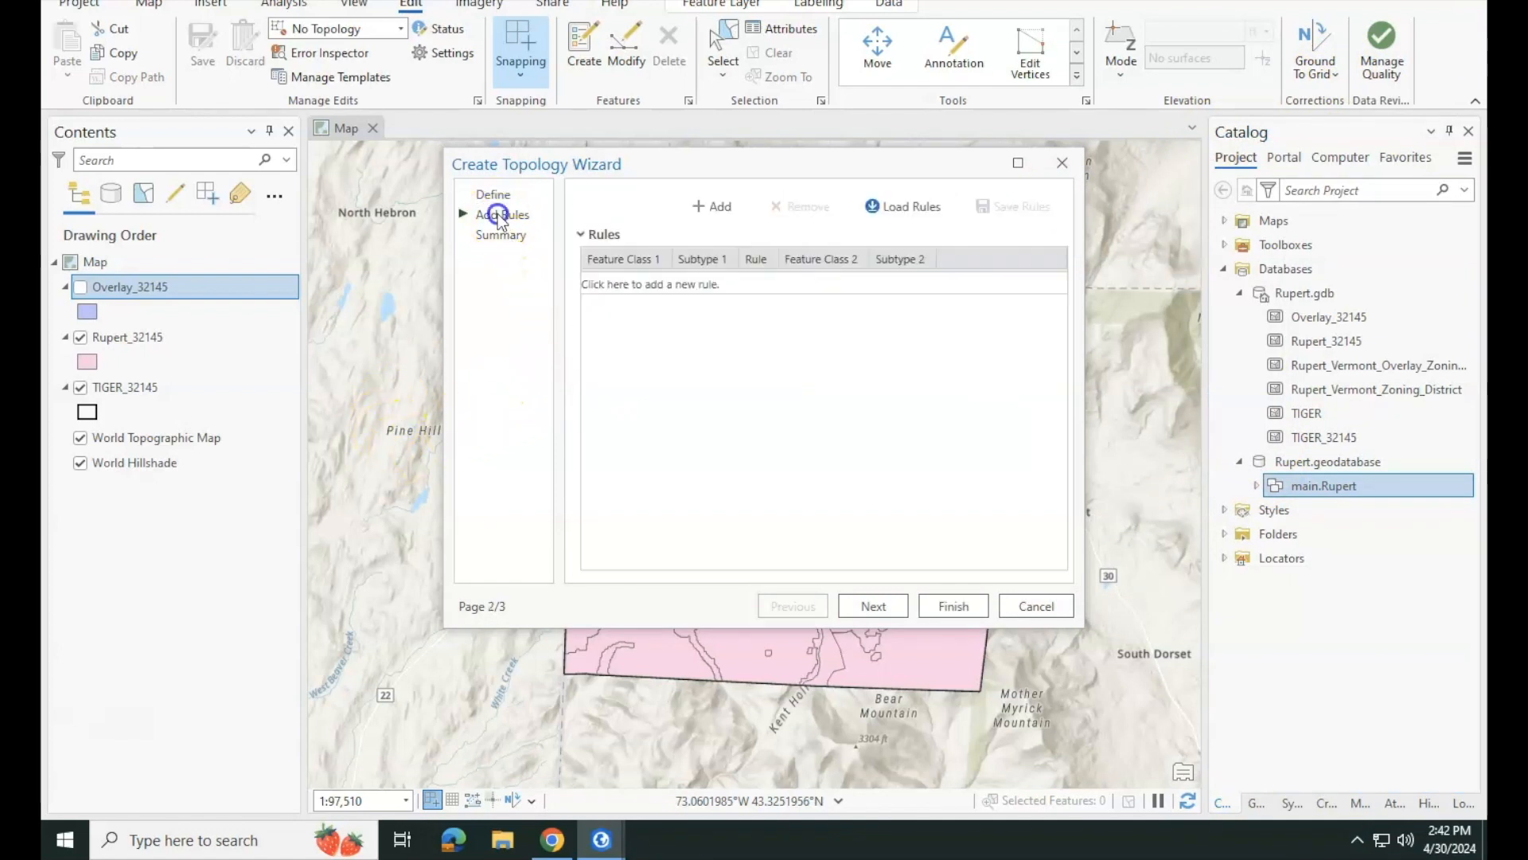
# - Add a Must Not Have Gaps (Area) topology rule for main.Rupert_32145
pyautogui.click(652, 281)
pyautogui.click(633, 304)
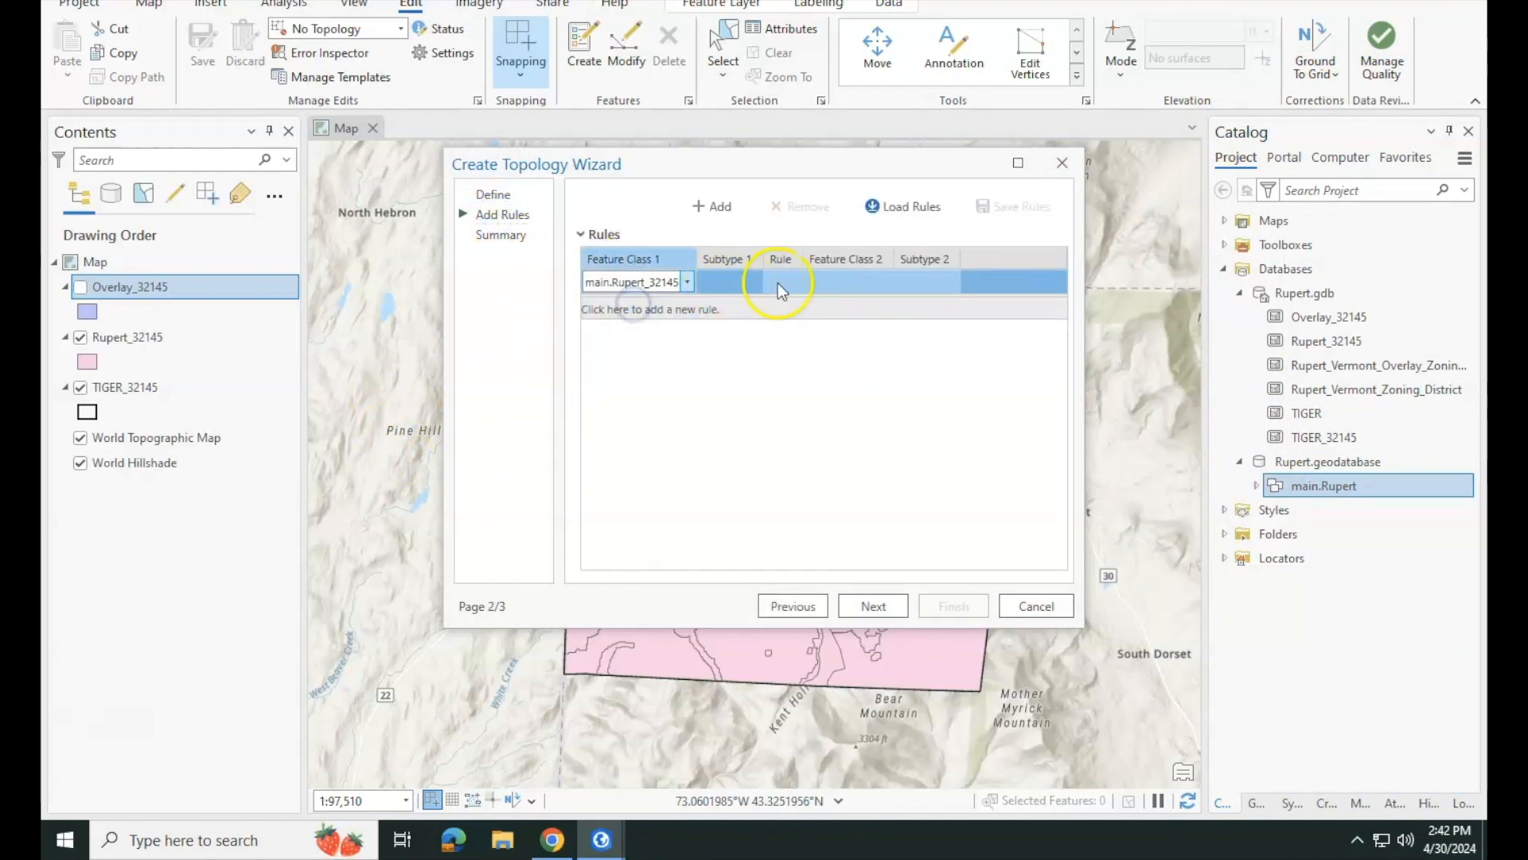
pyautogui.click(778, 283)
pyautogui.click(794, 282)
pyautogui.click(796, 302)
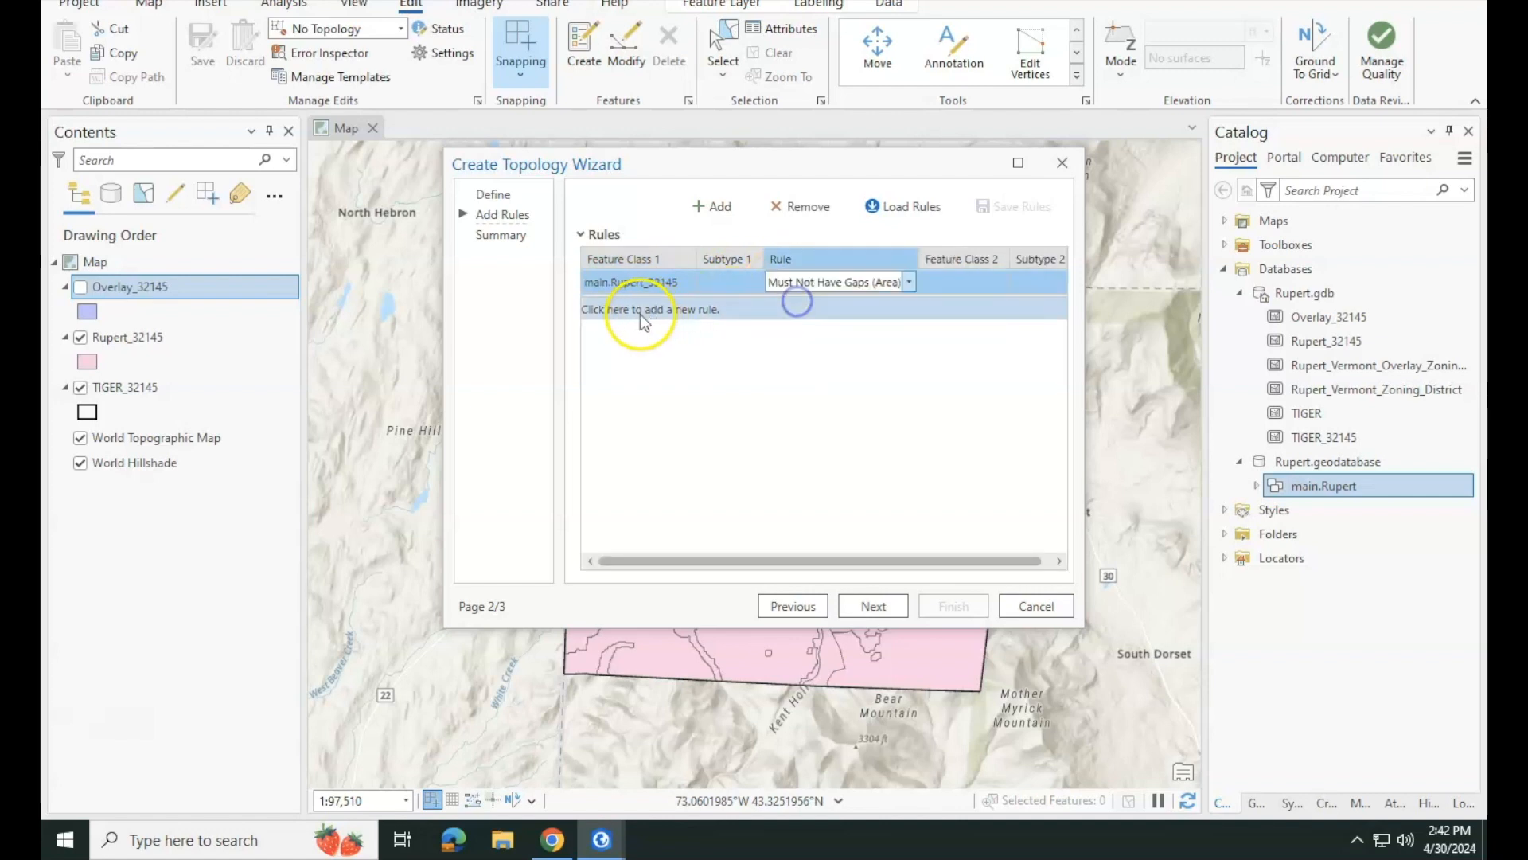
# - Add a Must Not Overlap (Area) rule for main.Rupert_32145 and finish creating the topology
pyautogui.click(640, 311)
pyautogui.click(636, 331)
pyautogui.click(821, 308)
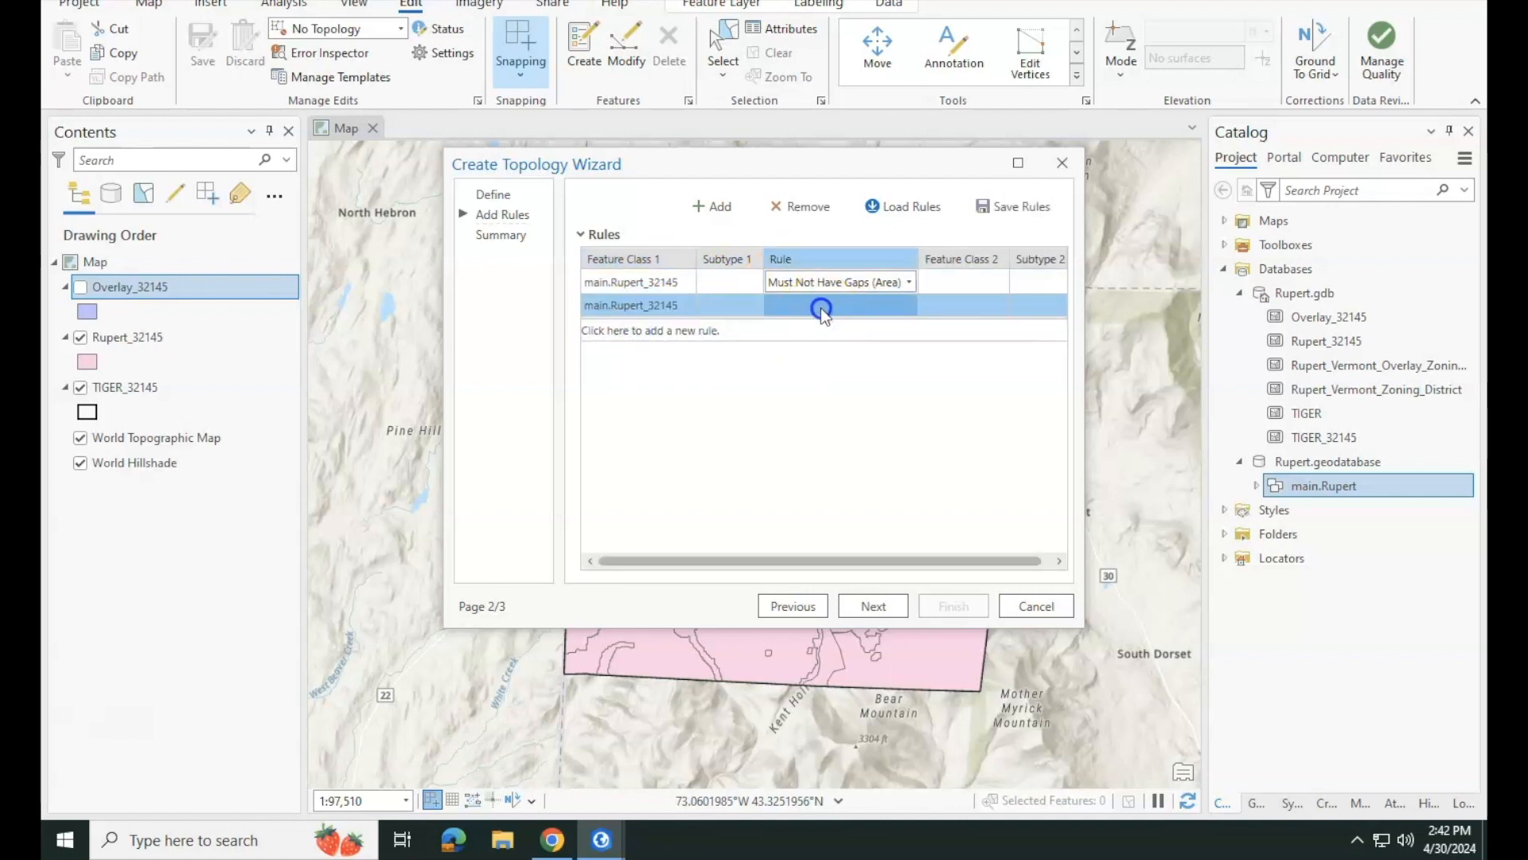
pyautogui.click(821, 308)
pyautogui.click(832, 342)
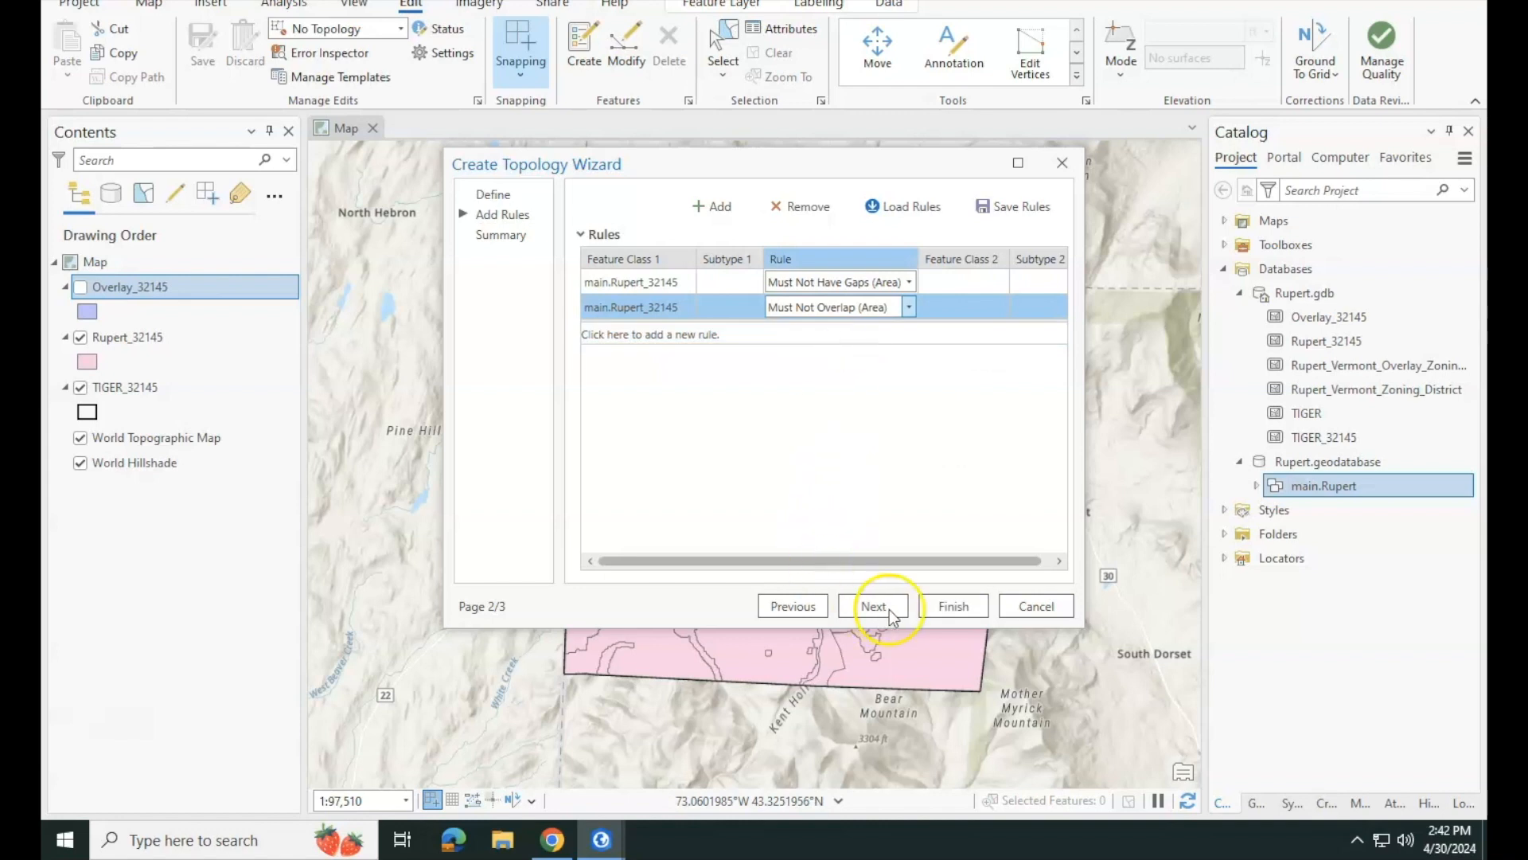
pyautogui.click(954, 606)
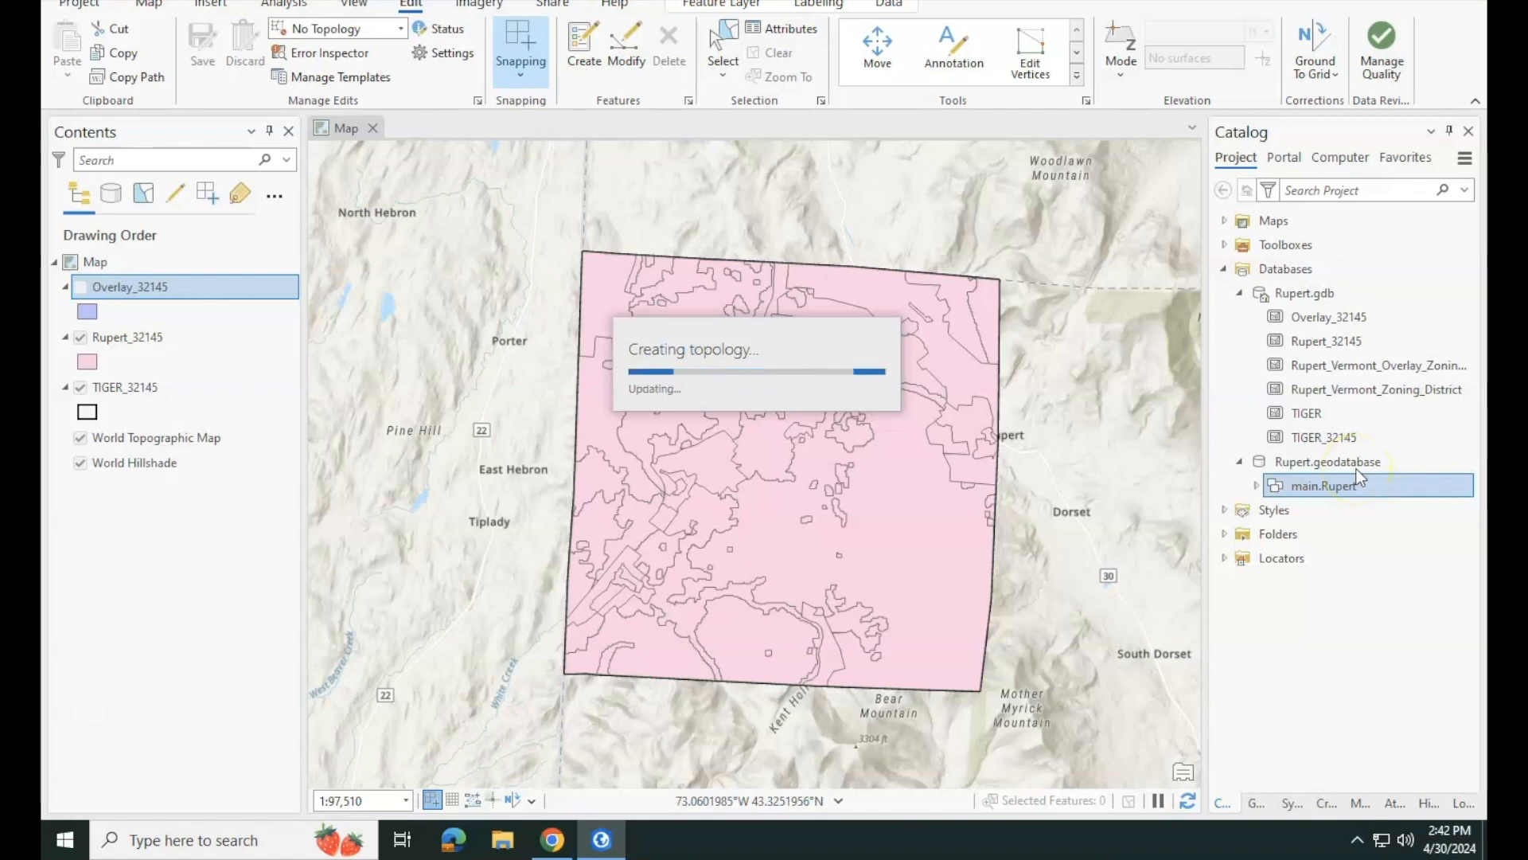
# - Refresh the main.Rupert feature dataset and add main.Rupert_Topology to the current map
pyautogui.click(1255, 485)
pyautogui.rightClick(1280, 489)
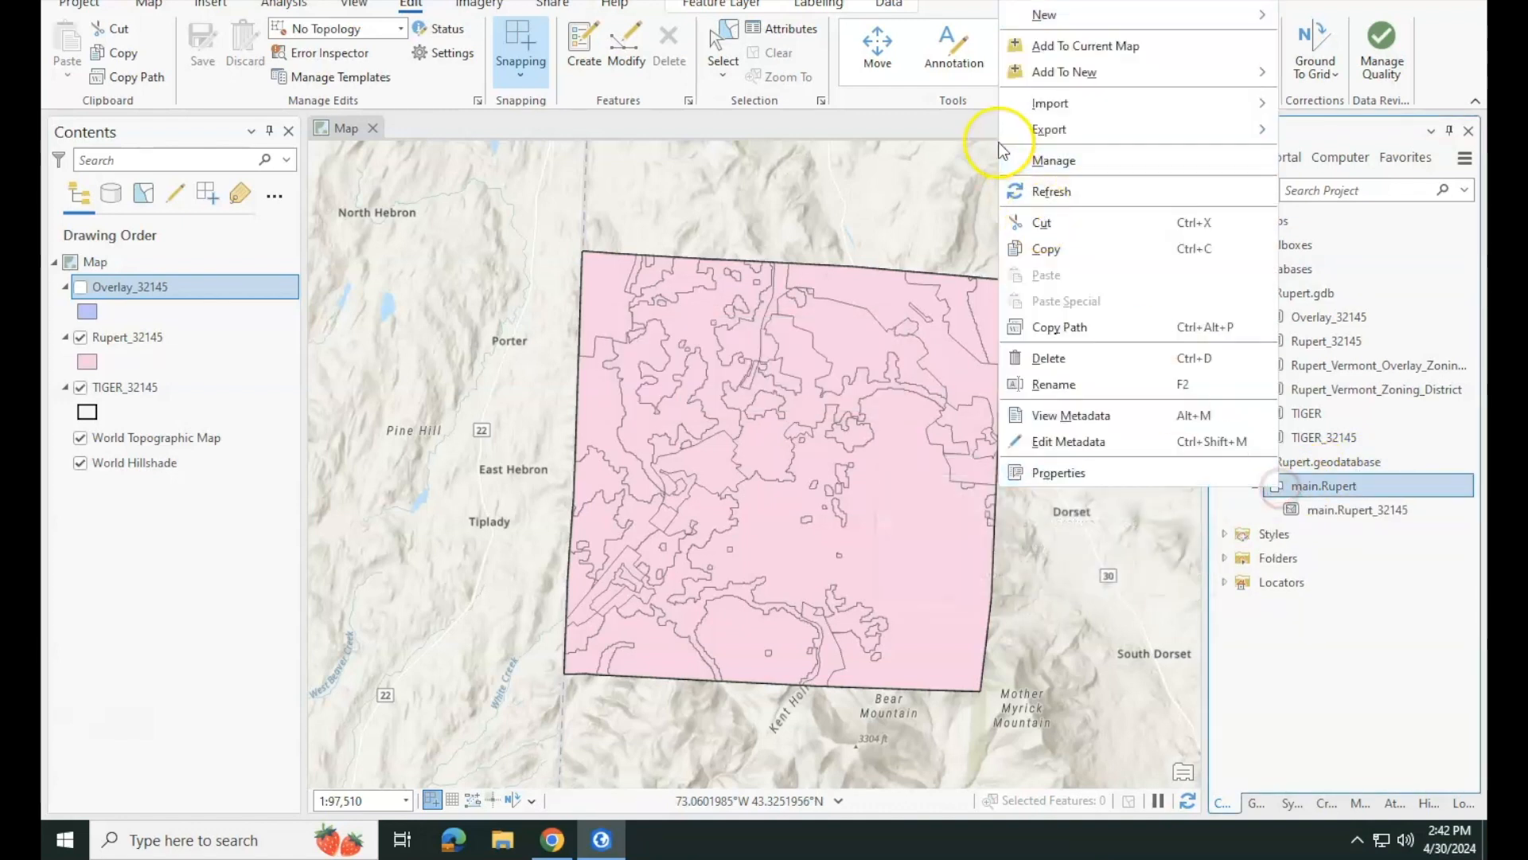
pyautogui.click(1027, 190)
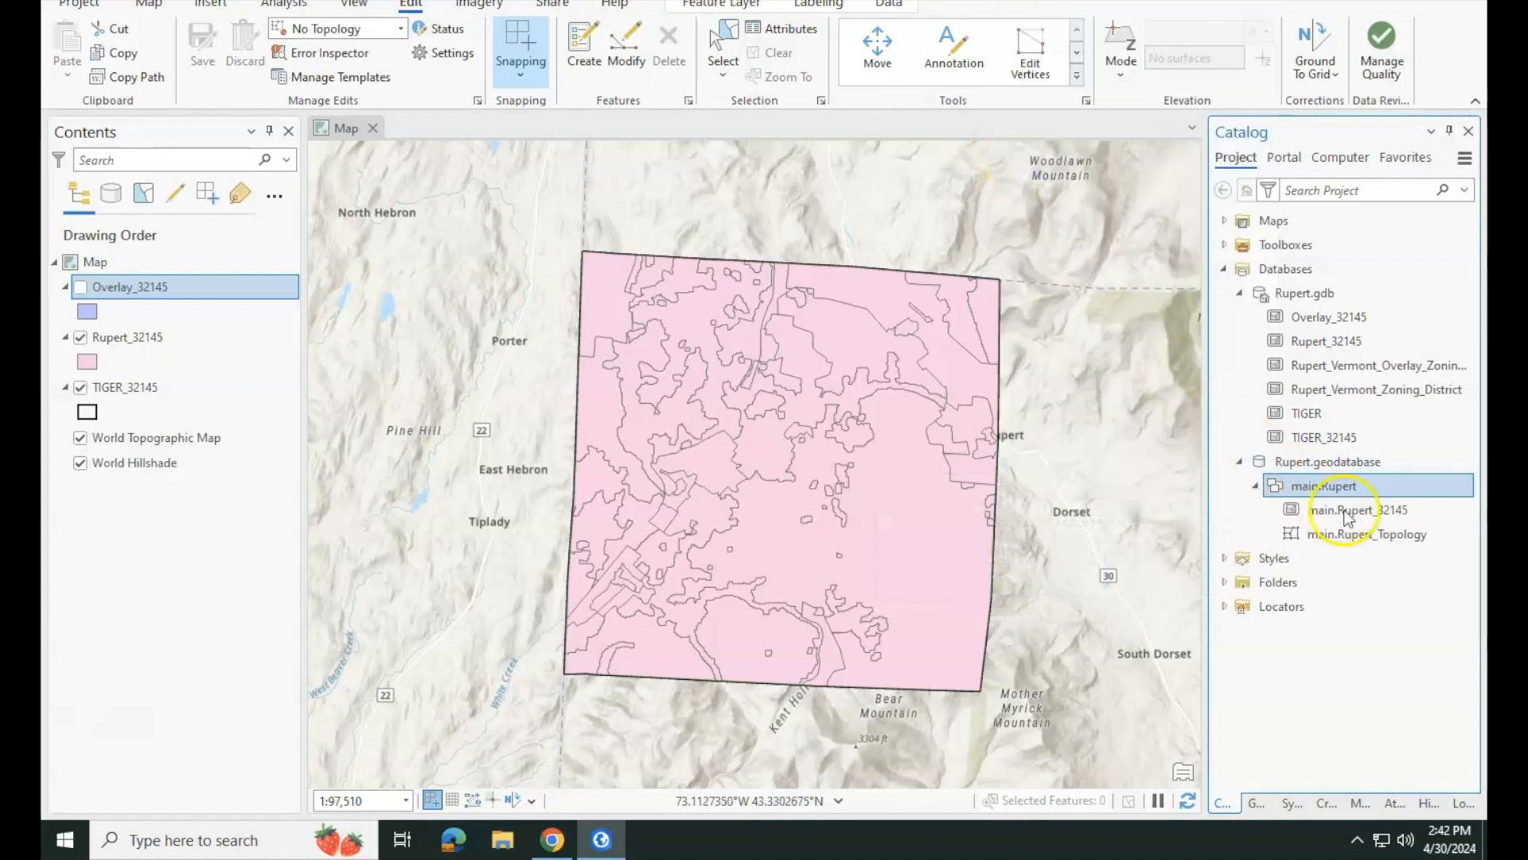
pyautogui.click(1369, 531)
pyautogui.rightClick(1368, 532)
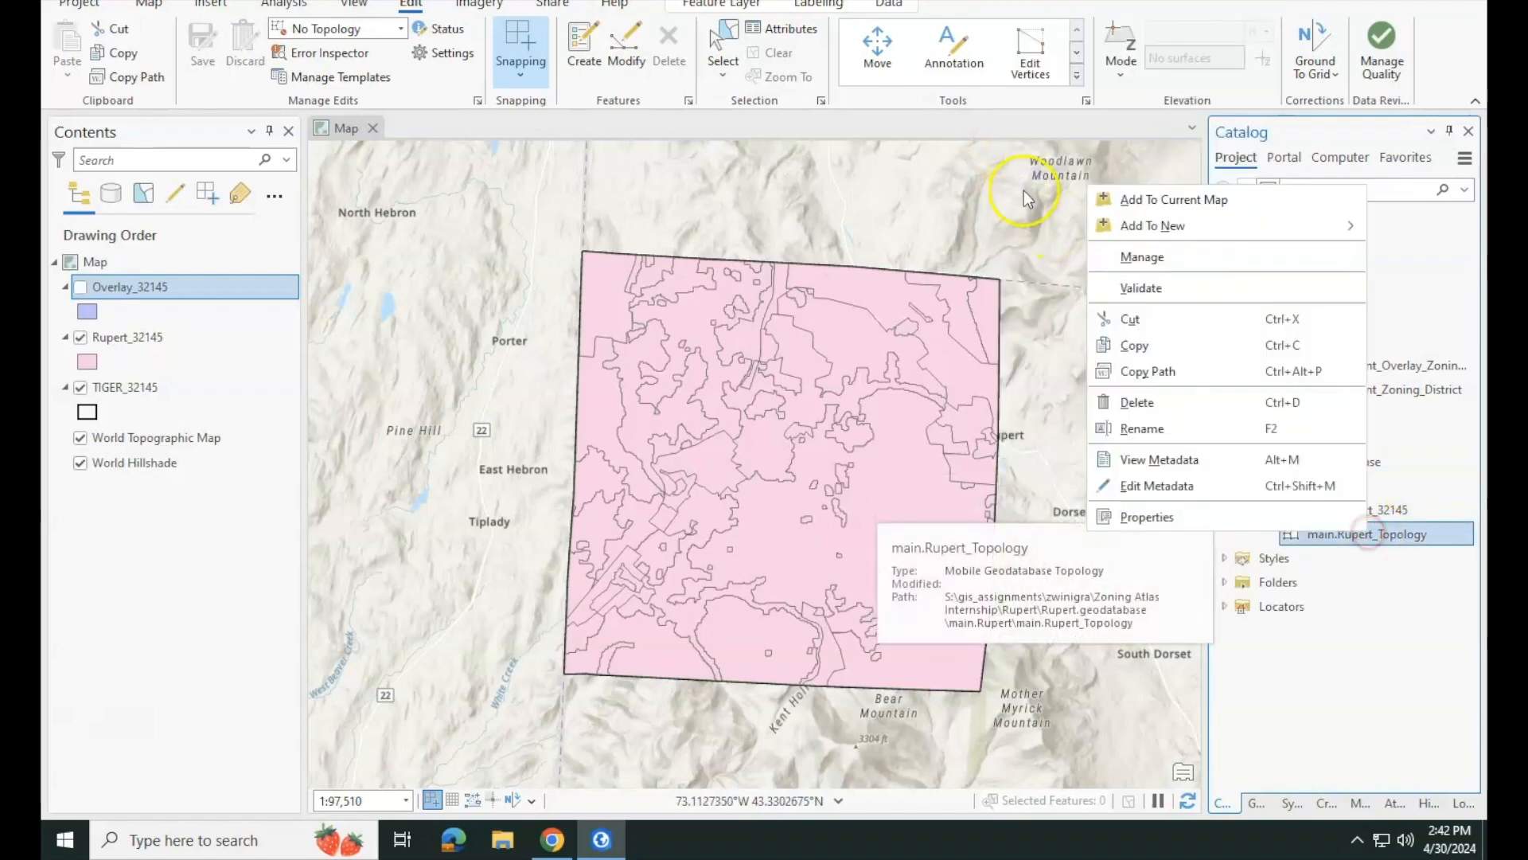
pyautogui.click(1160, 199)
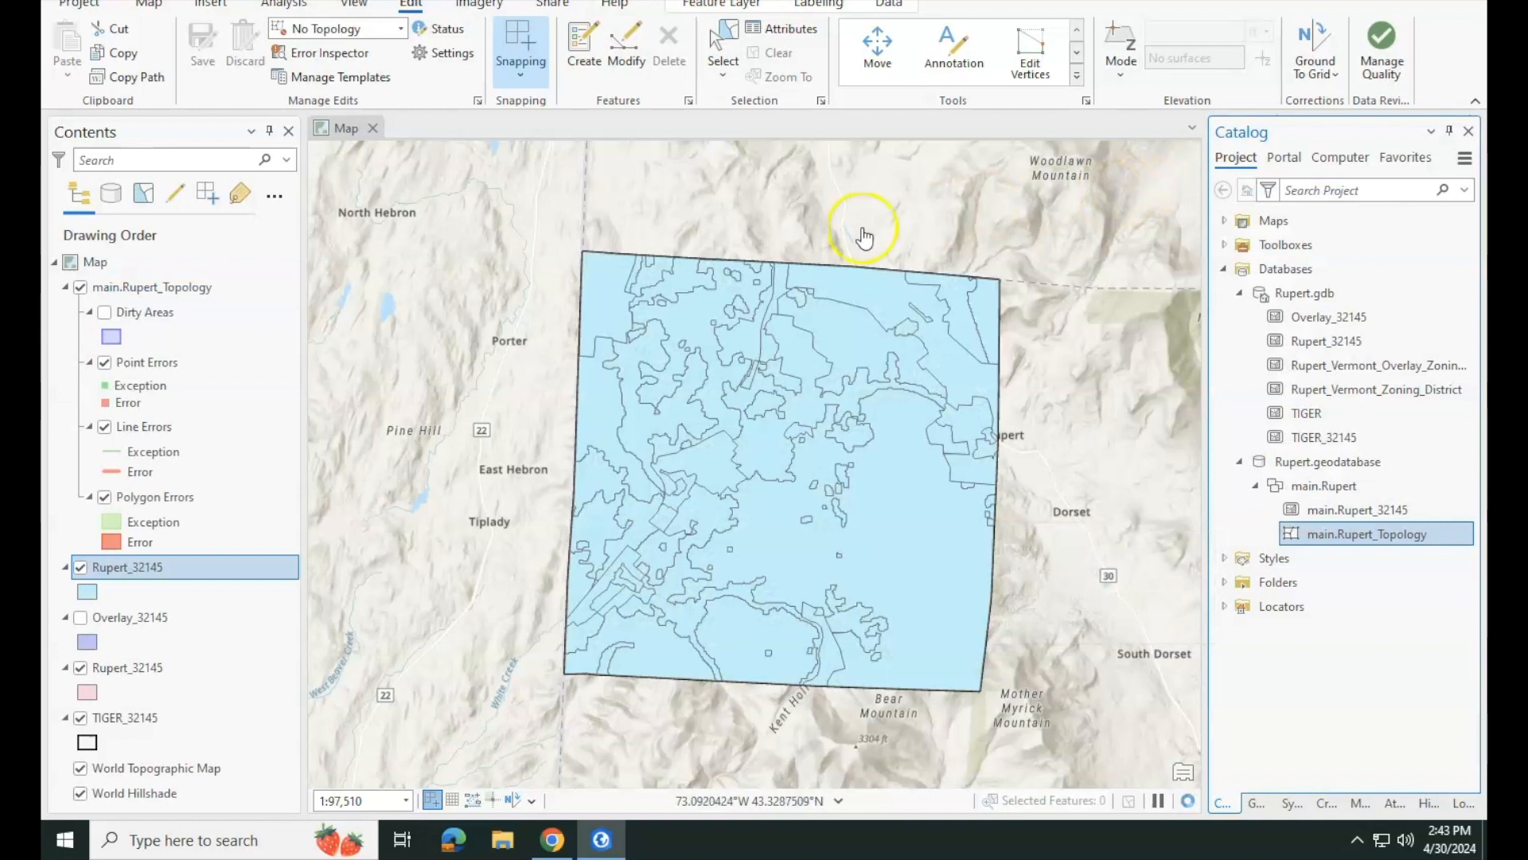
# - Set main.Rupert_Topology as the active editing topology and validate the whole town in the Error Inspector
pyautogui.click(402, 32)
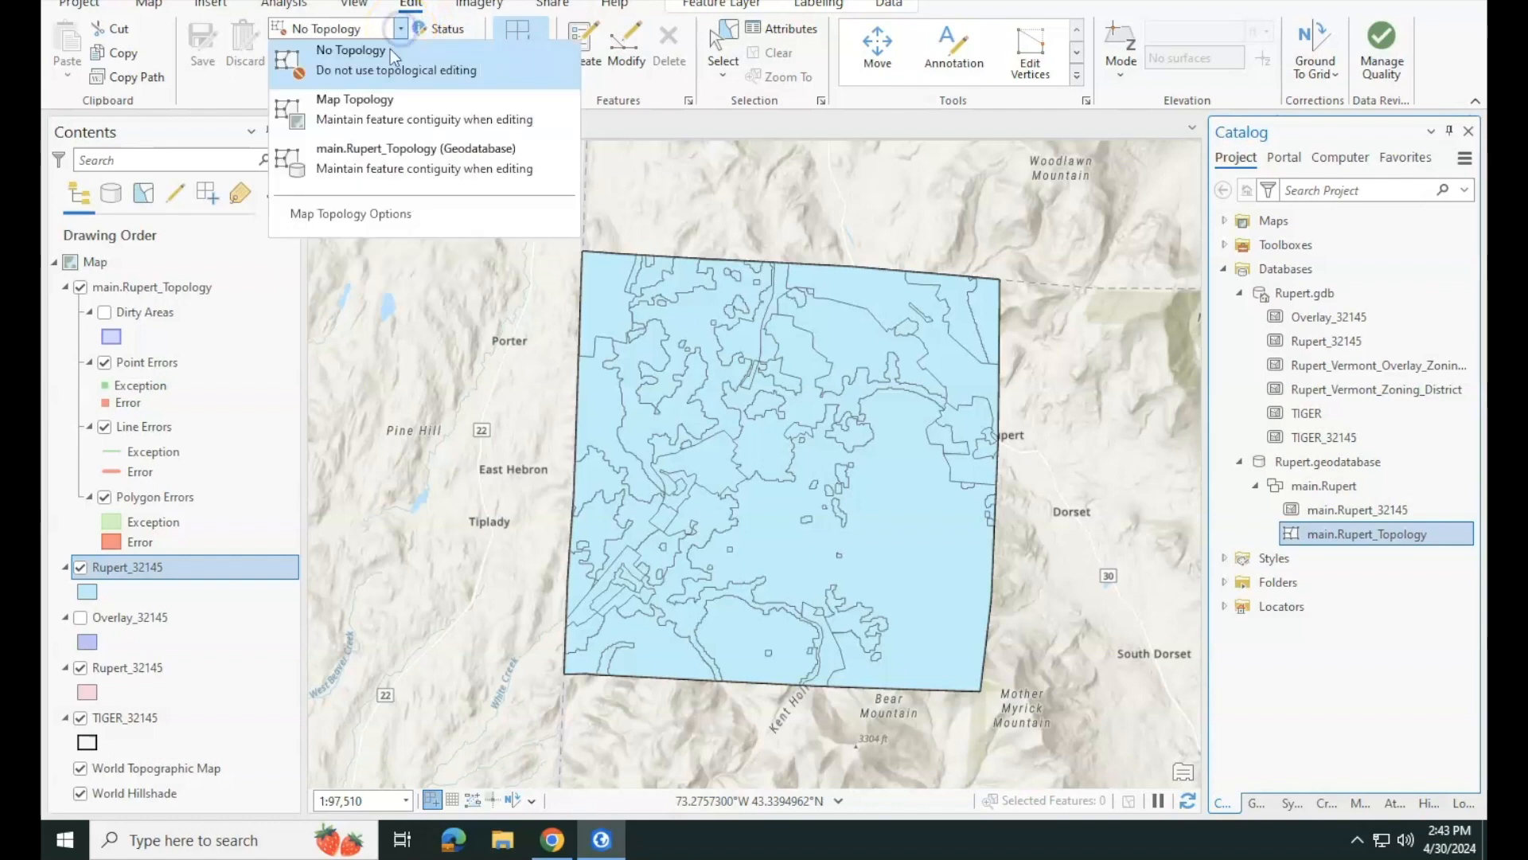
pyautogui.click(382, 158)
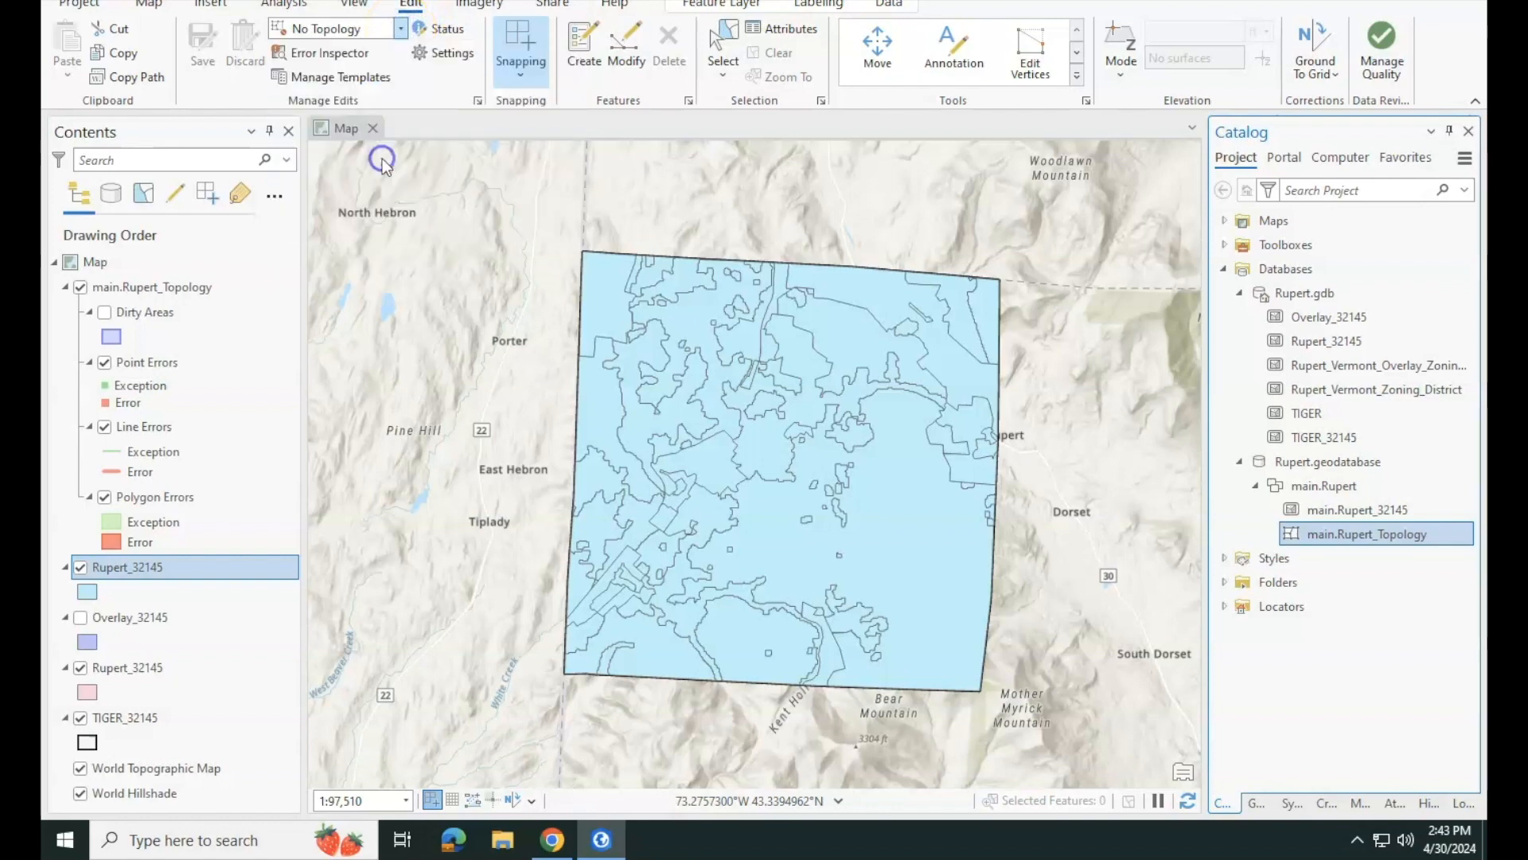
pyautogui.click(344, 59)
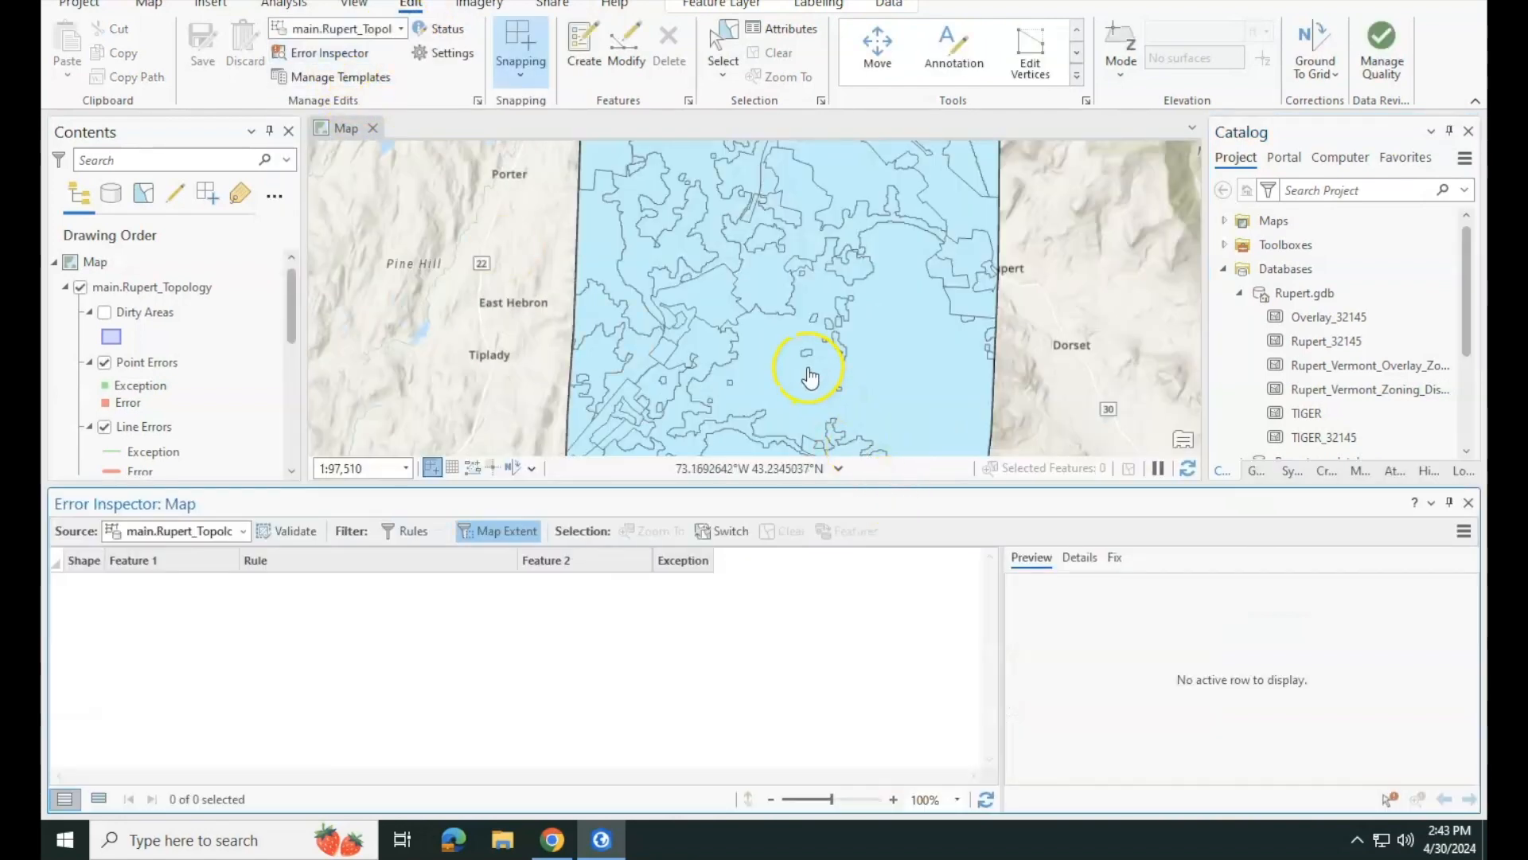
pyautogui.scroll(-2, 809, 375)
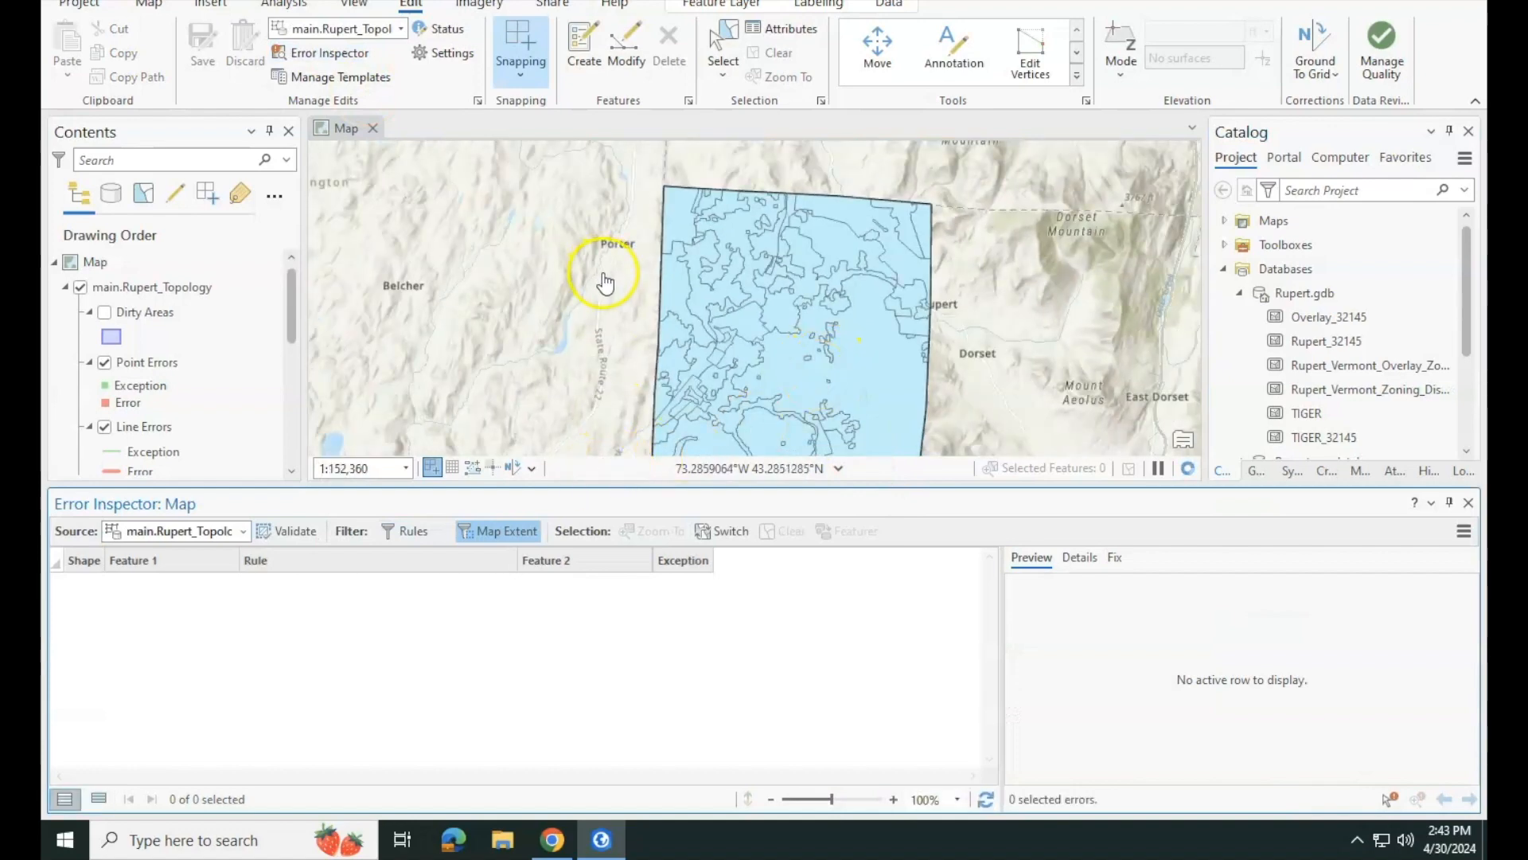
pyautogui.moveTo(605, 283); pyautogui.dragTo(554, 247)
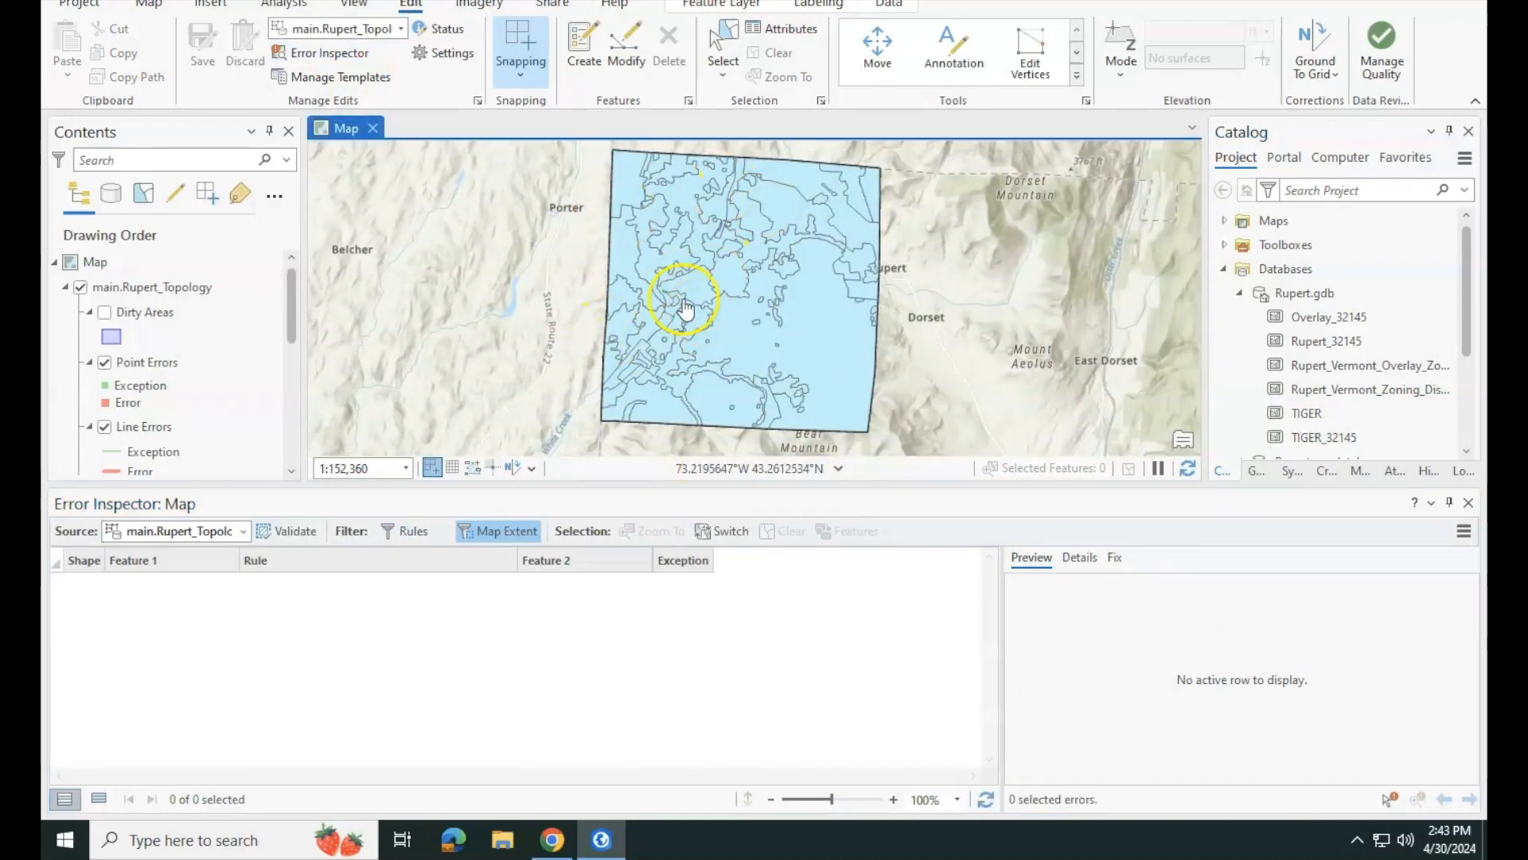
pyautogui.click(282, 531)
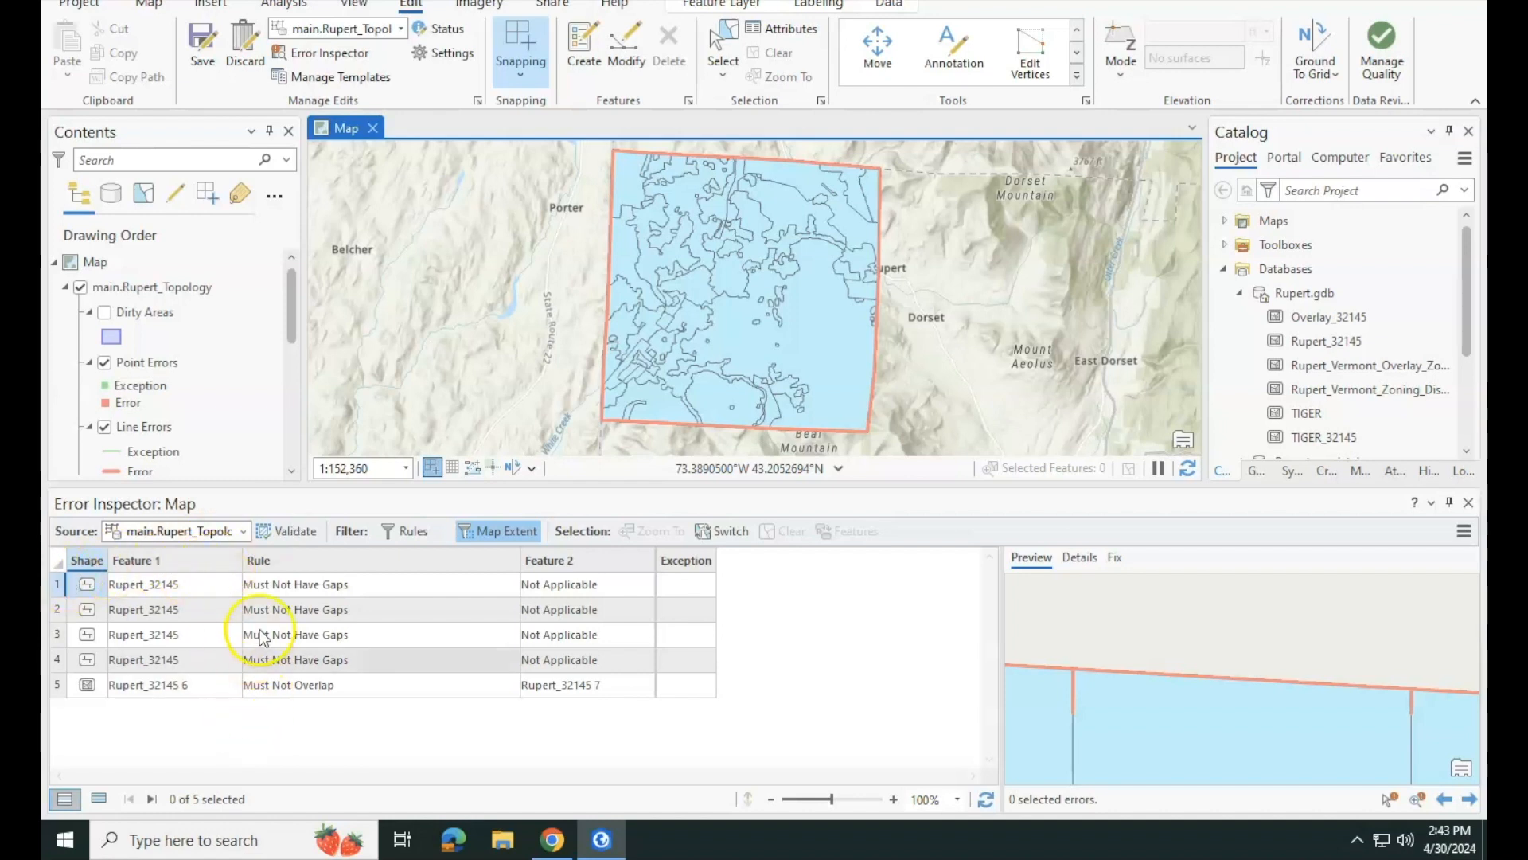
# - Examine the first two Must Not Have Gaps errors and the fixes available for them
pyautogui.click(56, 582)
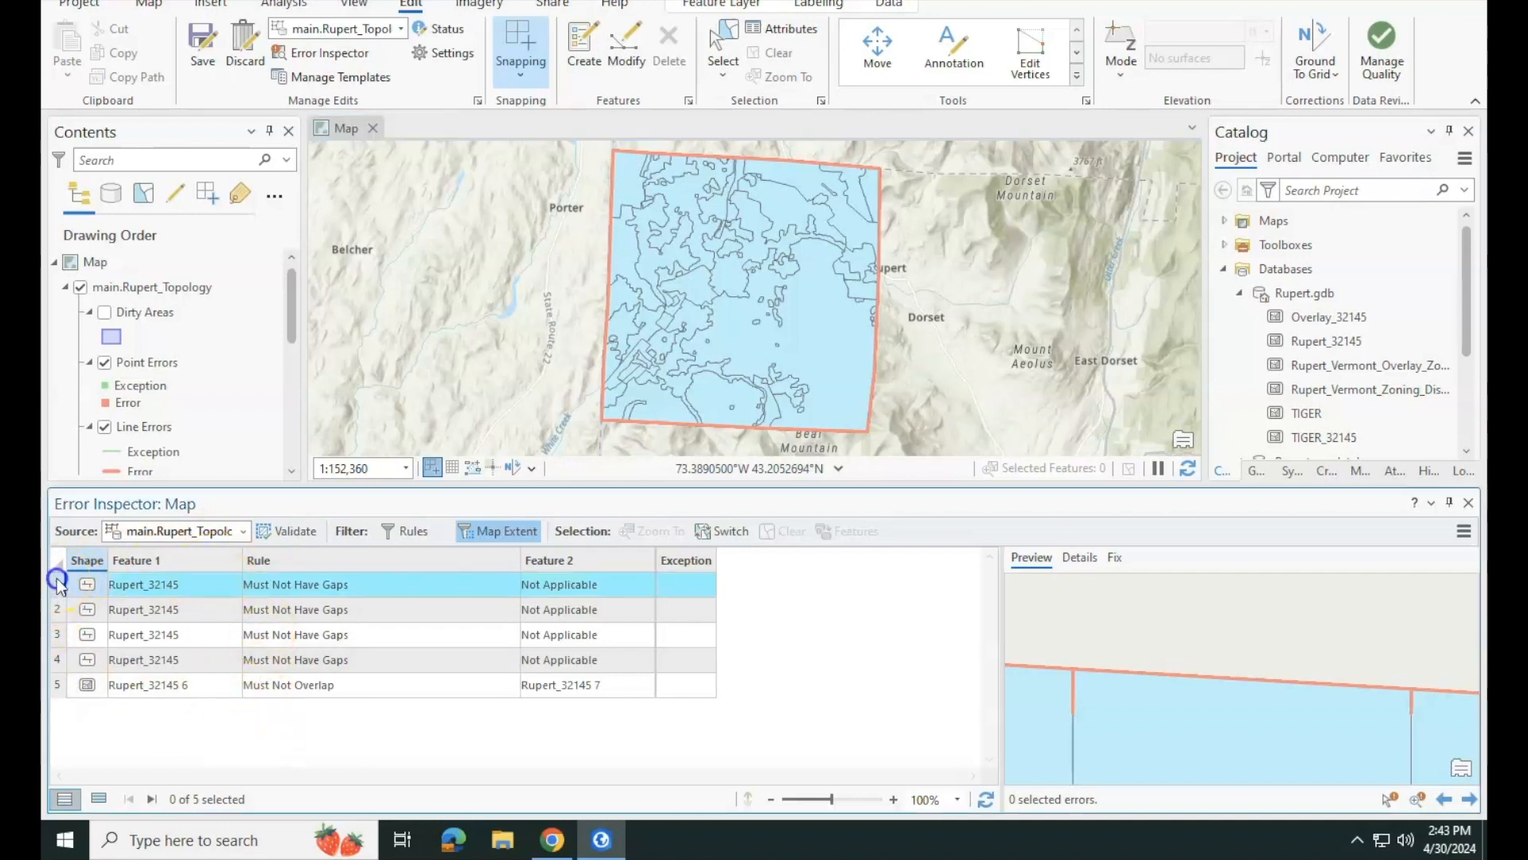
pyautogui.click(1114, 558)
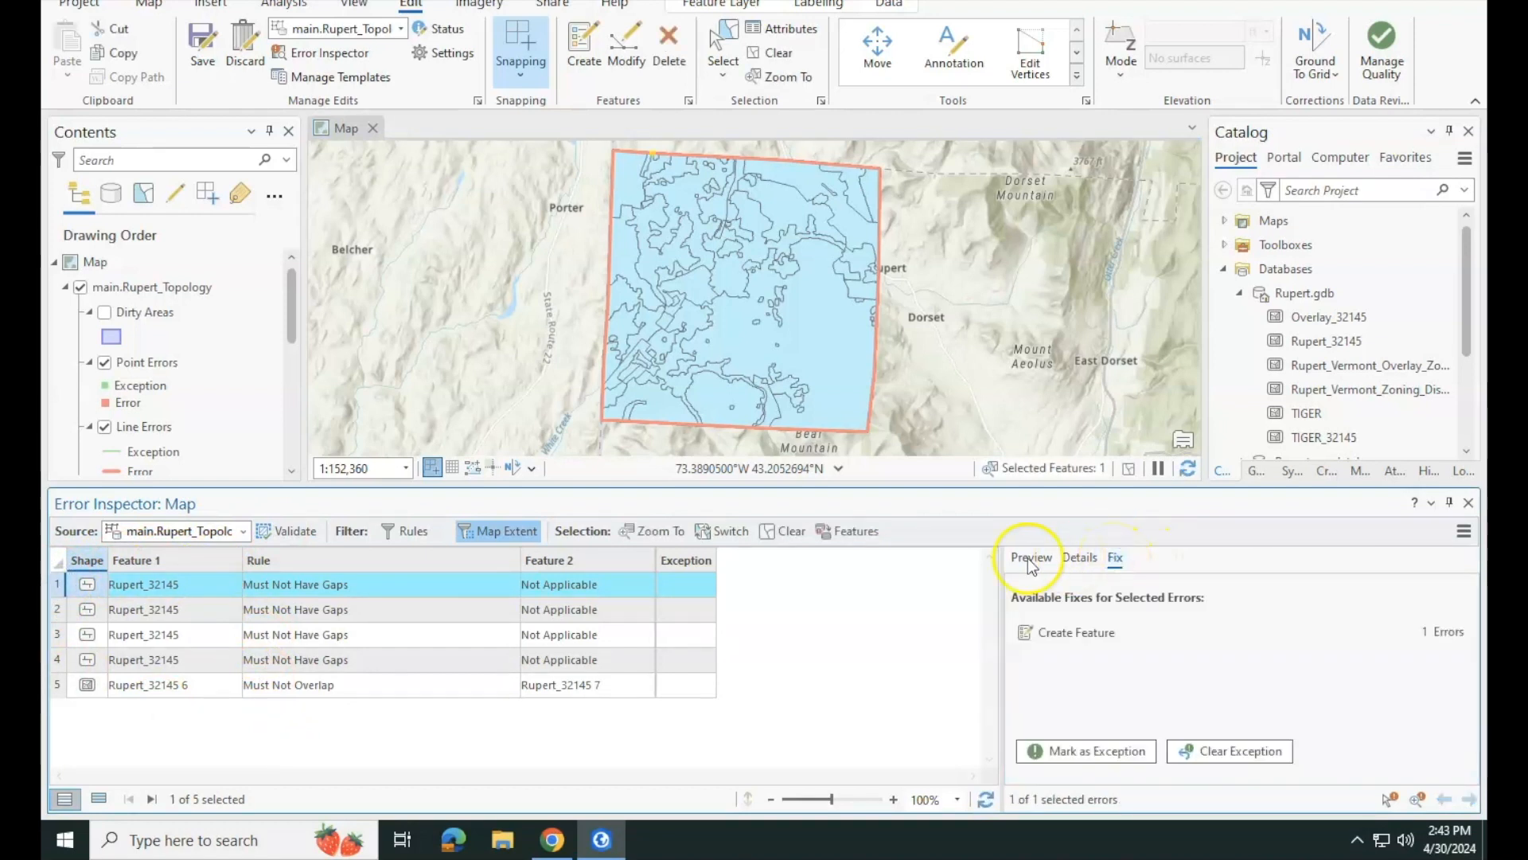
pyautogui.click(57, 609)
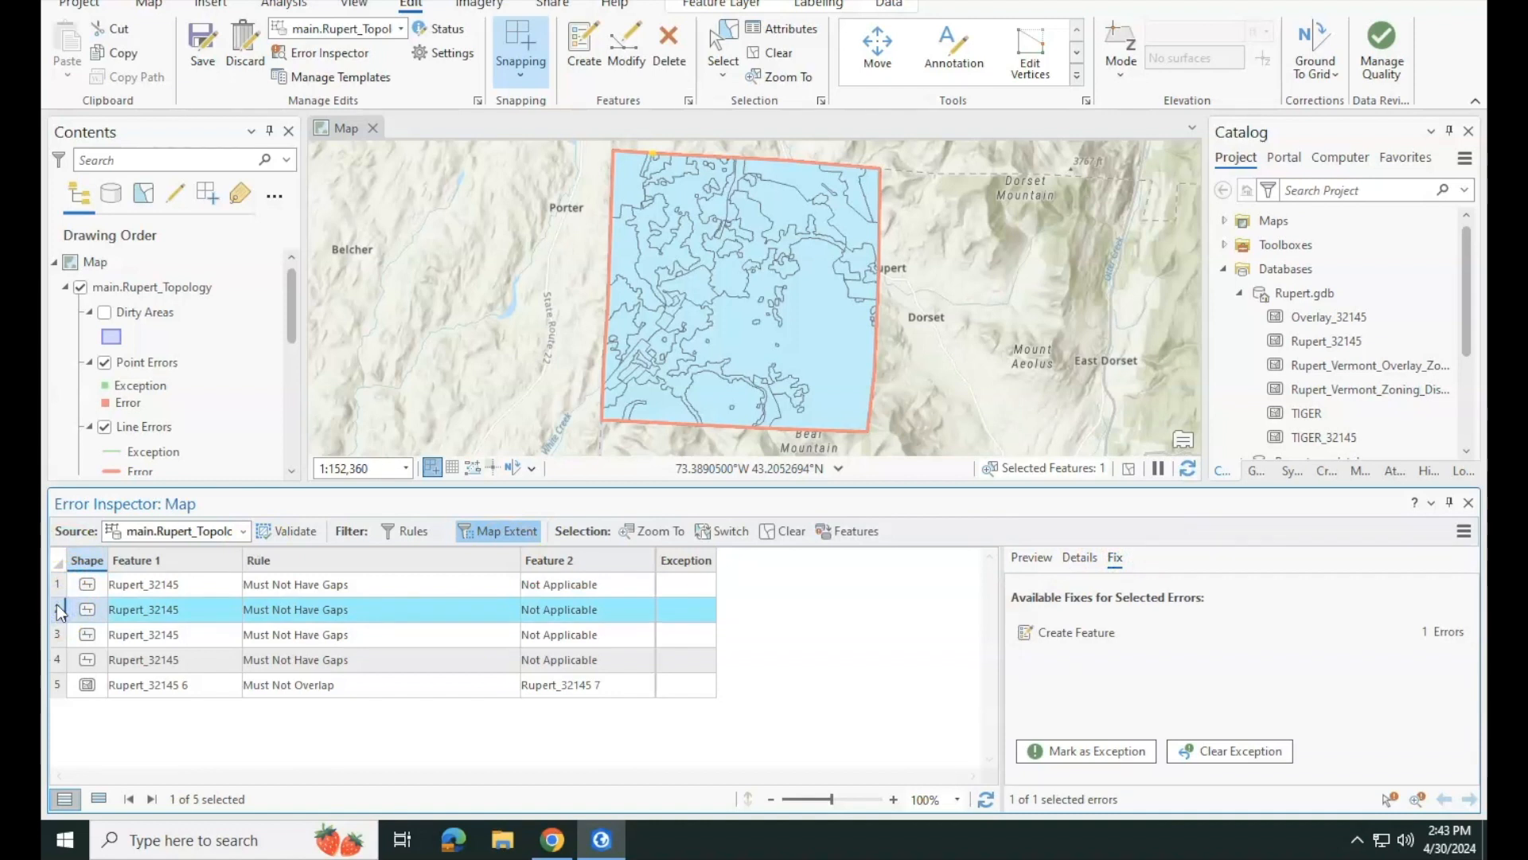
# - Mark the Must Not Have Gaps error that runs around the town's outer boundary as an exception
pyautogui.click(58, 633)
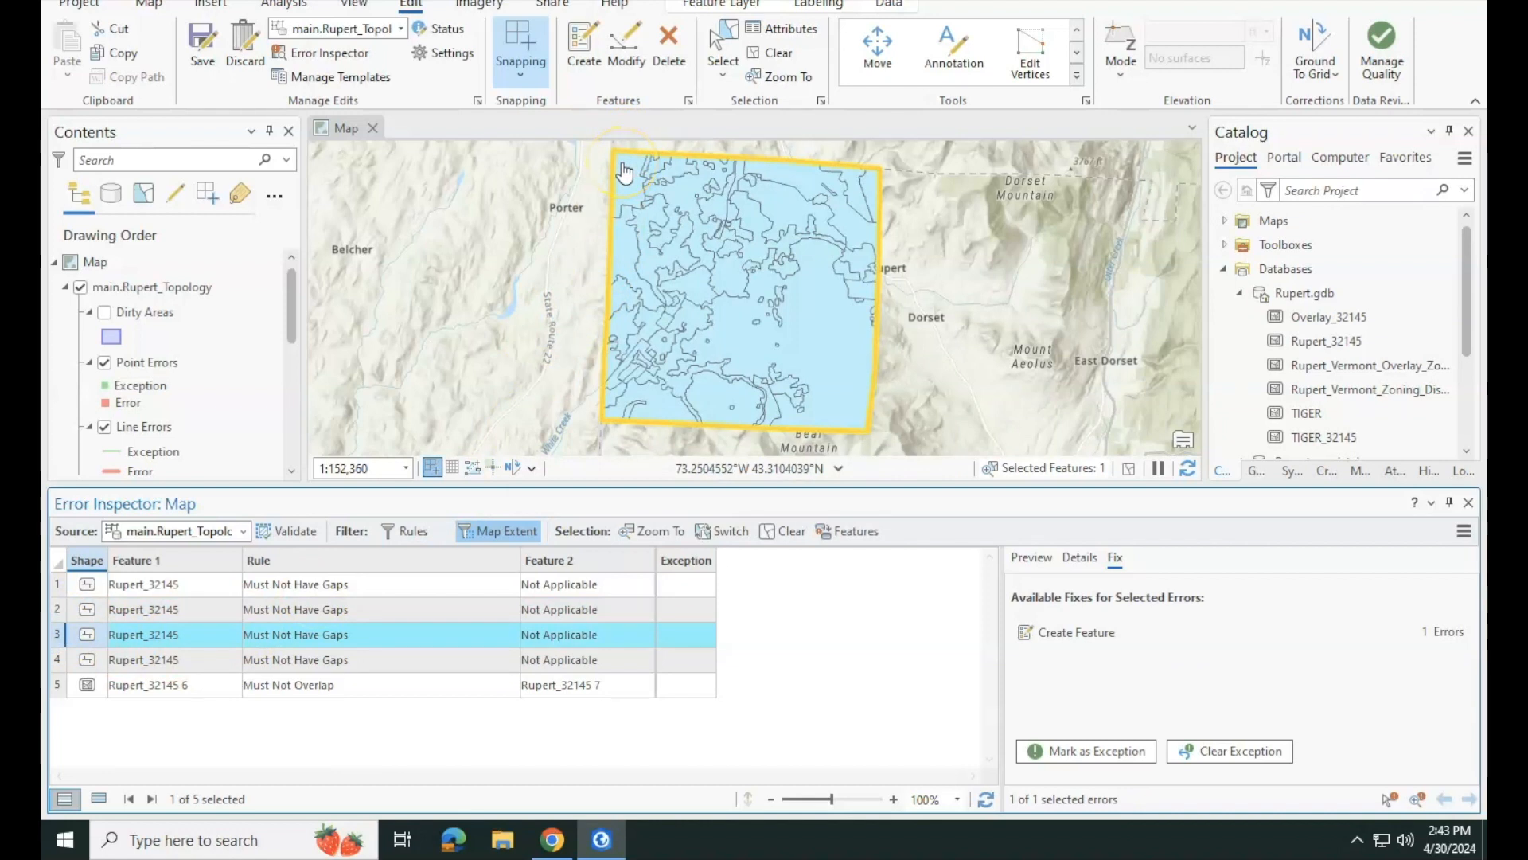
pyautogui.click(616, 198)
pyautogui.scroll(5, 753, 156)
pyautogui.scroll(4, 571, 201)
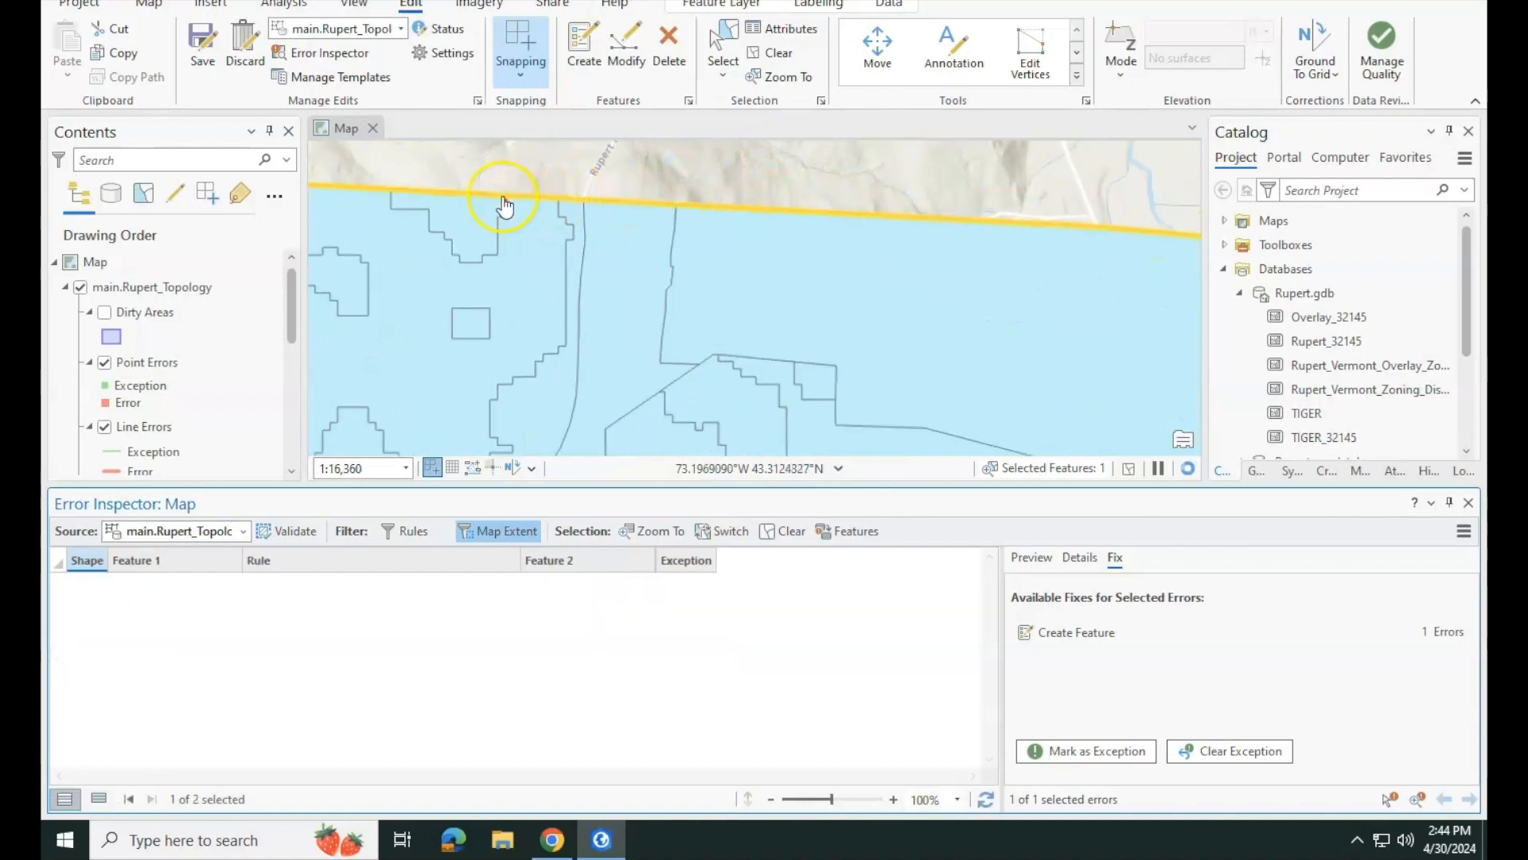
pyautogui.scroll(3, 504, 207)
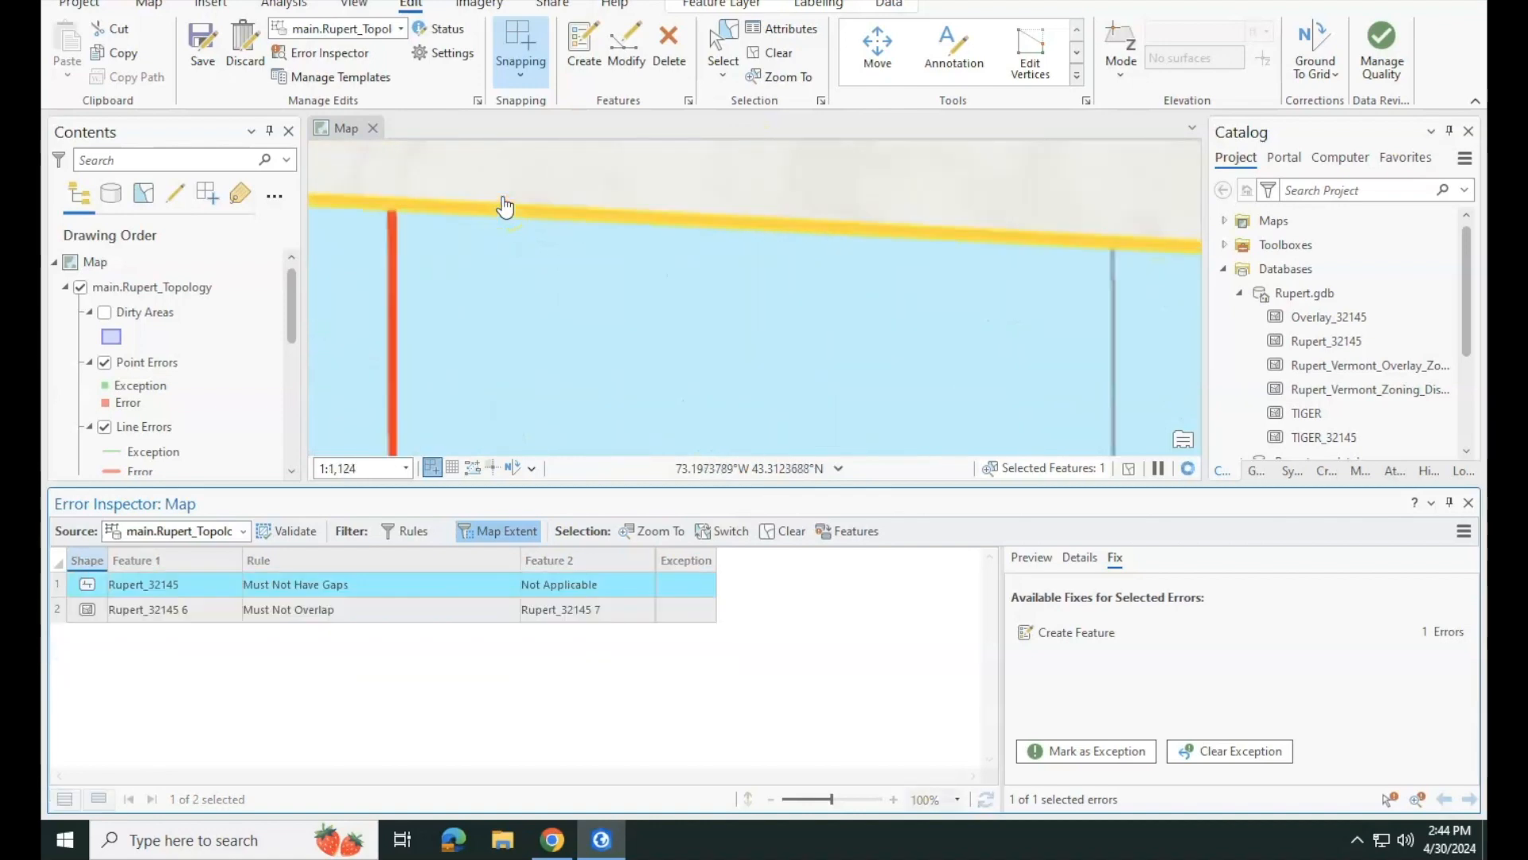
pyautogui.scroll(-8, 807, 280)
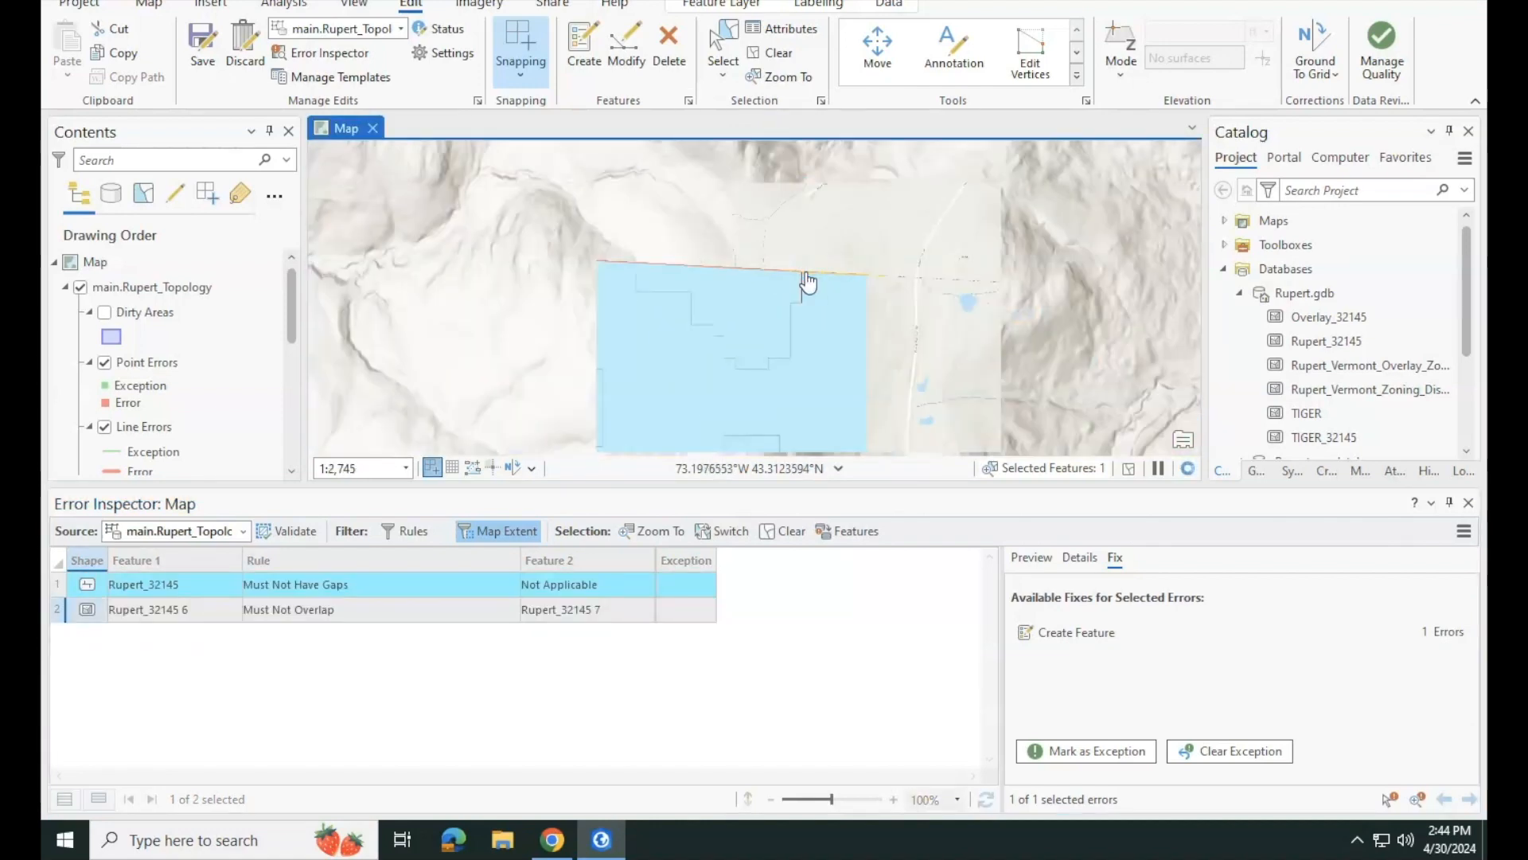
pyautogui.scroll(-6, 807, 280)
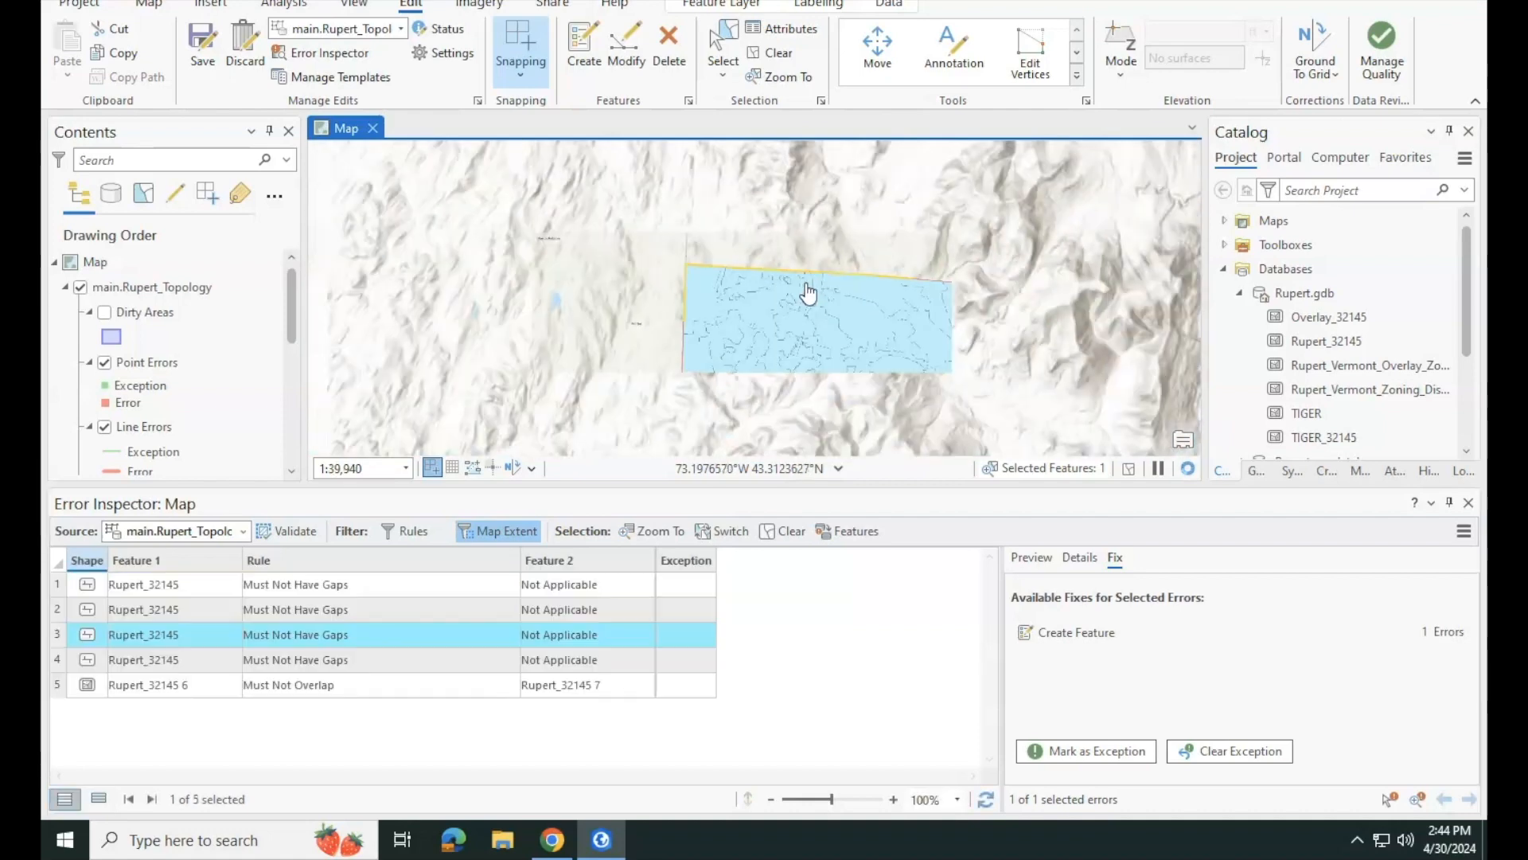
pyautogui.moveTo(748, 251); pyautogui.dragTo(753, 267)
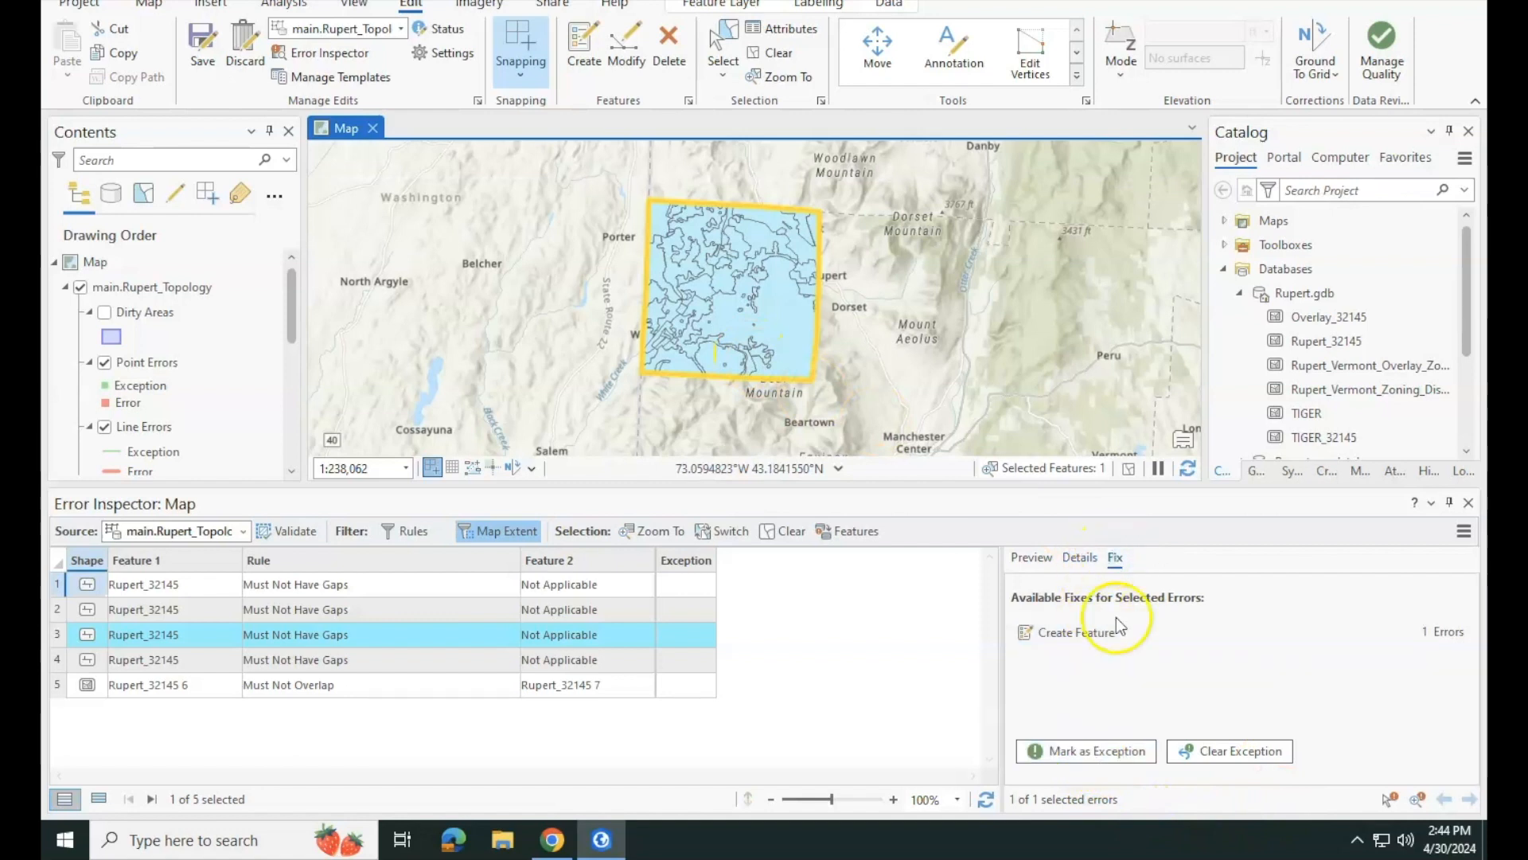
pyautogui.click(1110, 754)
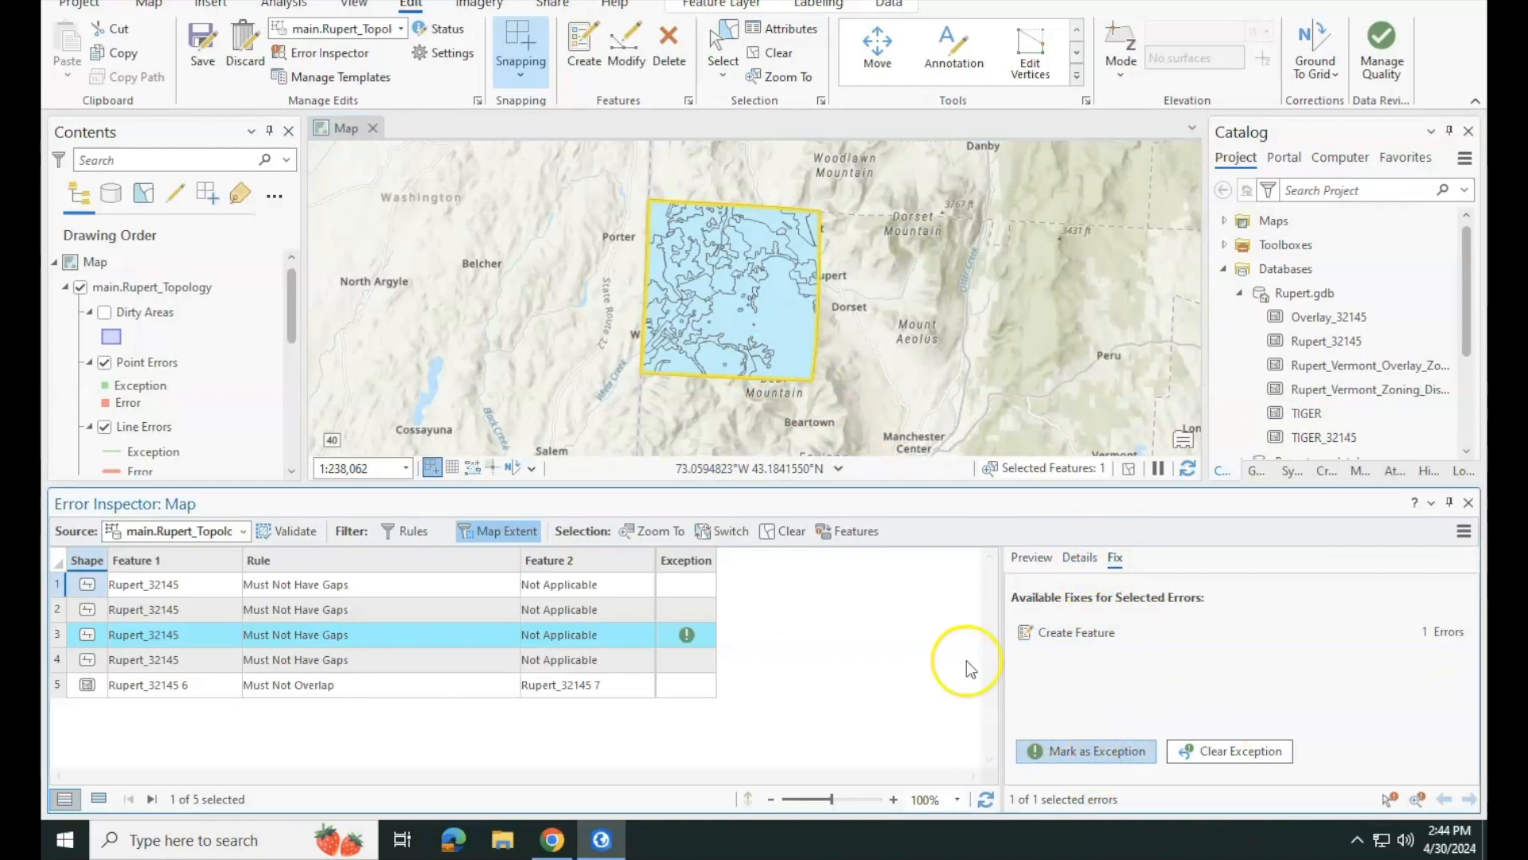
# - Zoom to the fourth Must Not Have Gaps error and fill that gap with the Create Feature fix
pyautogui.click(54, 683)
pyautogui.click(60, 660)
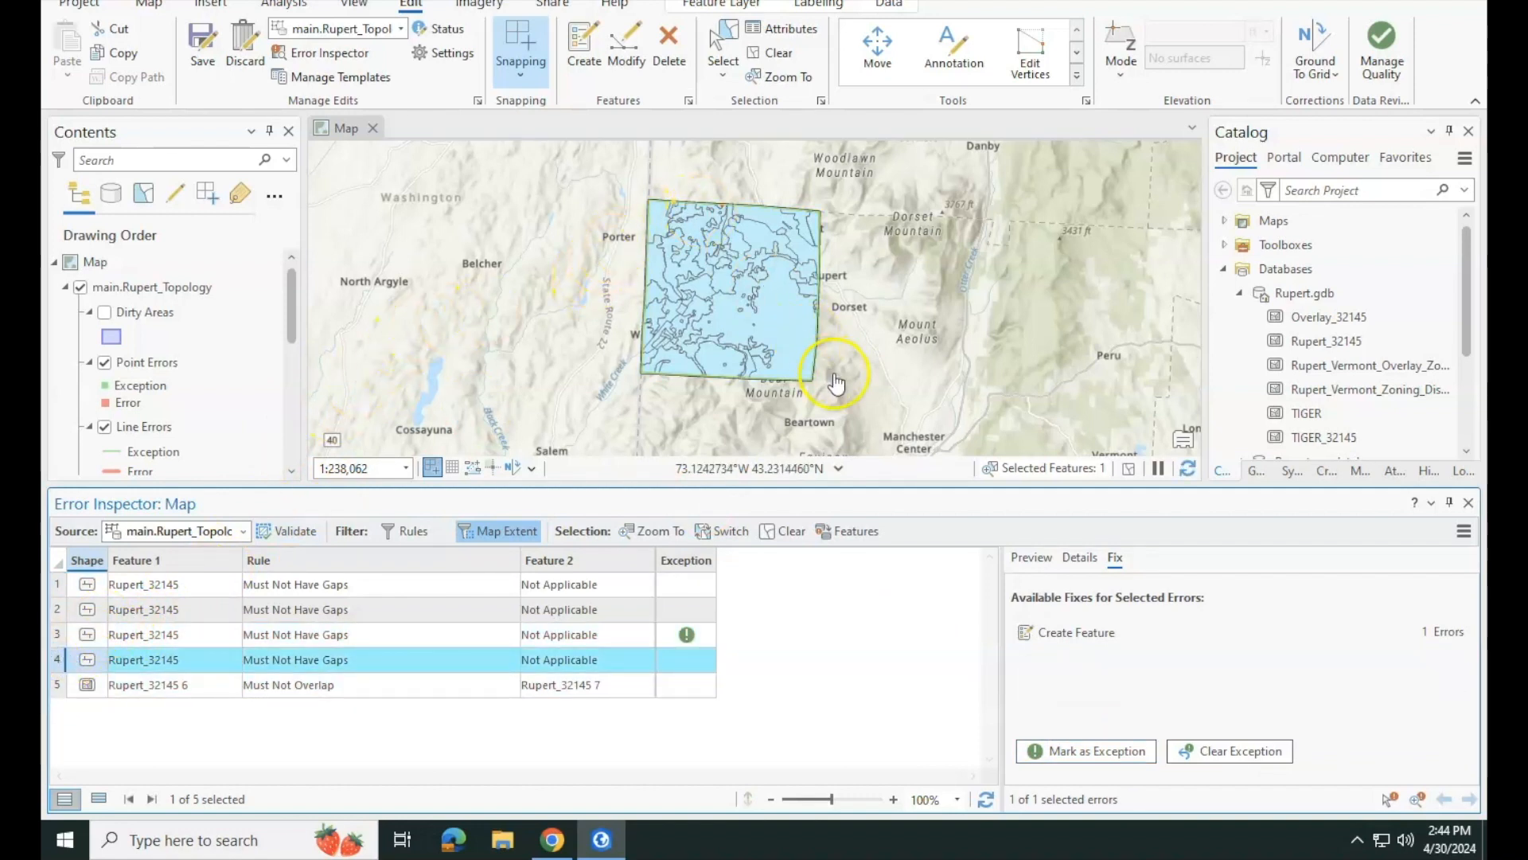
pyautogui.rightClick(56, 657)
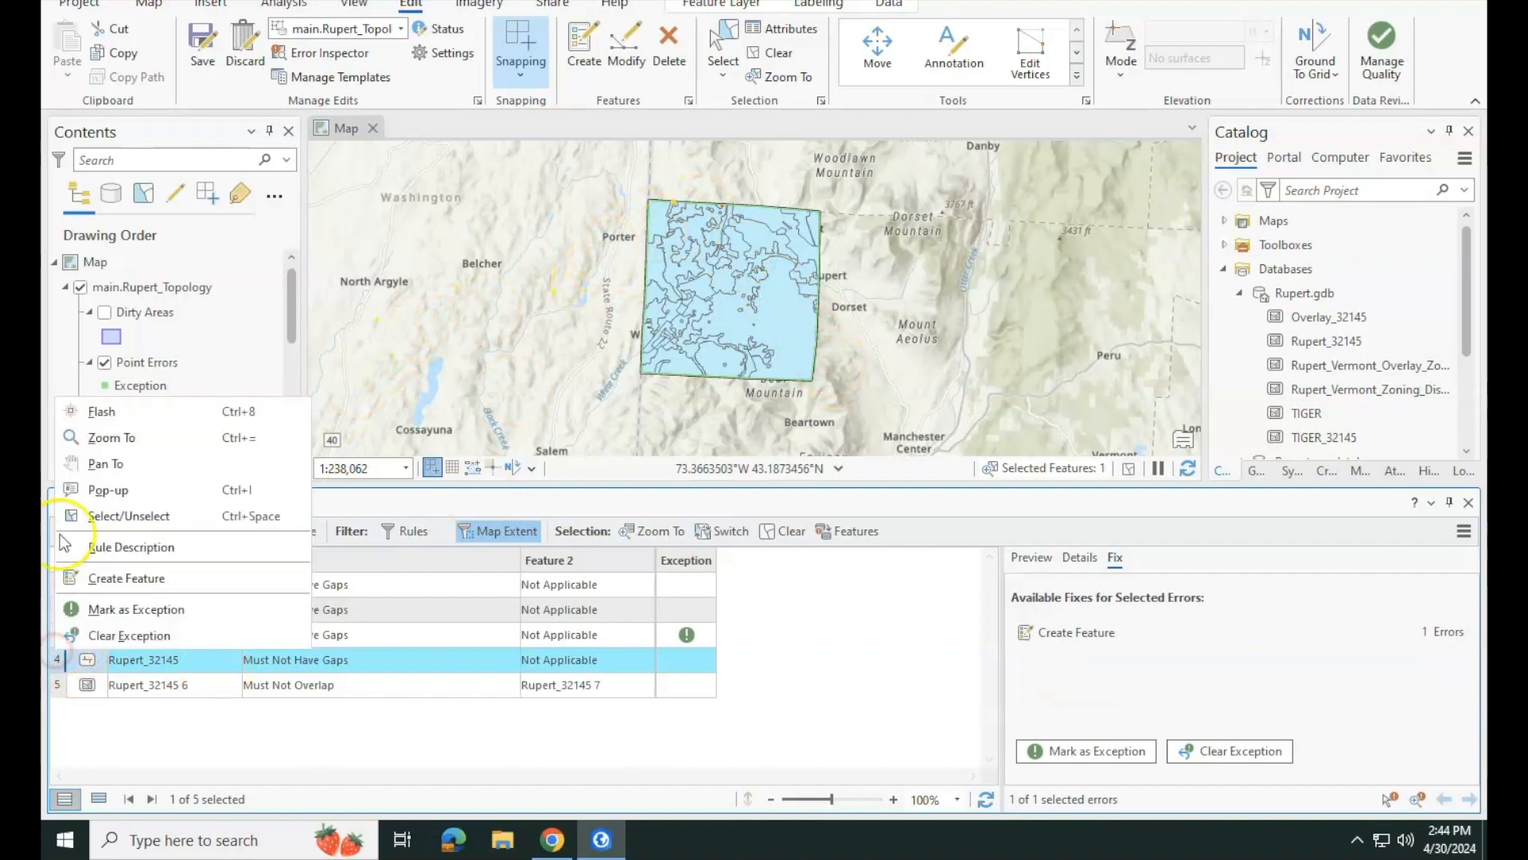
pyautogui.click(92, 437)
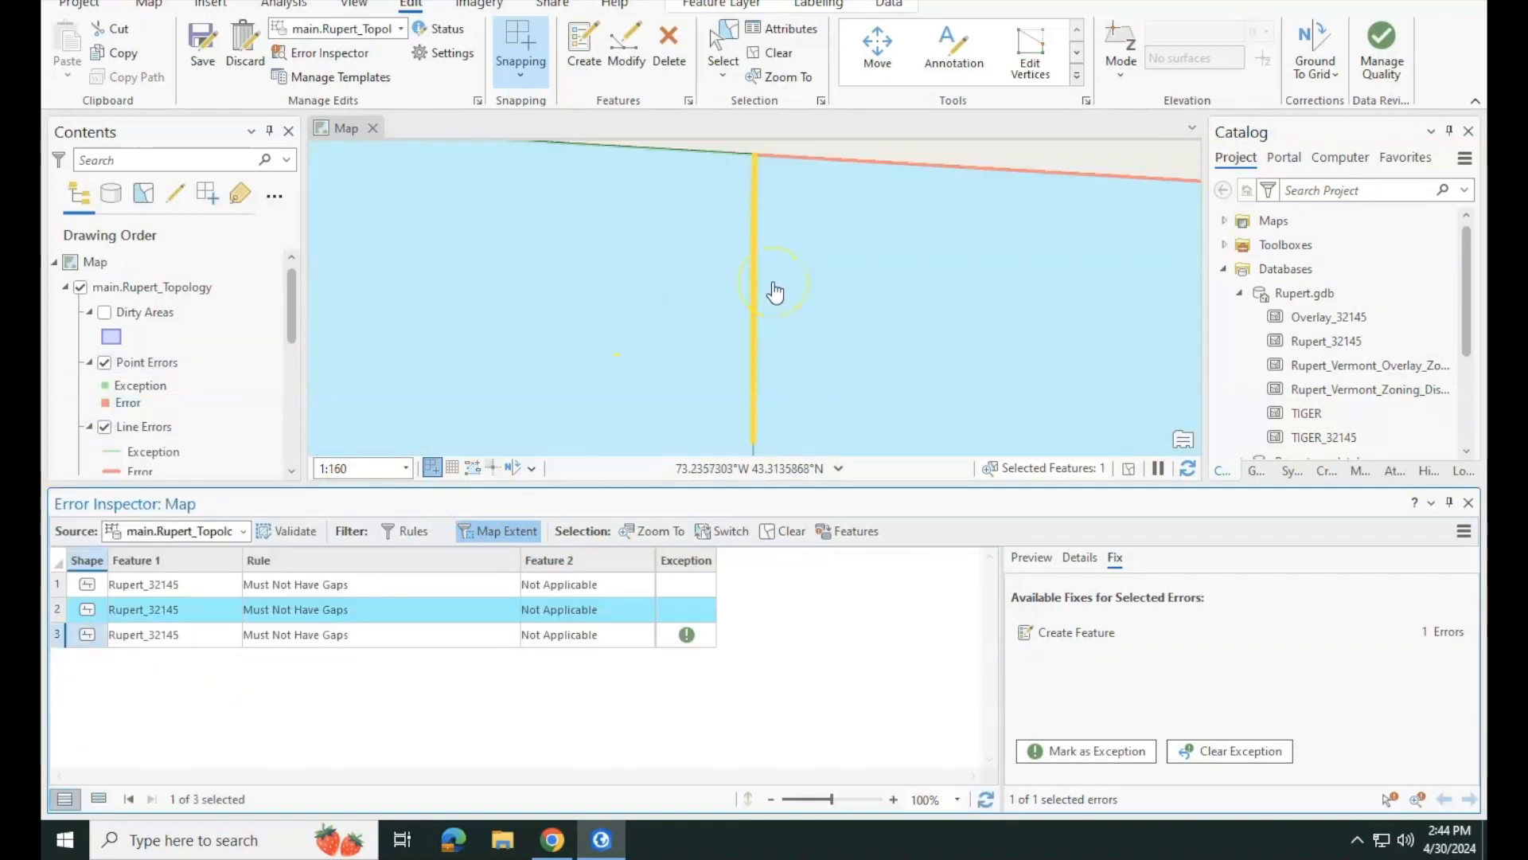
pyautogui.click(1119, 631)
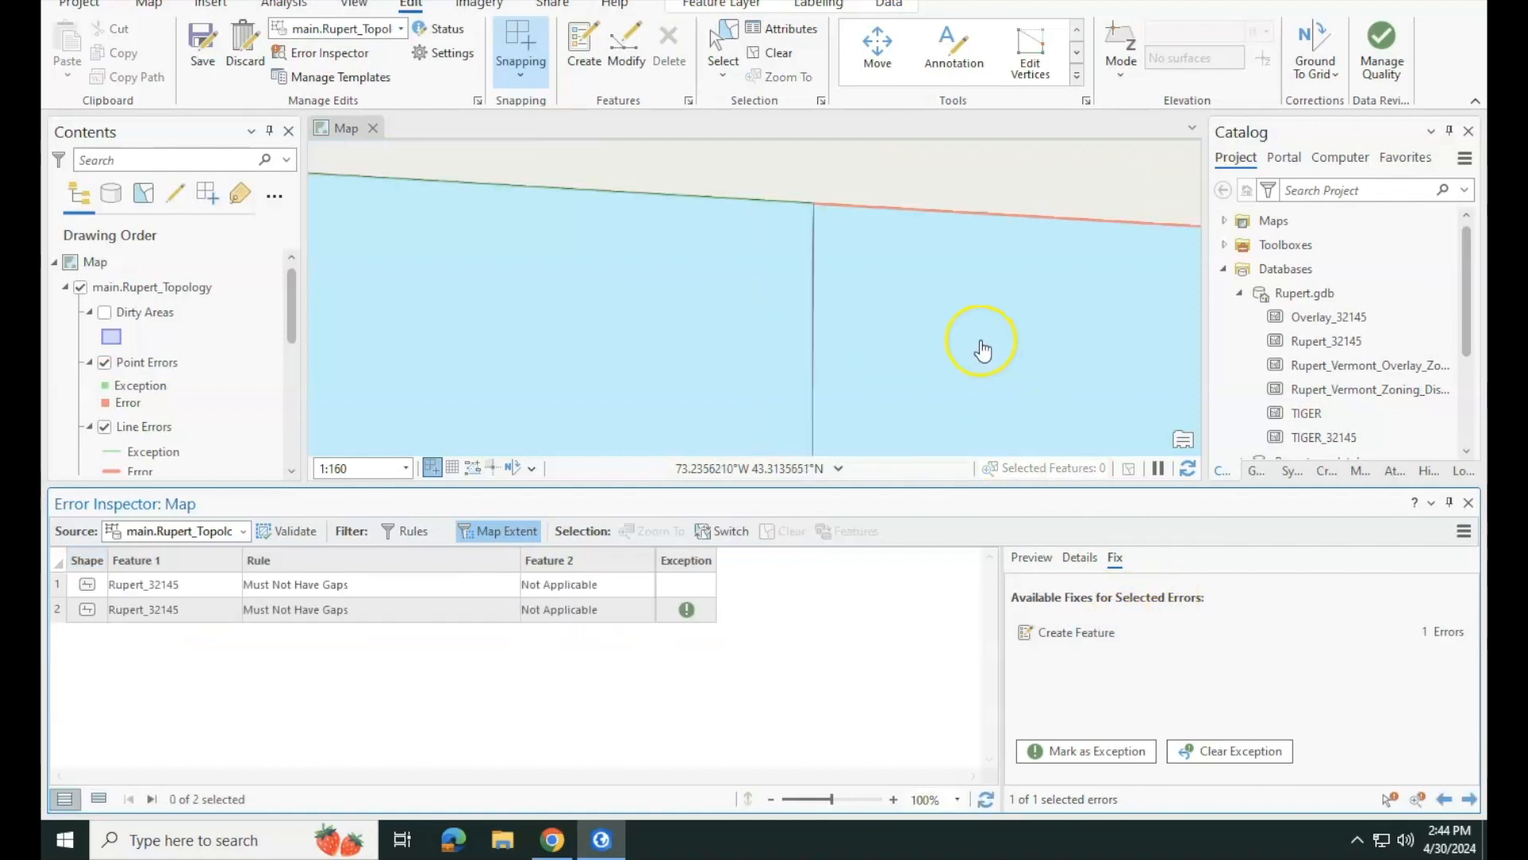
# - Fill the short north-south gap at the next polygon junction along the northern town boundary with the Create Feature fix
pyautogui.scroll(-4, 980, 342)
pyautogui.moveTo(1055, 352); pyautogui.dragTo(406, 213)
pyautogui.moveTo(1030, 338); pyautogui.dragTo(583, 231)
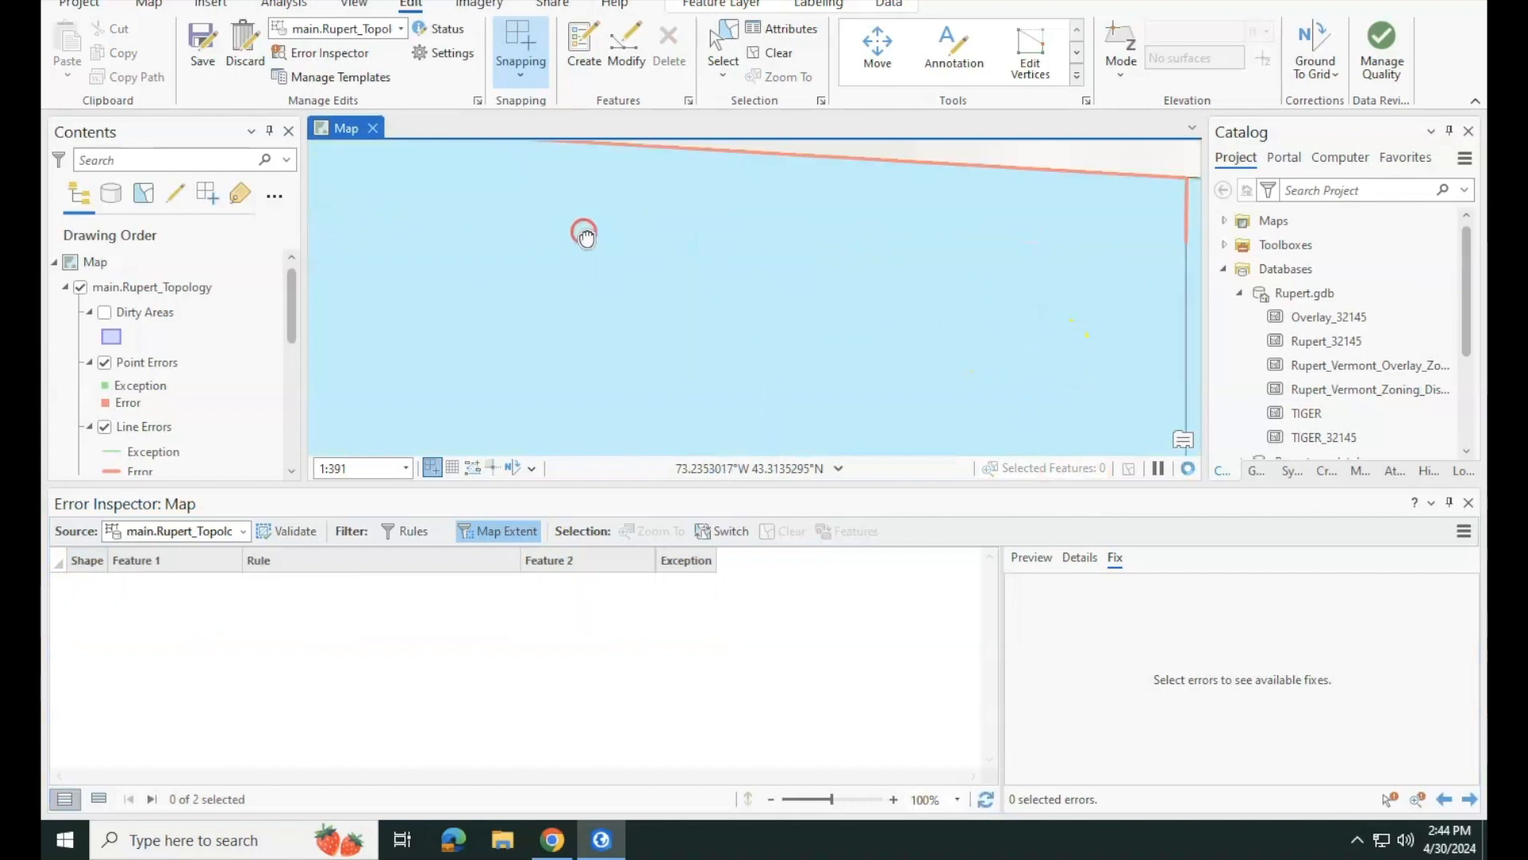
pyautogui.scroll(-7, 587, 231)
pyautogui.scroll(5, 726, 220)
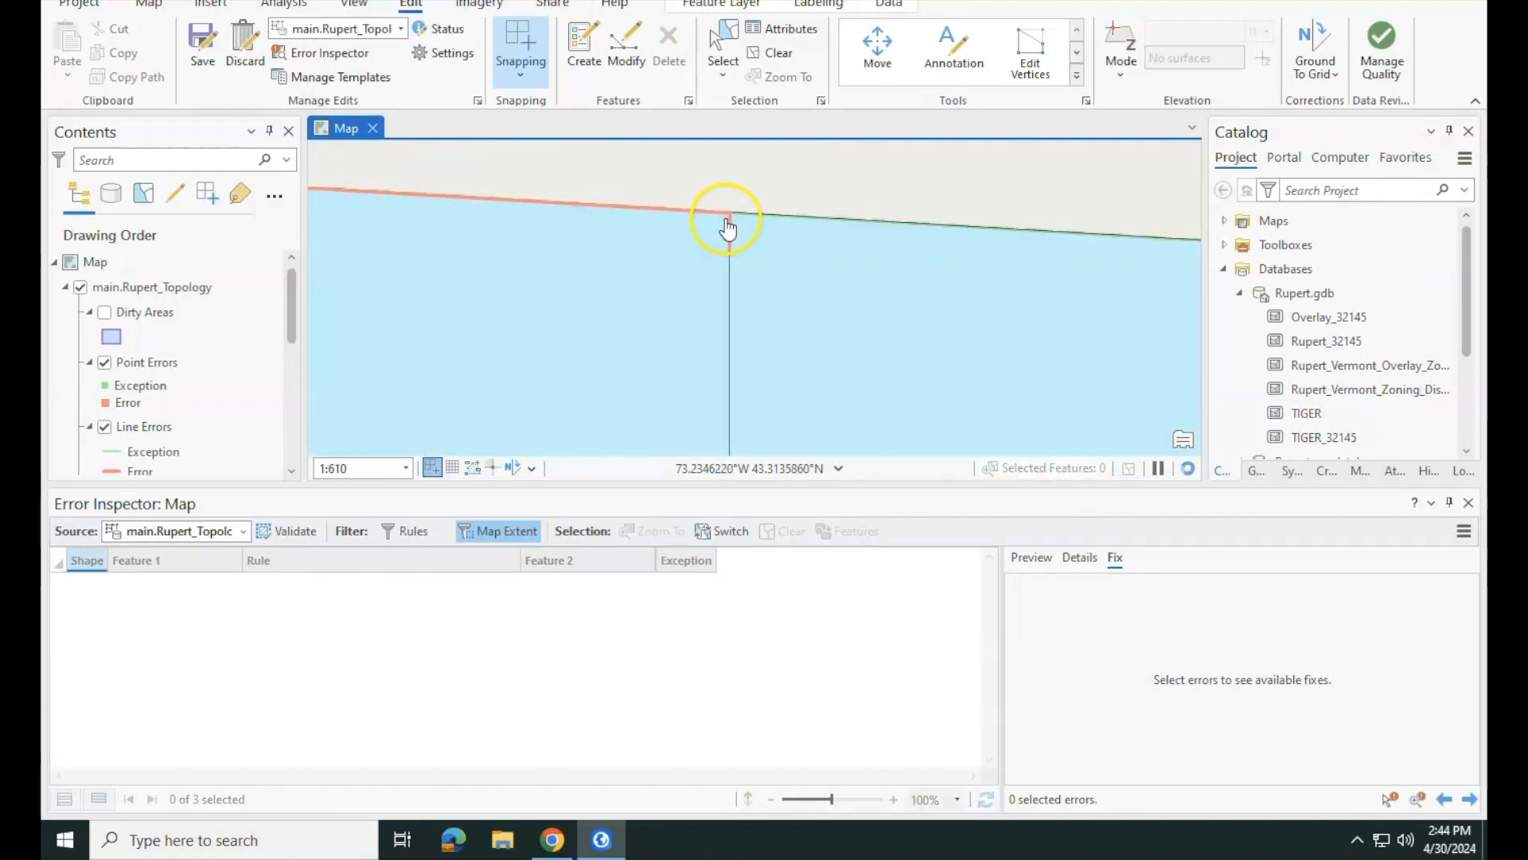
pyautogui.scroll(3, 728, 231)
pyautogui.click(56, 586)
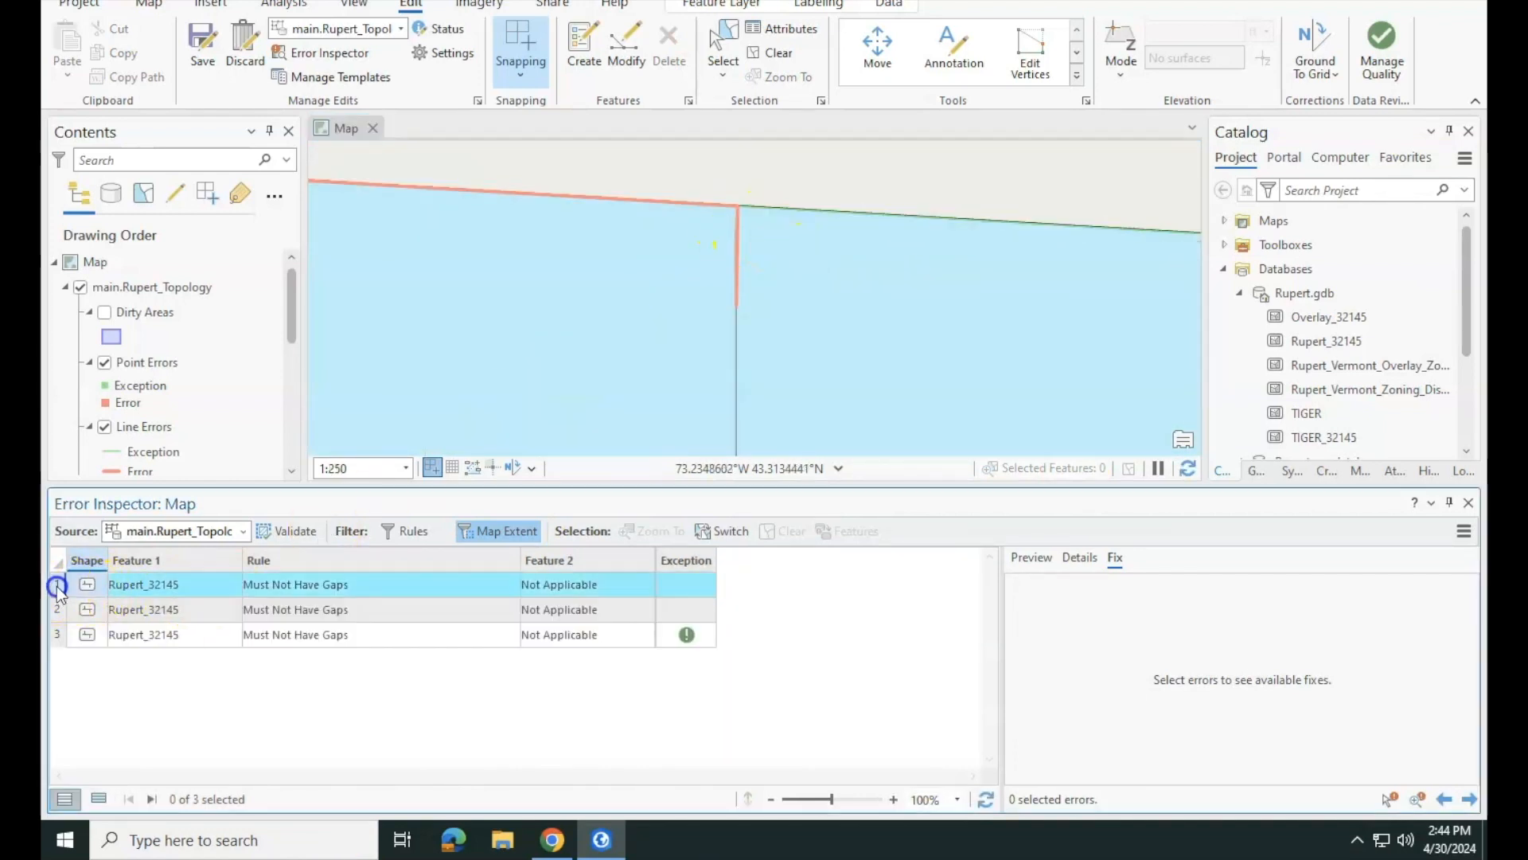
pyautogui.click(54, 611)
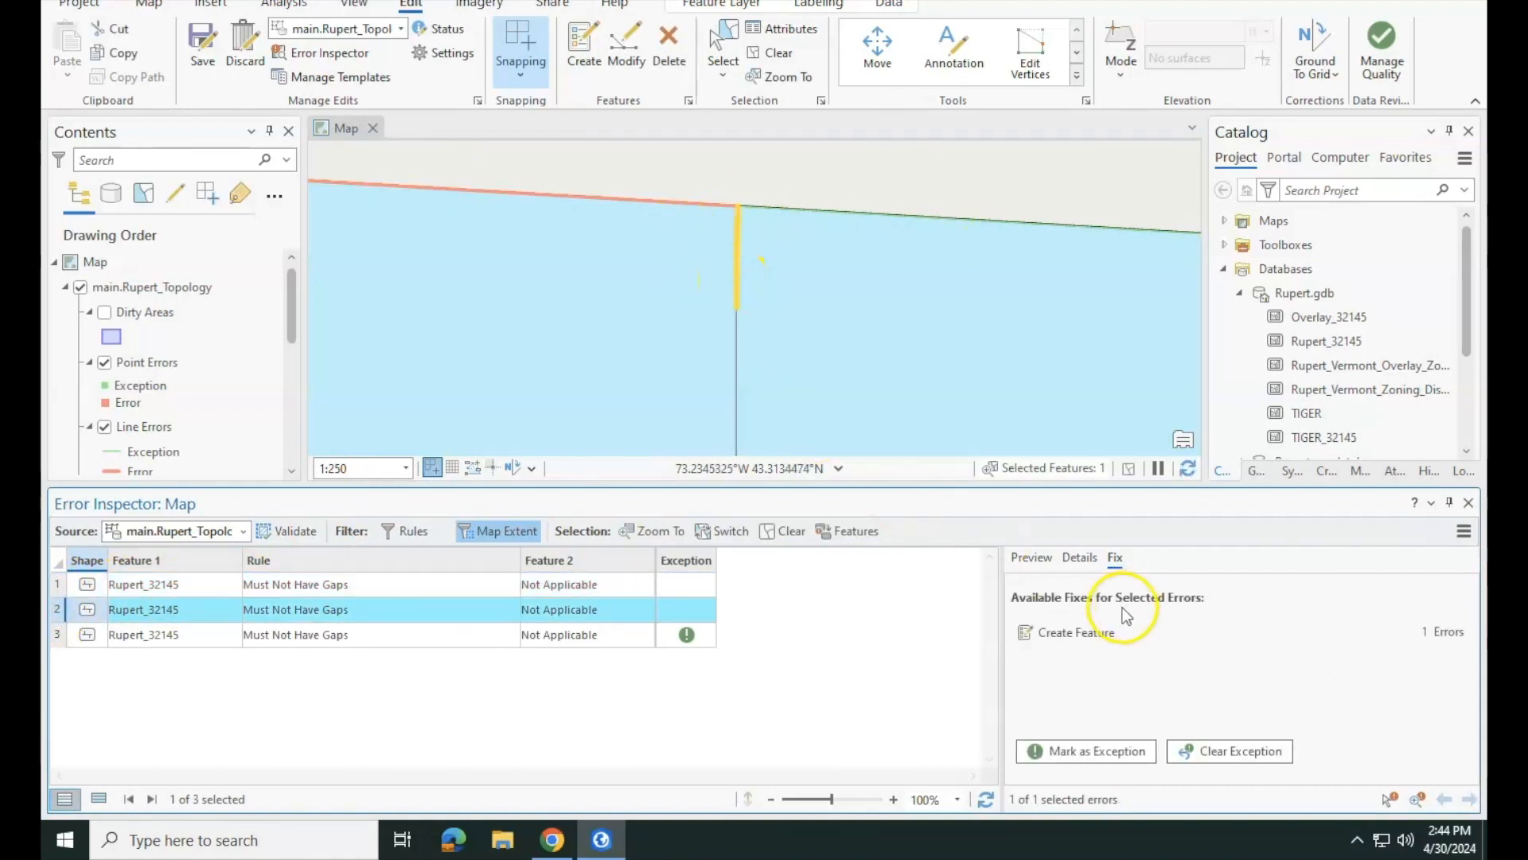
pyautogui.click(1108, 633)
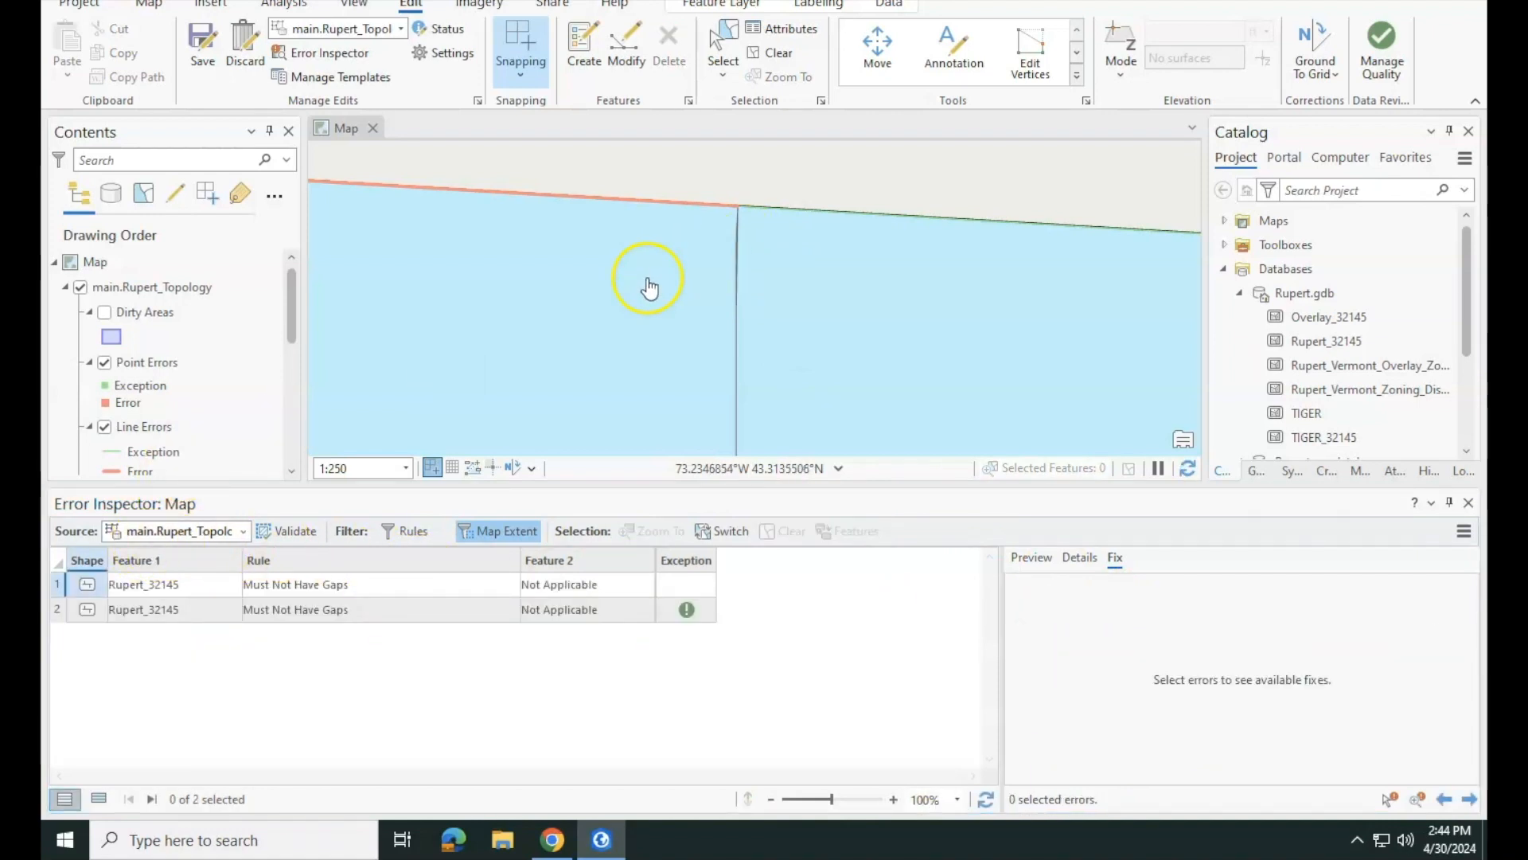
# - Mark the remaining Must Not Have Gaps error along the northern town boundary as an exception
pyautogui.click(961, 316)
pyautogui.moveTo(962, 314); pyautogui.dragTo(1099, 327)
pyautogui.scroll(-2, 670, 210)
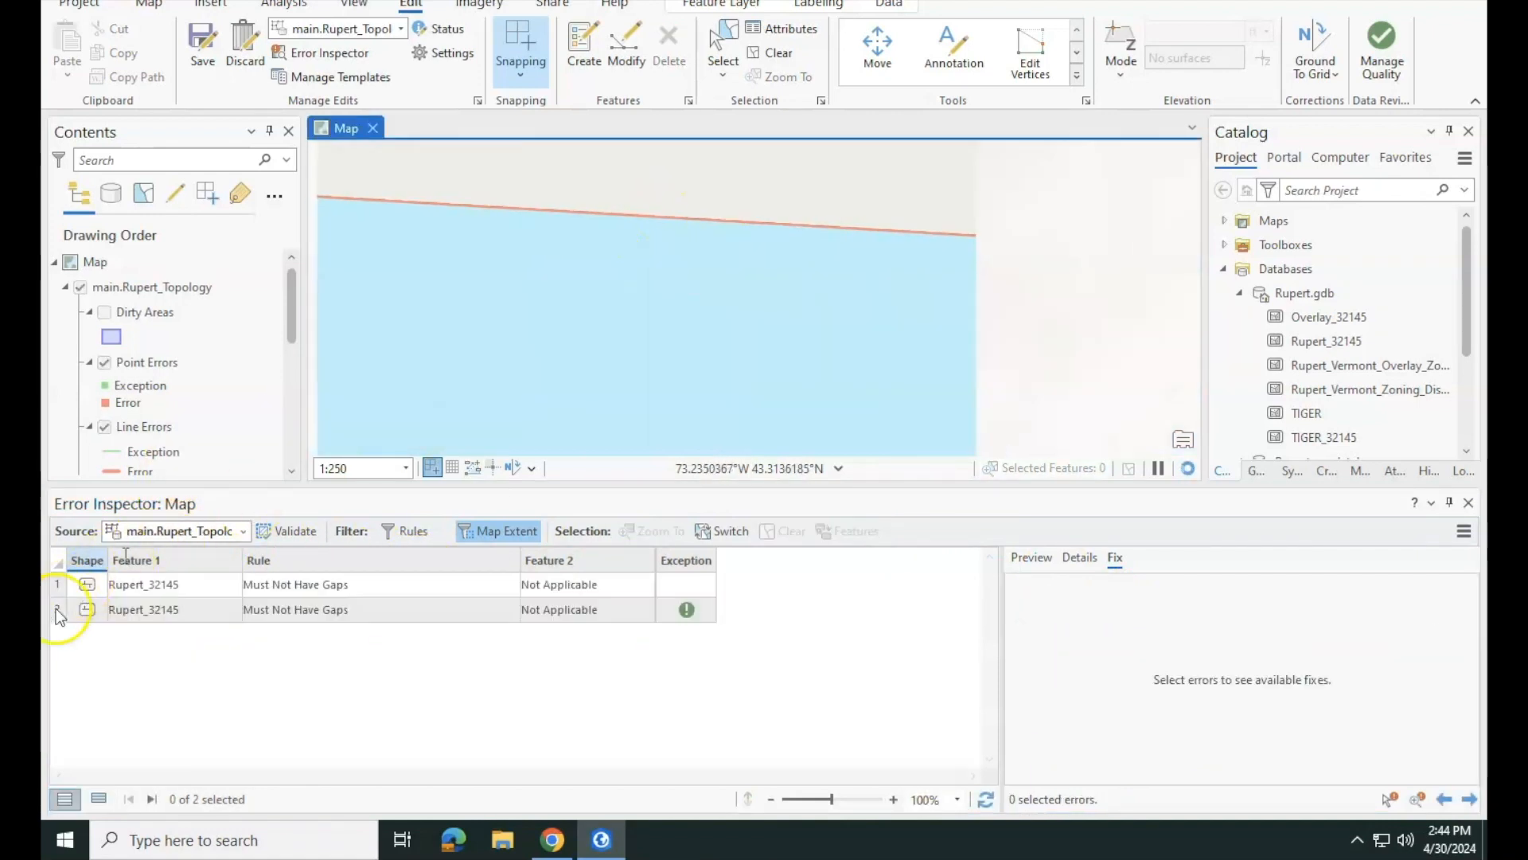
pyautogui.click(56, 584)
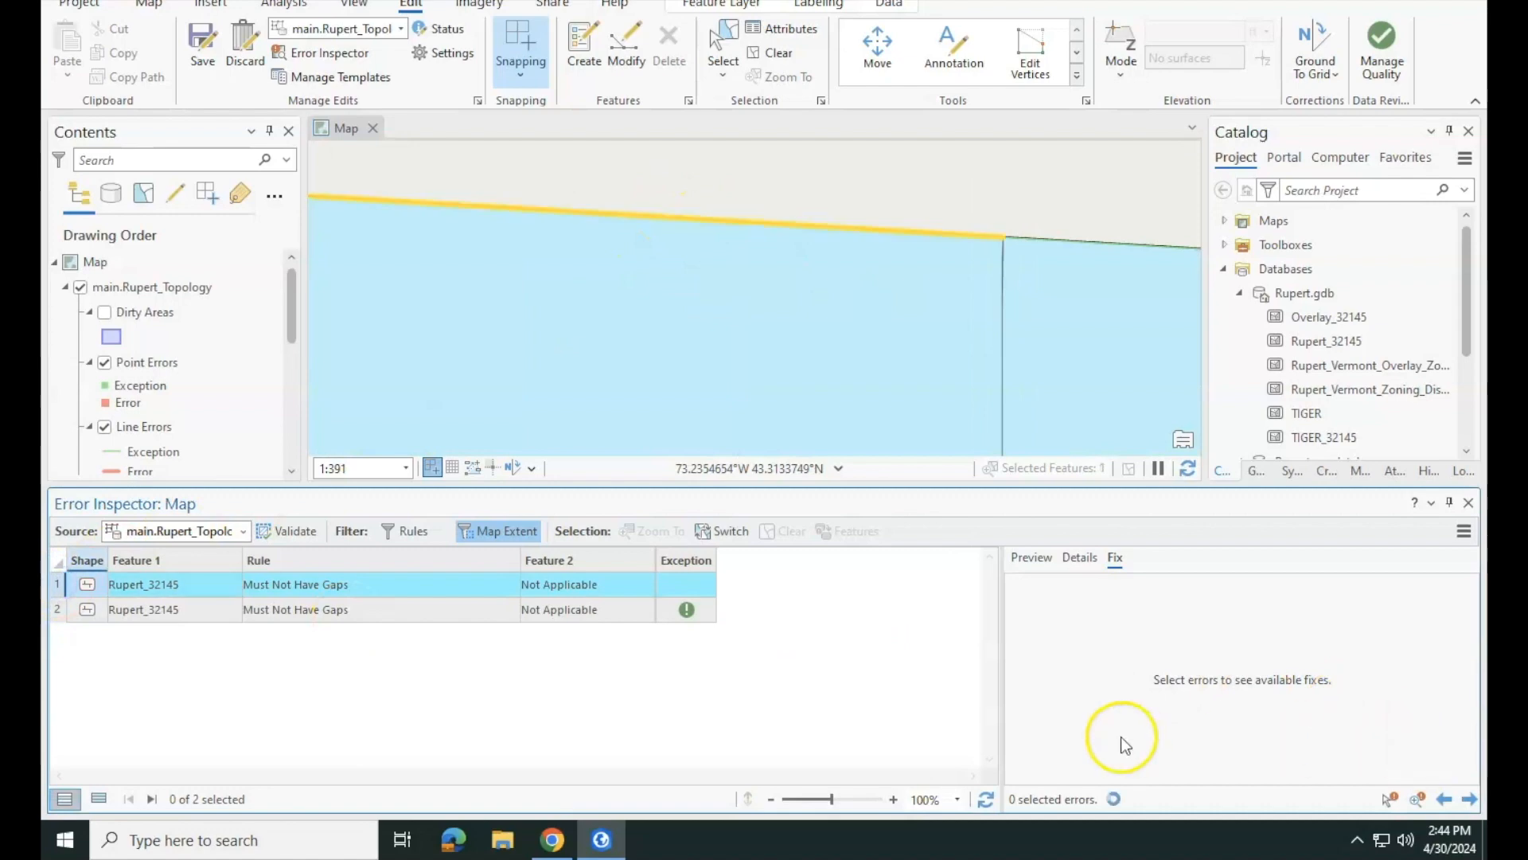
pyautogui.click(1035, 750)
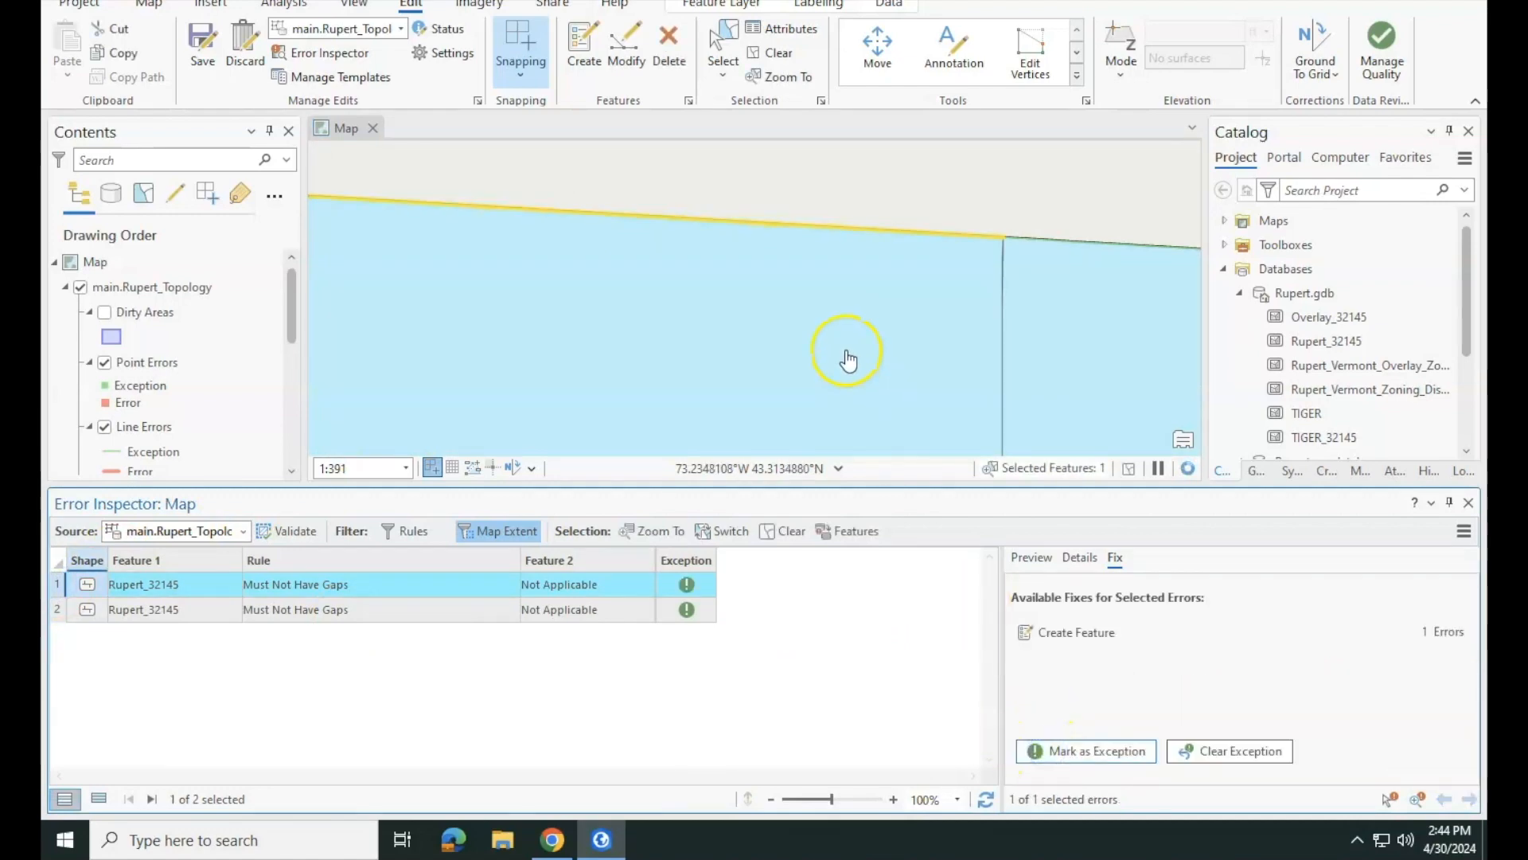
# - Zoom to the Must Not Overlap error between Rupert_32145 6 and 7 and merge the overlap into main.Rupert_32145 6 (Largest)
pyautogui.scroll(-3, 846, 355)
pyautogui.scroll(-15, 846, 358)
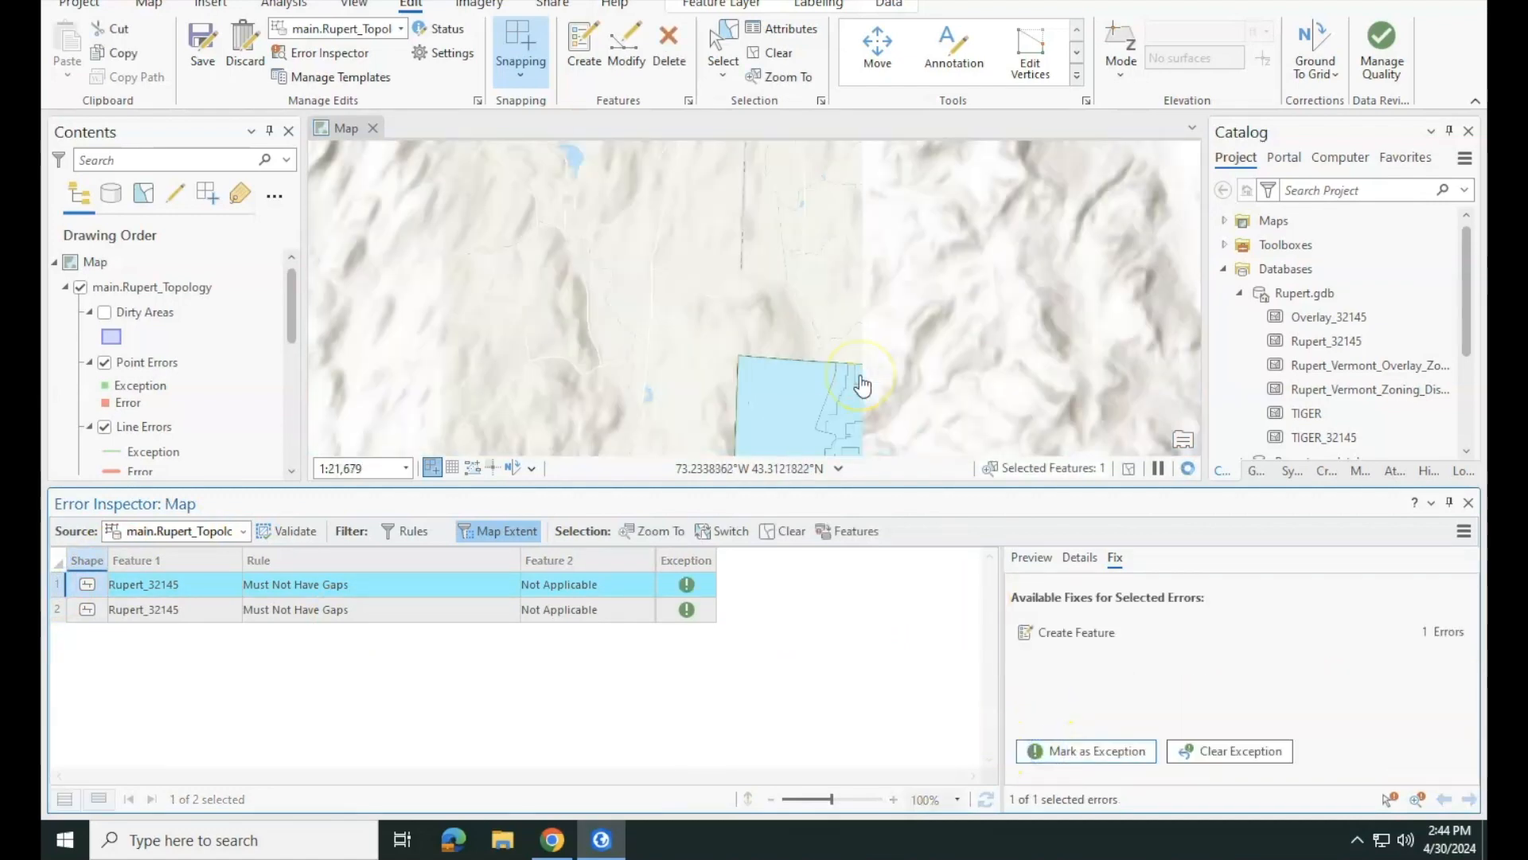
pyautogui.moveTo(799, 182); pyautogui.dragTo(793, 172)
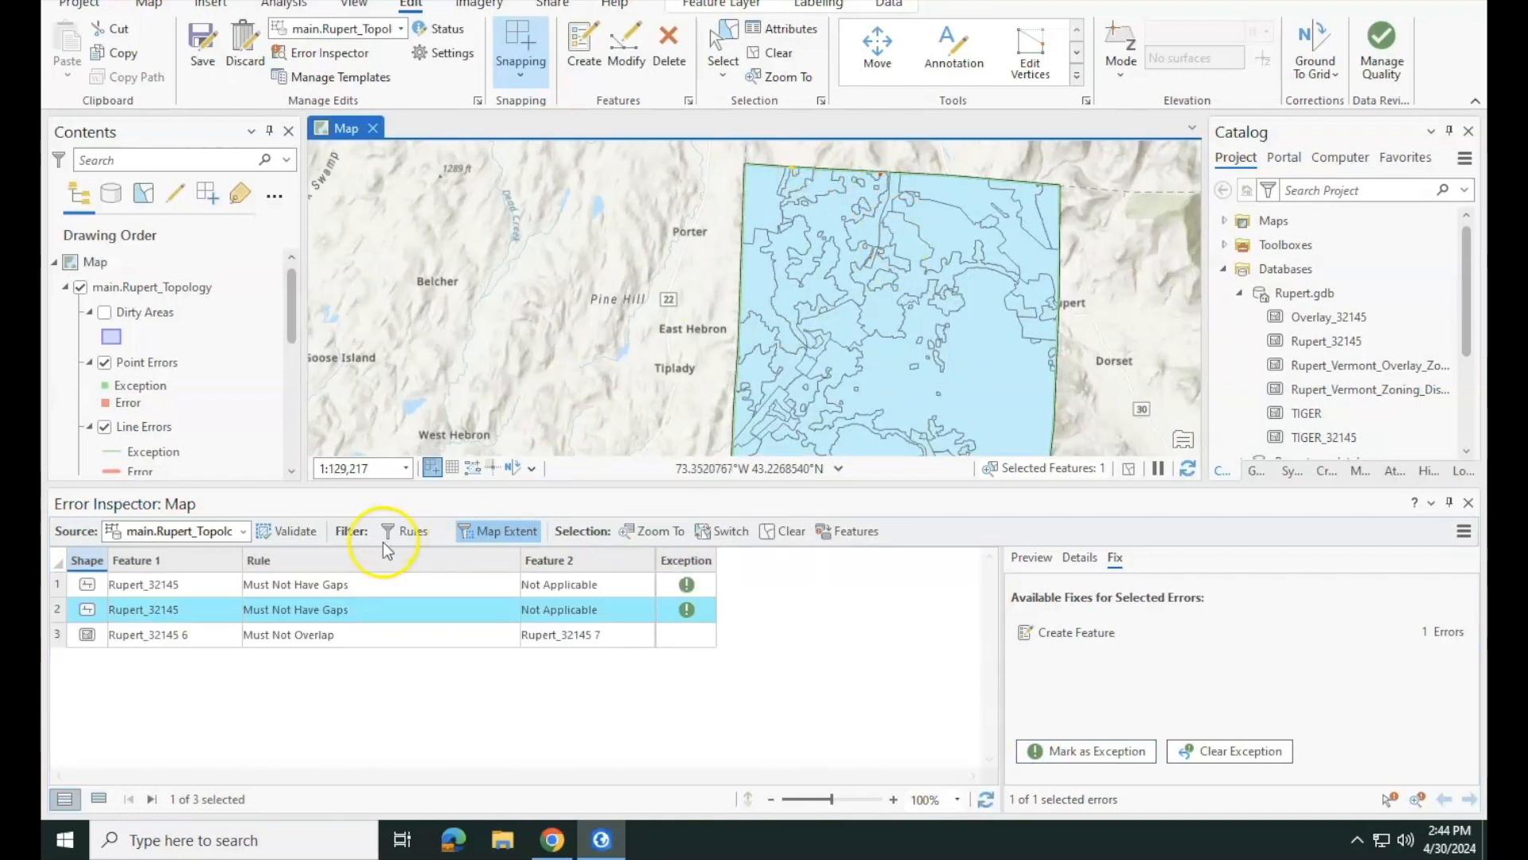
pyautogui.click(54, 635)
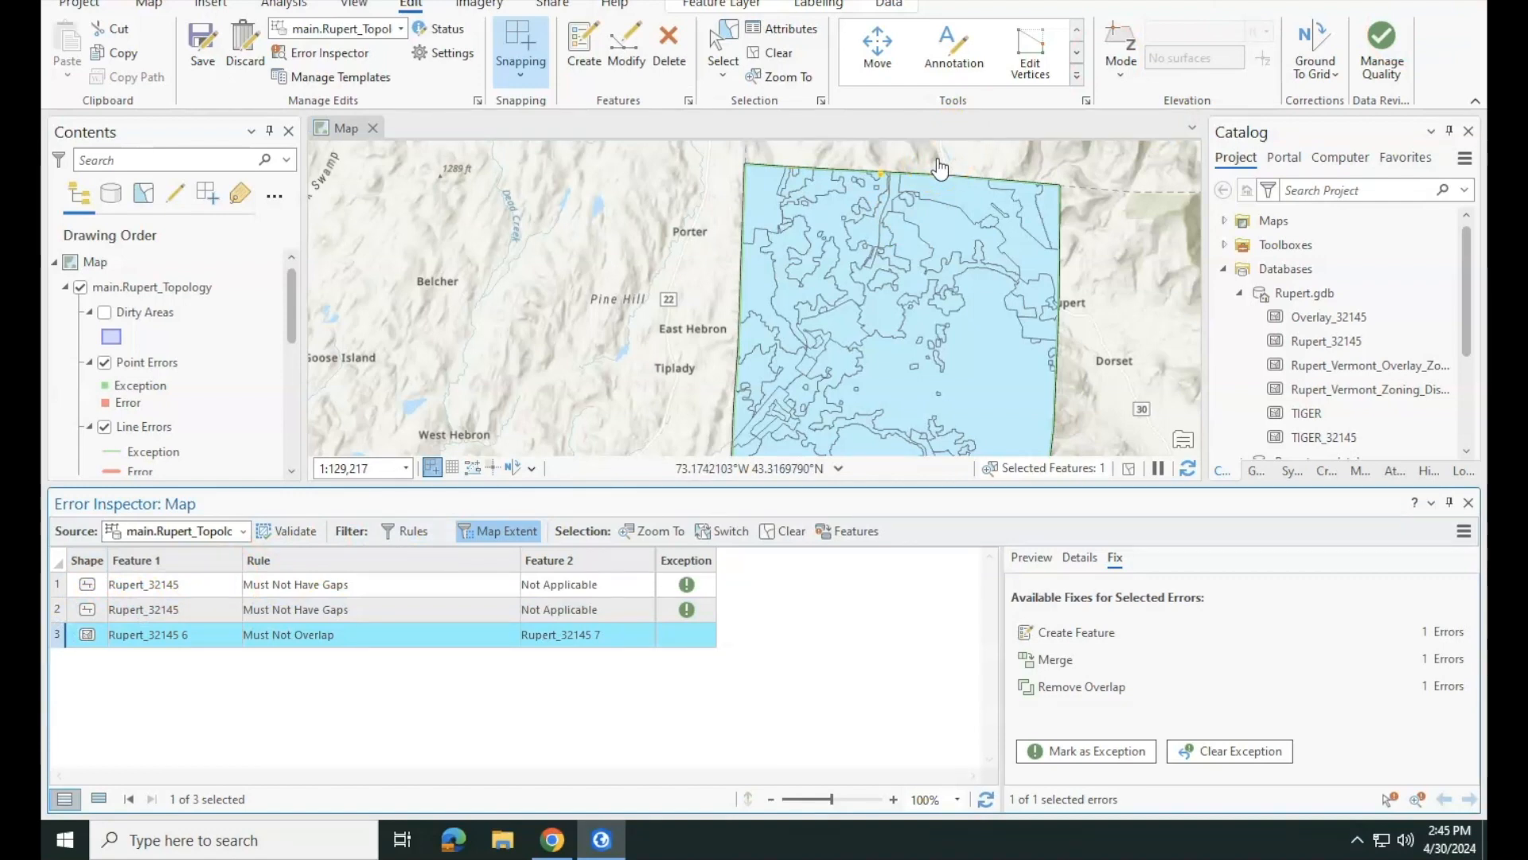
pyautogui.scroll(7, 890, 182)
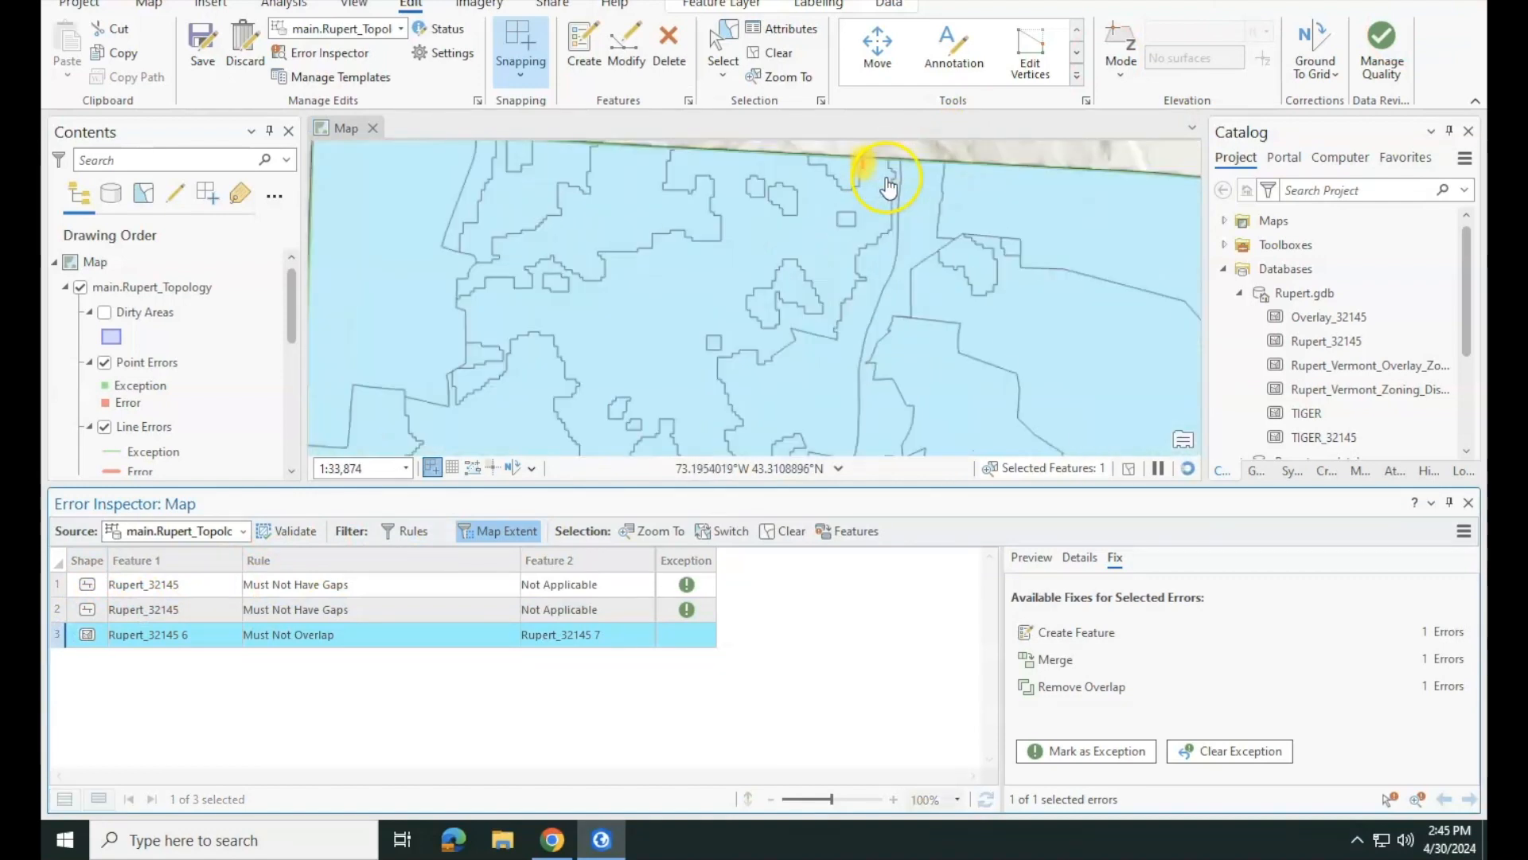
pyautogui.moveTo(889, 182); pyautogui.dragTo(877, 312)
pyautogui.scroll(4, 877, 312)
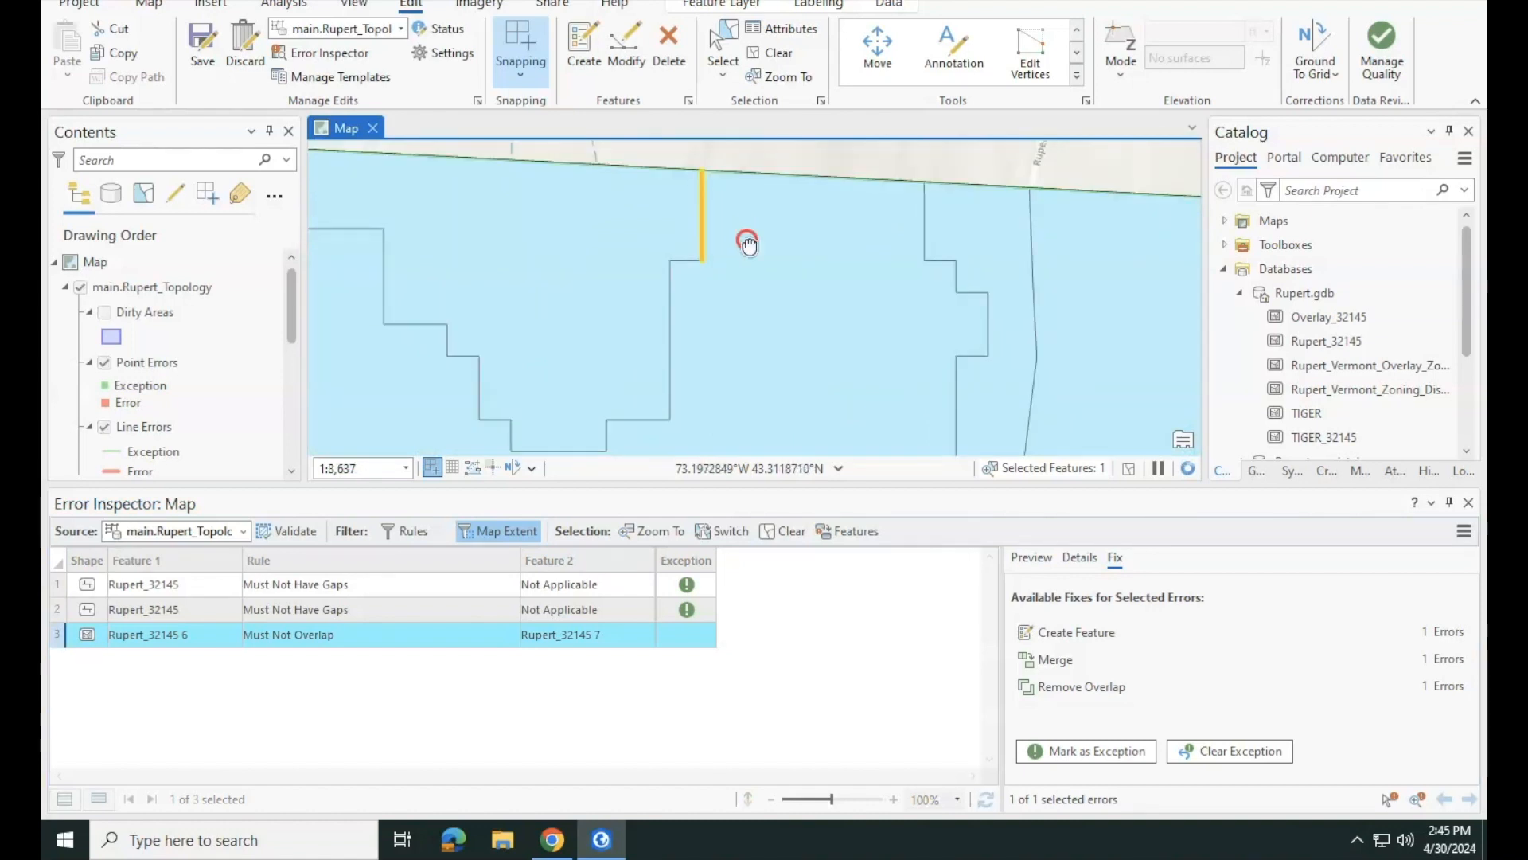
pyautogui.moveTo(751, 239); pyautogui.dragTo(770, 316)
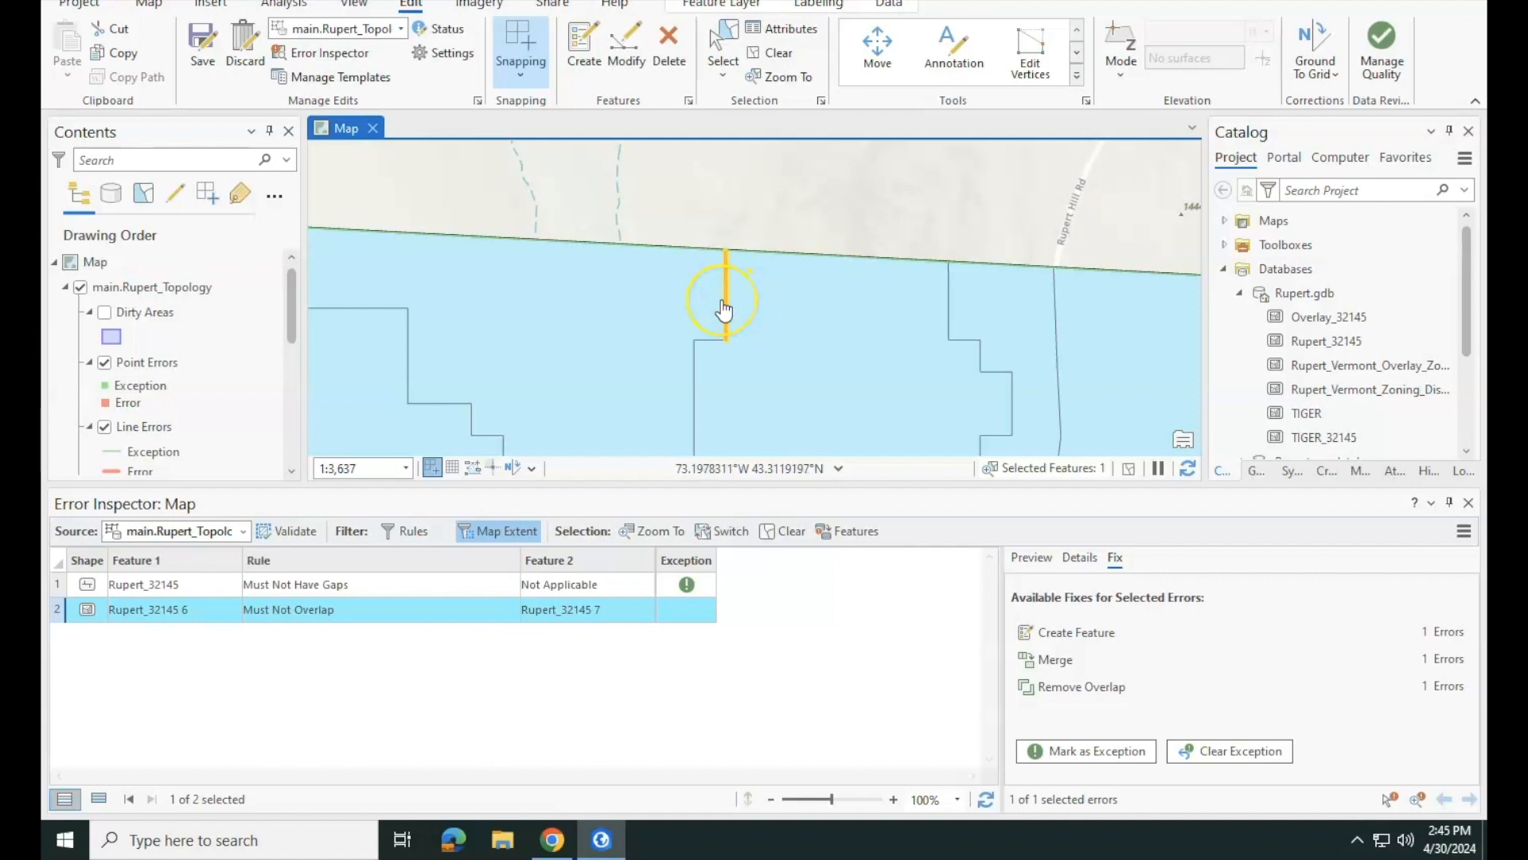
pyautogui.scroll(2, 724, 309)
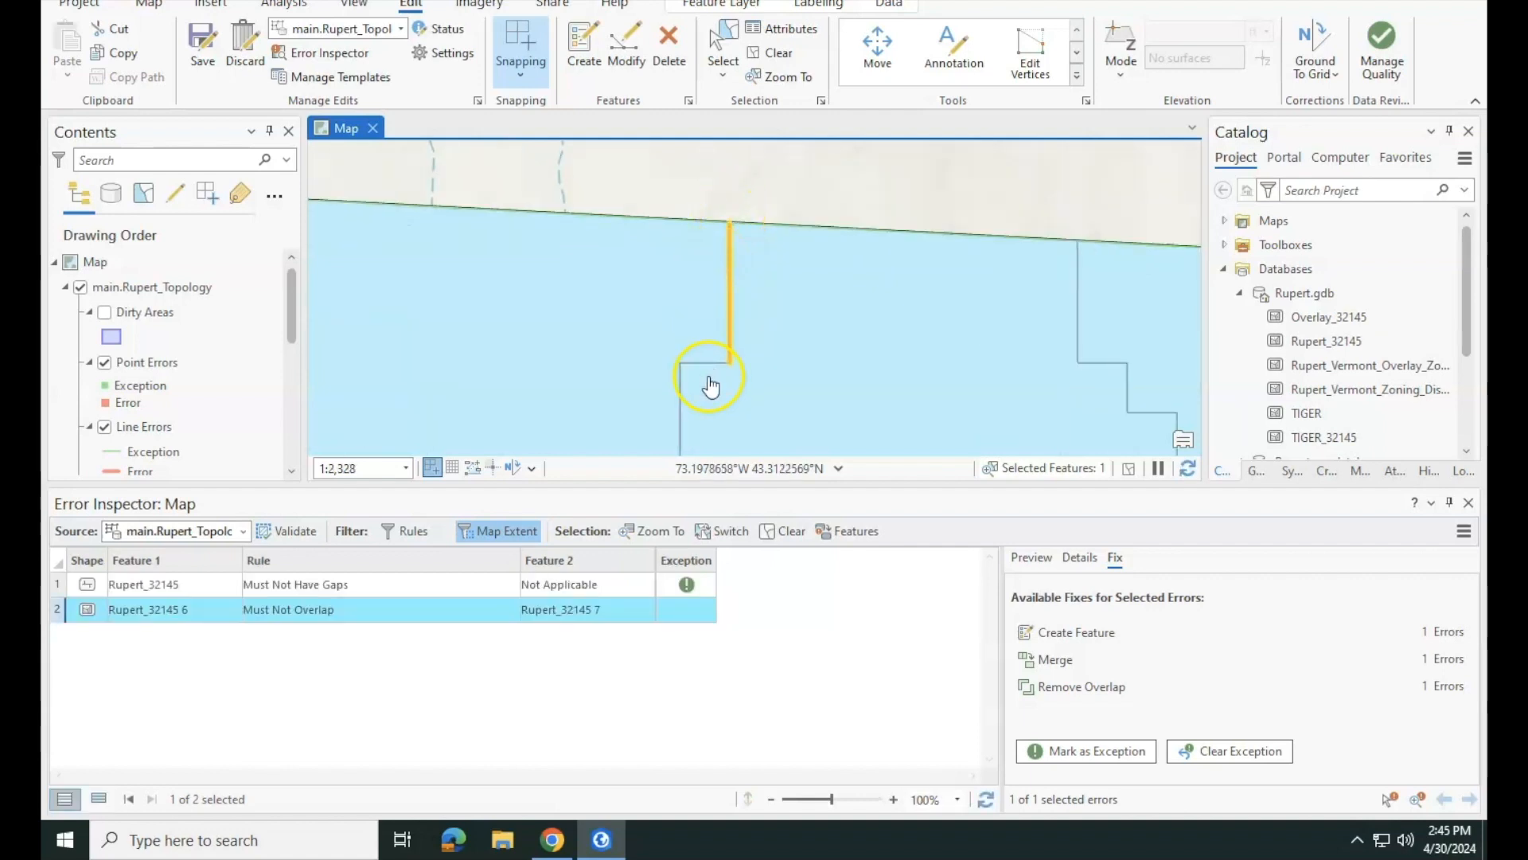
pyautogui.click(1048, 668)
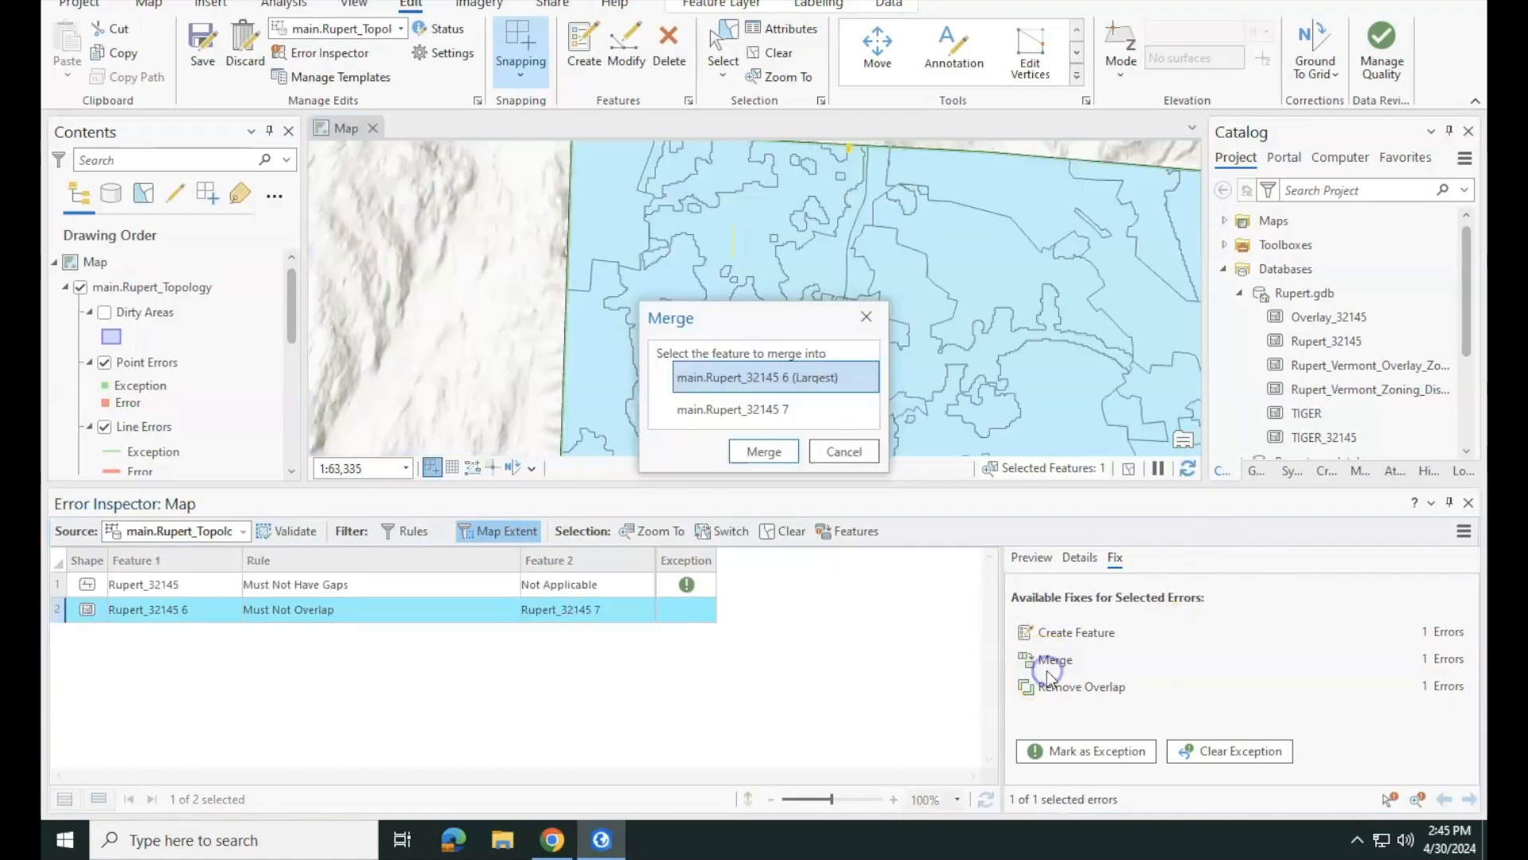
pyautogui.click(791, 459)
# - Check the whole town for remaining errors, save all edits, and close the Error Inspector
pyautogui.scroll(-3, 770, 280)
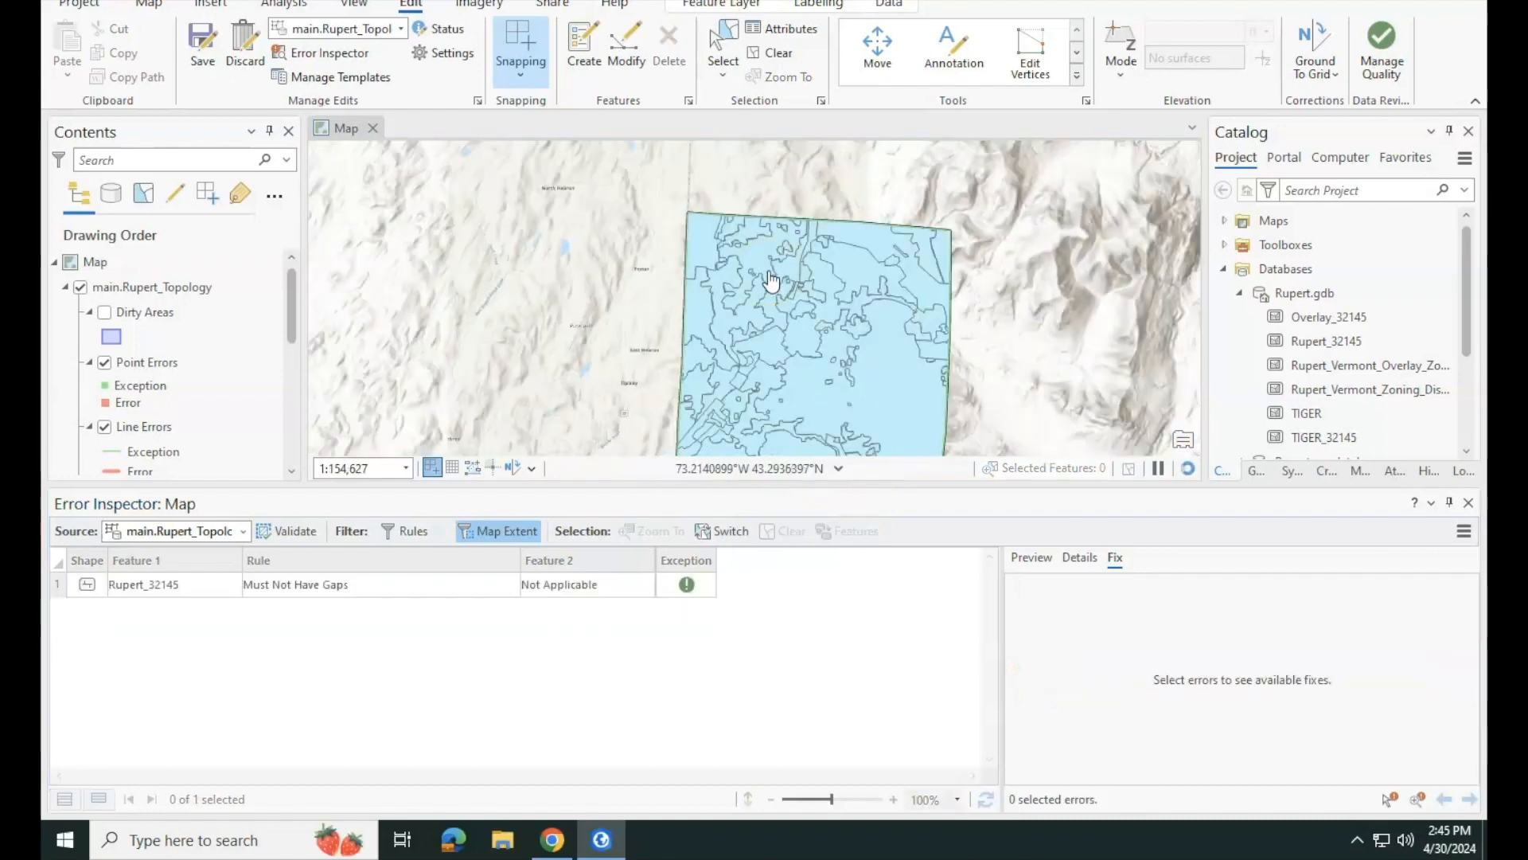
pyautogui.click(837, 347)
pyautogui.moveTo(837, 347); pyautogui.dragTo(694, 295)
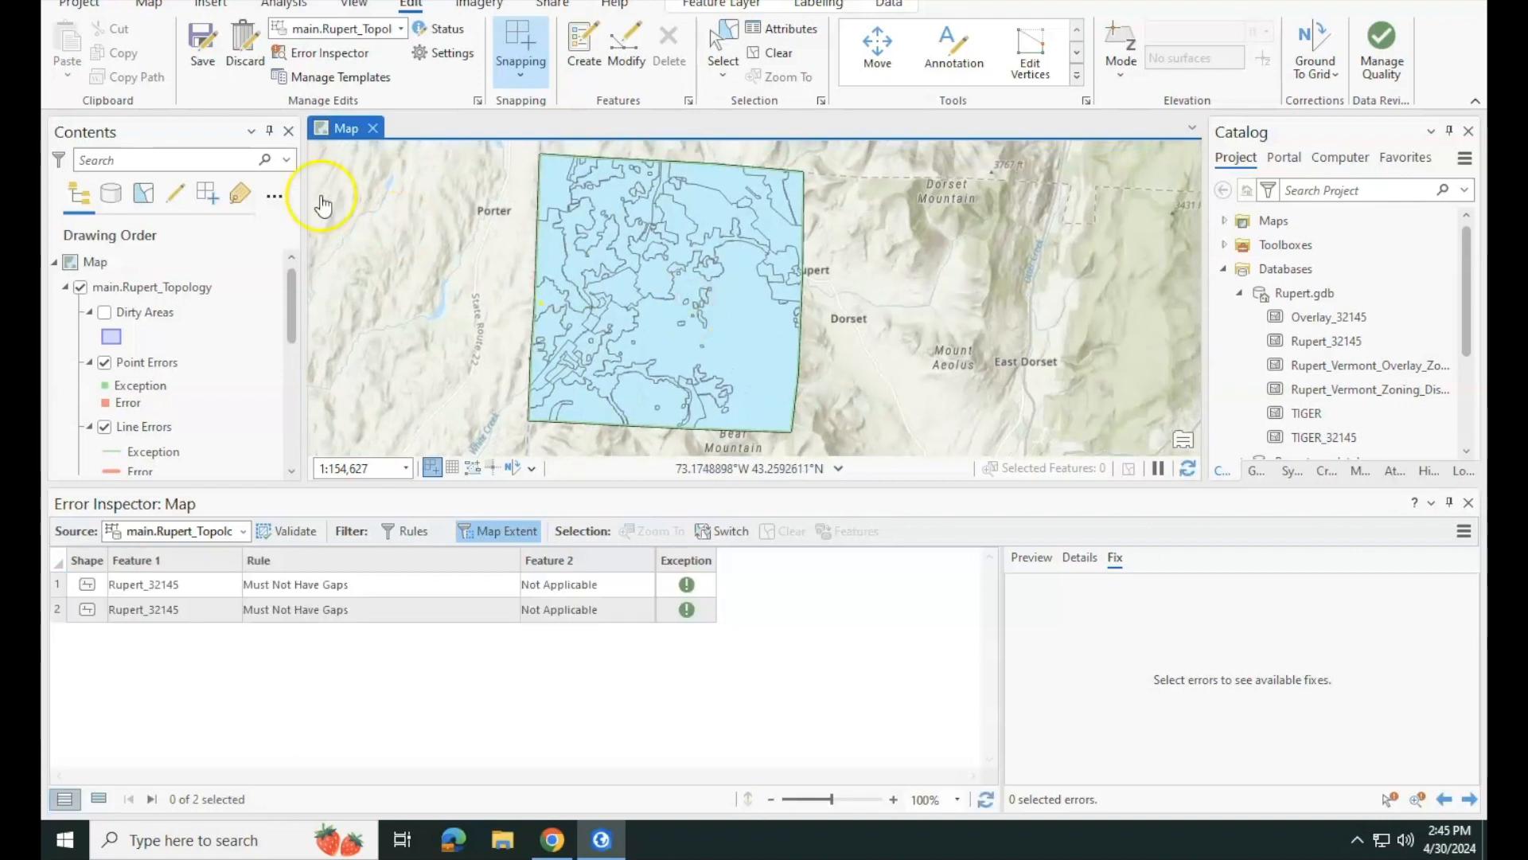
pyautogui.click(202, 43)
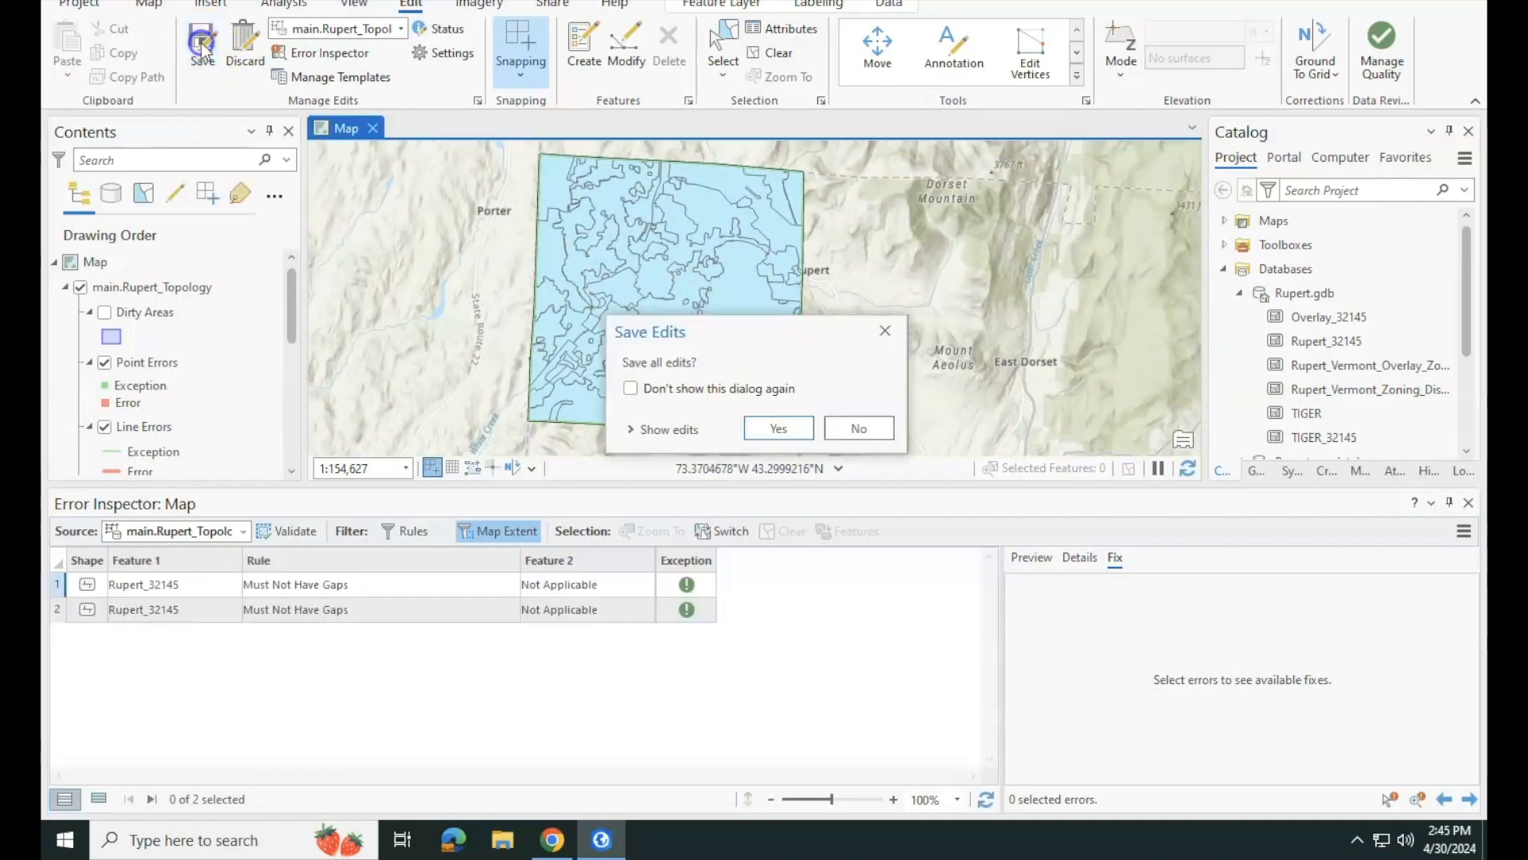
pyautogui.click(781, 426)
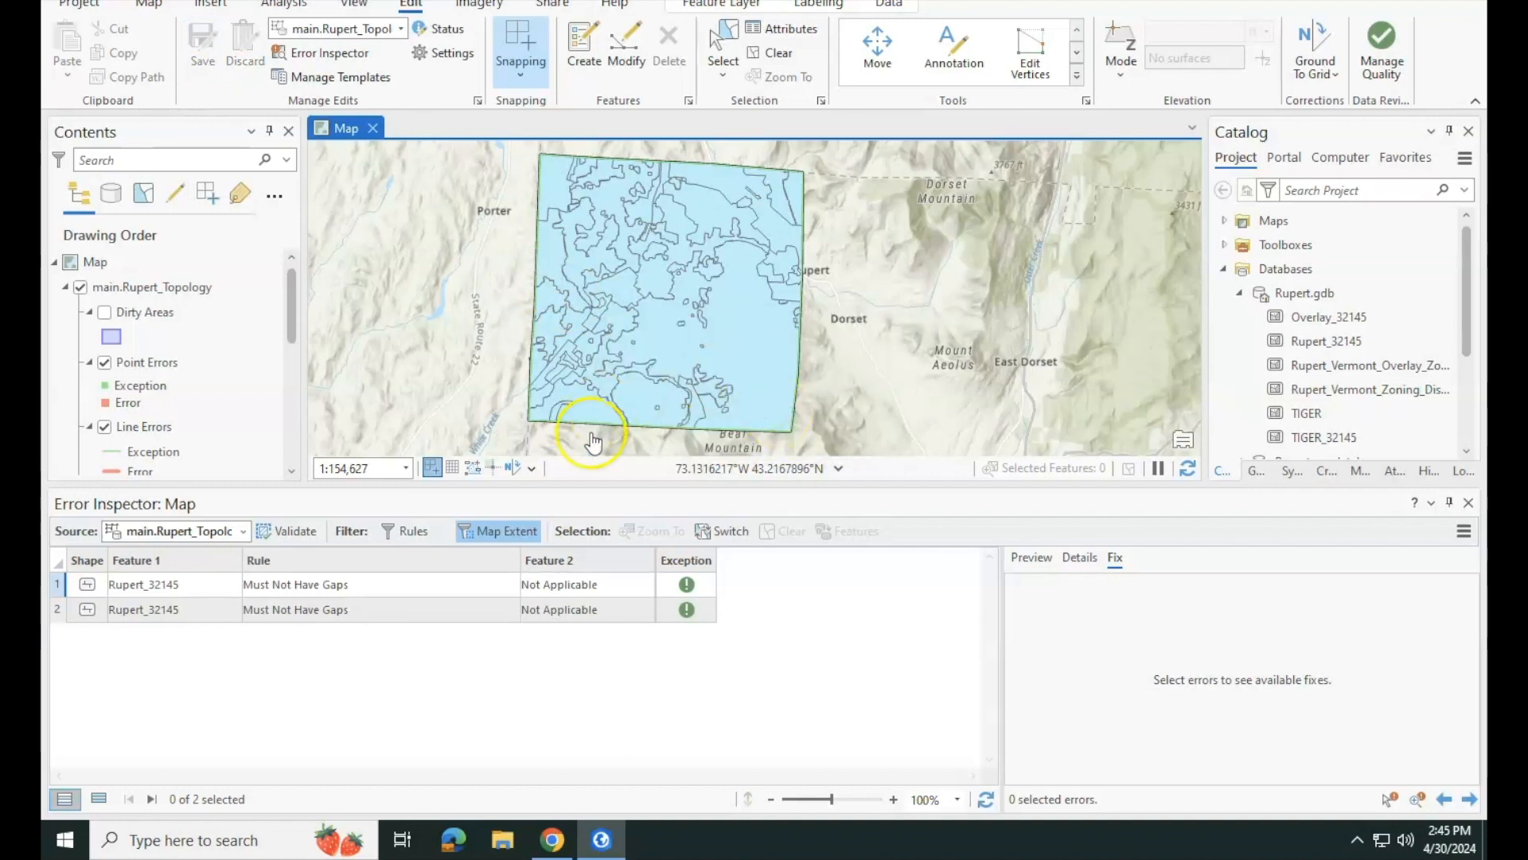
pyautogui.click(1468, 503)
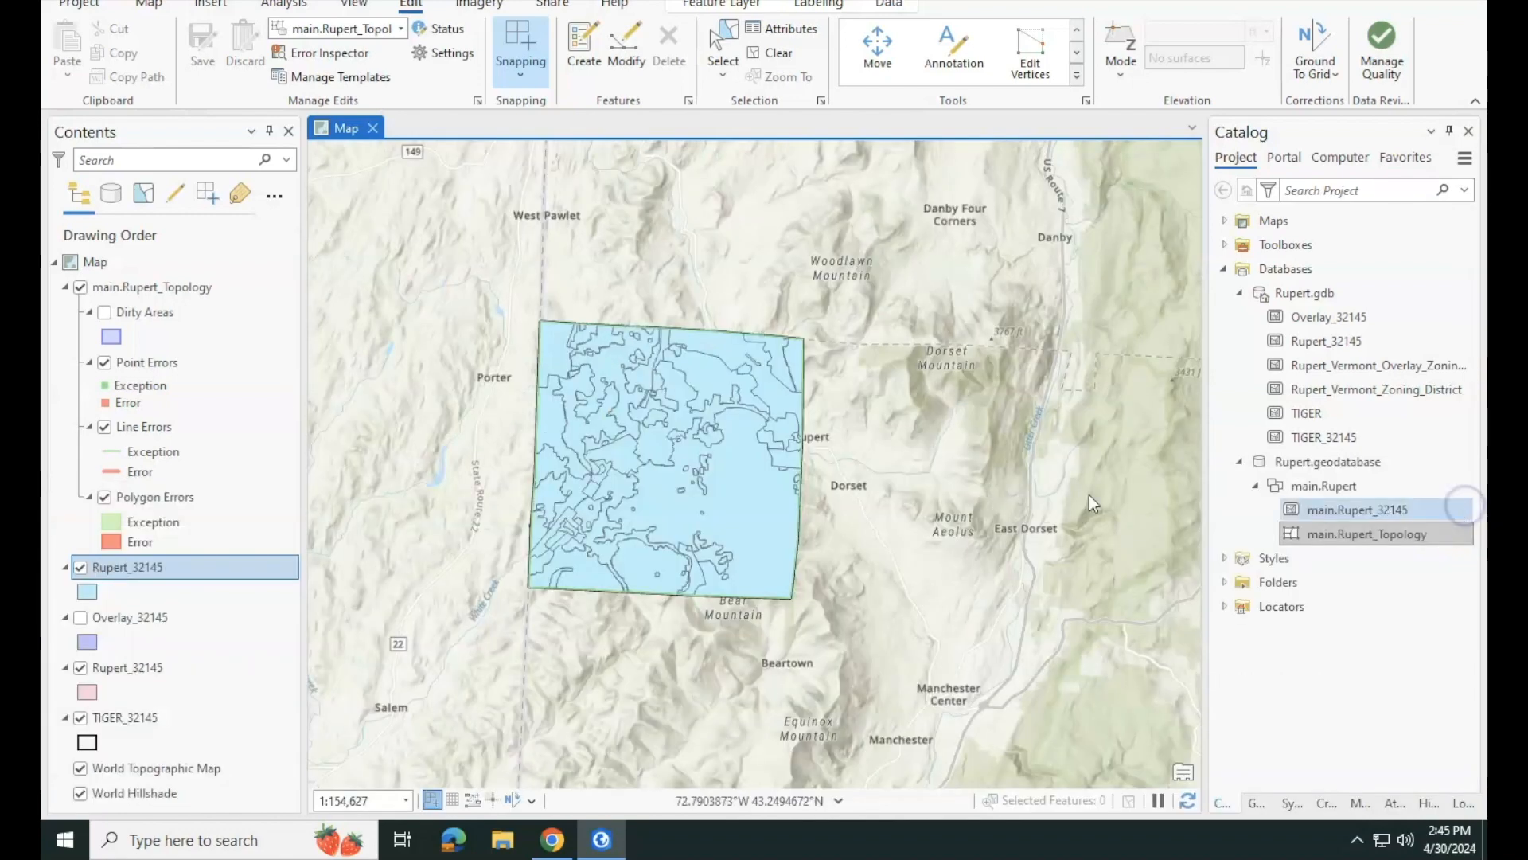
# - Remove the main.Rupert_Topology layer and the pink Rupert_32145 layer from the map
pyautogui.click(80, 287)
pyautogui.rightClick(85, 286)
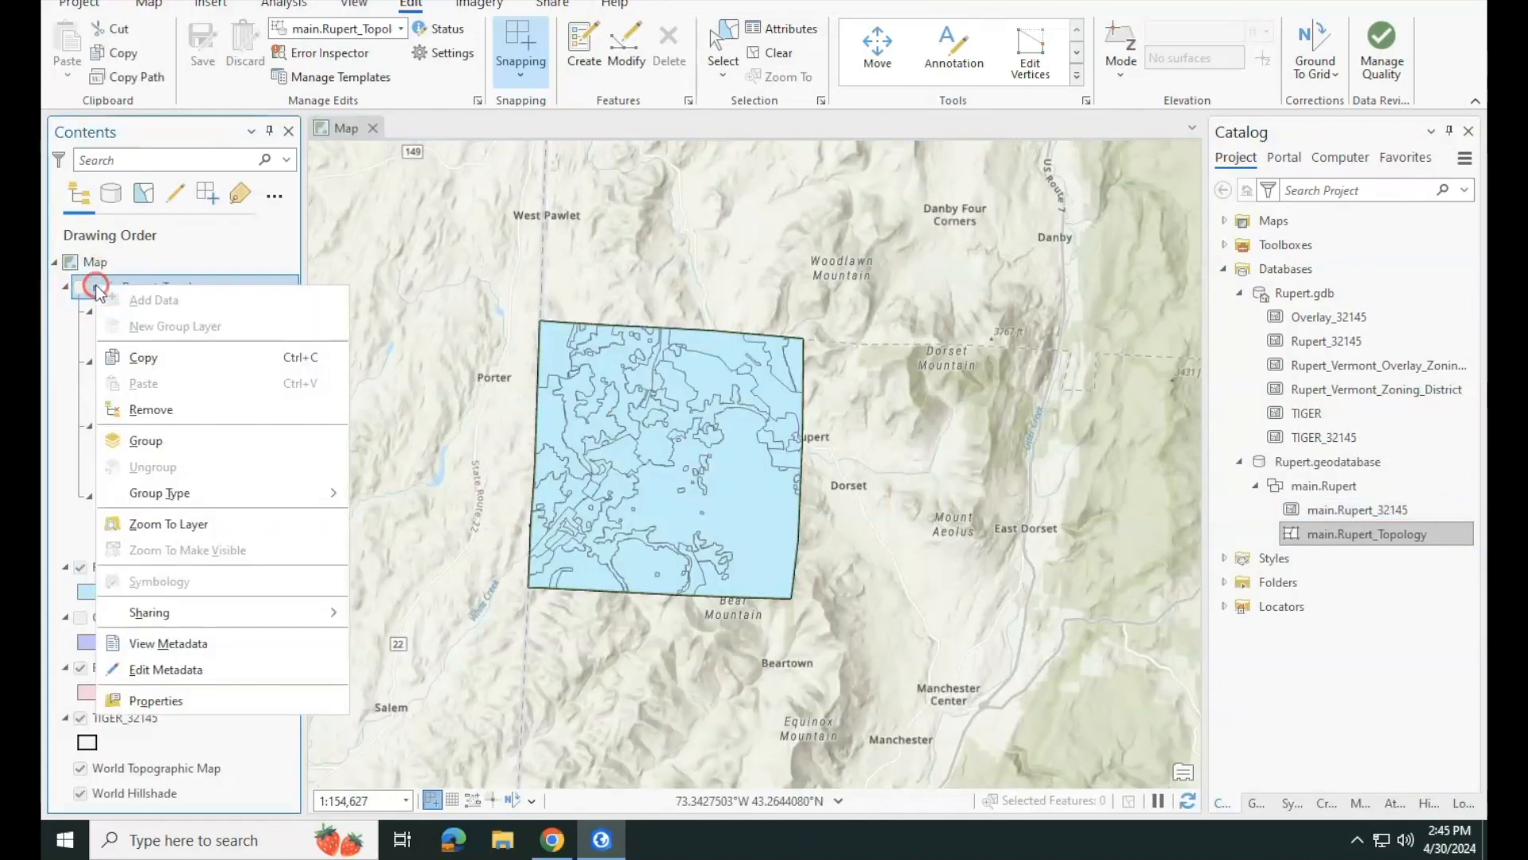
pyautogui.click(151, 410)
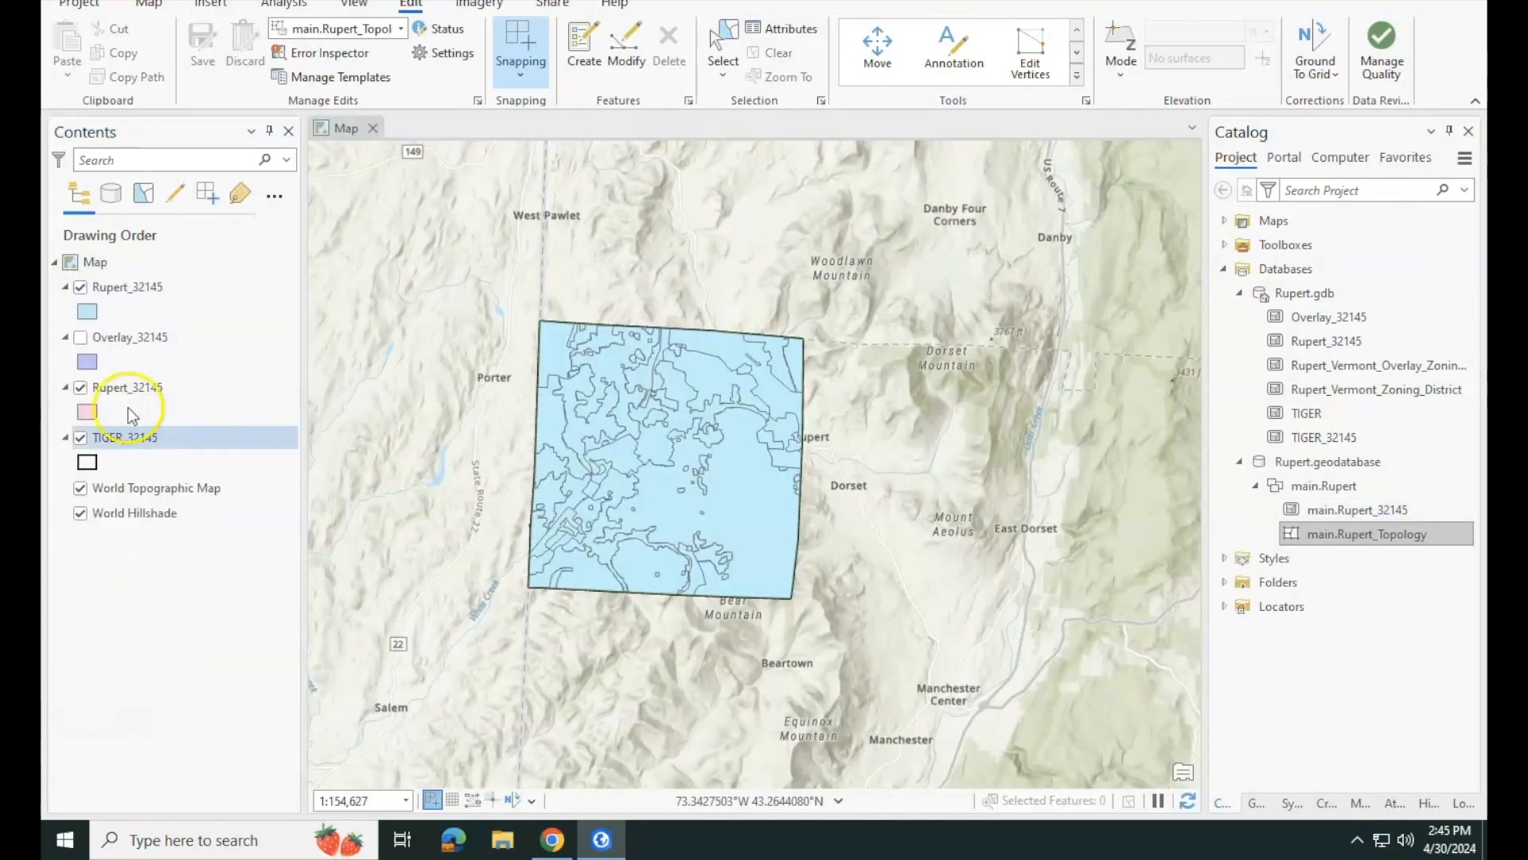
pyautogui.click(126, 390)
pyautogui.rightClick(126, 397)
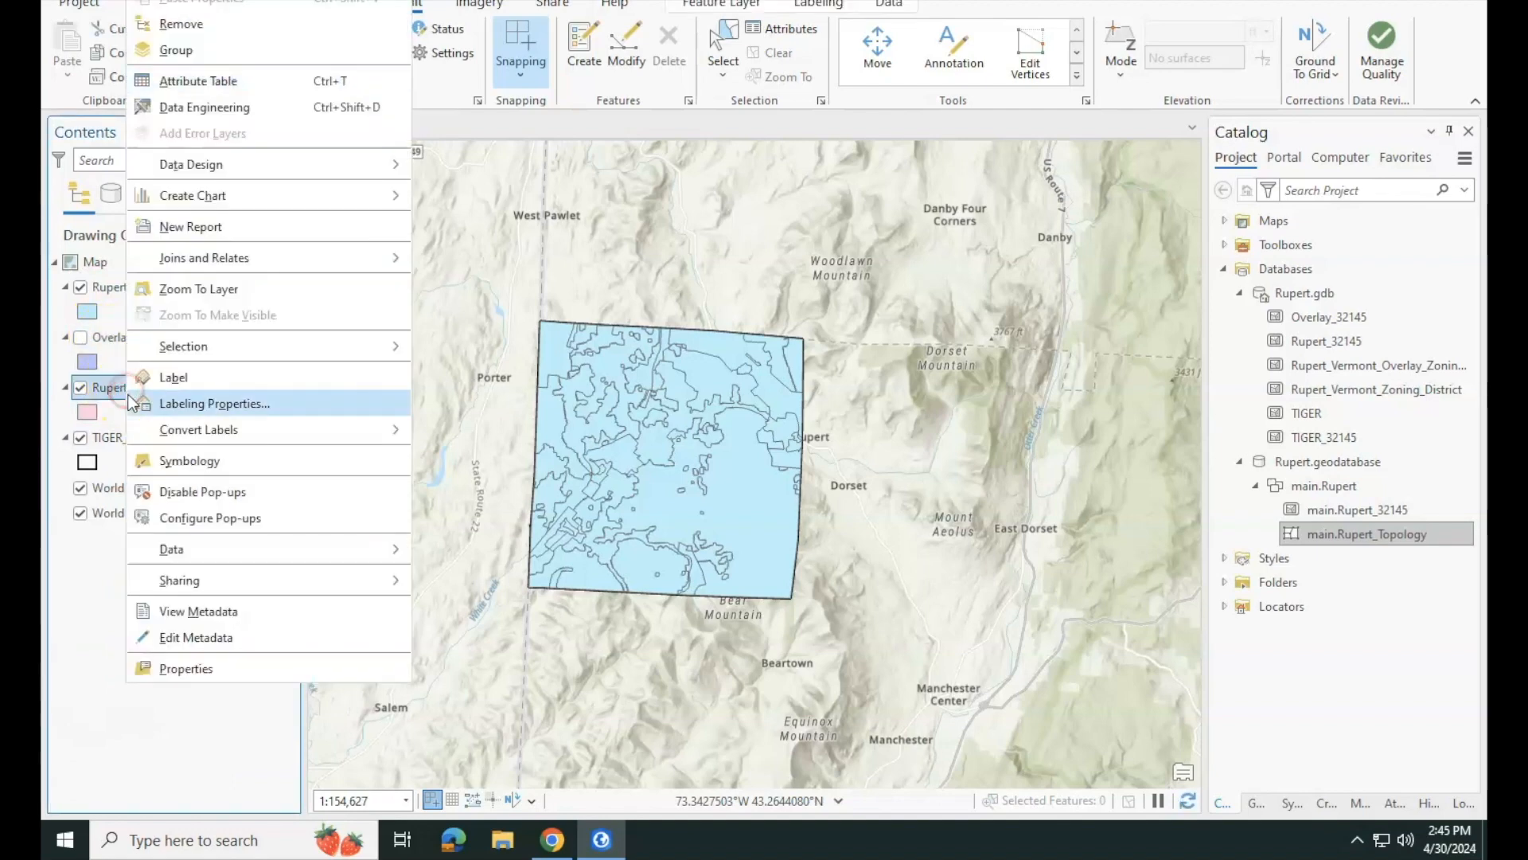
pyautogui.click(183, 26)
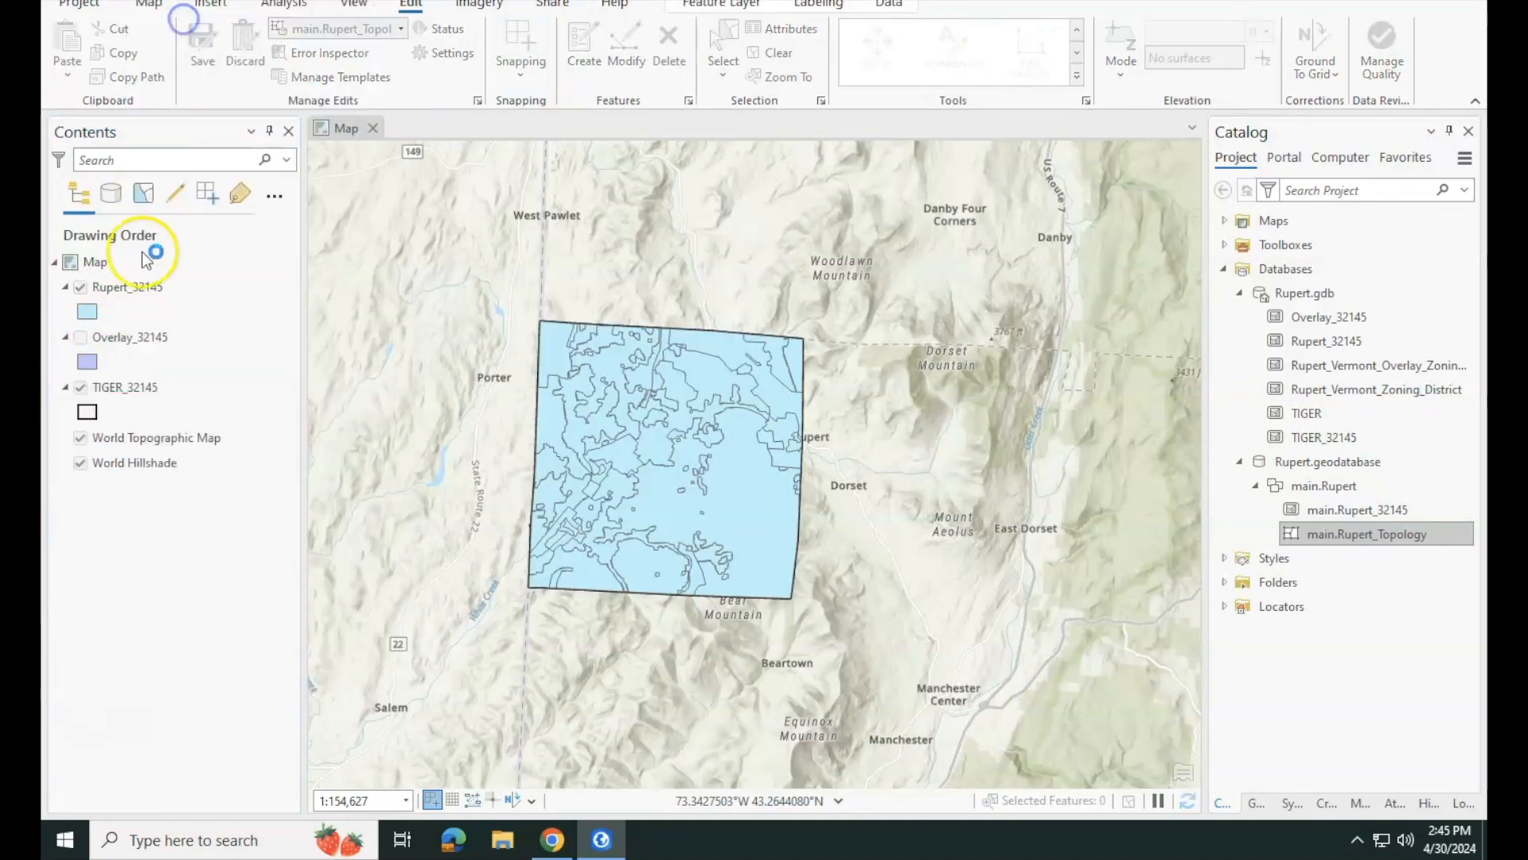
# - Open the attribute table of the remaining blue Rupert_32145 layer
pyautogui.click(118, 285)
pyautogui.rightClick(118, 285)
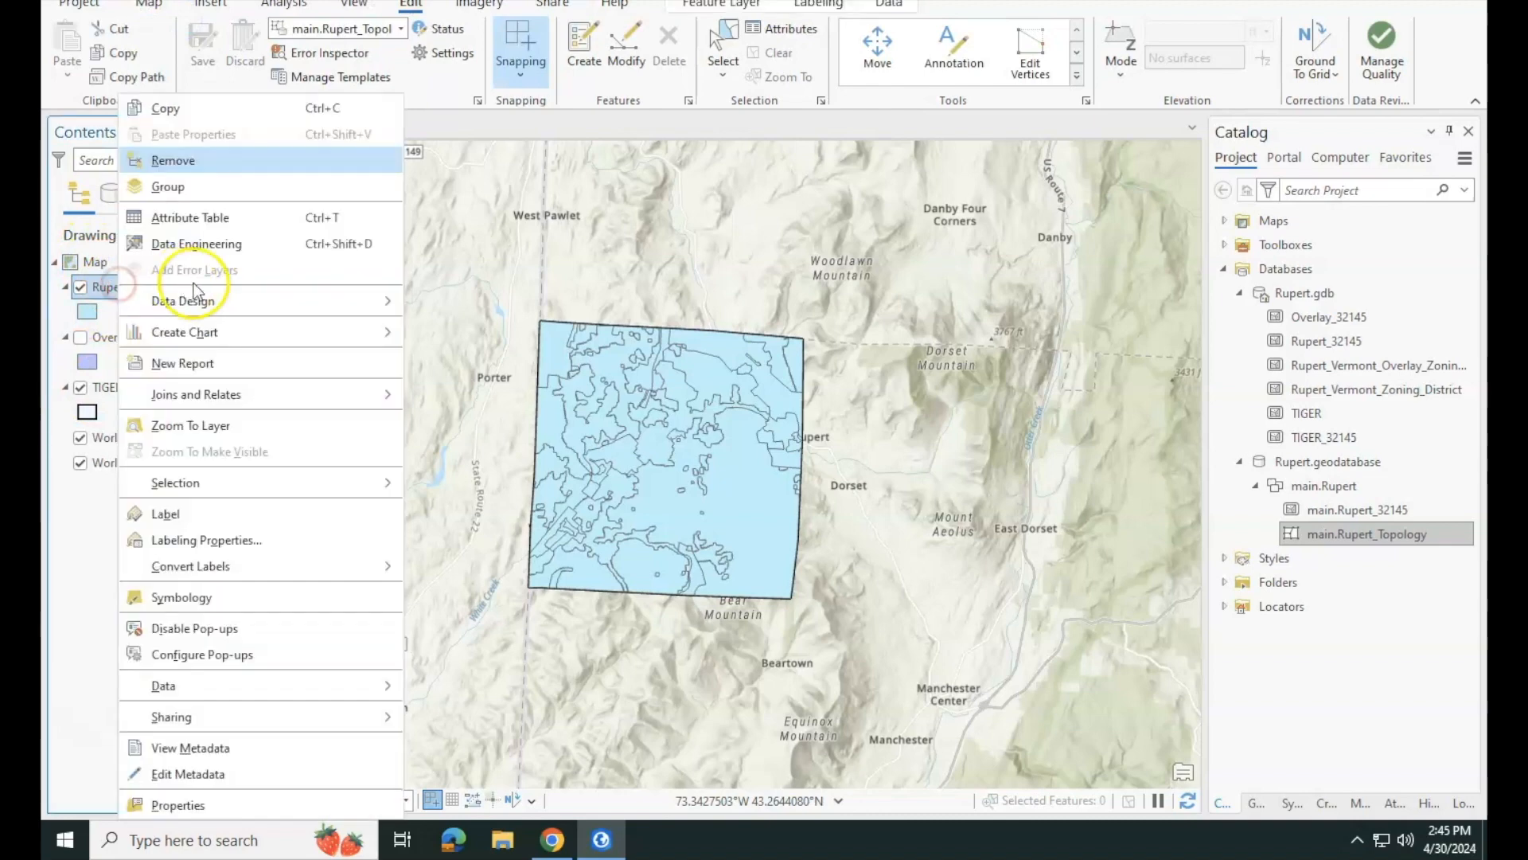
pyautogui.click(216, 211)
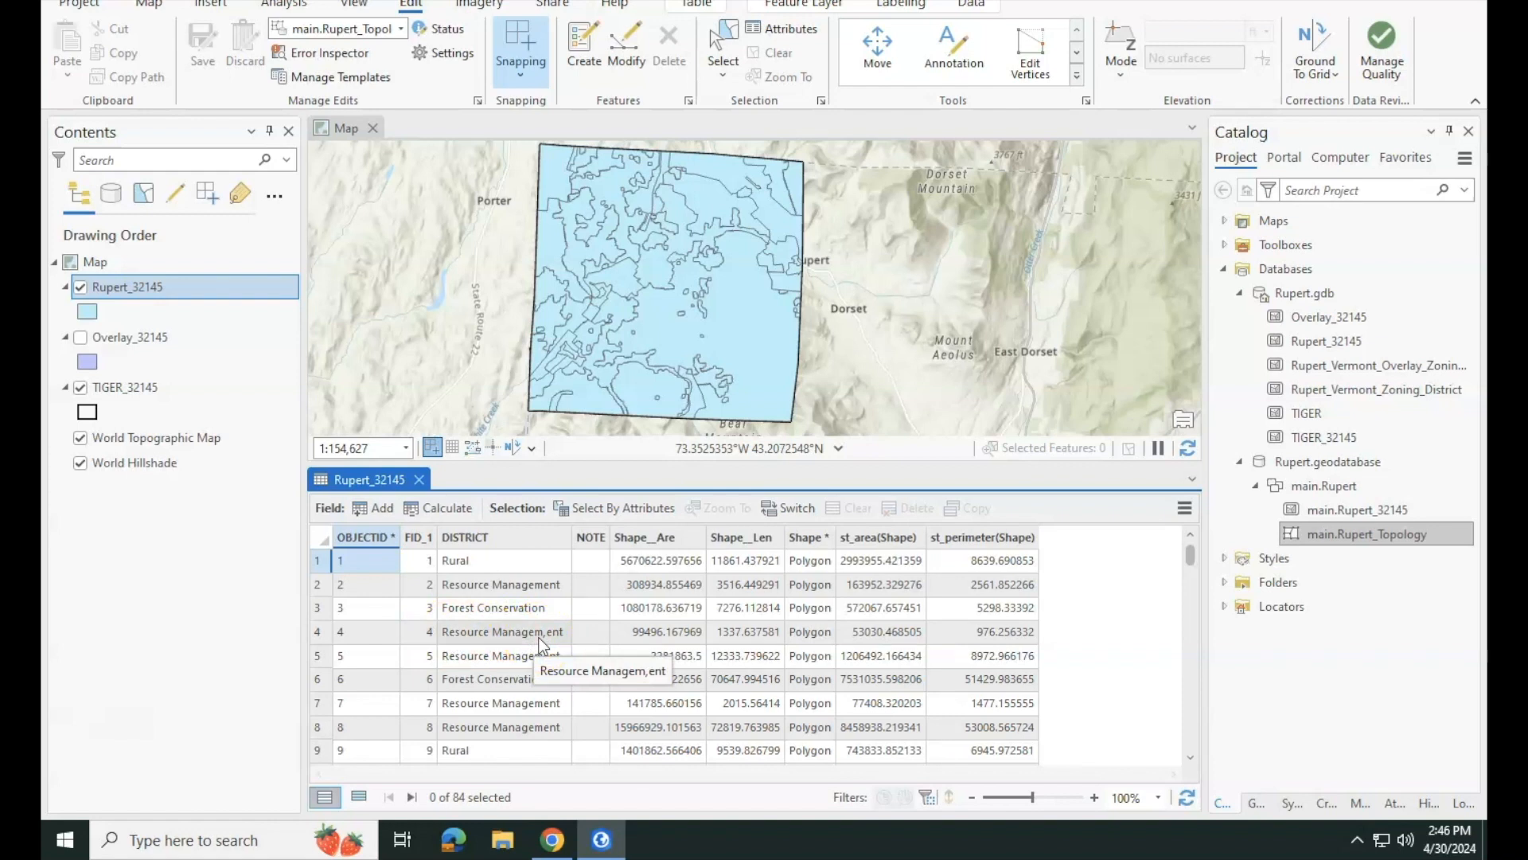
# - Highlight records 2 and 4 in turn to compare their DISTRICT spelling and locate their polygons on the map
pyautogui.click(544, 595)
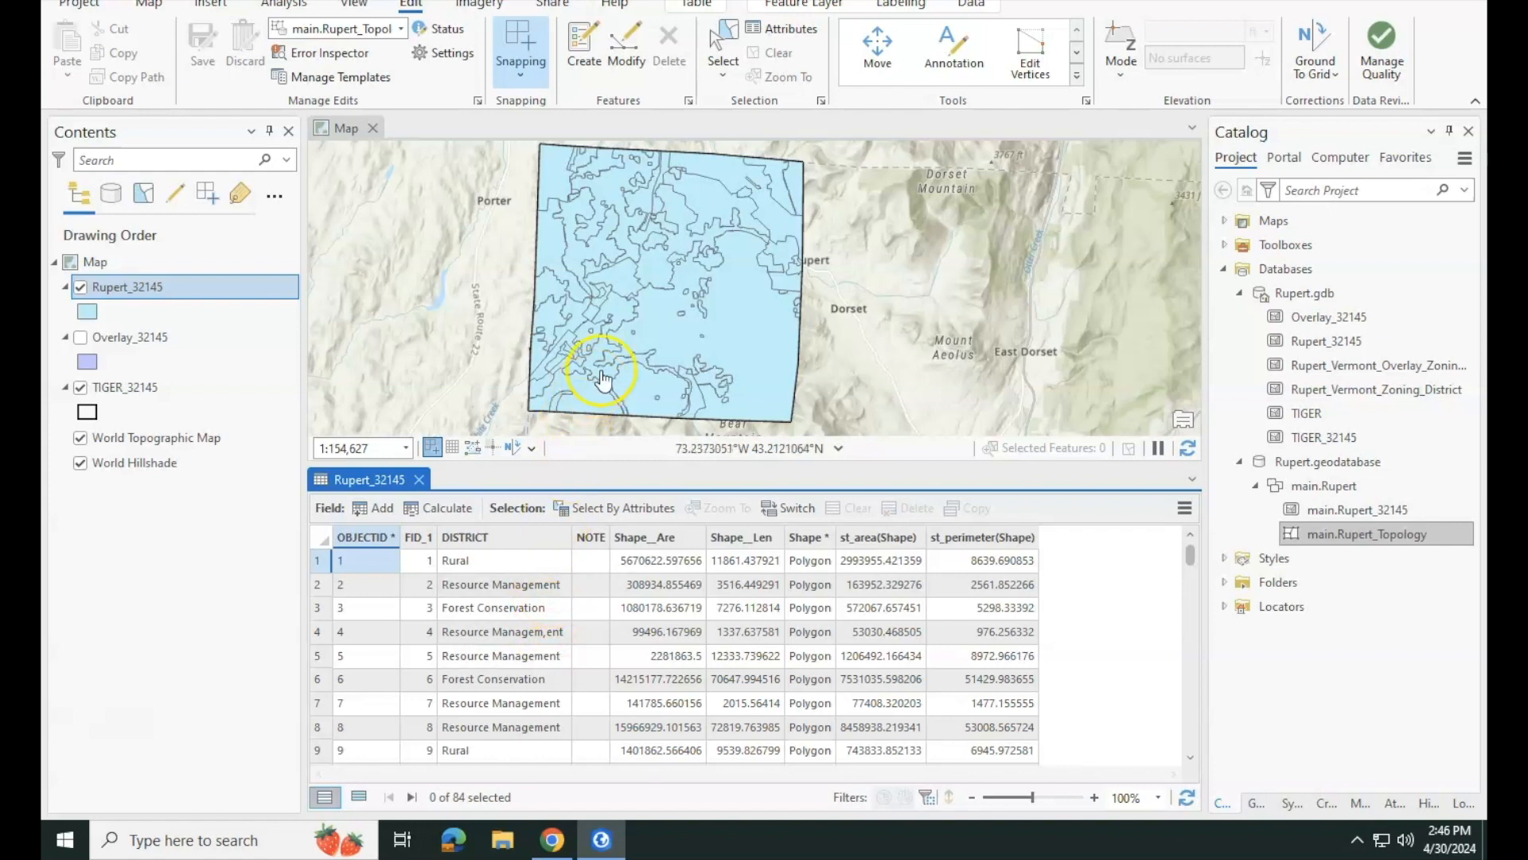
pyautogui.click(322, 587)
pyautogui.click(324, 586)
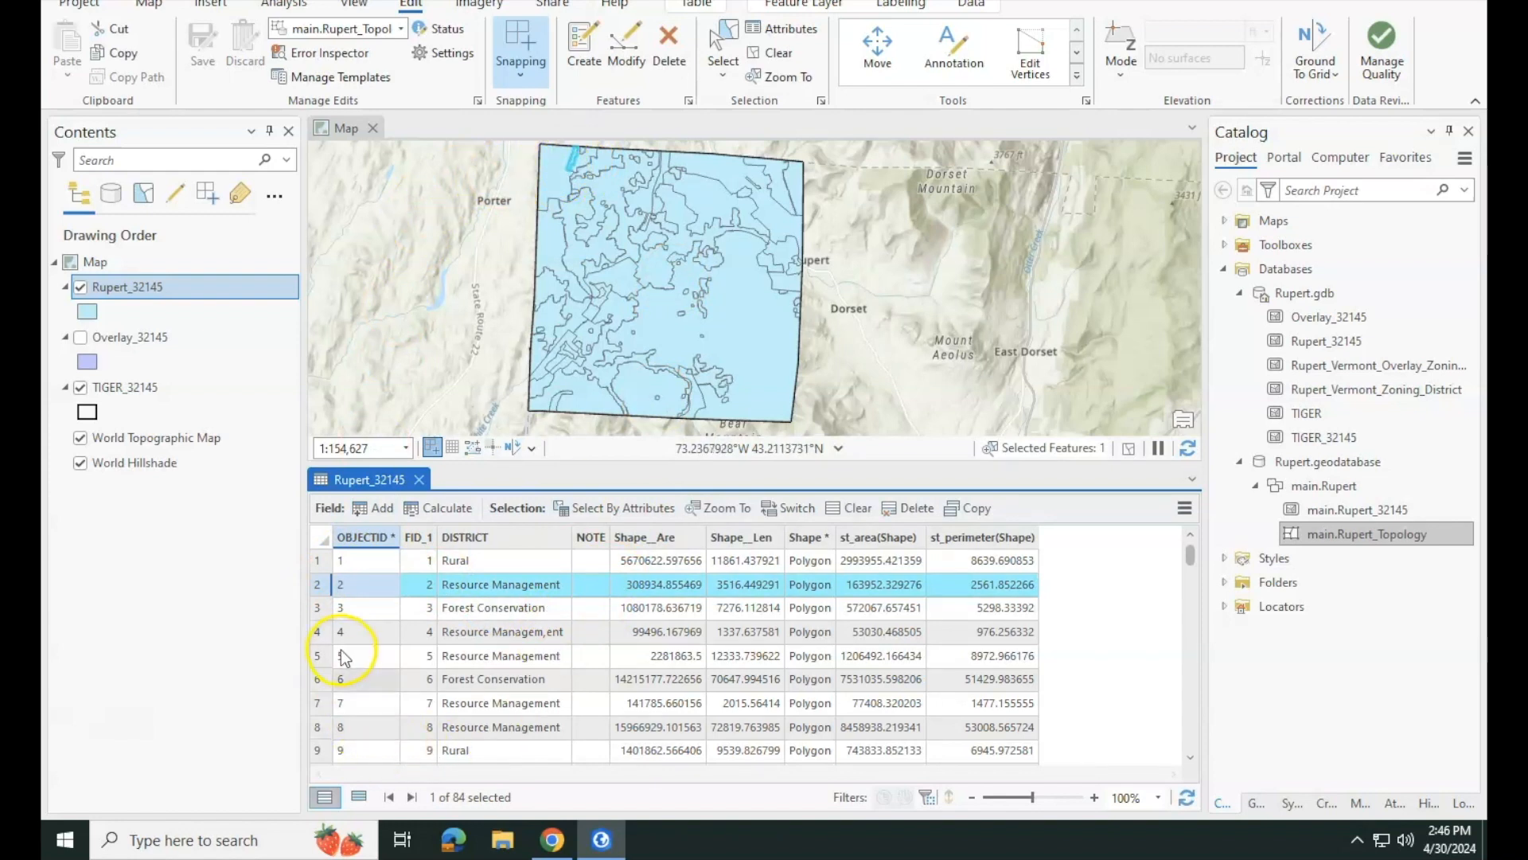
pyautogui.click(322, 633)
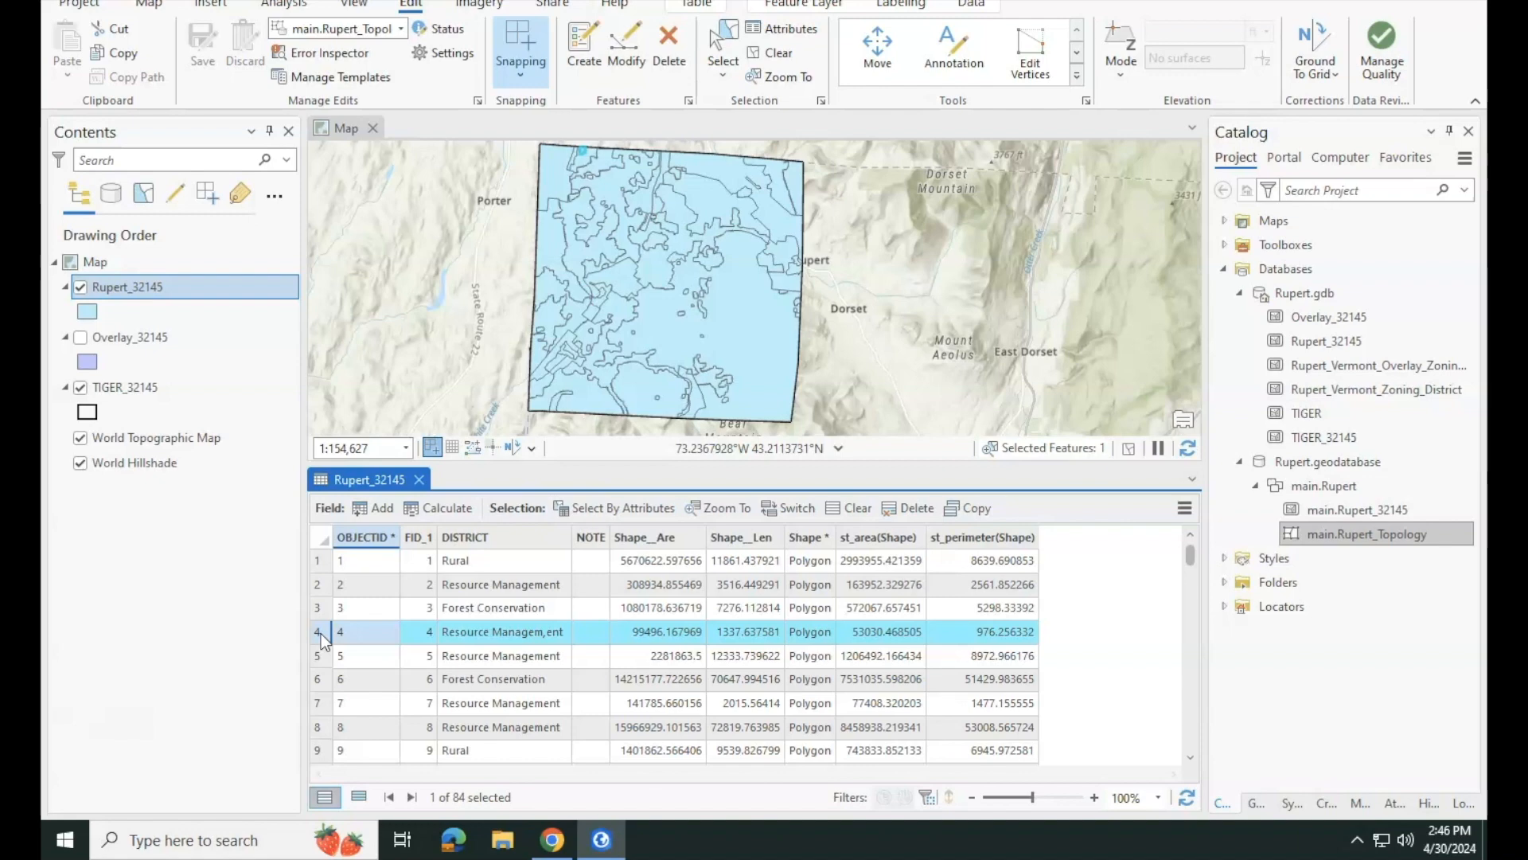
# - Select the two records with null attributes, OBJECTID 83 and 84, at the end of the Rupert_32145 table
pyautogui.scroll(-18, 321, 637)
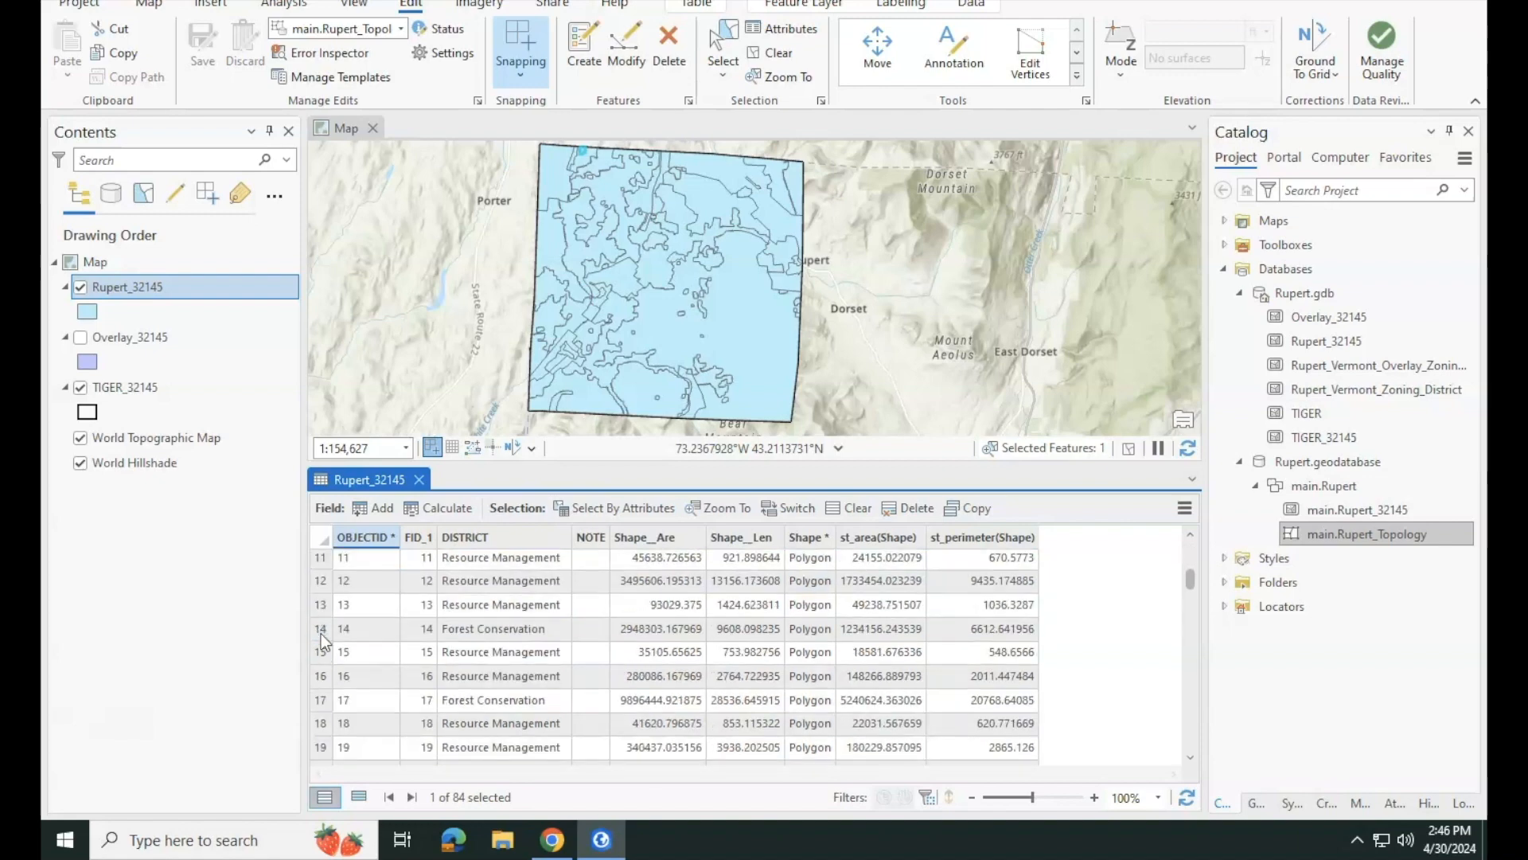
pyautogui.scroll(-6, 321, 636)
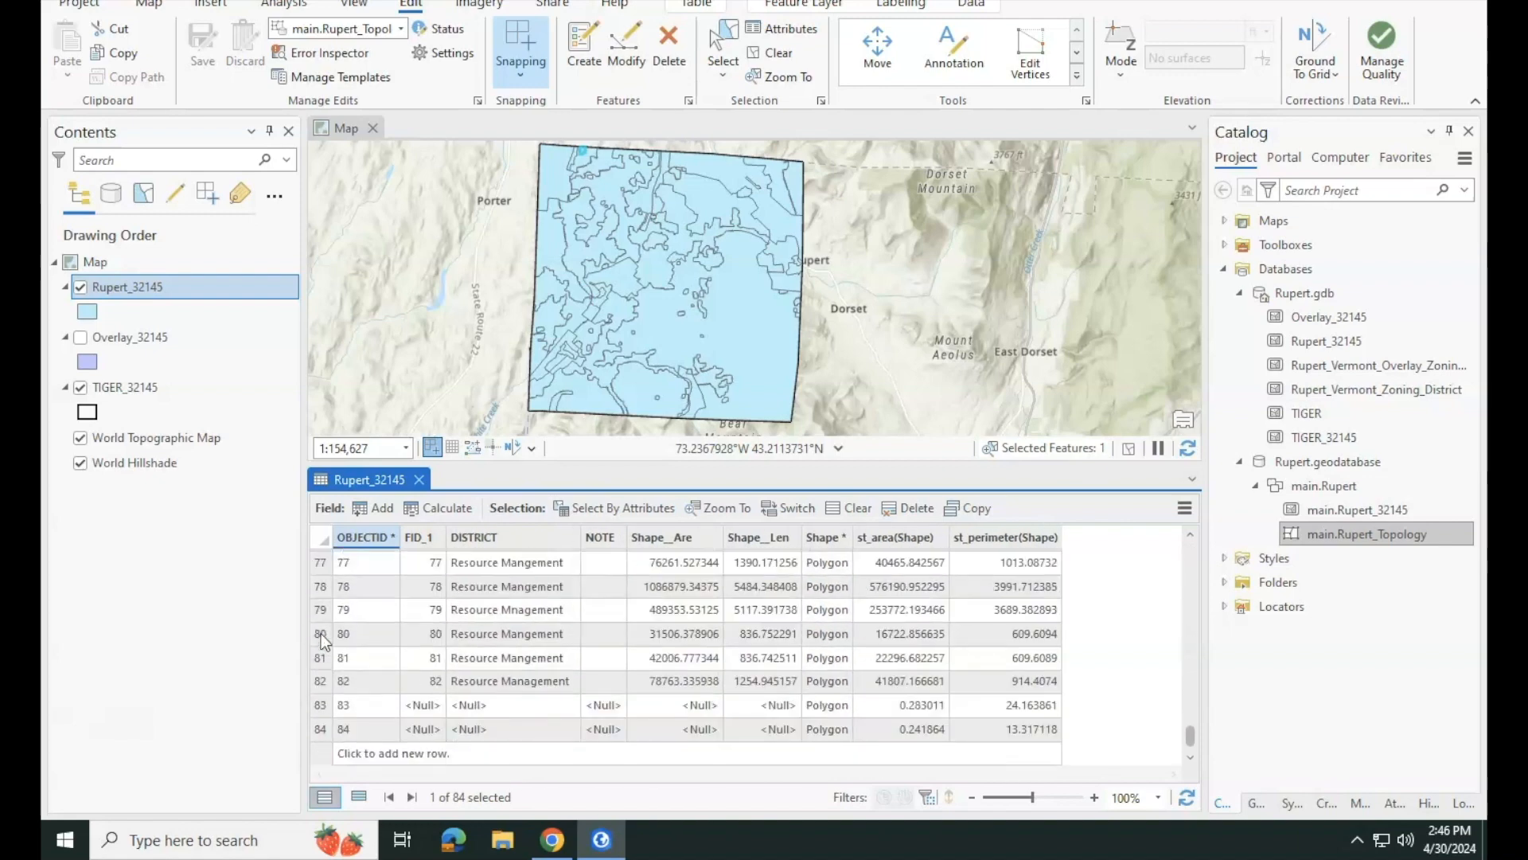
pyautogui.click(318, 705)
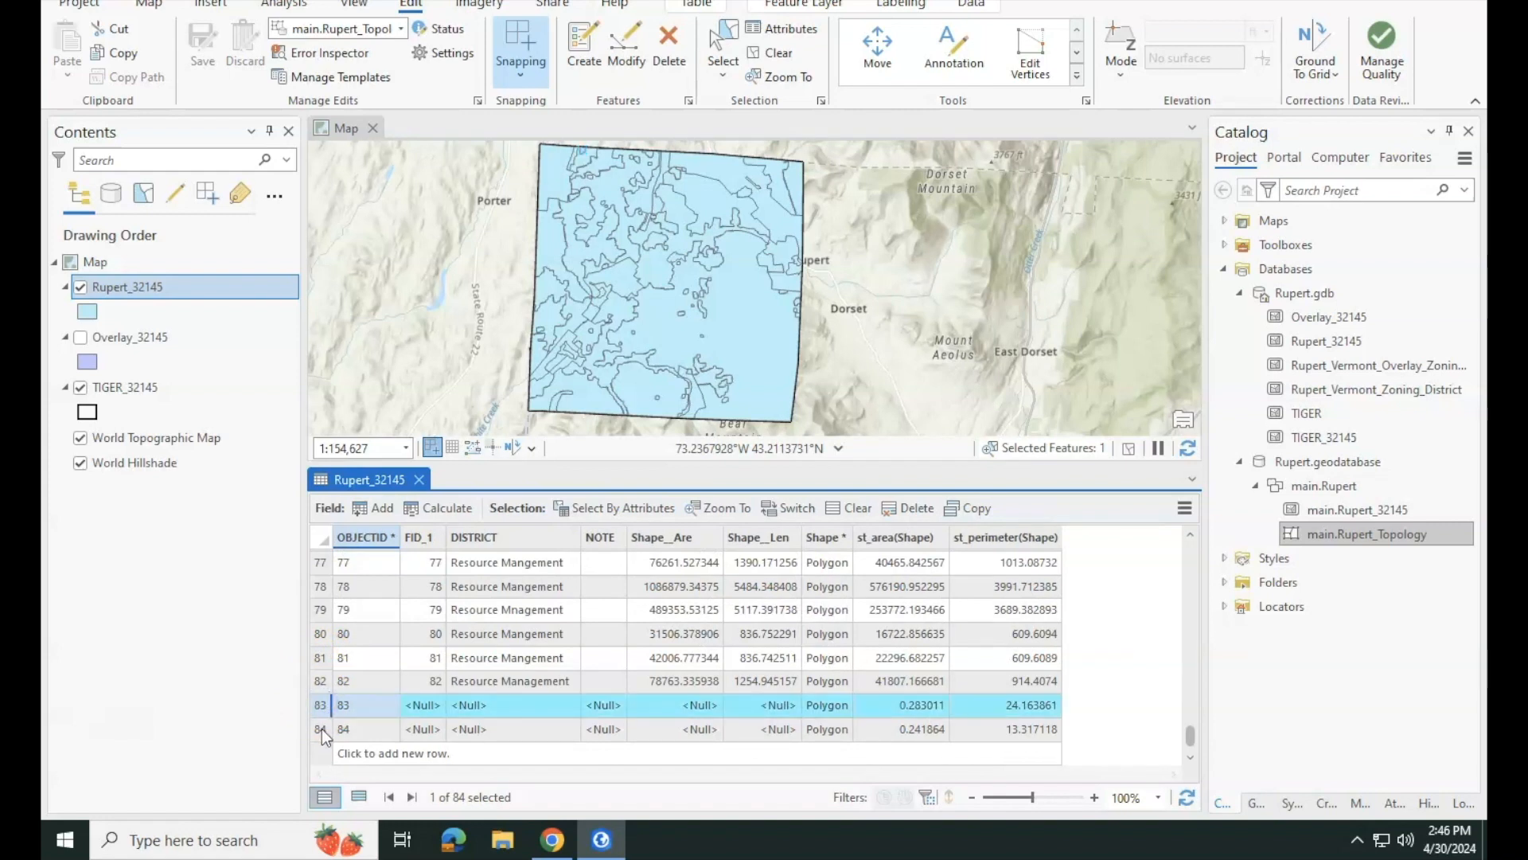
pyautogui.click(322, 728)
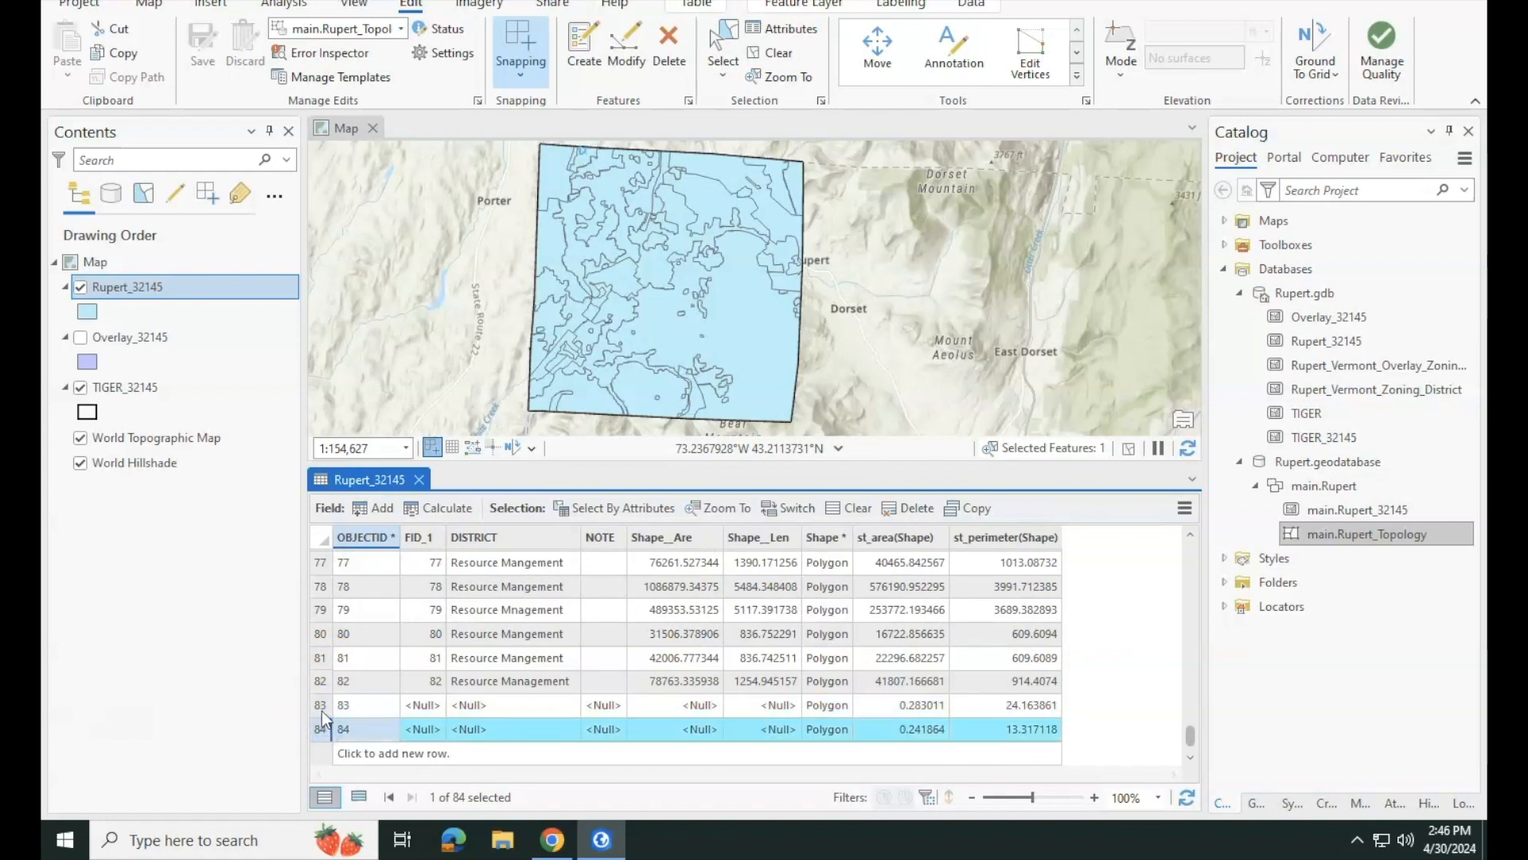
pyautogui.keyDown('ctrl'); pyautogui.click(322, 705); pyautogui.keyUp('ctrl')
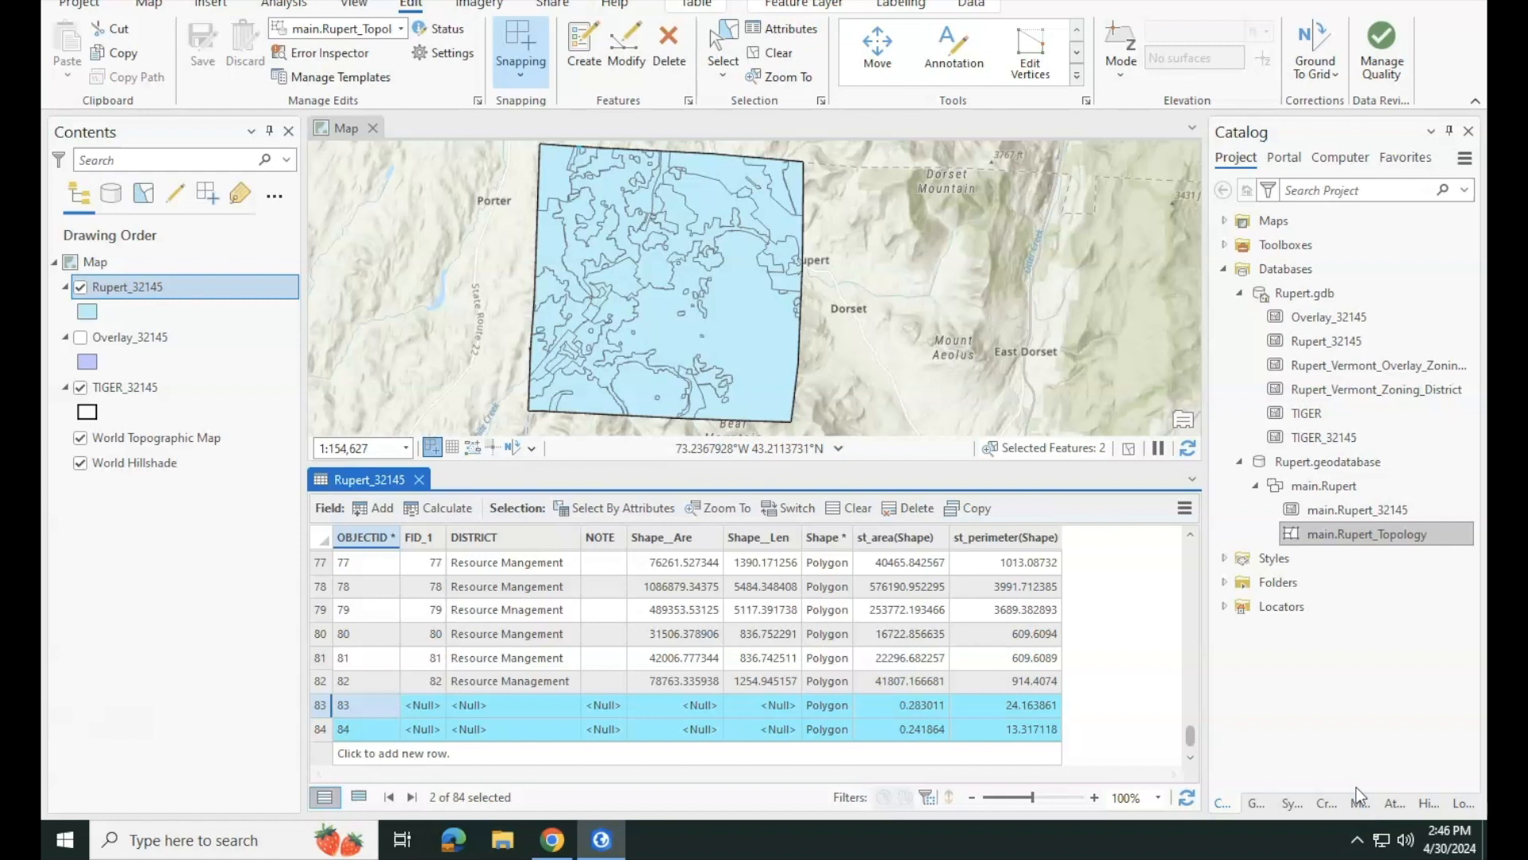
# - Run the Eliminate tool on the two selected records of Rupert_32145, outputting Rupert_32145_Eliminate with polygons eliminated by border
pyautogui.click(1262, 801)
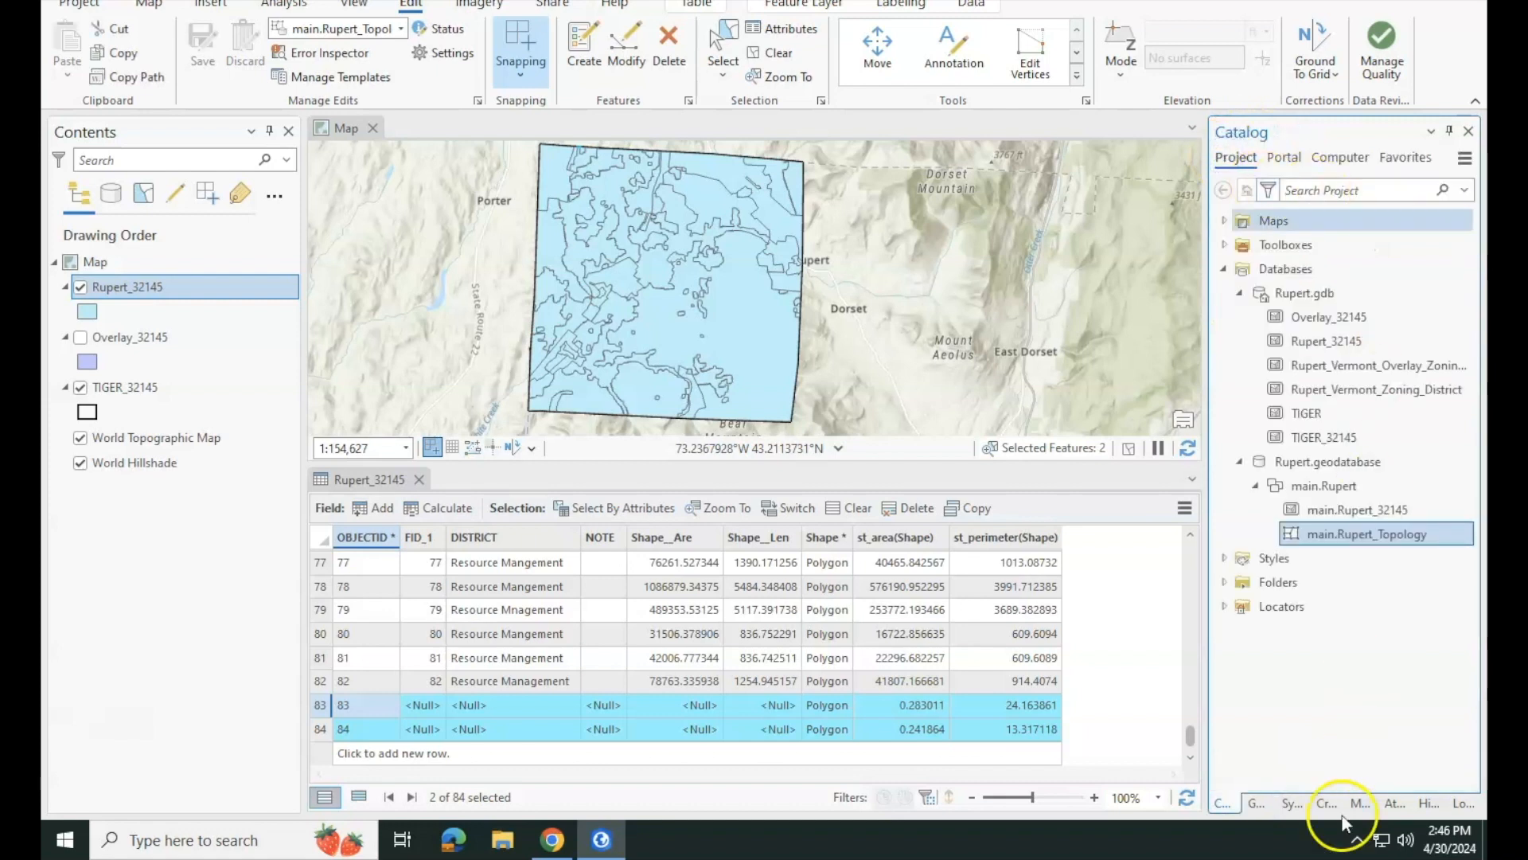
pyautogui.click(1259, 798)
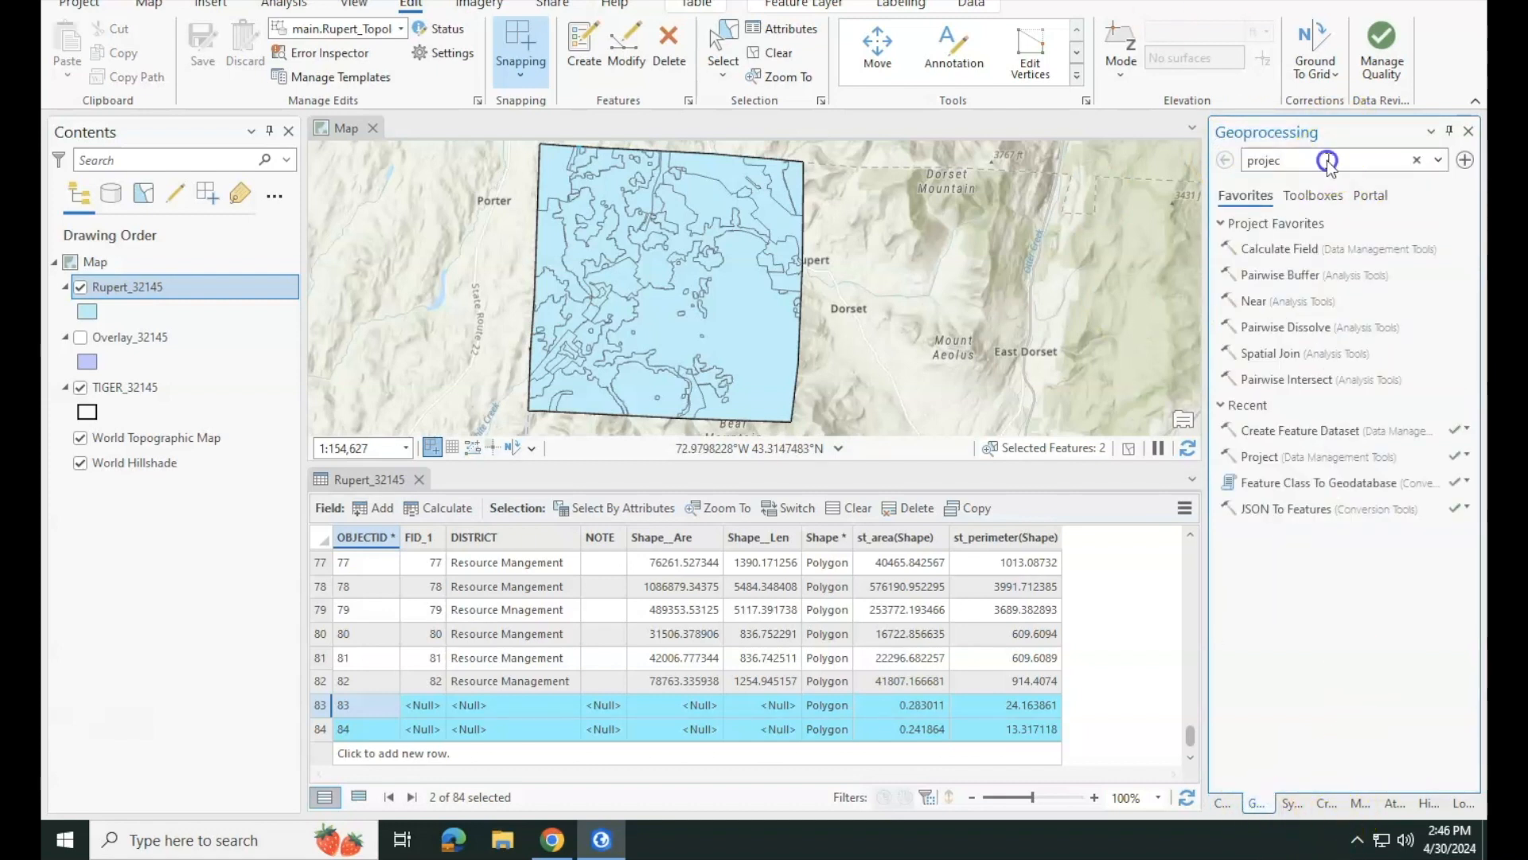
pyautogui.click(1326, 160)
pyautogui.write('el')
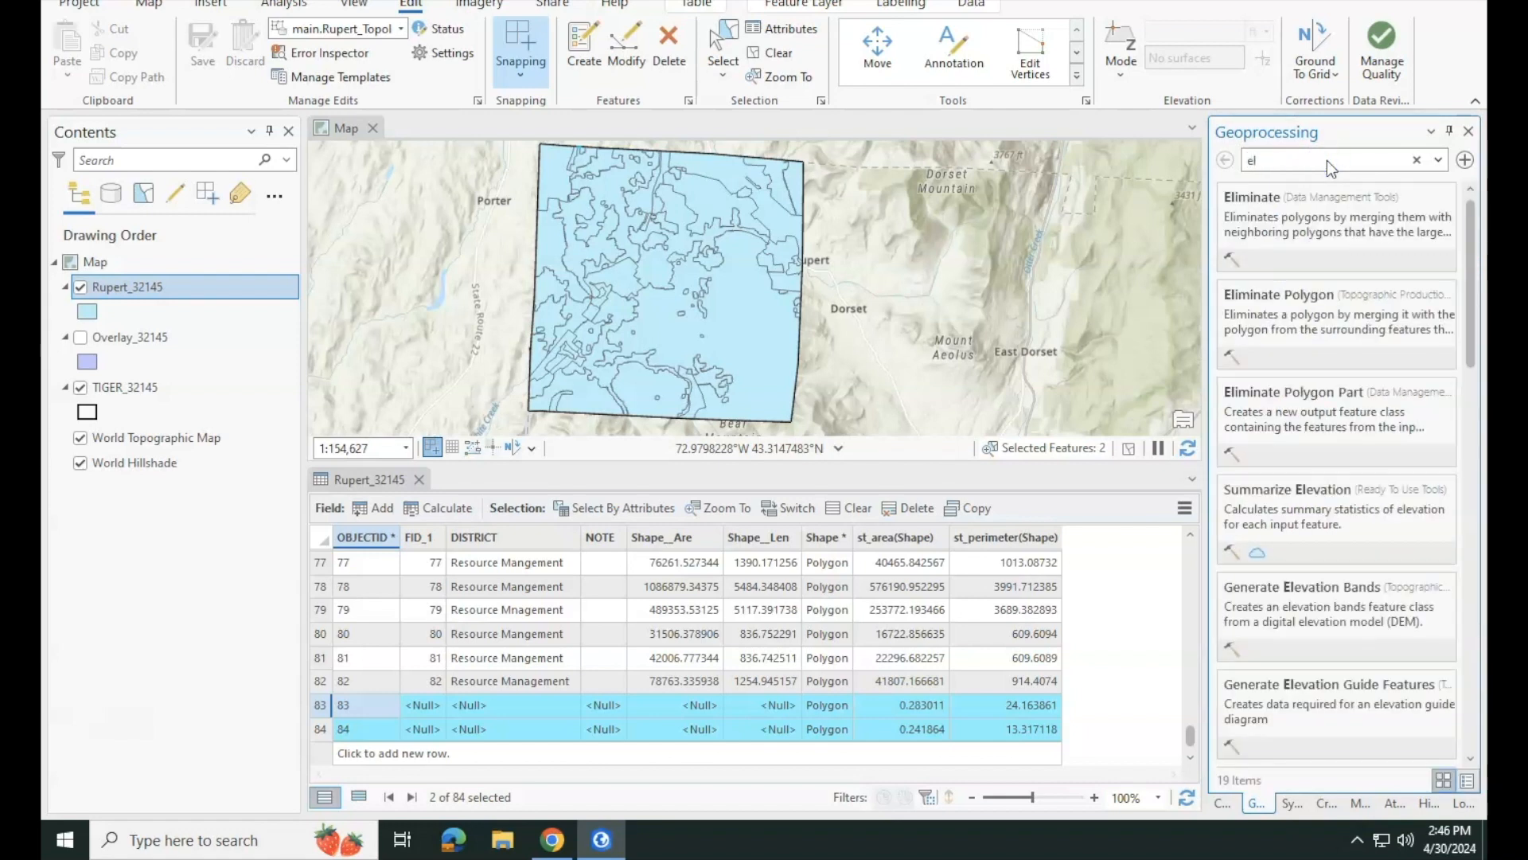
pyautogui.click(1322, 237)
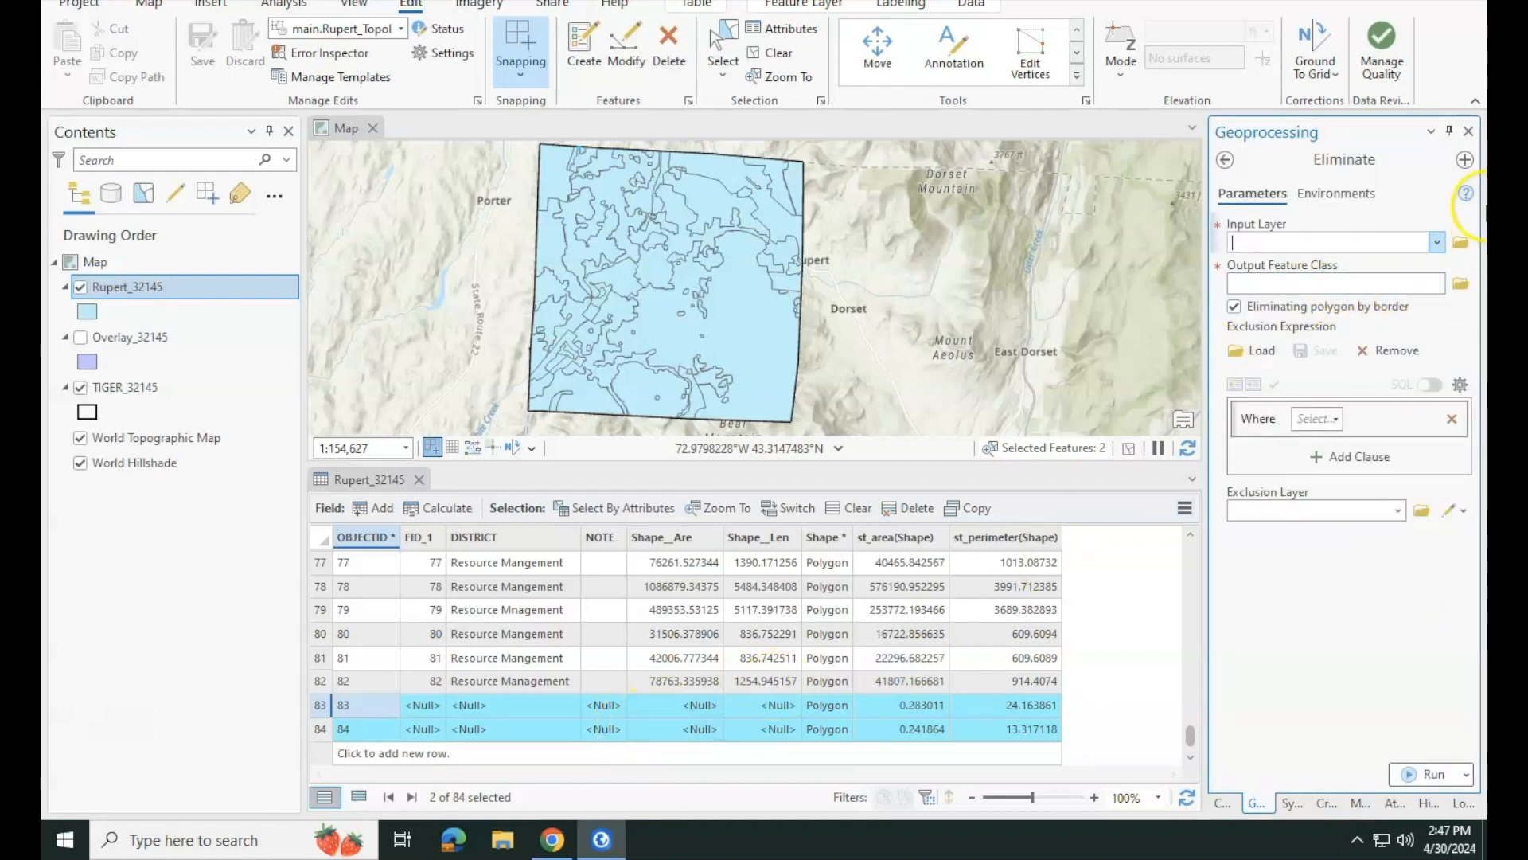
pyautogui.click(1436, 243)
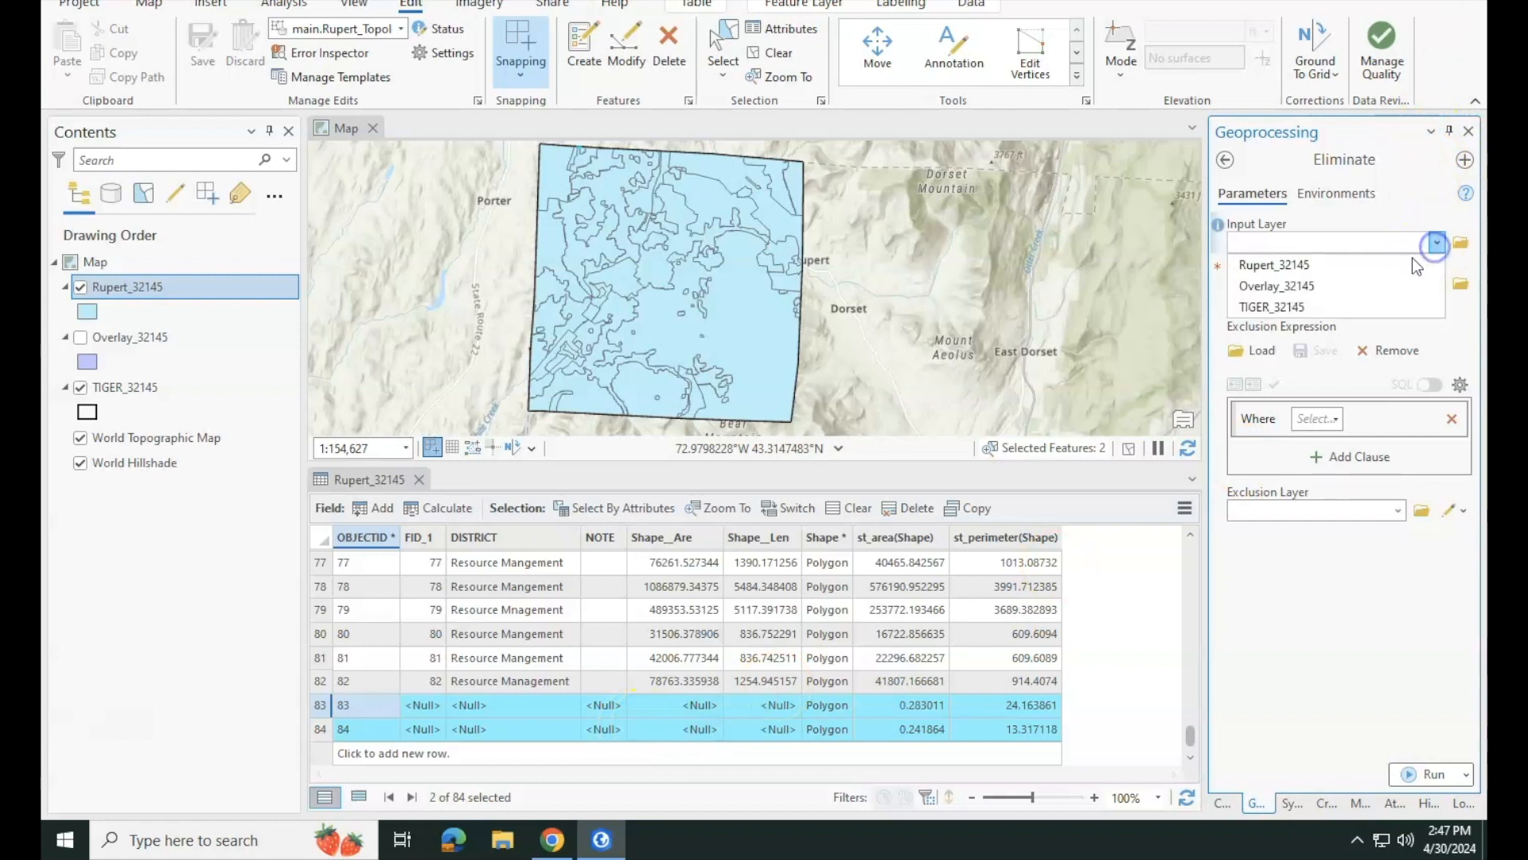
pyautogui.click(1384, 264)
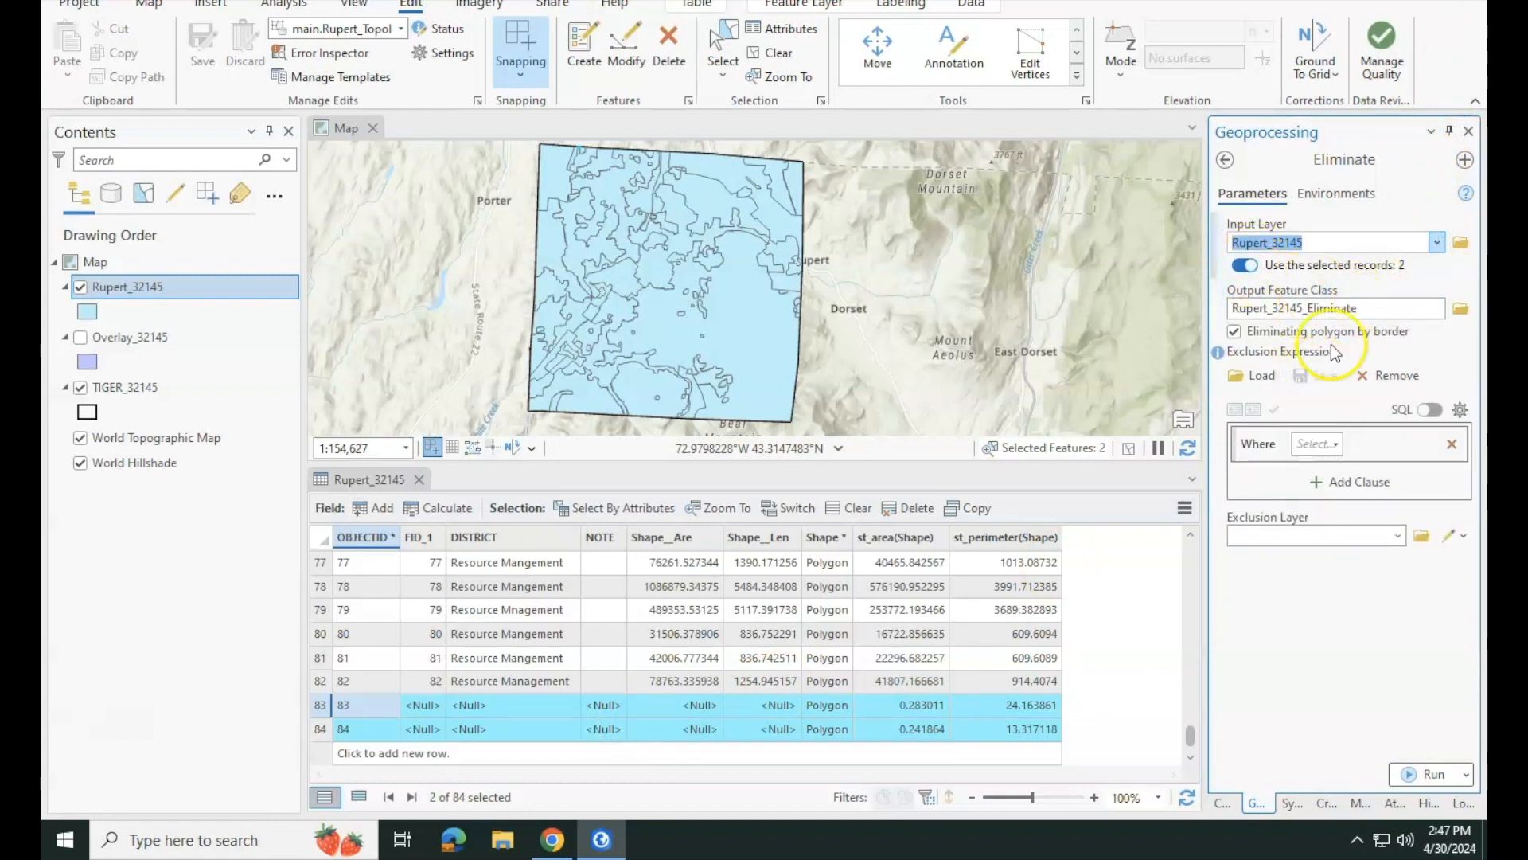
pyautogui.click(1319, 663)
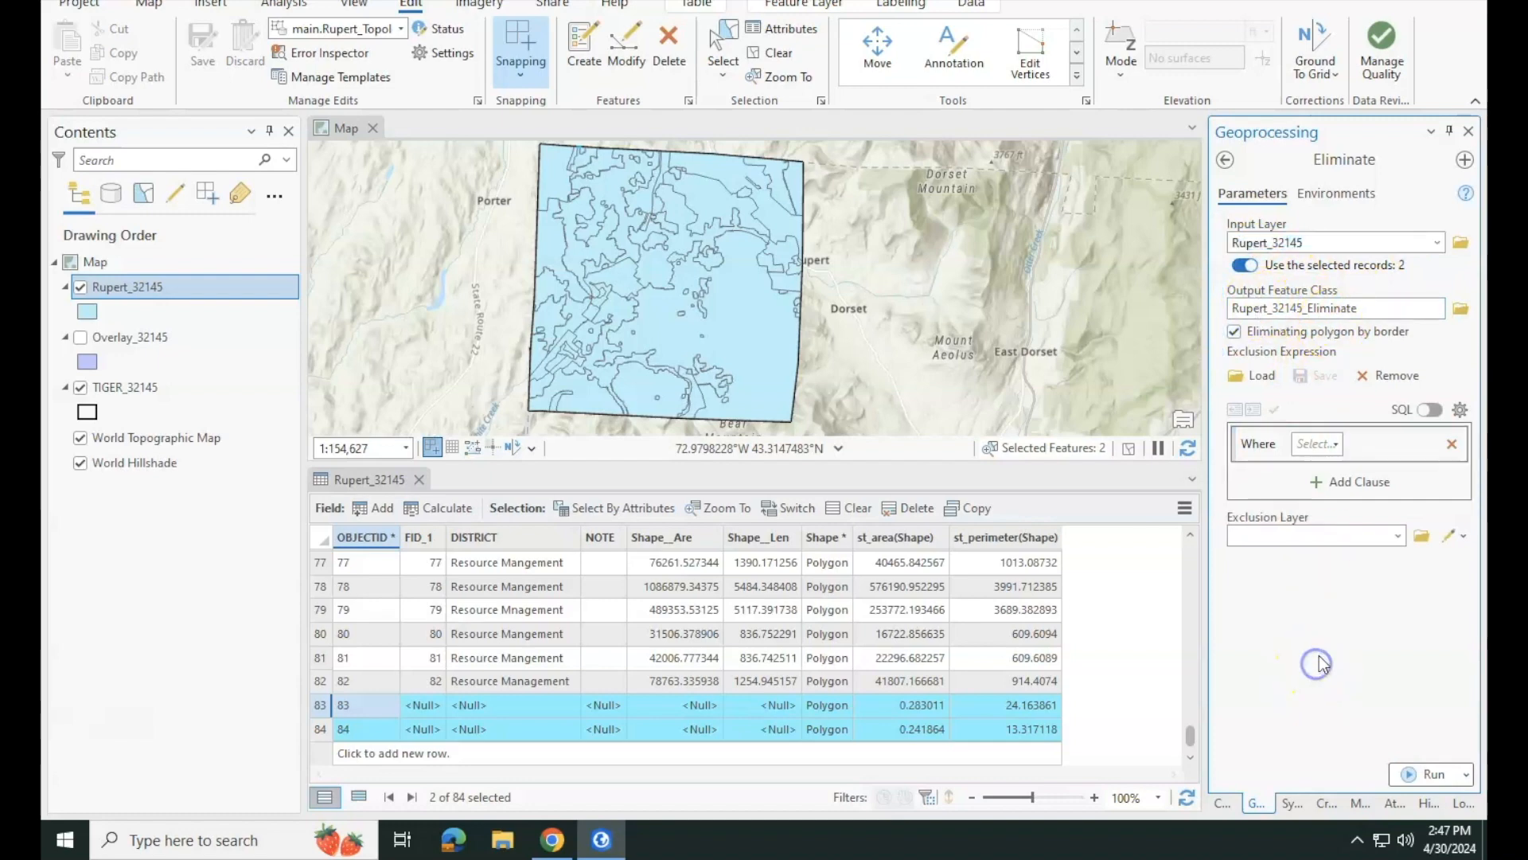
pyautogui.click(1425, 772)
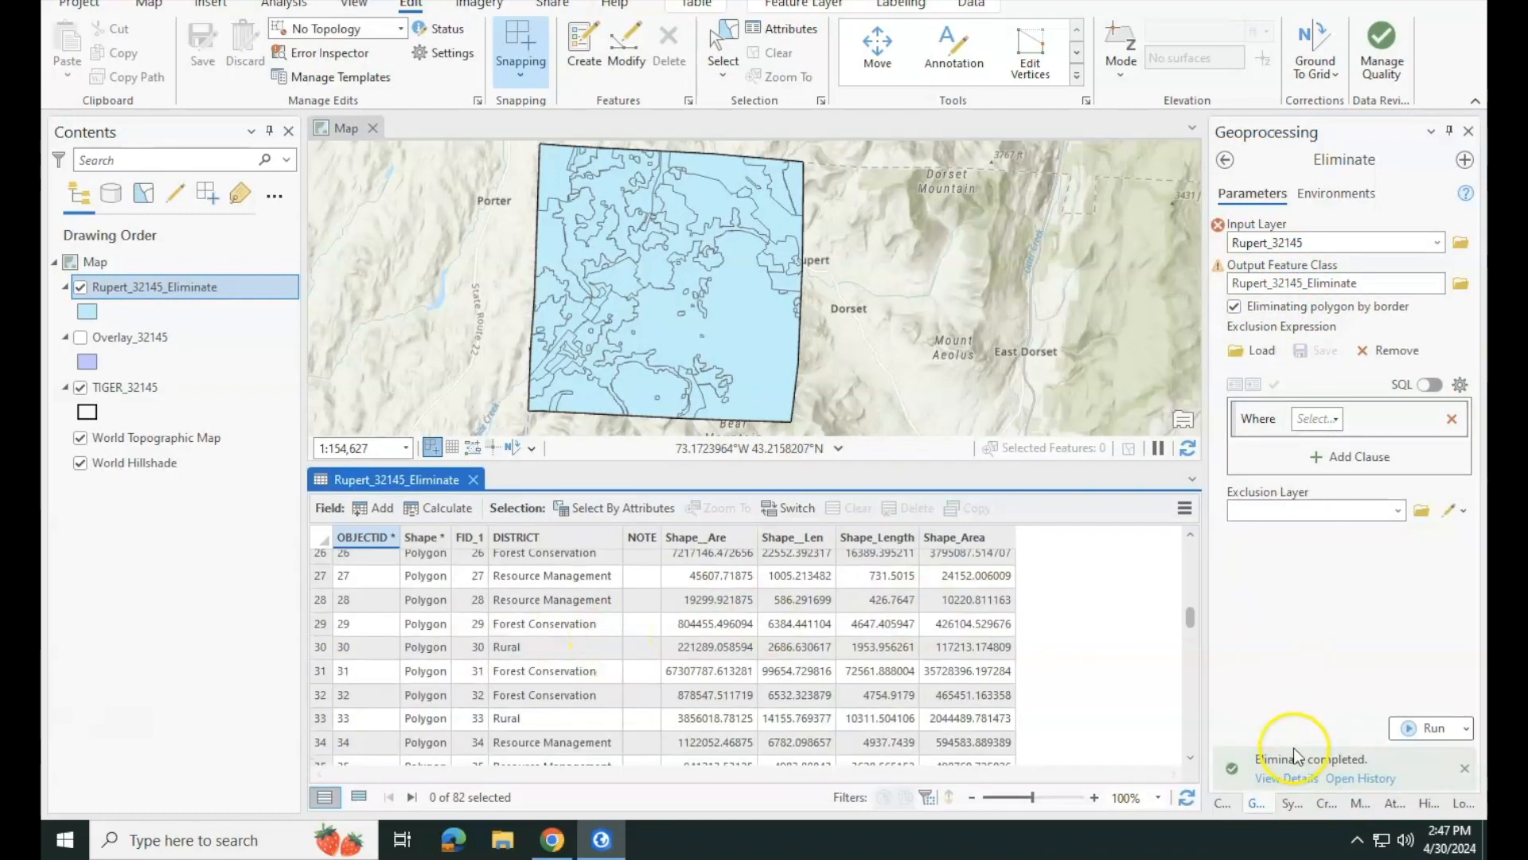
# - Open the Dissolve geoprocessing tool and set Rupert_32145_Eliminate as its input features
pyautogui.click(1225, 159)
pyautogui.write('el')
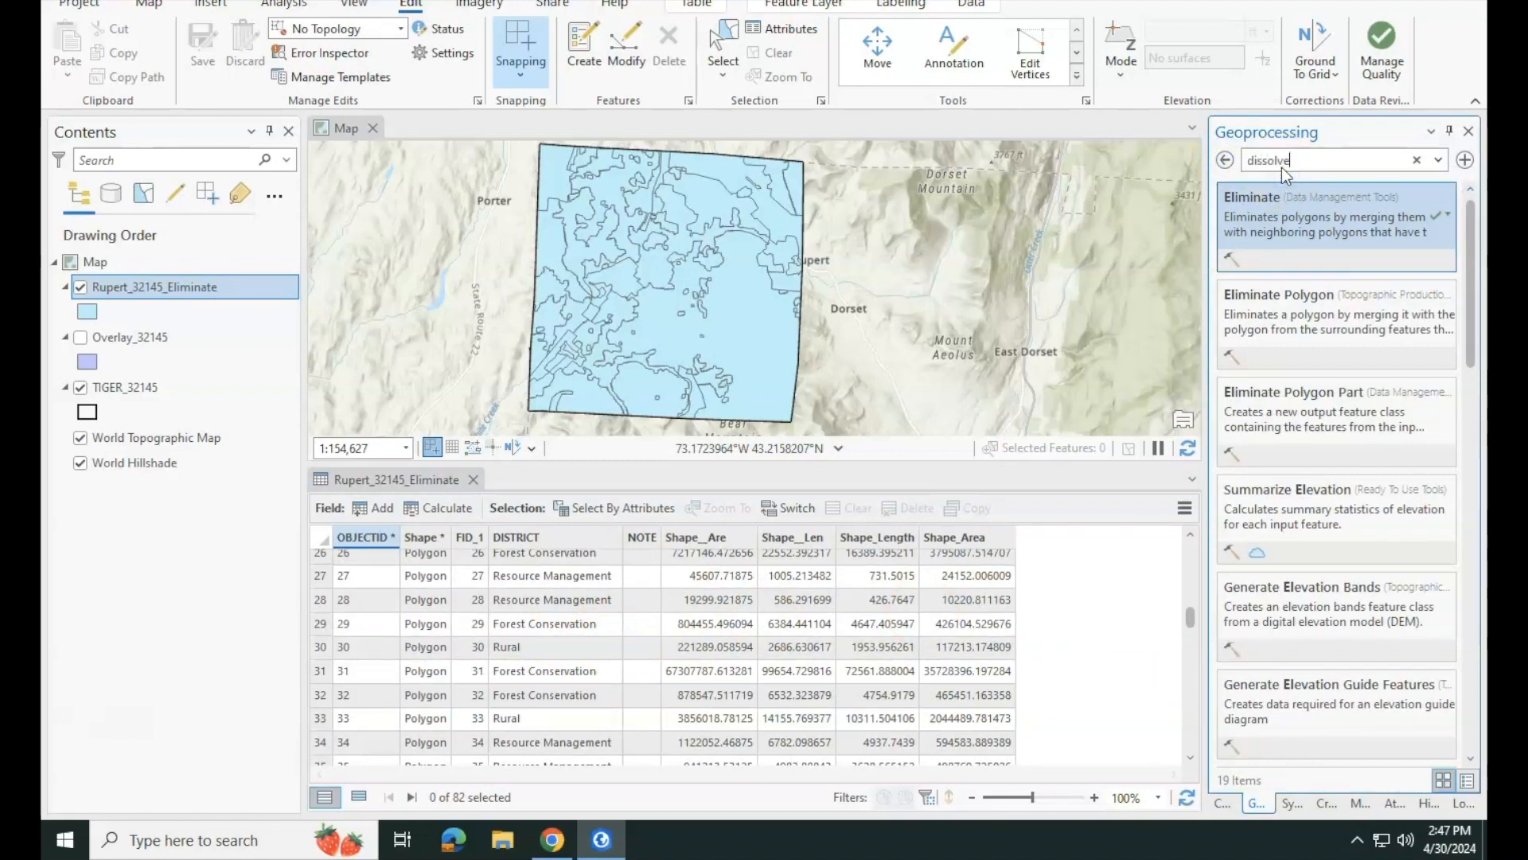
pyautogui.click(1318, 227)
pyautogui.click(1391, 299)
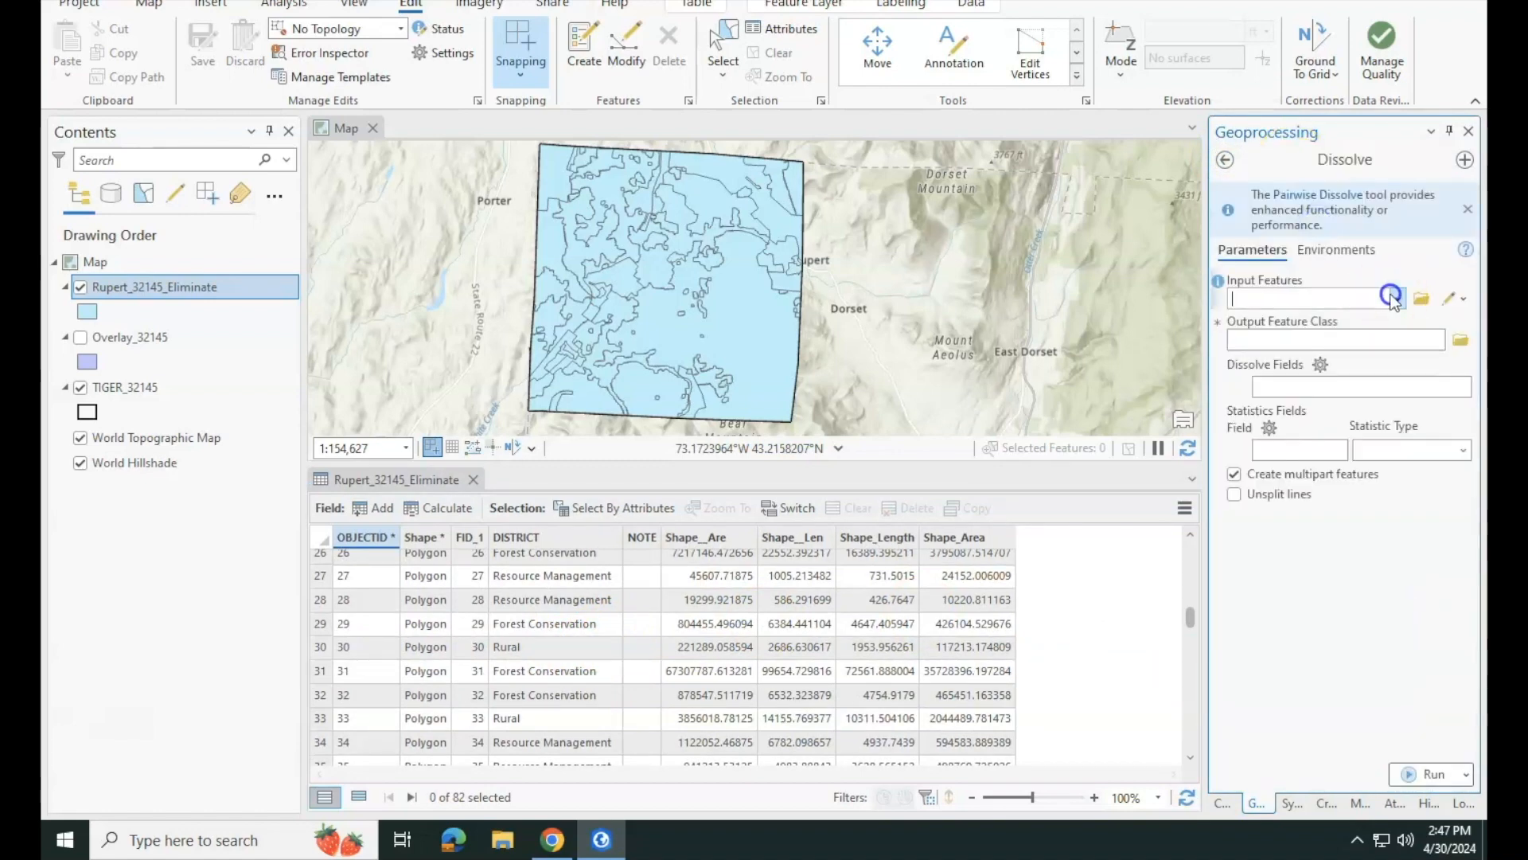
pyautogui.click(1353, 318)
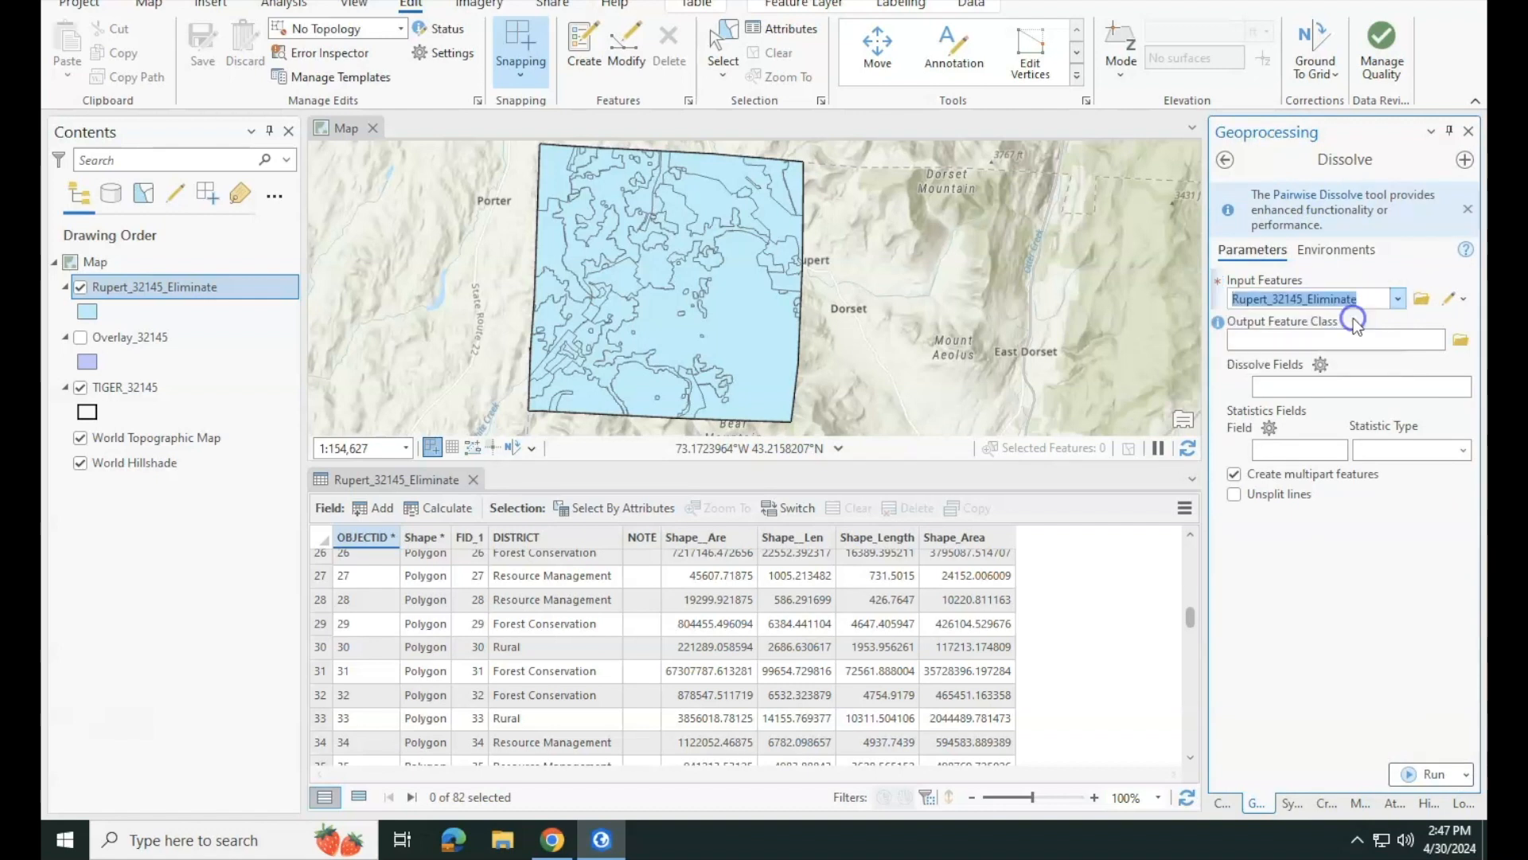
# - Rename the Dissolve output feature class to Rupert_32145_Clean within Rupert.gdb
pyautogui.click(1388, 336)
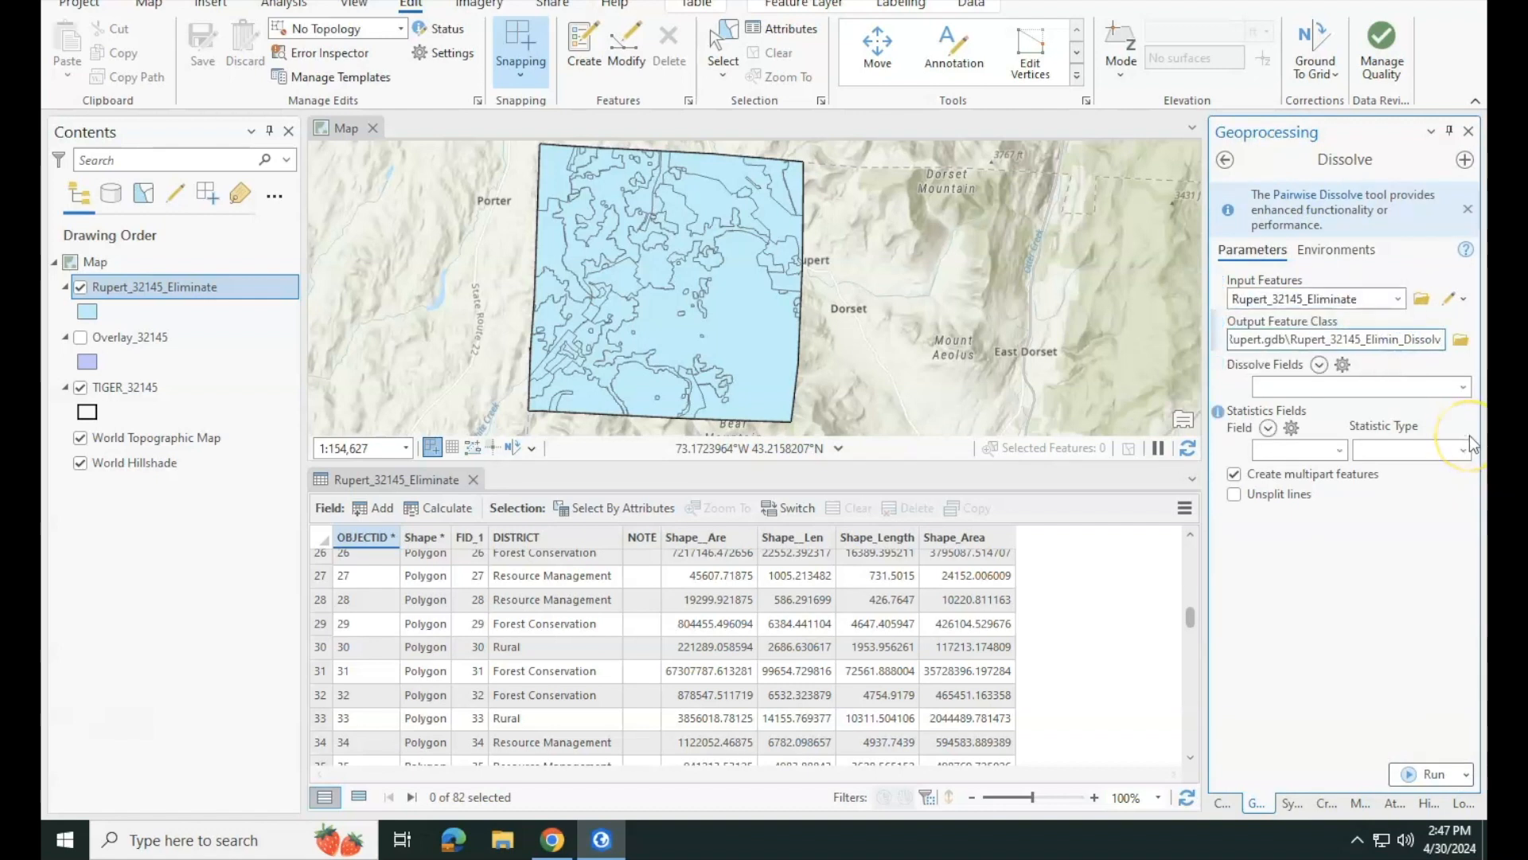
pyautogui.press('BackSpace')
pyautogui.press('BackSpace')
pyautogui.press('BackSpace')
pyautogui.press('BackSpace')
pyautogui.press('BackSpace')
pyautogui.press('BackSpace')
pyautogui.press('BackSpace')
pyautogui.press('BackSpace')
pyautogui.press('BackSpace')
pyautogui.press('BackSpace')
pyautogui.press('BackSpace')
pyautogui.press('BackSpace')
pyautogui.press('BackSpace')
pyautogui.press('BackSpace')
pyautogui.press('BackSpace')
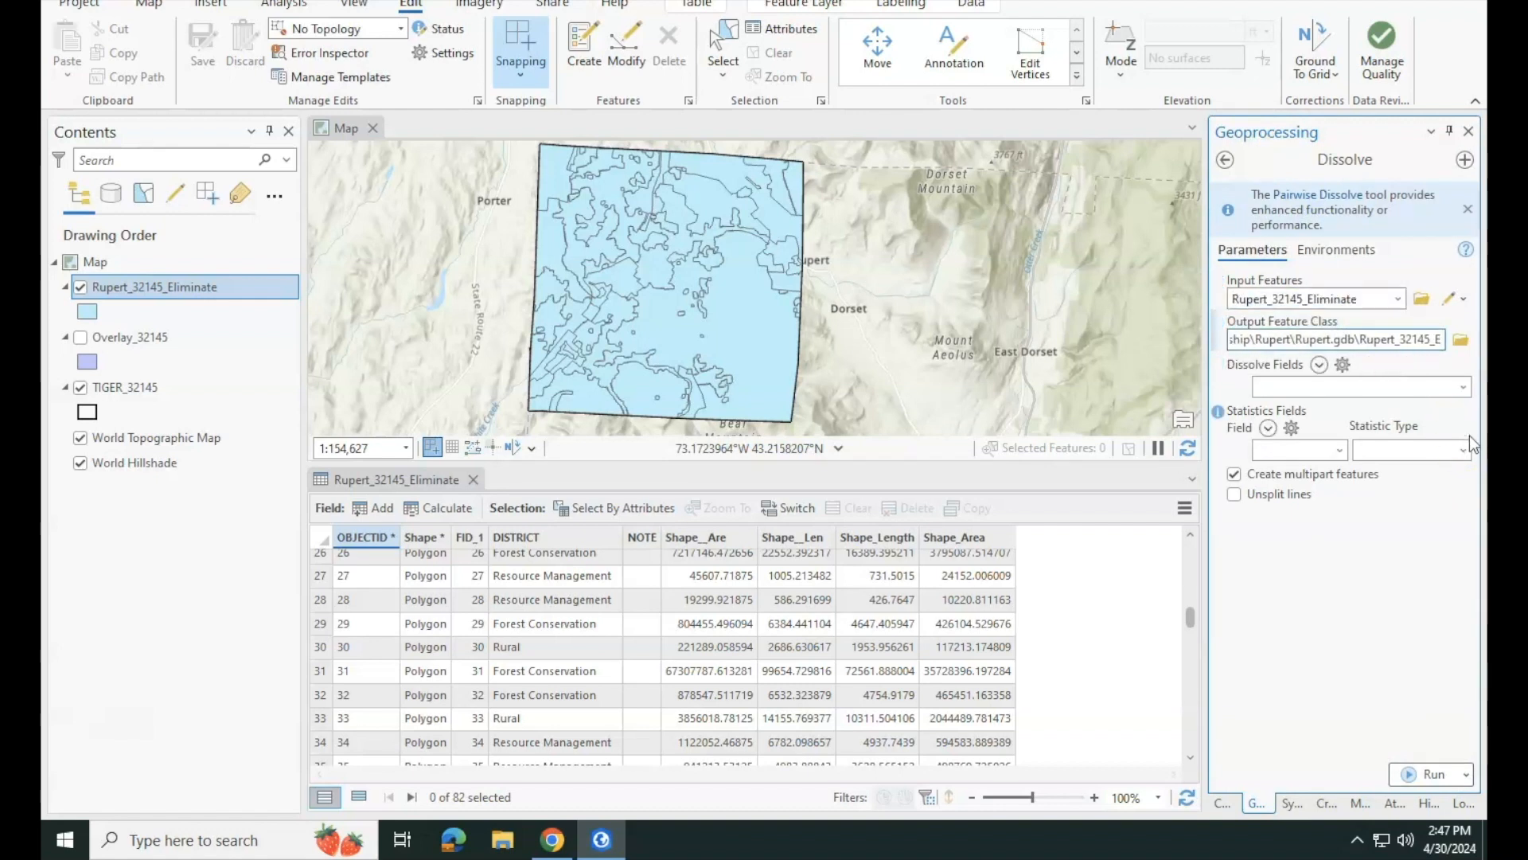
pyautogui.write('Clean')
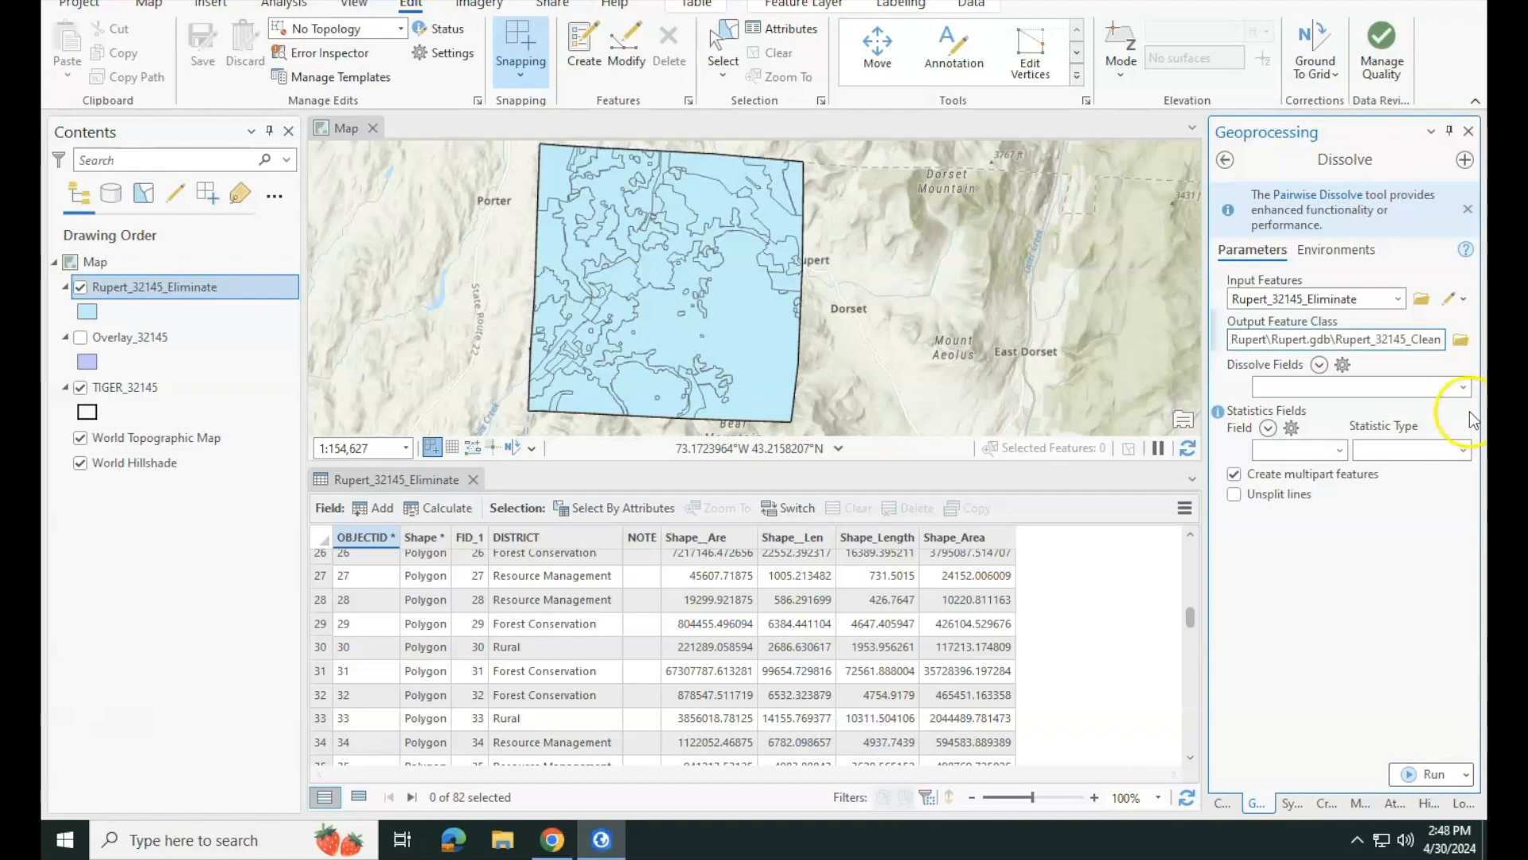
# - Choose DISTRICT as the dissolve field, keep multipart features enabled, and run the Dissolve
pyautogui.click(1465, 394)
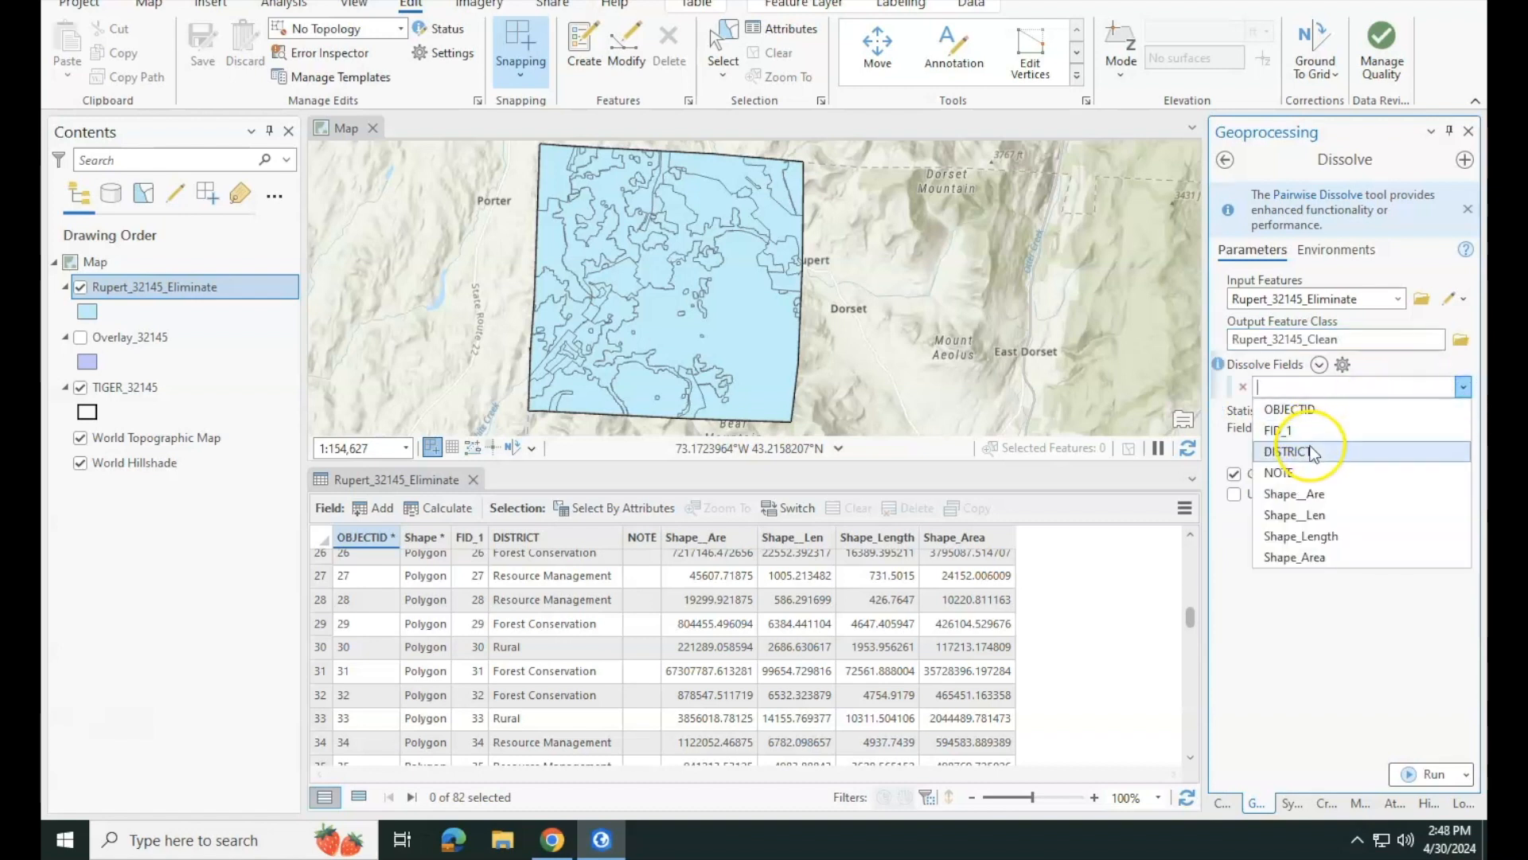
pyautogui.click(1309, 447)
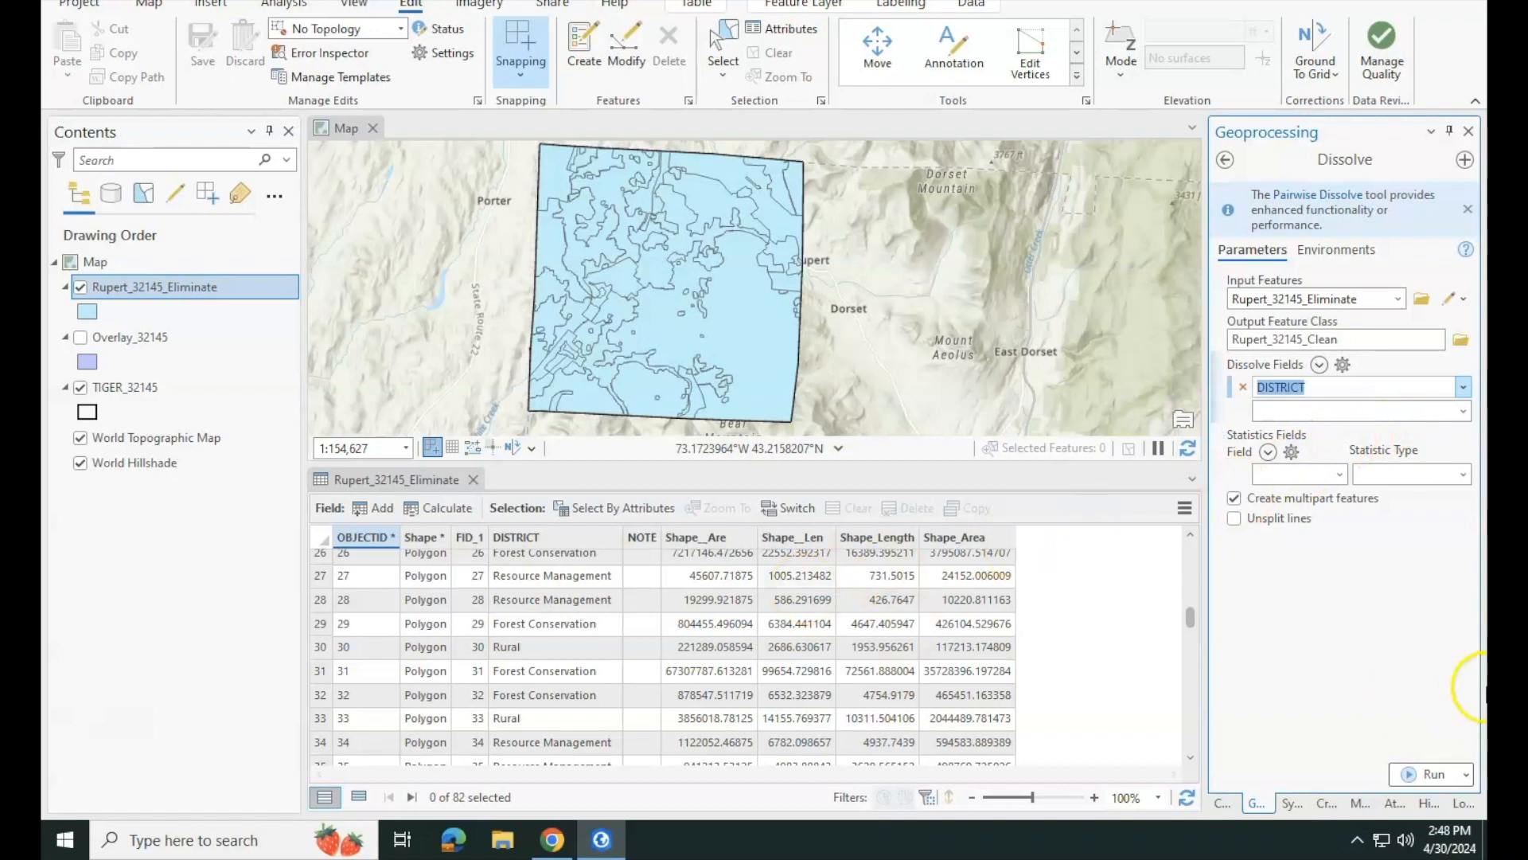
pyautogui.click(1429, 773)
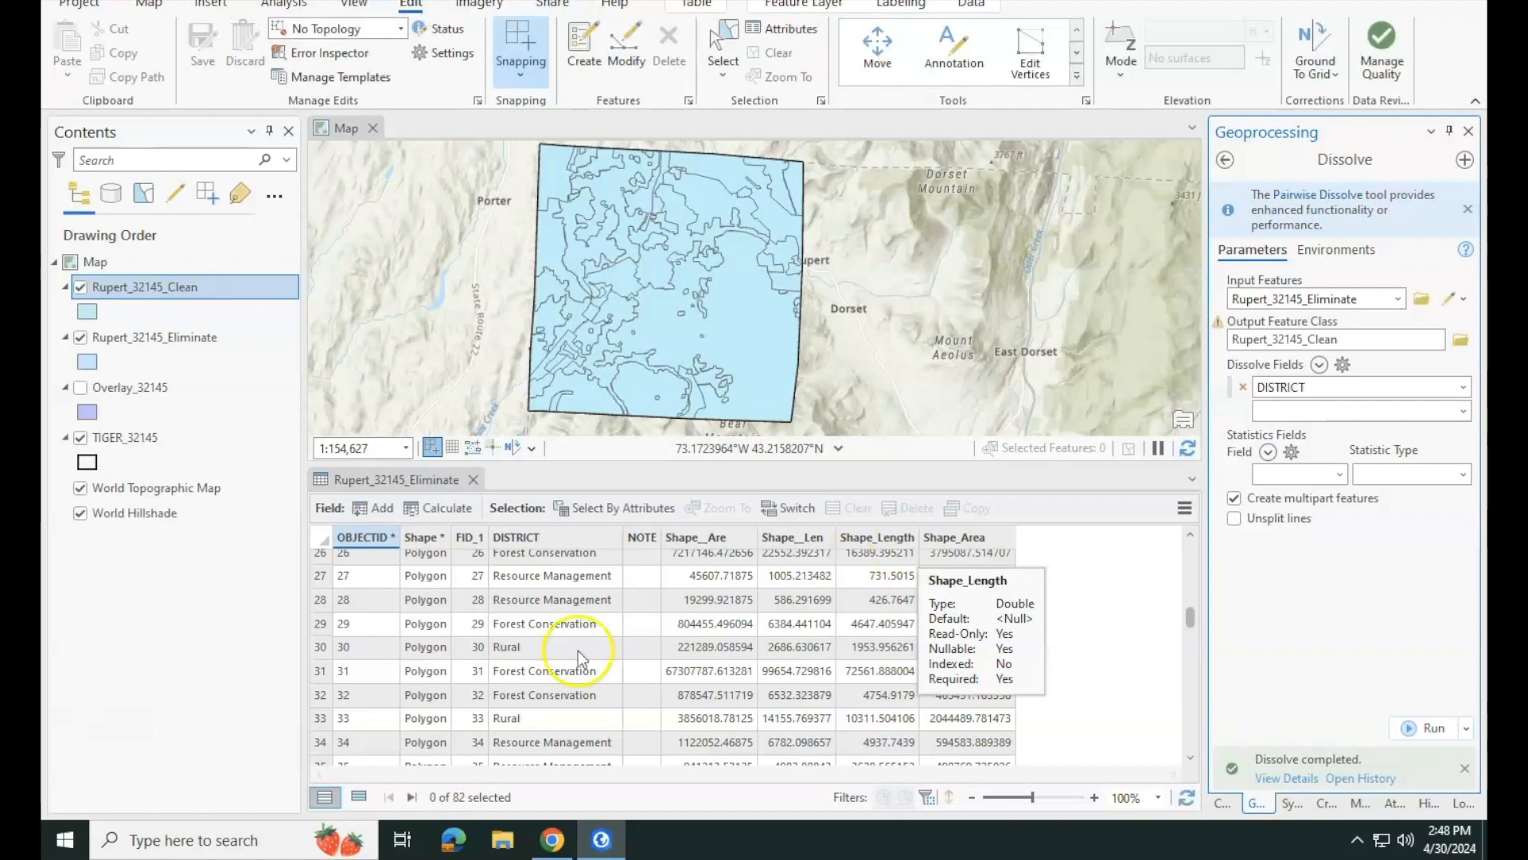
# - Open the attribute table of the Rupert_32145_Clean layer
pyautogui.click(549, 840)
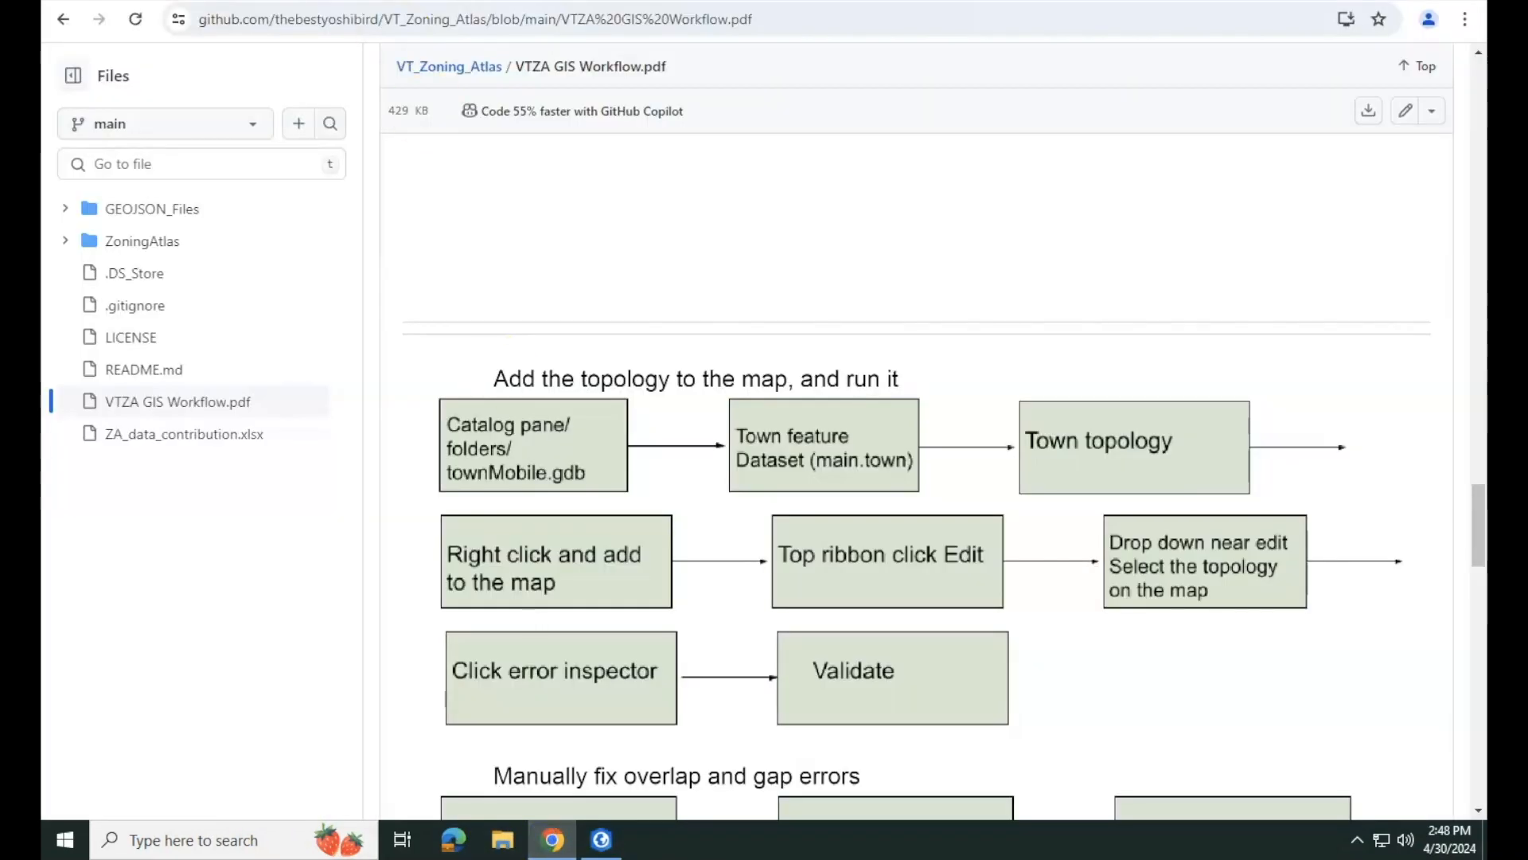
pyautogui.click(549, 839)
pyautogui.rightClick(194, 290)
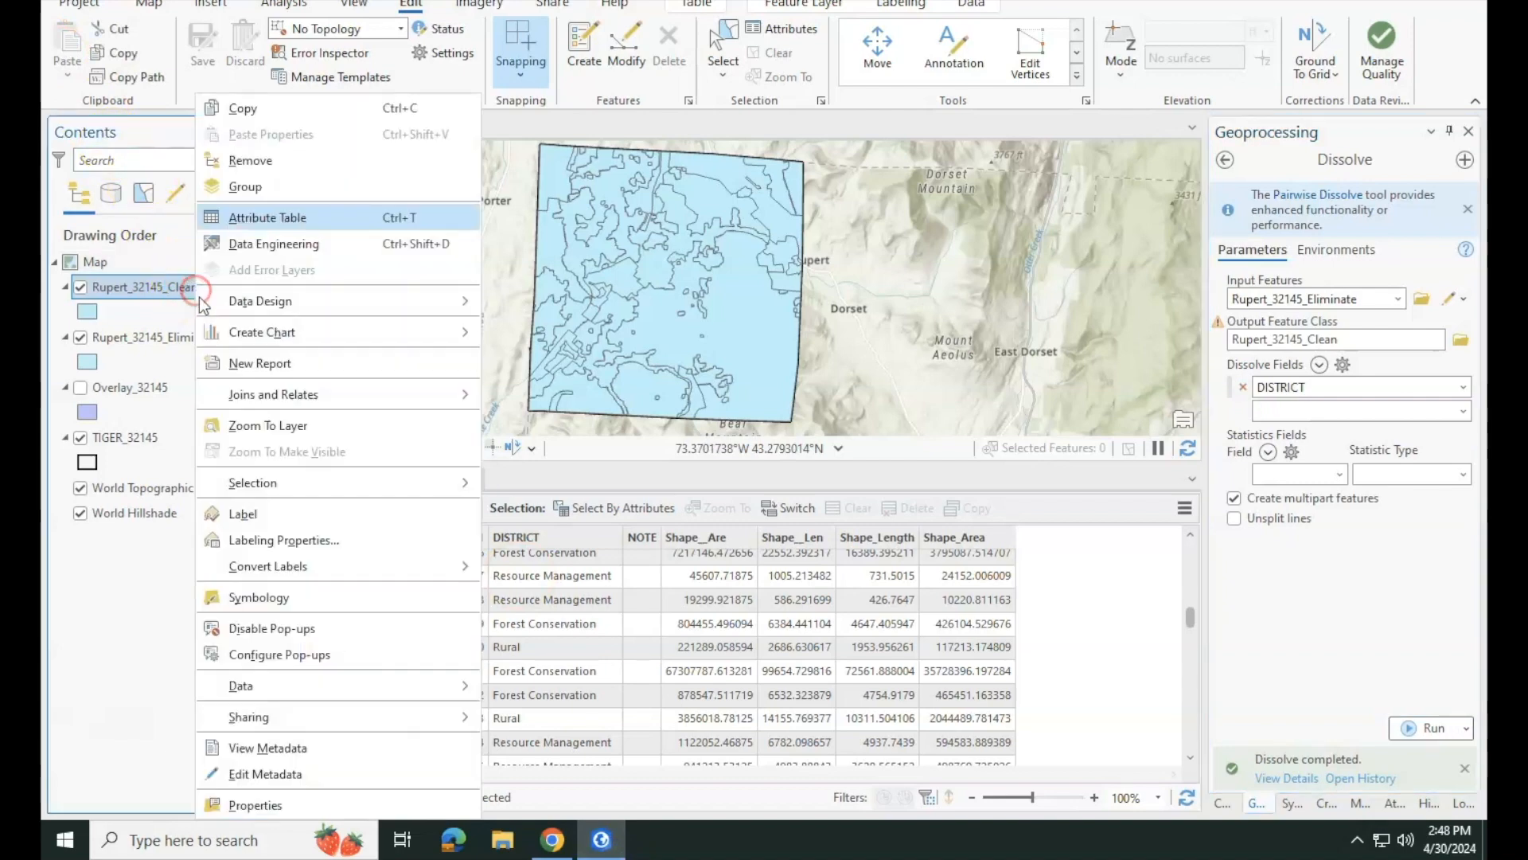
pyautogui.click(260, 216)
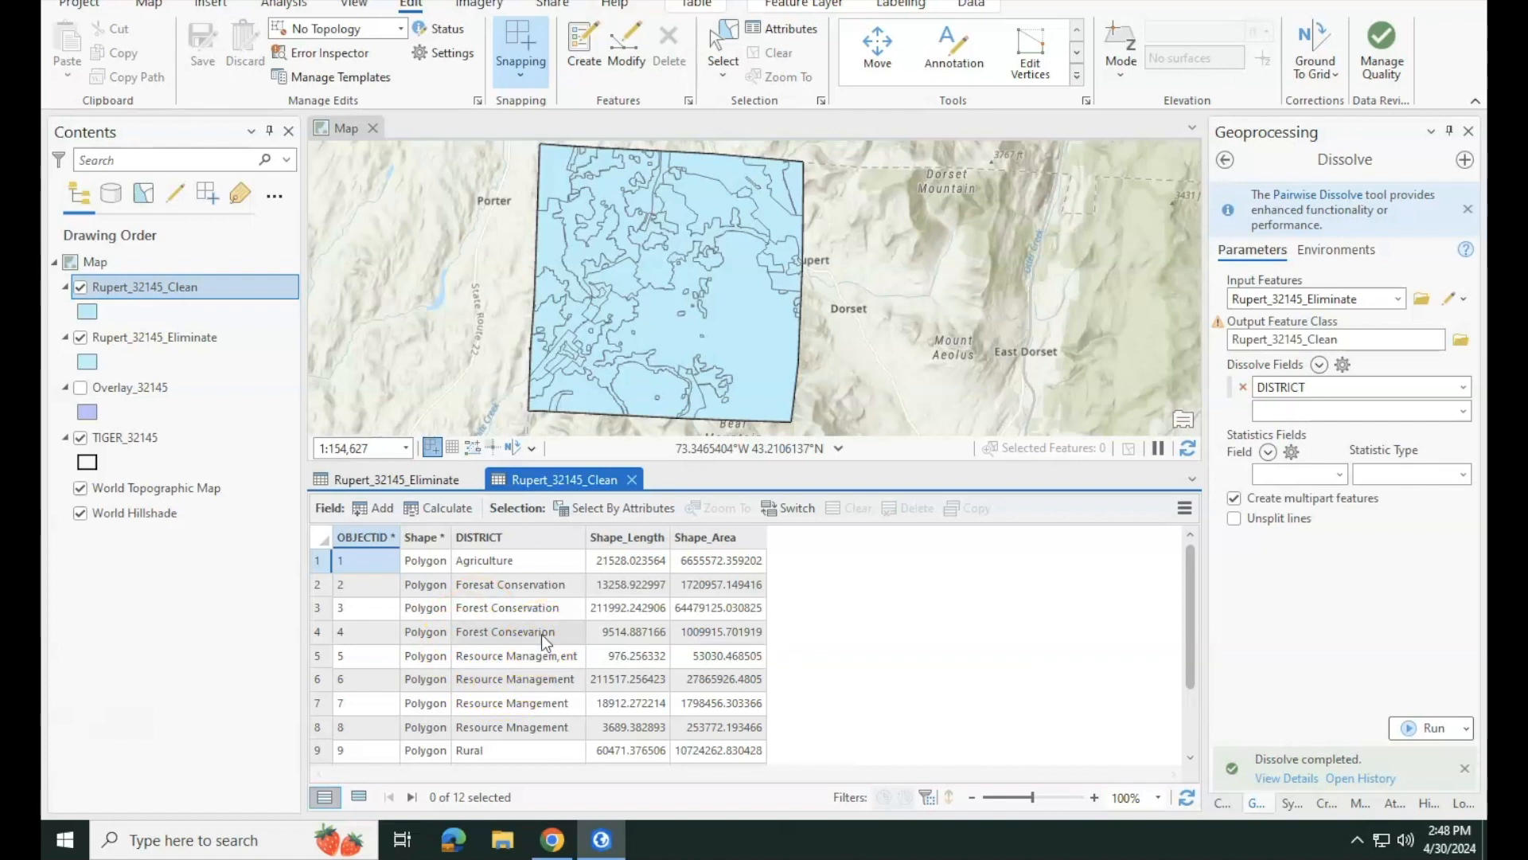
# - Correct the misspelled DISTRICT values of records 2 and 4 to Forest Conservation in the Rupert_32145_Clean table
pyautogui.click(484, 593)
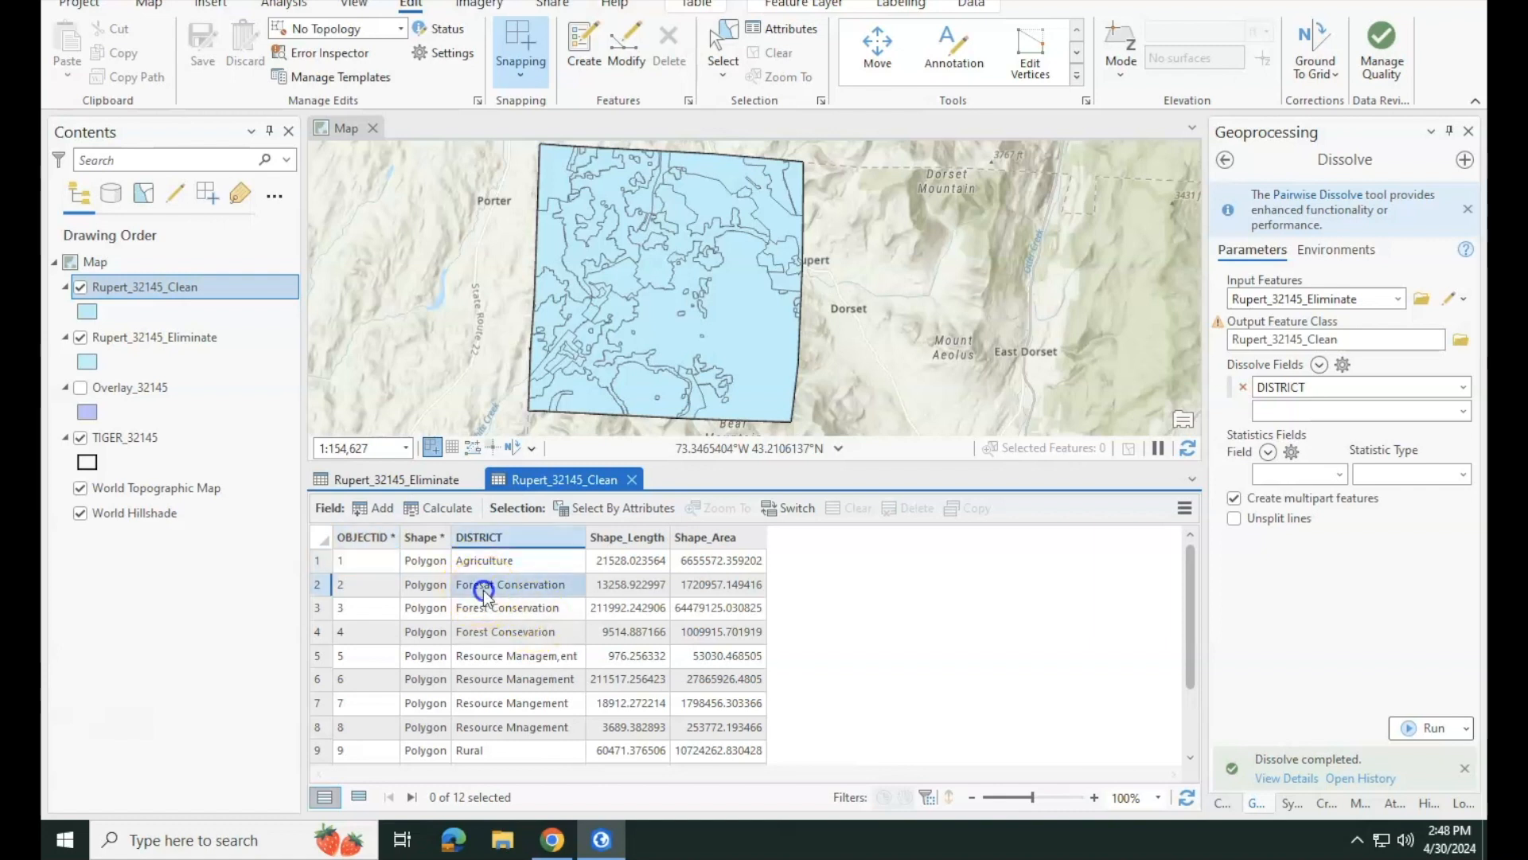
pyautogui.click(486, 595)
pyautogui.click(485, 594)
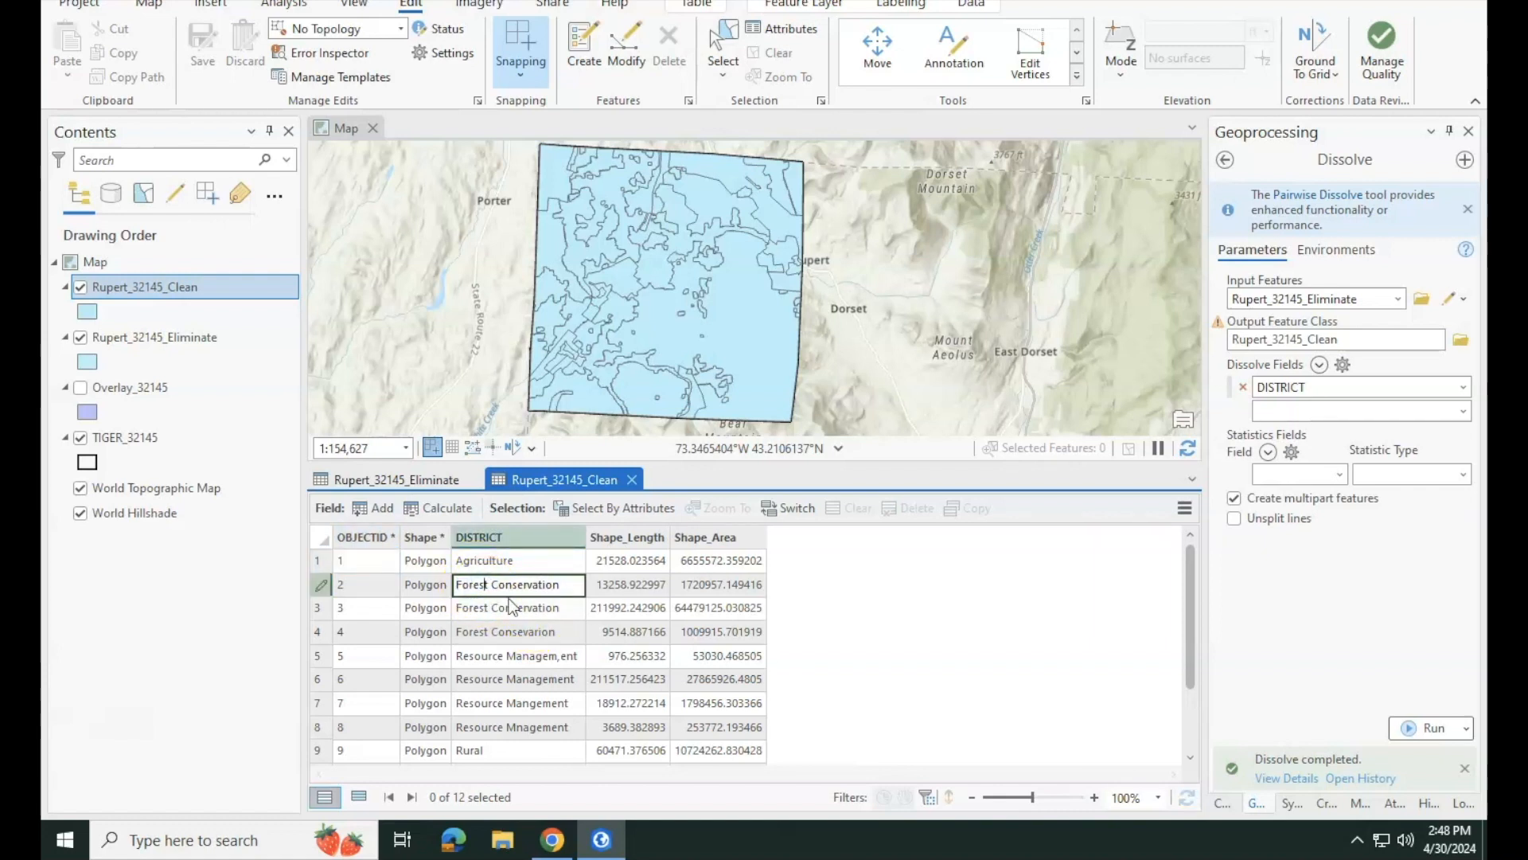
pyautogui.click(490, 611)
pyautogui.click(487, 636)
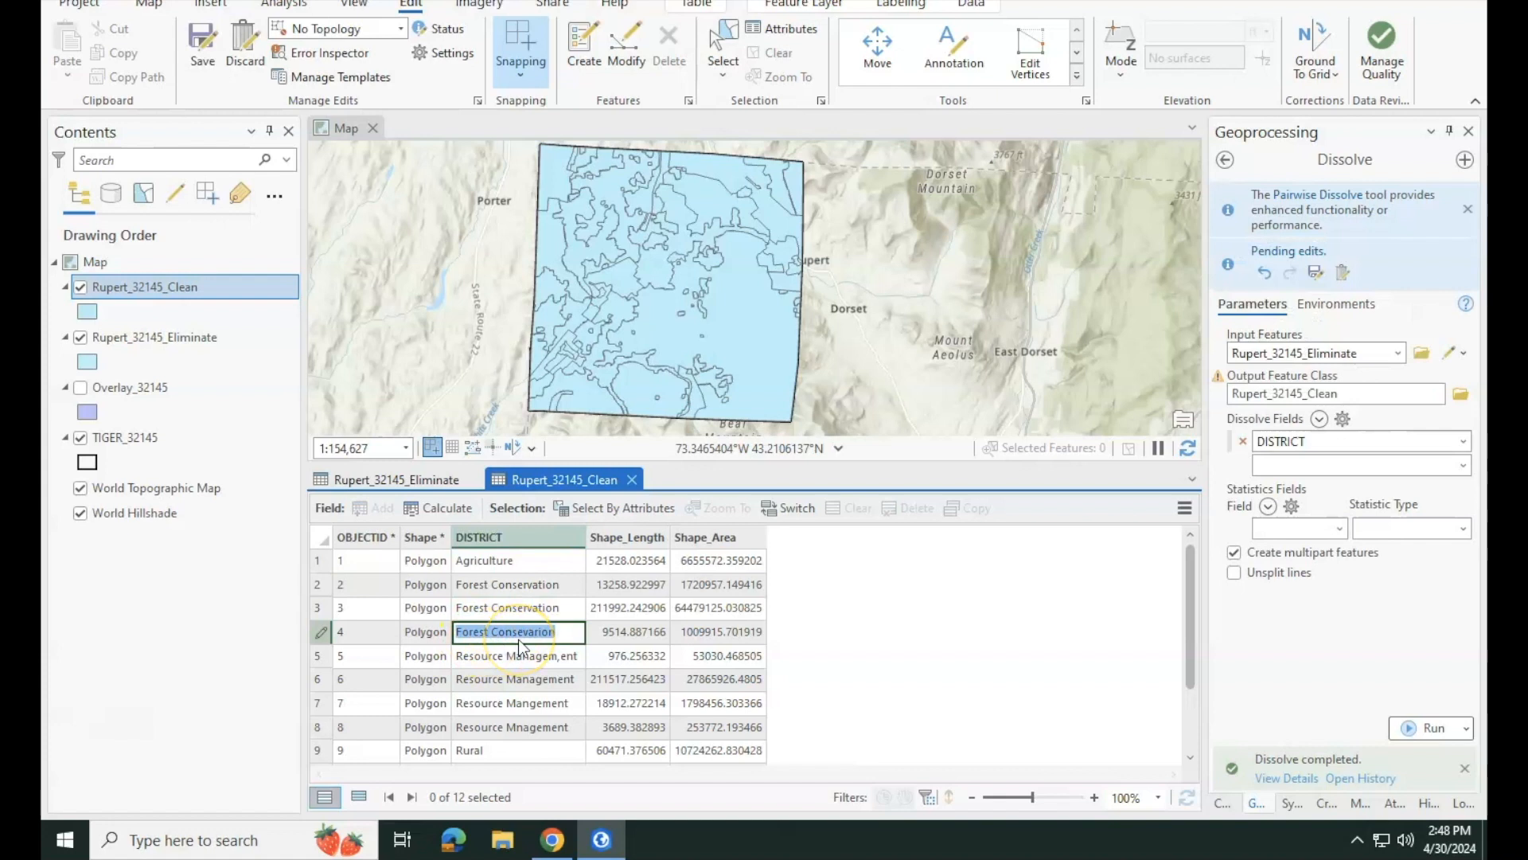
pyautogui.press('Right')
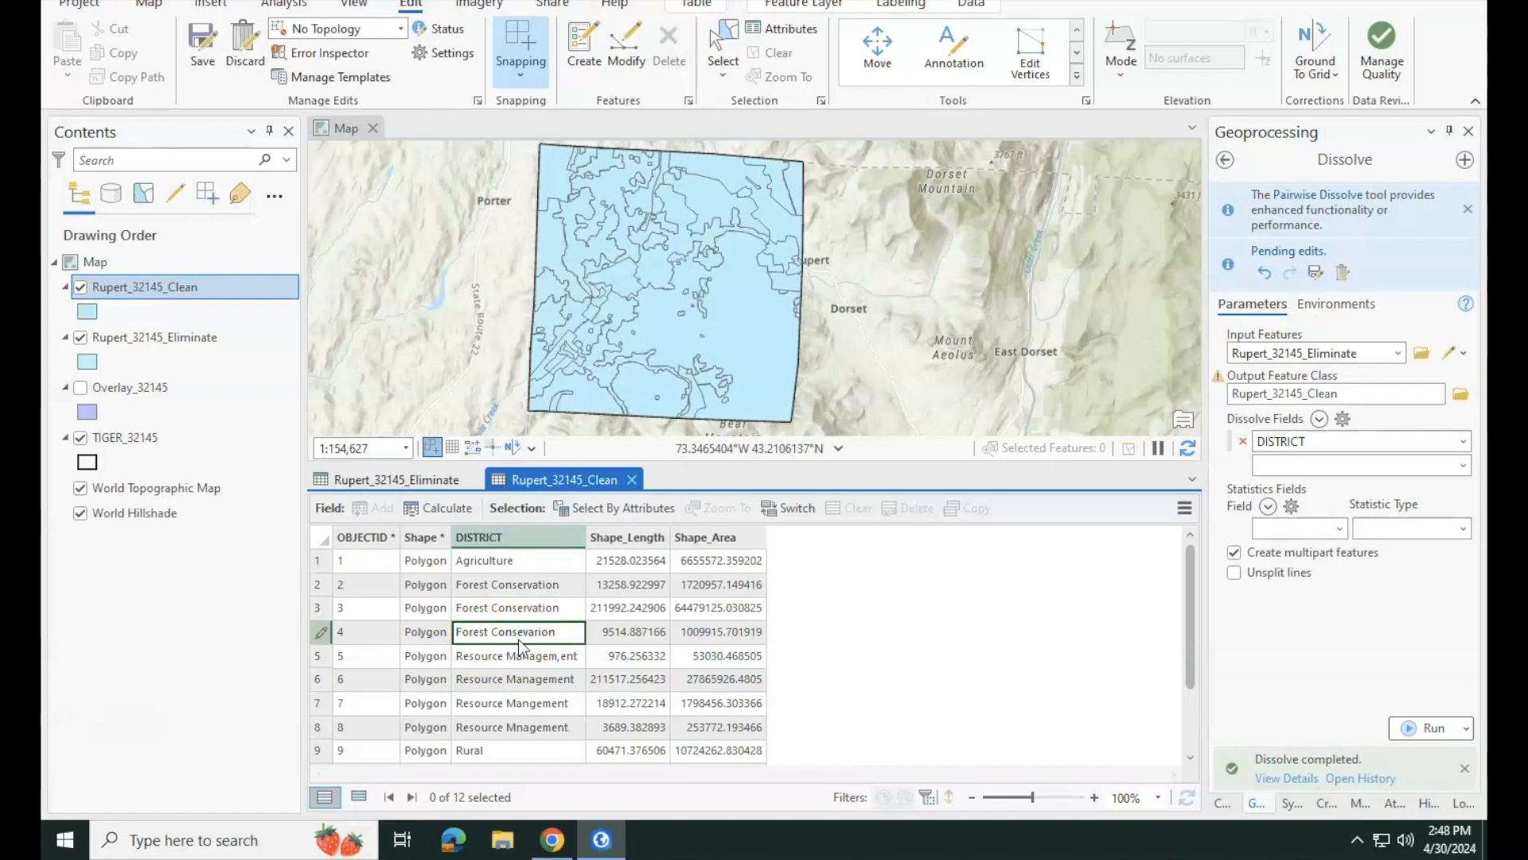
pyautogui.press('BackSpace')
pyautogui.click(513, 623)
pyautogui.click(555, 657)
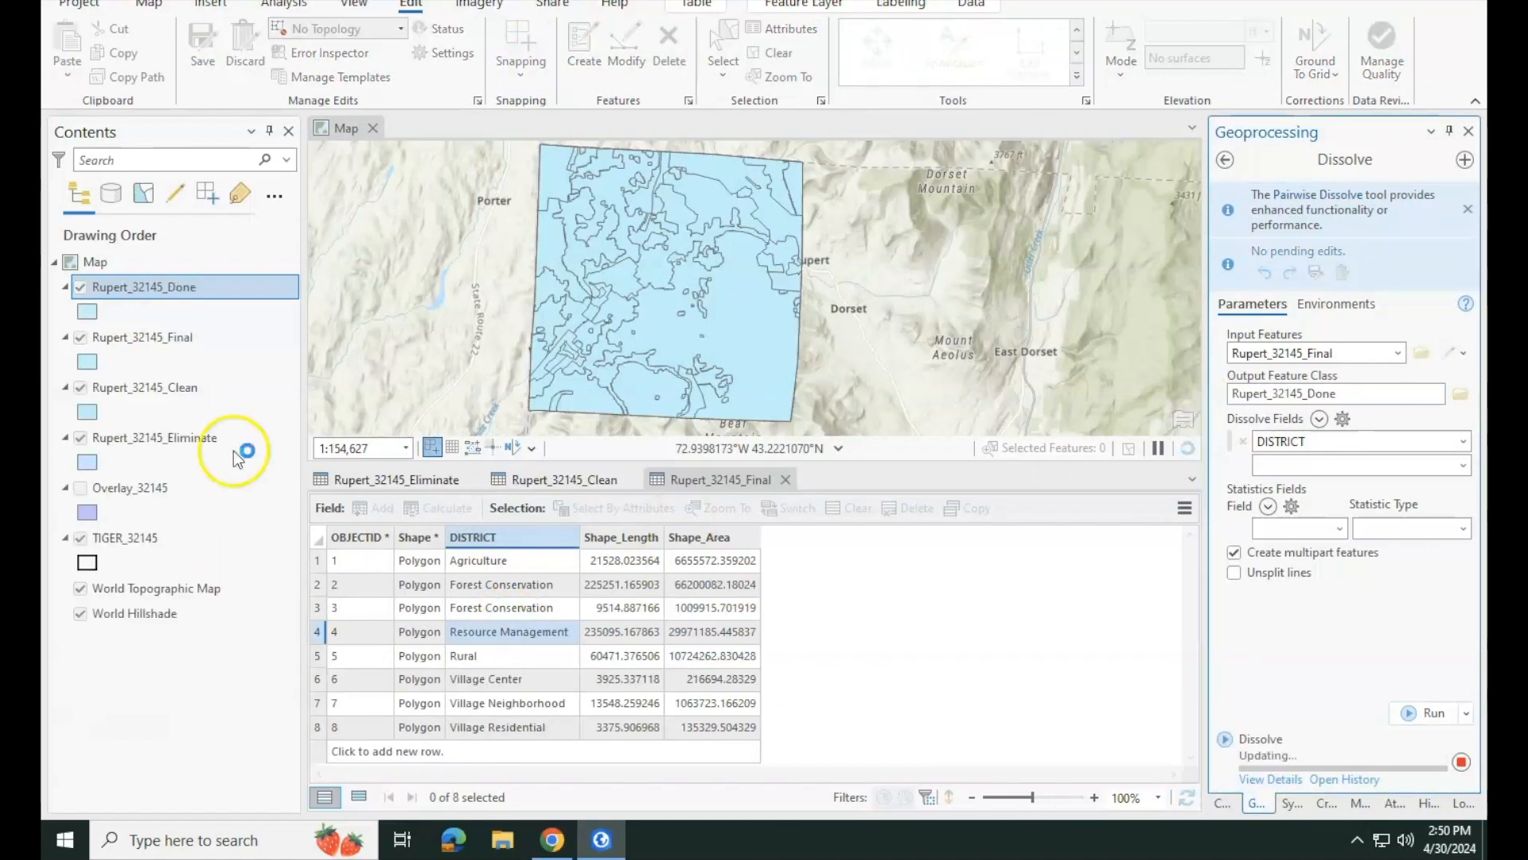
# - Remove the Rupert_32145_Final, Rupert_32145_Clean and Rupert_32145_Eliminate layers from the map, keeping Rupert_32145_Done
pyautogui.click(80, 337)
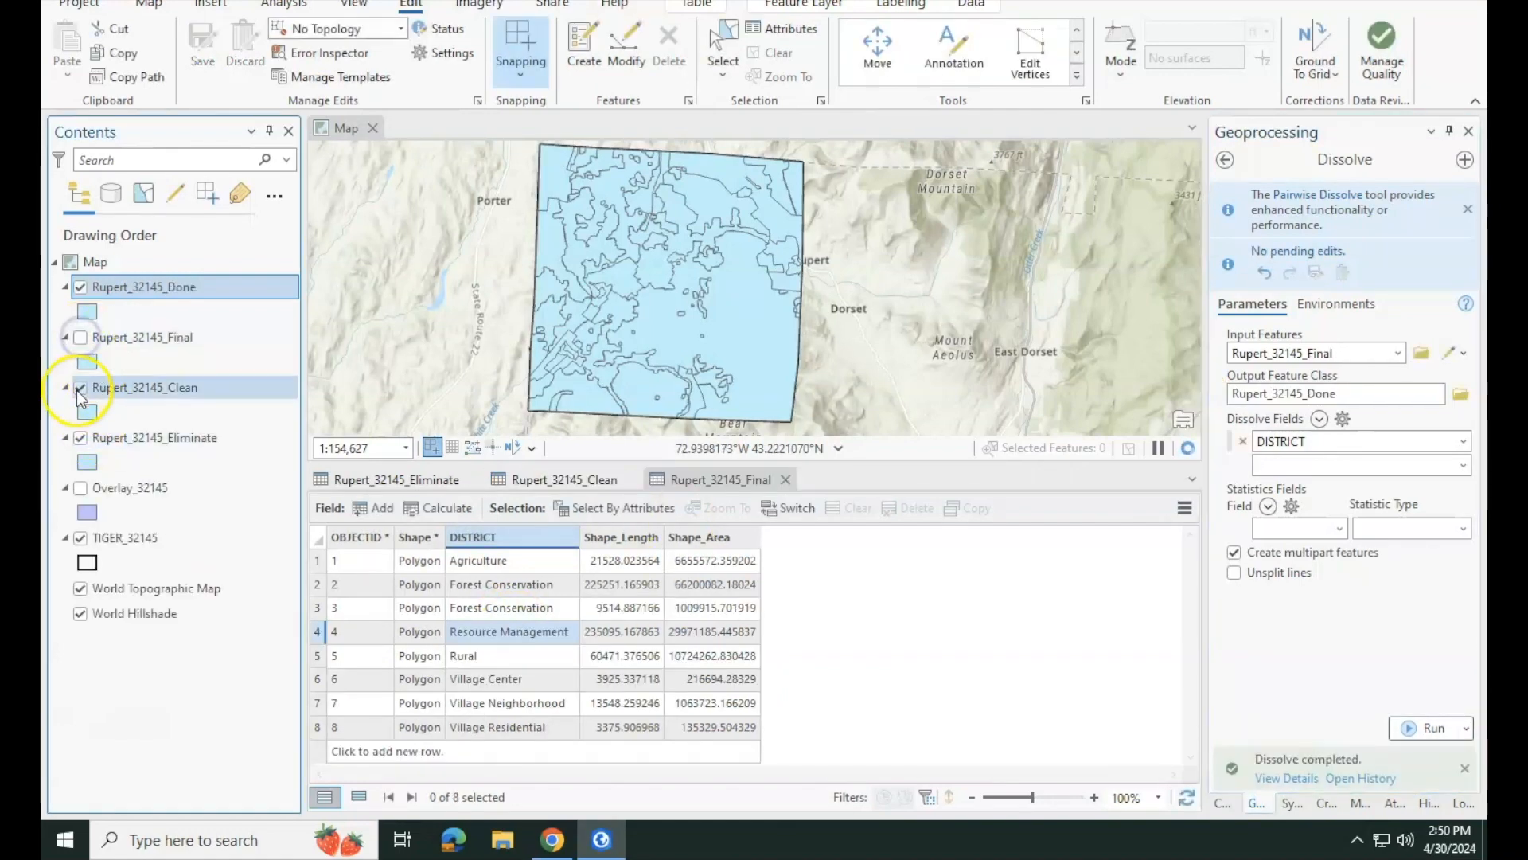
pyautogui.rightClick(140, 337)
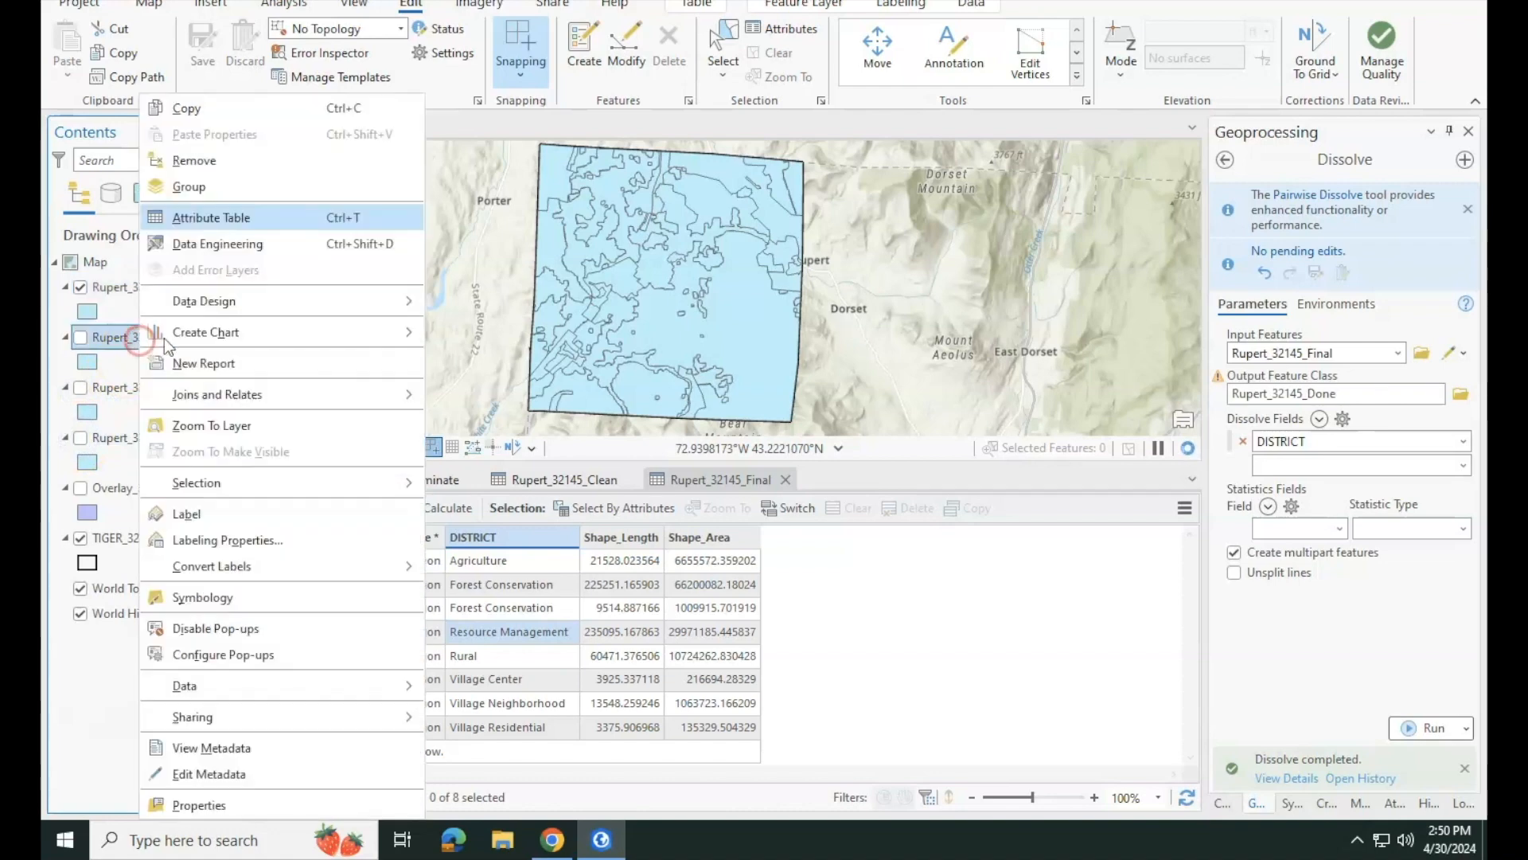
pyautogui.click(215, 161)
pyautogui.click(169, 347)
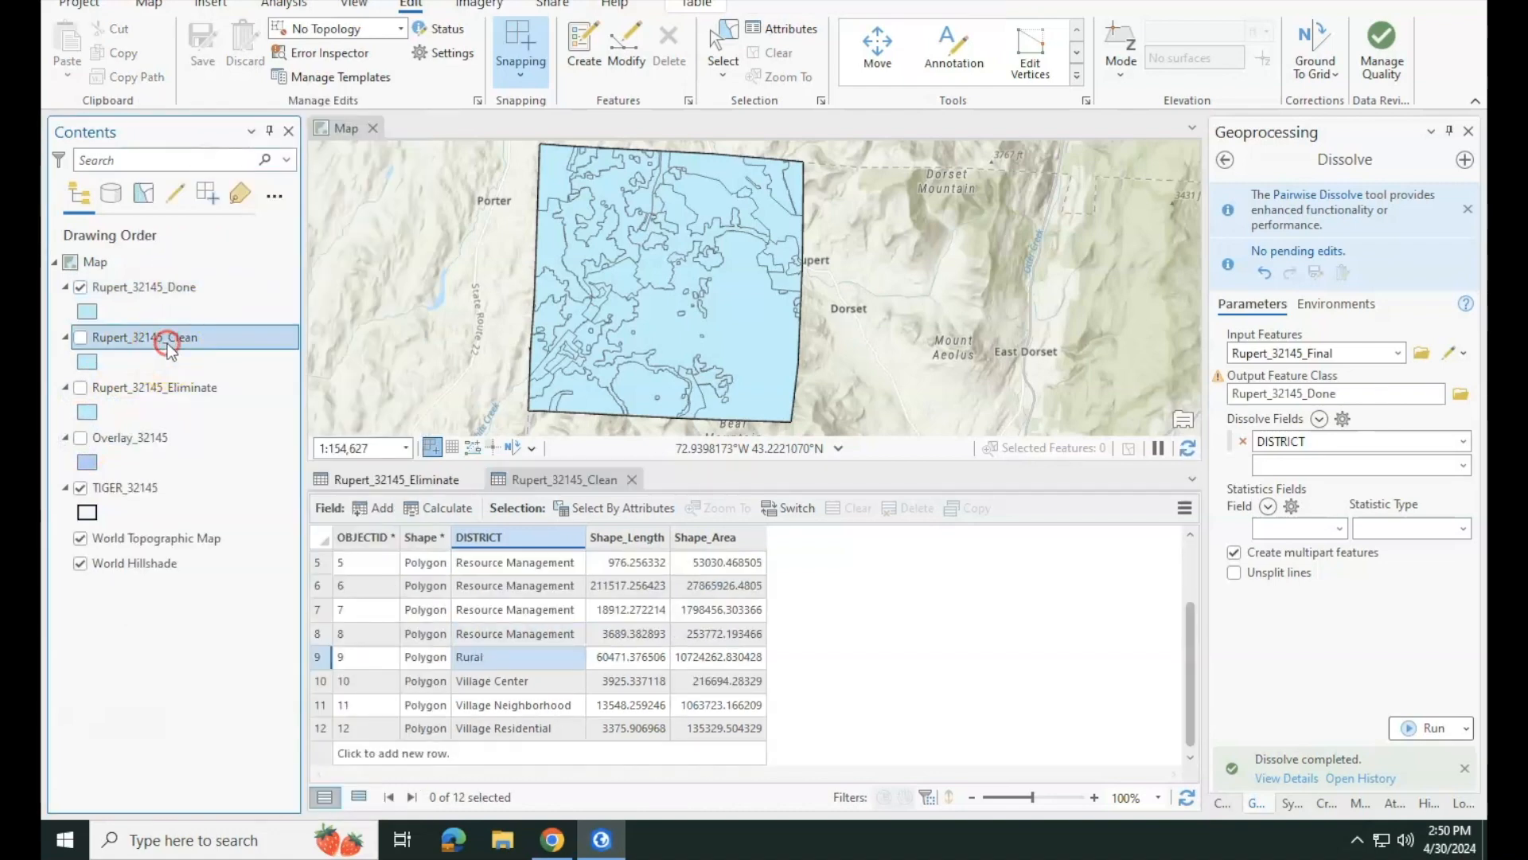
pyautogui.rightClick(169, 347)
pyautogui.click(218, 160)
pyautogui.rightClick(164, 337)
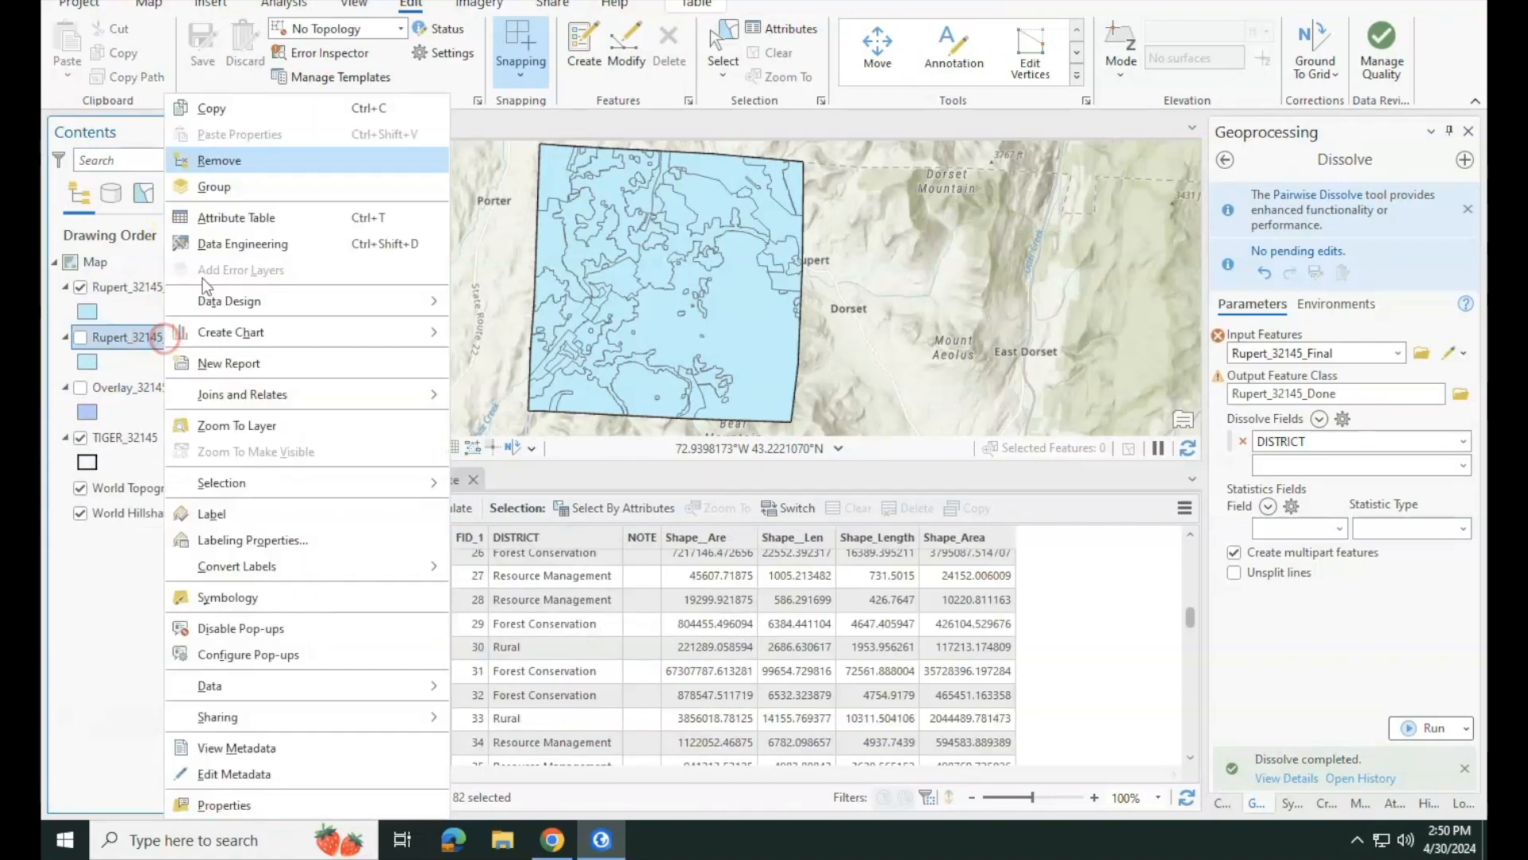
pyautogui.click(239, 161)
pyautogui.click(489, 509)
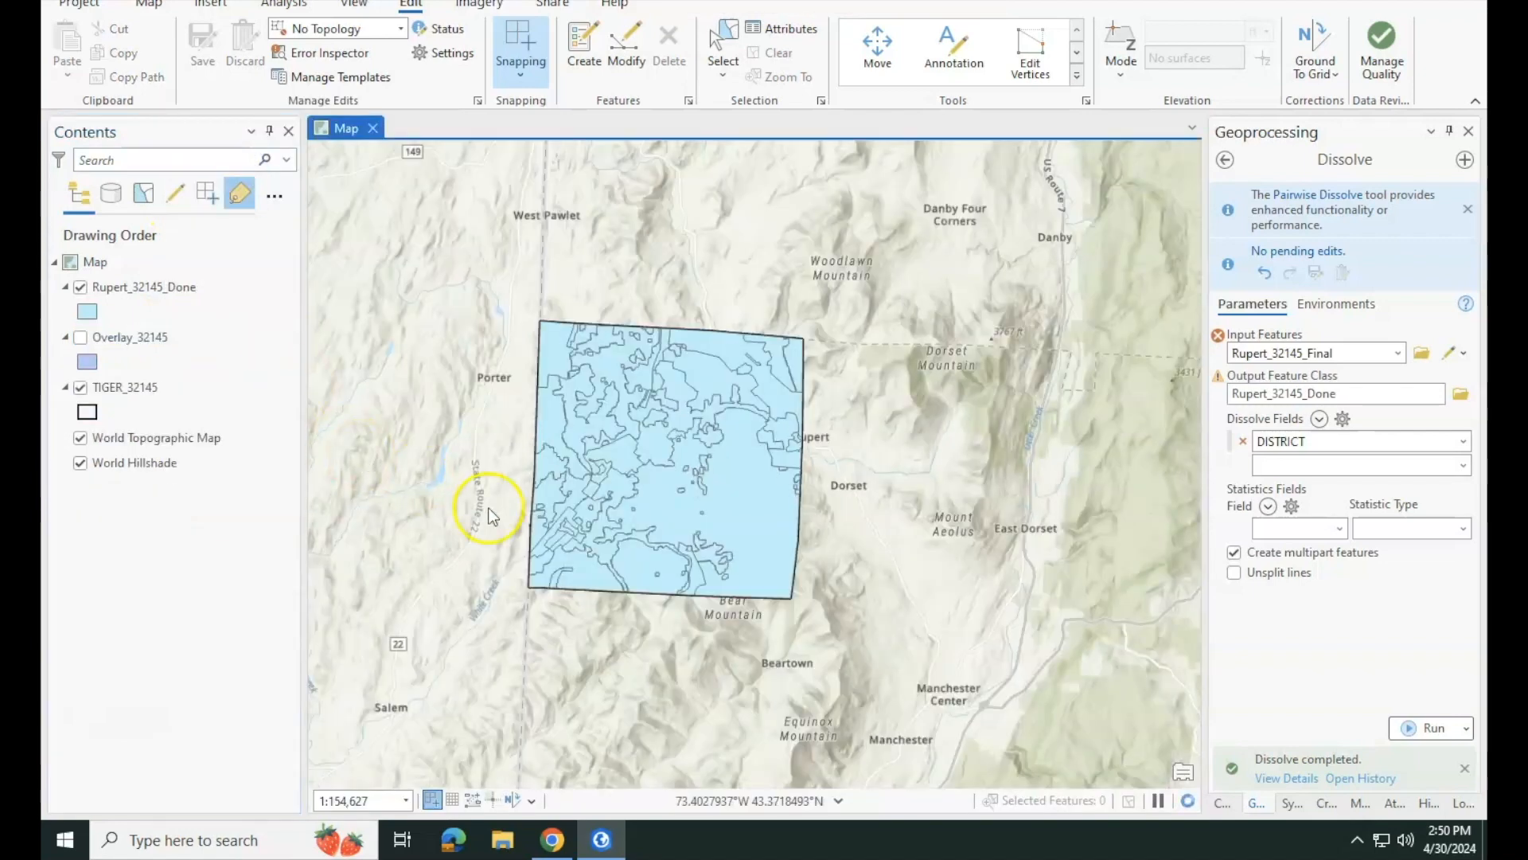
# - Permanently delete the Rupert_32145_Clean and Rupert_32145_Final feature classes from Rupert.gdb
pyautogui.click(1225, 802)
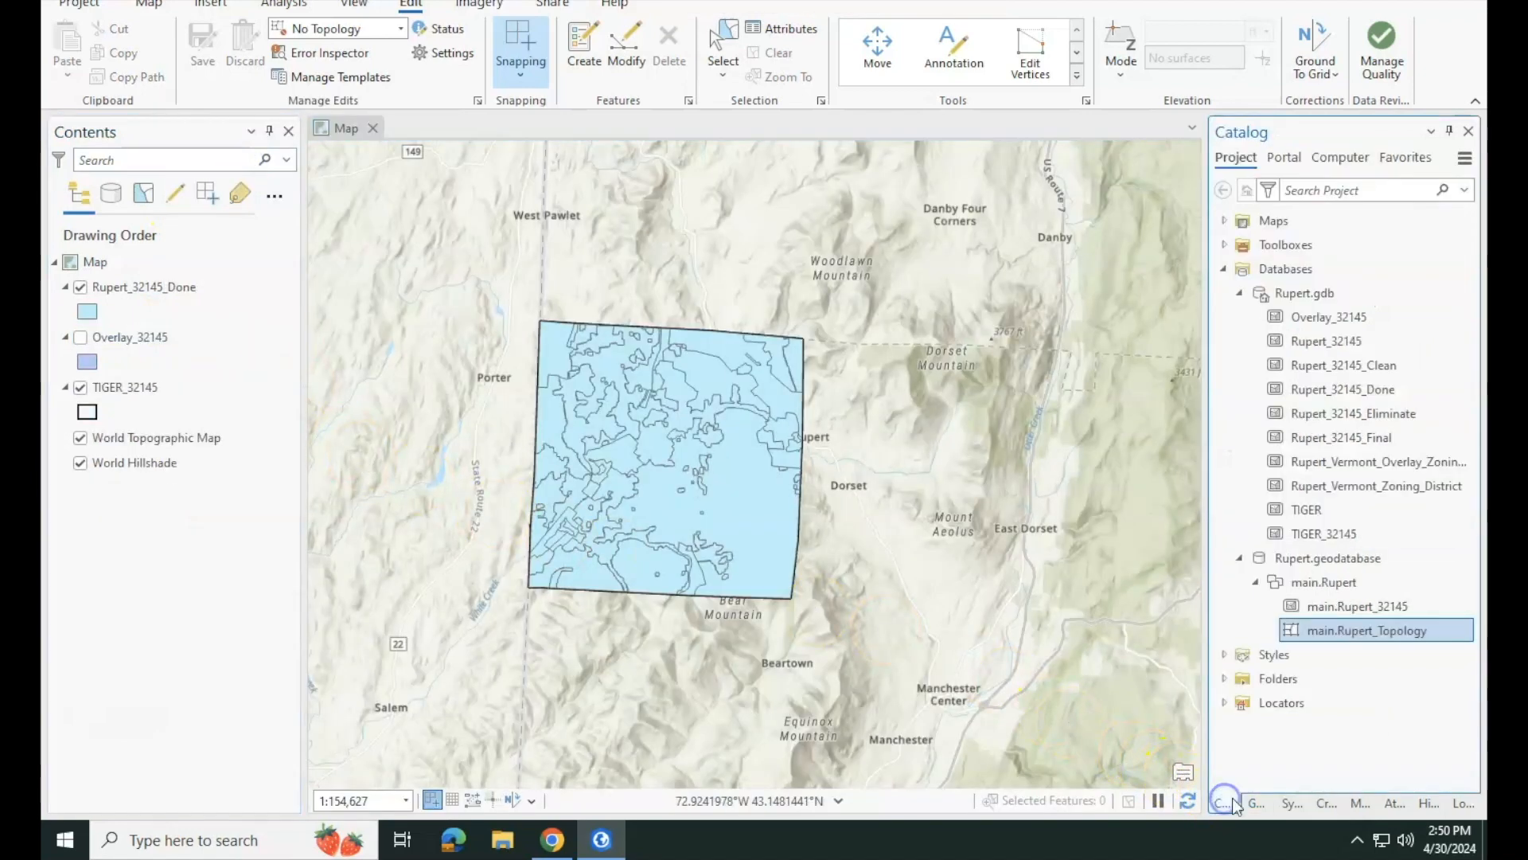
pyautogui.rightClick(1378, 368)
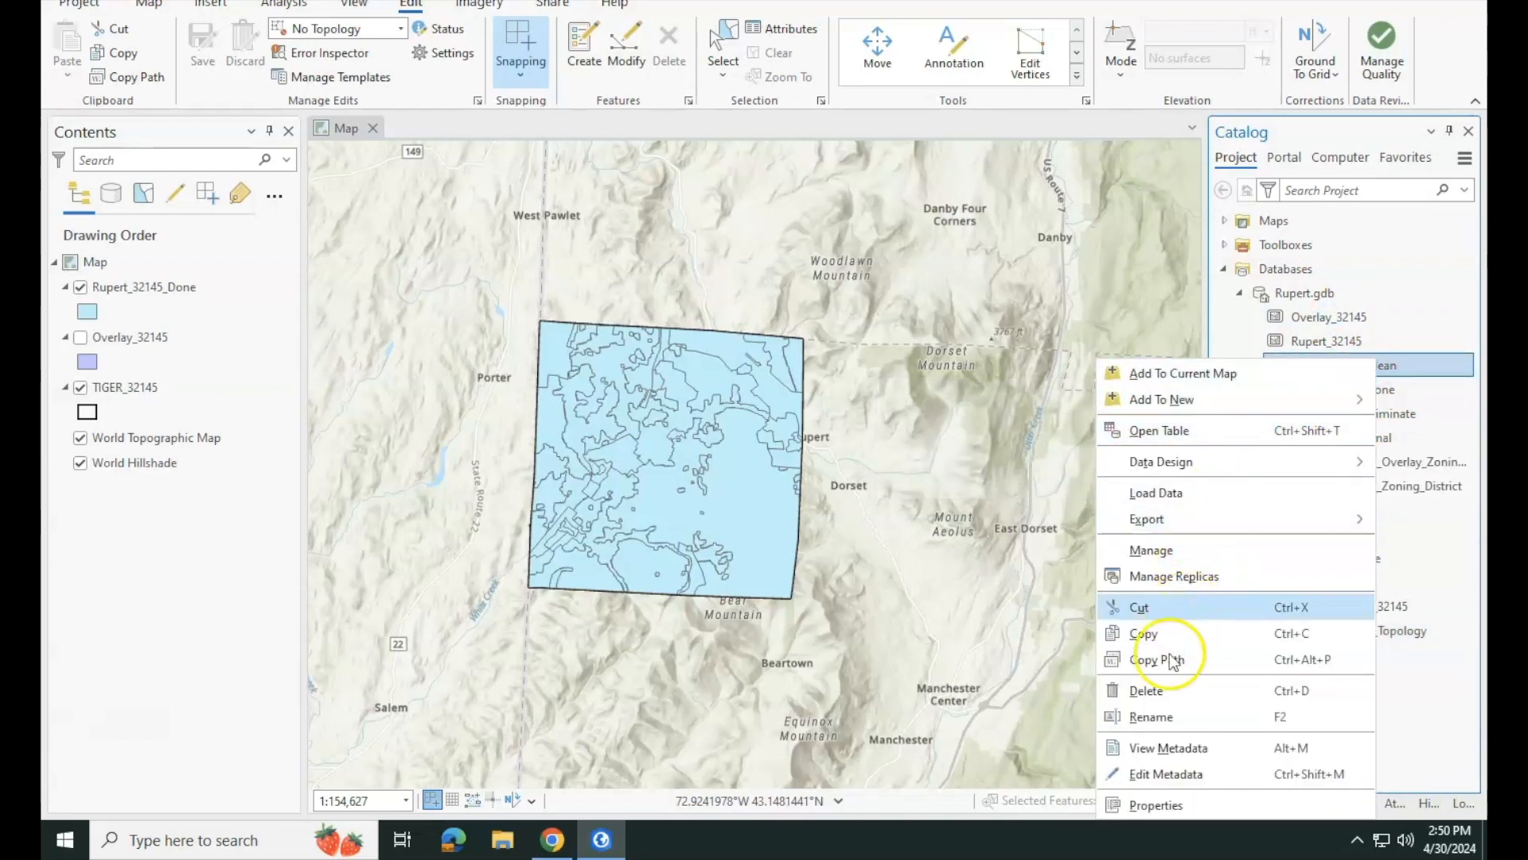
pyautogui.click(1154, 689)
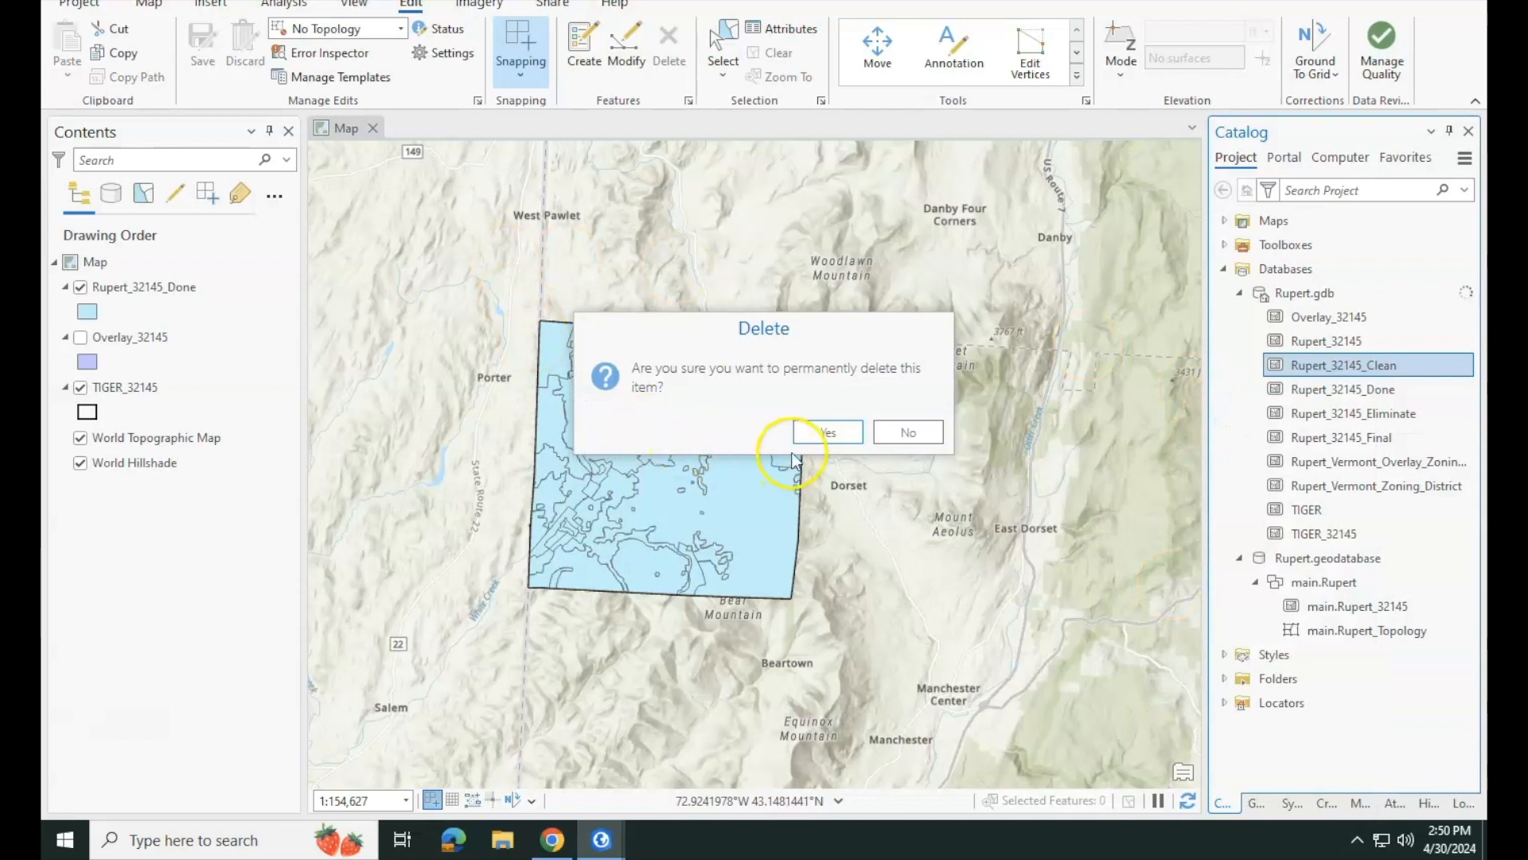
pyautogui.click(811, 434)
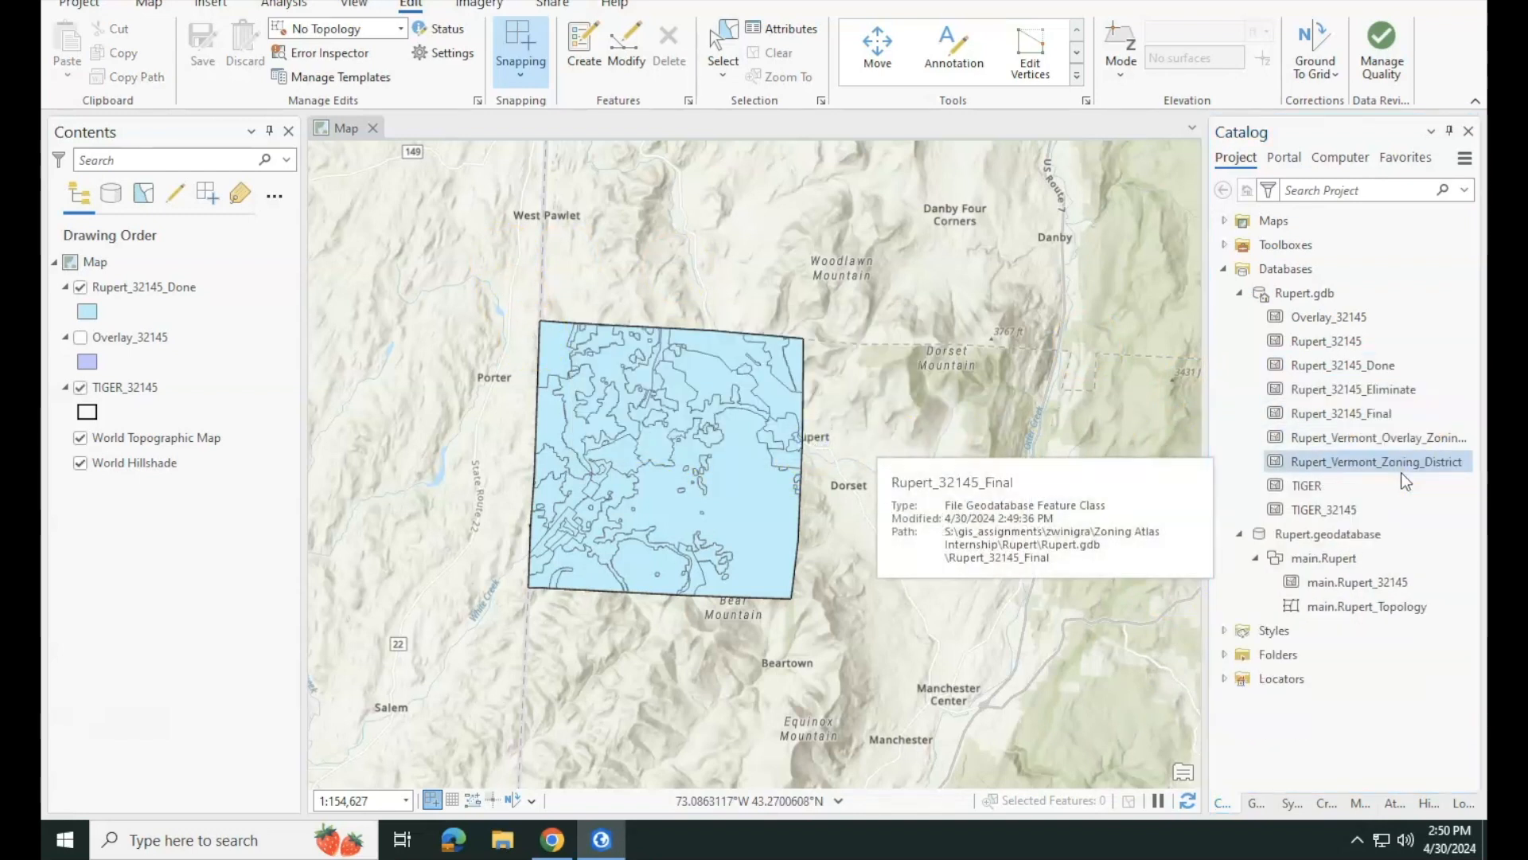
pyautogui.rightClick(1377, 411)
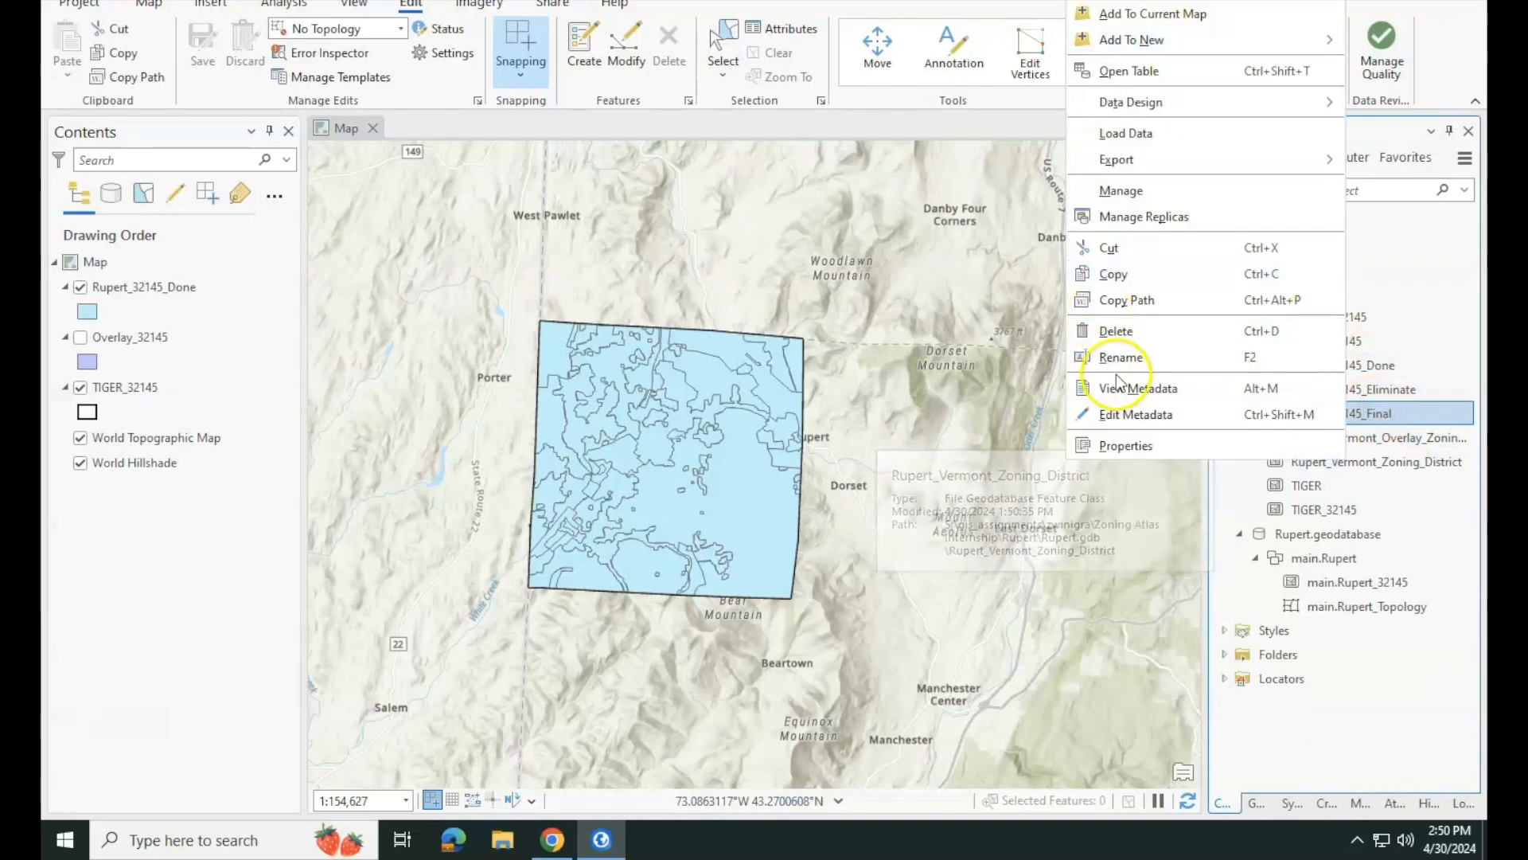
pyautogui.click(1116, 329)
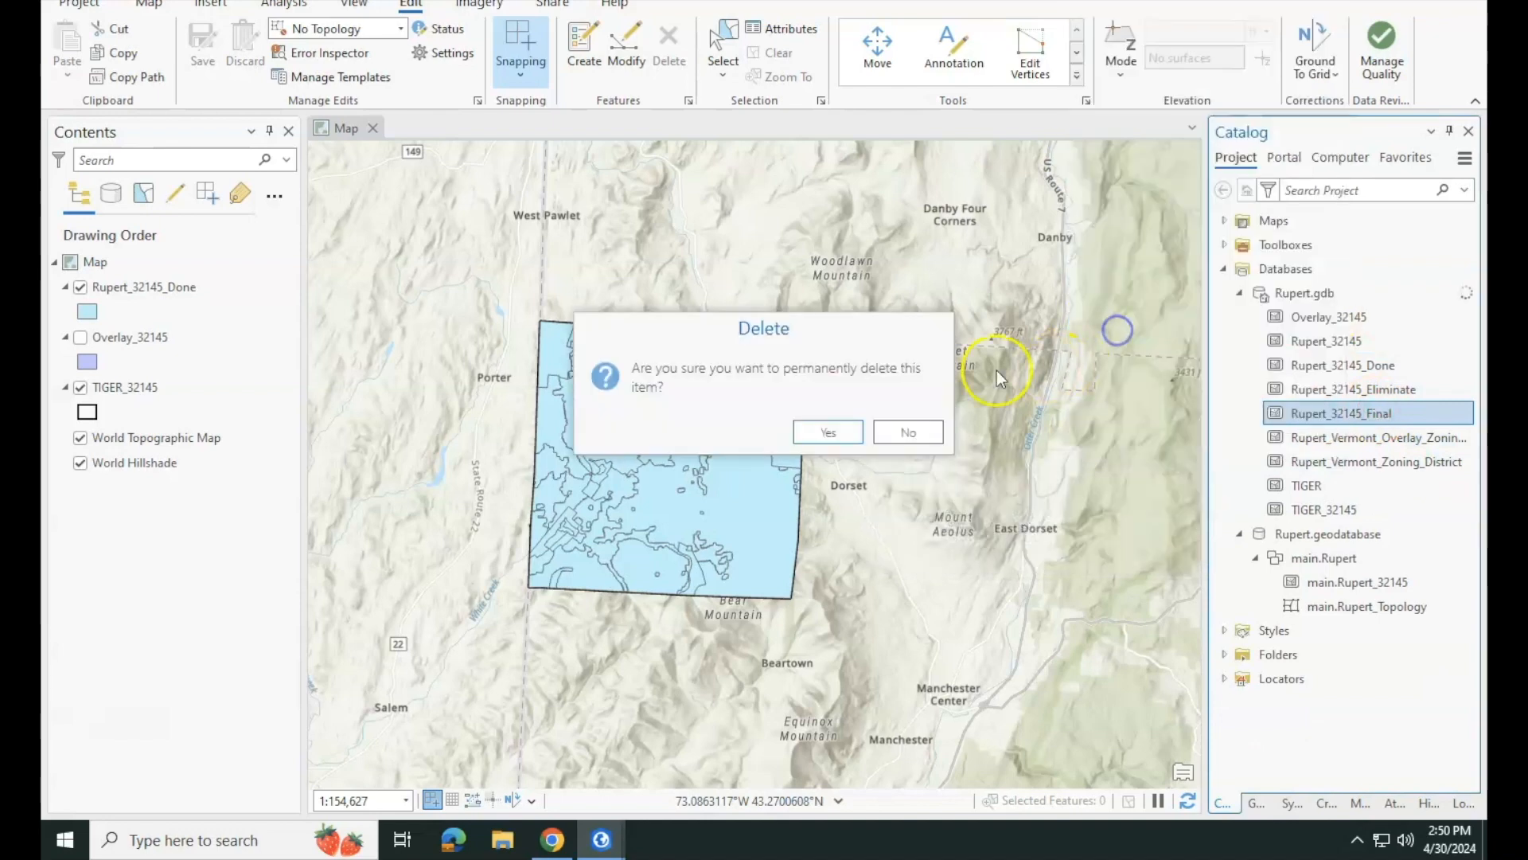
pyautogui.click(828, 432)
pyautogui.click(818, 444)
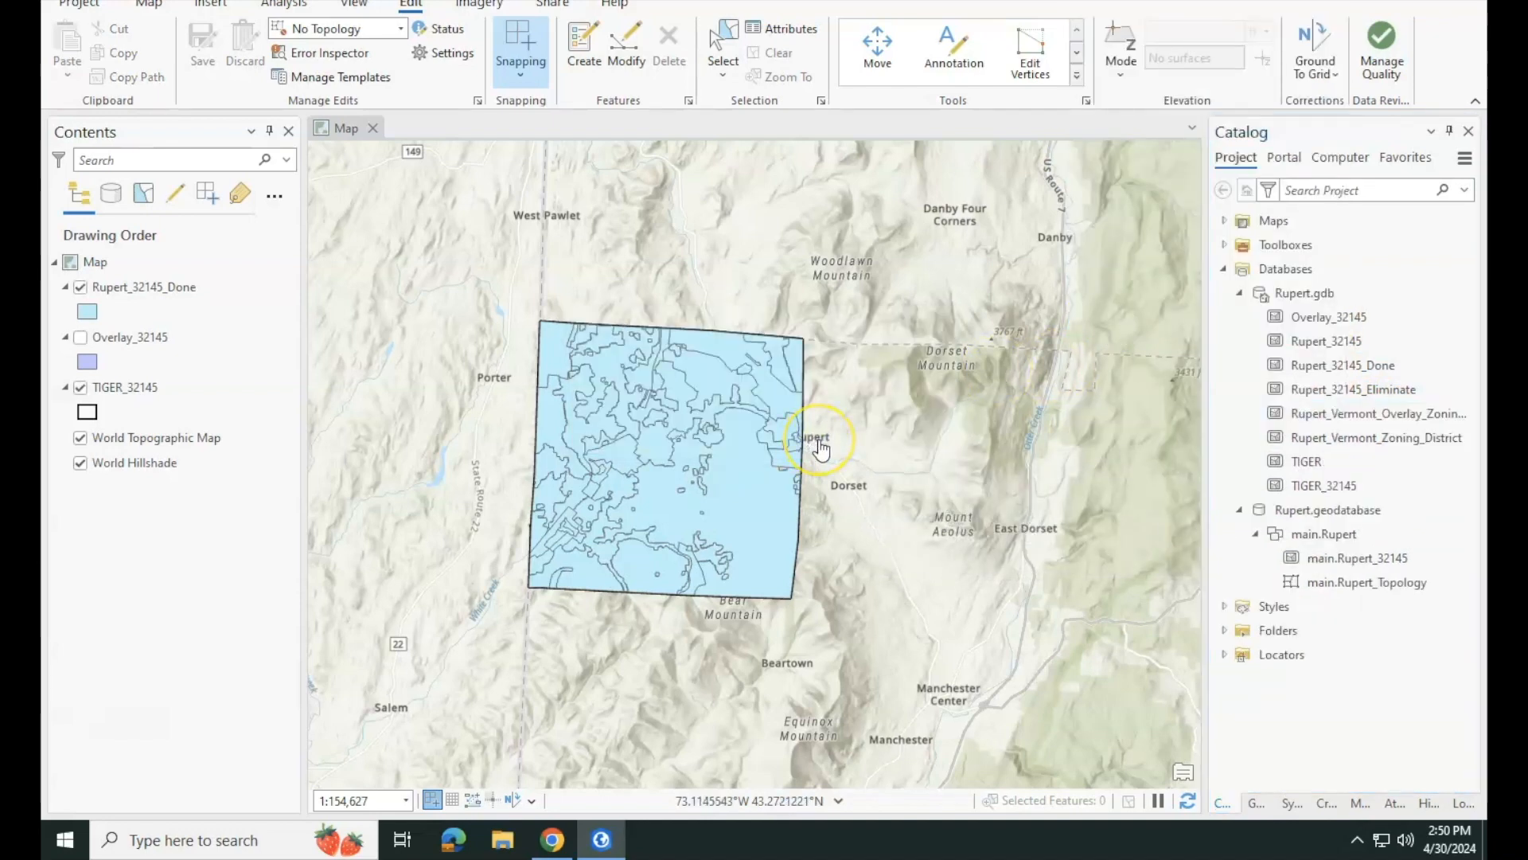
# - Symbolize the Rupert_32145_Done layer with Unique Values based on the DISTRICT field
pyautogui.click(199, 295)
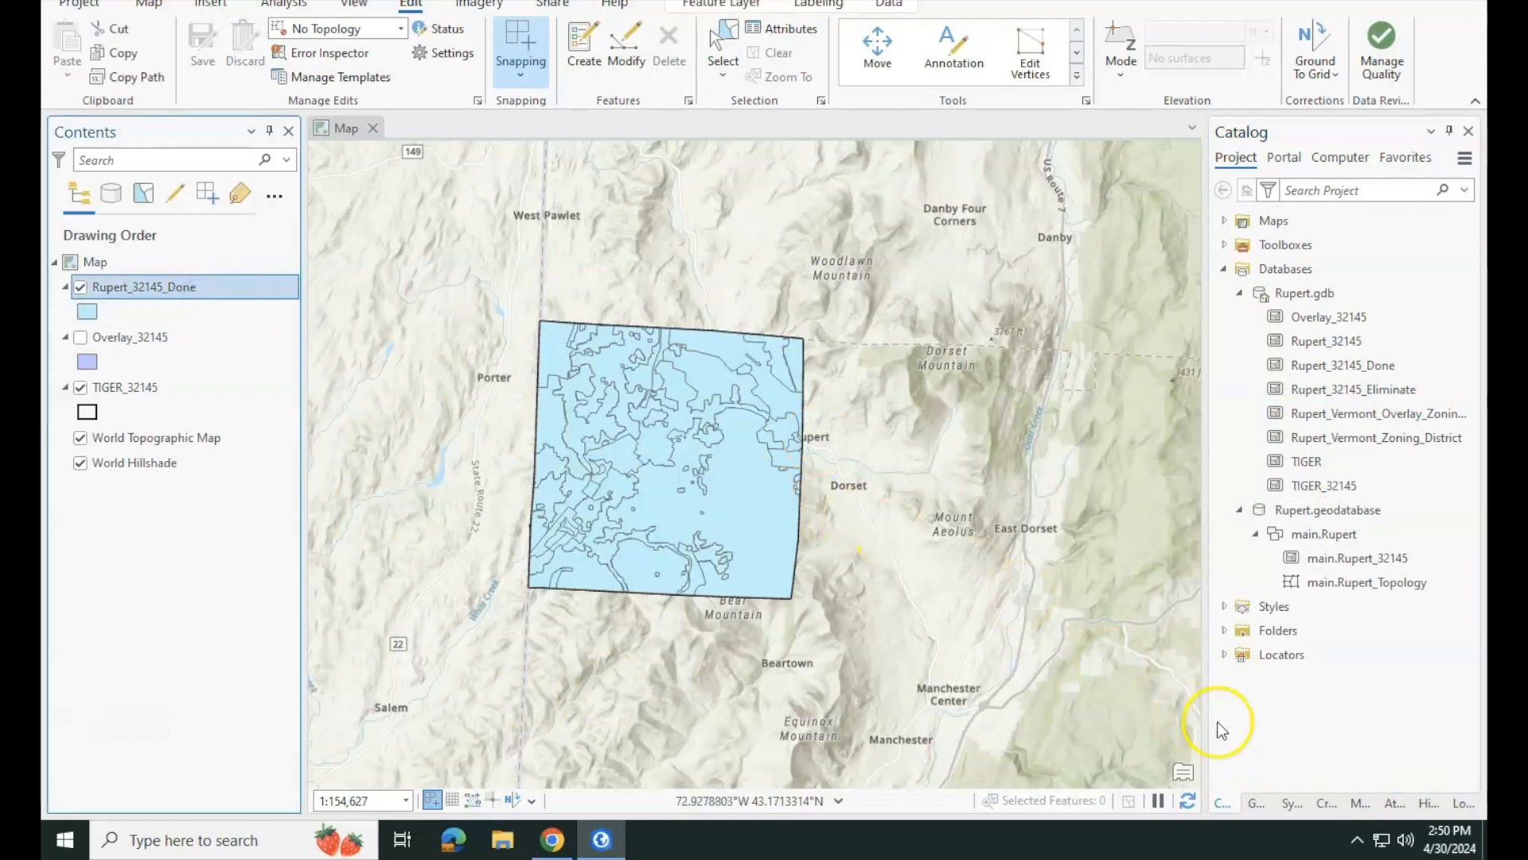
pyautogui.click(1298, 801)
pyautogui.click(1305, 231)
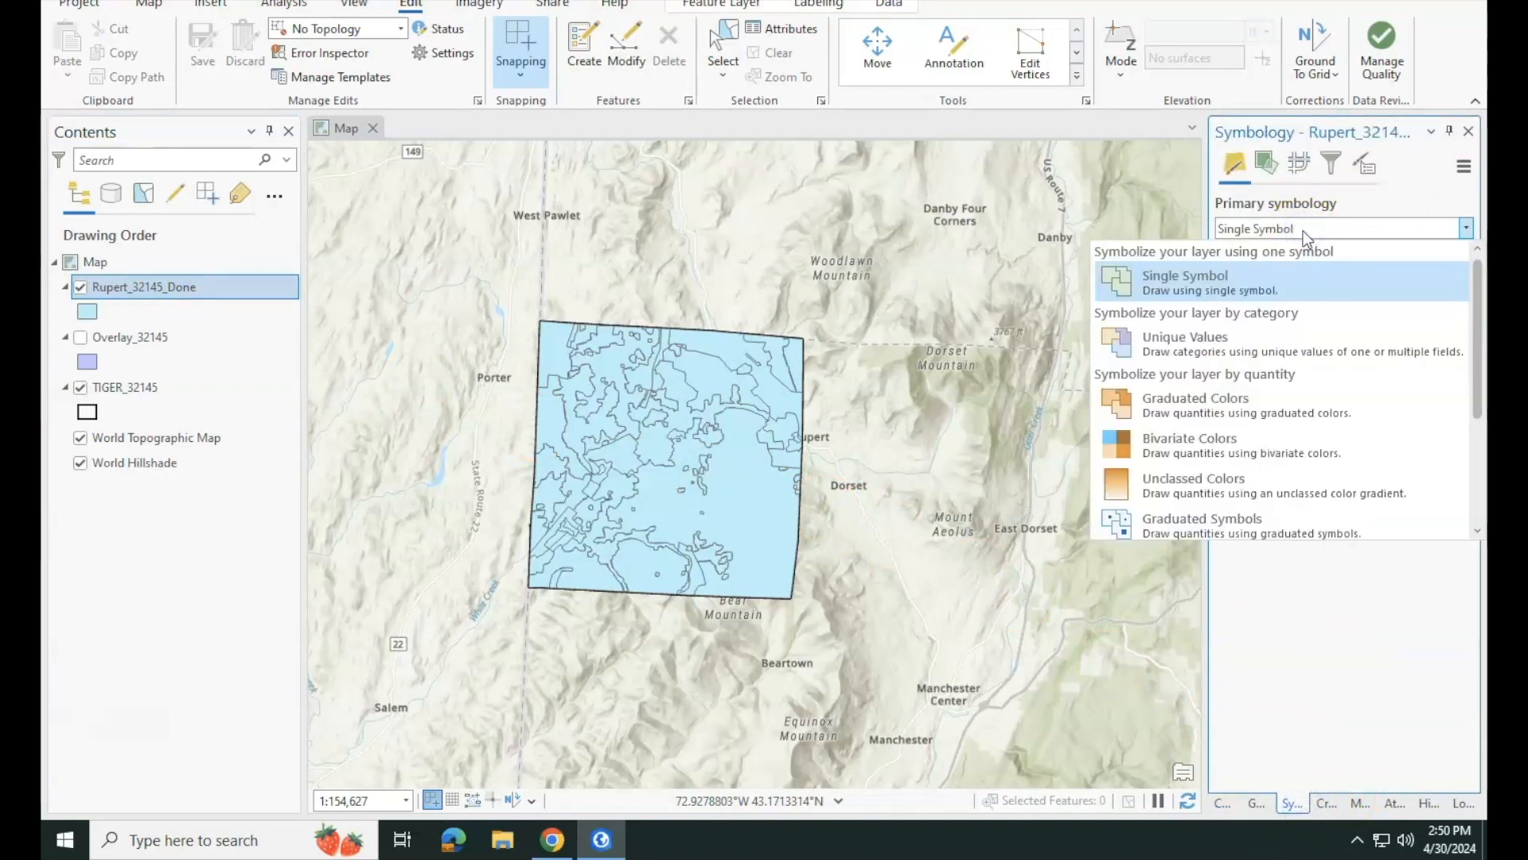
pyautogui.click(1235, 346)
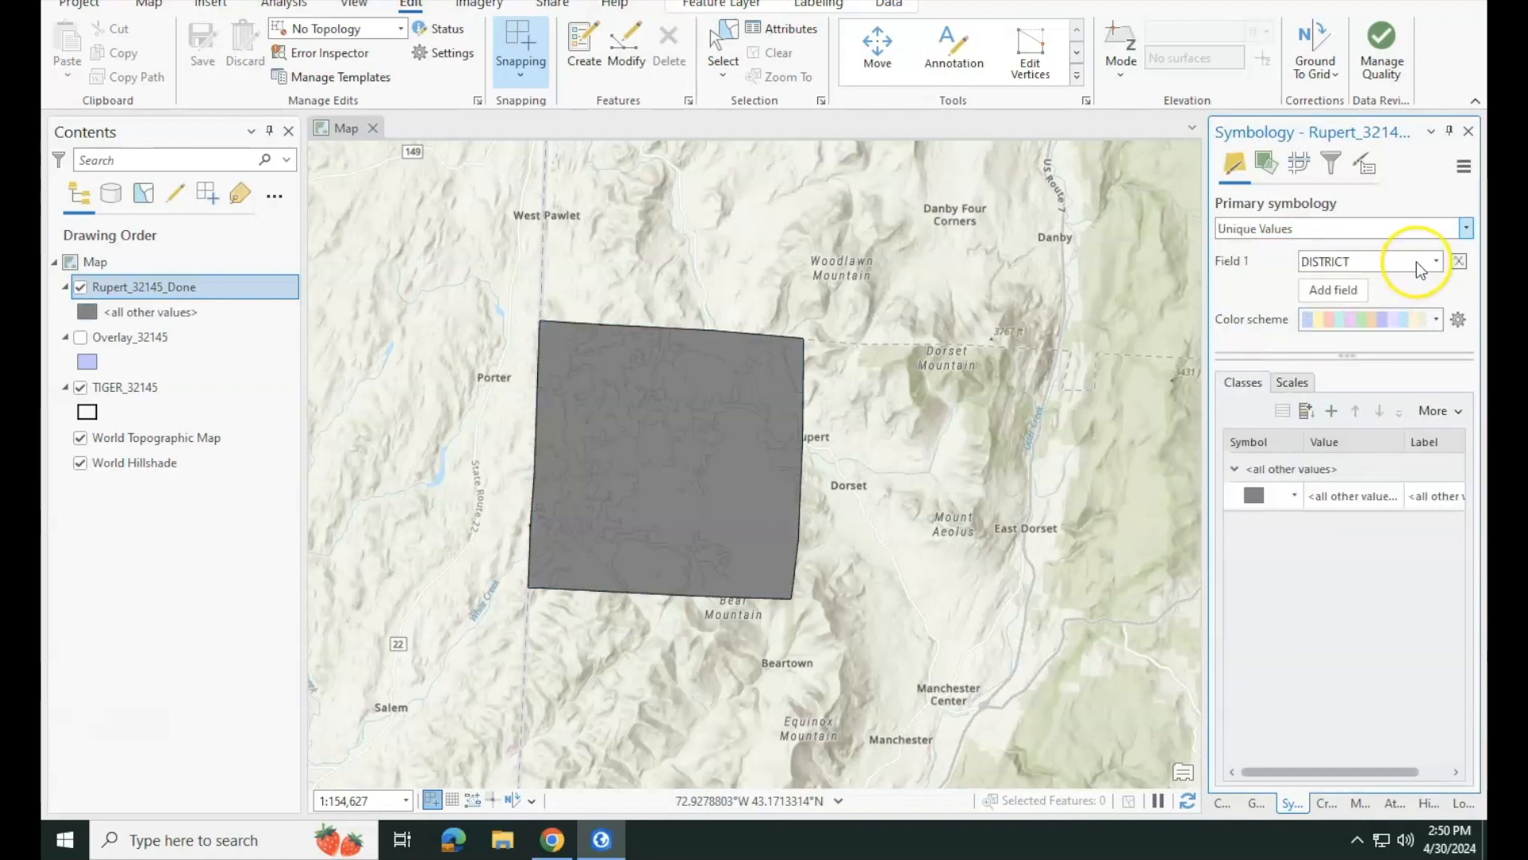
pyautogui.click(1437, 261)
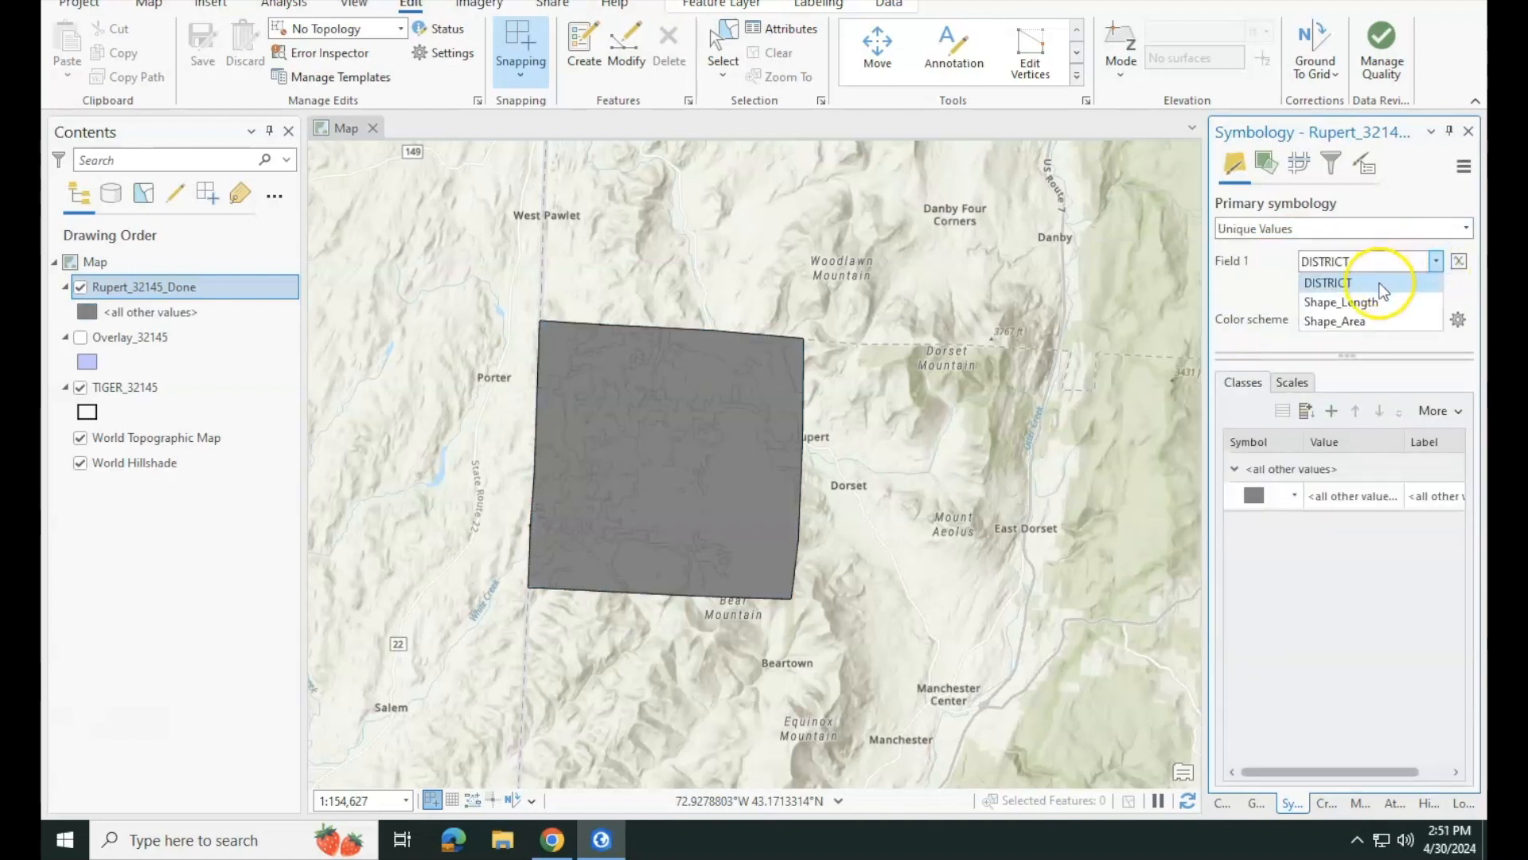
pyautogui.click(1368, 302)
pyautogui.click(1436, 263)
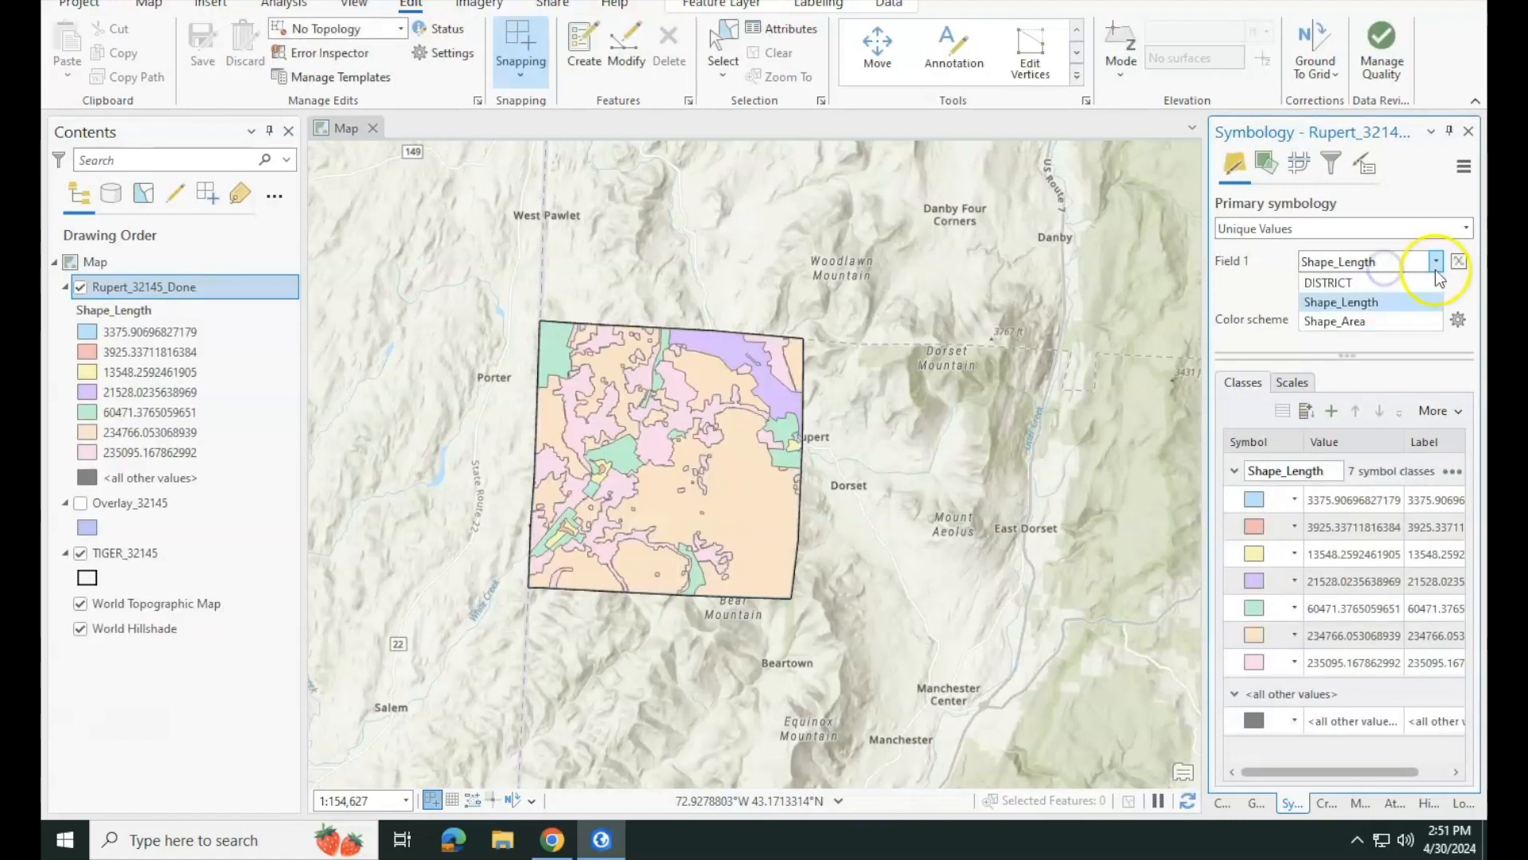
pyautogui.click(1396, 277)
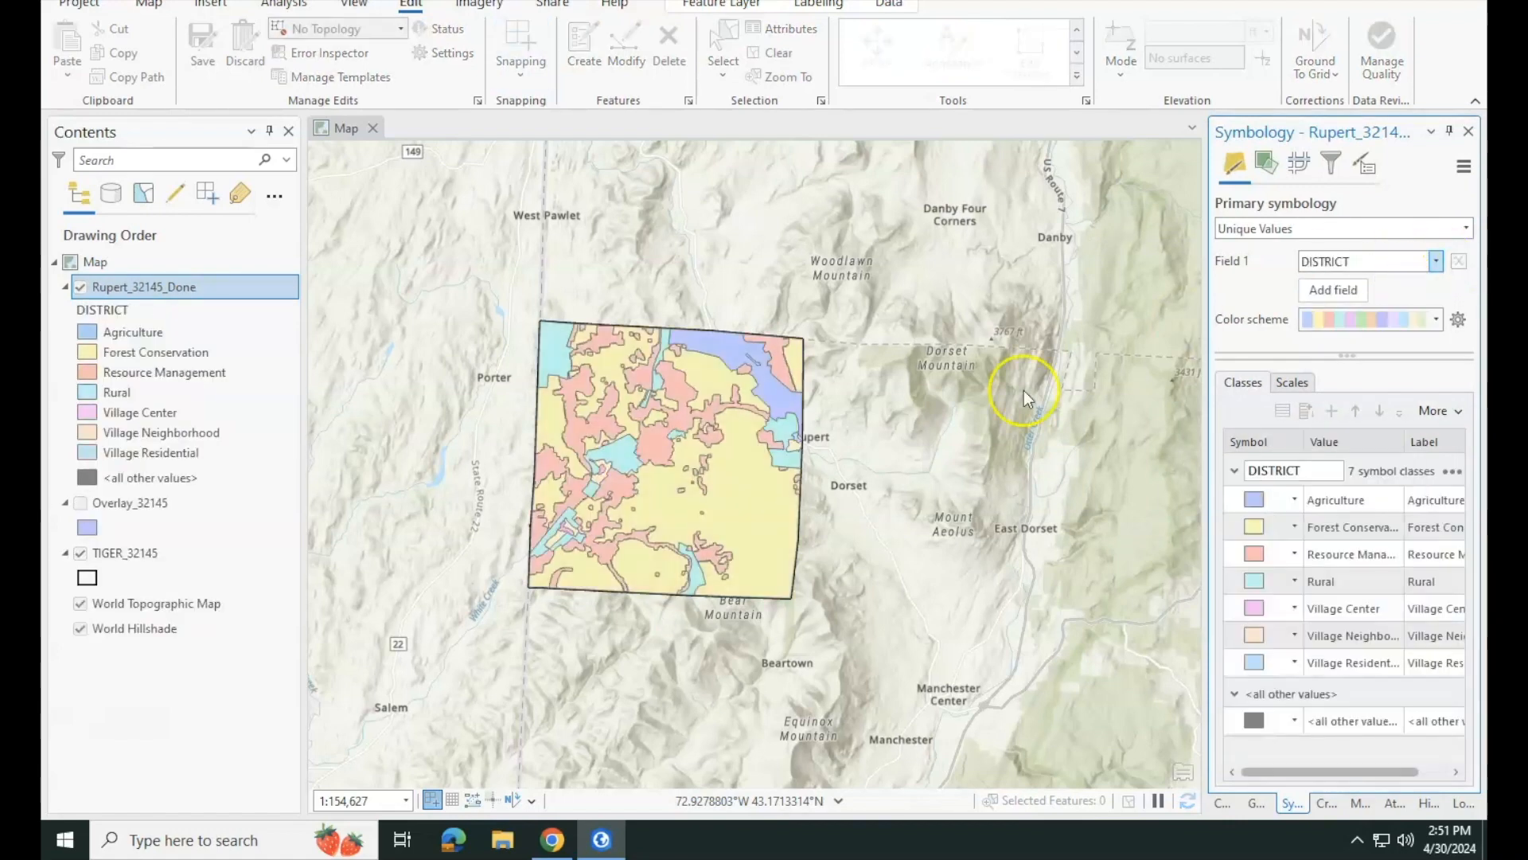
# - Compare the symbolized districts with the Town of Rupert Land Use Plan PDF in the browser, examining the village area near the eastern boundary
pyautogui.moveTo(765, 506); pyautogui.dragTo(843, 471)
pyautogui.scroll(2, 875, 494)
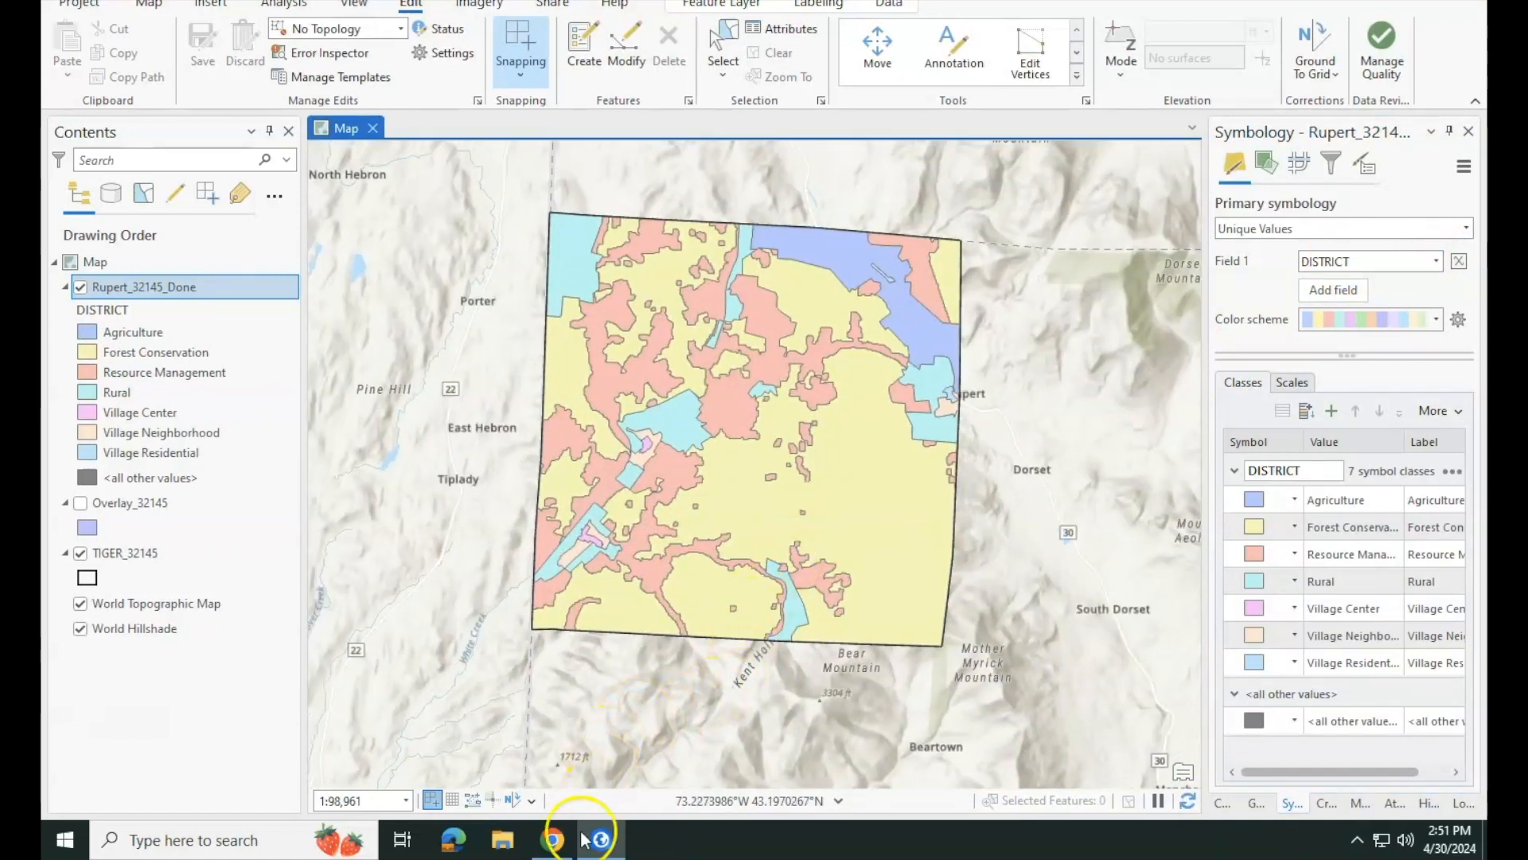
pyautogui.moveTo(553, 839)
pyautogui.click(585, 792)
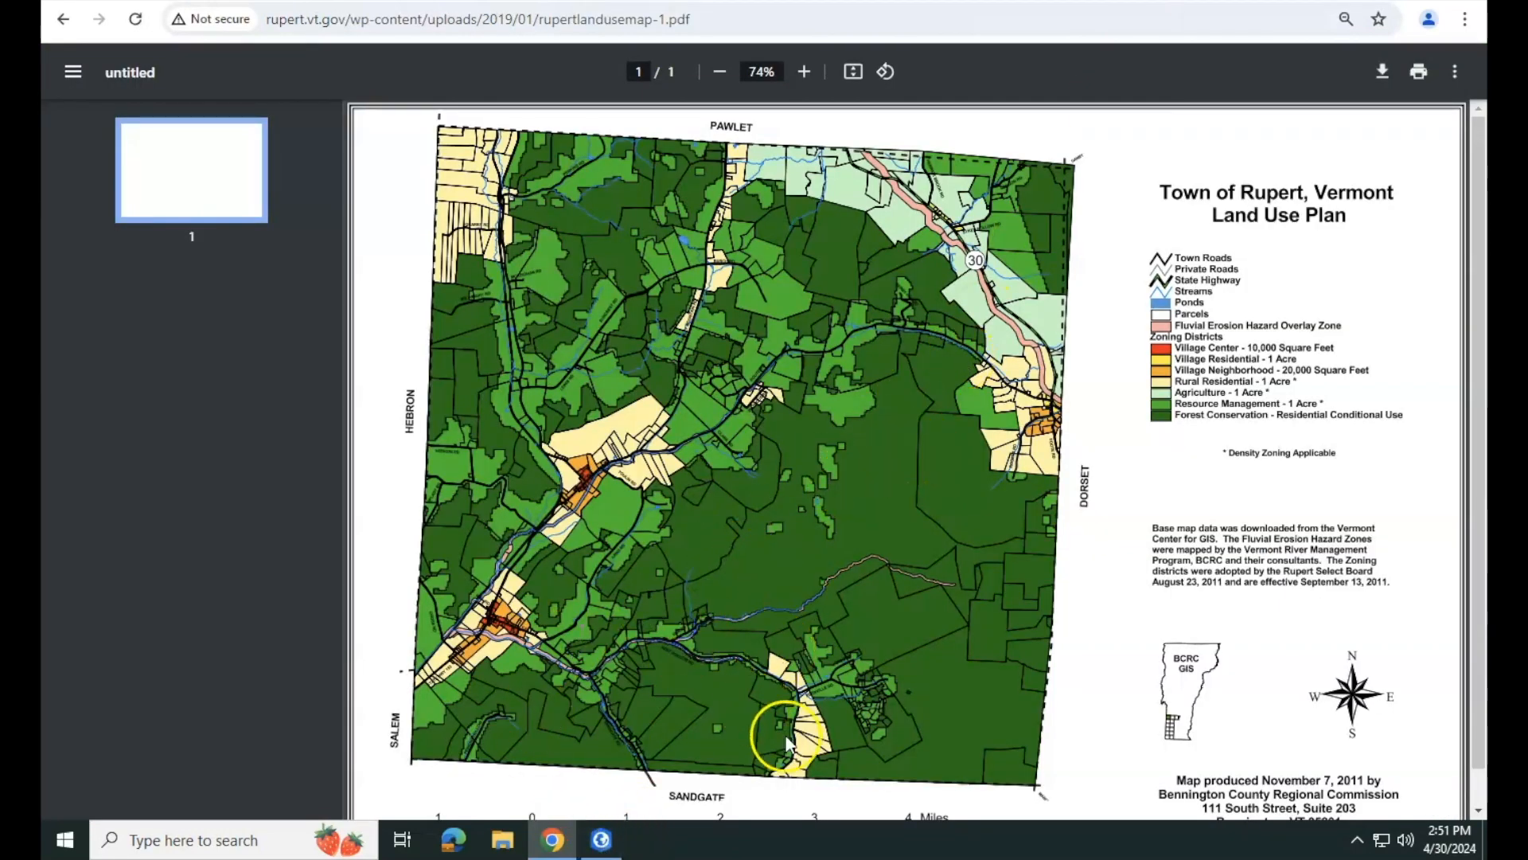
pyautogui.click(613, 851)
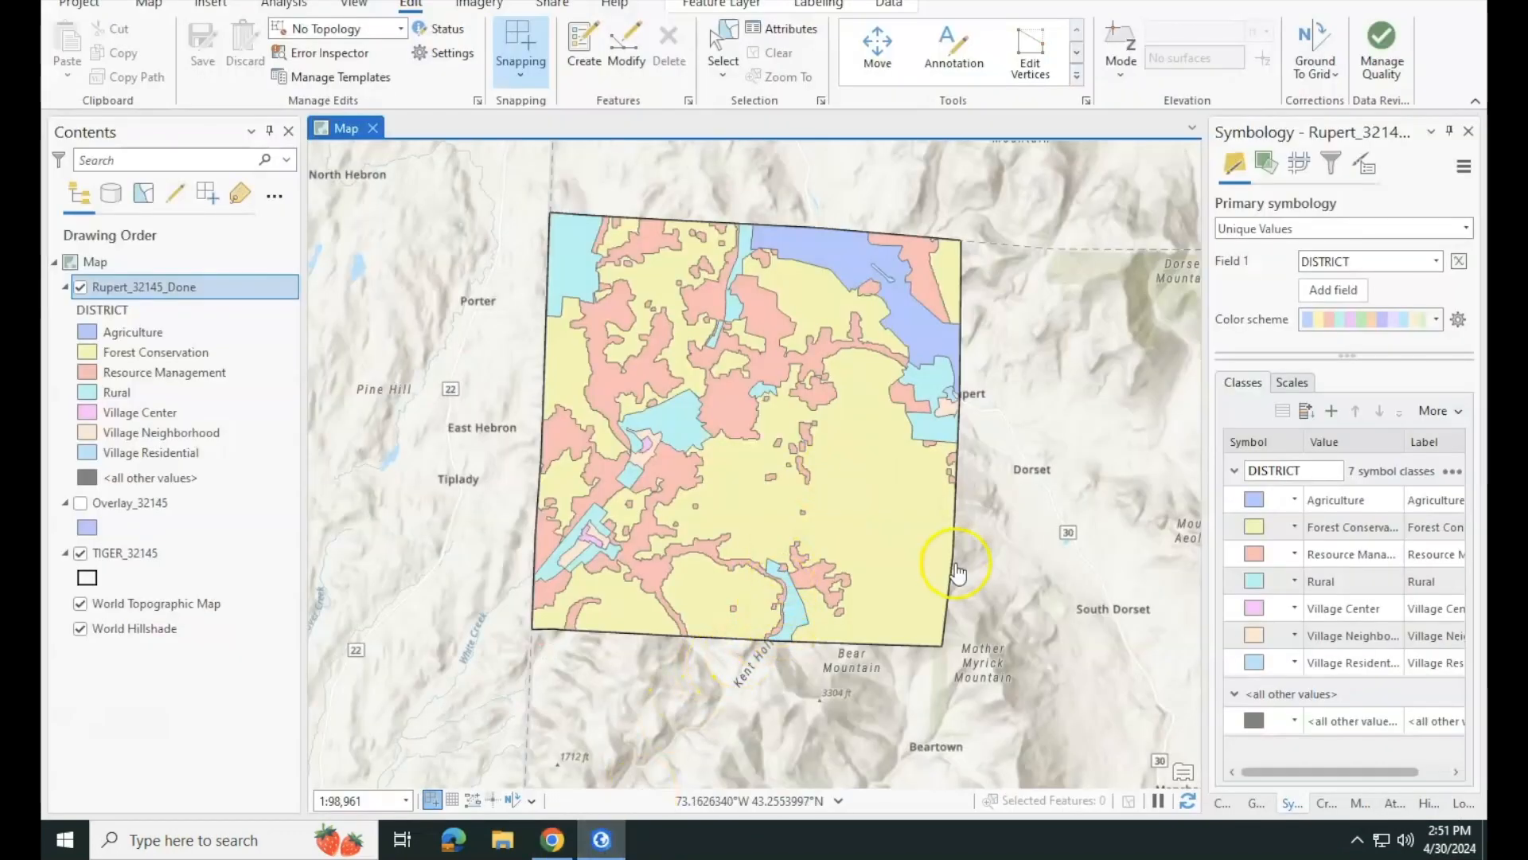
pyautogui.click(603, 837)
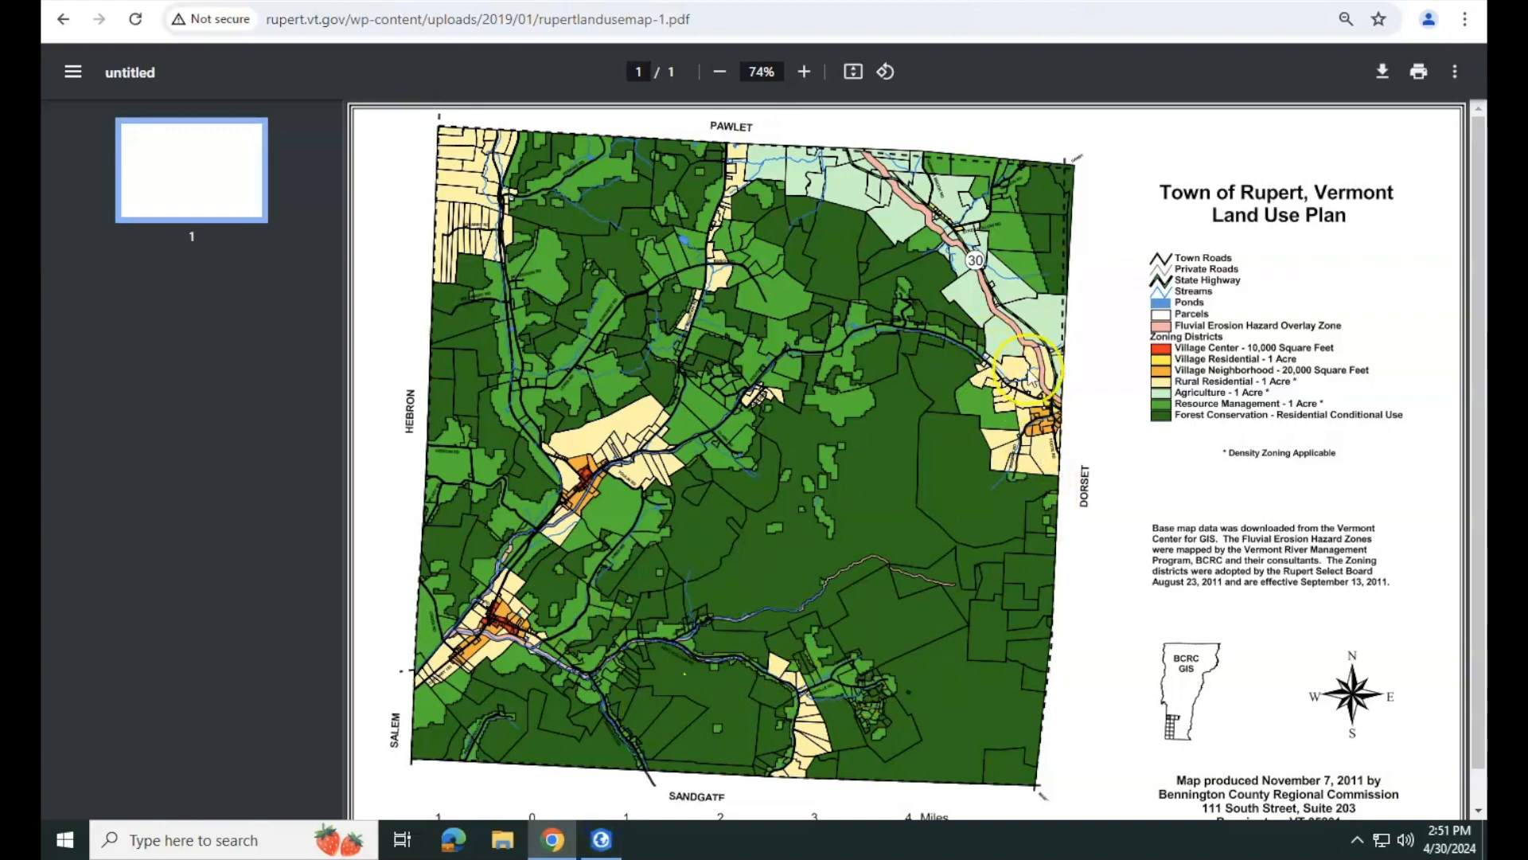
pyautogui.click(601, 837)
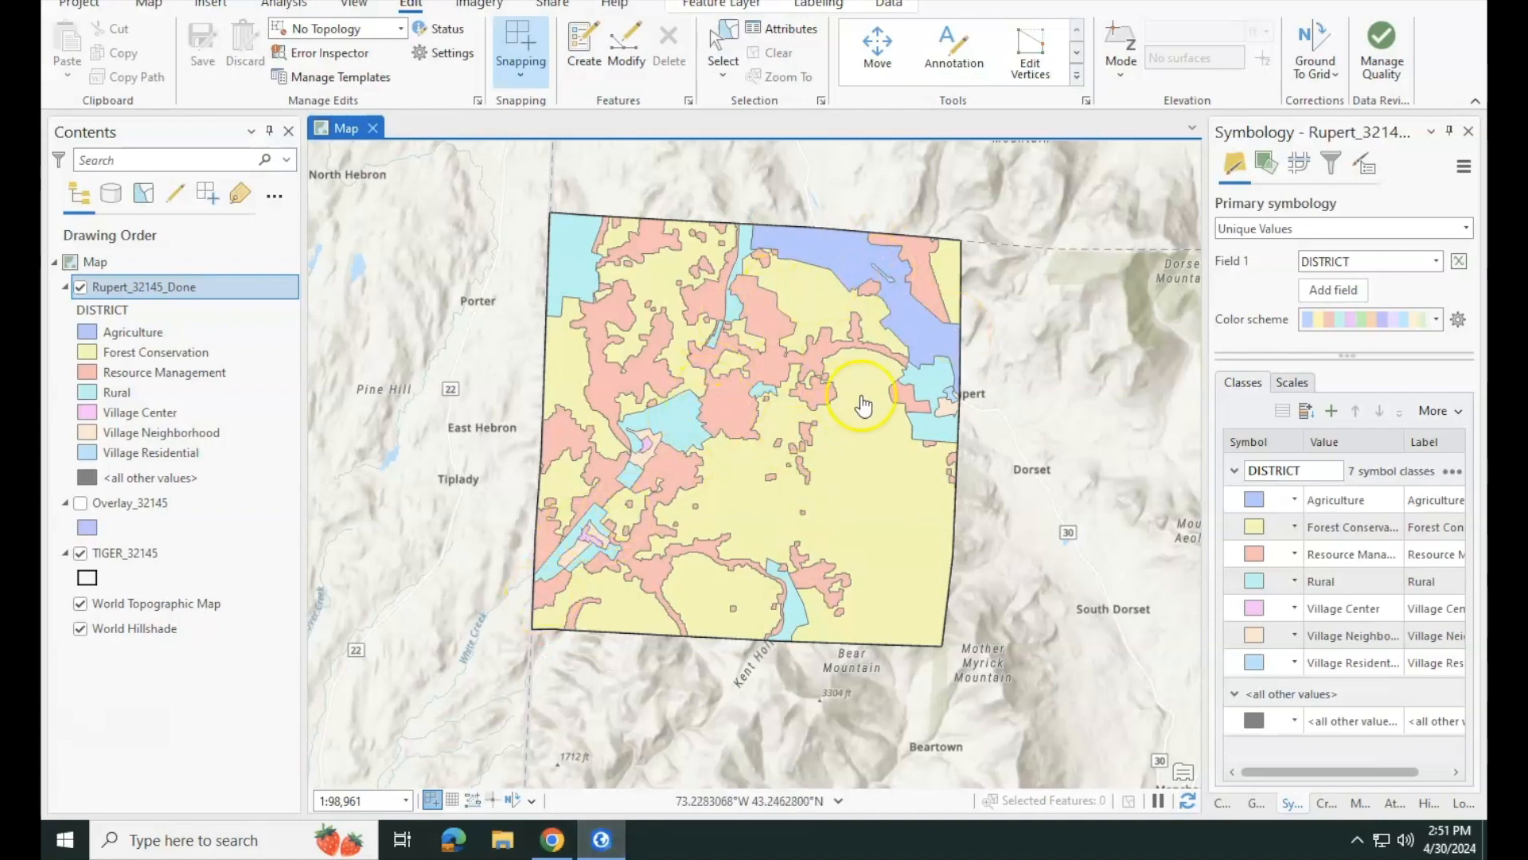
pyautogui.scroll(2, 961, 412)
pyautogui.scroll(3, 959, 412)
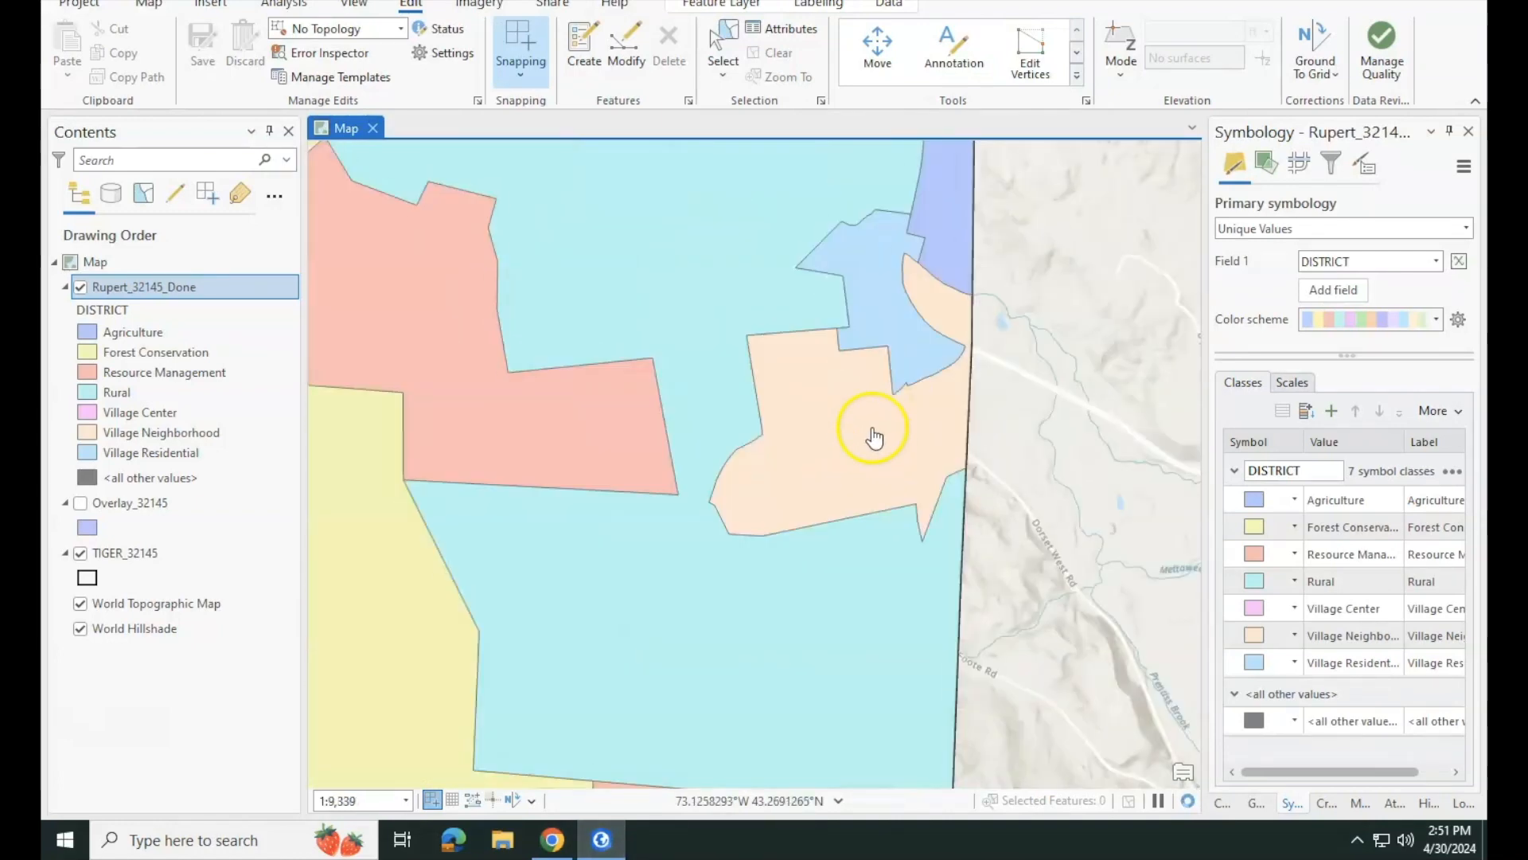
pyautogui.scroll(-5, 822, 453)
pyautogui.scroll(-3, 800, 484)
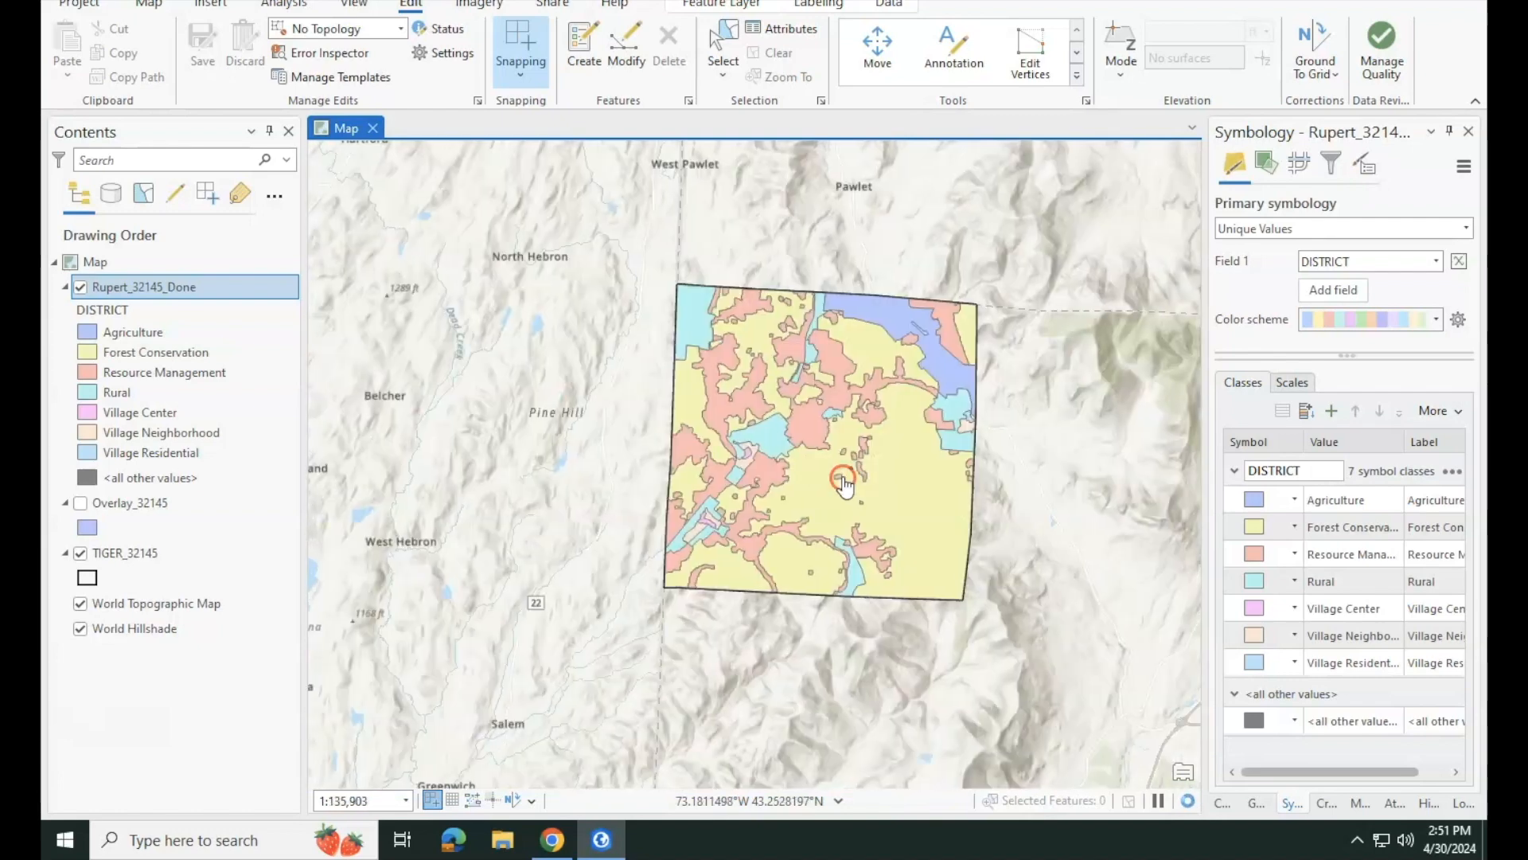
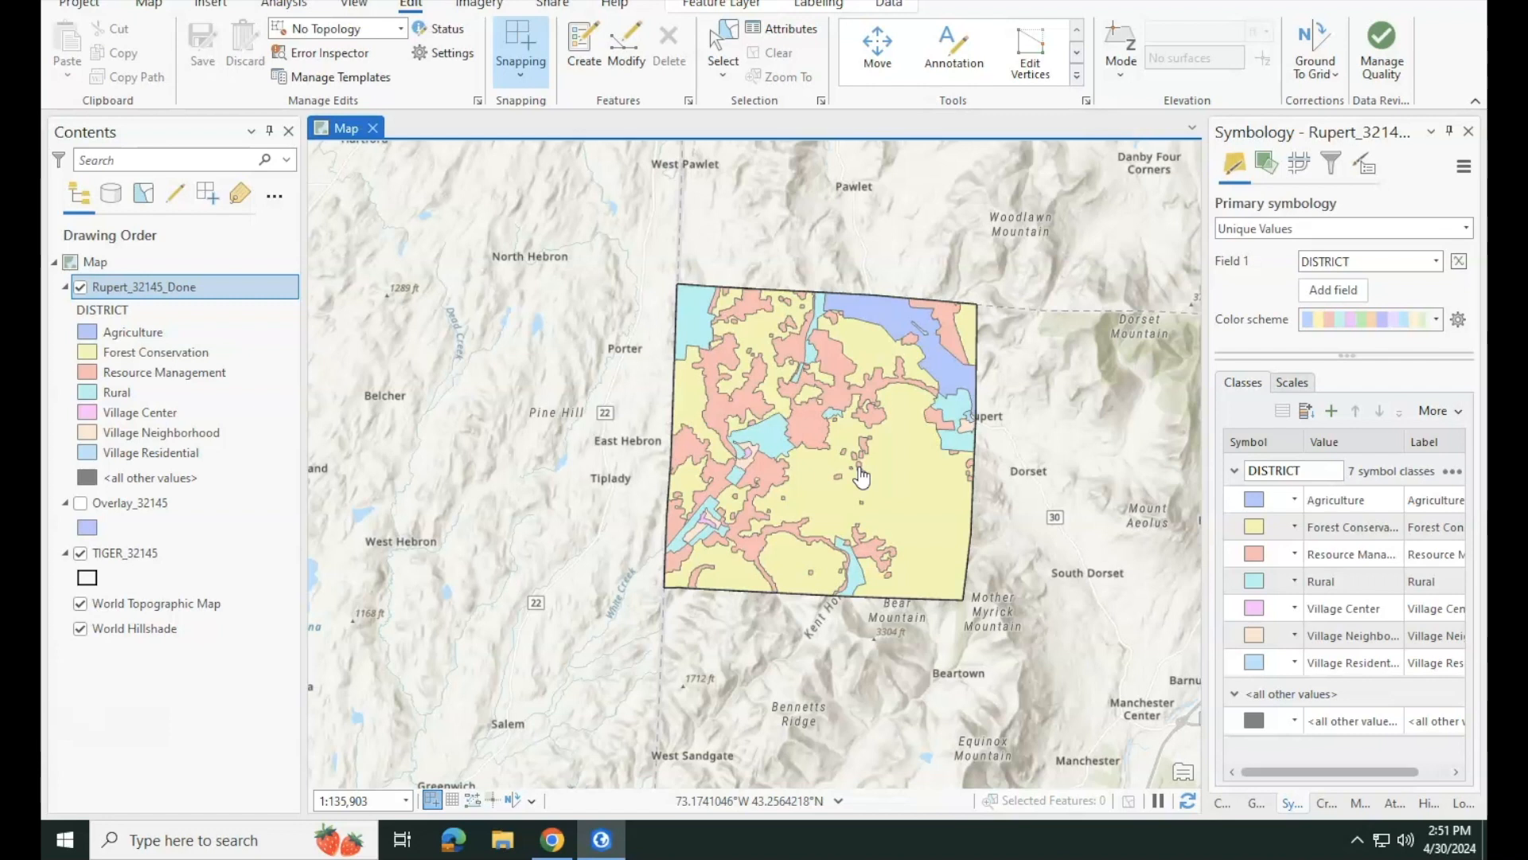
# - Open the Rupert_32145_Done attribute table and add a new field named County with data type Text
pyautogui.rightClick(175, 288)
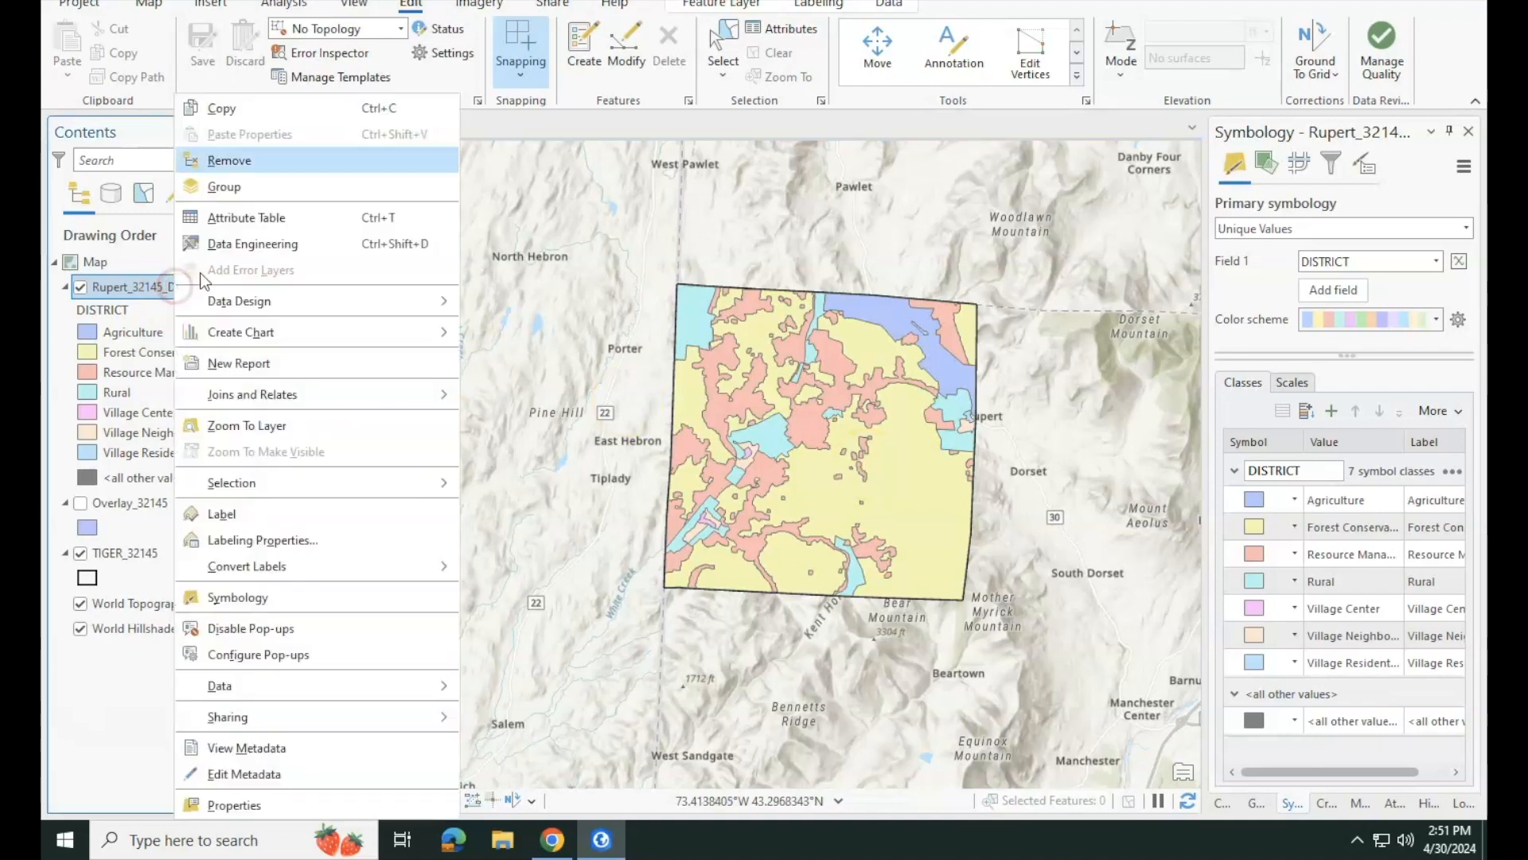
pyautogui.click(215, 216)
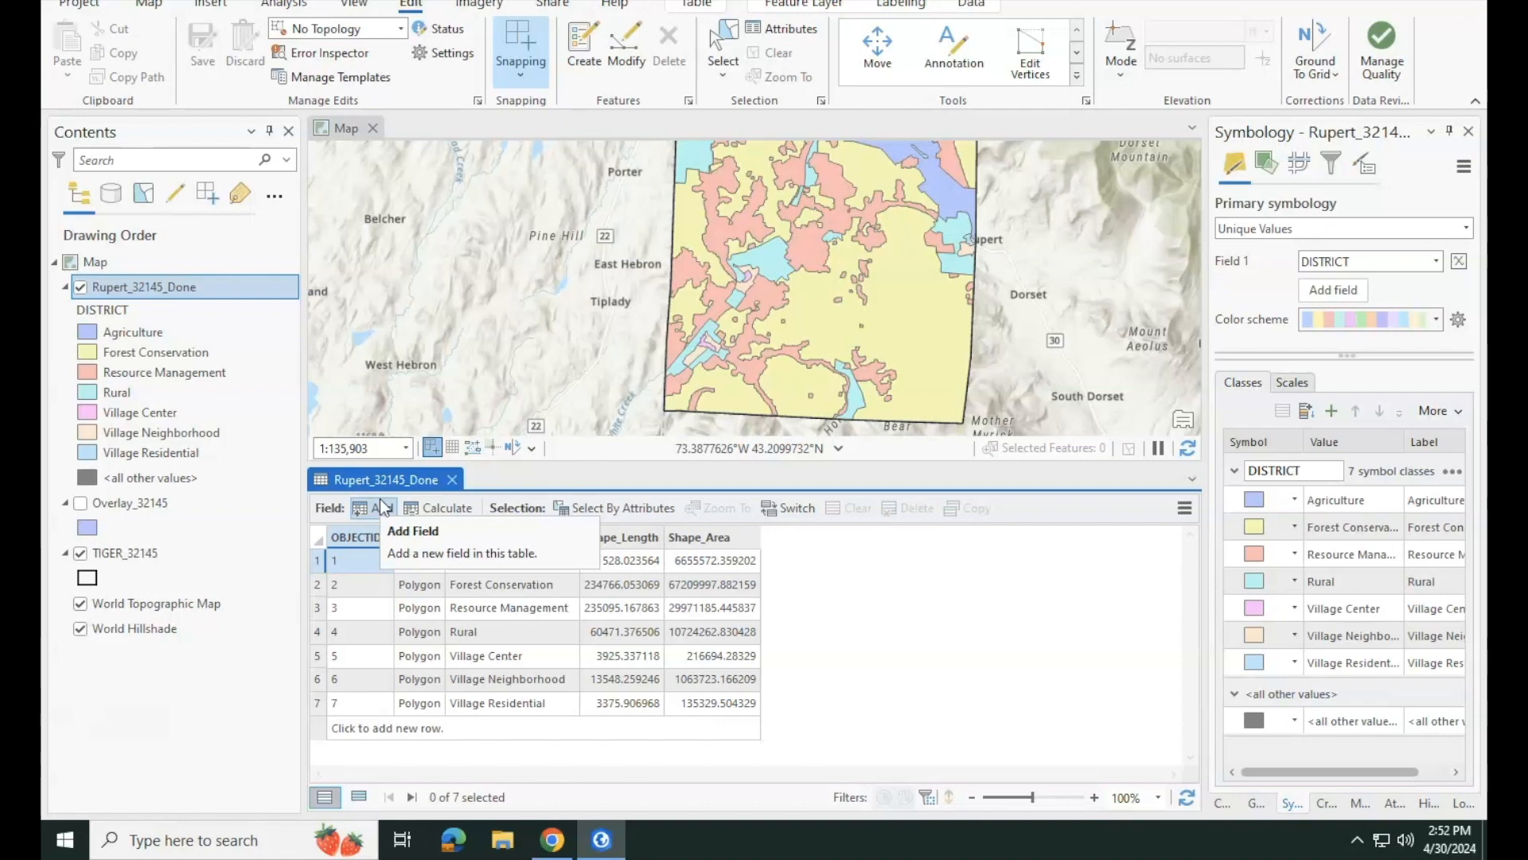
pyautogui.click(381, 509)
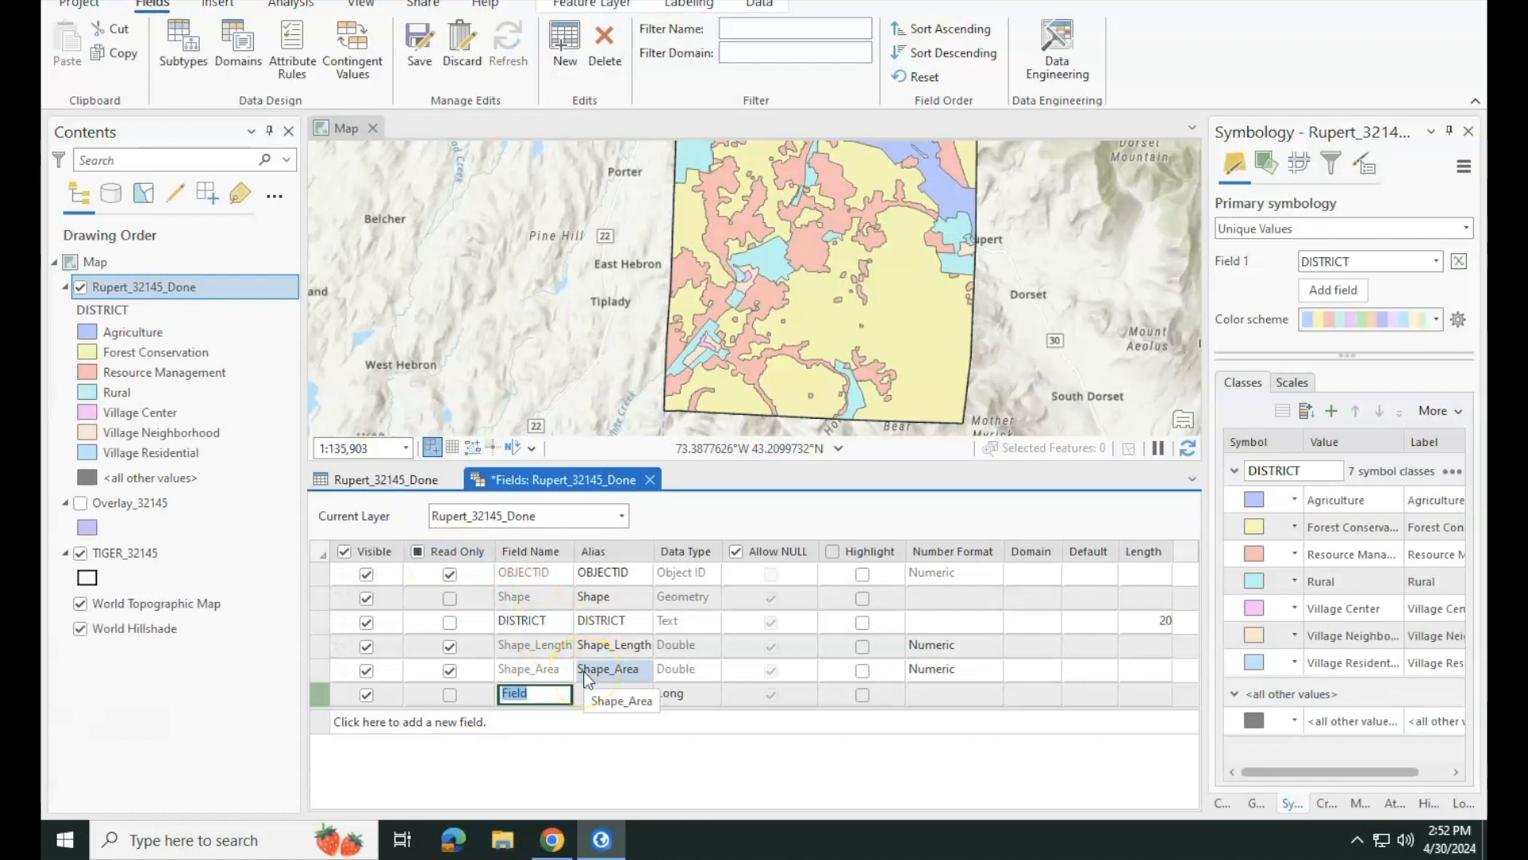
pyautogui.write('County')
pyautogui.doubleClick(701, 691)
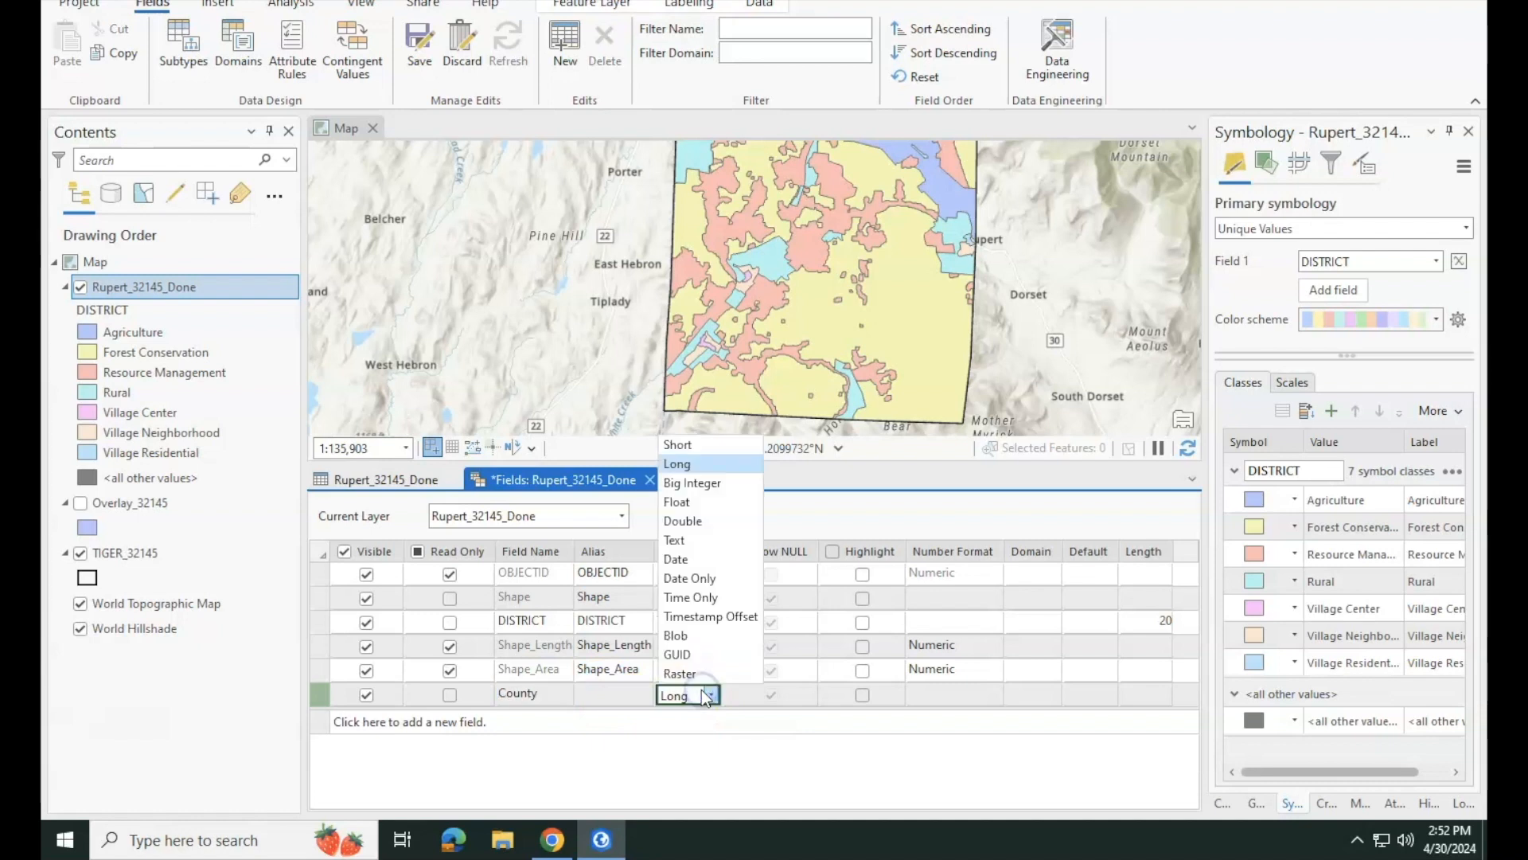
pyautogui.click(677, 539)
# - Add another new field named Jurisdiction with data type Text
pyautogui.click(343, 721)
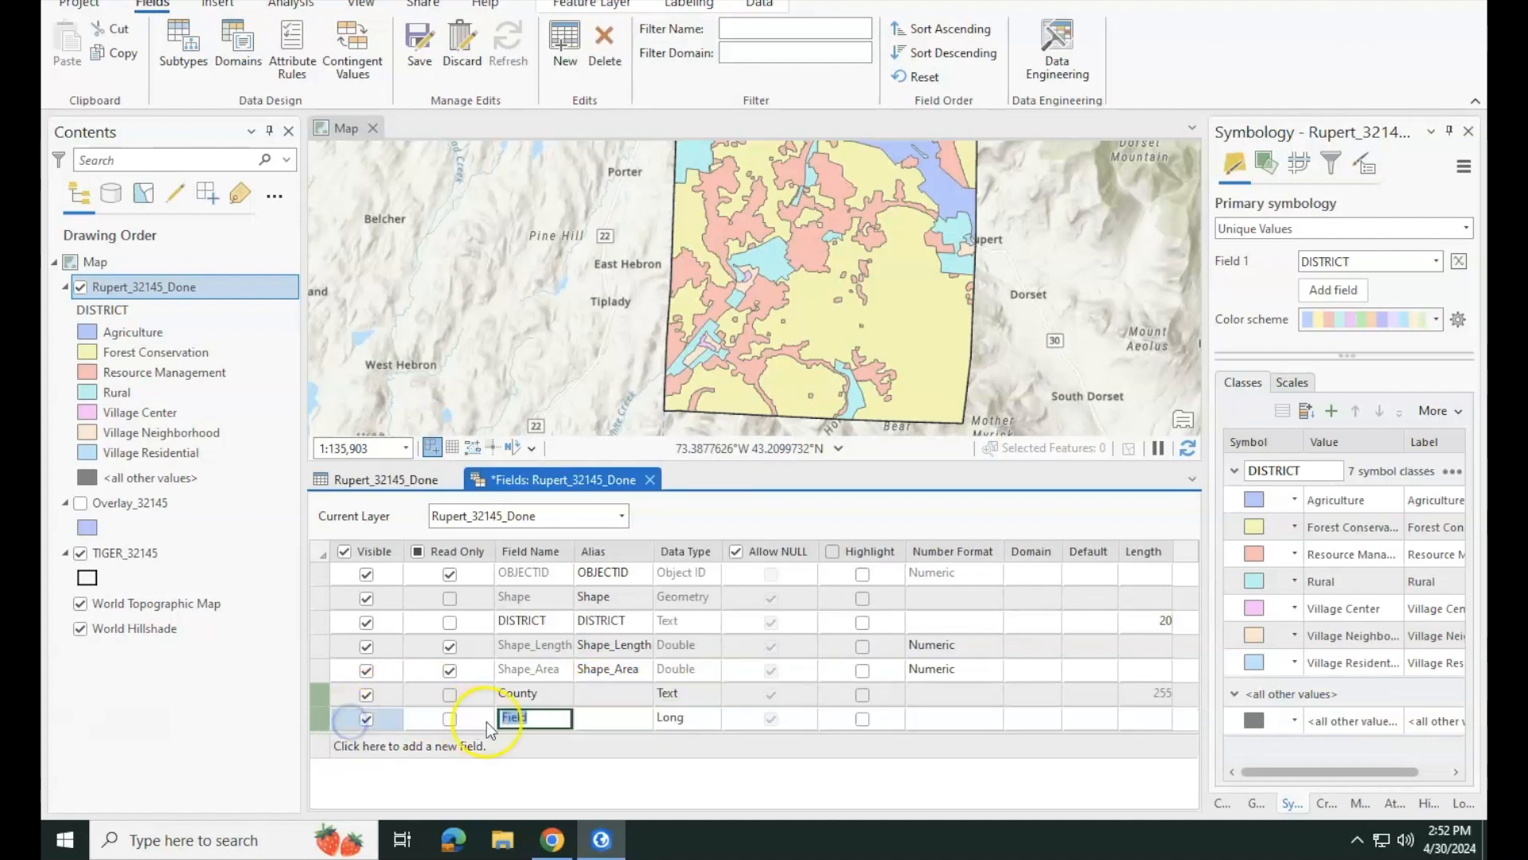
pyautogui.write('Juris')
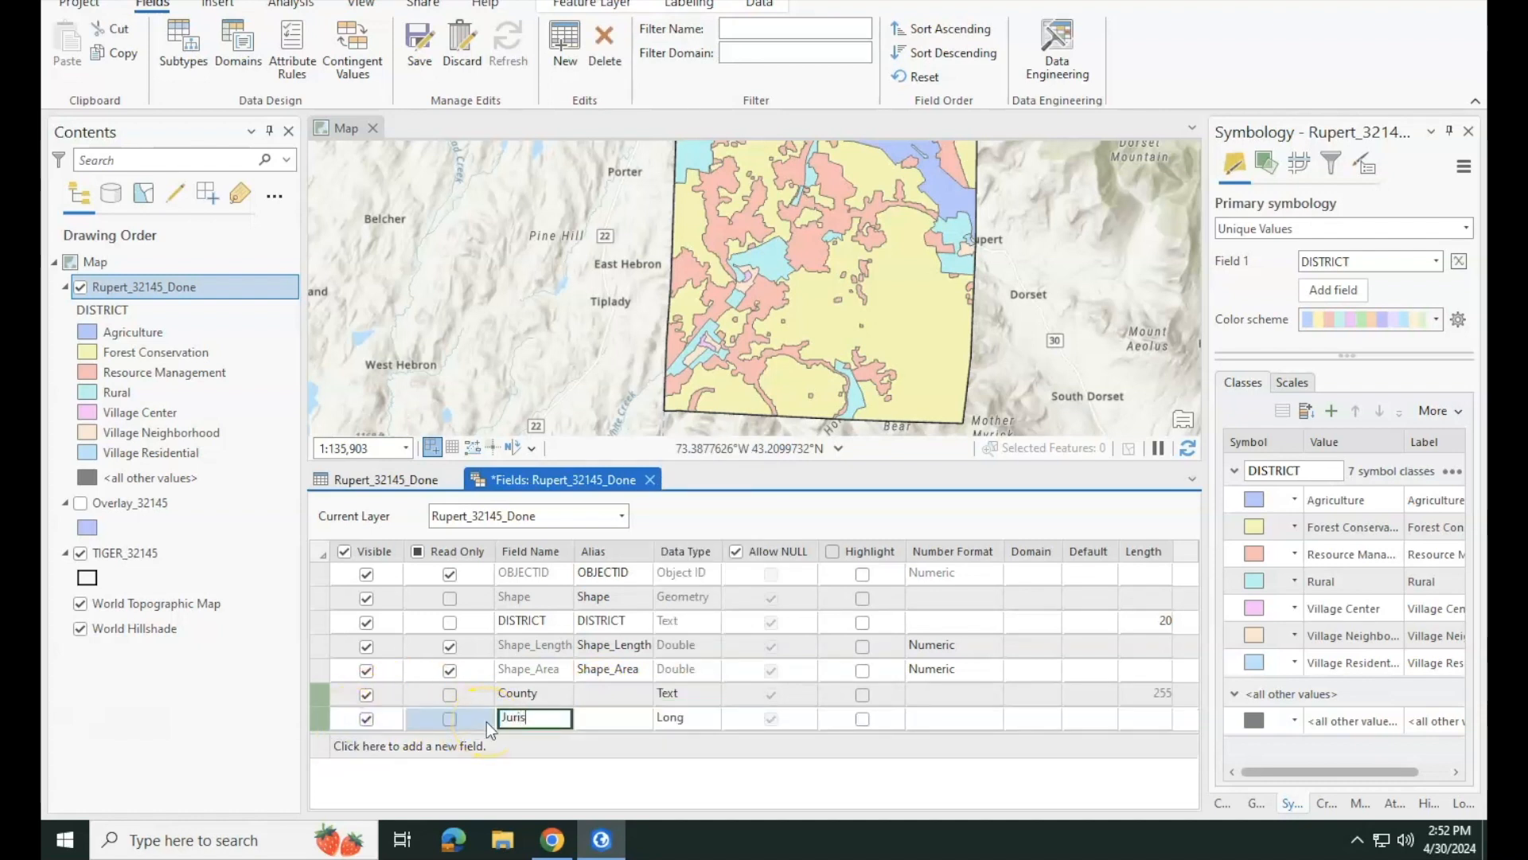
pyautogui.write('diction')
pyautogui.doubleClick(675, 719)
pyautogui.press('t')
pyautogui.press('Return')
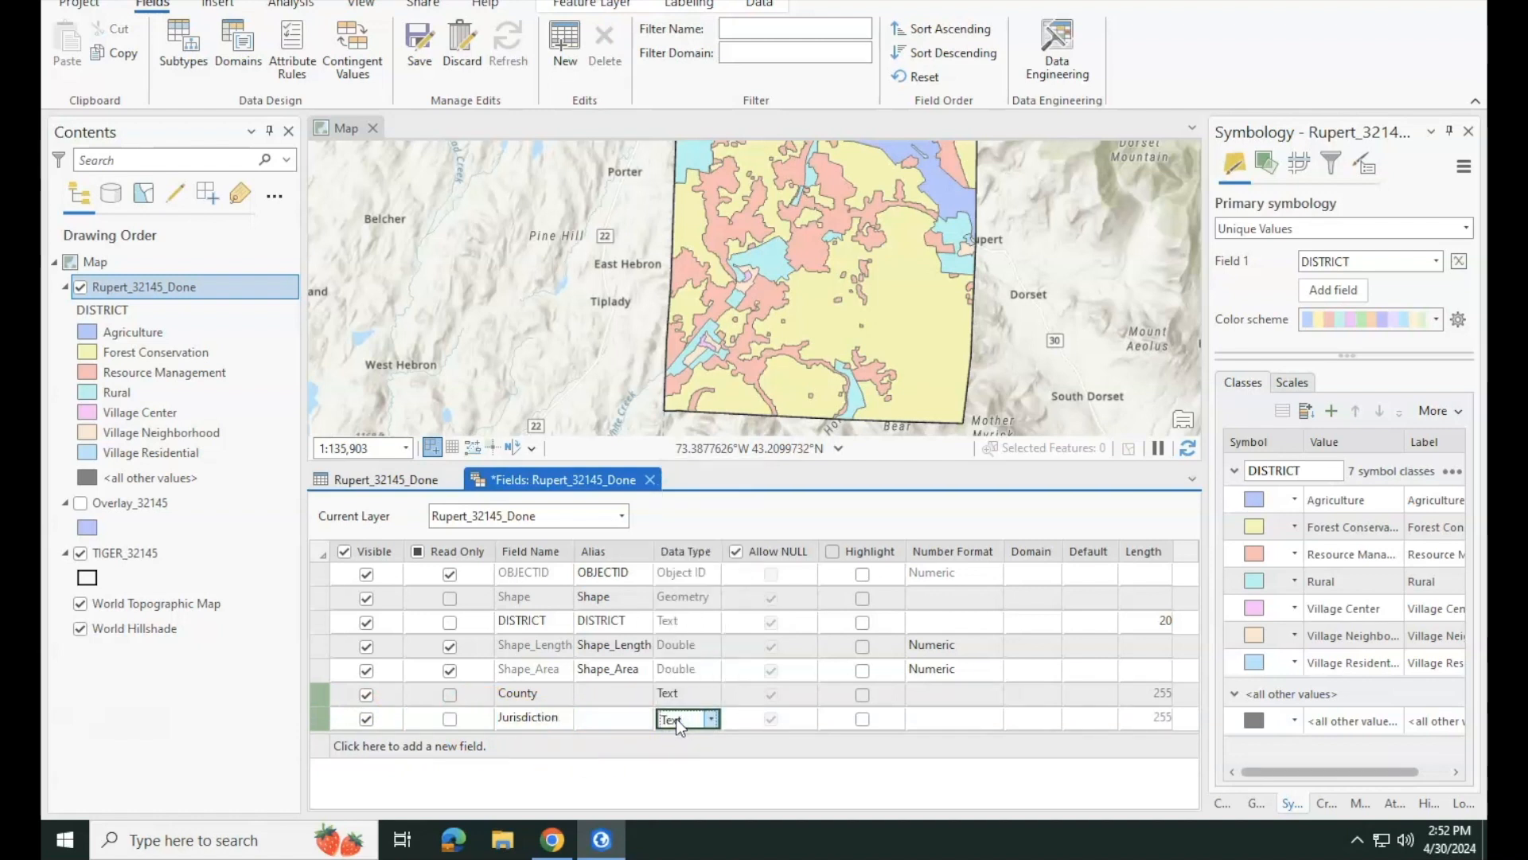
# - Hide the OBJECTID, Shape, Shape_Length and Shape_Area fields, and clear the read-only setting for OBJECTID, Shape_Length and Shape_Area
pyautogui.click(417, 643)
pyautogui.click(448, 647)
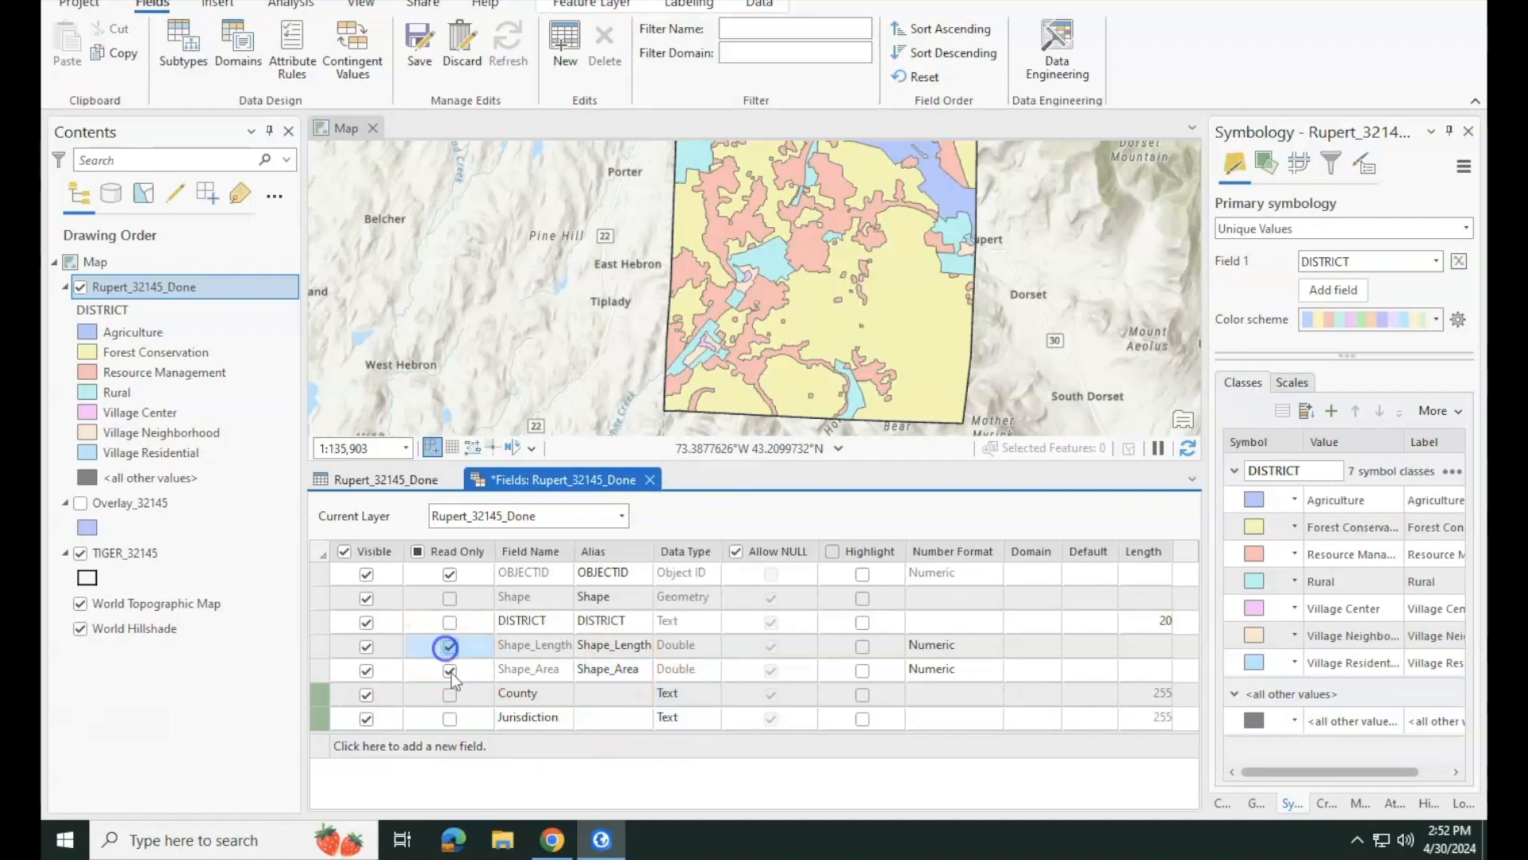
pyautogui.click(451, 671)
pyautogui.click(363, 668)
pyautogui.click(367, 652)
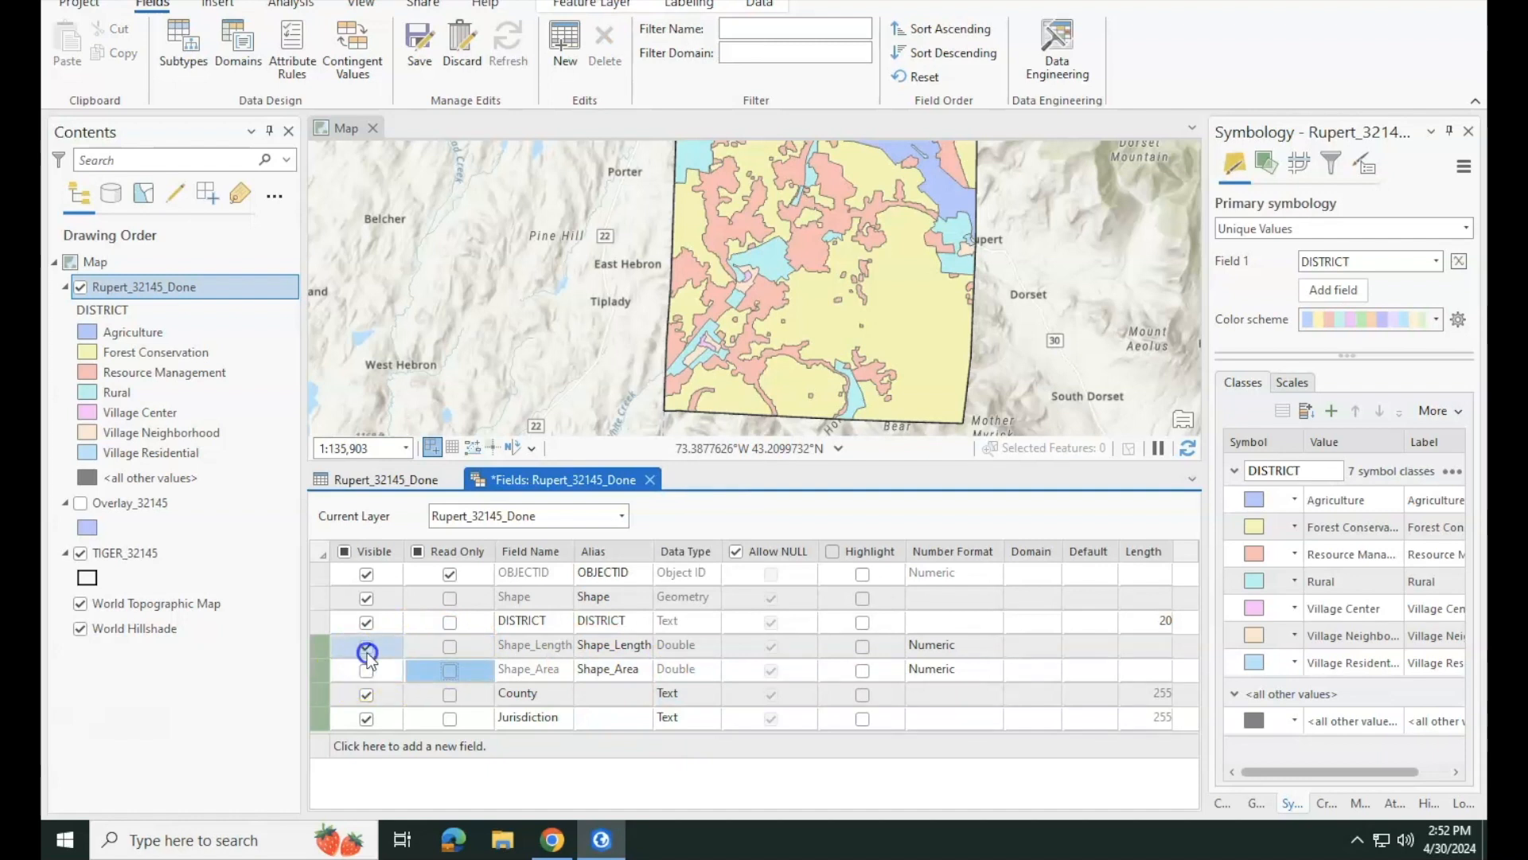
pyautogui.click(367, 597)
pyautogui.click(366, 574)
pyautogui.click(448, 576)
pyautogui.click(444, 577)
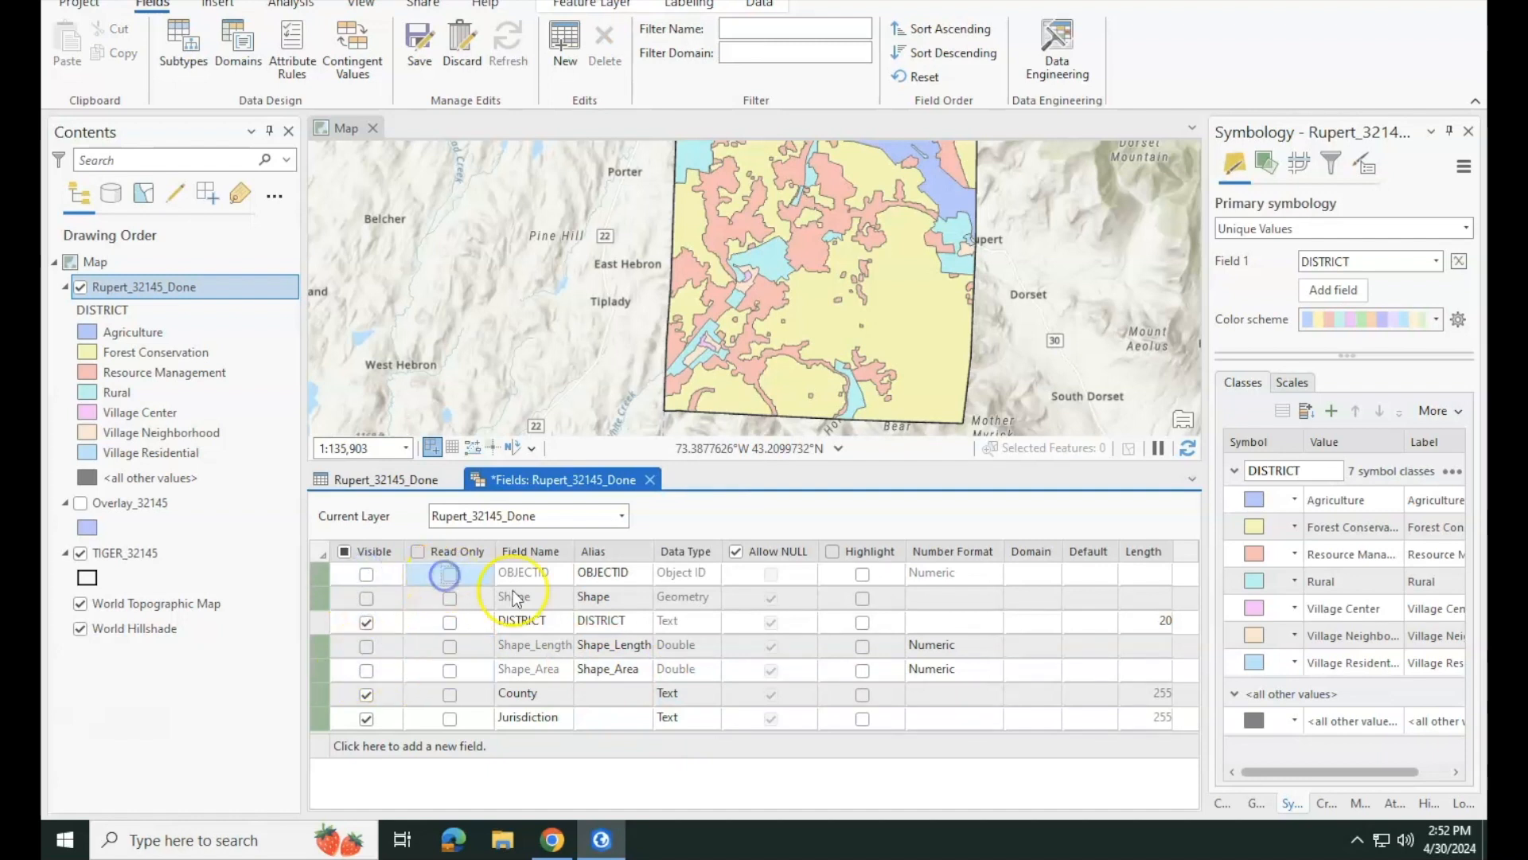
# - Set the DISTRICT field's alias to Abbreviated District Name and save the field changes
pyautogui.doubleClick(615, 620)
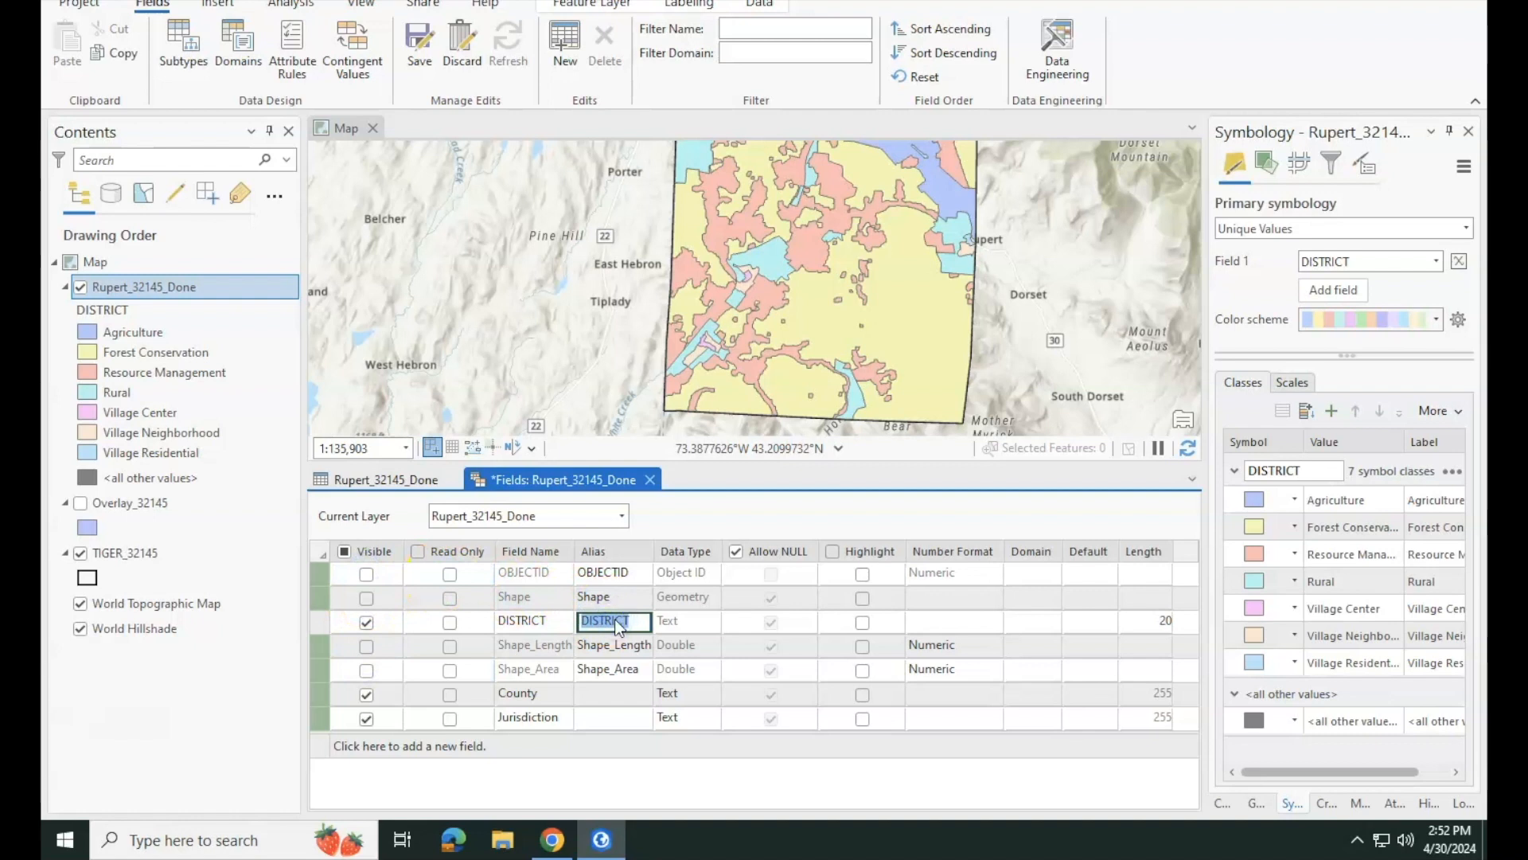
pyautogui.write('Abbreviated Di')
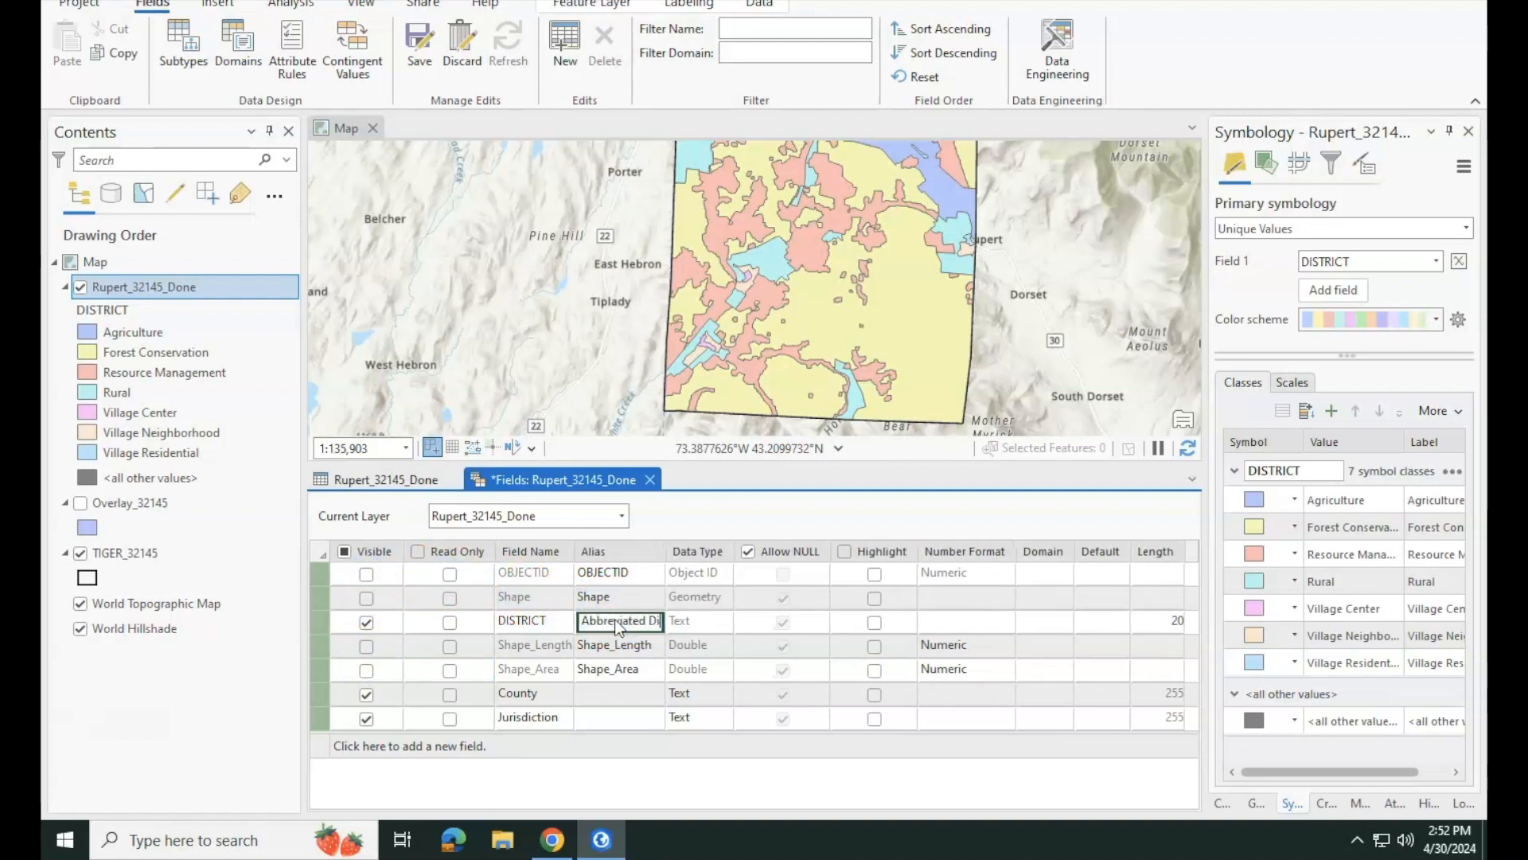
pyautogui.write('strict Name')
pyautogui.press('Return')
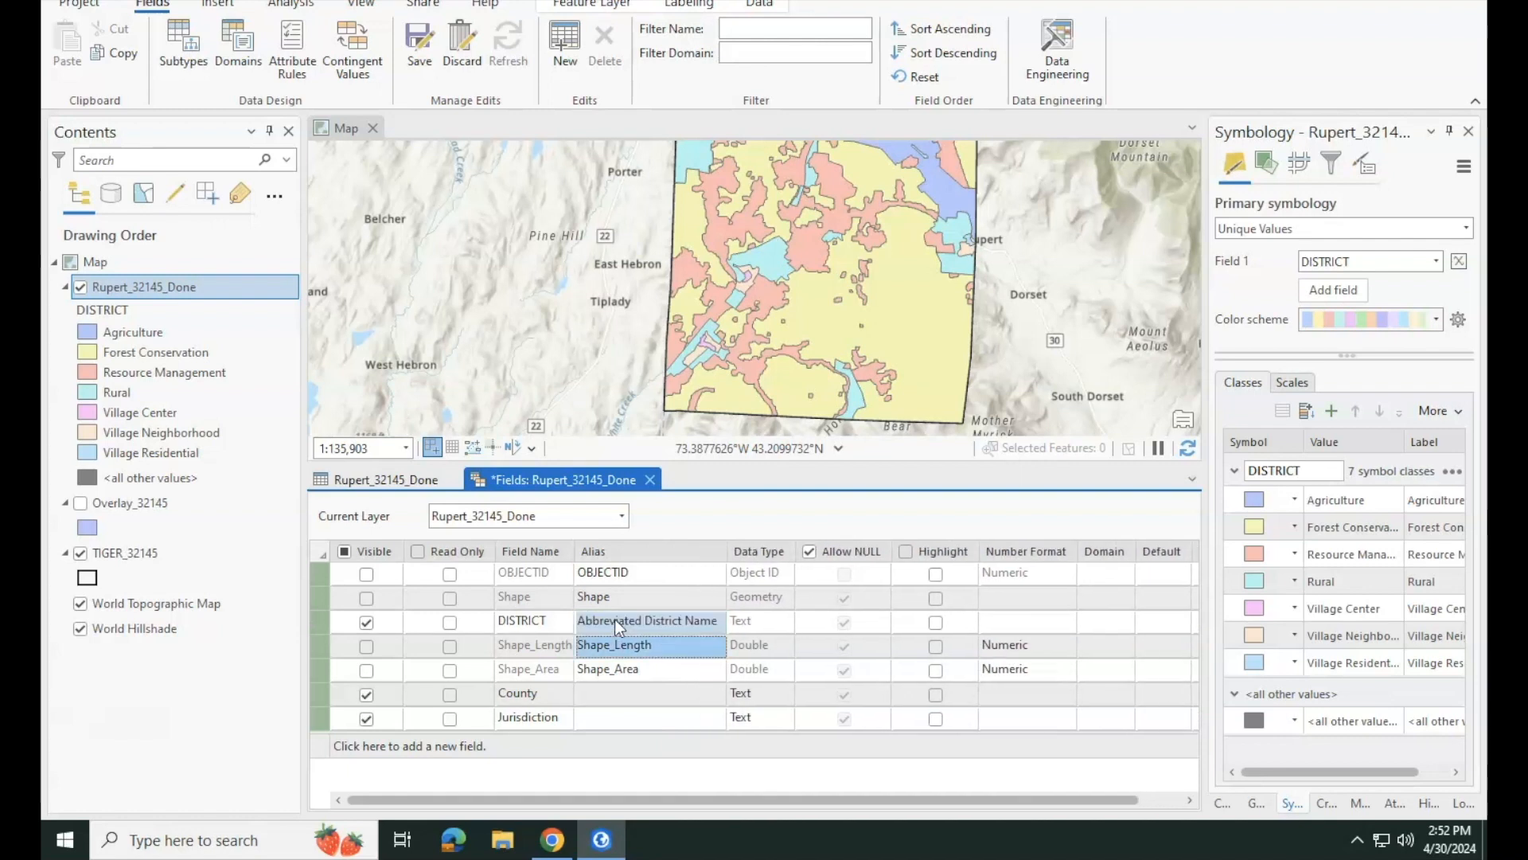
pyautogui.click(420, 48)
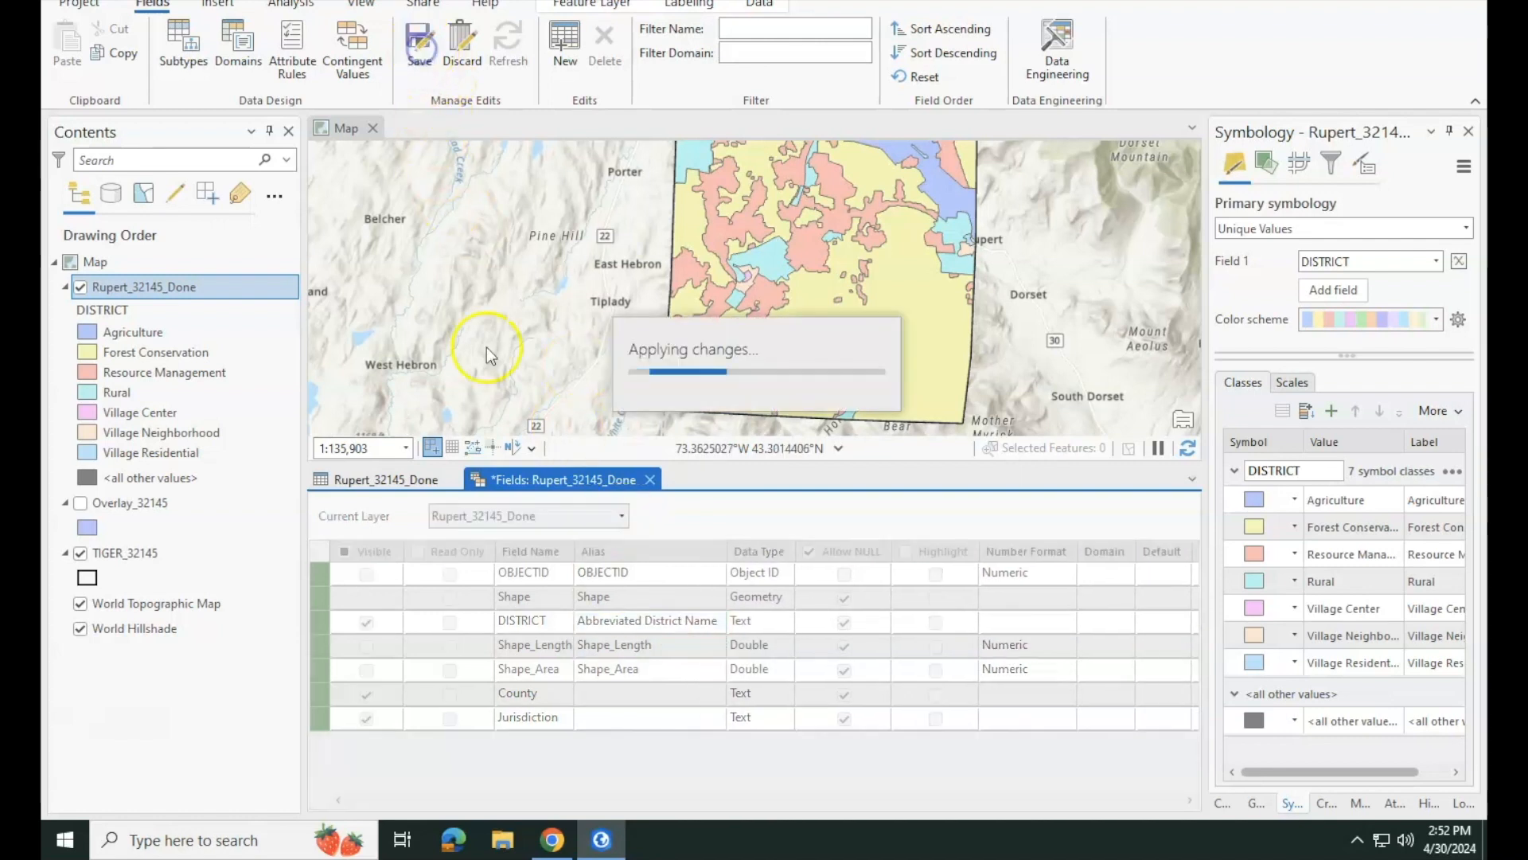
# - Calculate the County field in the Rupert_32145_Done attribute table as 'Bennington' for all rows
pyautogui.click(425, 481)
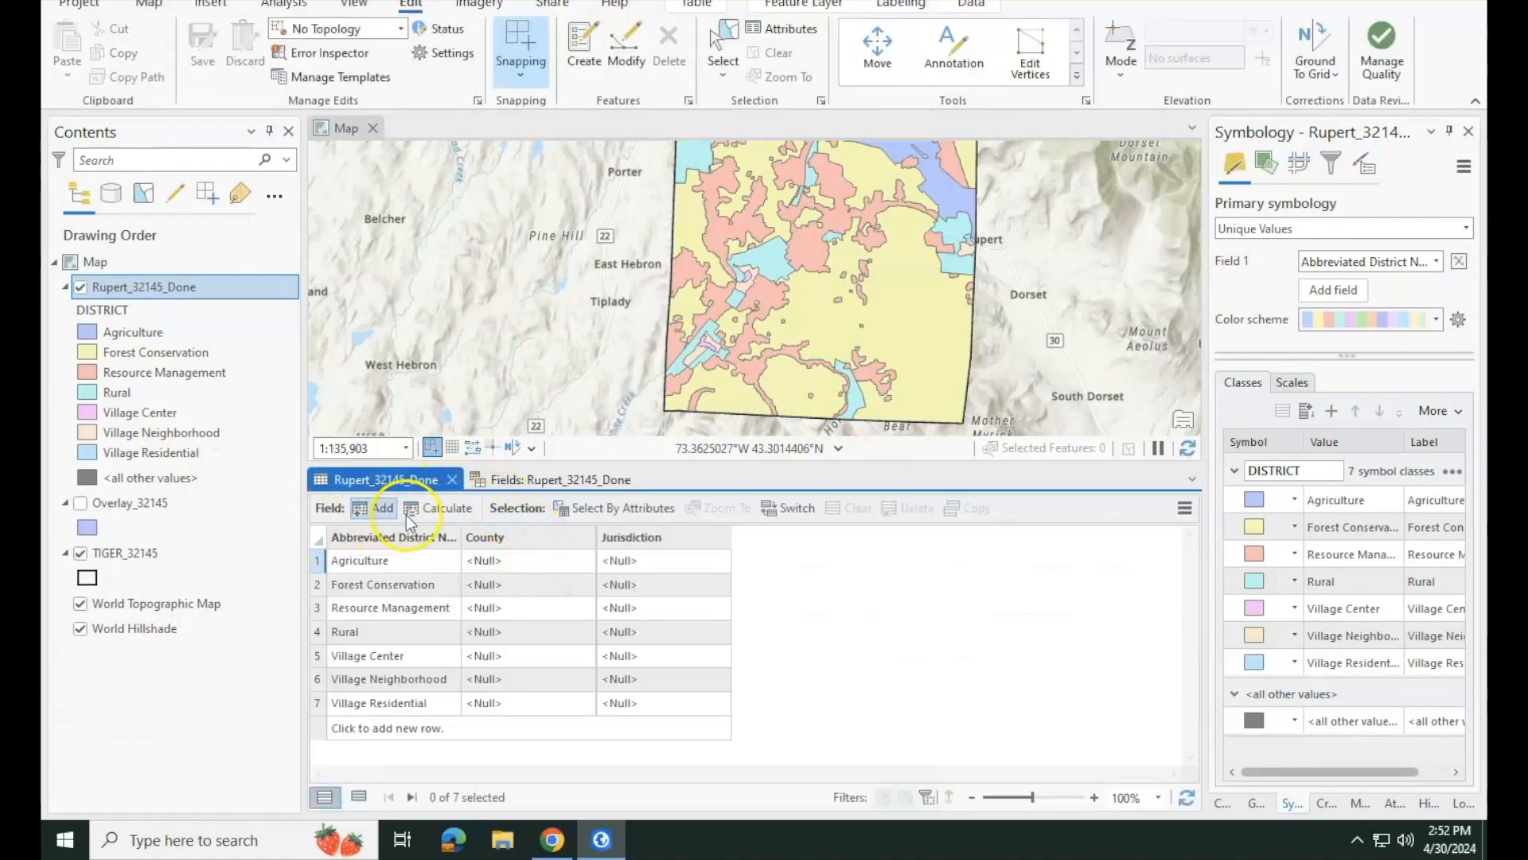
pyautogui.click(414, 511)
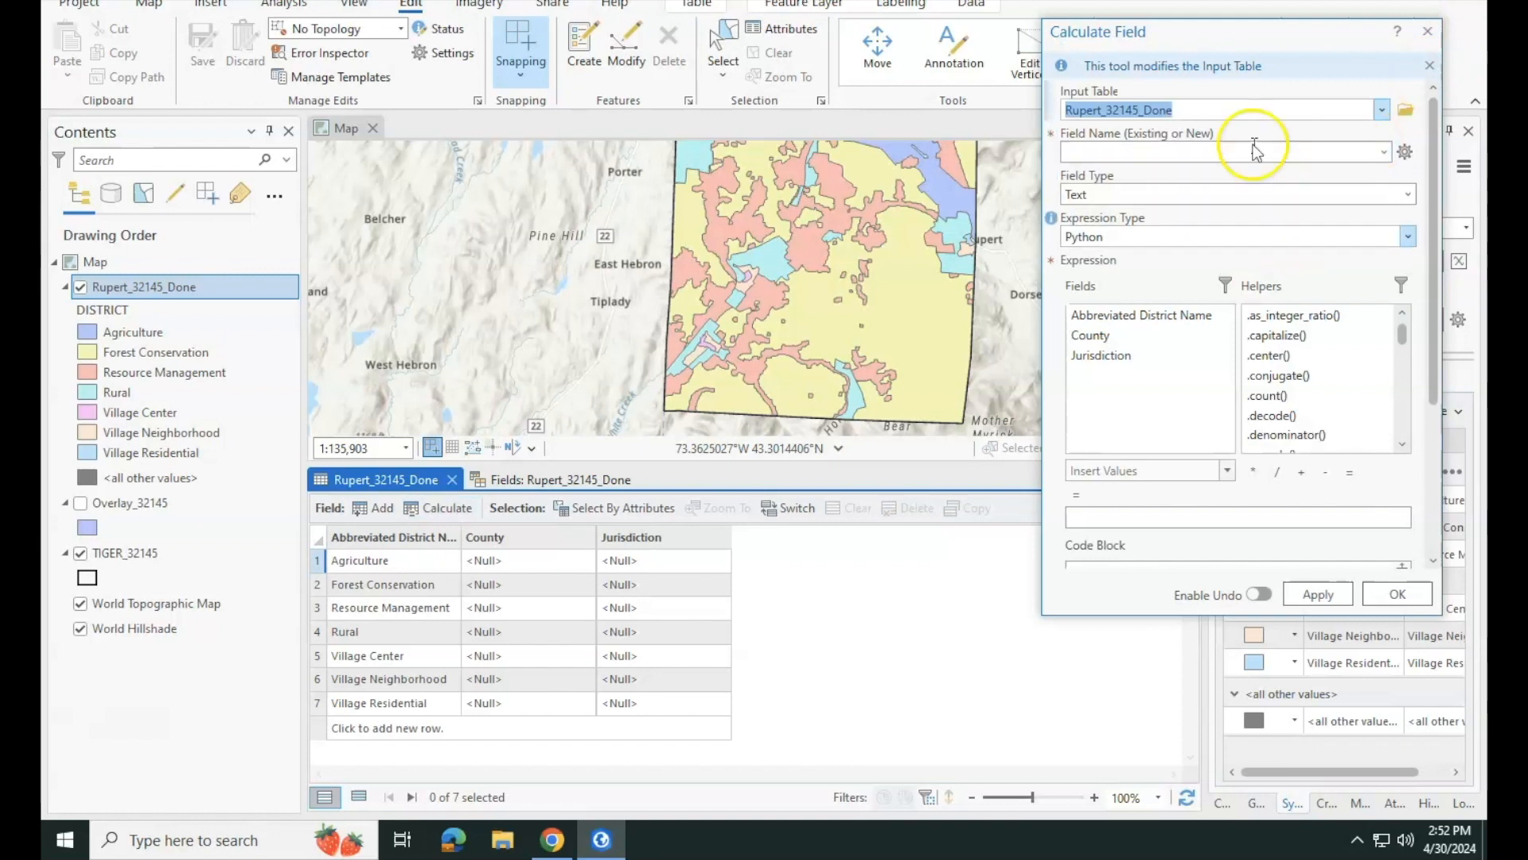
pyautogui.click(1383, 152)
pyautogui.click(1205, 191)
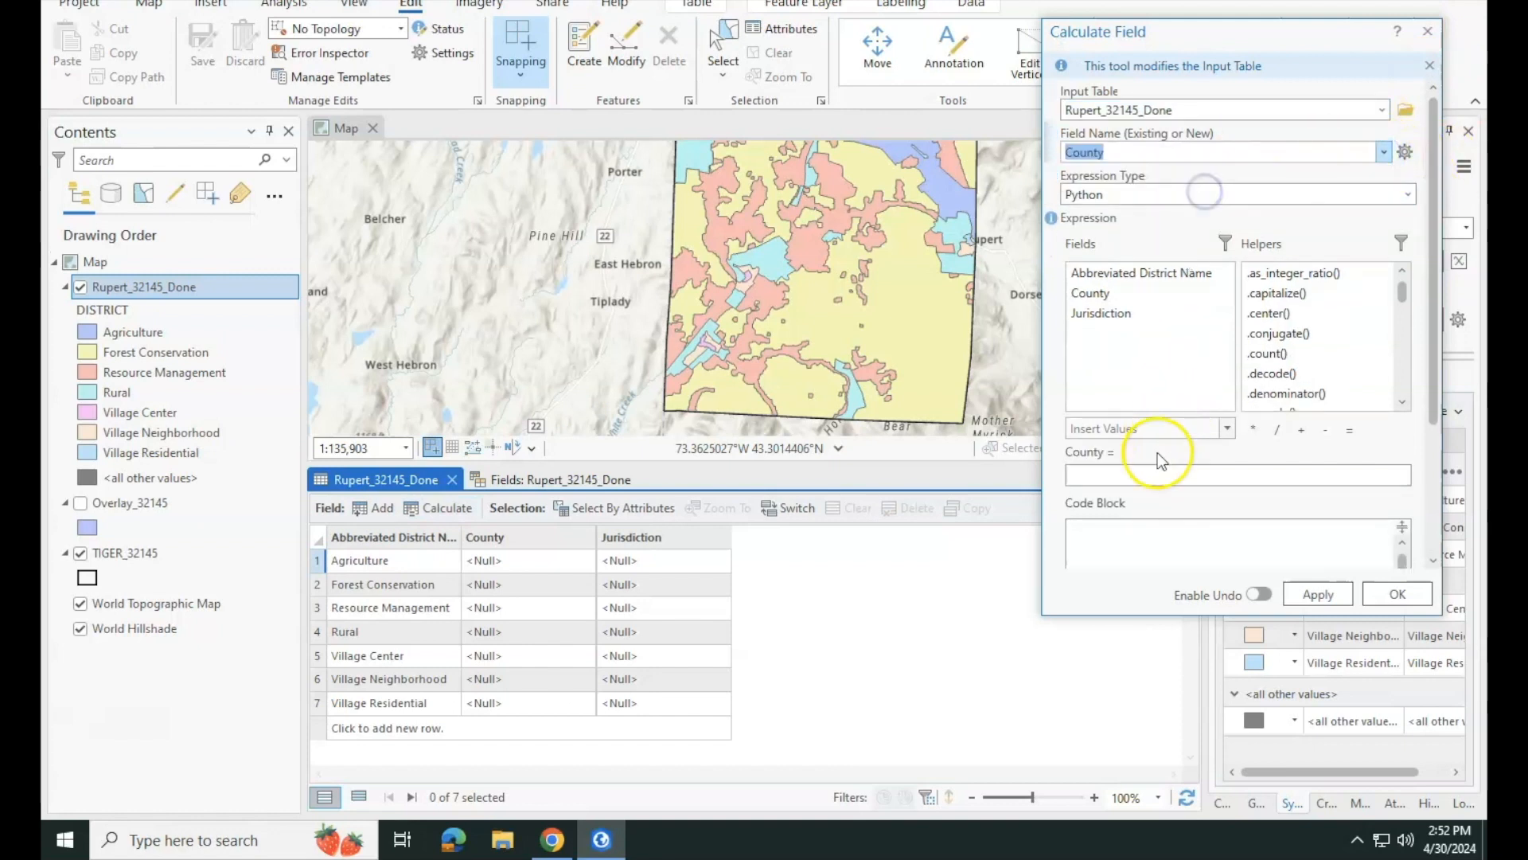
pyautogui.click(1163, 473)
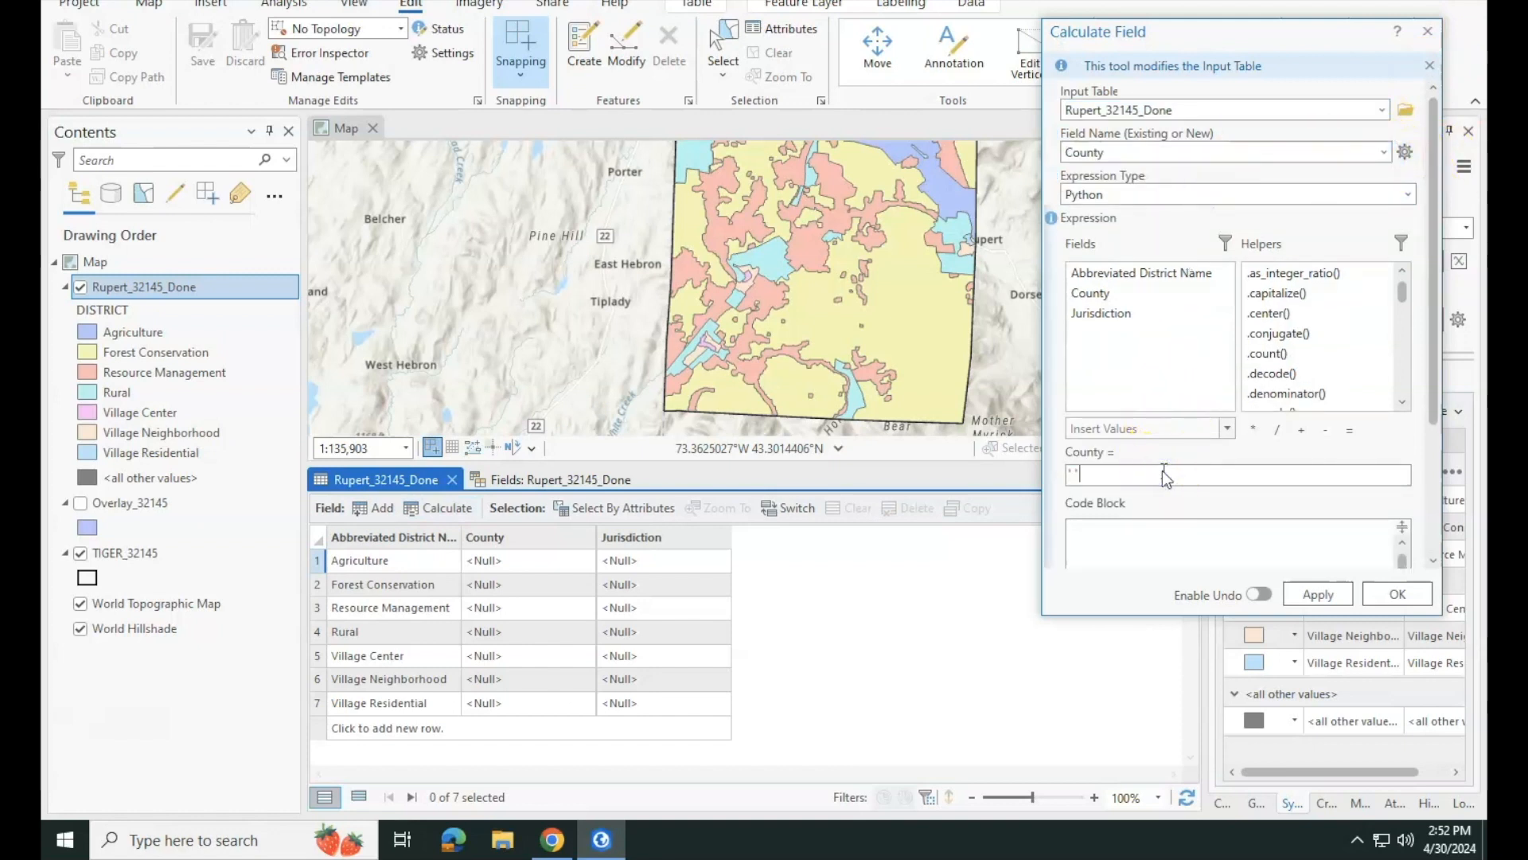
pyautogui.write("'Bennington'")
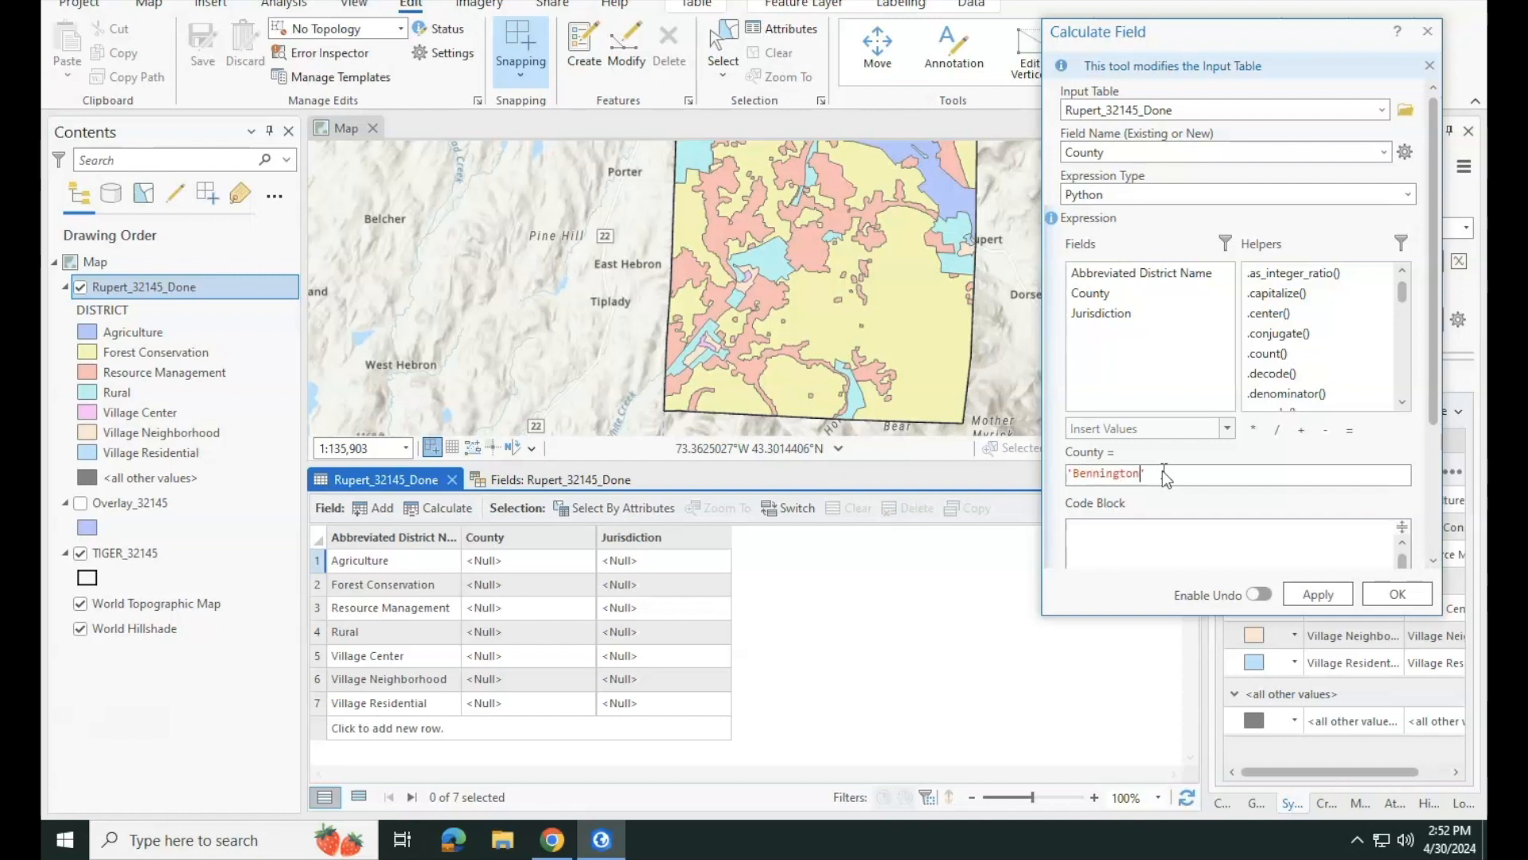
pyautogui.click(1318, 594)
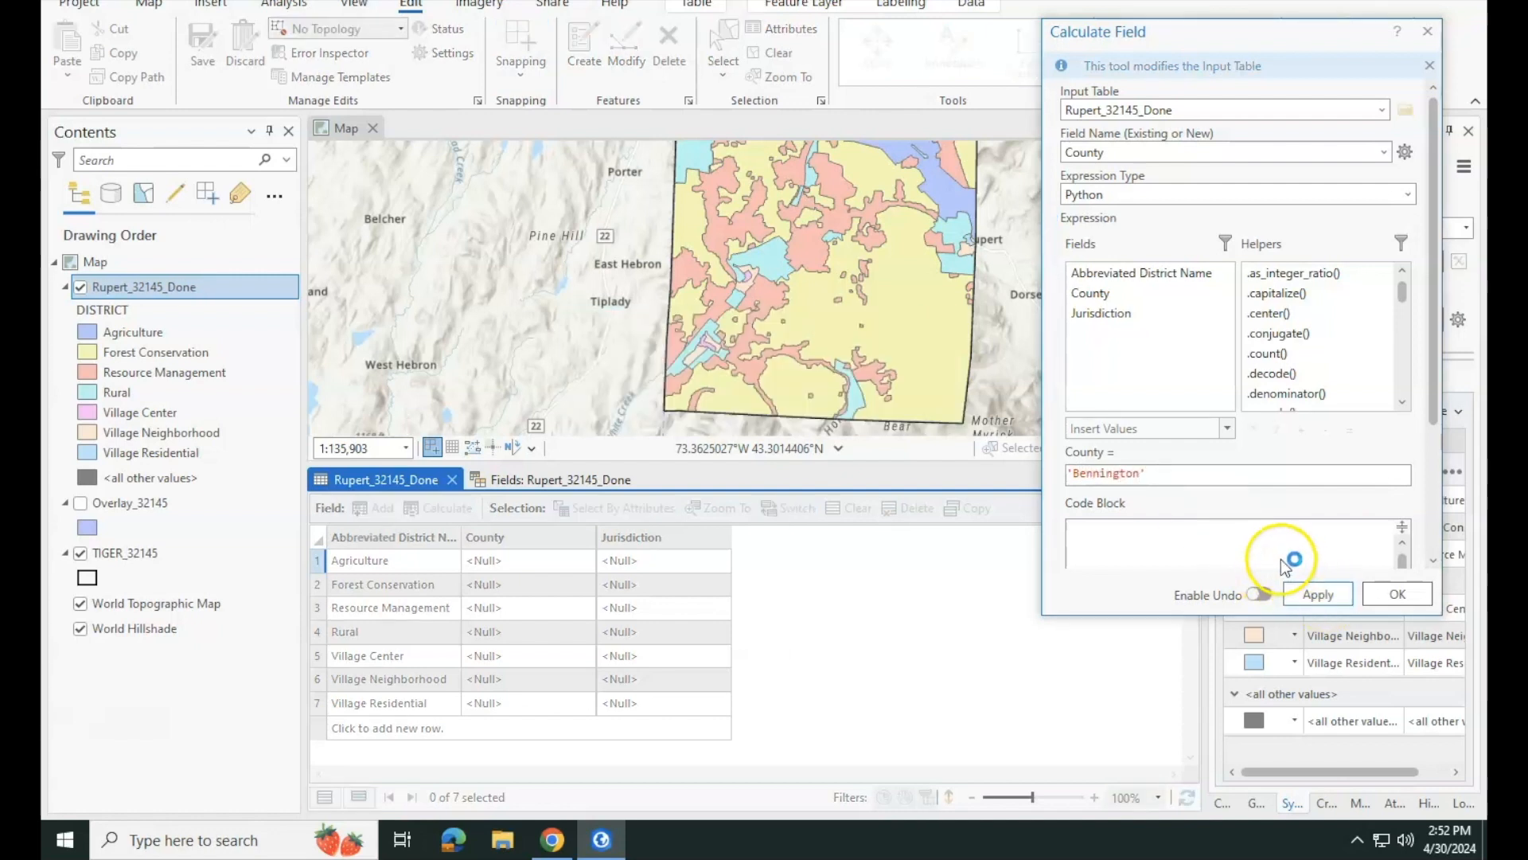
# - Switch the field calculation to Jurisdiction and enter the town's name in single quotes as its expression
pyautogui.click(1385, 153)
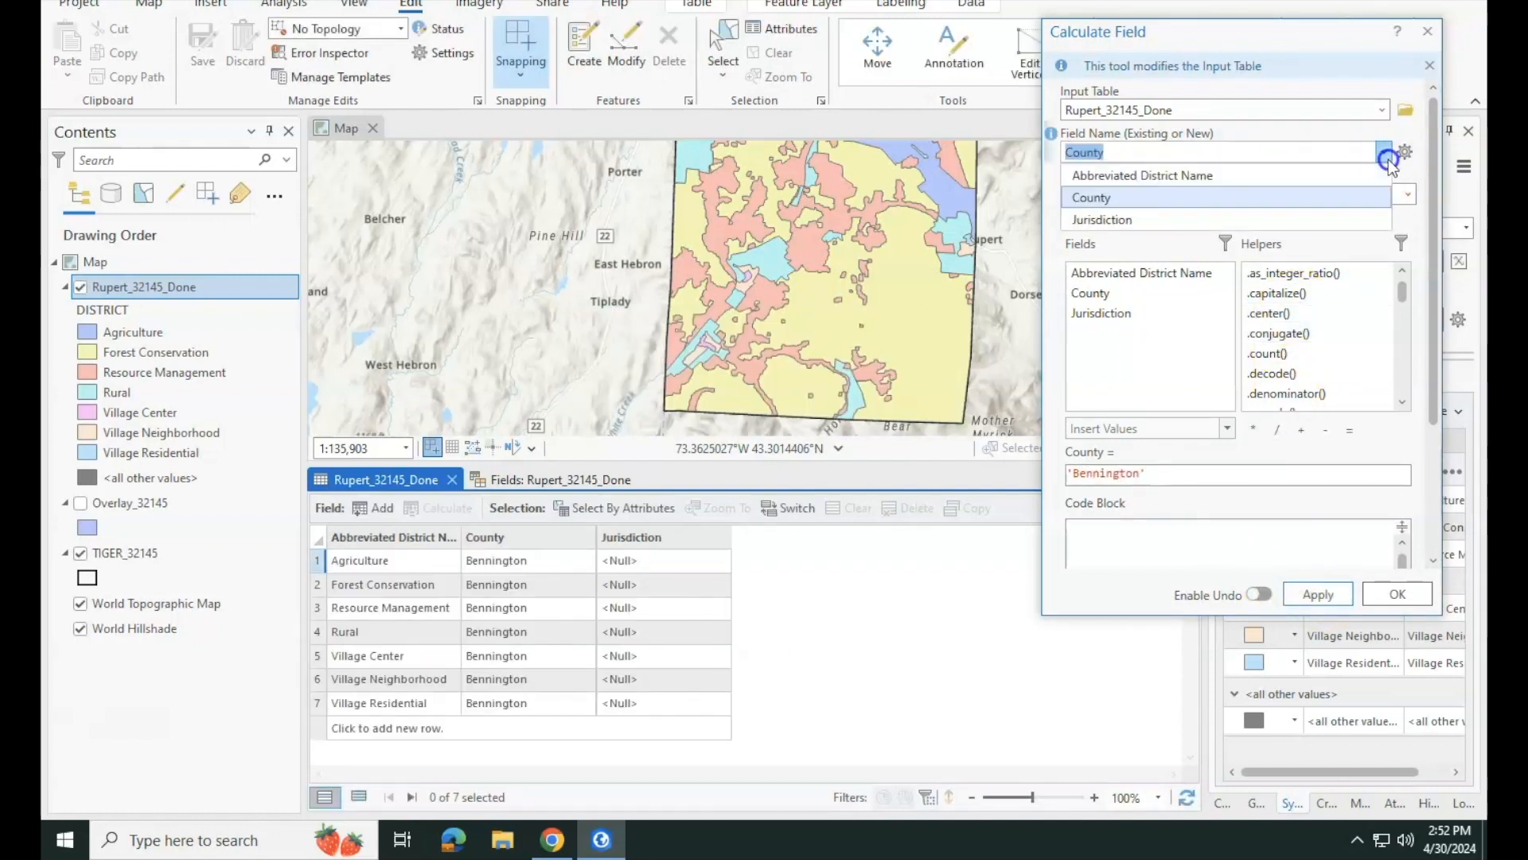
pyautogui.click(1083, 210)
pyautogui.click(1141, 474)
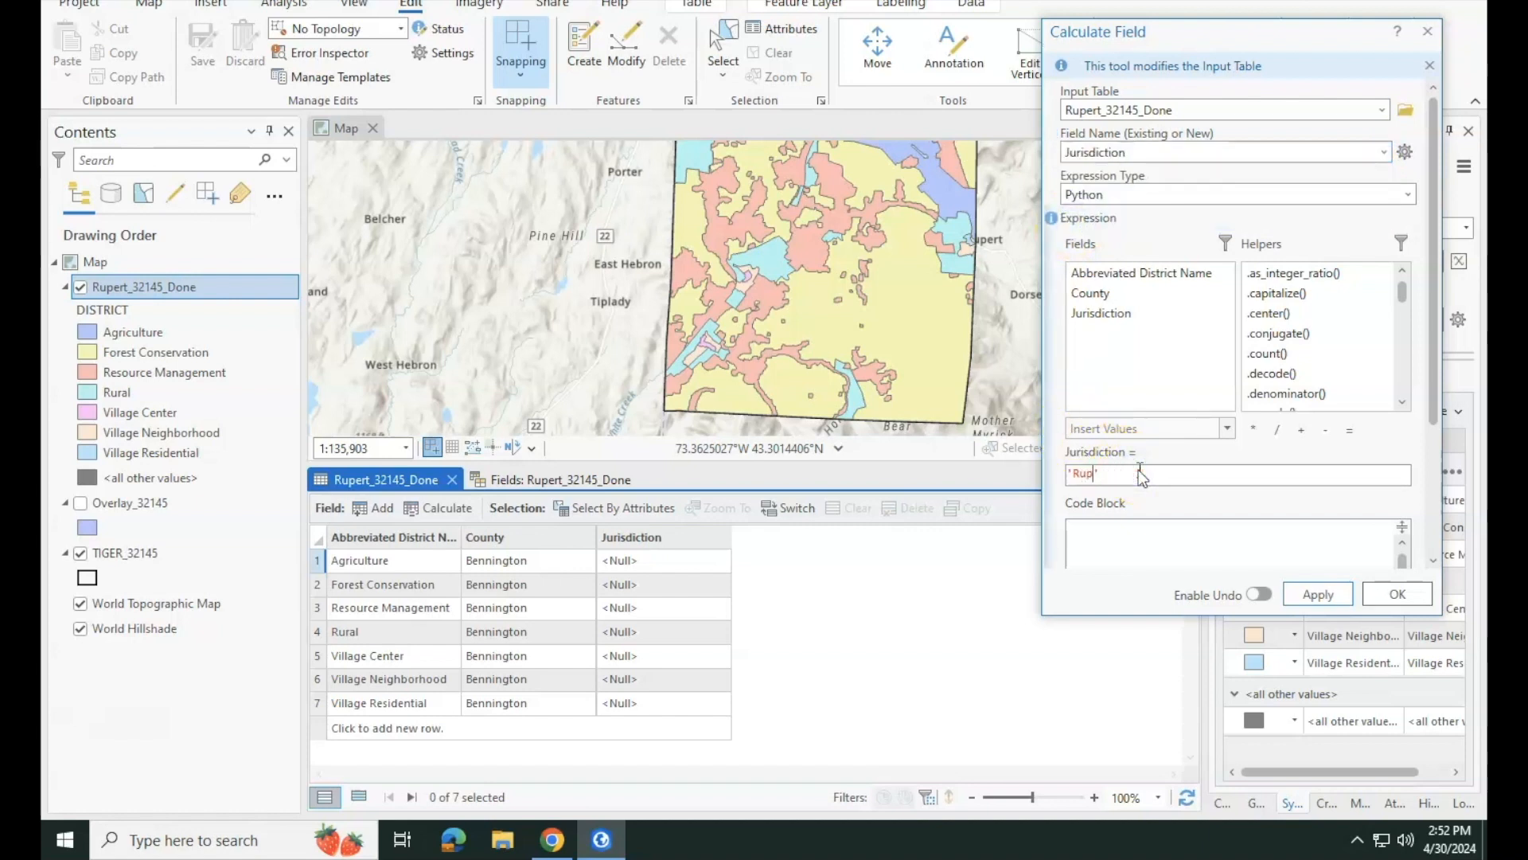
# - Calculate the Jurisdiction field as 'Rupert' for all records of the Rupert_32145_Done table
pyautogui.click(1411, 597)
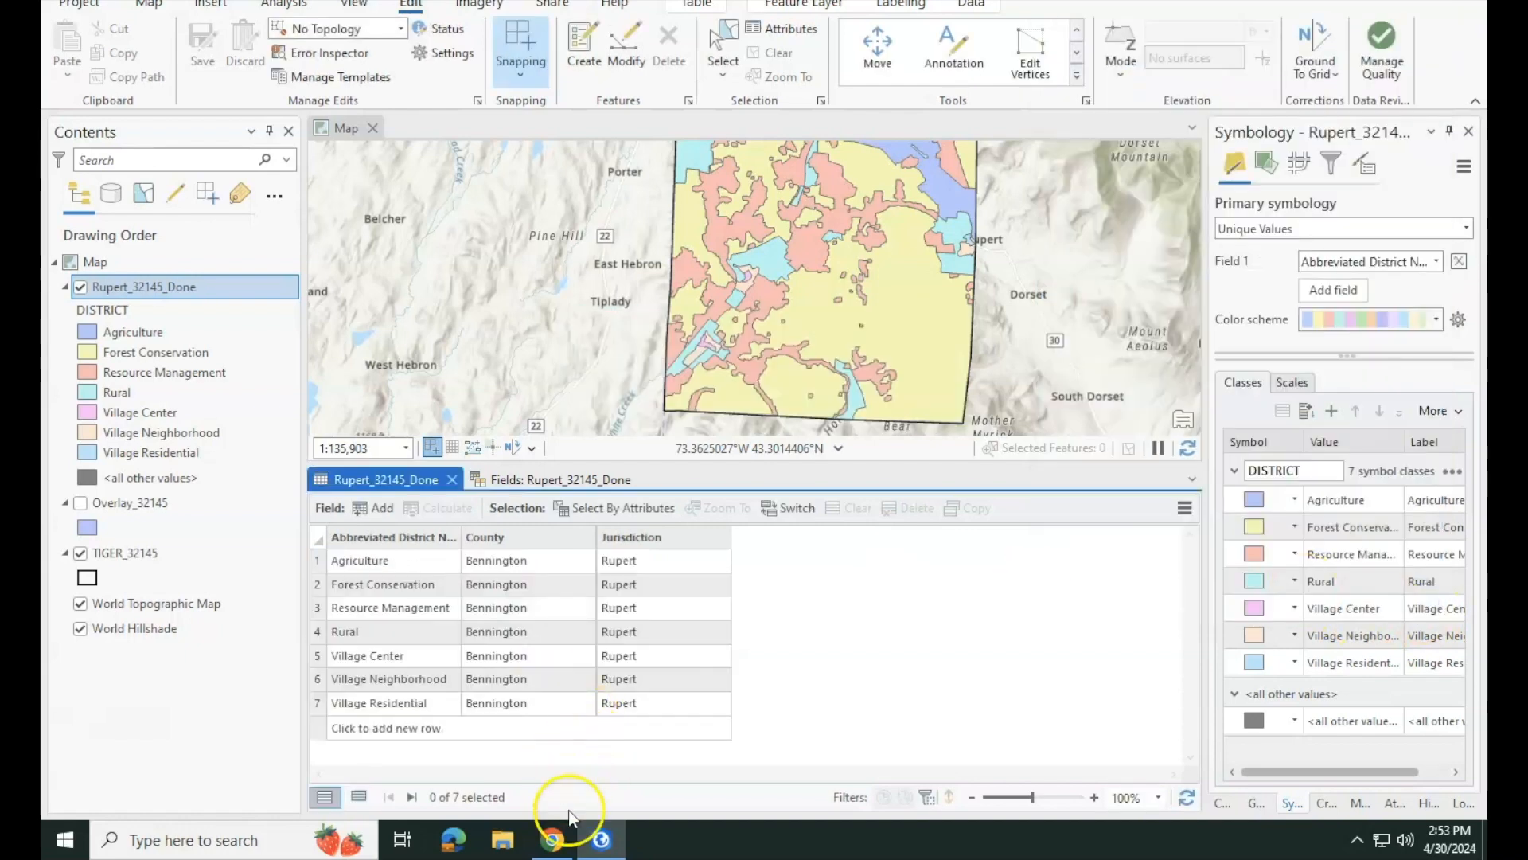
# - Look up the district codes on the zoning atlas page in Chrome, and change the Agriculture district name to AG in ArcGIS Pro
pyautogui.click(555, 841)
pyautogui.hotkey('ctrl', 'Tab')
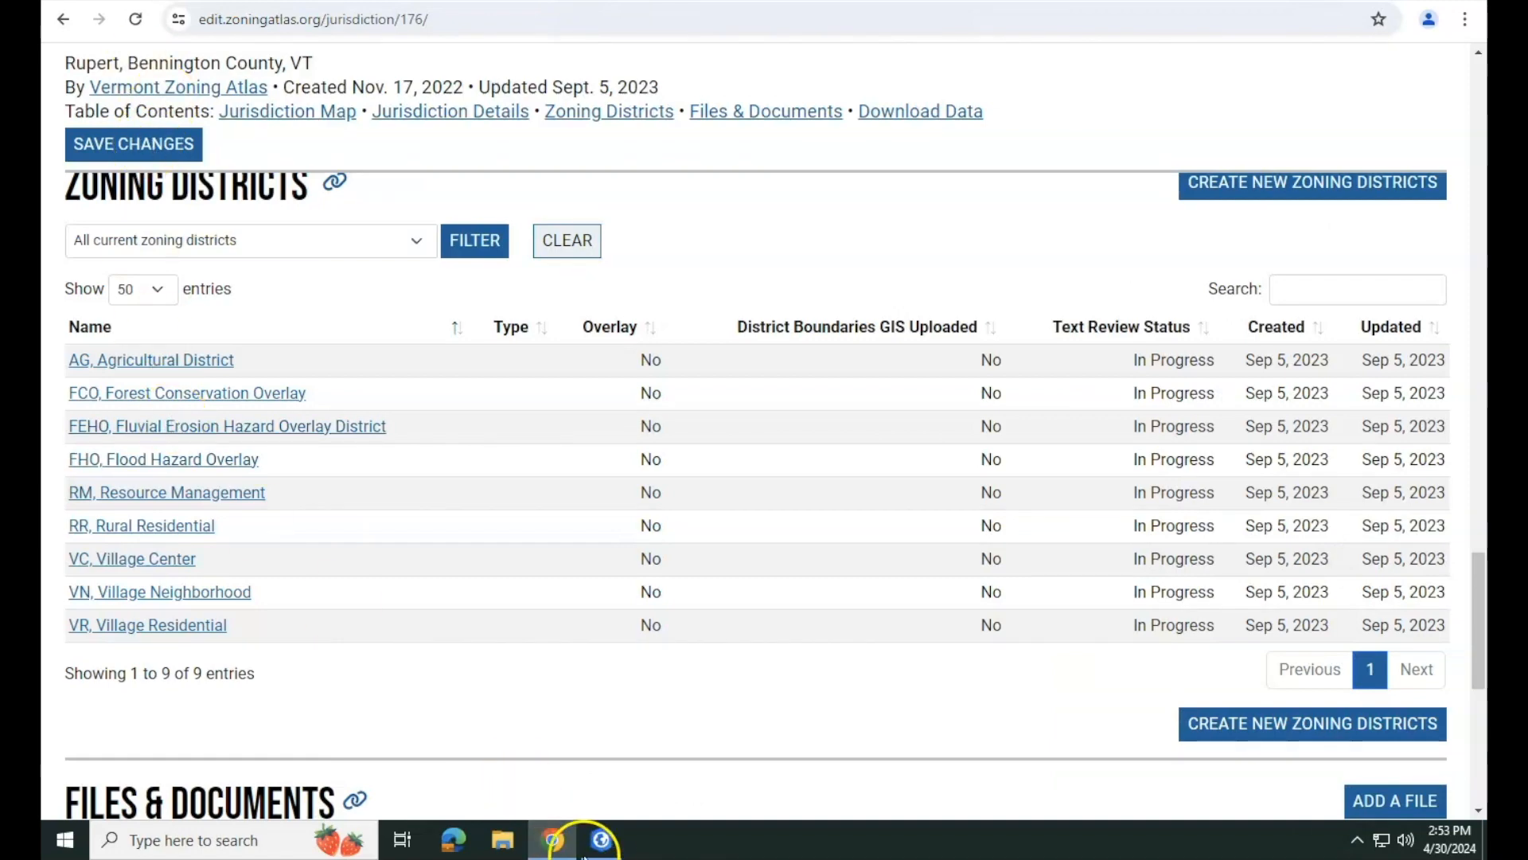
pyautogui.click(601, 839)
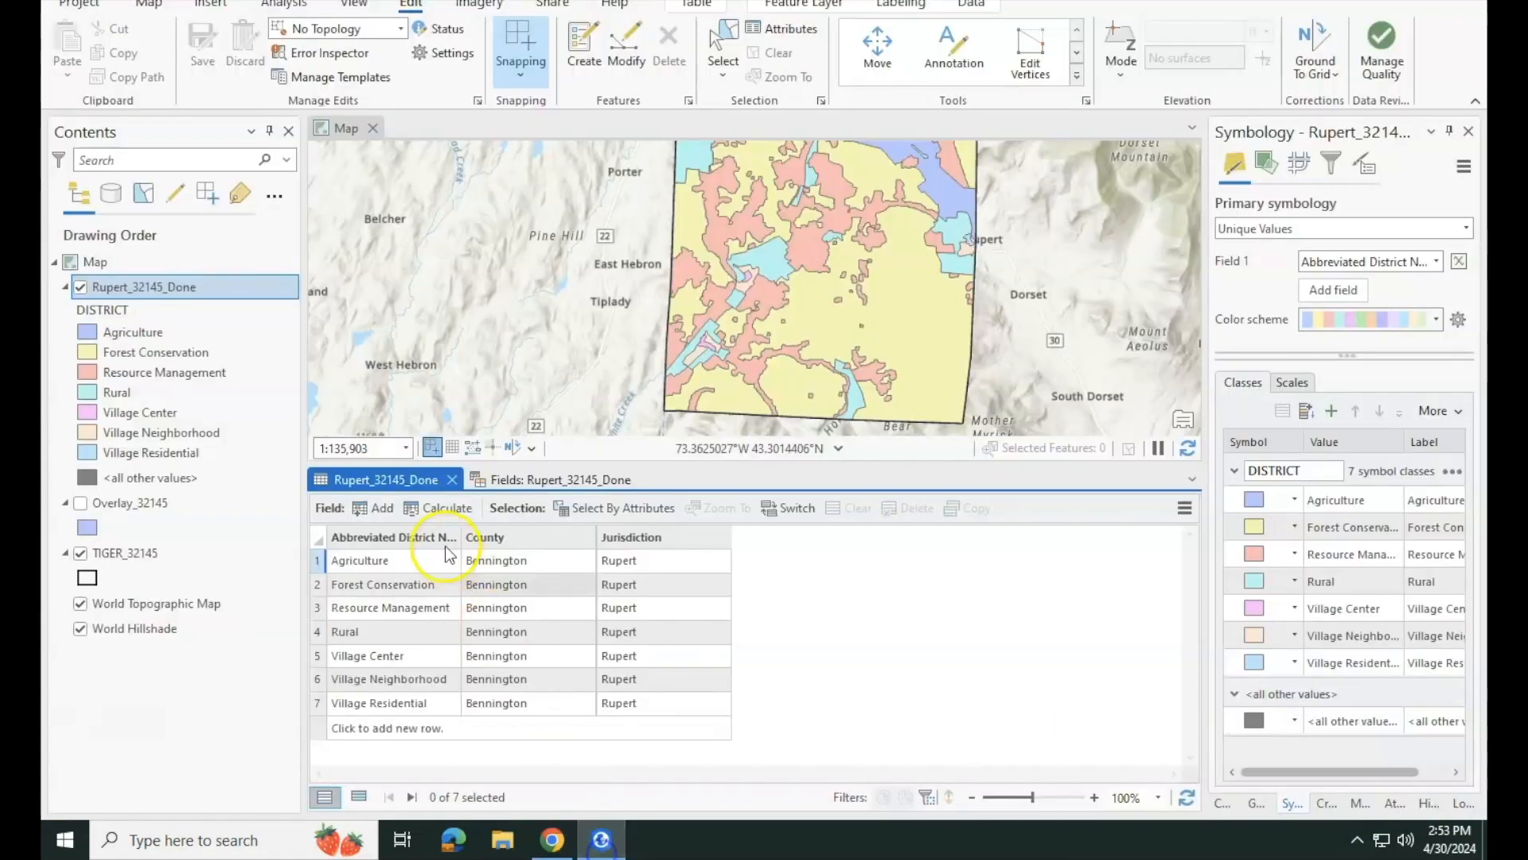
pyautogui.doubleClick(409, 566)
pyautogui.write('AG')
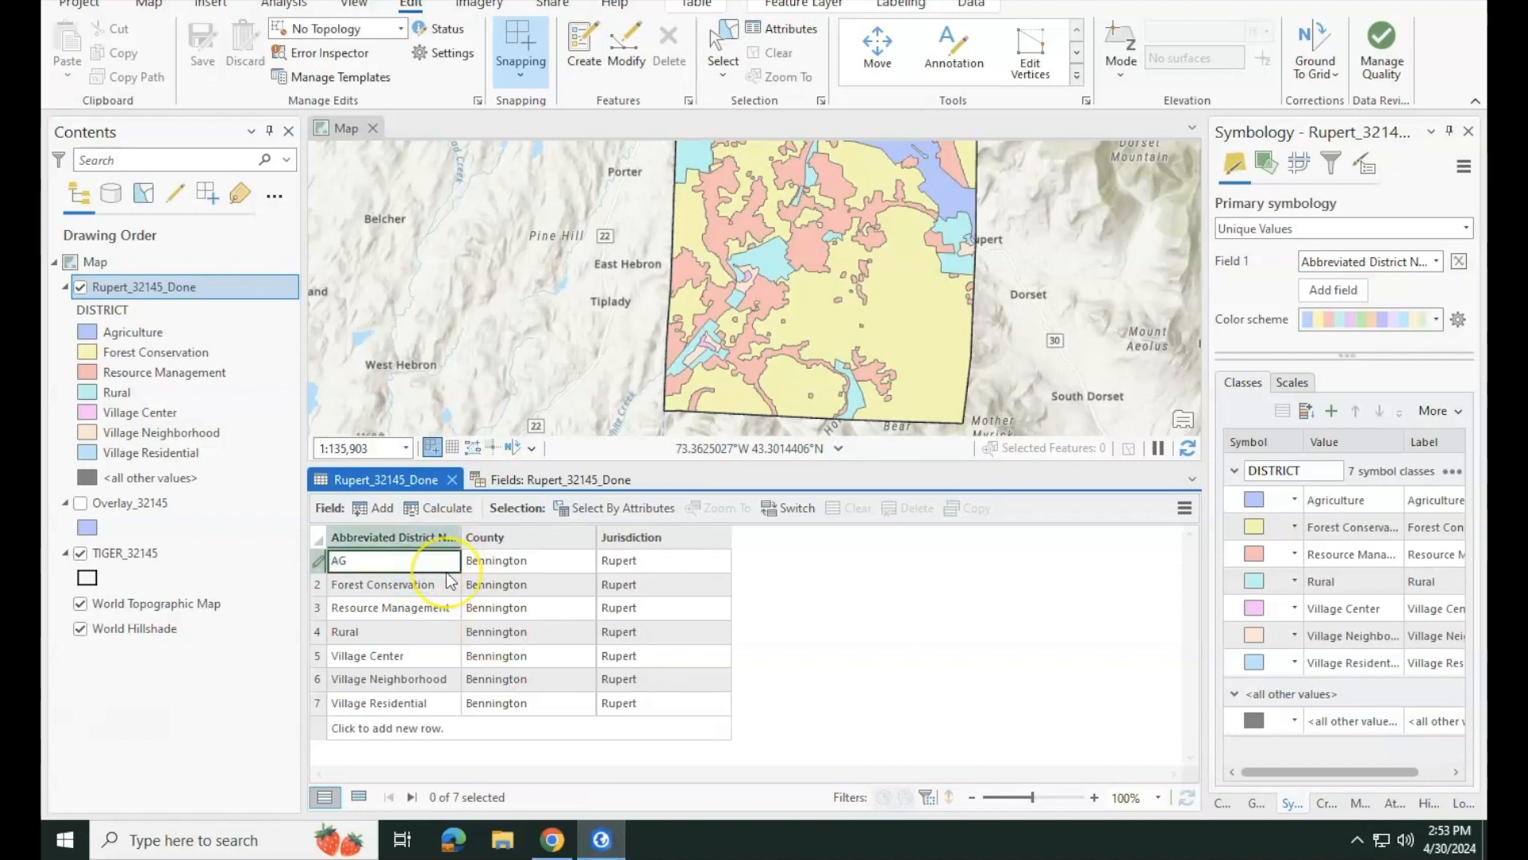
pyautogui.press('Return')
# - Check the atlas district list, then abbreviate Village Residential, Village Neighborhood and Village Center to VR, VN and VC in the attribute table
pyautogui.click(573, 841)
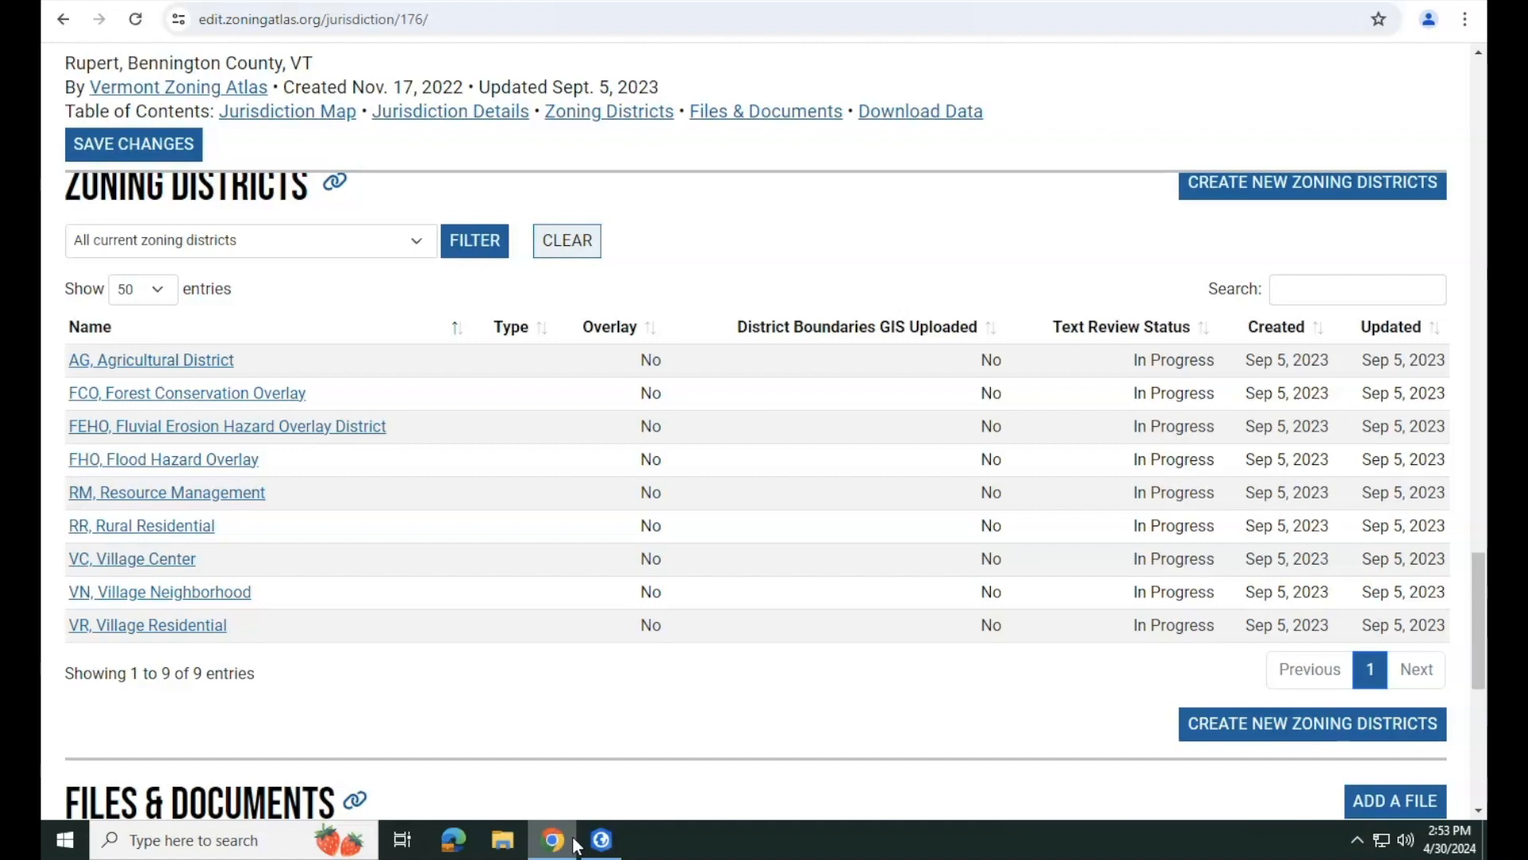
pyautogui.click(601, 839)
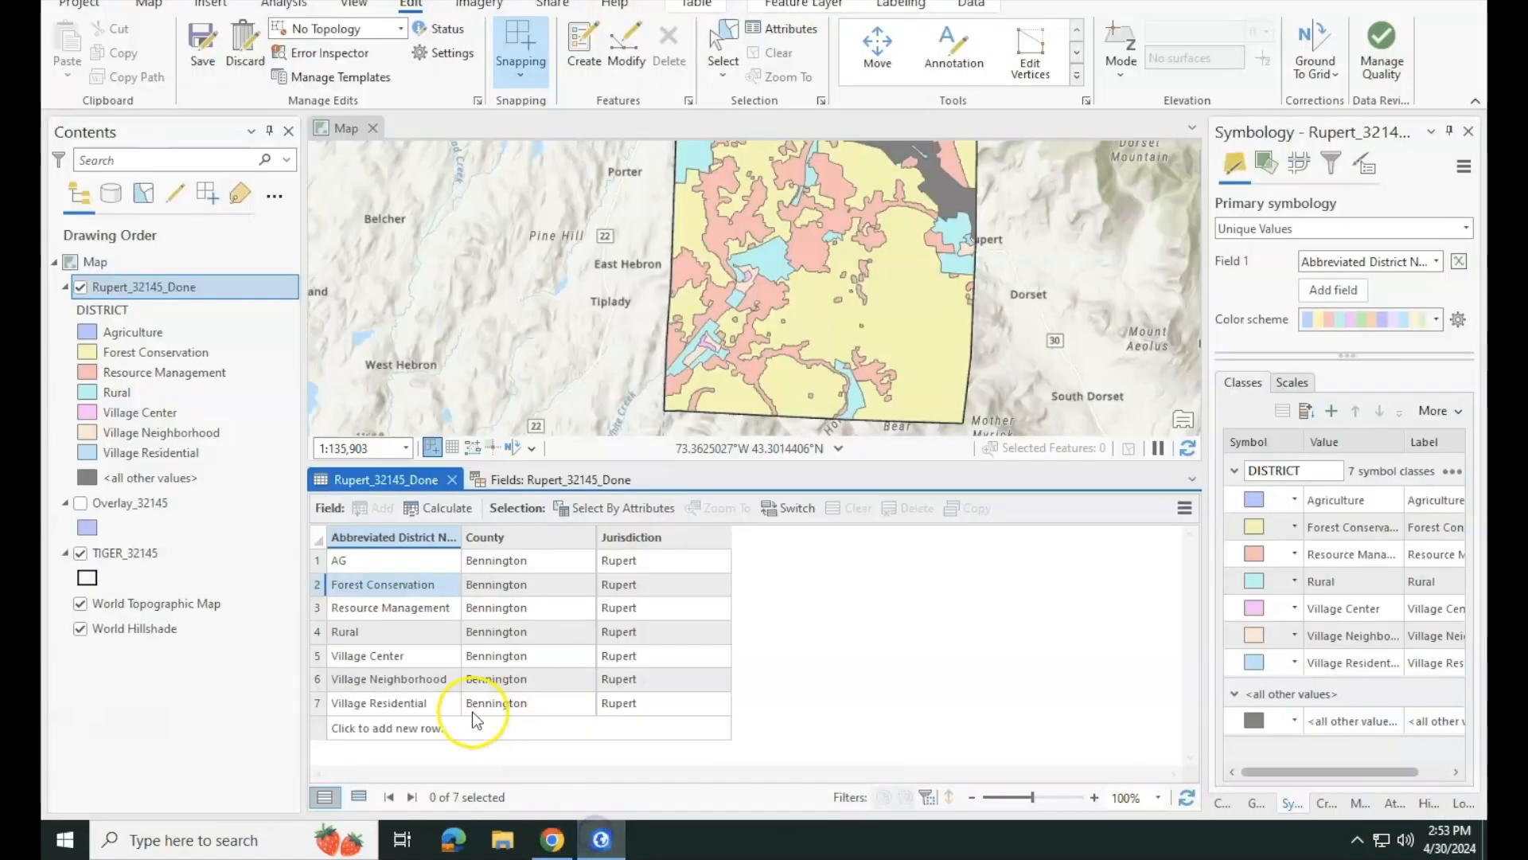
pyautogui.doubleClick(442, 703)
pyautogui.write('VR')
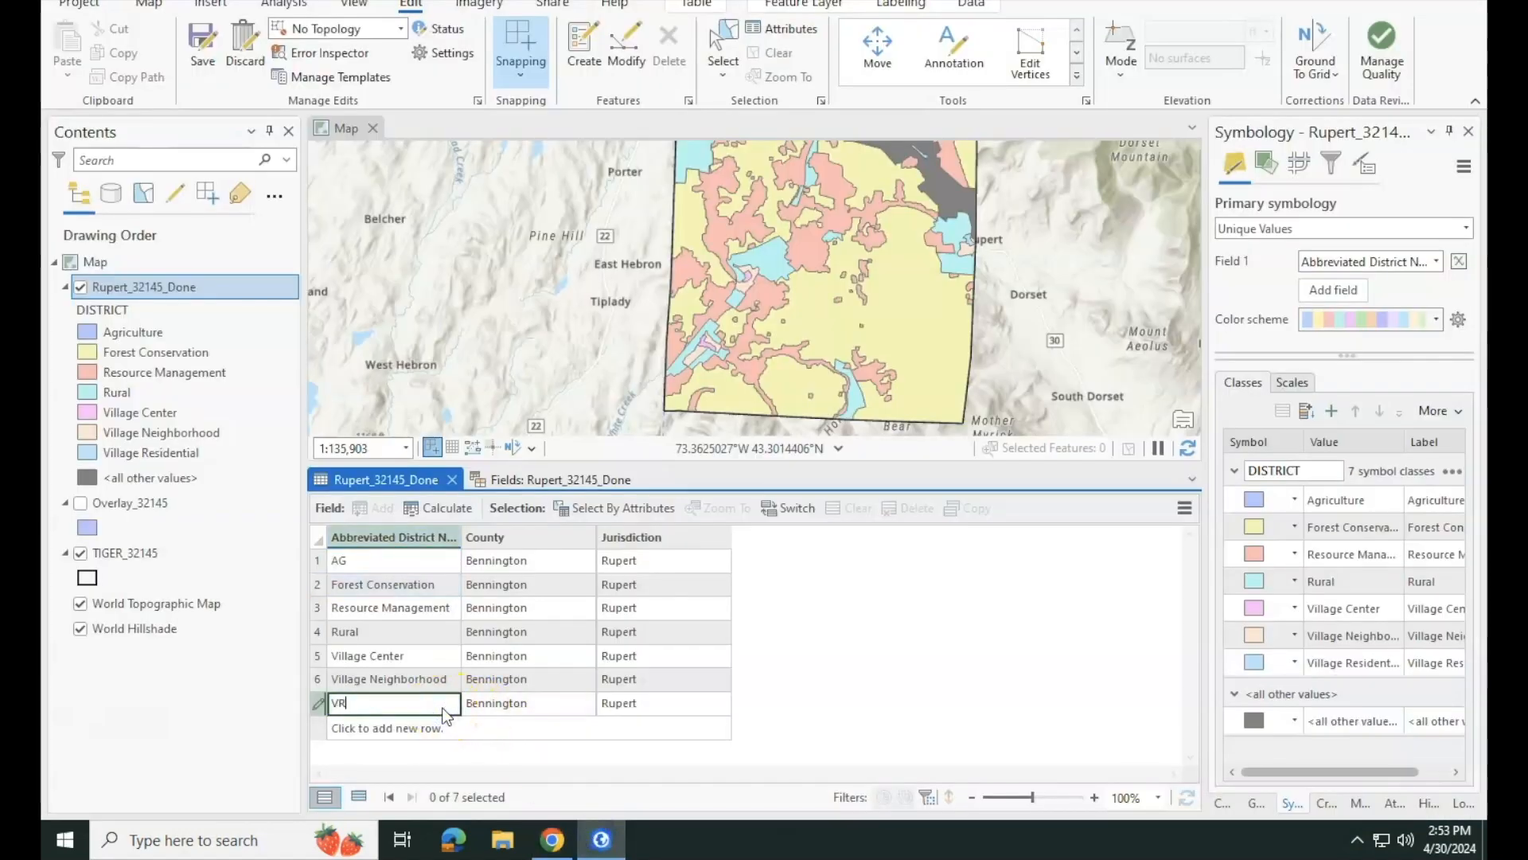
pyautogui.press('Up')
pyautogui.write('VN')
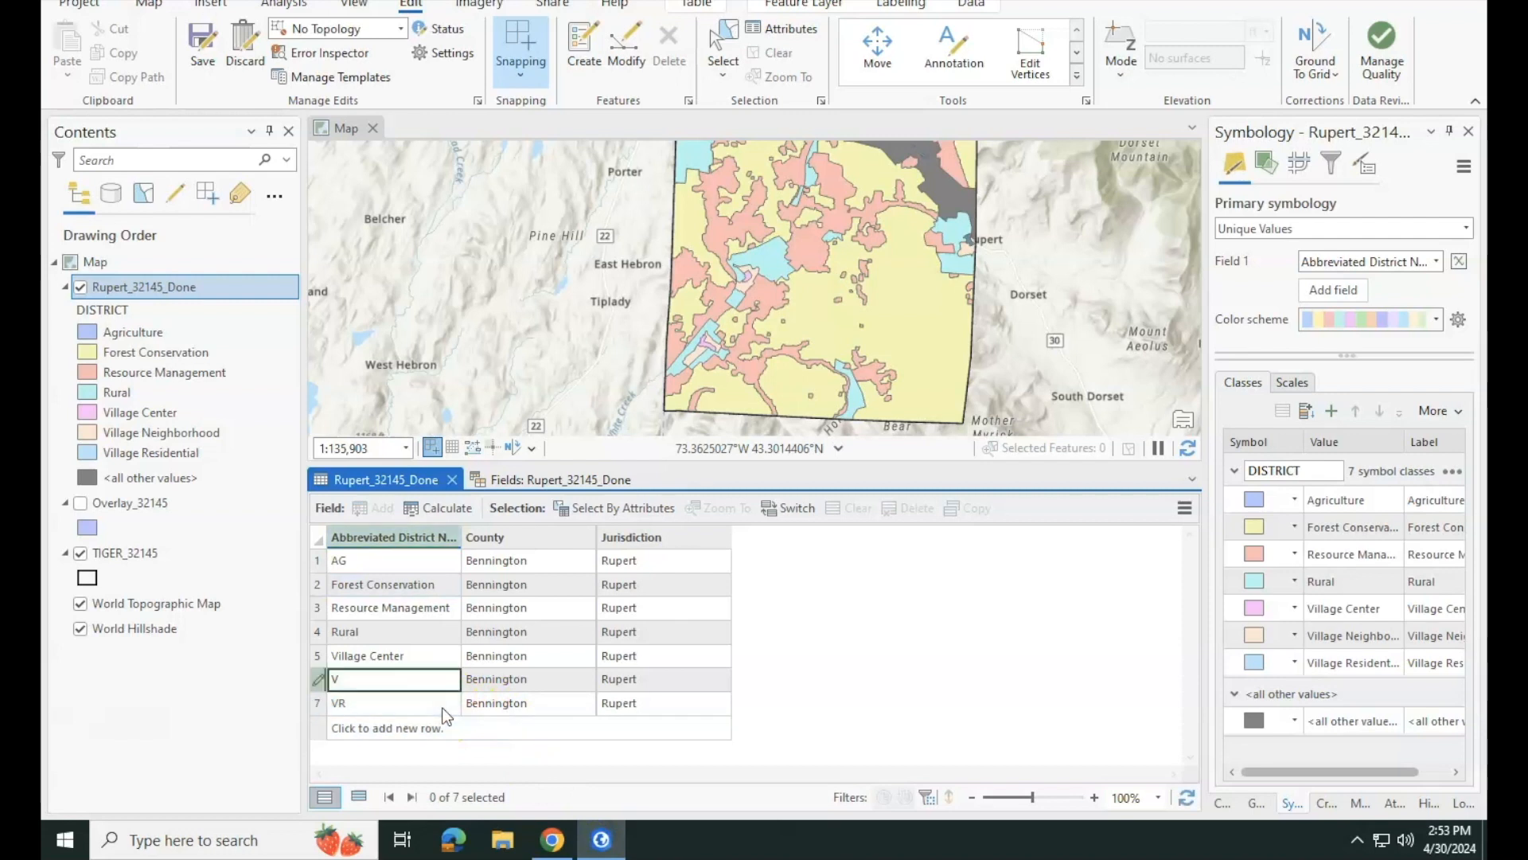
pyautogui.press('Return')
pyautogui.press('Up')
pyautogui.press('Up')
pyautogui.press('Up')
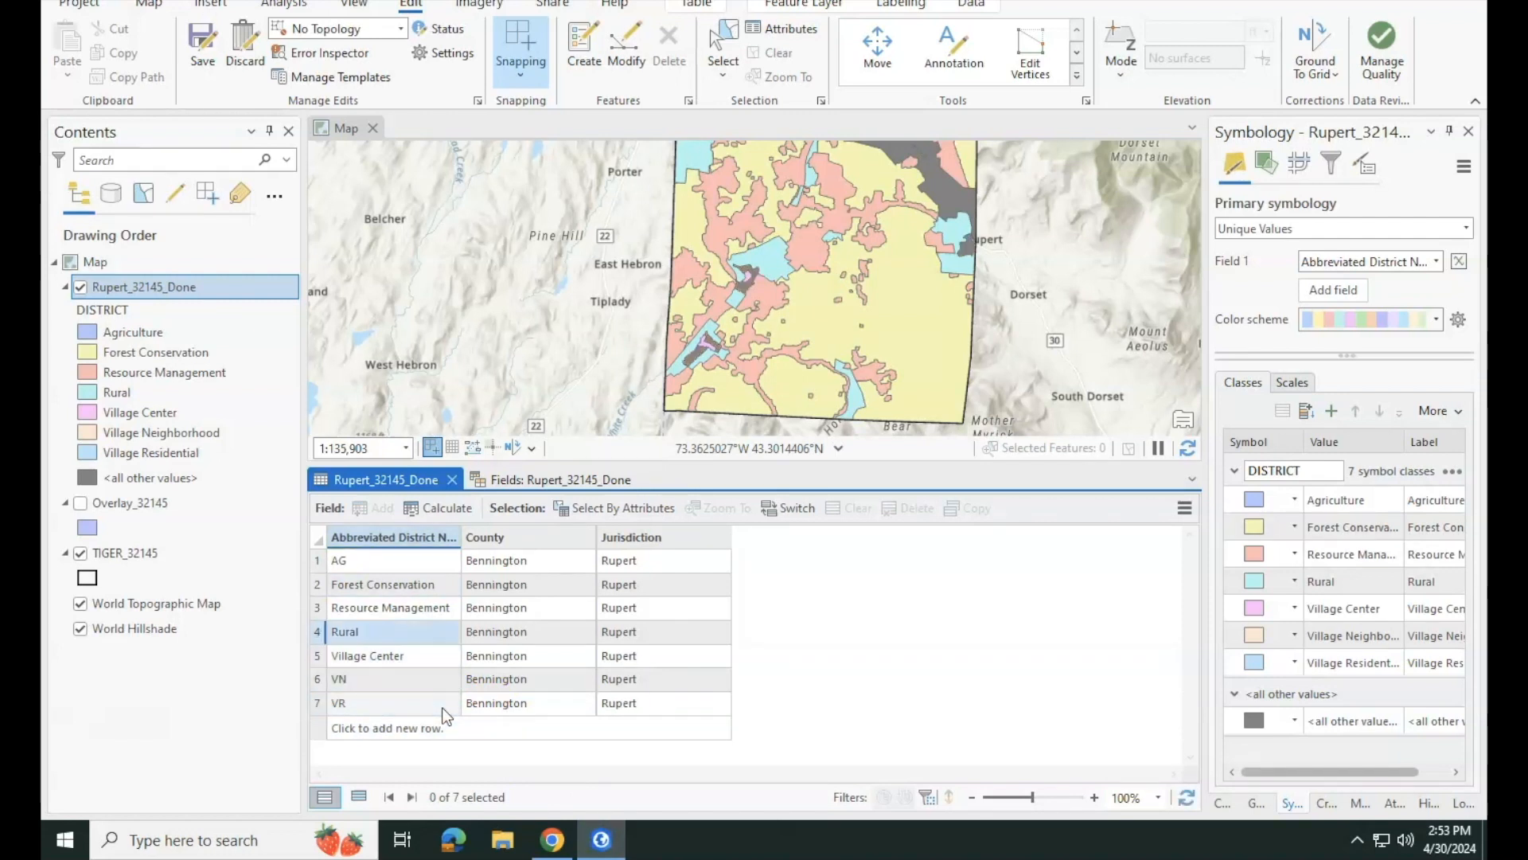
pyautogui.press('Down')
pyautogui.write('VC')
pyautogui.press('Return')
pyautogui.press('Up')
pyautogui.press('Up')
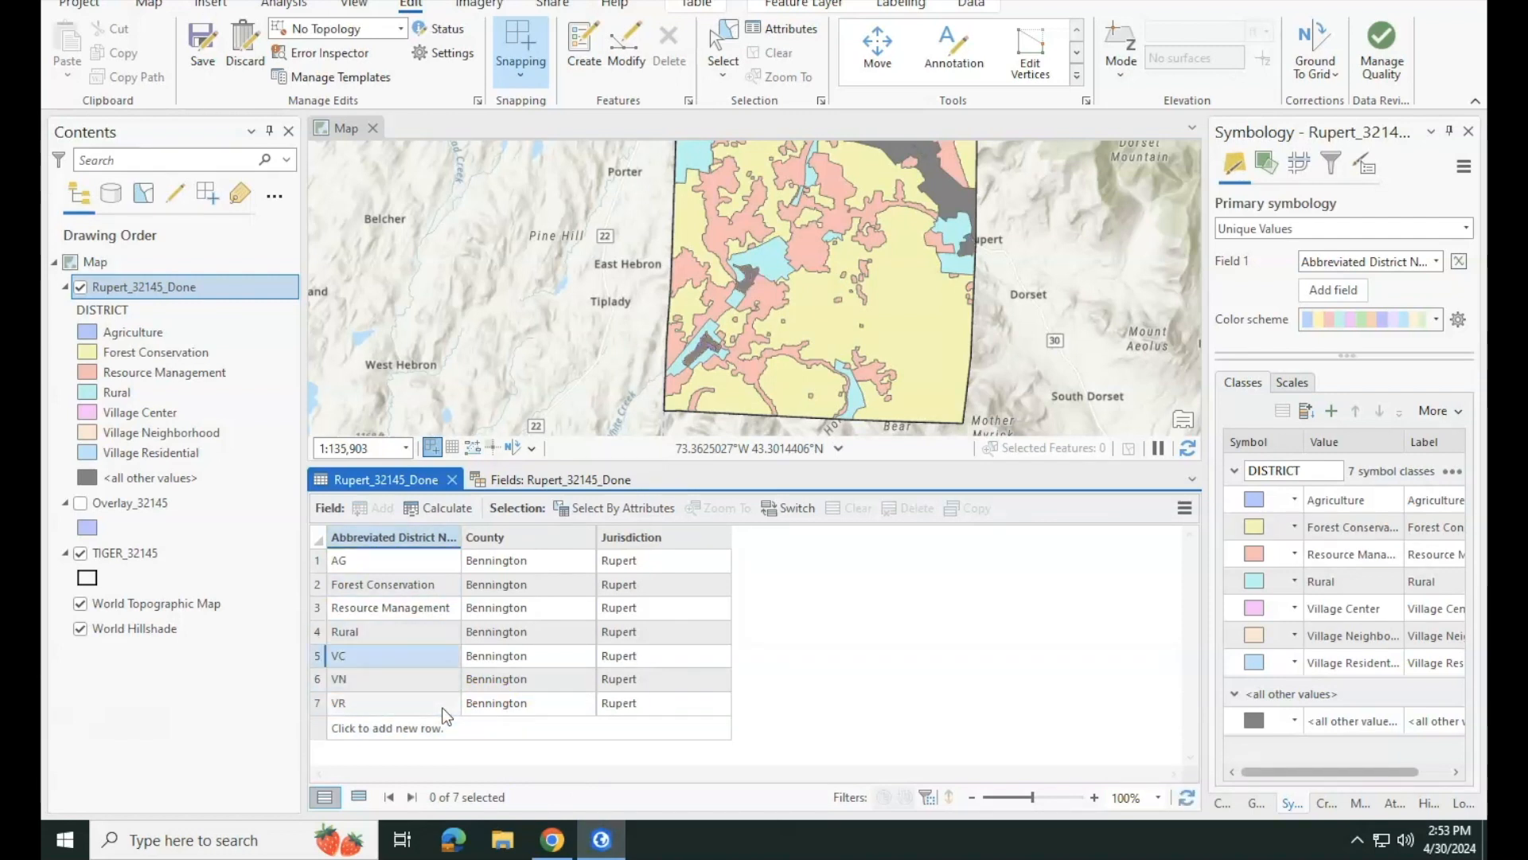
# - Check the remaining codes in the atlas district list and abbreviate Forest Conservation to FCO in the attribute table
pyautogui.click(551, 840)
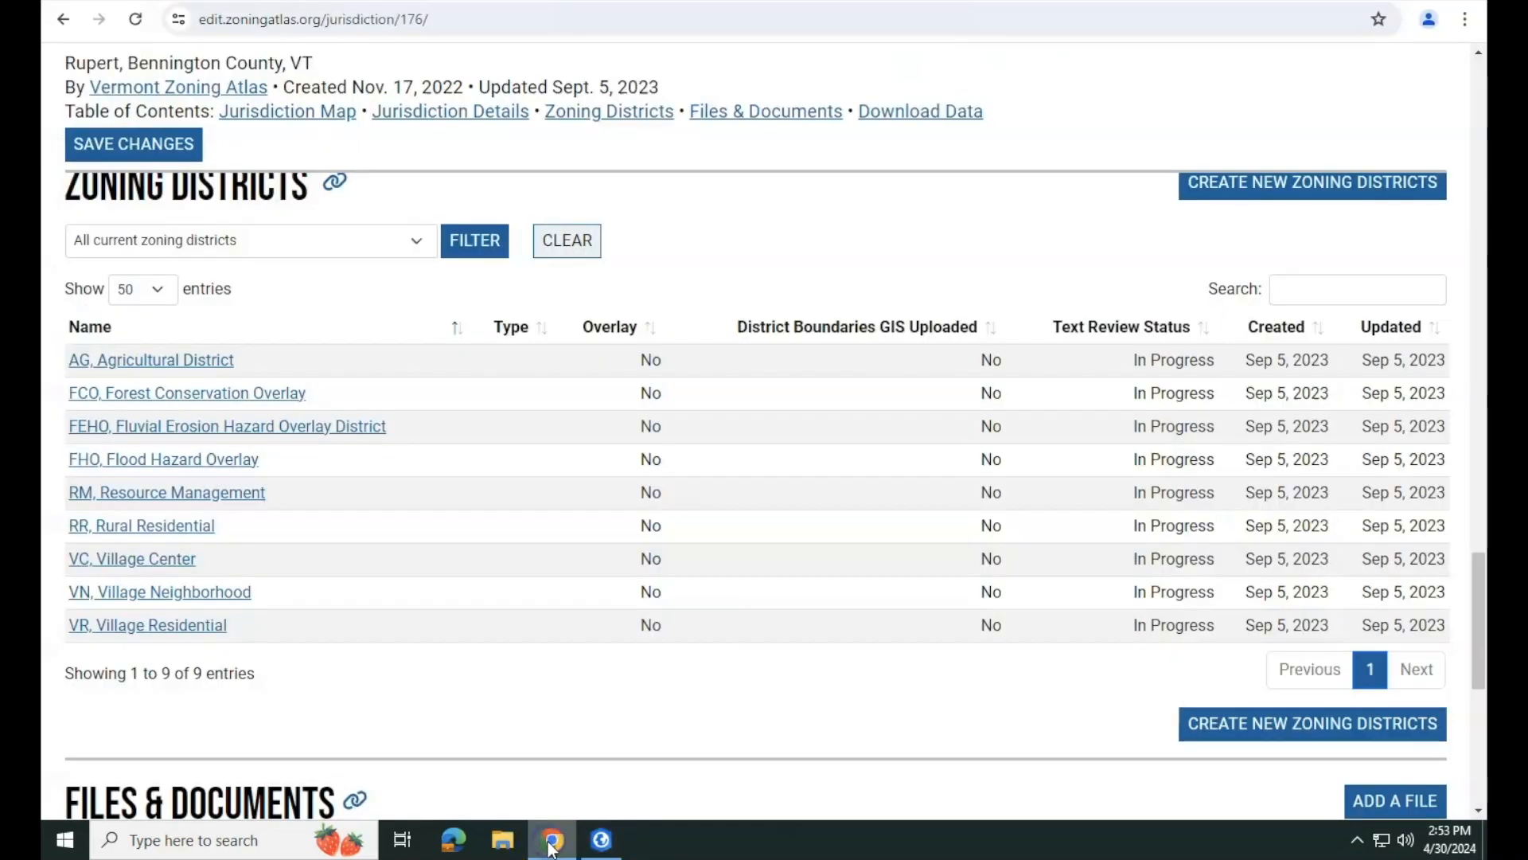
pyautogui.click(601, 840)
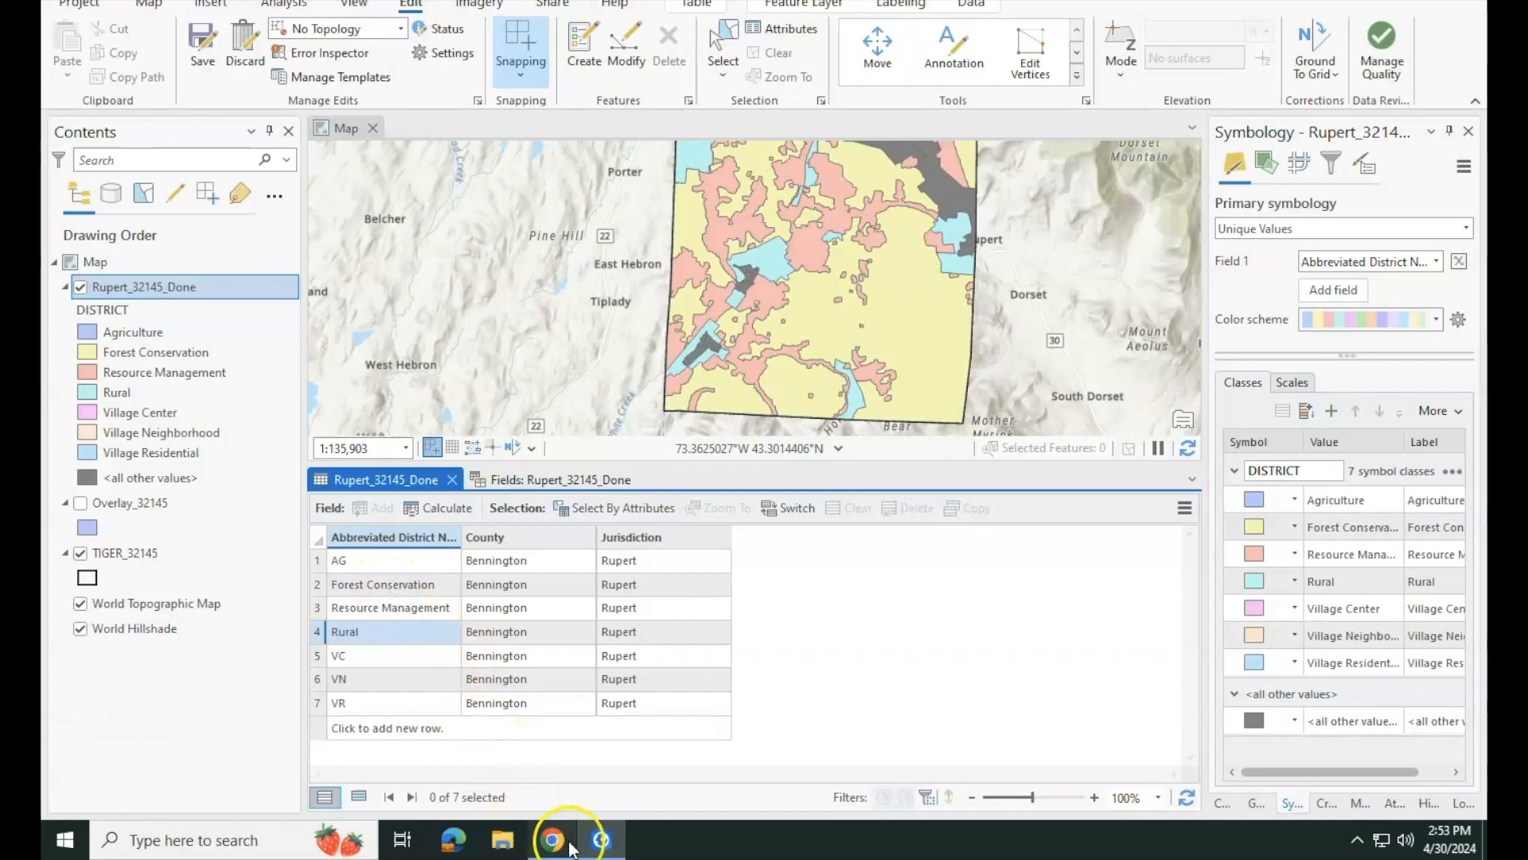
pyautogui.click(569, 844)
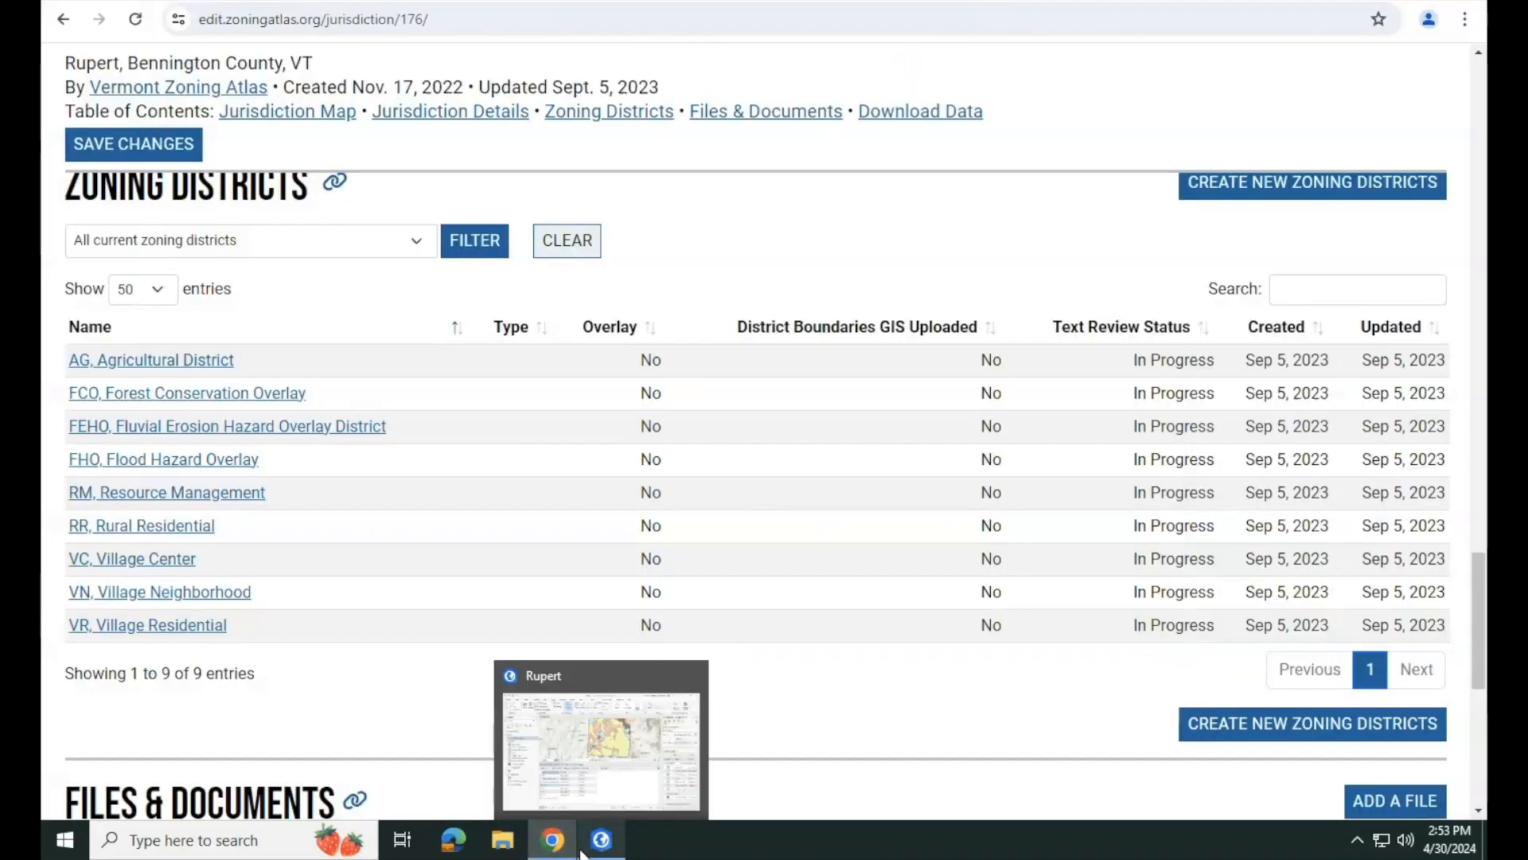
pyautogui.click(582, 852)
pyautogui.doubleClick(411, 582)
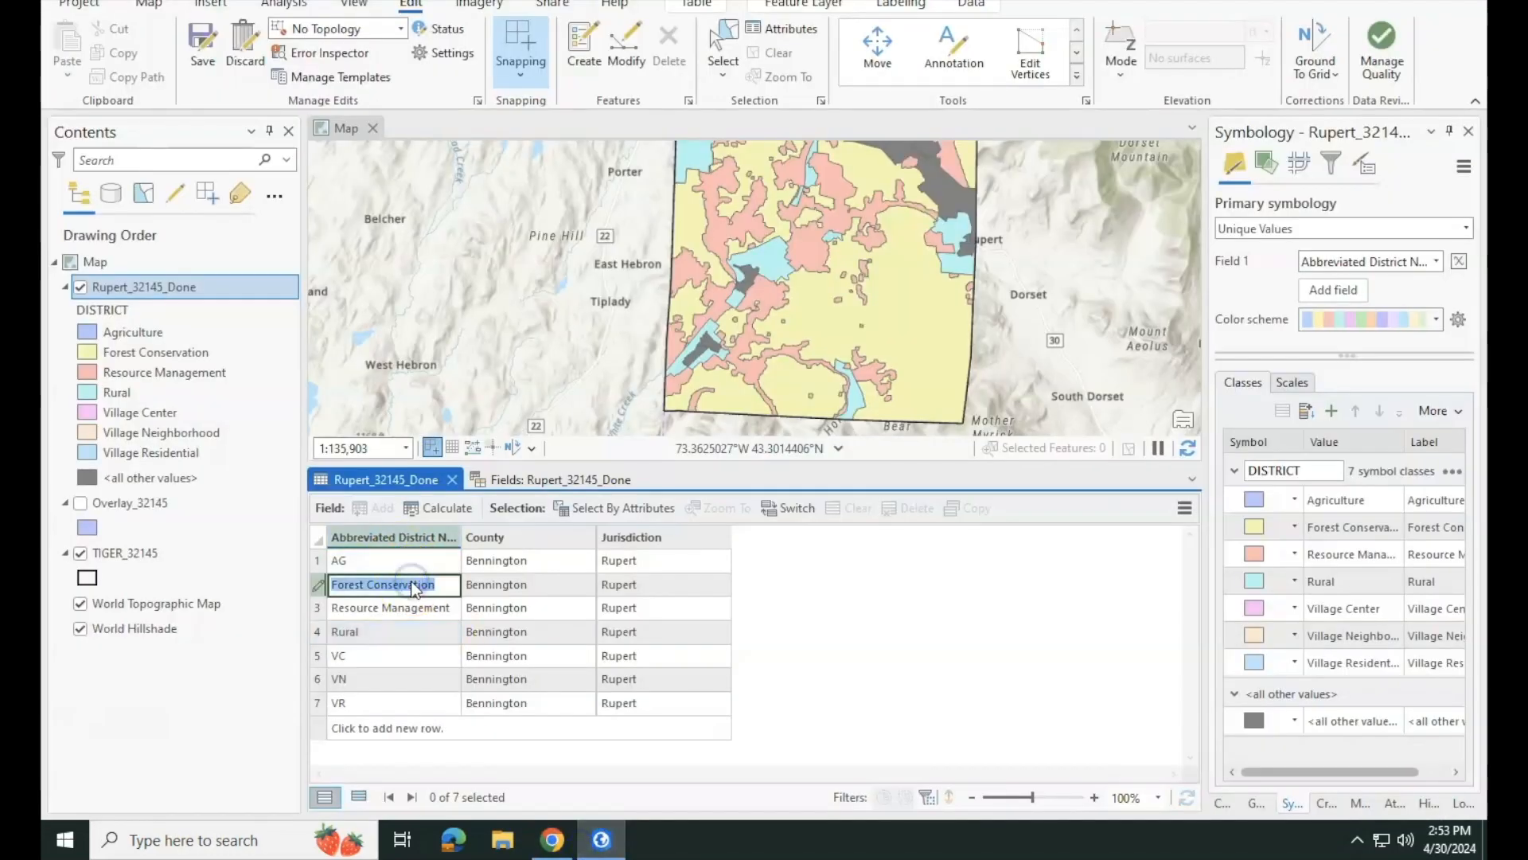
pyautogui.write('FCO')
pyautogui.press('Return')
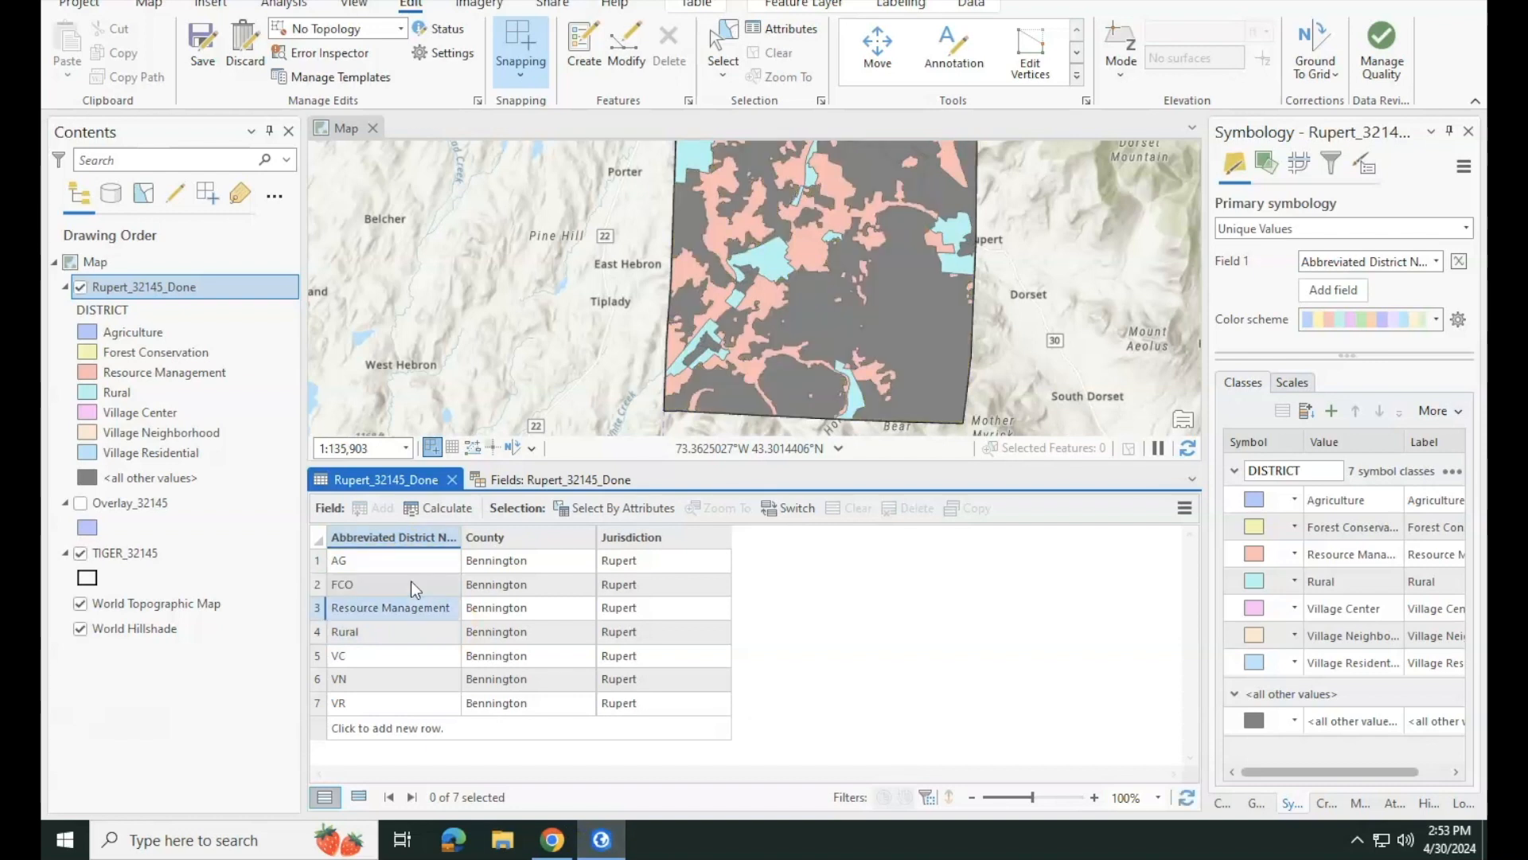
# - Abbreviate Resource Management to RM and Rural to RR in the attribute table, and save all edits
pyautogui.write('RM')
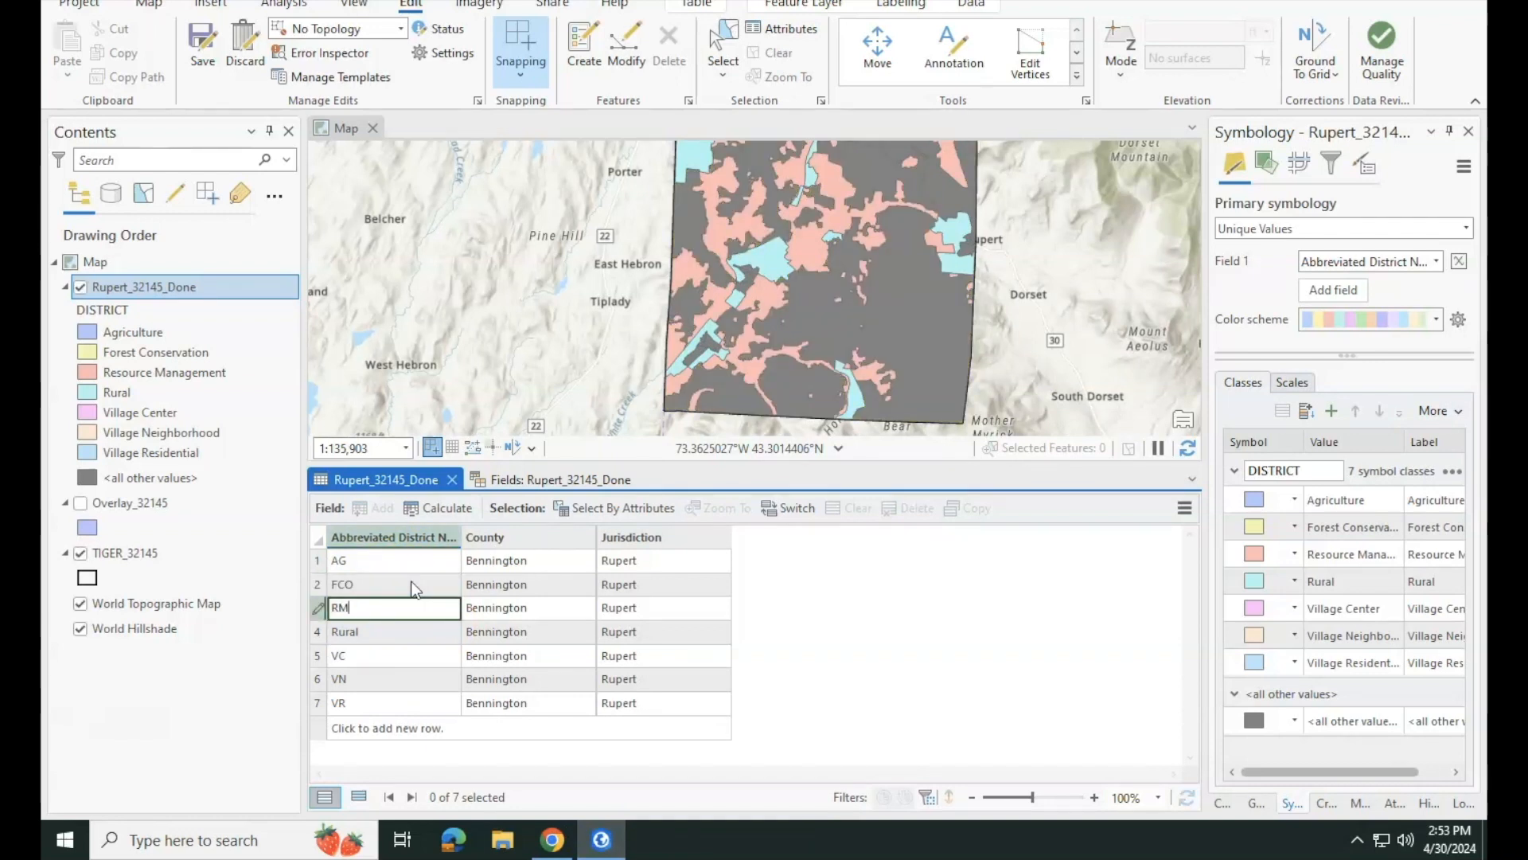
pyautogui.press('Return')
pyautogui.write('RR')
pyautogui.press('Return')
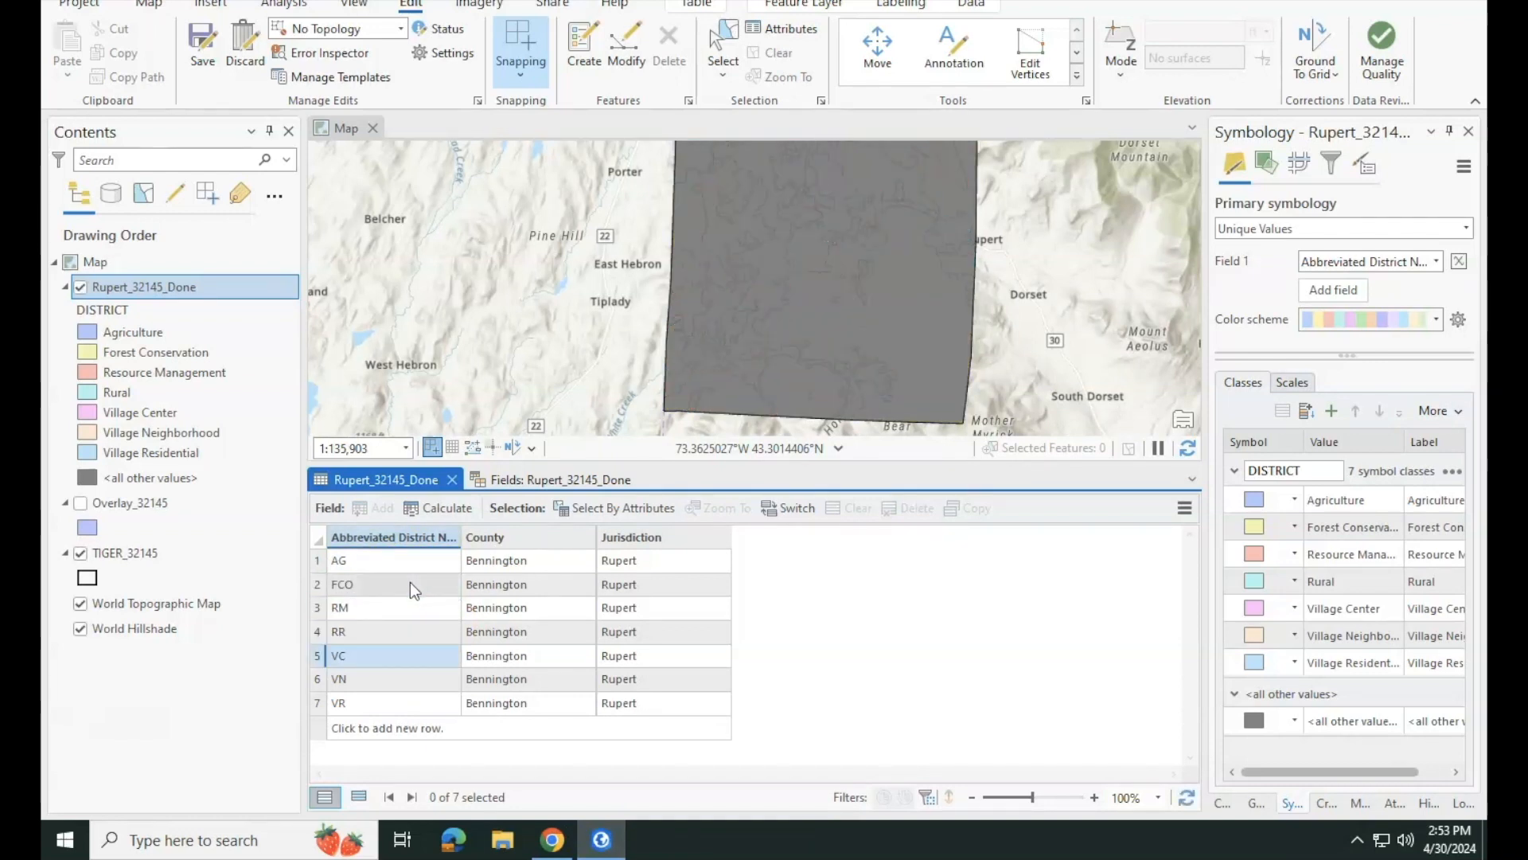
pyautogui.click(203, 47)
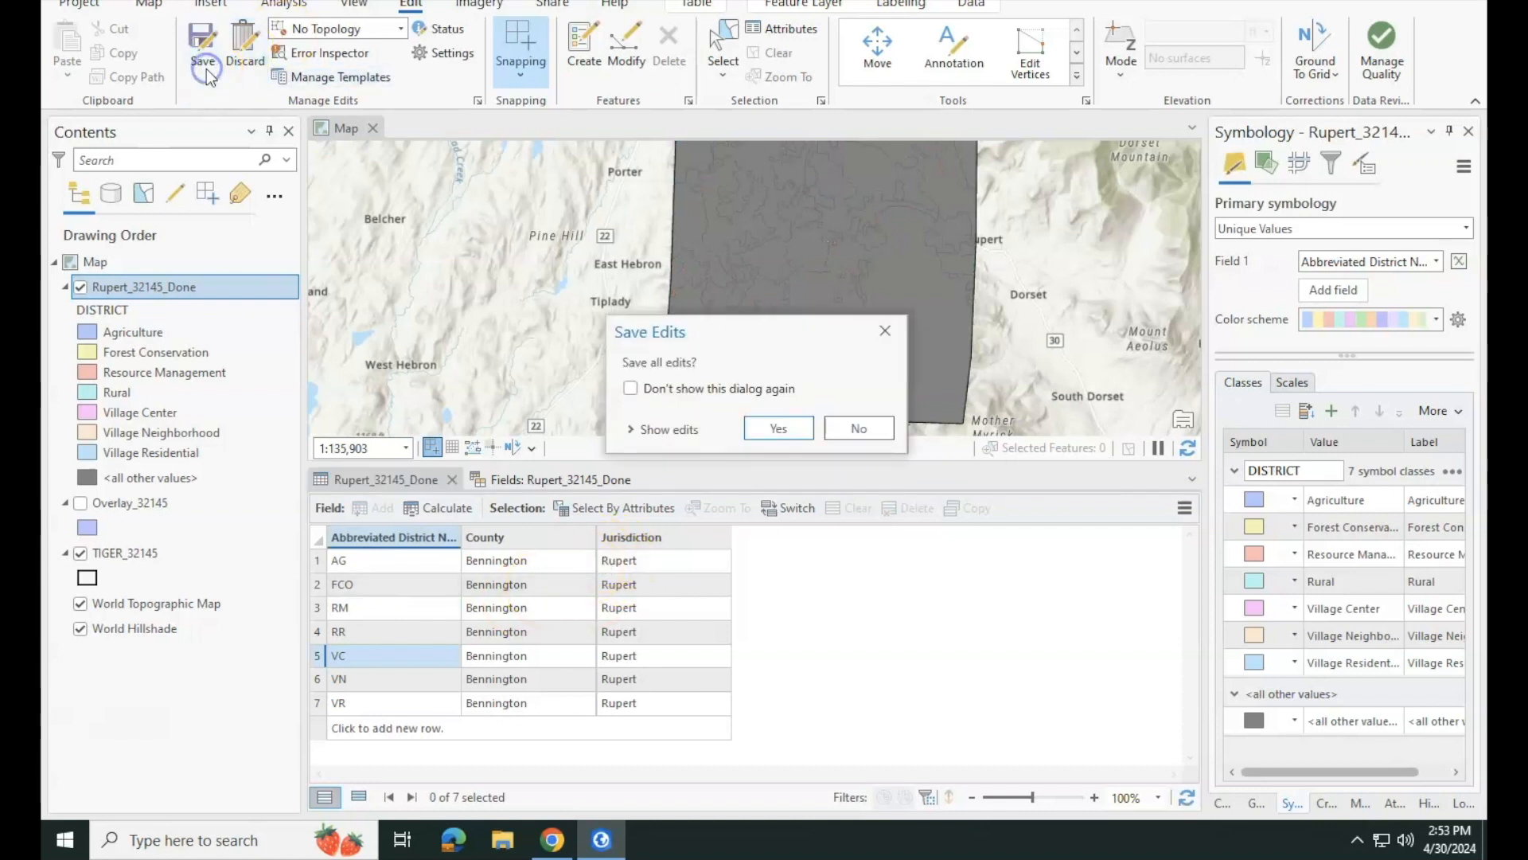
pyautogui.click(776, 428)
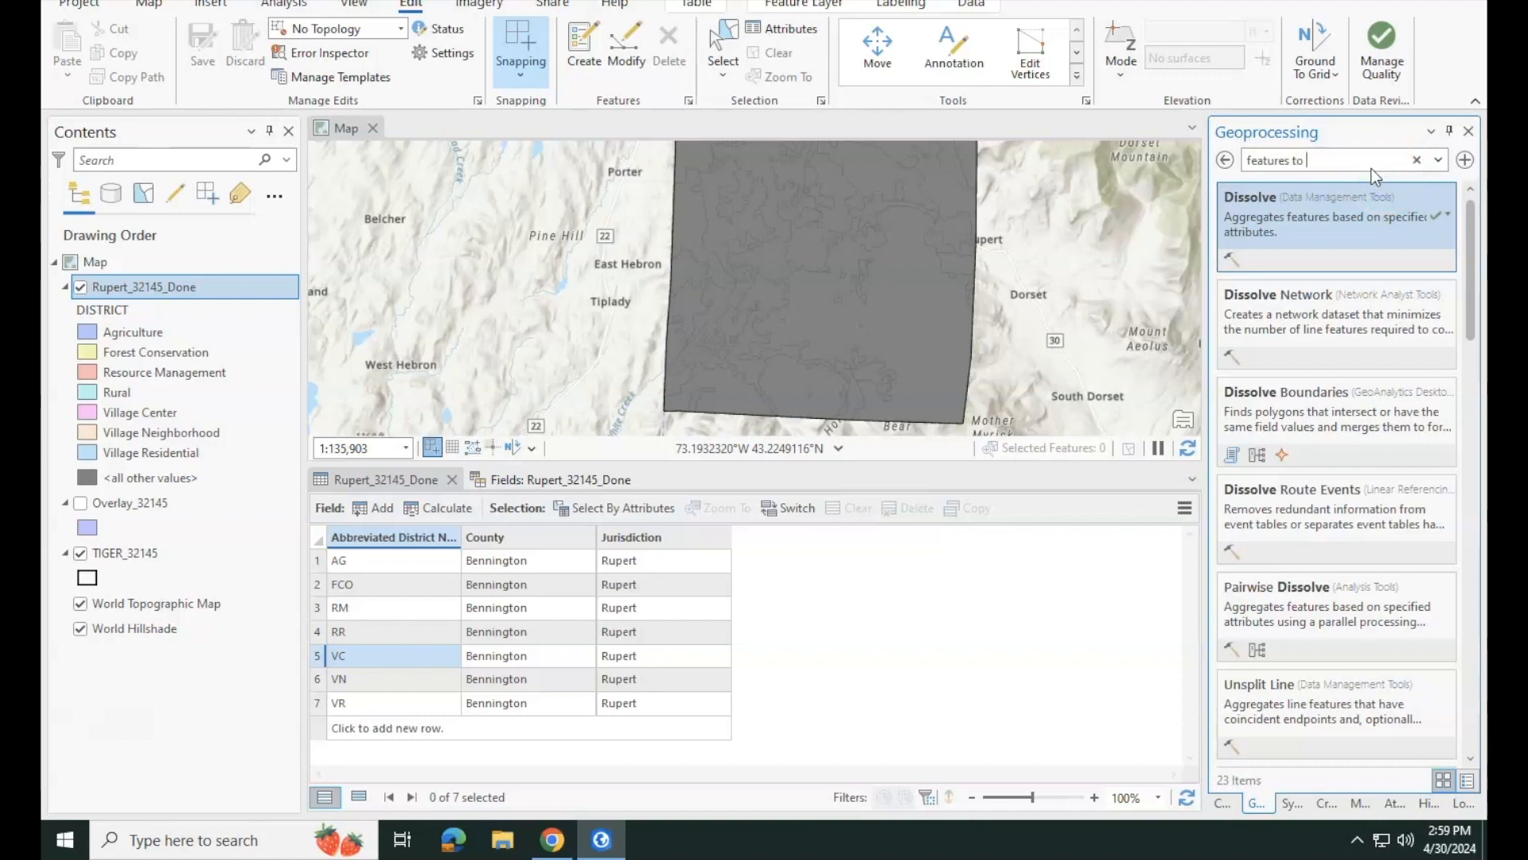
# - Set up the Features To JSON tool for Rupert_32145_Done with Output to GeoJSON, Project to WGS_1984 and Use field aliases enabled
pyautogui.write('n')
pyautogui.click(1333, 232)
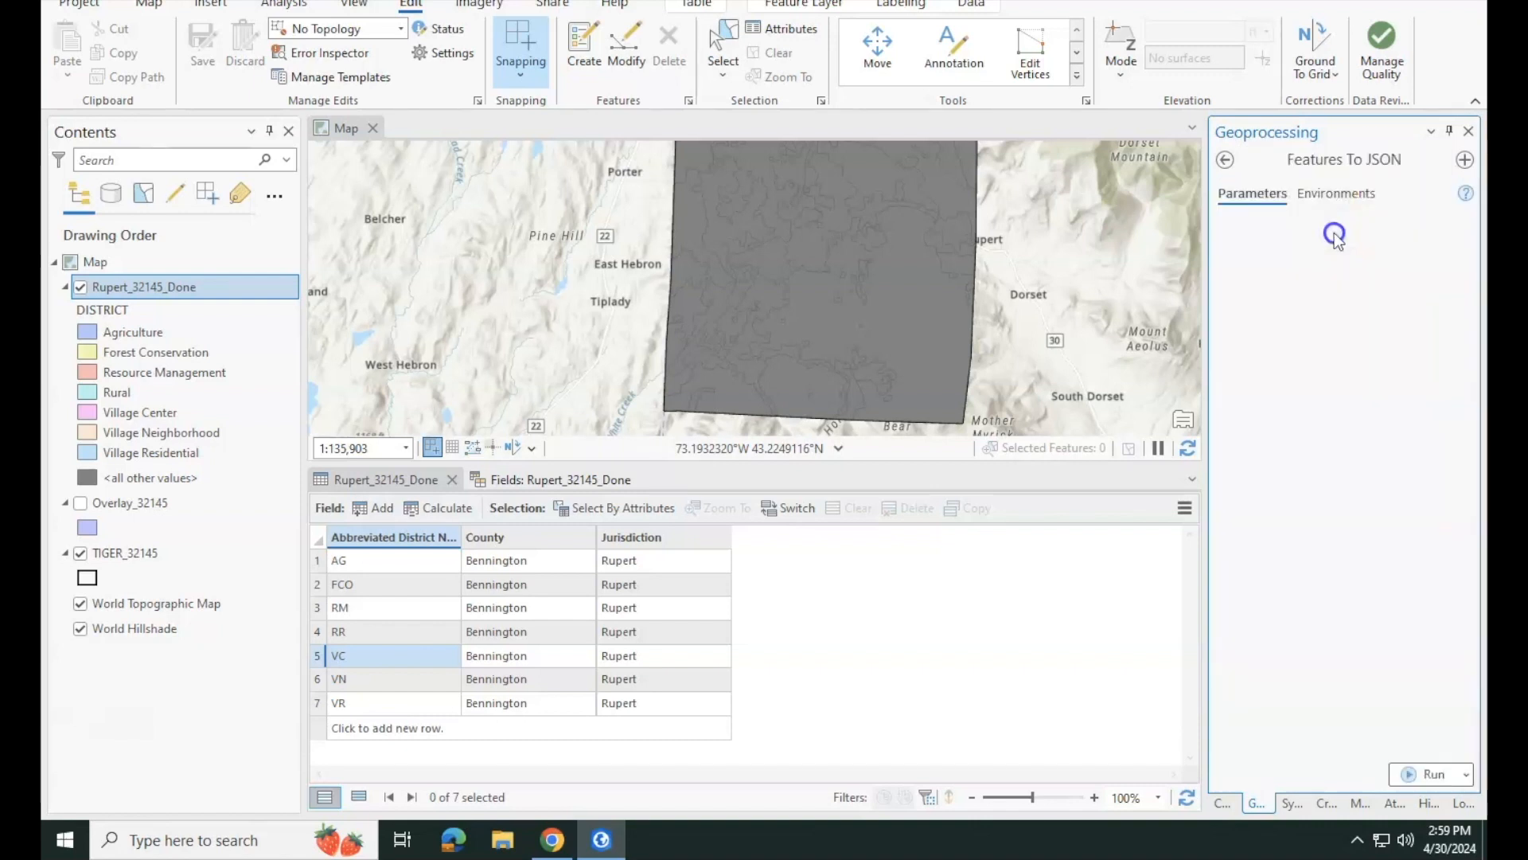
pyautogui.click(1436, 242)
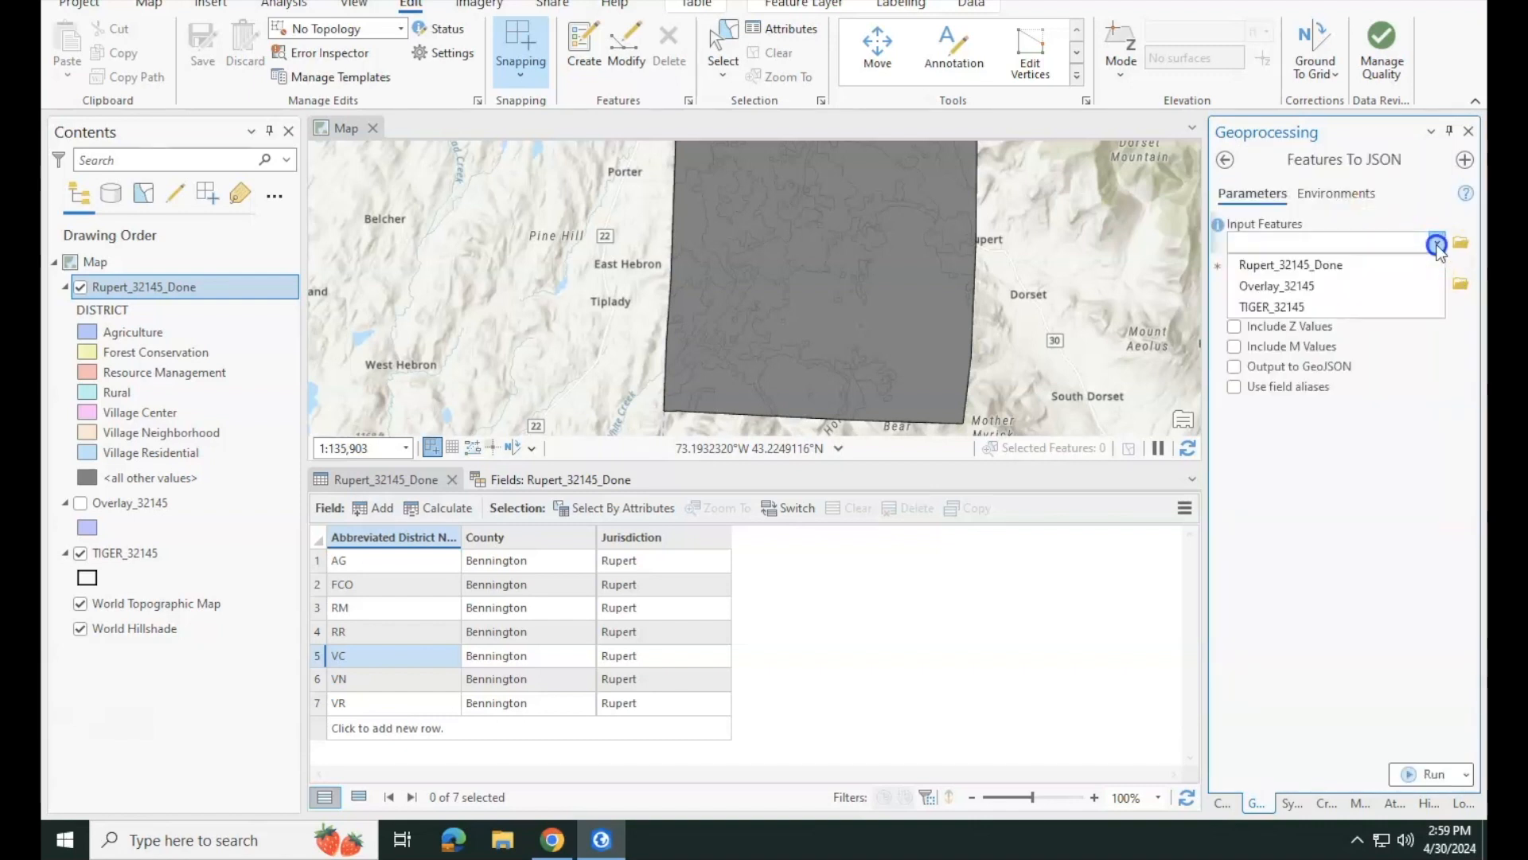
pyautogui.click(1347, 264)
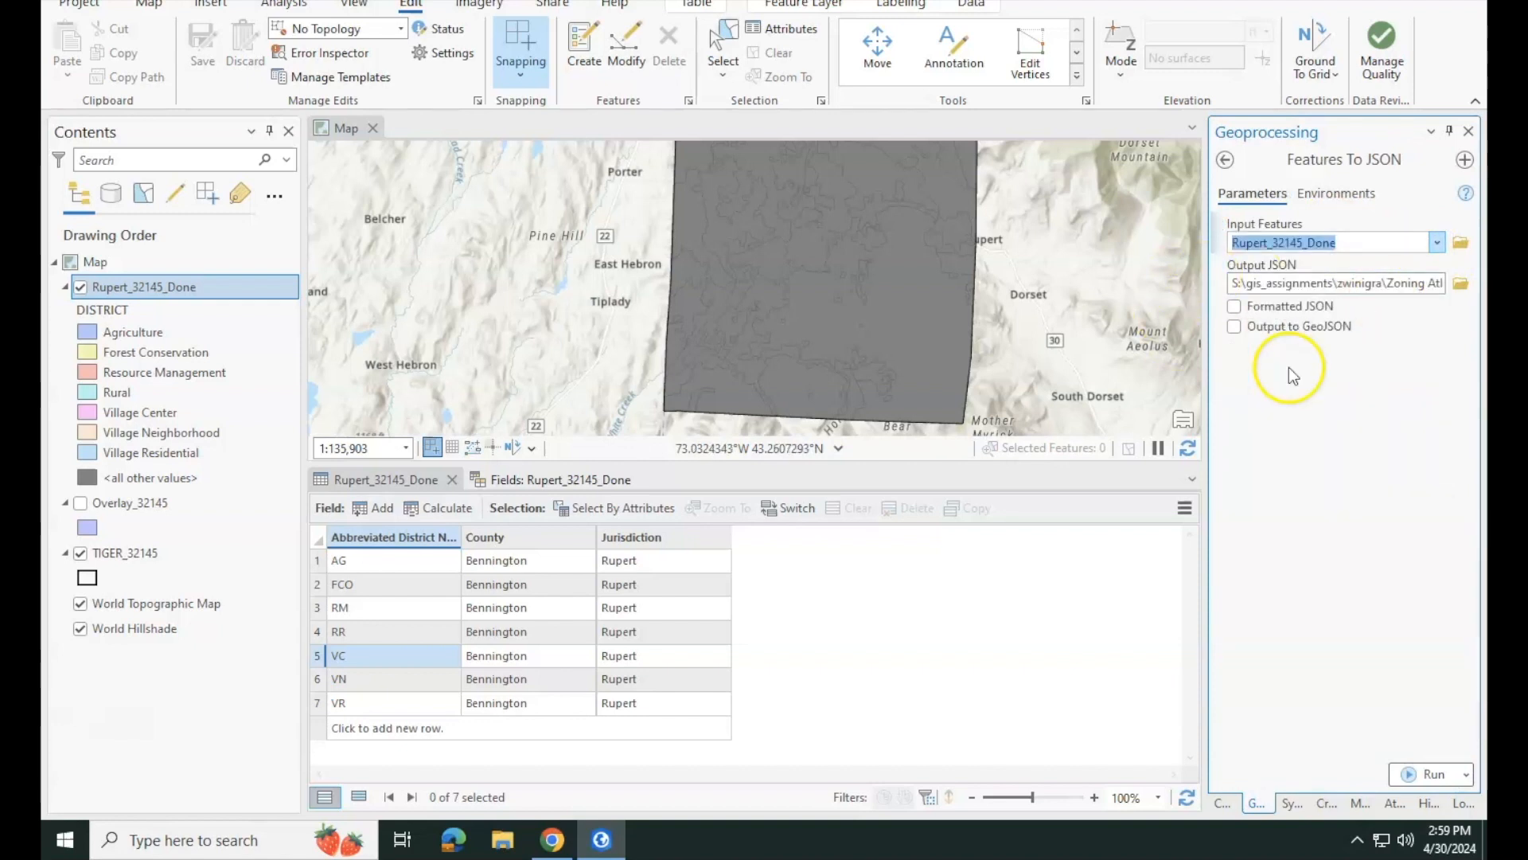
pyautogui.click(1234, 327)
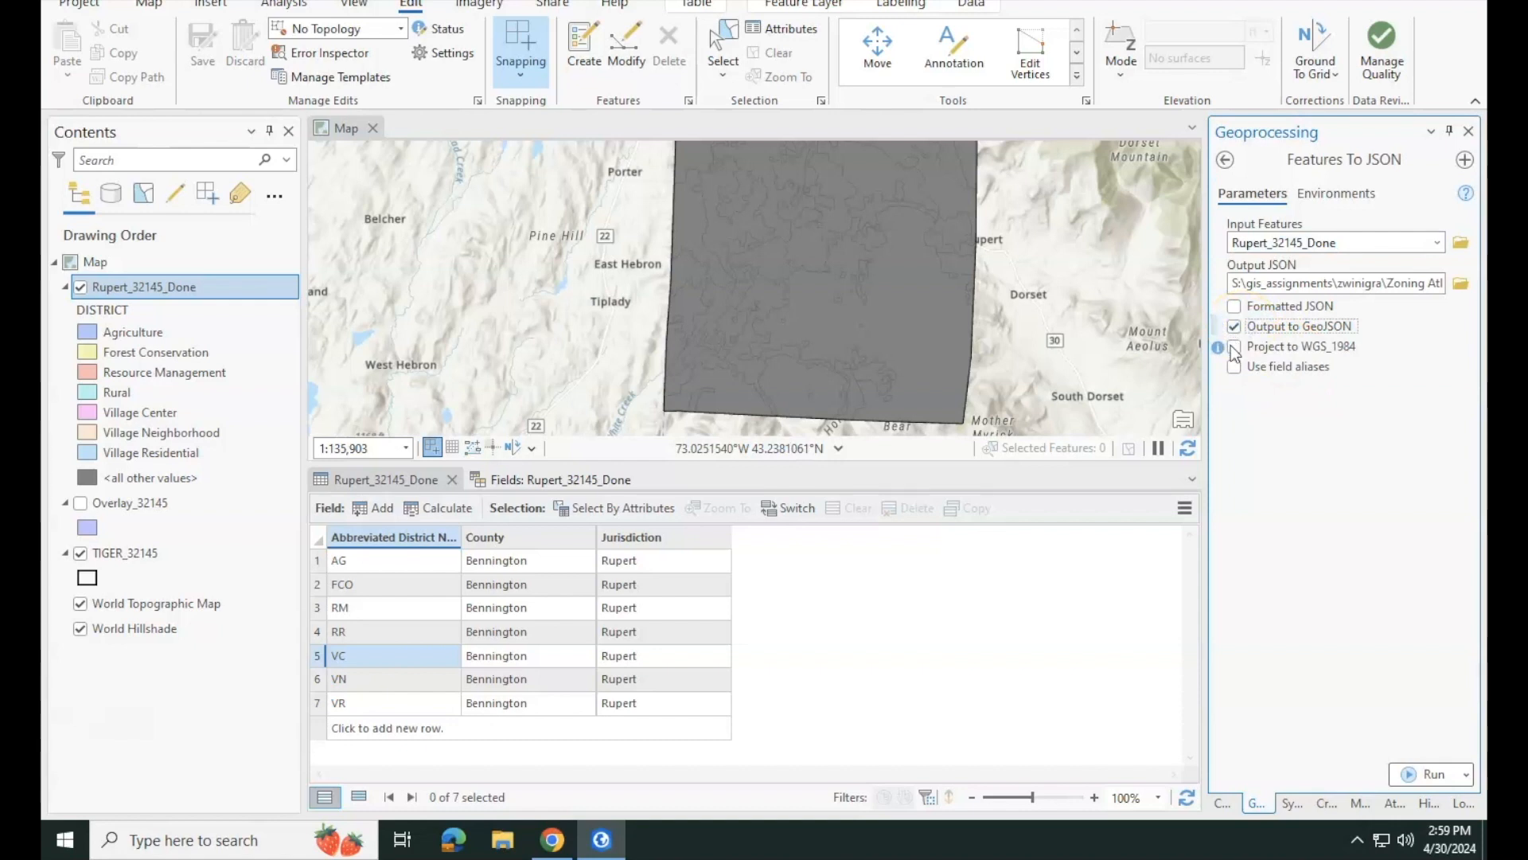
pyautogui.click(1234, 347)
pyautogui.click(1234, 366)
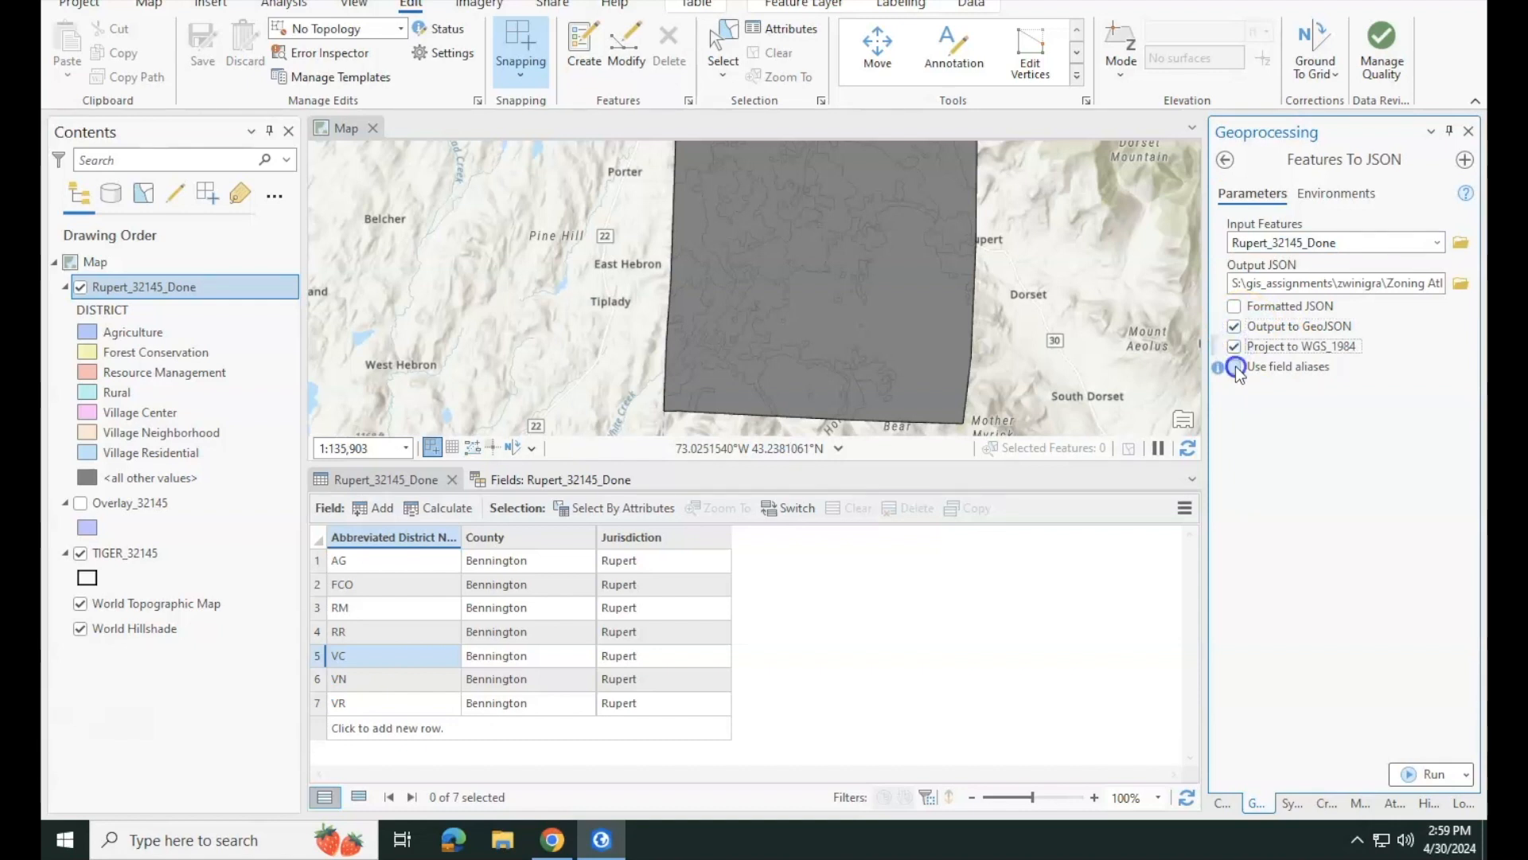
# - Name the output file Rupert_ReadytoJoin.geojson in the Rupert folder and run the GeoJSON export
pyautogui.click(1378, 294)
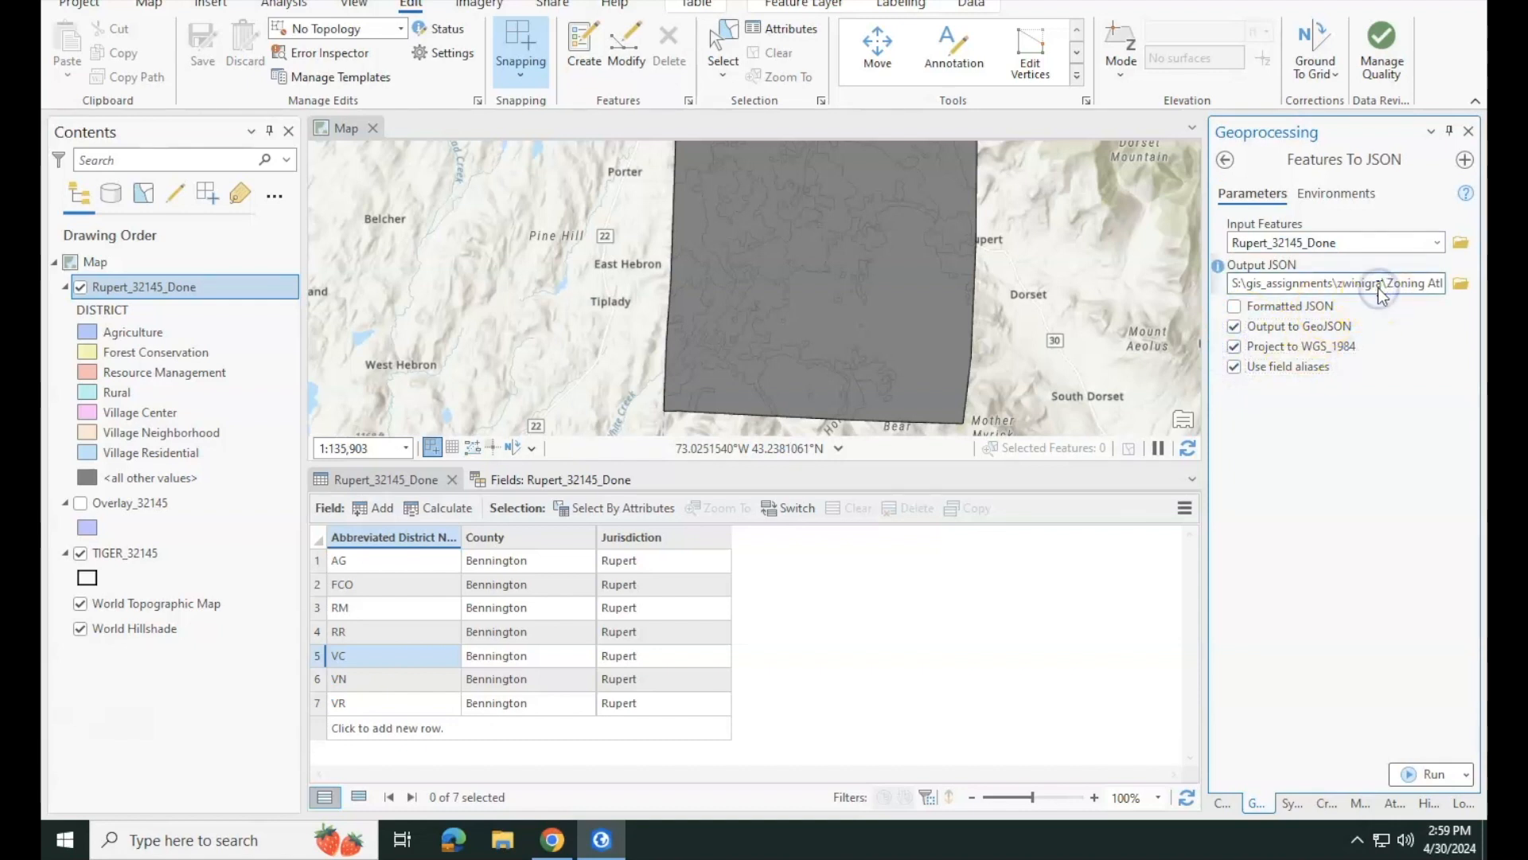
pyautogui.press('Right')
pyautogui.press('Right')
pyautogui.press('Right')
pyautogui.press('Right')
pyautogui.press('Right')
pyautogui.press('Right')
pyautogui.press('Right')
pyautogui.press('Right')
pyautogui.press('Right')
pyautogui.press('Right')
pyautogui.press('Right')
pyautogui.press('Right')
pyautogui.press('Right')
pyautogui.press('Right')
pyautogui.press('Right')
pyautogui.press('Right')
pyautogui.press('Right')
pyautogui.press('Right')
pyautogui.press('Right')
pyautogui.press('Right')
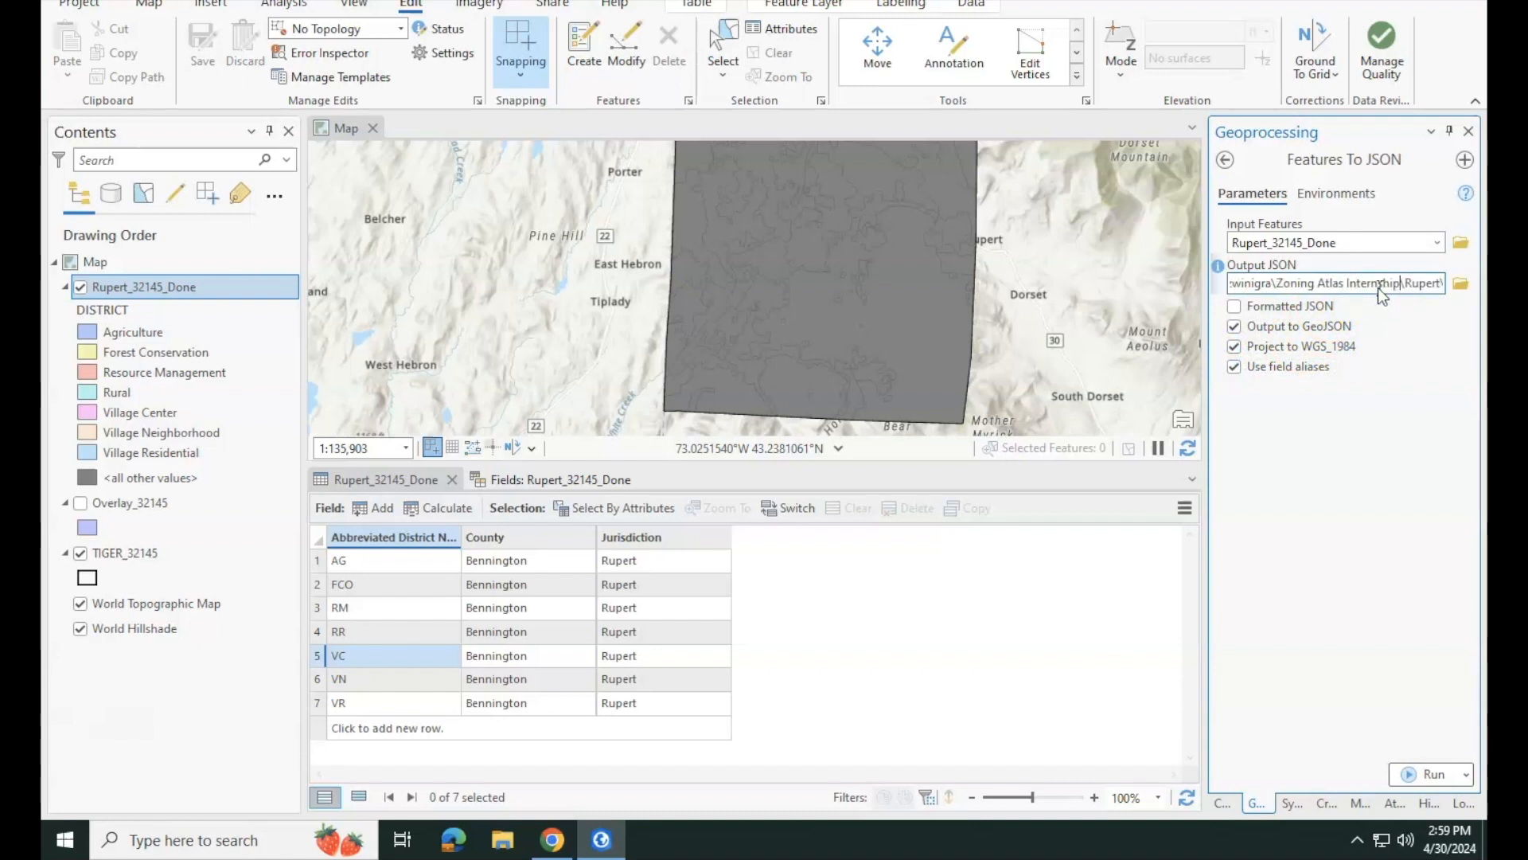
pyautogui.press('Right')
pyautogui.press('Right')
pyautogui.press('Right')
pyautogui.press('Right')
pyautogui.press('Right')
pyautogui.press('Right')
pyautogui.press('Right')
pyautogui.press('Right')
pyautogui.press('Right')
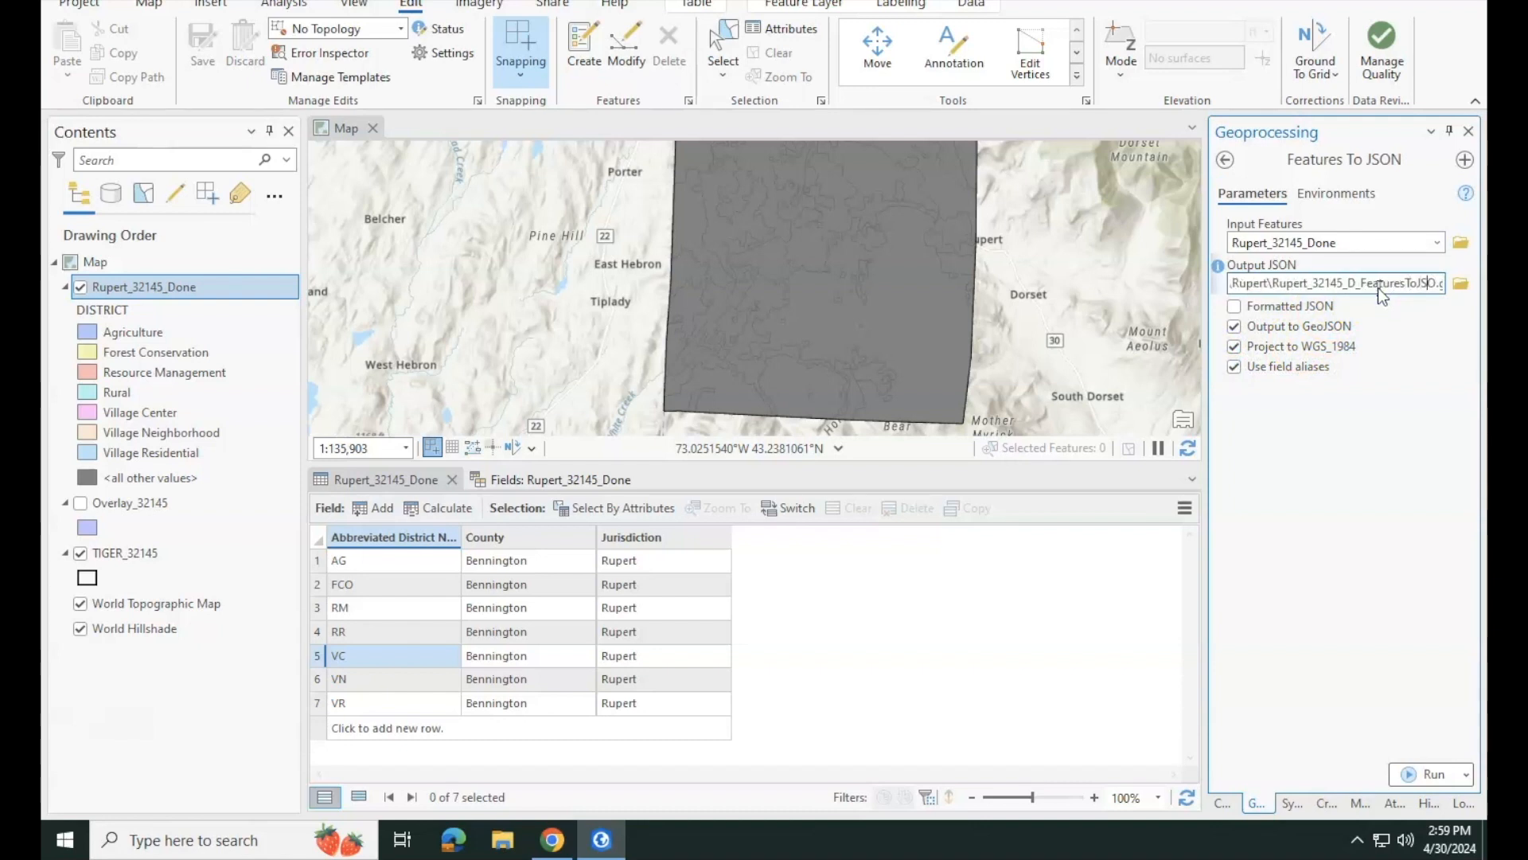
pyautogui.press('BackSpace')
pyautogui.press('BackSpace')
pyautogui.press('BackSpace')
pyautogui.press('BackSpace')
pyautogui.press('BackSpace')
pyautogui.press('BackSpace')
pyautogui.press('BackSpace')
pyautogui.press('BackSpace')
pyautogui.press('BackSpace')
pyautogui.press('BackSpace')
pyautogui.press('BackSpace')
pyautogui.press('BackSpace')
pyautogui.press('BackSpace')
pyautogui.press('BackSpace')
pyautogui.press('BackSpace')
pyautogui.press('BackSpace')
pyautogui.press('BackSpace')
pyautogui.press('BackSpace')
pyautogui.press('BackSpace')
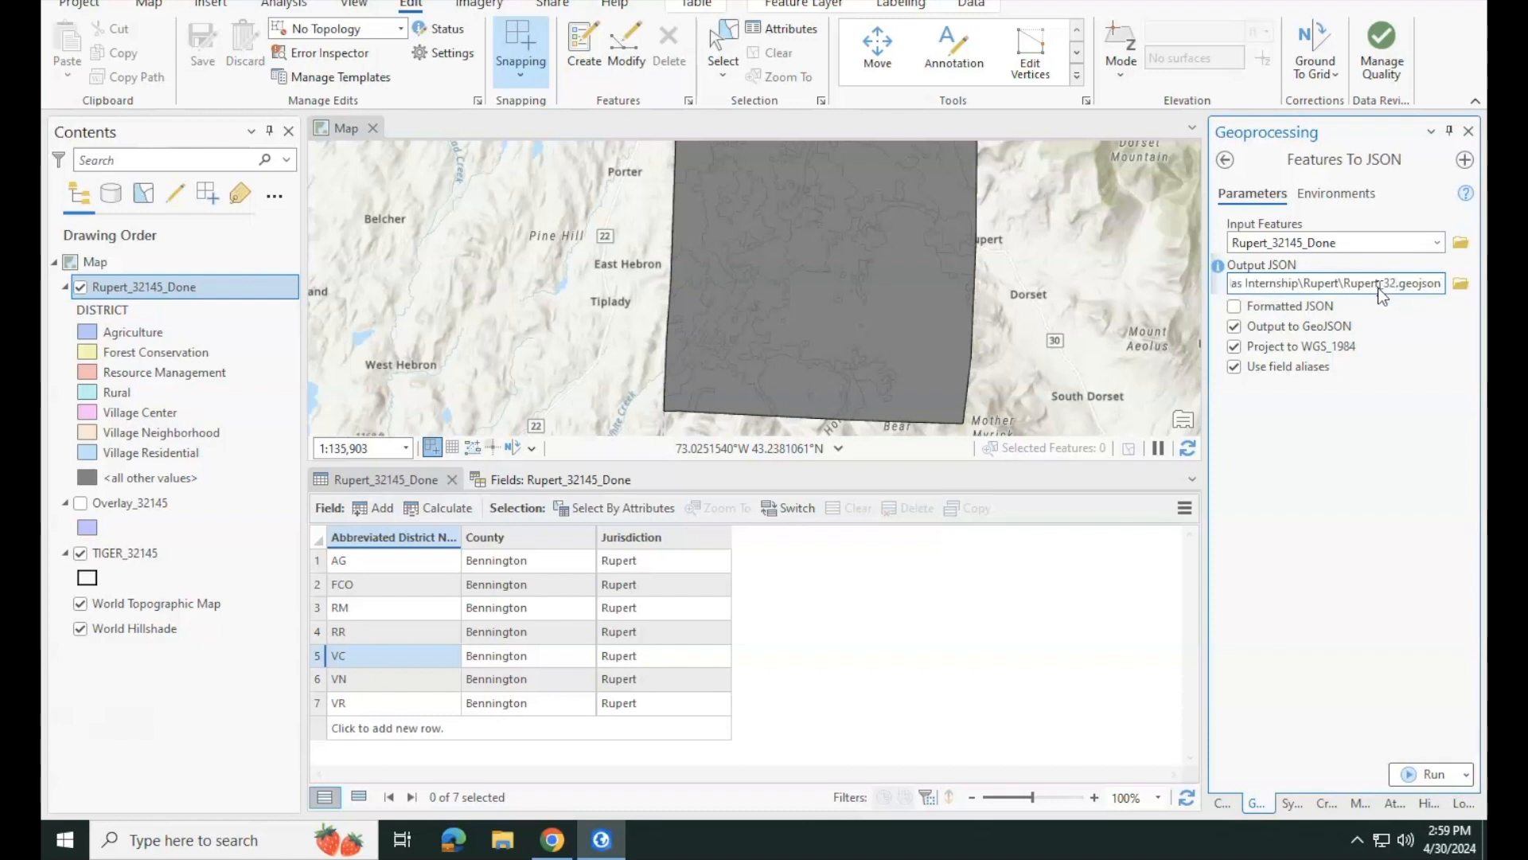
pyautogui.press('BackSpace')
pyautogui.press('BackSpace')
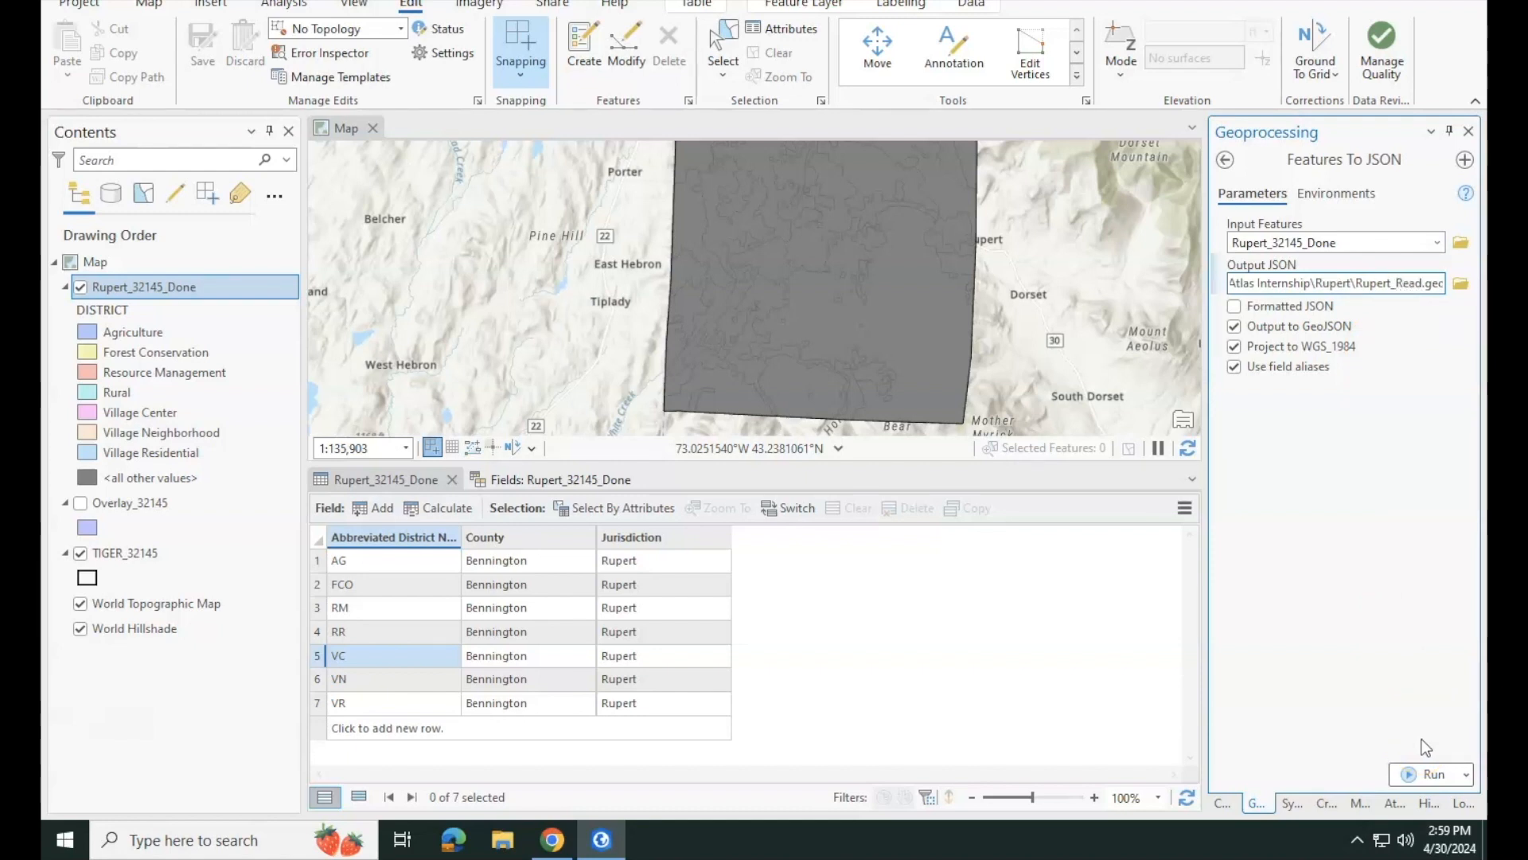
pyautogui.write('ReadytoJoin')
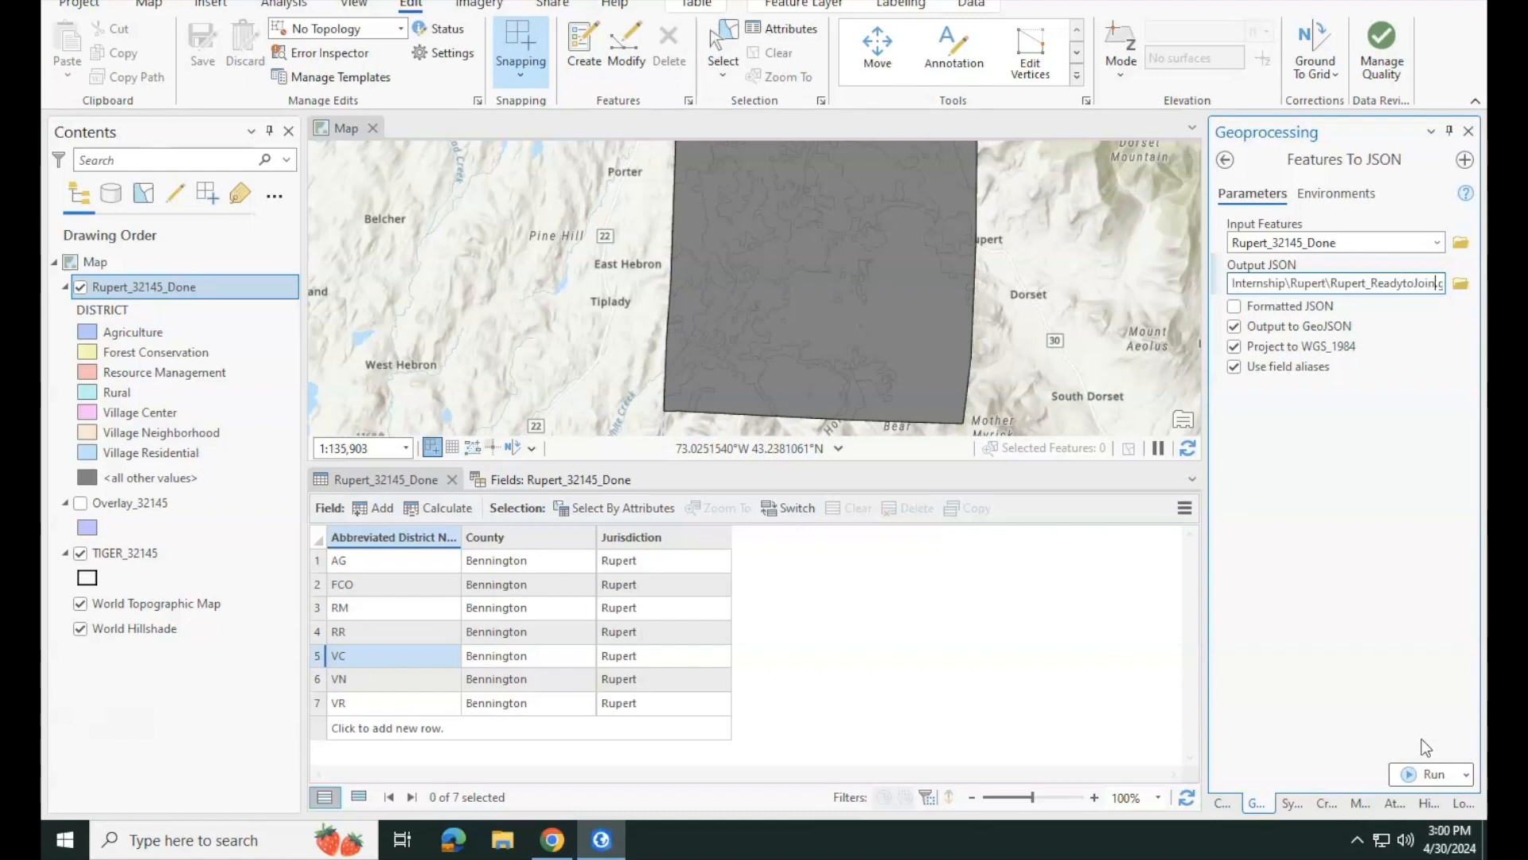
pyautogui.click(1344, 694)
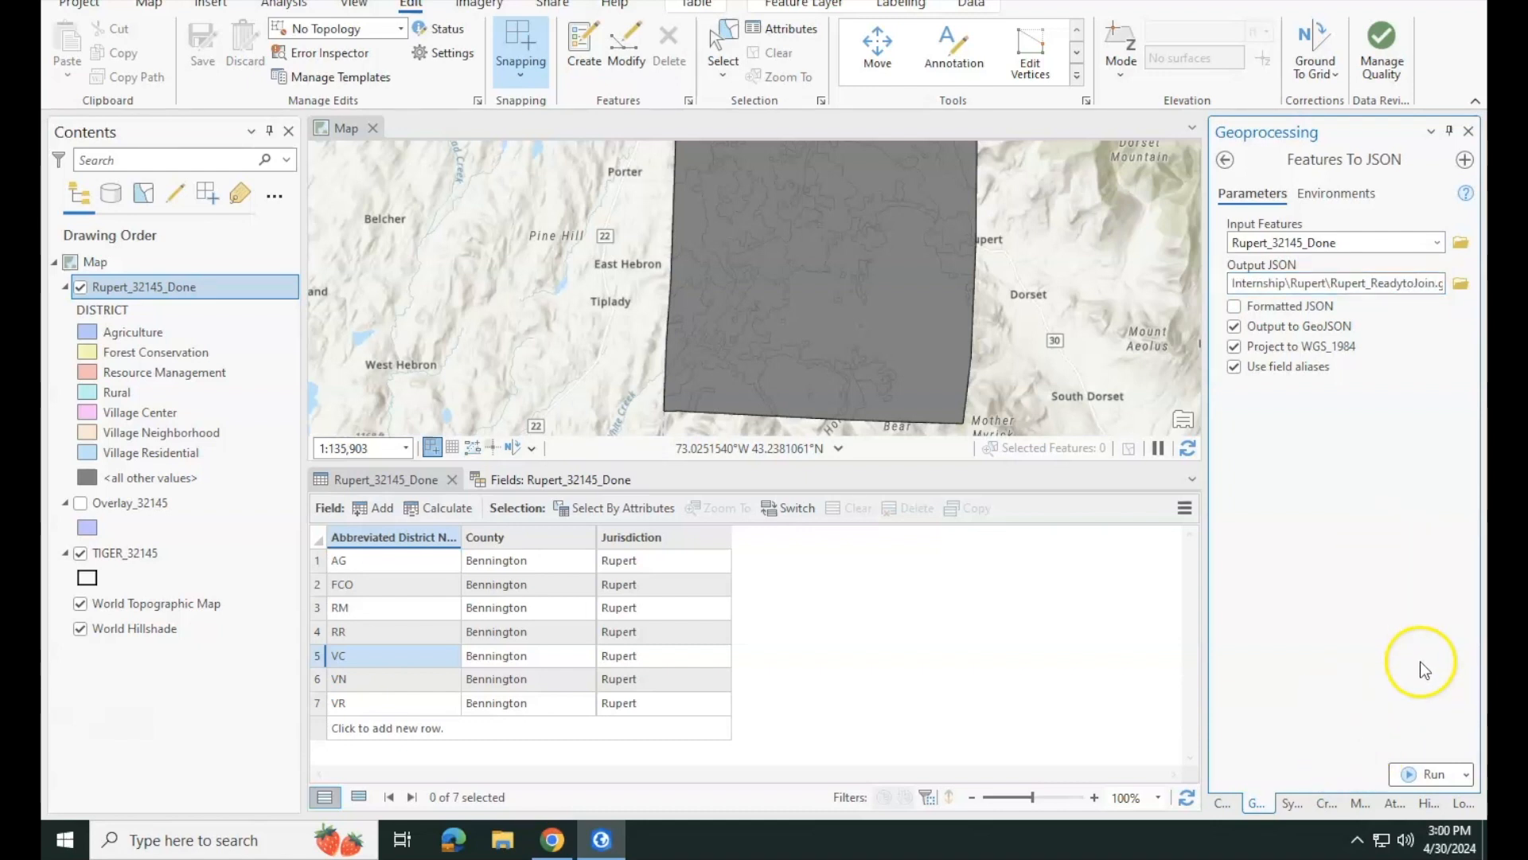
pyautogui.click(1433, 774)
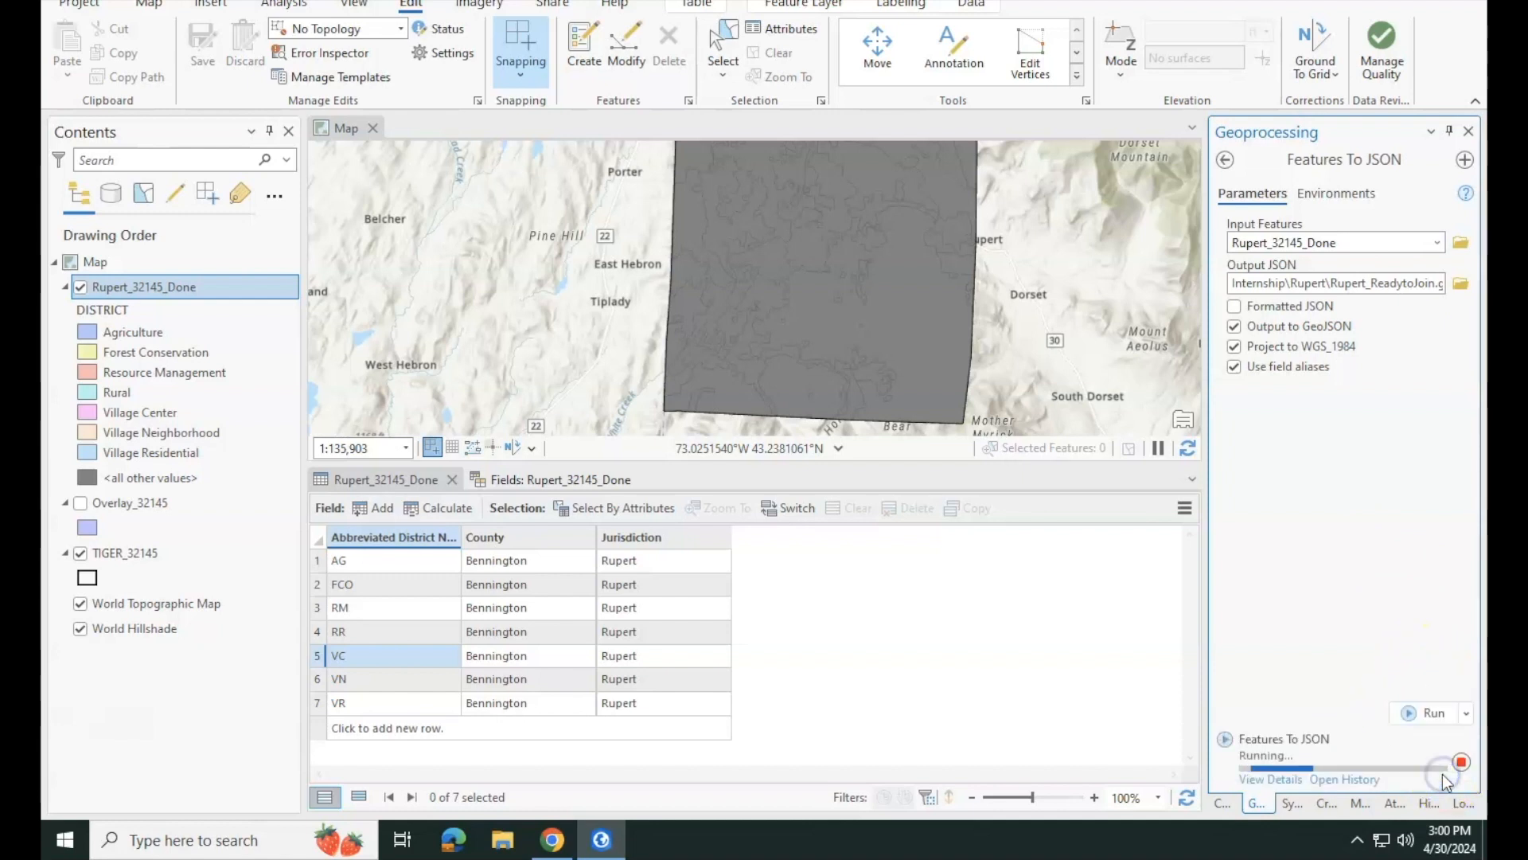
pyautogui.moveTo(1446, 782)
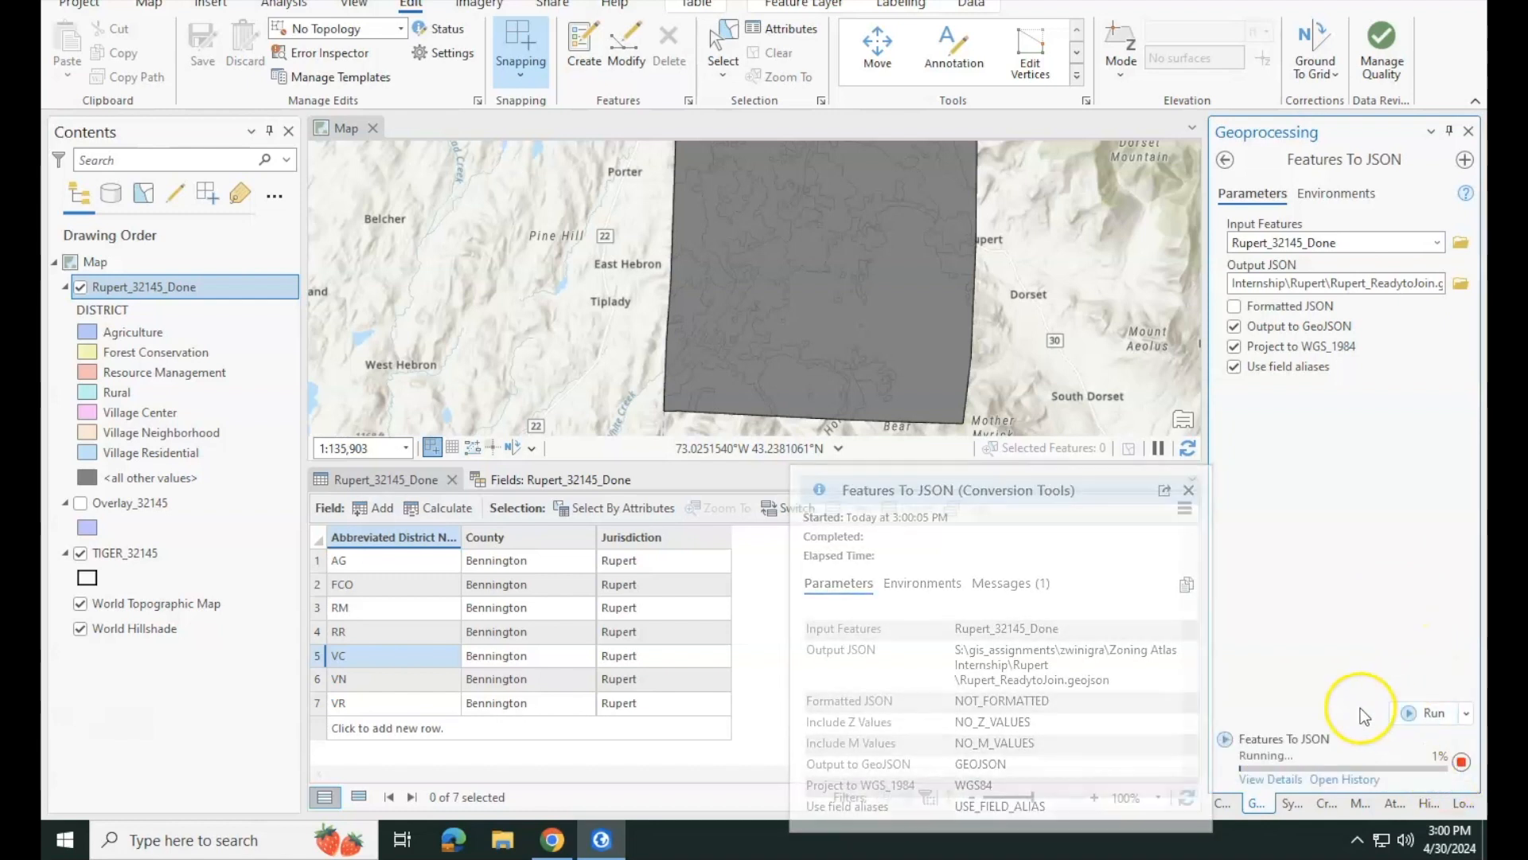
# - Switch to the zoning atlas editor in Chrome and open the page for importing zoning district boundaries
pyautogui.click(553, 840)
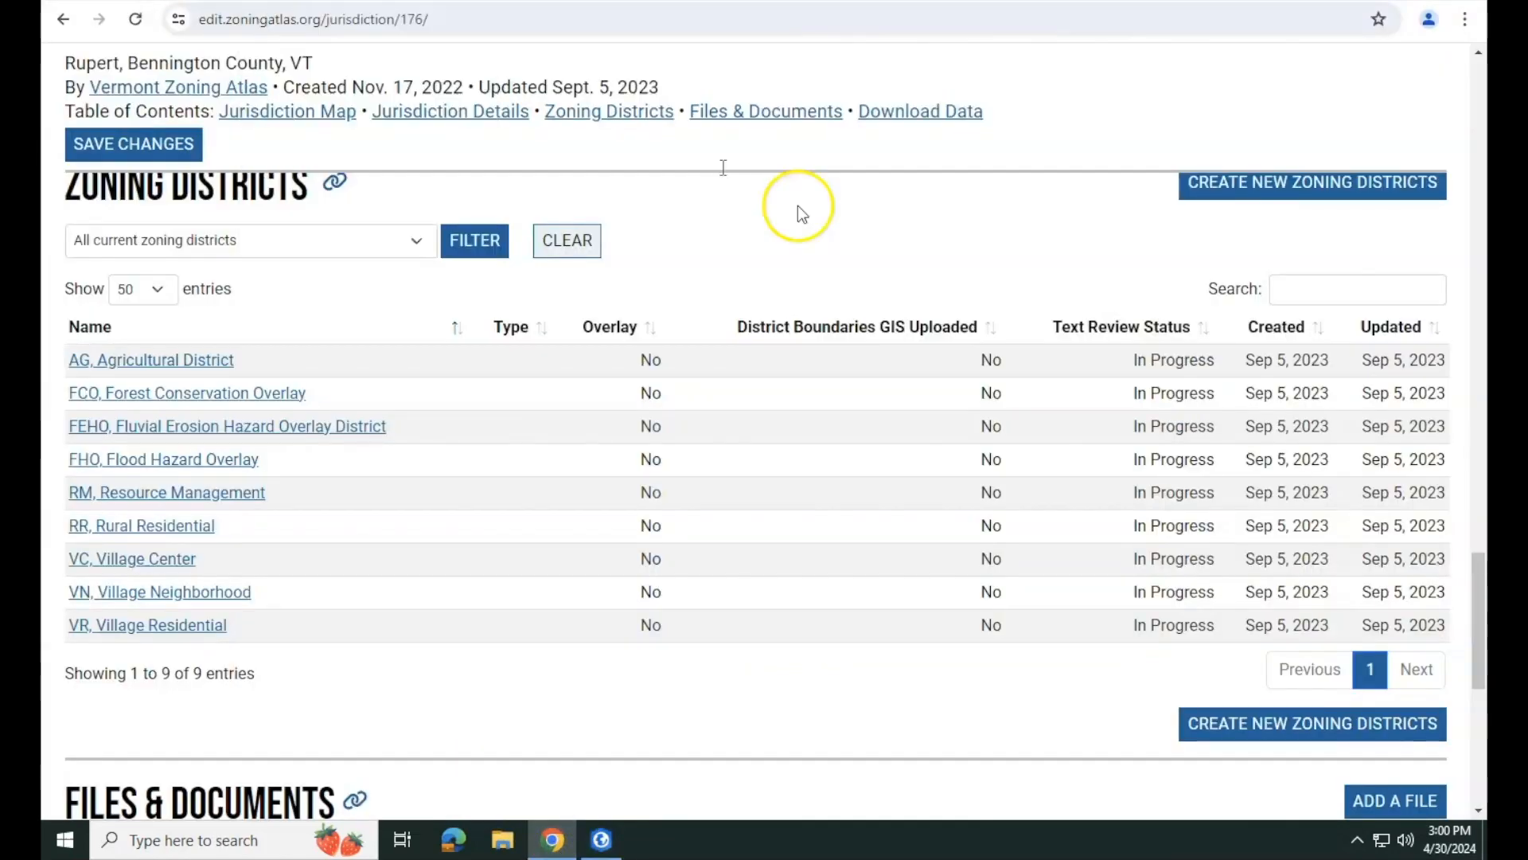
pyautogui.scroll(6, 816, 221)
pyautogui.scroll(5, 817, 221)
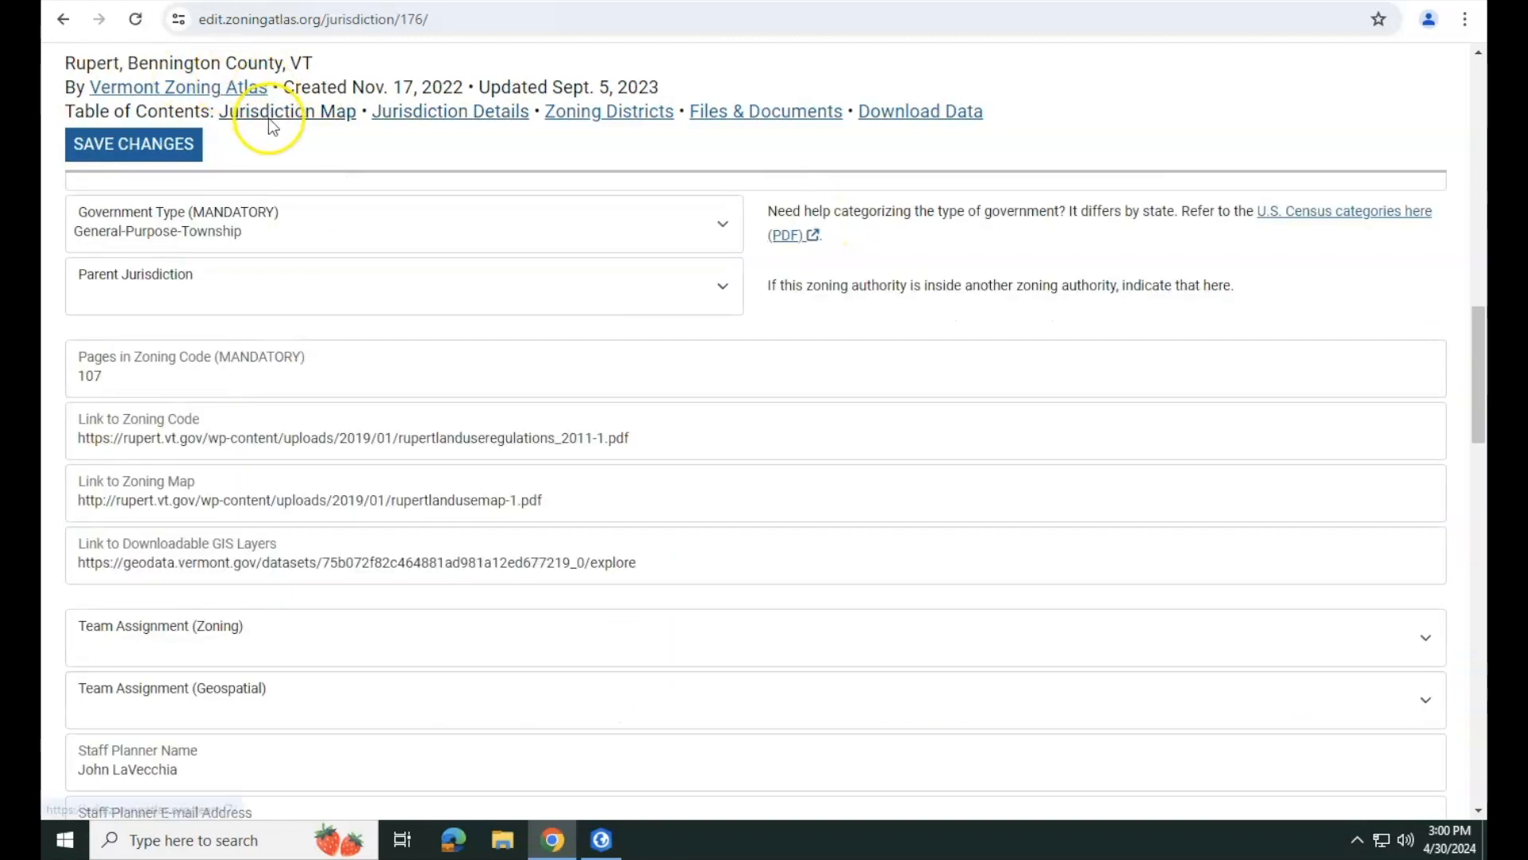
pyautogui.scroll(5, 51, 163)
pyautogui.scroll(4, 51, 163)
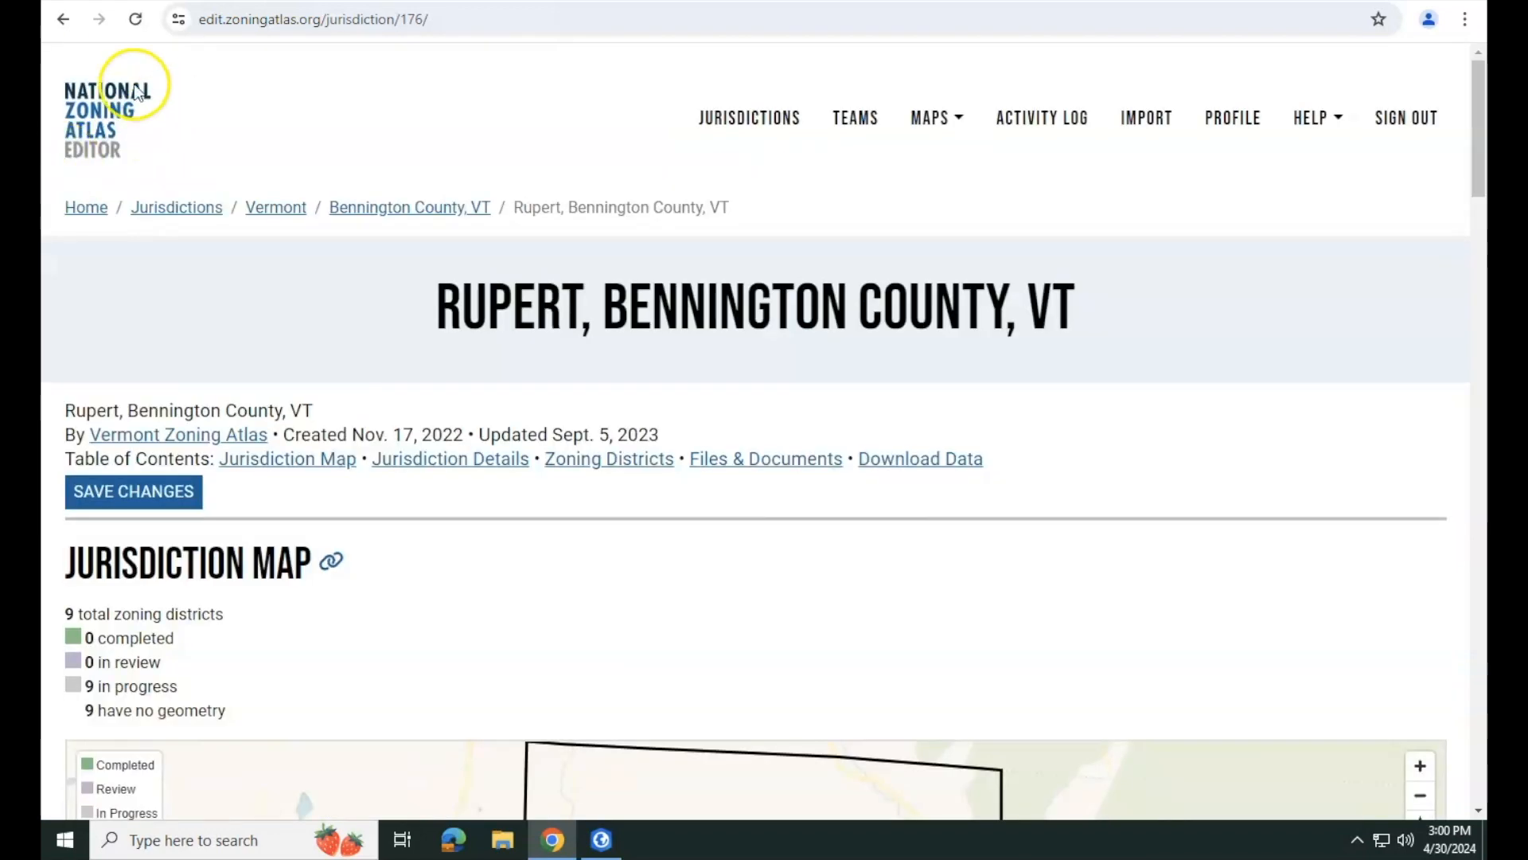
pyautogui.click(1173, 120)
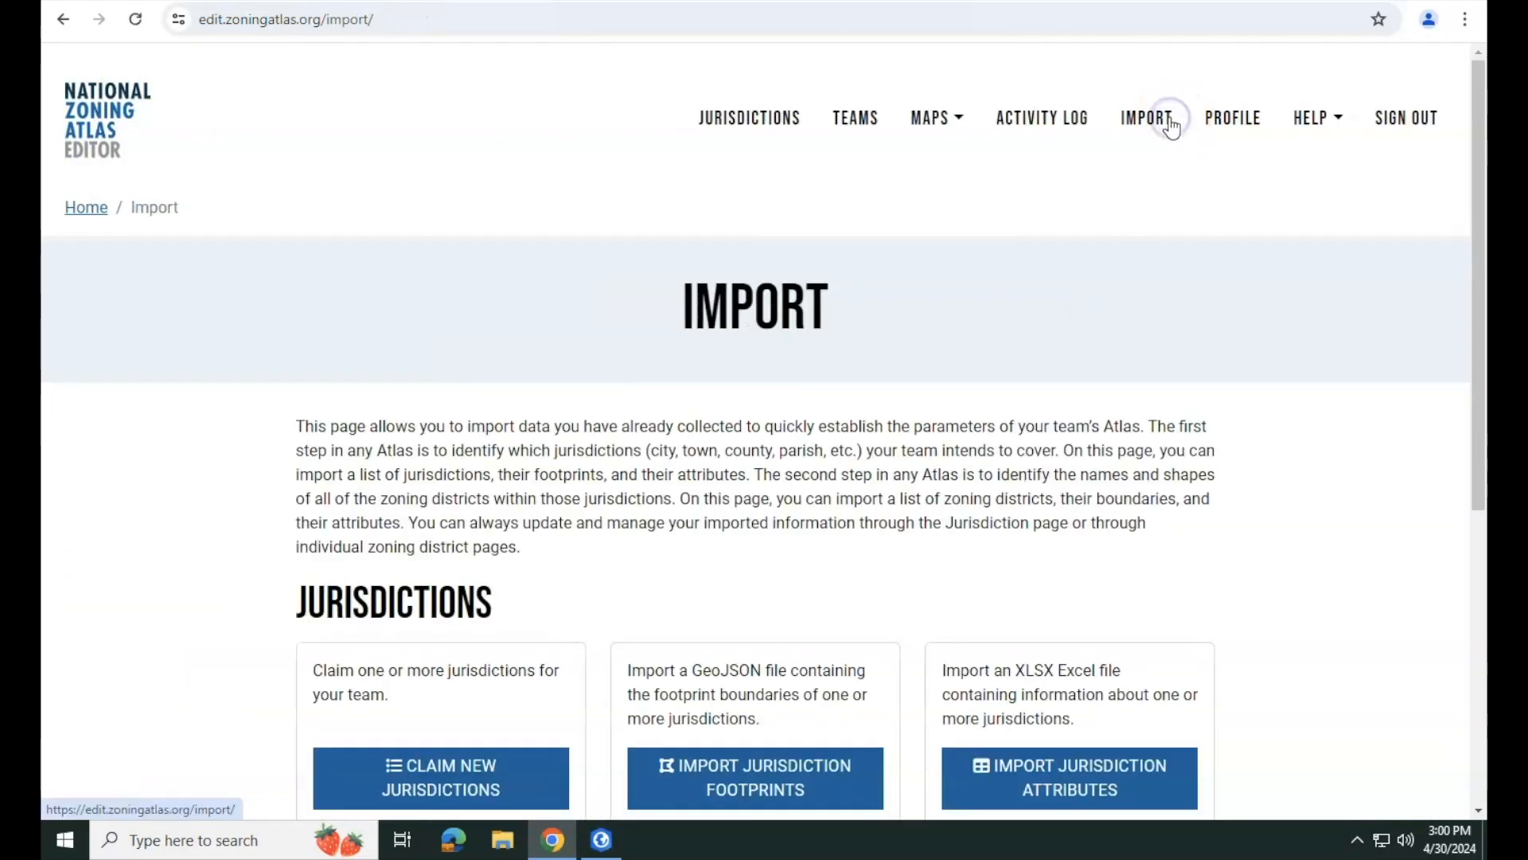
pyautogui.scroll(-5, 723, 446)
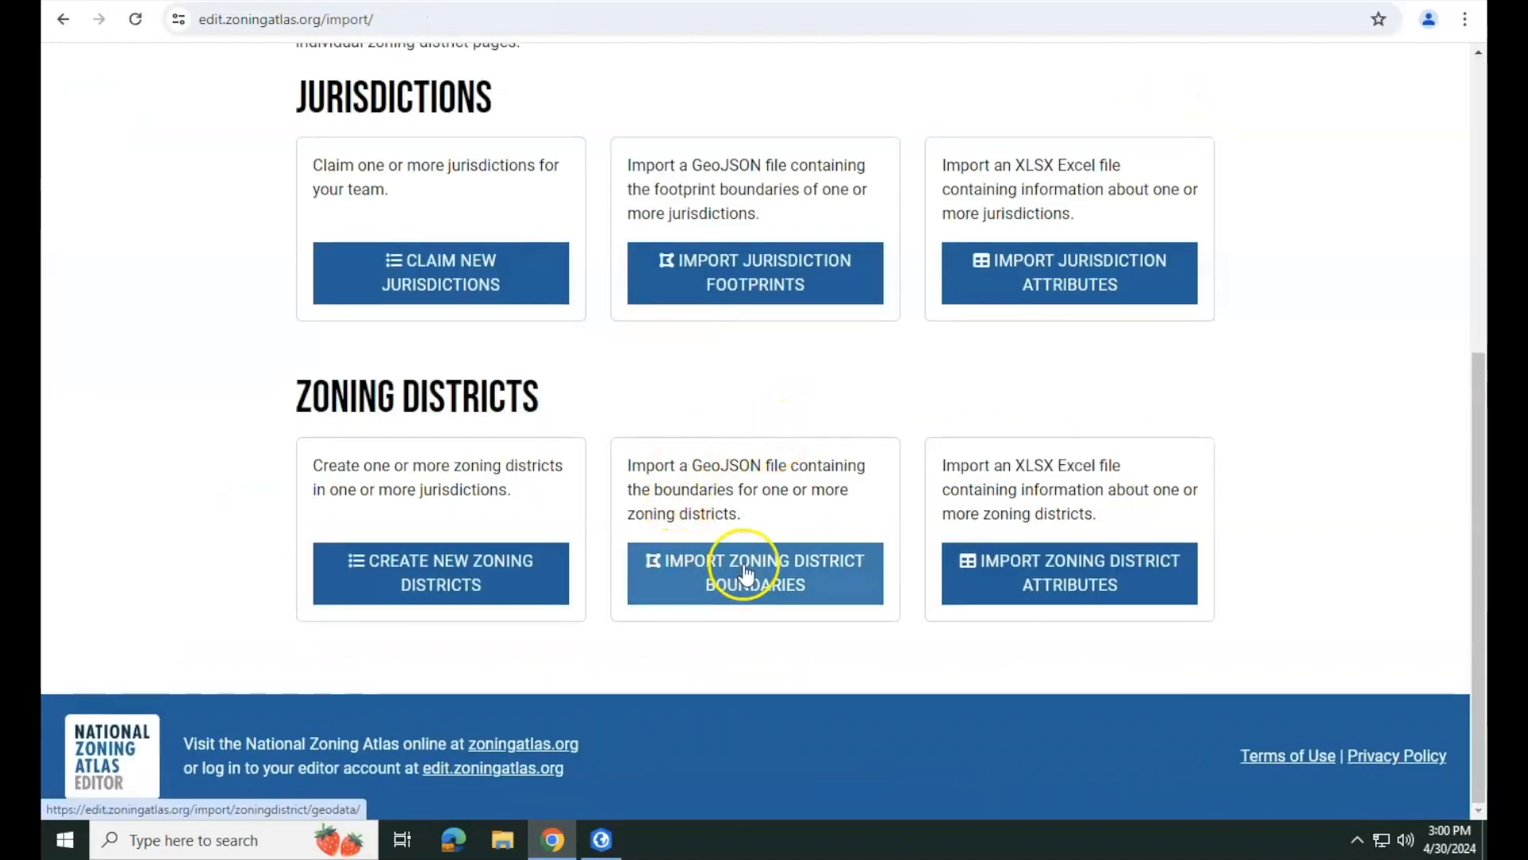
pyautogui.click(802, 585)
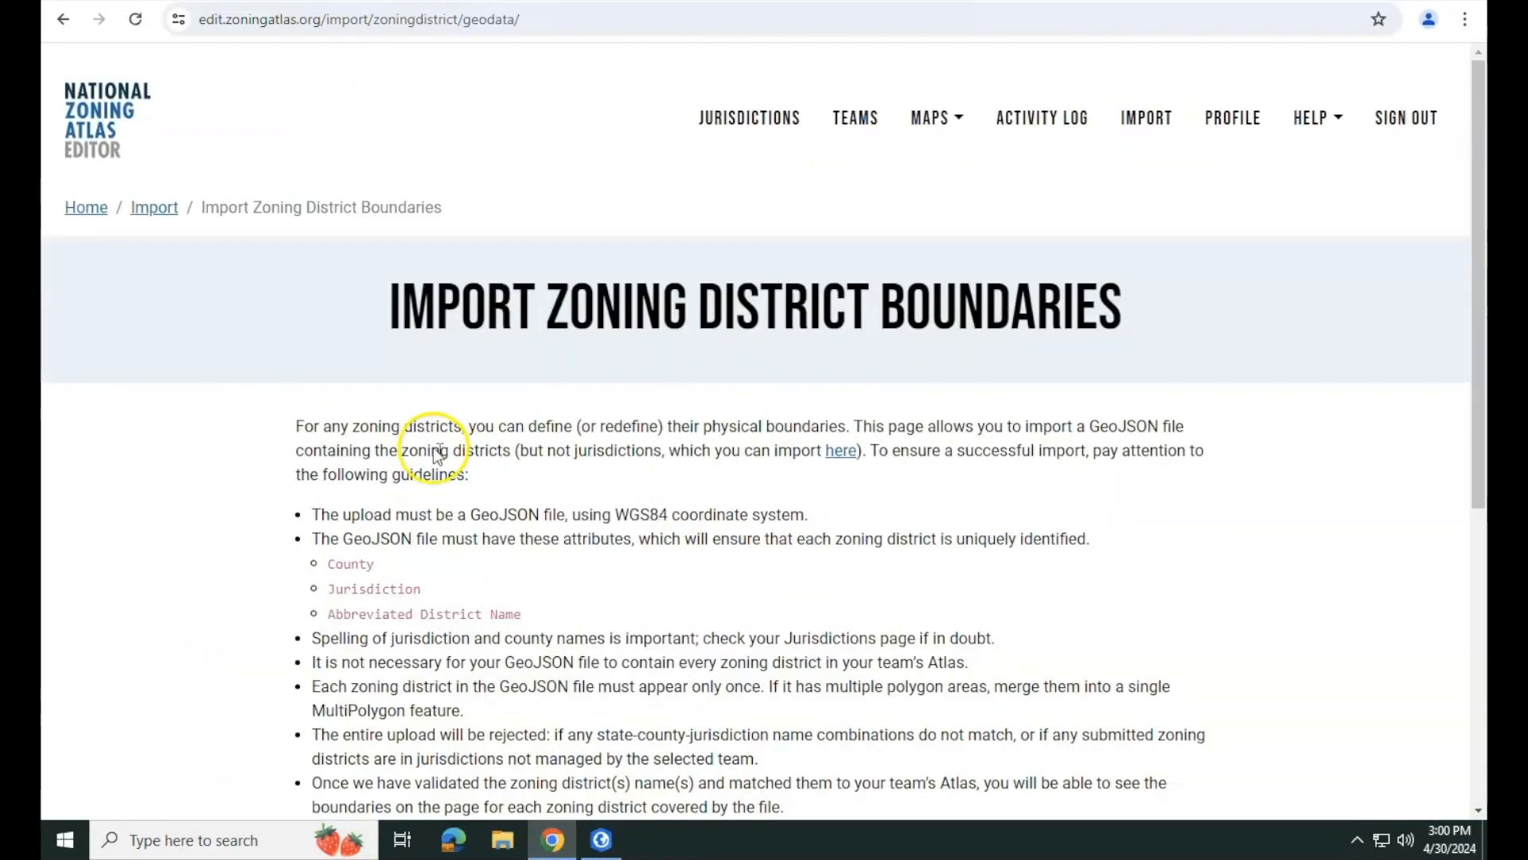
# - Set the boundary import's team to Vermont Zoning Atlas and its state to Vermont
pyautogui.scroll(-5, 430, 477)
pyautogui.click(414, 413)
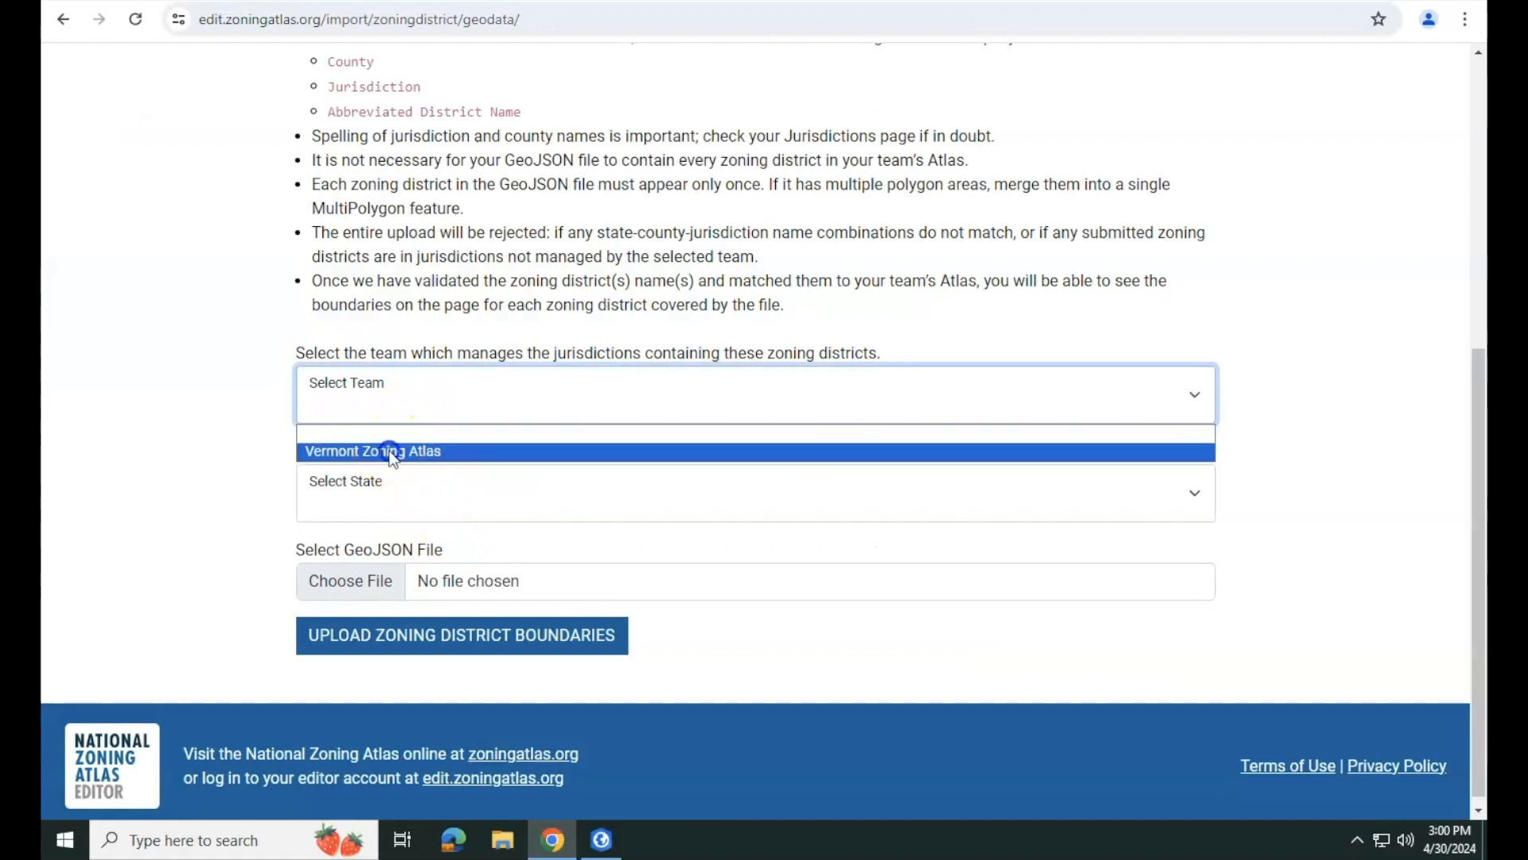
pyautogui.click(392, 446)
pyautogui.click(379, 512)
pyautogui.click(383, 482)
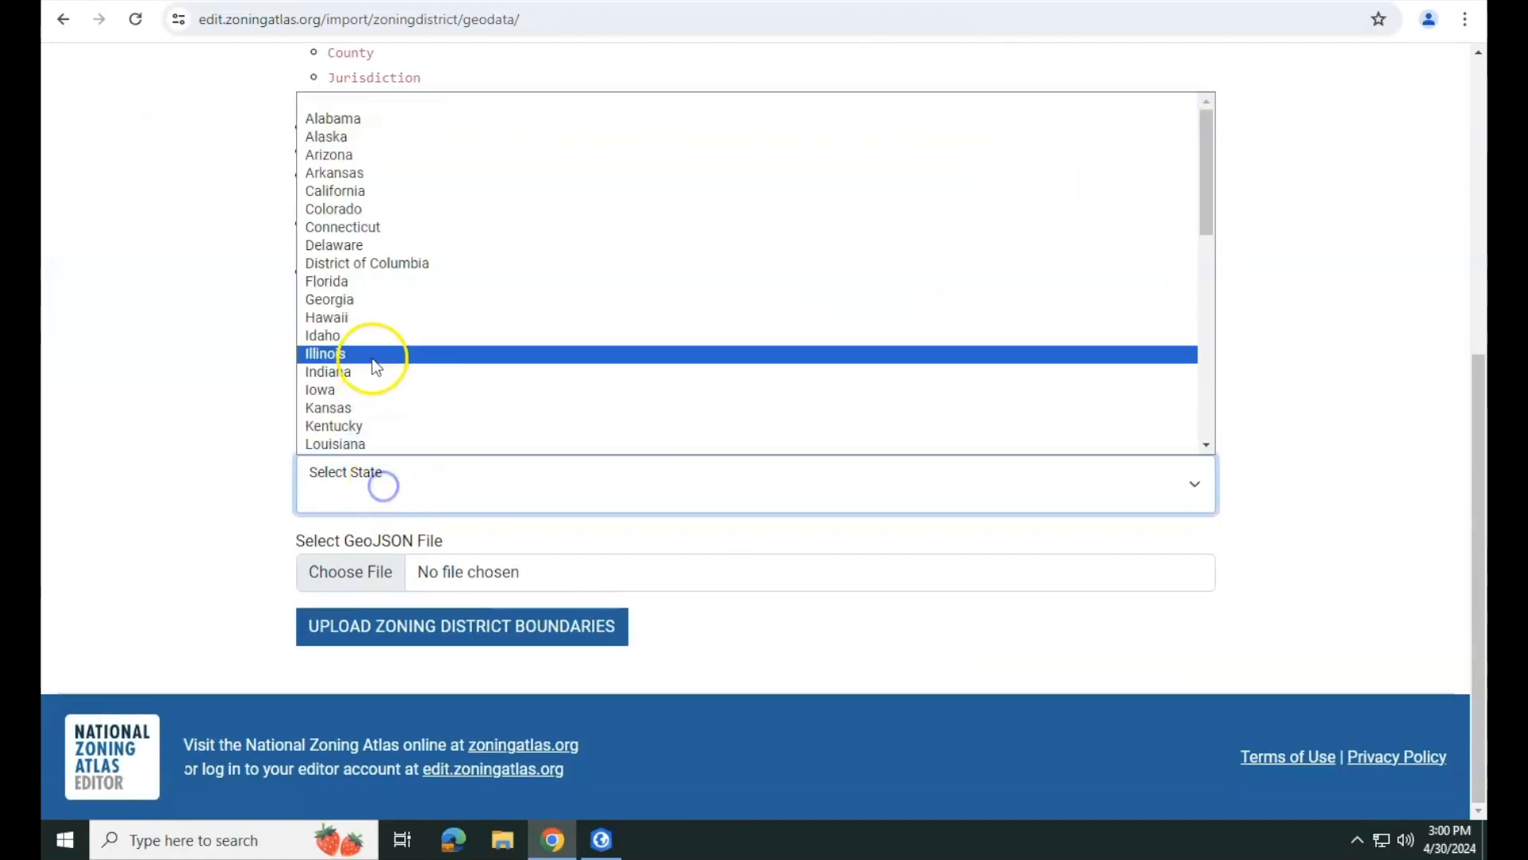
pyautogui.scroll(-6, 369, 358)
pyautogui.click(332, 353)
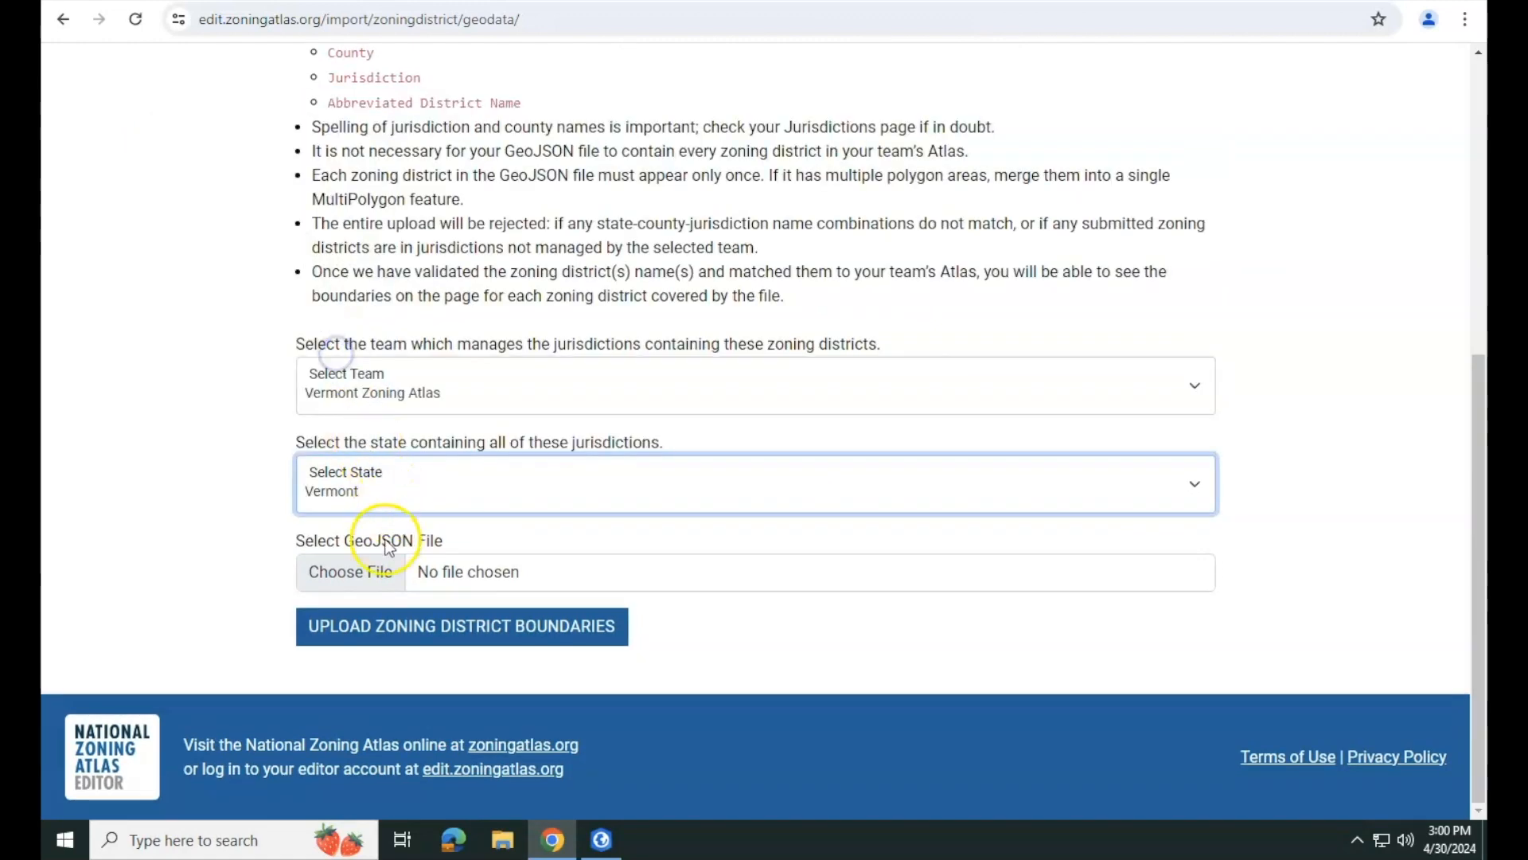
# - Choose Rupert_ReadytoJoin.geojson from the Rupert folder in Zoning Atlas Internship as the GeoJSON file to import
pyautogui.click(384, 570)
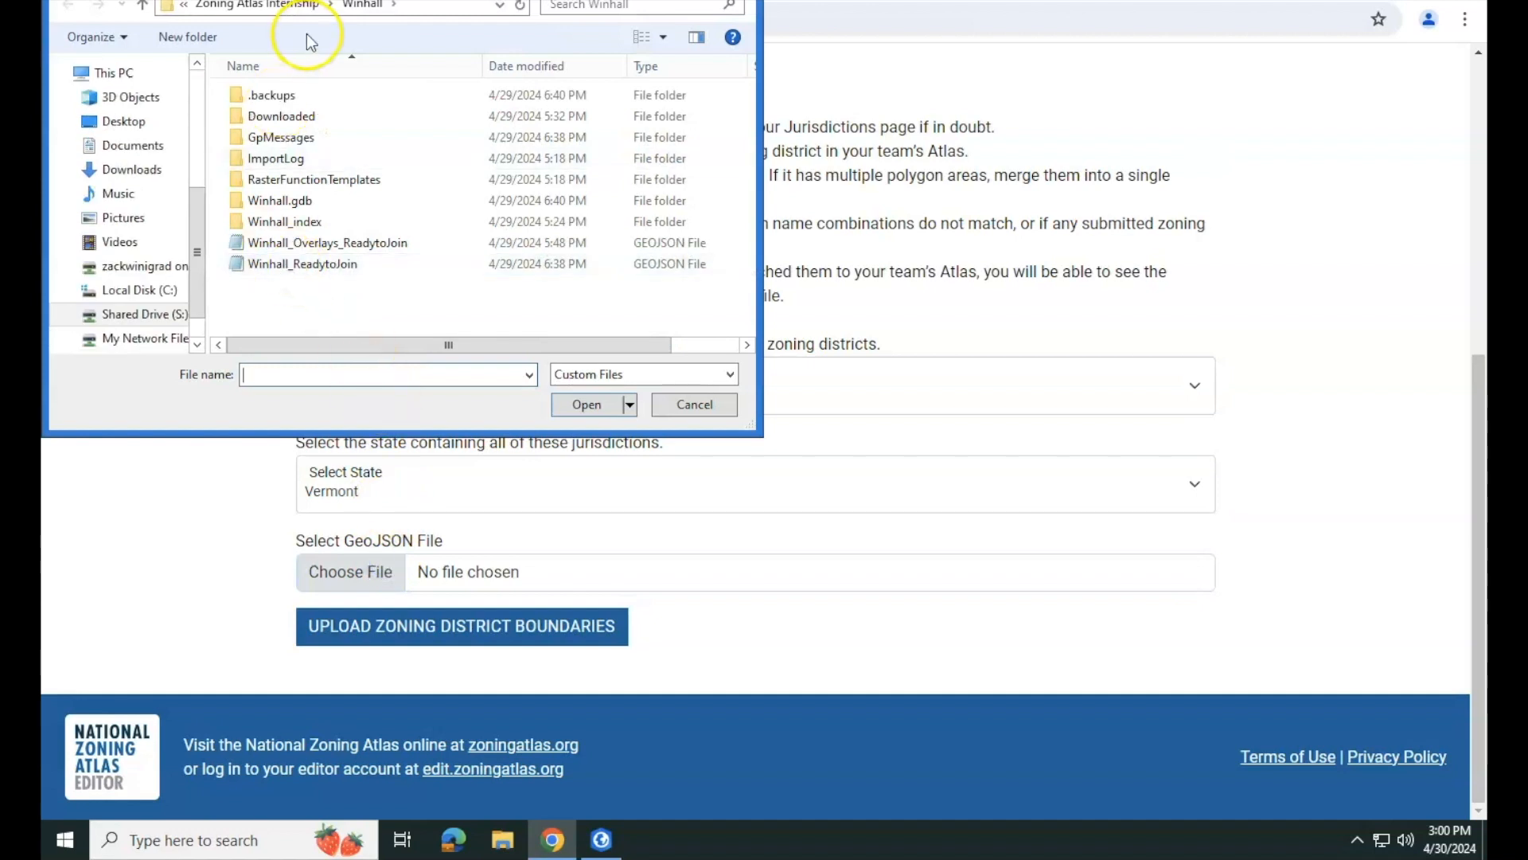
pyautogui.click(257, 5)
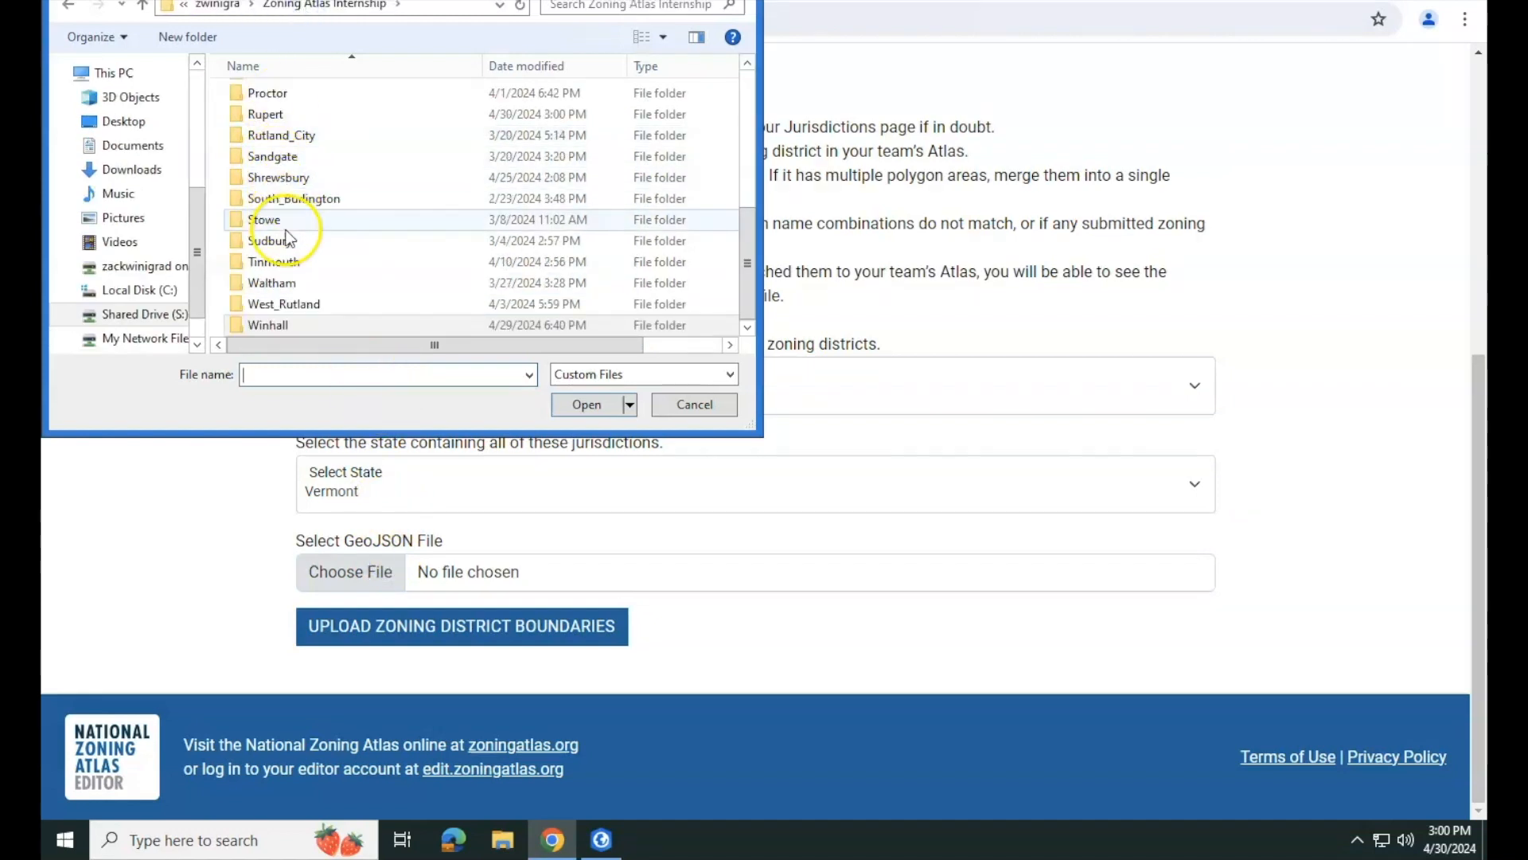
pyautogui.doubleClick(269, 114)
pyautogui.click(274, 222)
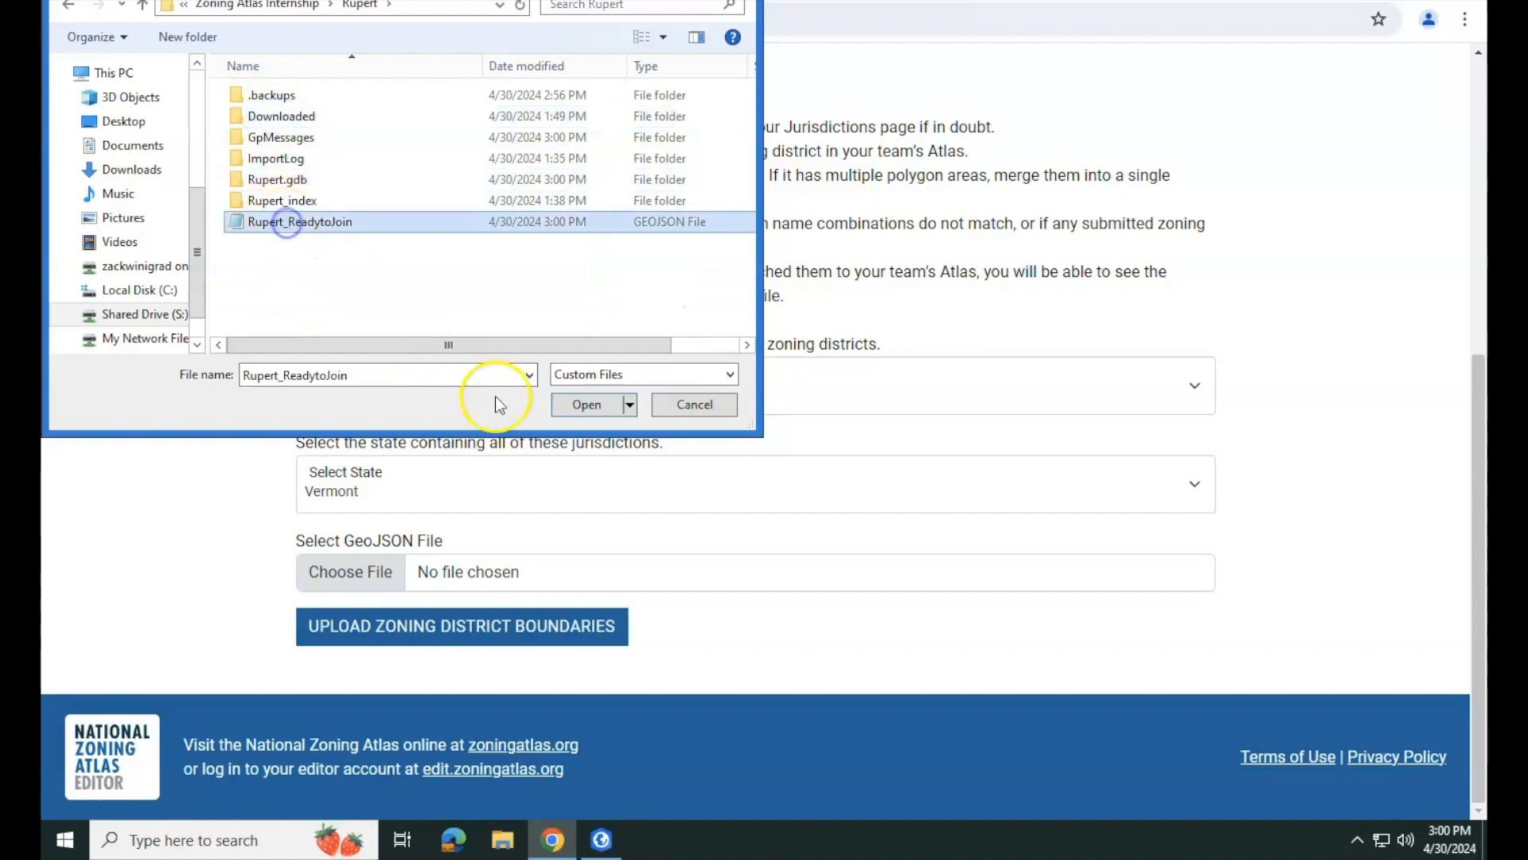
pyautogui.click(567, 406)
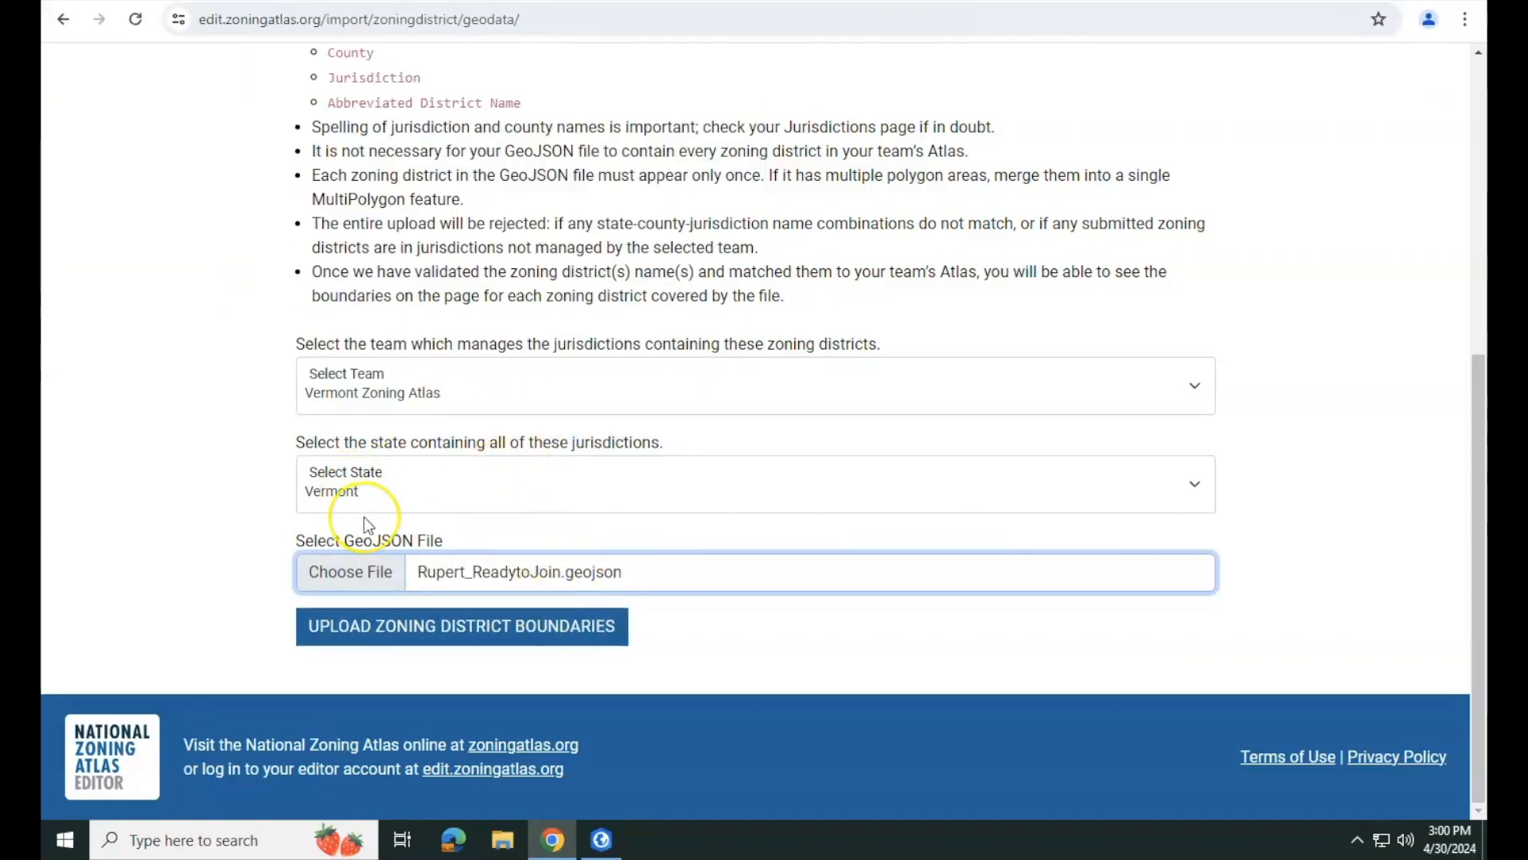
# - Review the import guidelines and required attributes, and upload Rupert's zoning district boundaries
pyautogui.scroll(1, 366, 522)
pyautogui.scroll(1, 366, 523)
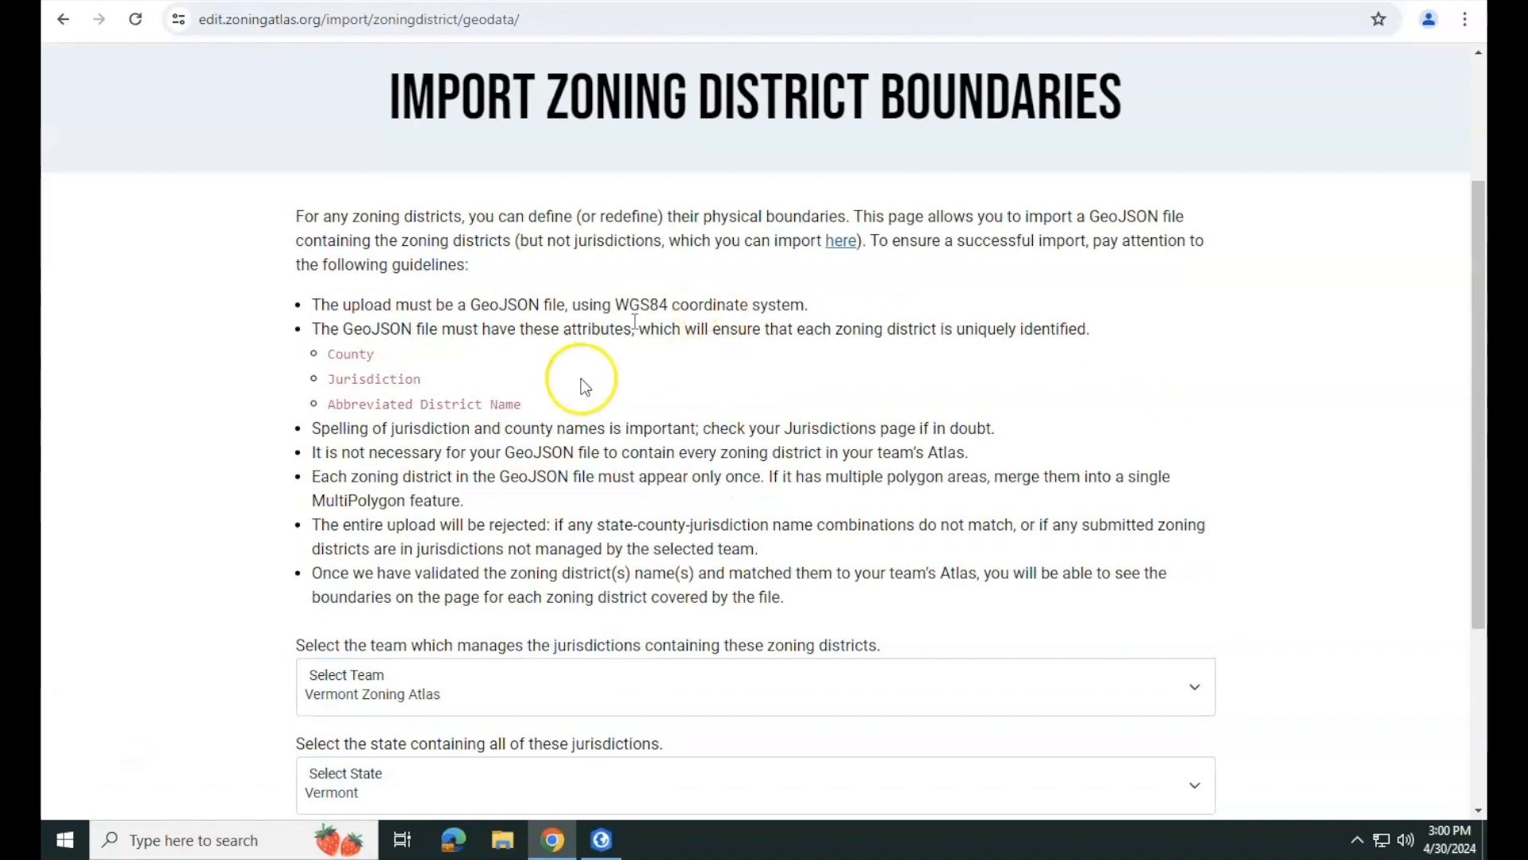
pyautogui.scroll(-4, 563, 628)
pyautogui.click(553, 637)
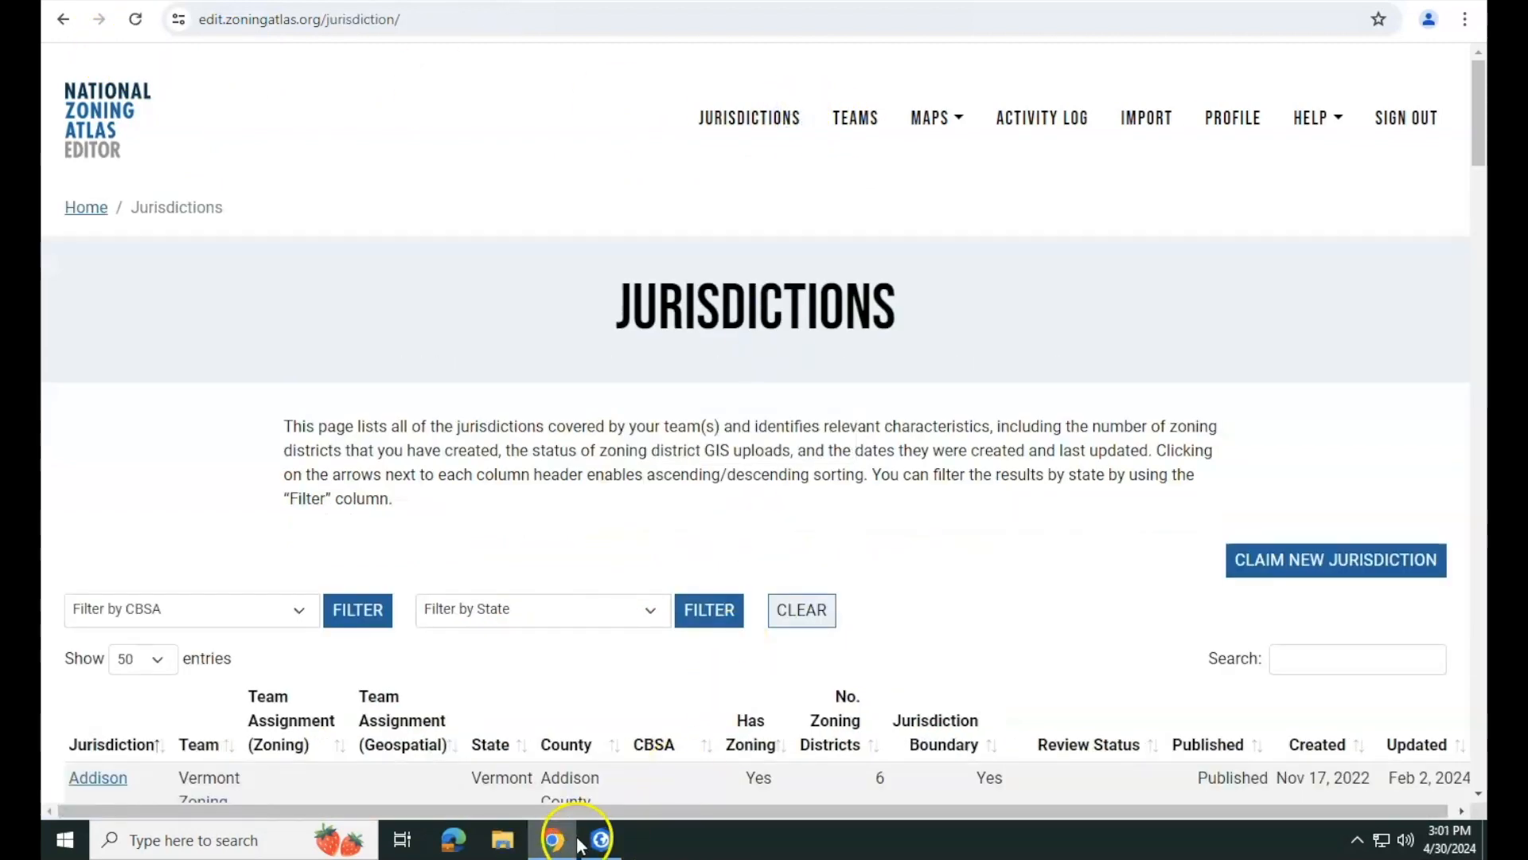
# - Switch to ArcGIS Pro, and open the Rupert folder inside Zoning Atlas Internship in File Explorer
pyautogui.click(601, 840)
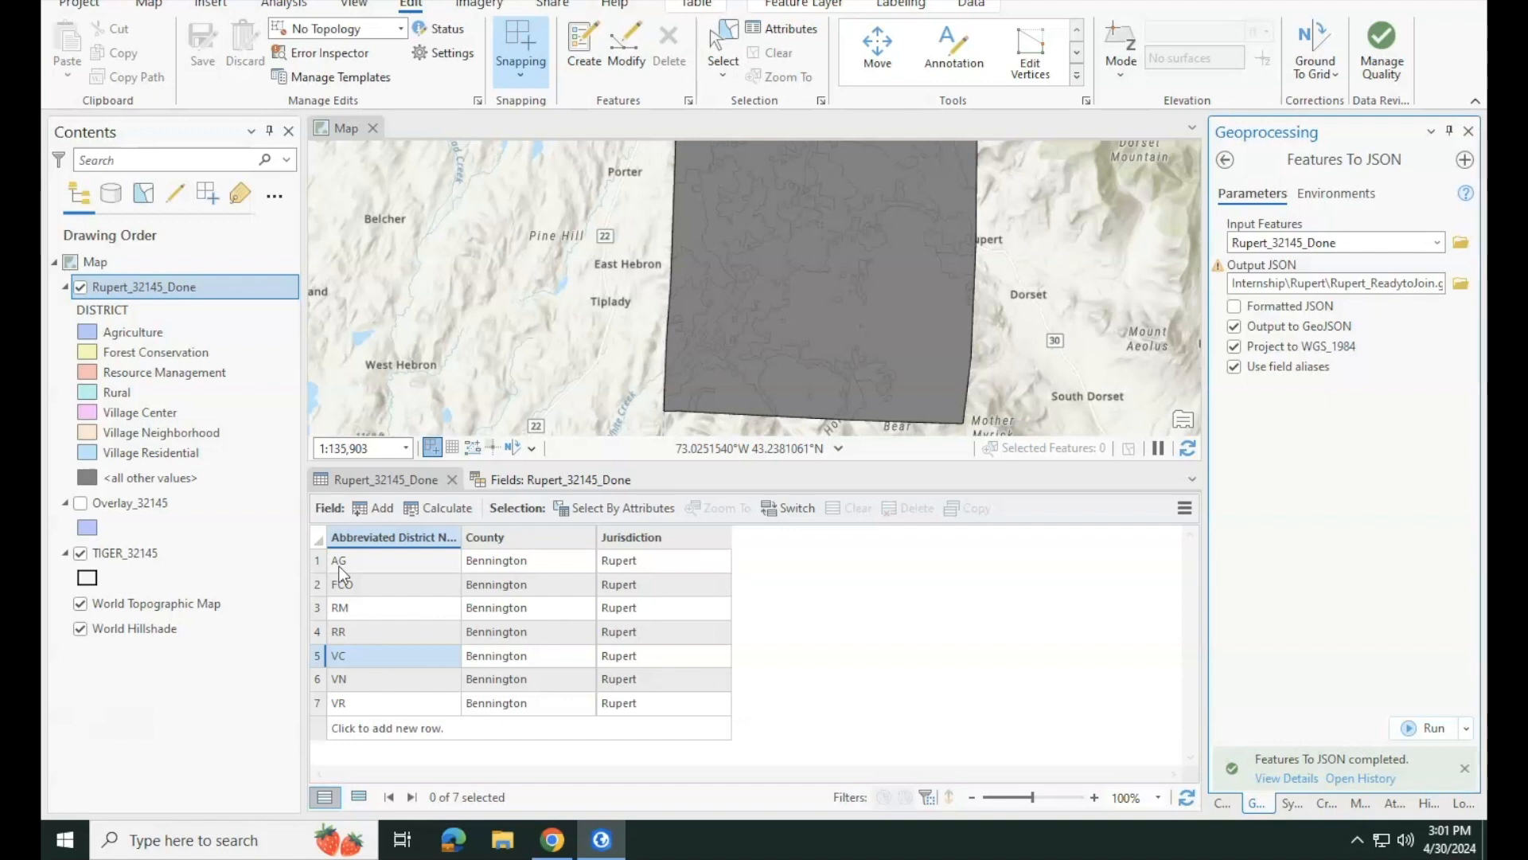
pyautogui.click(502, 840)
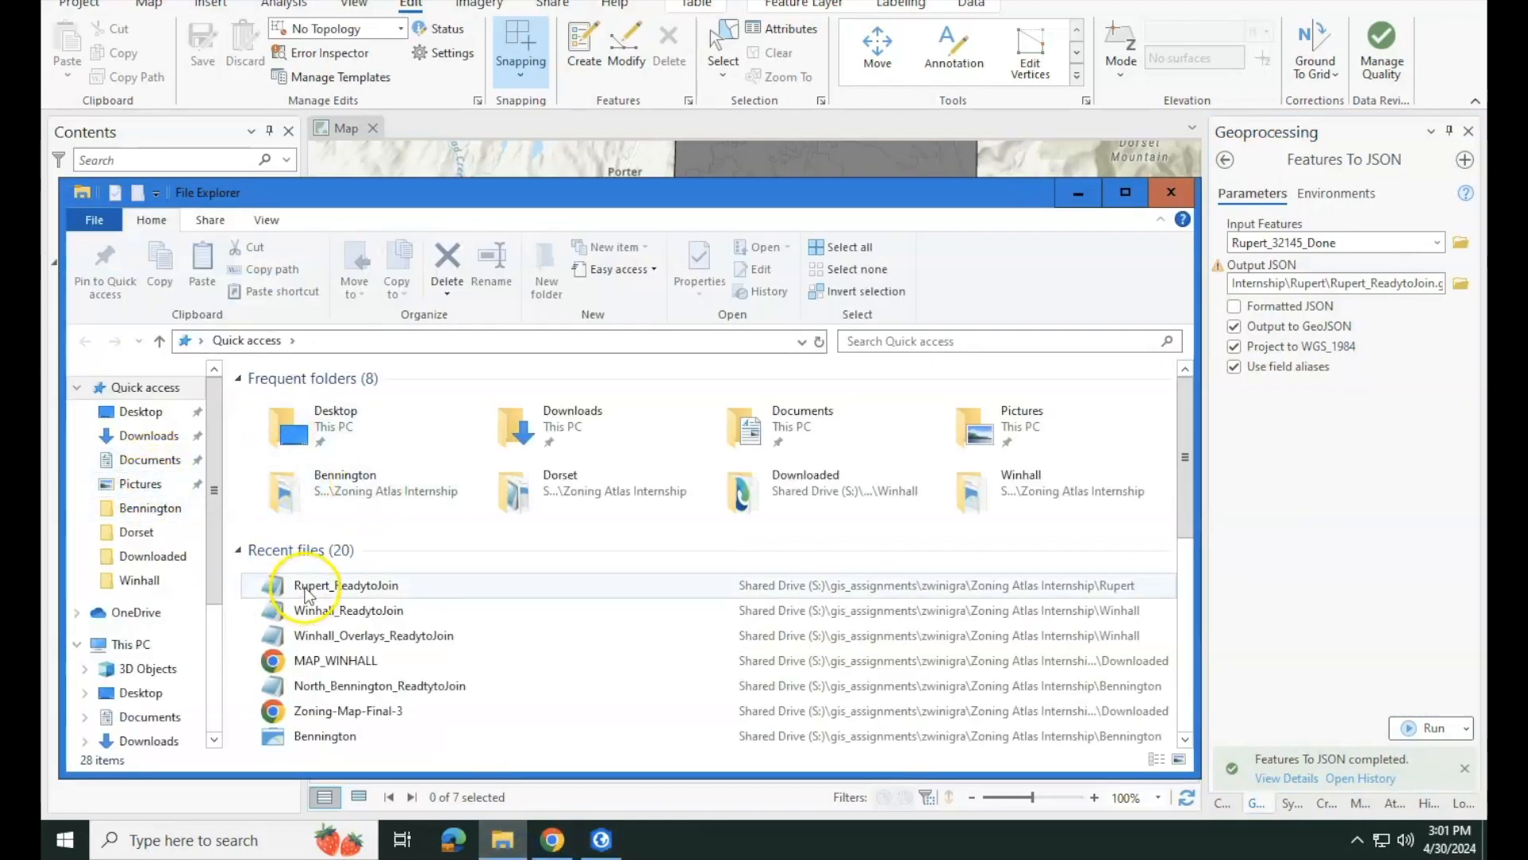
pyautogui.click(144, 508)
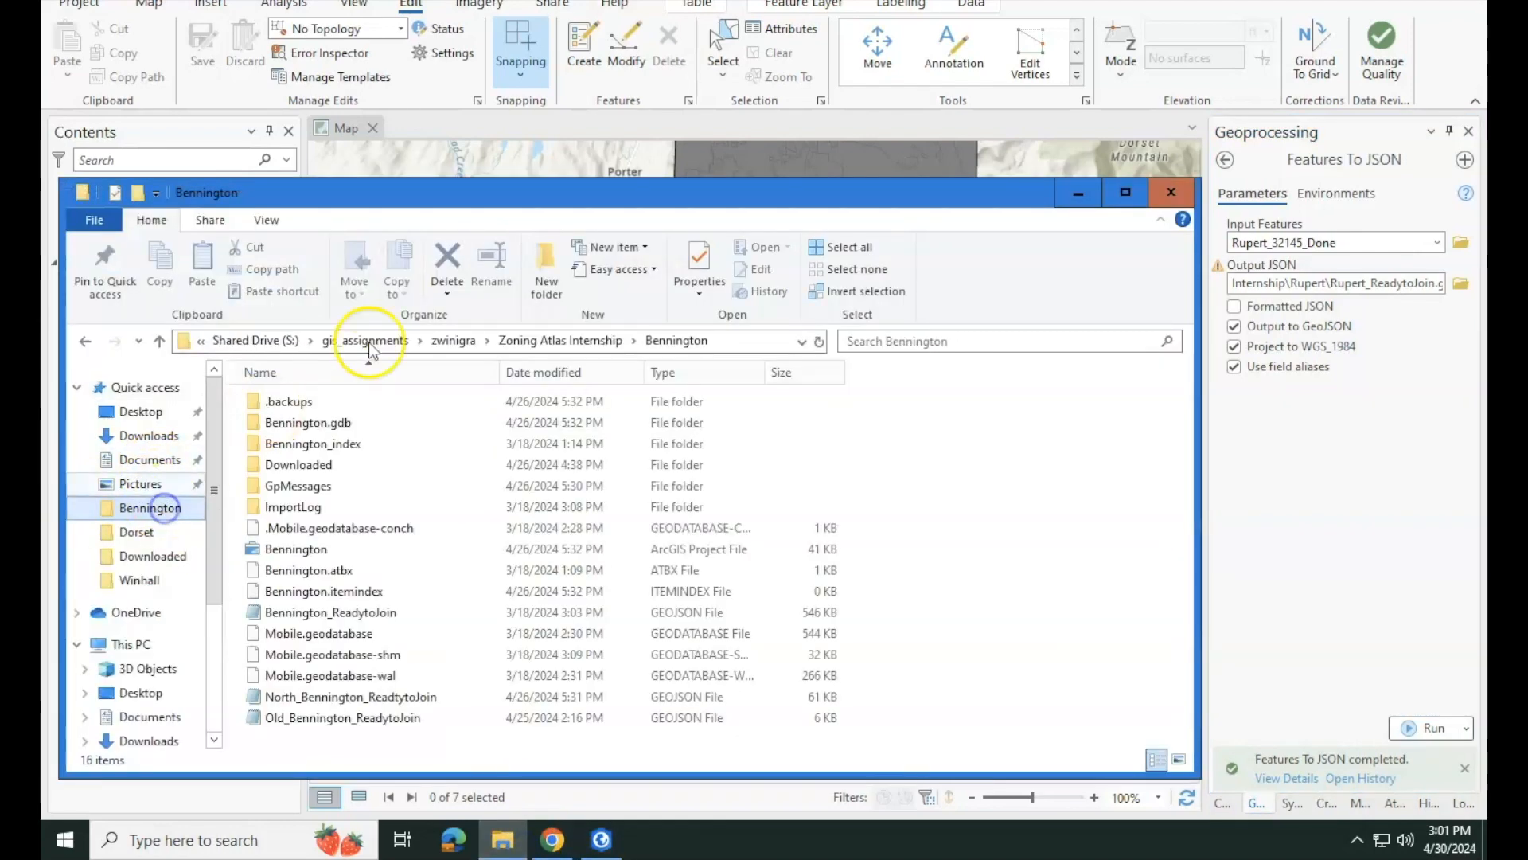
pyautogui.click(530, 342)
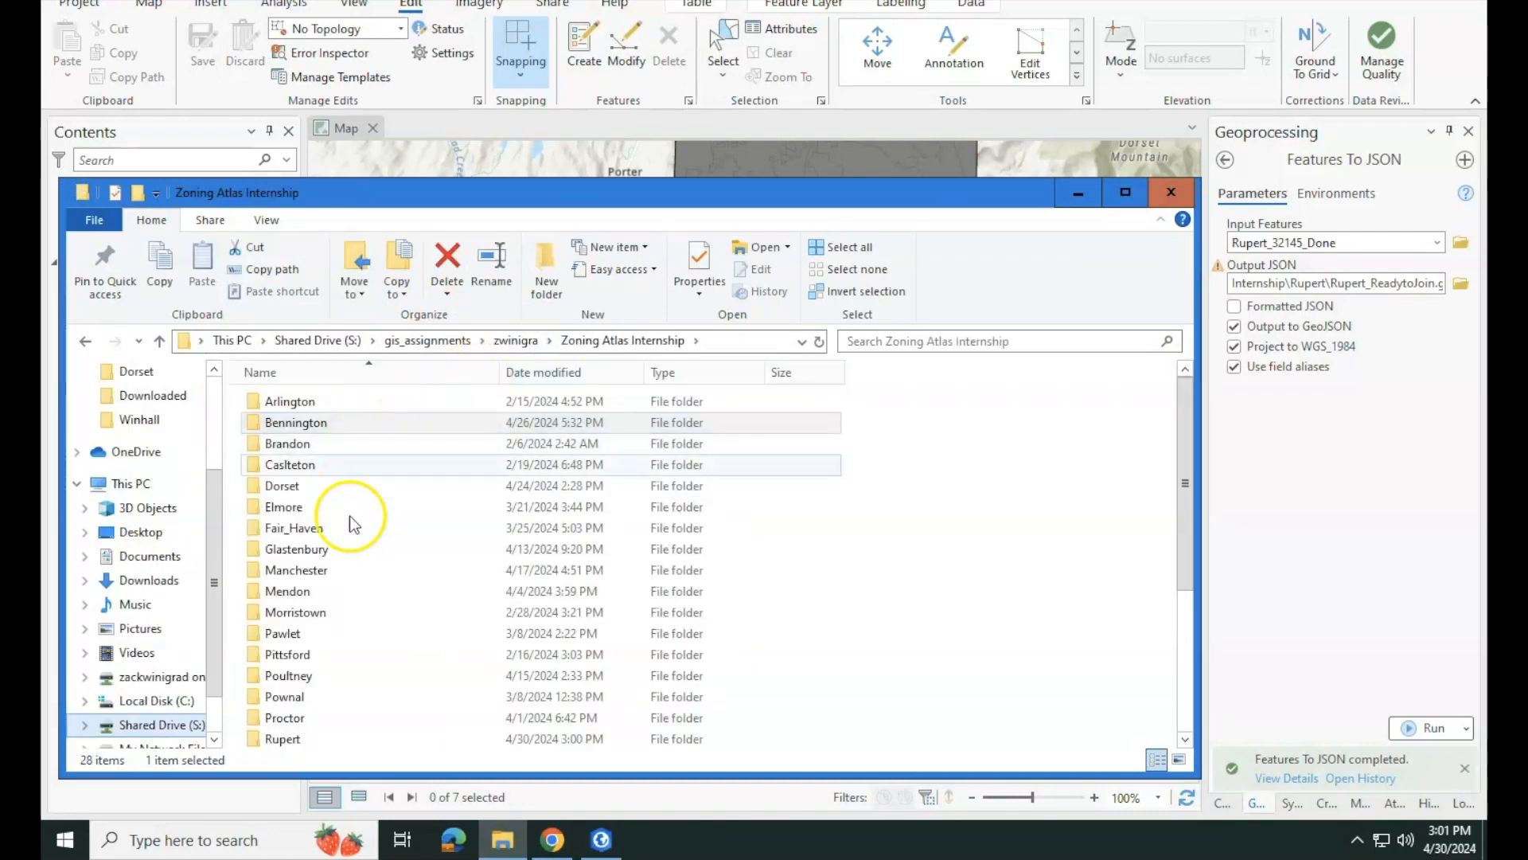
pyautogui.click(283, 738)
pyautogui.doubleClick(283, 738)
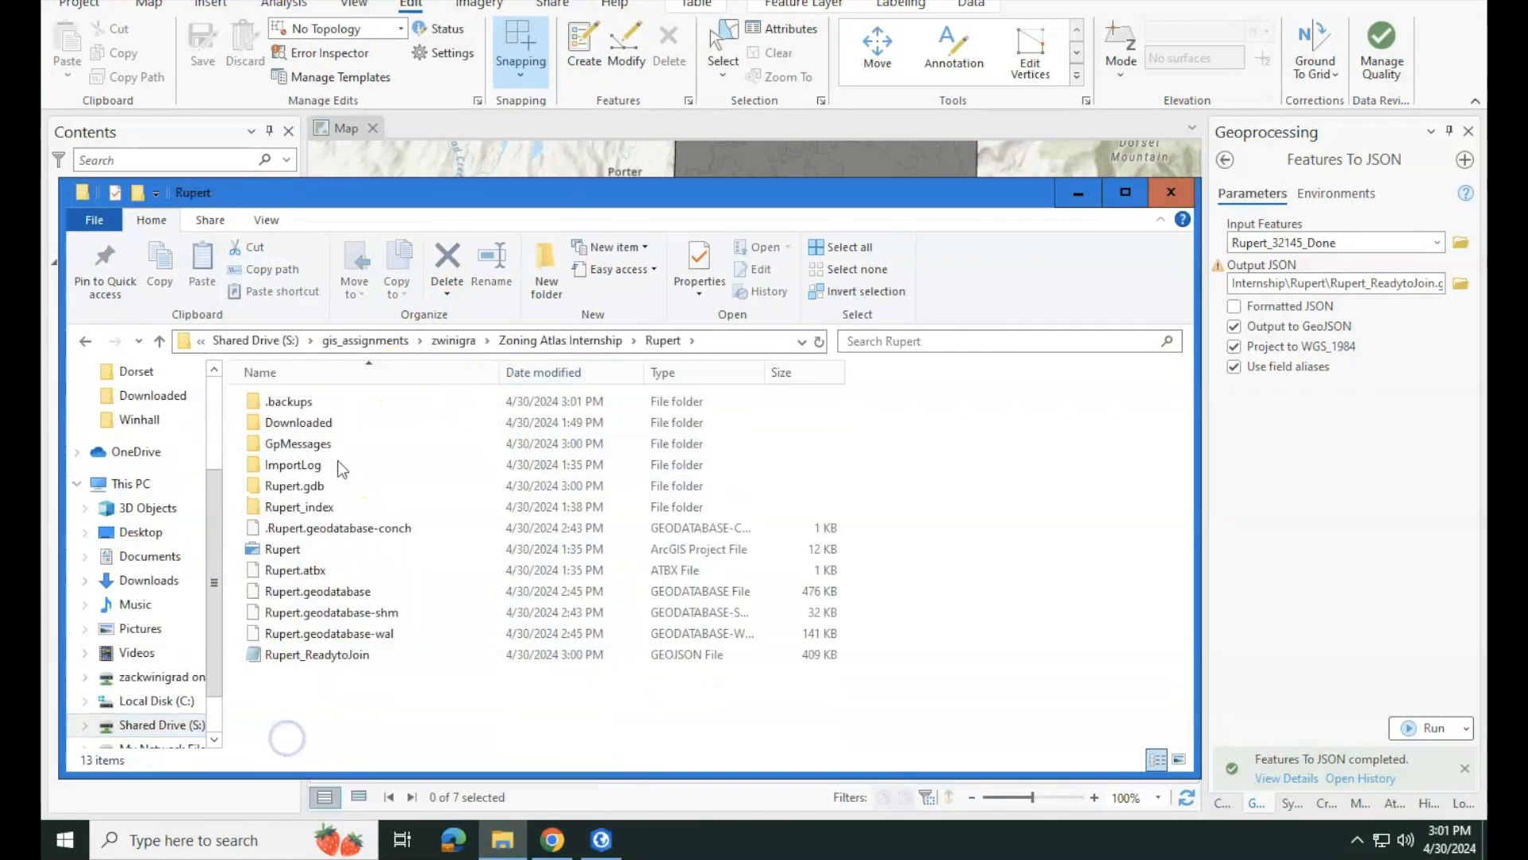
# - Open Rupert_ReadytoJoin.geojson in Notepad++ to inspect its text, and close both the editor and the file browser
pyautogui.rightClick(326, 656)
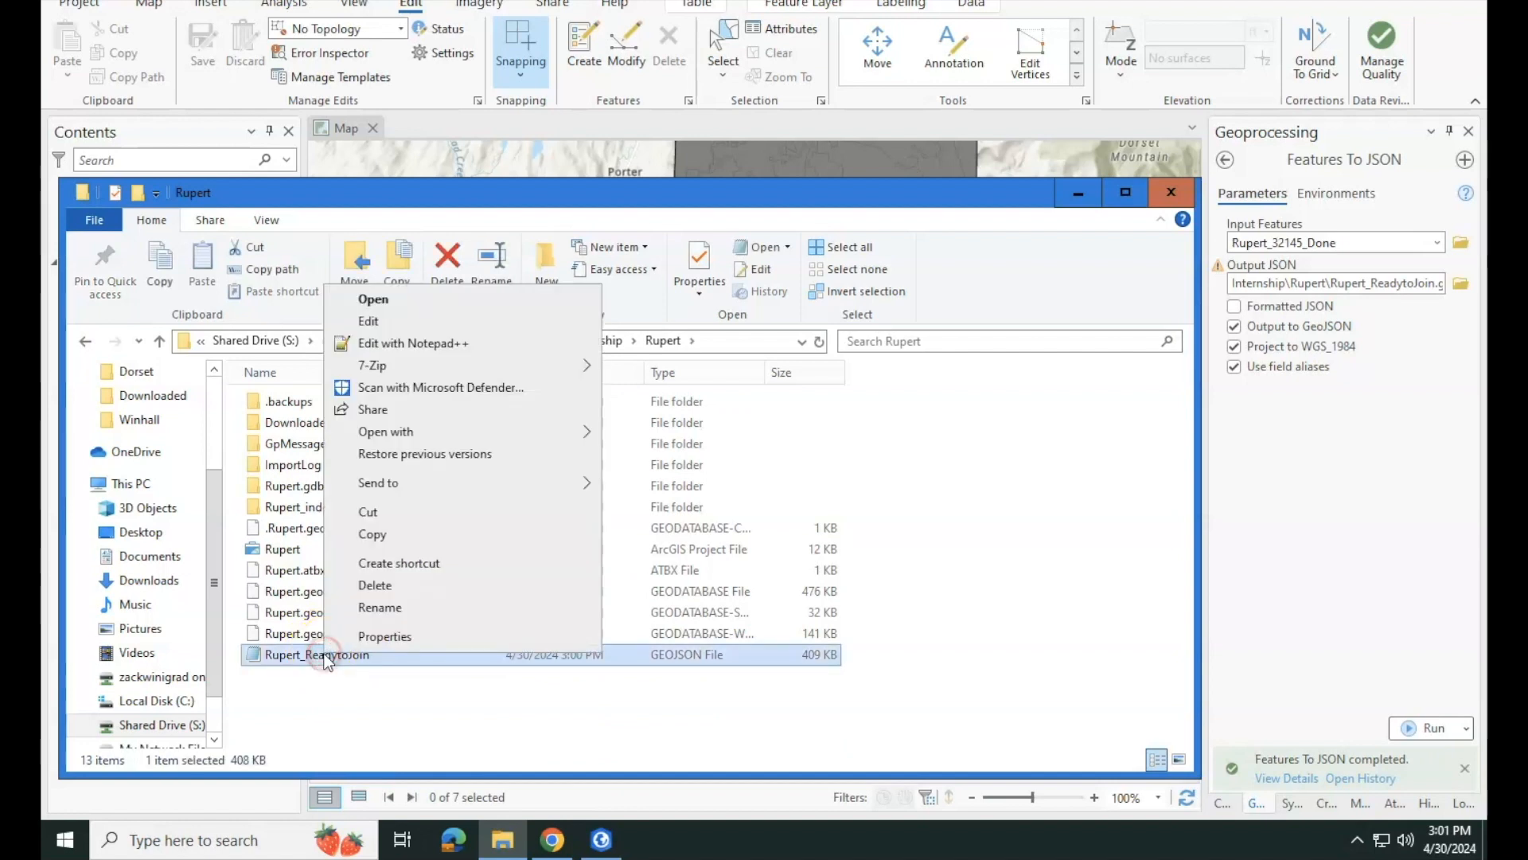
pyautogui.click(402, 343)
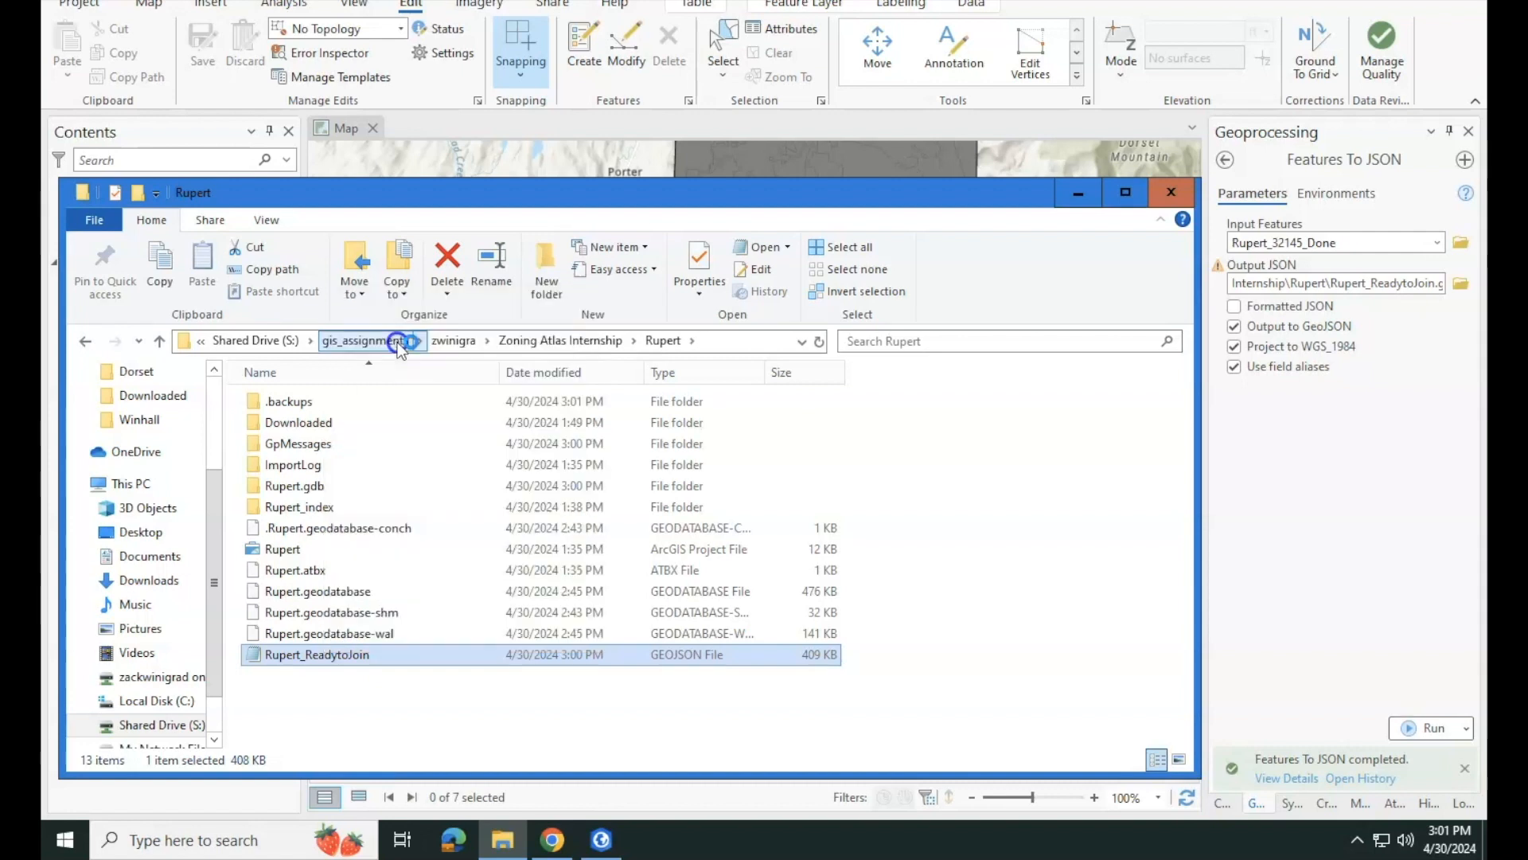
pyautogui.click(399, 341)
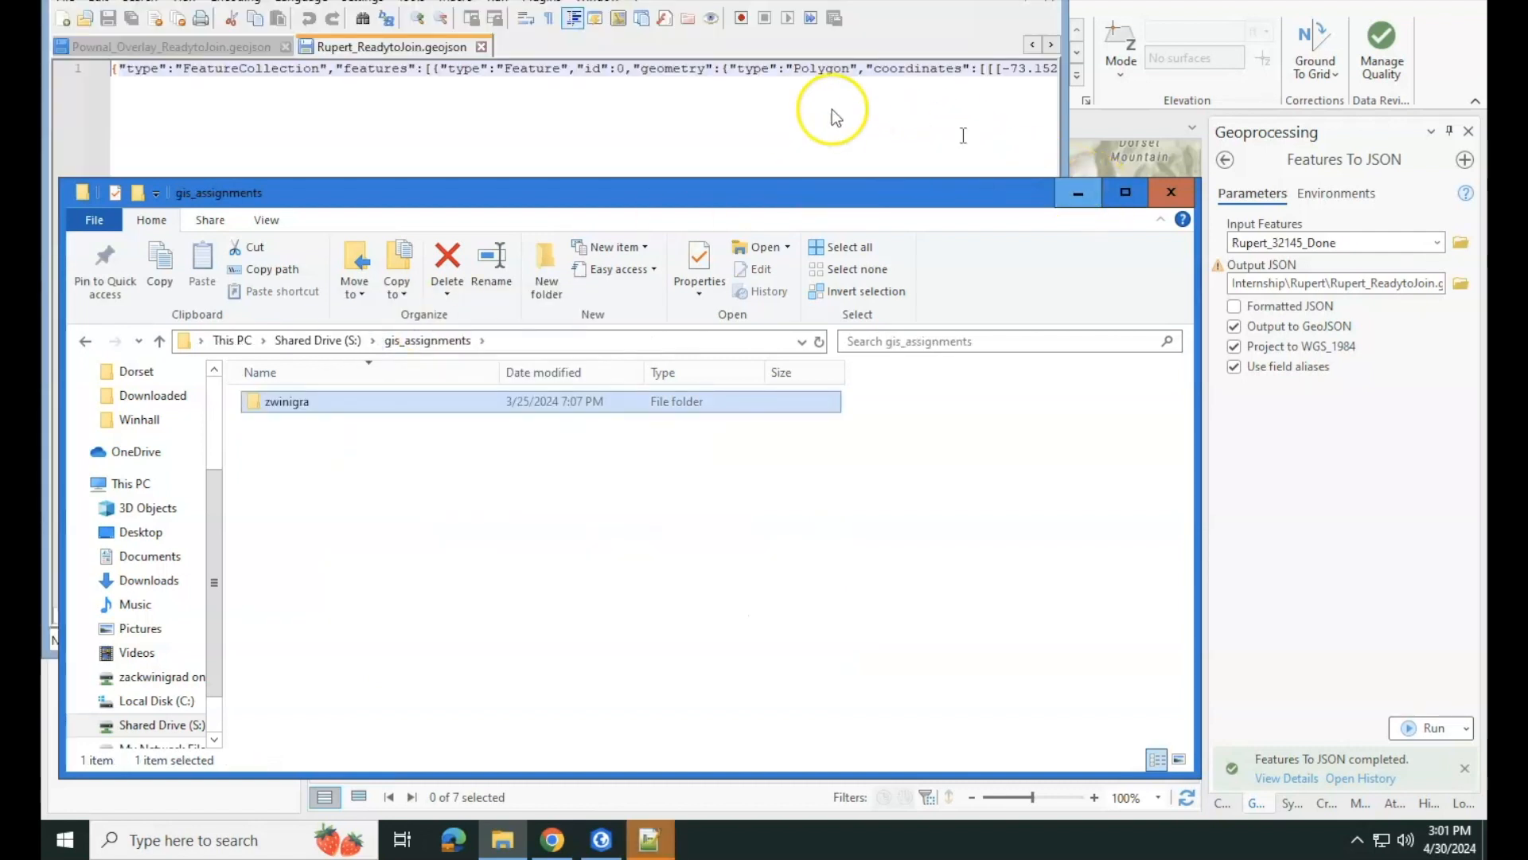
pyautogui.click(693, 47)
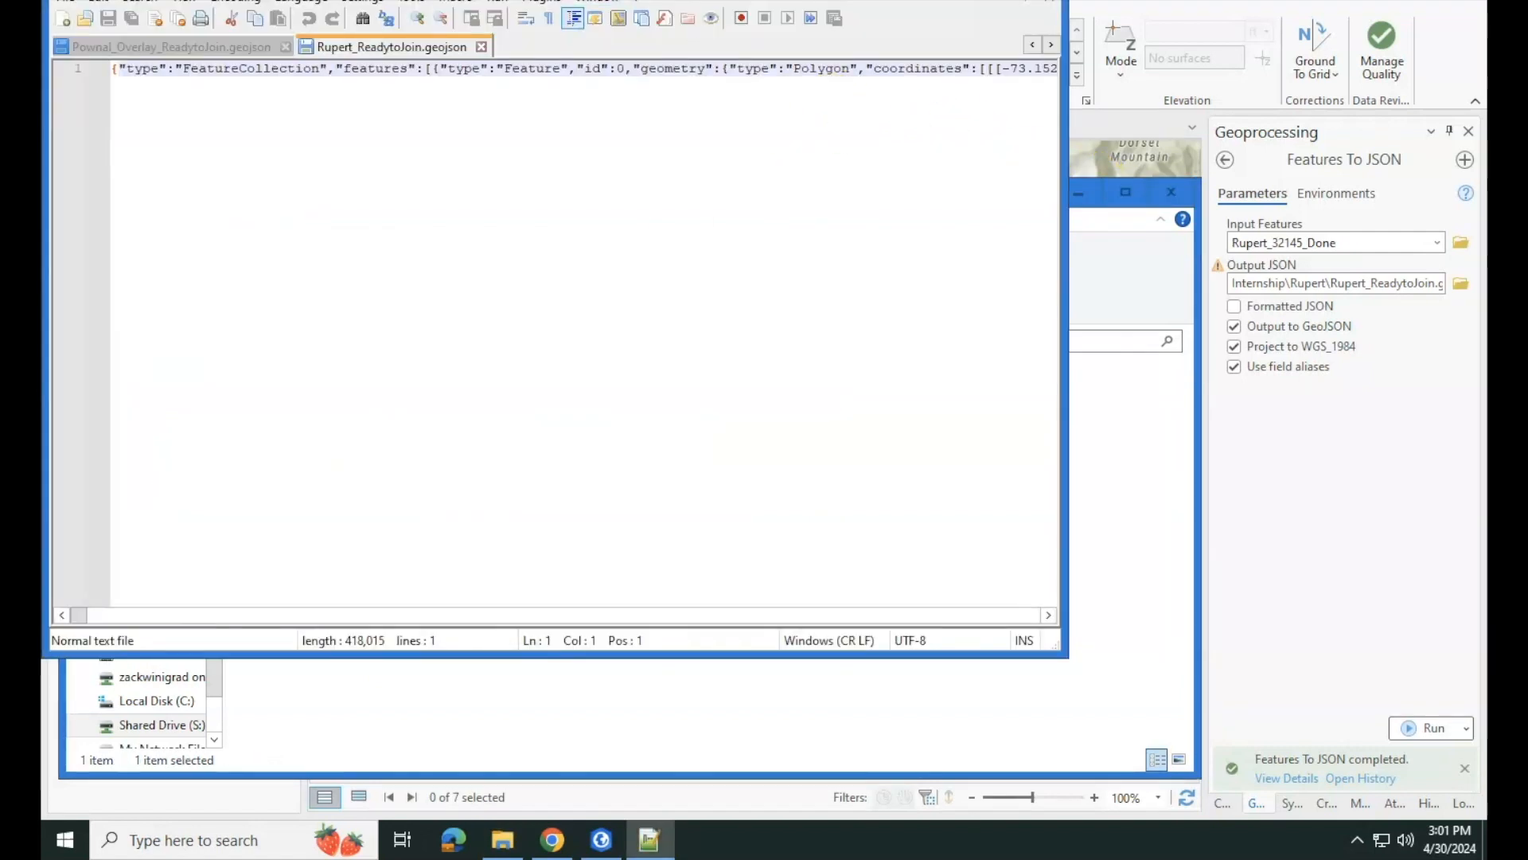
pyautogui.moveTo(692, 0); pyautogui.dragTo(717, 39)
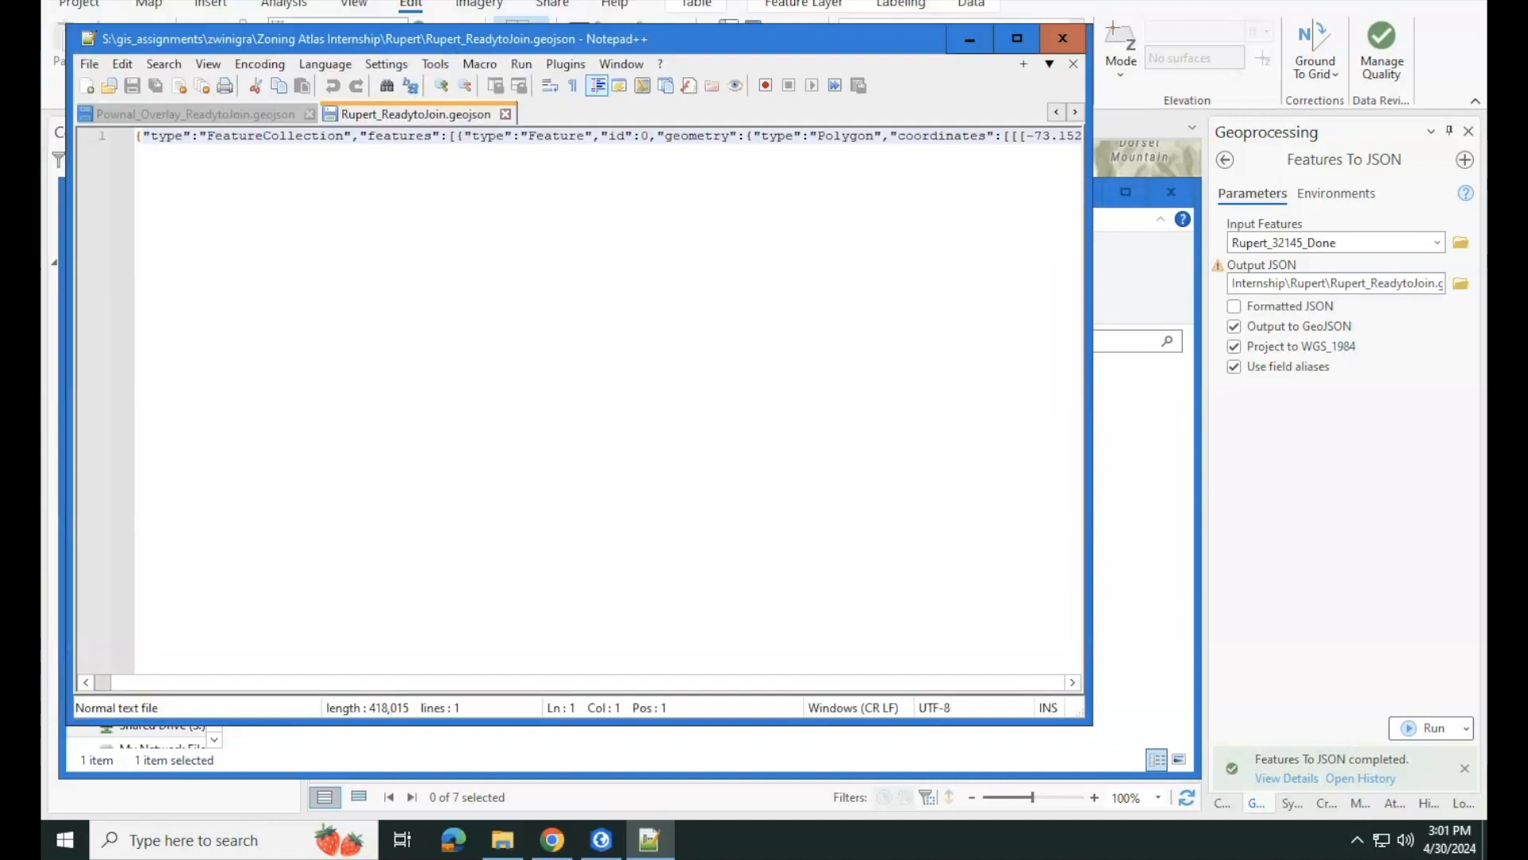
pyautogui.click(1078, 45)
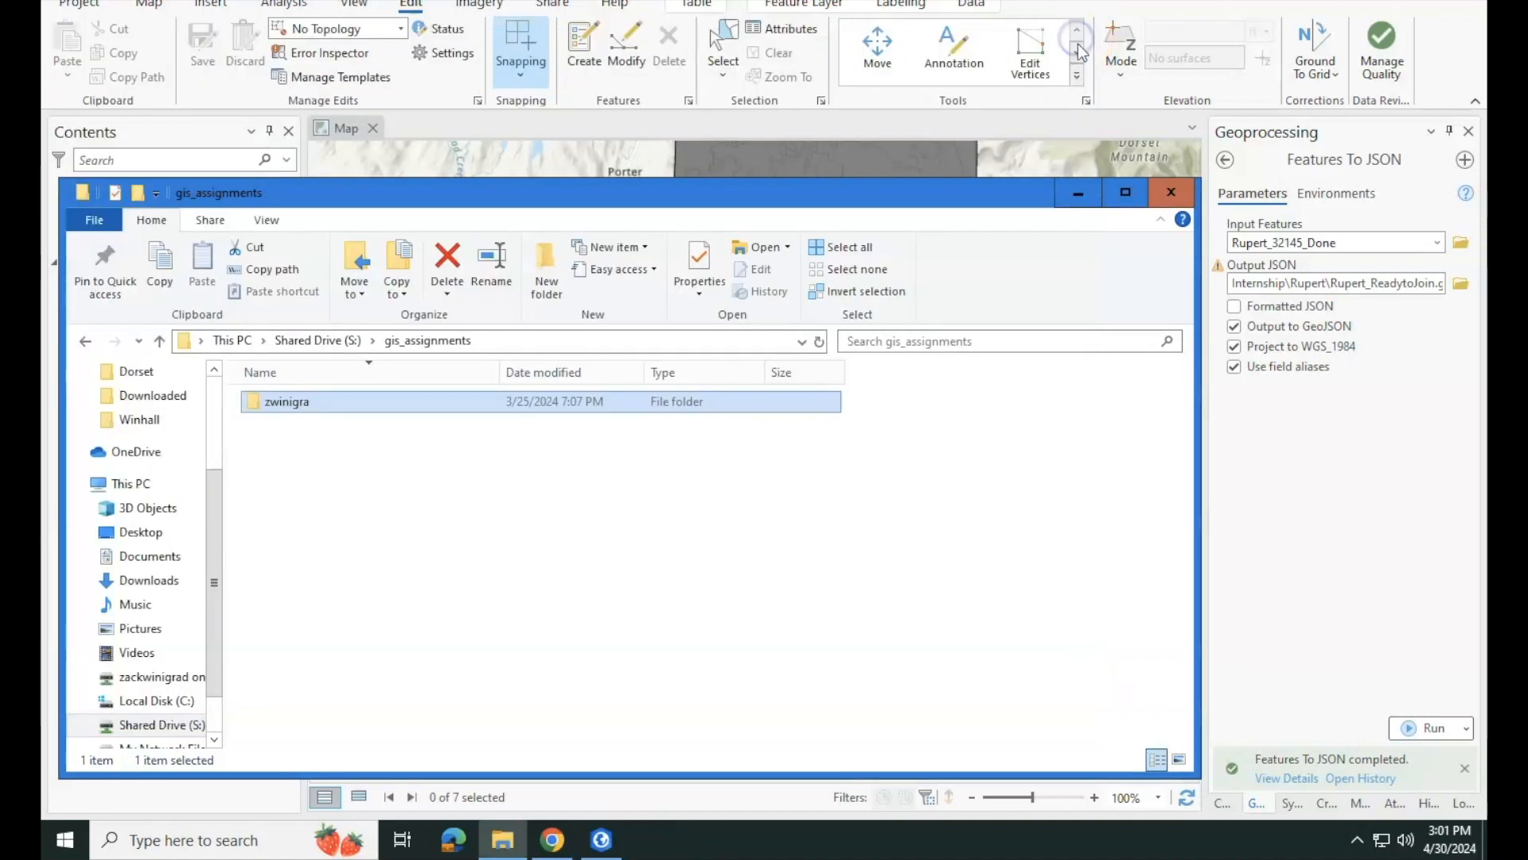
pyautogui.click(1173, 192)
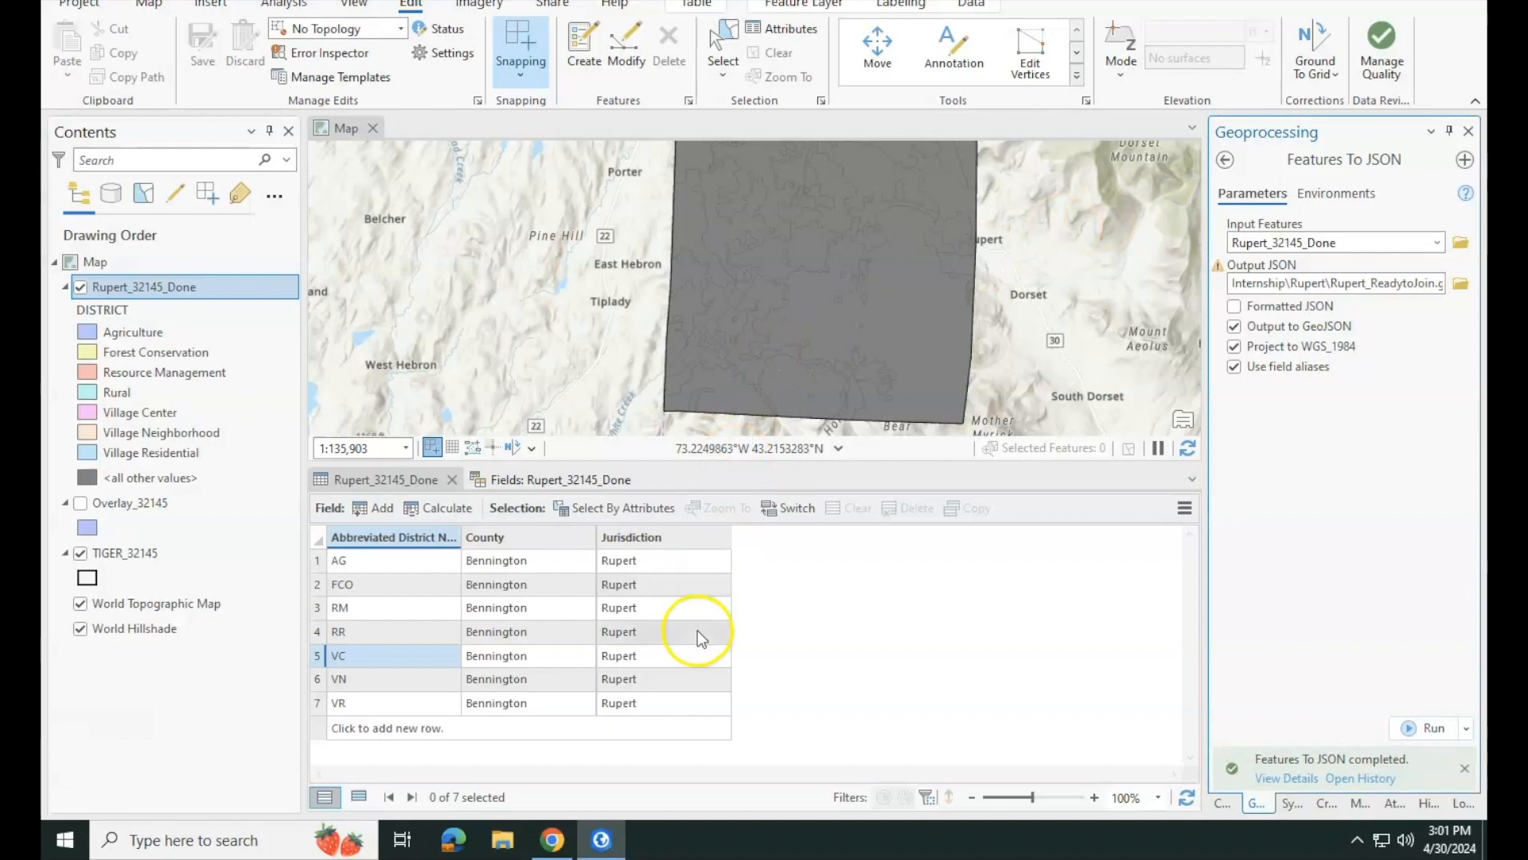
# - Switch back to the zoning atlas editor in Chrome and search the jurisdictions list for "rupert"
pyautogui.click(574, 846)
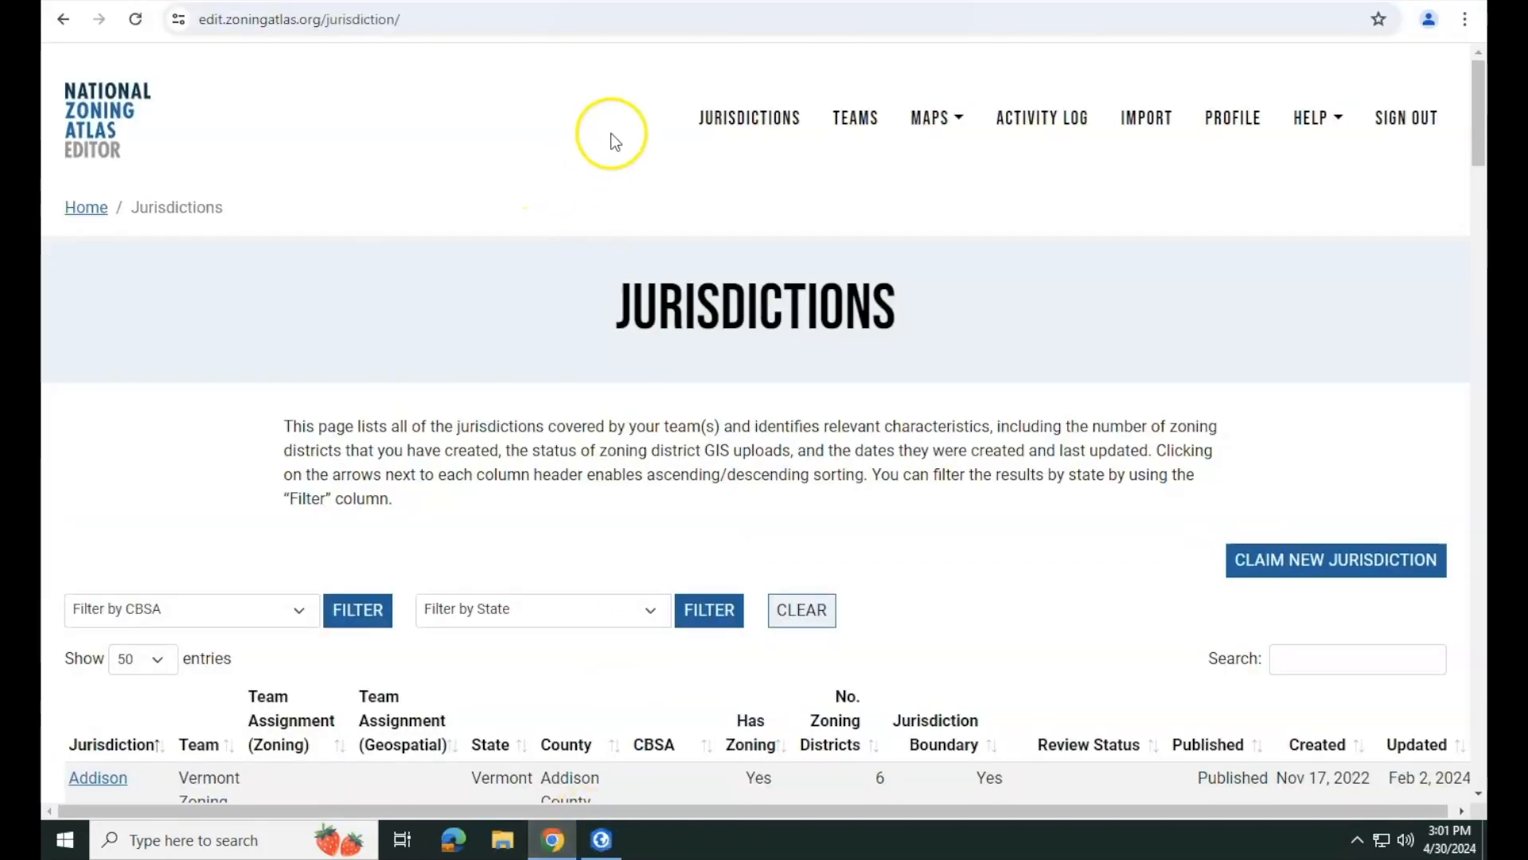
pyautogui.click(704, 1)
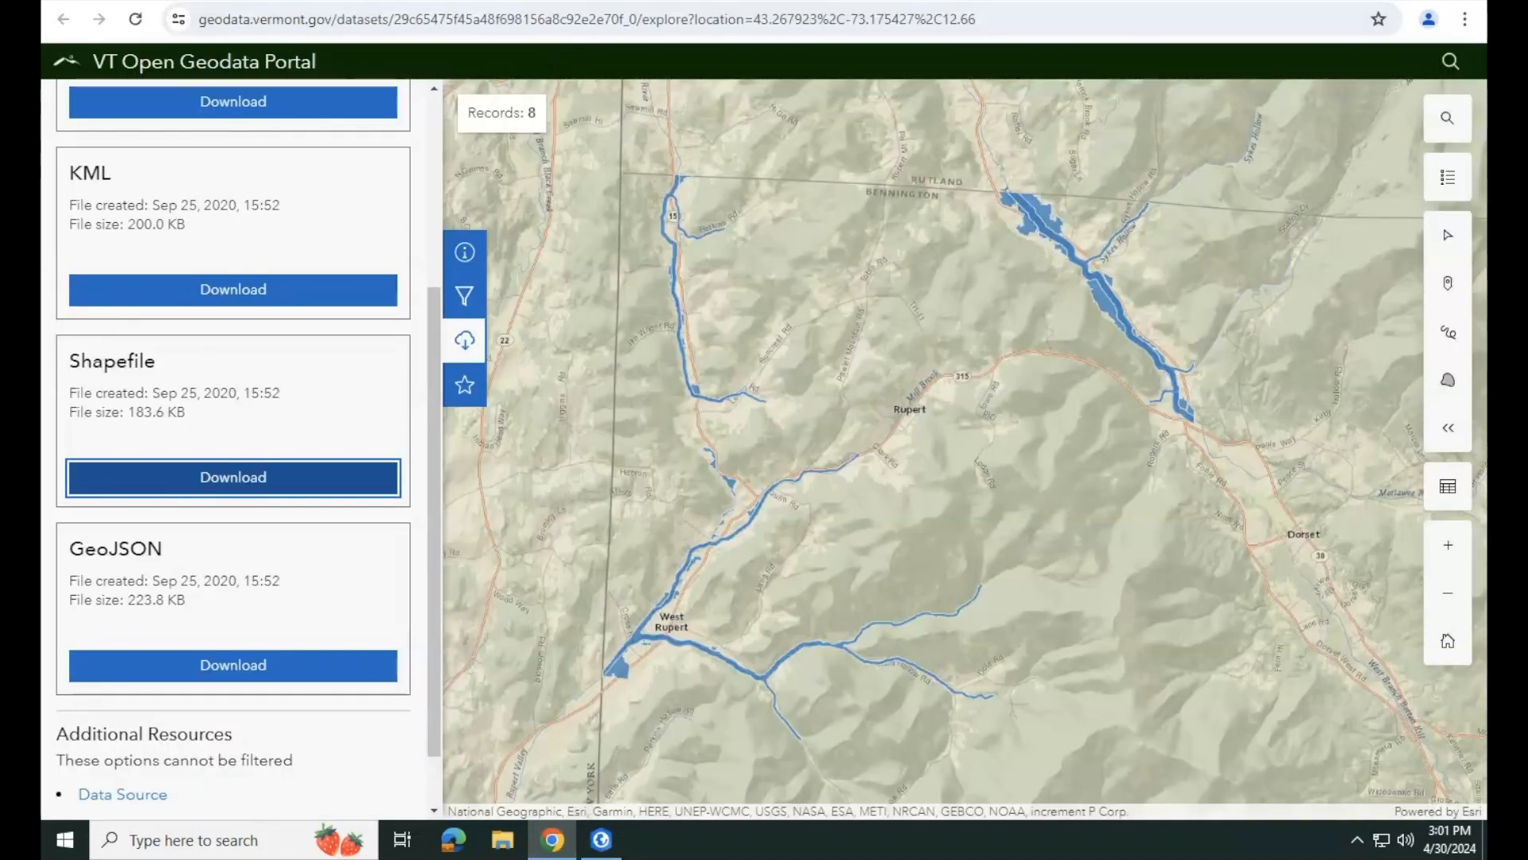
pyautogui.hotkey('ctrl', 'Tab')
pyautogui.hotkey('ctrl', 'Tab')
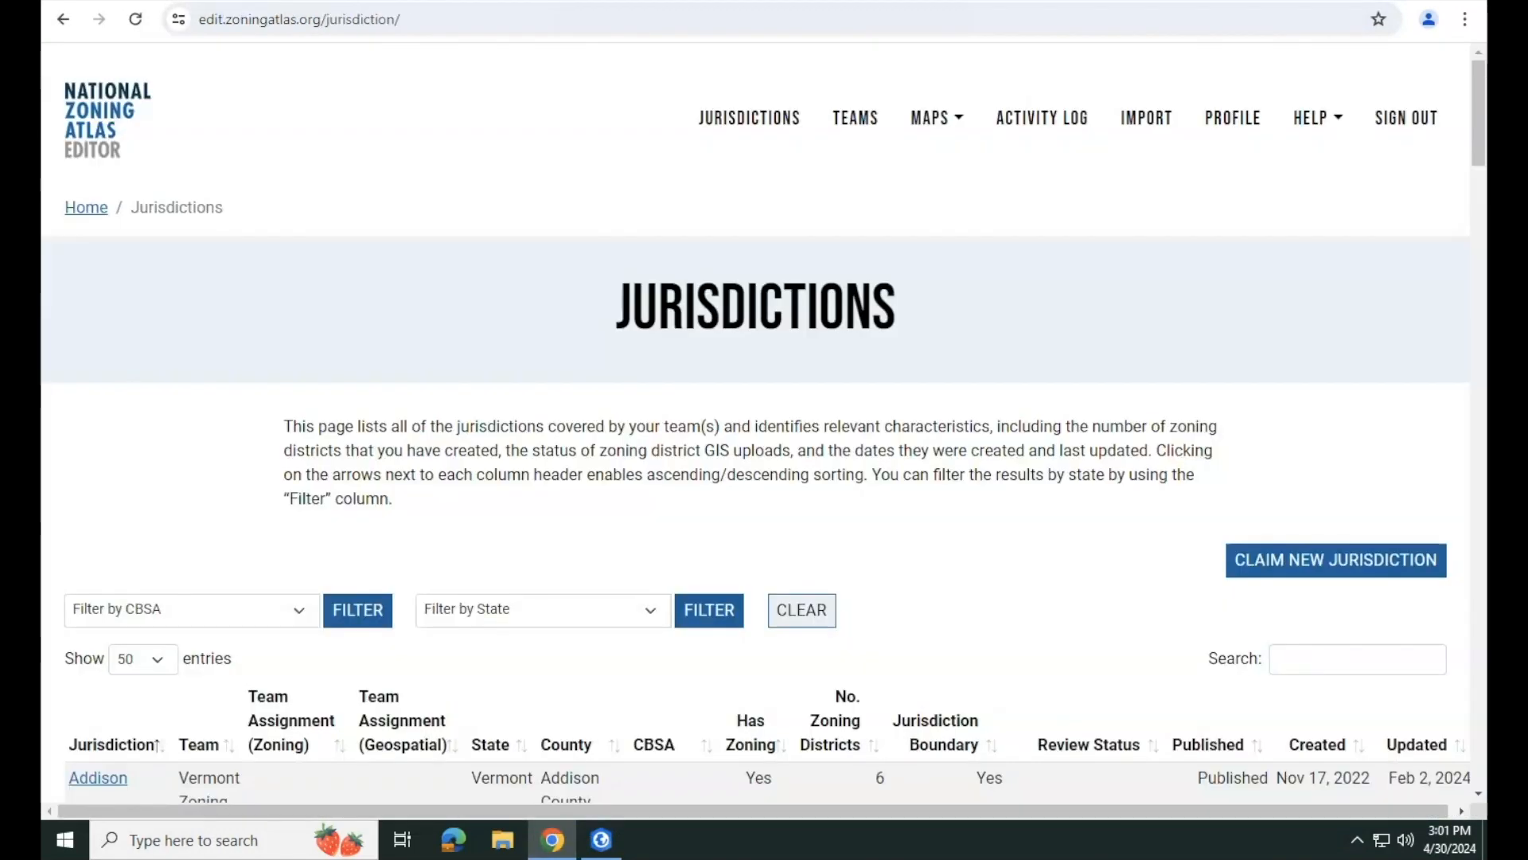
pyautogui.scroll(-5, 430, 286)
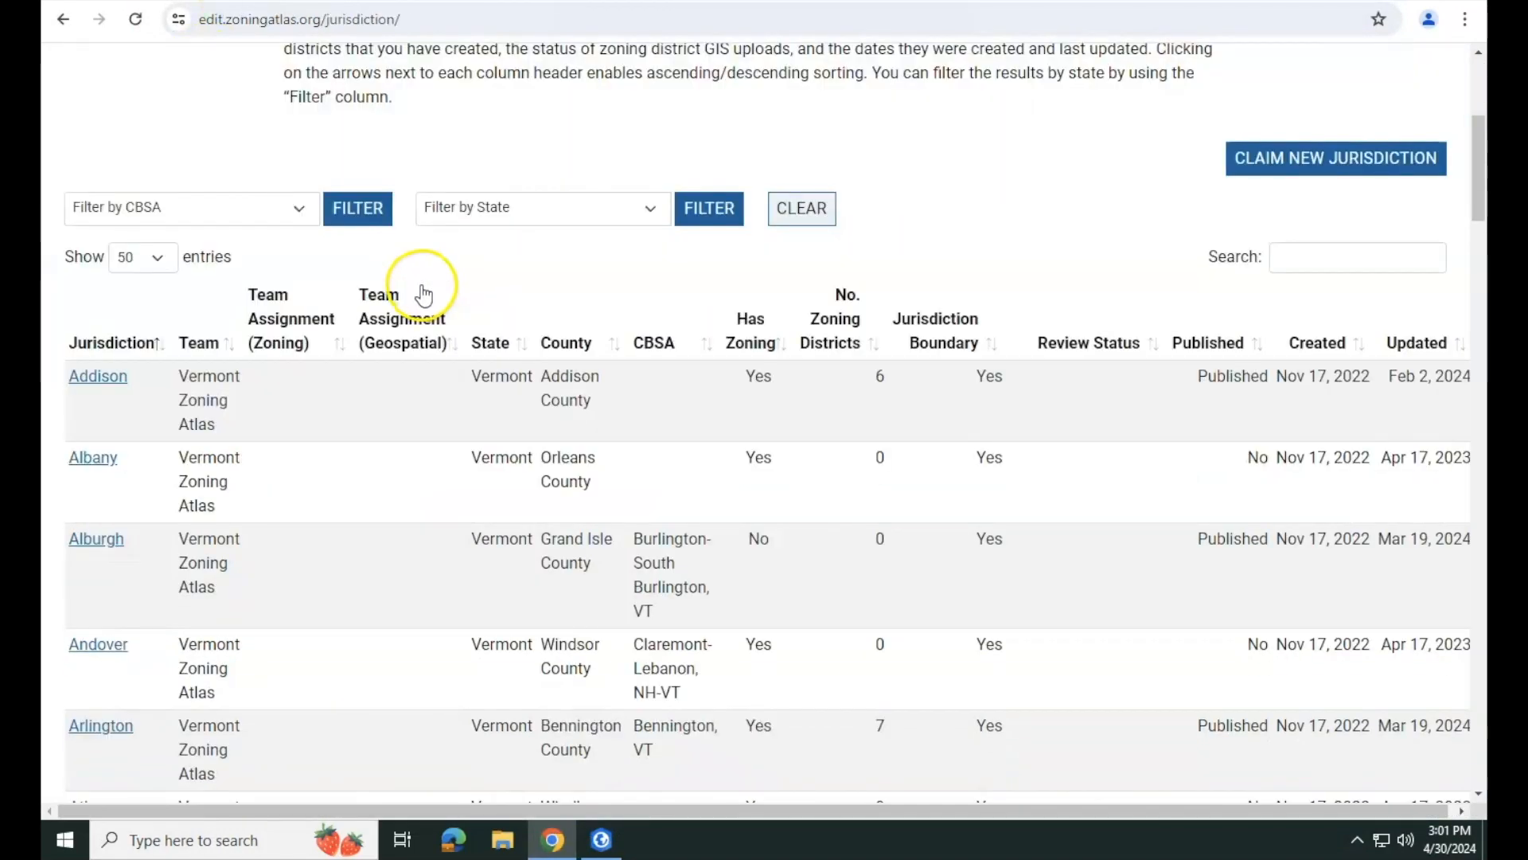
pyautogui.scroll(5, 423, 295)
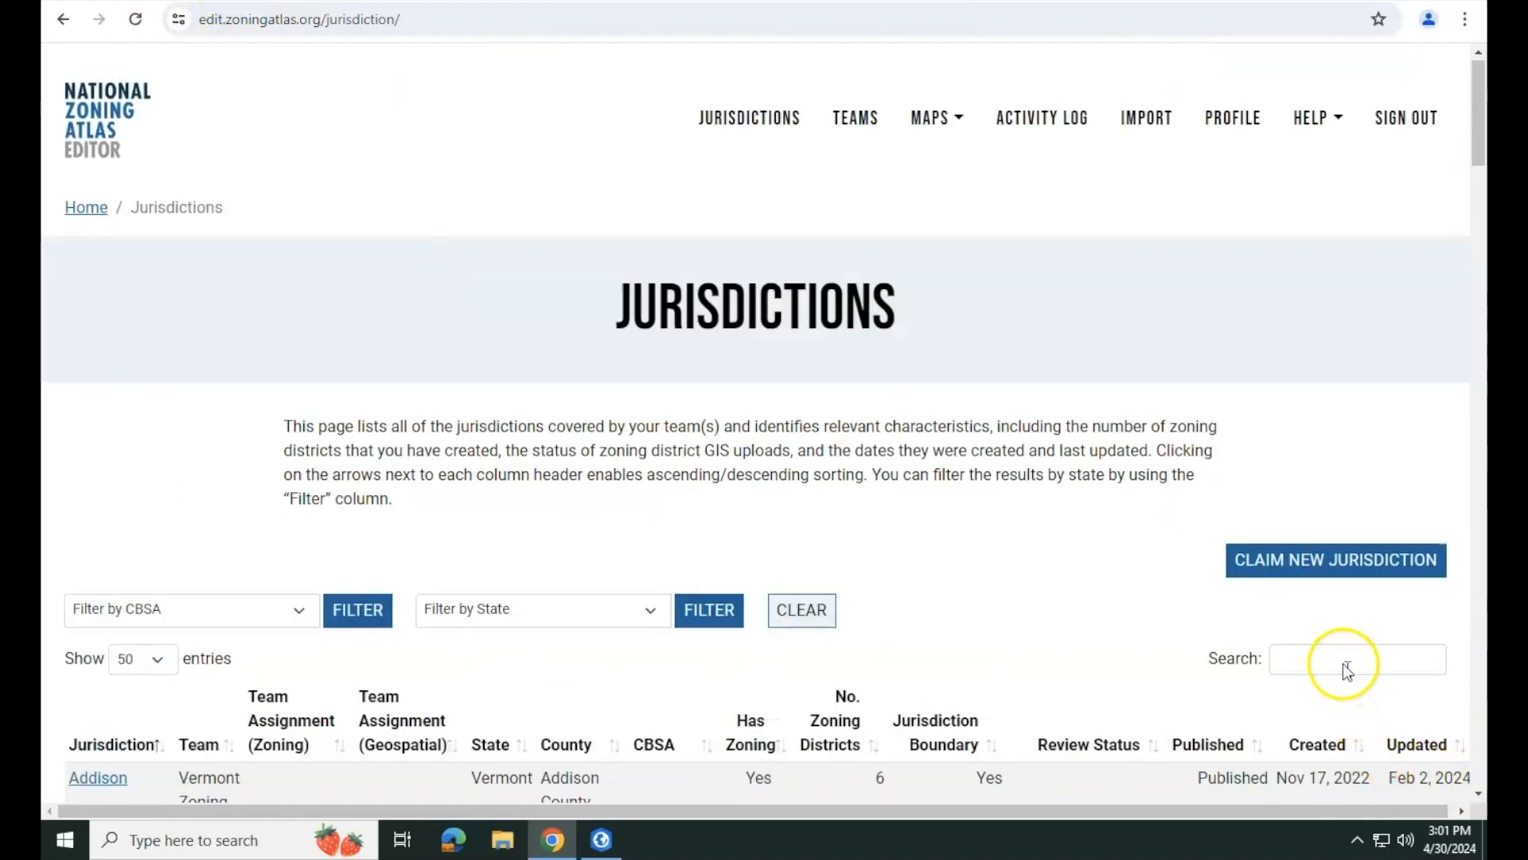
pyautogui.write('rupert')
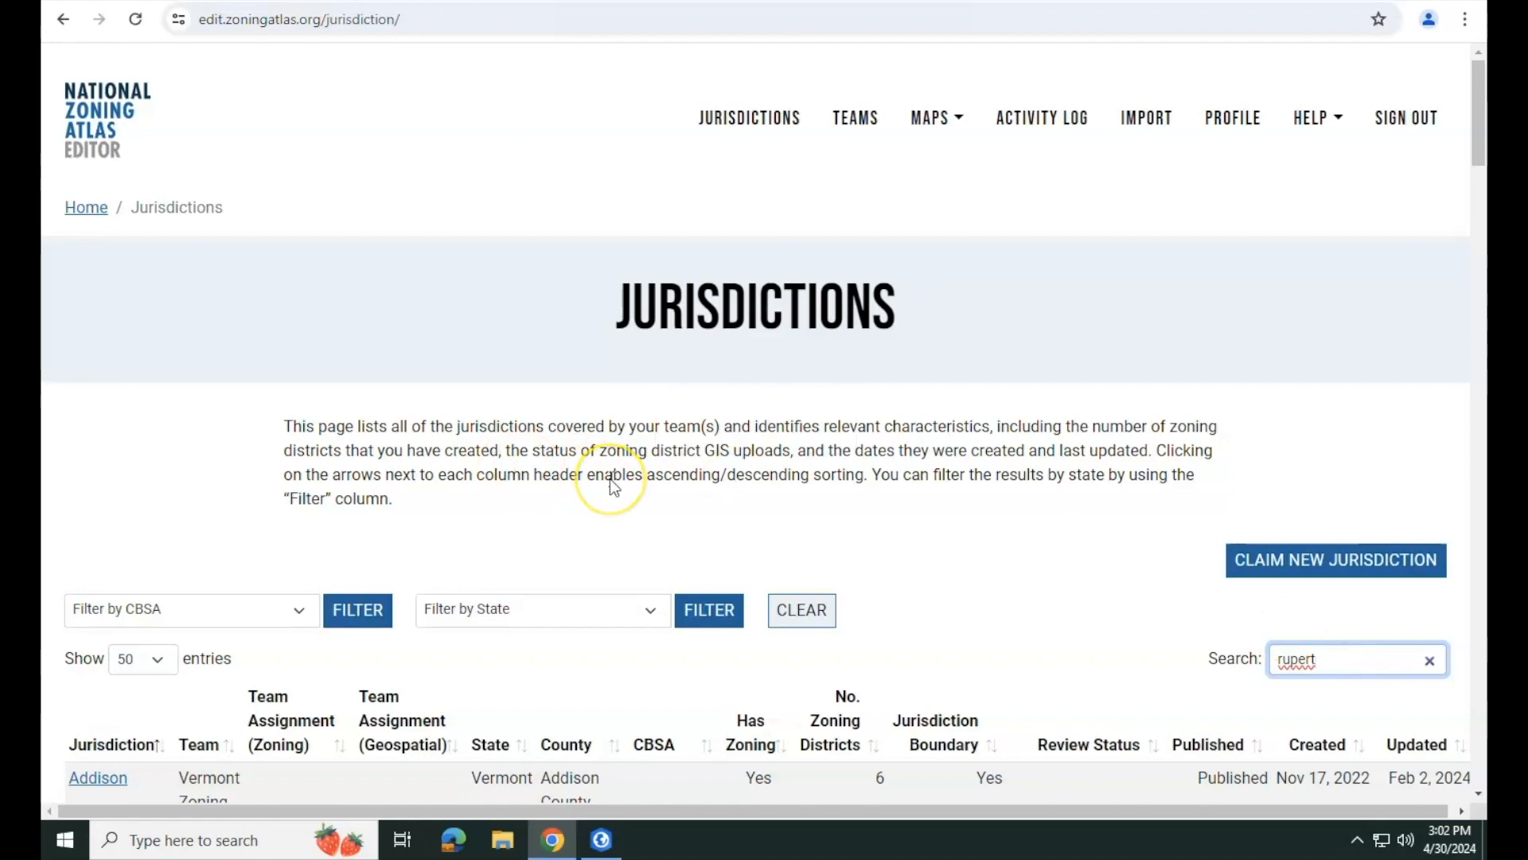
# - Open Rupert's jurisdiction page and examine the uploaded district boundaries on its map
pyautogui.scroll(-4, 143, 501)
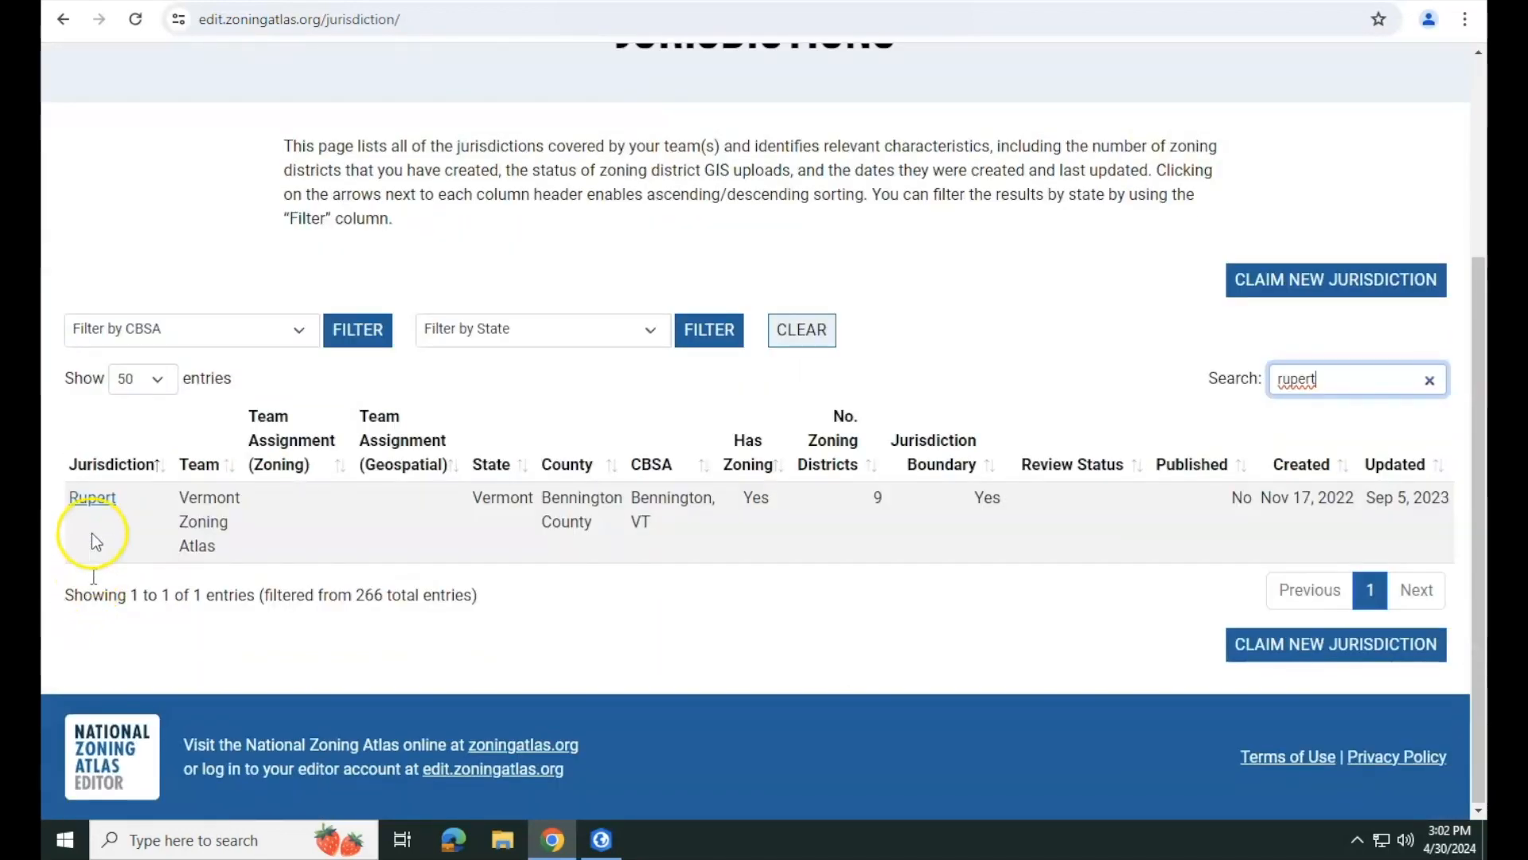
pyautogui.click(93, 498)
pyautogui.scroll(-6, 49, 509)
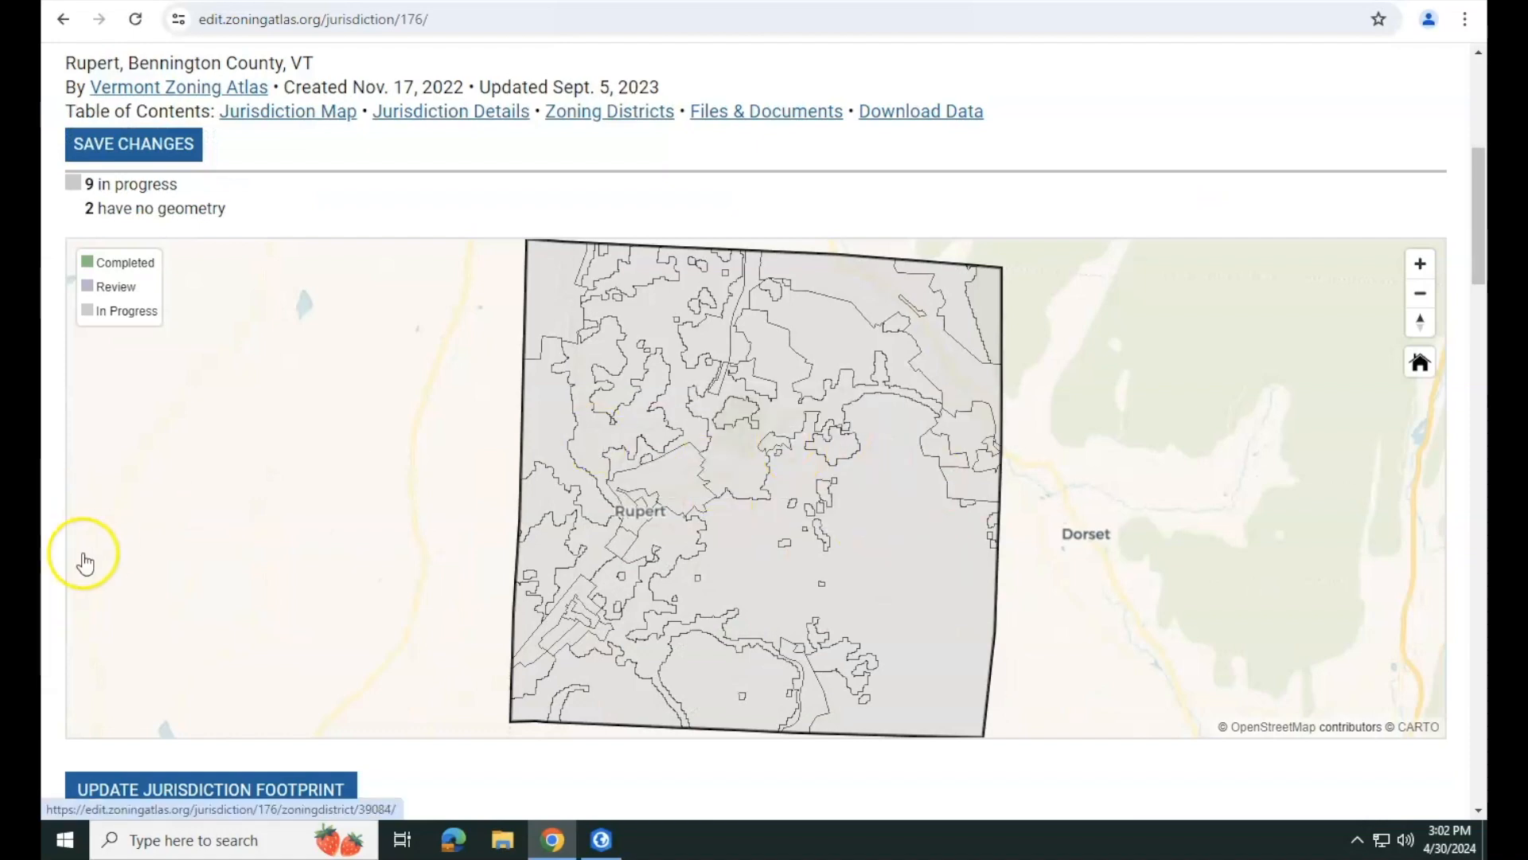
# - Review the zoning districts table on Rupert's jurisdiction page, and open the linked zoning map PDF to examine the Land Use Plan
pyautogui.scroll(-18, 757, 493)
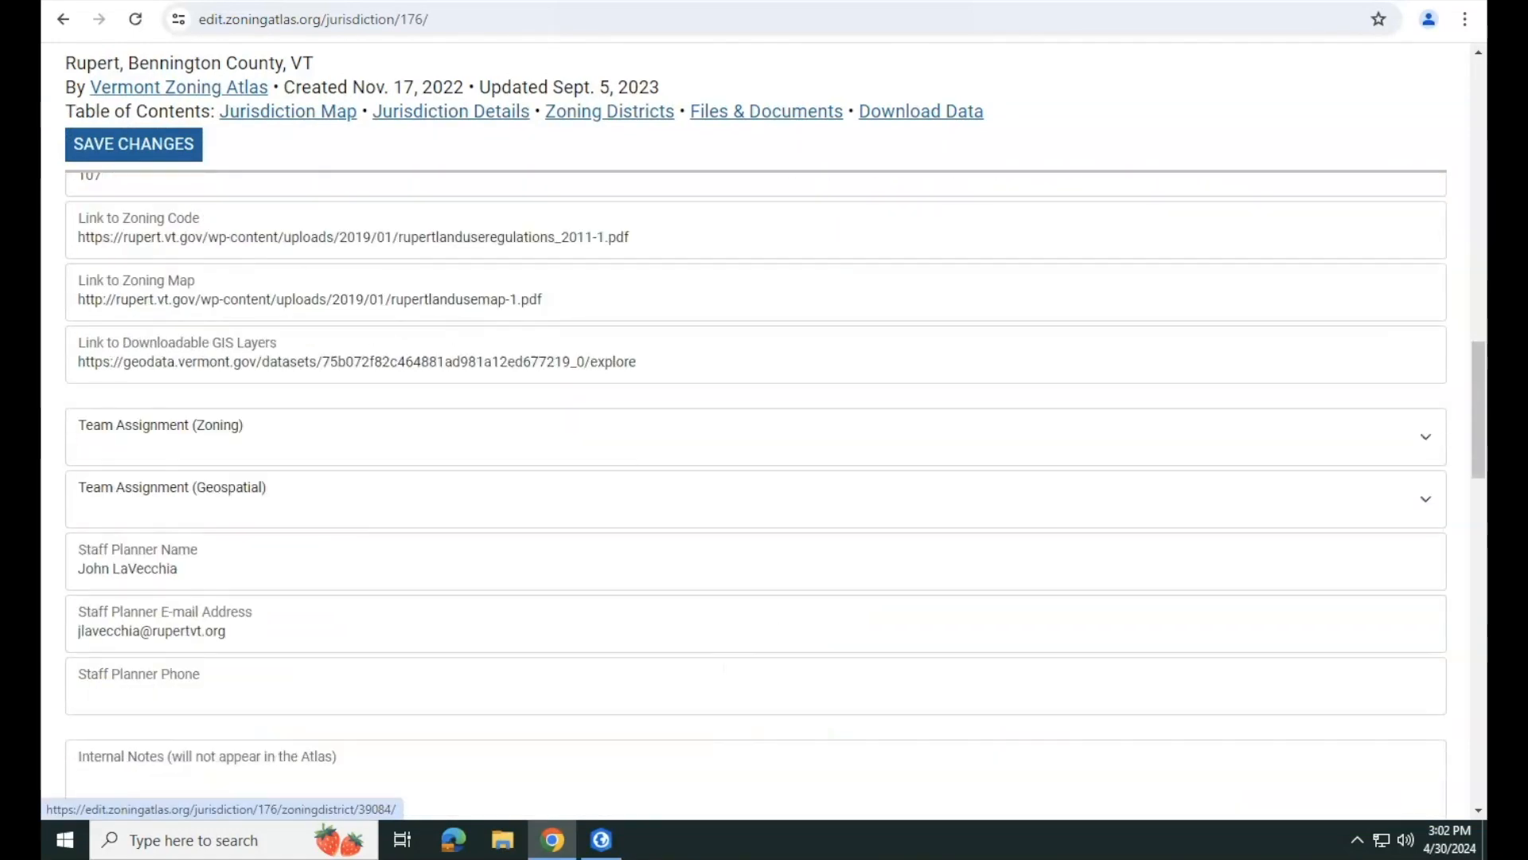
pyautogui.scroll(-15, 756, 494)
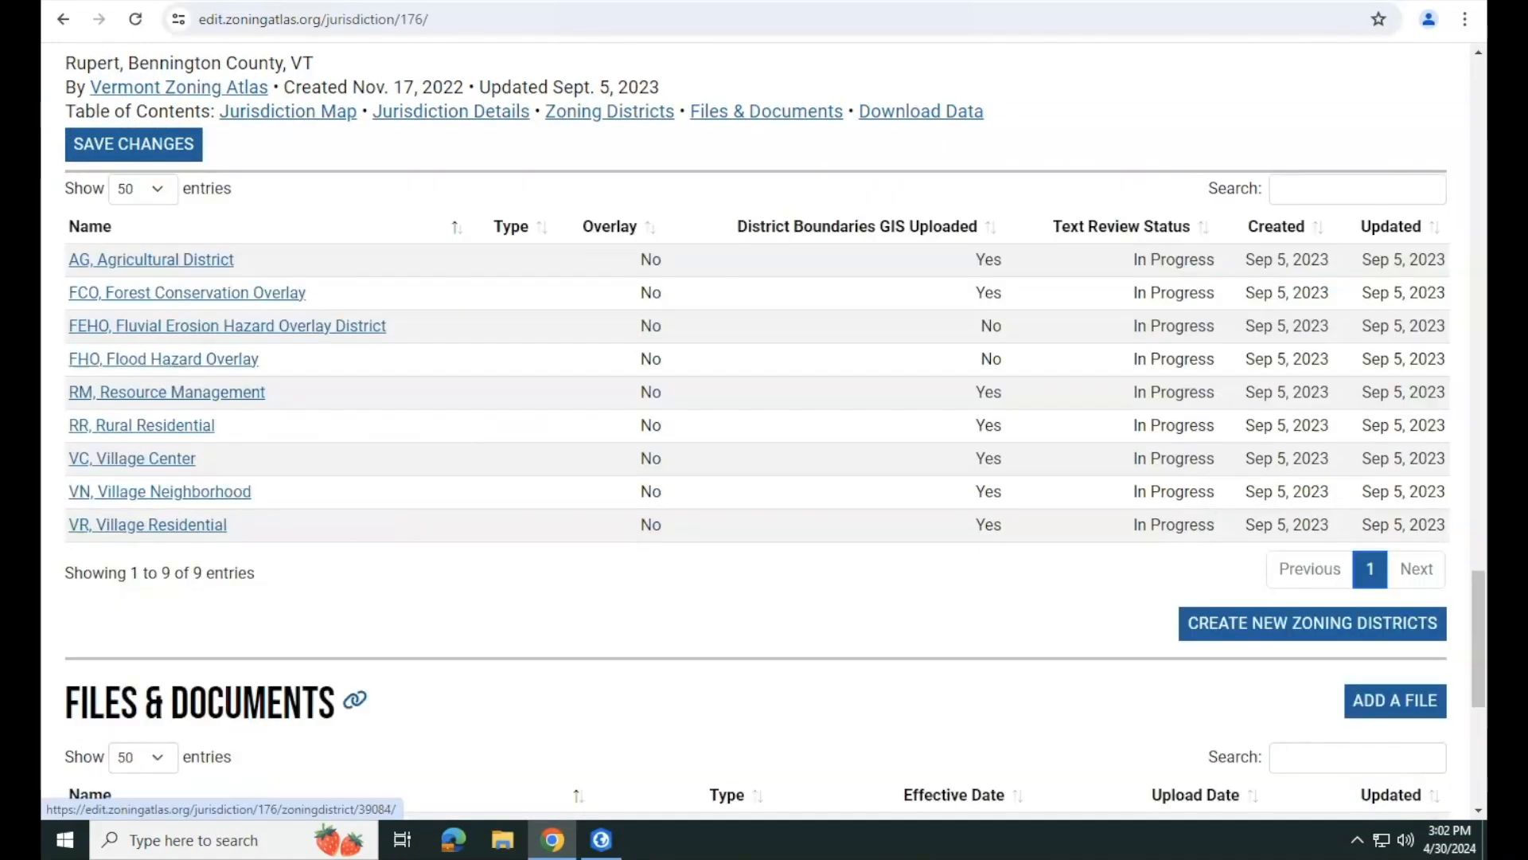
pyautogui.scroll(3, 75, 529)
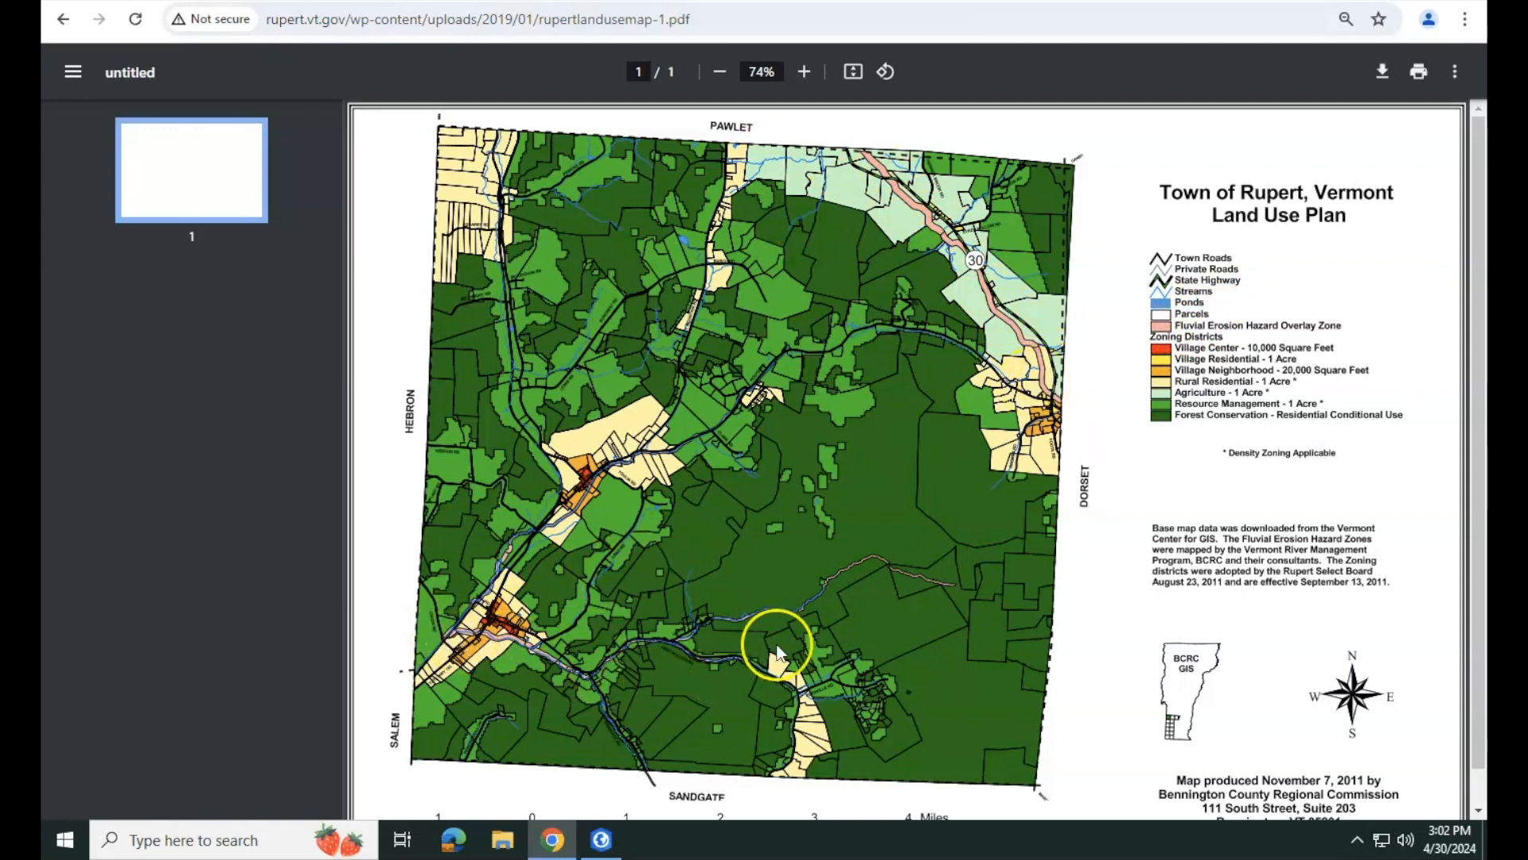
pyautogui.middleClick(752, 592)
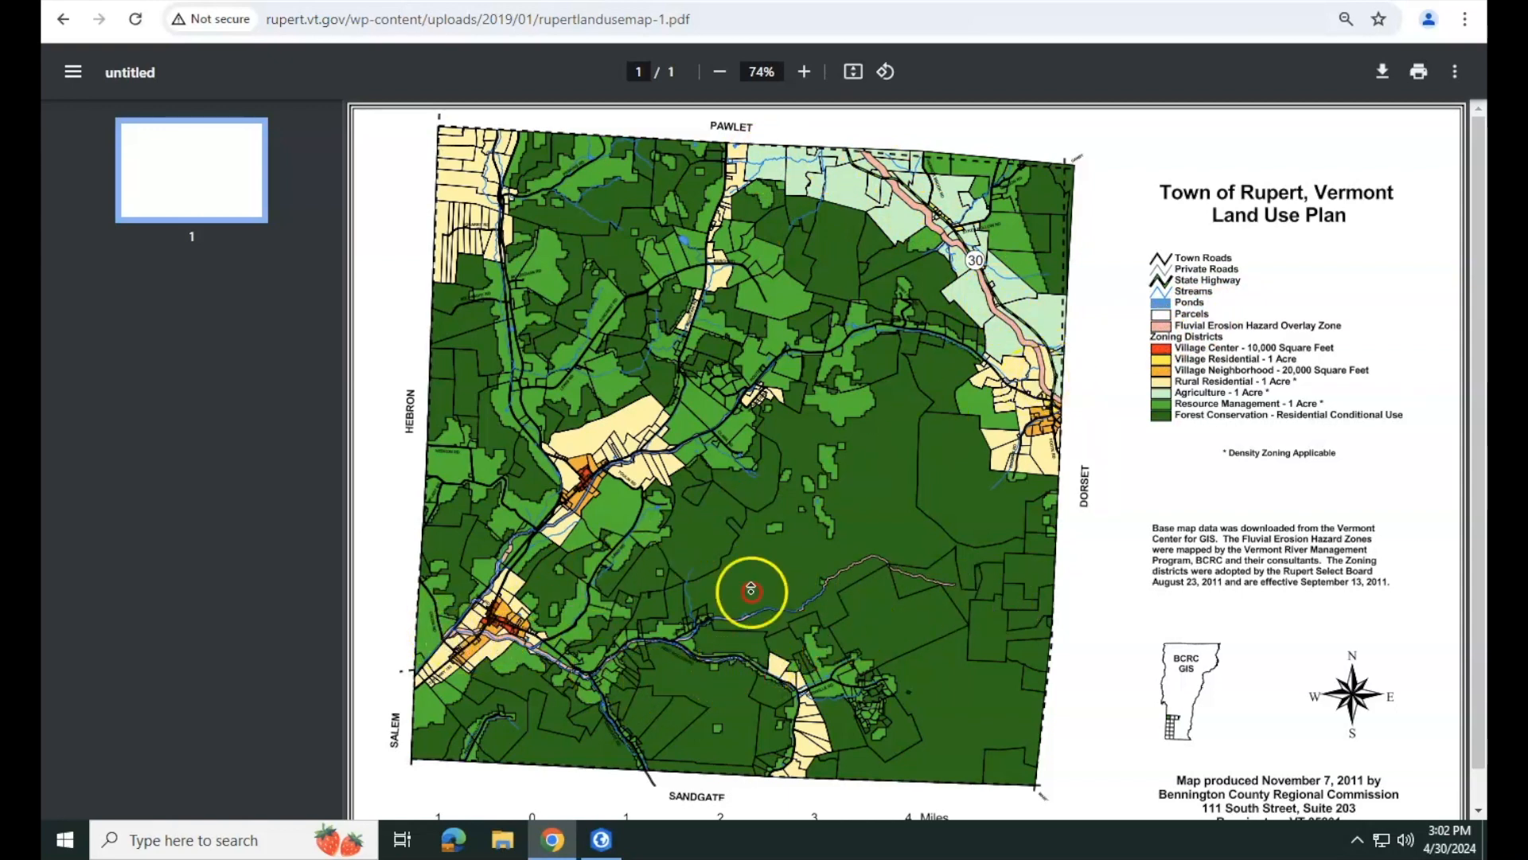
pyautogui.scroll(-1, 747, 519)
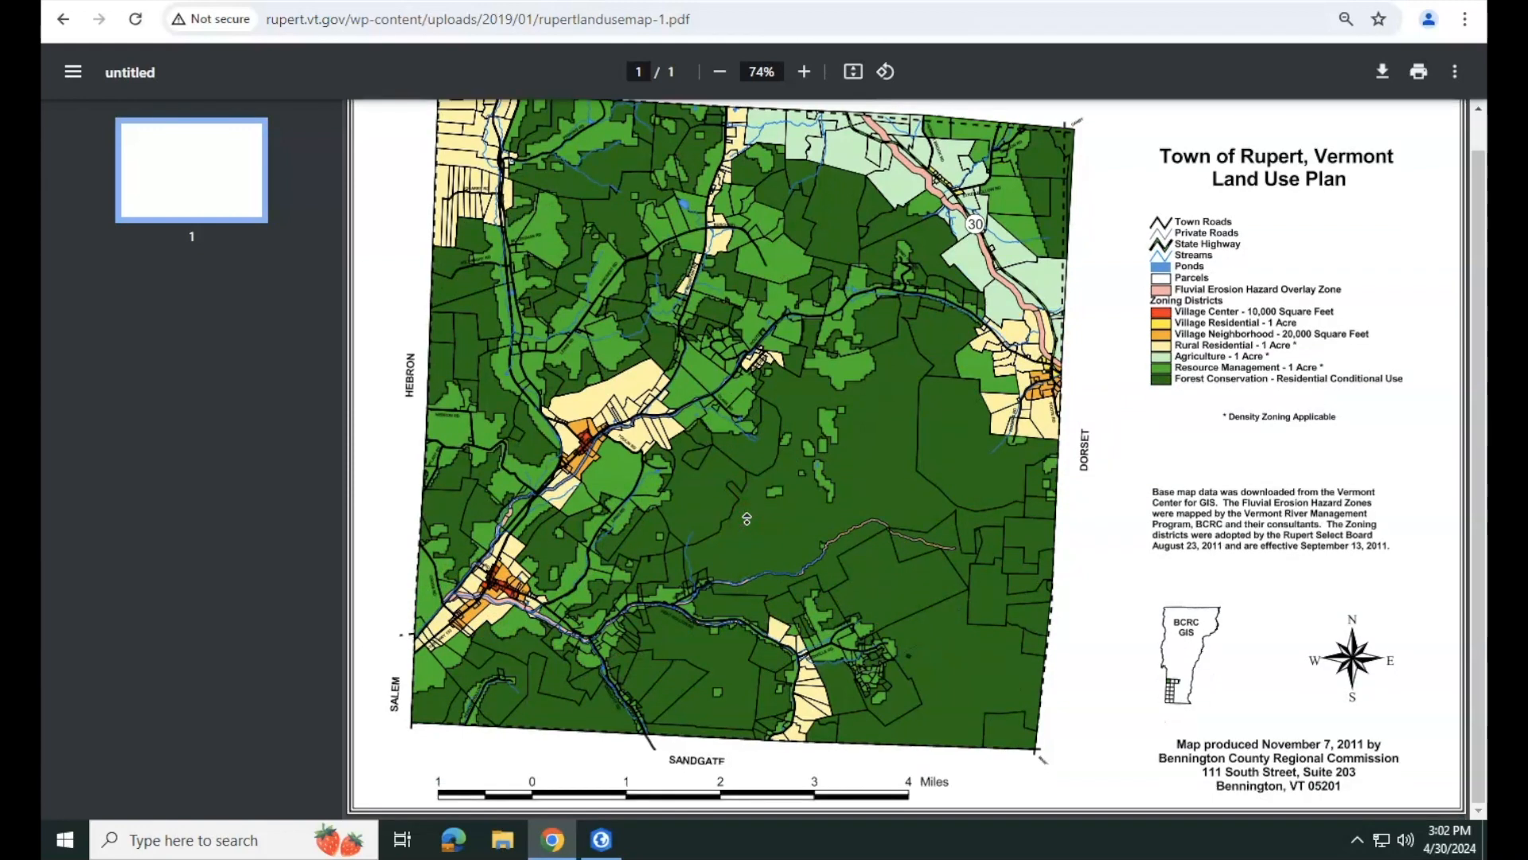
pyautogui.scroll(1, 746, 518)
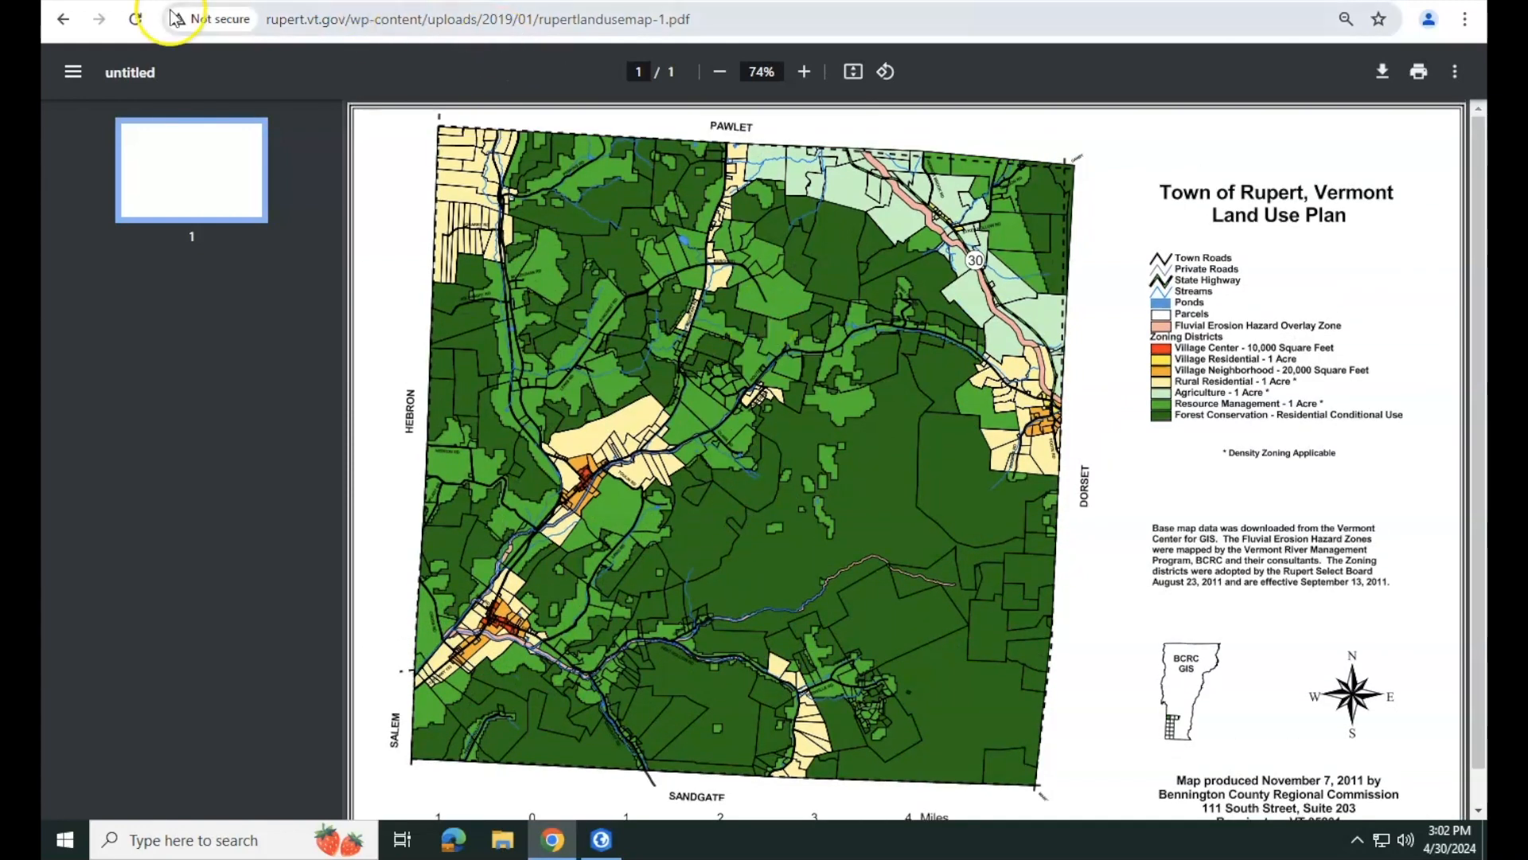
# - Start downloading the land use map PDF and choose the Downloaded folder inside Zoning Atlas Internship > Rupert as its destination
pyautogui.click(1382, 71)
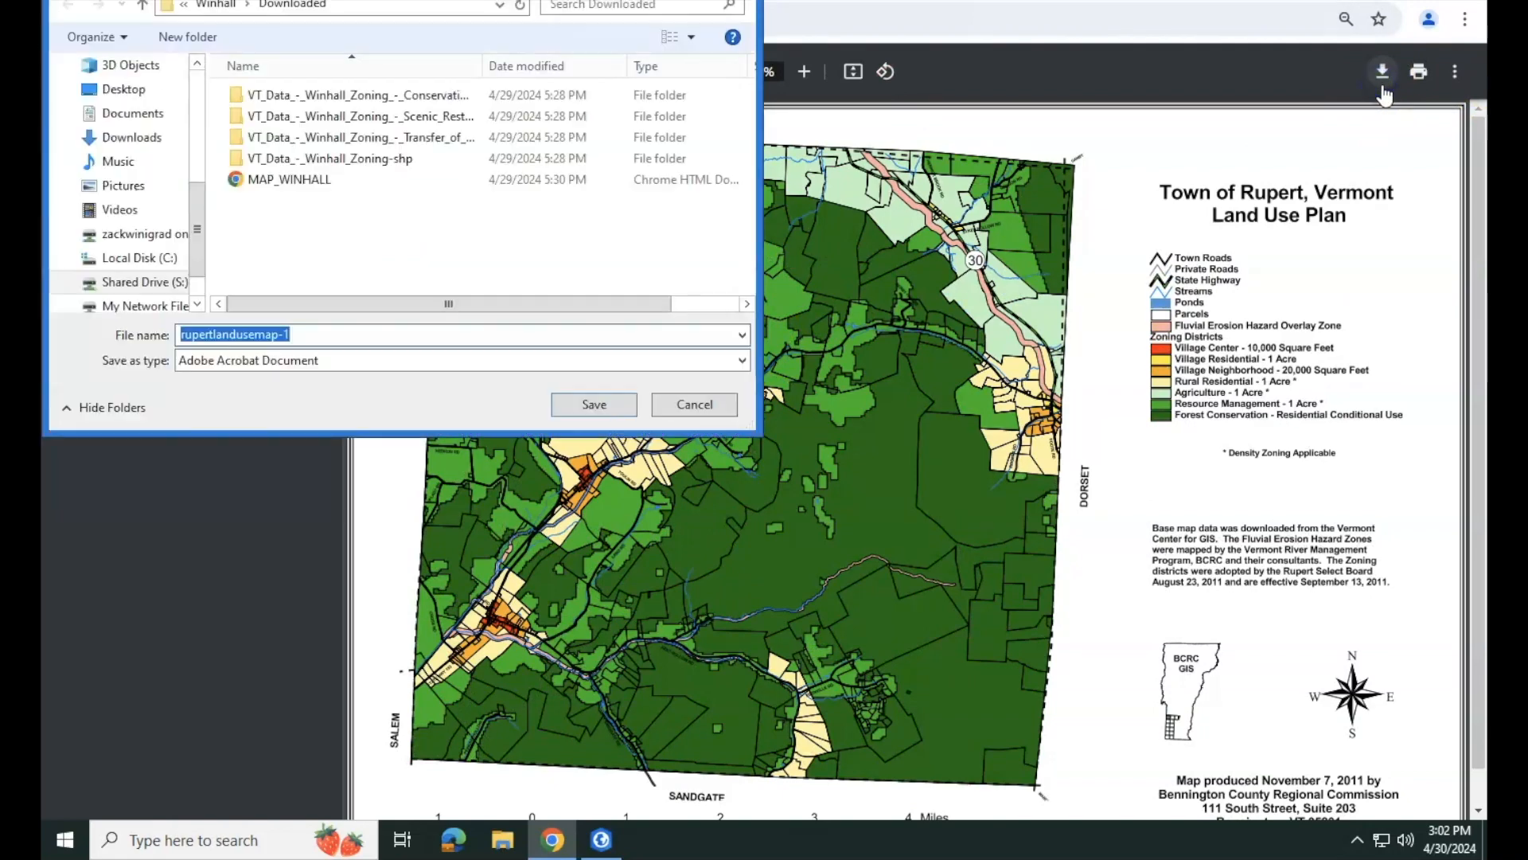
pyautogui.click(213, 6)
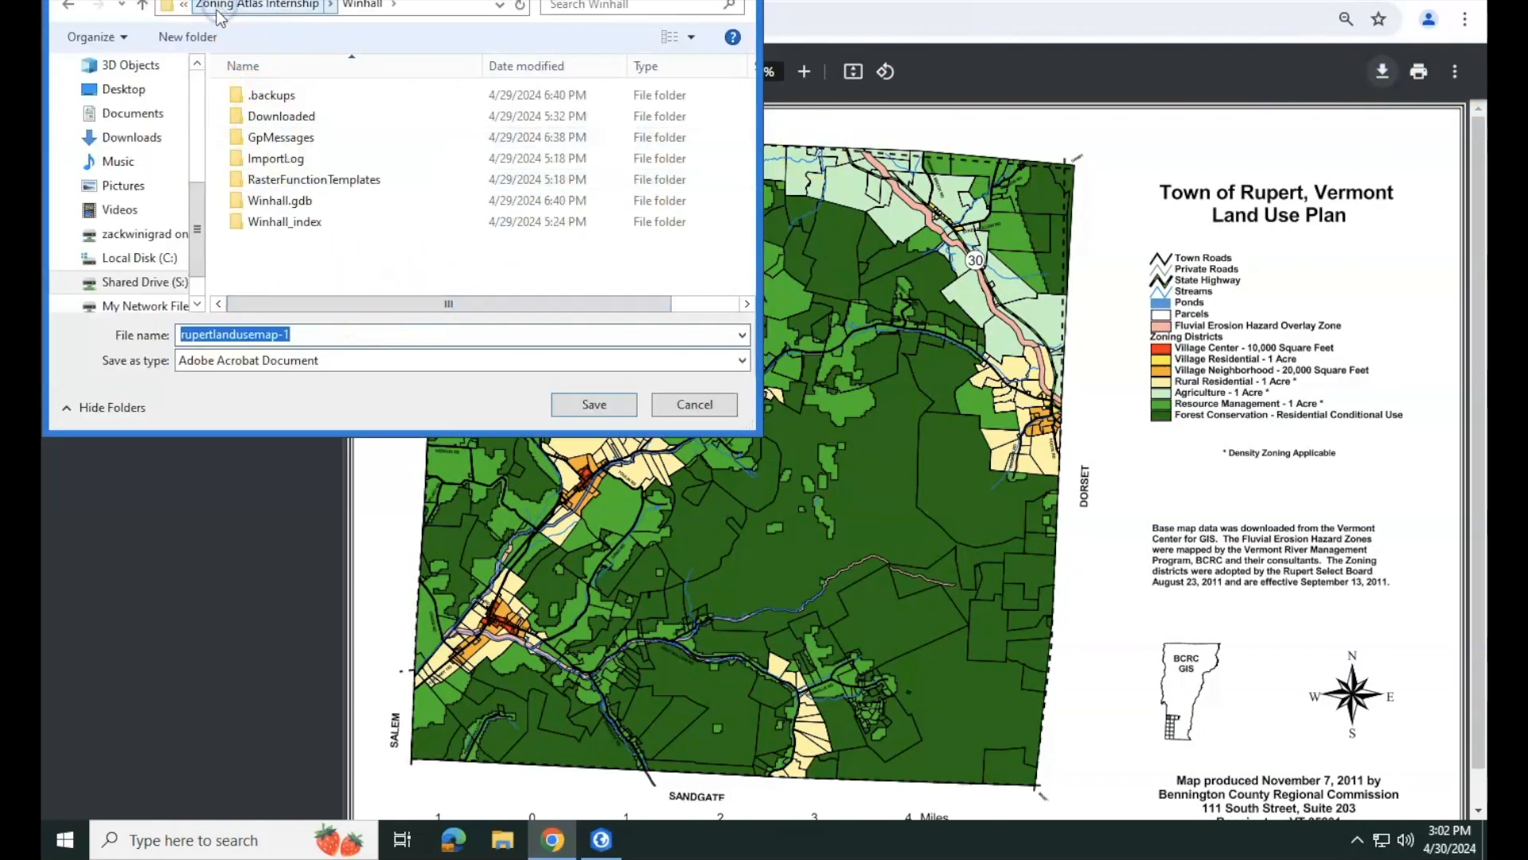
pyautogui.click(220, 8)
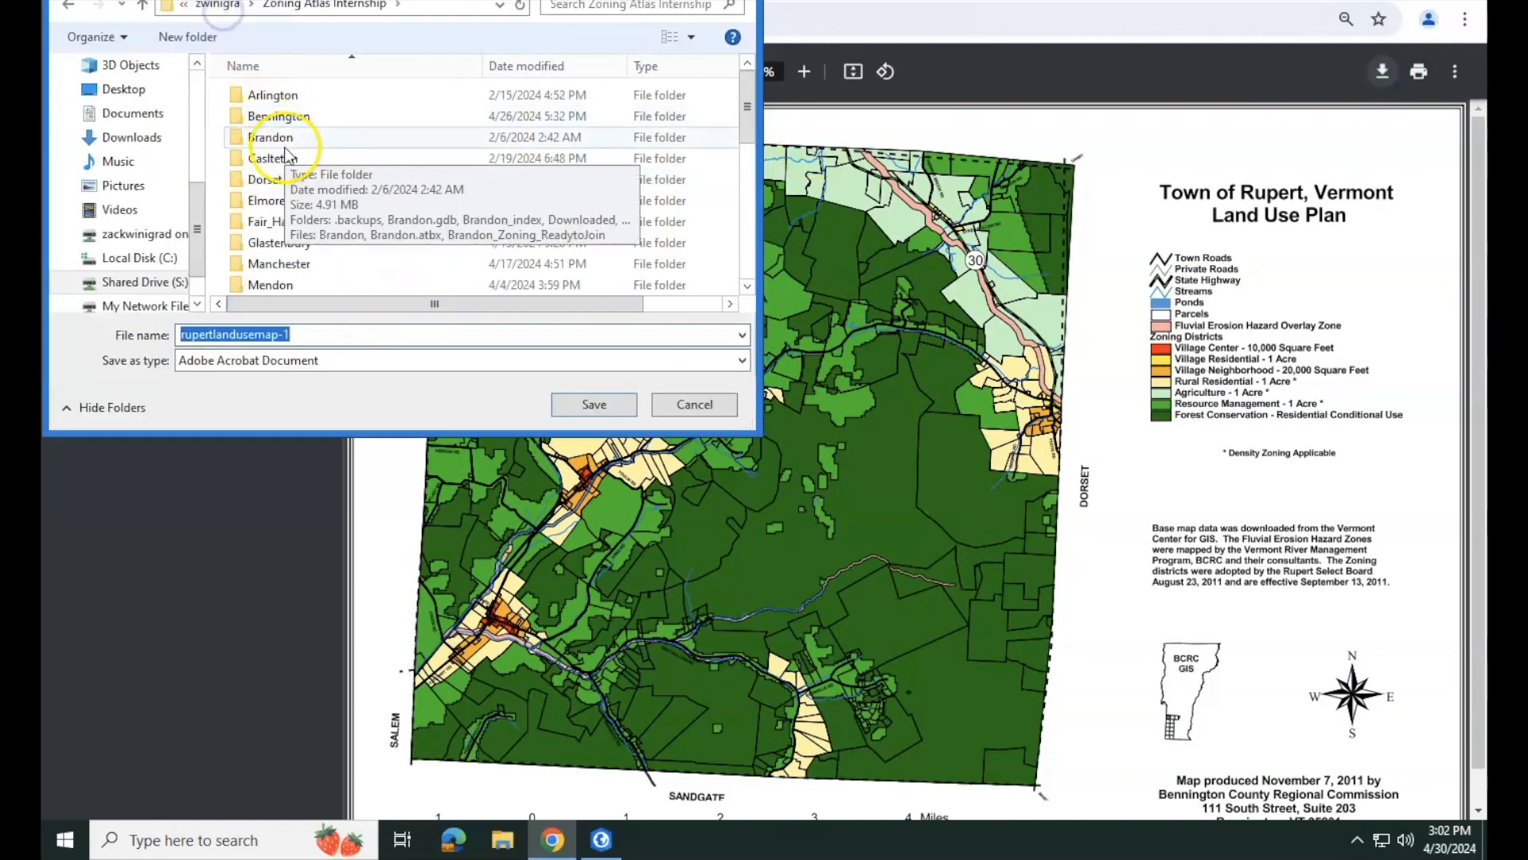
pyautogui.scroll(-2, 284, 252)
pyautogui.scroll(-1, 281, 275)
pyautogui.doubleClick(274, 269)
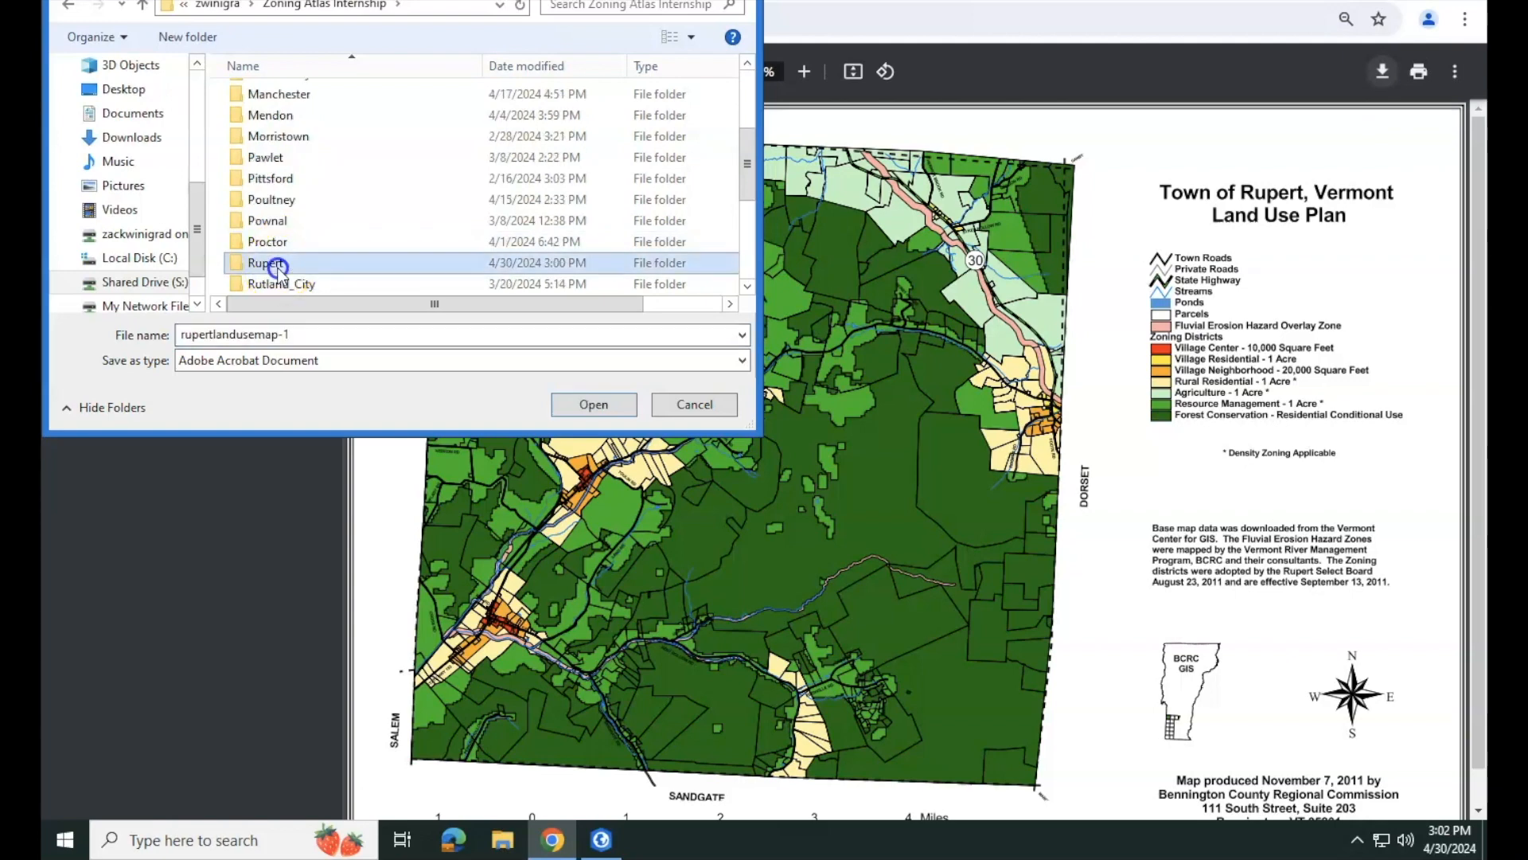
pyautogui.doubleClick(268, 116)
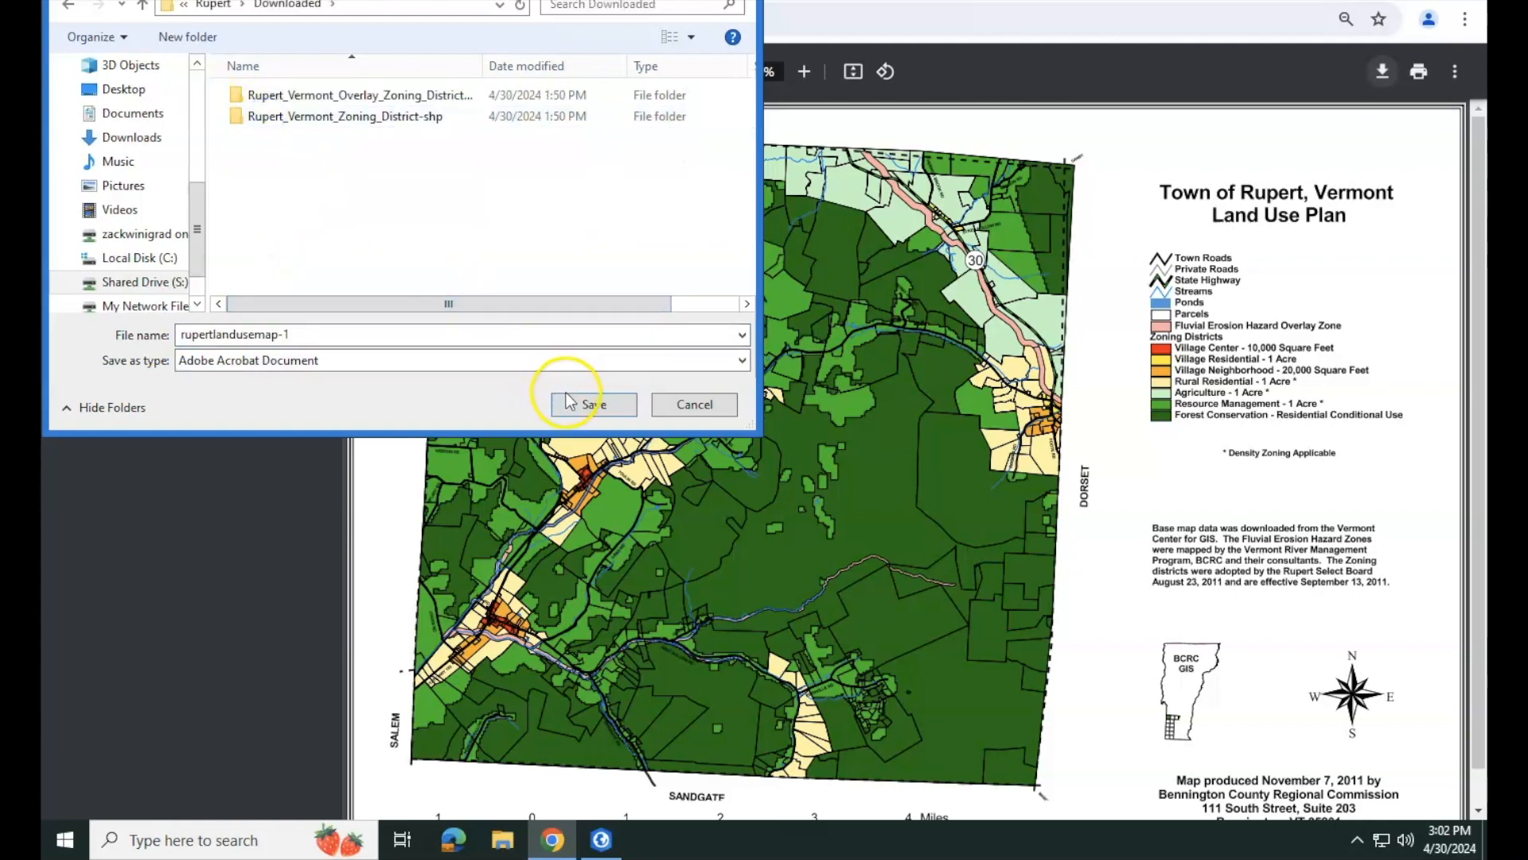
# - Save the map PDF under the name Rupert_Map and keep the blocked download
pyautogui.click(430, 333)
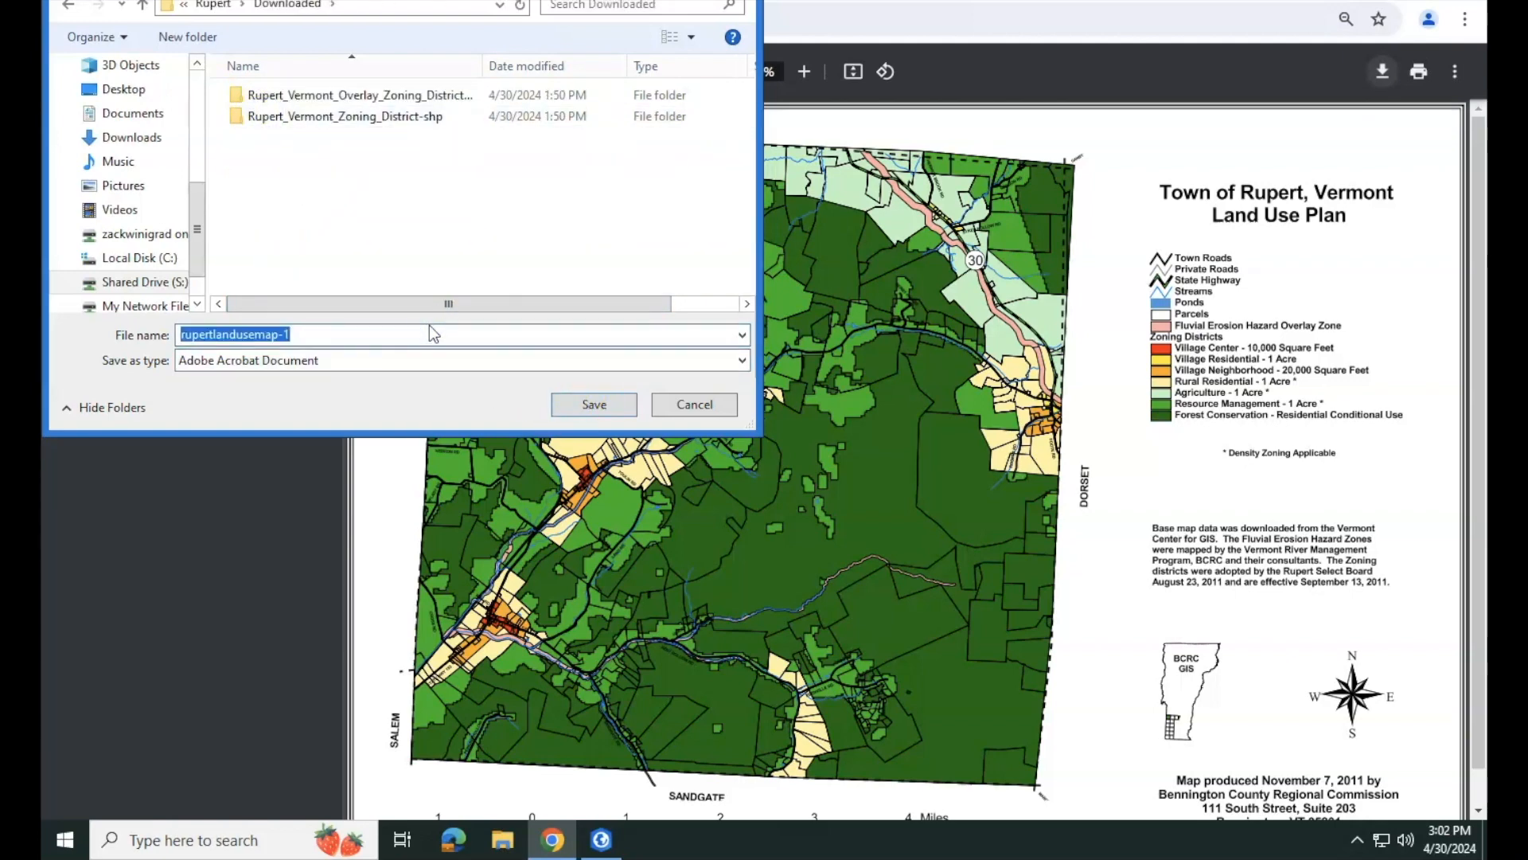
pyautogui.write('Rupert_Map')
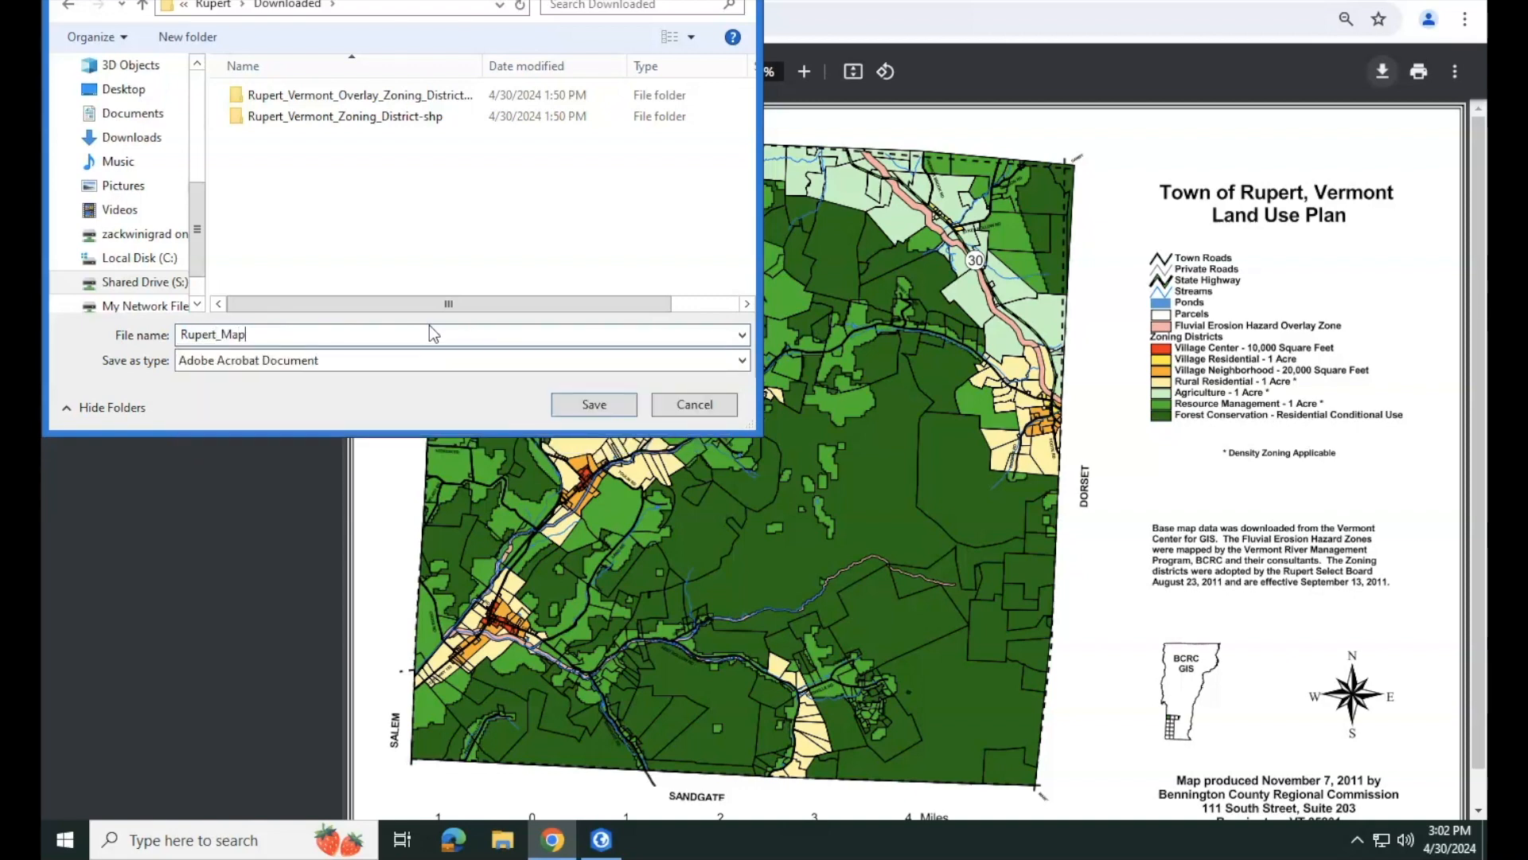
pyautogui.click(539, 368)
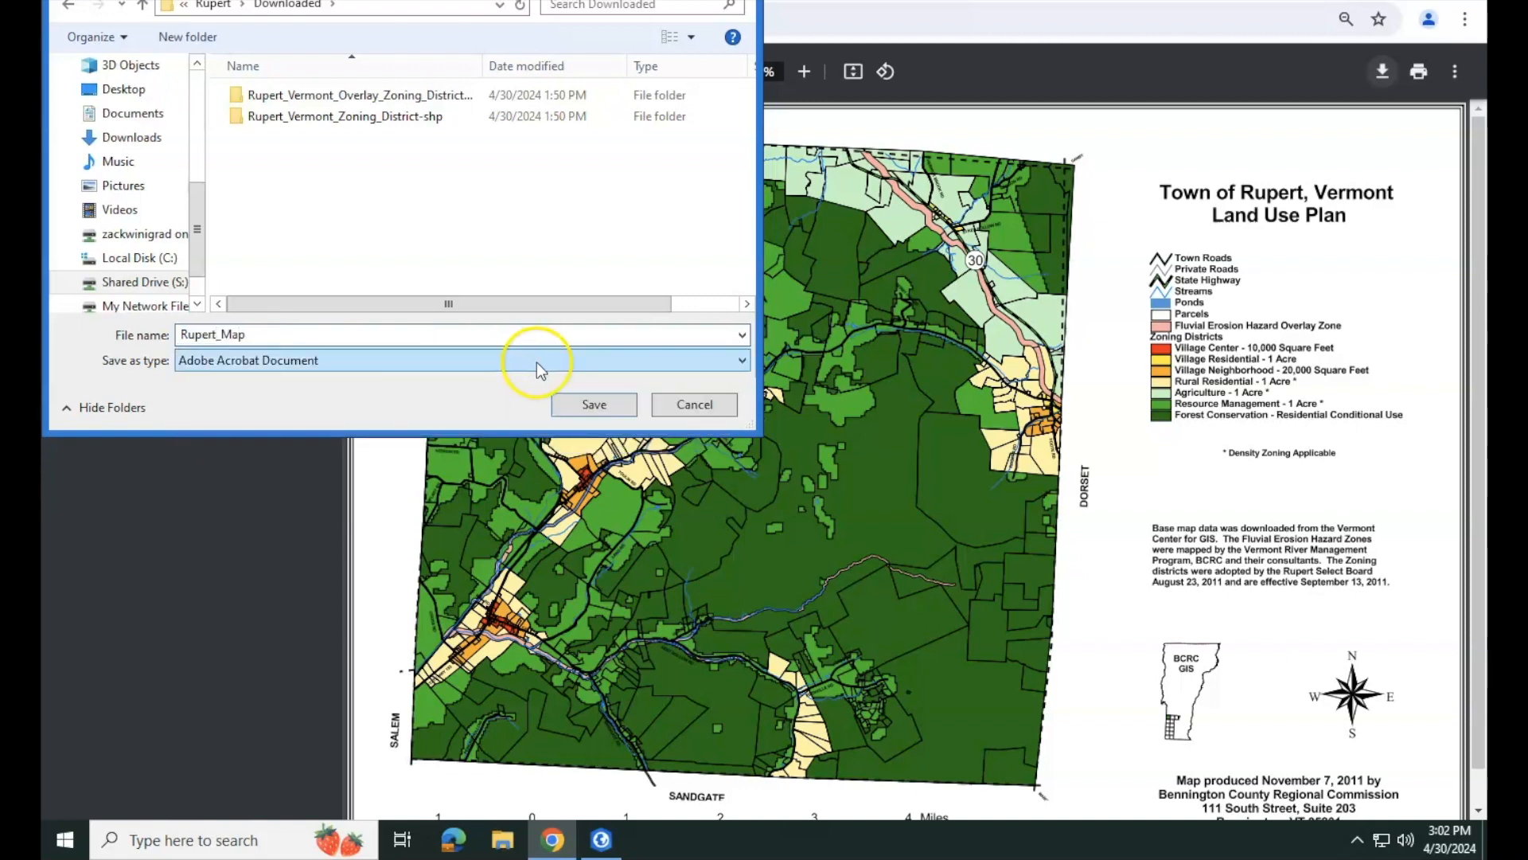
pyautogui.click(602, 414)
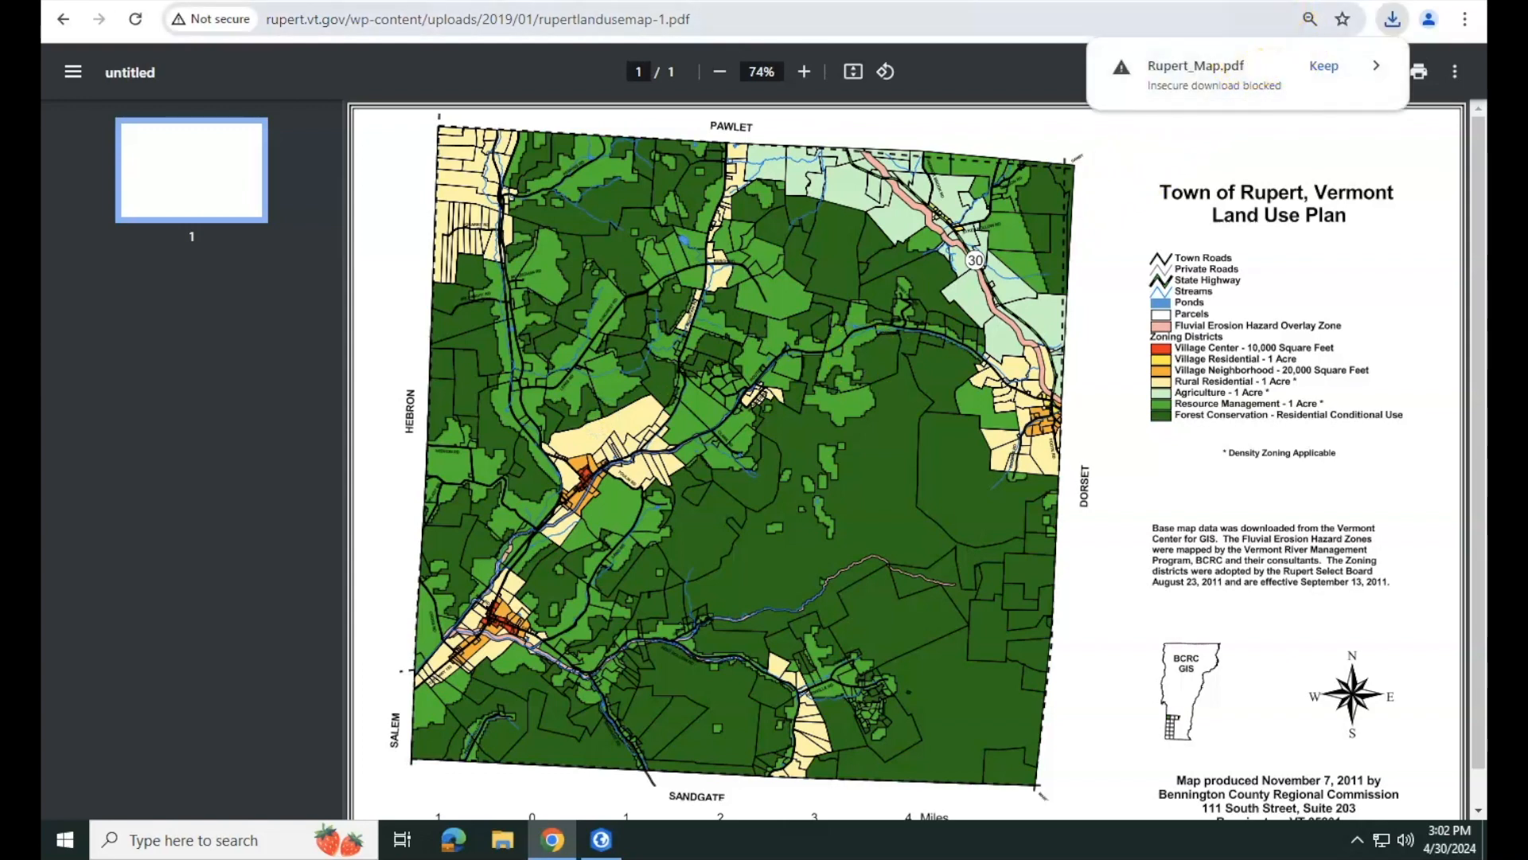
pyautogui.click(1337, 69)
pyautogui.click(1339, 70)
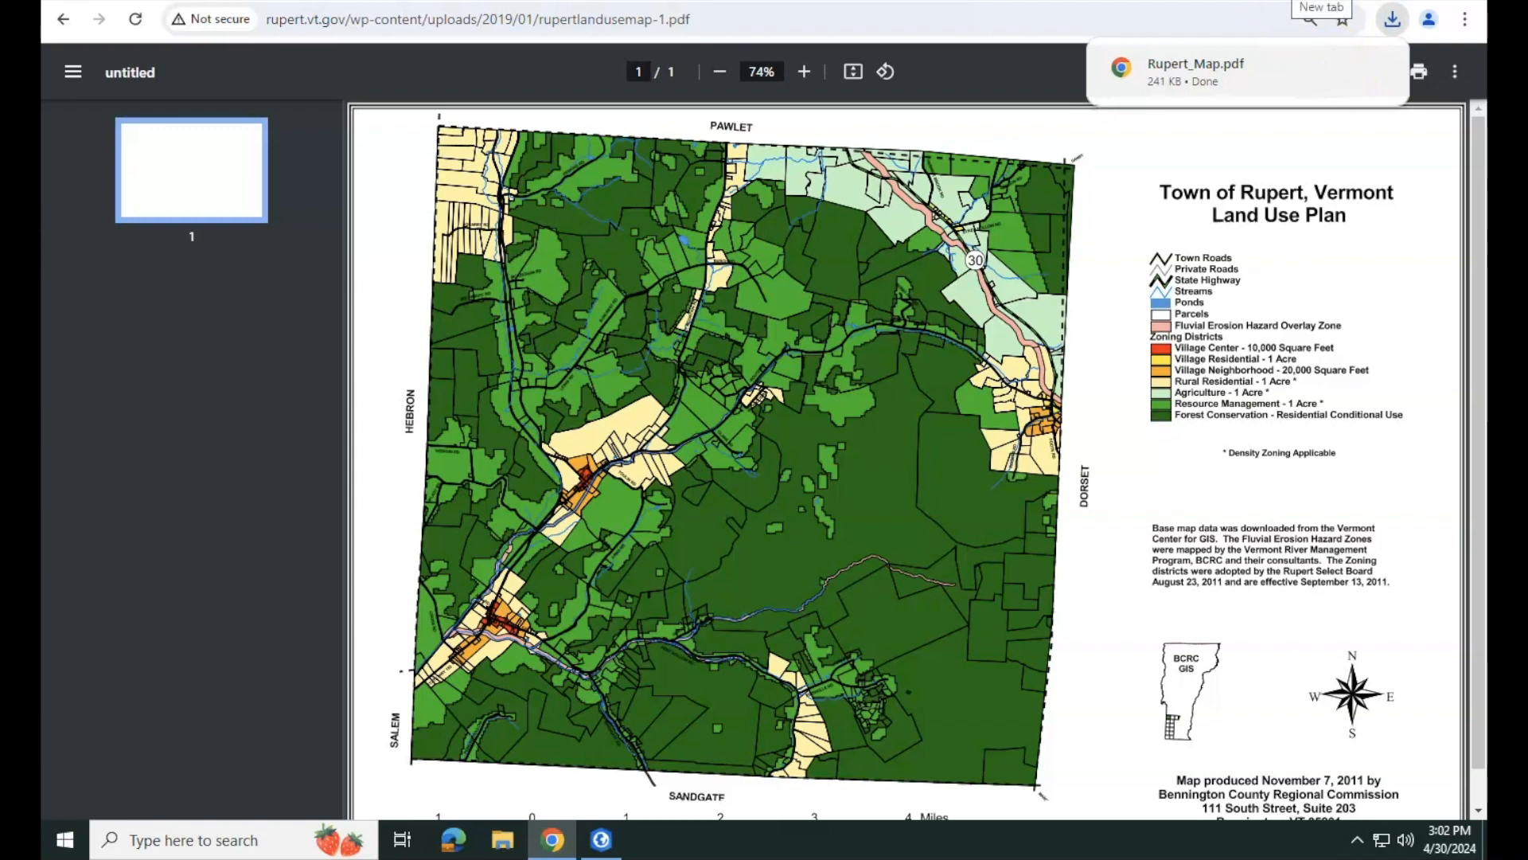
# - Search the web for "pdf to png" in a new browser tab and open the FreeConvert PDF to PNG converter
pyautogui.click(1294, 0)
pyautogui.click(1208, 14)
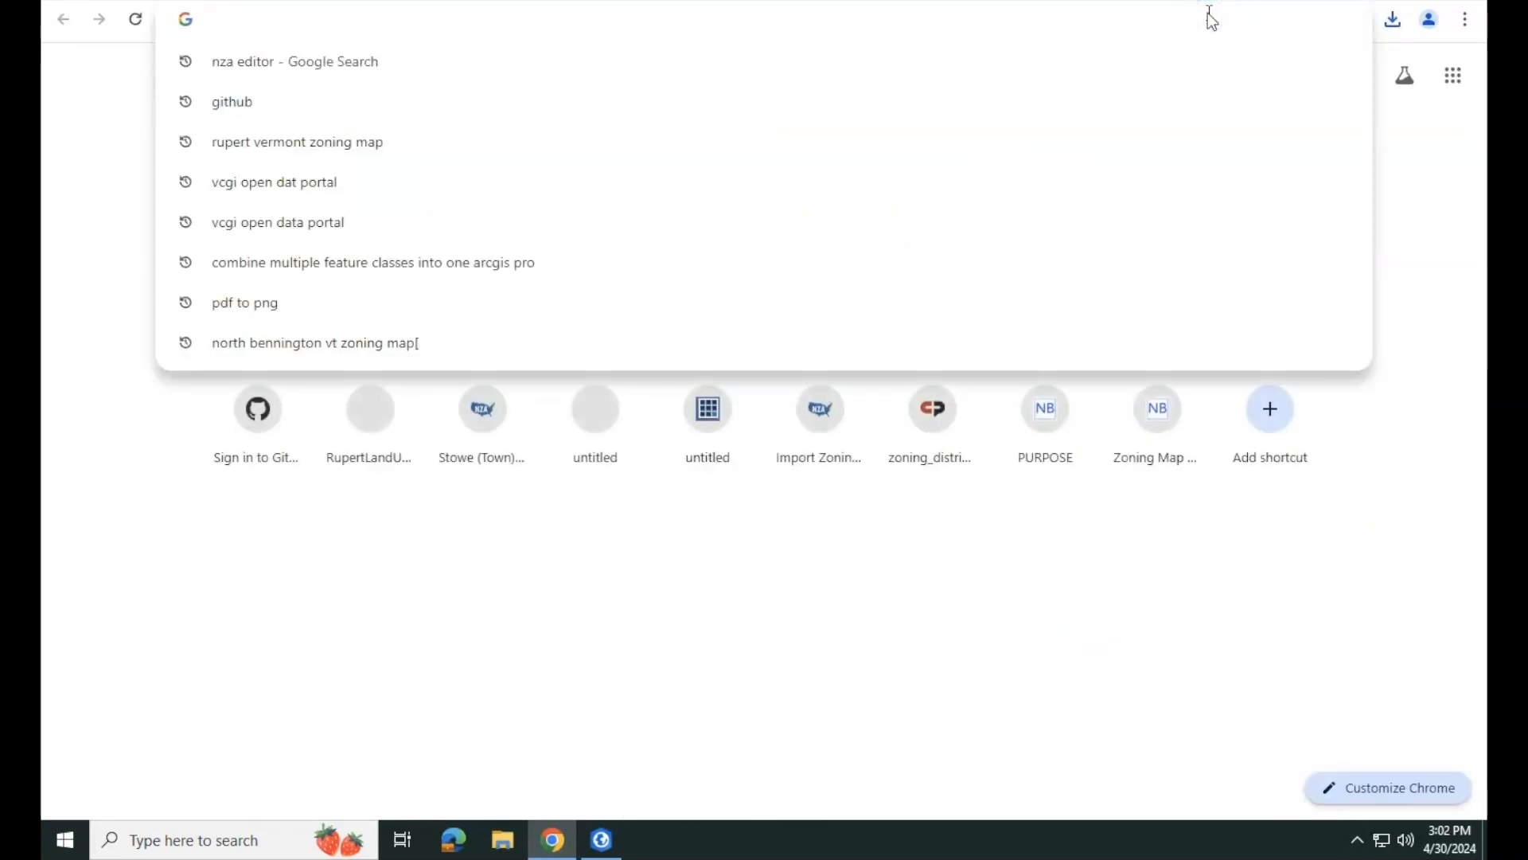
pyautogui.write('pdf')
pyautogui.press('Return')
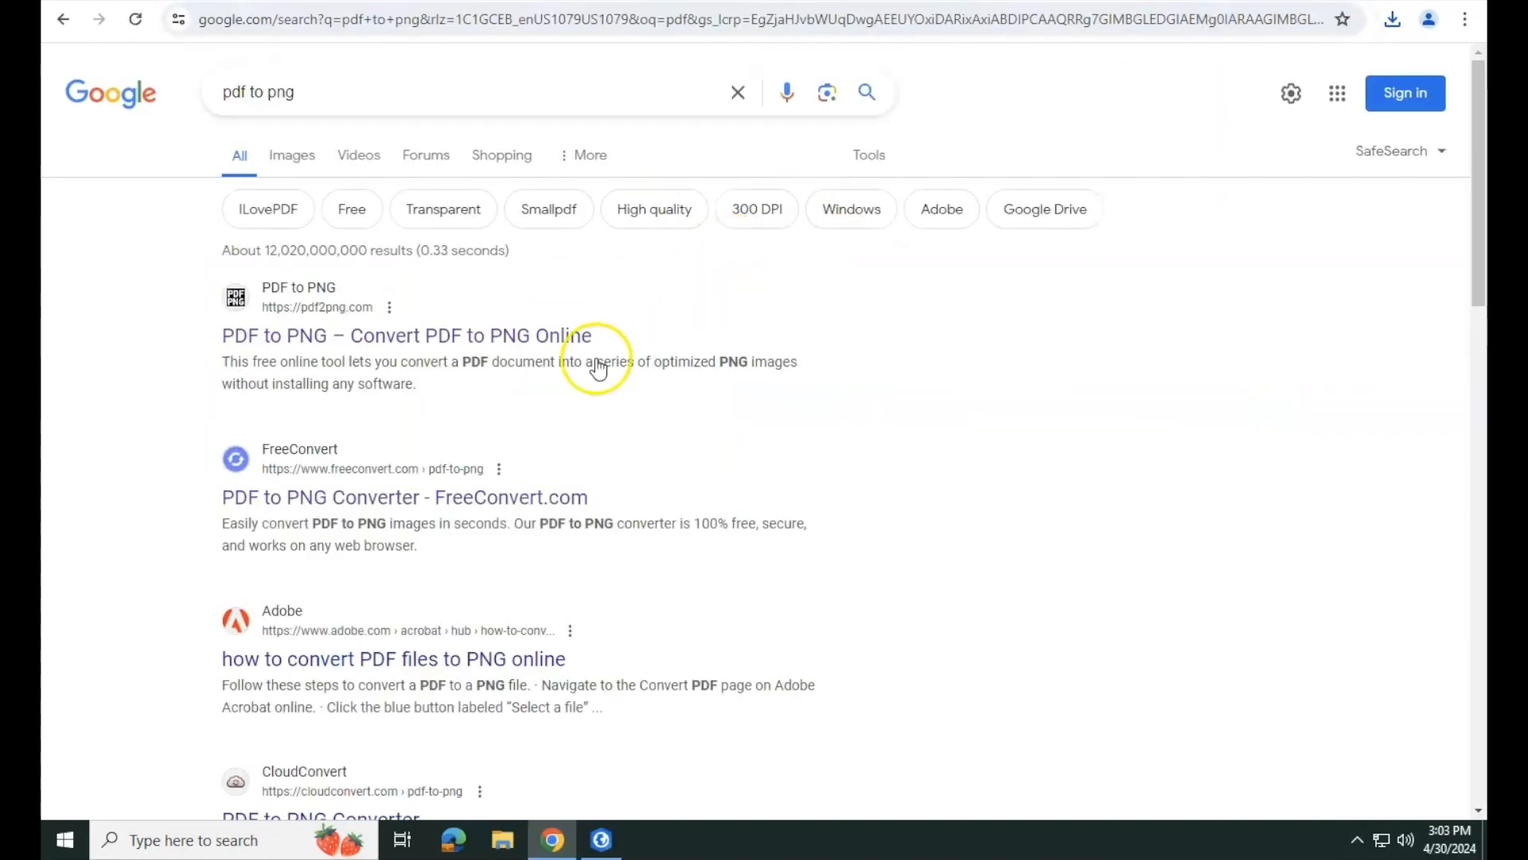
pyautogui.click(417, 498)
# - Load Rupert_Map.pdf from Rupert's Downloaded folder on this device into the converter
pyautogui.moveTo(672, 505)
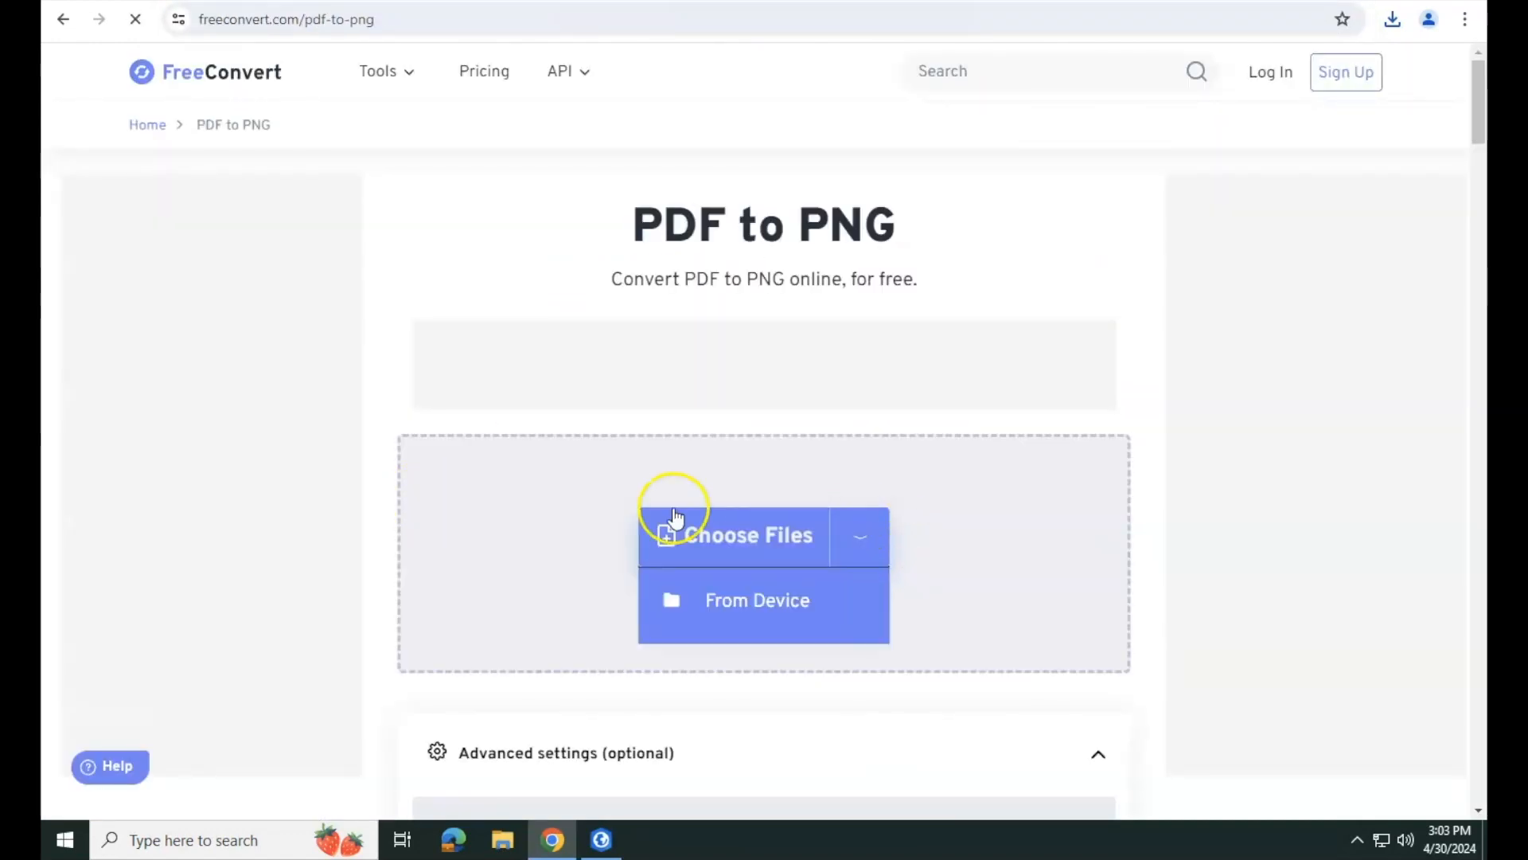
pyautogui.click(720, 589)
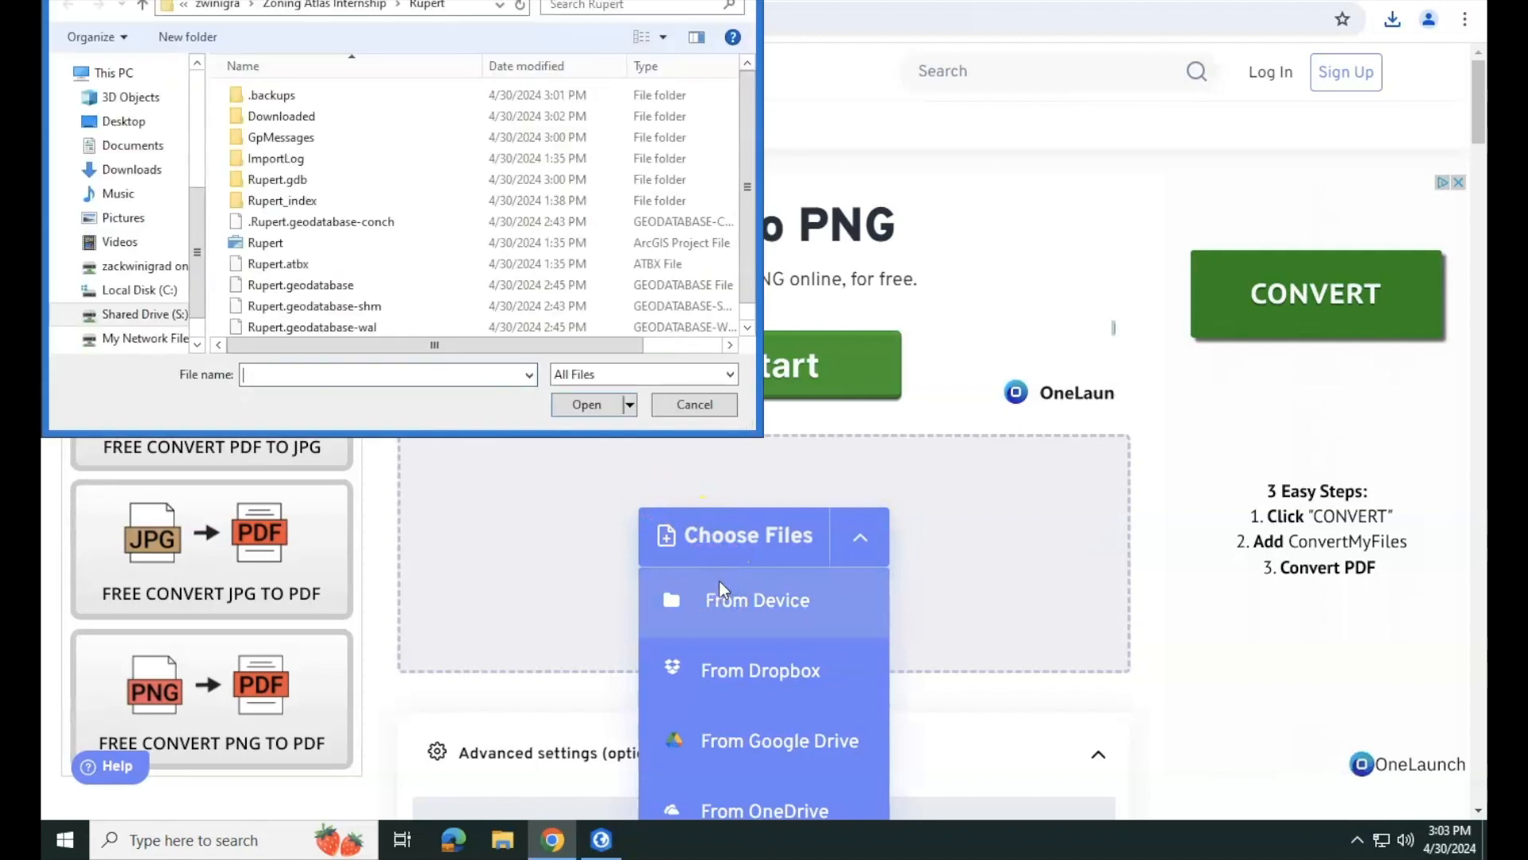
pyautogui.scroll(-1, 322, 180)
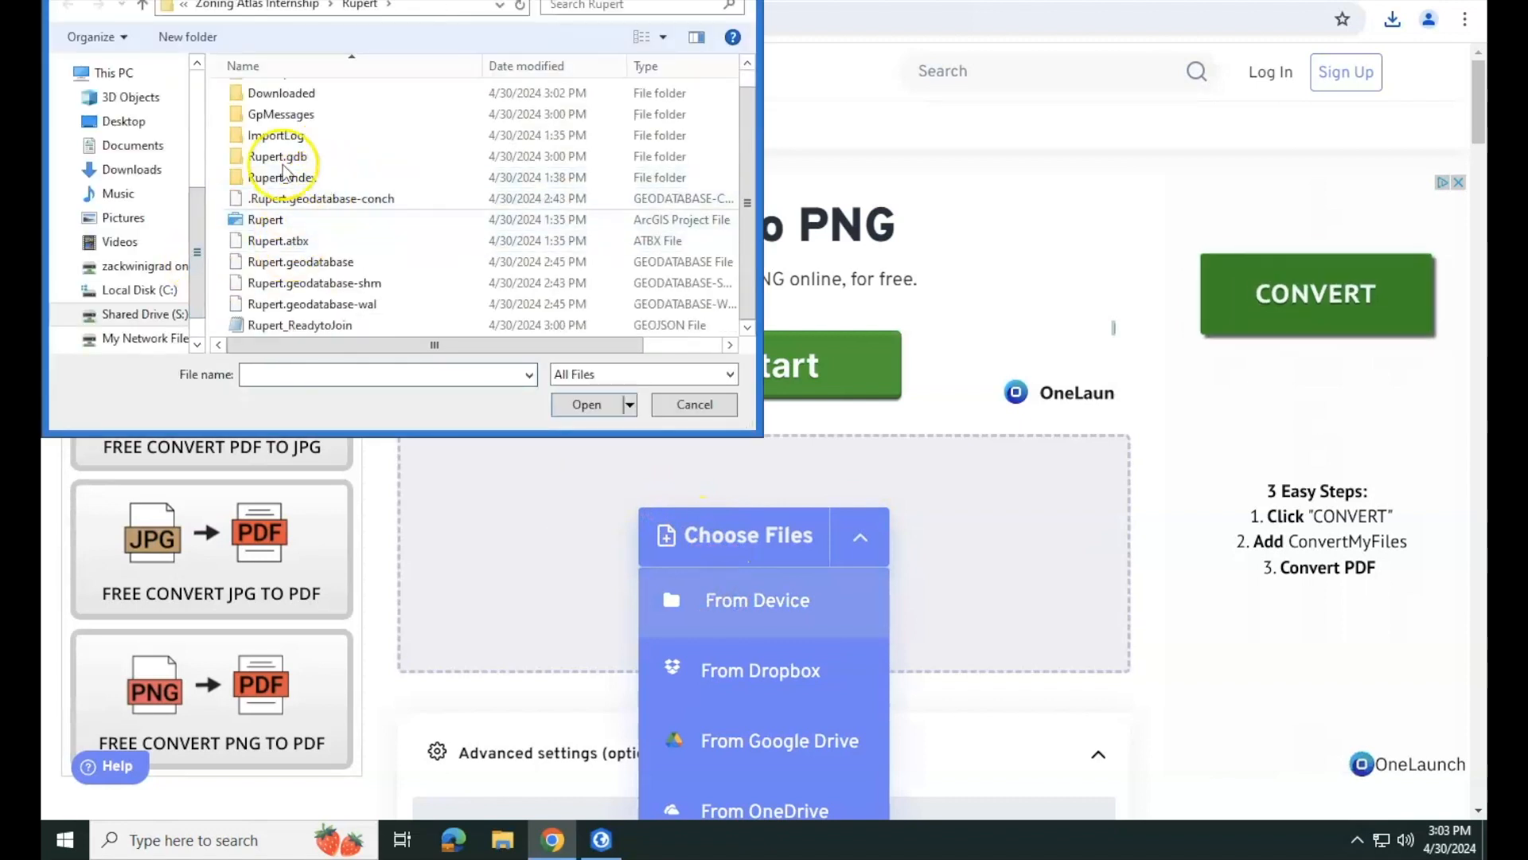
pyautogui.doubleClick(267, 94)
pyautogui.click(287, 138)
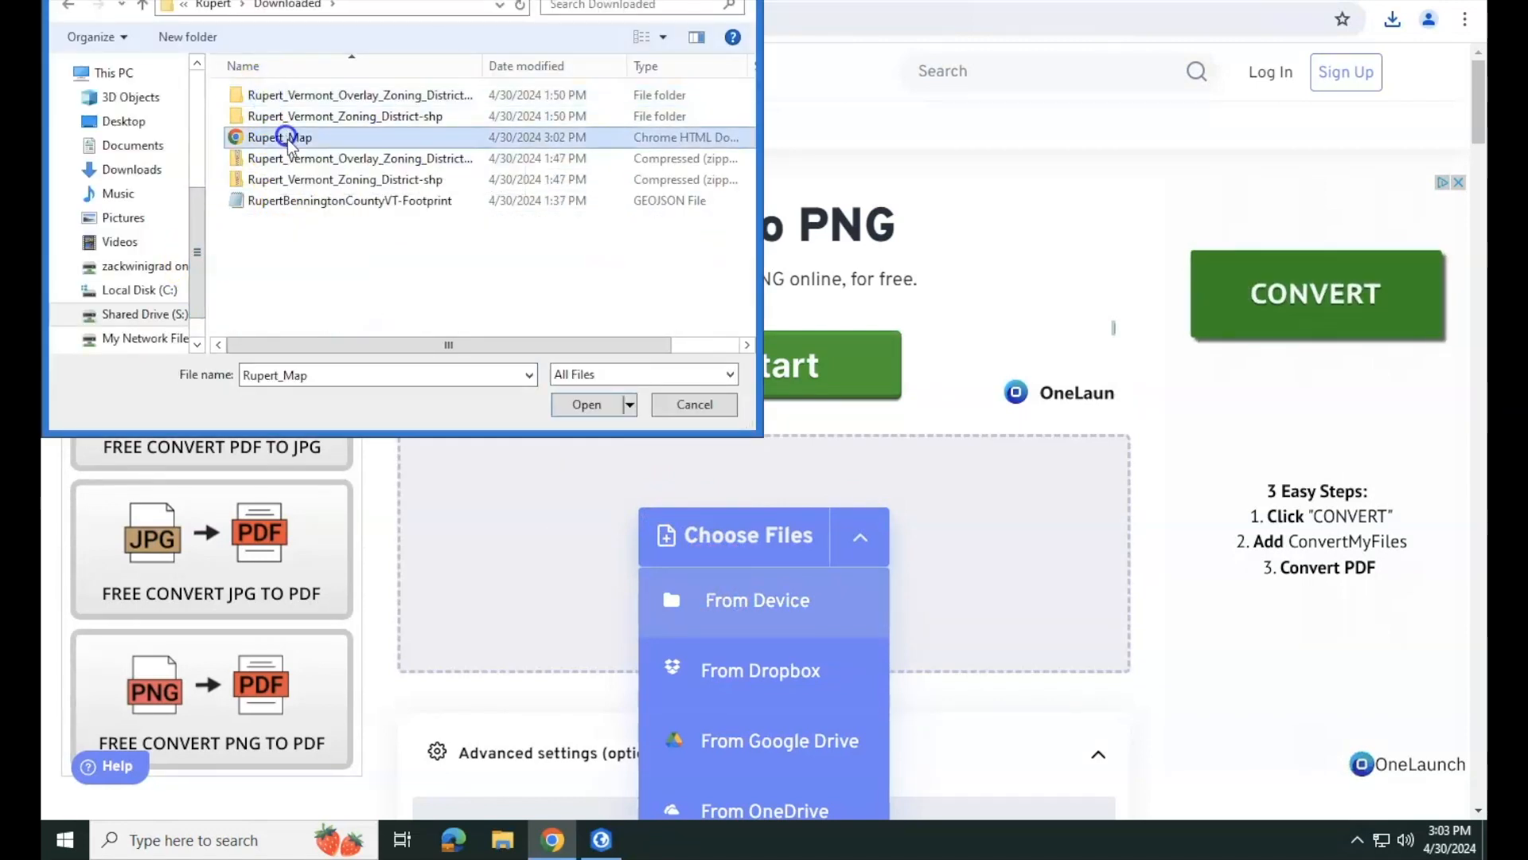
pyautogui.click(605, 407)
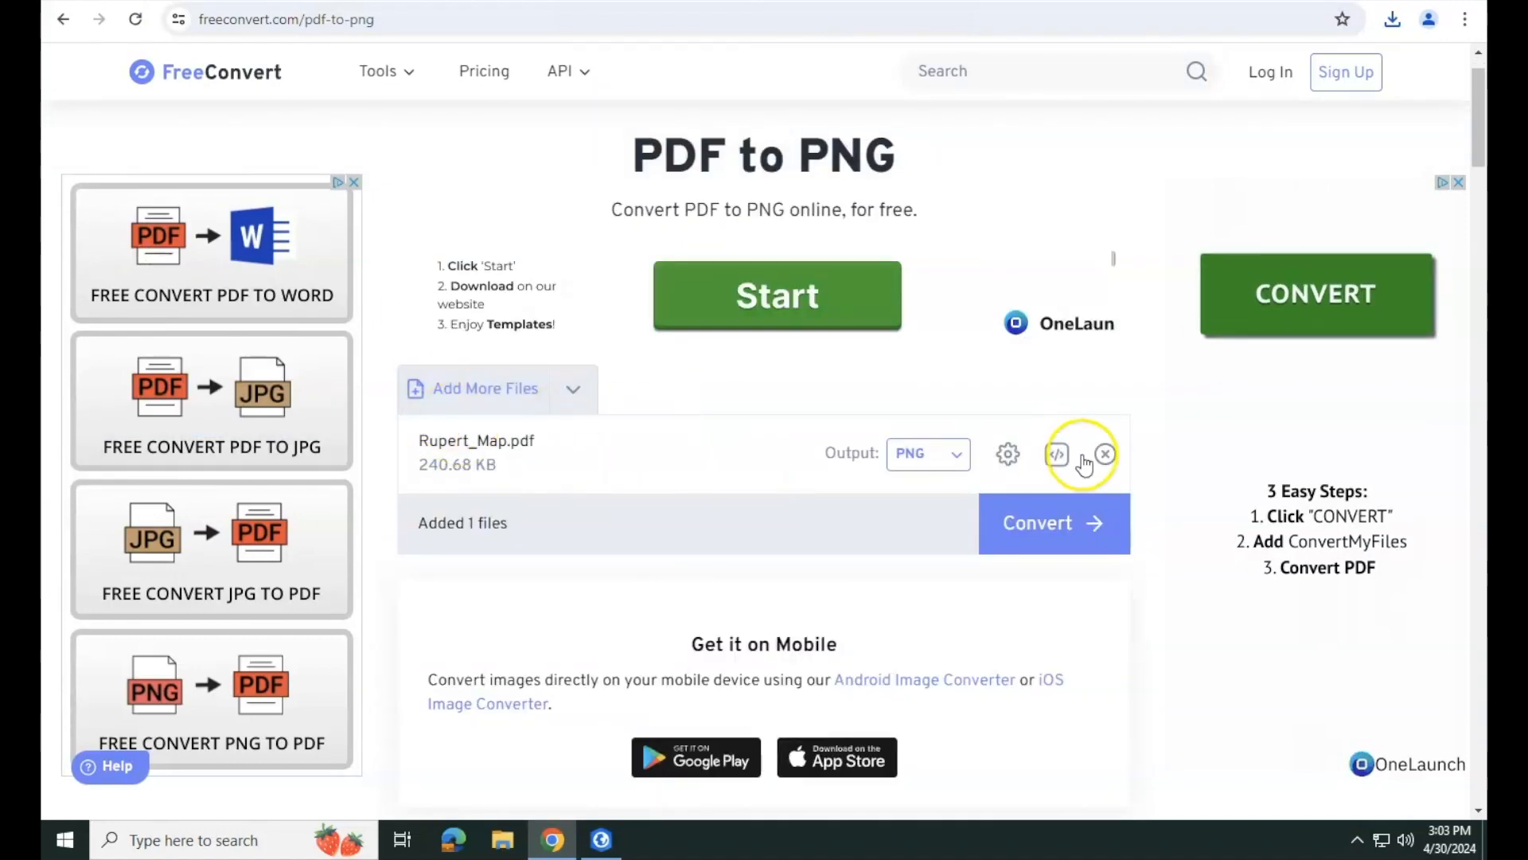
# - Convert Rupert_Map.pdf to PNG and download the converted image
pyautogui.click(1020, 516)
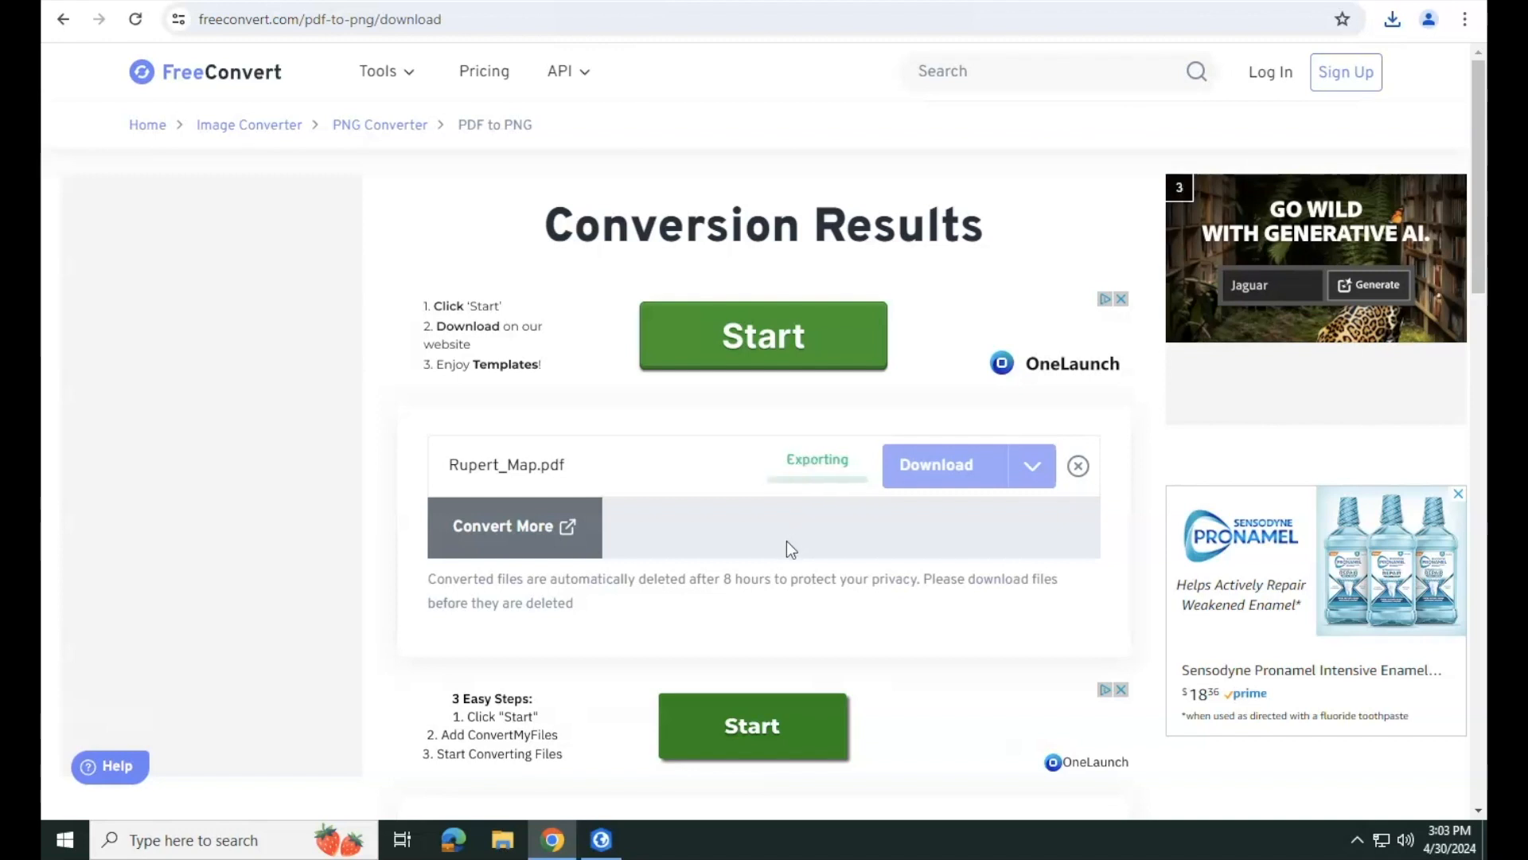
pyautogui.click(814, 464)
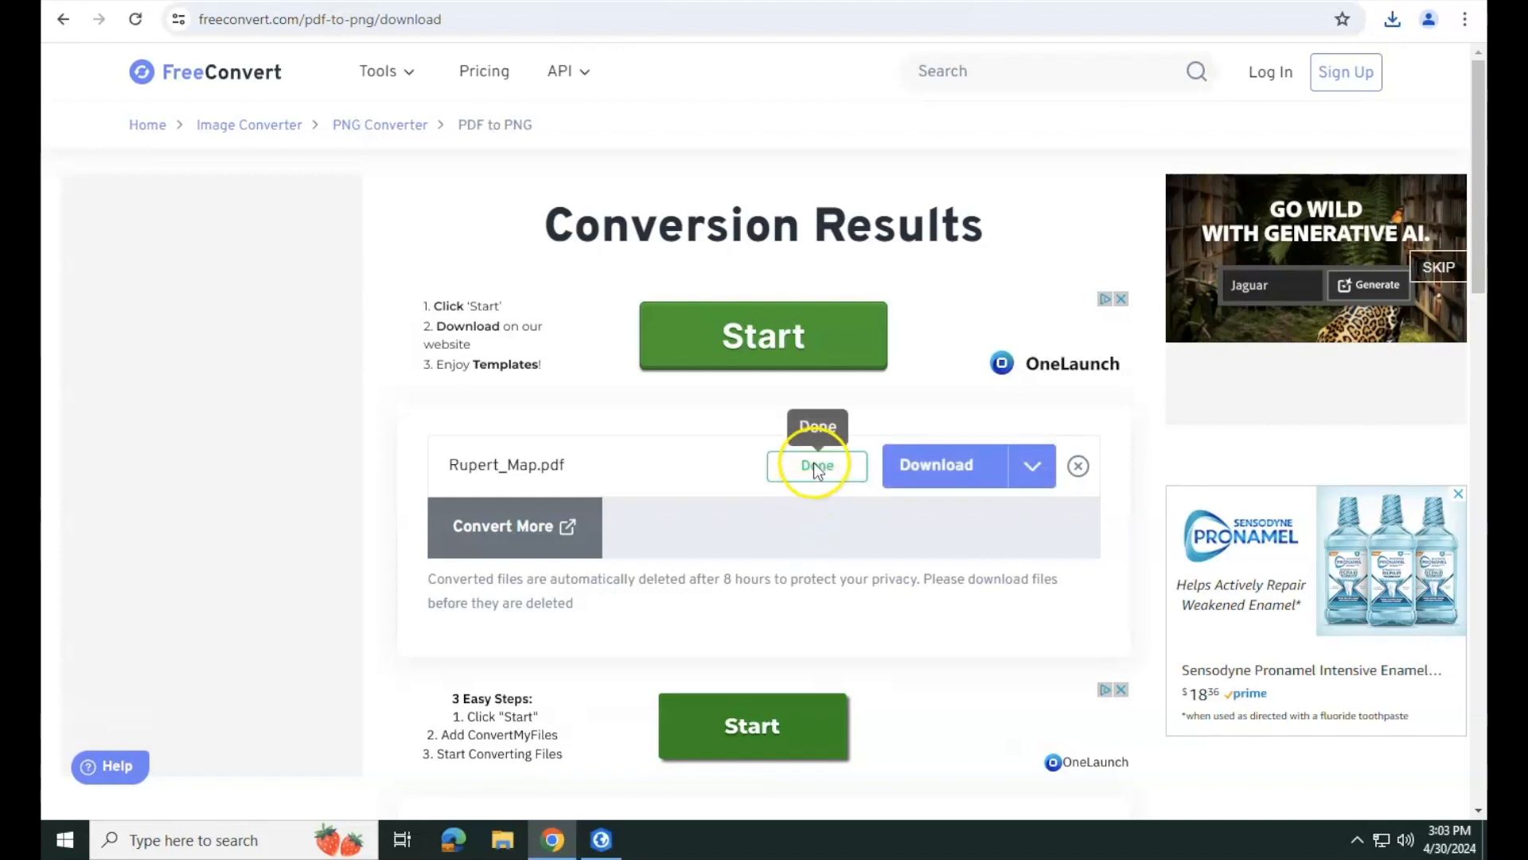
pyautogui.click(915, 468)
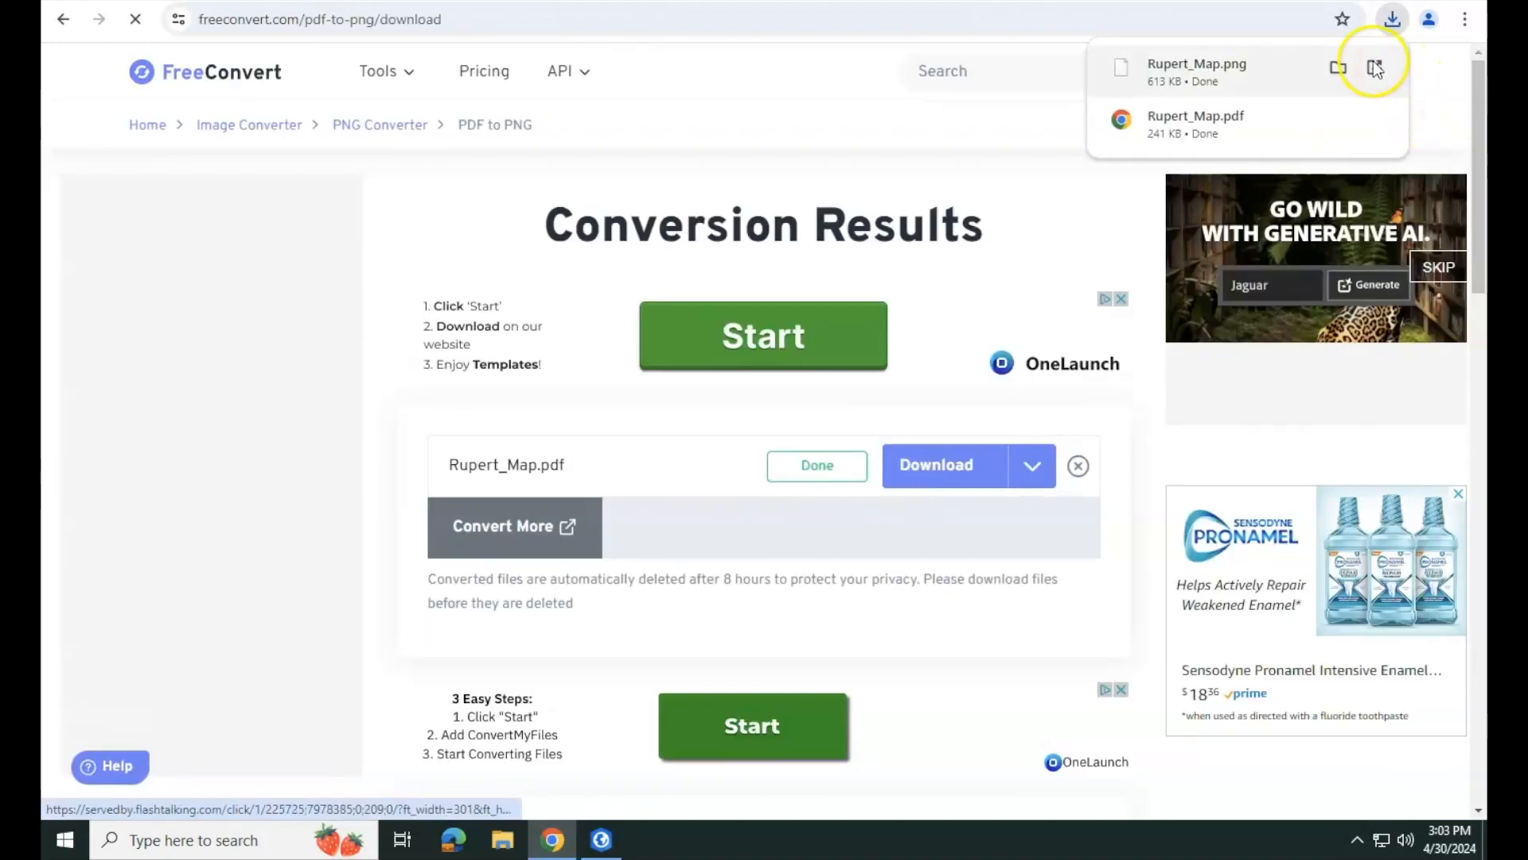
# - Show the downloaded Rupert_Map.png in its folder and cut the file for moving
pyautogui.click(1375, 69)
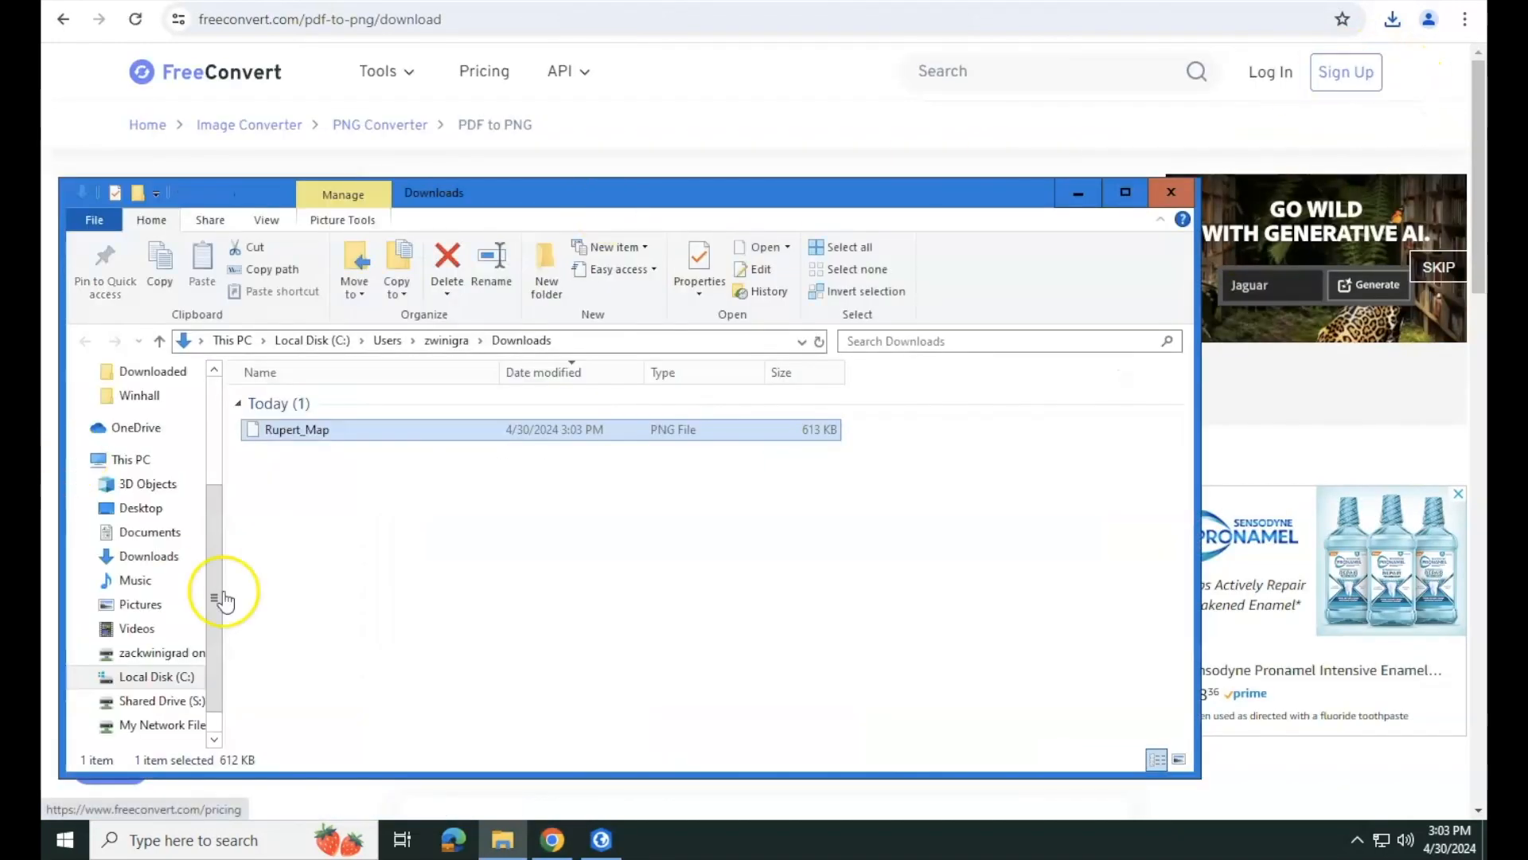
pyautogui.rightClick(434, 428)
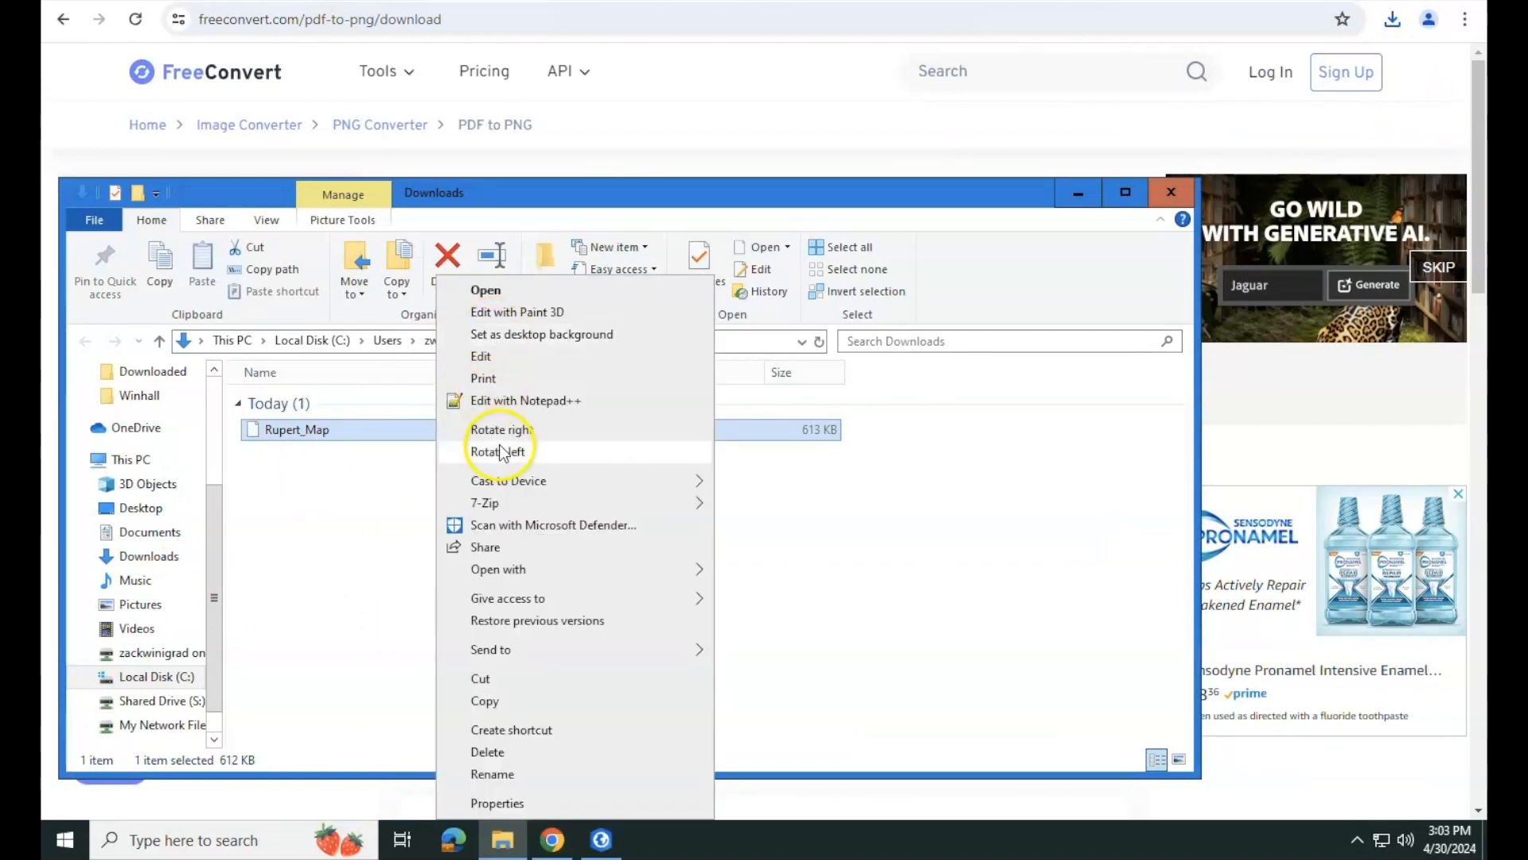
pyautogui.click(502, 680)
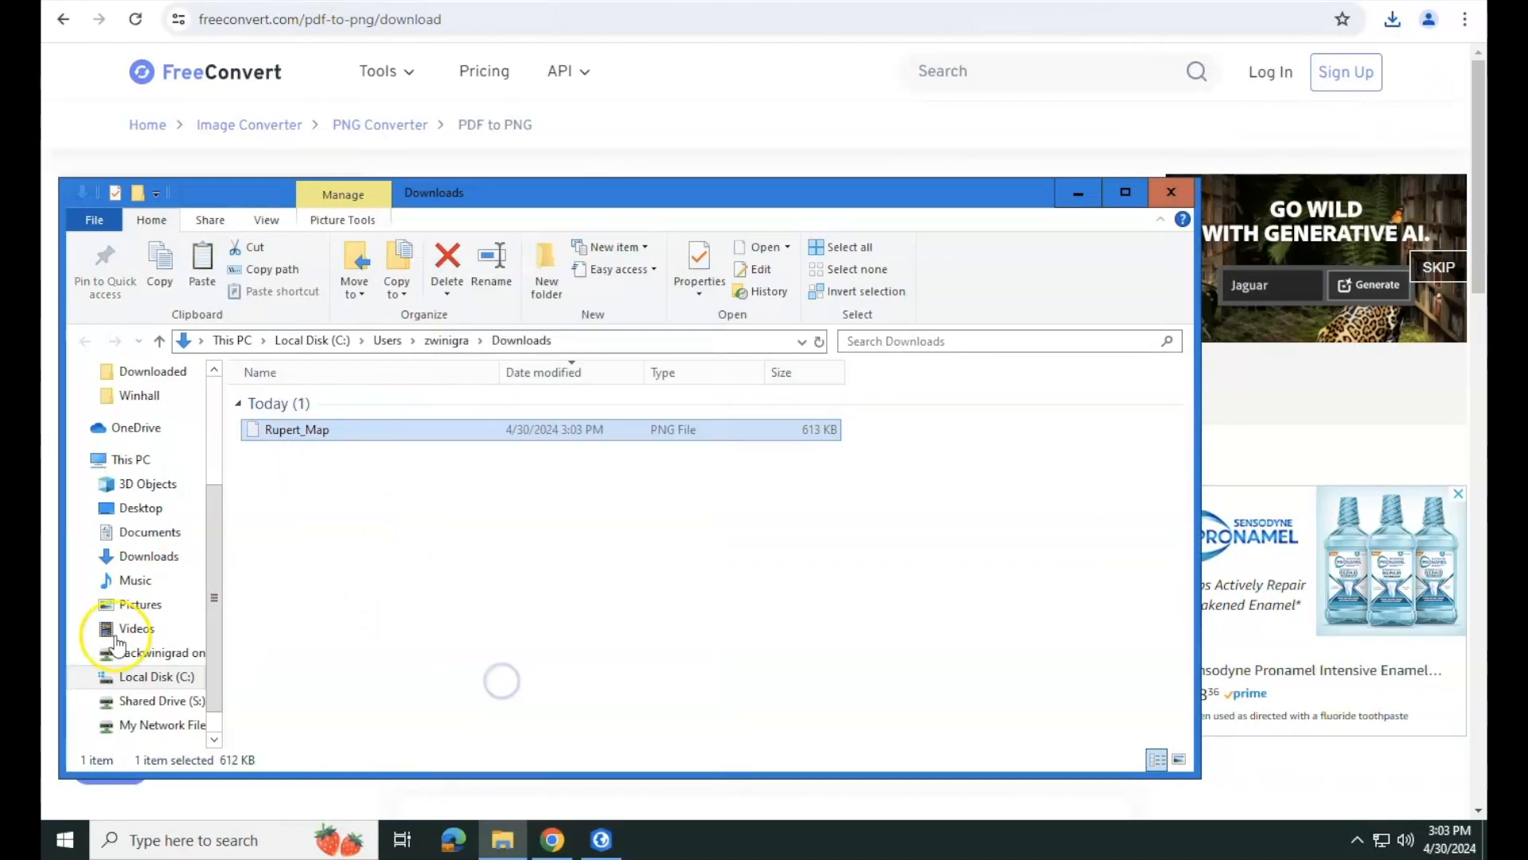
# - Paste the Rupert_Map PNG into the Downloaded folder of Zoning Atlas Internship > Rupert, found under gis_assignments on the shared drive (S:)
pyautogui.scroll(-1, 93, 620)
pyautogui.click(172, 653)
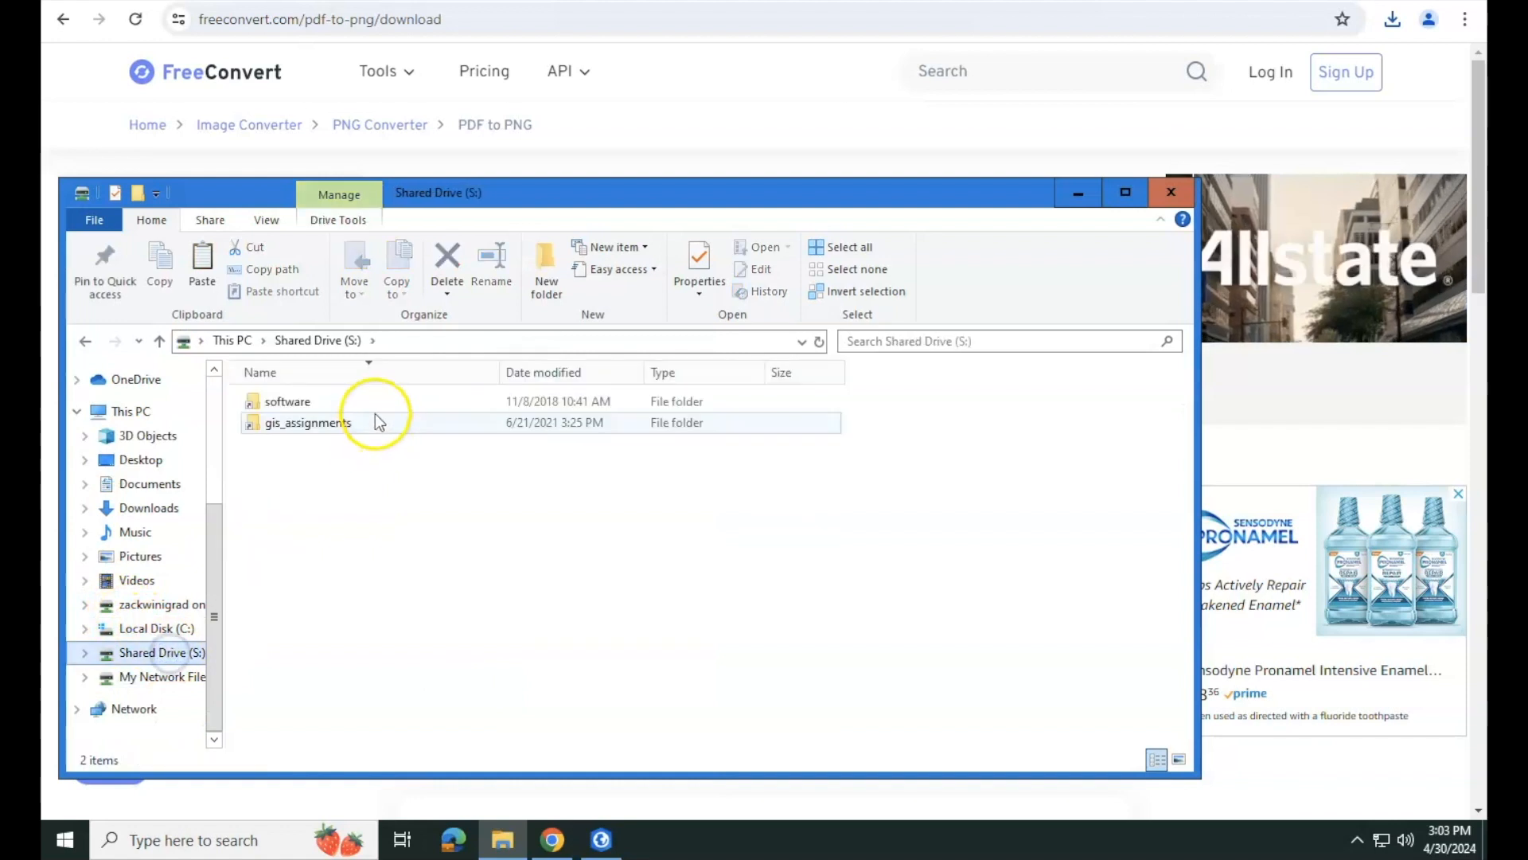
pyautogui.doubleClick(371, 418)
pyautogui.doubleClick(353, 402)
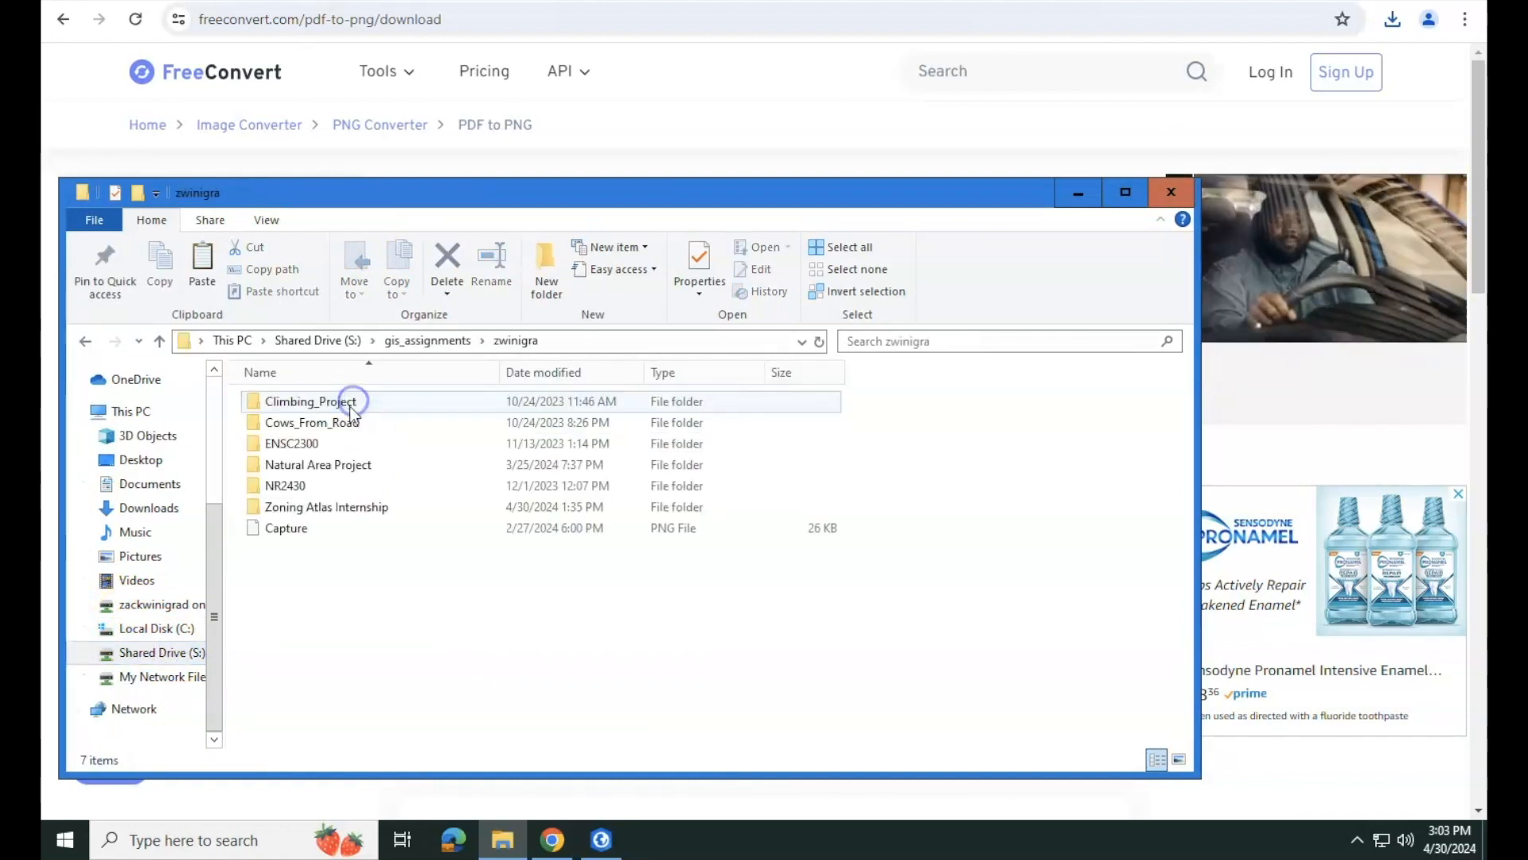
pyautogui.doubleClick(327, 506)
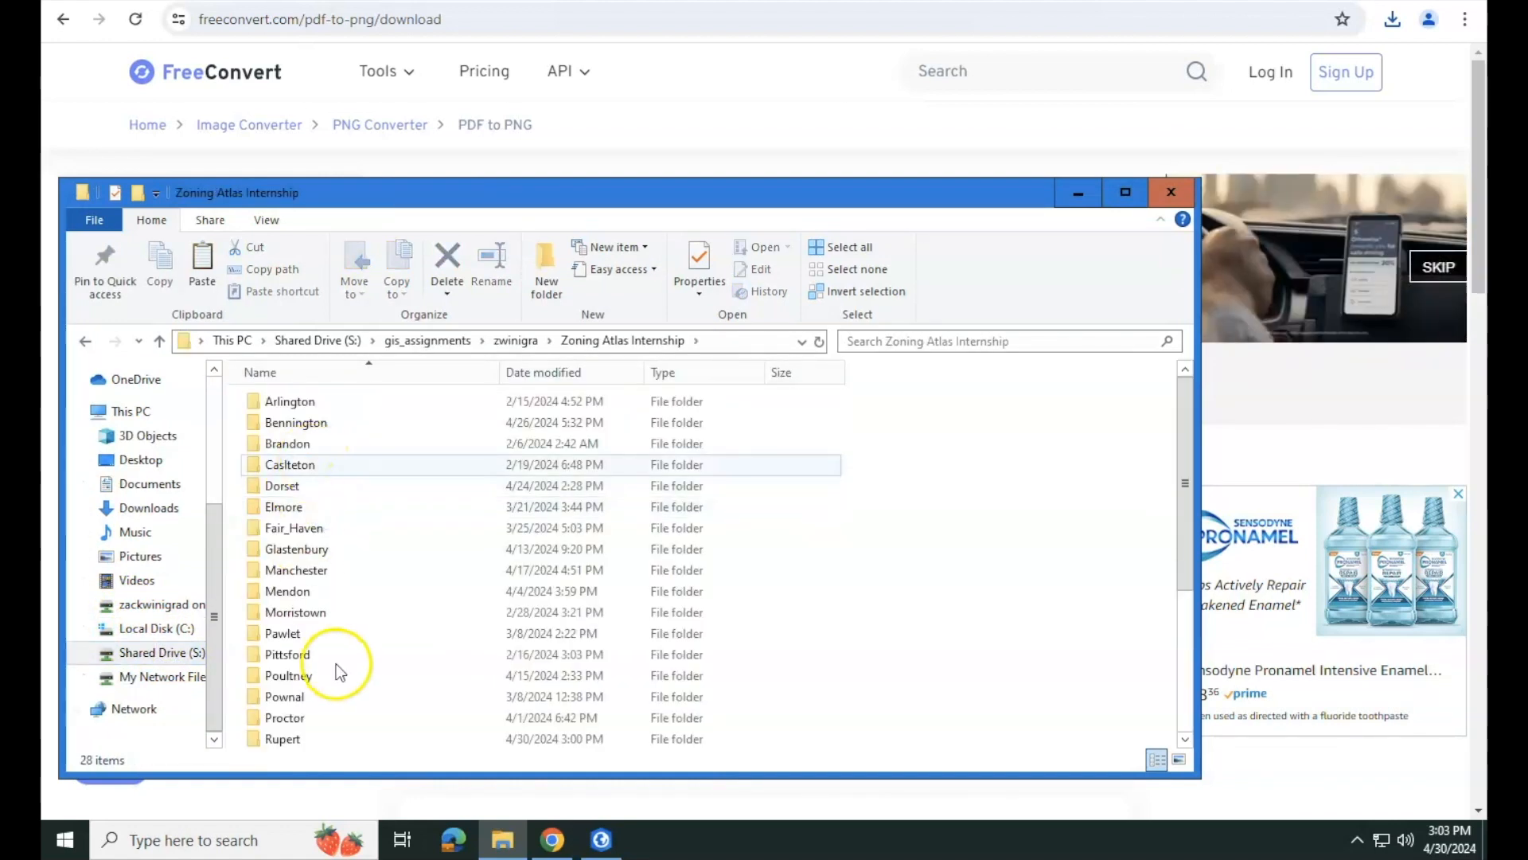
pyautogui.scroll(-1, 322, 736)
pyautogui.doubleClick(286, 694)
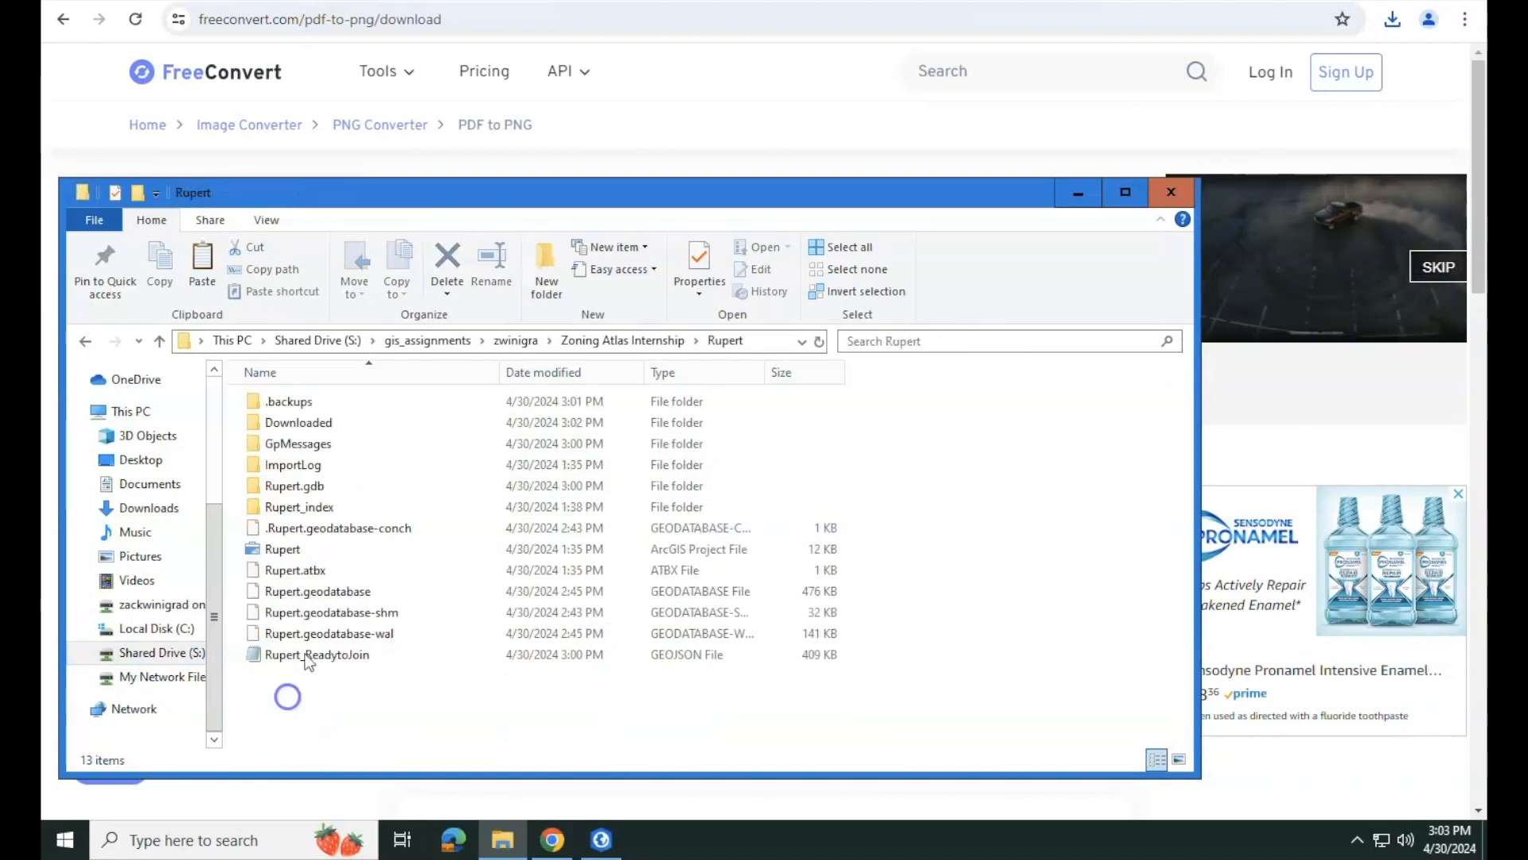
pyautogui.doubleClick(308, 424)
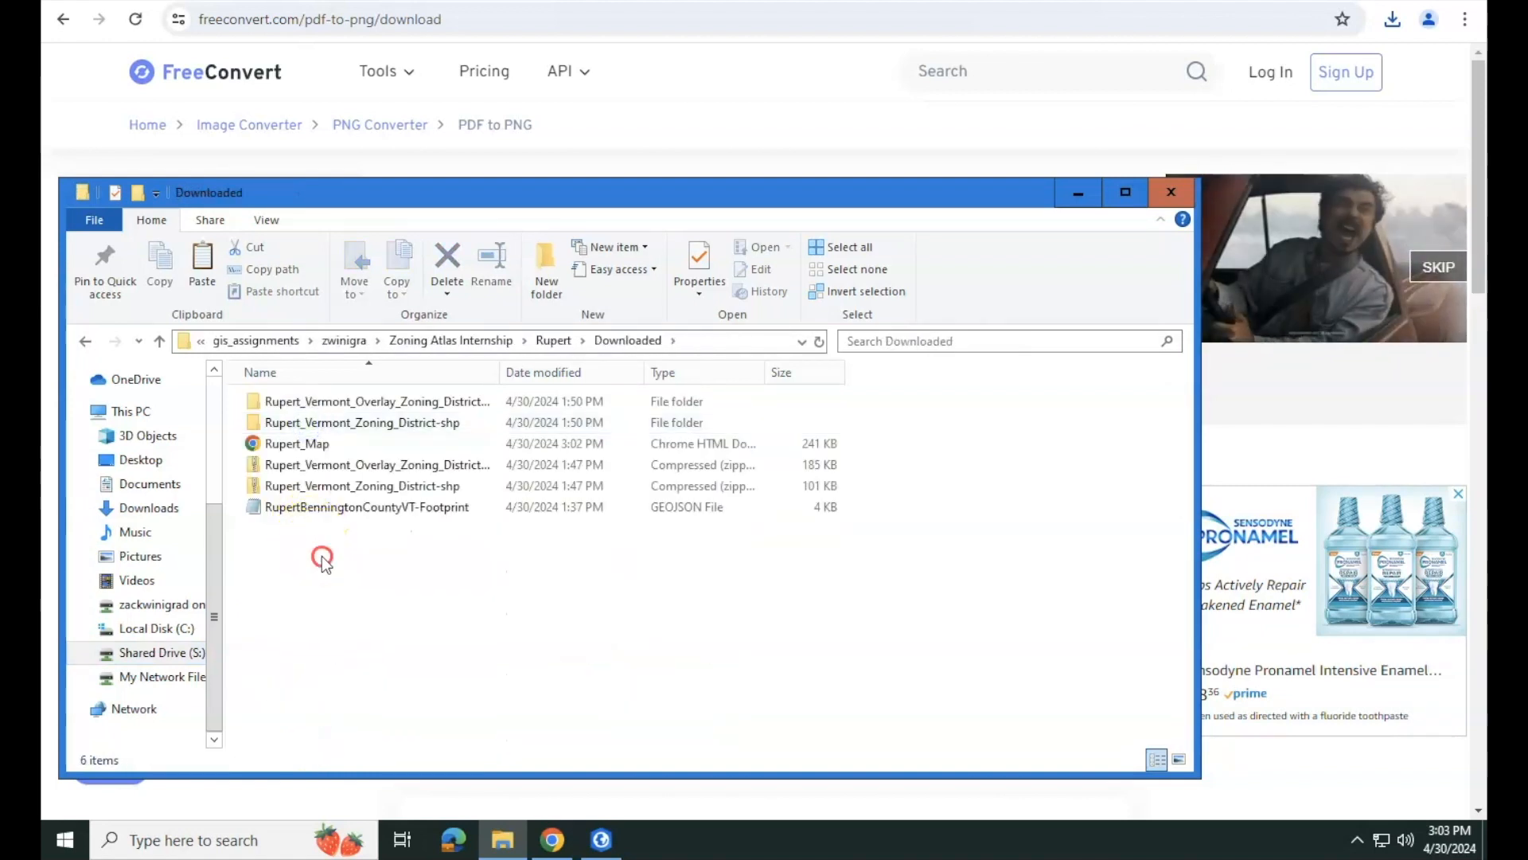
pyautogui.rightClick(320, 554)
pyautogui.click(374, 696)
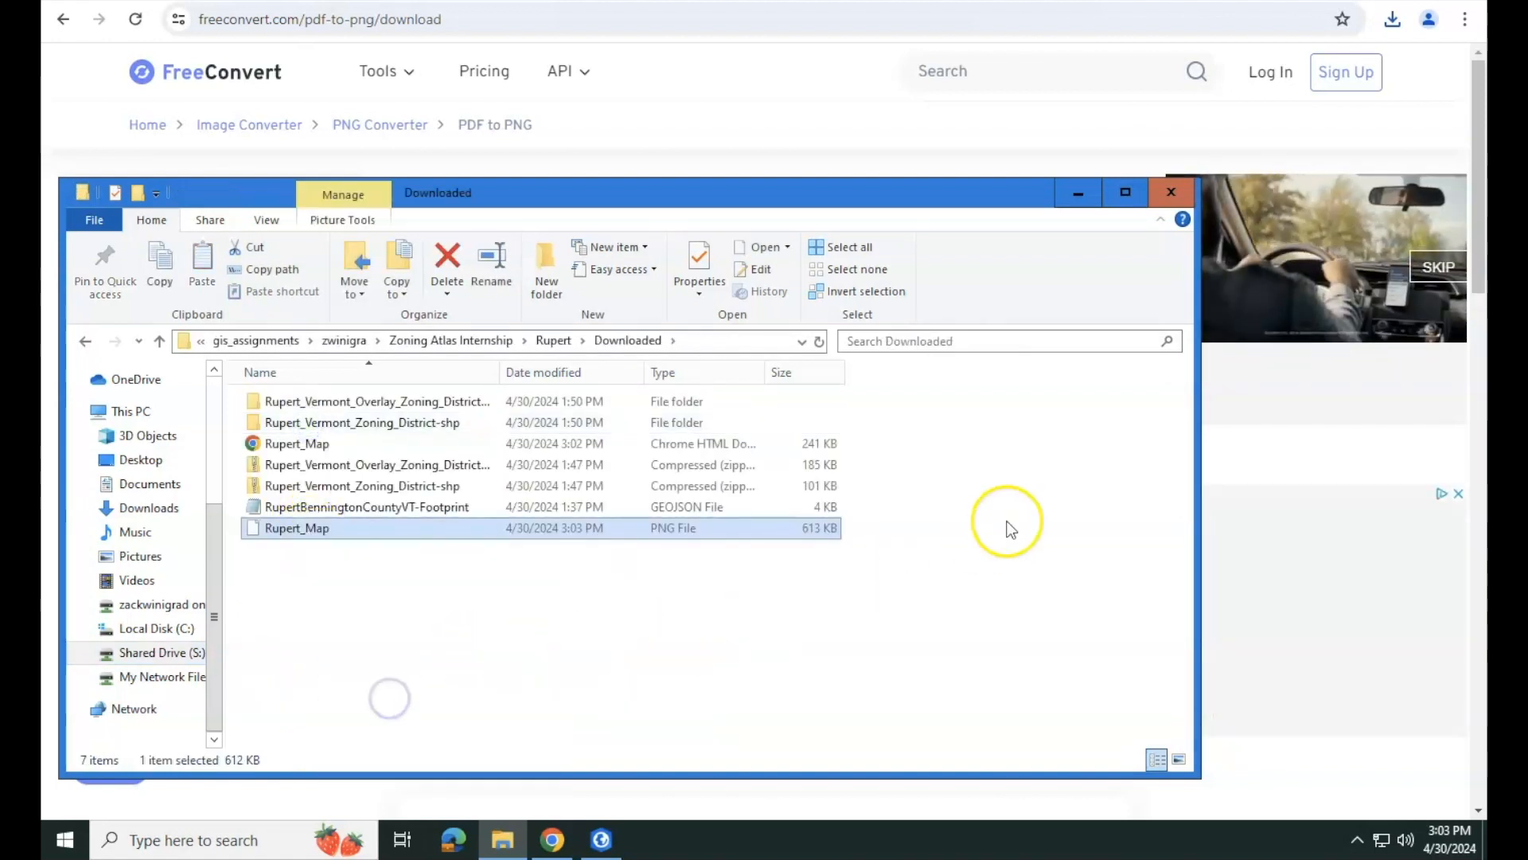
# - Close the Downloaded folder window and switch to the Rupert project in ArcGIS Pro
pyautogui.click(1171, 191)
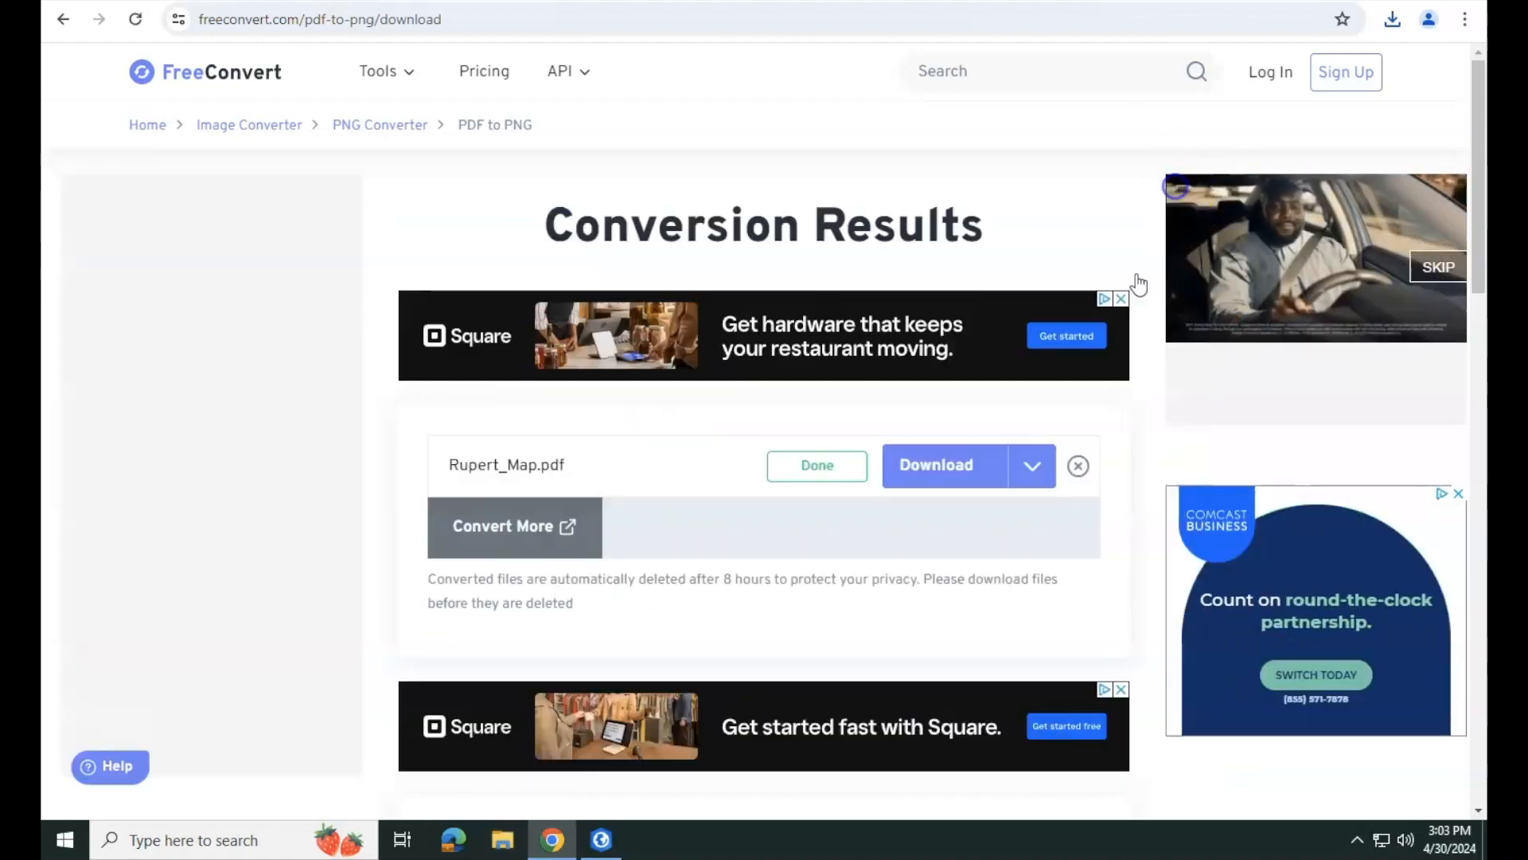
pyautogui.click(601, 840)
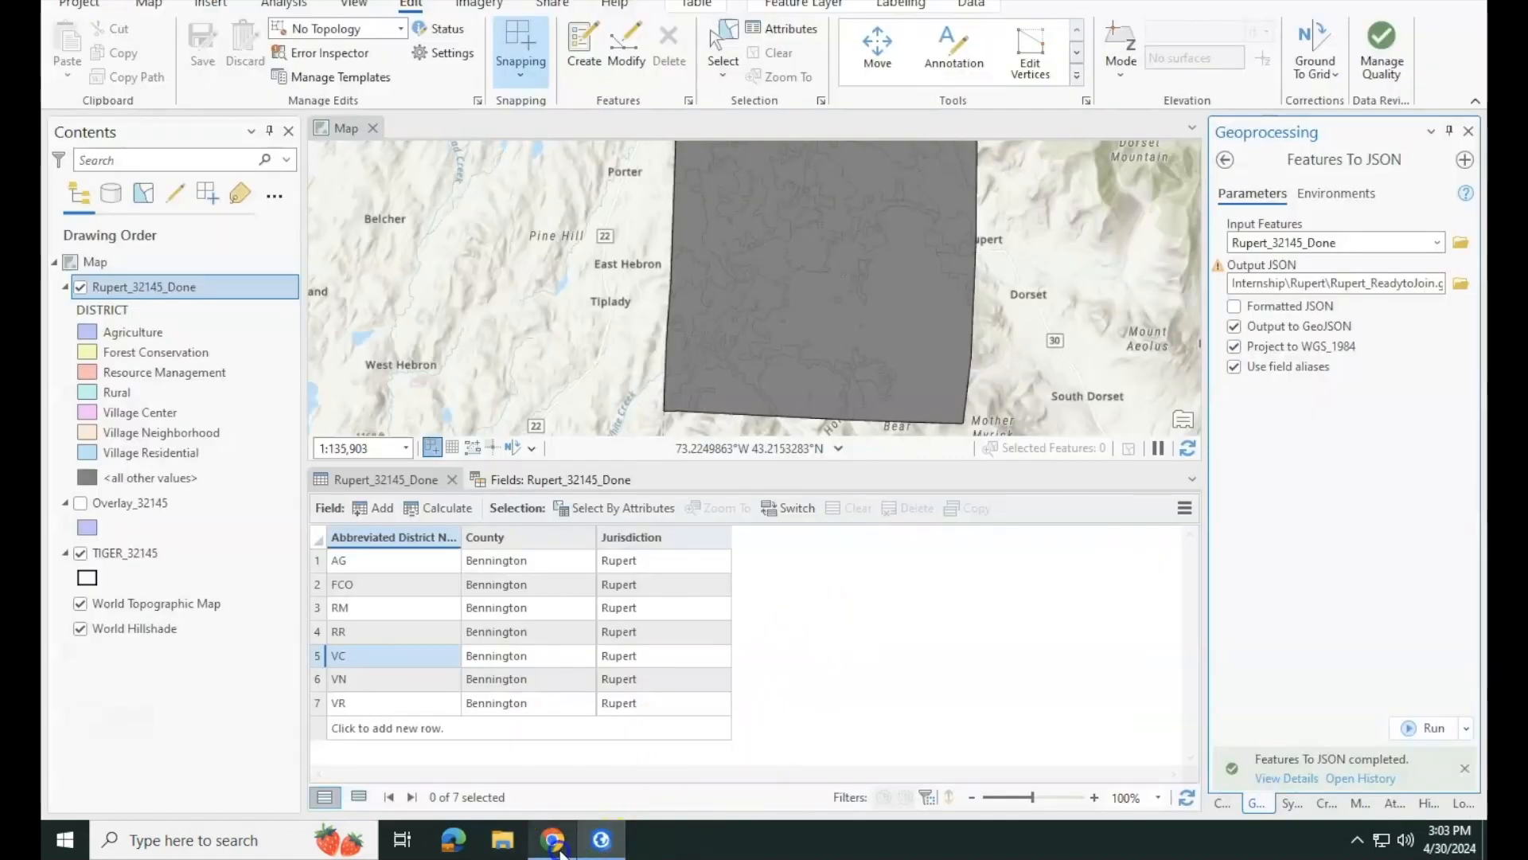
pyautogui.click(552, 840)
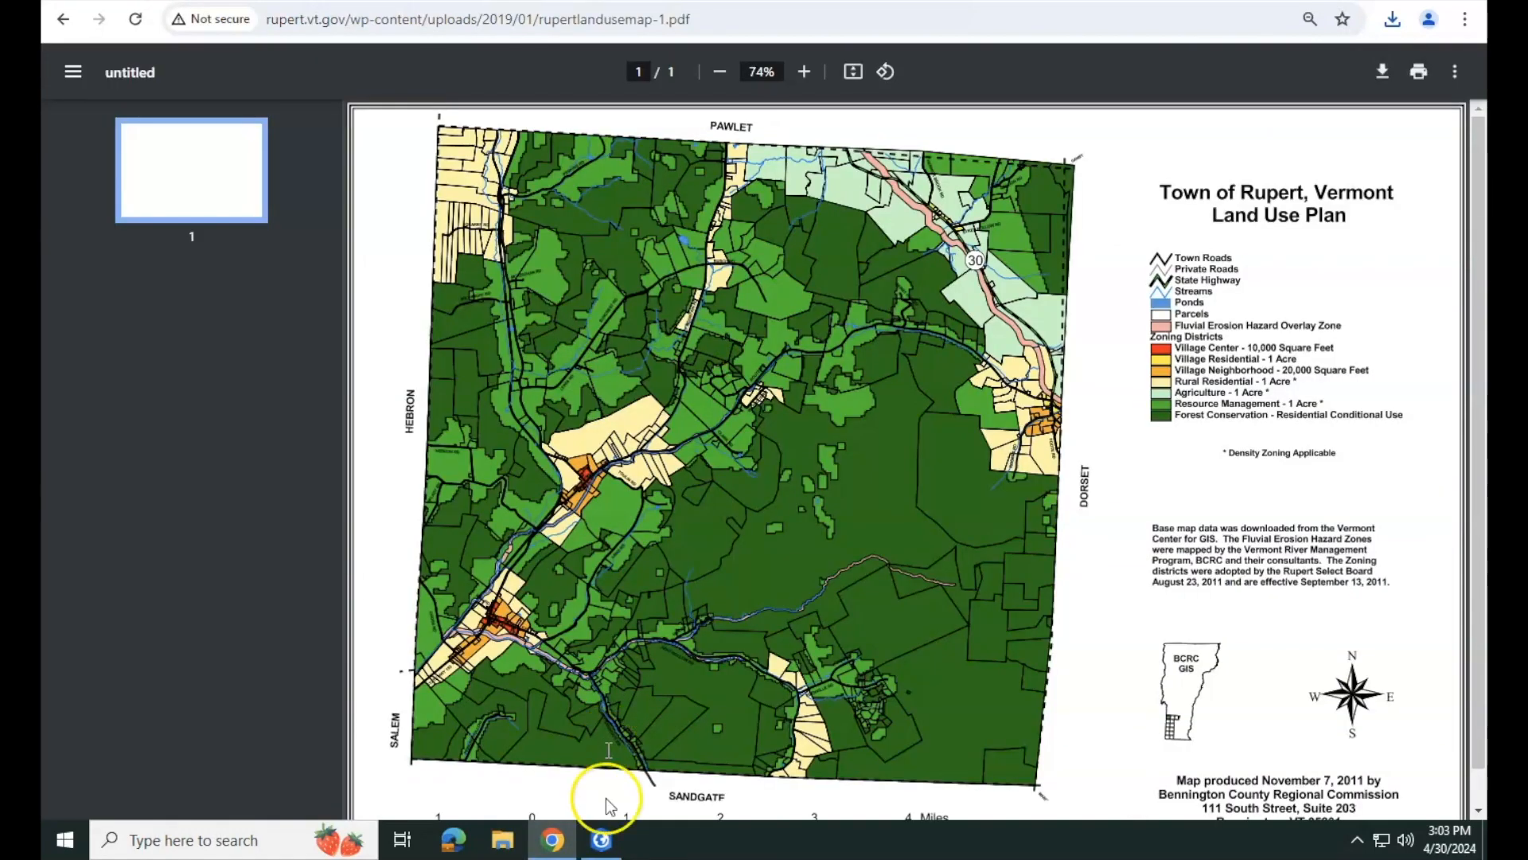
pyautogui.click(600, 840)
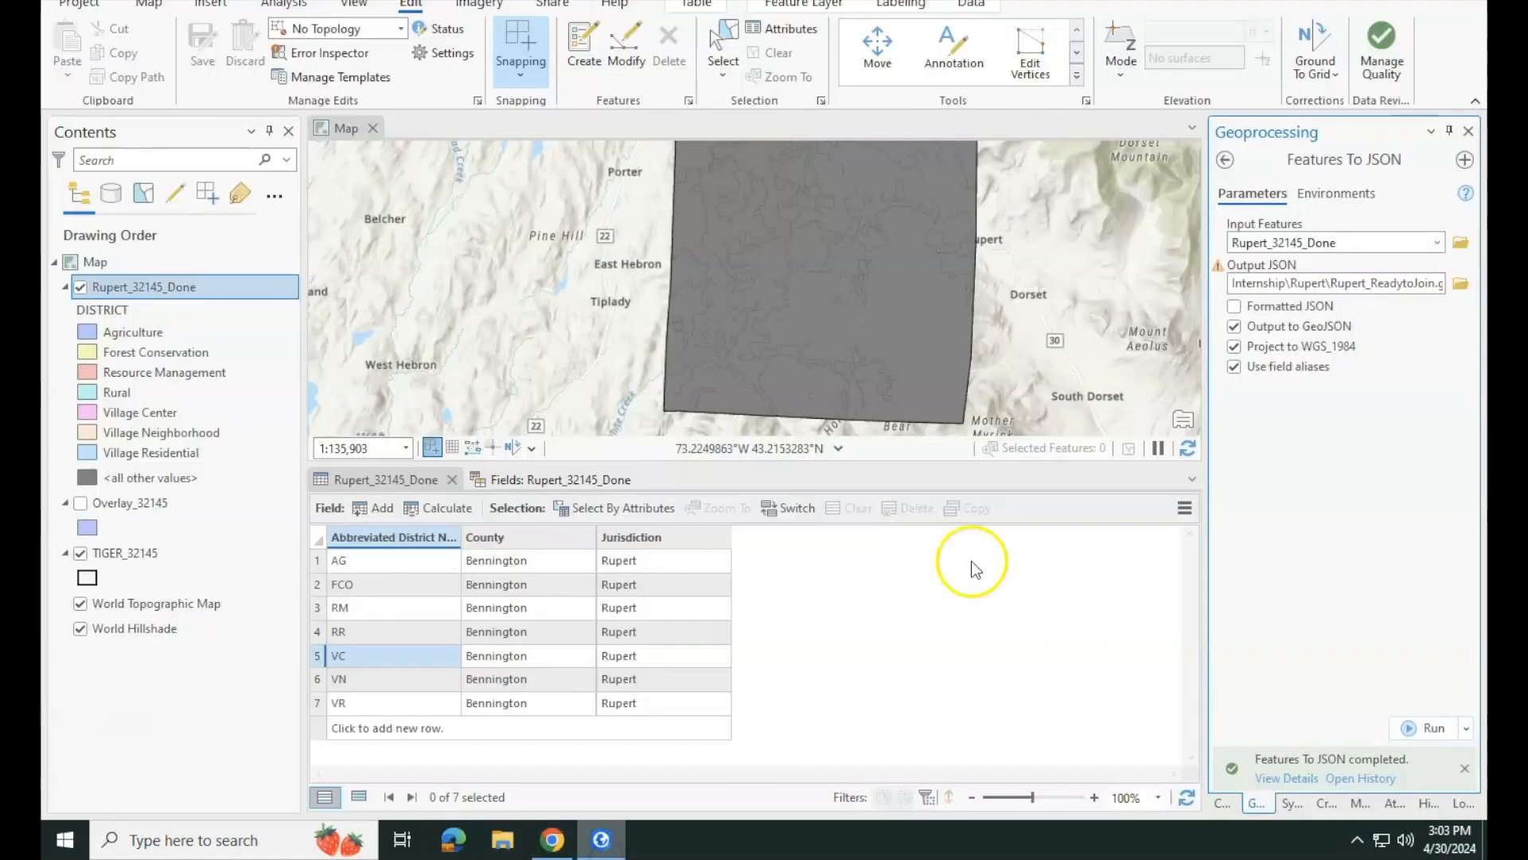
# - Add Rupert_Map.png from the project's Rupert > Downloaded folder to the current map, building pyramids and calculating statistics
pyautogui.click(1224, 159)
pyautogui.click(1225, 803)
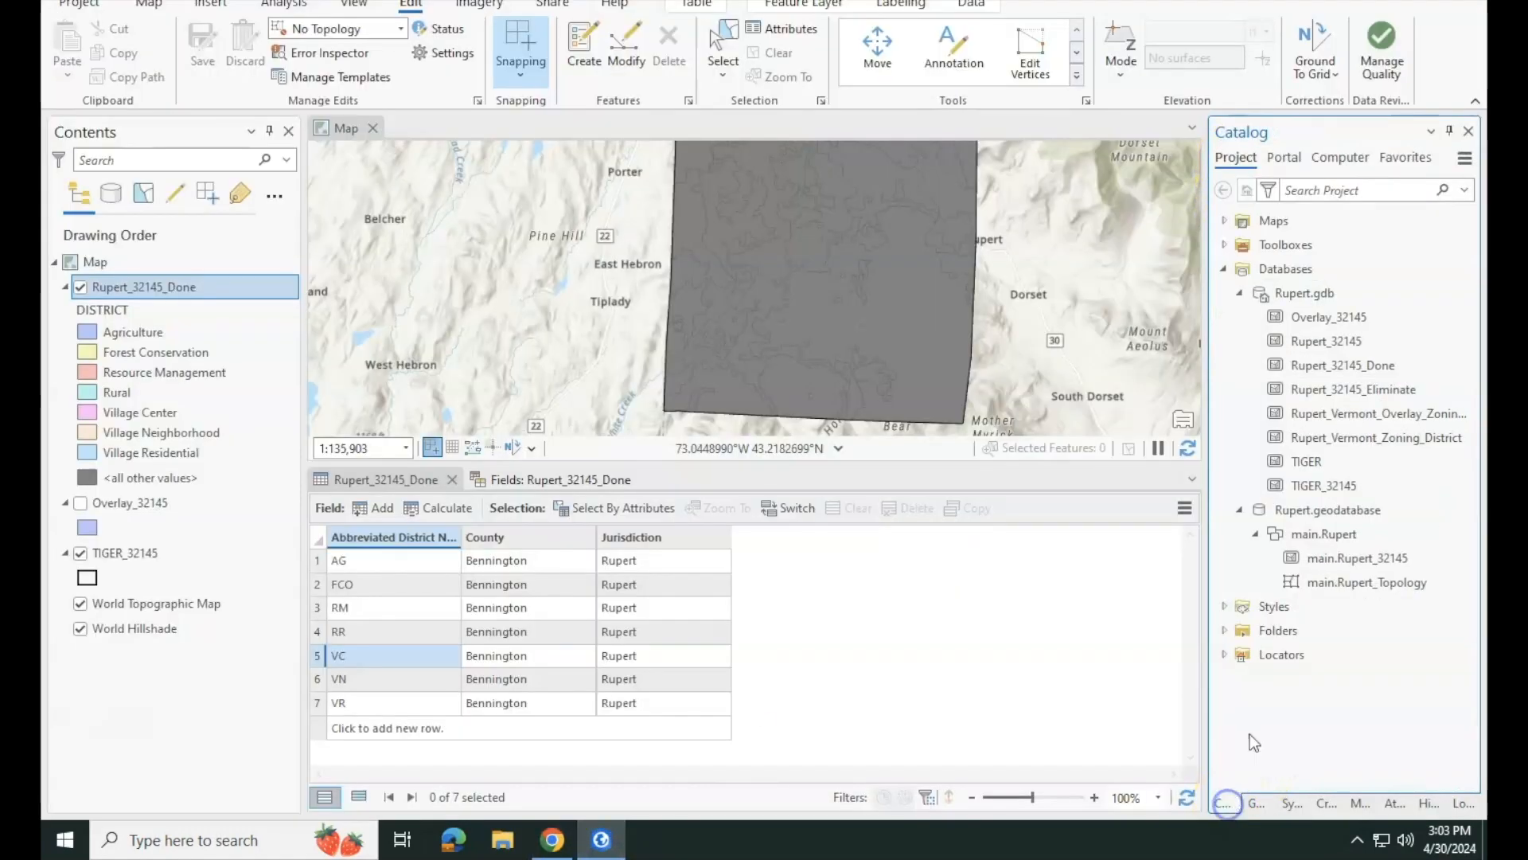
pyautogui.click(1223, 630)
pyautogui.click(1239, 656)
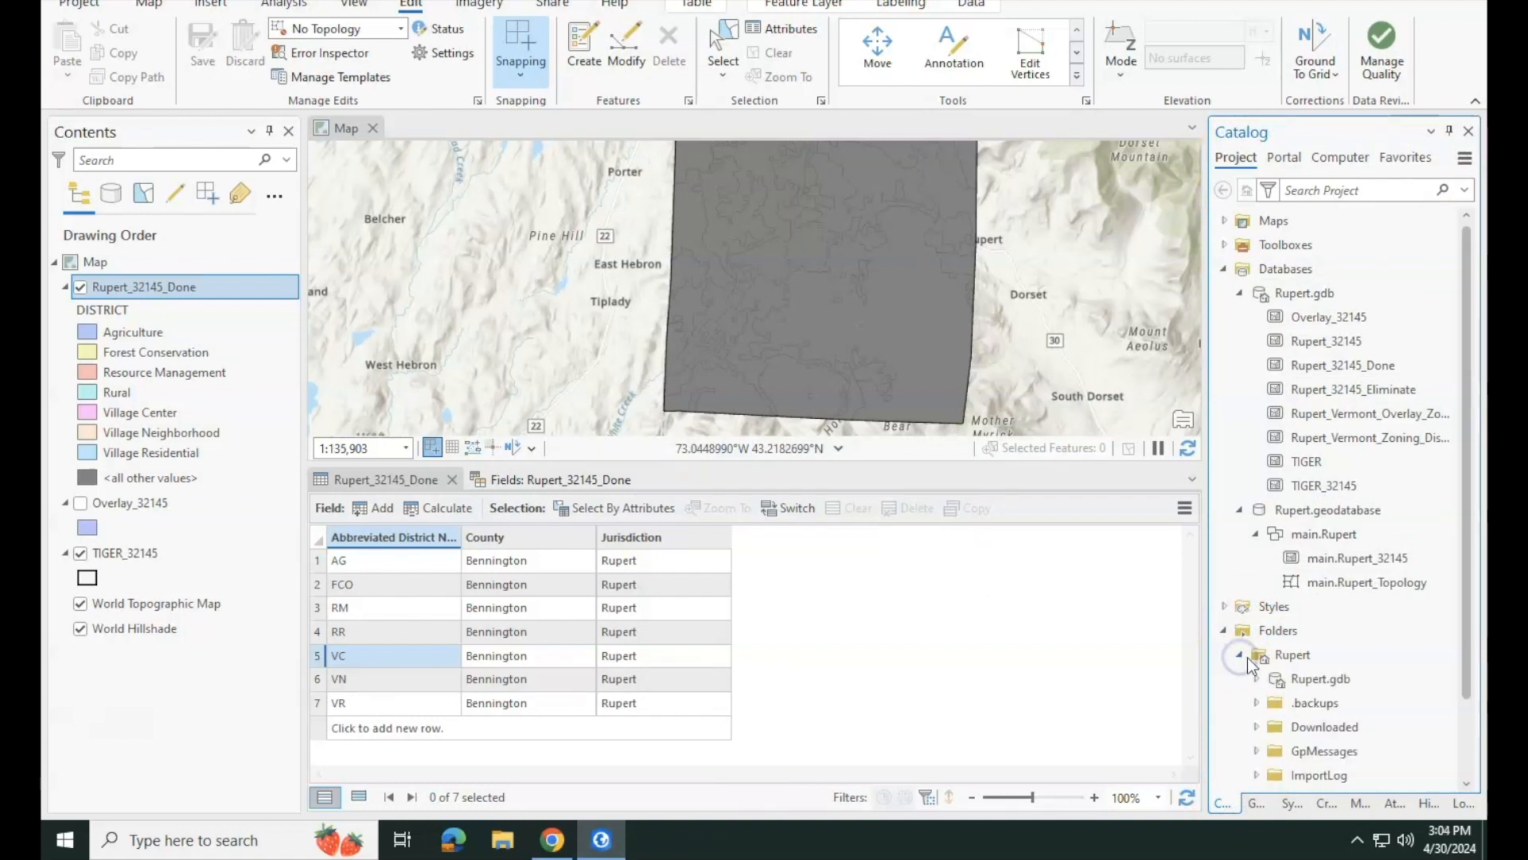
pyautogui.click(1256, 726)
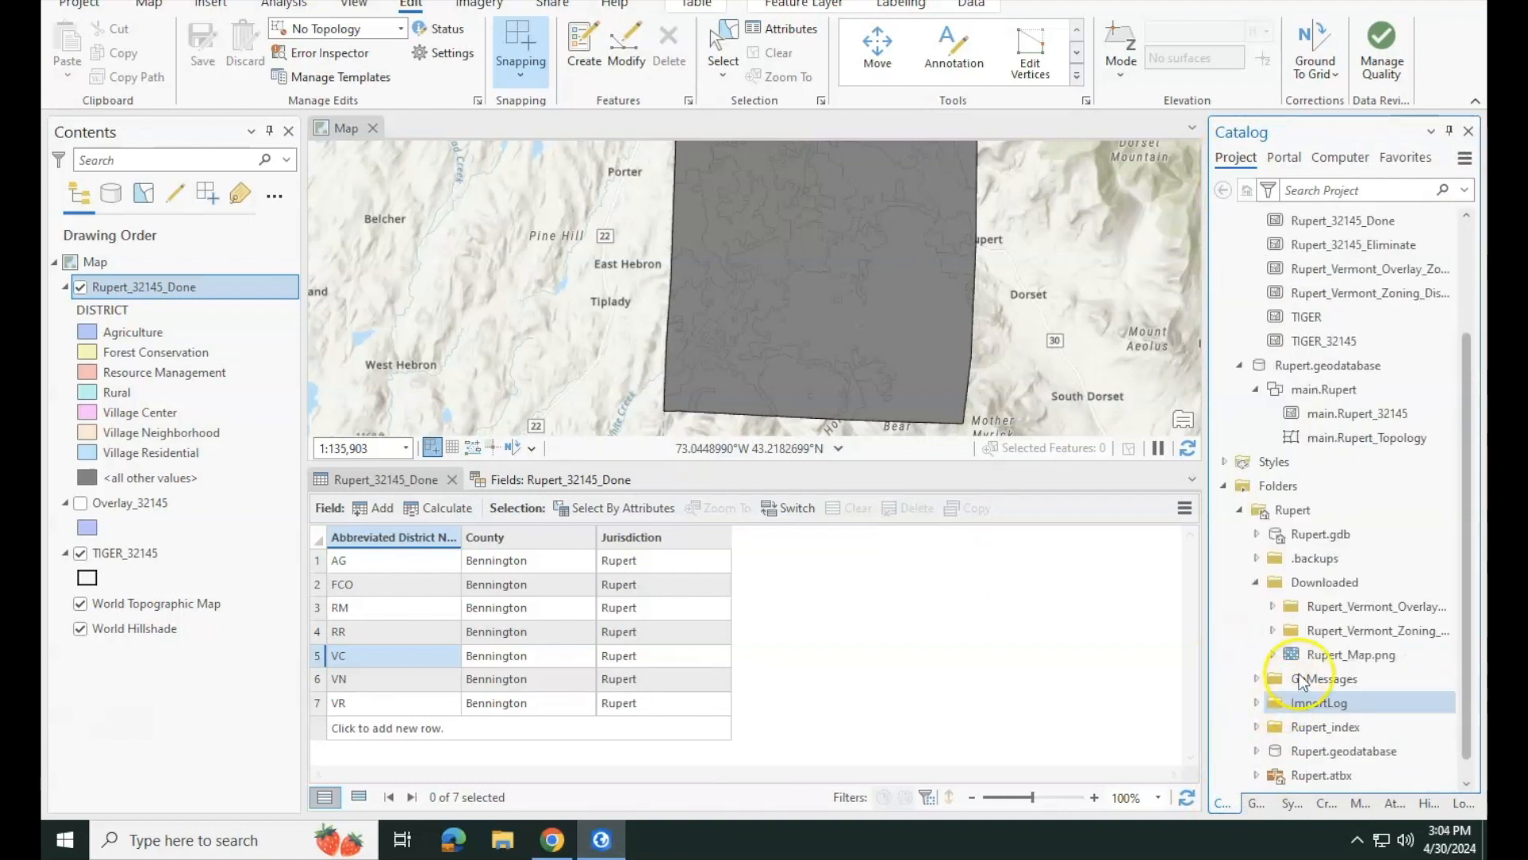
pyautogui.rightClick(1304, 656)
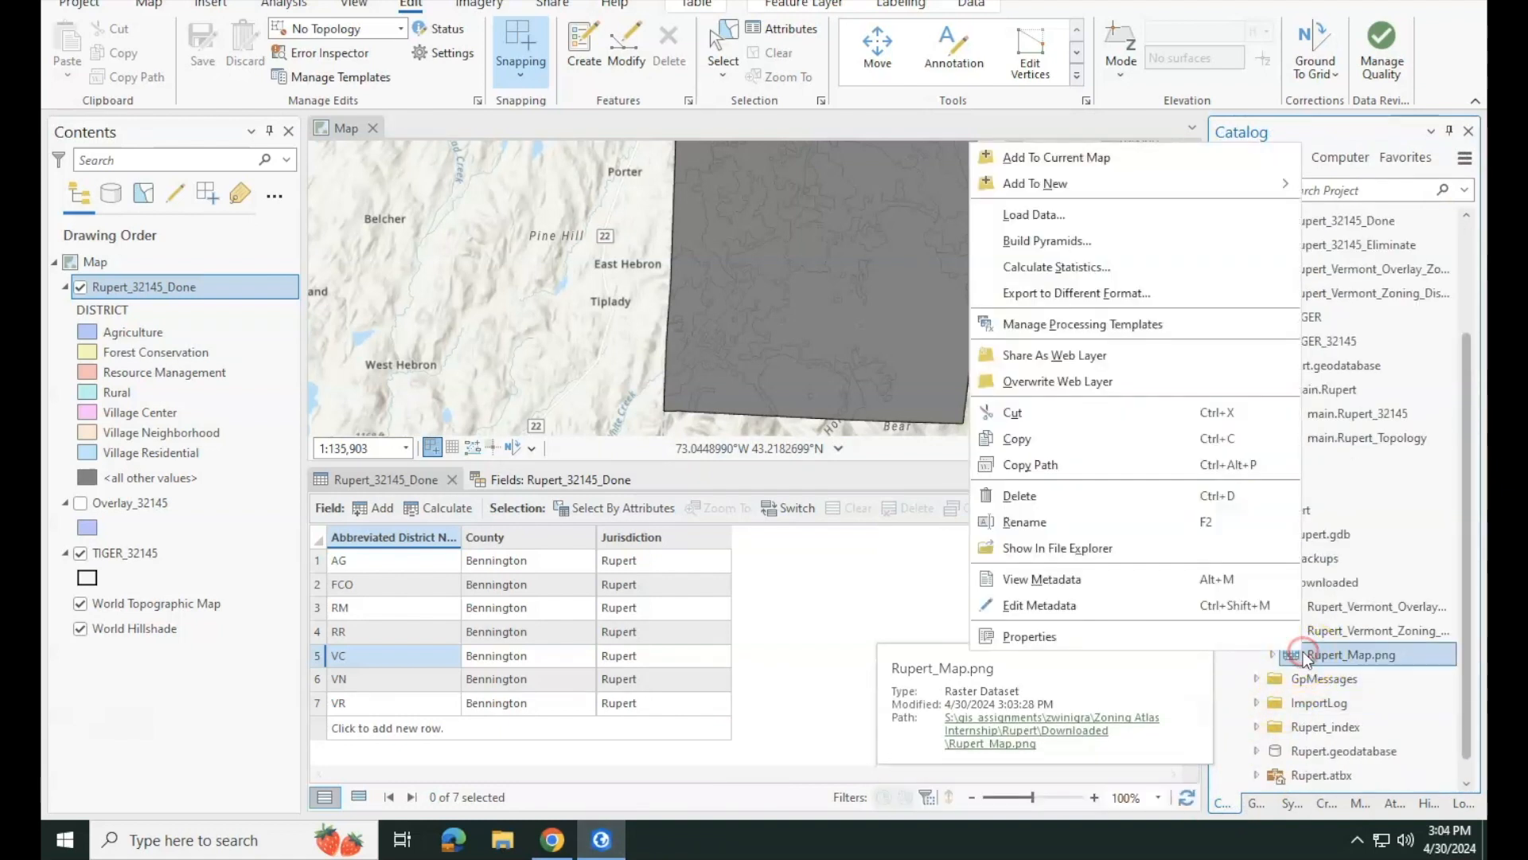
pyautogui.click(1015, 156)
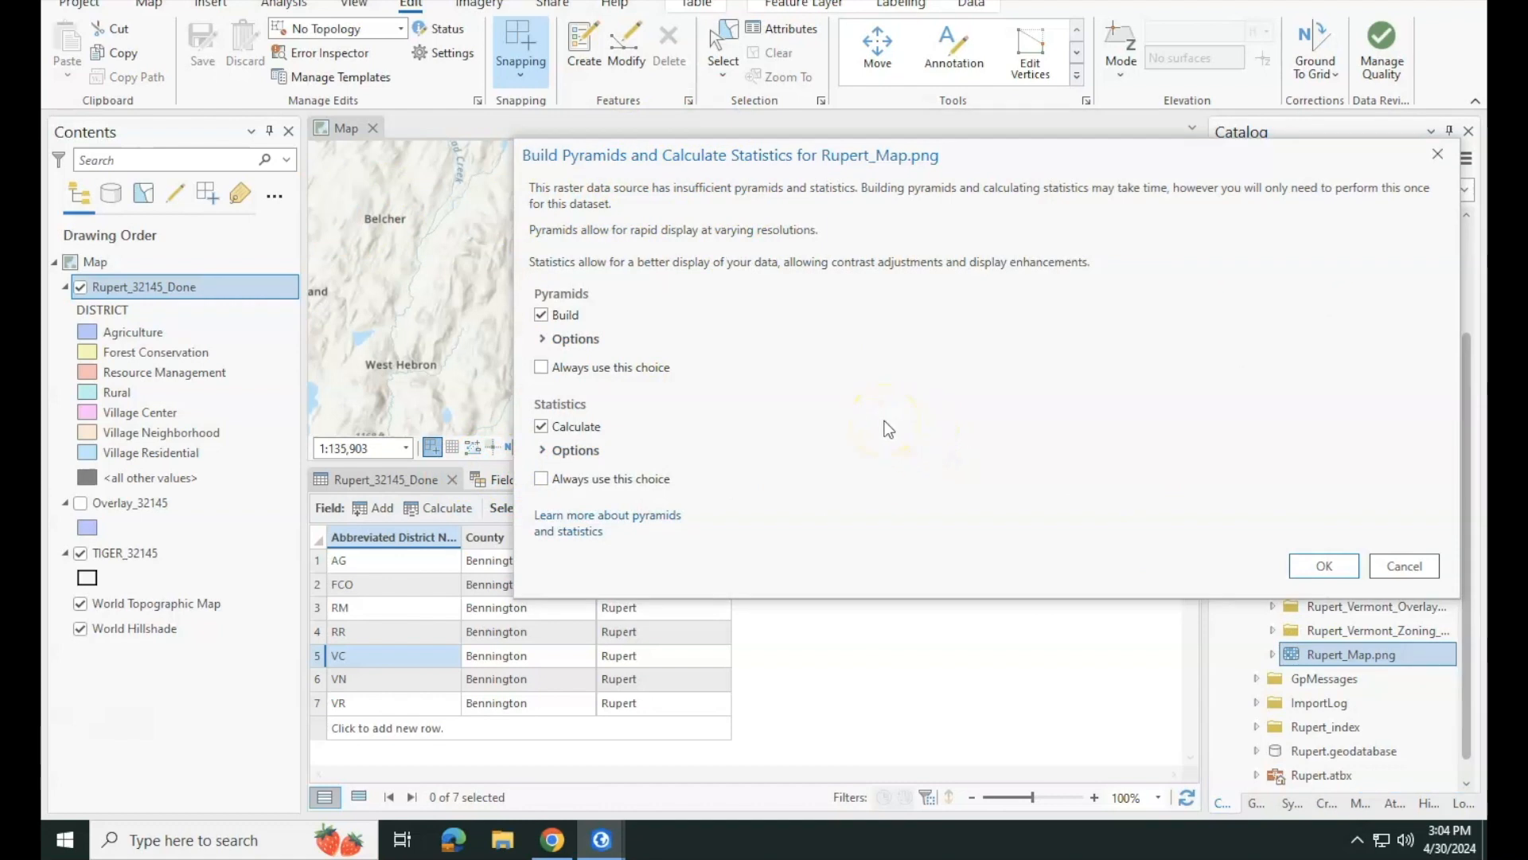
pyautogui.click(1342, 562)
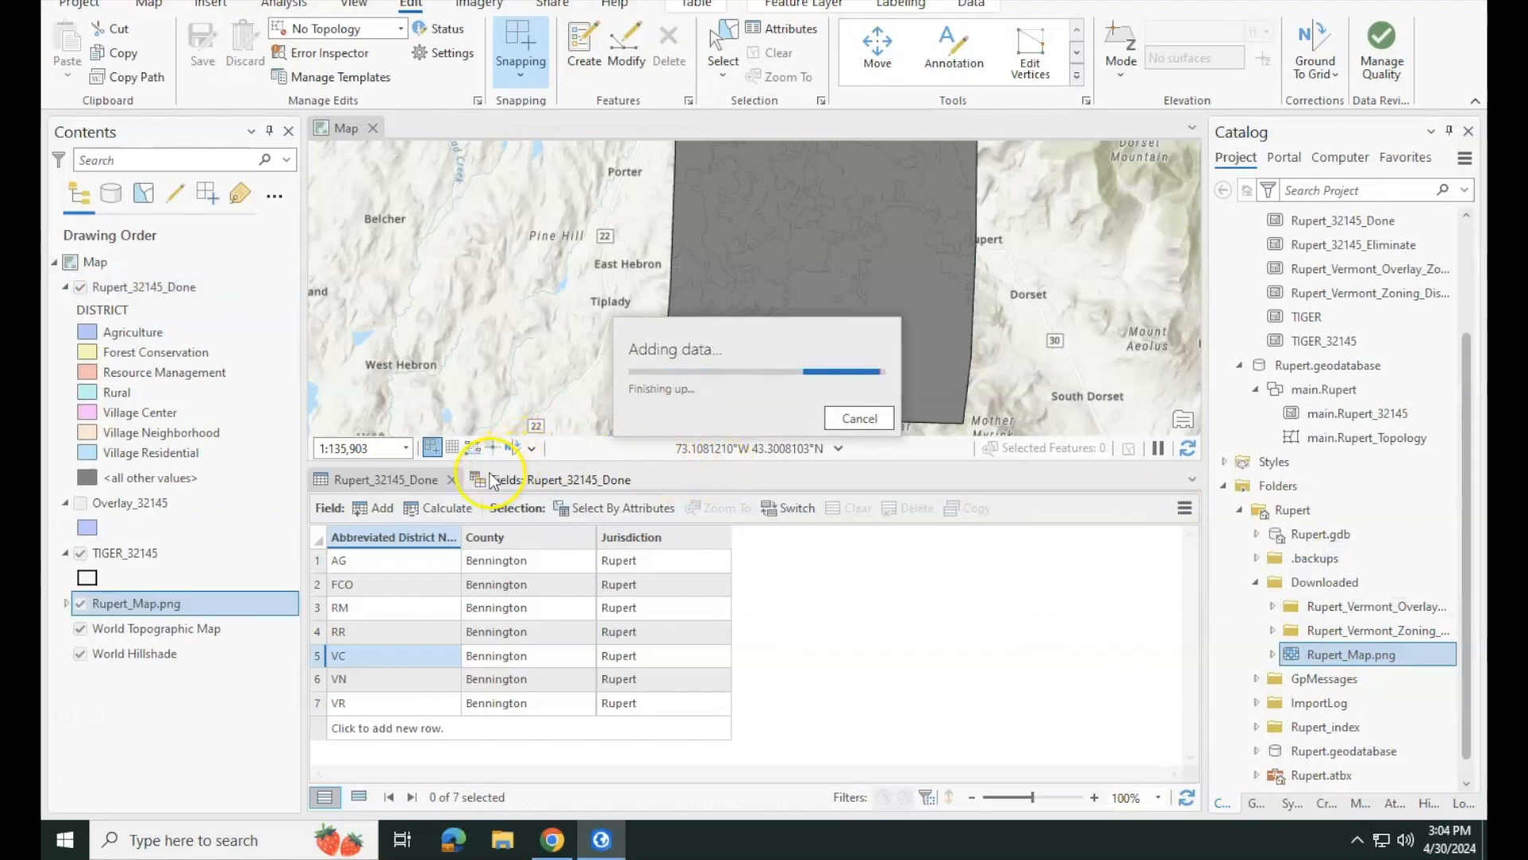
# - Close the Rupert_32145_Done table and fields views, hide that layer, and collapse its legend and the Overlay_32145 legend
pyautogui.click(452, 481)
pyautogui.click(487, 476)
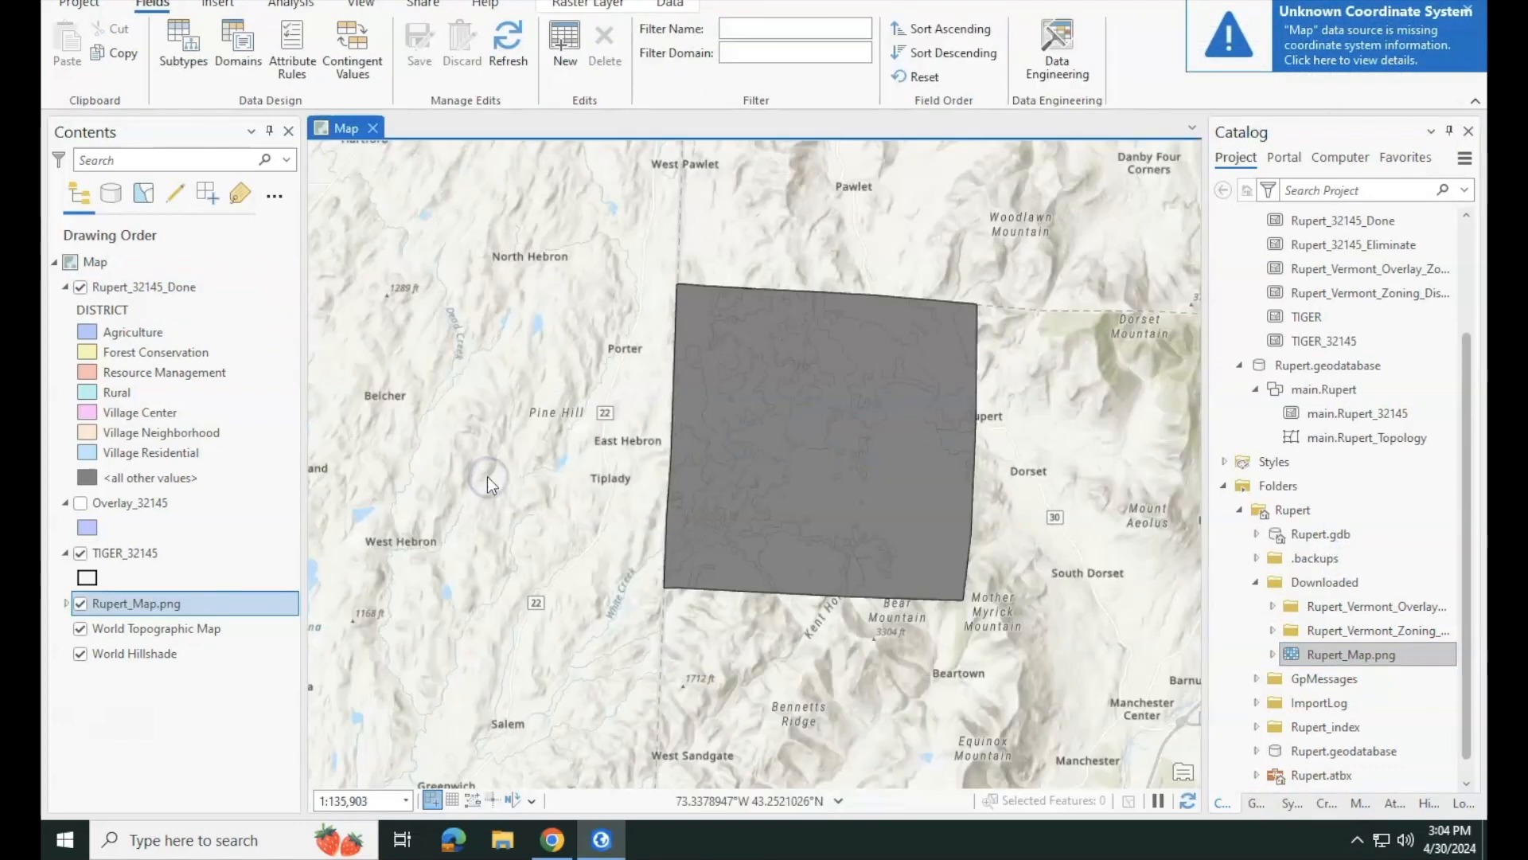
pyautogui.click(80, 287)
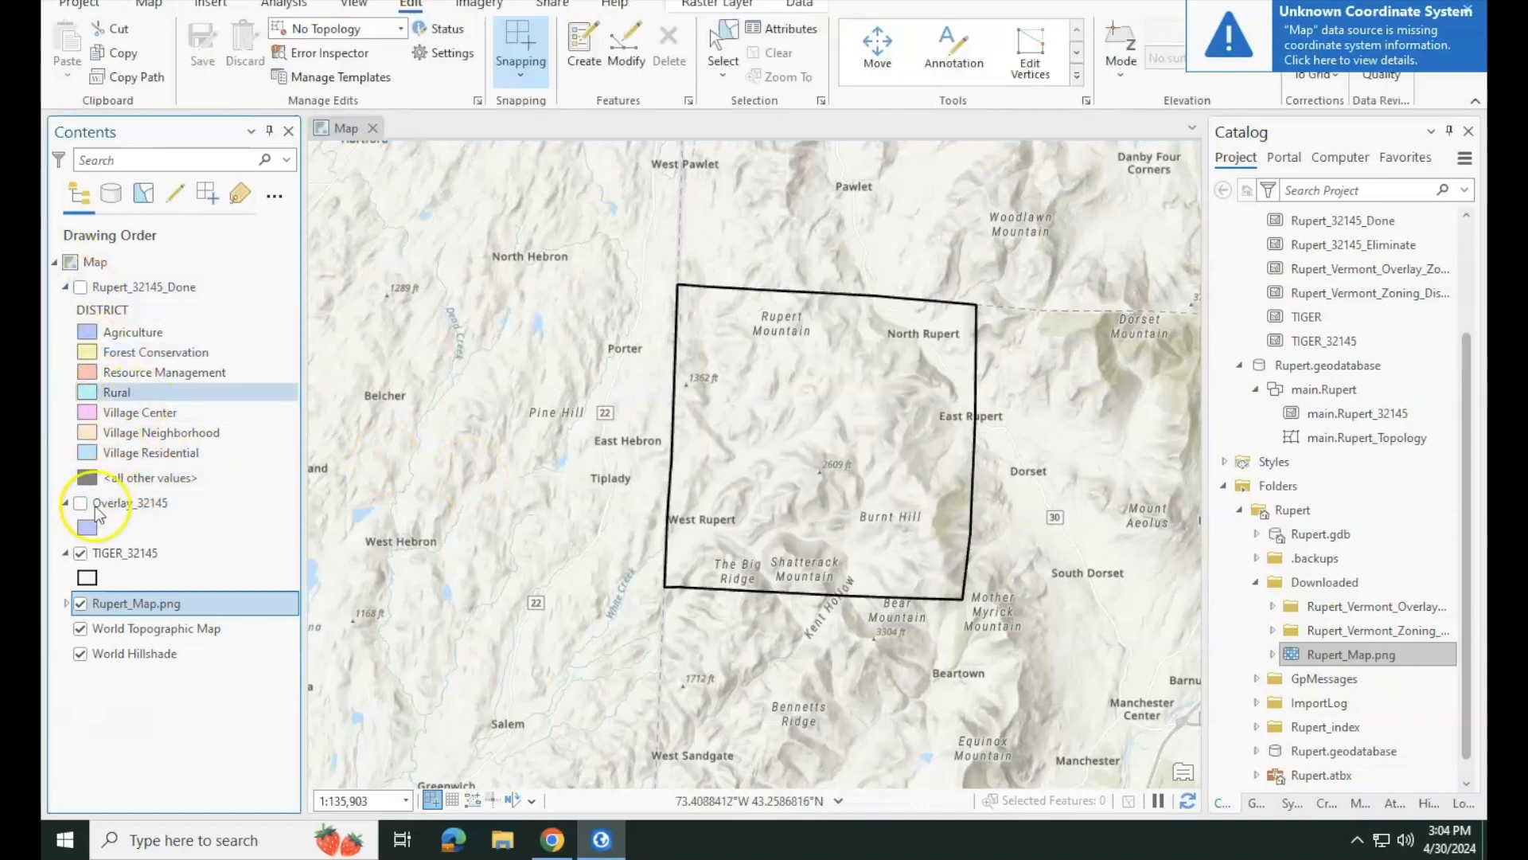
pyautogui.click(66, 287)
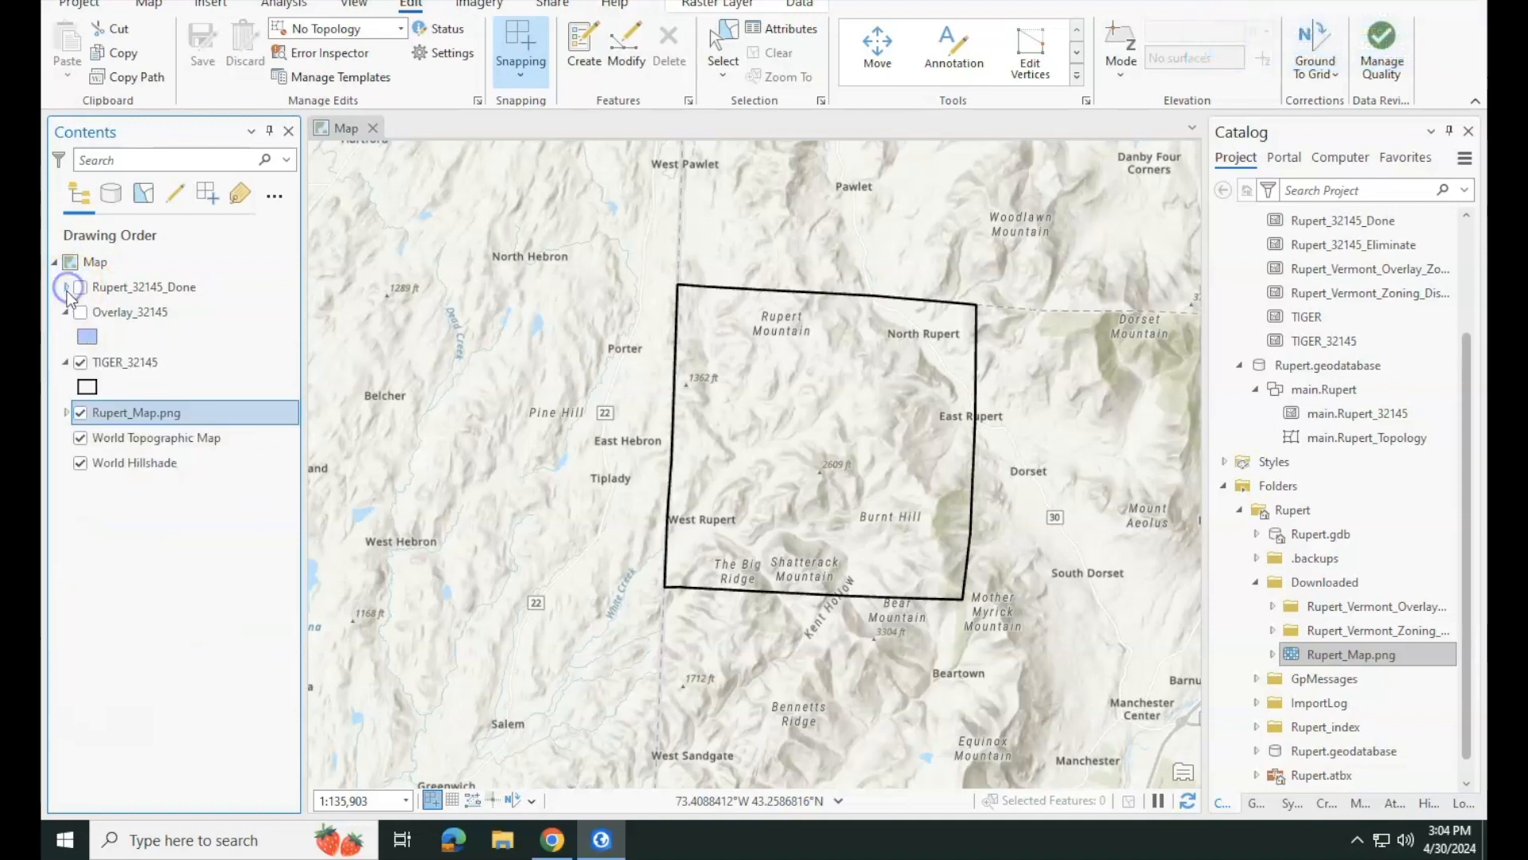
pyautogui.click(64, 313)
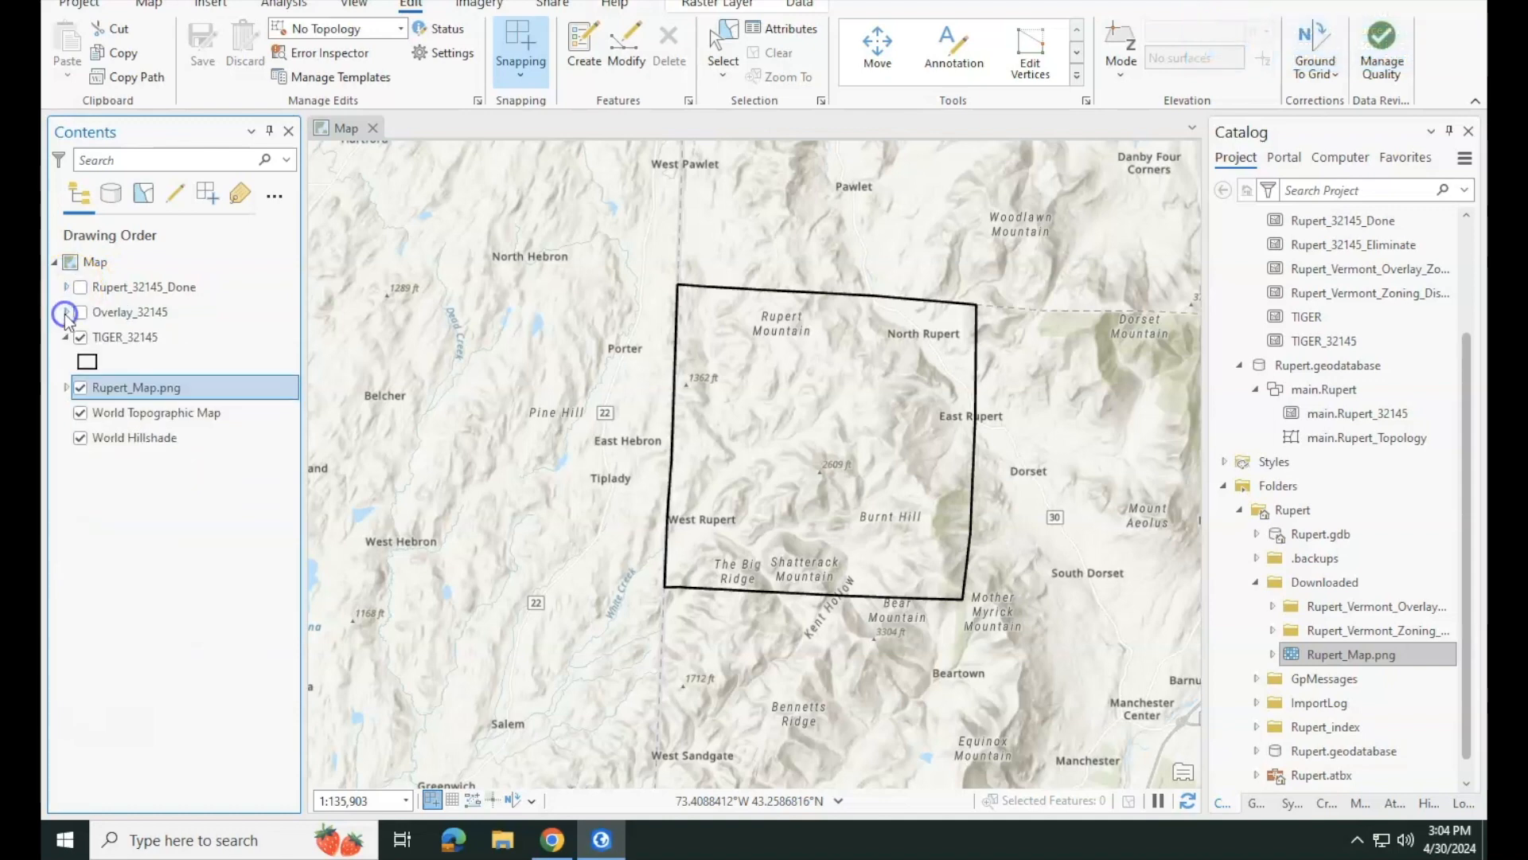
# - Zoom to the Rupert_Map.png layer and examine where the image lies relative to the TIGER_32145 town boundary
pyautogui.rightClick(109, 390)
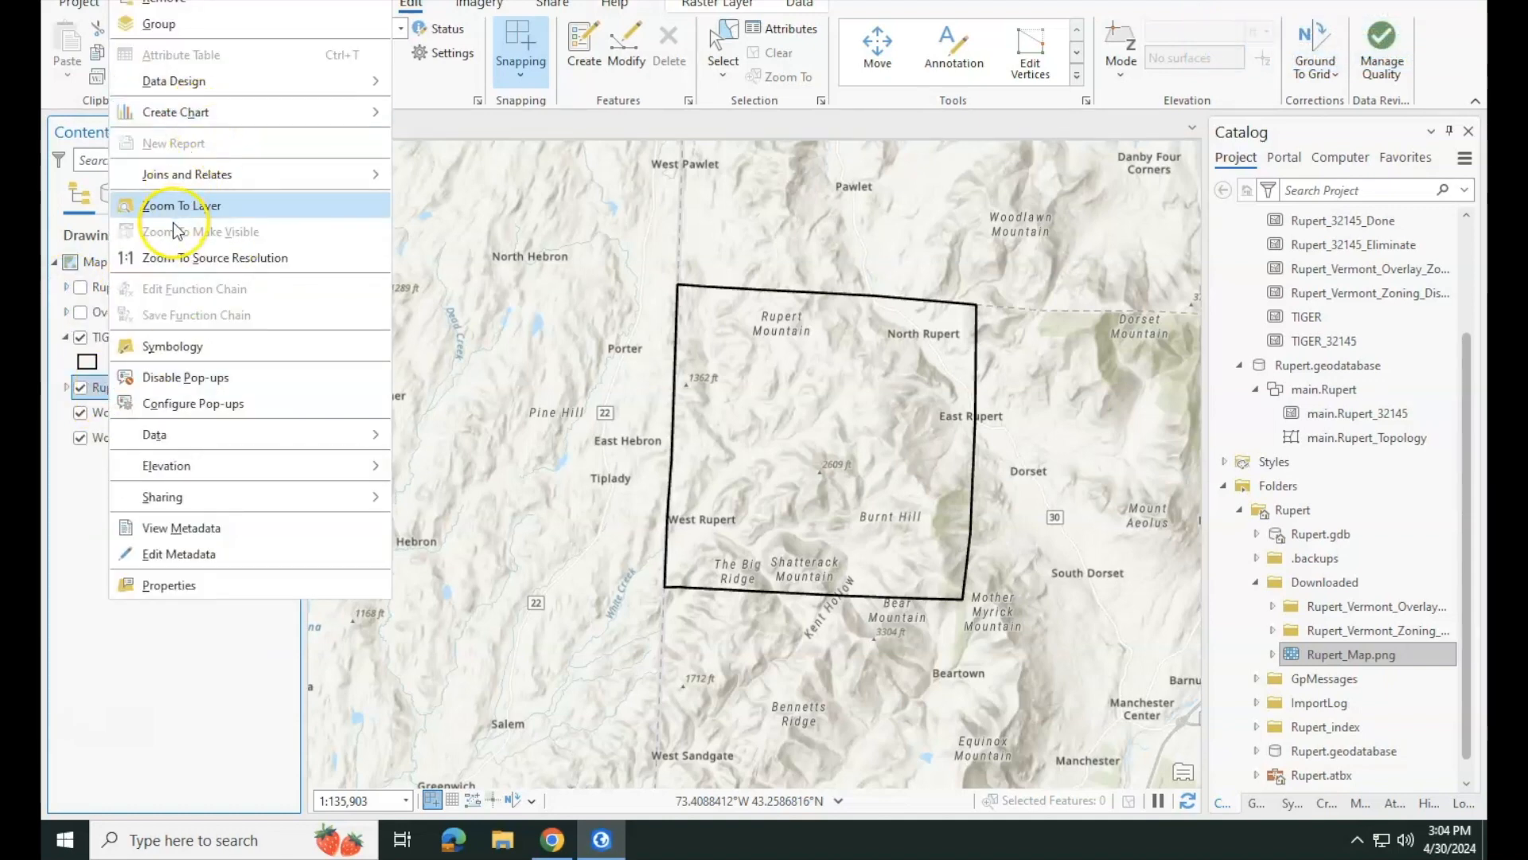
pyautogui.click(172, 202)
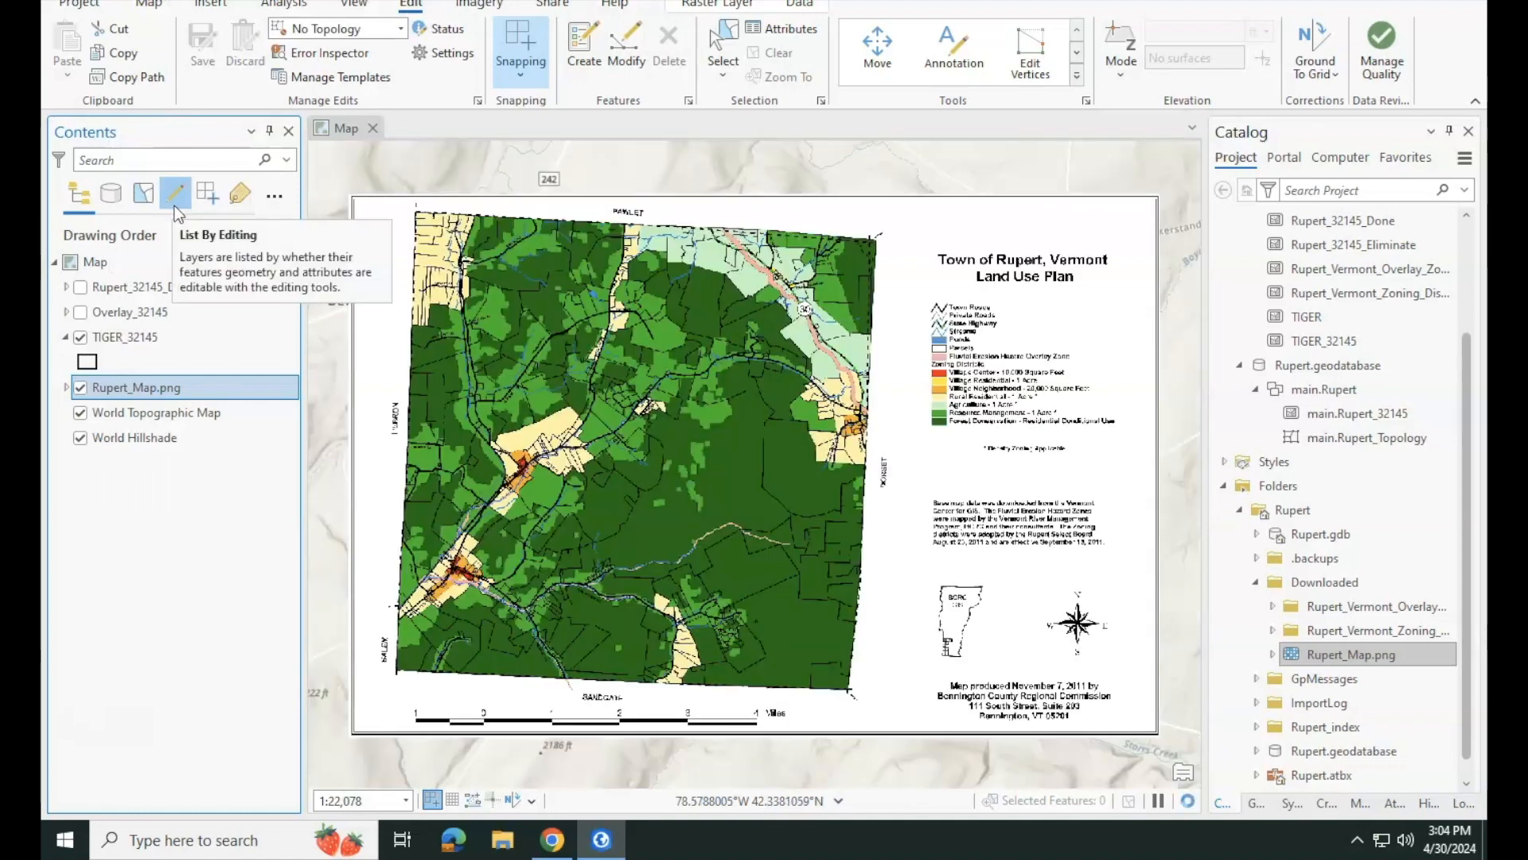
pyautogui.scroll(-10, 703, 386)
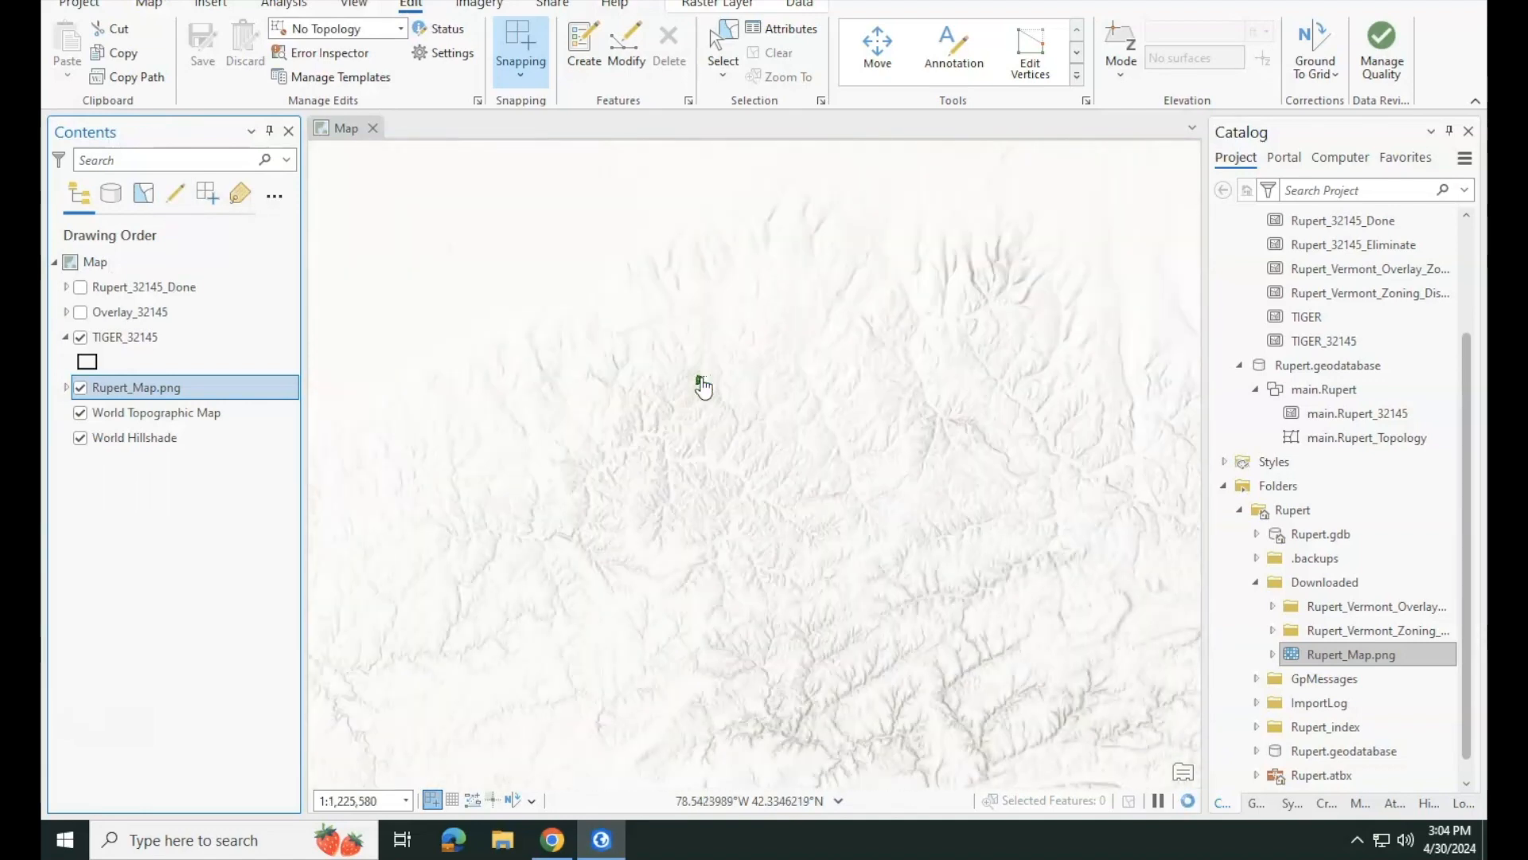
pyautogui.scroll(-4, 702, 386)
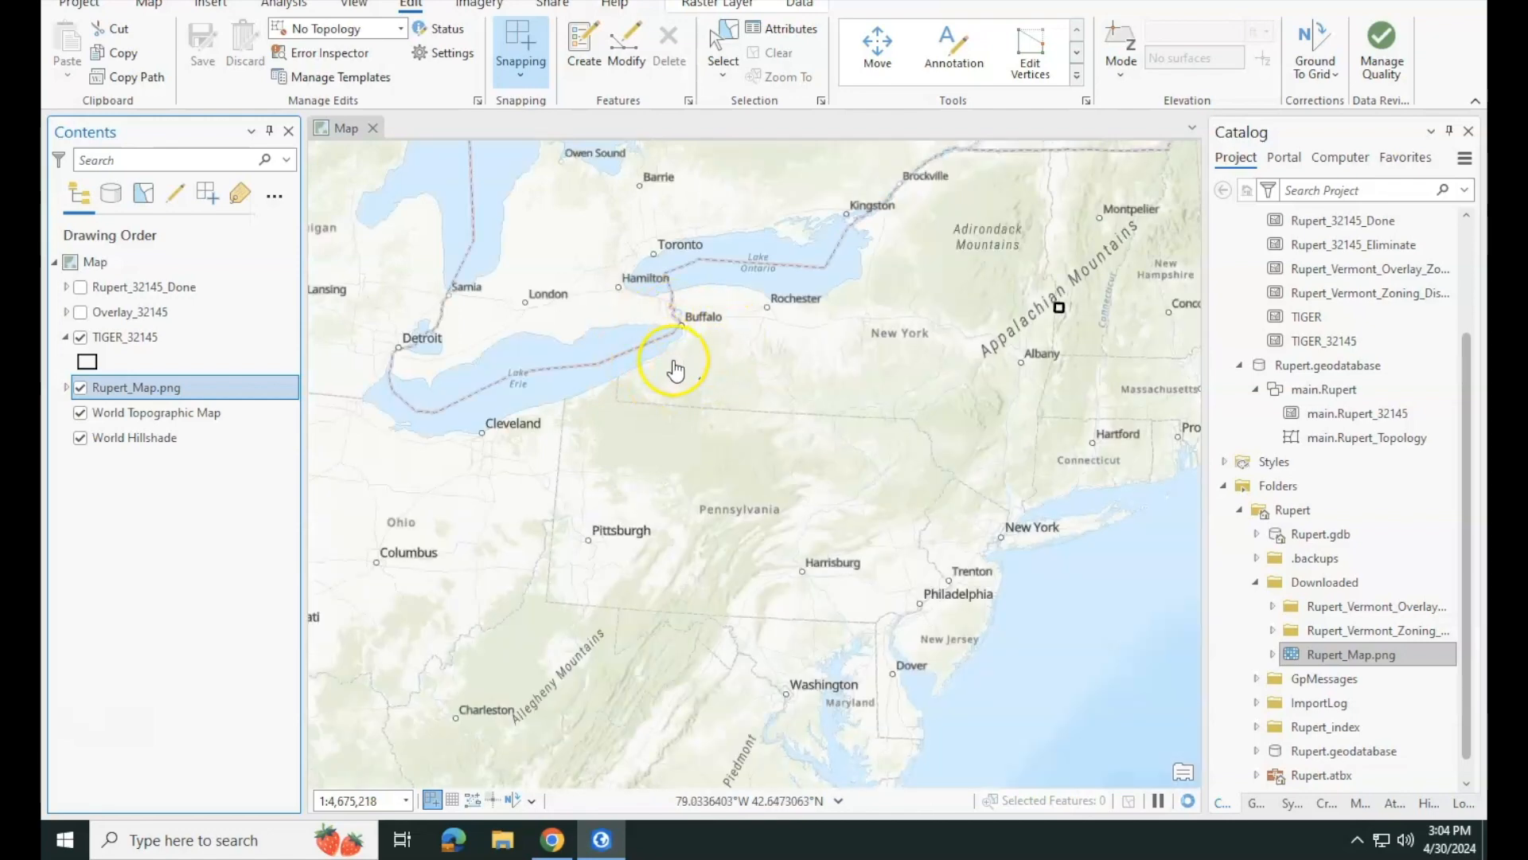
pyautogui.scroll(8, 707, 378)
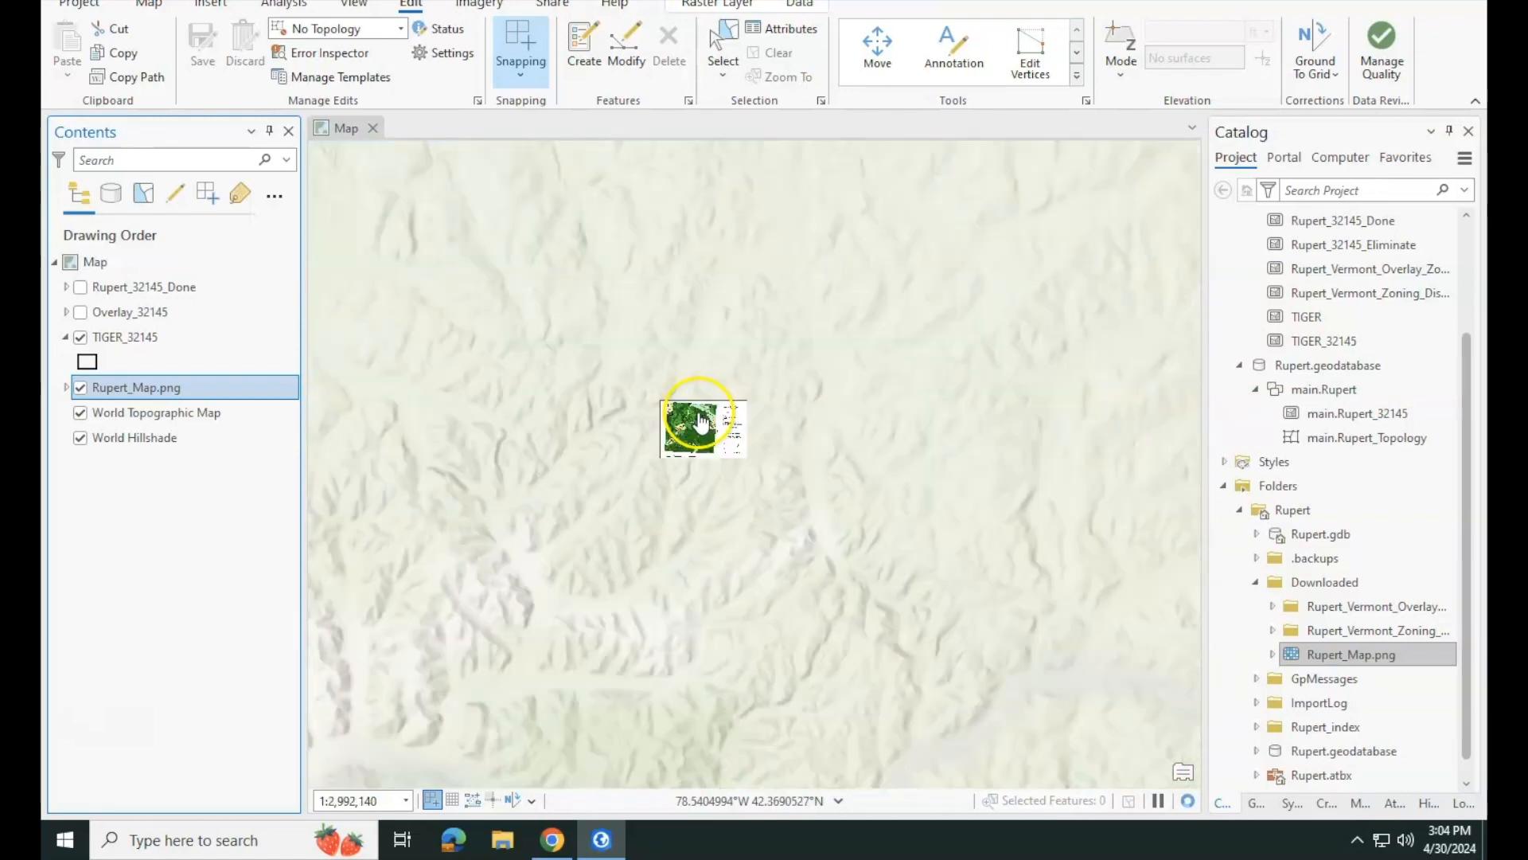
pyautogui.scroll(4, 698, 470)
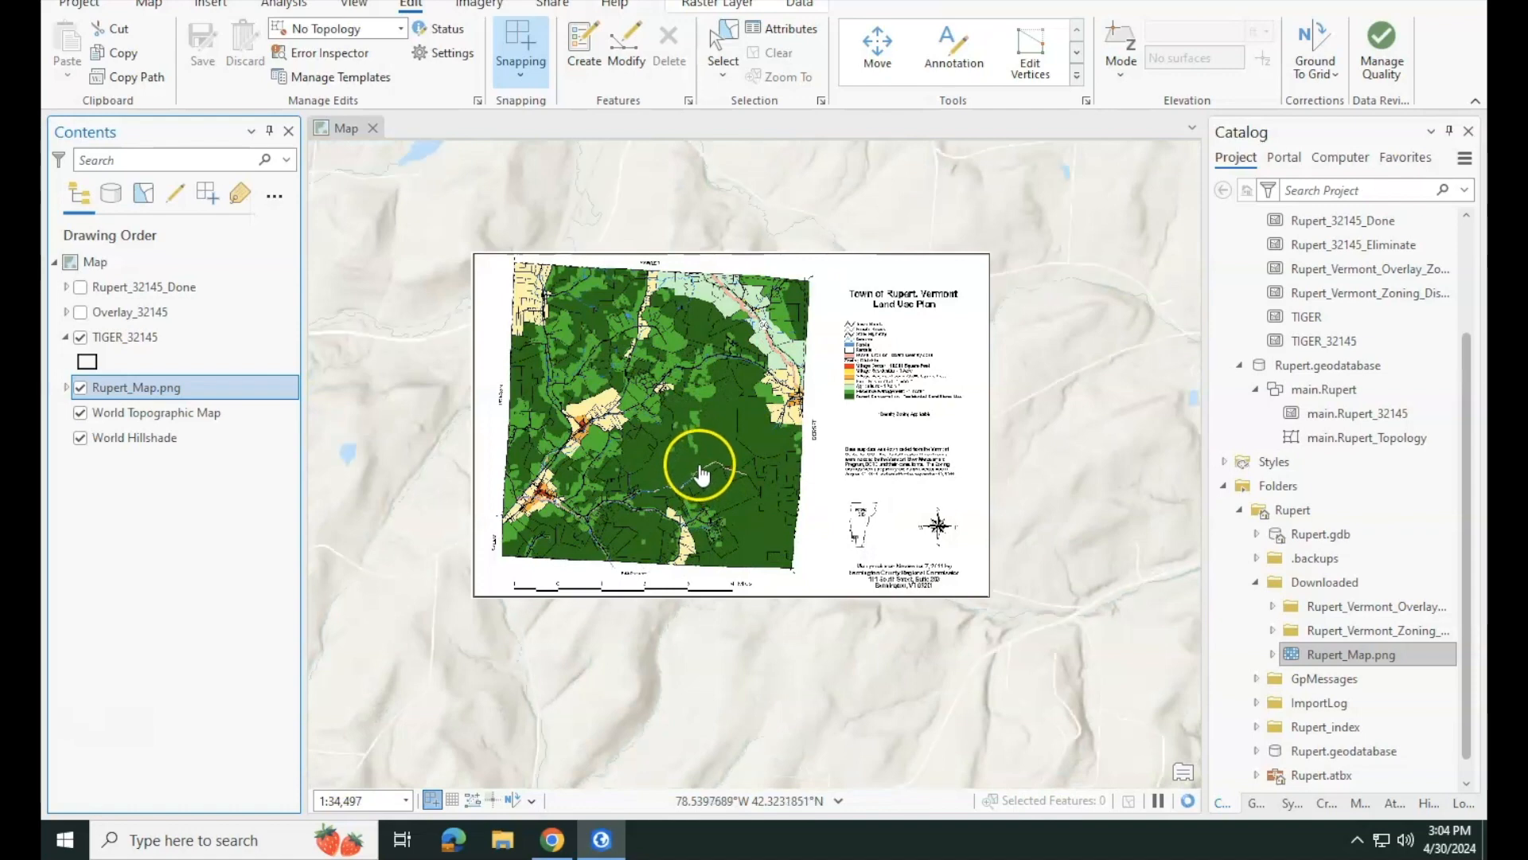
pyautogui.scroll(2, 697, 474)
pyautogui.moveTo(625, 352); pyautogui.dragTo(884, 659)
pyautogui.moveTo(685, 292); pyautogui.dragTo(704, 314)
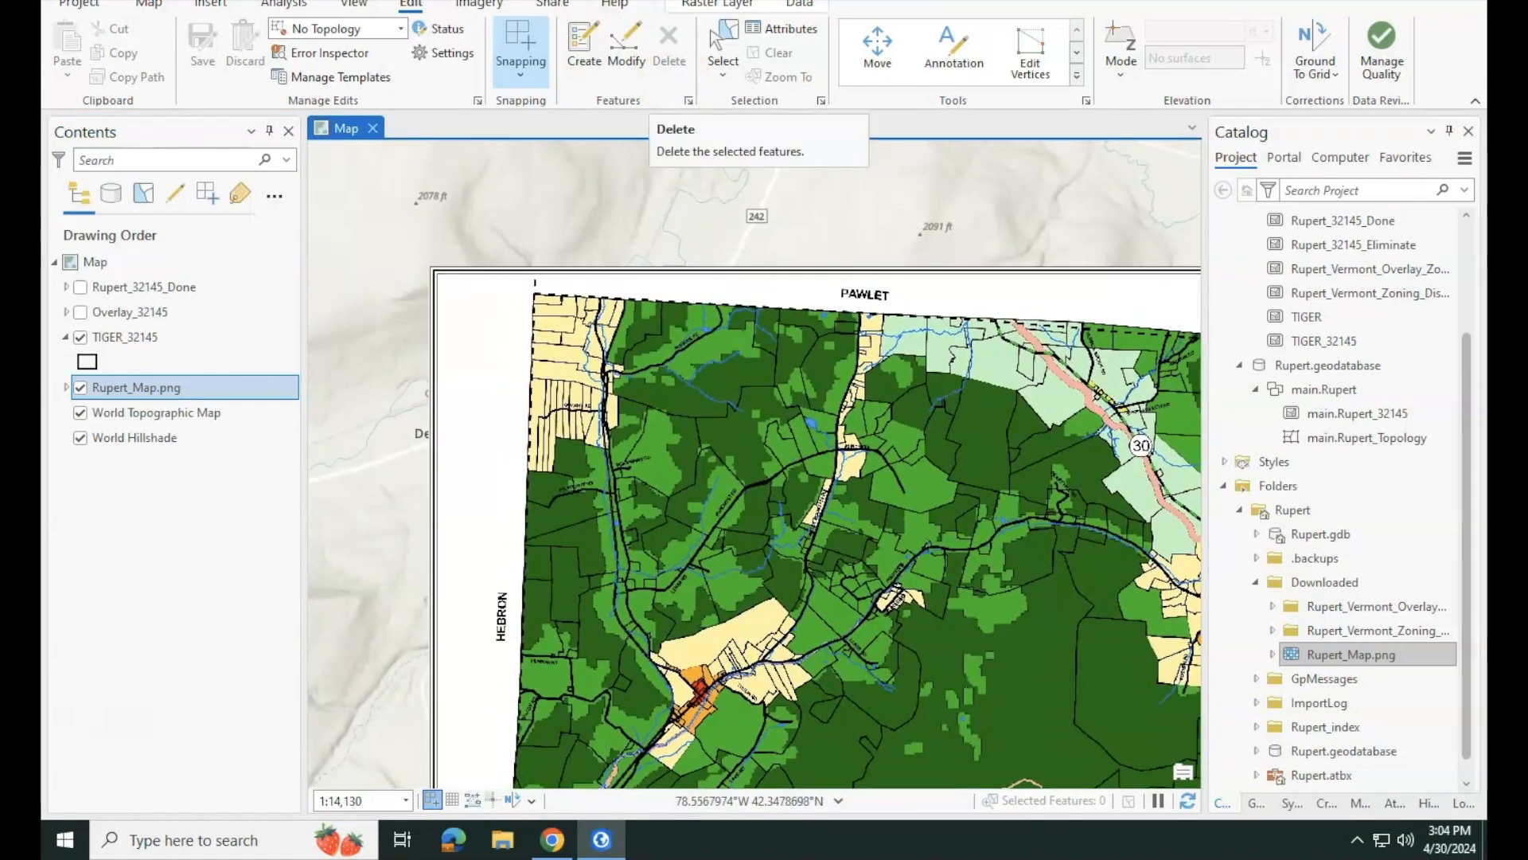
# - Start georeferencing Rupert_Map.png and add a control point linking its northwest town corner to the matching TIGER_32145 boundary corner
pyautogui.click(478, 8)
pyautogui.click(190, 43)
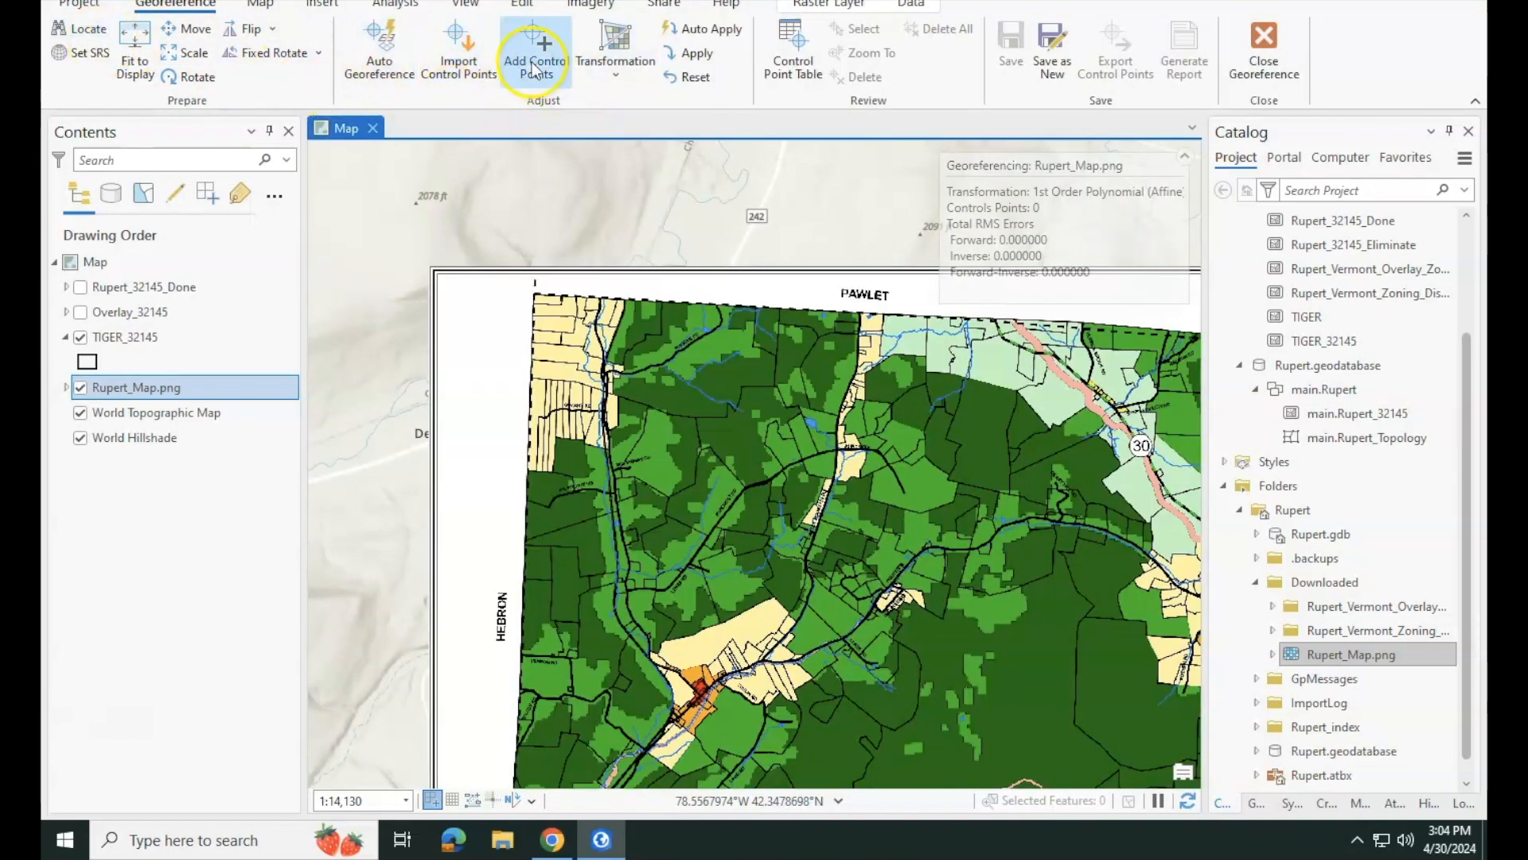
pyautogui.scroll(8, 550, 313)
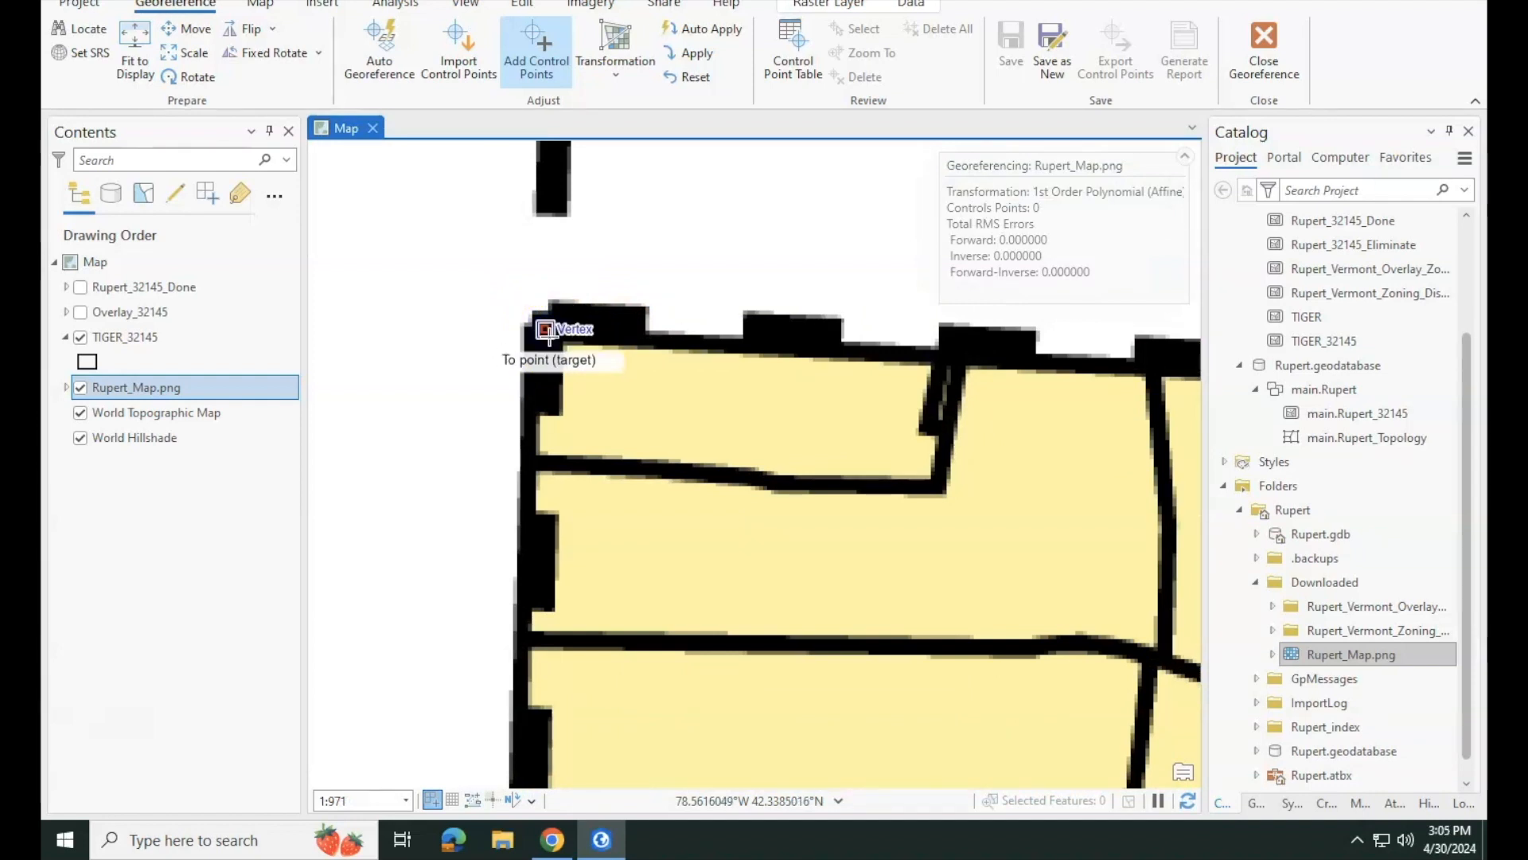
pyautogui.click(148, 342)
pyautogui.rightClick(127, 335)
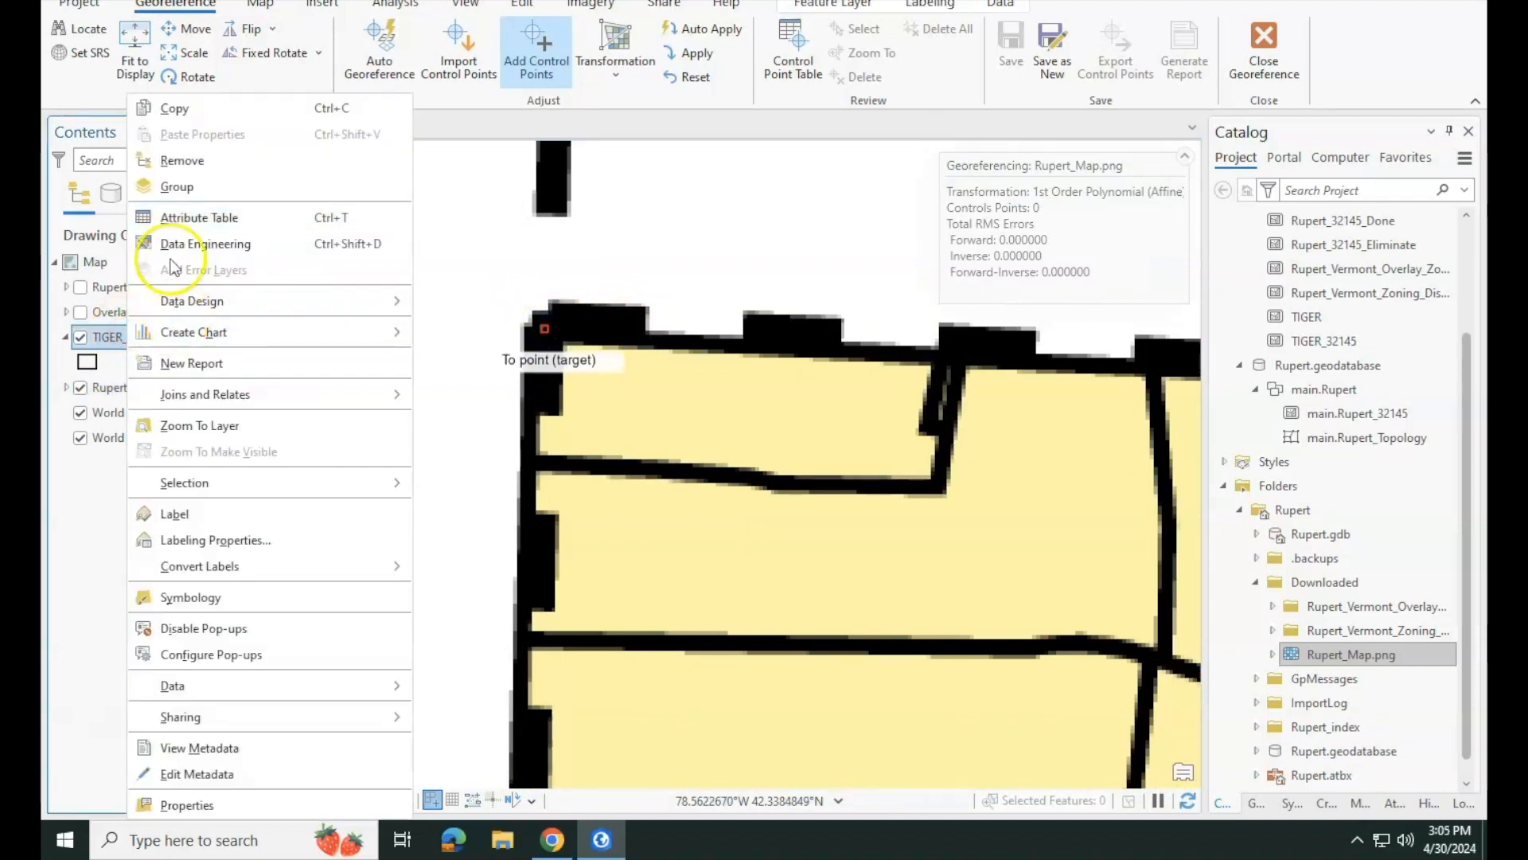
pyautogui.click(186, 425)
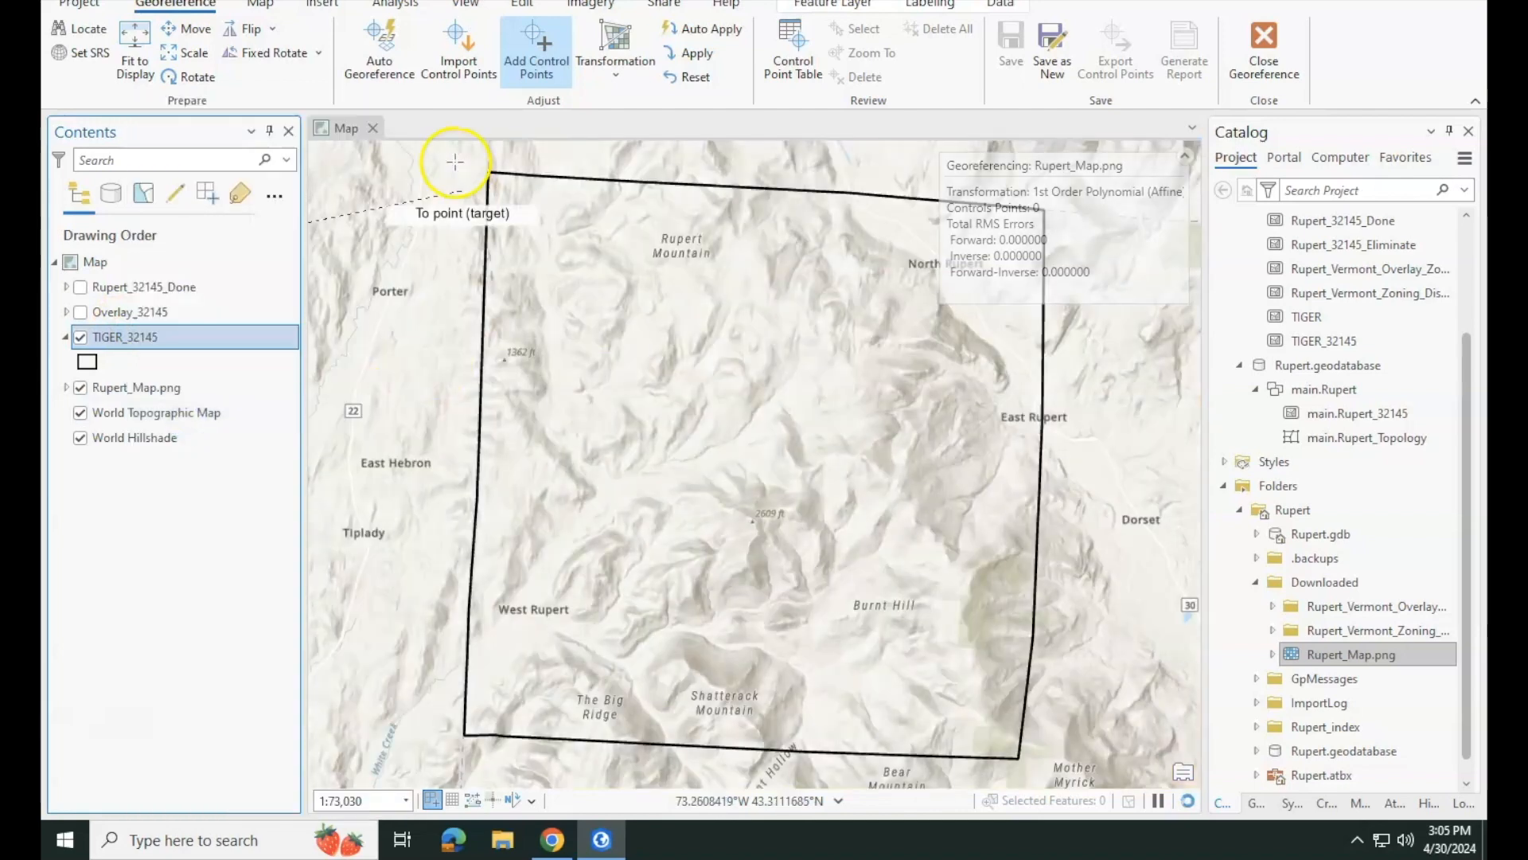
pyautogui.click(488, 171)
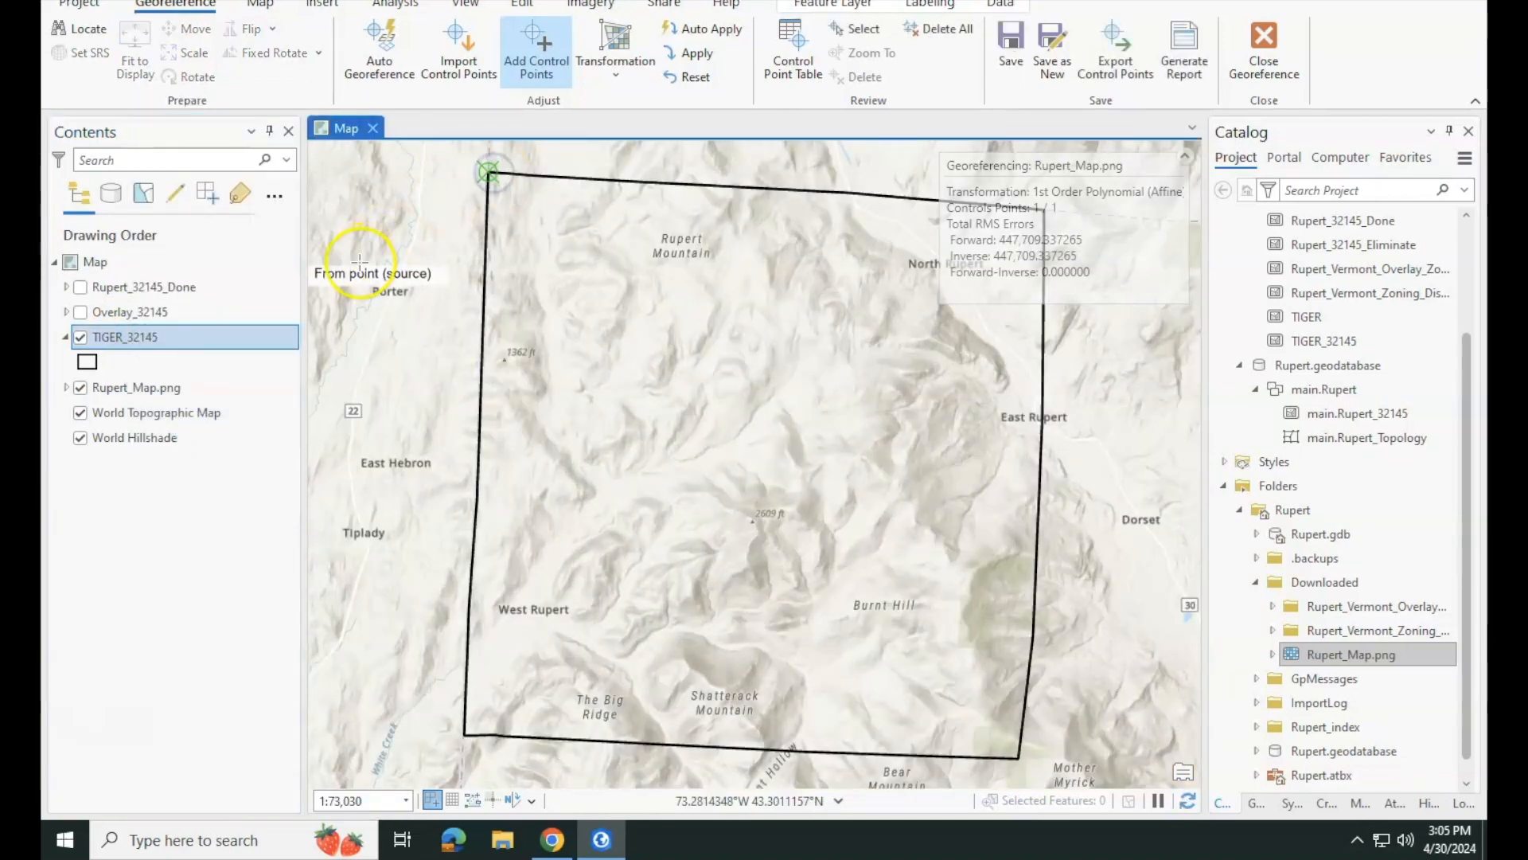
# - Add a control point linking the southeast town corner on Rupert_Map.png to the southeast corner of the TIGER_32145 boundary
pyautogui.rightClick(177, 389)
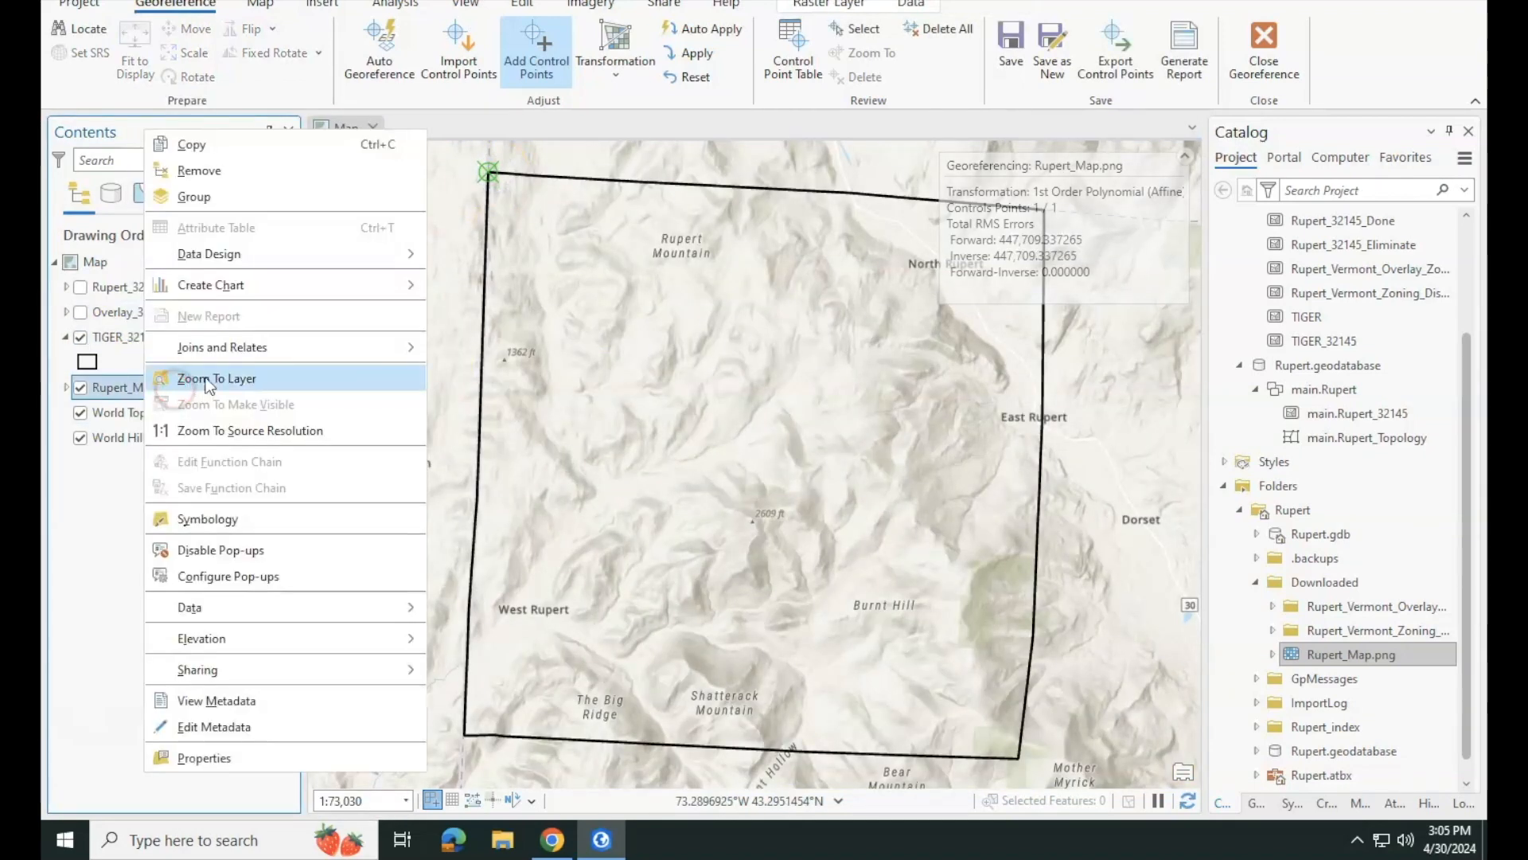
pyautogui.click(209, 377)
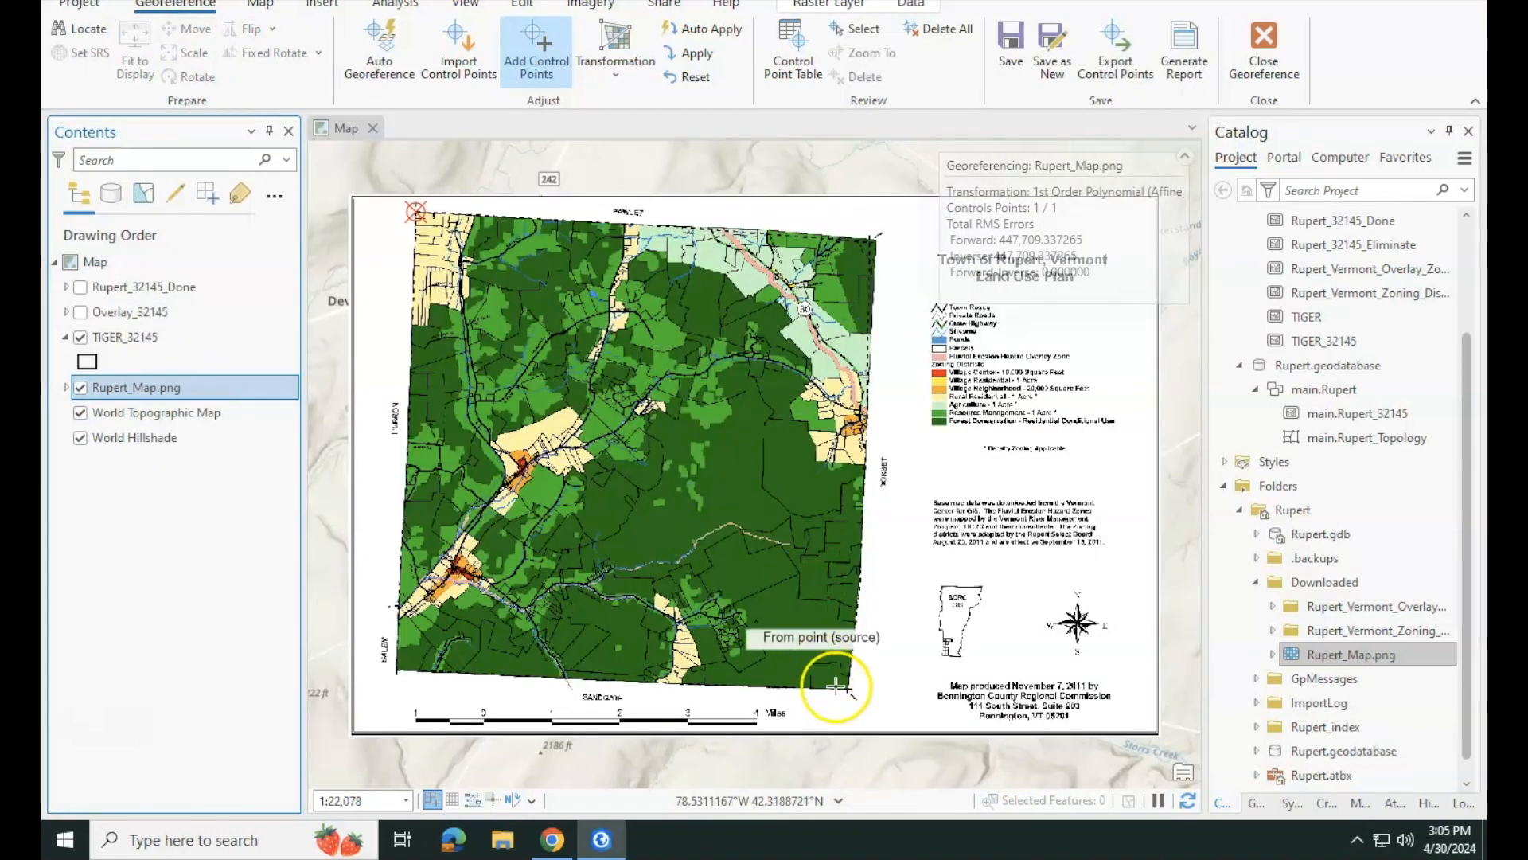
pyautogui.scroll(5, 875, 711)
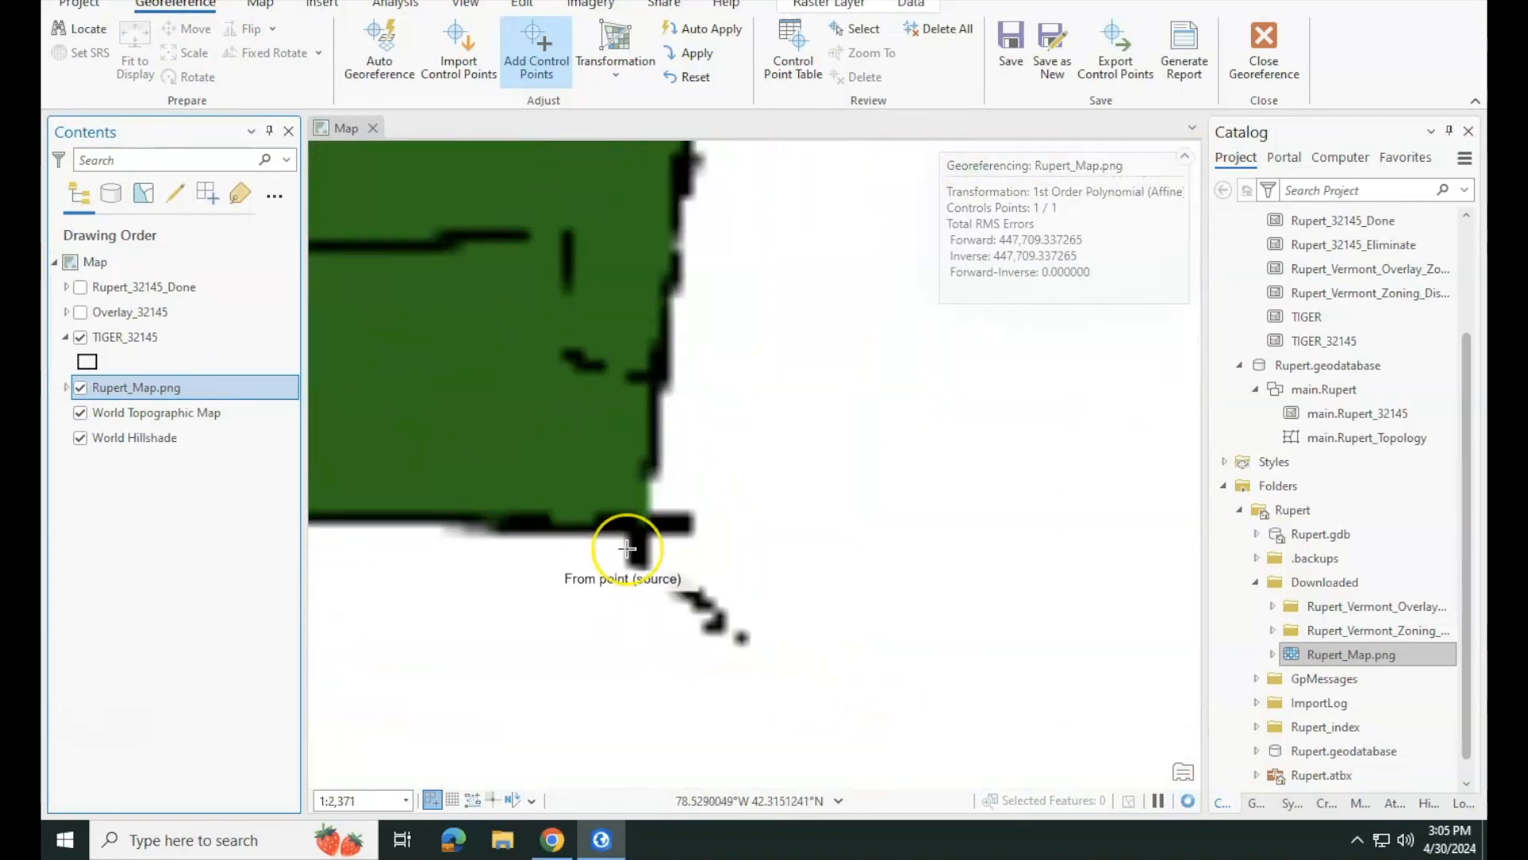
pyautogui.click(641, 508)
pyautogui.click(140, 339)
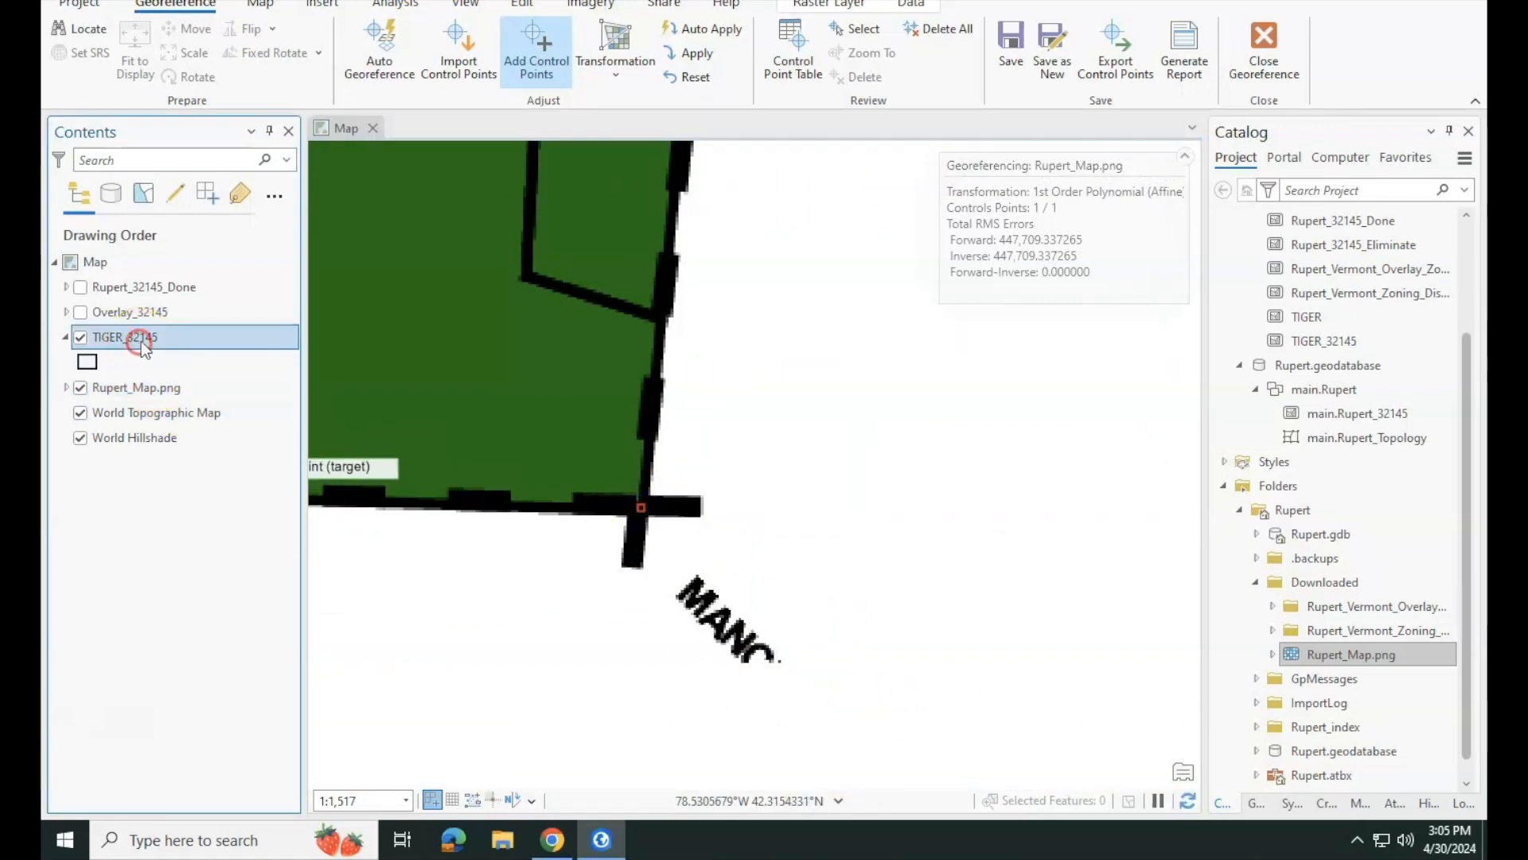
pyautogui.rightClick(141, 341)
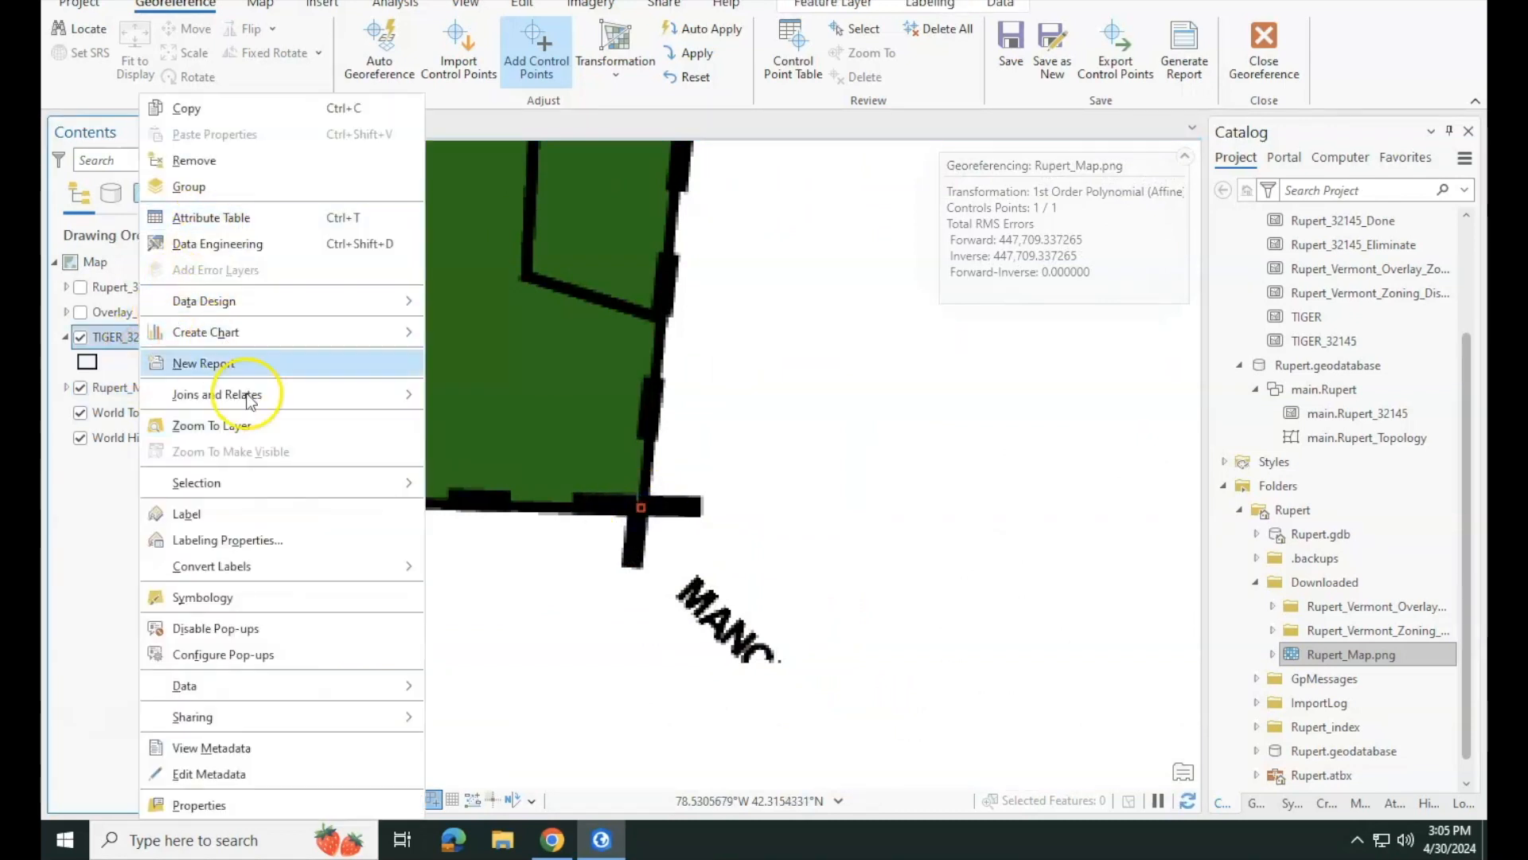
pyautogui.click(253, 425)
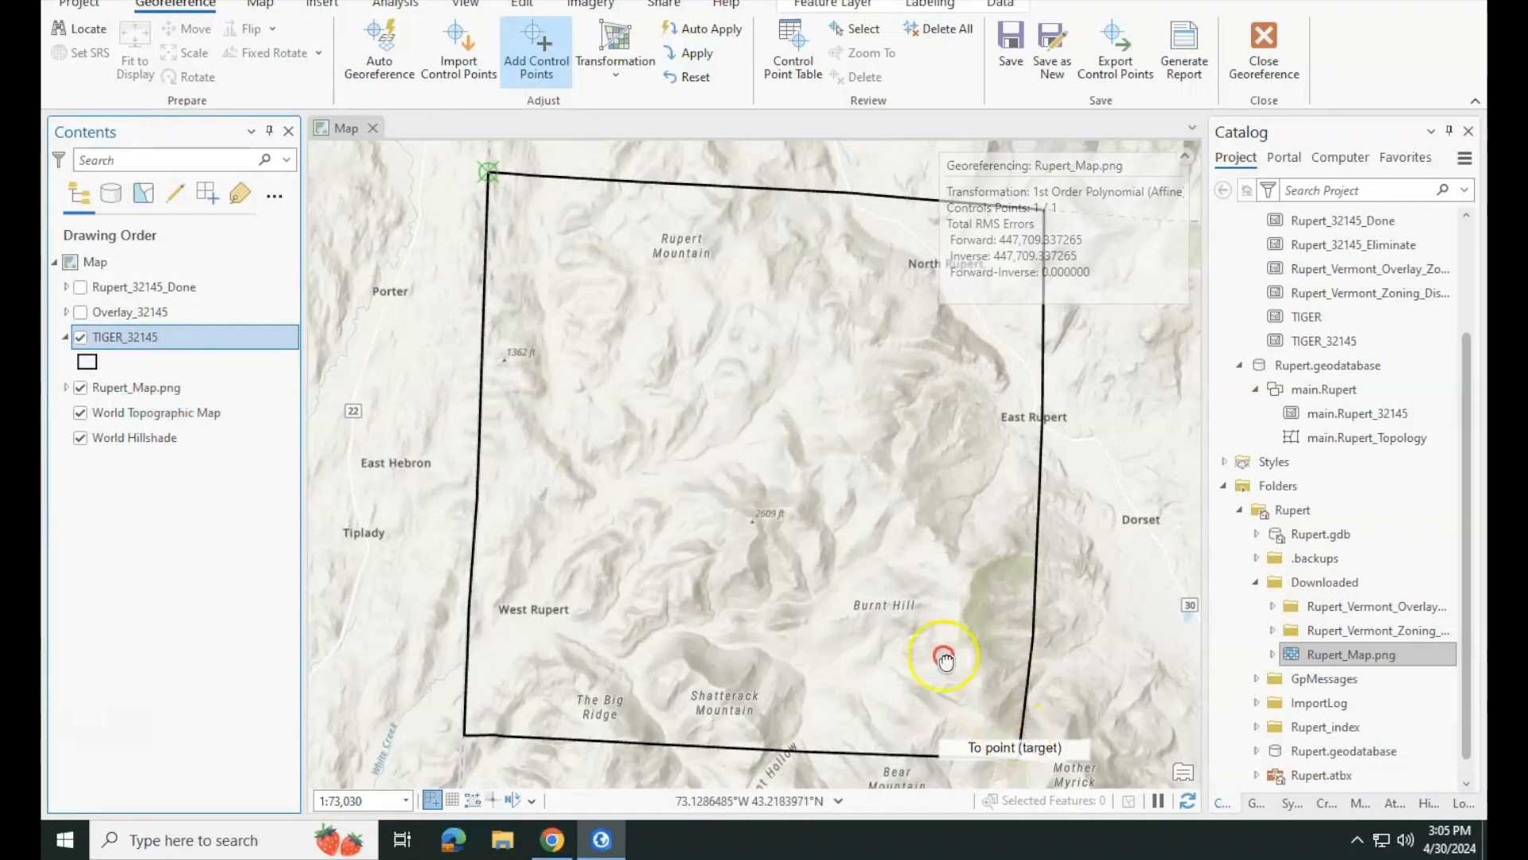
pyautogui.scroll(5, 947, 649)
pyautogui.scroll(3, 752, 515)
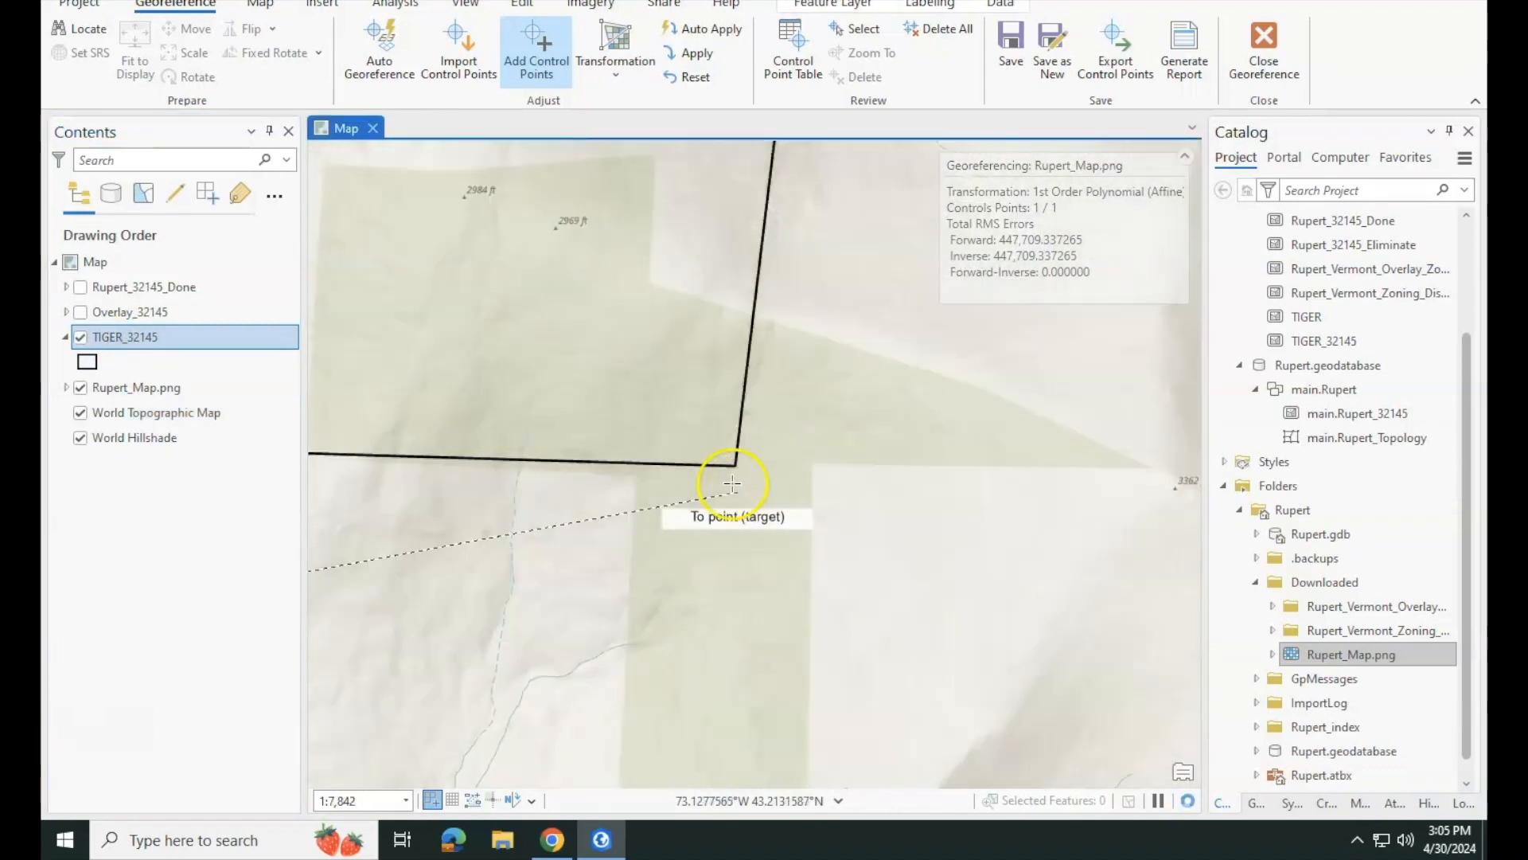
pyautogui.click(736, 467)
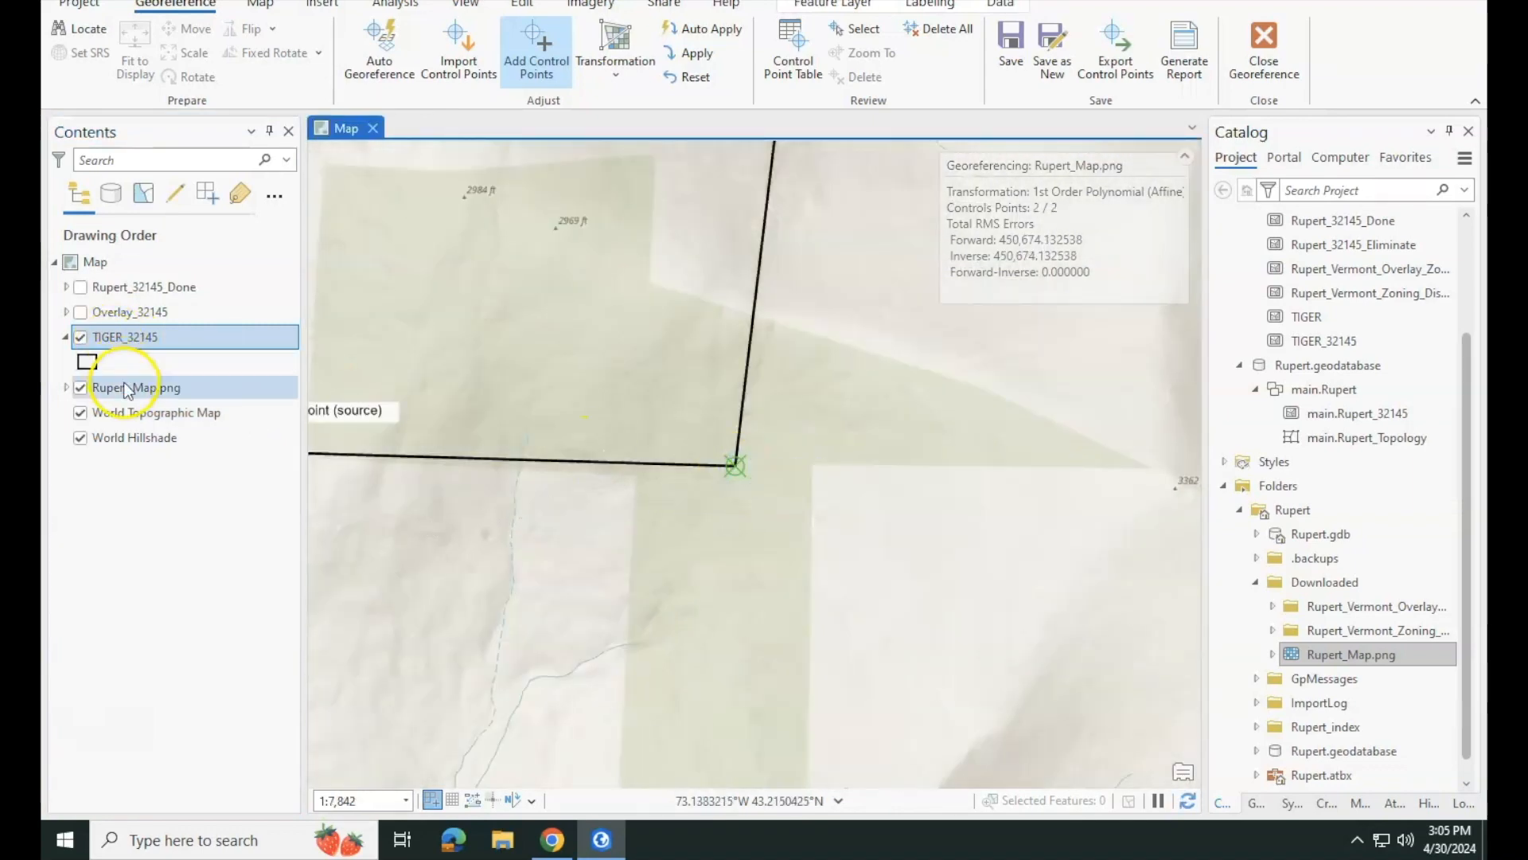
# - Add a control point linking the southwest town corner on Rupert_Map.png to the southwest corner of the TIGER_32145 boundary
pyautogui.rightClick(125, 388)
pyautogui.click(169, 368)
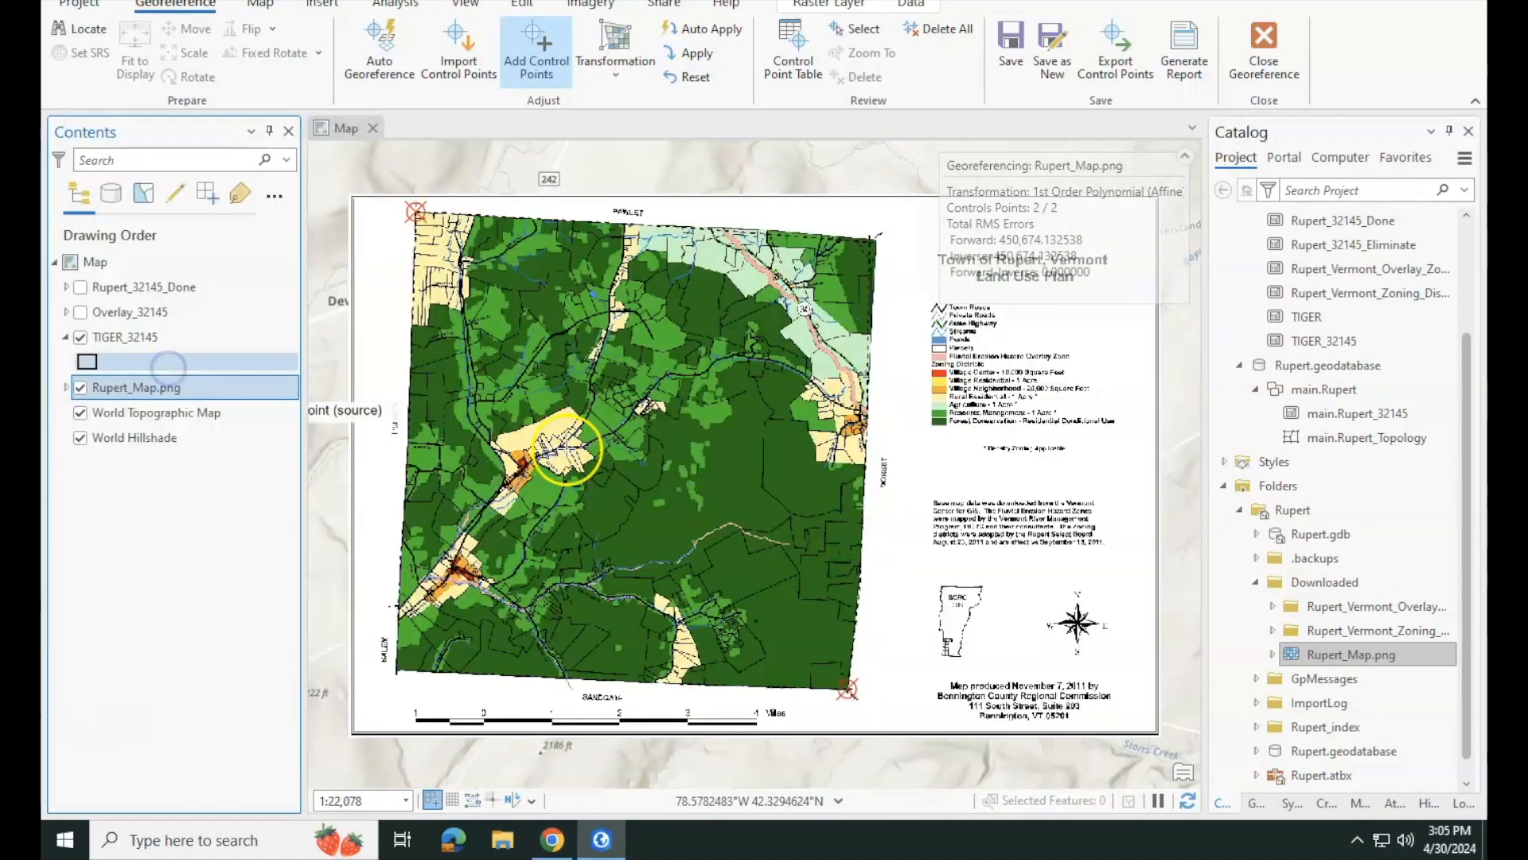
pyautogui.scroll(3, 378, 707)
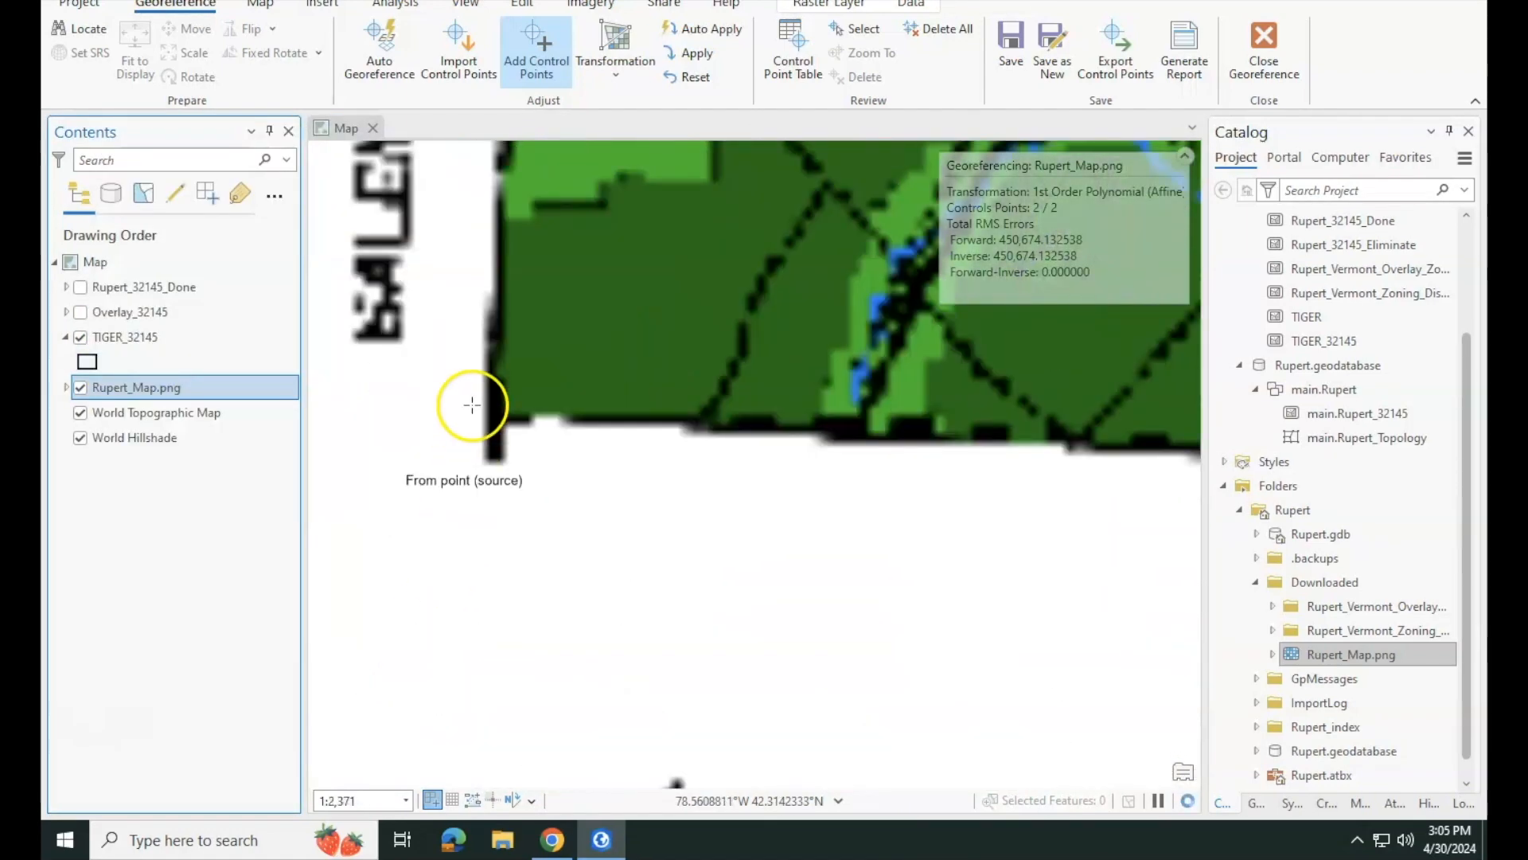
pyautogui.scroll(4, 484, 408)
pyautogui.moveTo(962, 441); pyautogui.dragTo(446, 430)
pyautogui.scroll(-4, 1000, 443)
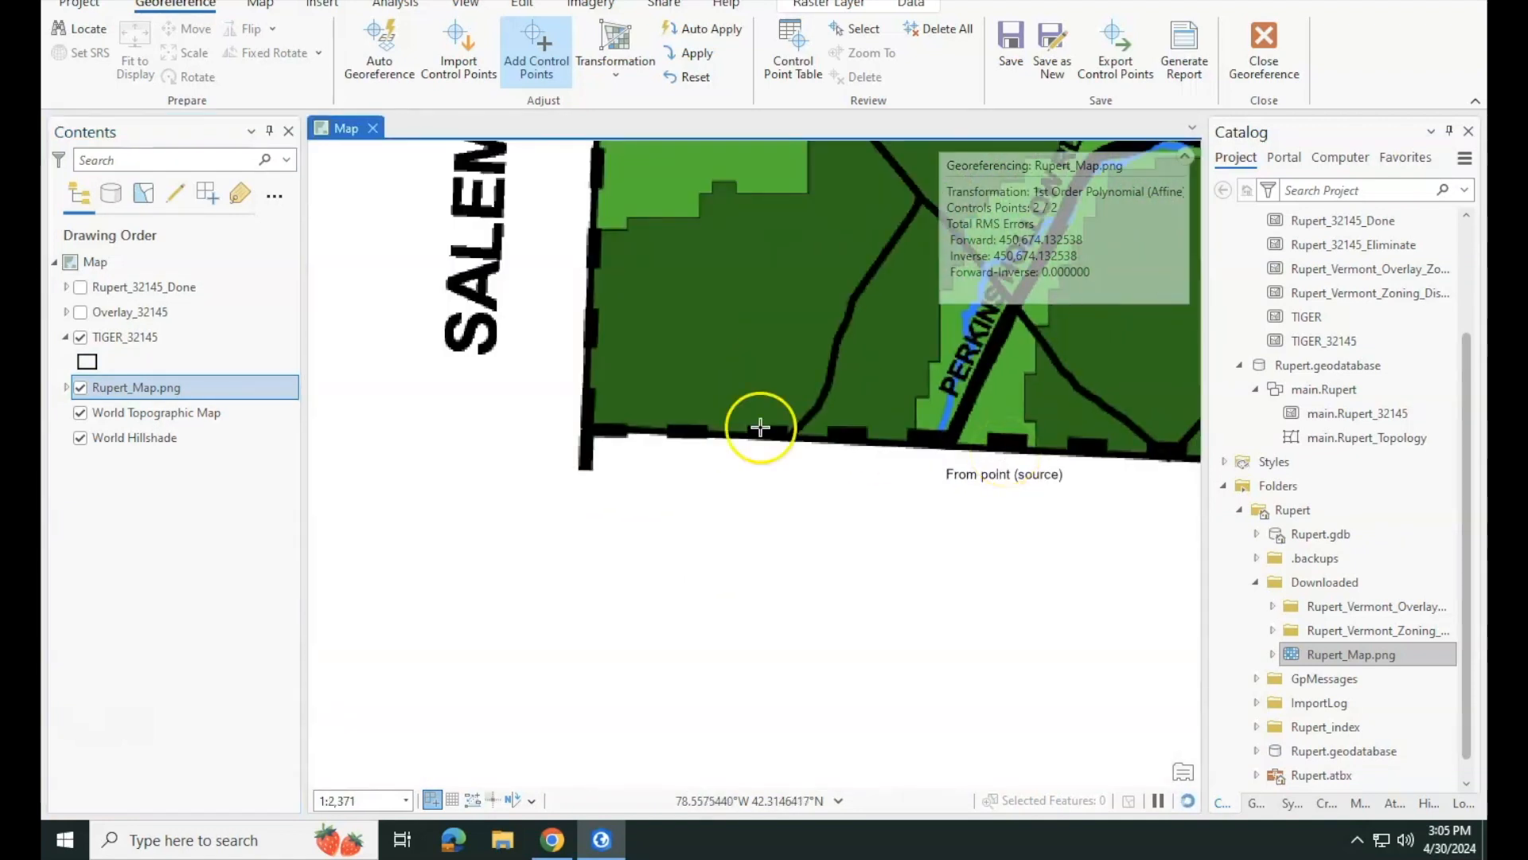
pyautogui.scroll(4, 568, 419)
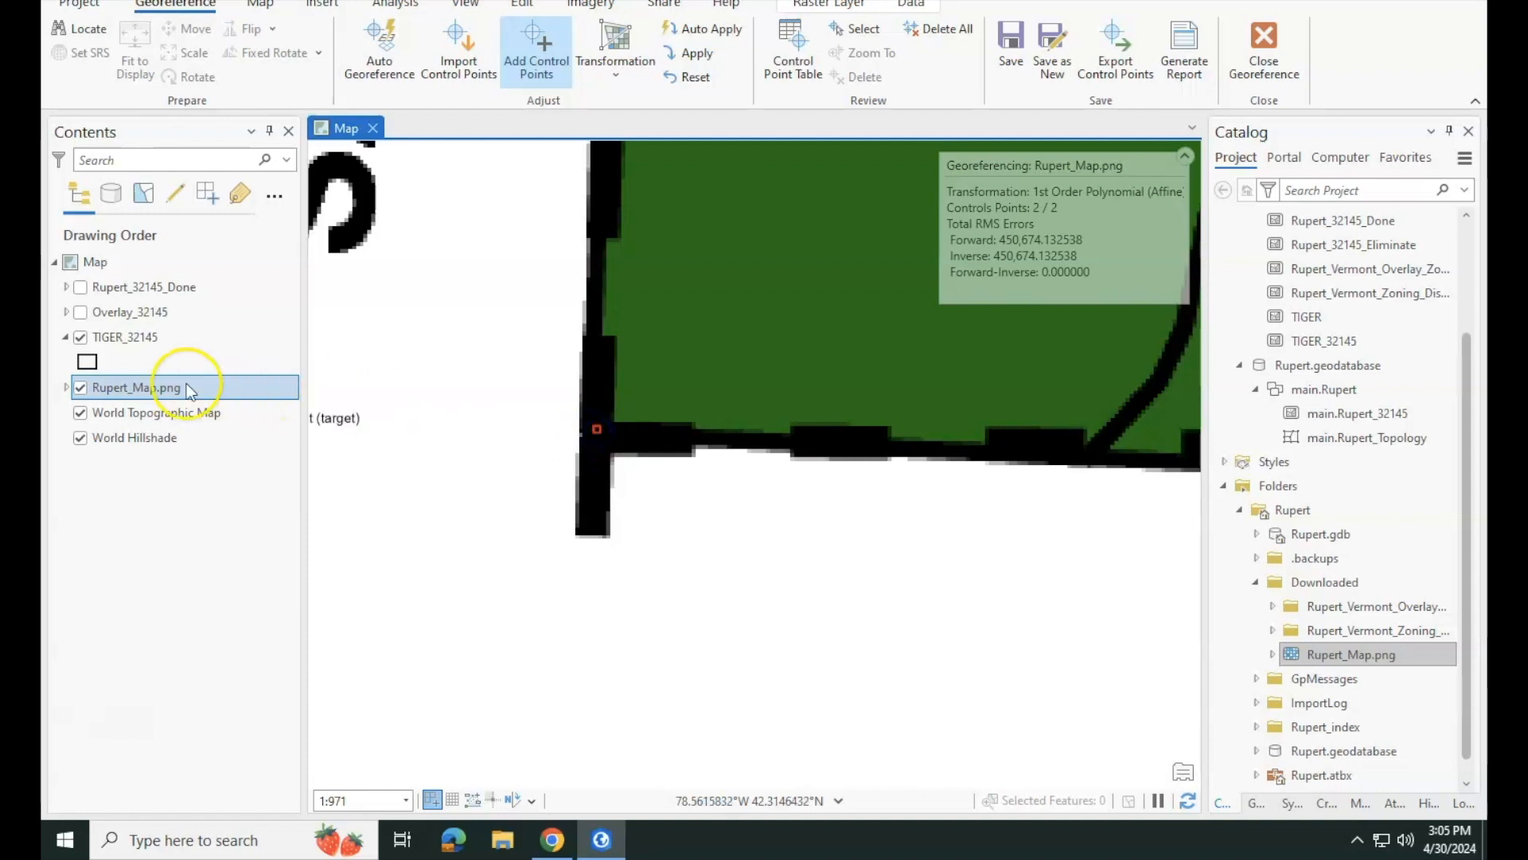
pyautogui.rightClick(107, 336)
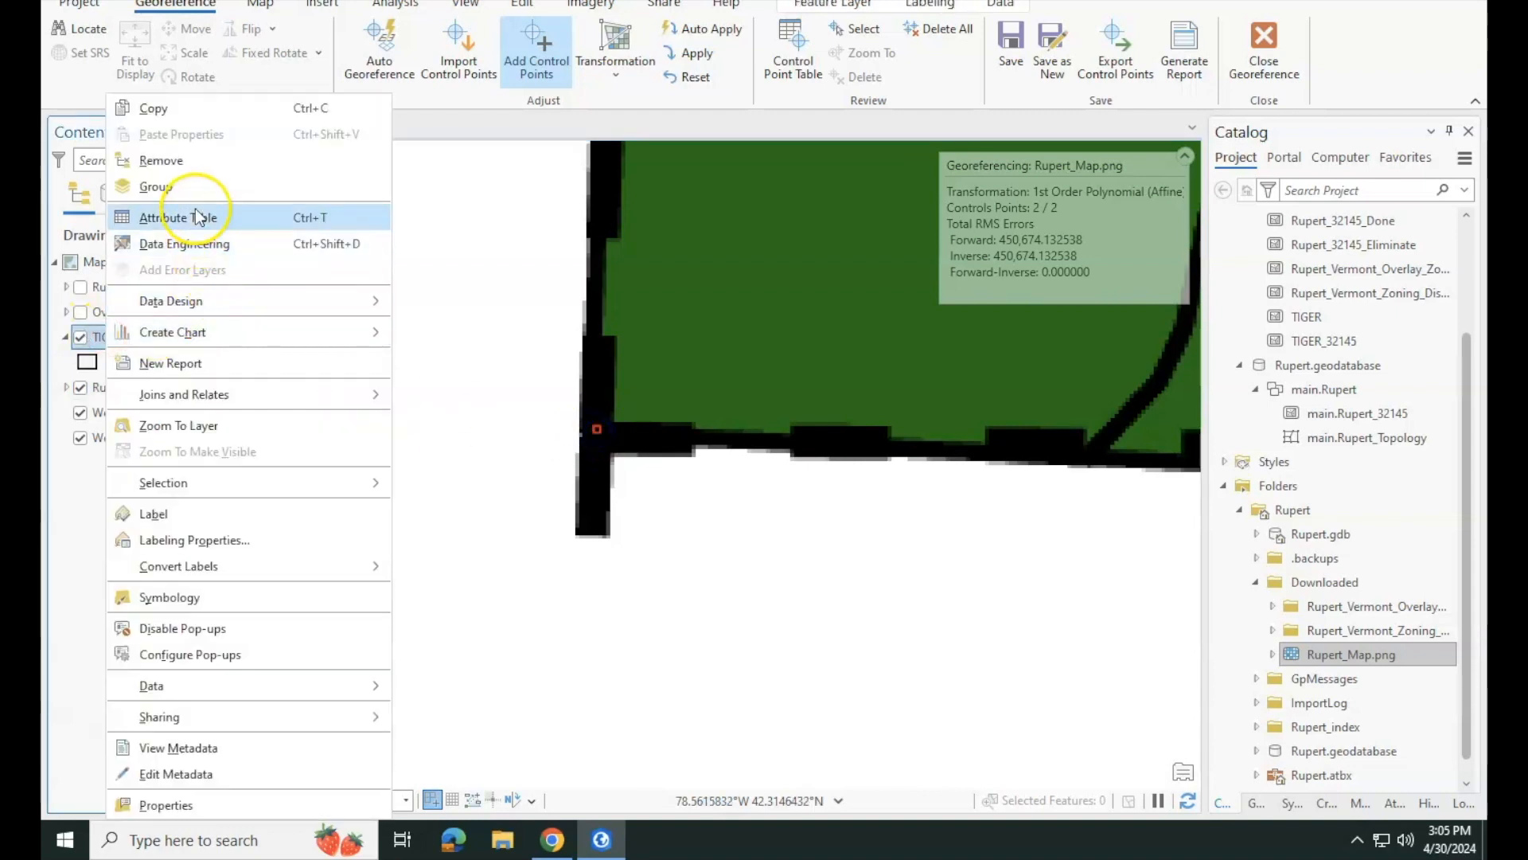
pyautogui.click(228, 423)
pyautogui.scroll(5, 462, 729)
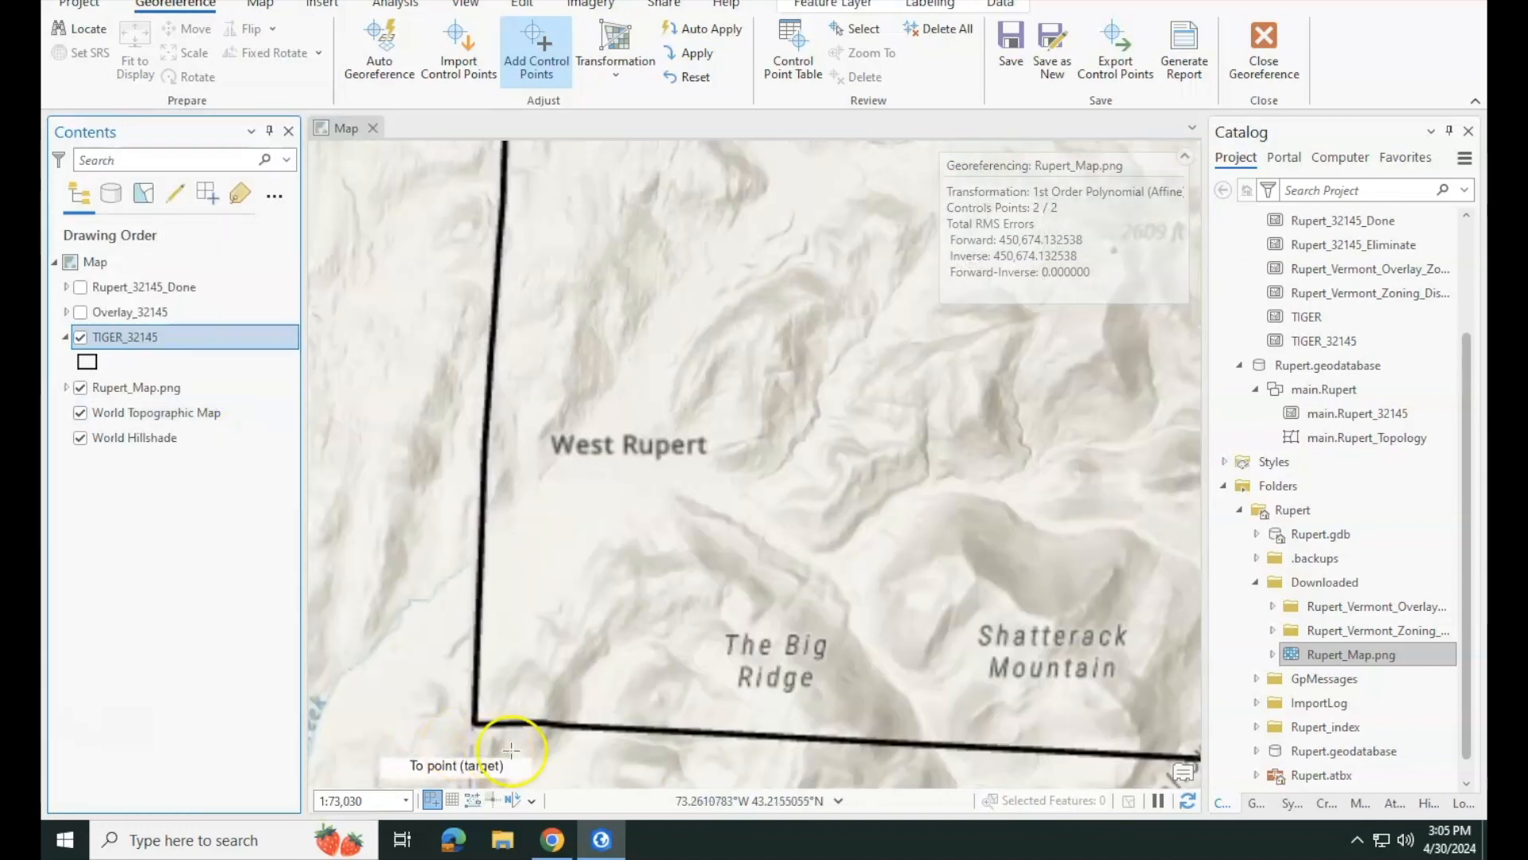
pyautogui.scroll(3, 474, 704)
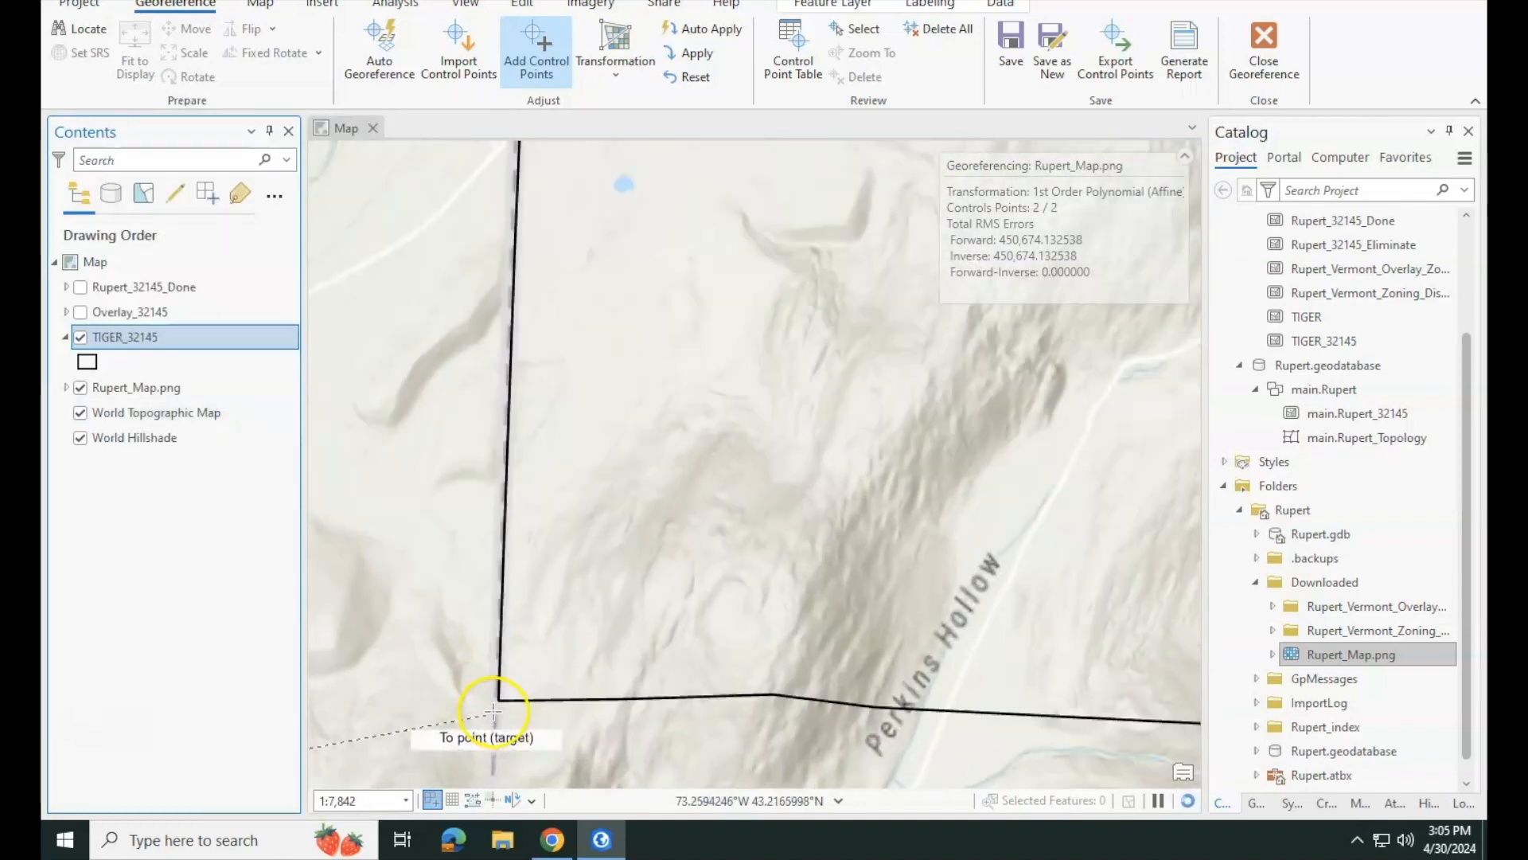
pyautogui.click(499, 701)
pyautogui.scroll(-4, 499, 702)
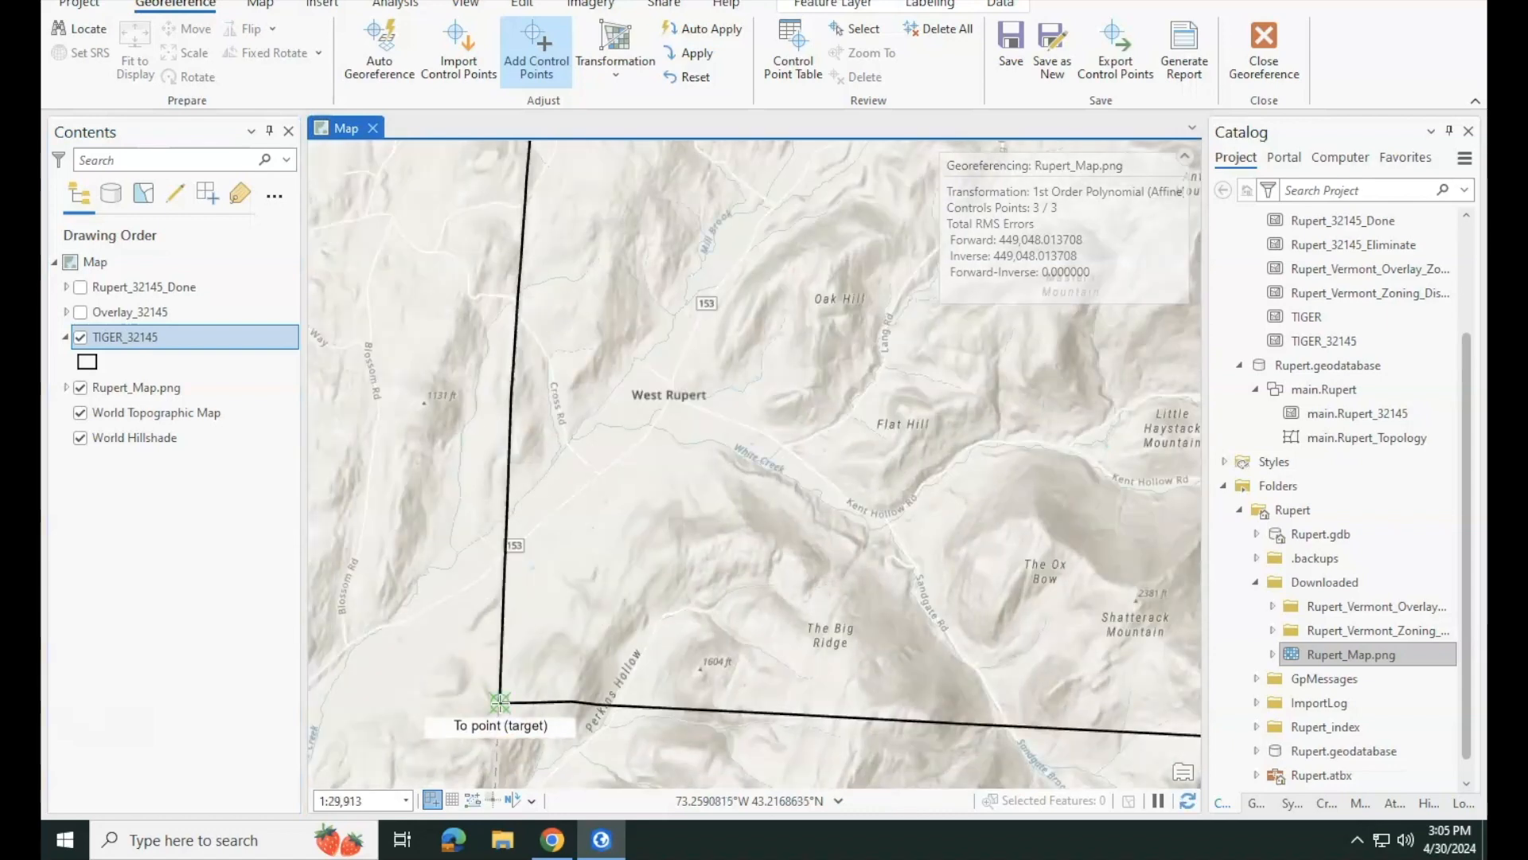
# - Add a control point linking the northeast town corner on Rupert_Map.png to the northeast corner of the TIGER_32145 boundary
pyautogui.scroll(-5, 588, 613)
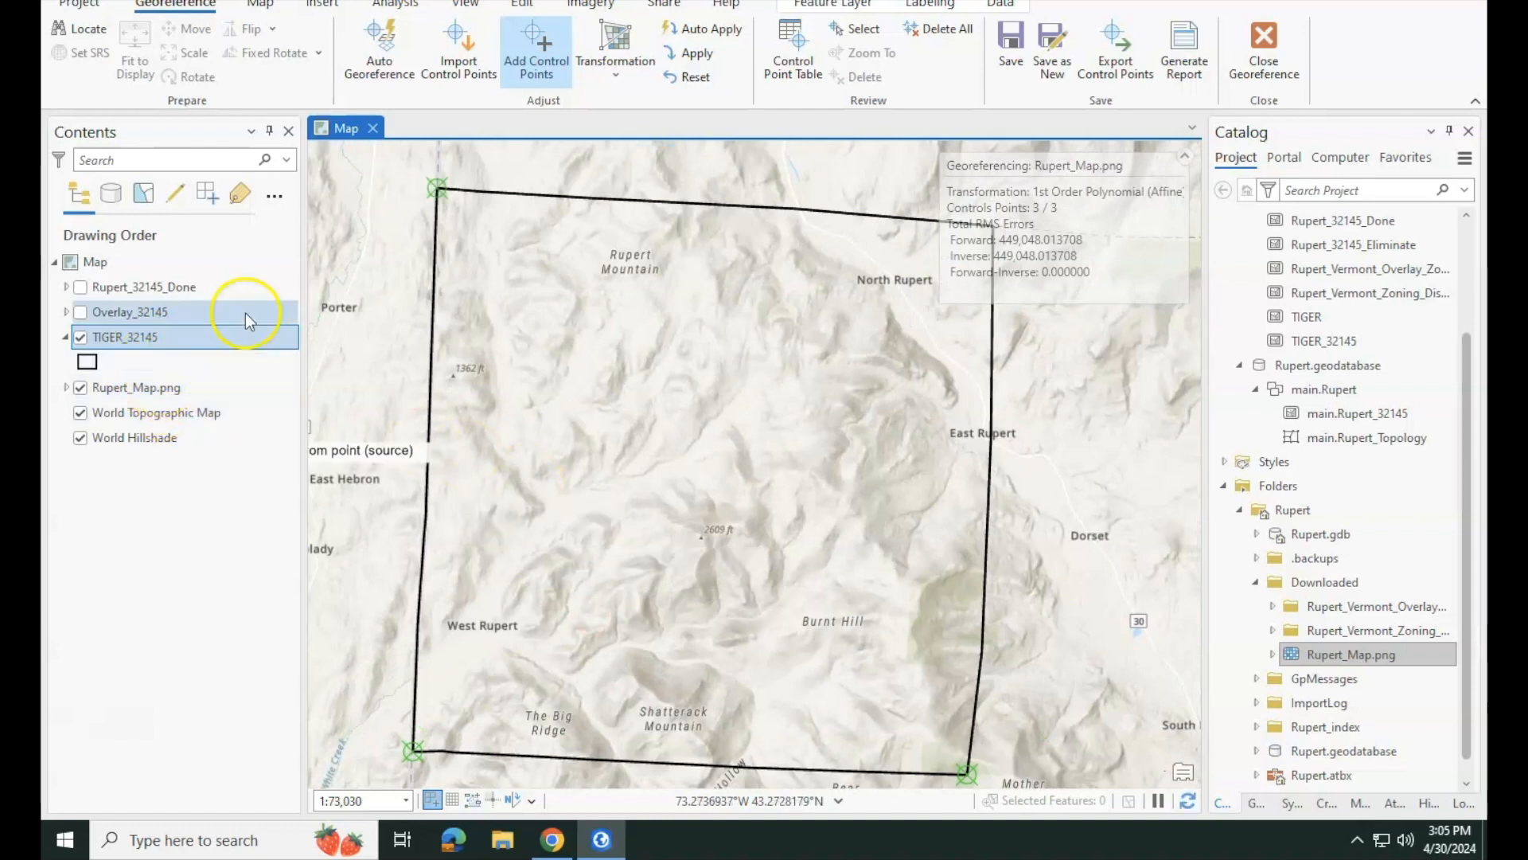
pyautogui.rightClick(167, 391)
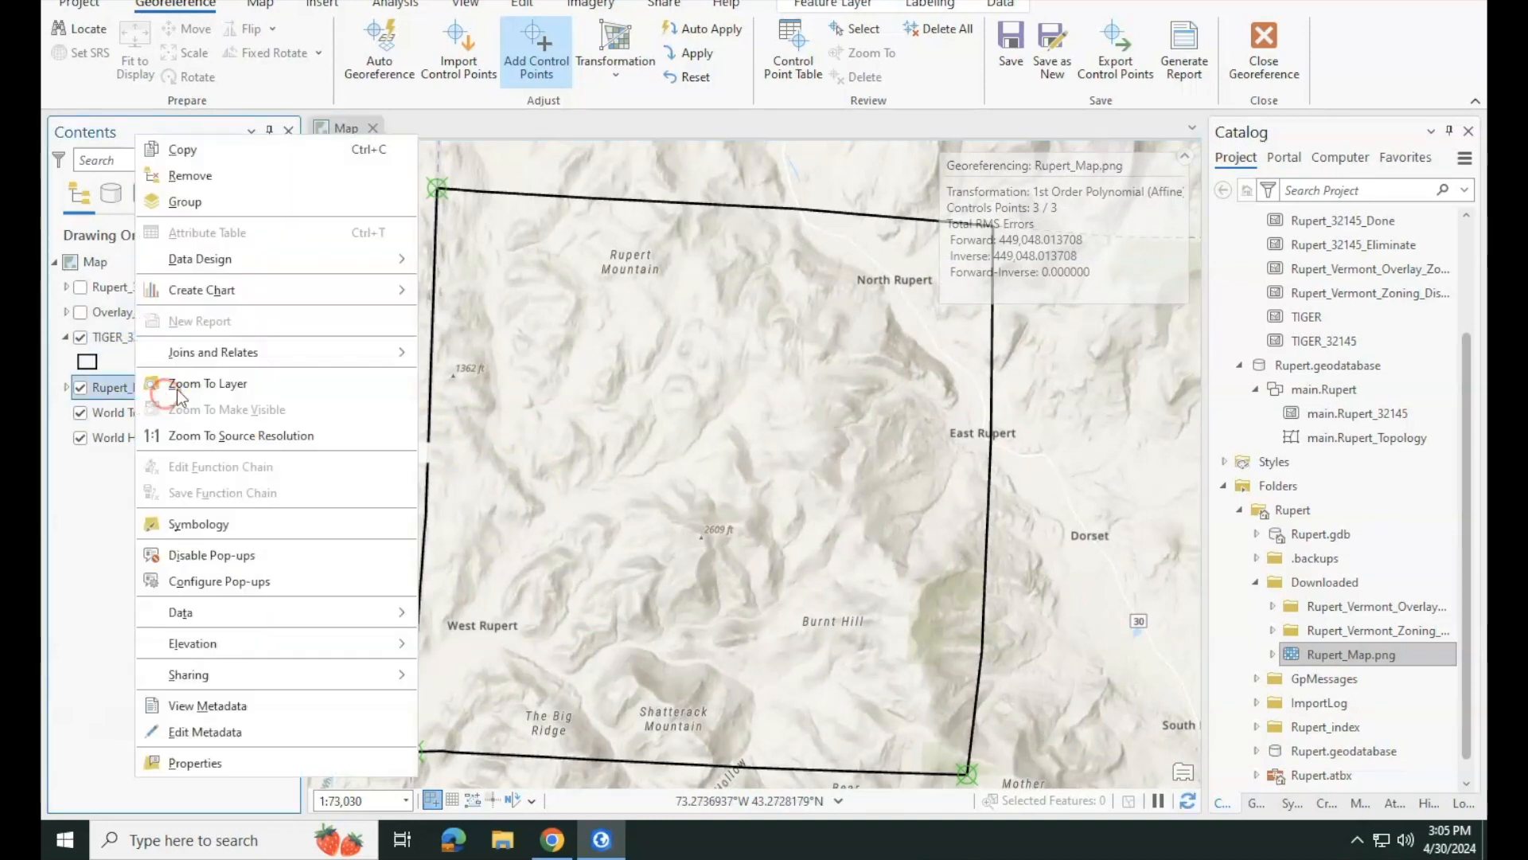
pyautogui.click(199, 386)
pyautogui.scroll(5, 757, 351)
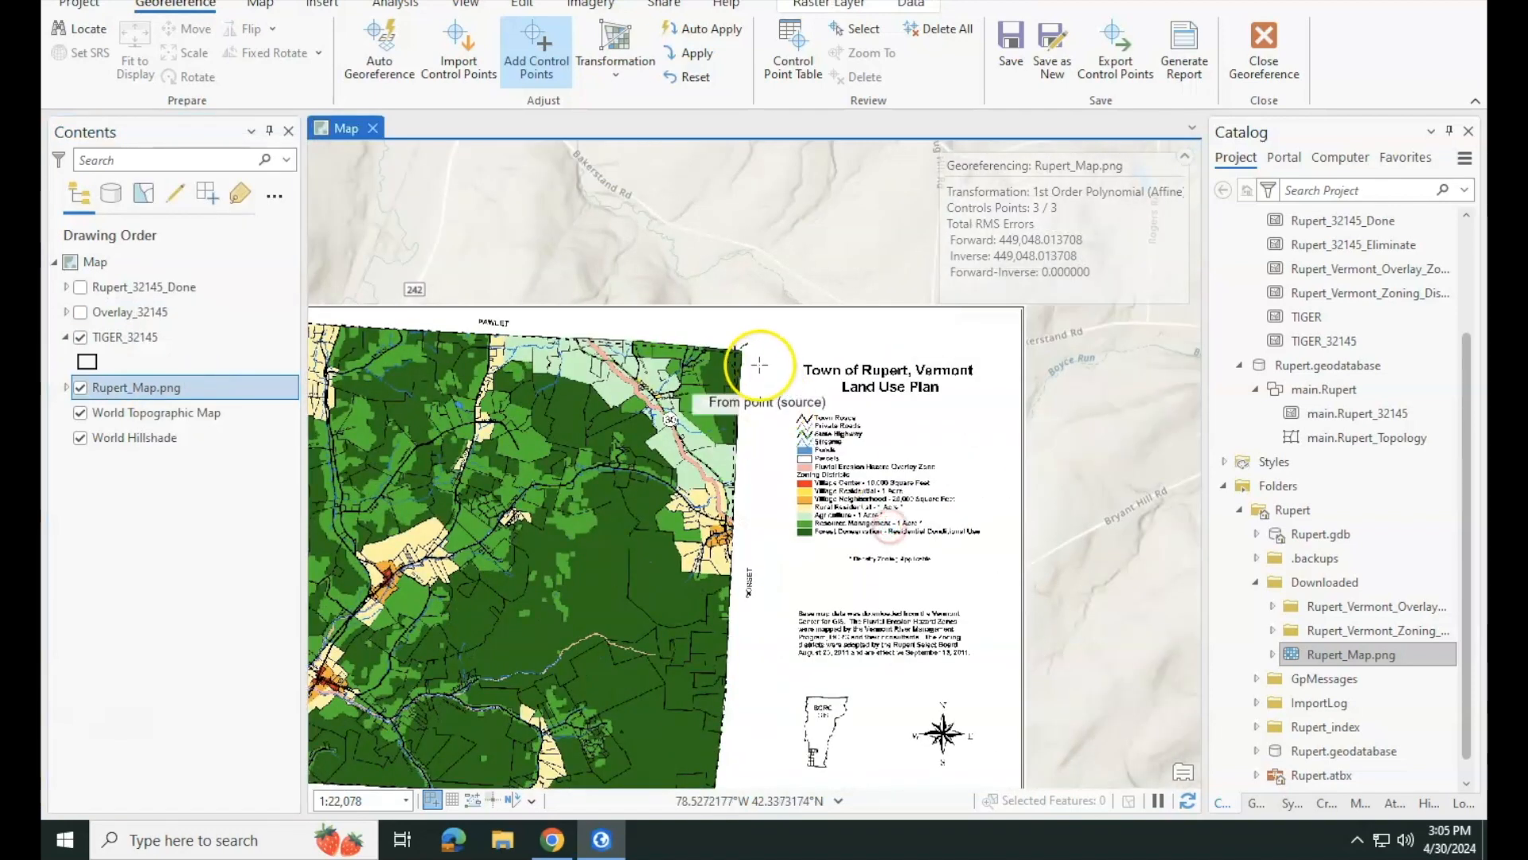
pyautogui.scroll(4, 605, 262)
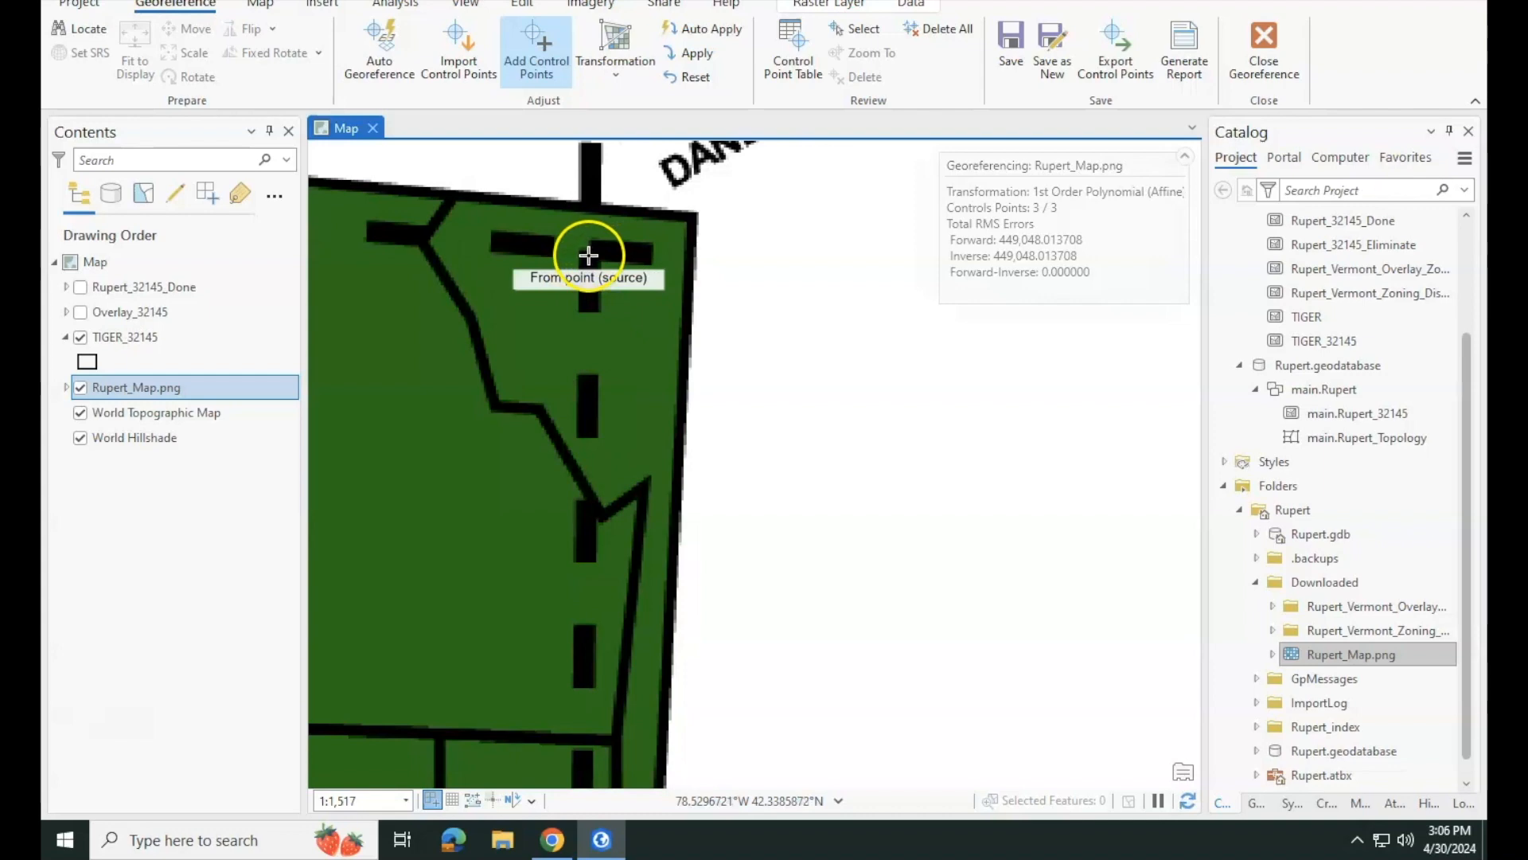
pyautogui.rightClick(116, 339)
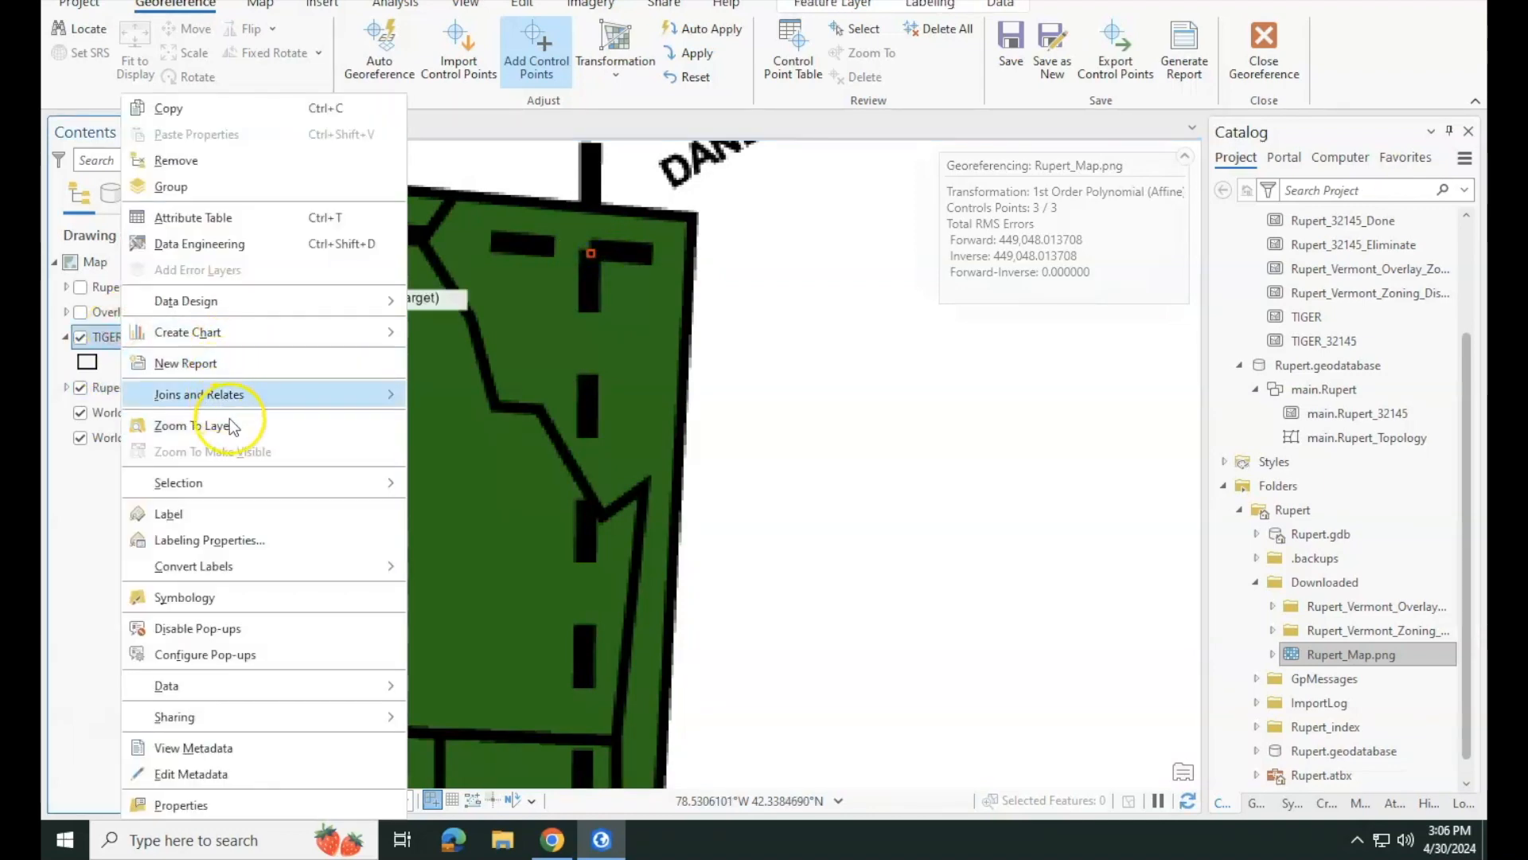
pyautogui.click(193, 425)
pyautogui.moveTo(603, 457); pyautogui.dragTo(362, 592)
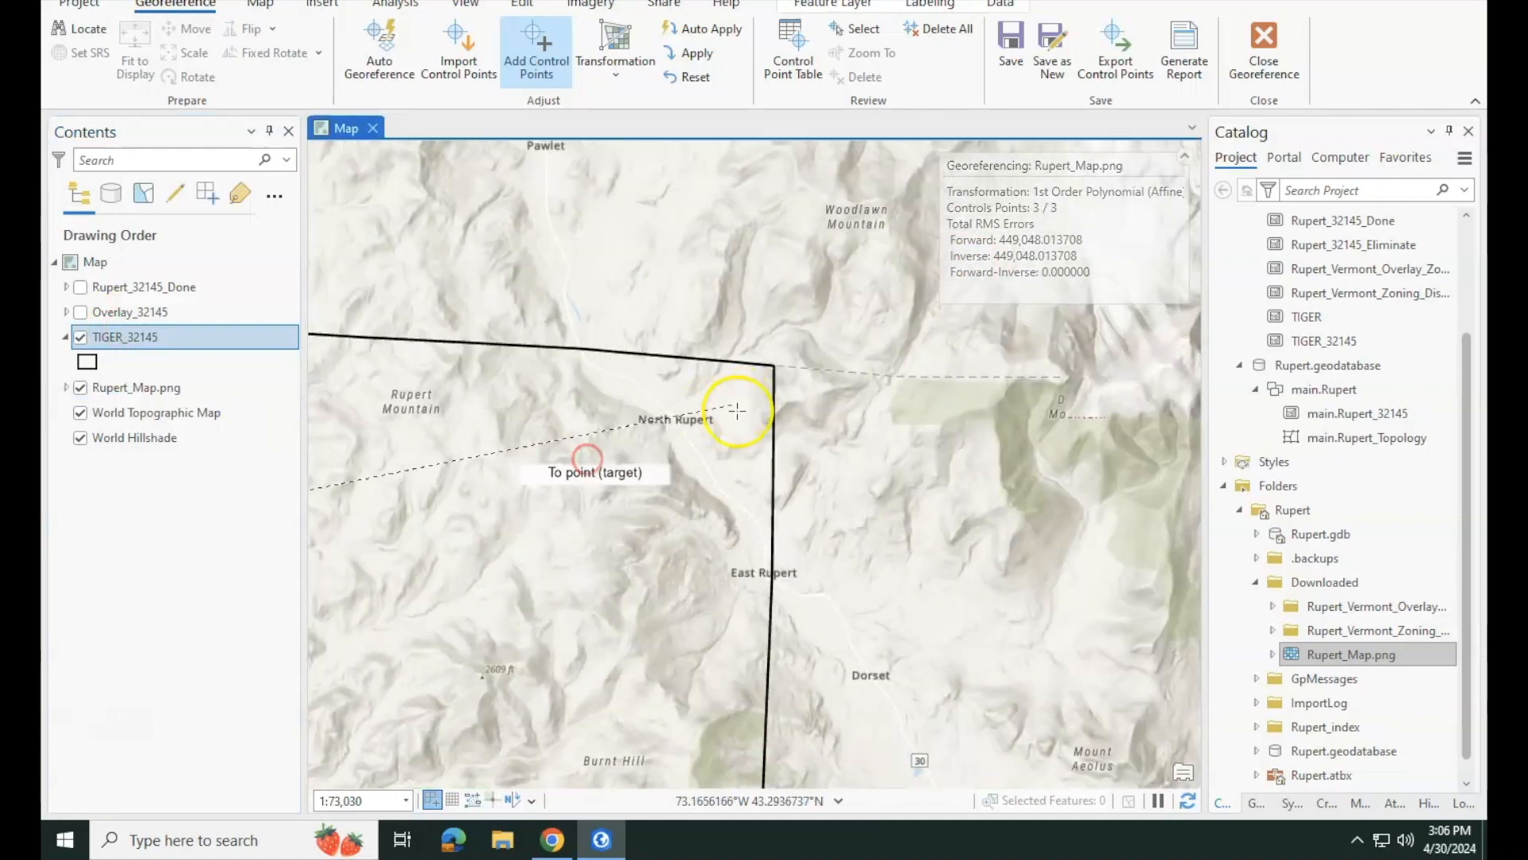
pyautogui.click(772, 366)
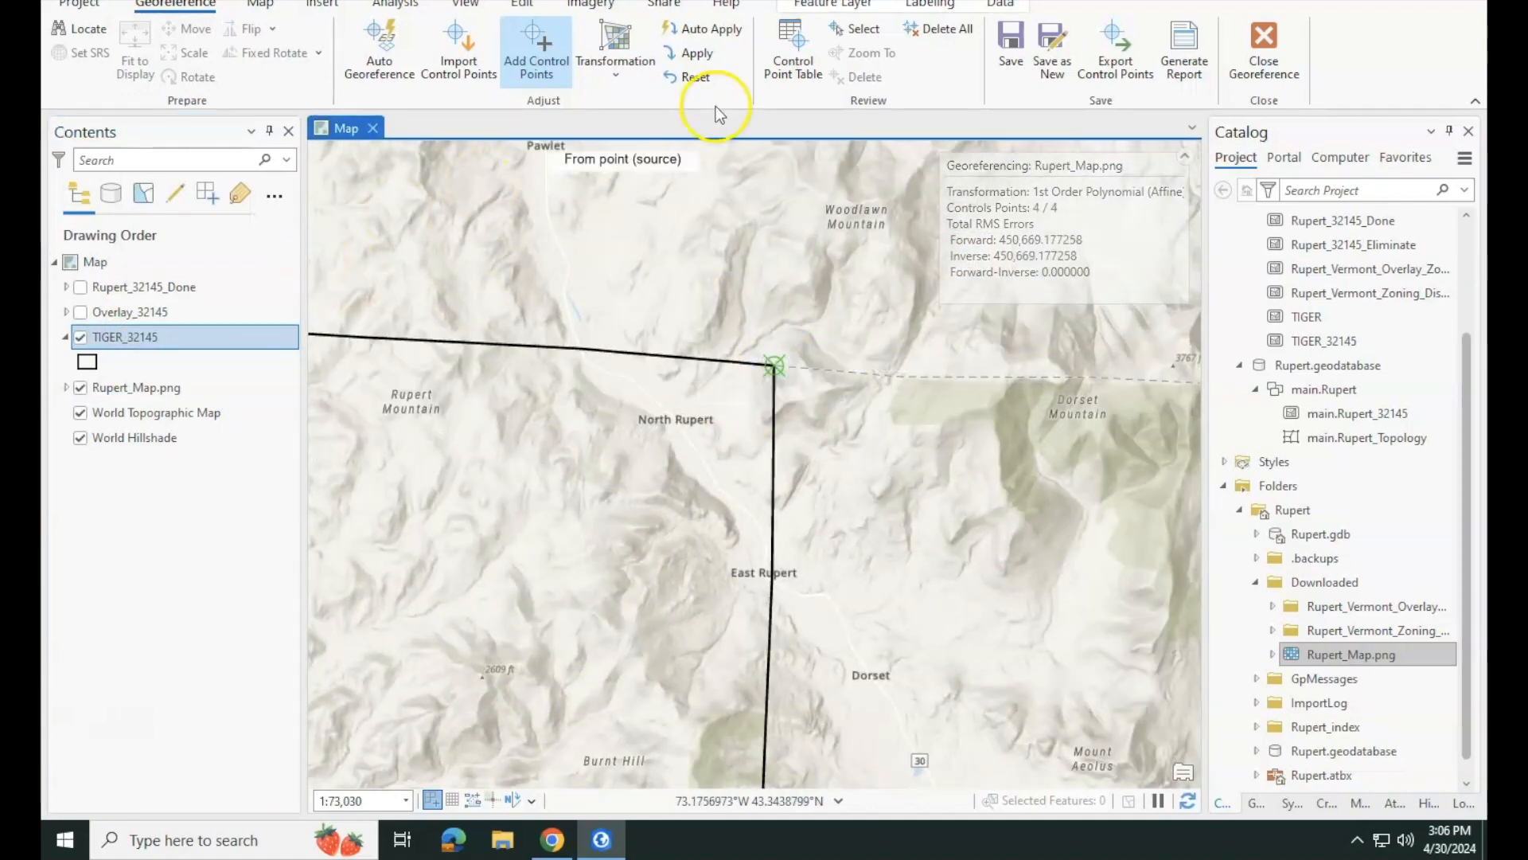
# - Apply the transformation from the four control points, save the georeferencing, and zoom to the Rupert_Map.png layer
pyautogui.click(698, 54)
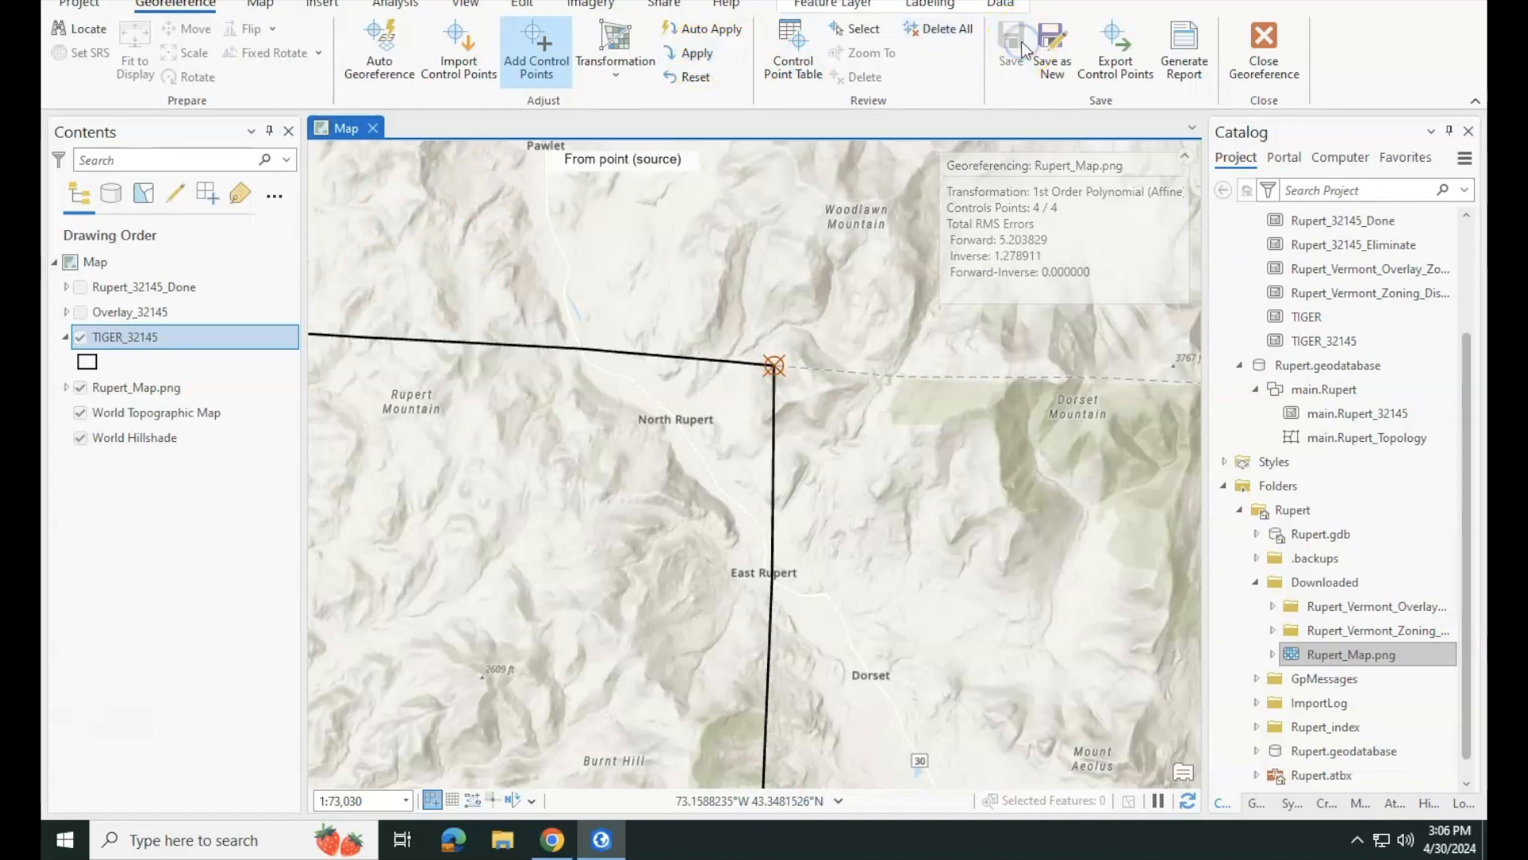
pyautogui.scroll(-6, 710, 499)
pyautogui.moveTo(616, 546); pyautogui.dragTo(703, 471)
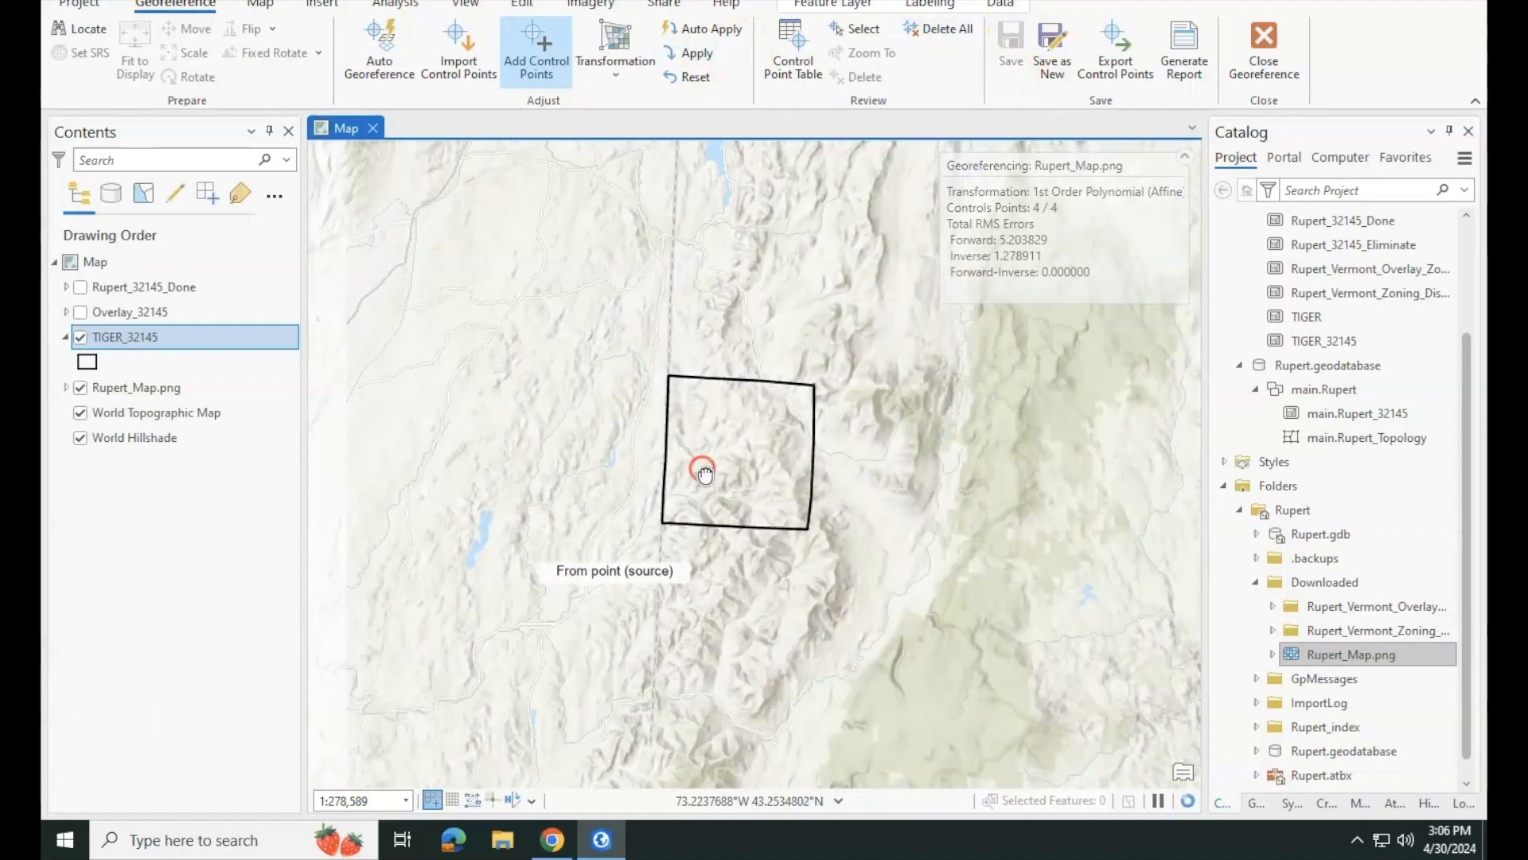
pyautogui.scroll(3, 705, 475)
pyautogui.scroll(1, 915, 469)
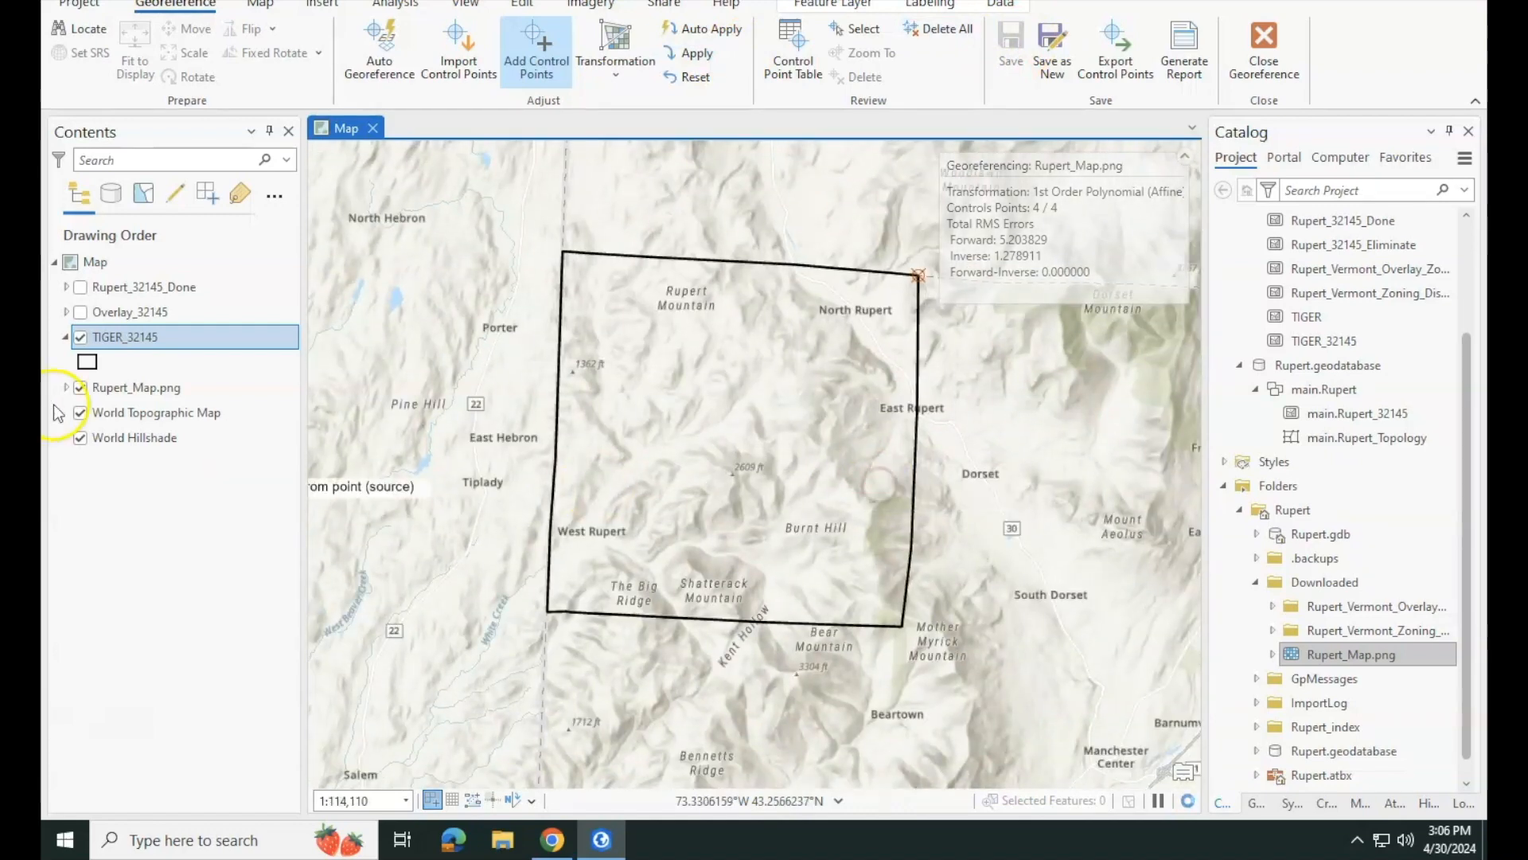
pyautogui.click(82, 388)
pyautogui.rightClick(86, 388)
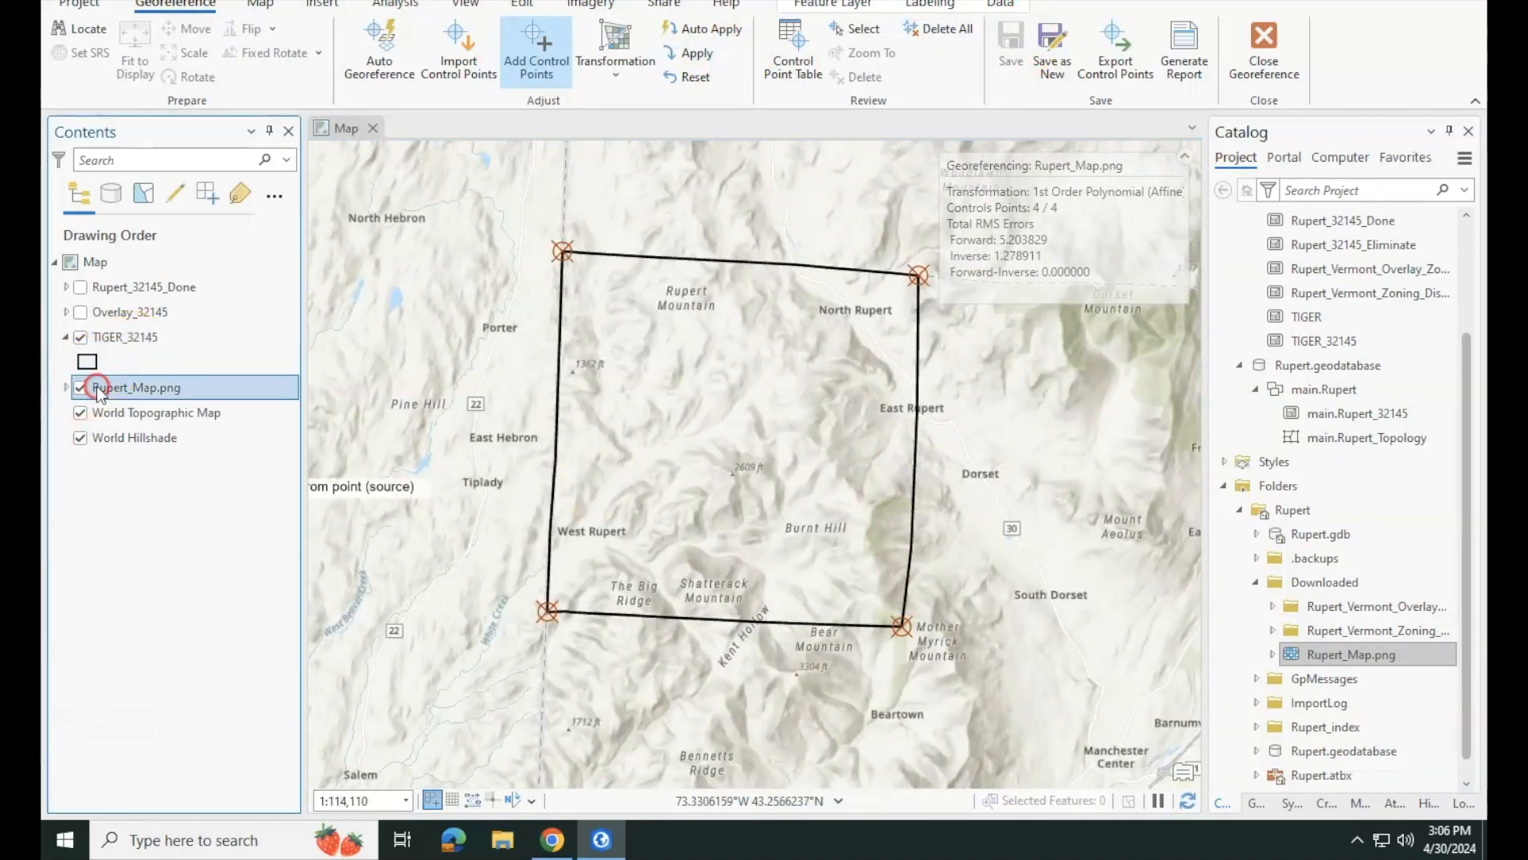
pyautogui.click(97, 380)
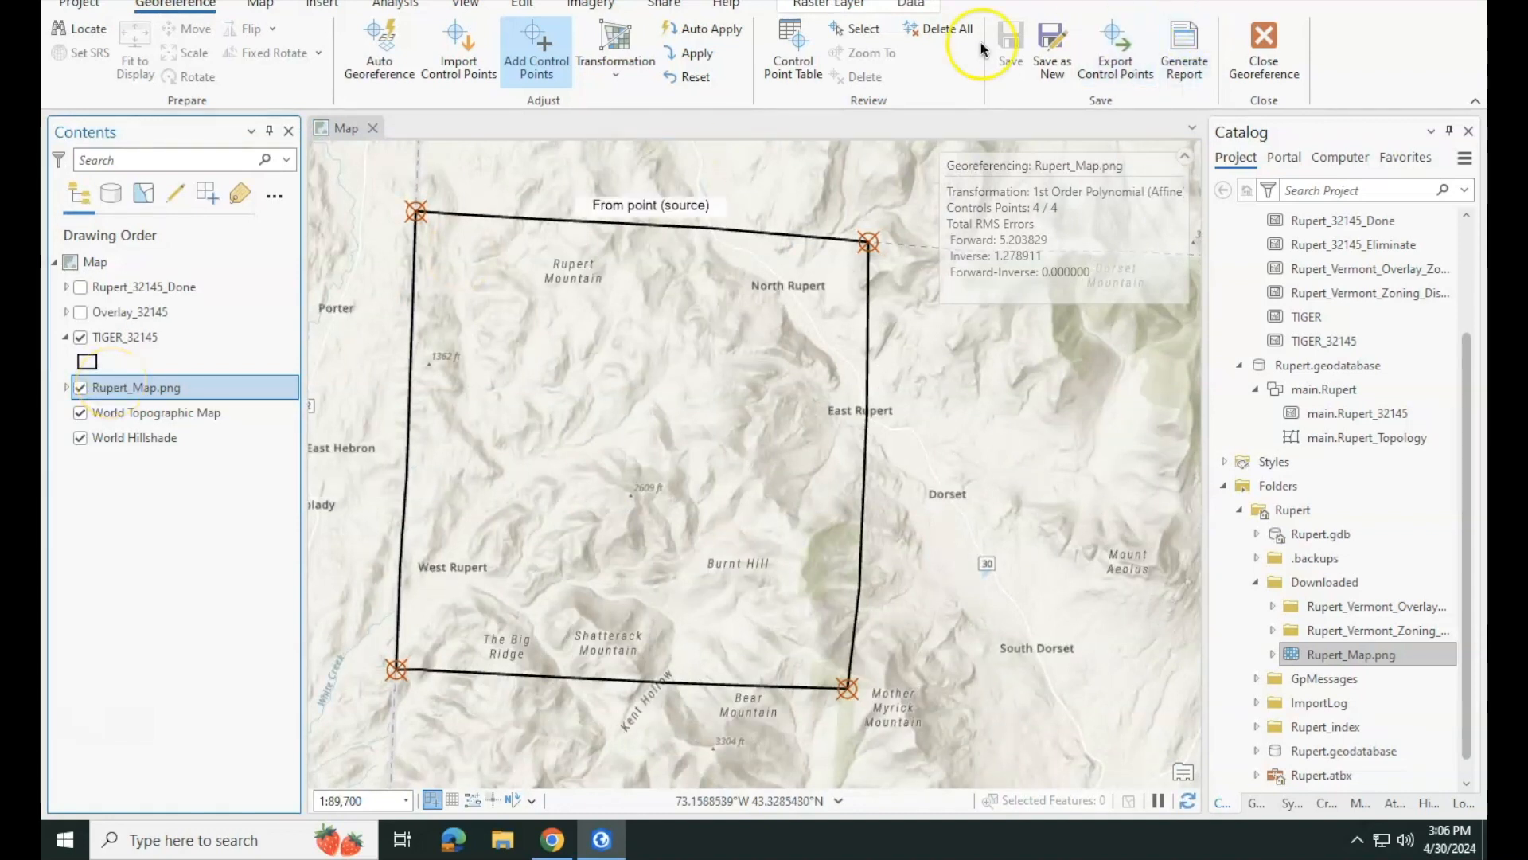
# - Remove the Rupert_Map.png layer from the map and add it again from the project's Downloaded folder
pyautogui.rightClick(125, 393)
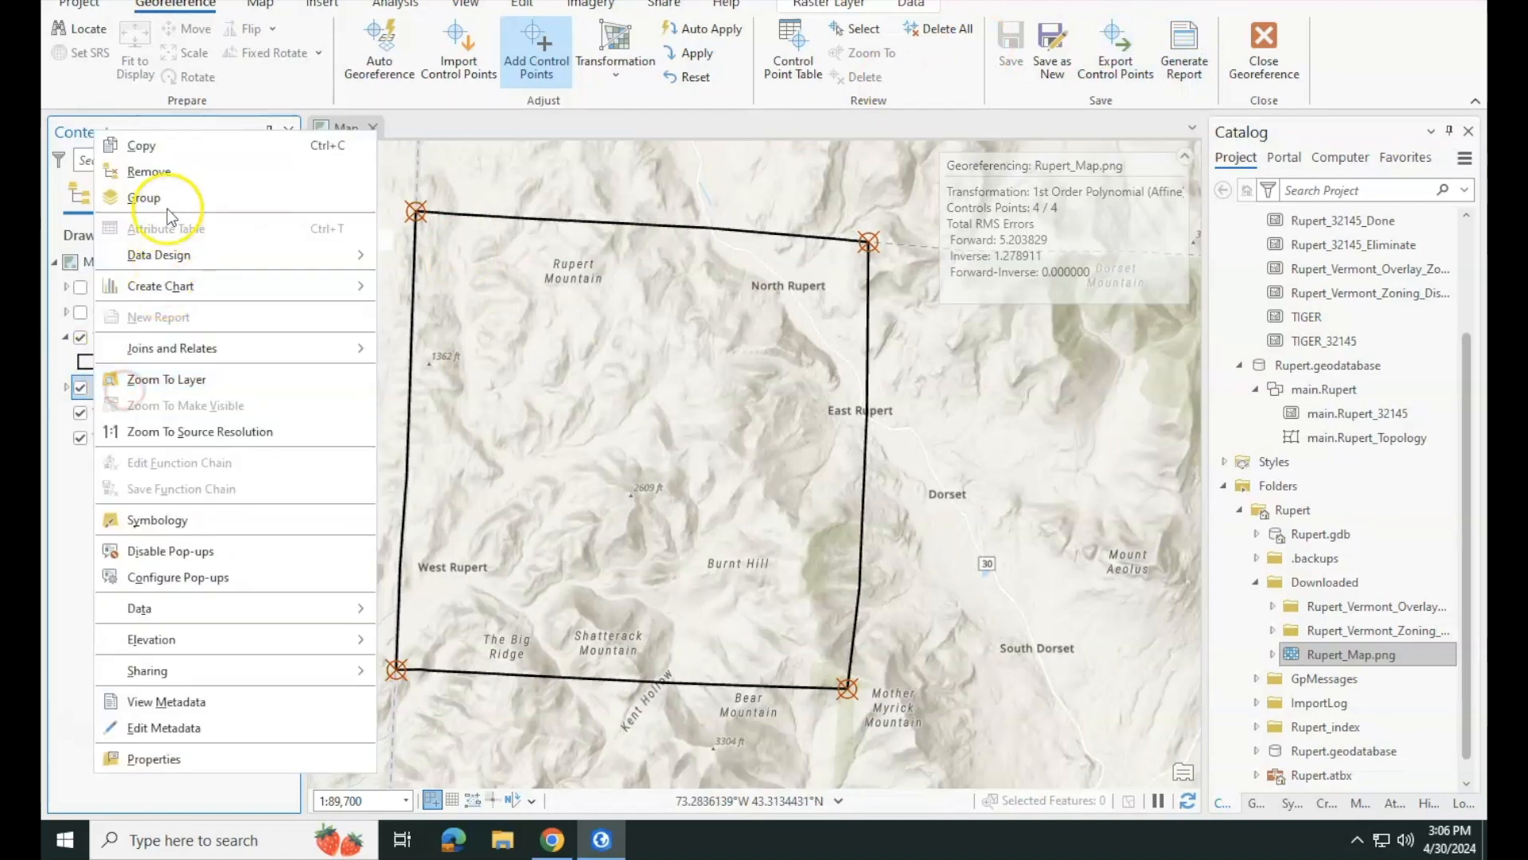
pyautogui.click(164, 174)
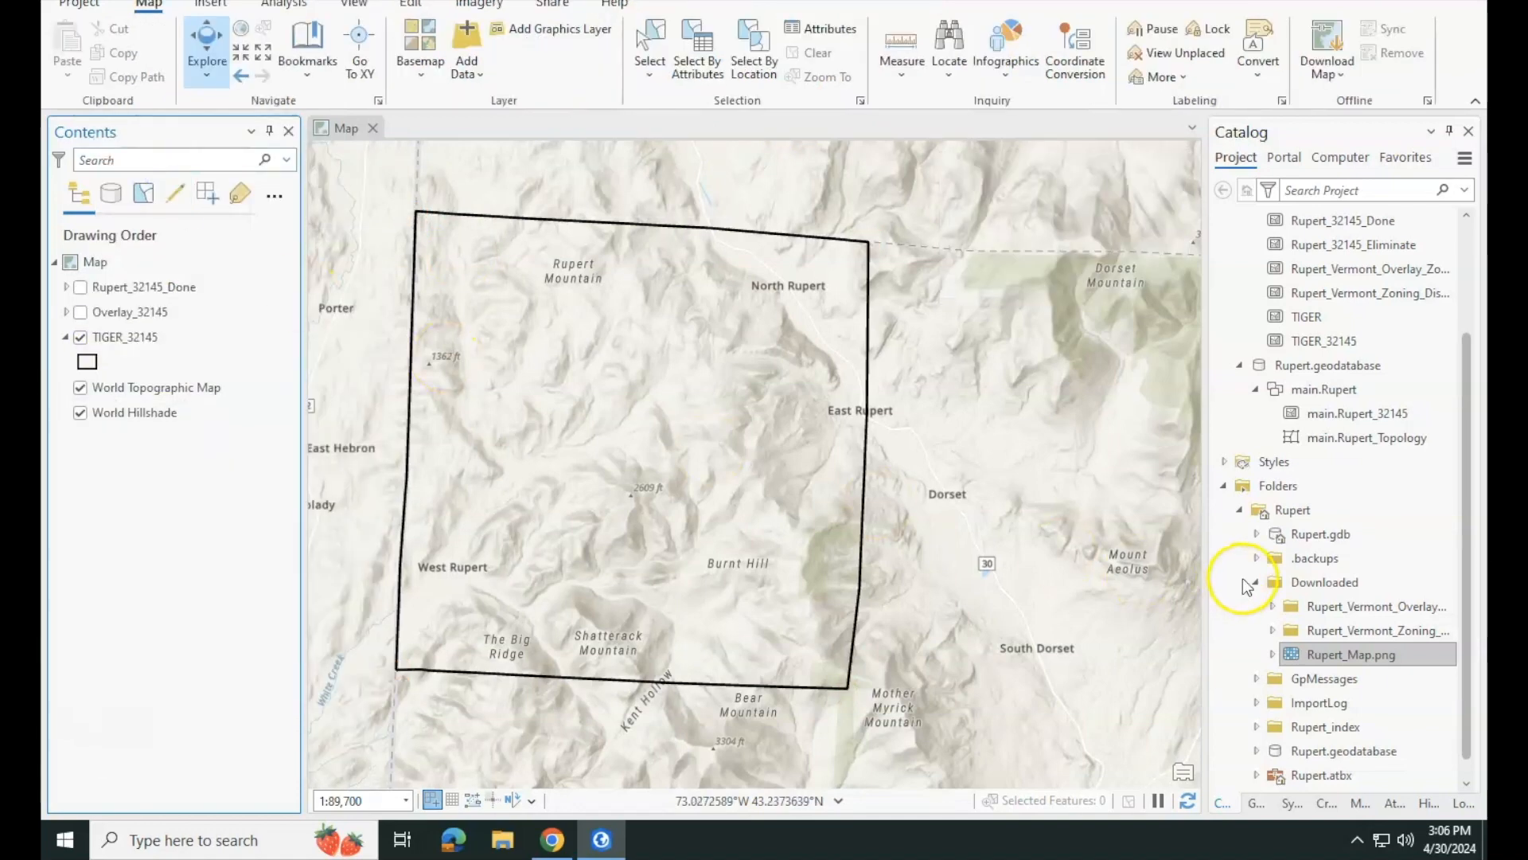
pyautogui.scroll(-1, 1248, 587)
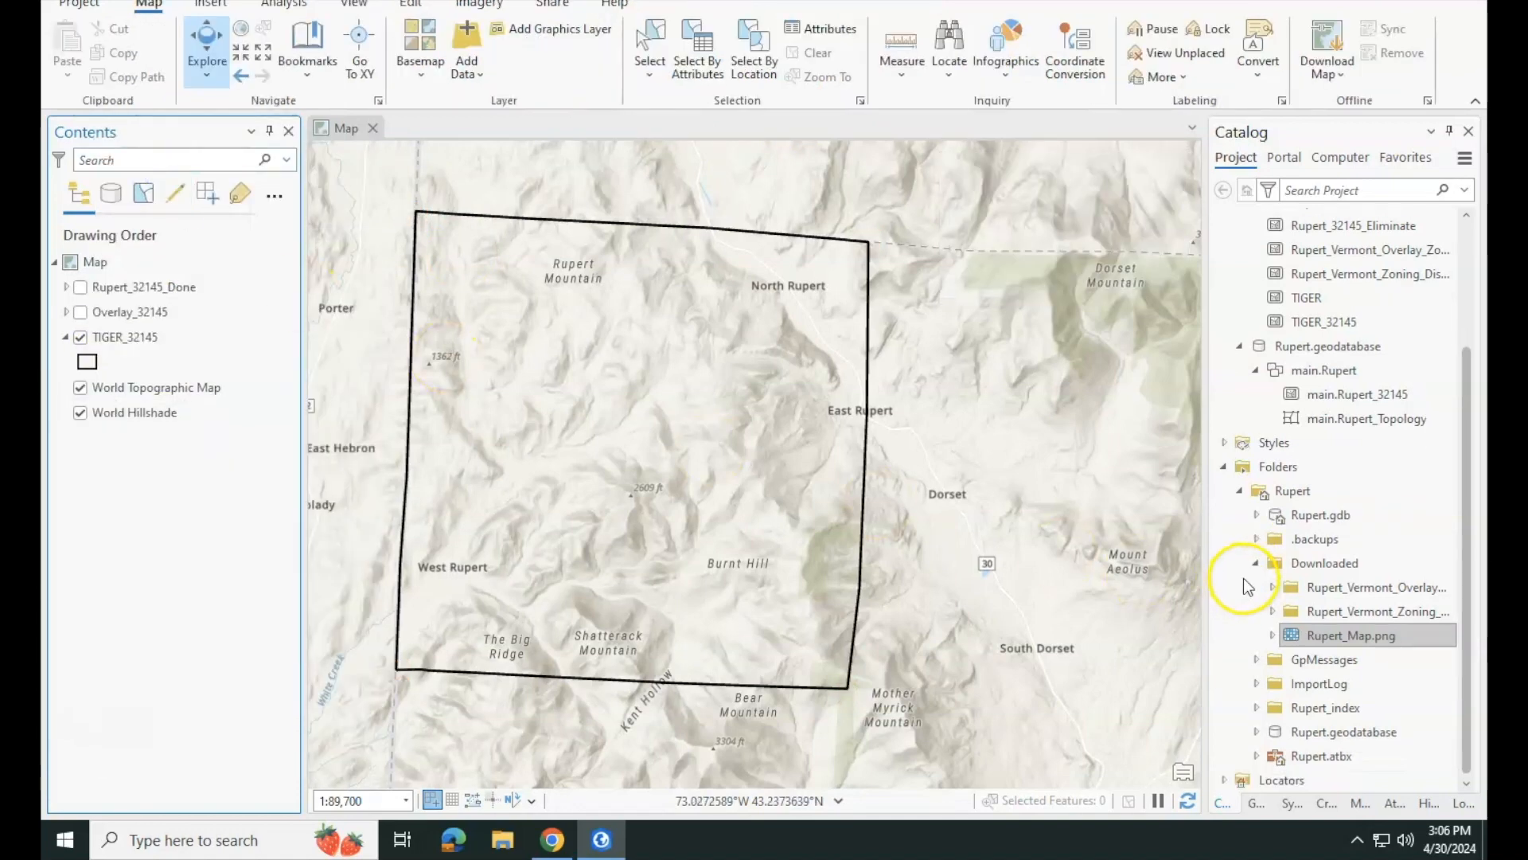
pyautogui.click(1358, 635)
pyautogui.rightClick(1359, 634)
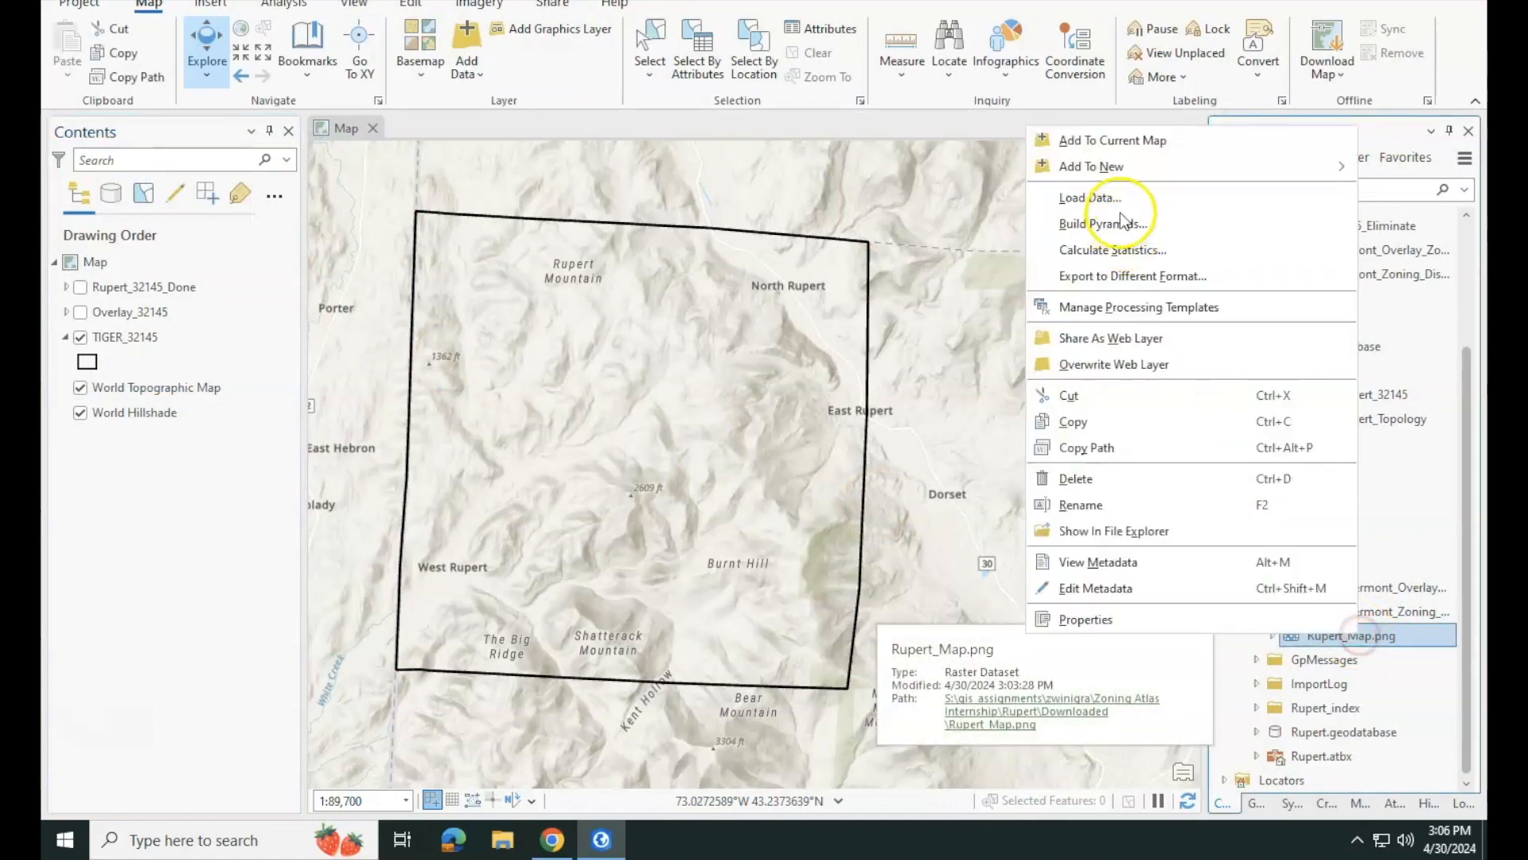
pyautogui.click(1150, 139)
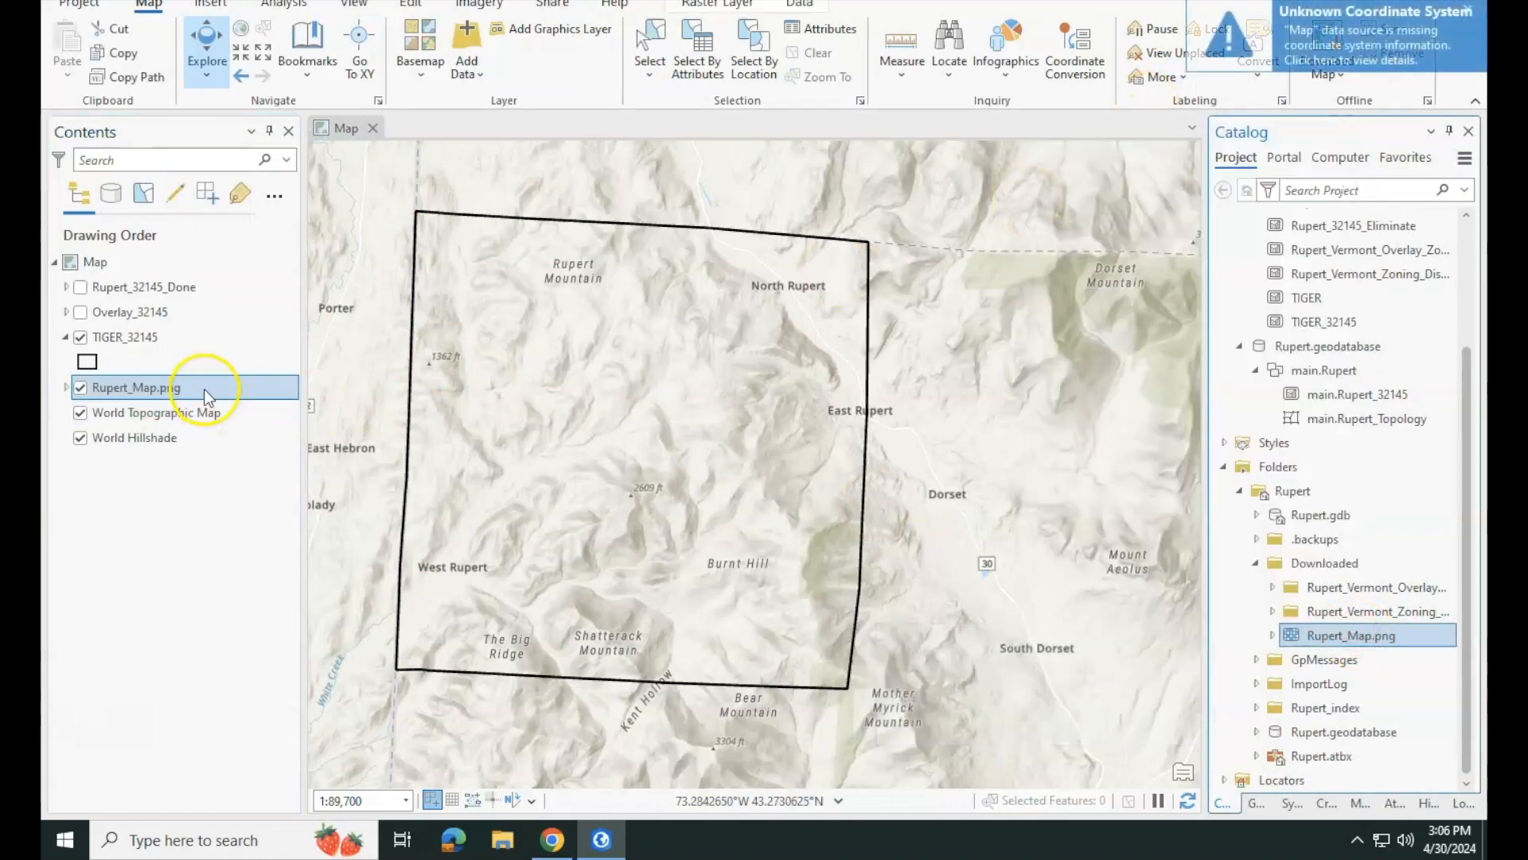
# - Zoom to the re-added Rupert_Map.png and examine its fit to the TIGER_32145 boundary, the eastern zoning districts and the legend
pyautogui.rightClick(204, 388)
pyautogui.click(253, 210)
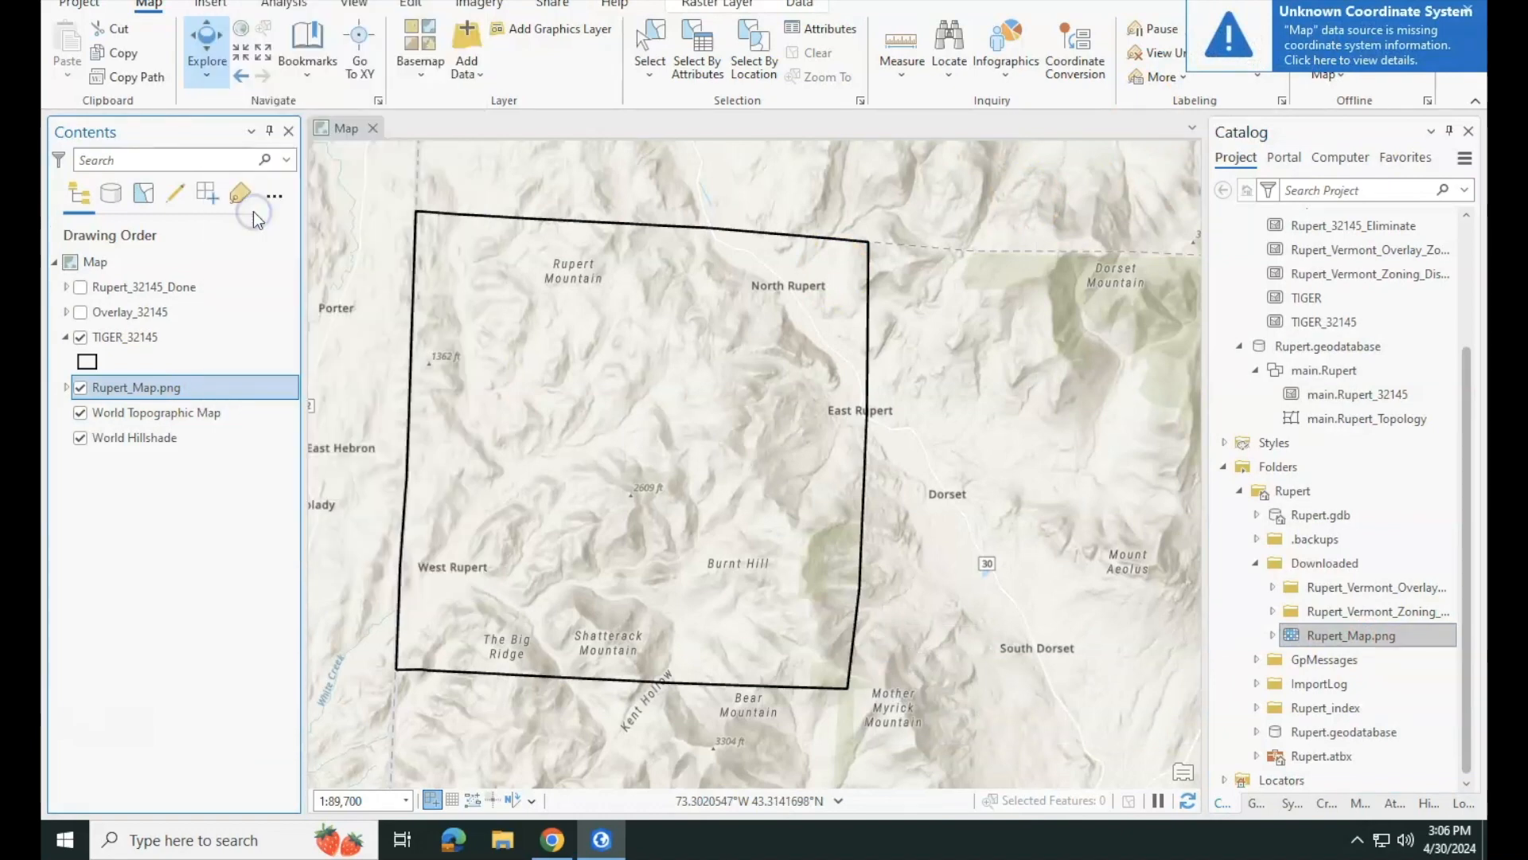
pyautogui.scroll(-6, 504, 498)
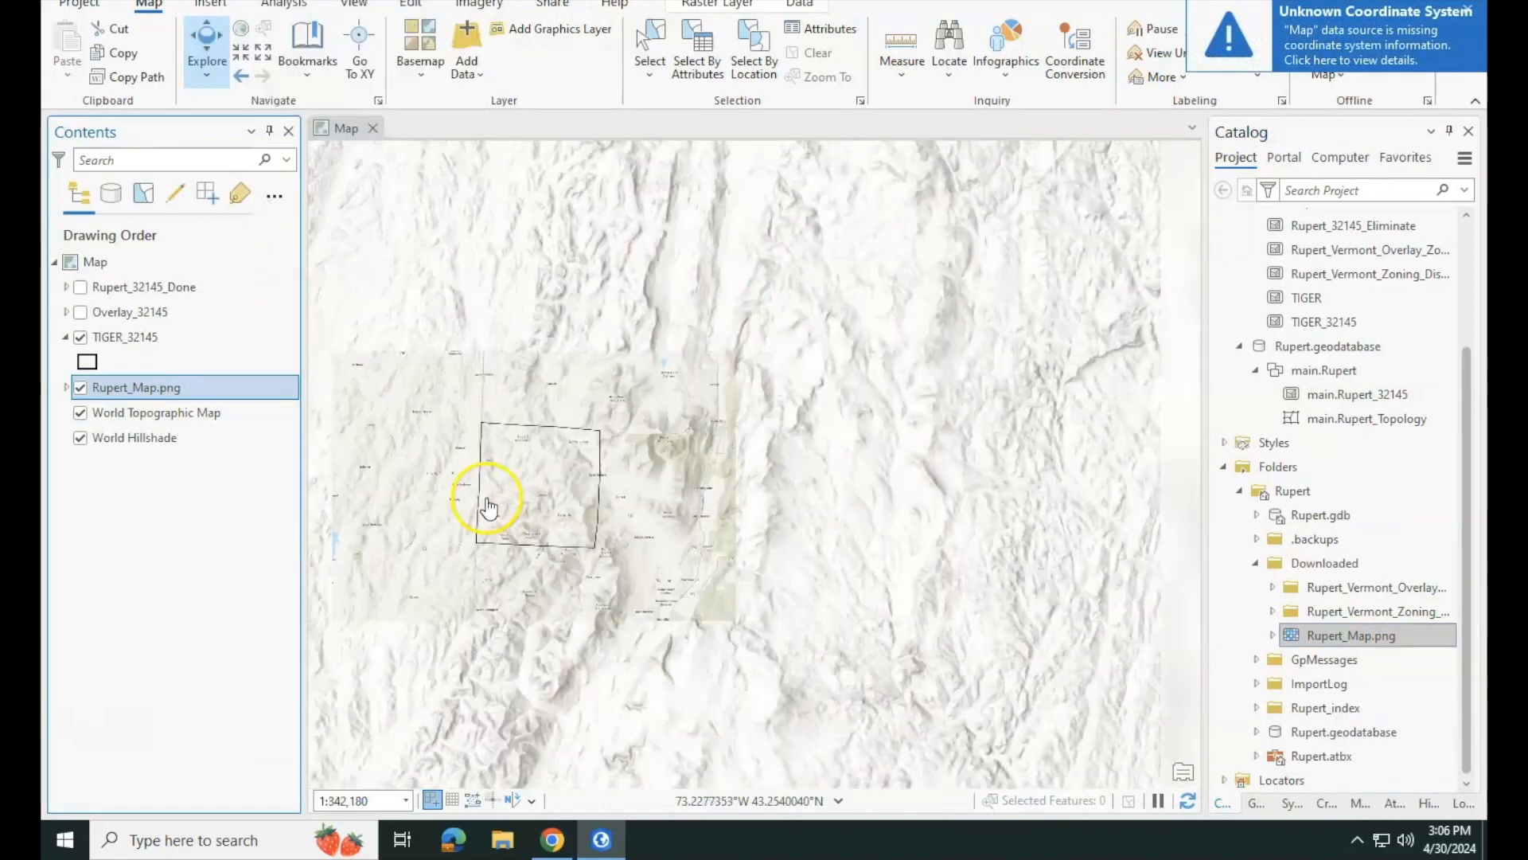
pyautogui.scroll(6, 528, 513)
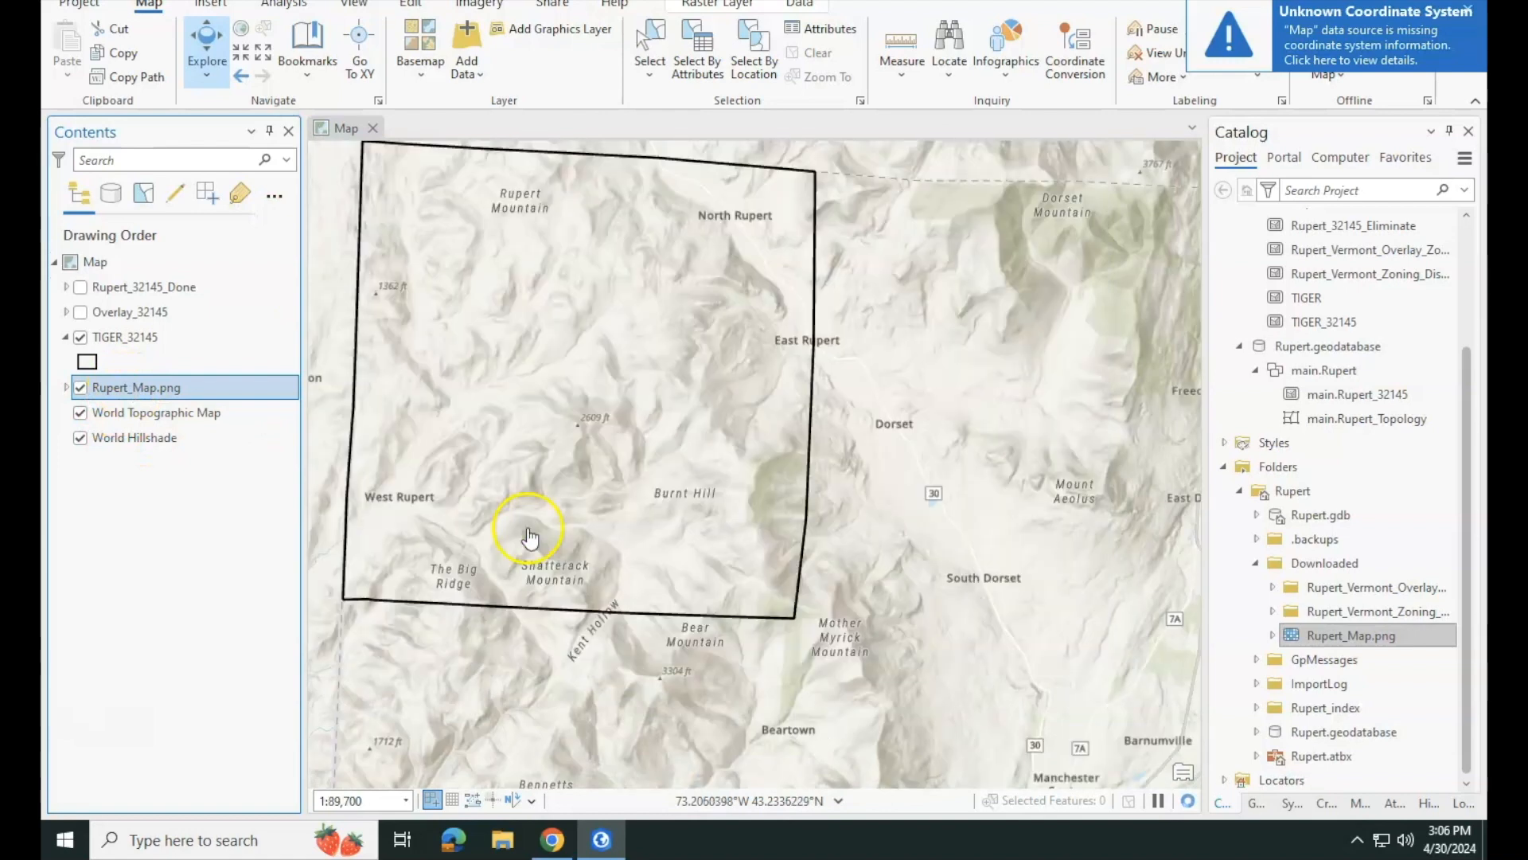
pyautogui.moveTo(529, 538); pyautogui.dragTo(699, 600)
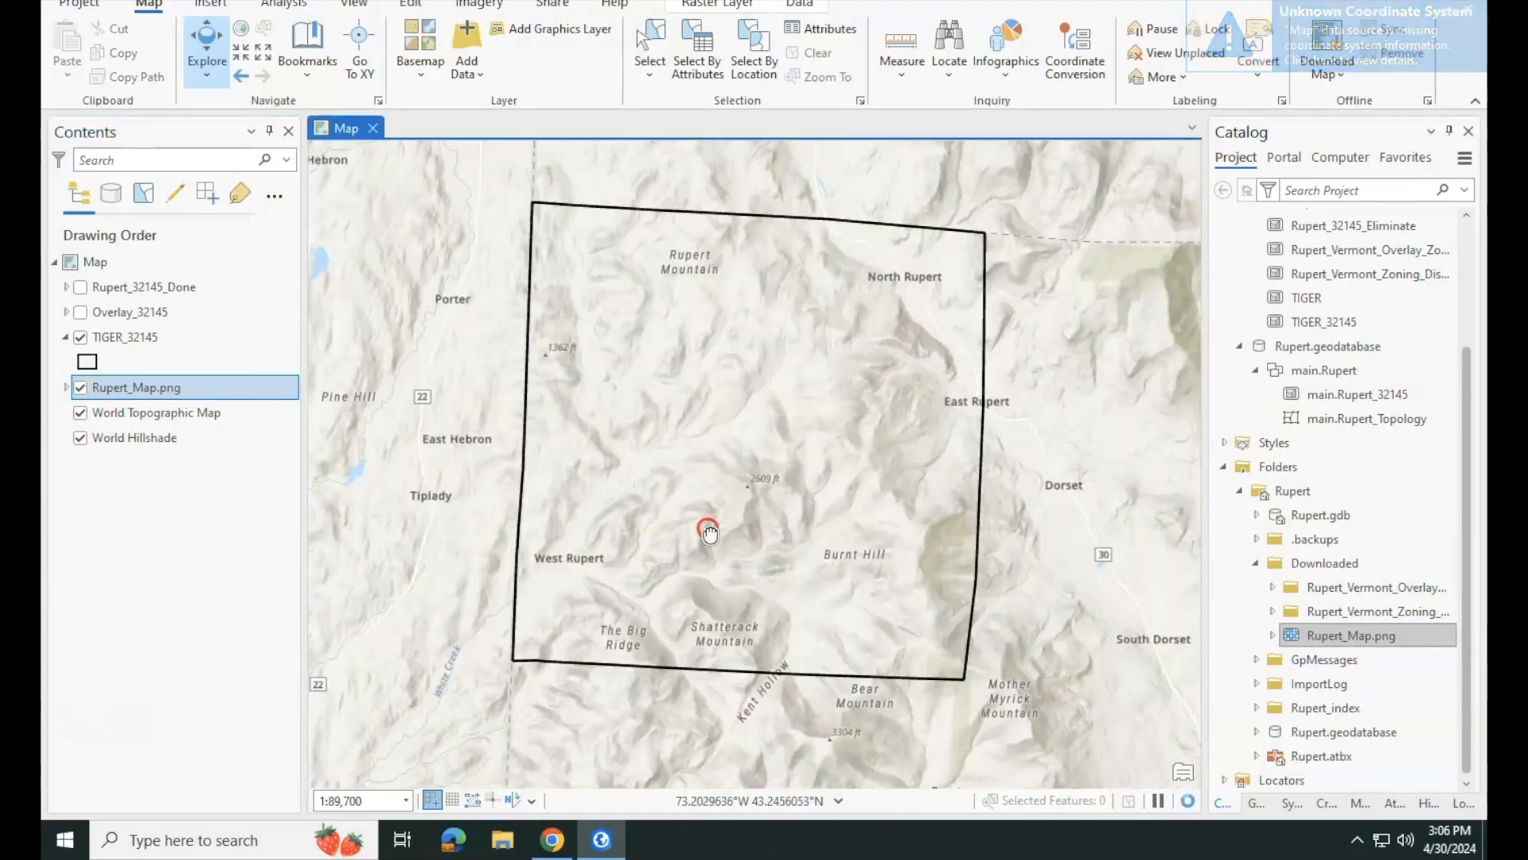
pyautogui.rightClick(129, 387)
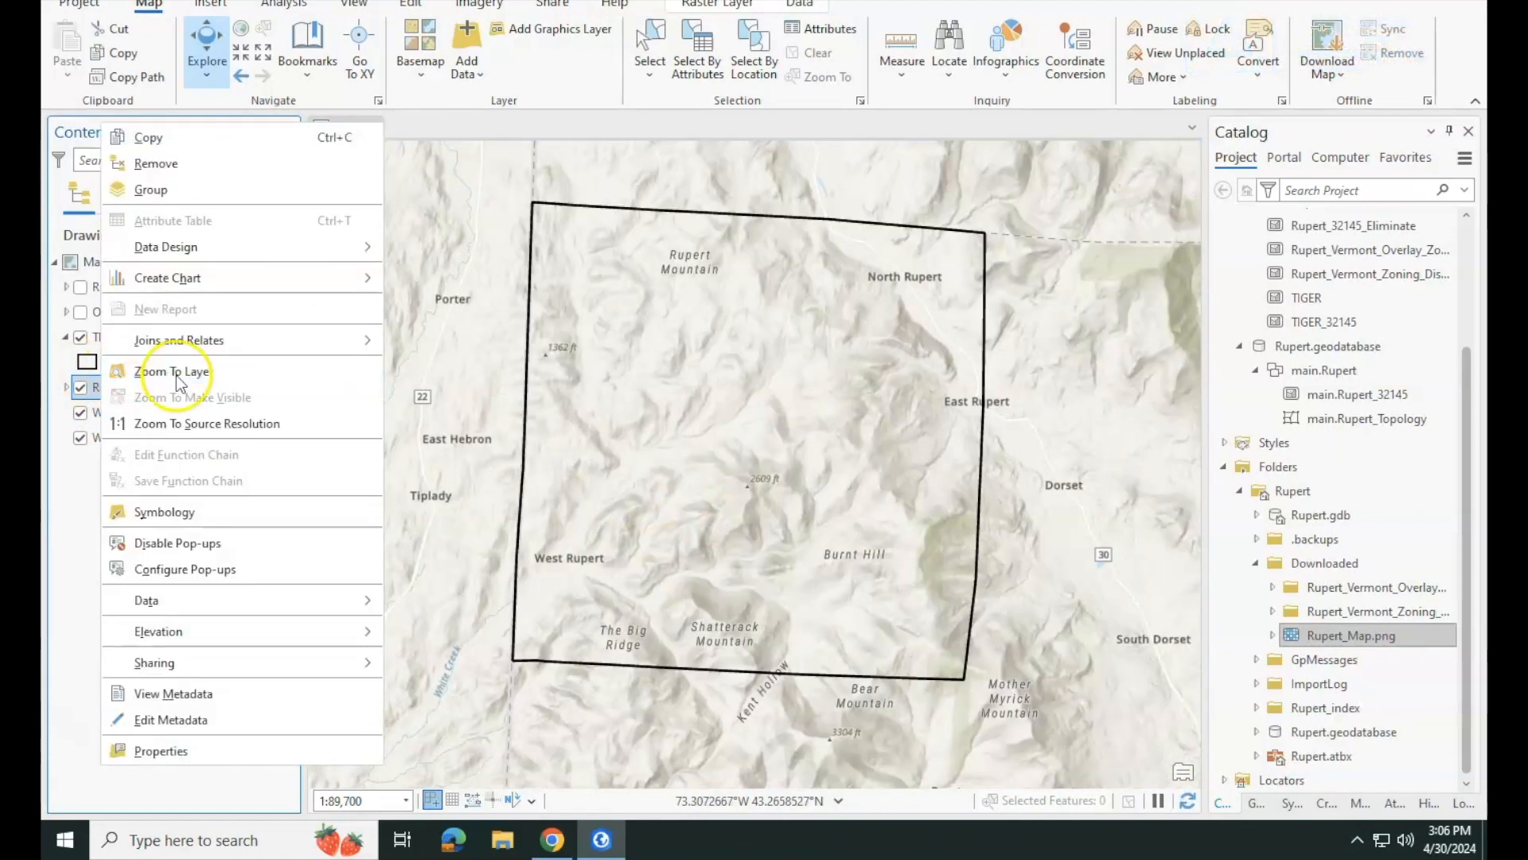
pyautogui.click(173, 372)
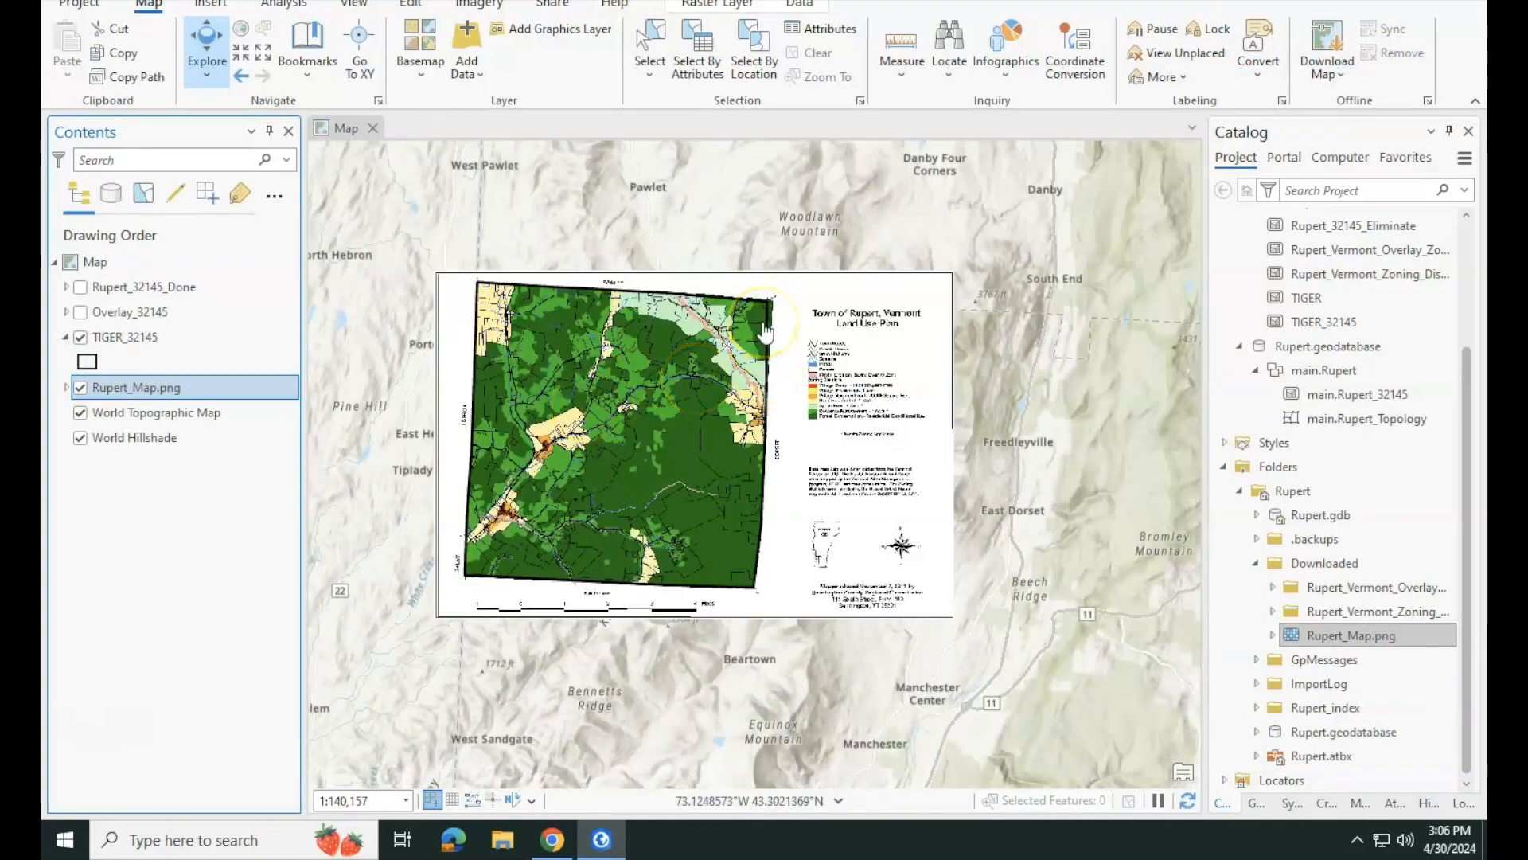
pyautogui.scroll(2, 764, 334)
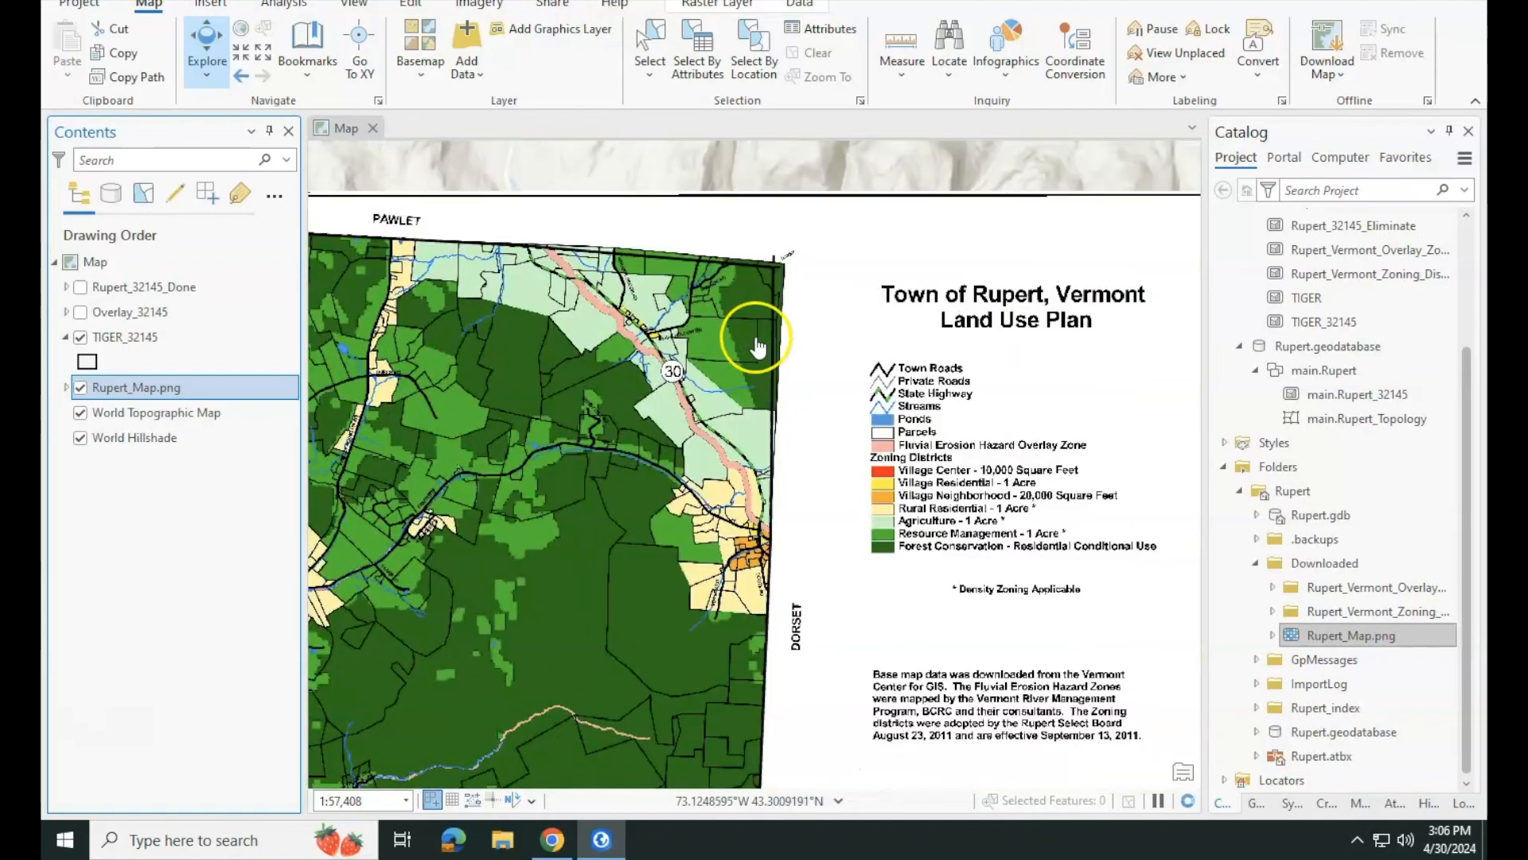
pyautogui.scroll(2, 714, 437)
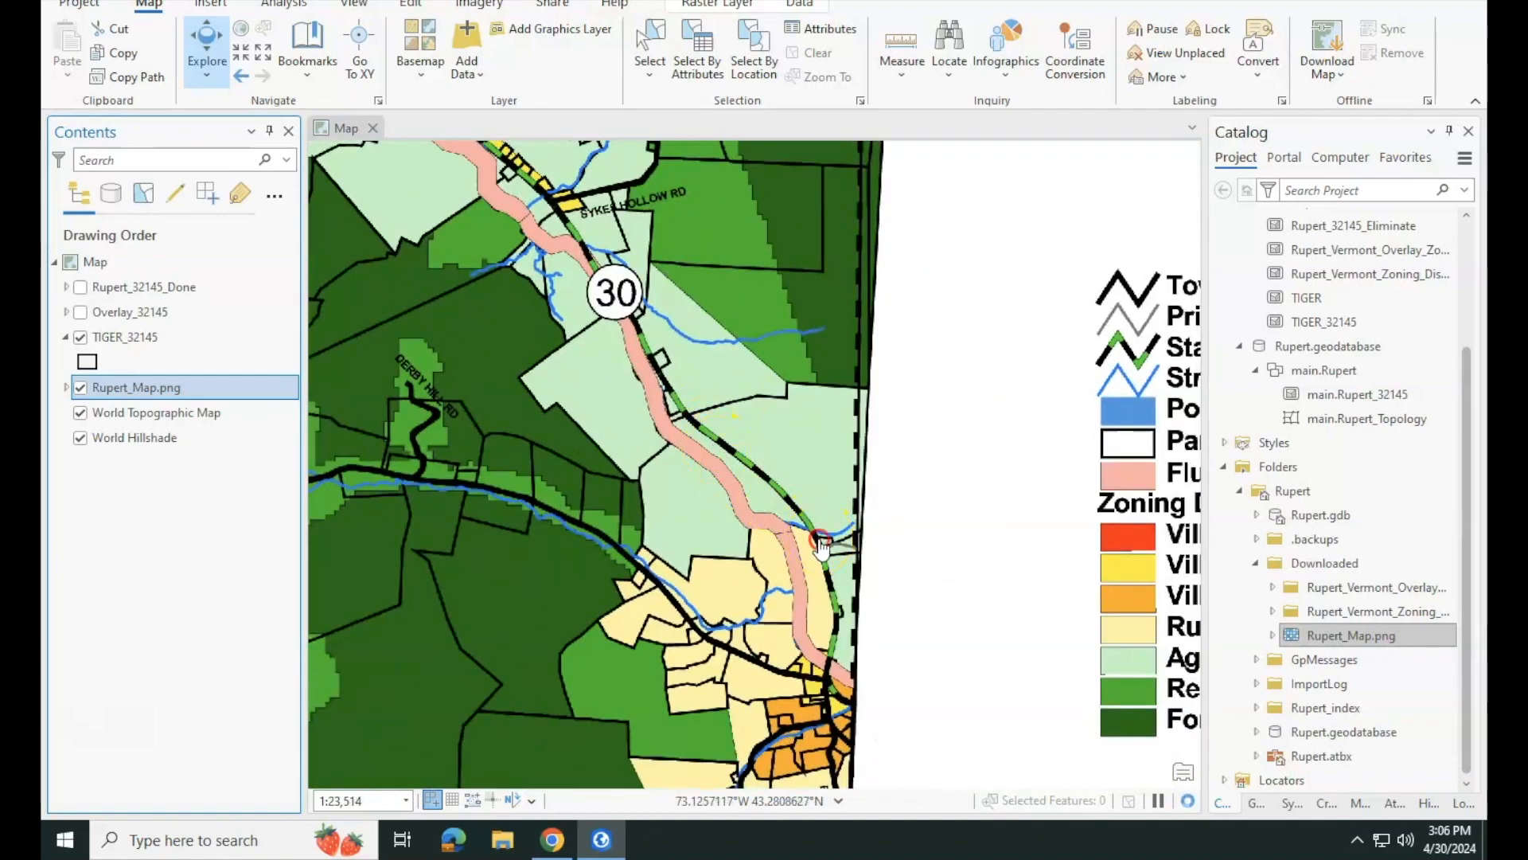
pyautogui.moveTo(822, 545); pyautogui.dragTo(599, 398)
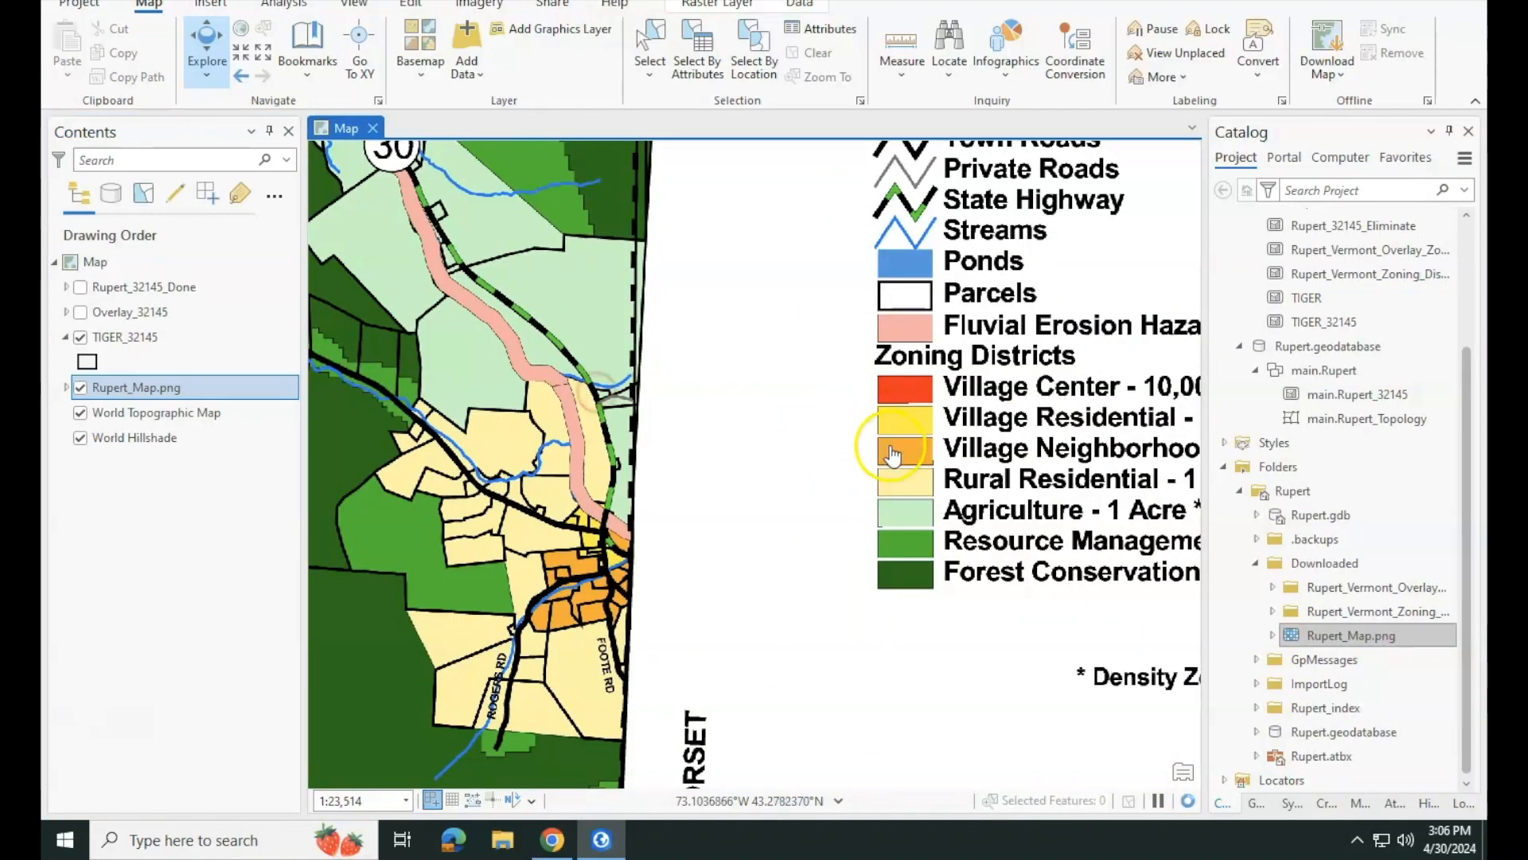
pyautogui.moveTo(701, 448); pyautogui.dragTo(664, 449)
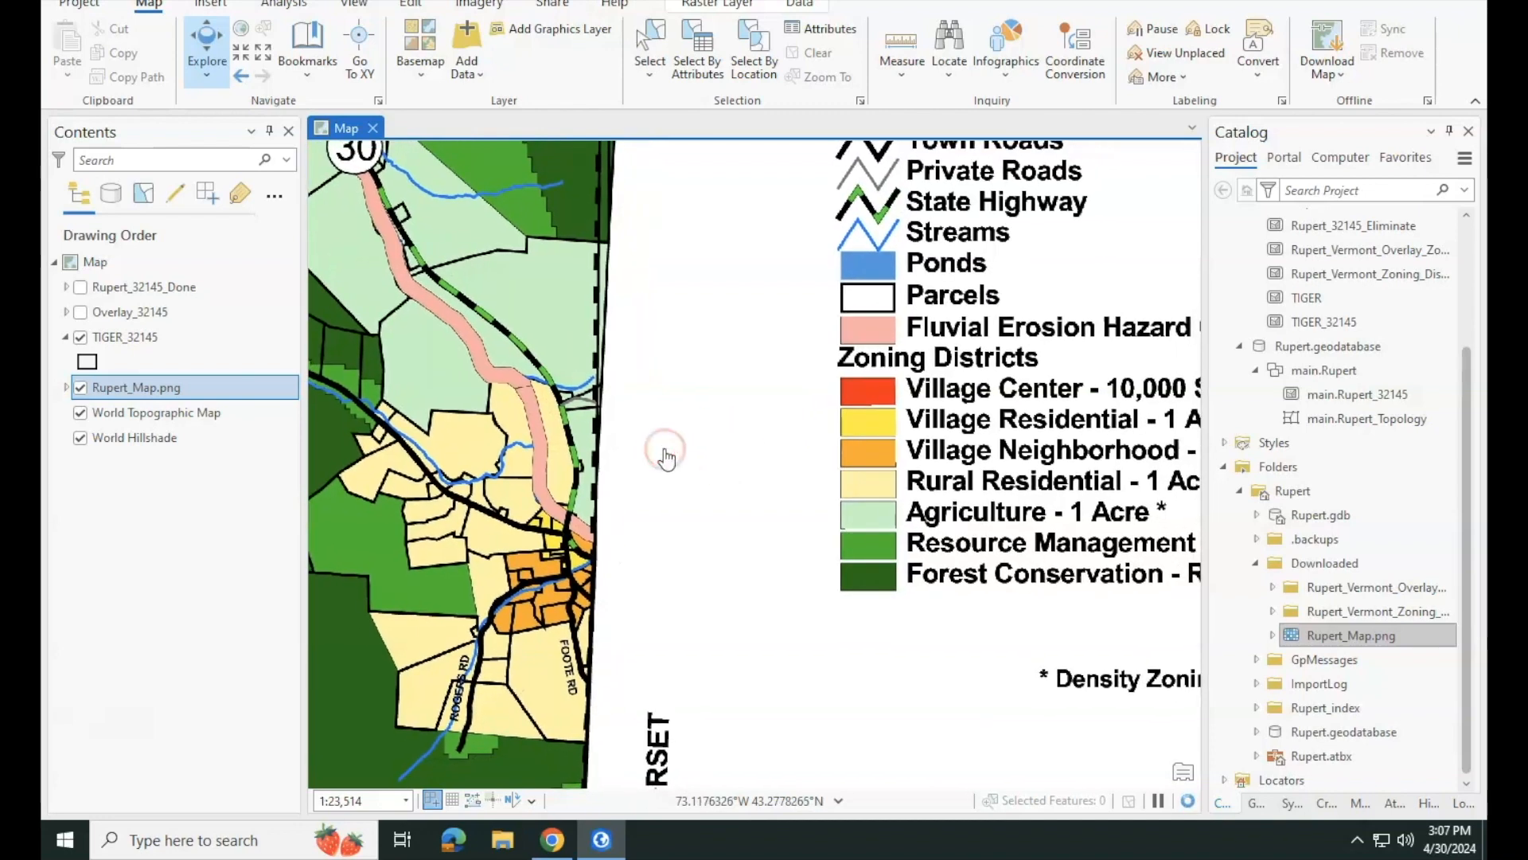
# - Examine Rupert_Map.png across the town, briefly showing the Rupert_32145_Done layer over it and hiding that layer again
pyautogui.scroll(-1, 667, 457)
pyautogui.scroll(-1, 667, 458)
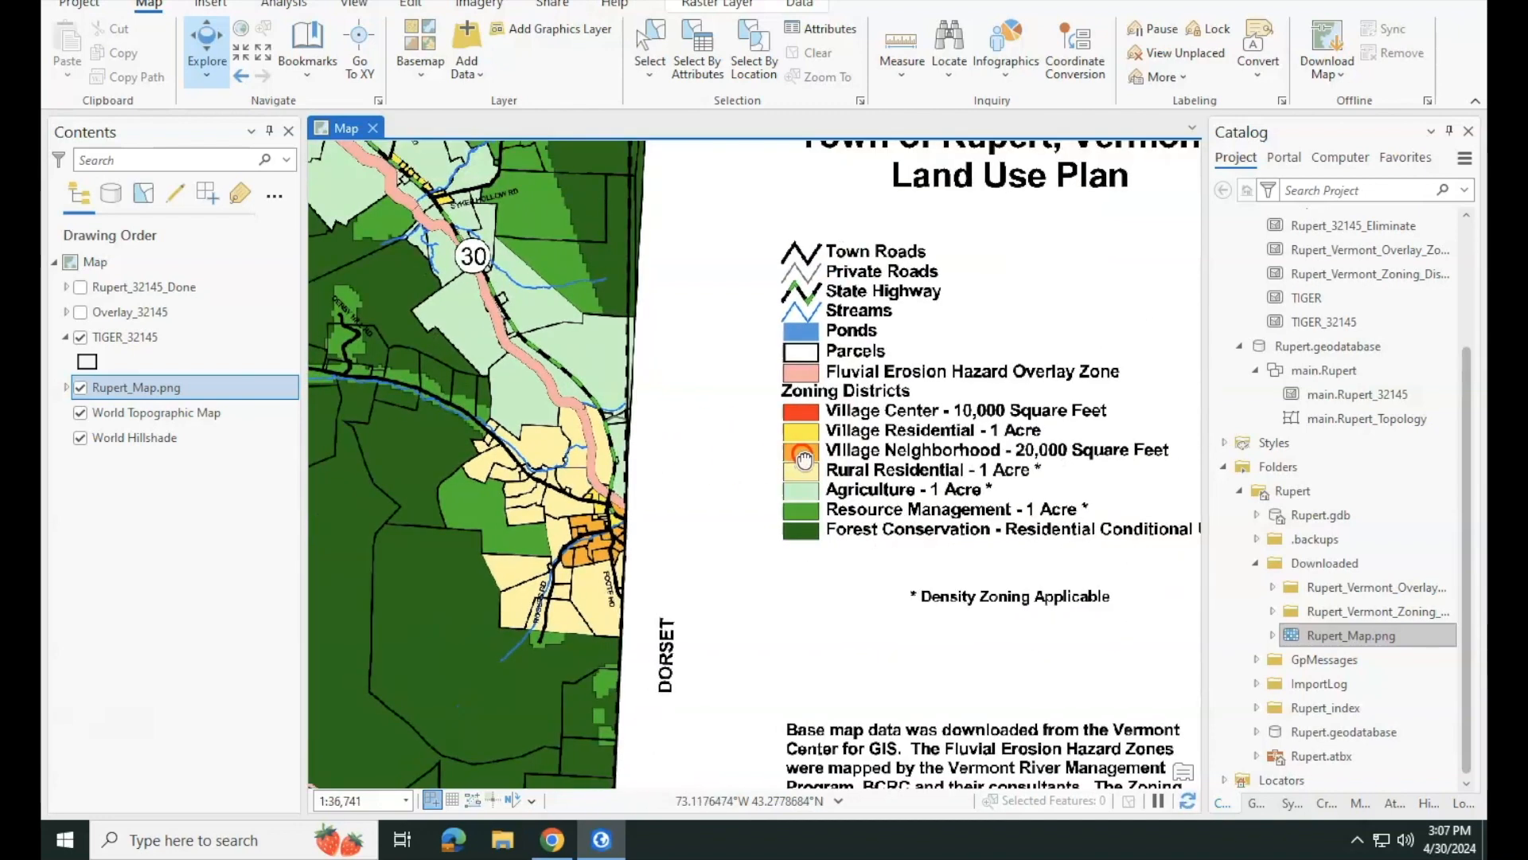
pyautogui.moveTo(818, 525); pyautogui.dragTo(895, 542)
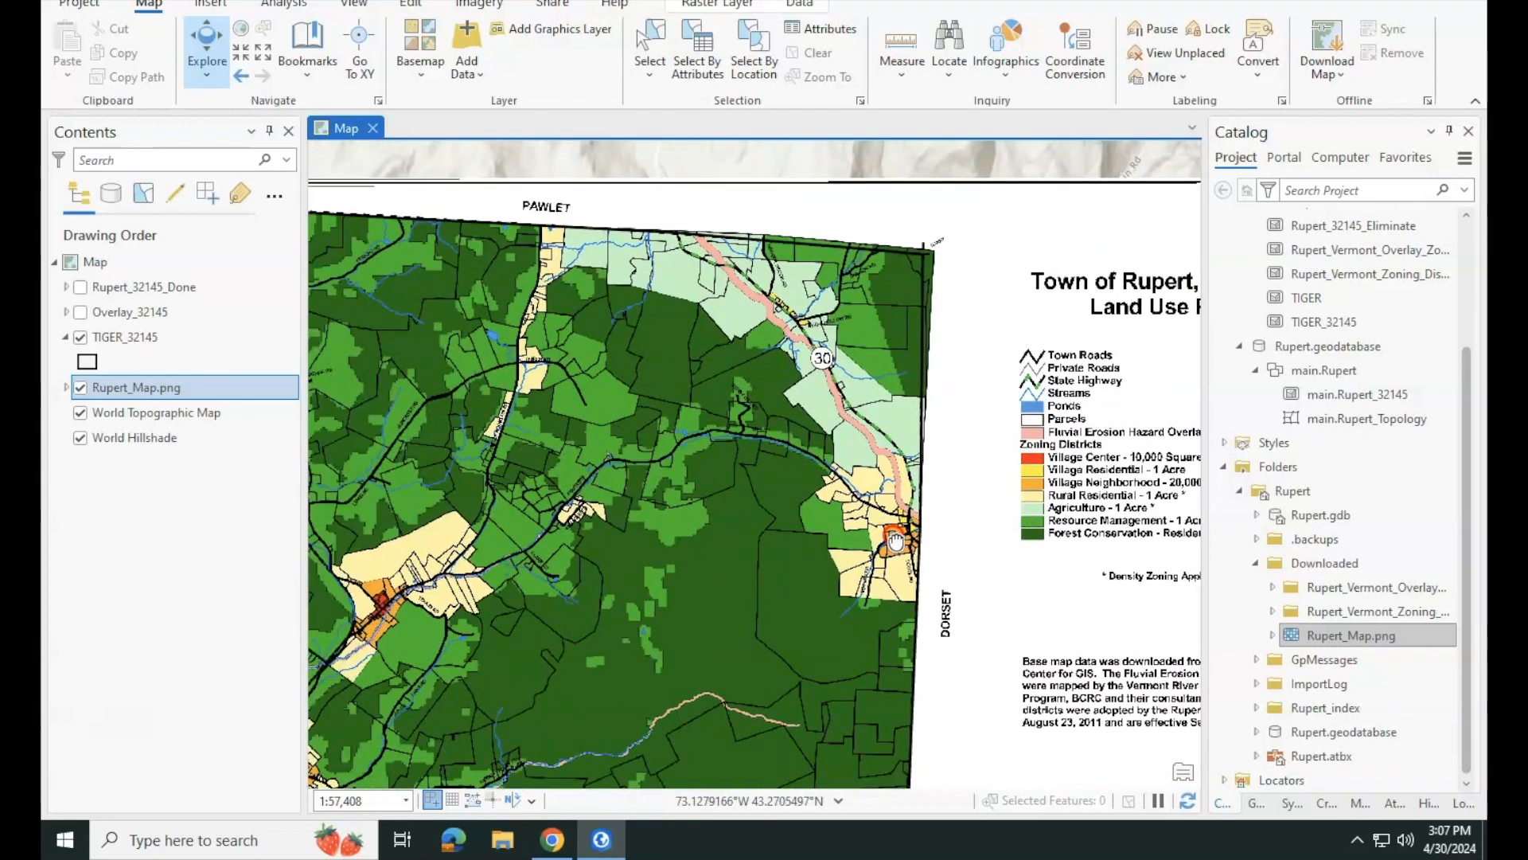
pyautogui.moveTo(721, 567); pyautogui.dragTo(927, 497)
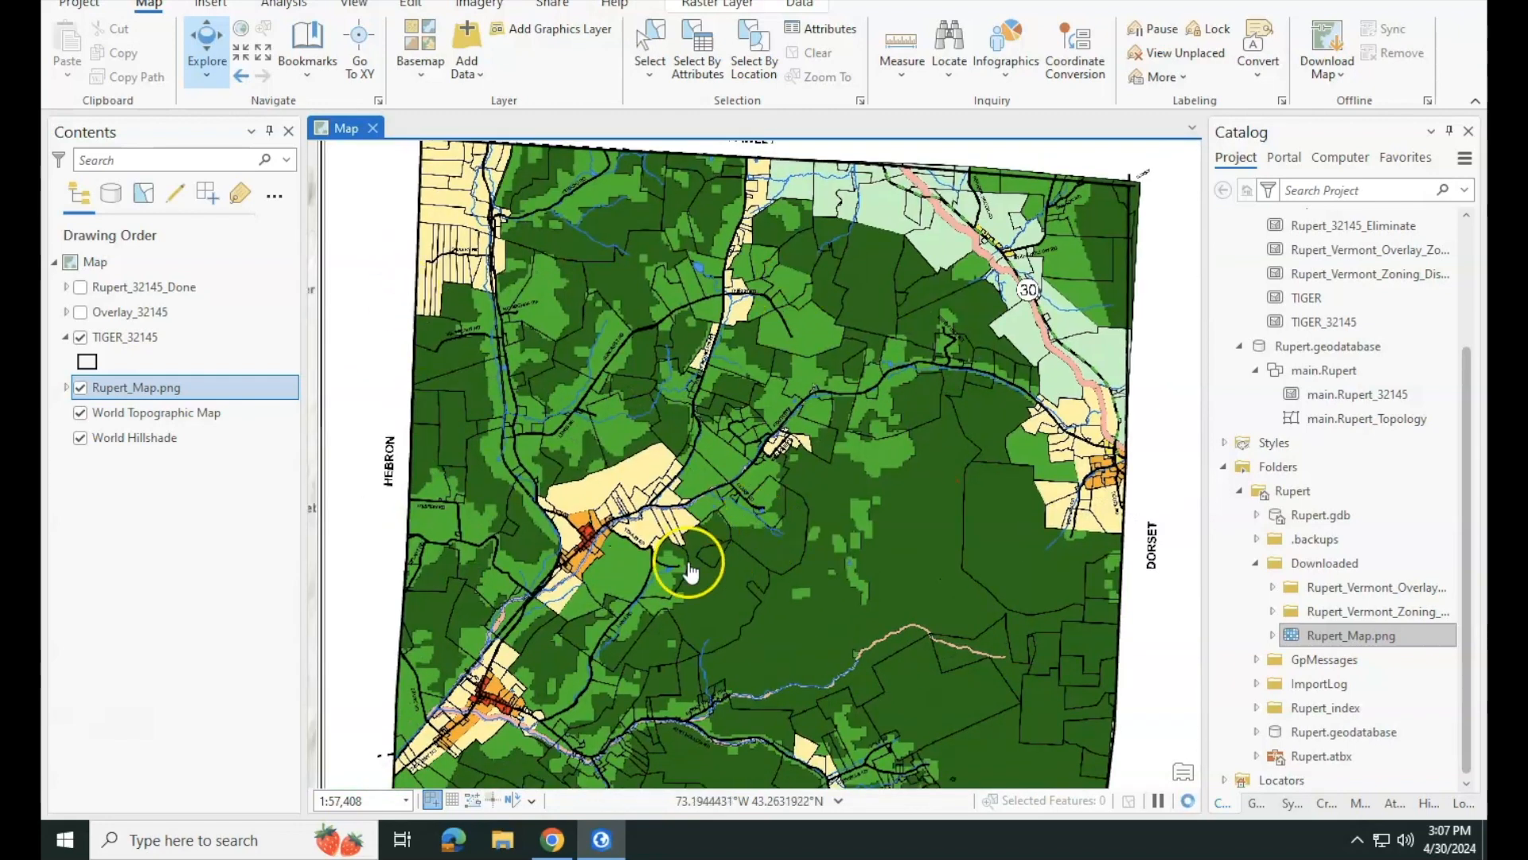
pyautogui.moveTo(690, 571); pyautogui.dragTo(826, 426)
pyautogui.click(82, 288)
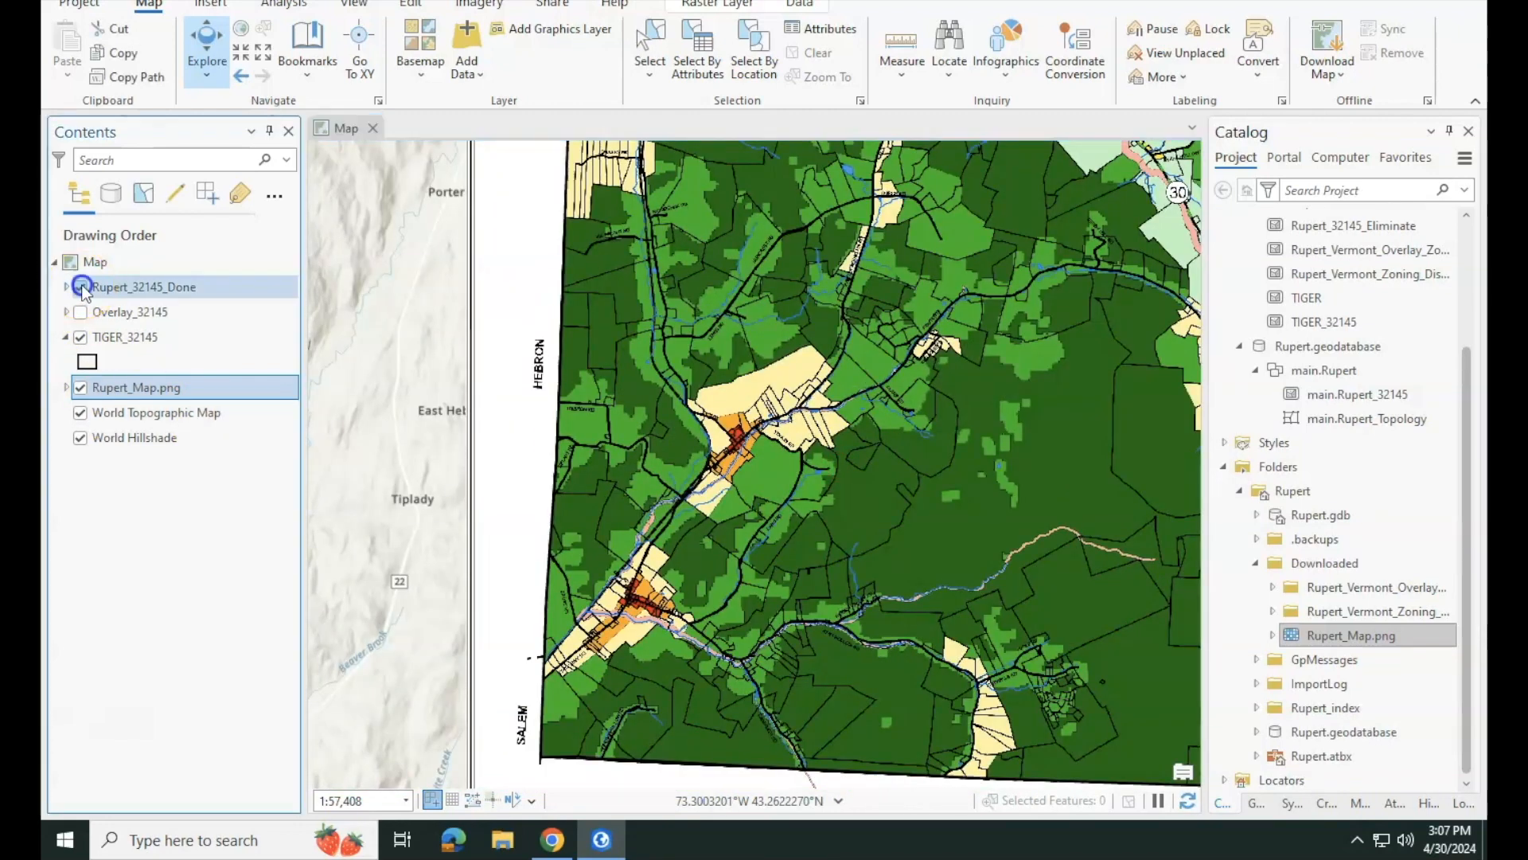
pyautogui.click(130, 312)
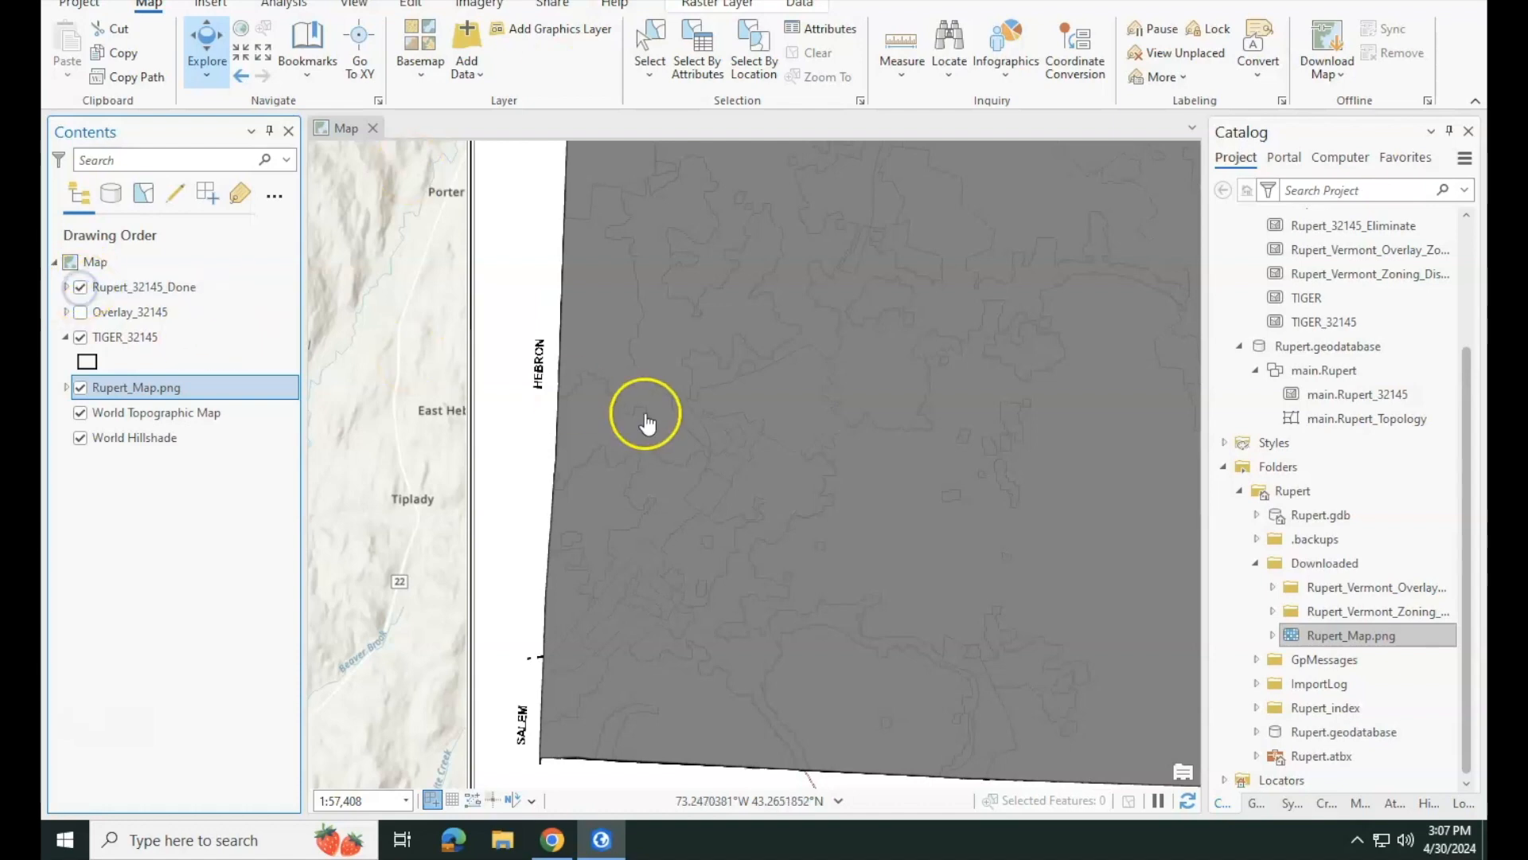
pyautogui.click(79, 286)
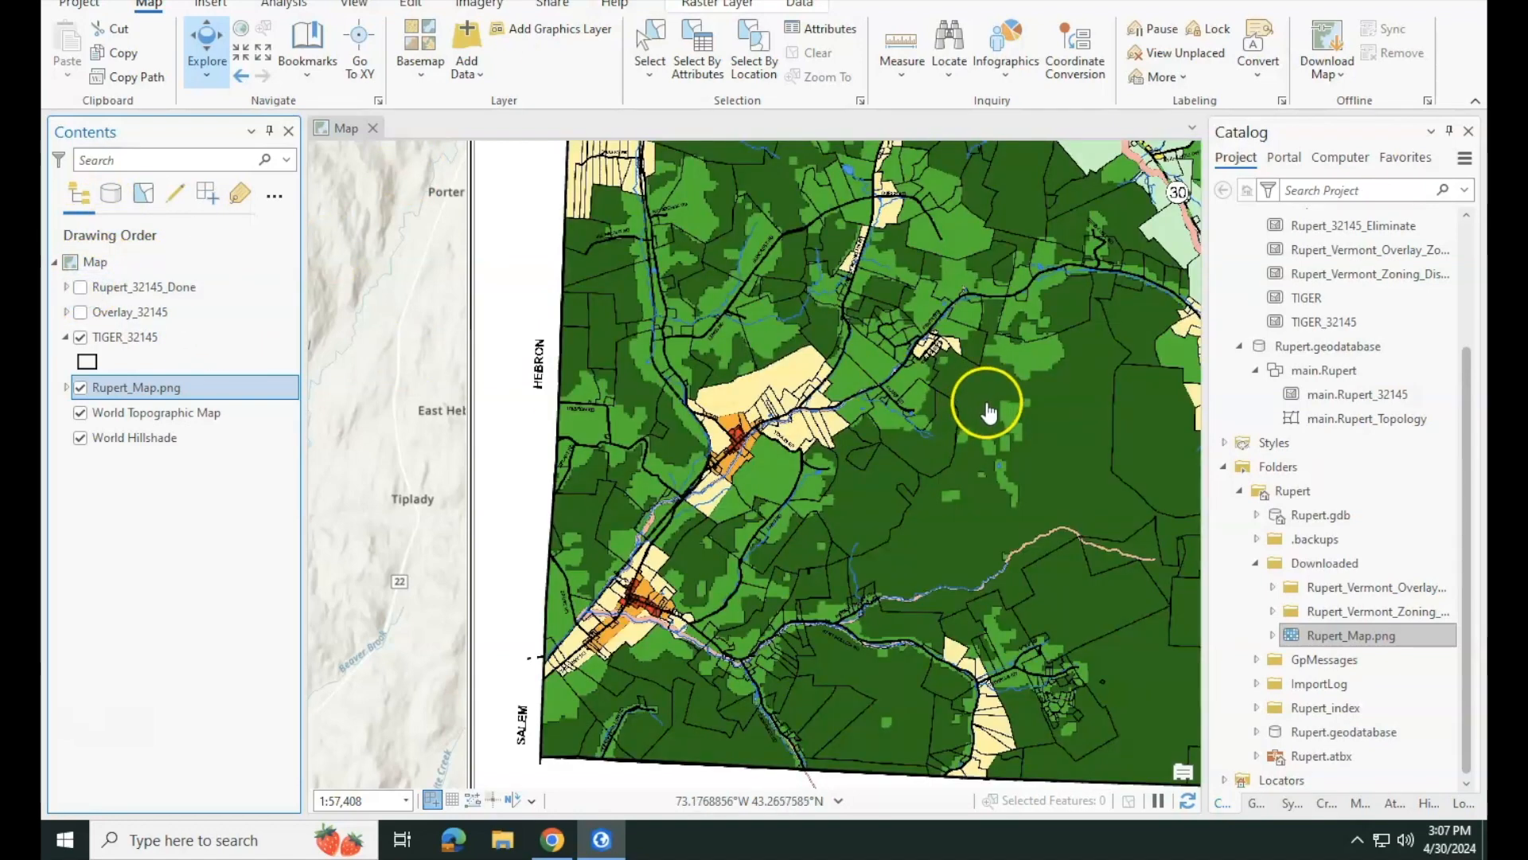
# - Inspect the village districts and streamside hazard areas on Rupert_Map.png from the southwest corner to the Dorset boundary
pyautogui.scroll(-2, 989, 409)
pyautogui.scroll(-2, 653, 374)
pyautogui.moveTo(628, 370); pyautogui.dragTo(979, 502)
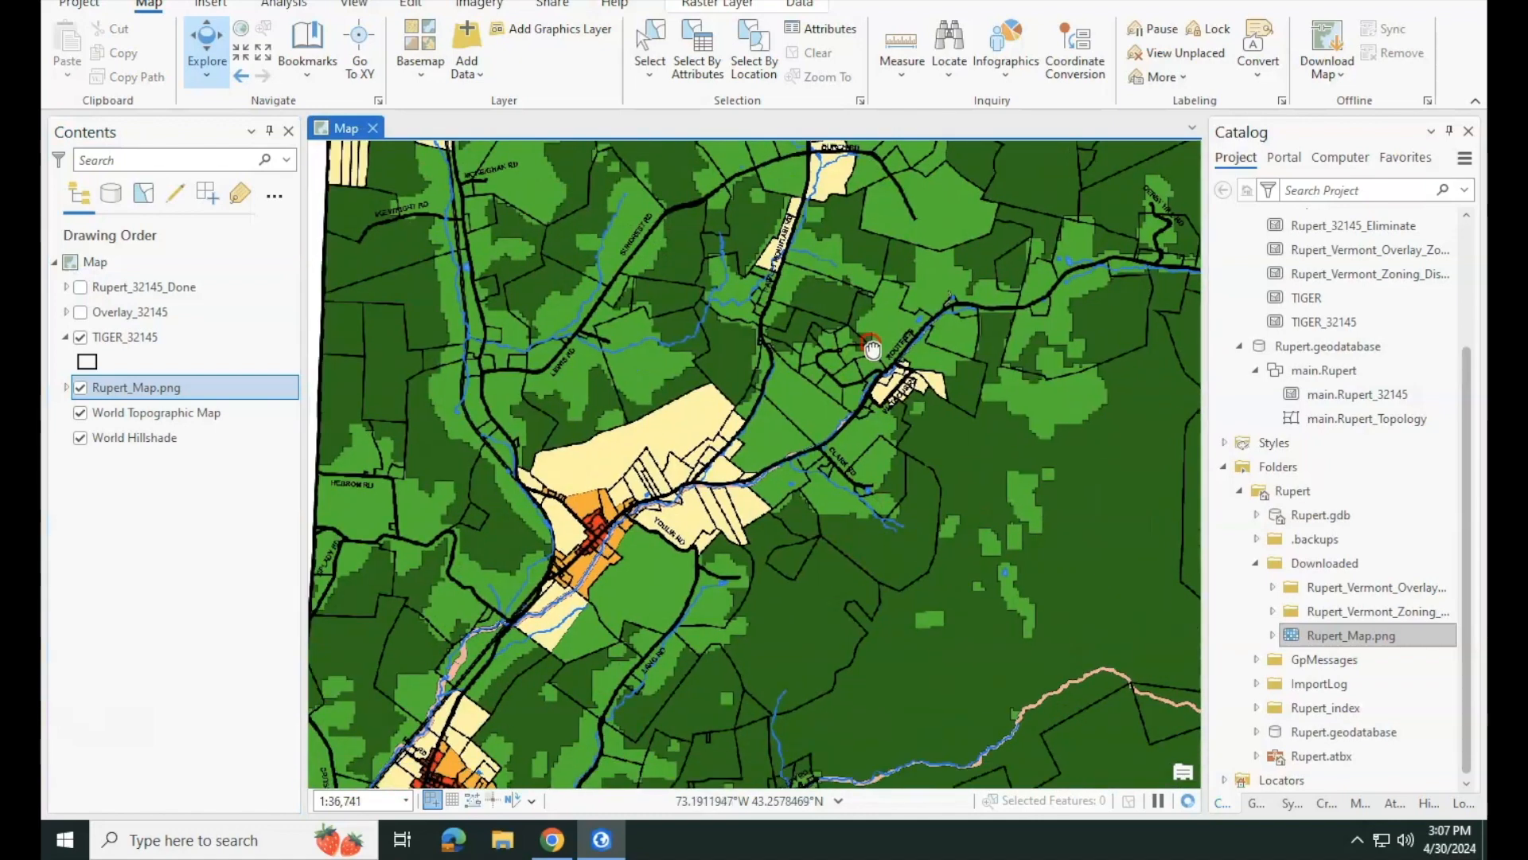
pyautogui.scroll(-2, 908, 452)
pyautogui.scroll(4, 777, 546)
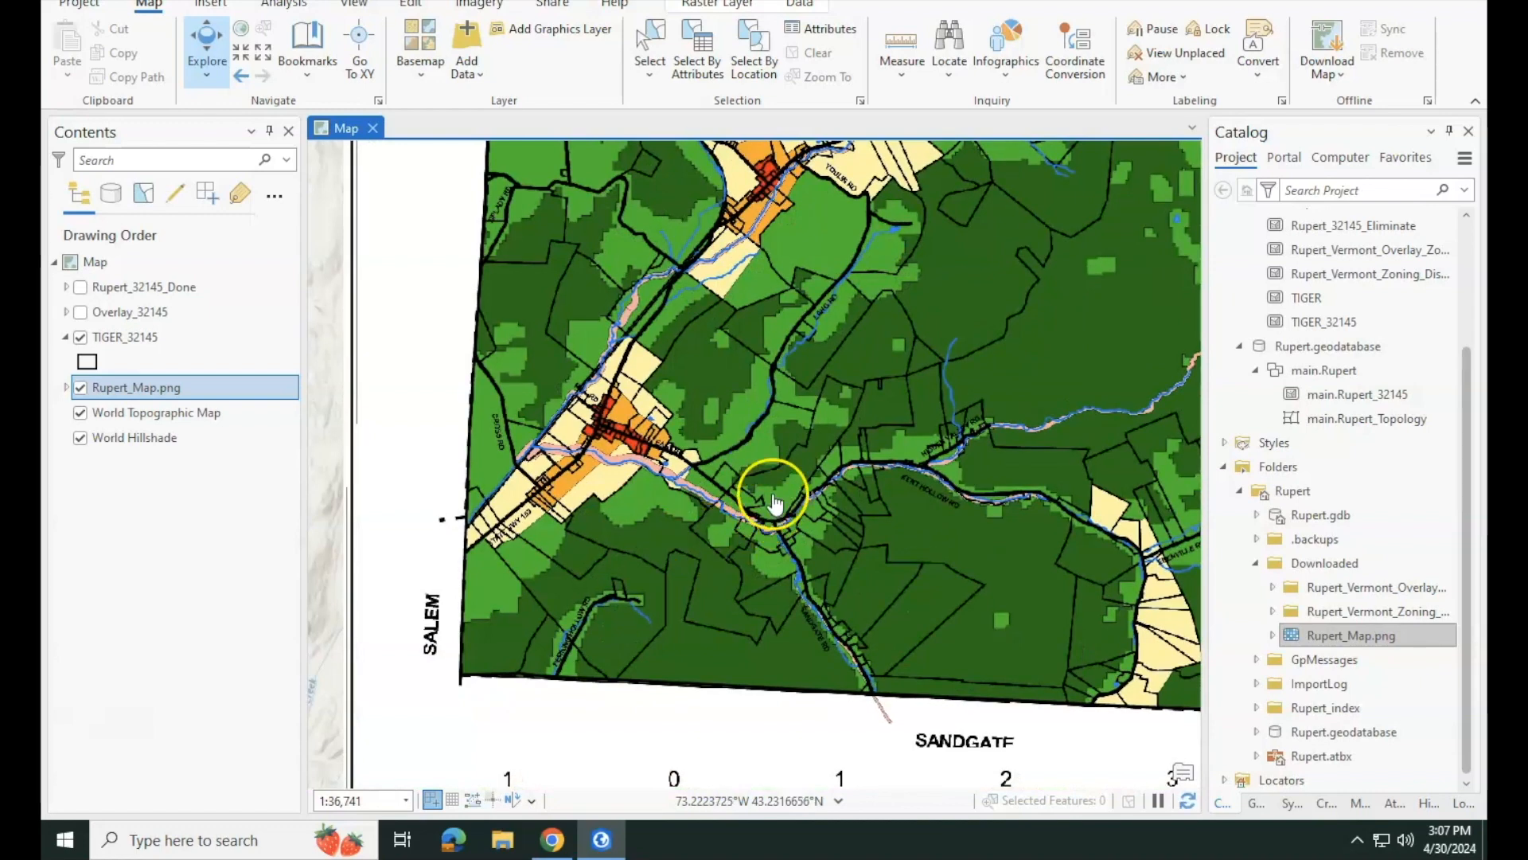
pyautogui.moveTo(772, 494); pyautogui.dragTo(333, 649)
pyautogui.moveTo(1009, 456); pyautogui.dragTo(733, 614)
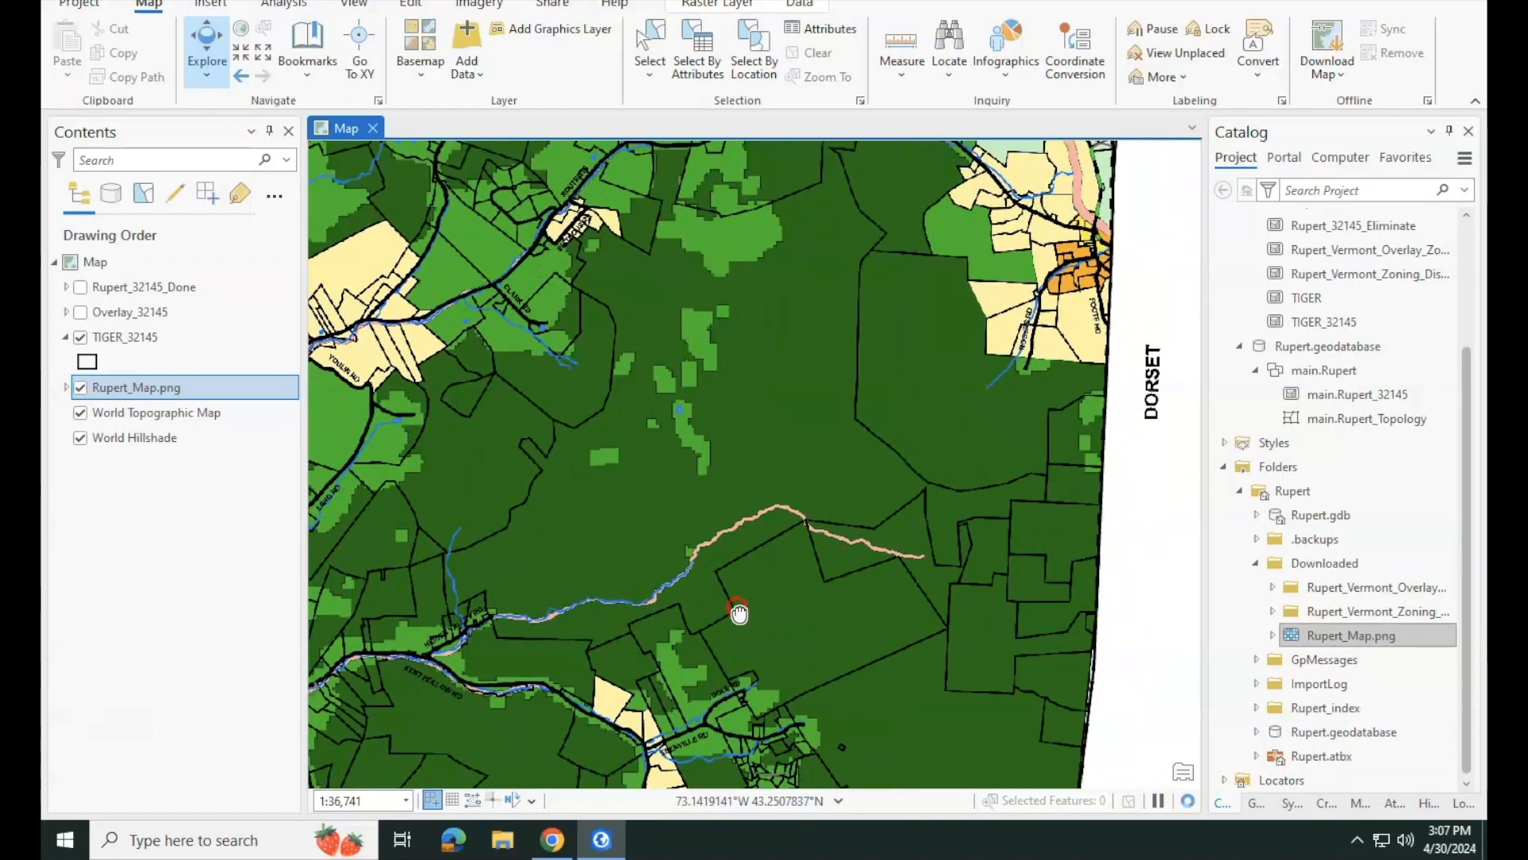
# - Show the Overlay_32145 layer and compare it with the fluvial erosion hazard zones drawn on Rupert_Map.png
pyautogui.click(78, 311)
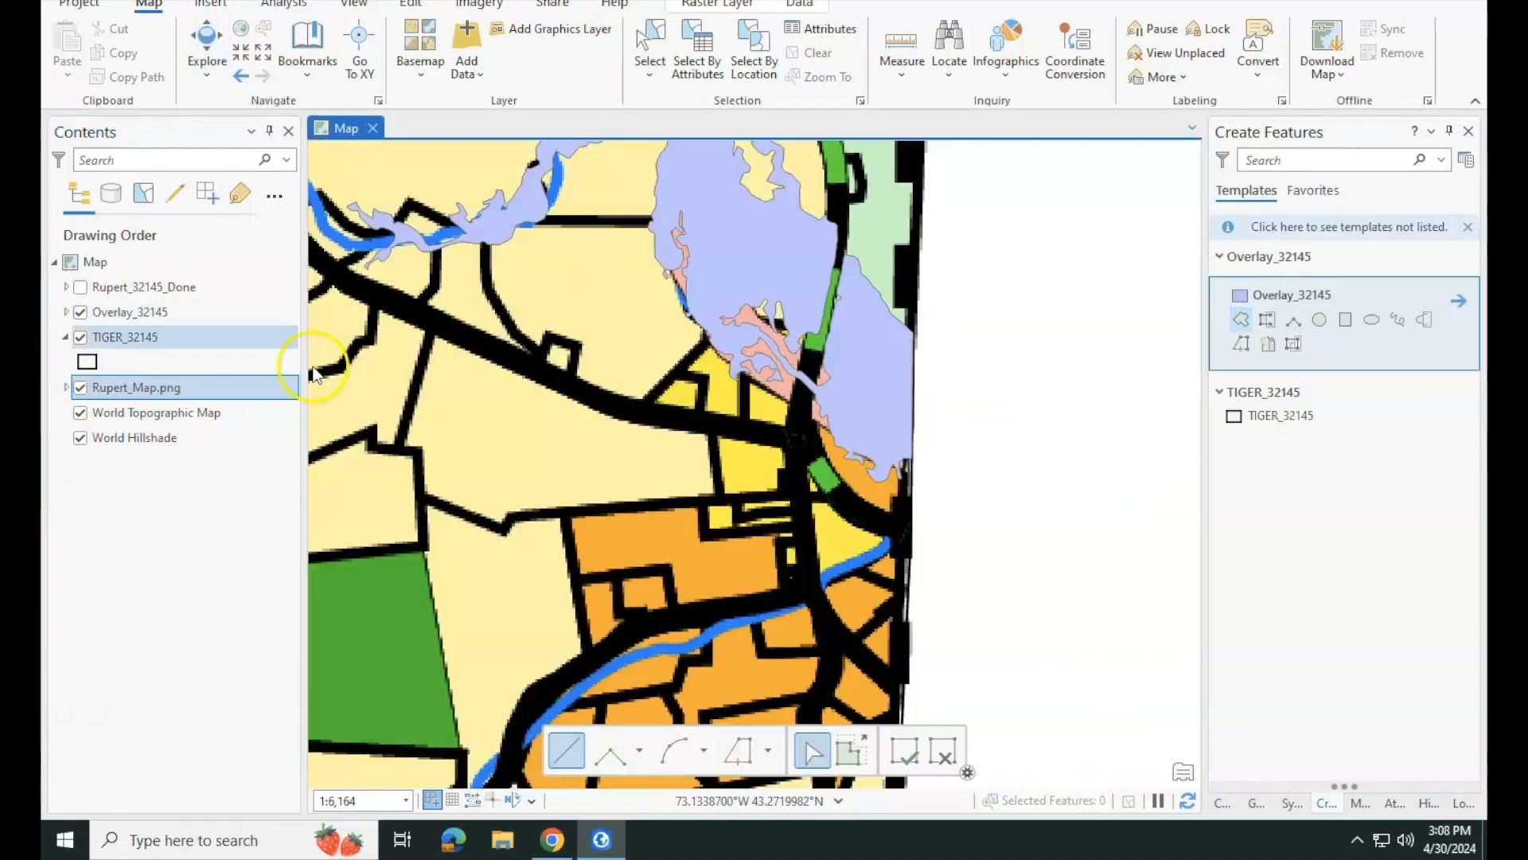
pyautogui.scroll(-4, 1005, 427)
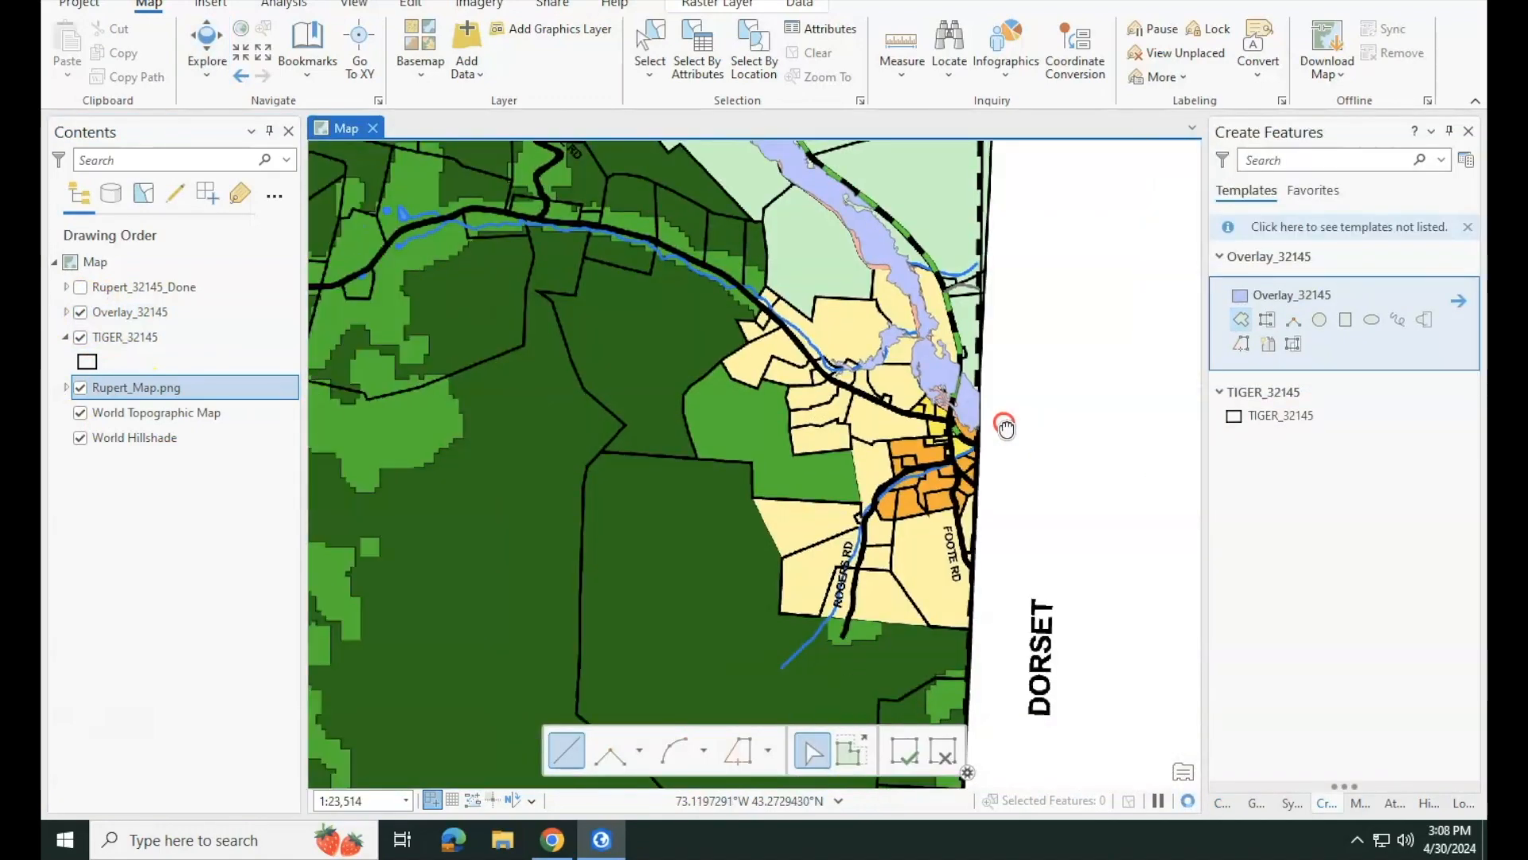
pyautogui.scroll(-2, 1006, 428)
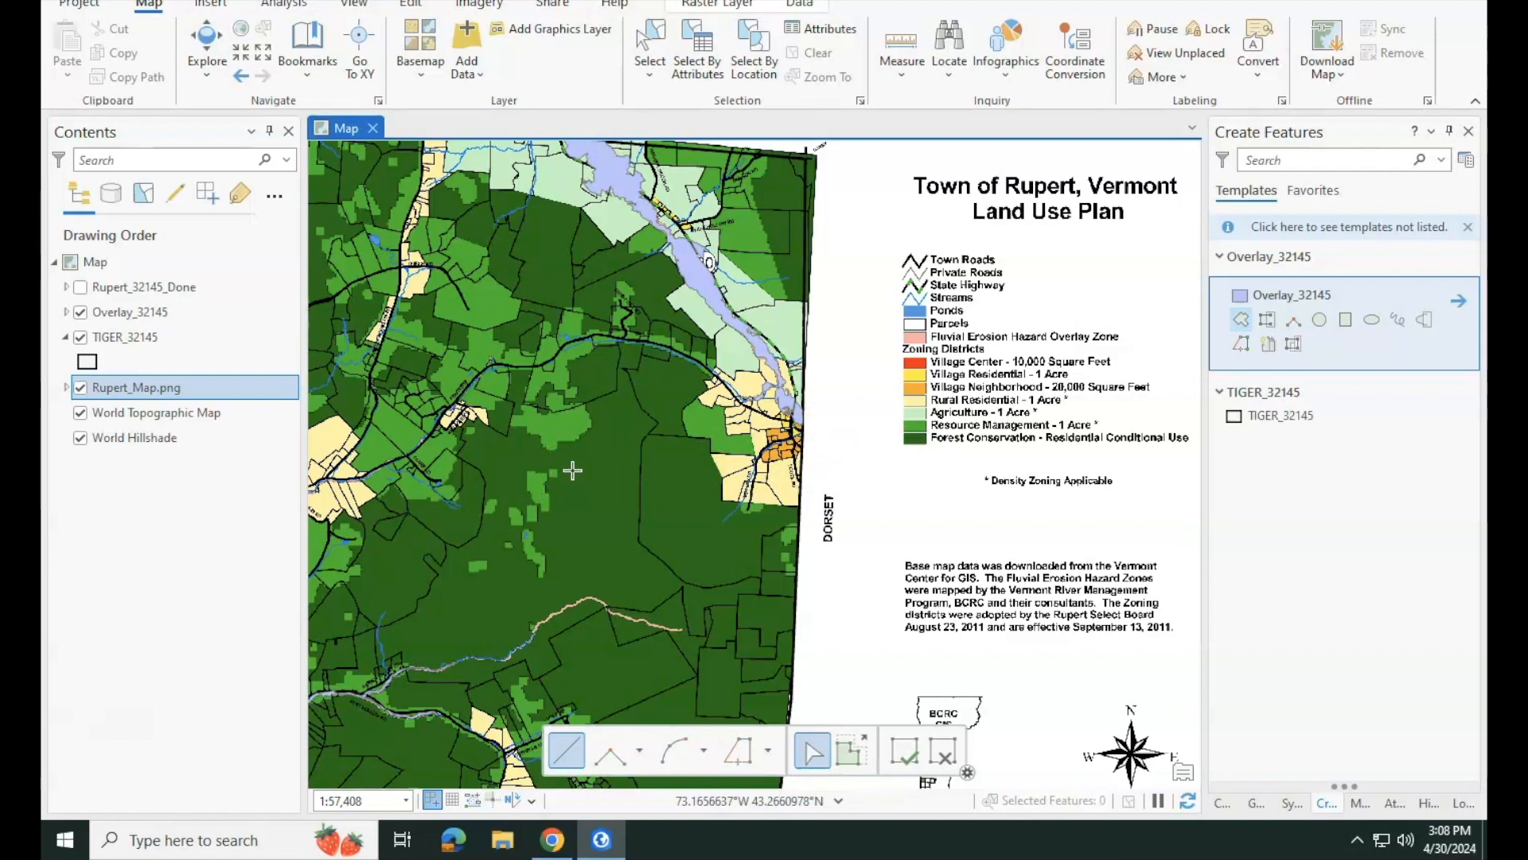
pyautogui.moveTo(549, 366); pyautogui.dragTo(873, 356)
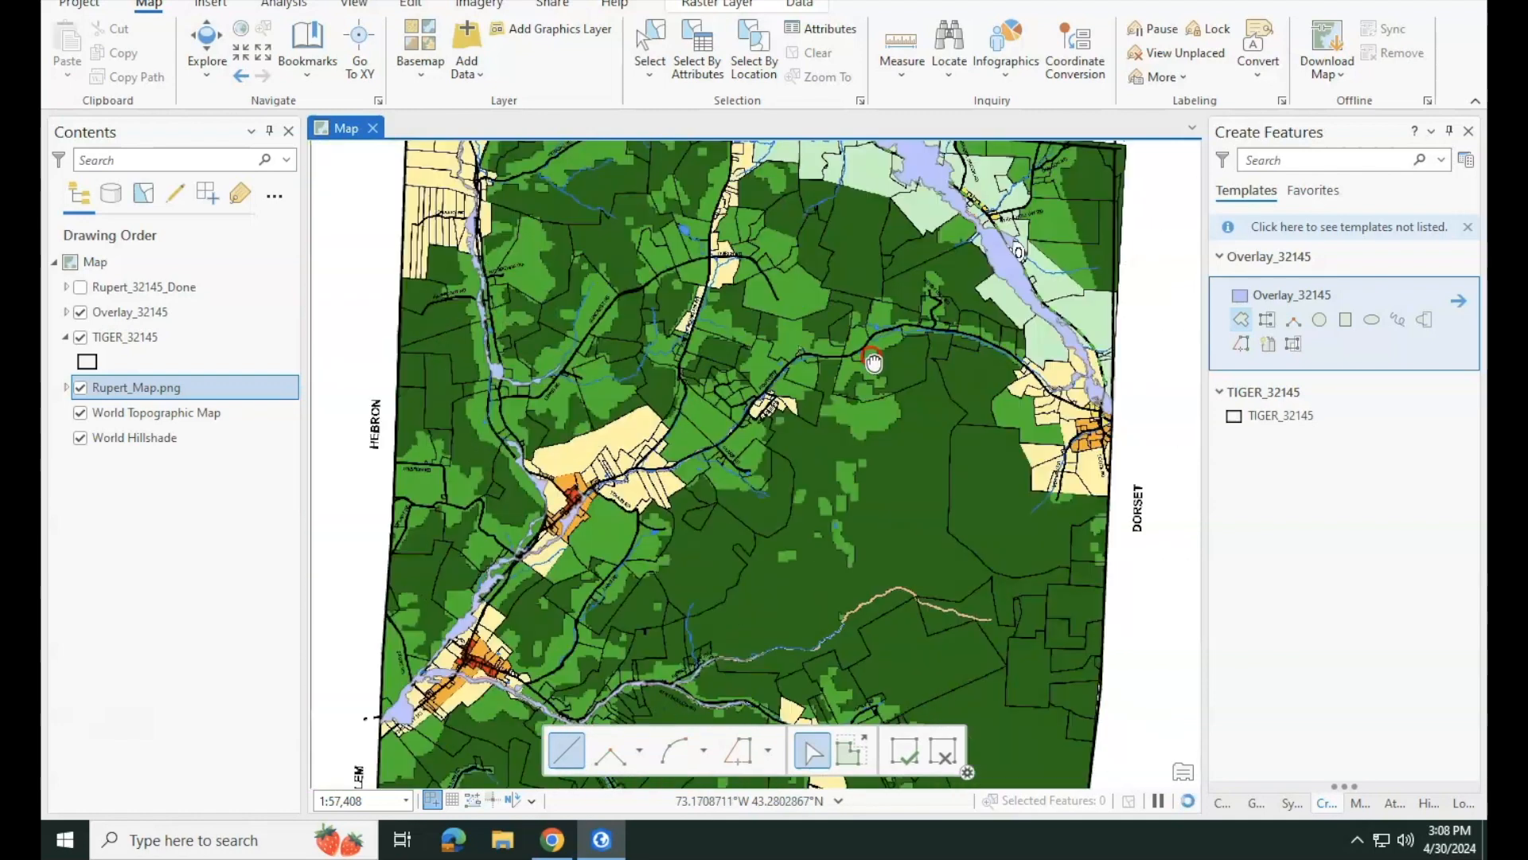
pyautogui.moveTo(668, 469); pyautogui.dragTo(658, 625)
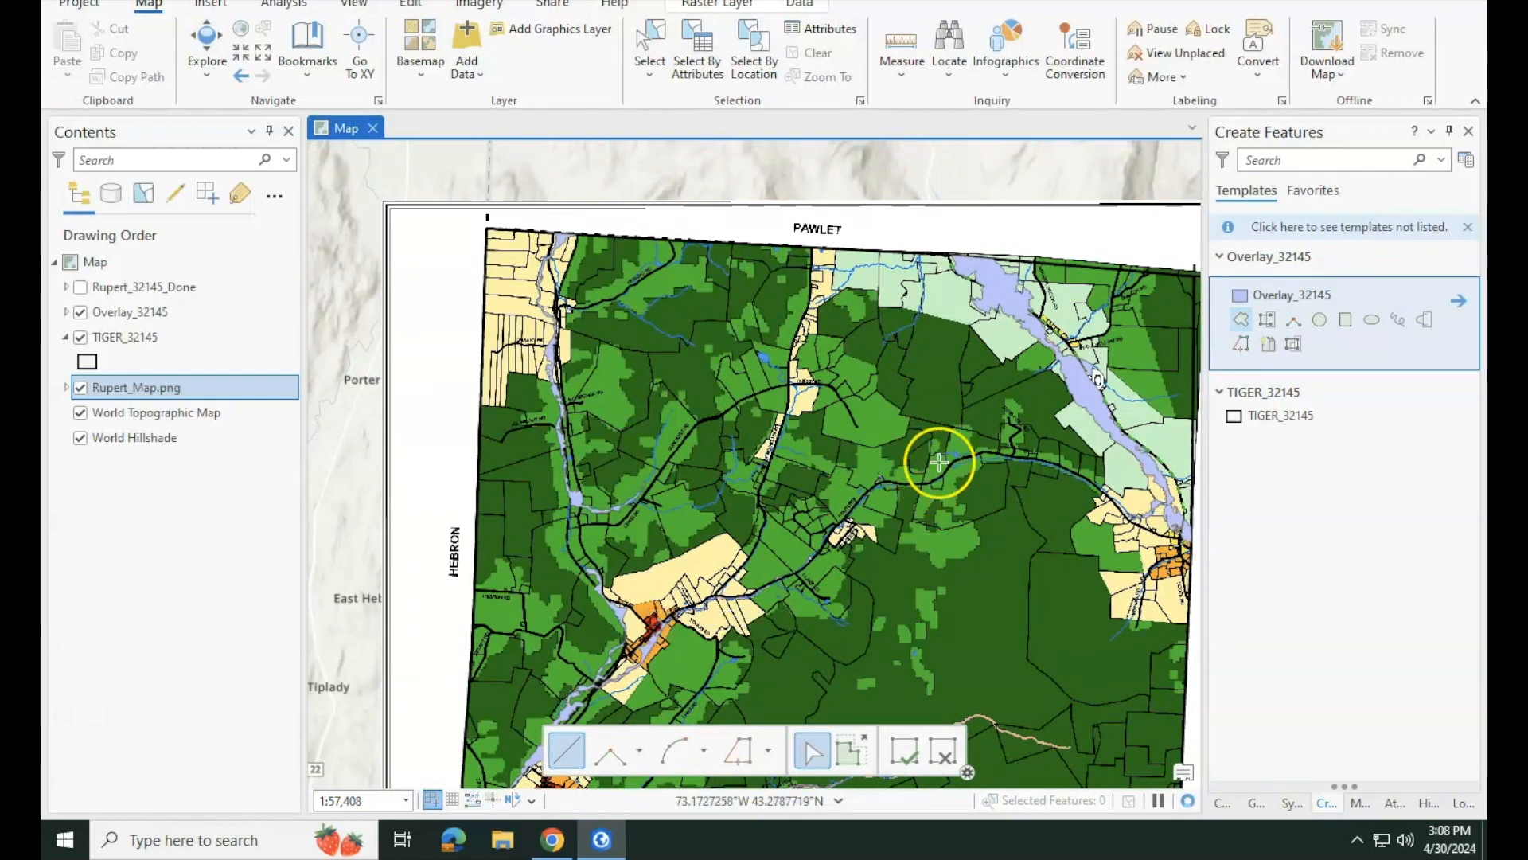
pyautogui.moveTo(939, 443); pyautogui.dragTo(737, 461)
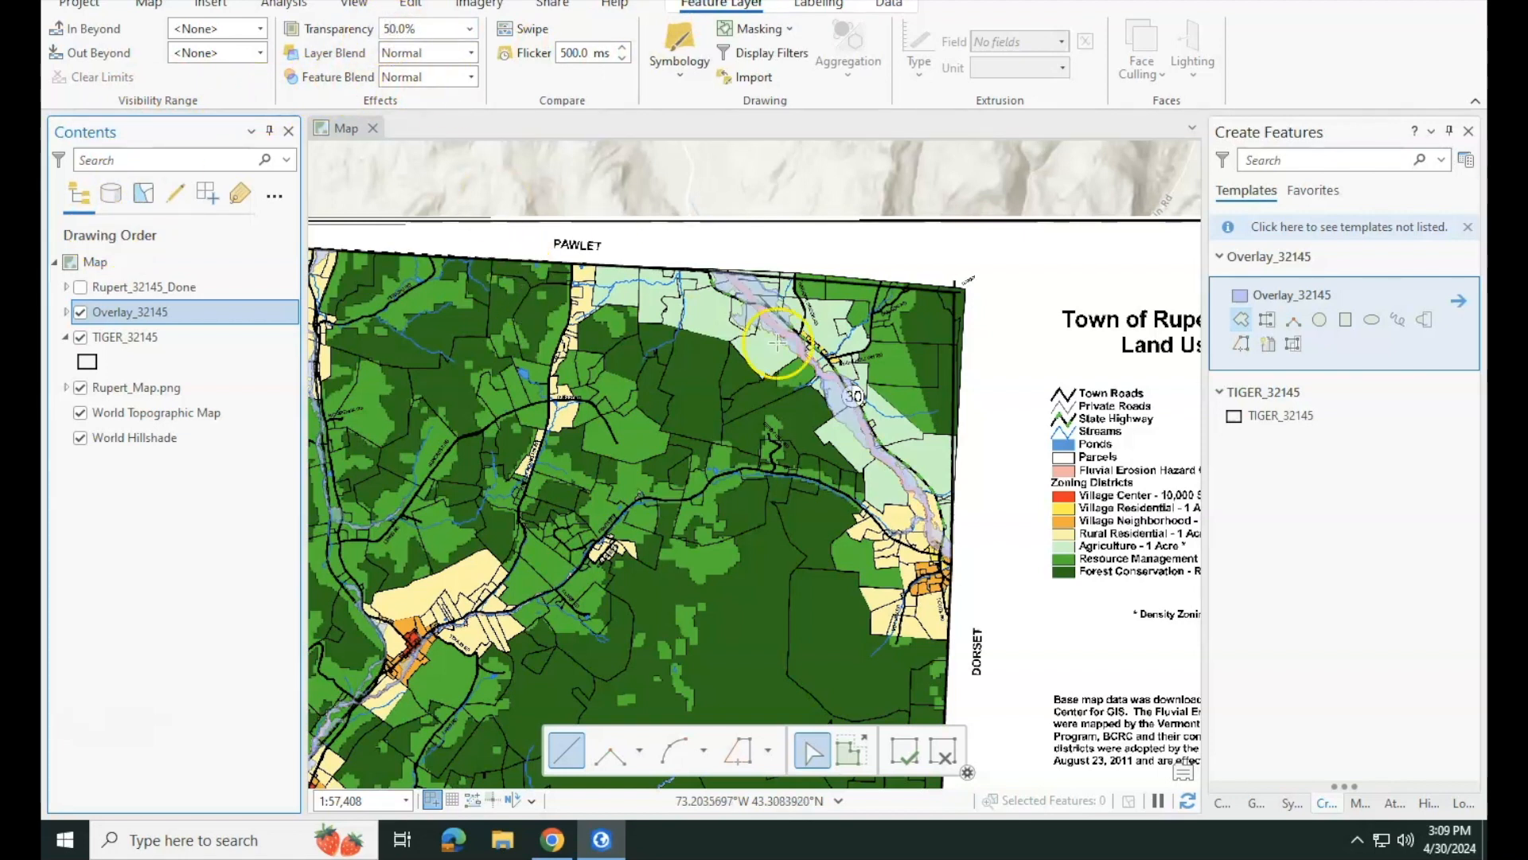
# - Choose the Trace construction tool for Overlay_32145 at the hazard zone's southern end beside the town's eastern boundary
pyautogui.moveTo(830, 410); pyautogui.dragTo(753, 346)
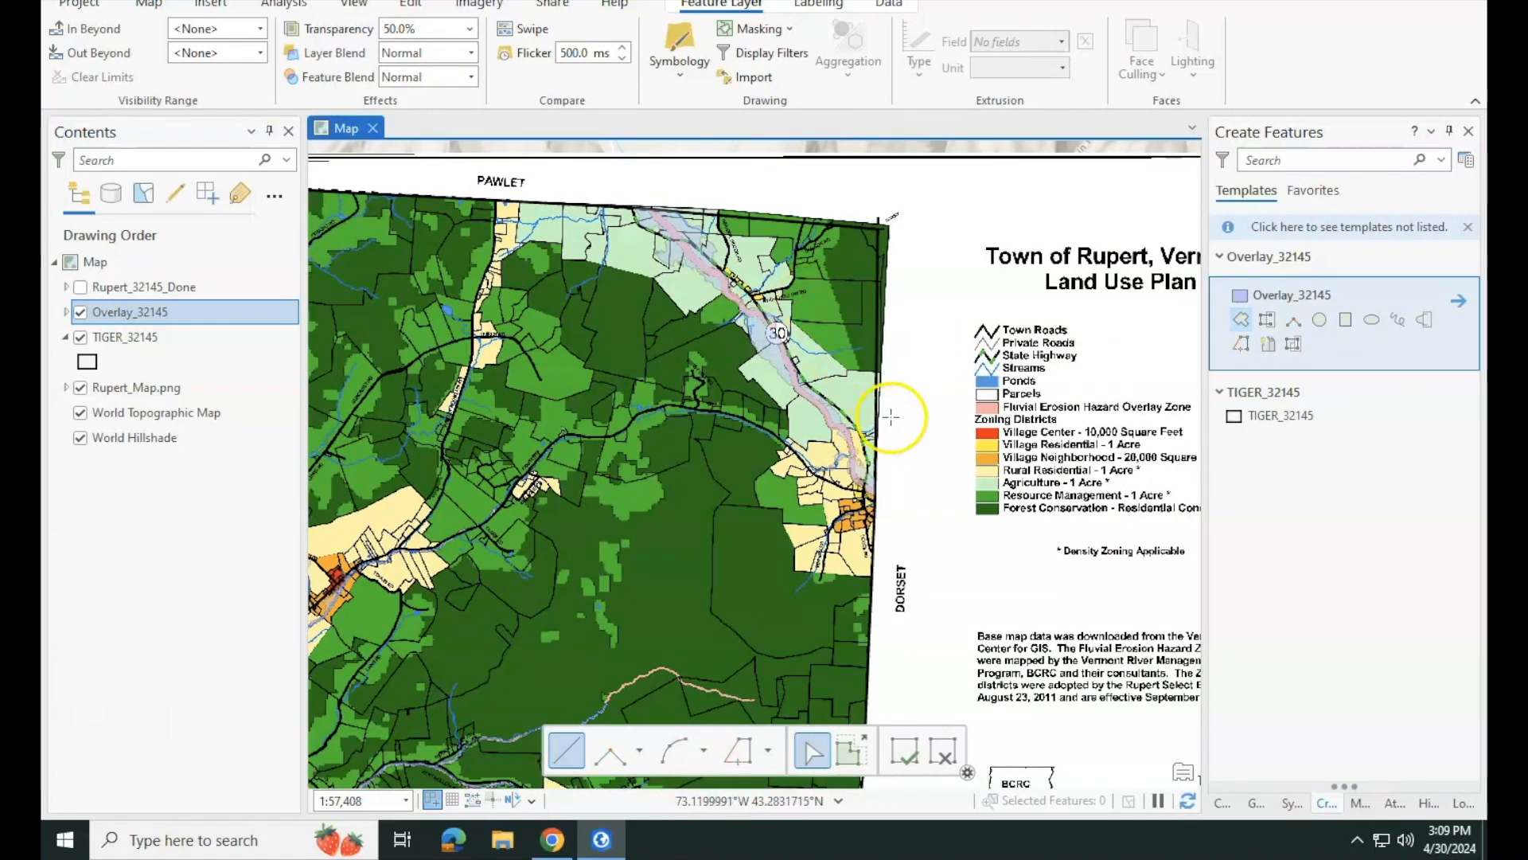
pyautogui.scroll(5, 883, 517)
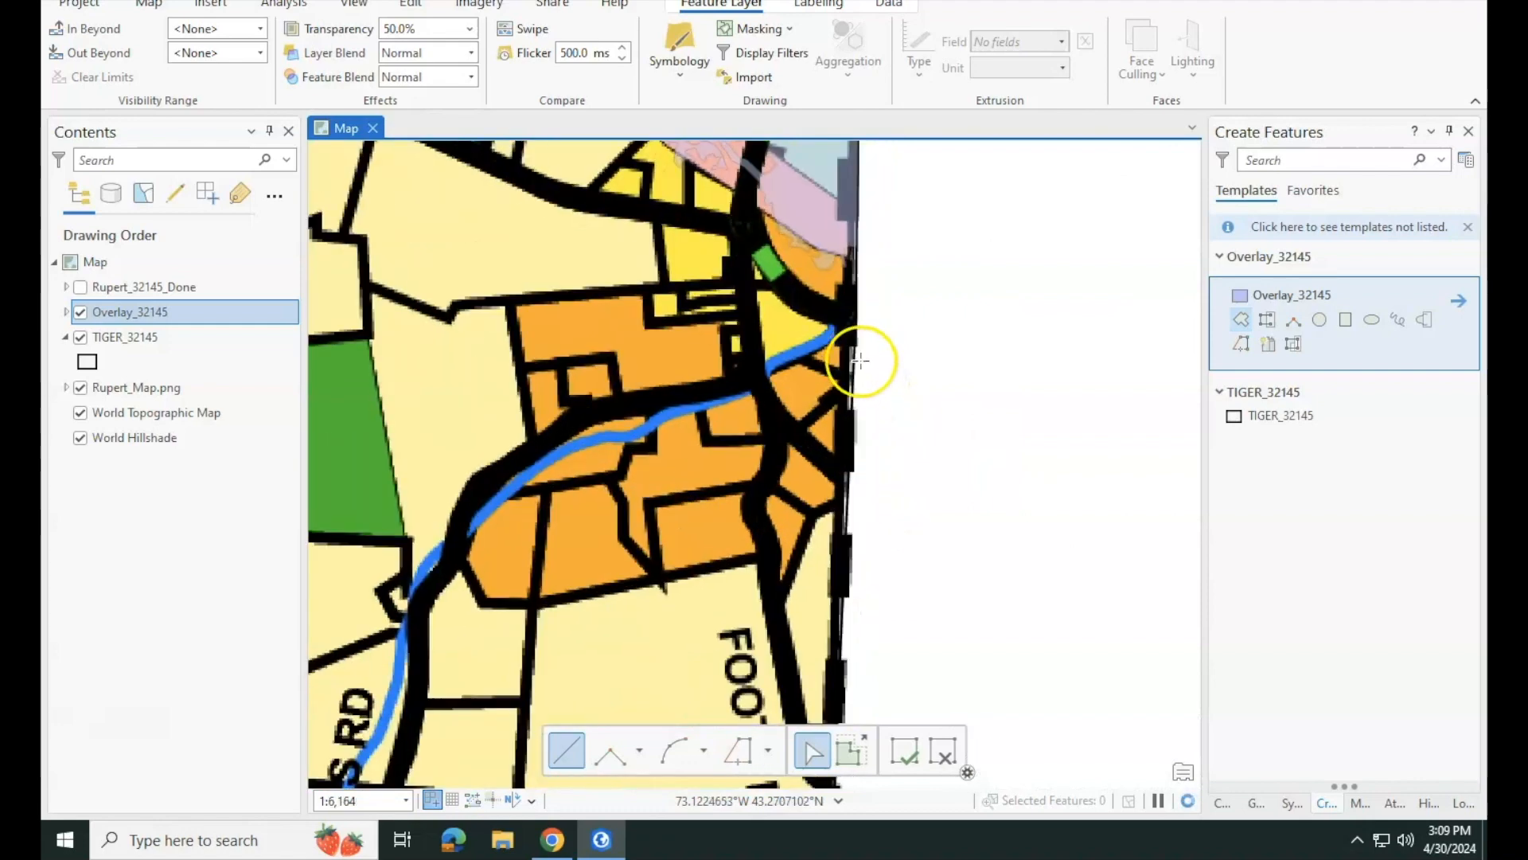
pyautogui.scroll(2, 859, 361)
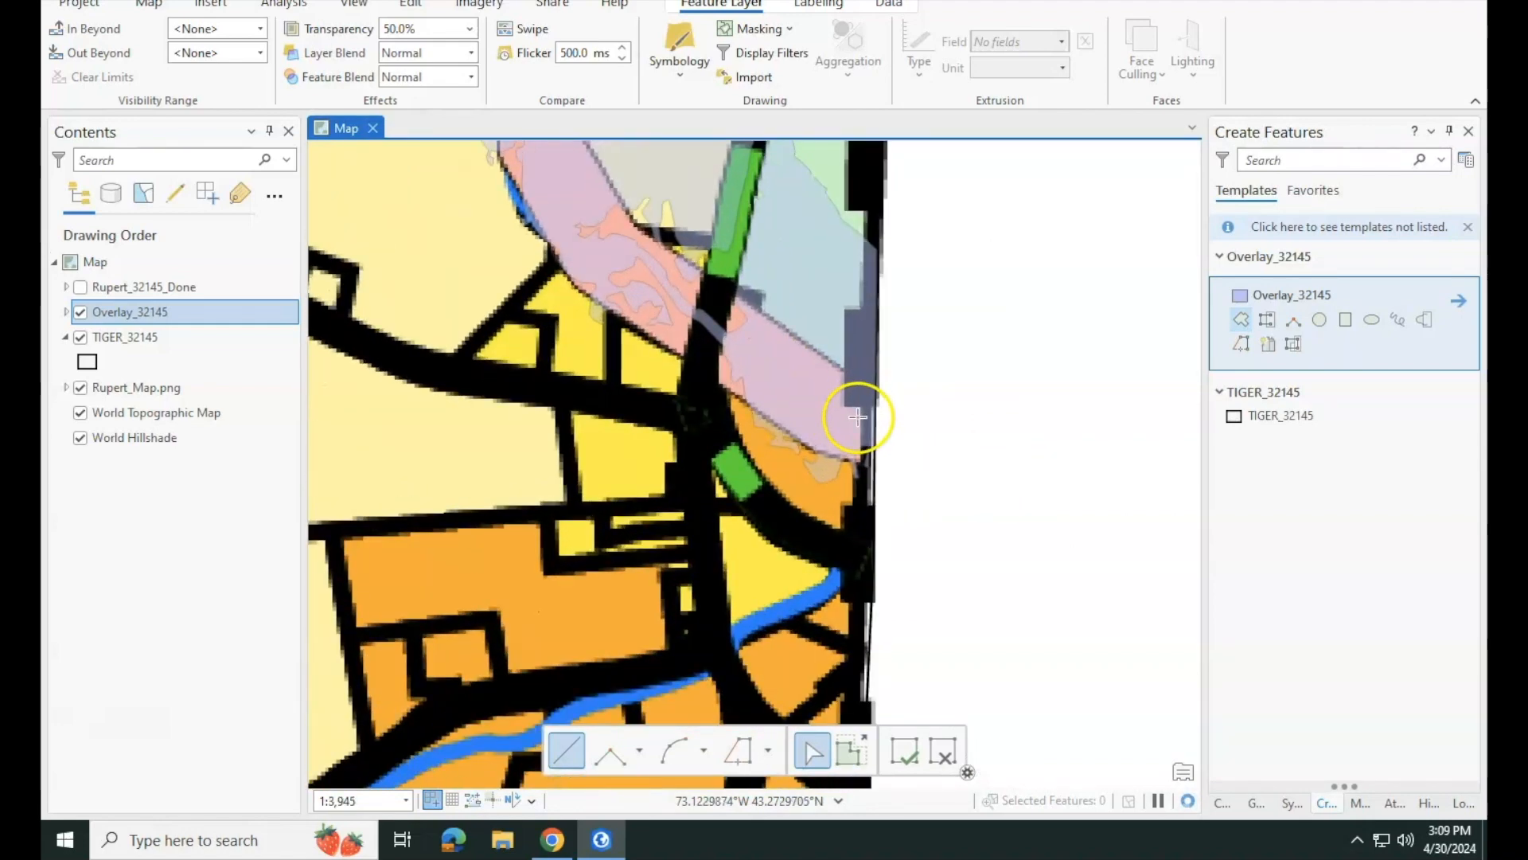
pyautogui.scroll(4, 855, 421)
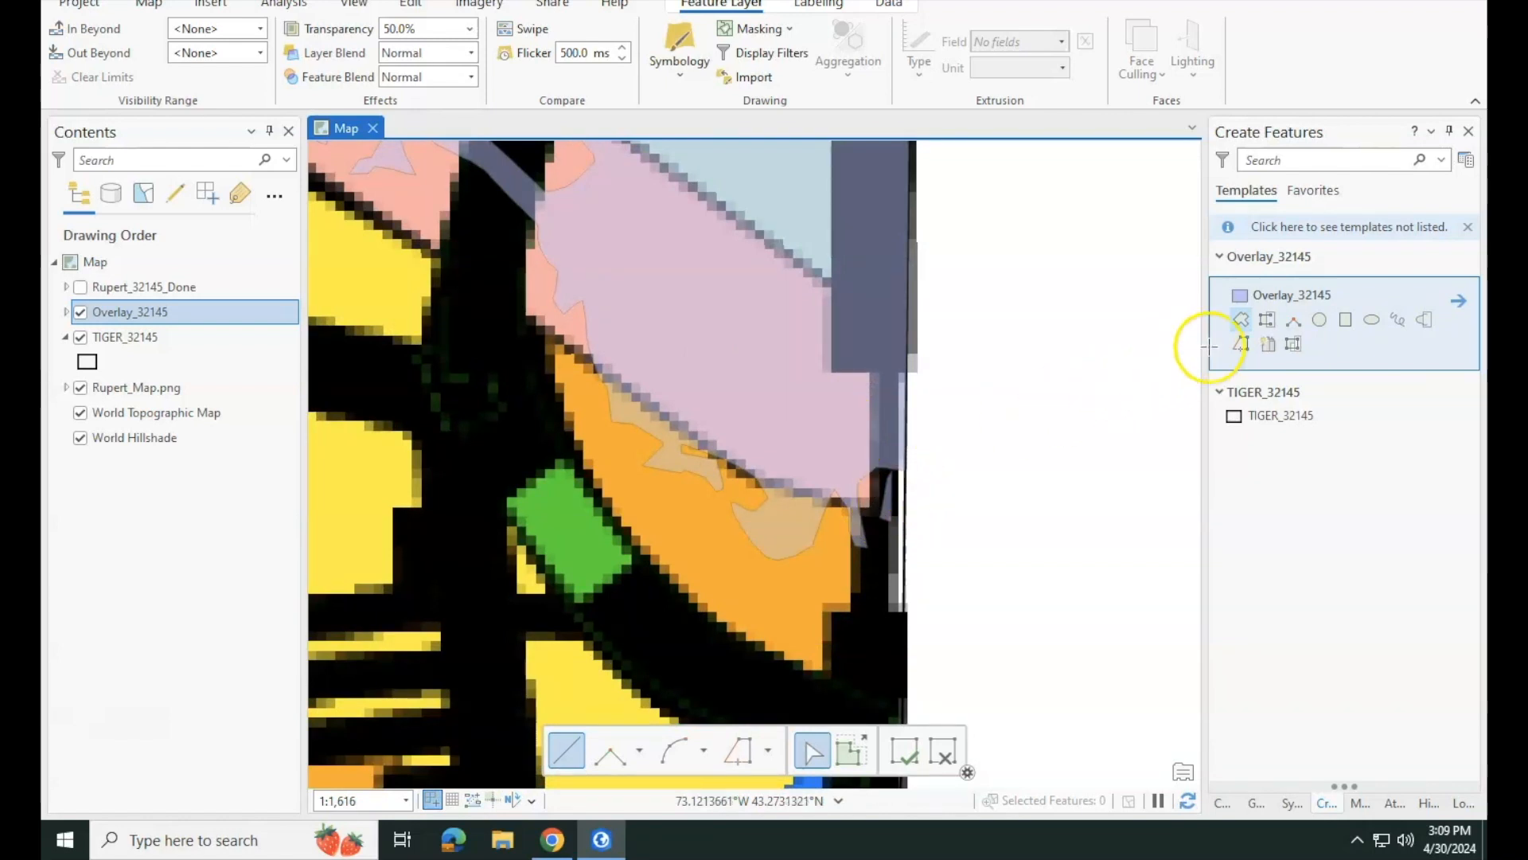
pyautogui.click(1238, 320)
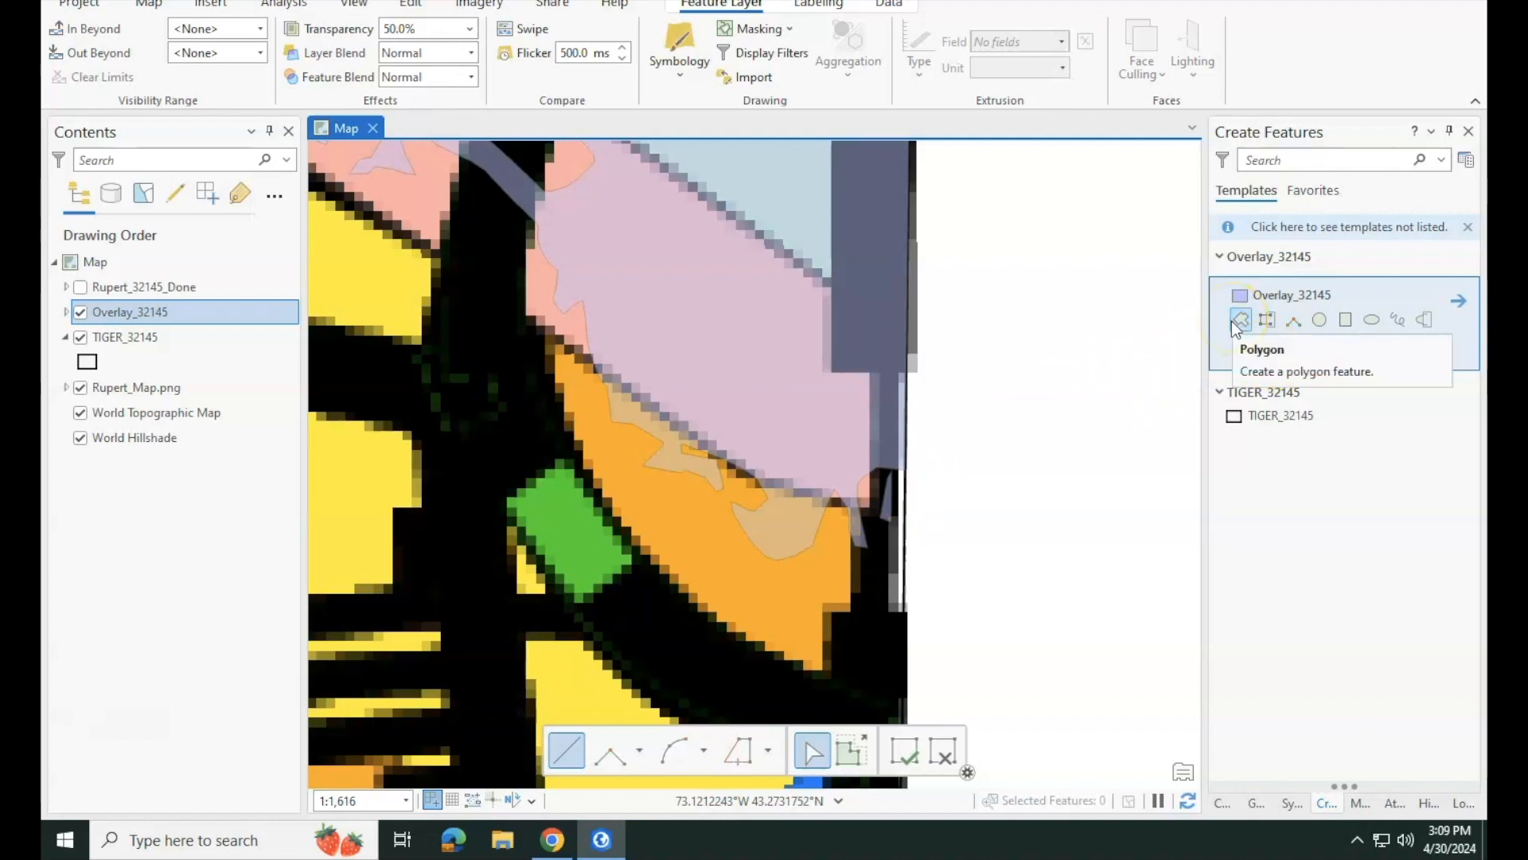
pyautogui.click(1233, 322)
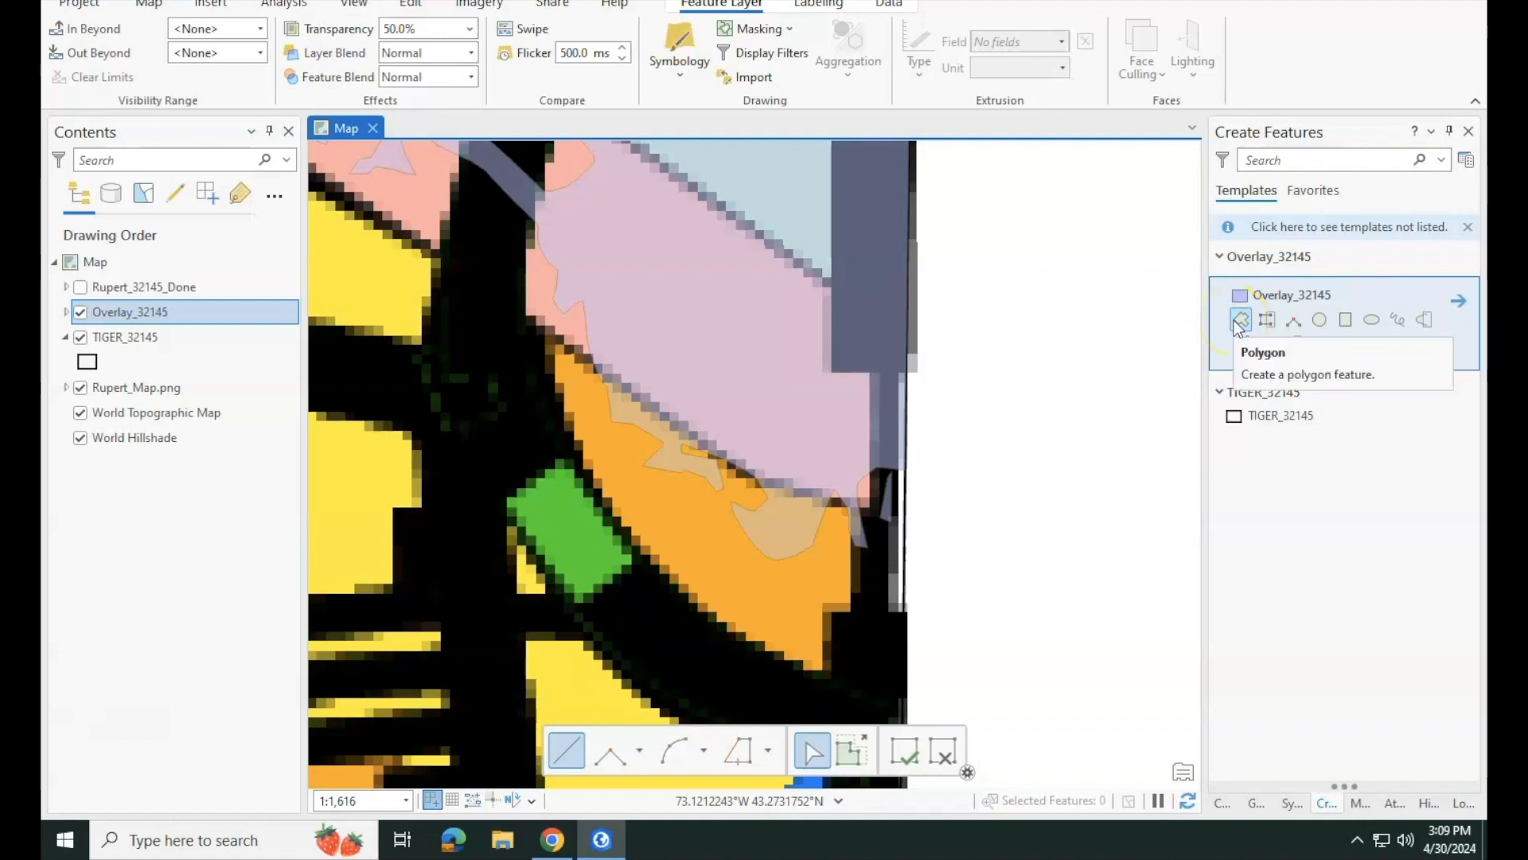
pyautogui.click(1241, 348)
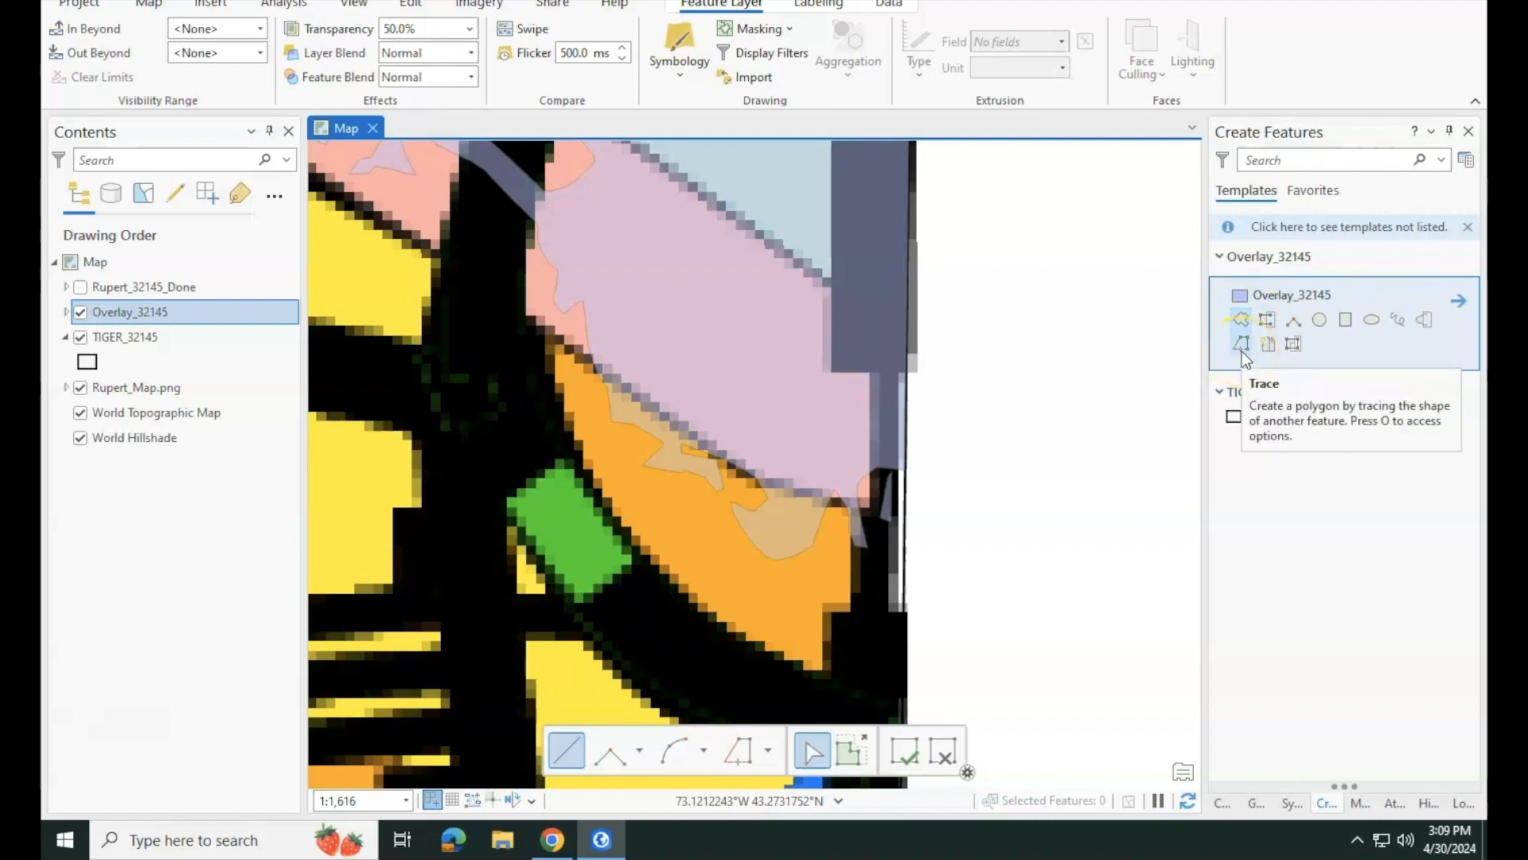
pyautogui.click(1242, 351)
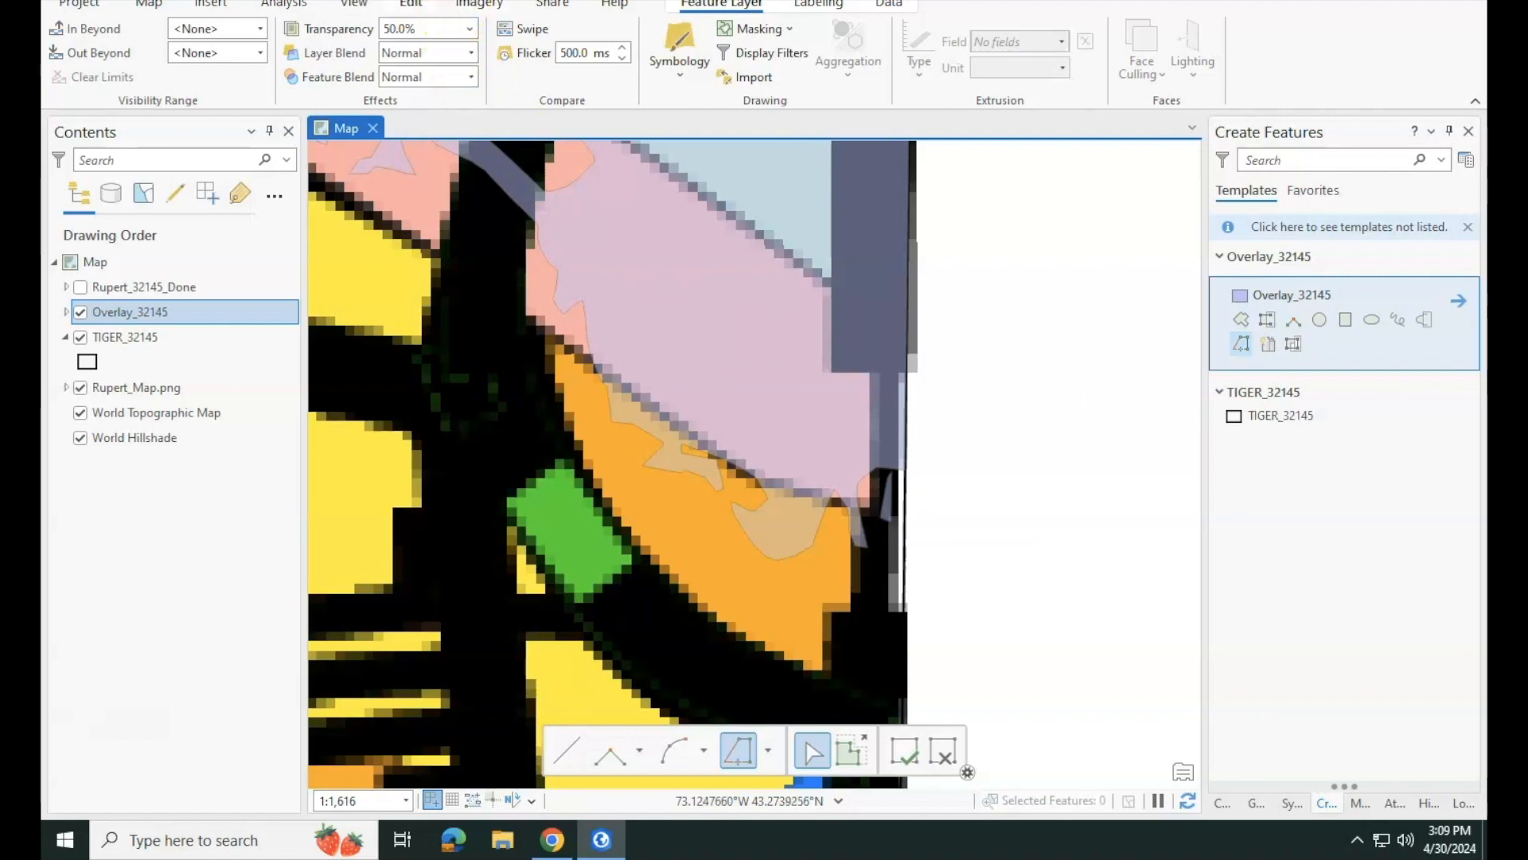
# - Check the vertex and edge snapping options and test snapping on Overlay_32145 near the eastern town boundary
pyautogui.click(411, 4)
pyautogui.click(522, 69)
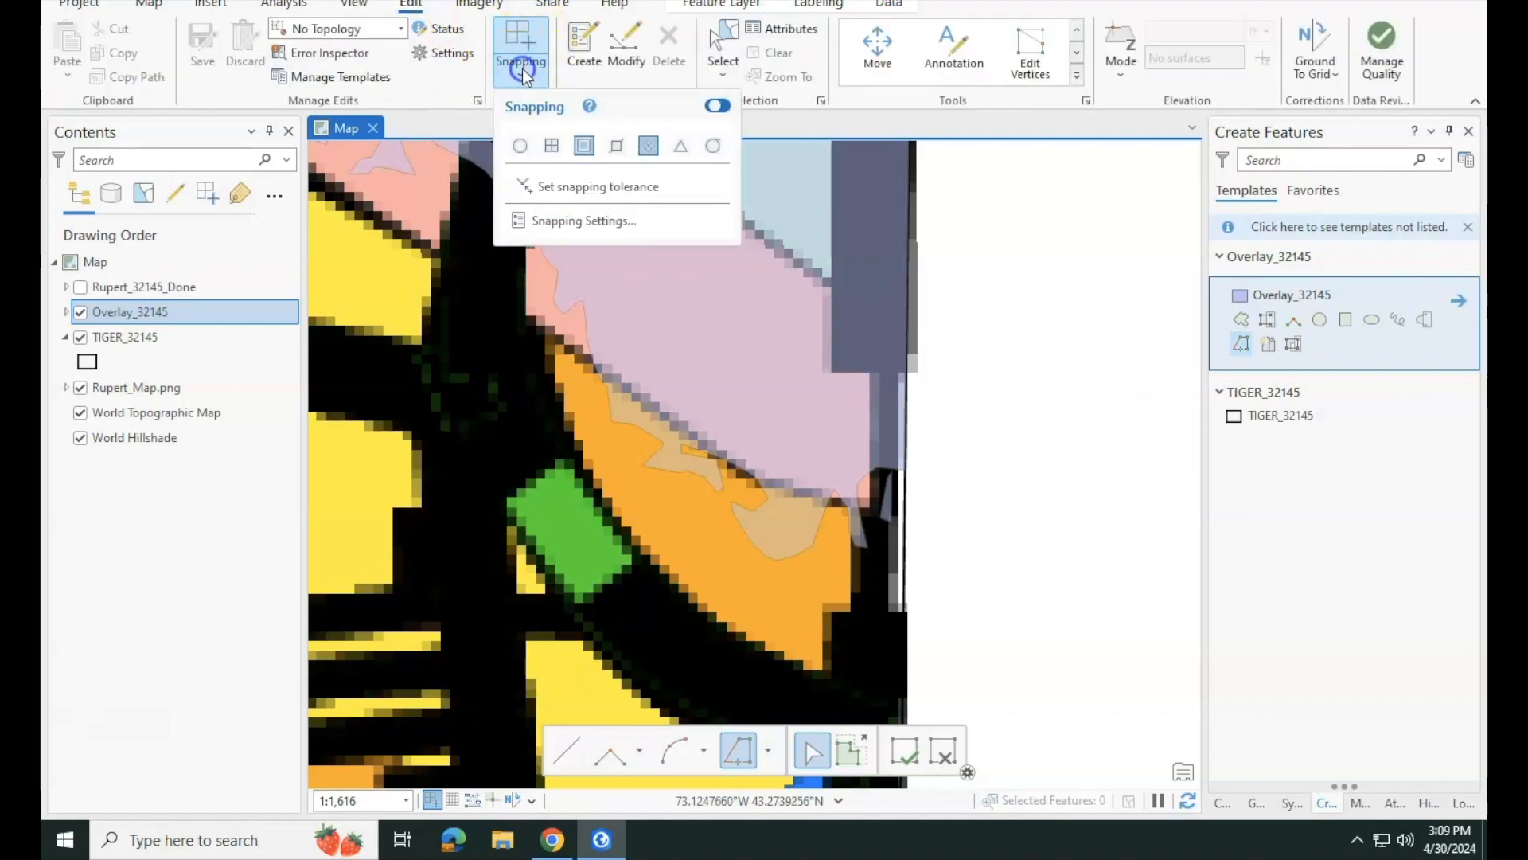
pyautogui.click(618, 150)
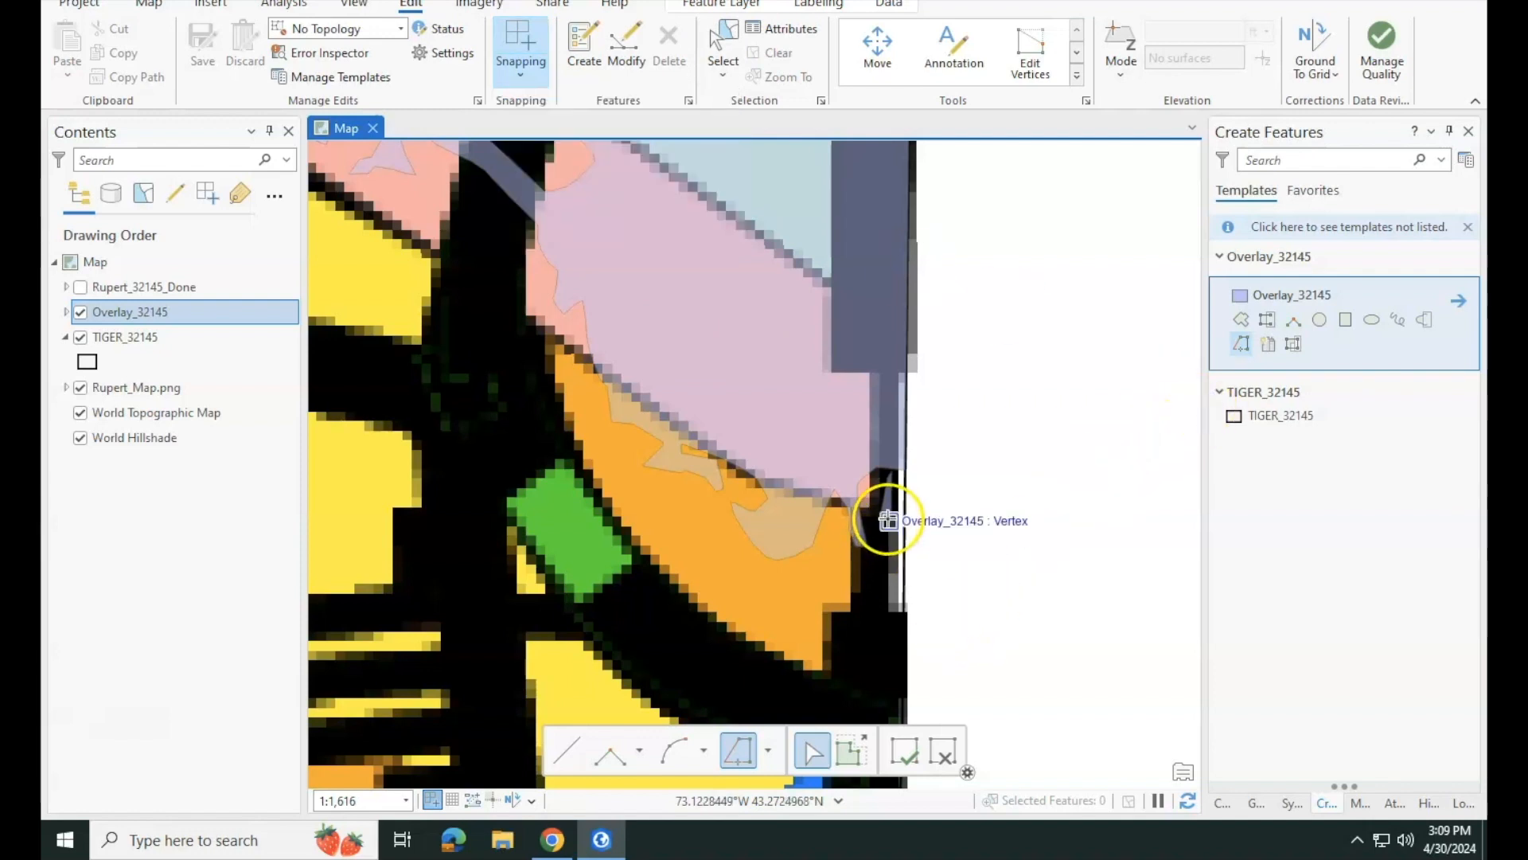
pyautogui.click(888, 520)
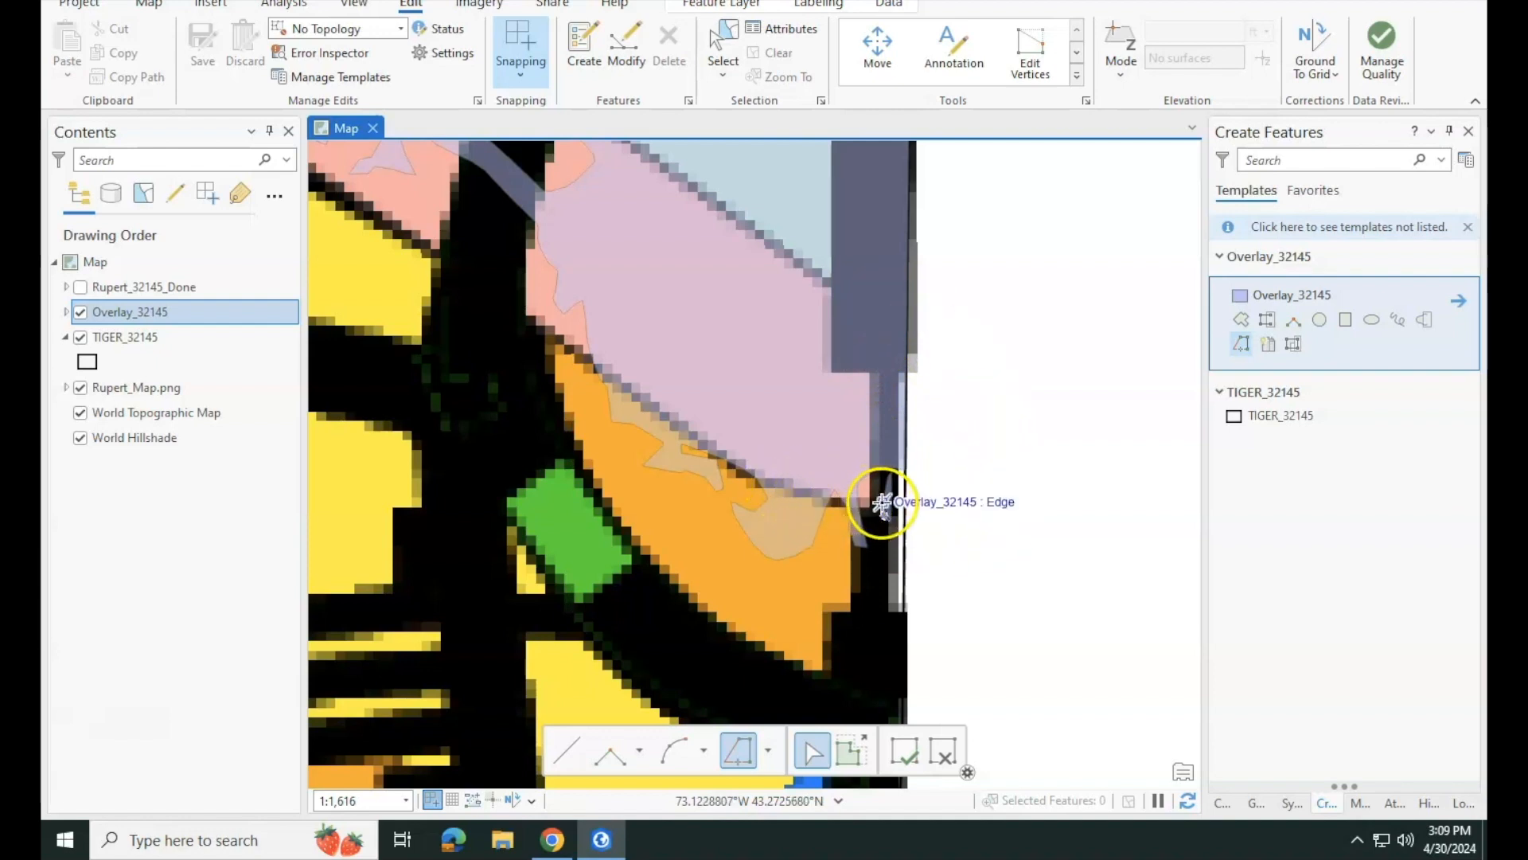
pyautogui.scroll(2, 893, 519)
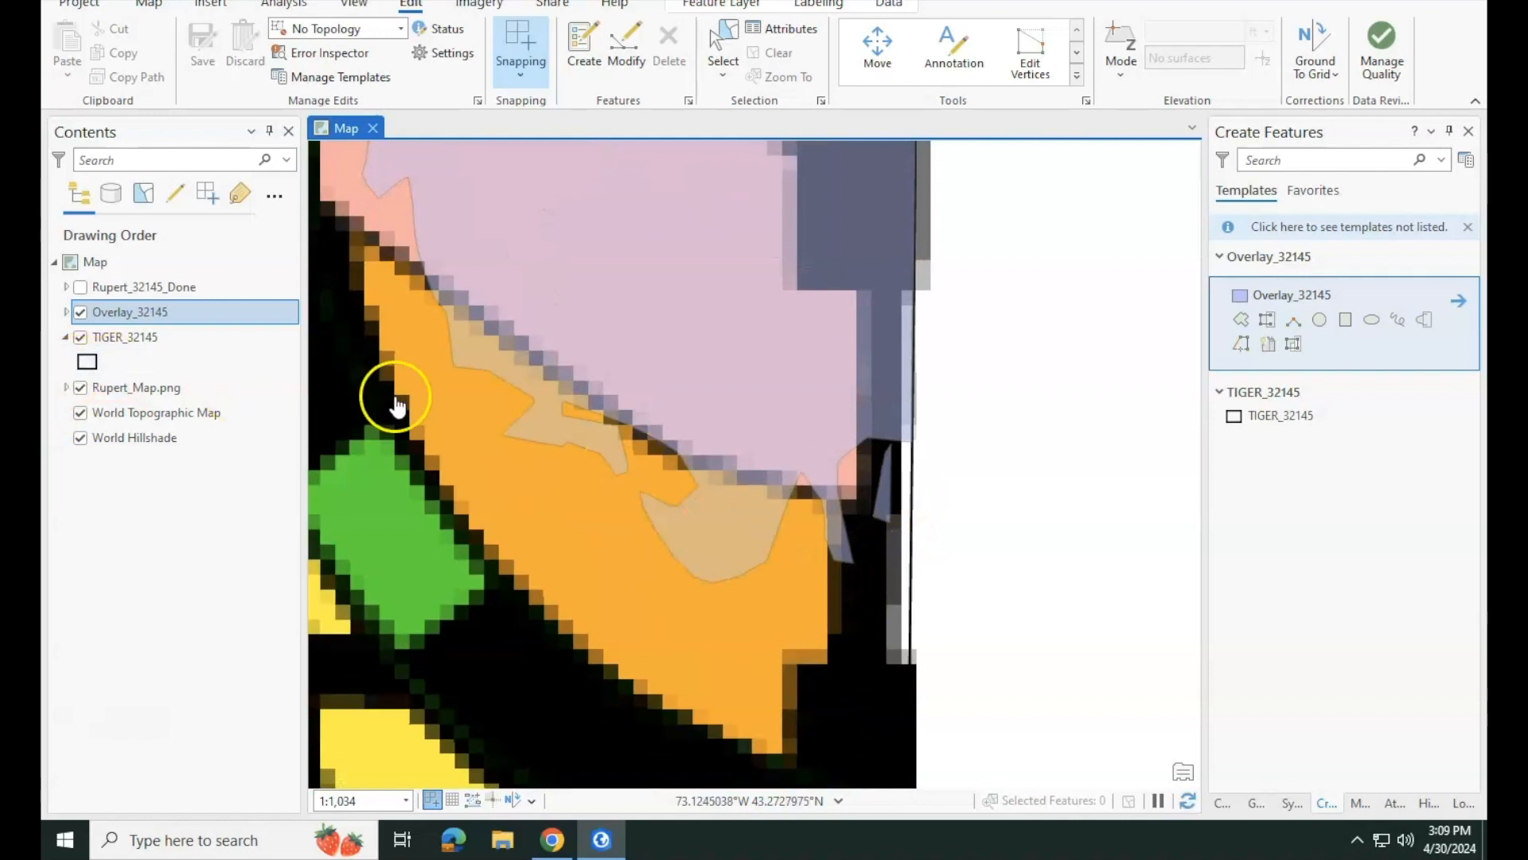
# - Start a new Overlay_32145 polygon by tracing the TIGER_32145 eastern boundary southward past the end of the hazard zone
pyautogui.click(1246, 348)
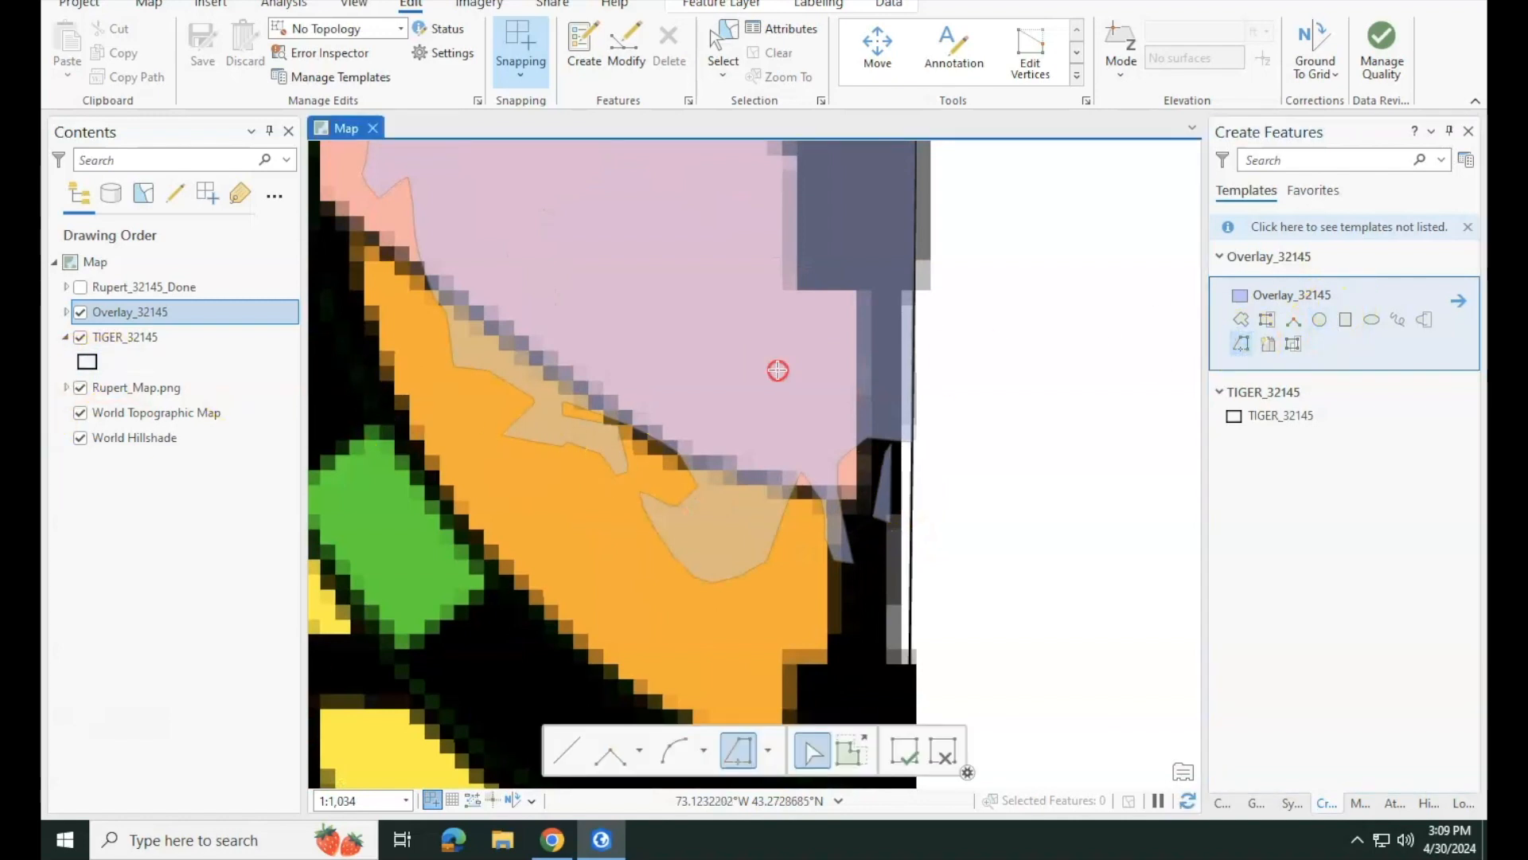
pyautogui.moveTo(777, 369); pyautogui.dragTo(778, 522)
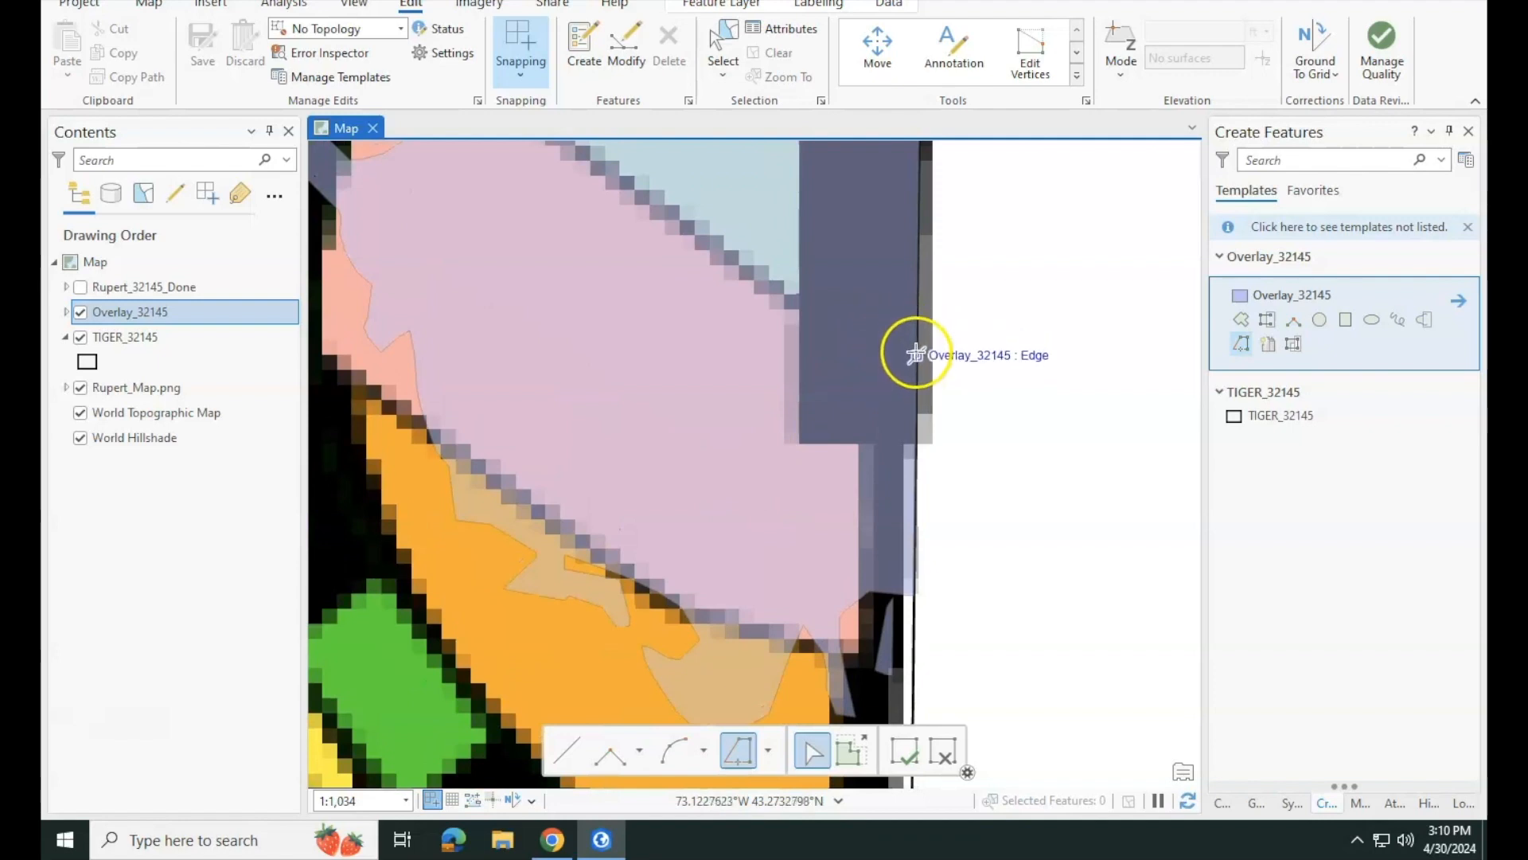
pyautogui.click(917, 341)
pyautogui.click(914, 596)
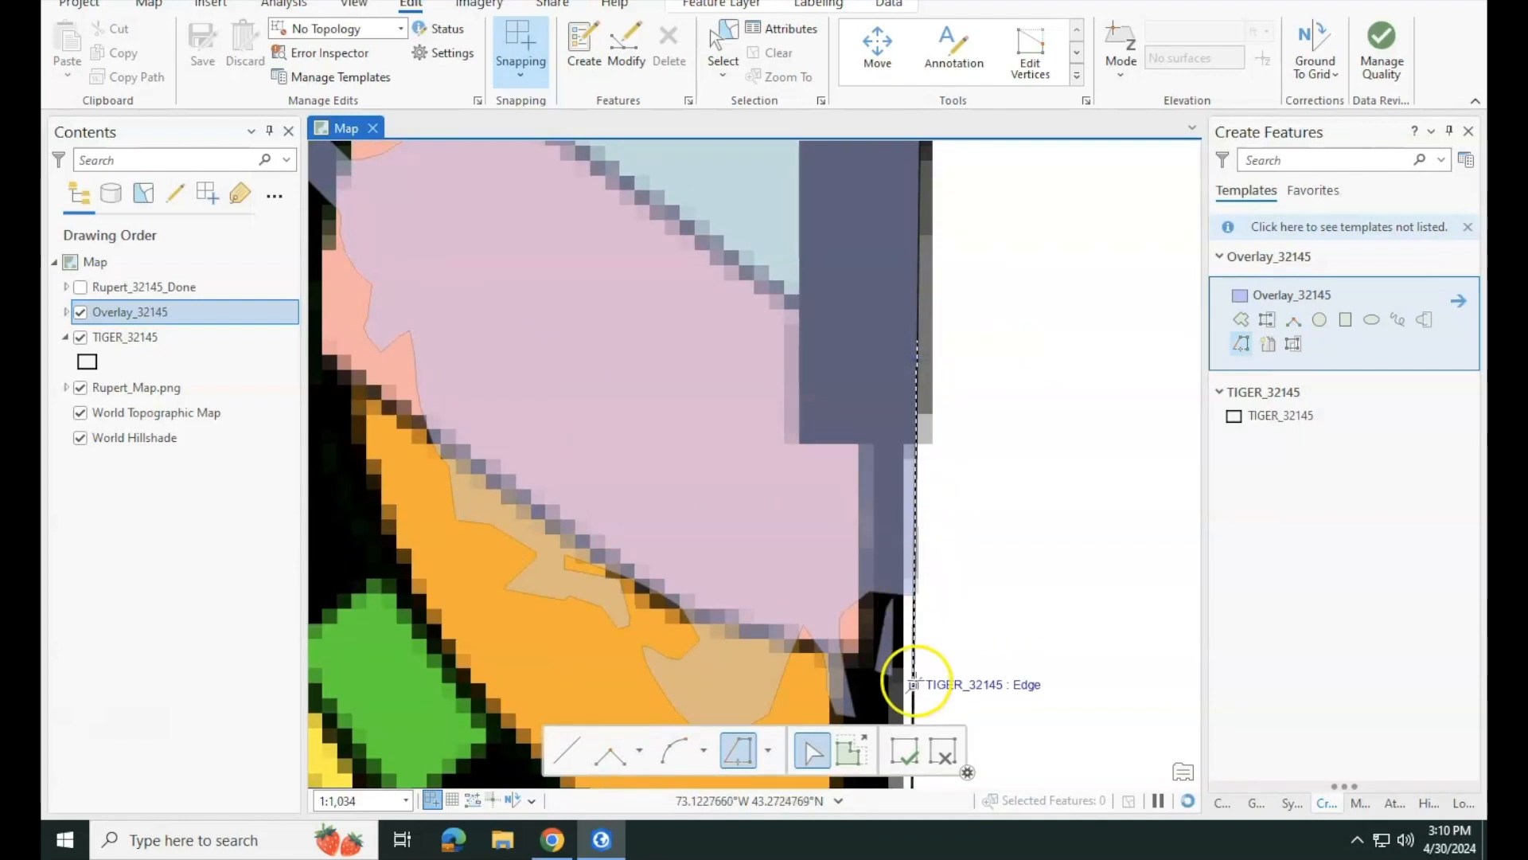
pyautogui.click(914, 673)
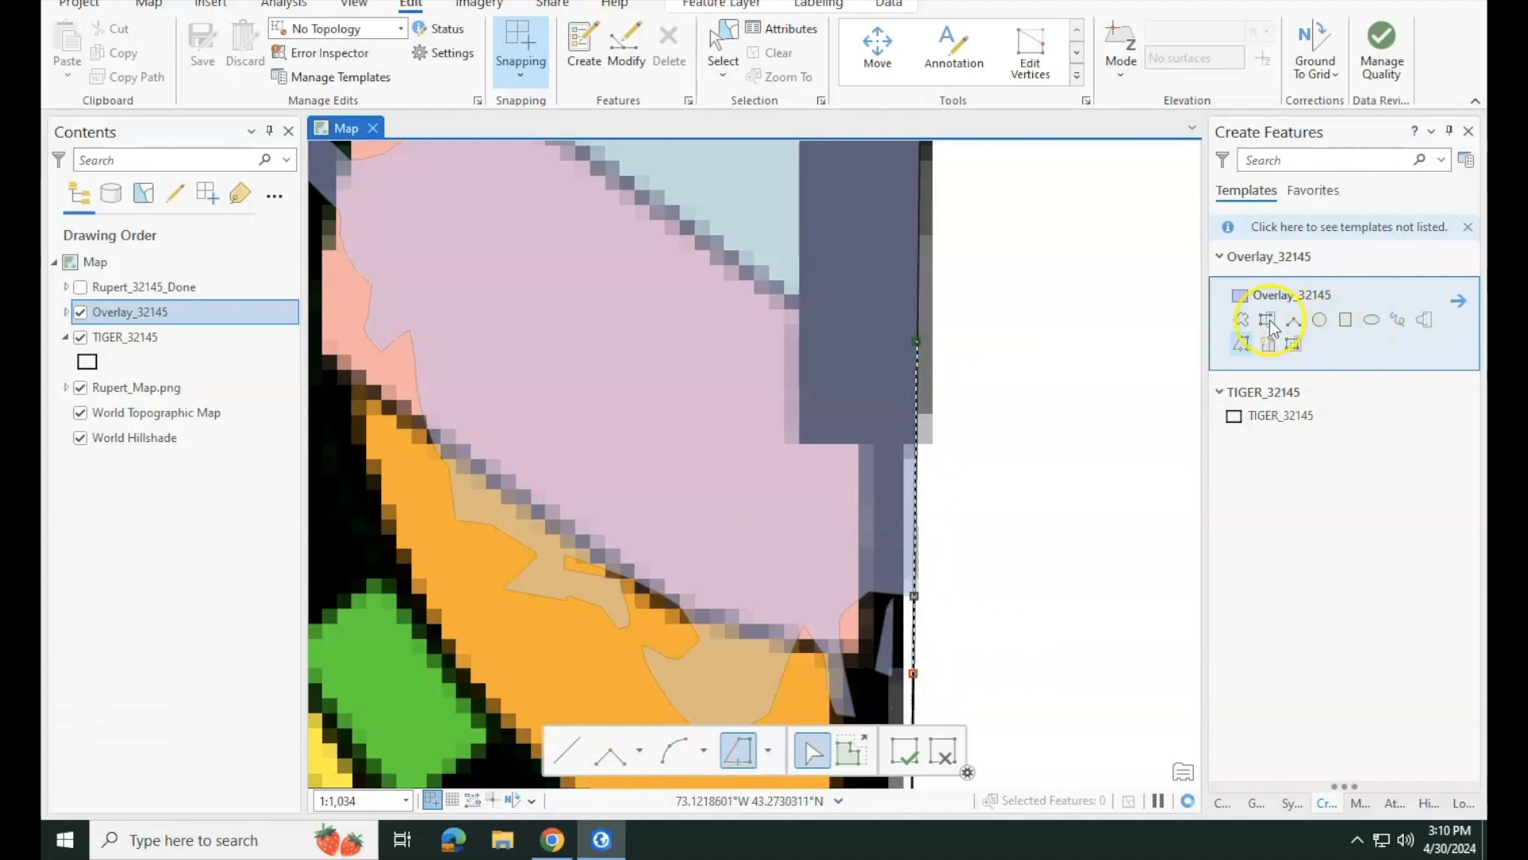
# - Continue the Overlay_32145 polygon with straight segments northwest along the hazard zone's southern edge, crossing the wide black road to the yellow parcels
pyautogui.click(1240, 322)
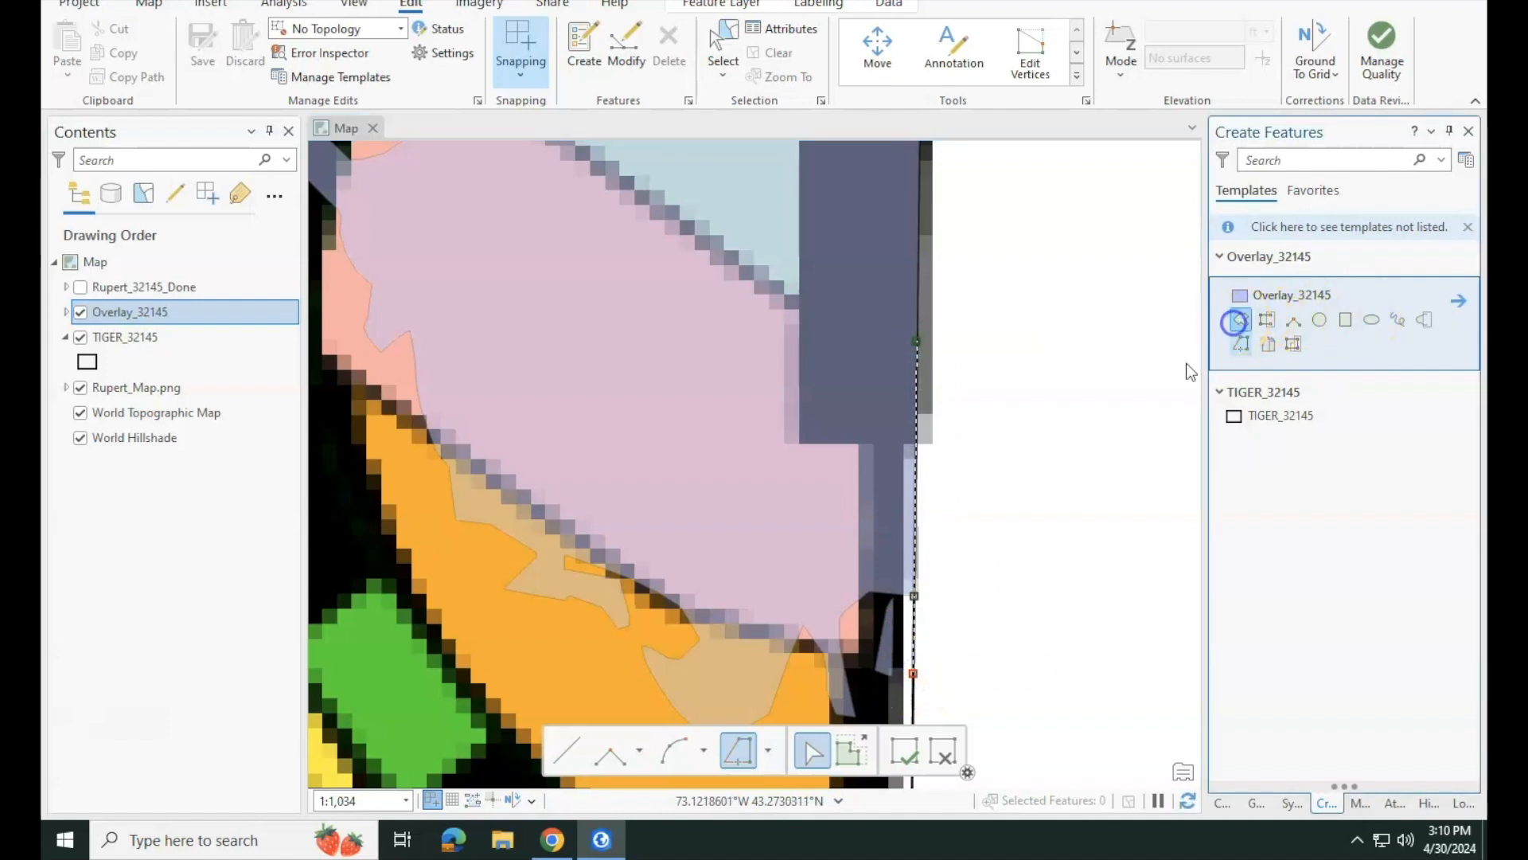
pyautogui.press('space')
pyautogui.click(733, 628)
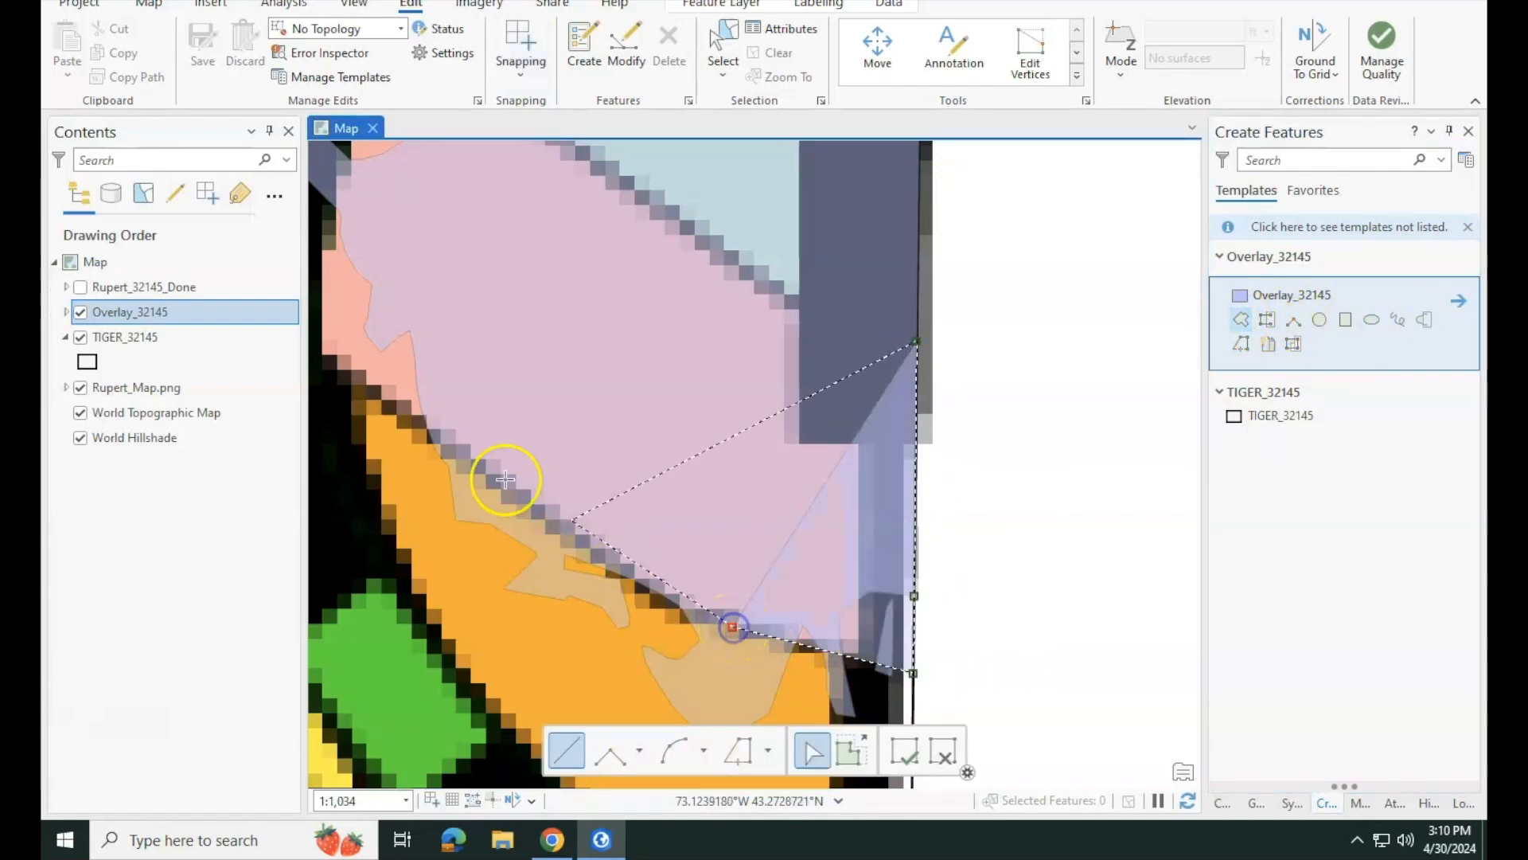
pyautogui.moveTo(449, 456); pyautogui.dragTo(794, 529)
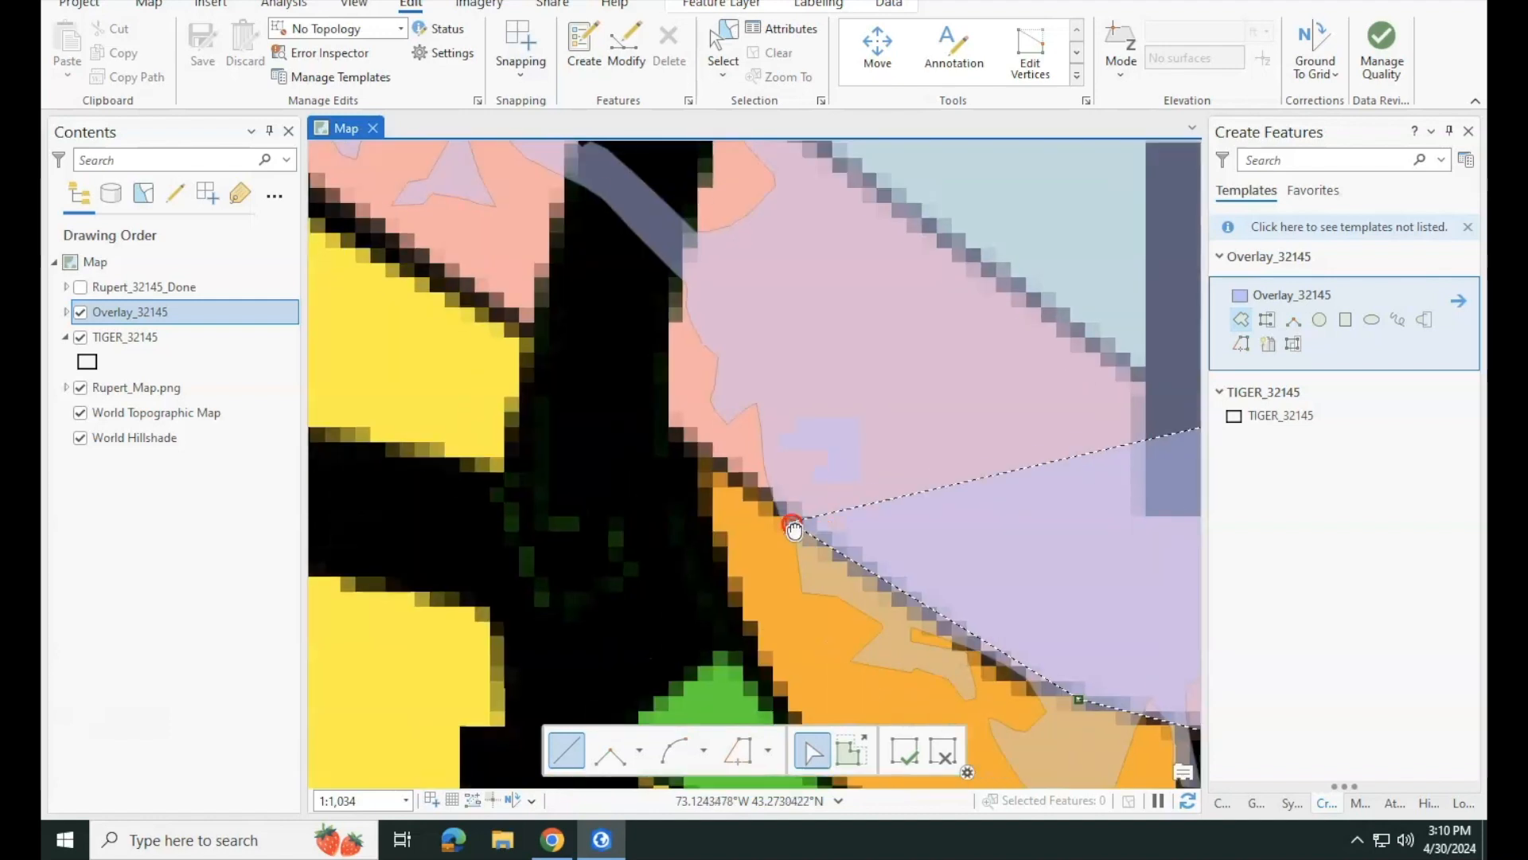
pyautogui.click(606, 384)
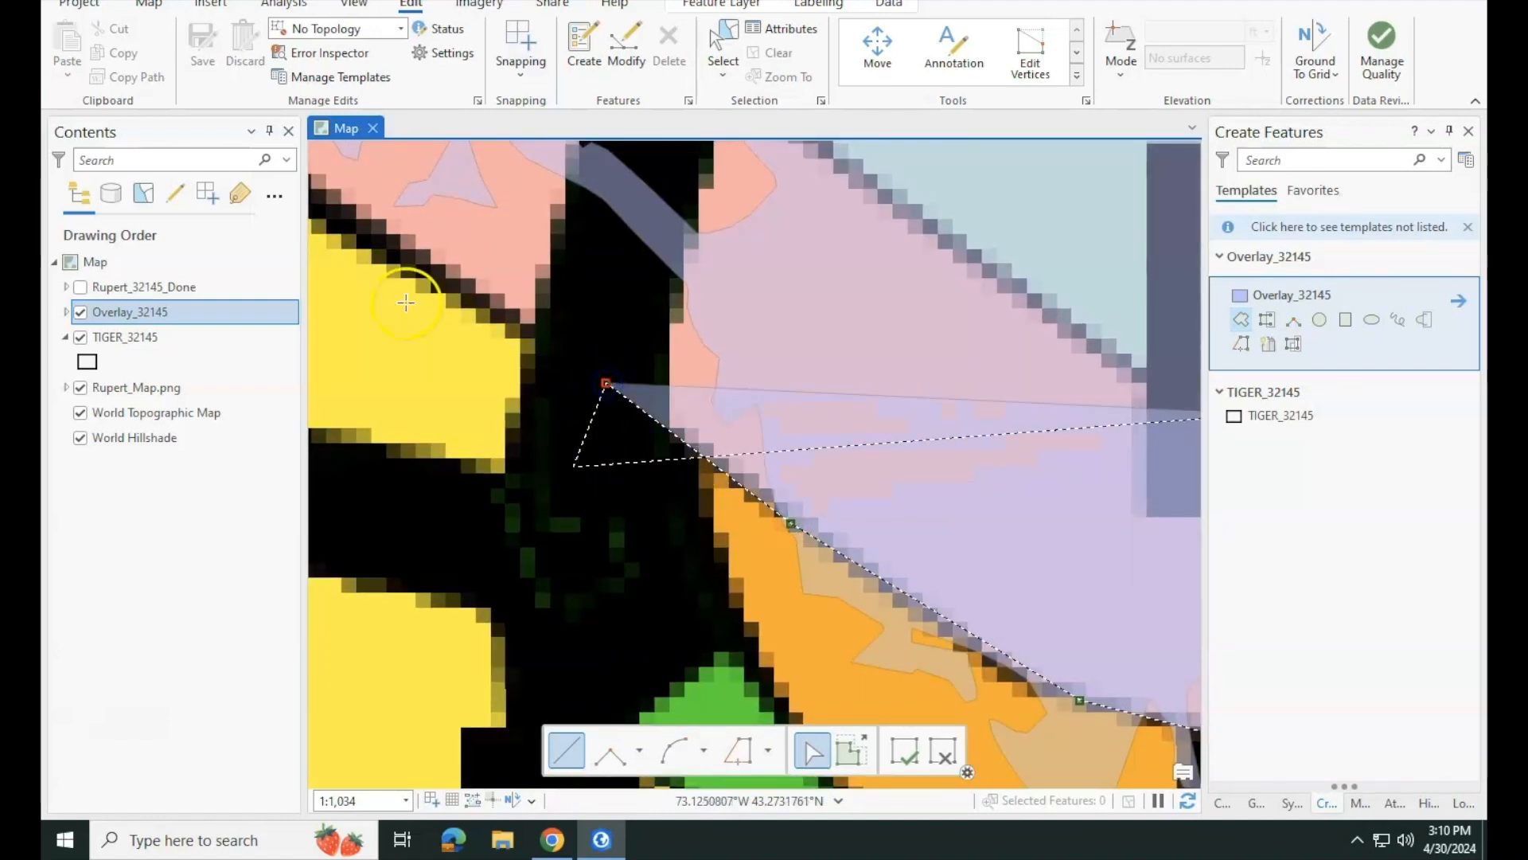
pyautogui.click(357, 221)
# - Extend the polygon along the hazard zone's southwestern edge past the yellow parcels and the small blue water area to the bend north
pyautogui.moveTo(615, 375); pyautogui.dragTo(728, 460)
pyautogui.scroll(-2, 729, 460)
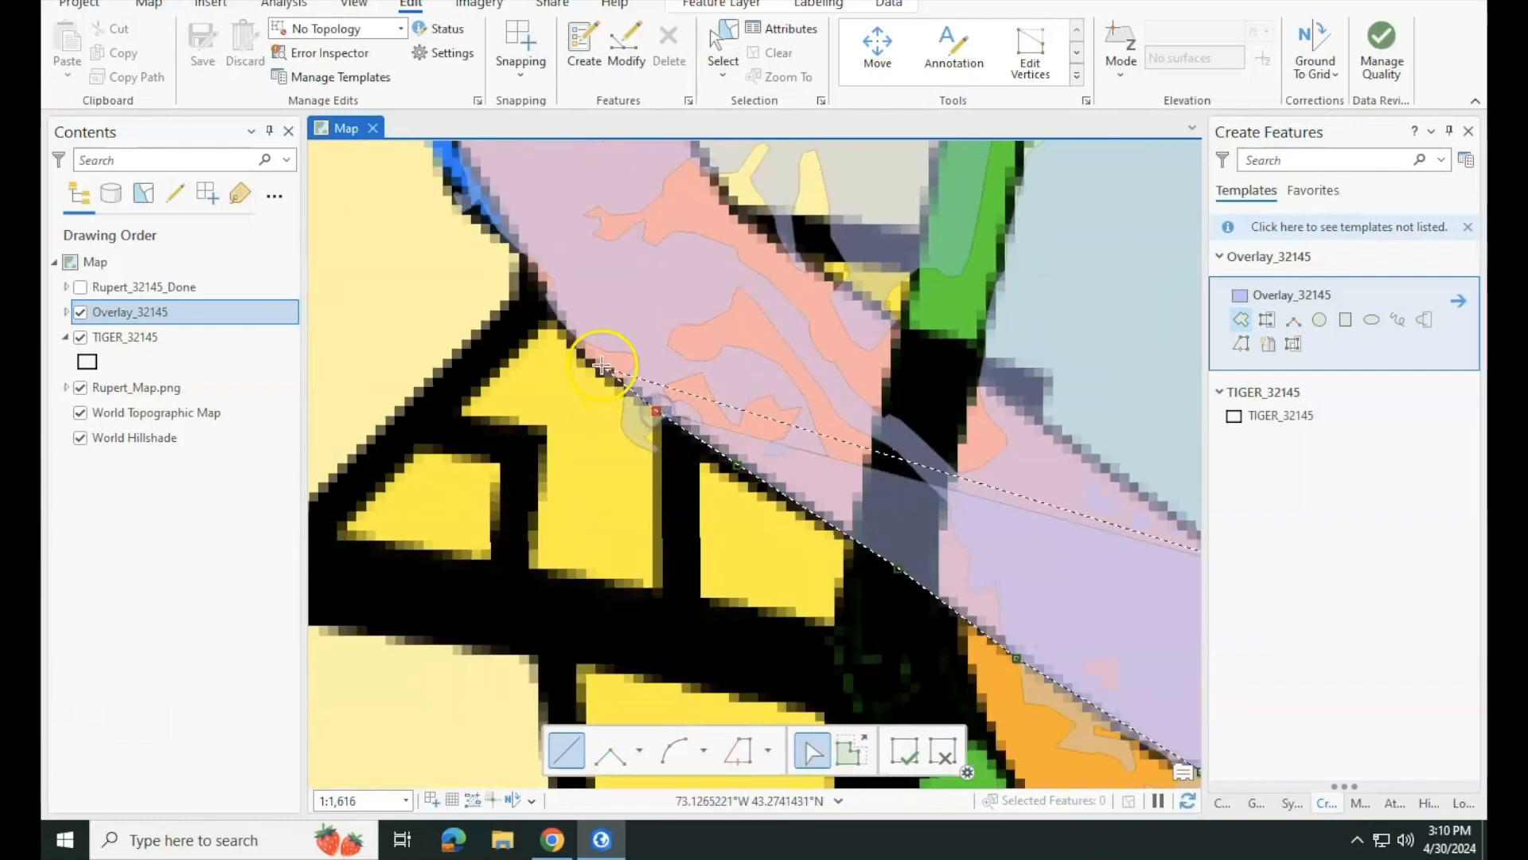
pyautogui.click(546, 286)
pyautogui.click(544, 279)
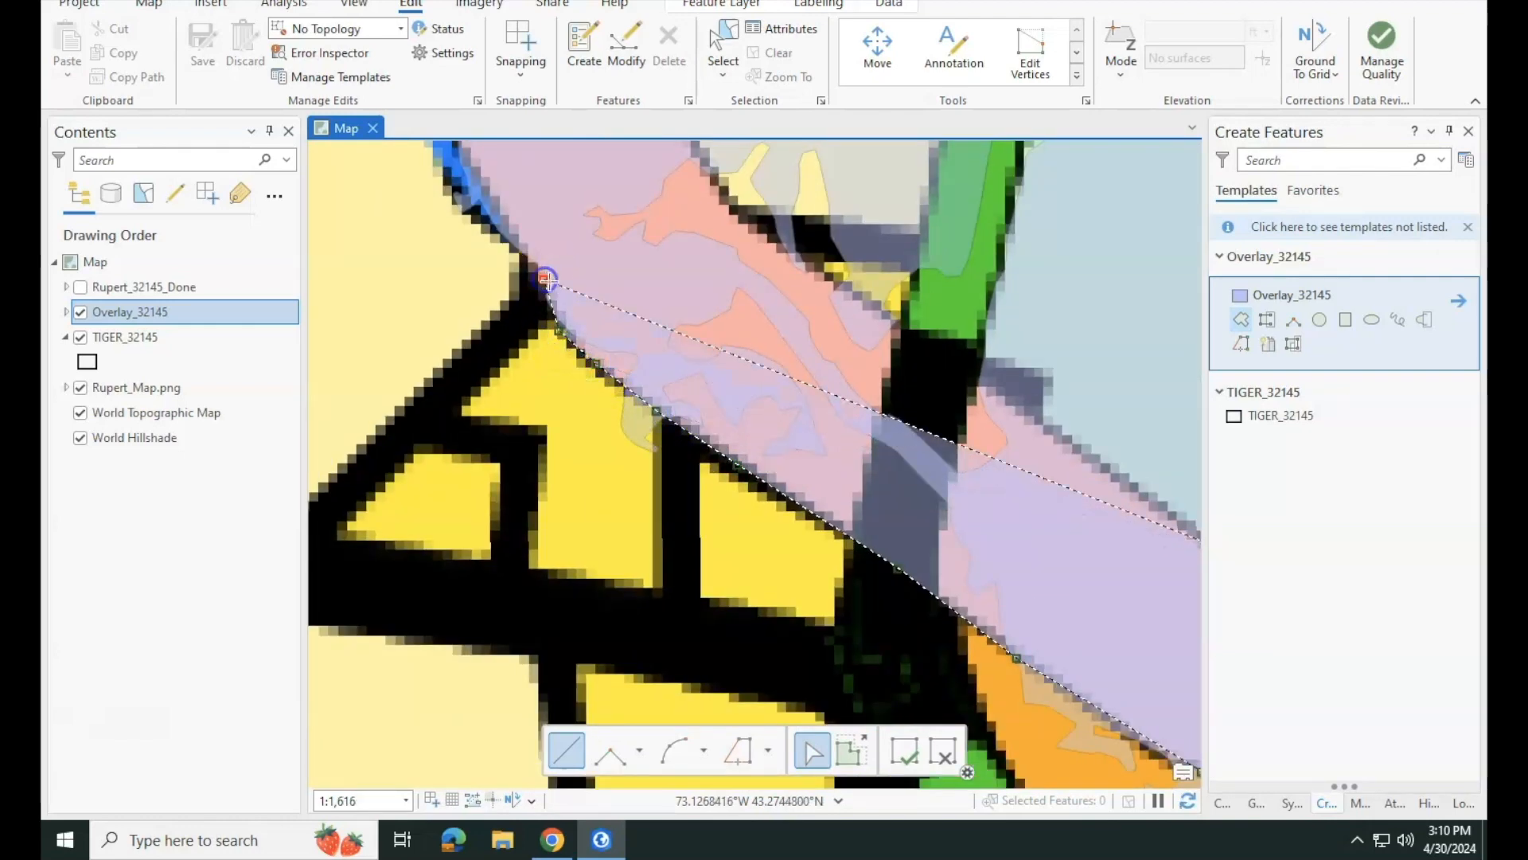
pyautogui.moveTo(550, 281); pyautogui.dragTo(649, 428)
pyautogui.click(609, 372)
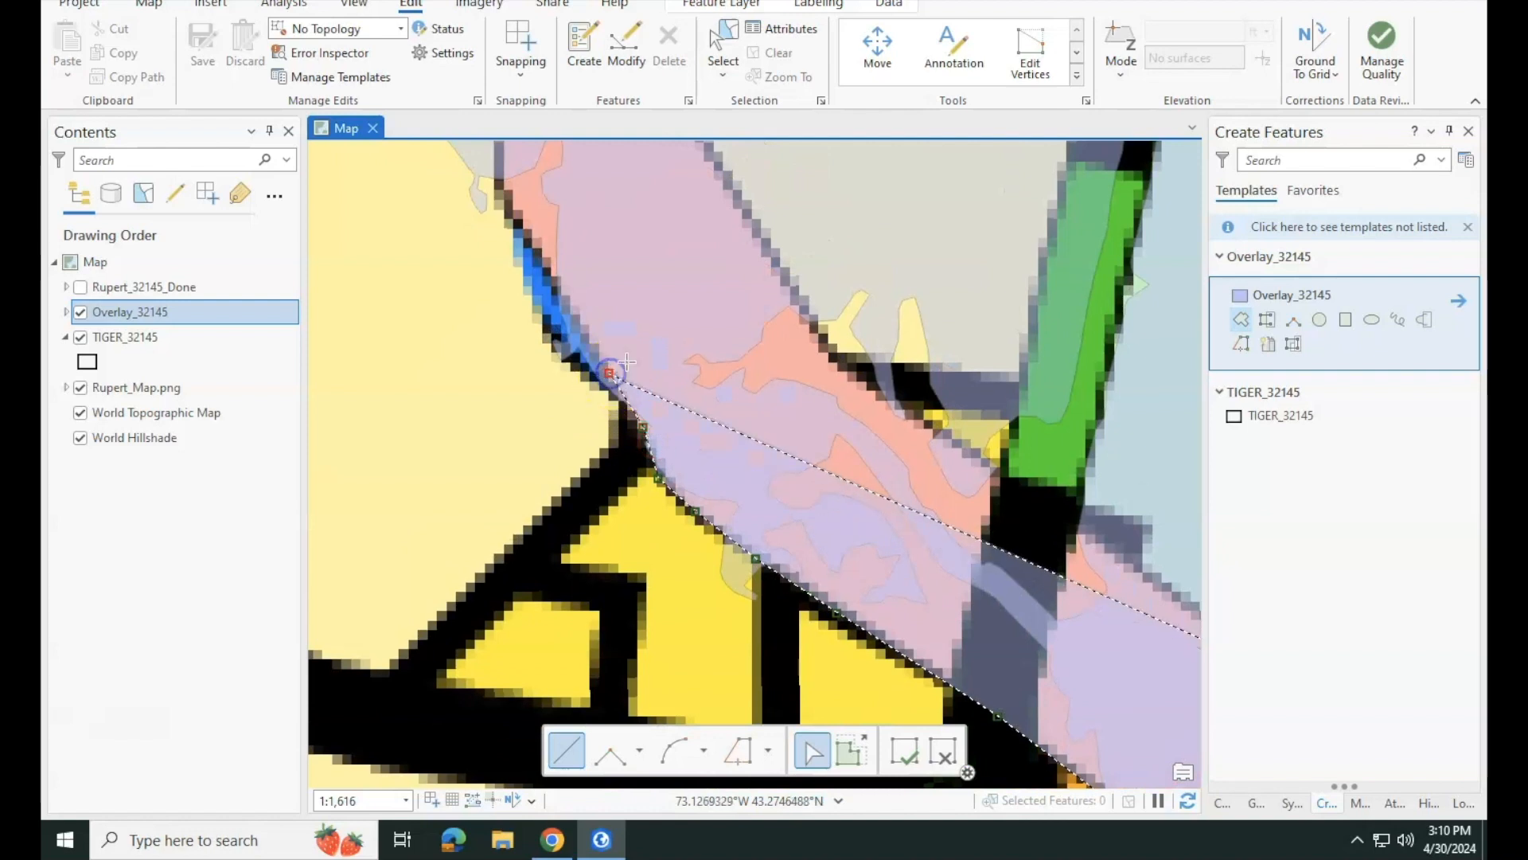
pyautogui.click(538, 254)
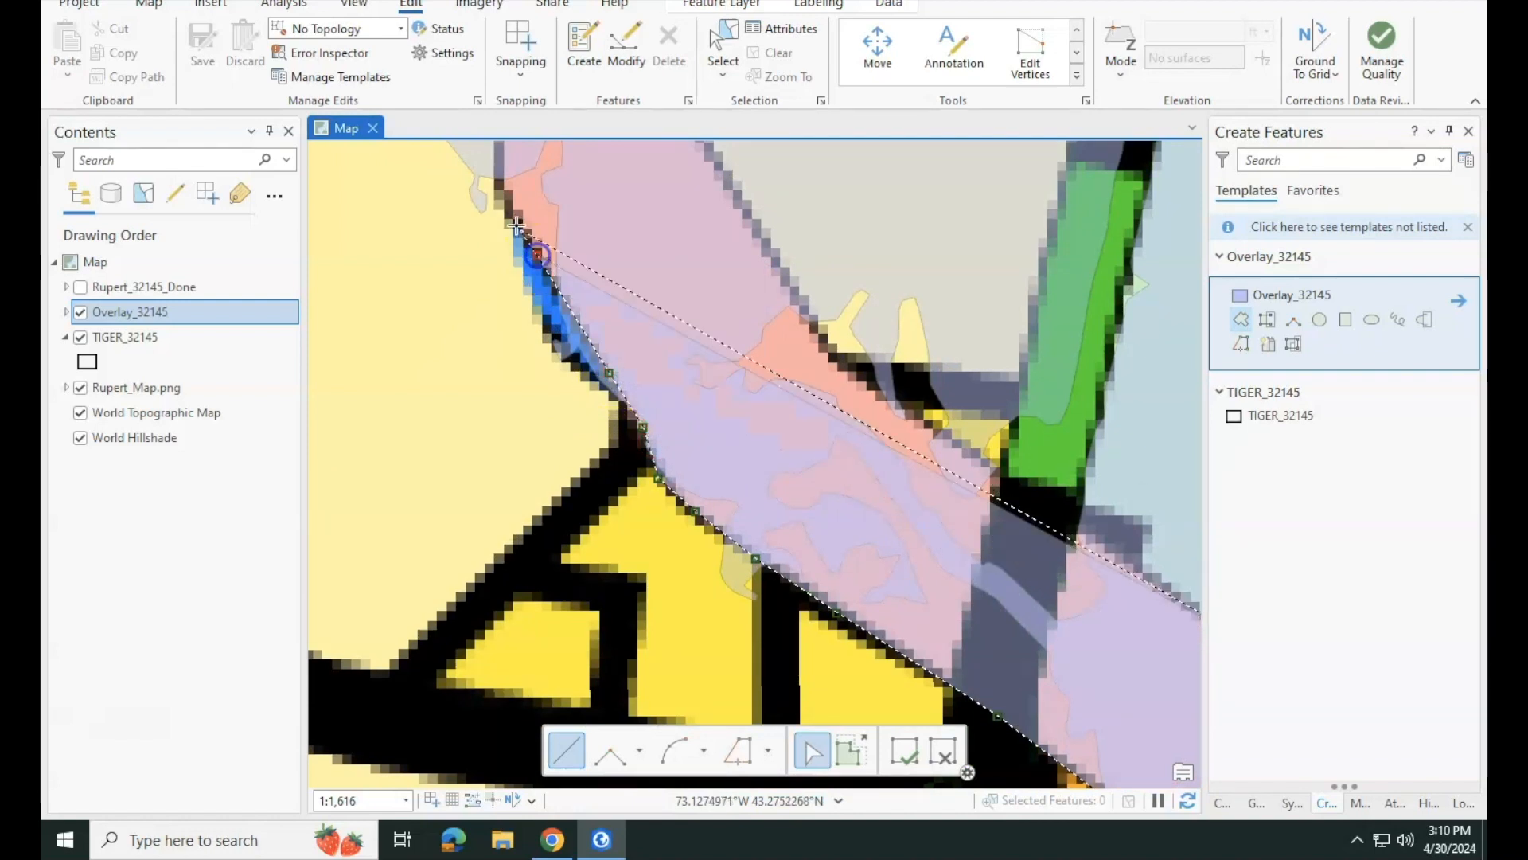
pyautogui.click(499, 189)
# - Extend the polygon northward along the hazard zone's western edge, past the black side road and just beyond the blue stream
pyautogui.moveTo(500, 189); pyautogui.dragTo(634, 574)
pyautogui.click(632, 370)
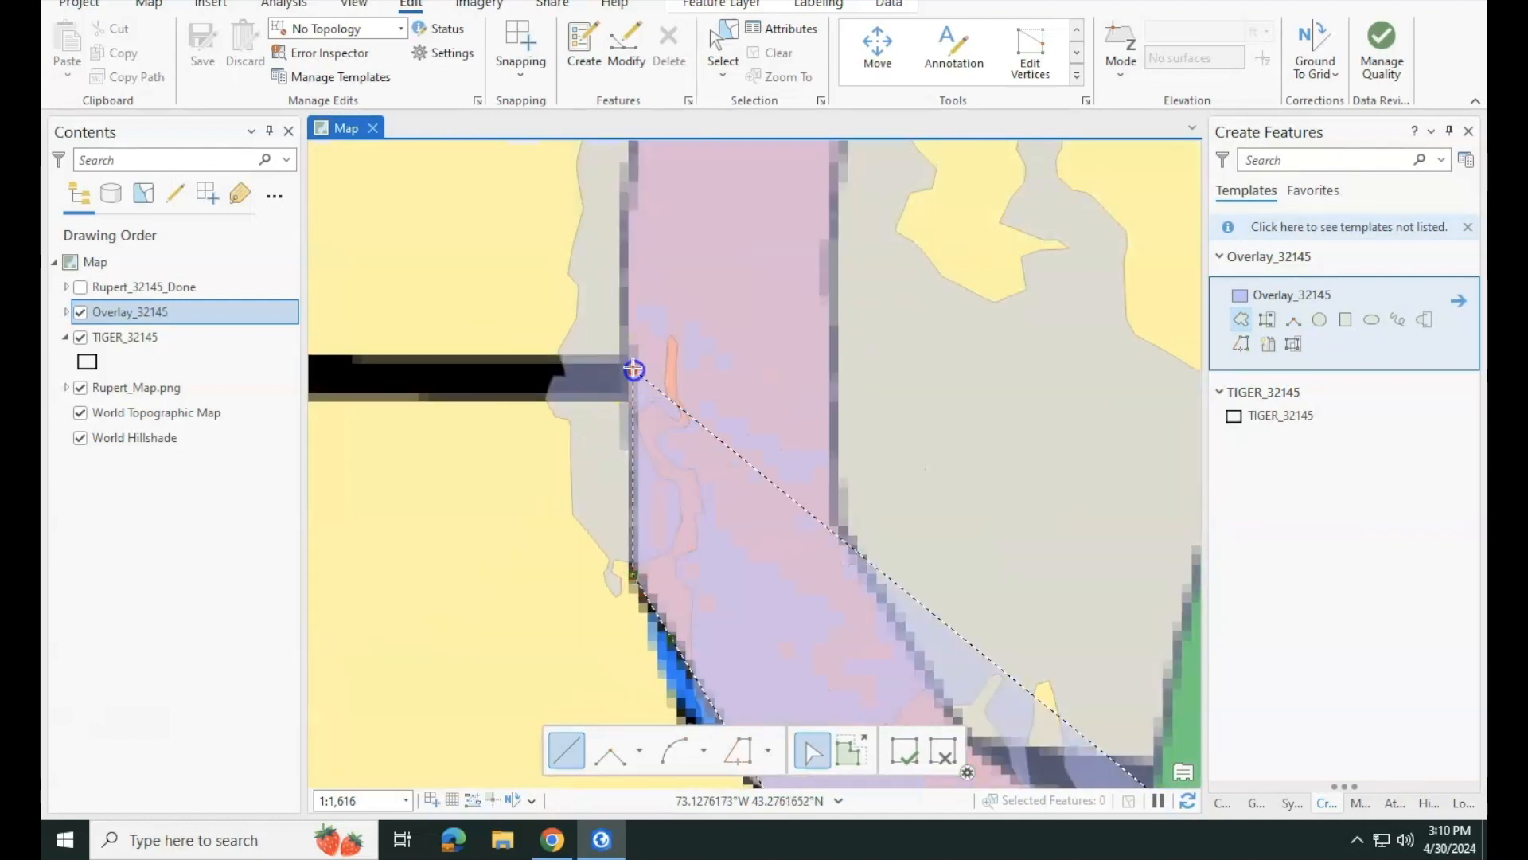
pyautogui.click(623, 264)
pyautogui.click(630, 167)
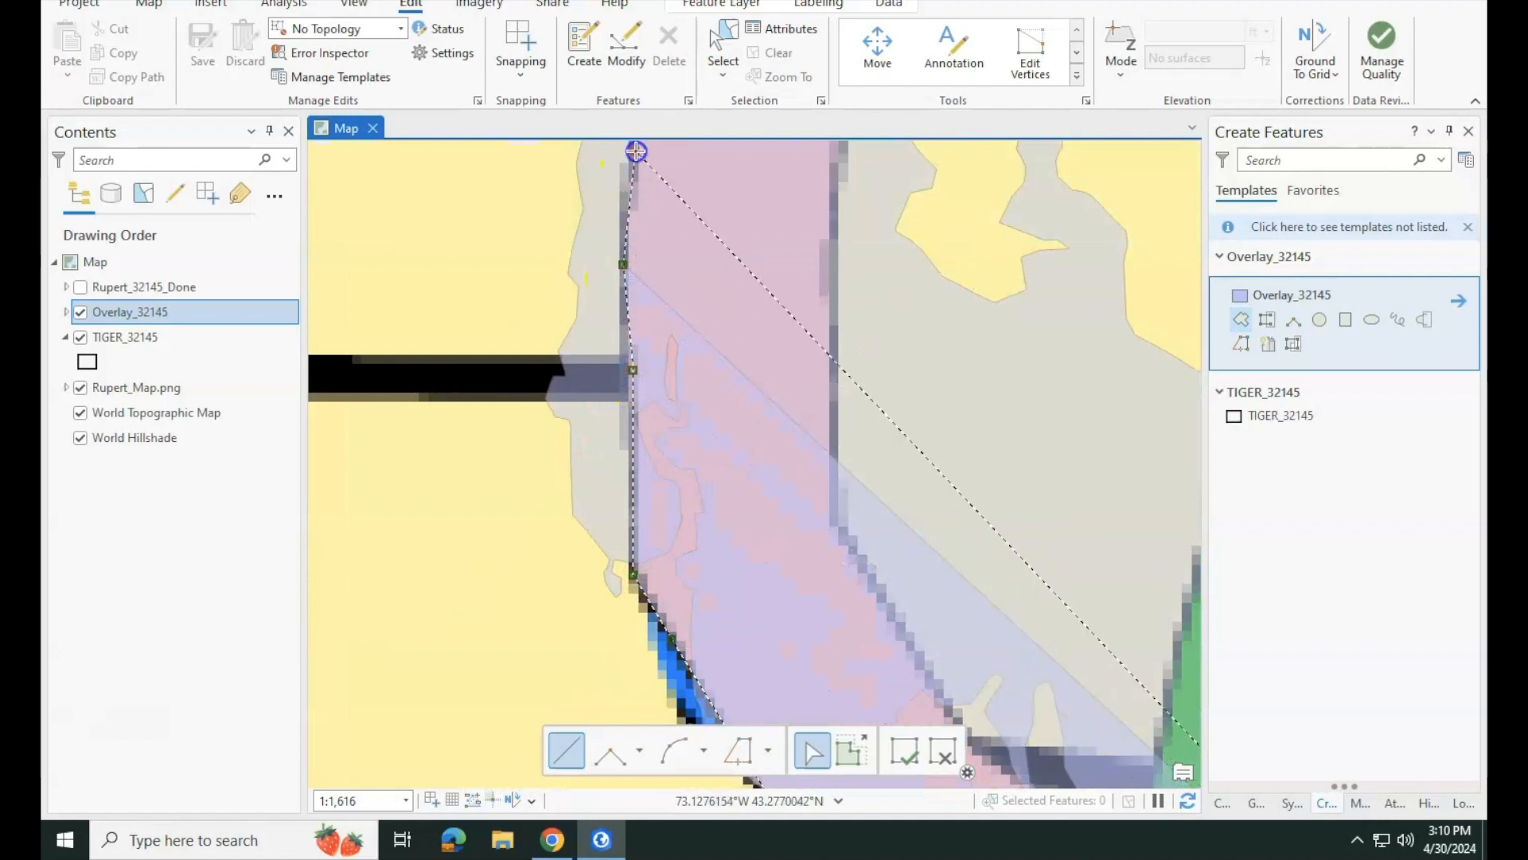
pyautogui.moveTo(631, 198); pyautogui.dragTo(682, 624)
pyautogui.click(690, 473)
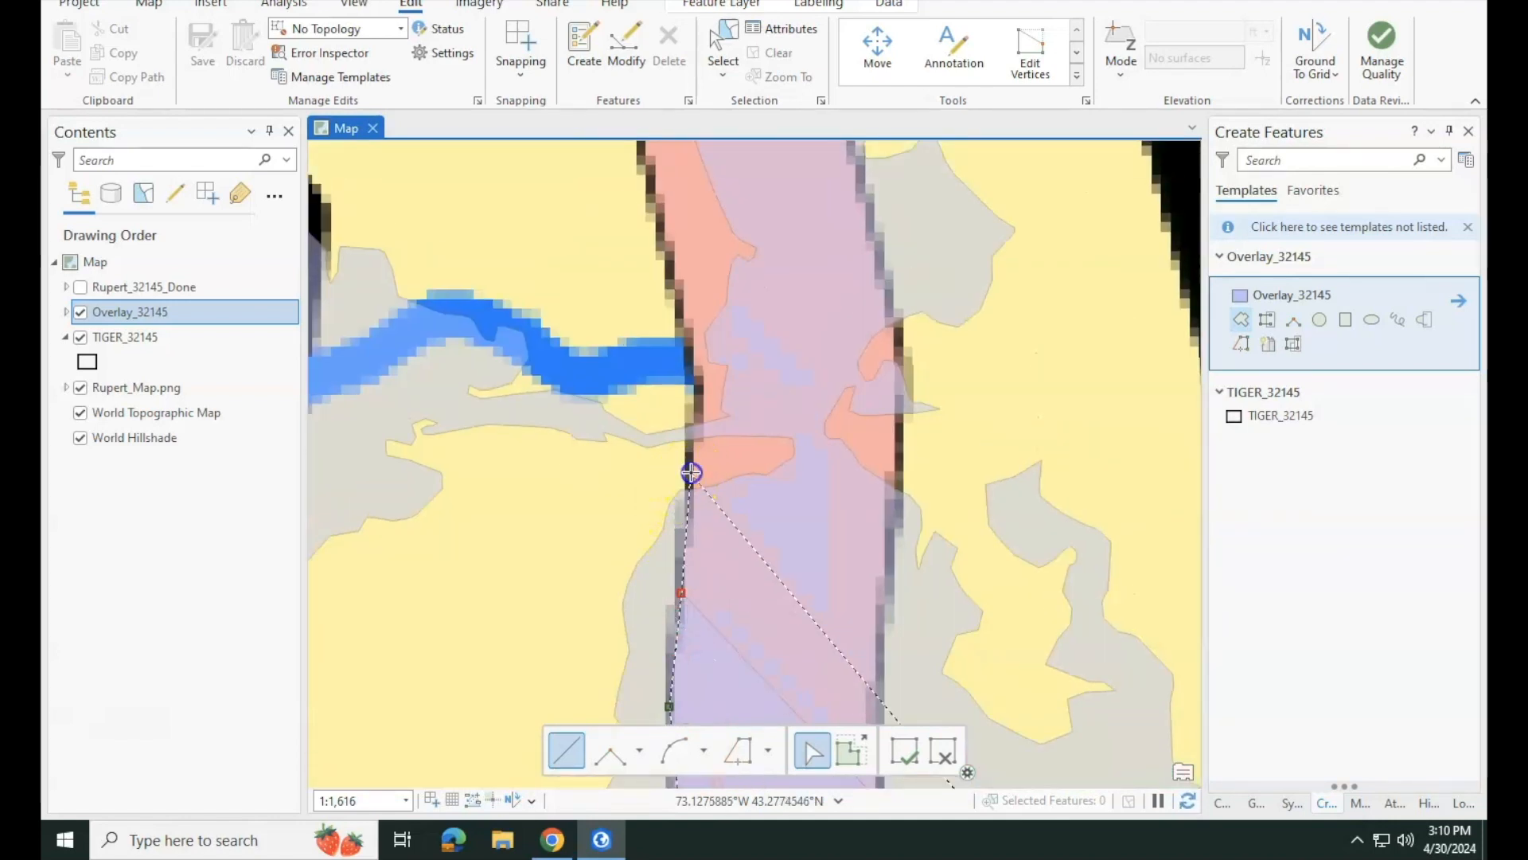
pyautogui.click(702, 393)
pyautogui.click(666, 254)
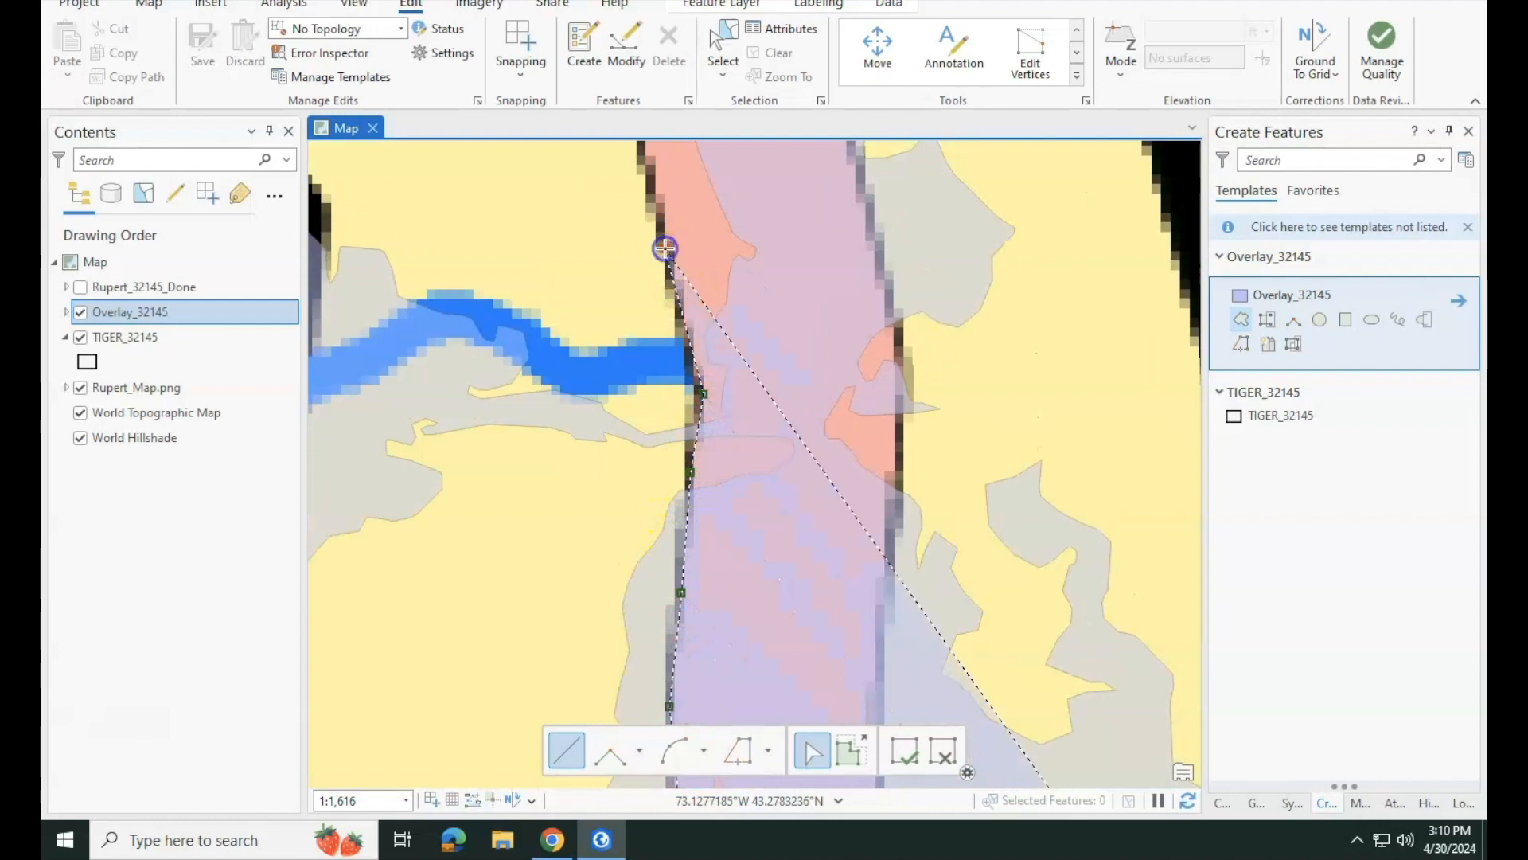
# - Extend the polygon along the hazard zone's western edge north of the blue stream to the yellow parcel's northeast corner
pyautogui.moveTo(665, 253)
pyautogui.mouseDown()
pyautogui.moveTo(726, 539)
pyautogui.moveTo(716, 528)
pyautogui.mouseUp()
pyautogui.click(695, 377)
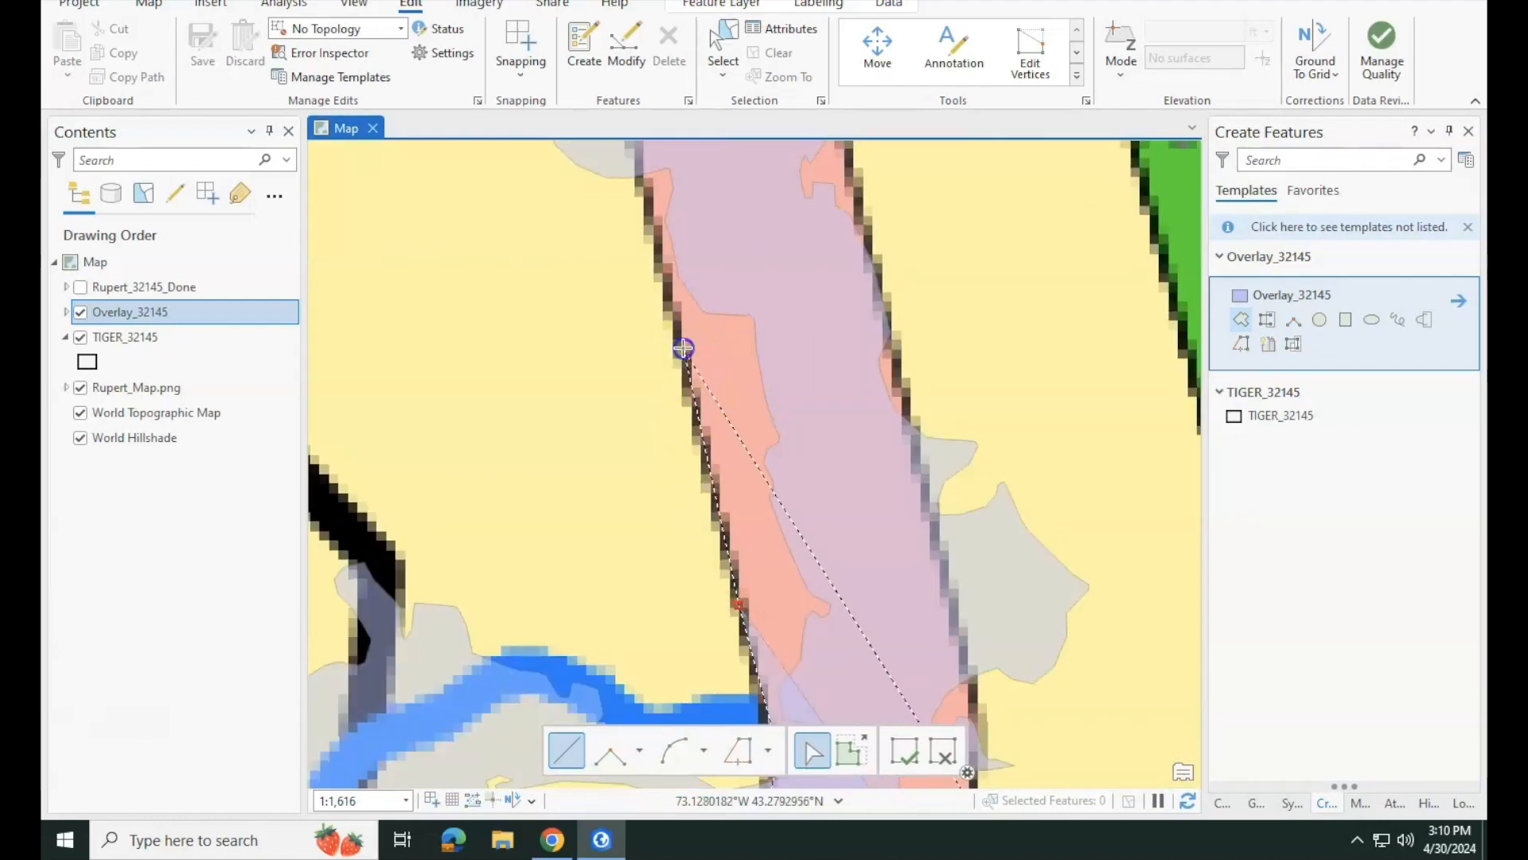
pyautogui.moveTo(695, 378); pyautogui.dragTo(730, 542)
pyautogui.click(693, 370)
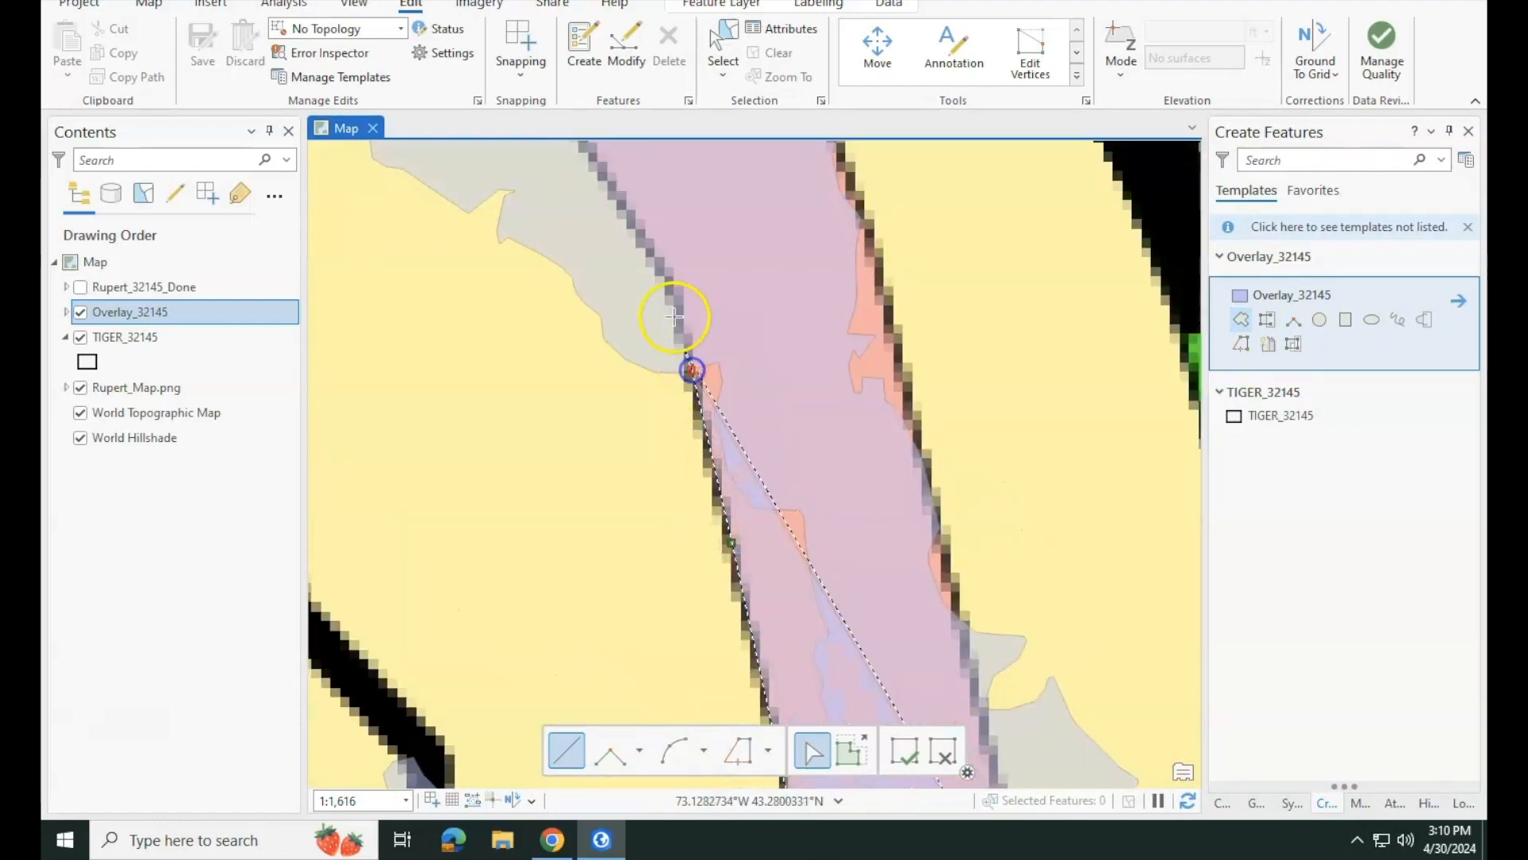
pyautogui.click(678, 296)
pyautogui.moveTo(677, 296); pyautogui.dragTo(825, 613)
pyautogui.click(737, 464)
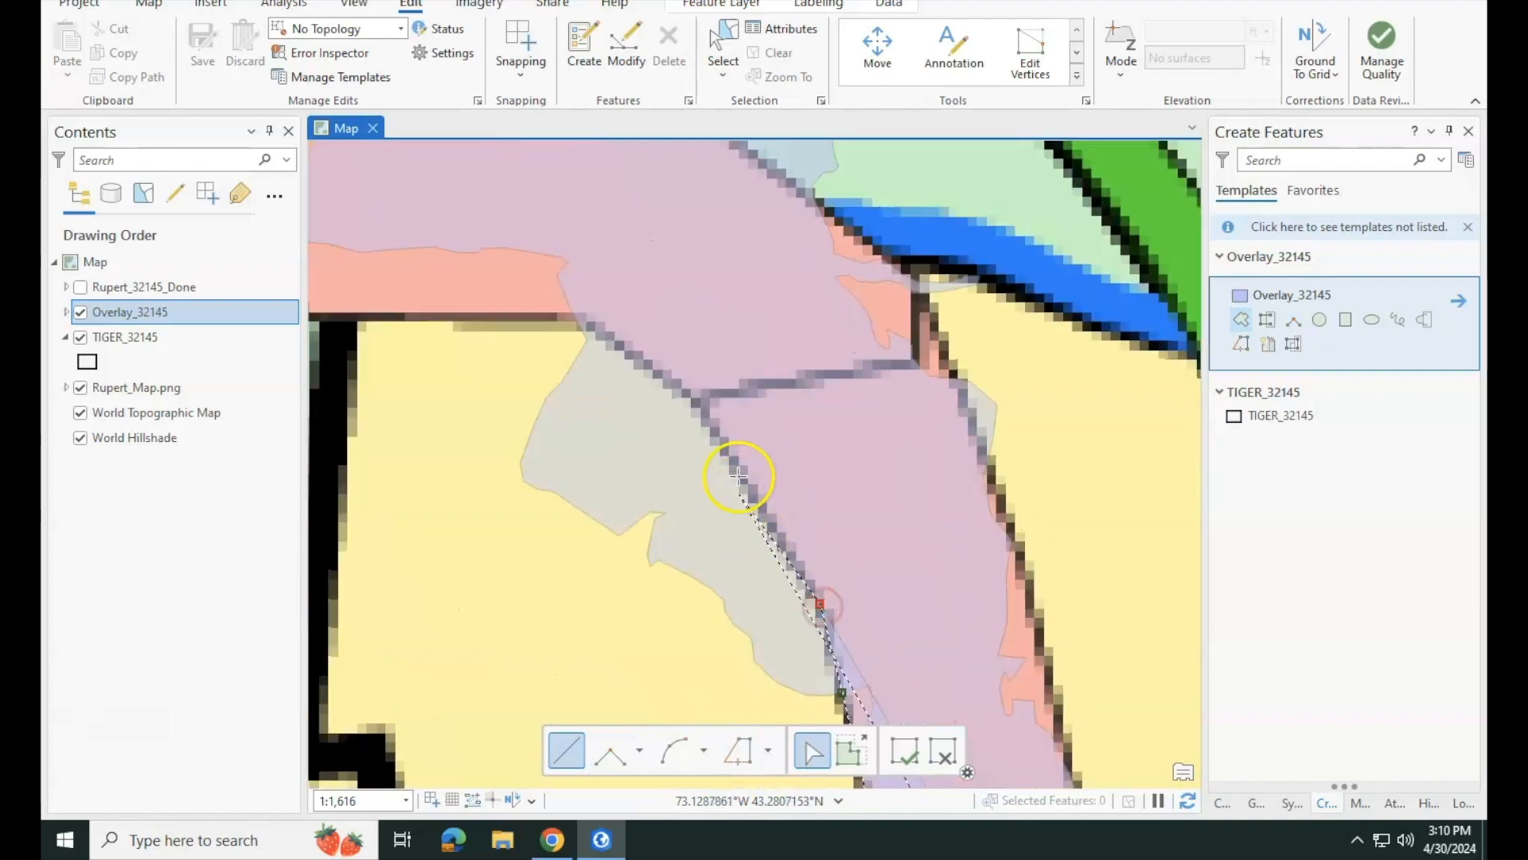
pyautogui.click(699, 411)
pyautogui.click(639, 357)
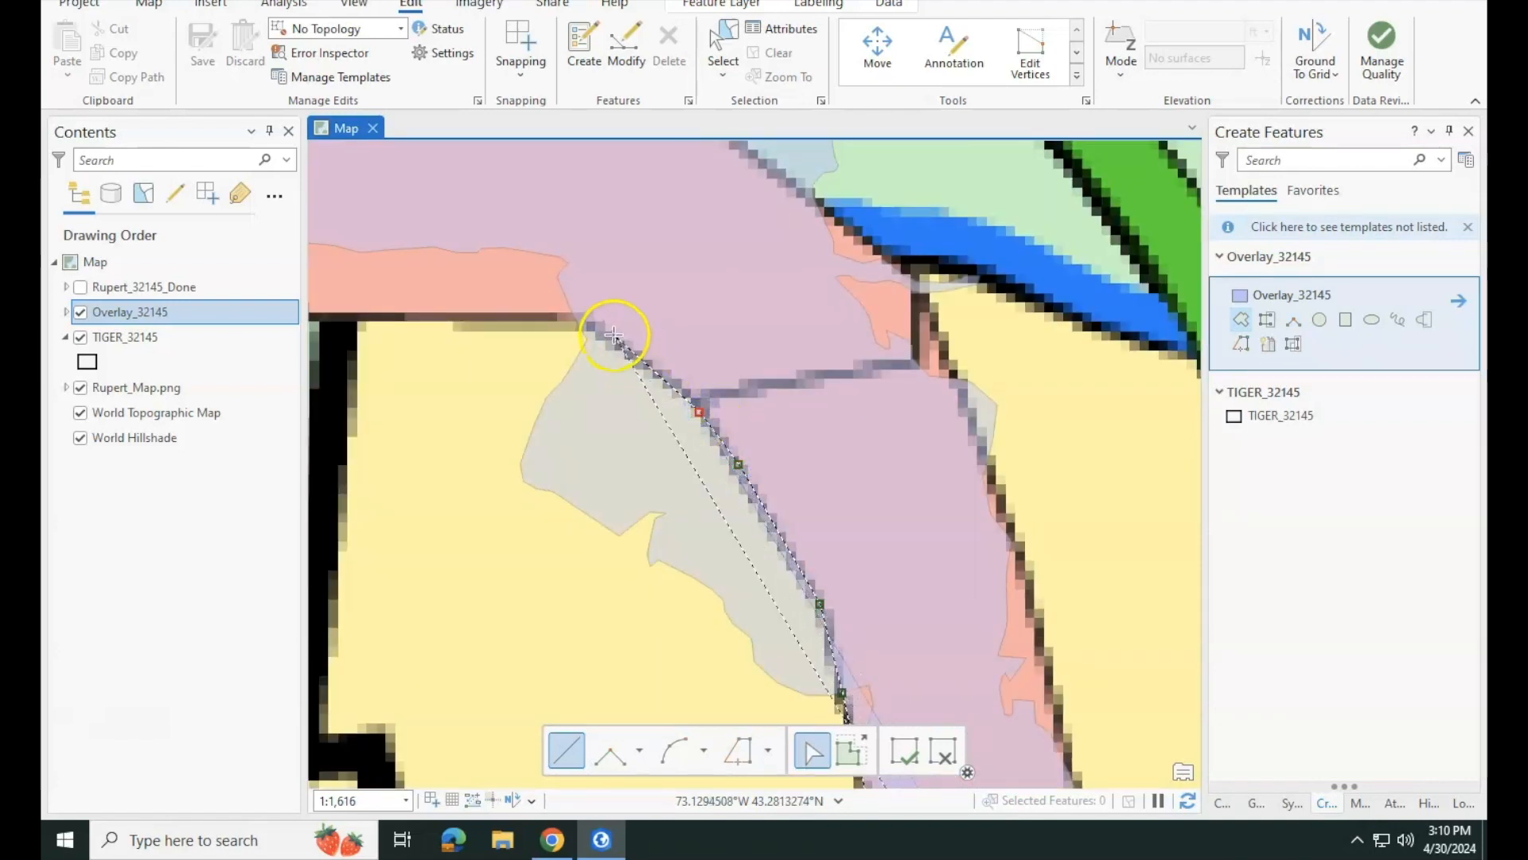
pyautogui.click(586, 321)
# - Extend the polygon west along the yellow parcel's northern edge and northwest along the hazard zone's border with the light green area
pyautogui.moveTo(515, 404); pyautogui.dragTo(836, 504)
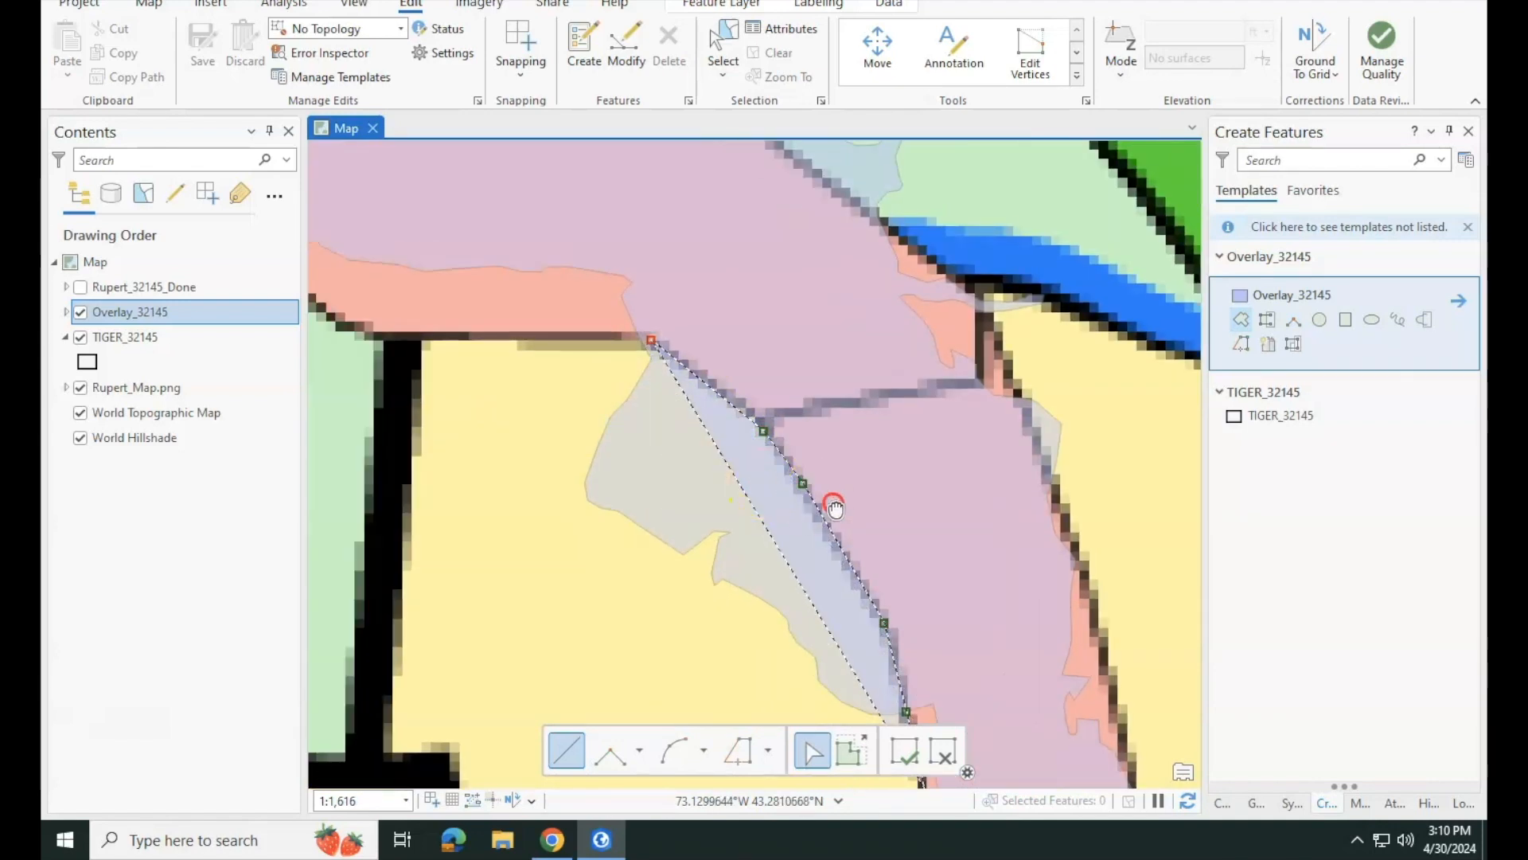
pyautogui.click(650, 414)
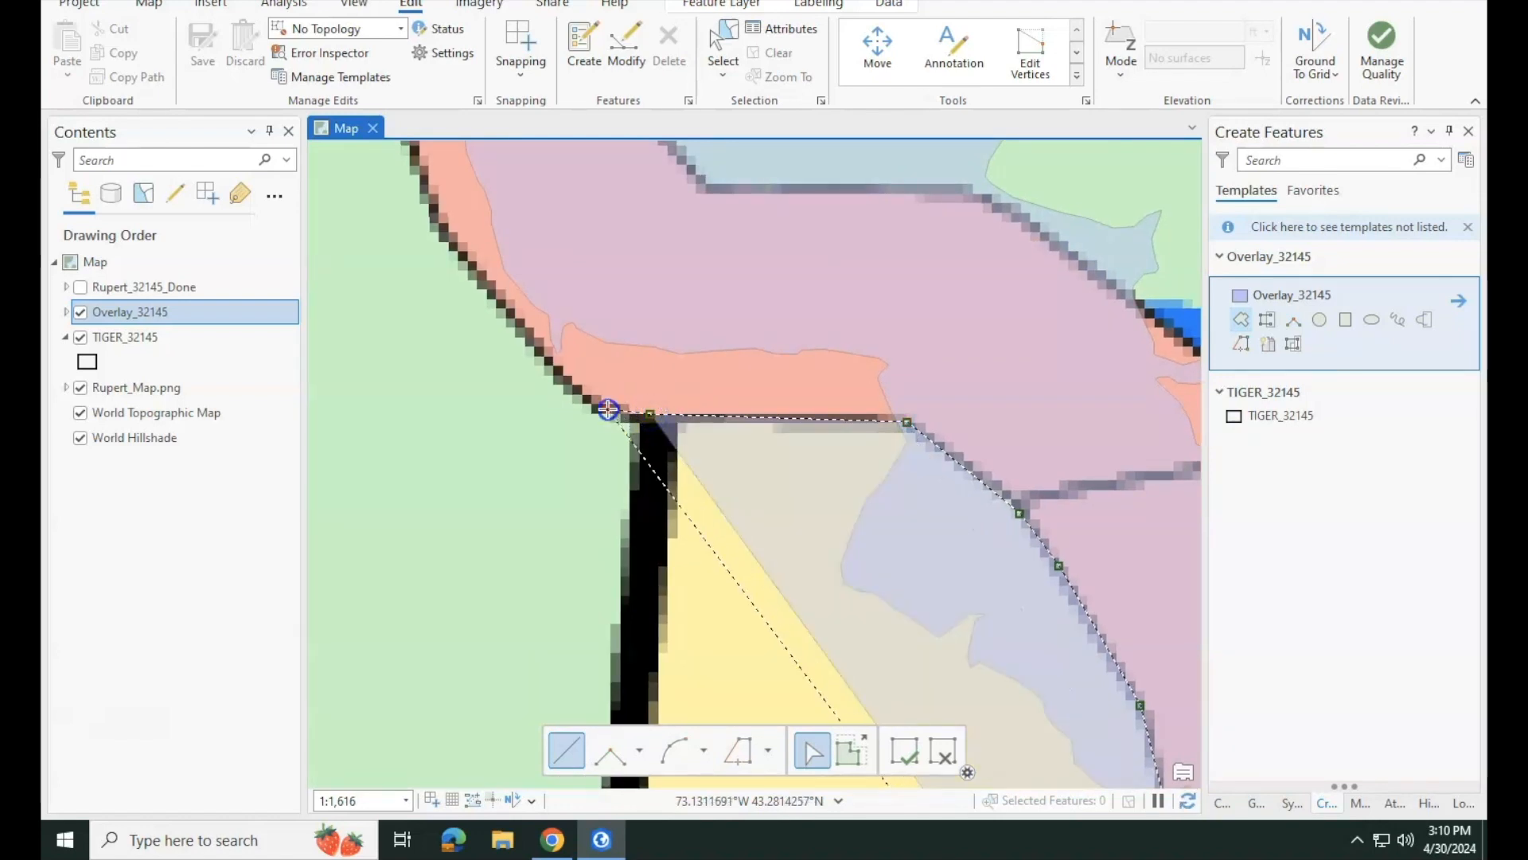
pyautogui.click(608, 408)
pyautogui.click(569, 384)
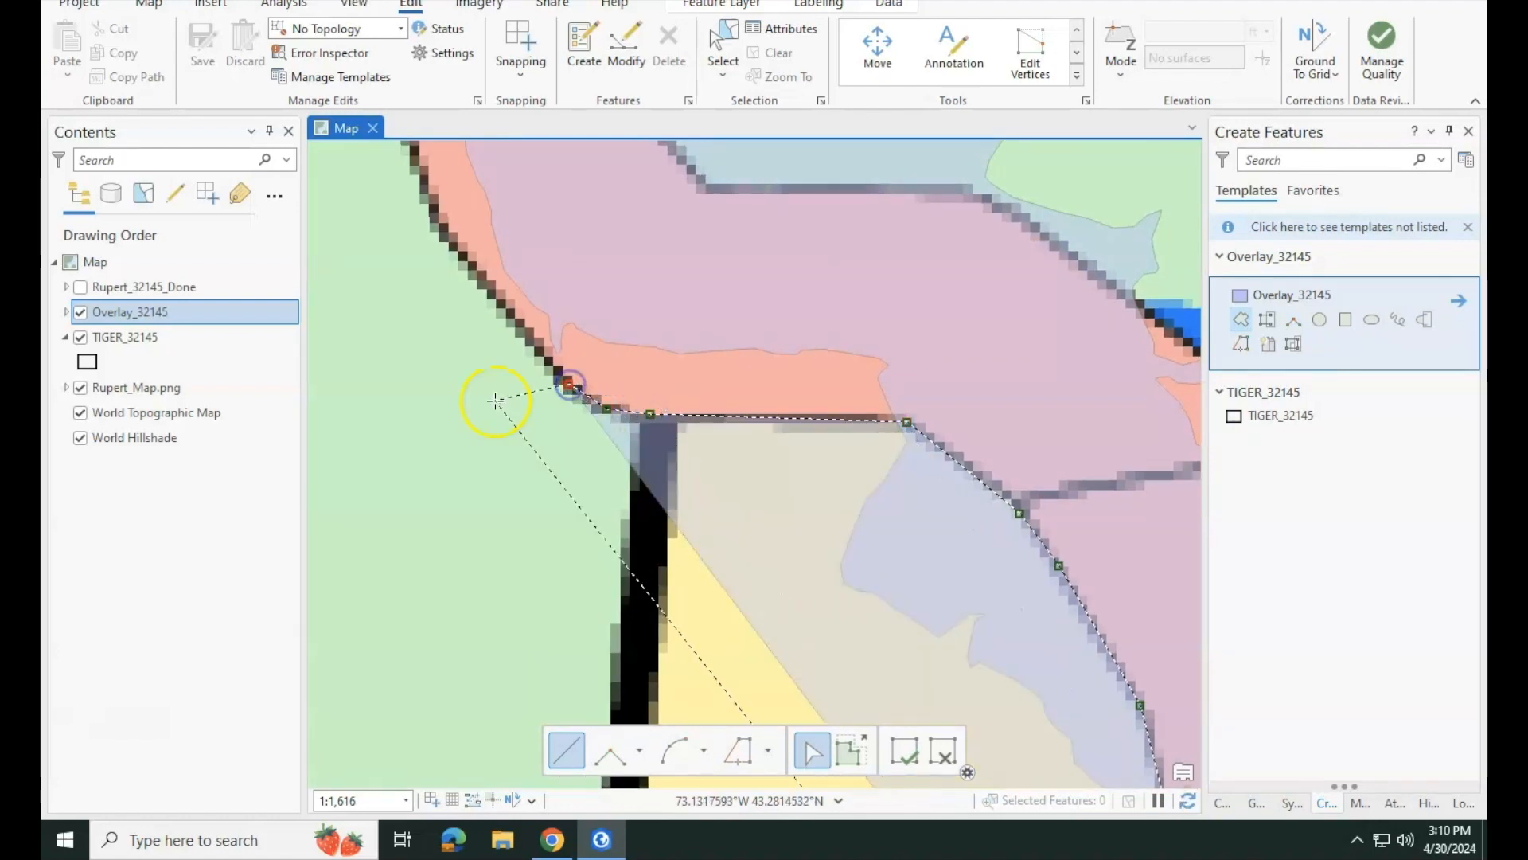
pyautogui.click(517, 325)
pyautogui.click(490, 280)
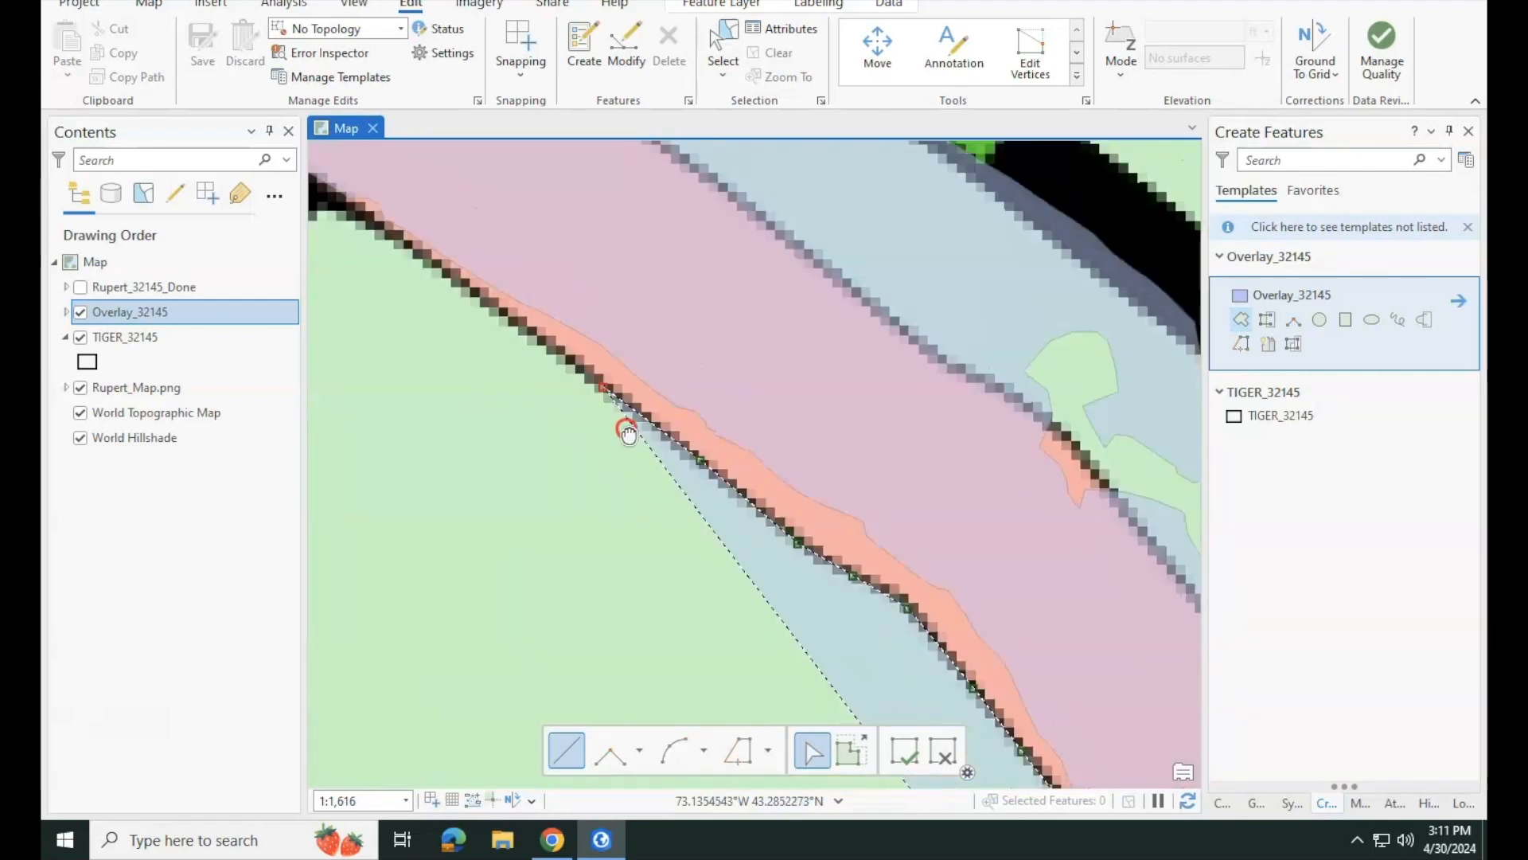
pyautogui.moveTo(628, 432); pyautogui.dragTo(831, 545)
pyautogui.click(477, 298)
pyautogui.click(533, 313)
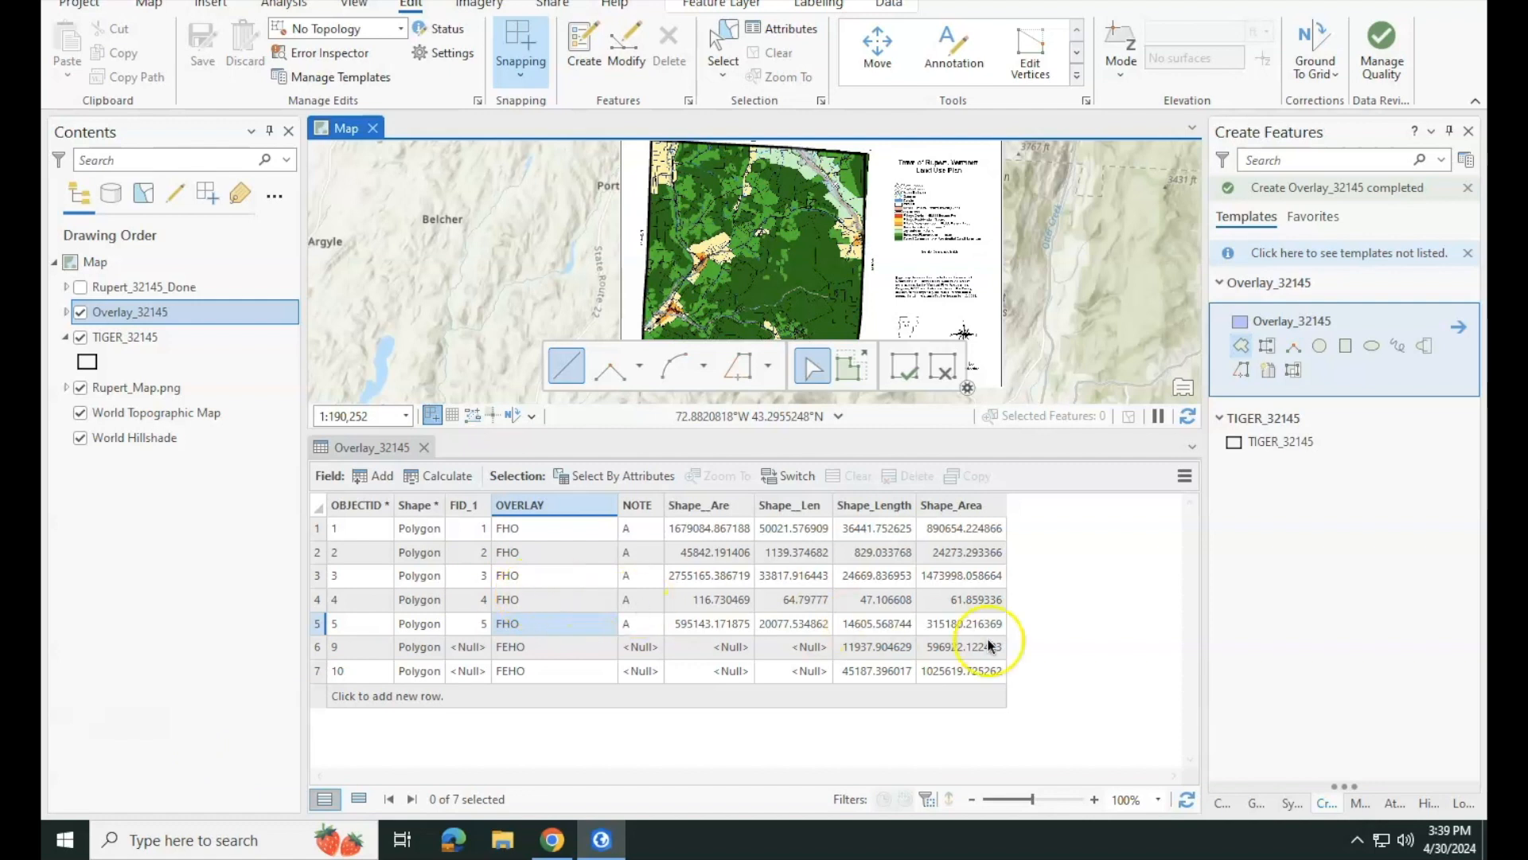
# - Find the Dissolve geoprocessing tool and set Overlay_32145 as its input features
pyautogui.click(1257, 802)
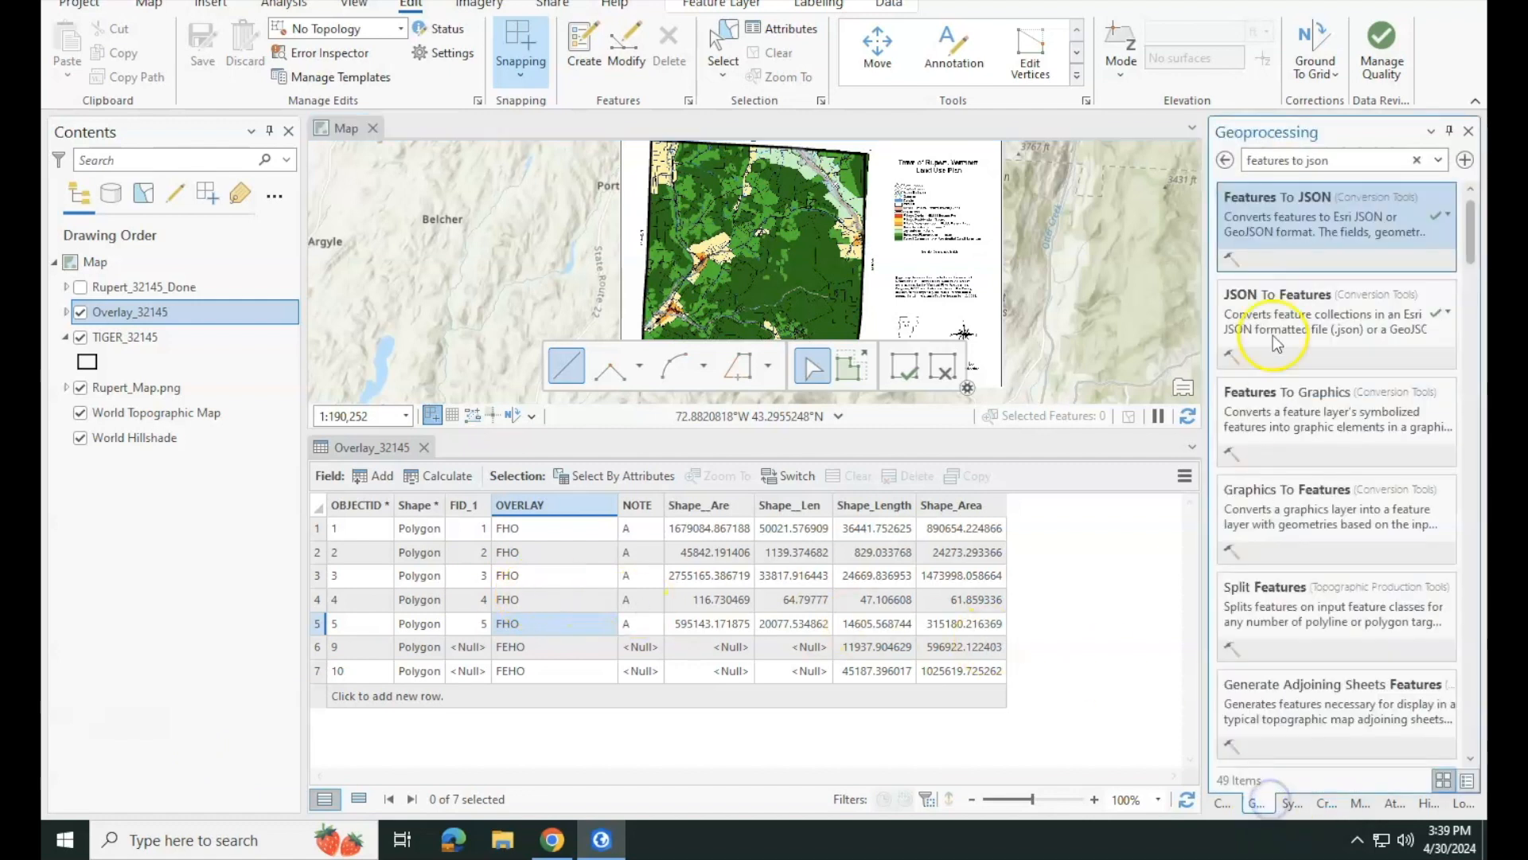
pyautogui.click(1347, 154)
pyautogui.write('d')
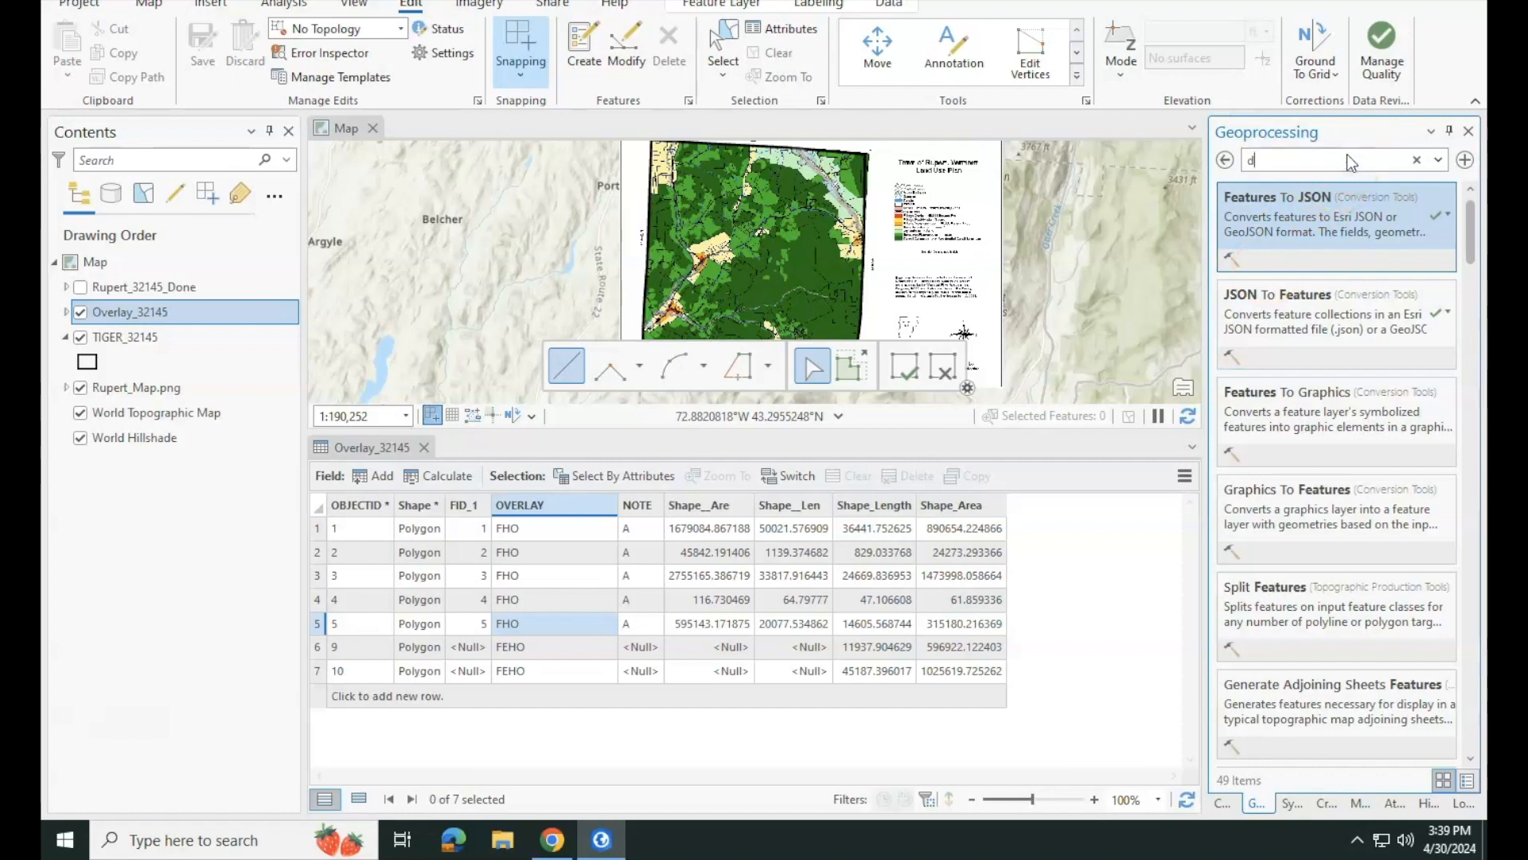
pyautogui.write('issolve')
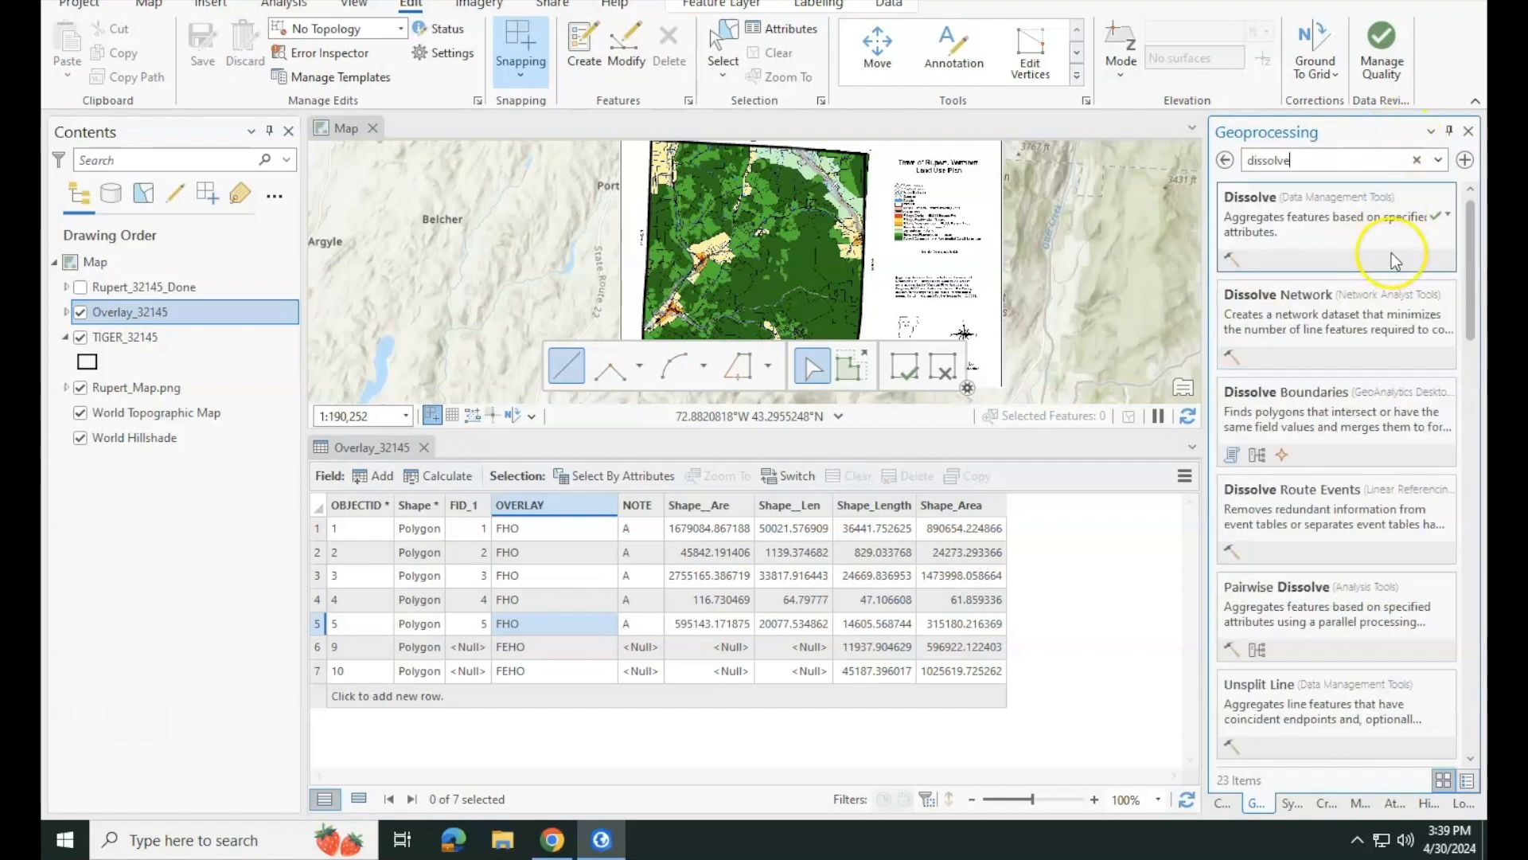
pyautogui.click(1388, 247)
pyautogui.click(1398, 298)
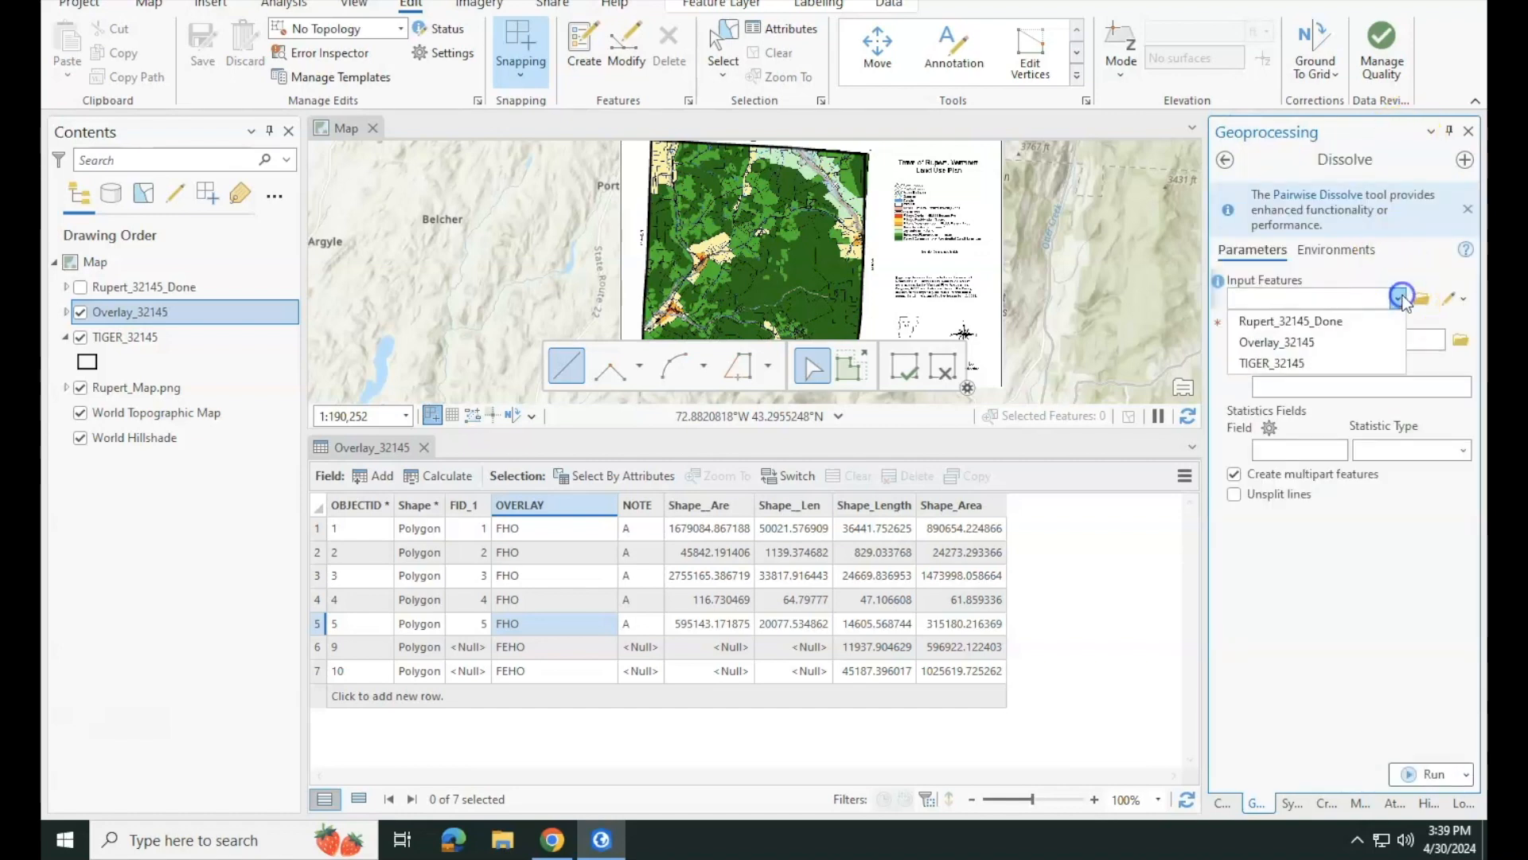
pyautogui.click(1324, 345)
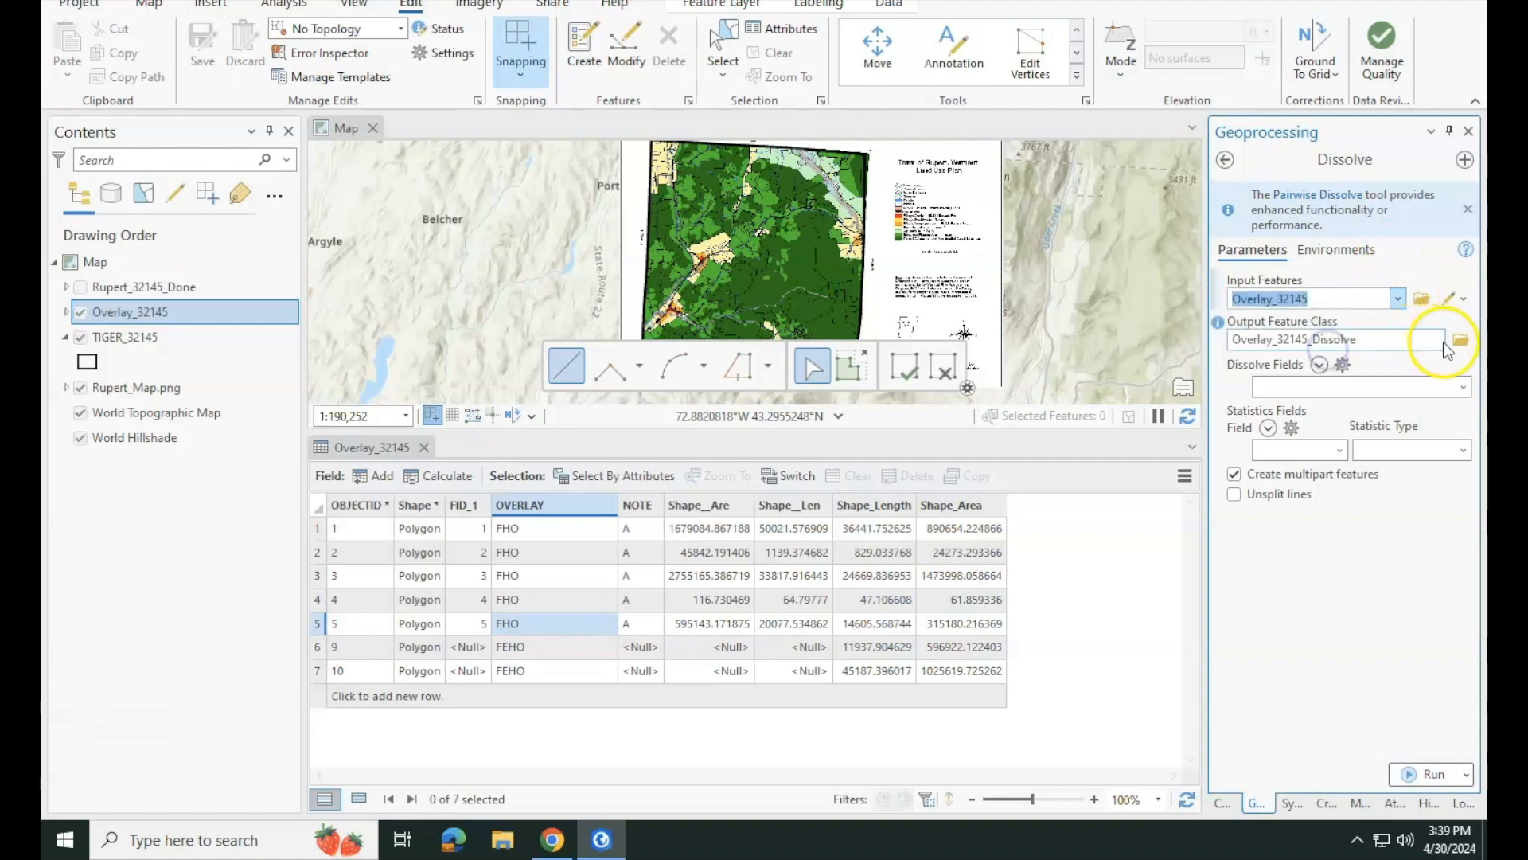
# - Name the Dissolve output Overlay_32145_Clean, choose OVERLAY as the dissolve field, and run the tool
pyautogui.click(1436, 341)
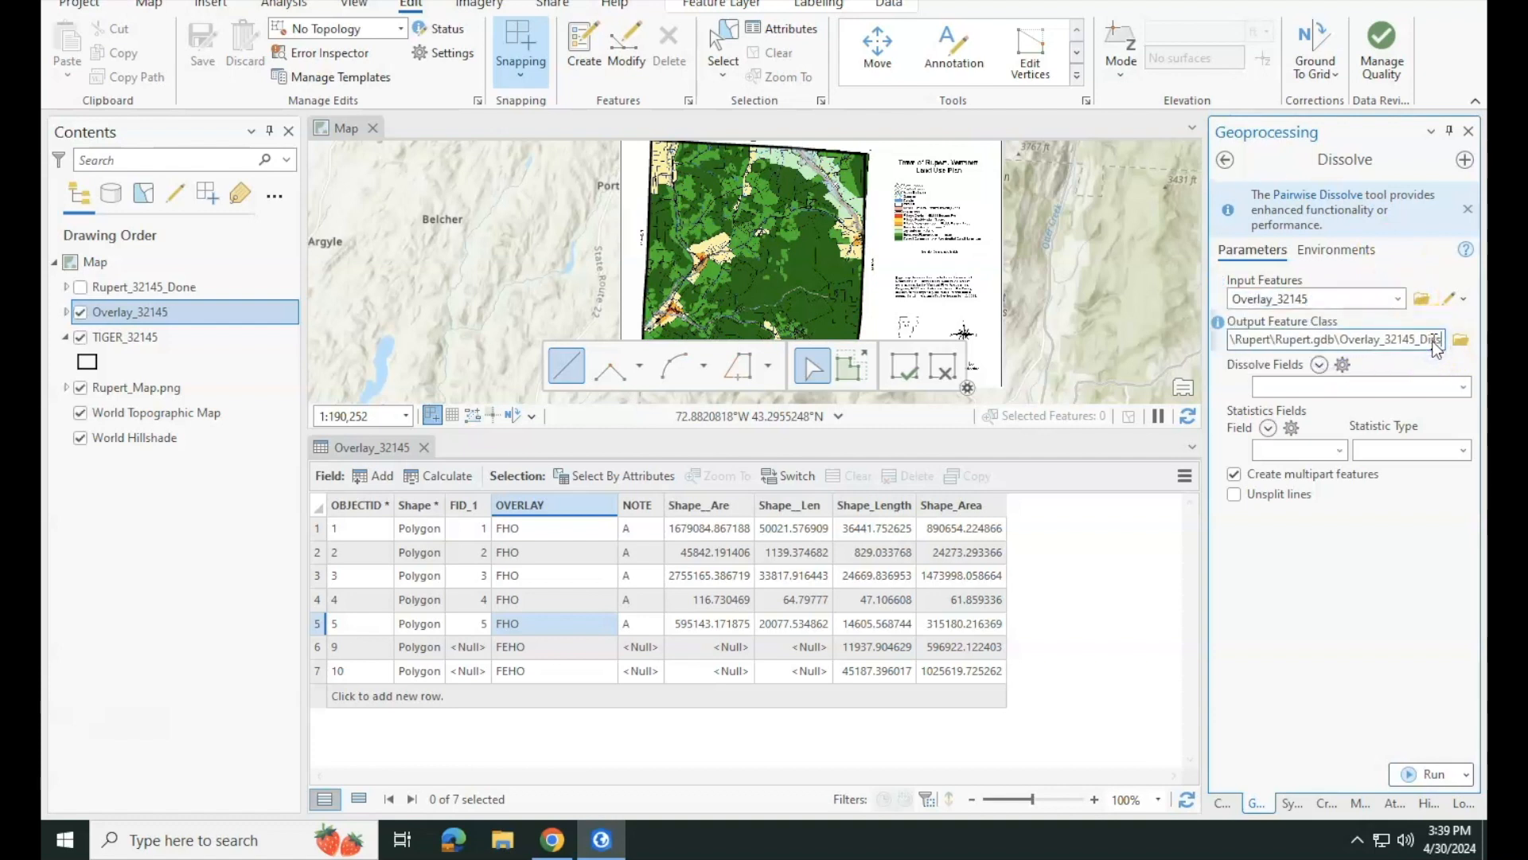
pyautogui.write('_Clean')
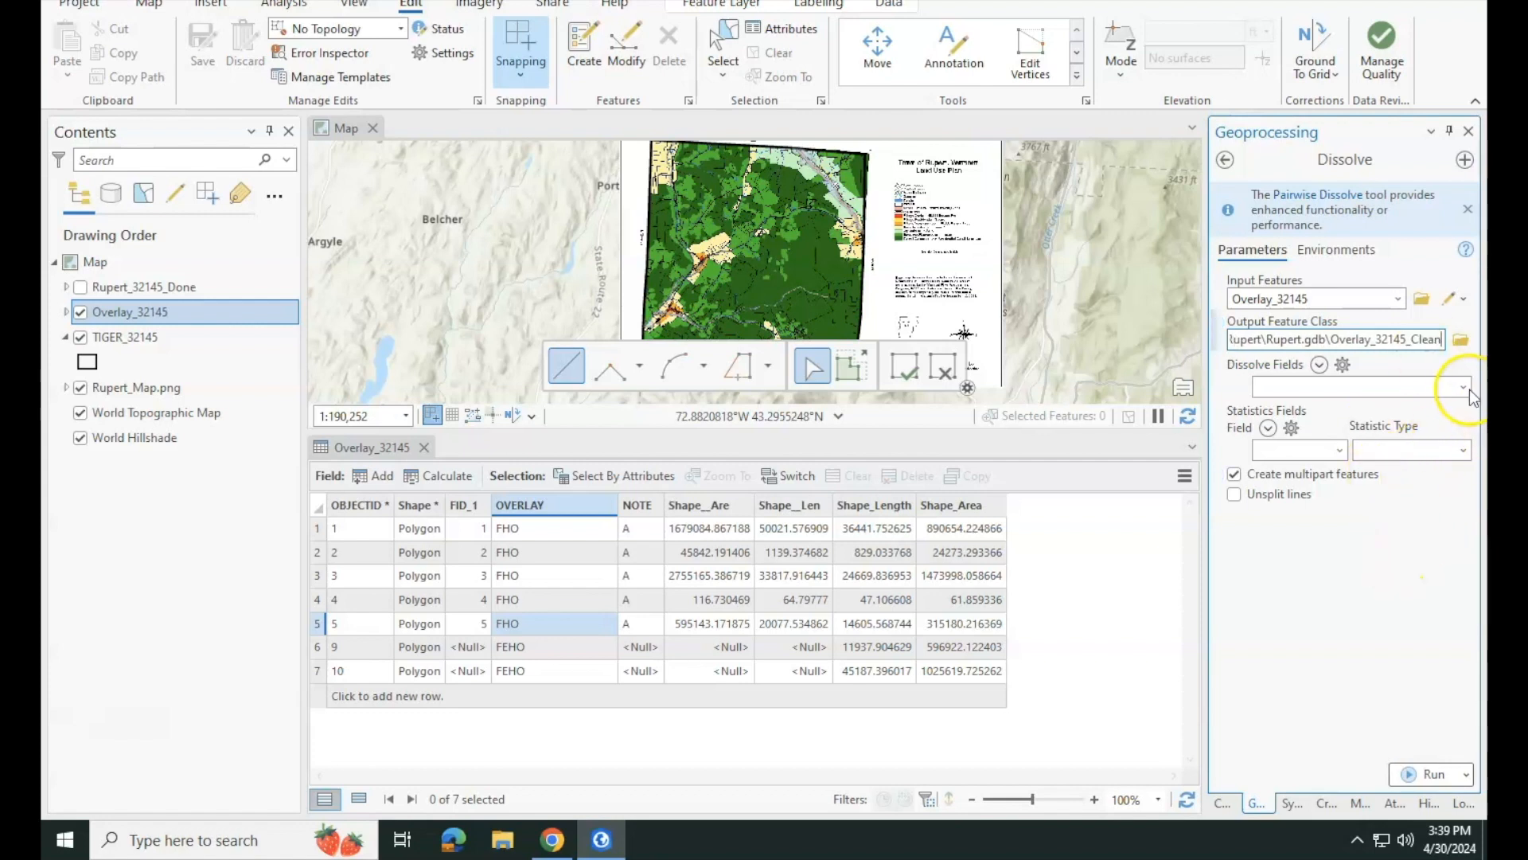
pyautogui.click(1464, 388)
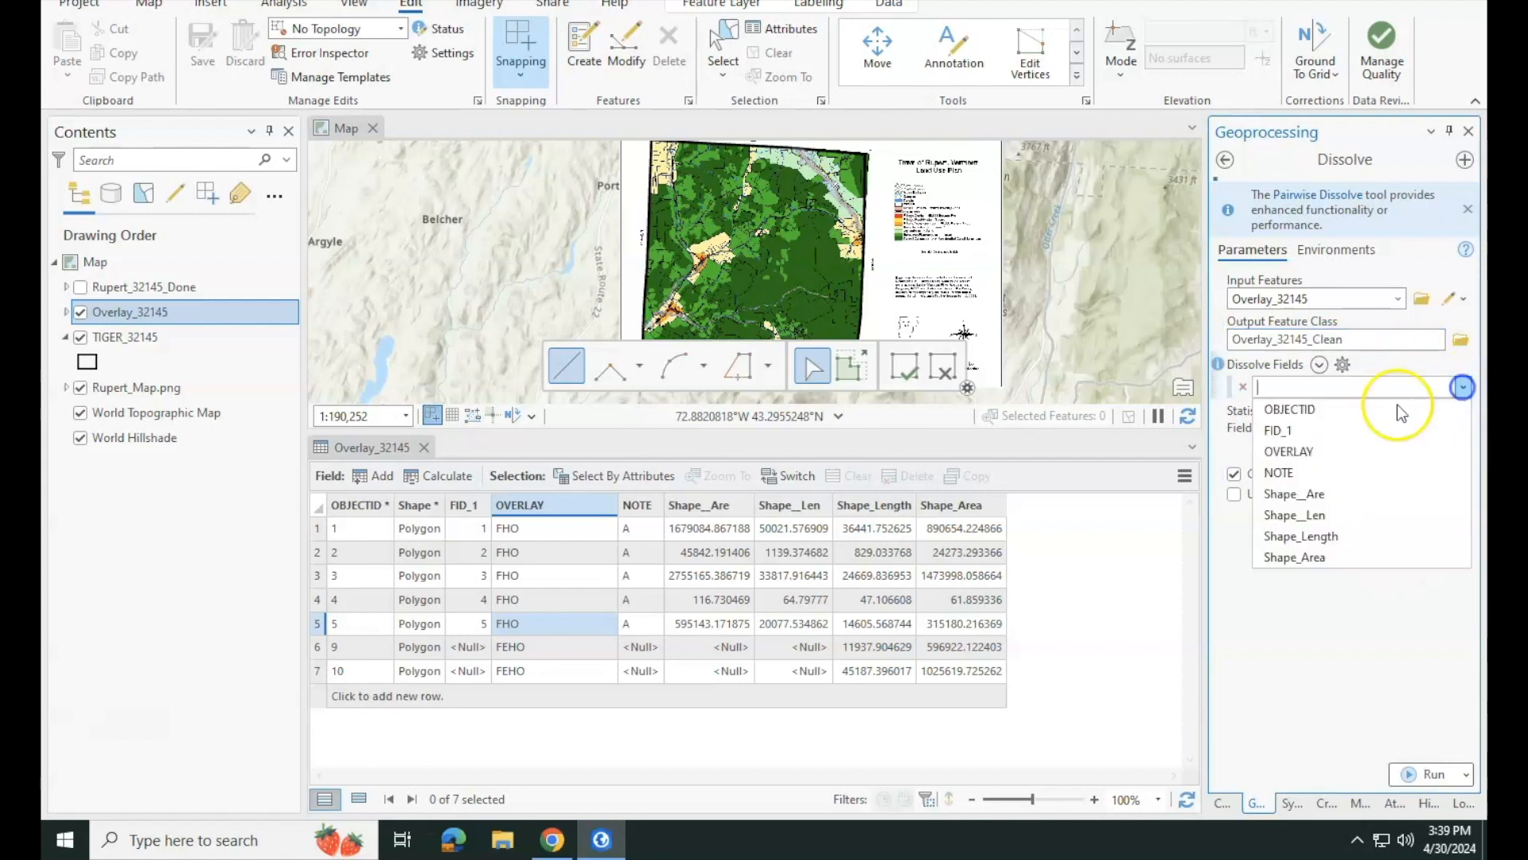
pyautogui.click(1302, 448)
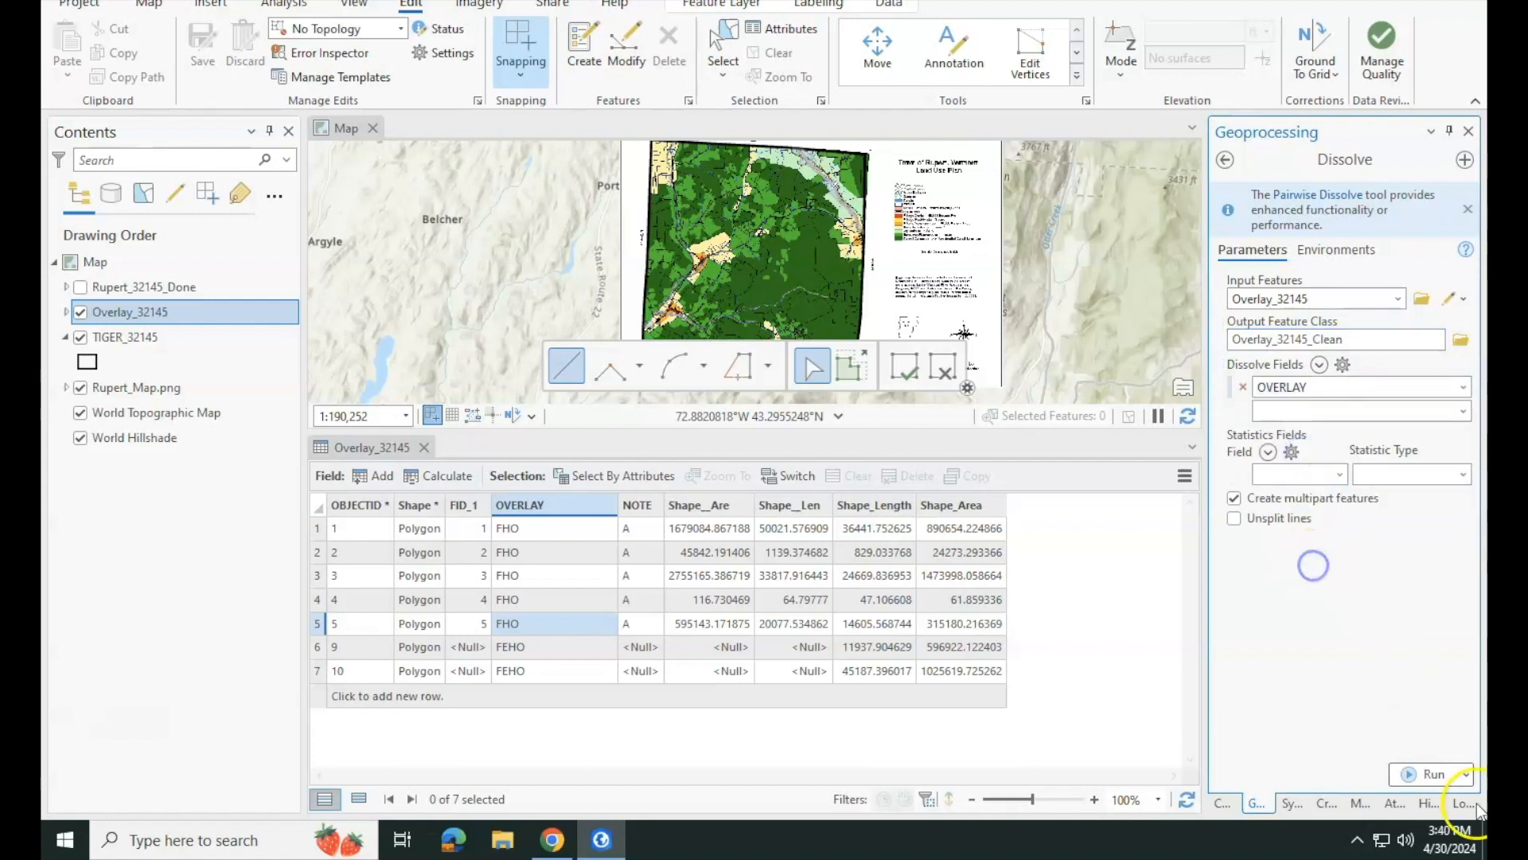
pyautogui.click(1429, 774)
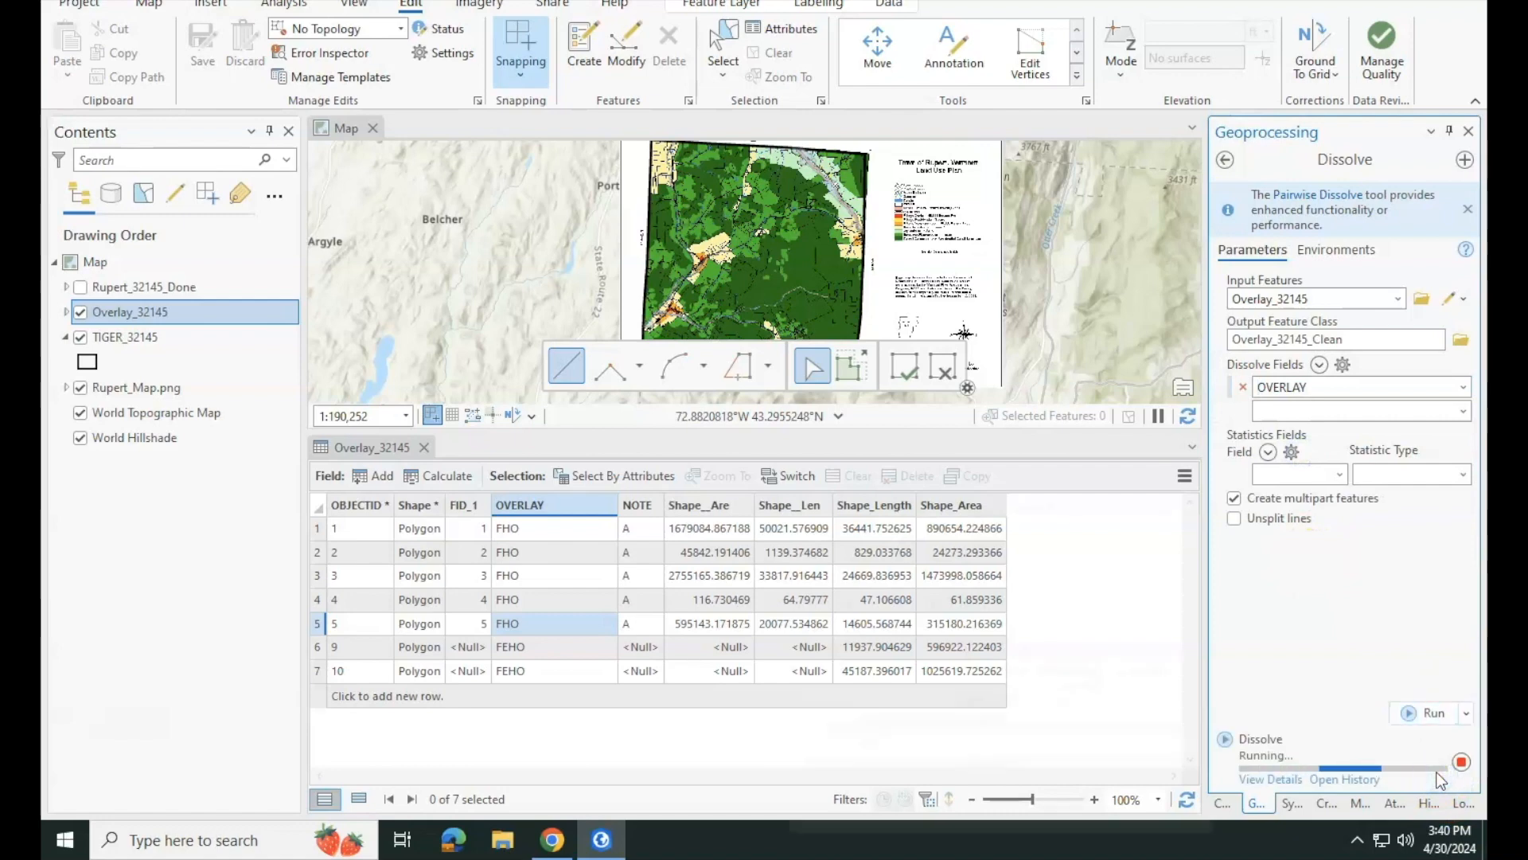
pyautogui.moveTo(1441, 780)
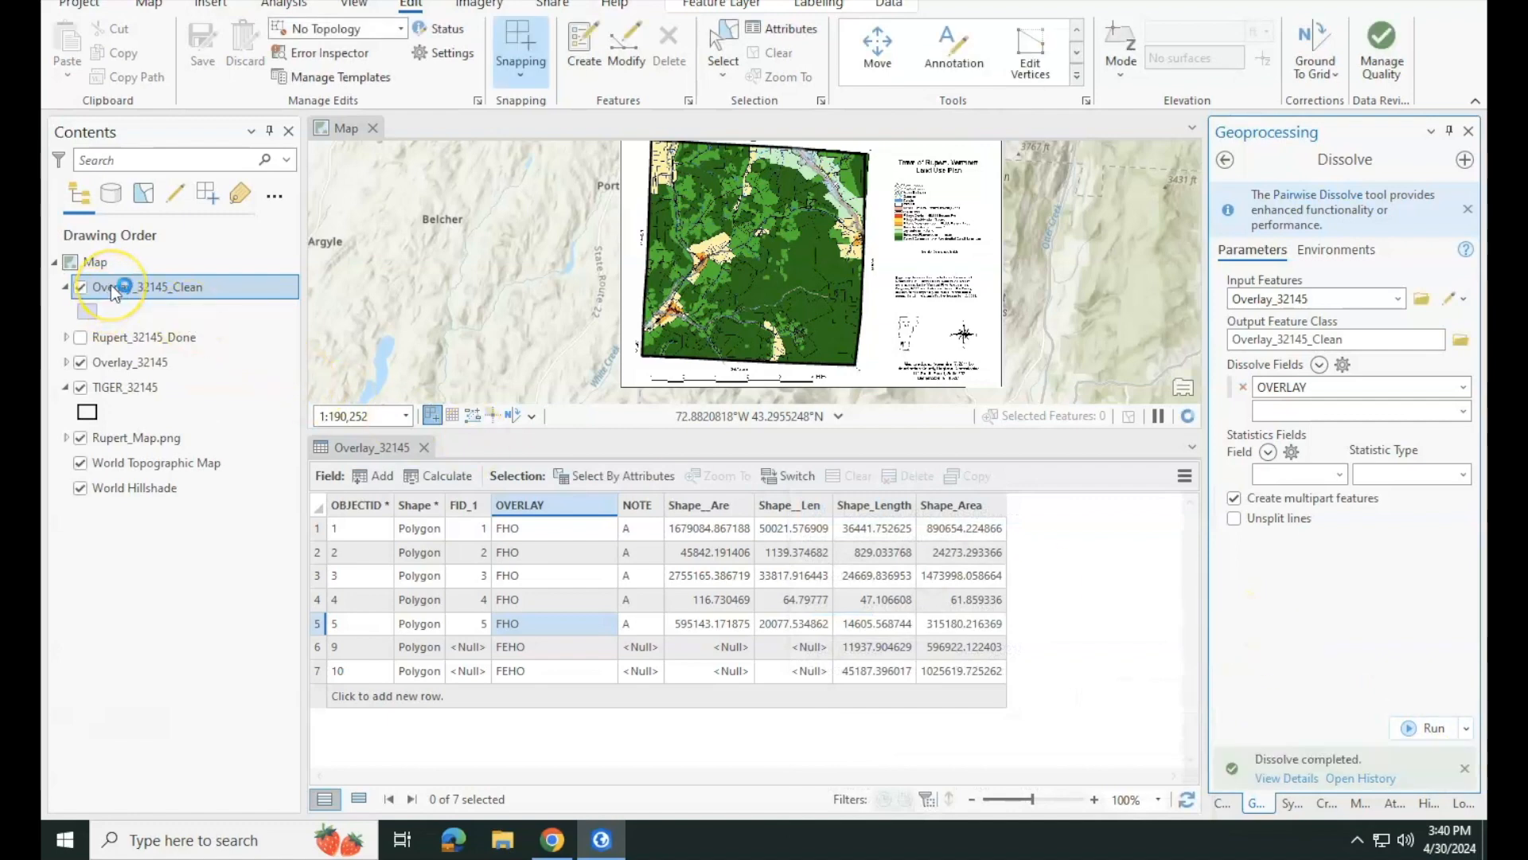
# - Close the Overlay_32145 attribute table and open the attribute table of Overlay_32145_Clean
pyautogui.click(424, 447)
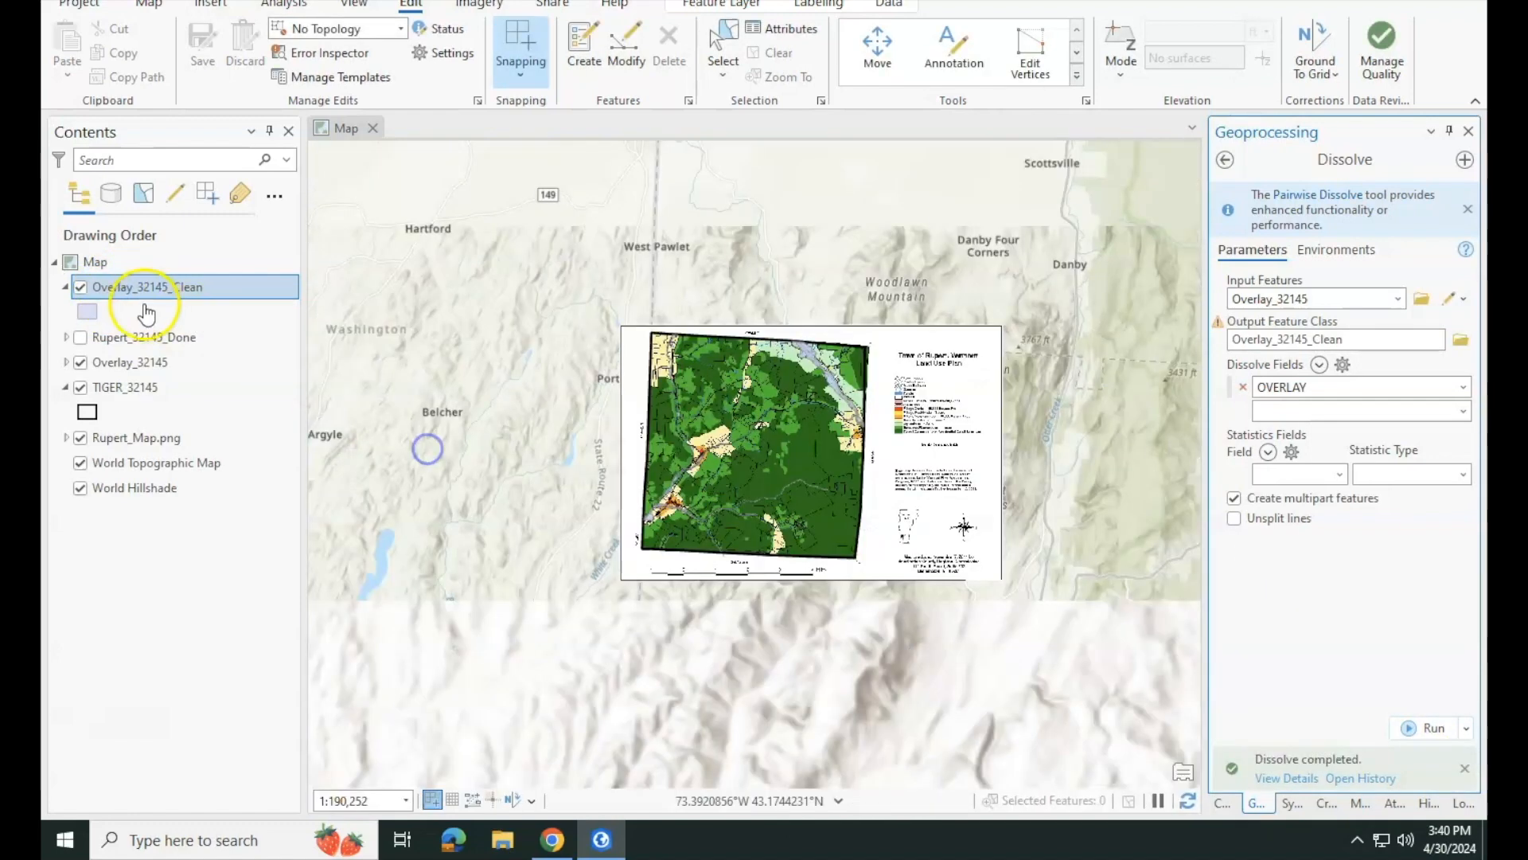
pyautogui.rightClick(152, 285)
pyautogui.click(213, 217)
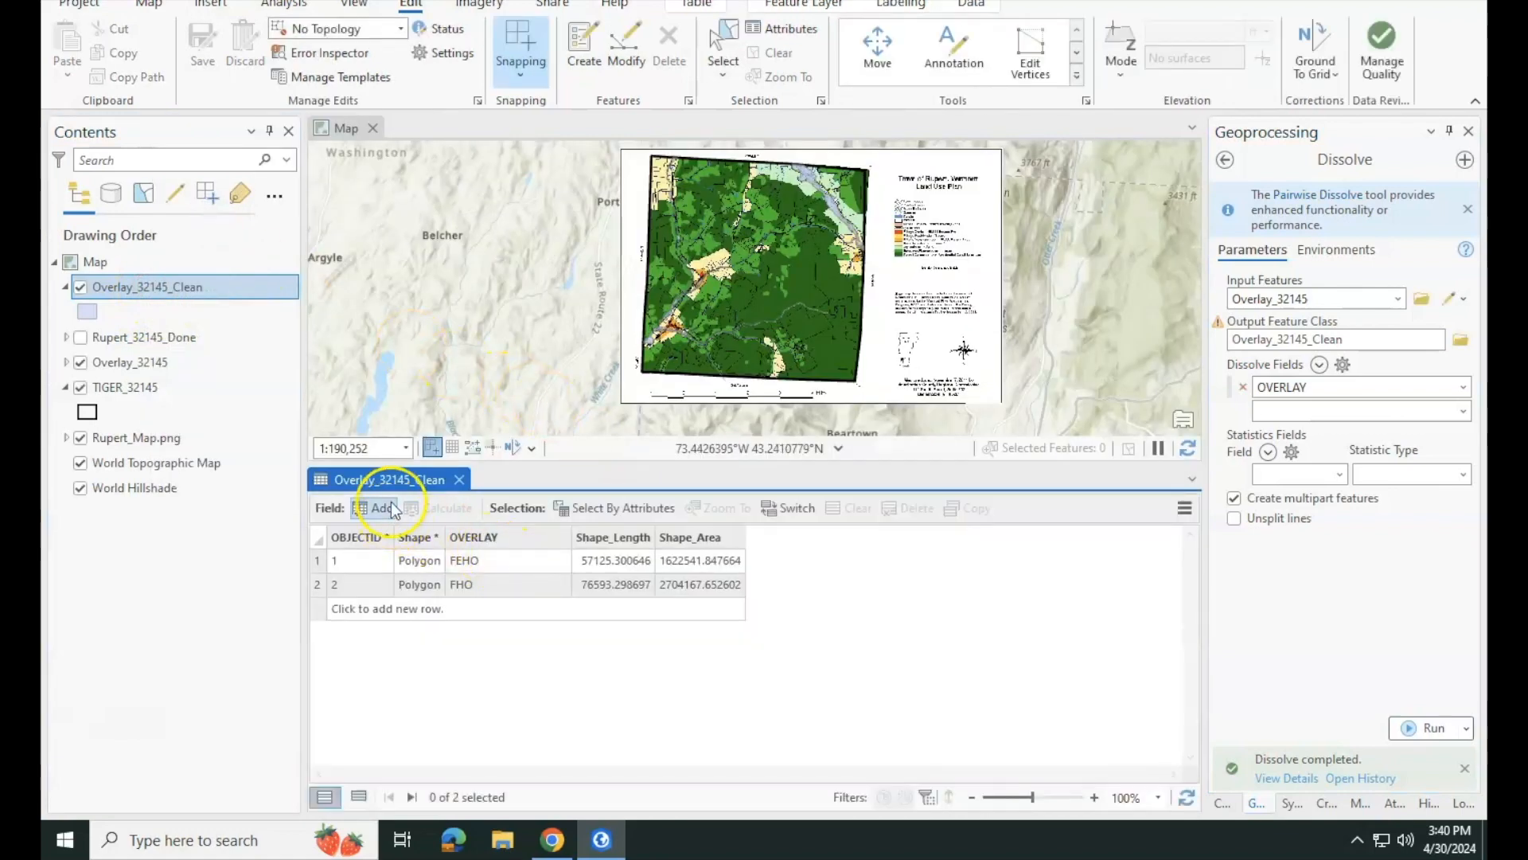
# - Add two text fields named County and Jurisdiction to Overlay_32145_Clean
pyautogui.click(374, 507)
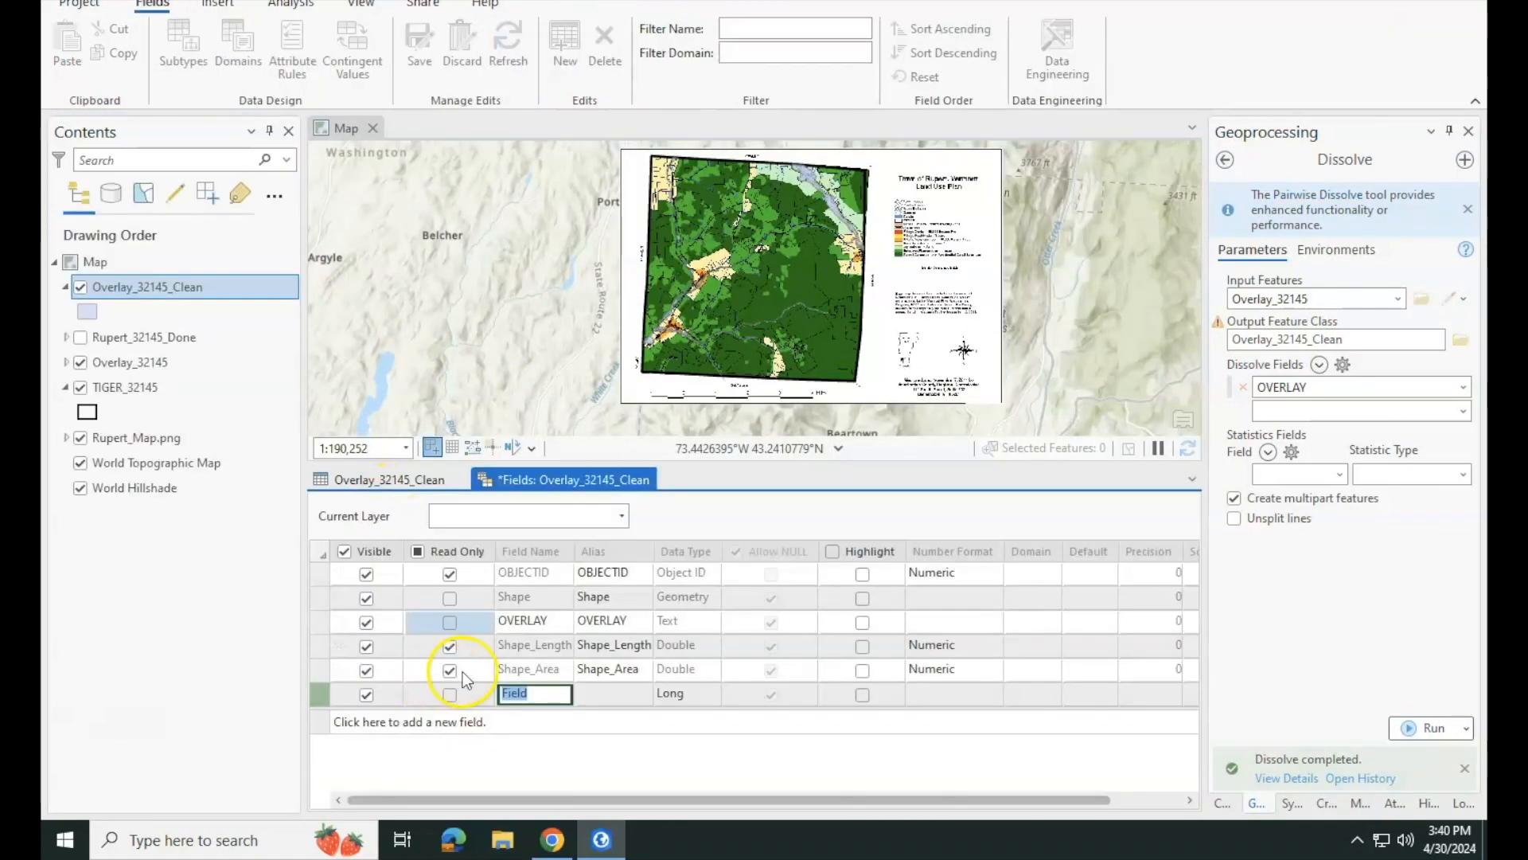
pyautogui.write('County')
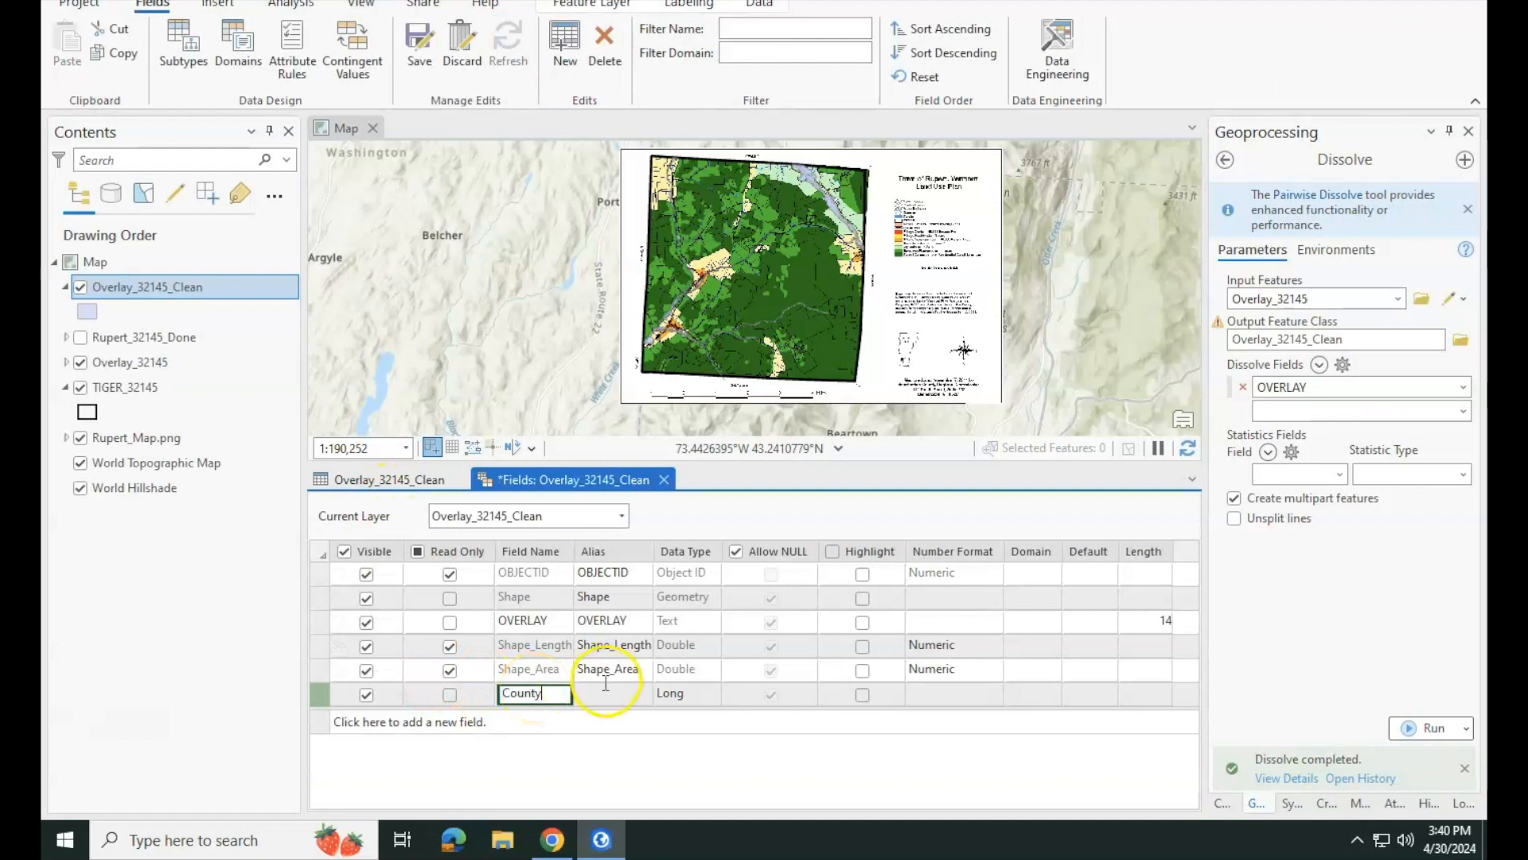
pyautogui.click(660, 697)
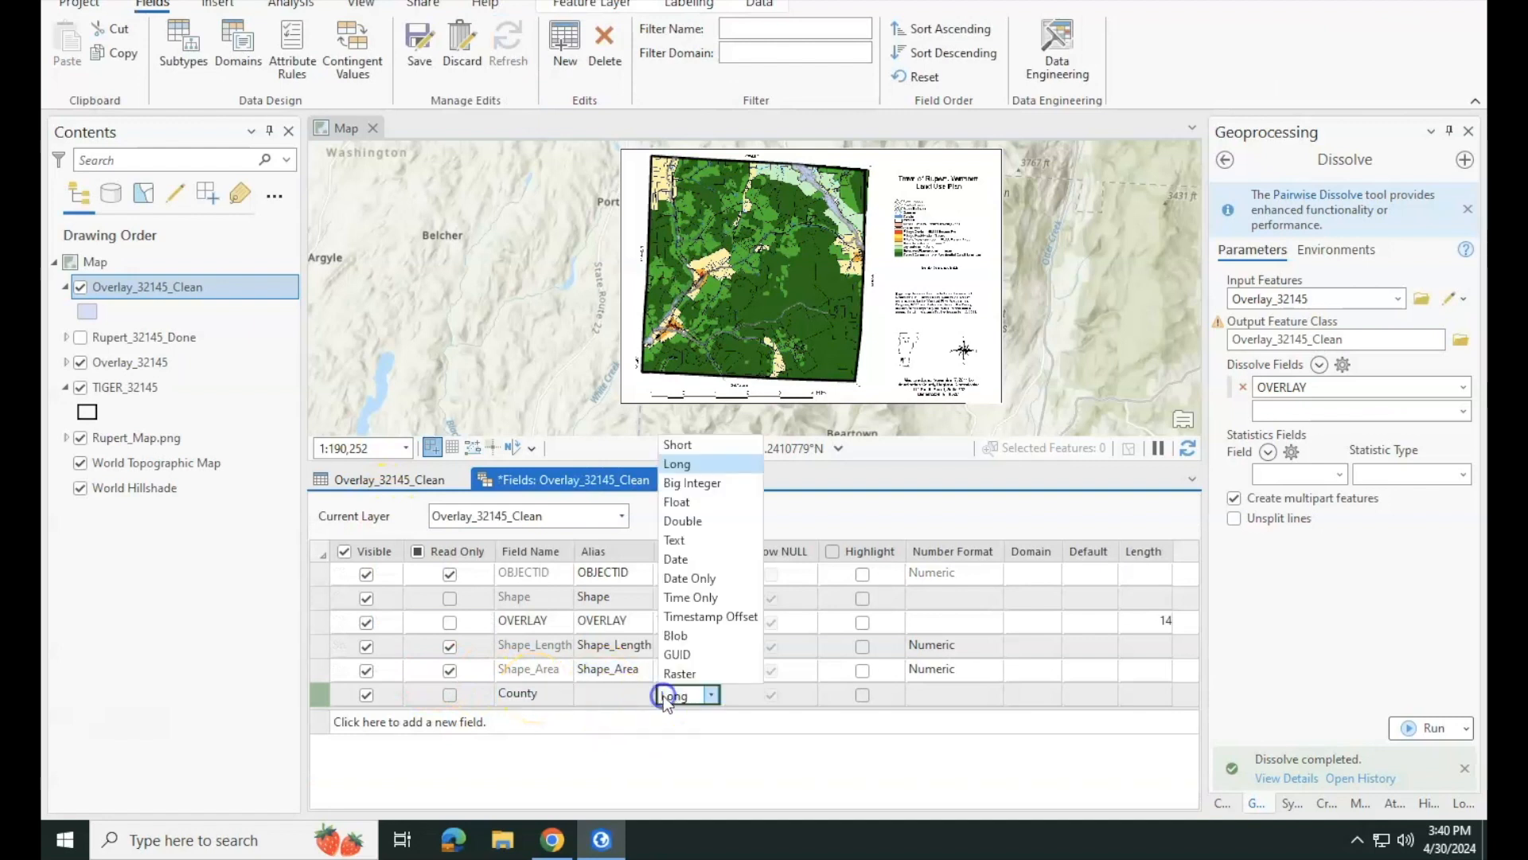
pyautogui.click(602, 721)
pyautogui.write('Juris')
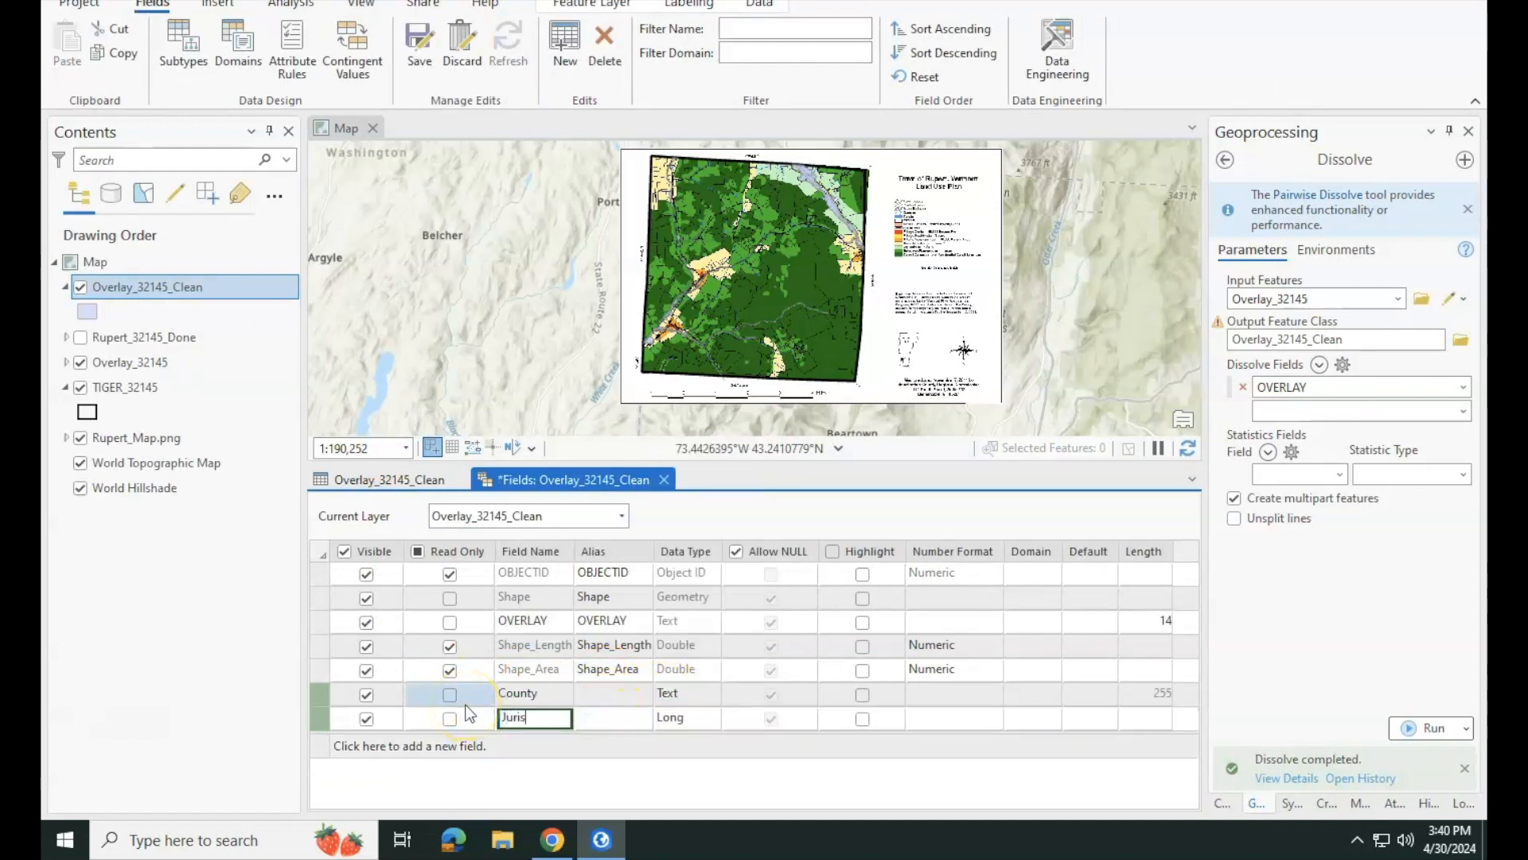
pyautogui.write('diction')
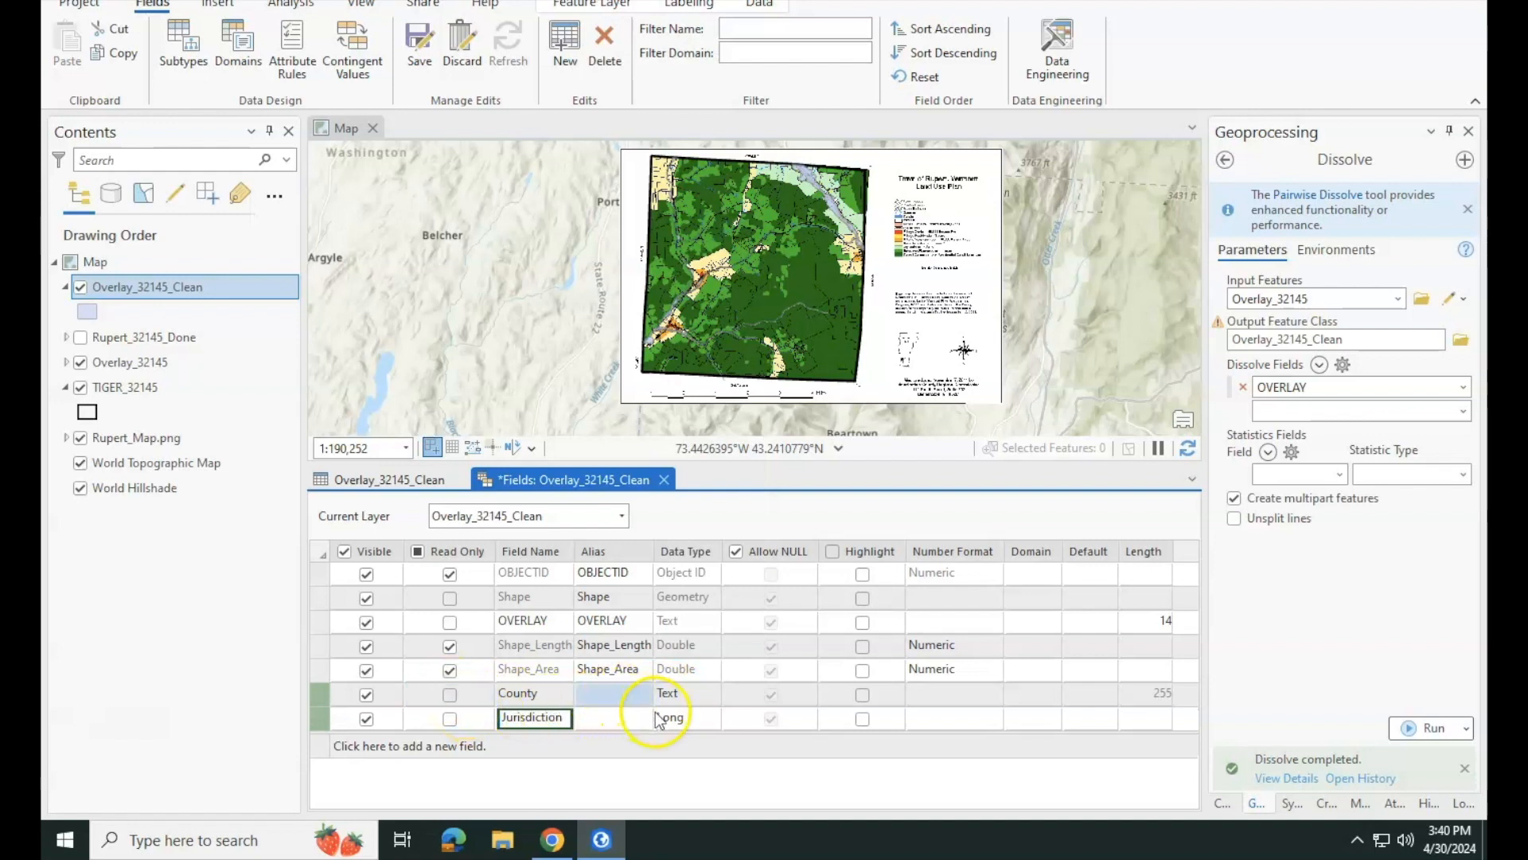
pyautogui.doubleClick(658, 715)
pyautogui.press('t')
pyautogui.press('Return')
# - Set the alias of the OVERLAY field to Abbreviated District Name
pyautogui.click(625, 622)
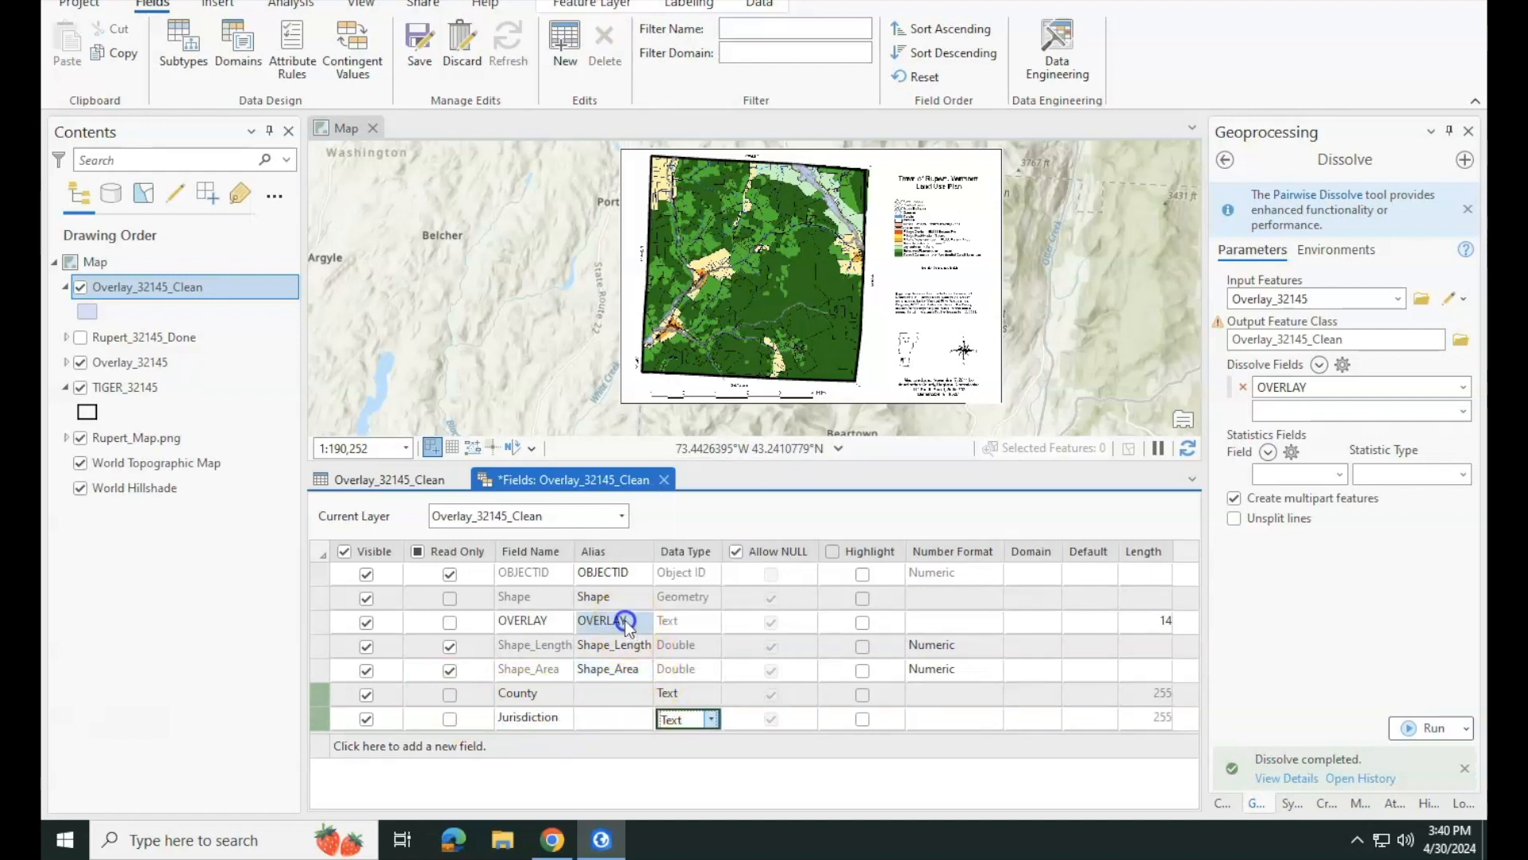
pyautogui.write('Abbrevia')
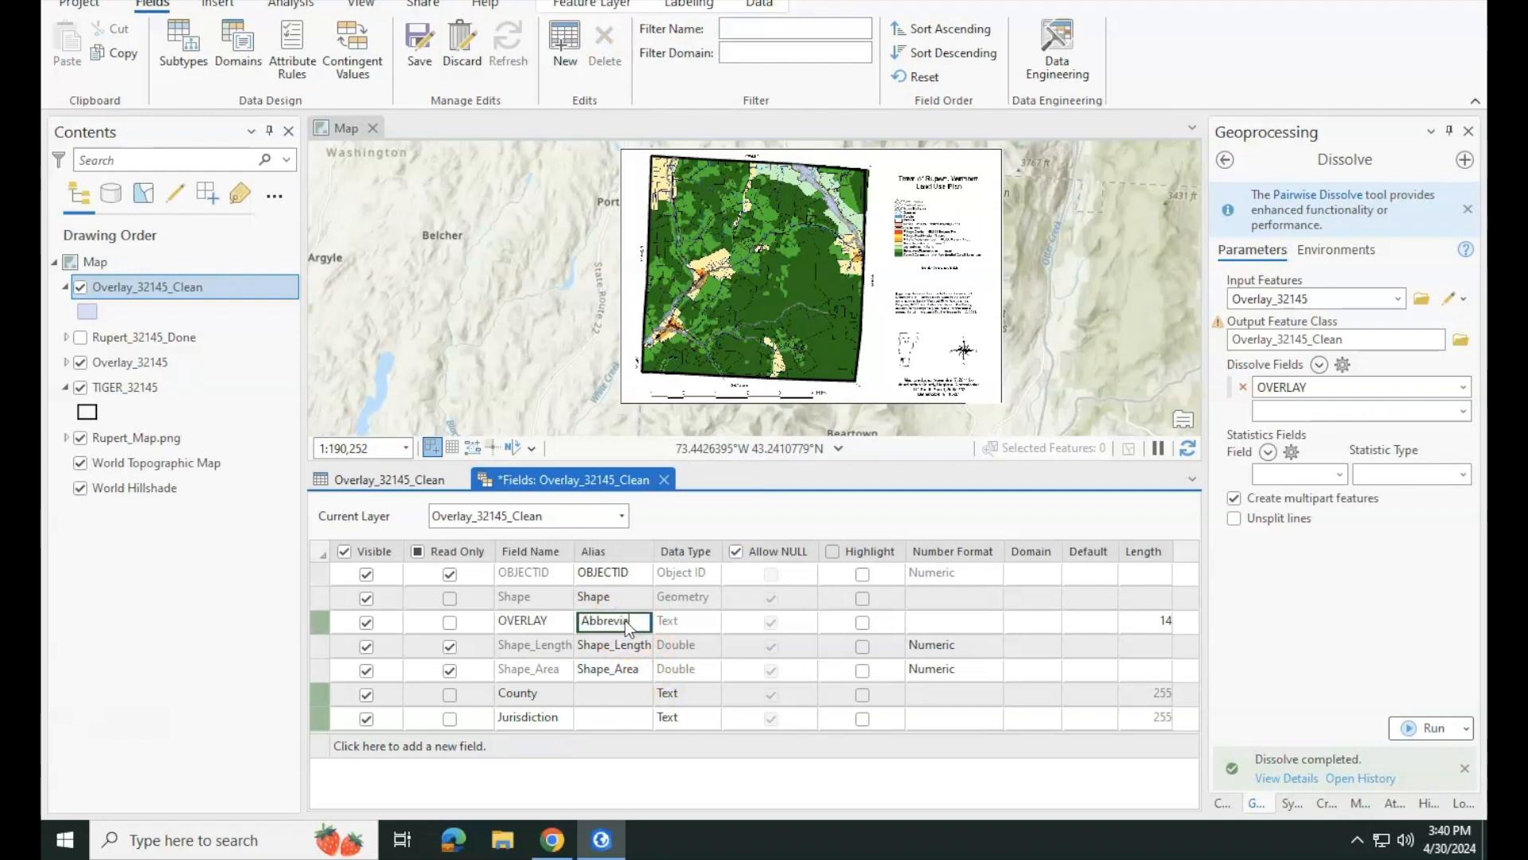
pyautogui.write('ted Distri')
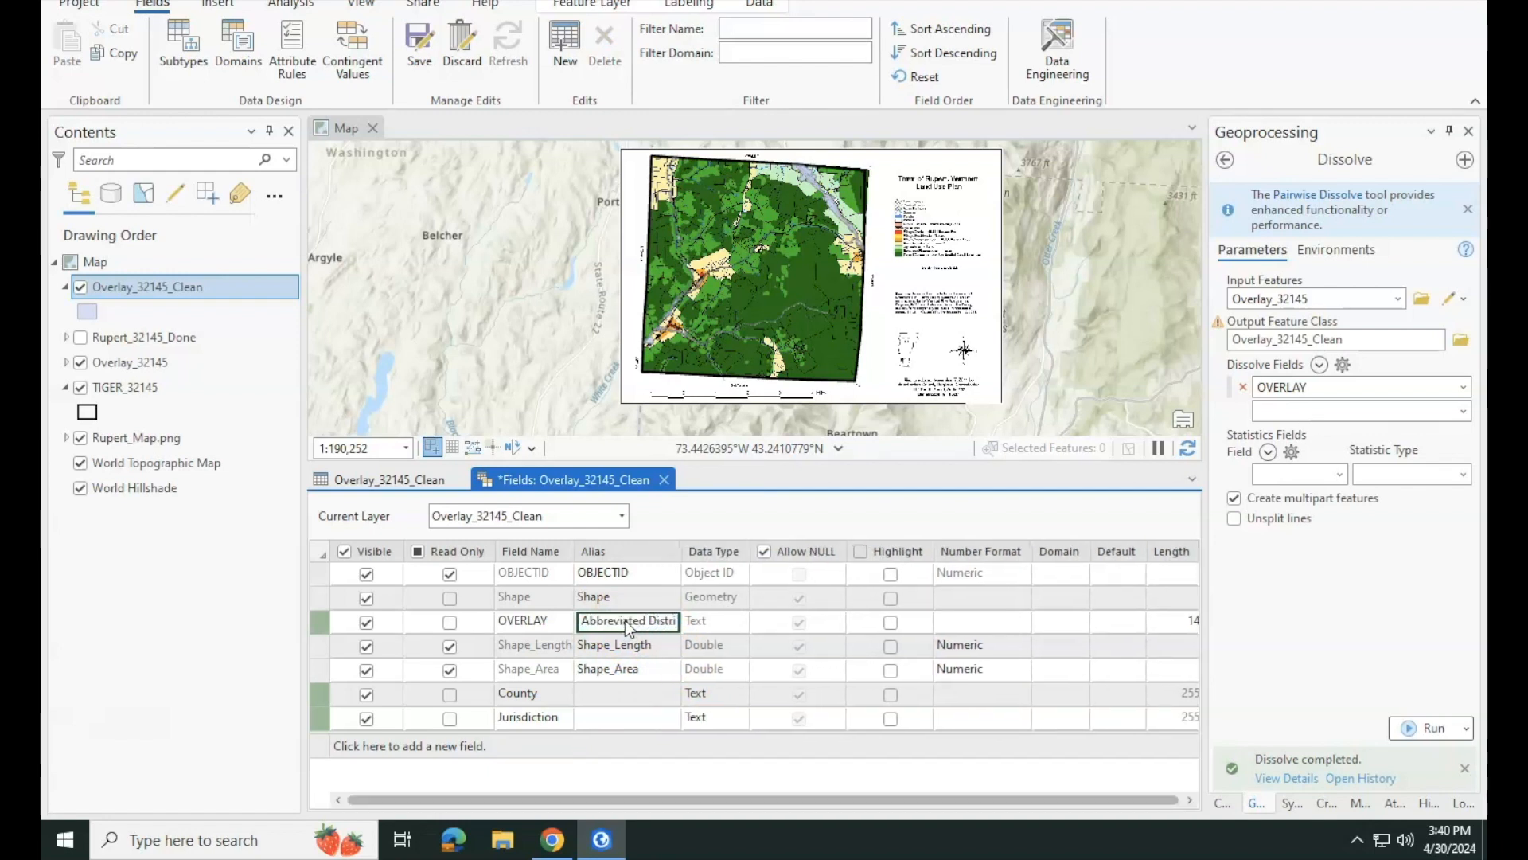
pyautogui.write('ct Name')
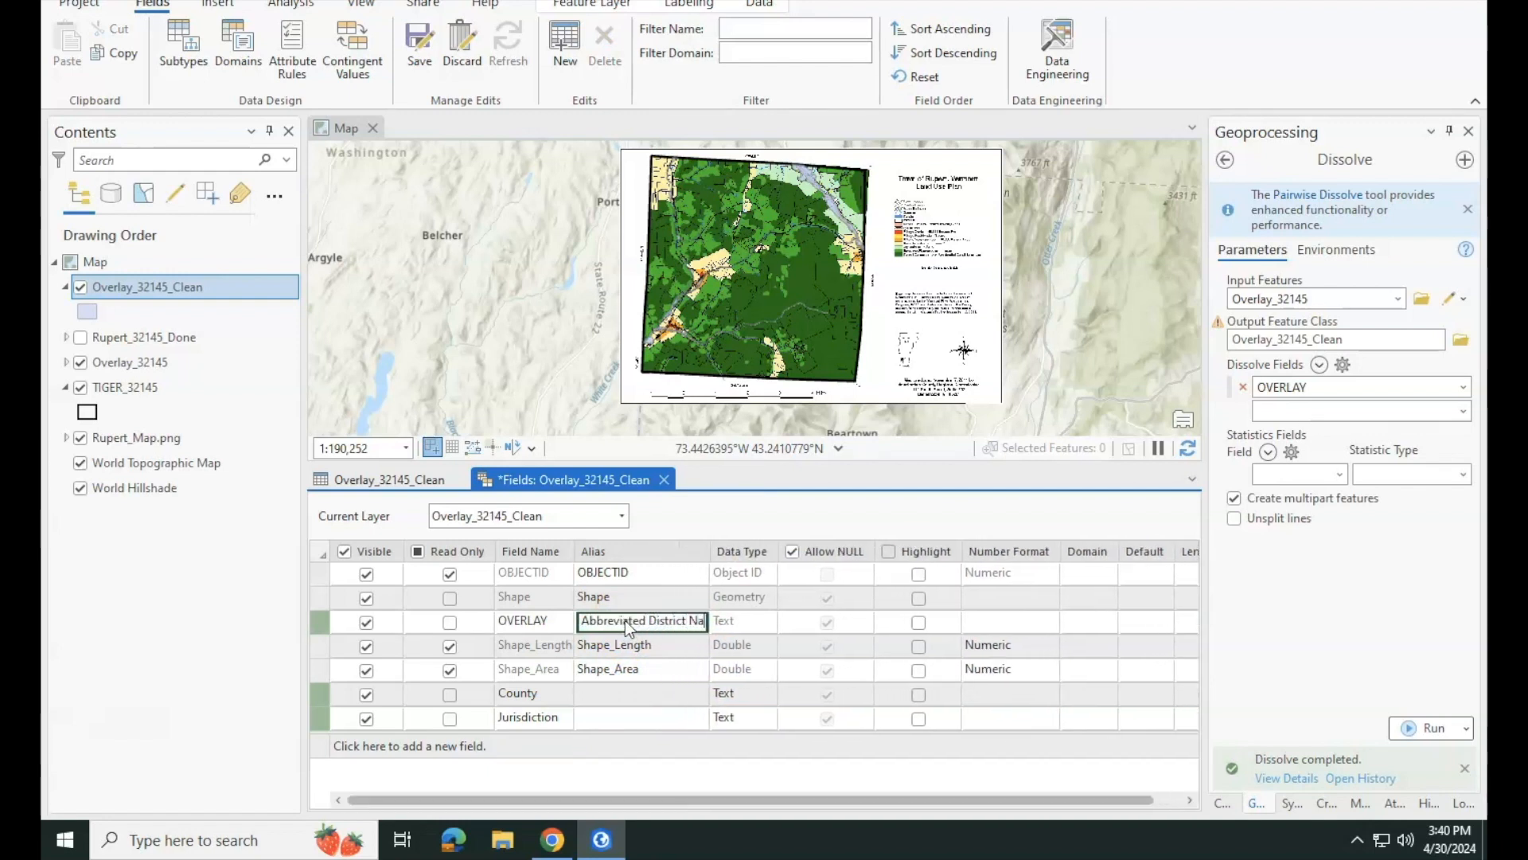
# - Hide the OBJECTID, Shape, Shape_Length and Shape_Area fields, clear all read-only settings, and save the field changes
pyautogui.click(366, 646)
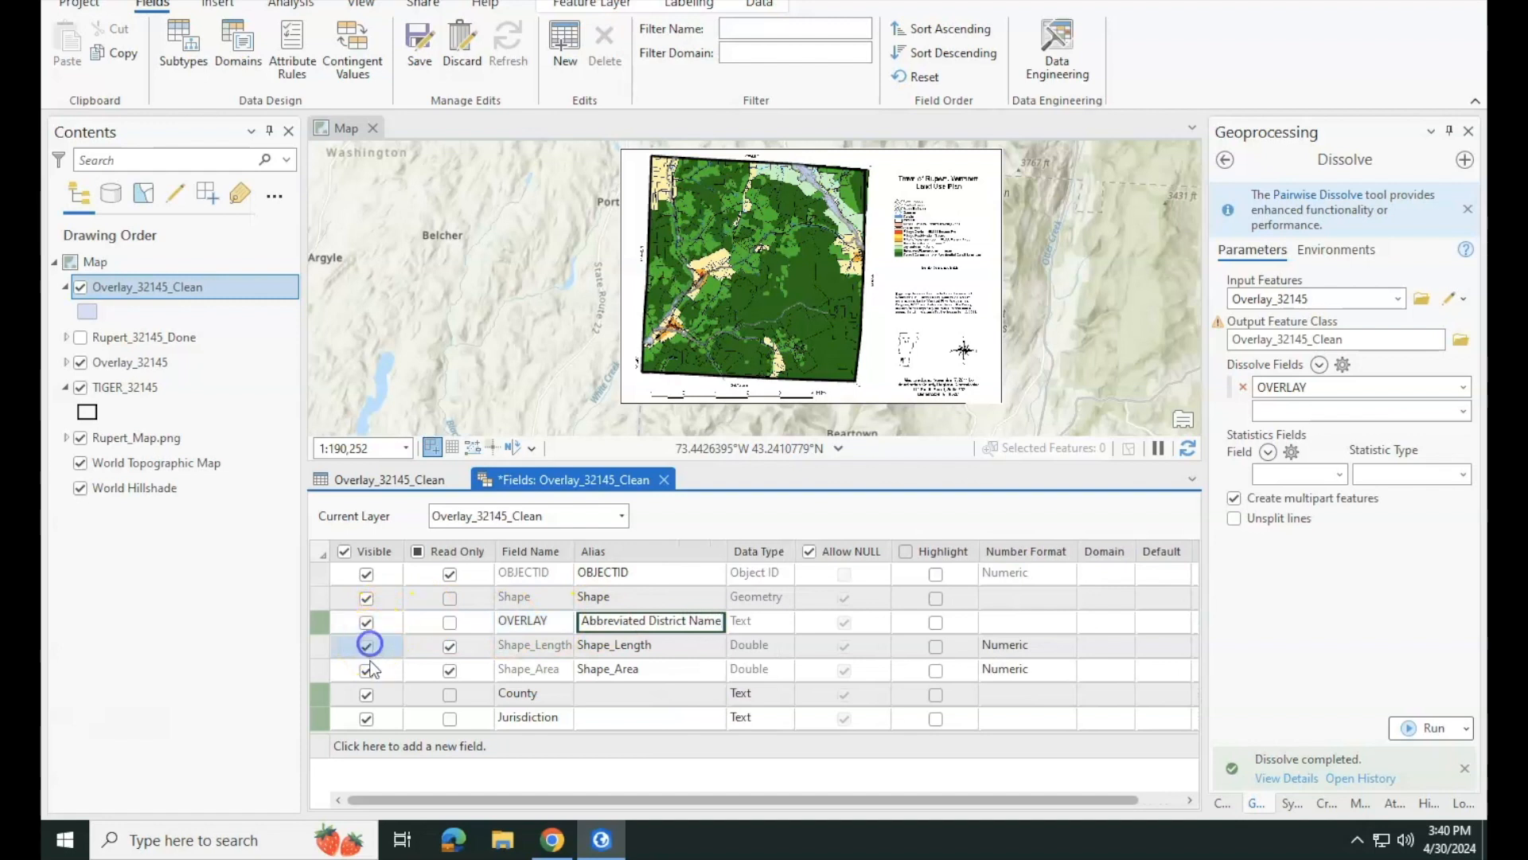
pyautogui.click(367, 670)
pyautogui.click(450, 645)
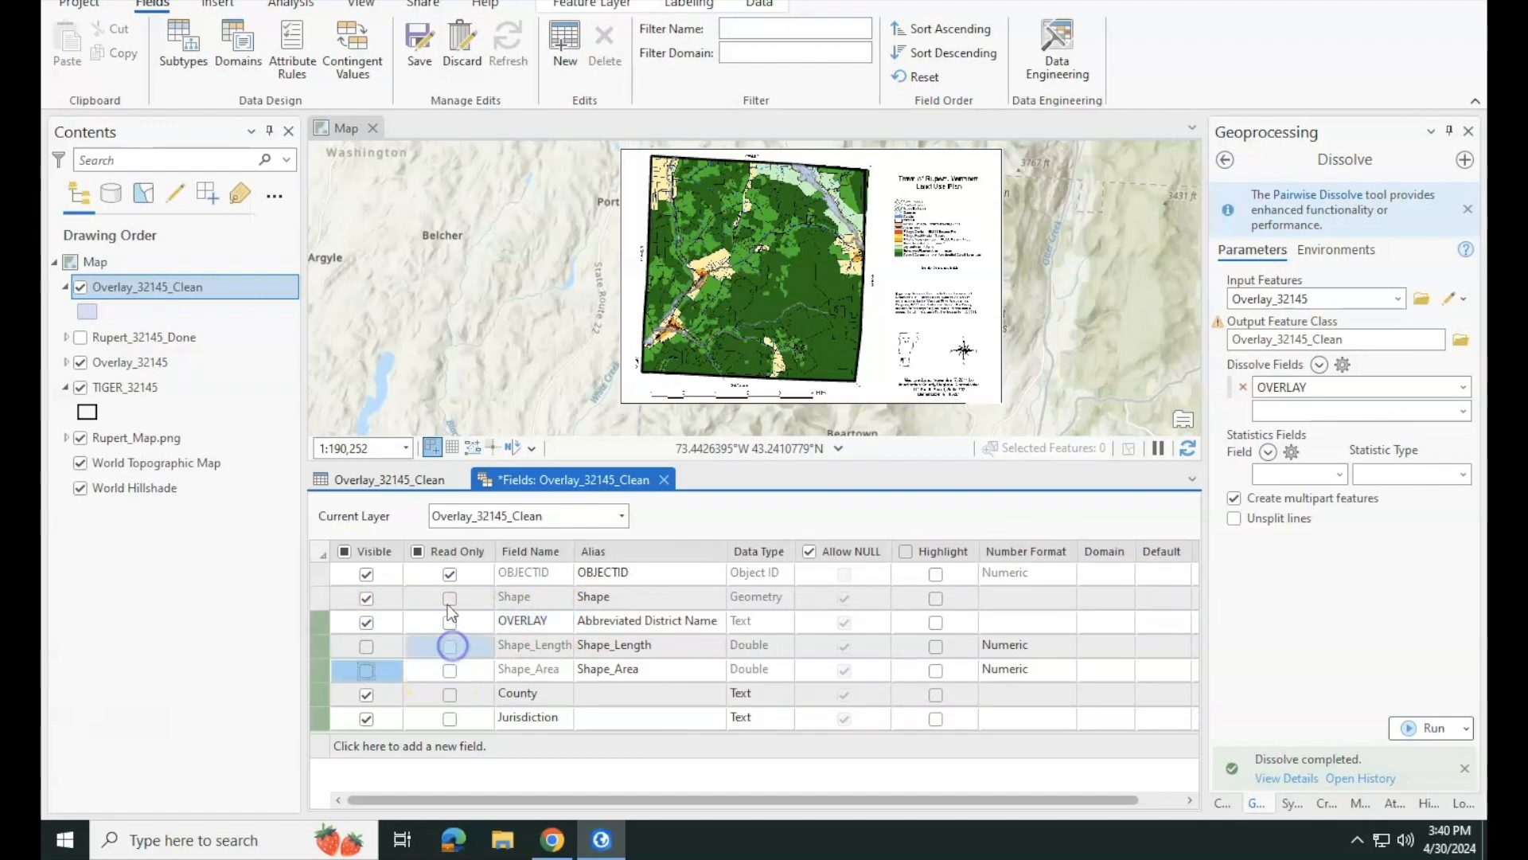
pyautogui.click(450, 574)
pyautogui.click(366, 573)
pyautogui.click(366, 598)
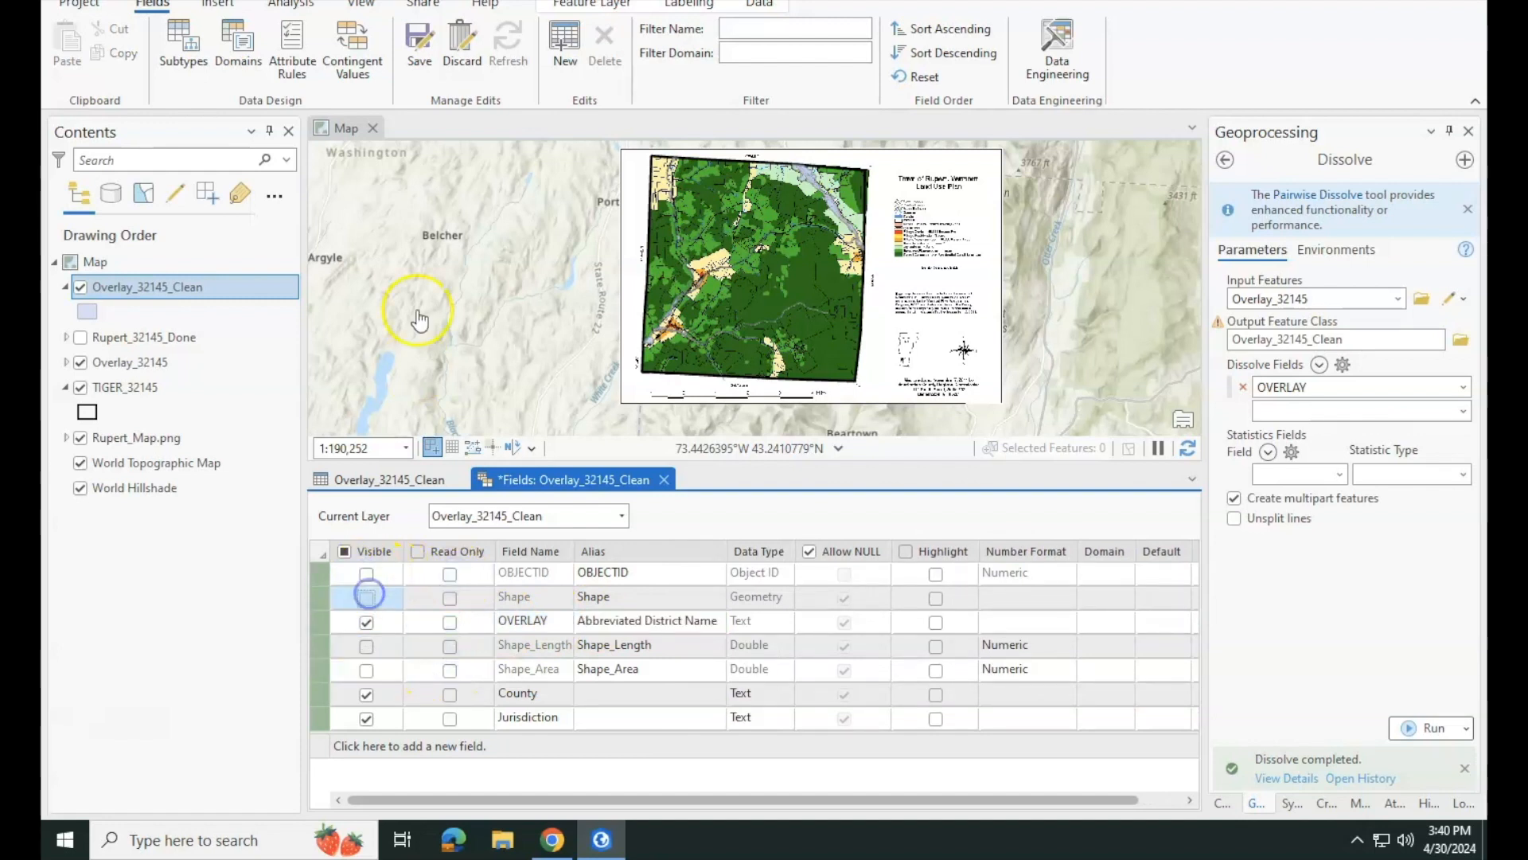
pyautogui.click(417, 64)
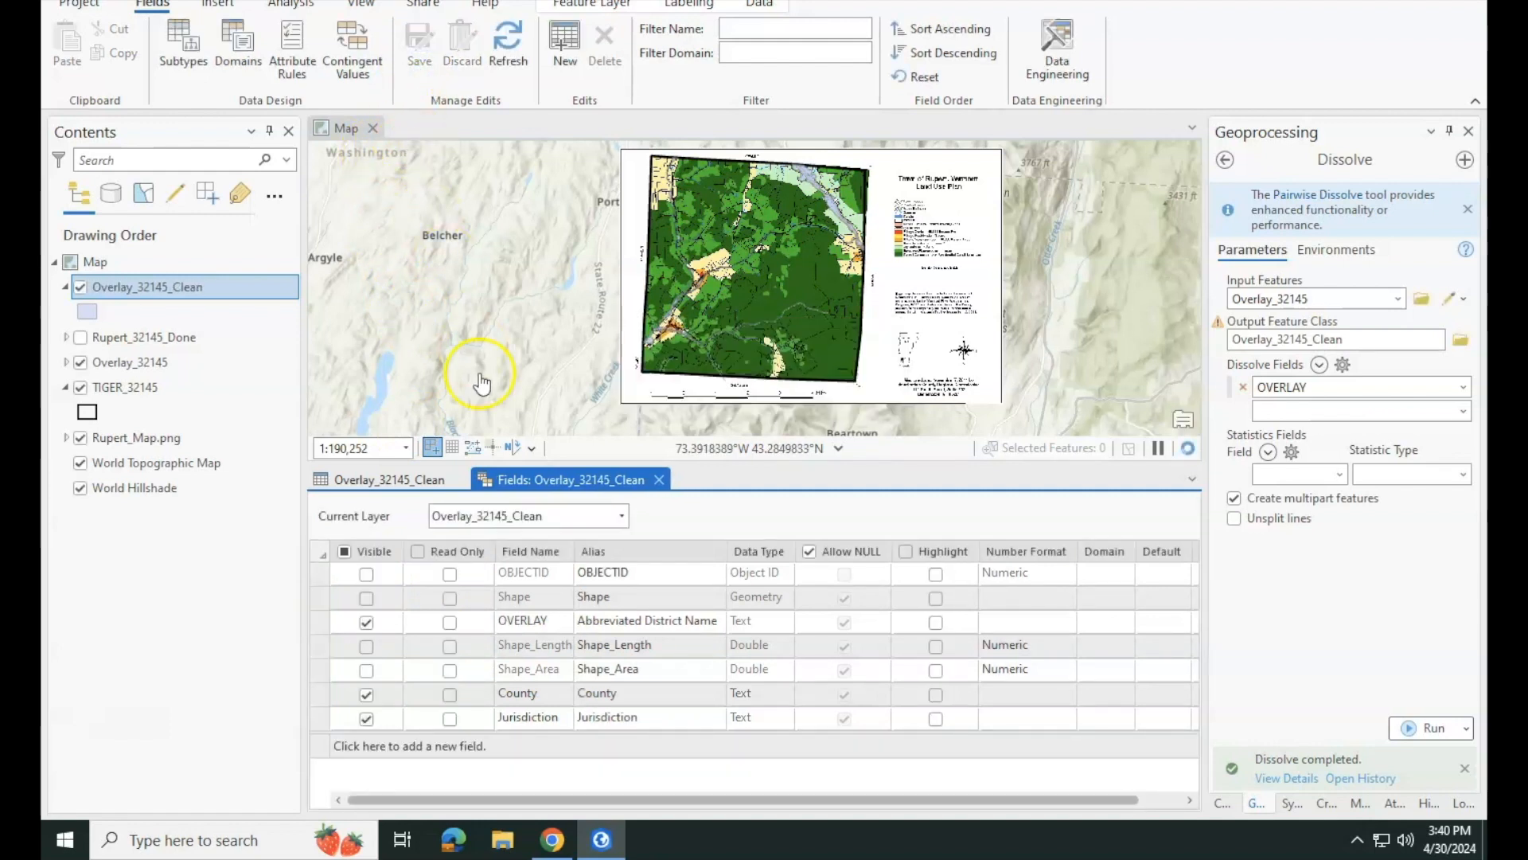
# - Enter Bennington as the County for both the FEHO and FHO rows of Overlay_32145_Clean
pyautogui.click(434, 479)
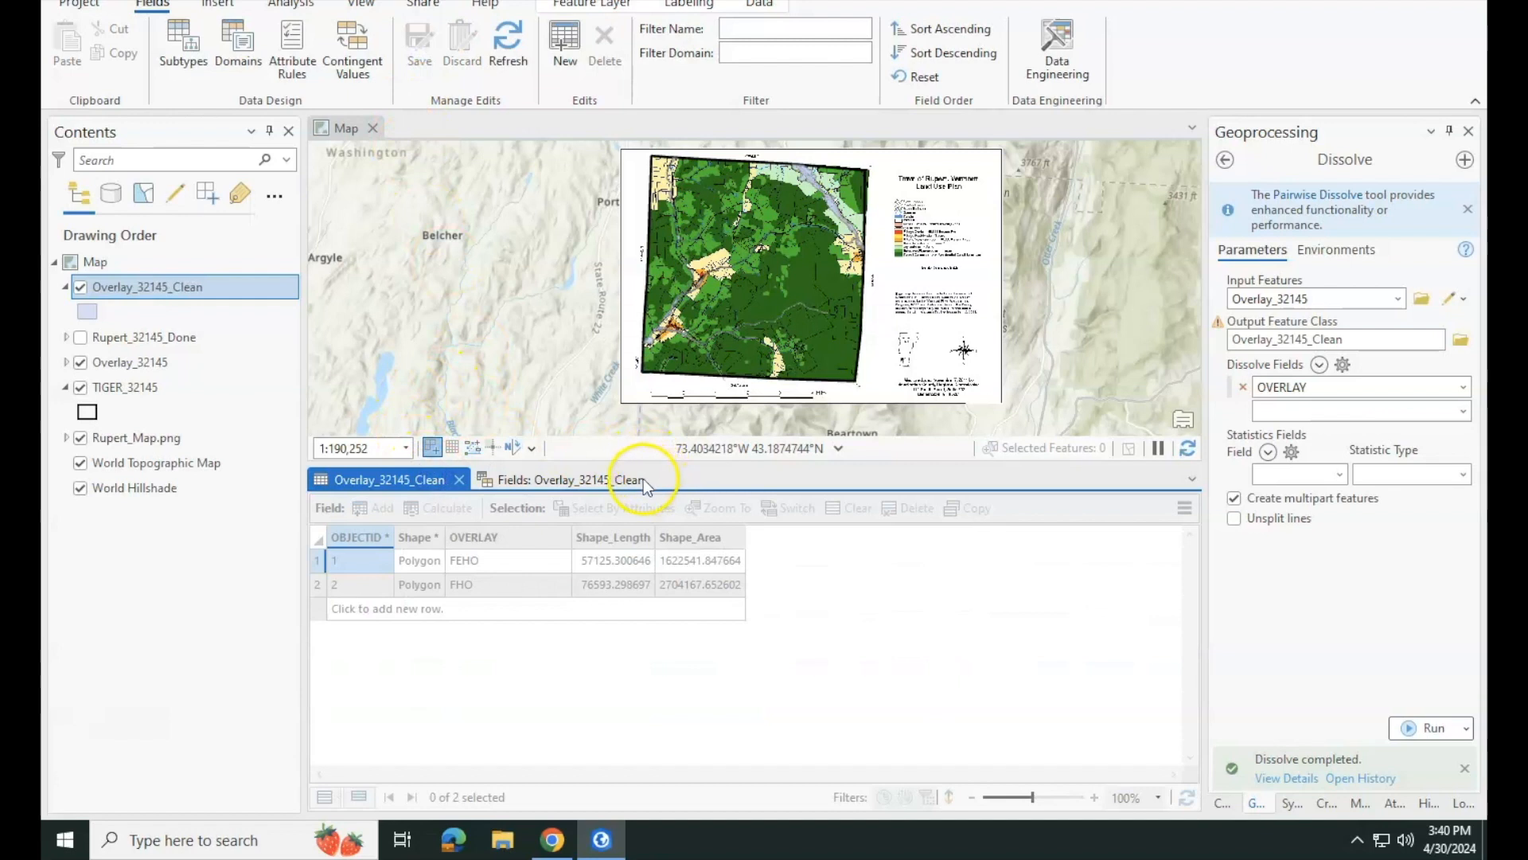
pyautogui.doubleClick(544, 562)
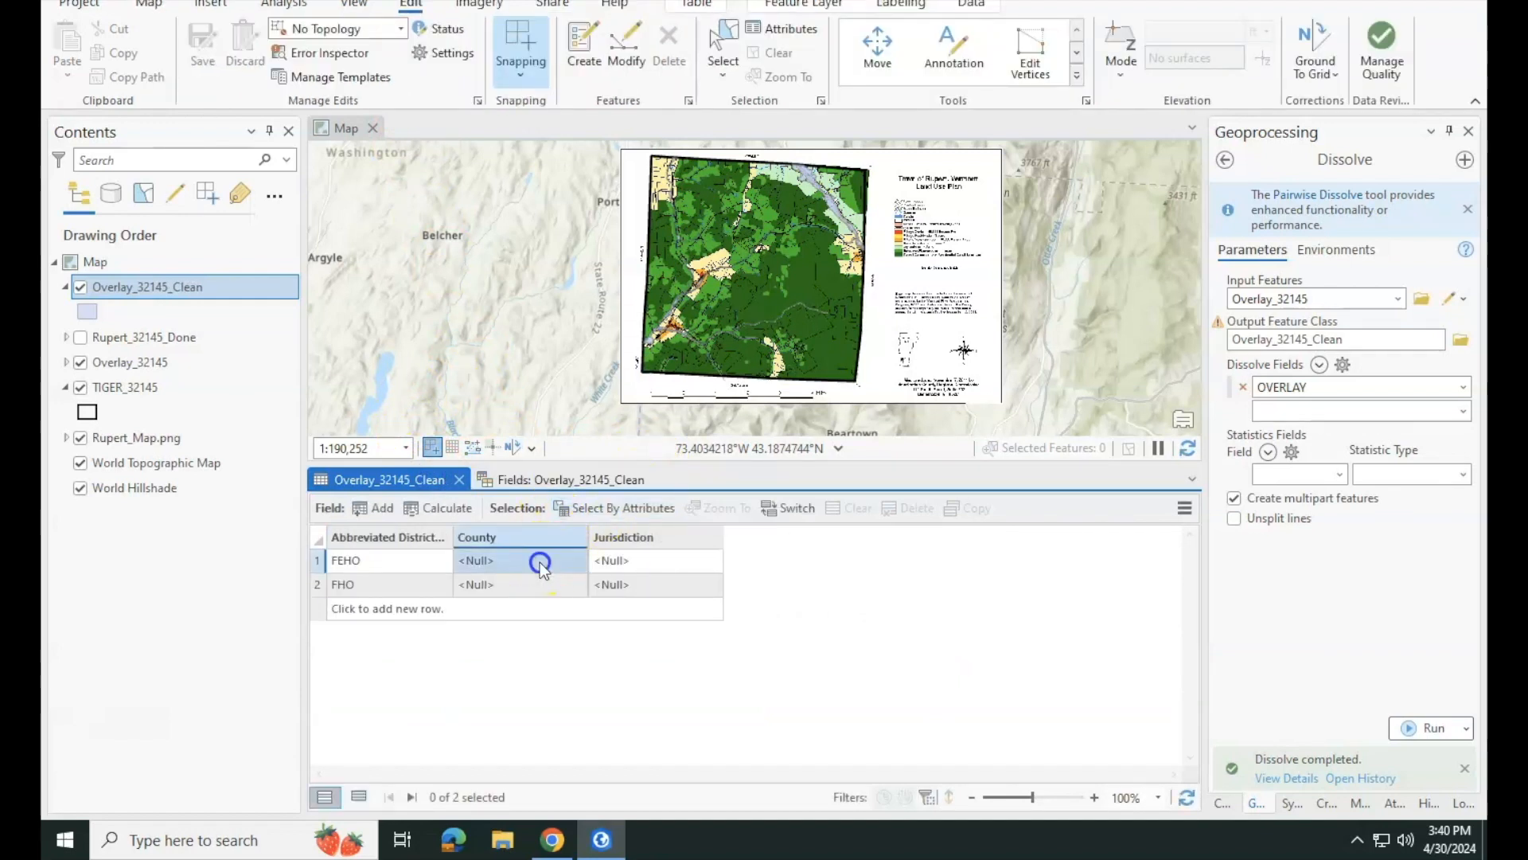
pyautogui.write('Benningto')
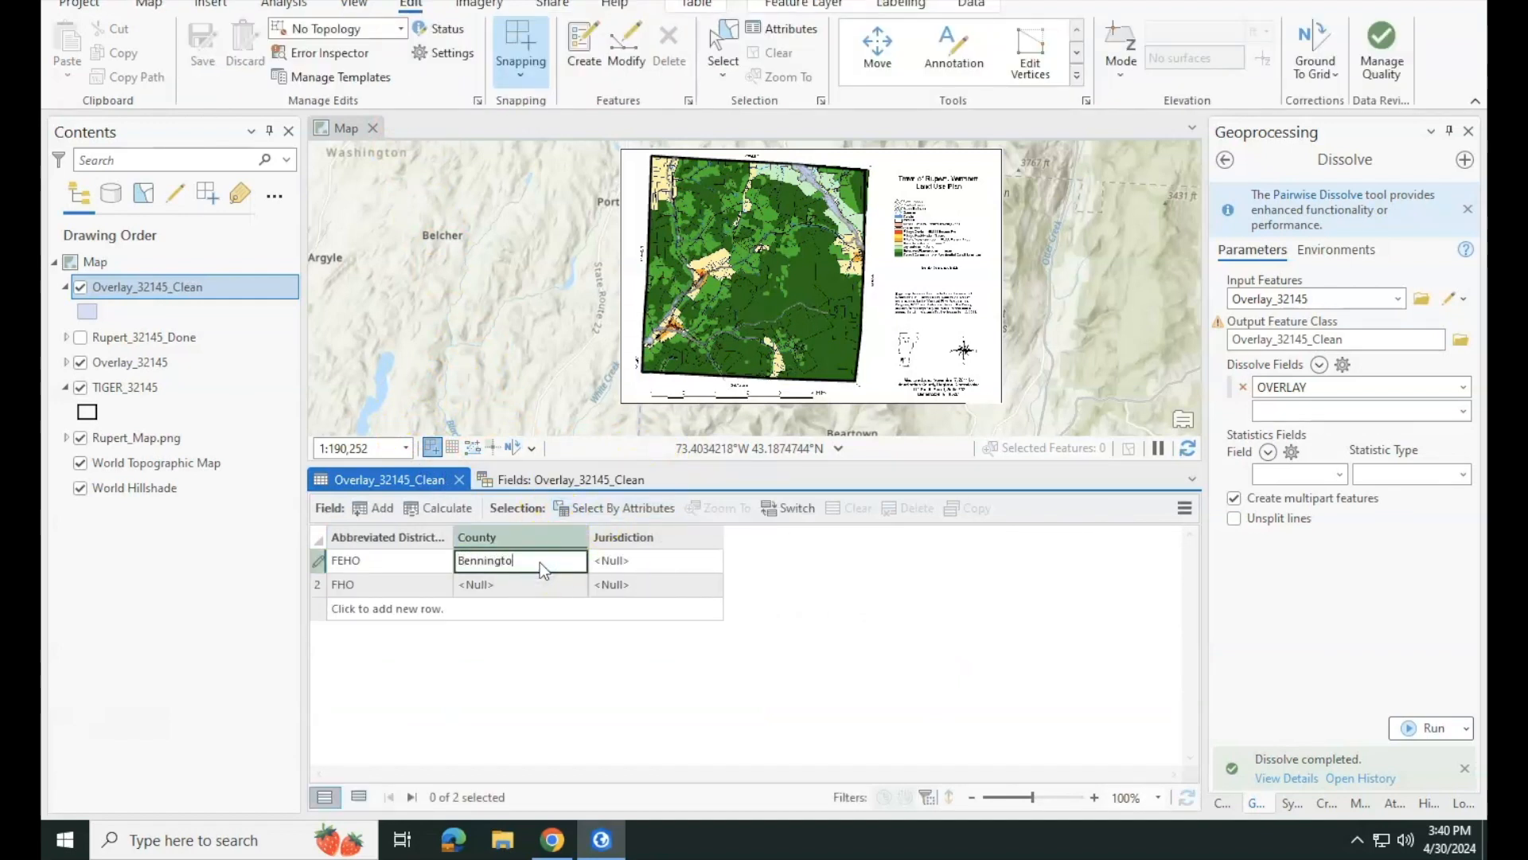
pyautogui.write('n')
pyautogui.press('Return')
pyautogui.write('Bennington')
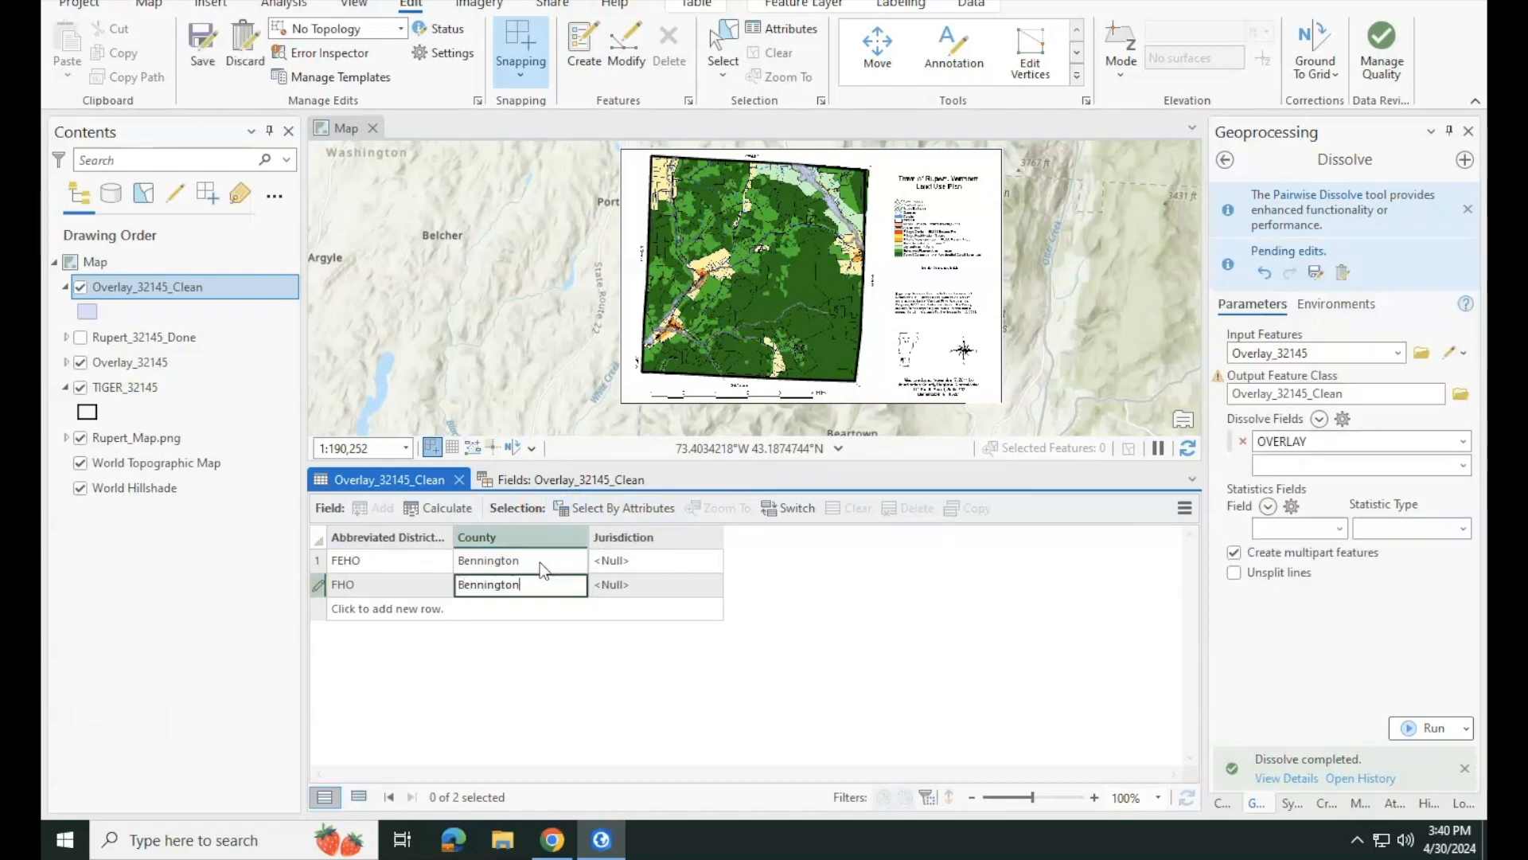
# - Enter Rupert as the Jurisdiction for both overlay rows and save all edits
pyautogui.click(603, 562)
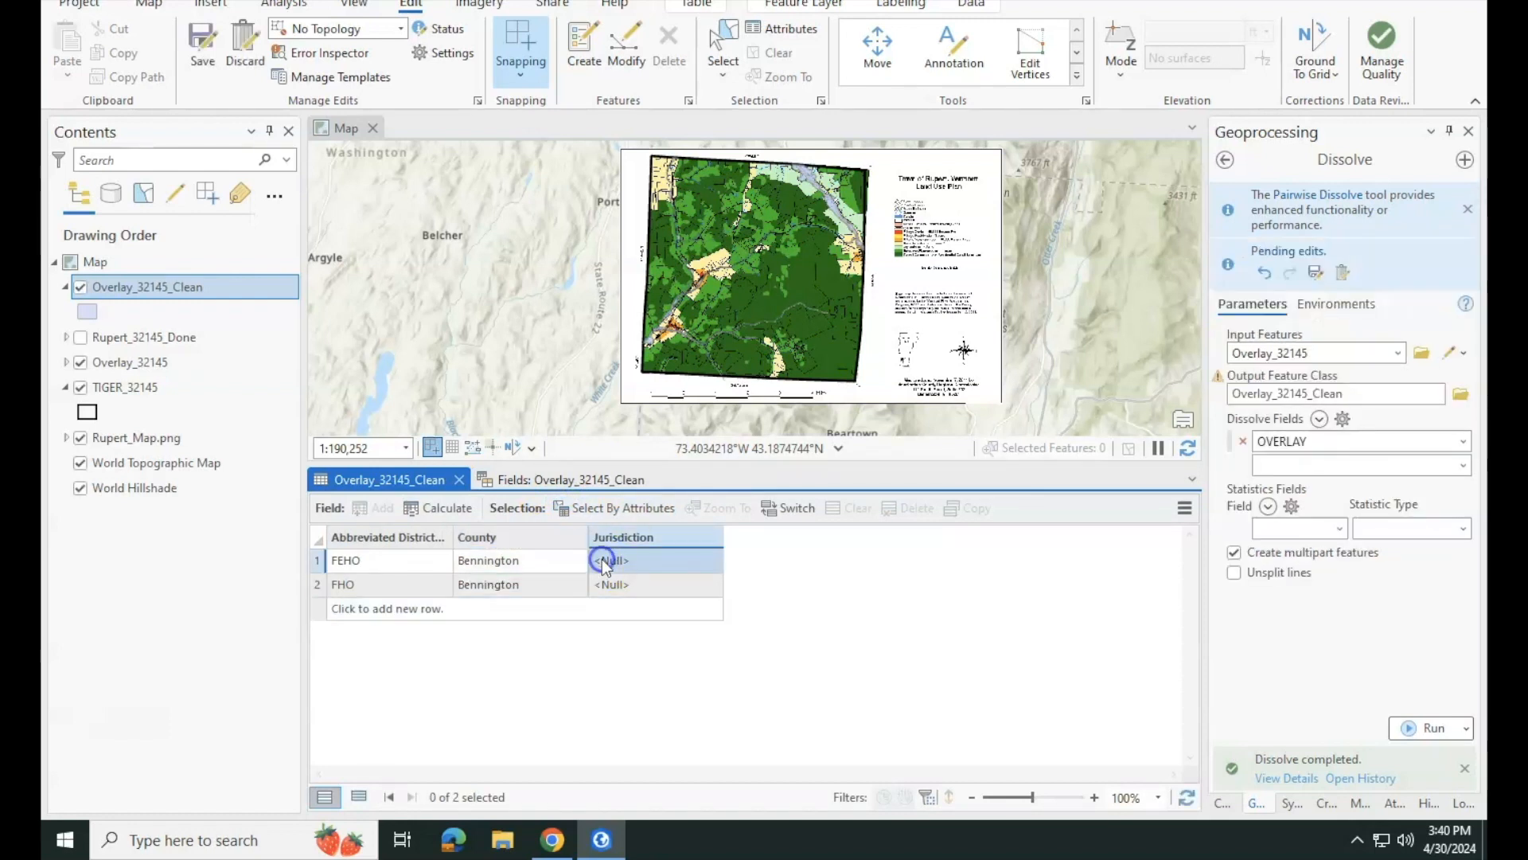
pyautogui.click(602, 563)
pyautogui.write('Rupert')
pyautogui.press('Return')
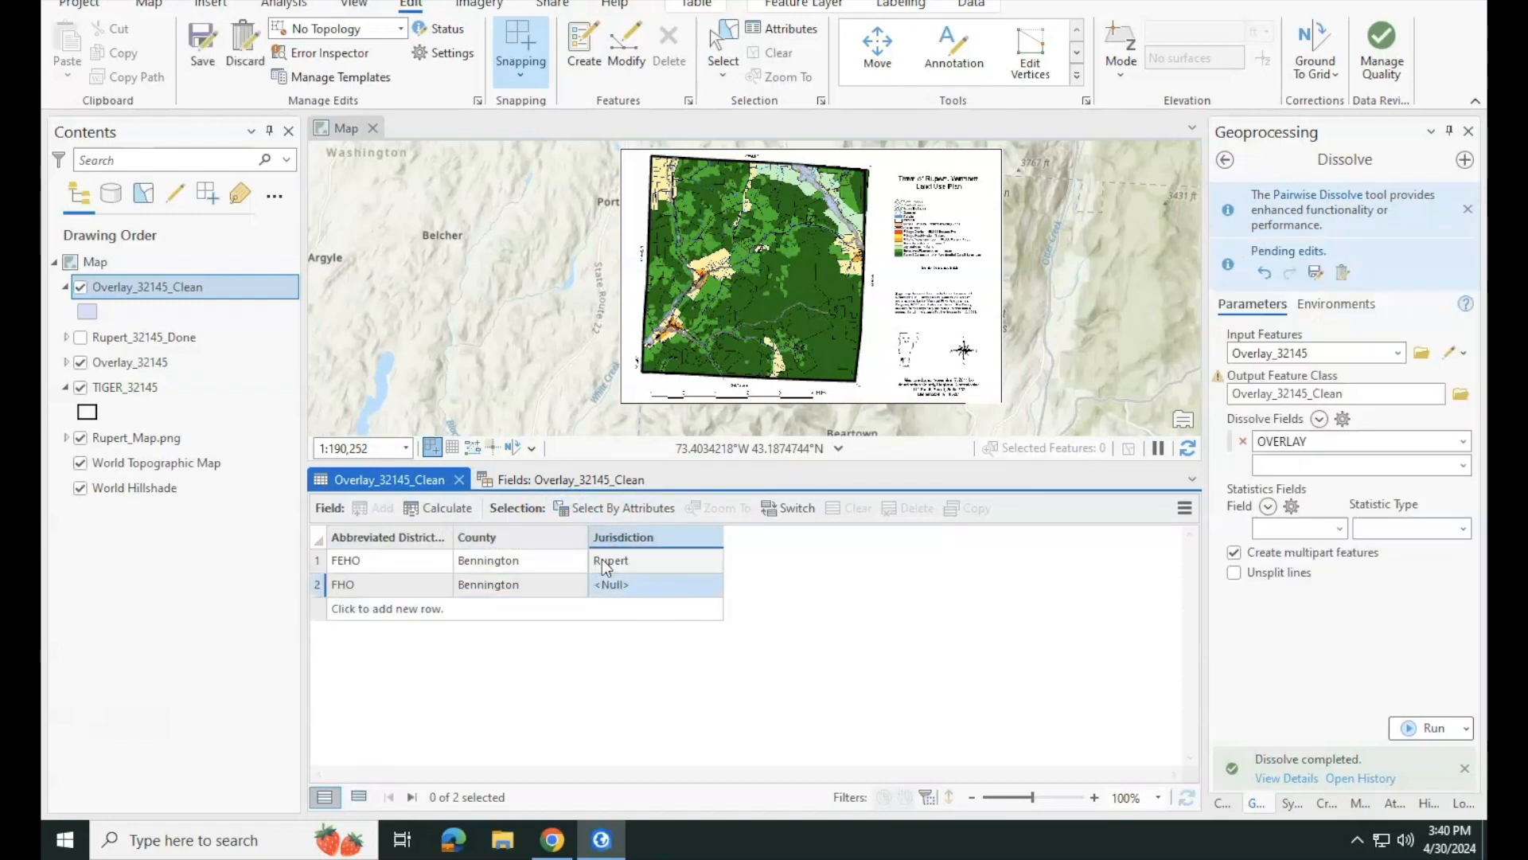
pyautogui.write('Rupert')
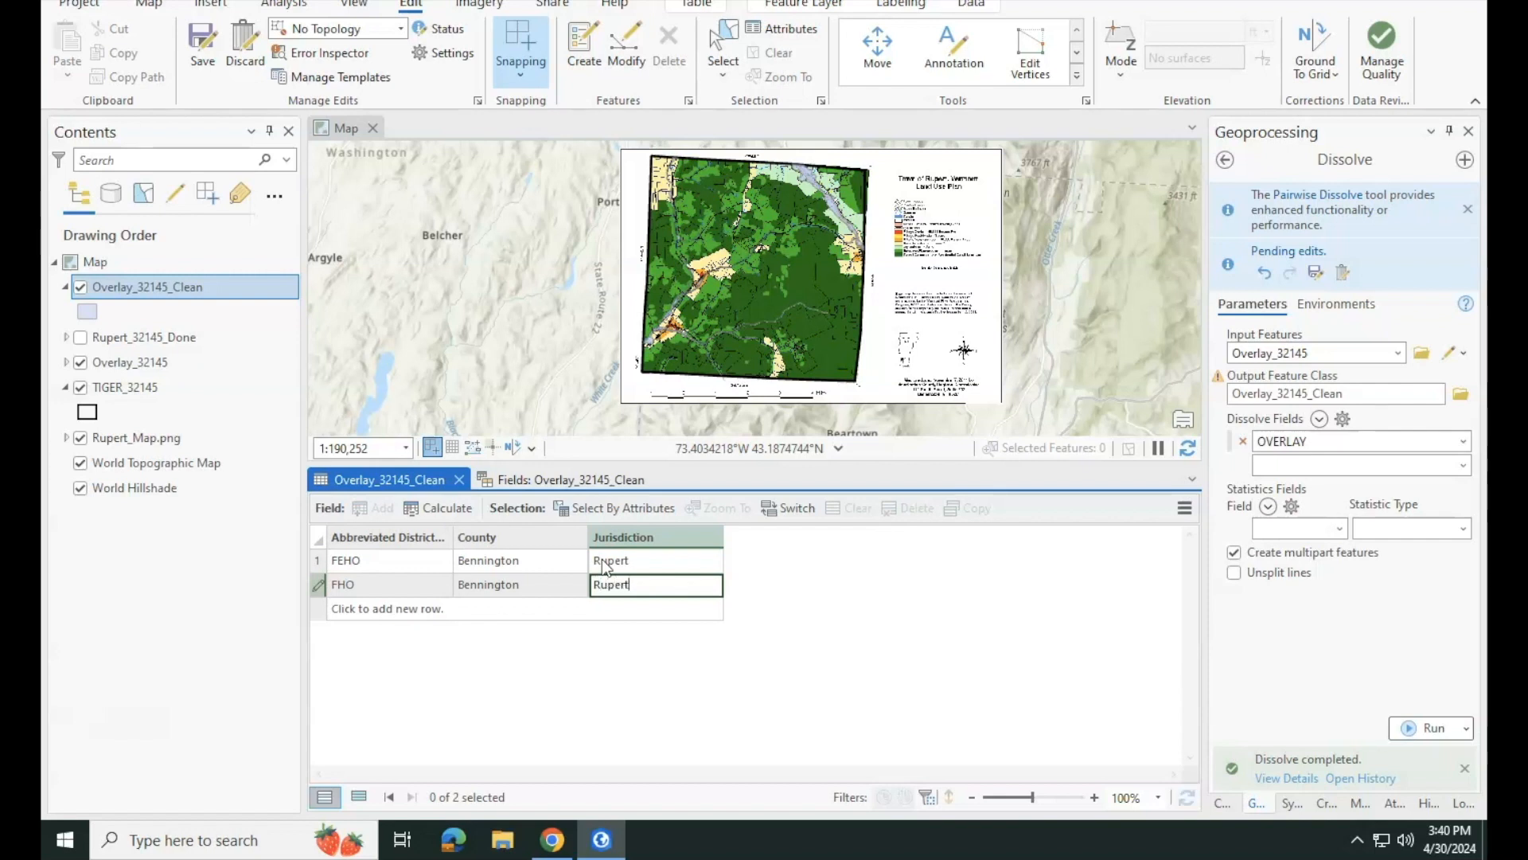
pyautogui.press('Return')
pyautogui.click(208, 40)
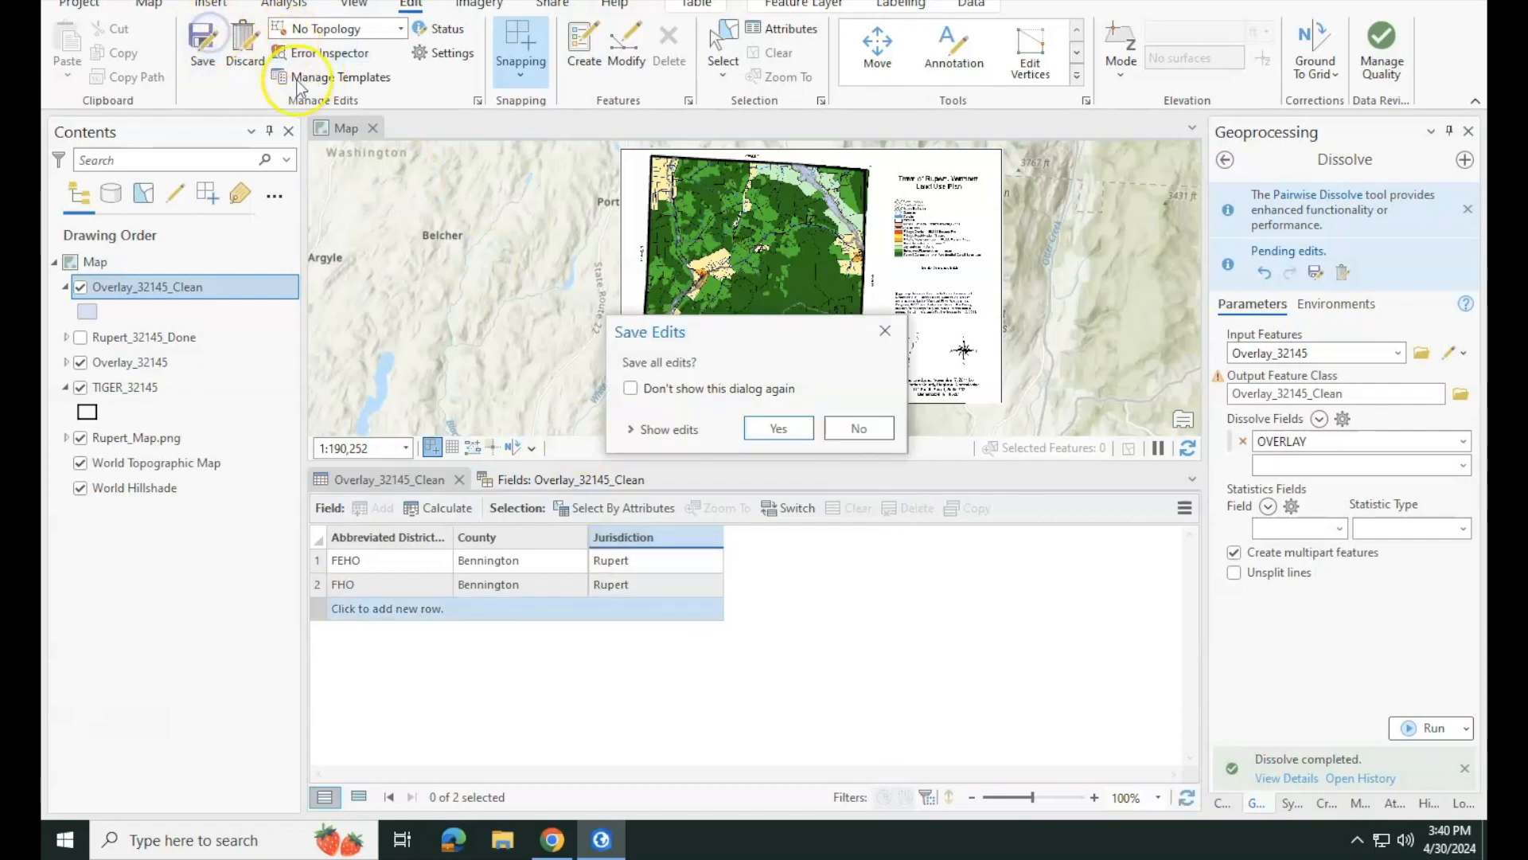
pyautogui.click(772, 422)
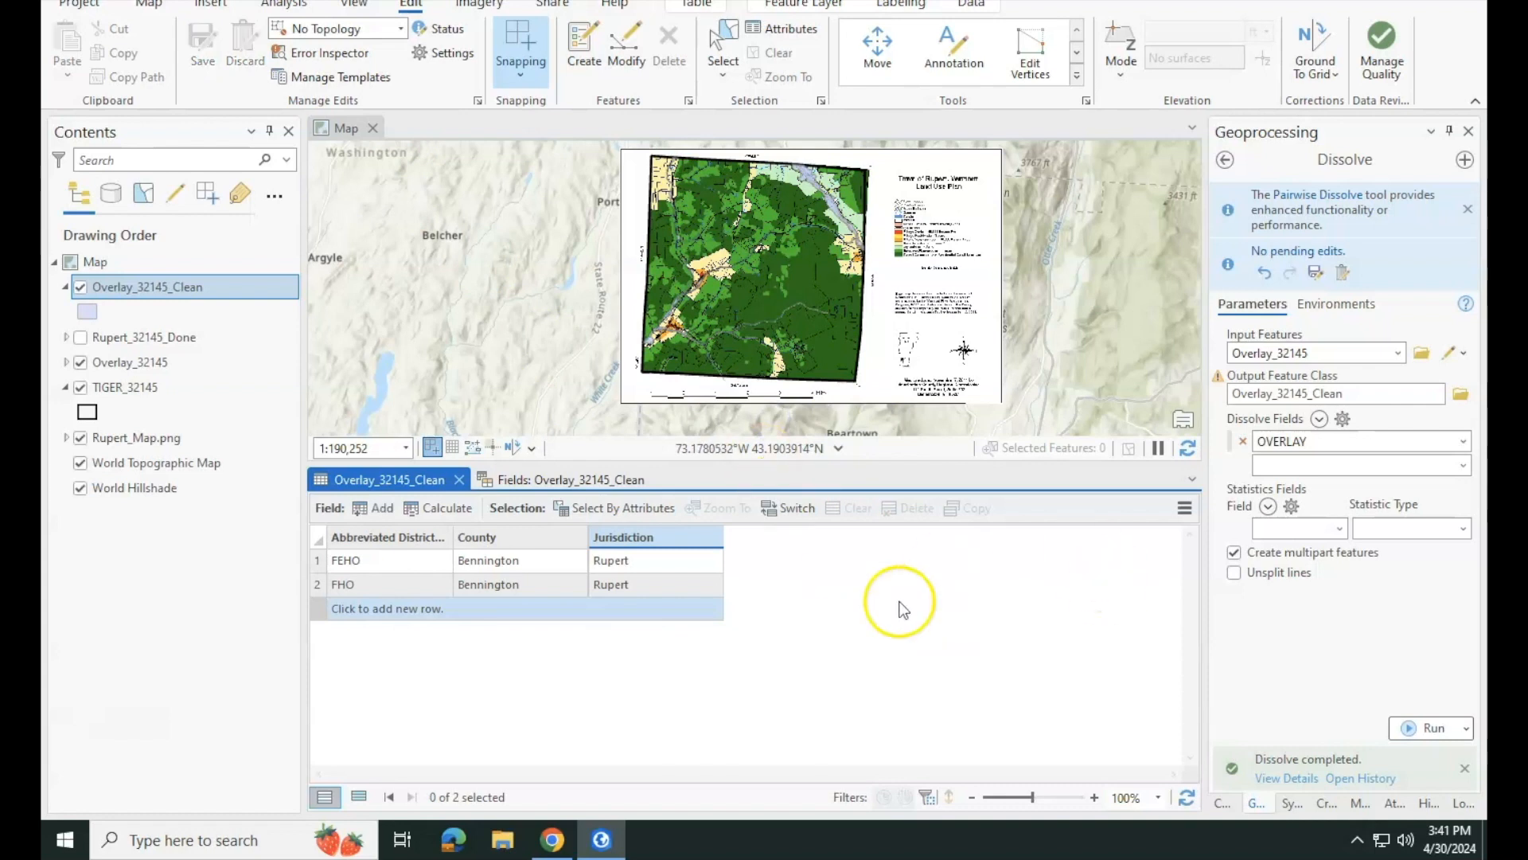
# - Find the Features To JSON geoprocessing tool and set Overlay_32145_Clean as its input features
pyautogui.click(1224, 160)
pyautogui.click(1304, 163)
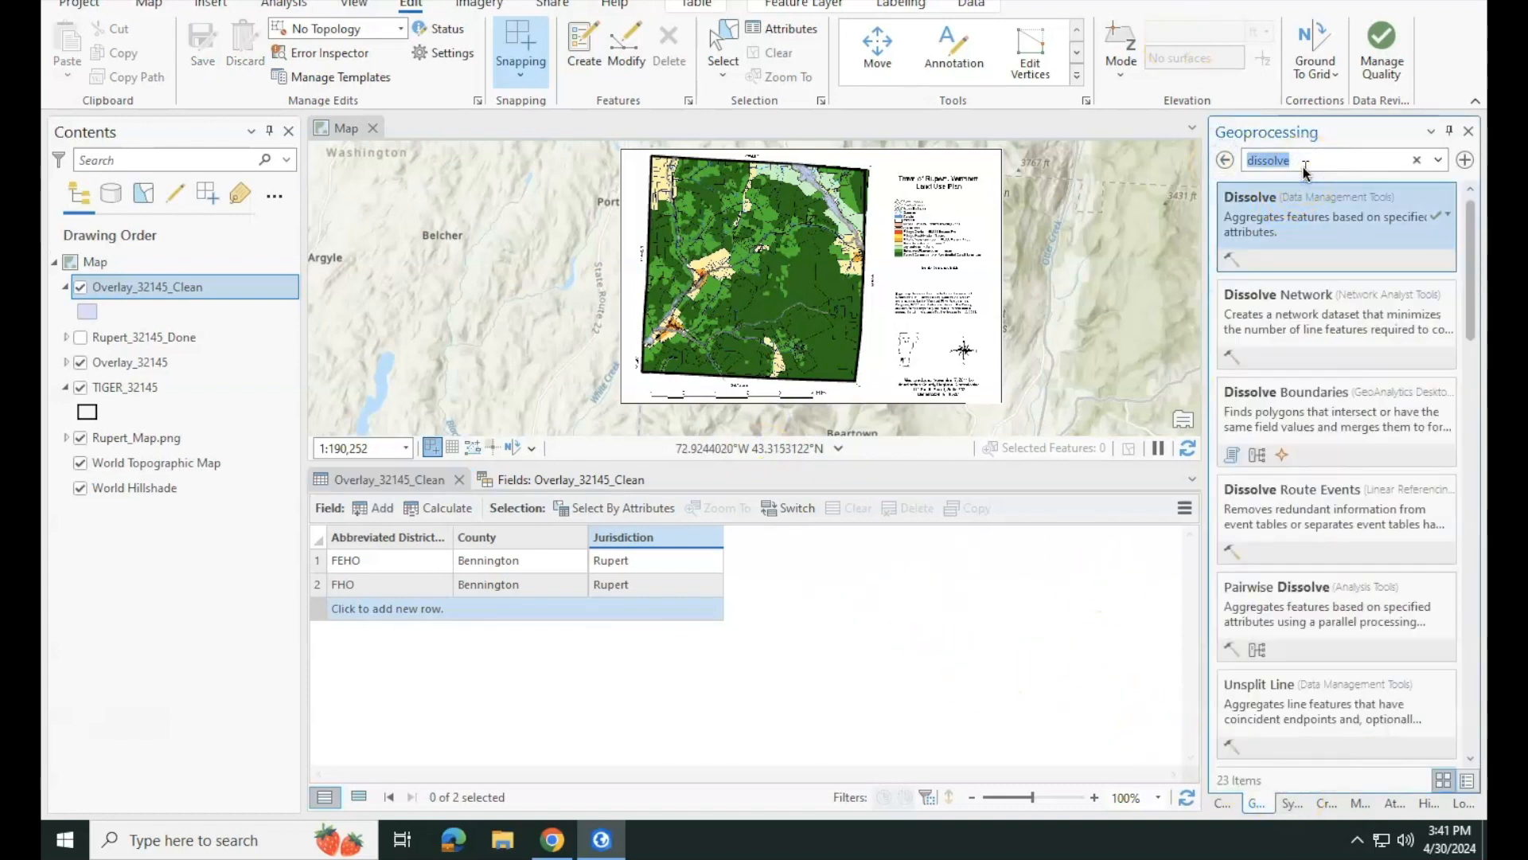
pyautogui.write('features to json')
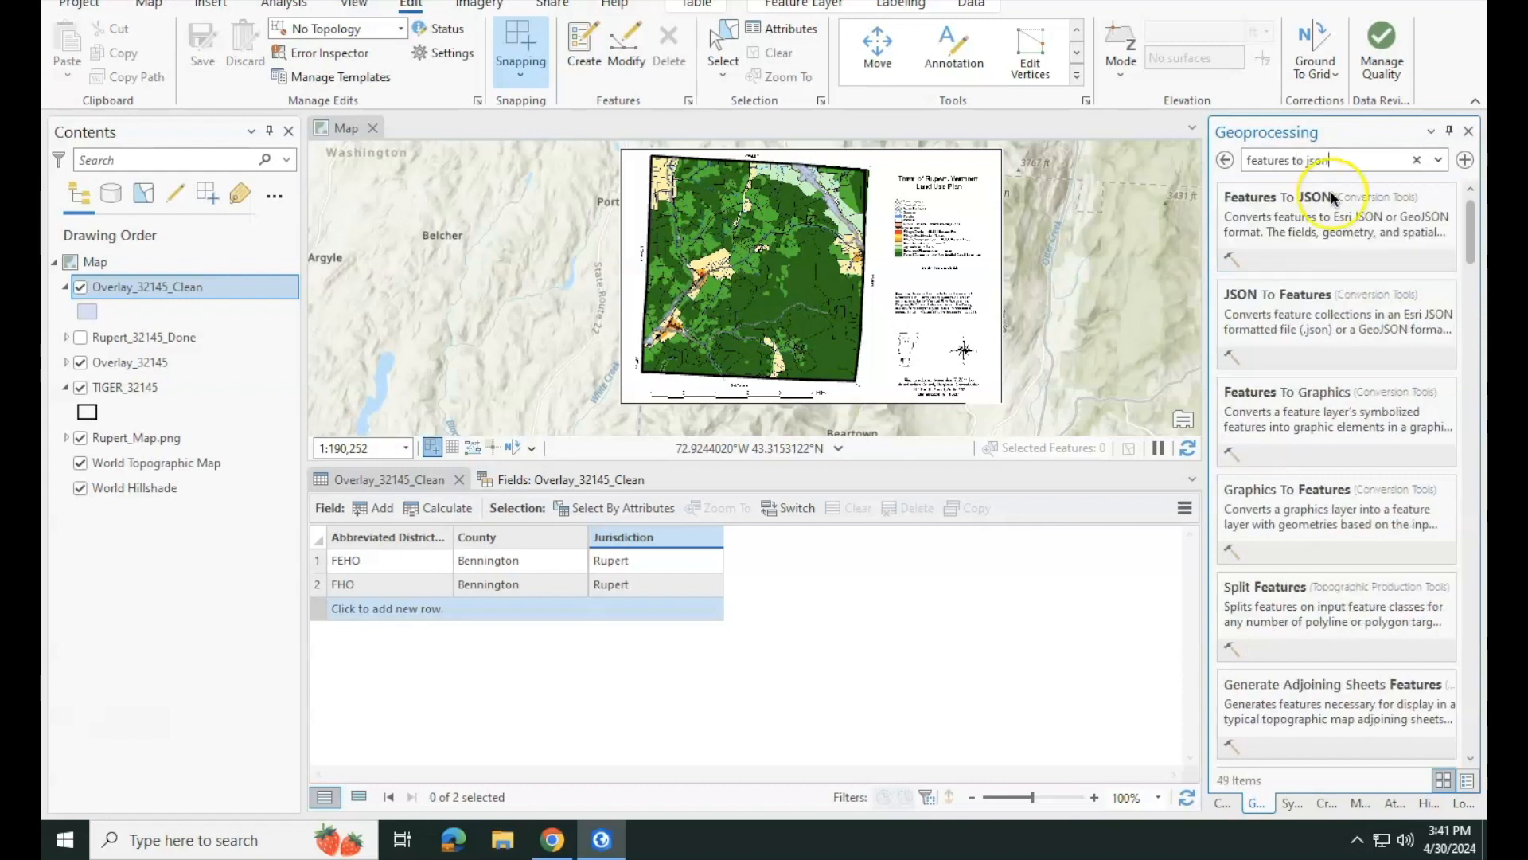
pyautogui.click(1357, 198)
pyautogui.click(1435, 237)
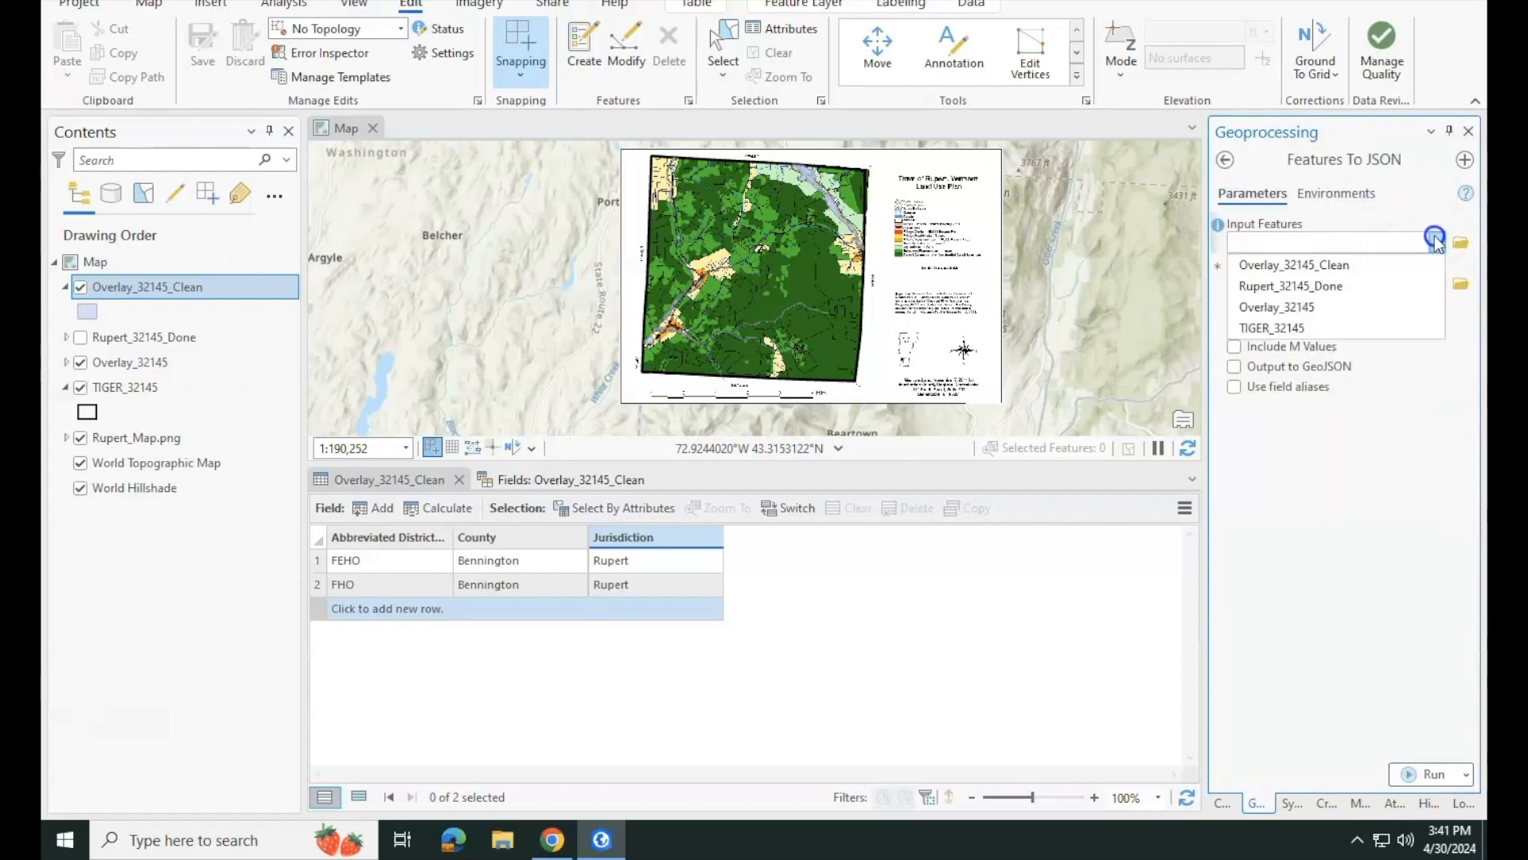
pyautogui.click(1368, 264)
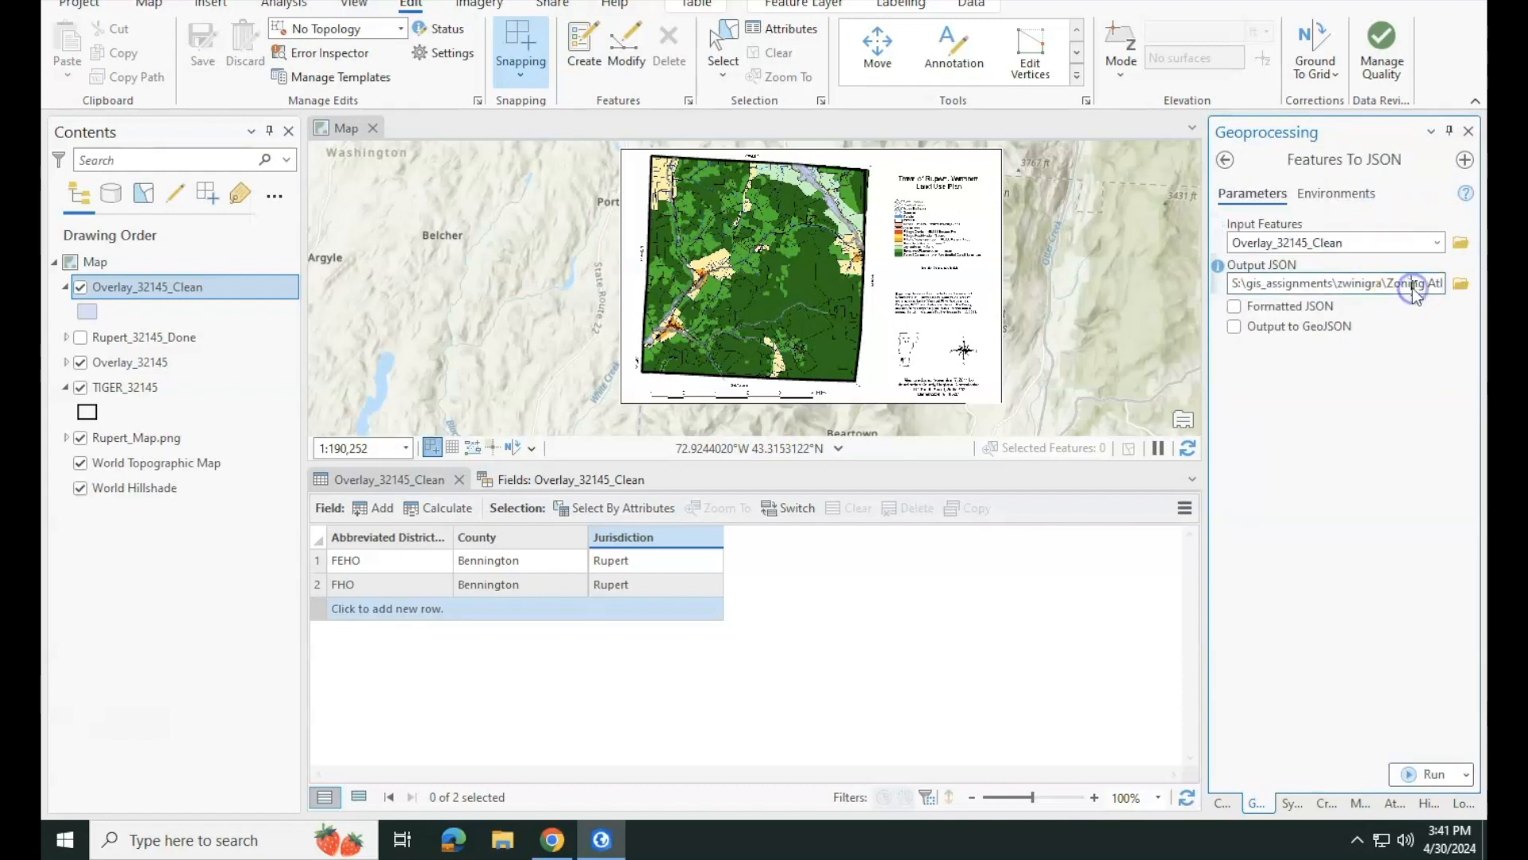
# - Rename the output JSON file as Rupert_Overlay_ReadytoJoin, keeping it in the Rupert folder
pyautogui.press('Right')
pyautogui.press('Right')
pyautogui.press('Right')
pyautogui.press('Right')
pyautogui.press('Right')
pyautogui.press('Right')
pyautogui.press('Right')
pyautogui.press('Right')
pyautogui.press('Right')
pyautogui.press('Right')
pyautogui.press('Right')
pyautogui.press('Right')
pyautogui.press('Right')
pyautogui.press('Right')
pyautogui.press('Right')
pyautogui.press('Right')
pyautogui.press('Right')
pyautogui.press('Right')
pyautogui.press('Right')
pyautogui.press('Right')
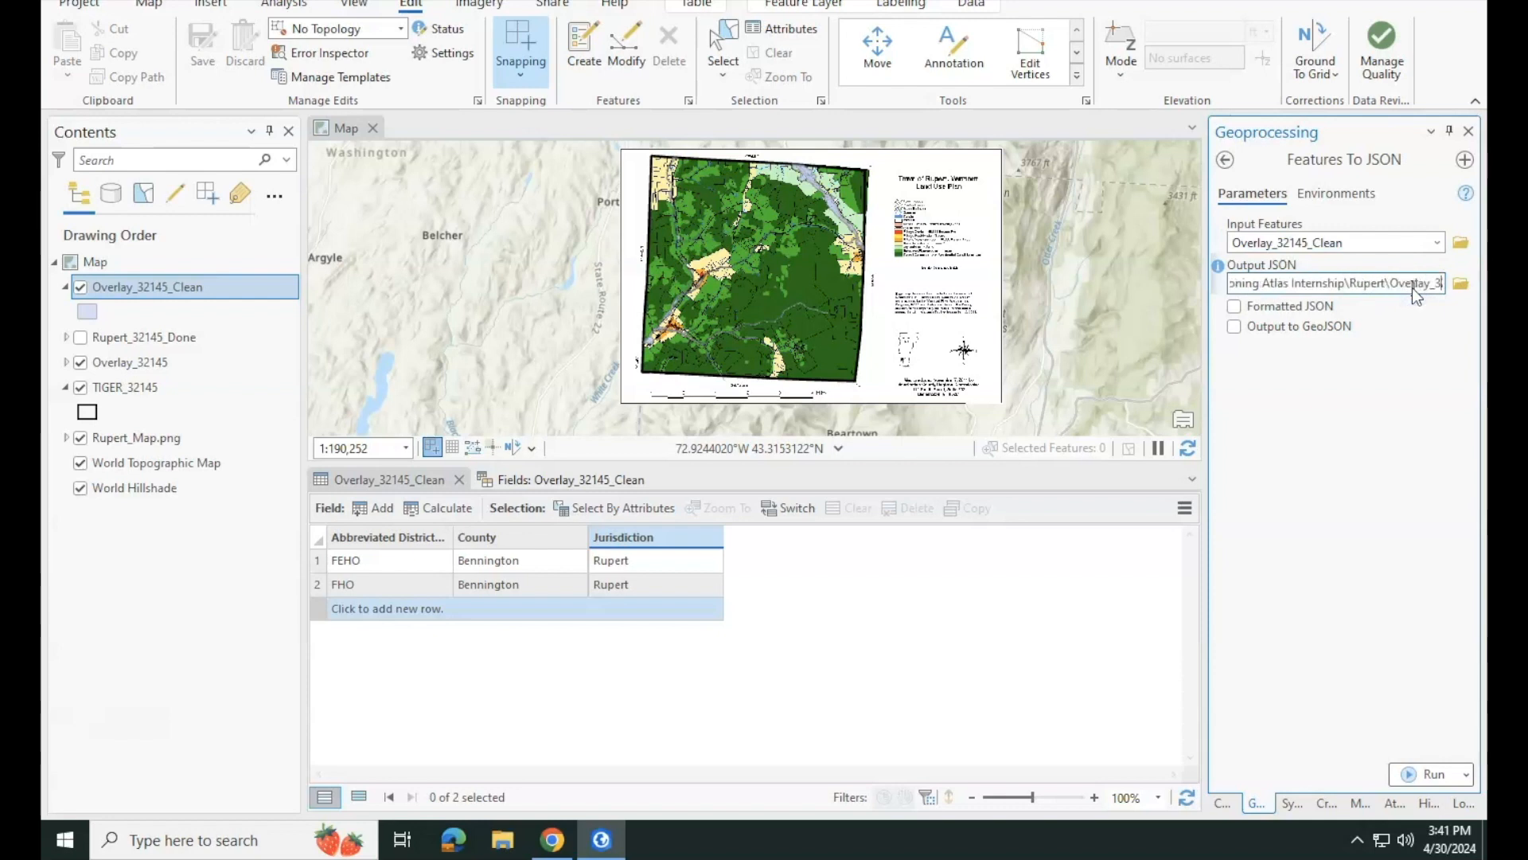
pyautogui.press('Right')
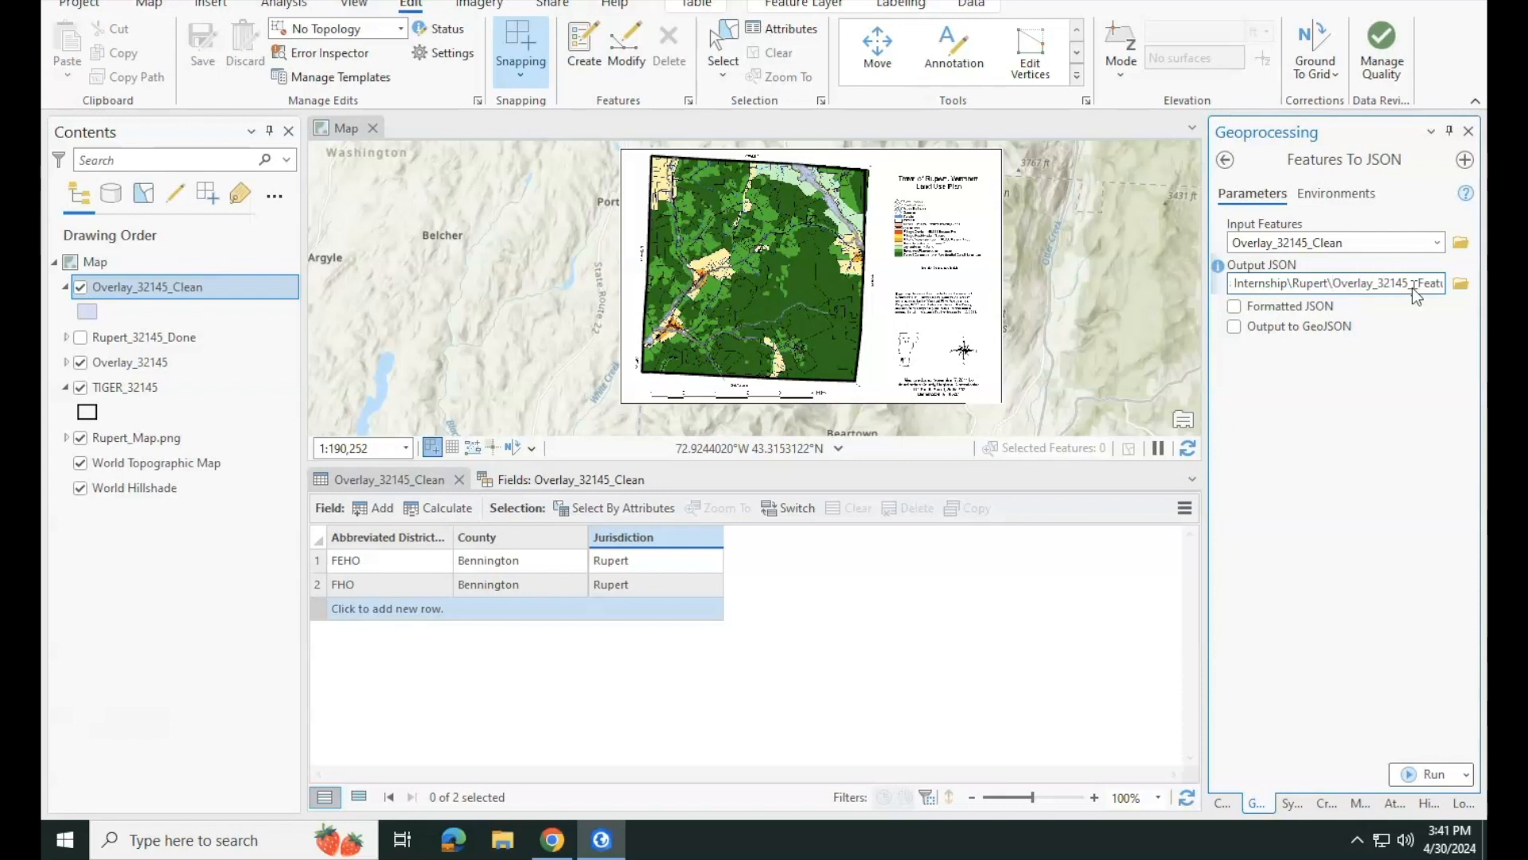
pyautogui.write('Rupert_')
pyautogui.press('Right')
pyautogui.press('Right')
pyautogui.press('Right')
pyautogui.press('Right')
pyautogui.press('Right')
pyautogui.press('Right')
pyautogui.press('Right')
pyautogui.press('Right')
pyautogui.press('Right')
pyautogui.press('Right')
pyautogui.press('Right')
pyautogui.press('Right')
pyautogui.press('Right')
pyautogui.press('Right')
pyautogui.press('Right')
pyautogui.press('Right')
pyautogui.press('Right')
pyautogui.press('Right')
pyautogui.press('Right')
pyautogui.press('Right')
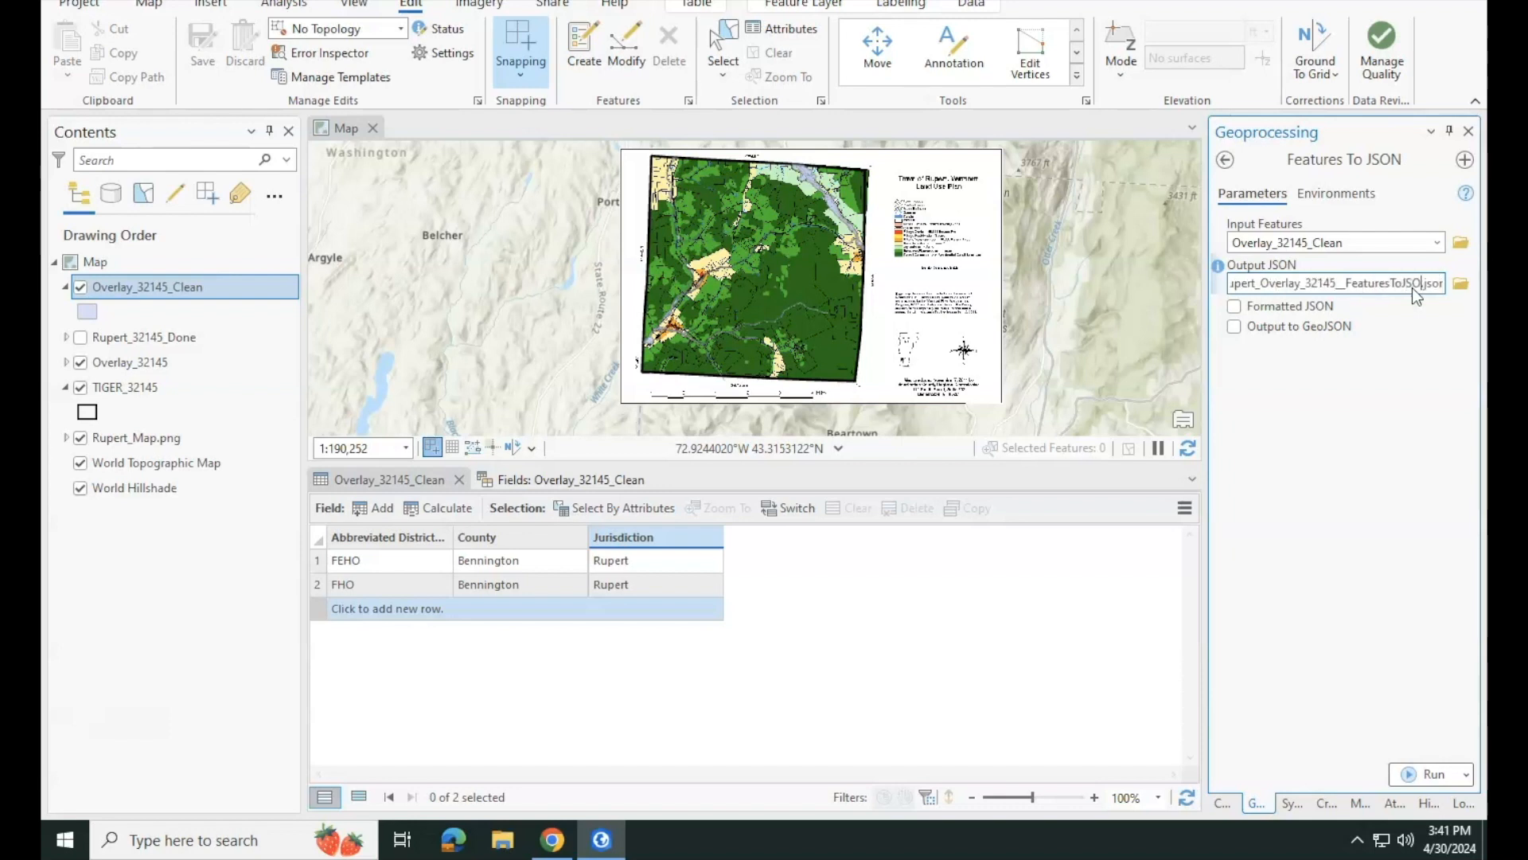
pyautogui.press('BackSpace')
pyautogui.press('BackSpace')
pyautogui.press('BackSpace')
pyautogui.press('BackSpace')
pyautogui.press('BackSpace')
pyautogui.press('BackSpace')
pyautogui.press('BackSpace')
pyautogui.press('BackSpace')
pyautogui.press('BackSpace')
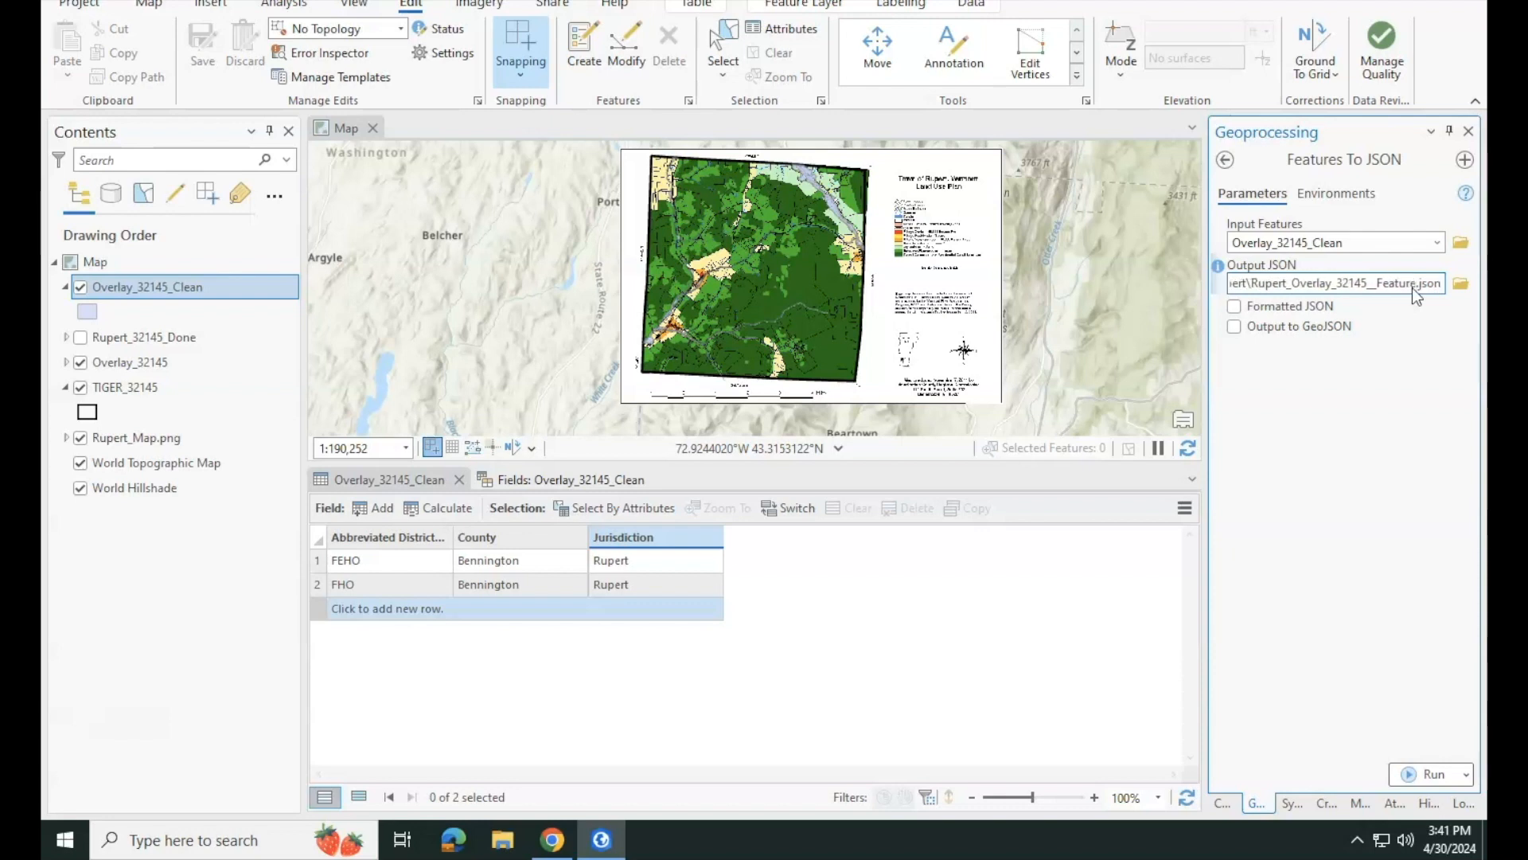
pyautogui.press('BackSpace')
pyautogui.press('BackSpace')
pyautogui.press('BackSpace')
pyautogui.press('BackSpace')
pyautogui.press('BackSpace')
pyautogui.press('BackSpace')
pyautogui.press('BackSpace')
pyautogui.press('BackSpace')
pyautogui.press('BackSpace')
pyautogui.press('BackSpace')
pyautogui.press('BackSpace')
pyautogui.press('BackSpace')
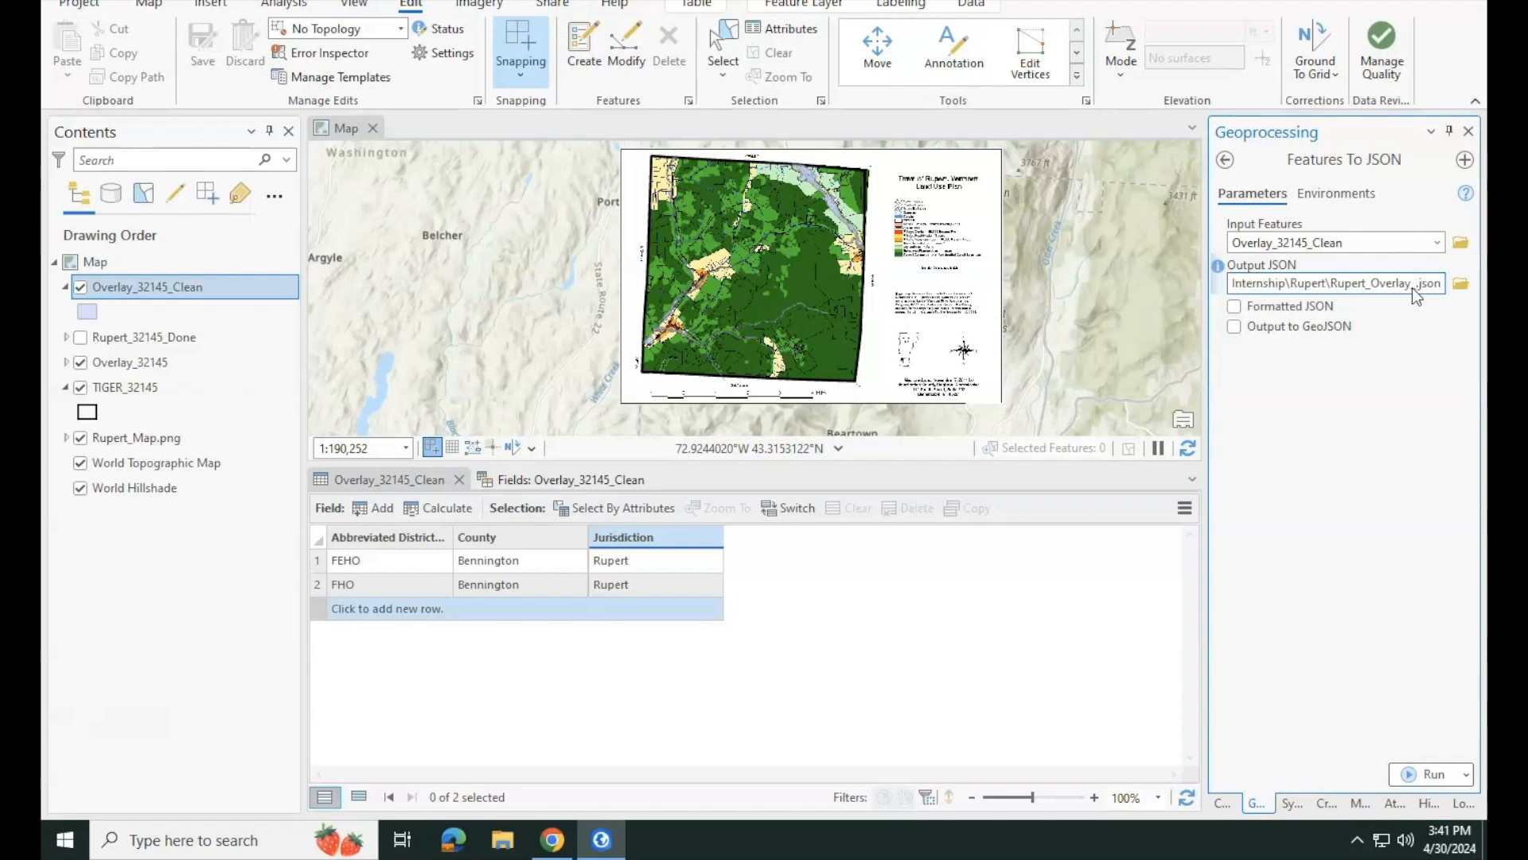
pyautogui.write('Ready')
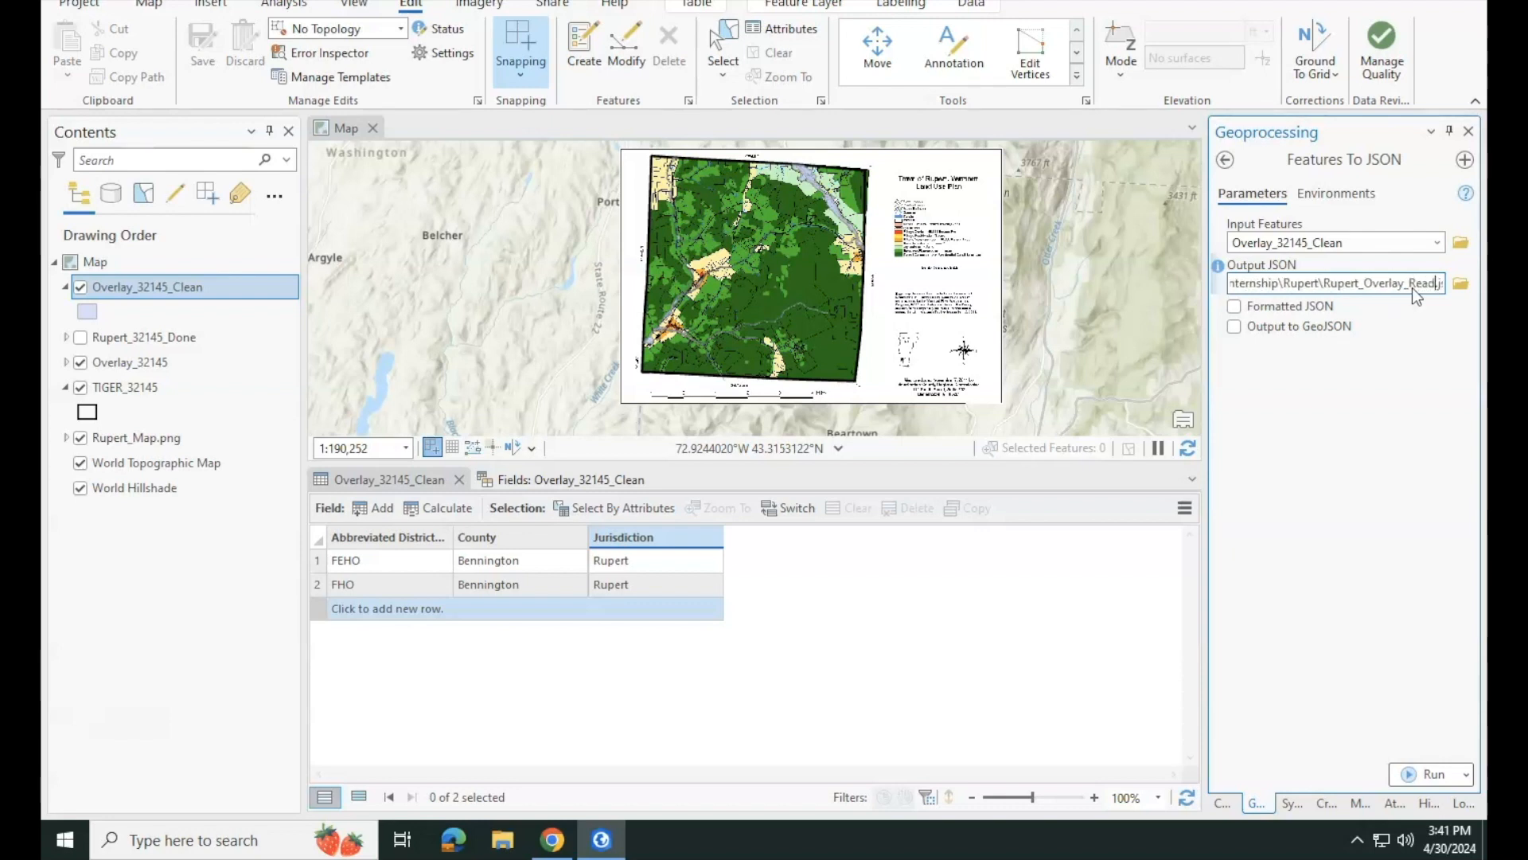
pyautogui.write('toJoin')
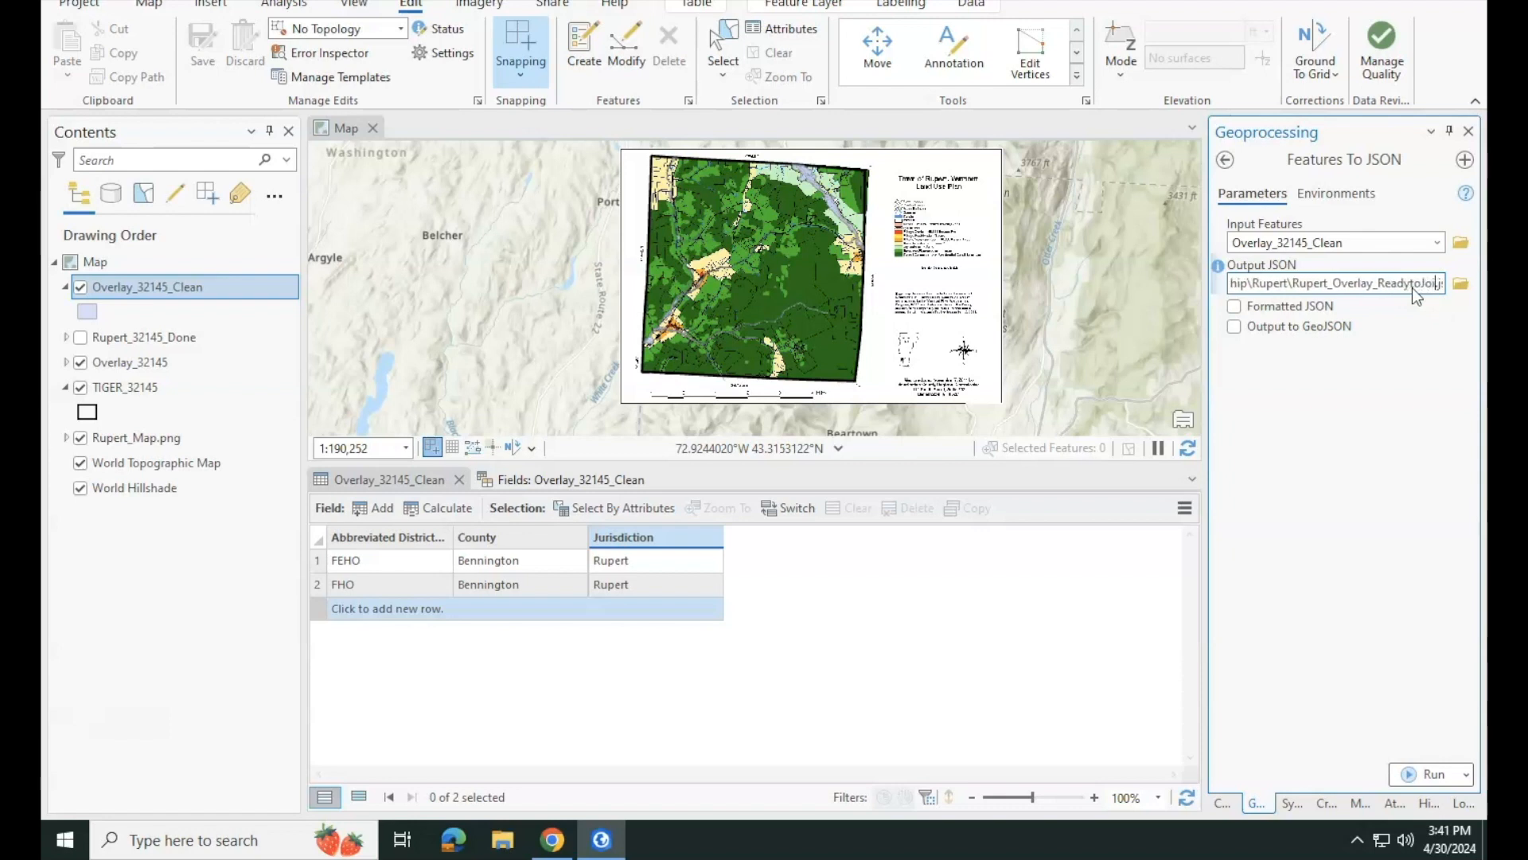
# - Enable GeoJSON output, projection to WGS_1984 and field aliases for the export, and run the tool
pyautogui.click(1234, 326)
pyautogui.click(1233, 346)
pyautogui.click(1235, 366)
pyautogui.click(1408, 772)
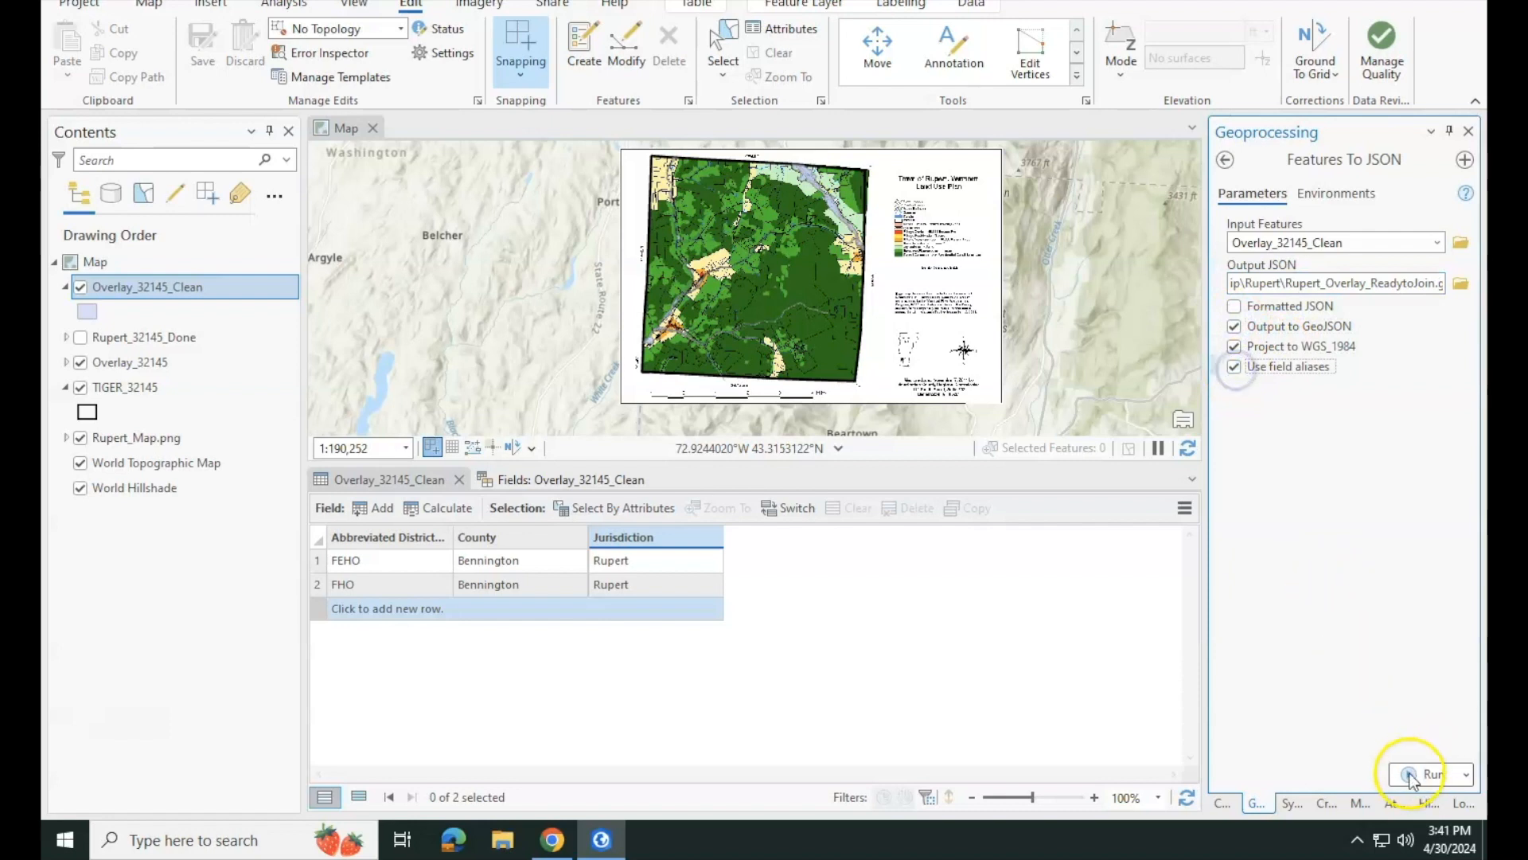